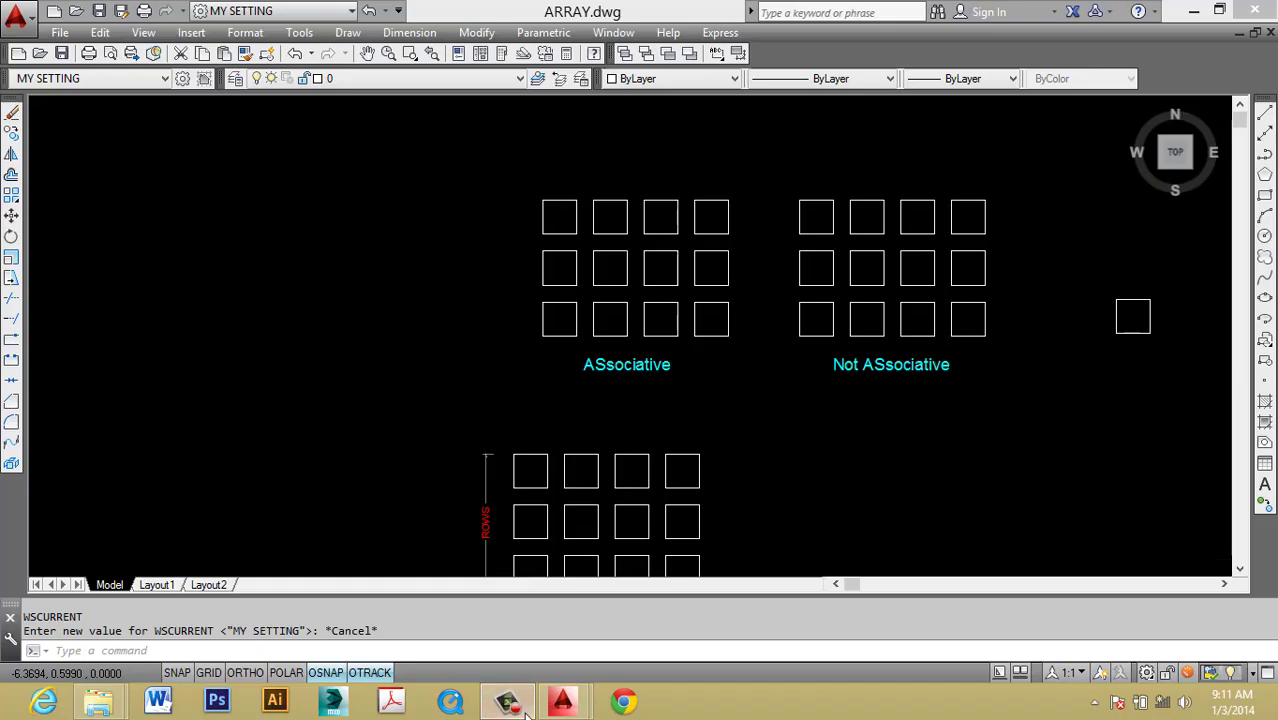
Open ARRAY.dwg showing the associative and non-associative 3-by-4 square grids and a lone square.
left_click(528, 708)
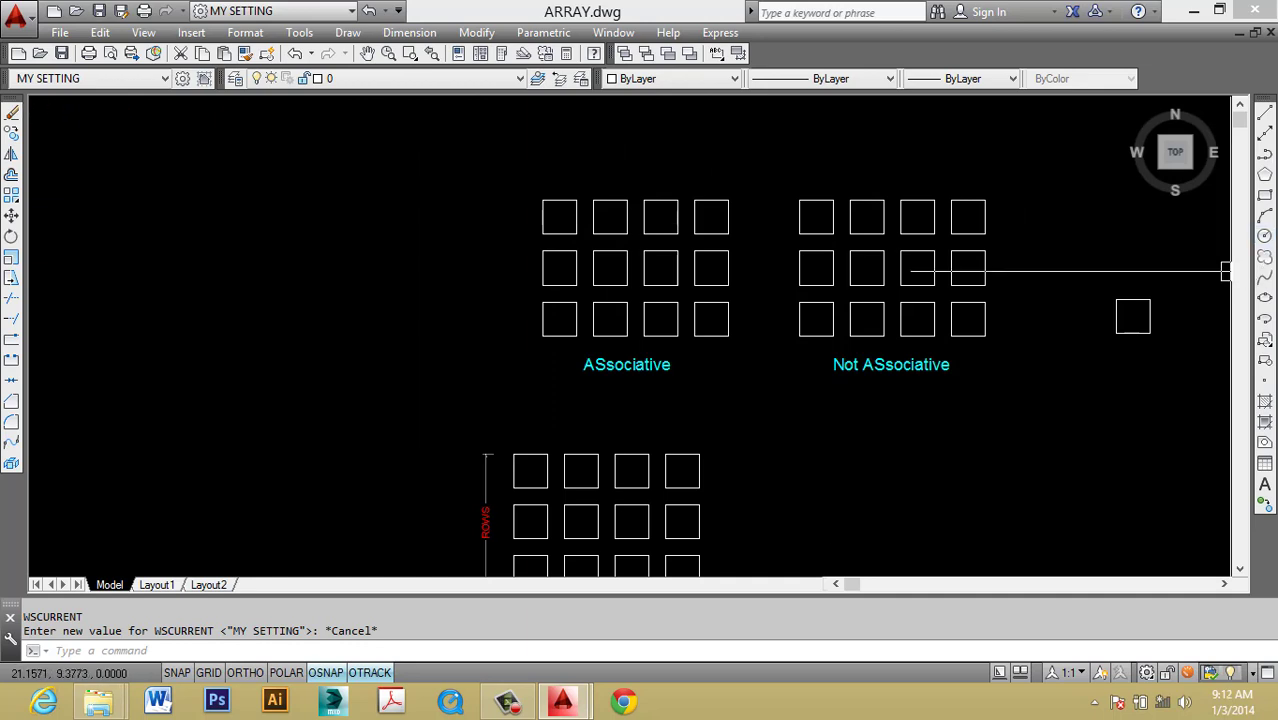
Undock the Draw and Modify toolbars so both float horizontally at the top of the canvas.
left_click_drag(1266, 103, 481, 121)
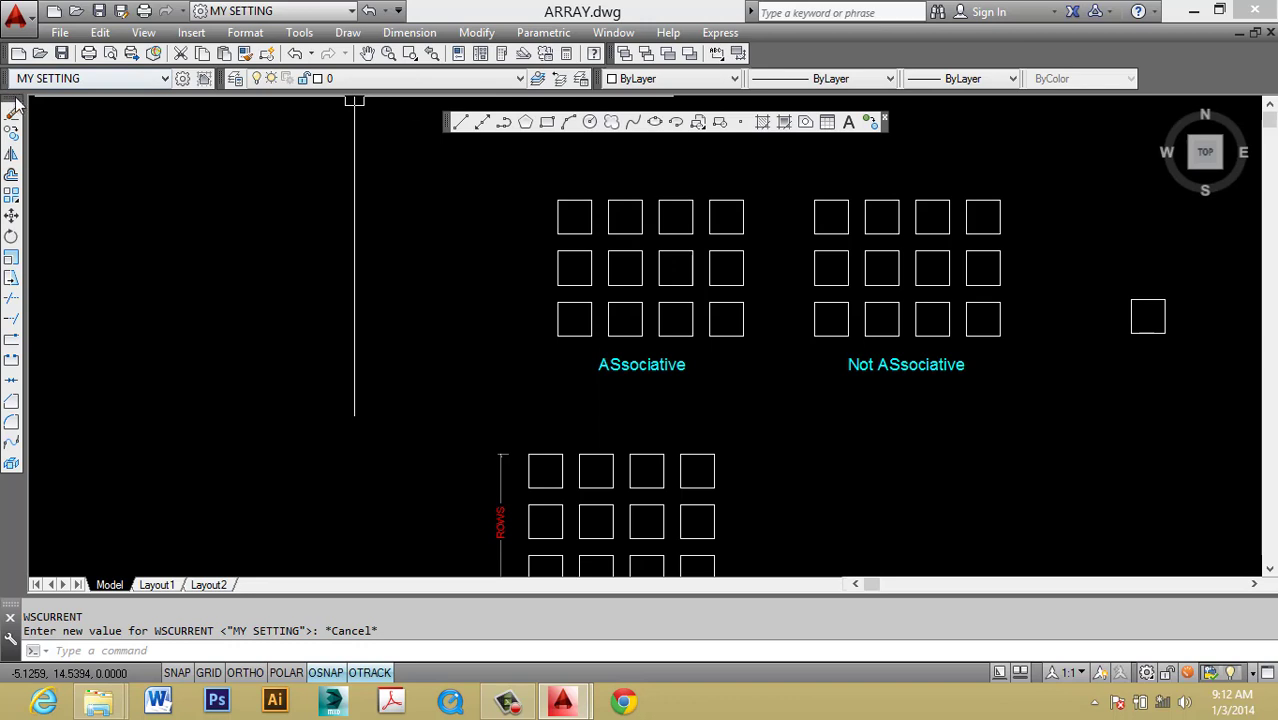
left_click_drag(16, 103, 562, 165)
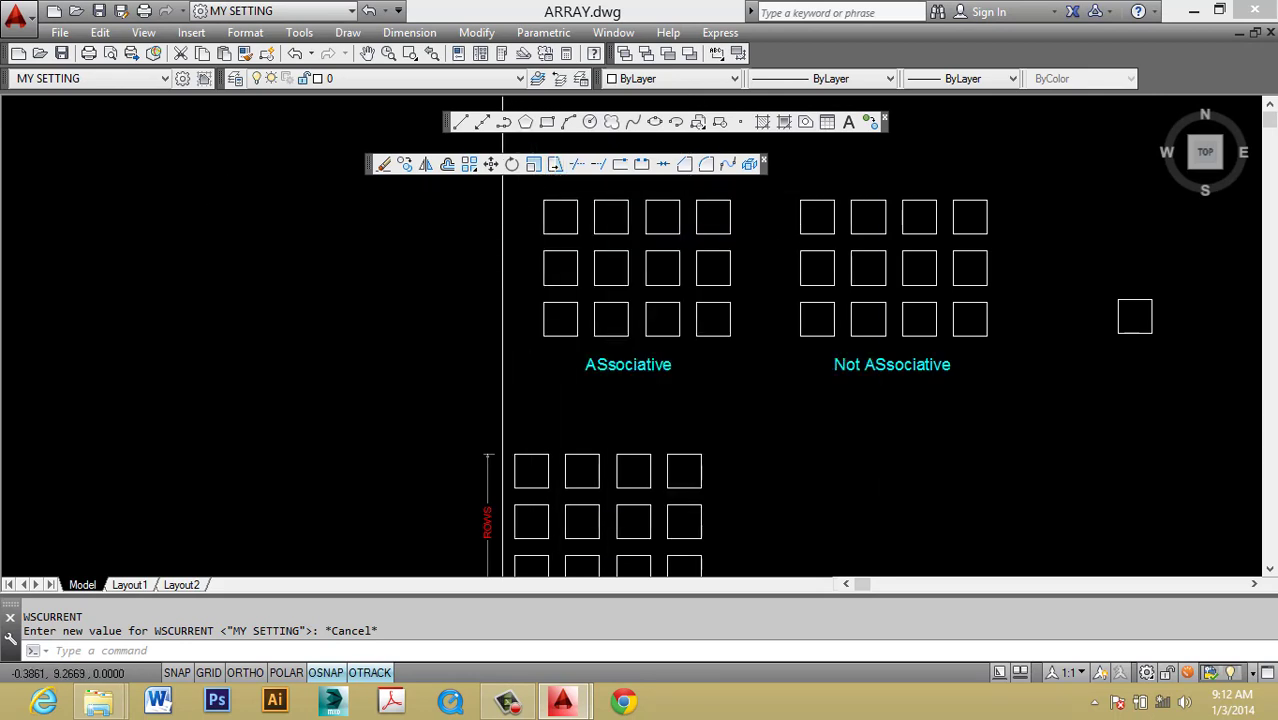
Zoom in on the single square, select it and abandon a copy attempt.
scroll(505, 250, "down", 5)
scroll(739, 408, "up", 5)
key("Escape")
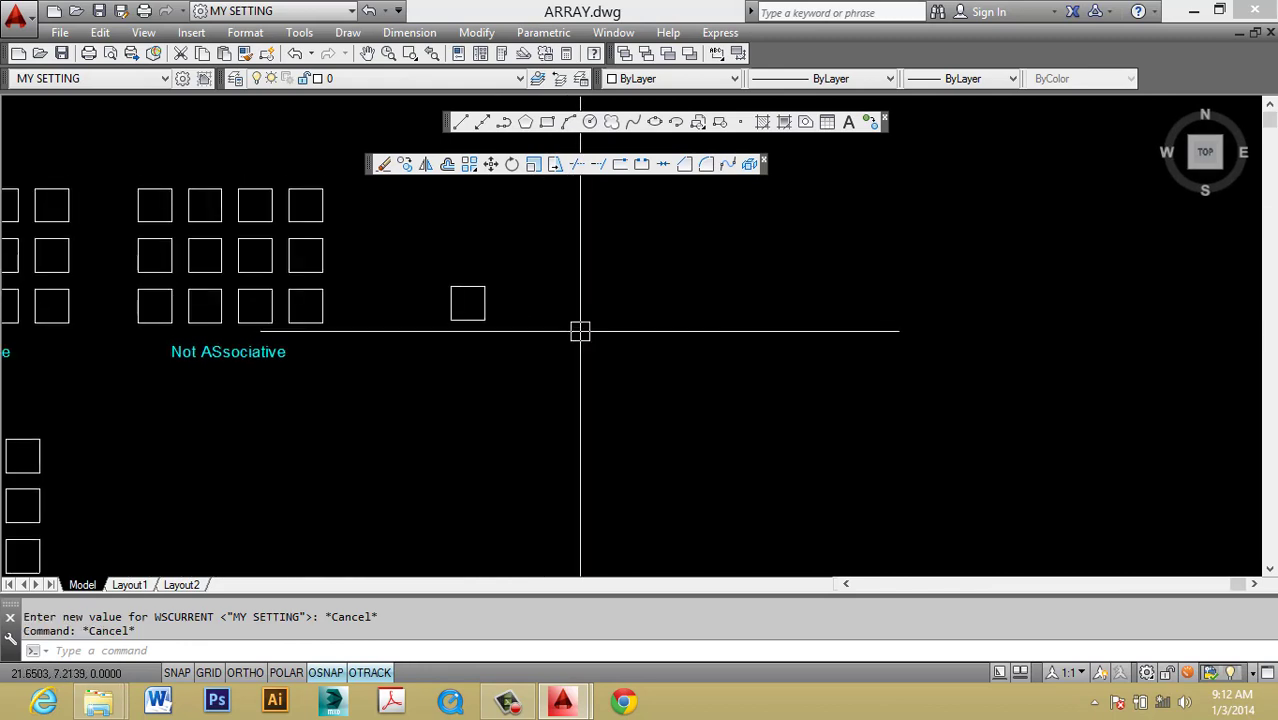
key("Escape")
scroll(575, 331, "up", 3)
scroll(541, 333, "up", 2)
left_click(533, 328)
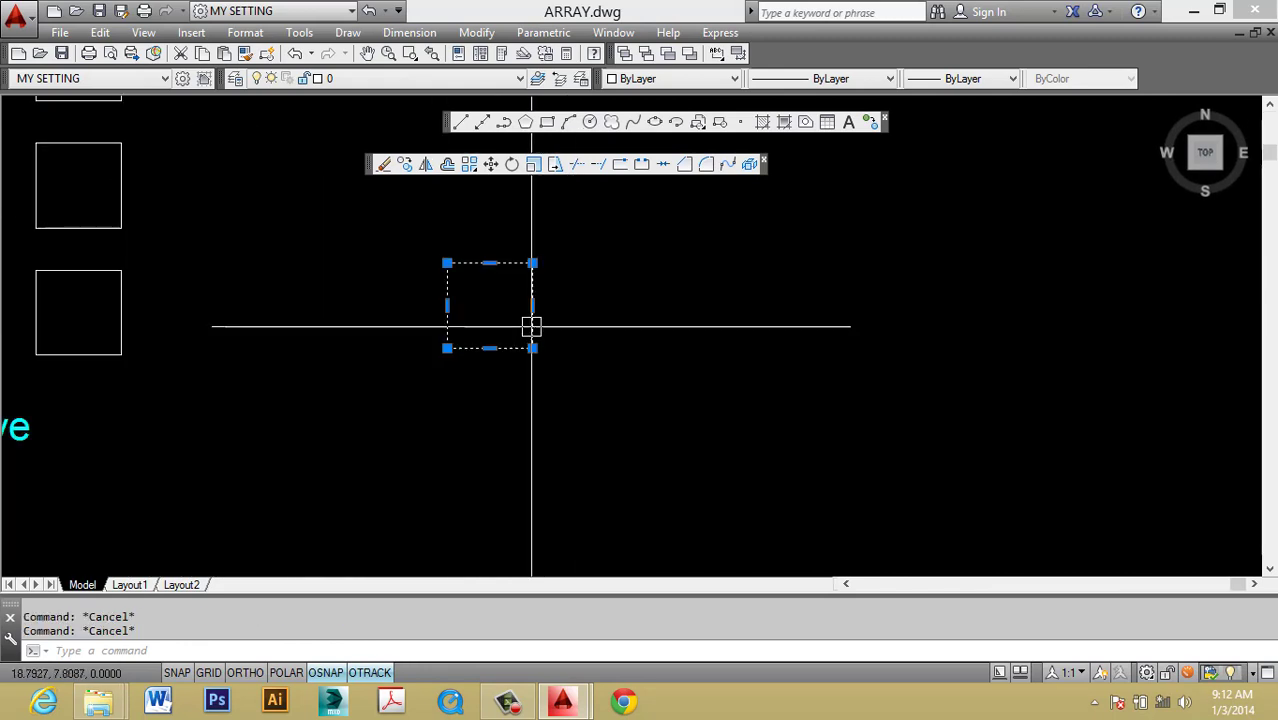
type("co")
key("Return")
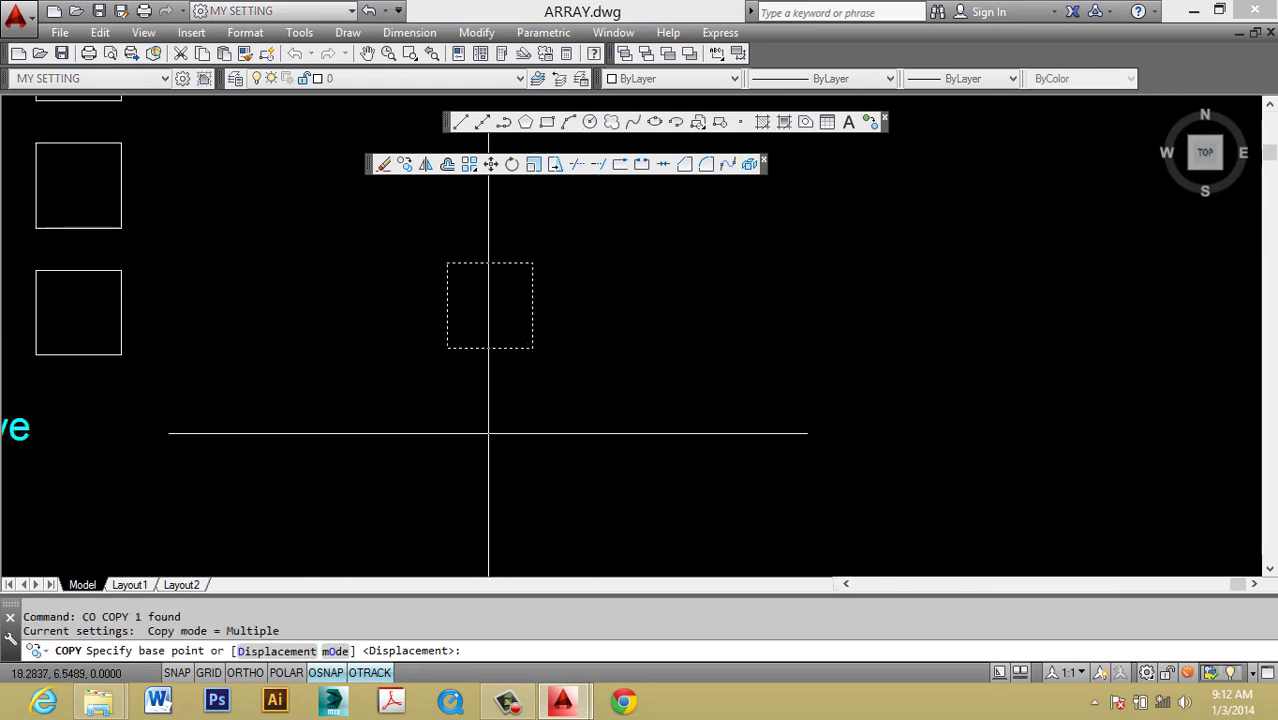
key("Escape")
type("1")
key("Return")
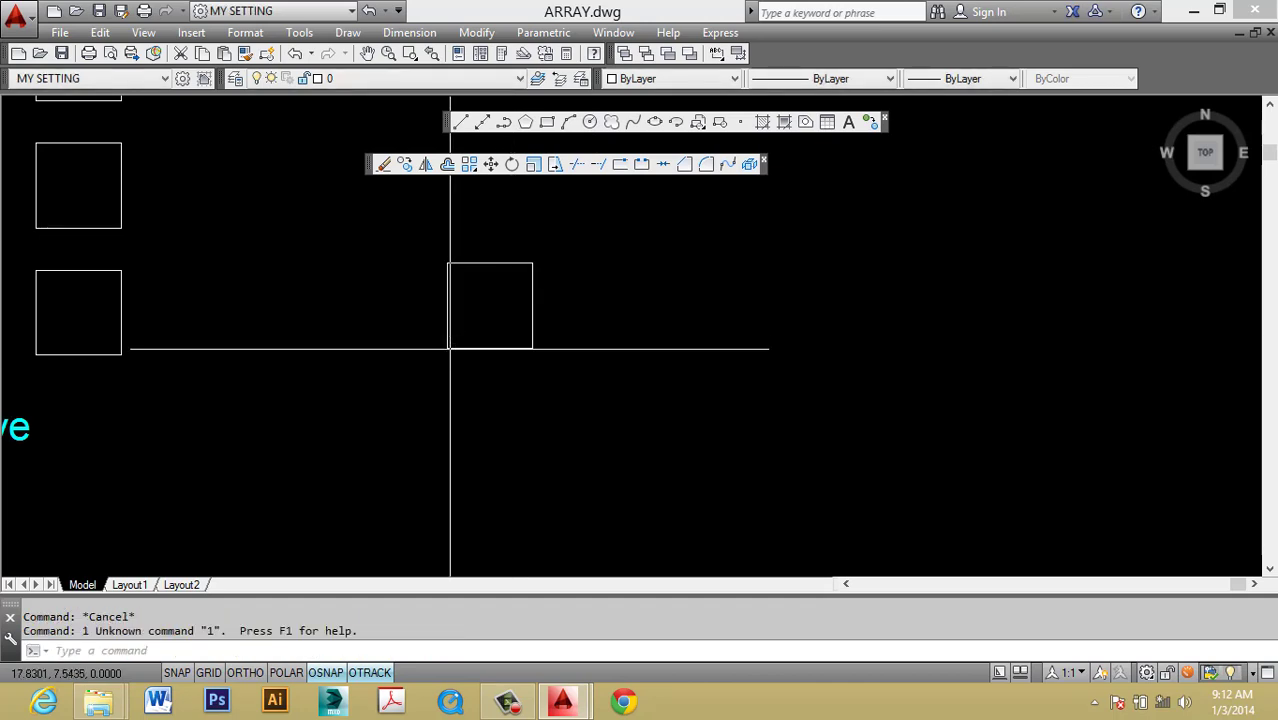
key("Escape")
key("Escape")
type("d")
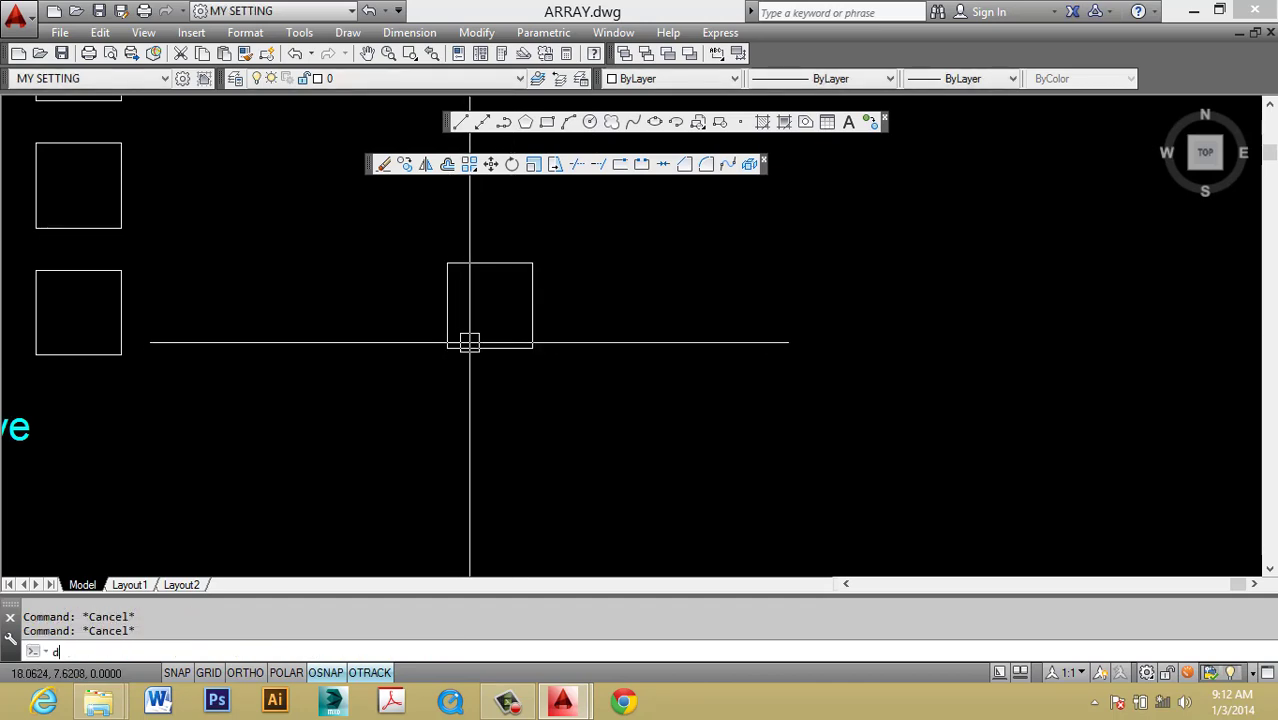
Add a horizontal 100 dimension below the square's bottom edge.
type("li")
key("Return")
left_click(447, 348)
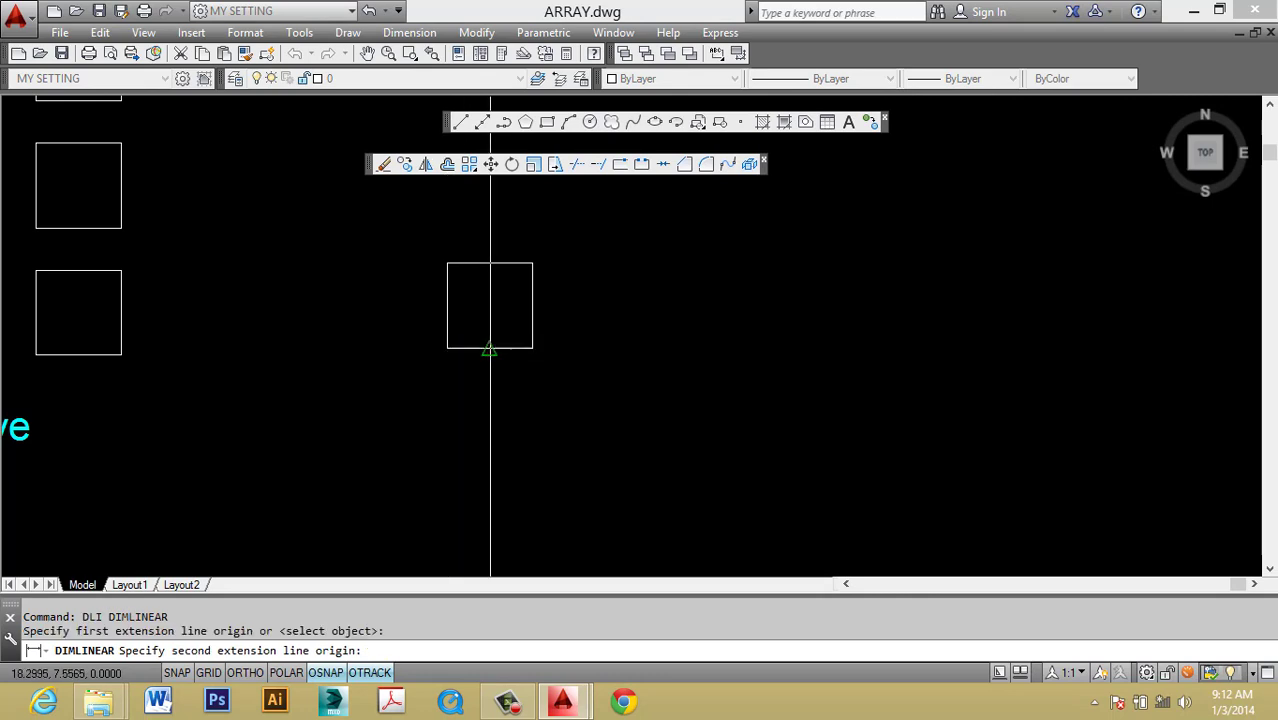
left_click(533, 348)
left_click(465, 383)
key("Escape")
Add a vertical 100 dimension along the square's left side with DLI.
scroll(470, 340, "up", 2)
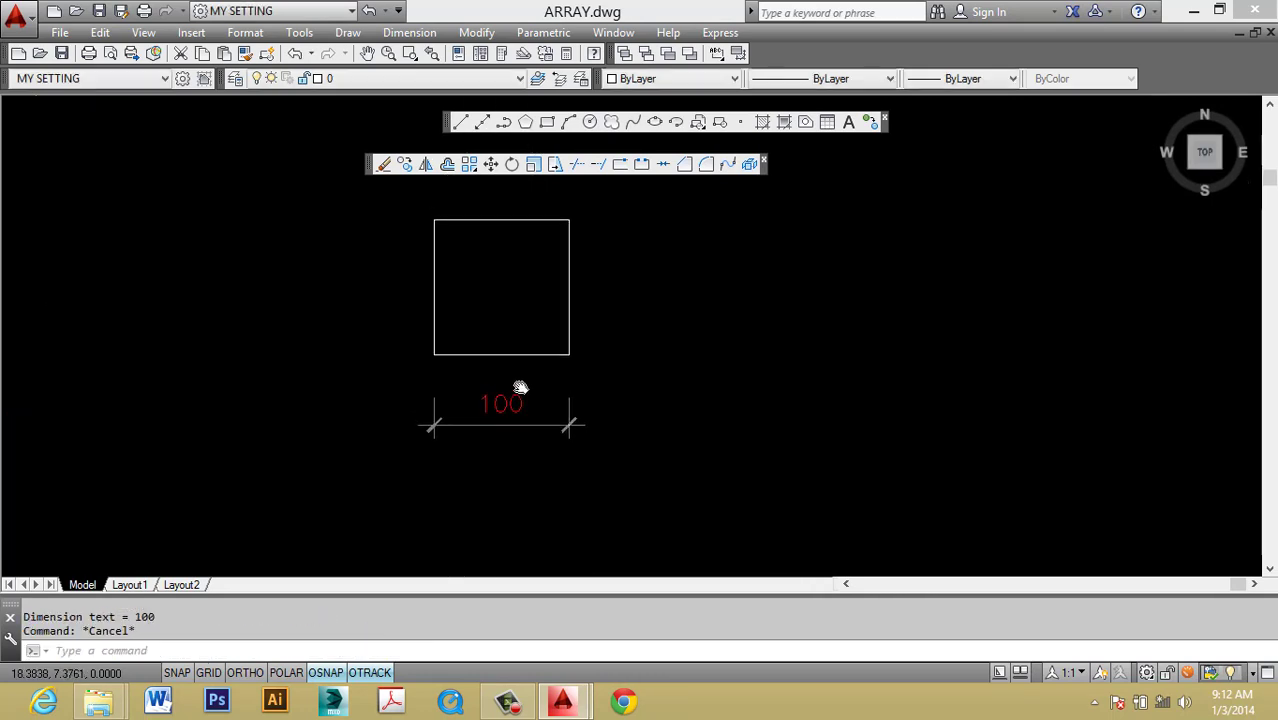
key("Escape")
type("dli")
key("Return")
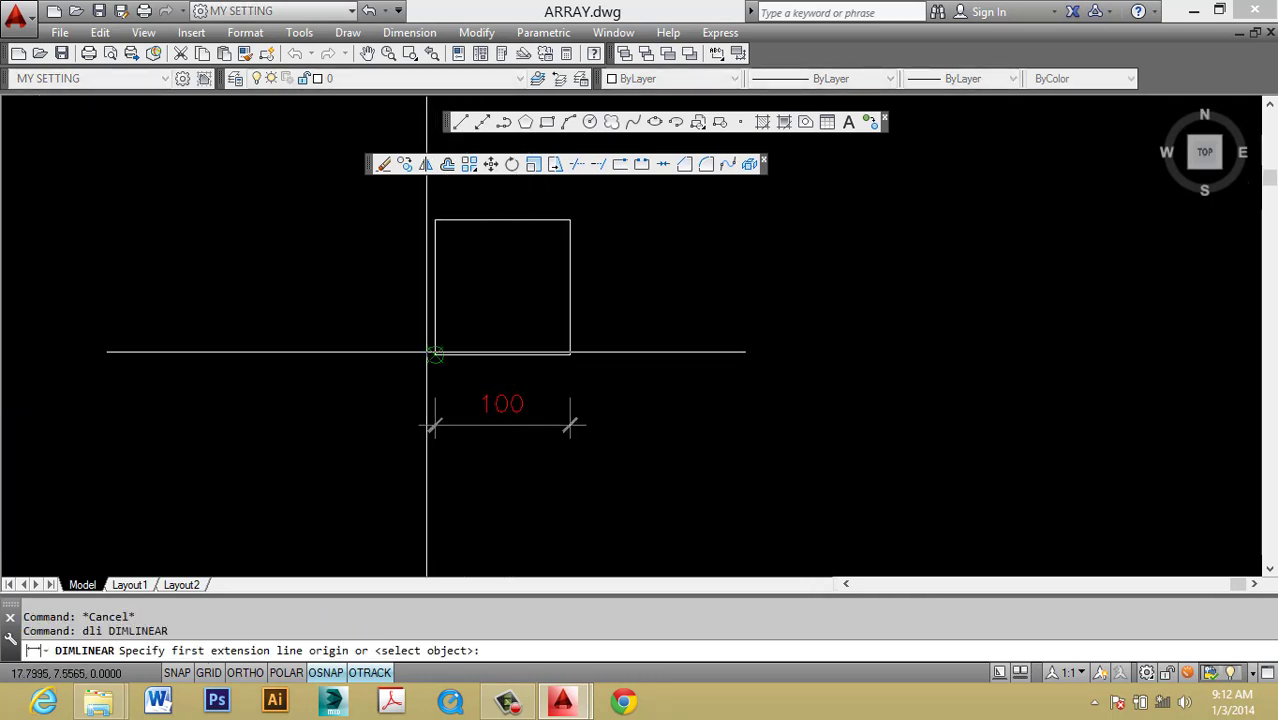
left_click(432, 353)
left_click(435, 220)
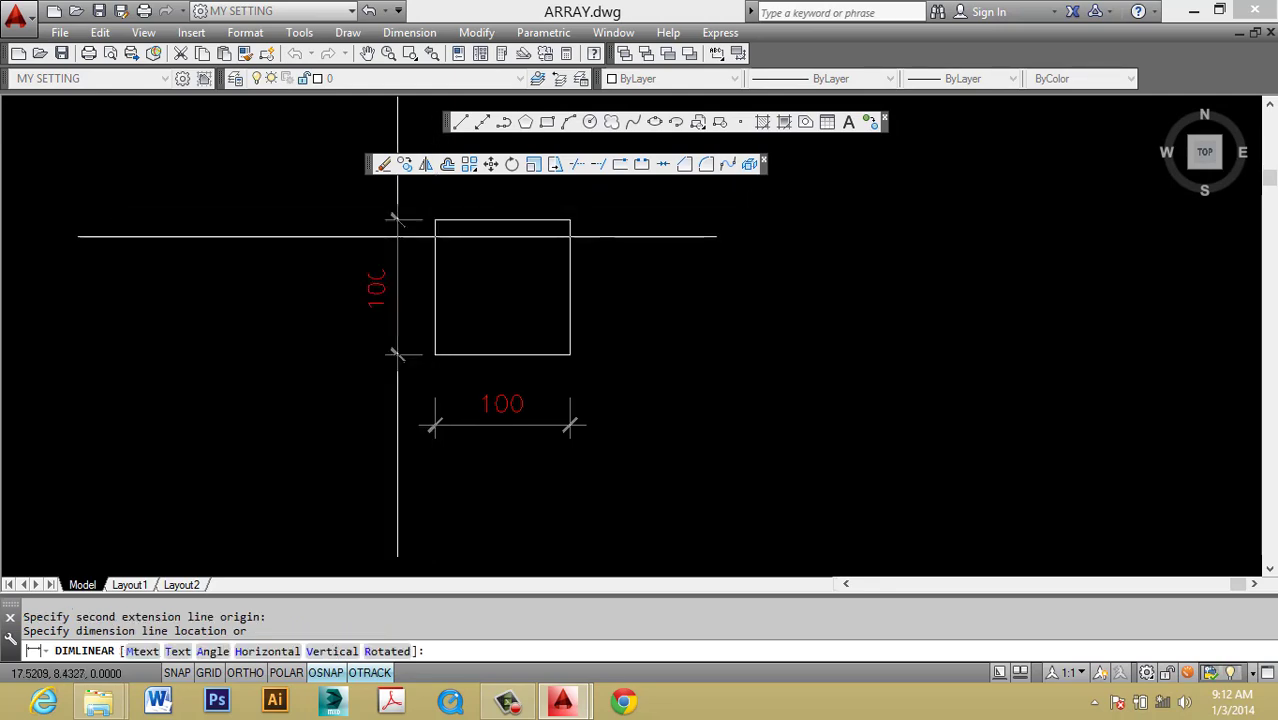
left_click(398, 236)
key("Escape")
left_click(191, 32)
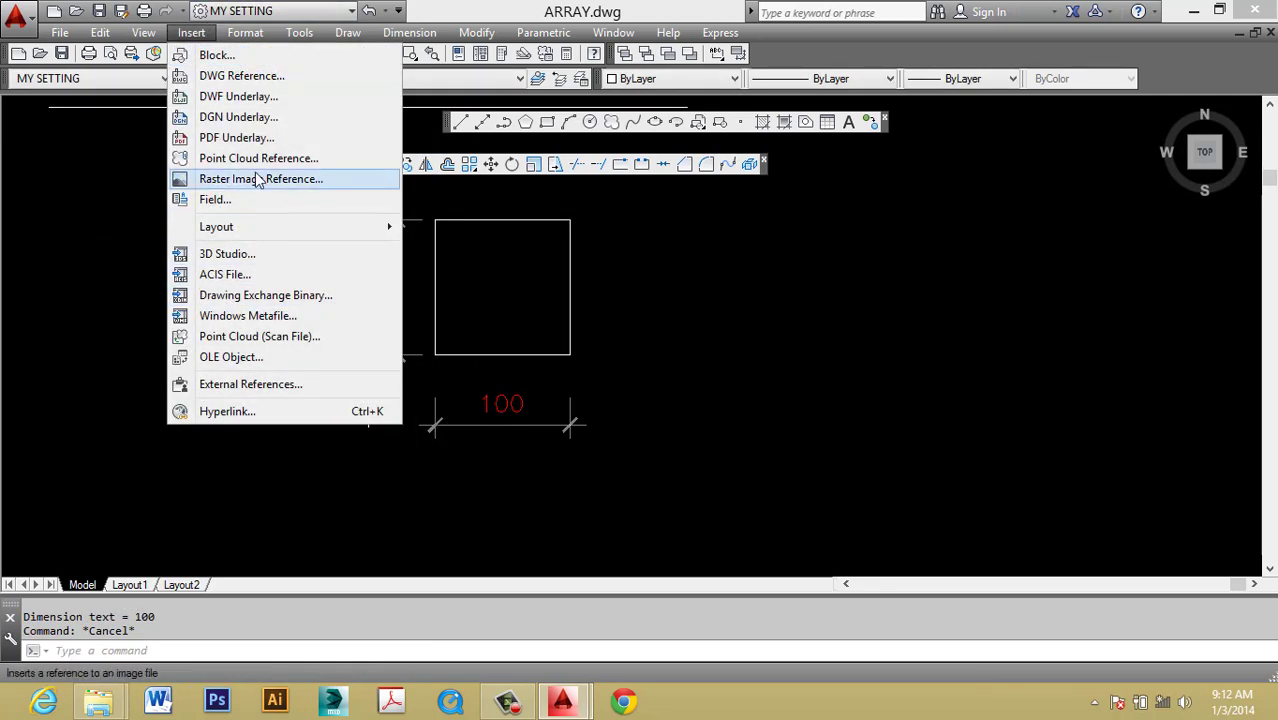
key("Escape")
left_click(245, 32)
left_click(266, 377)
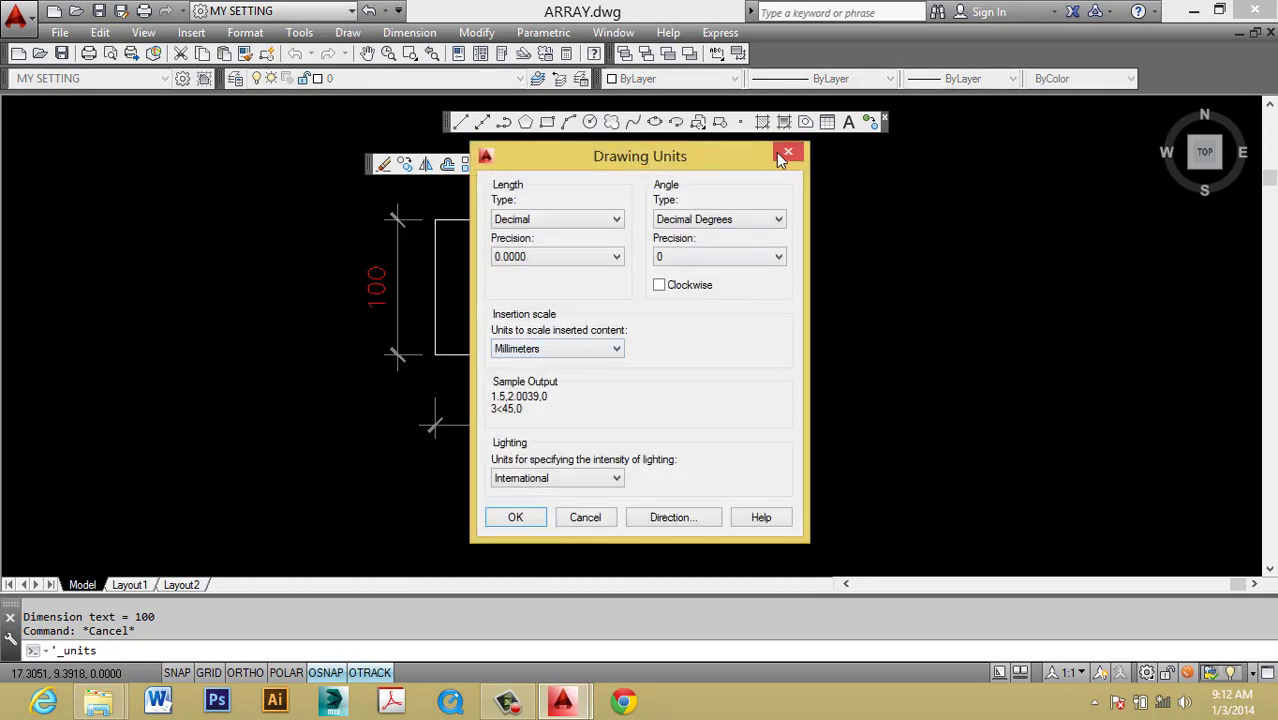
left_click(786, 154)
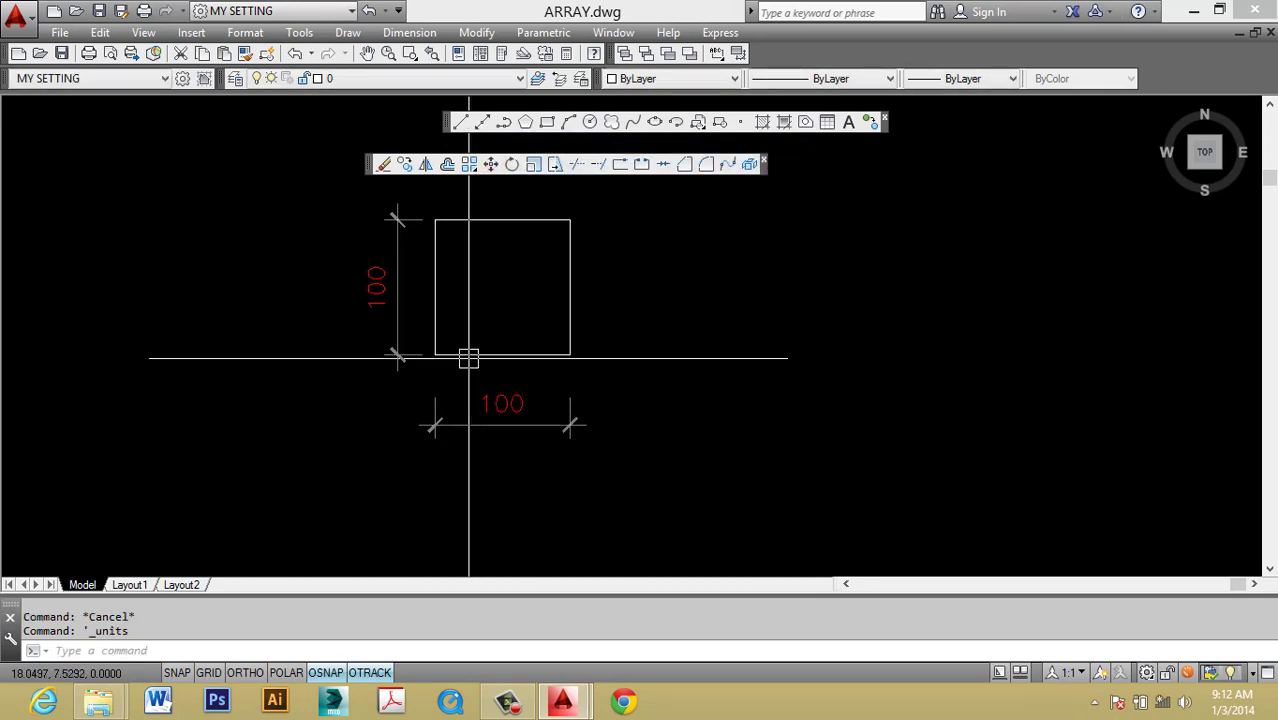
scroll(471, 285, "down", 2)
type("s")
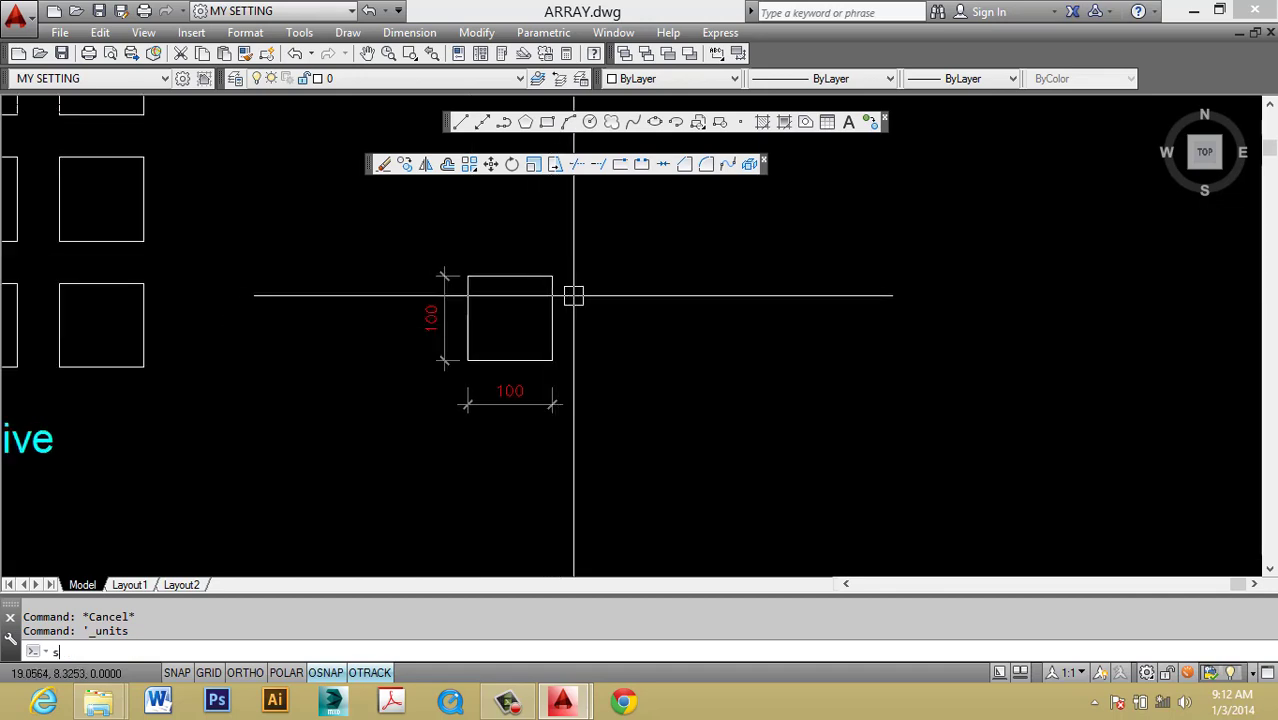
type("c")
key("Return")
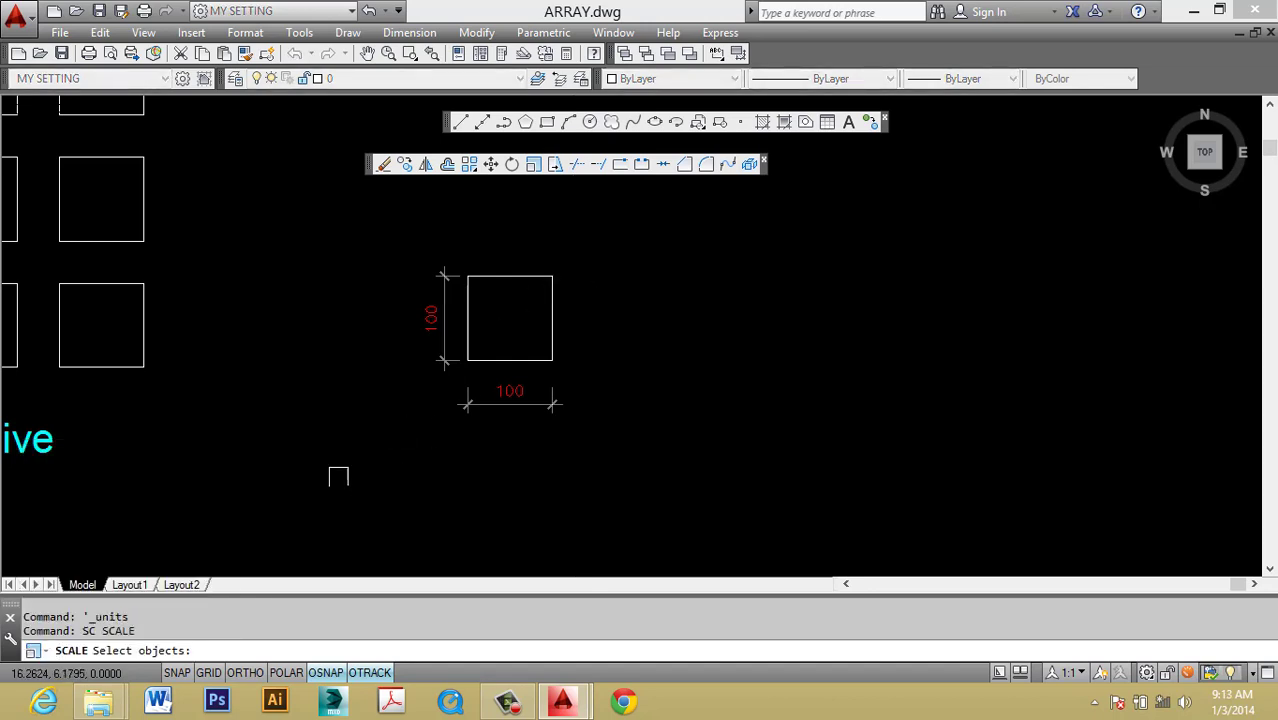
left_click(534, 277)
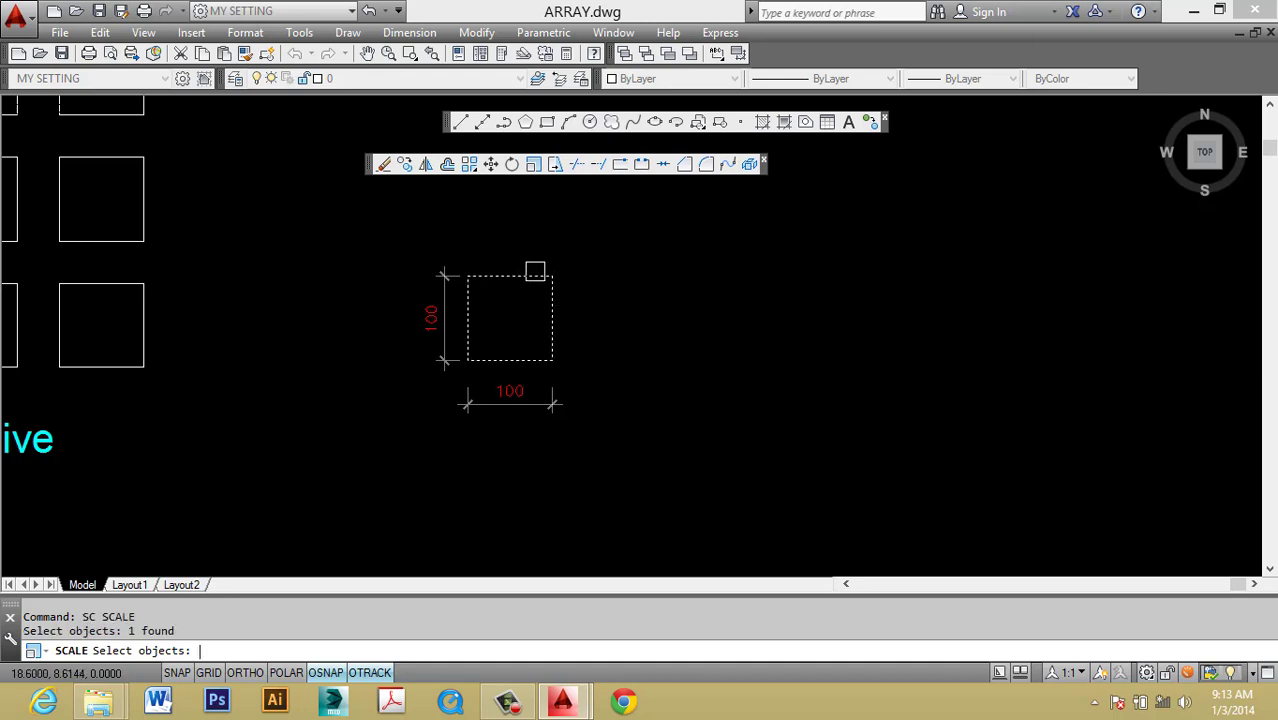
key("Return")
scroll(491, 320, "up", 2)
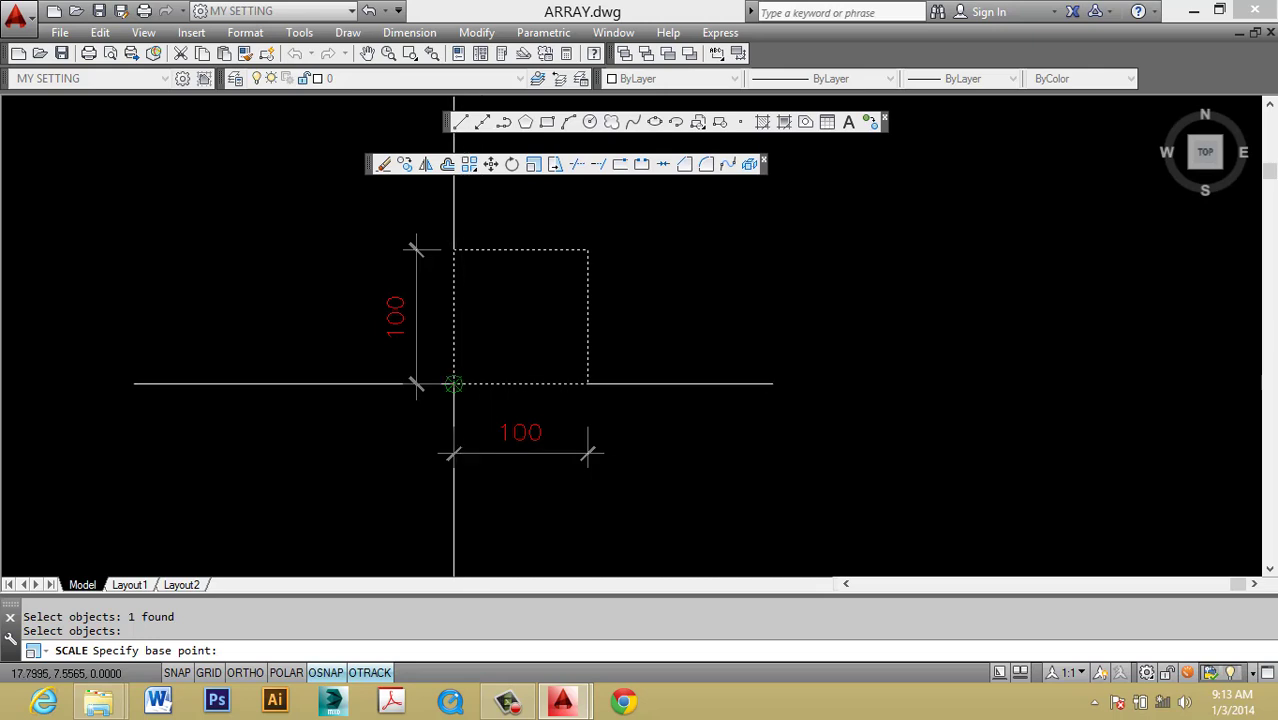
left_click(454, 383)
type("c")
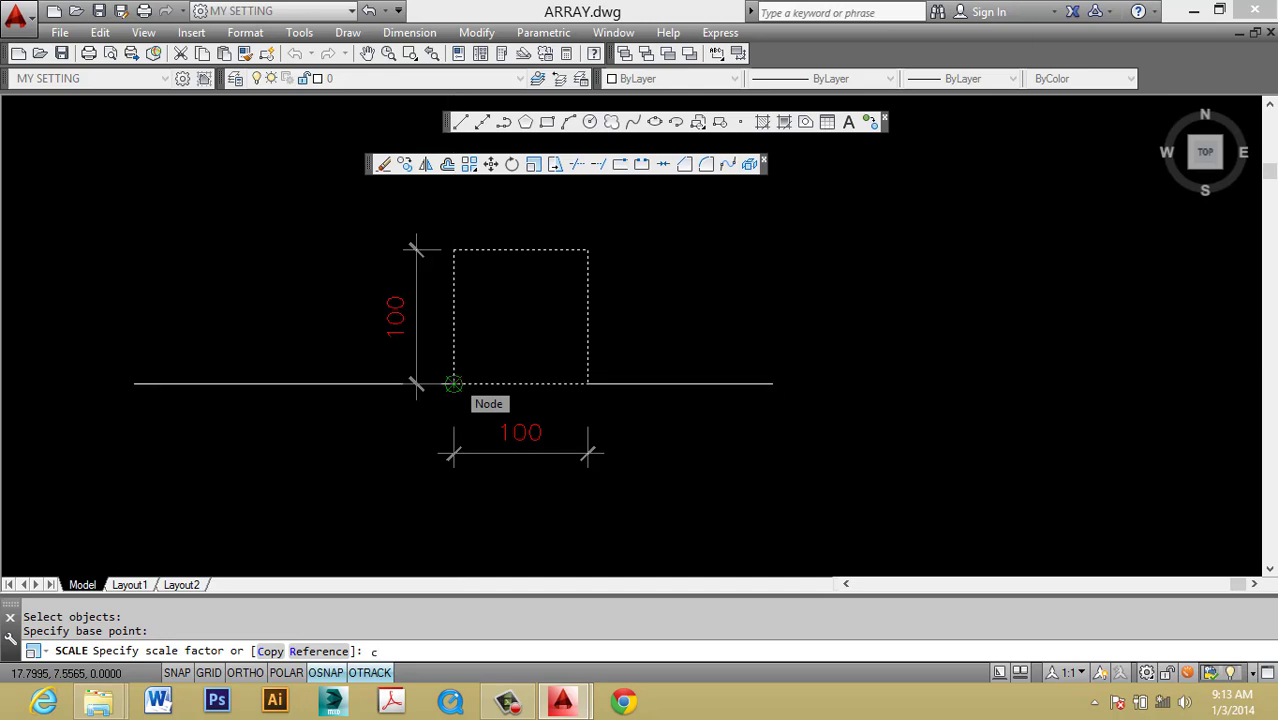
key("Return")
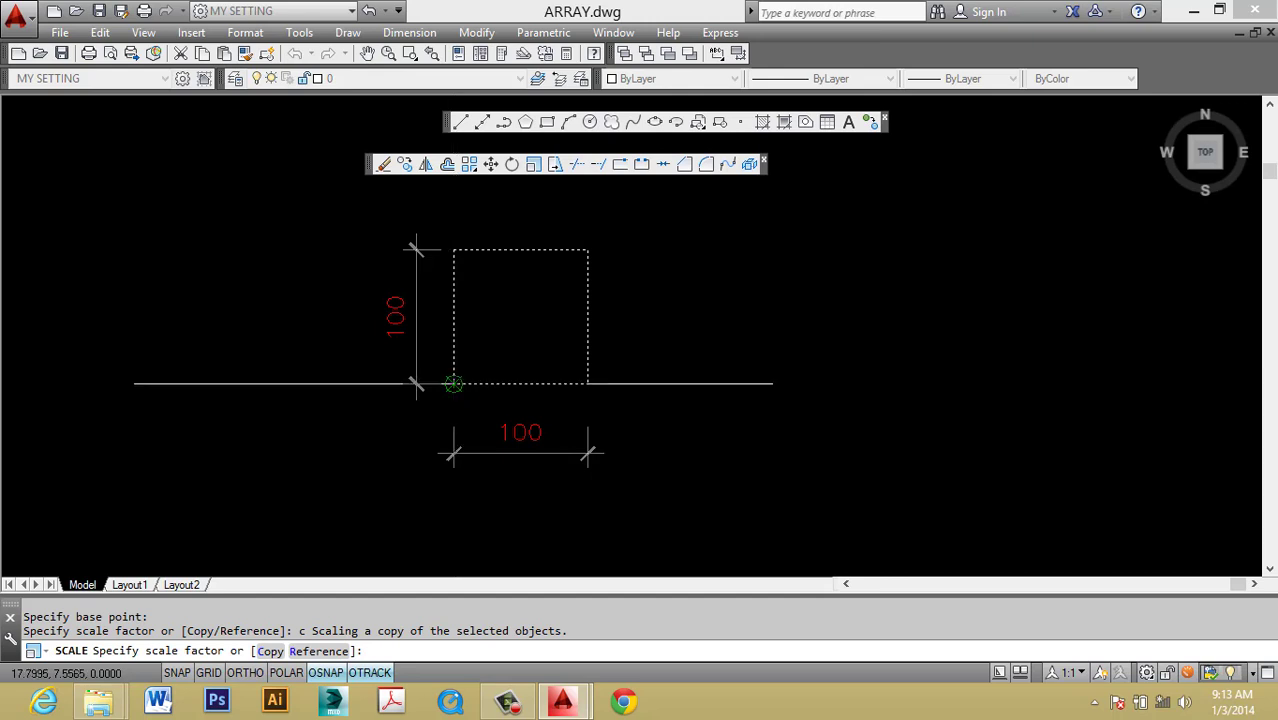
type("r")
key("Return")
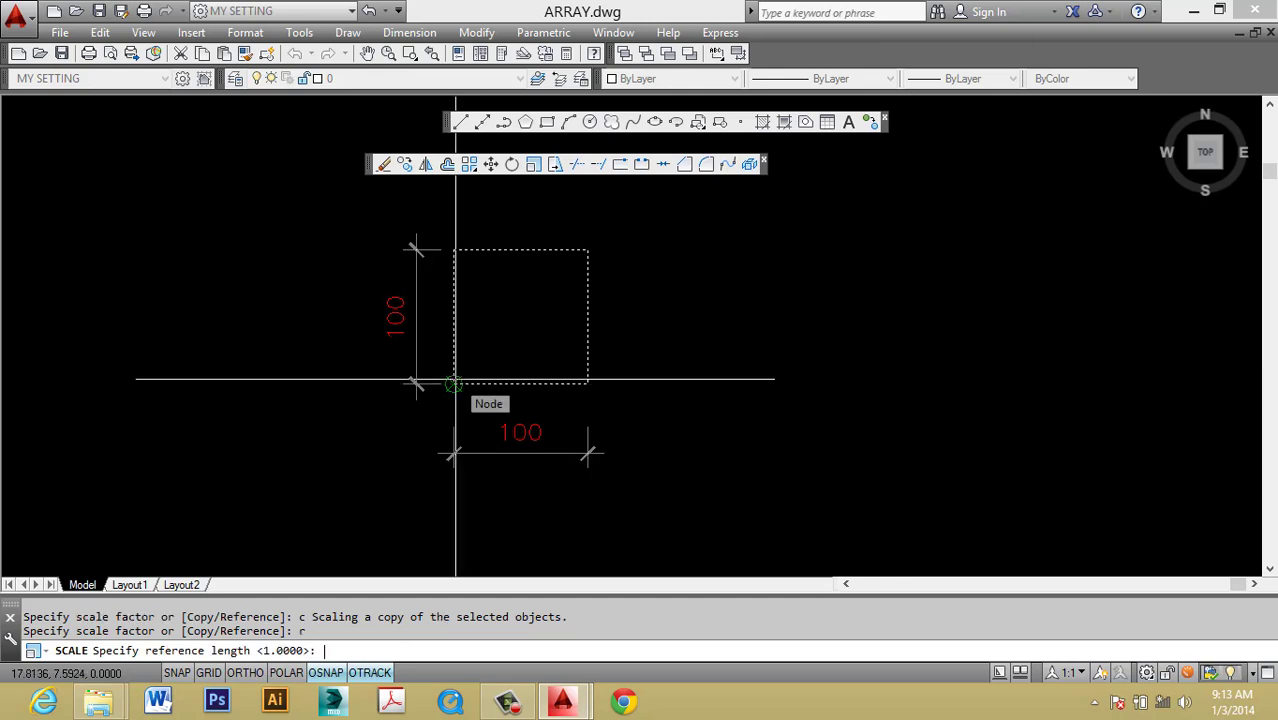
type("100")
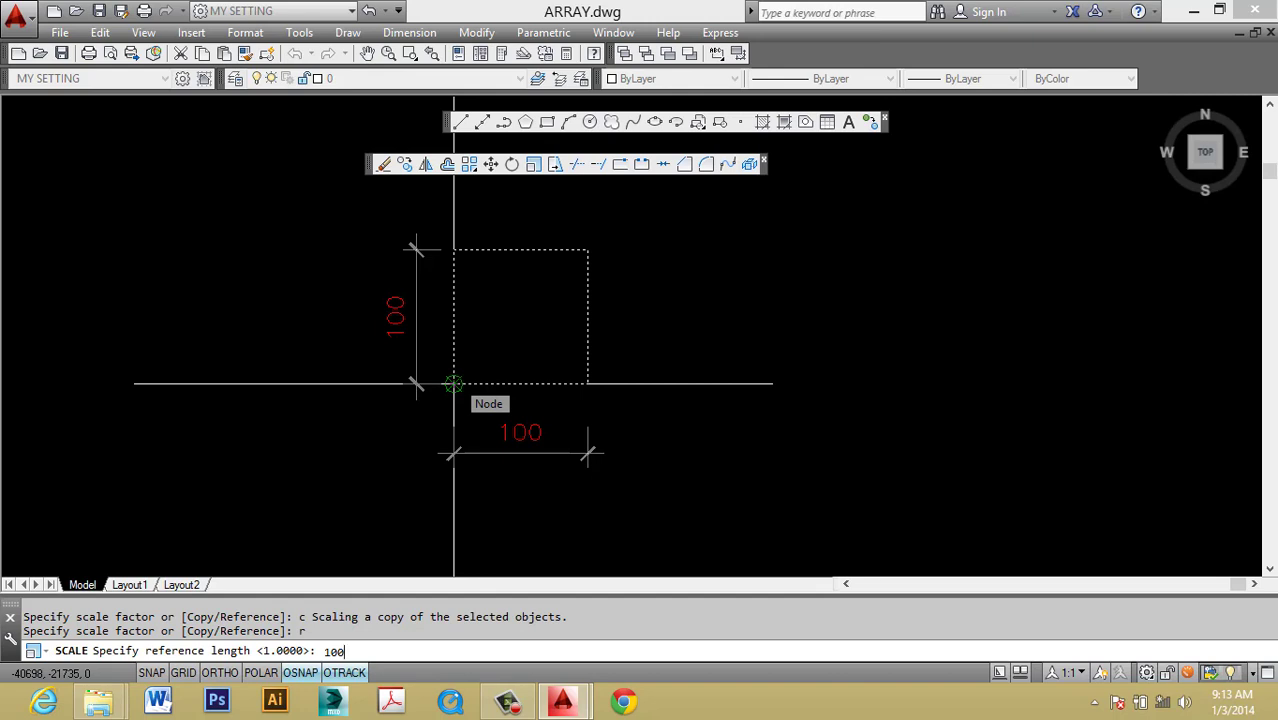
key("Escape")
key("Escape")
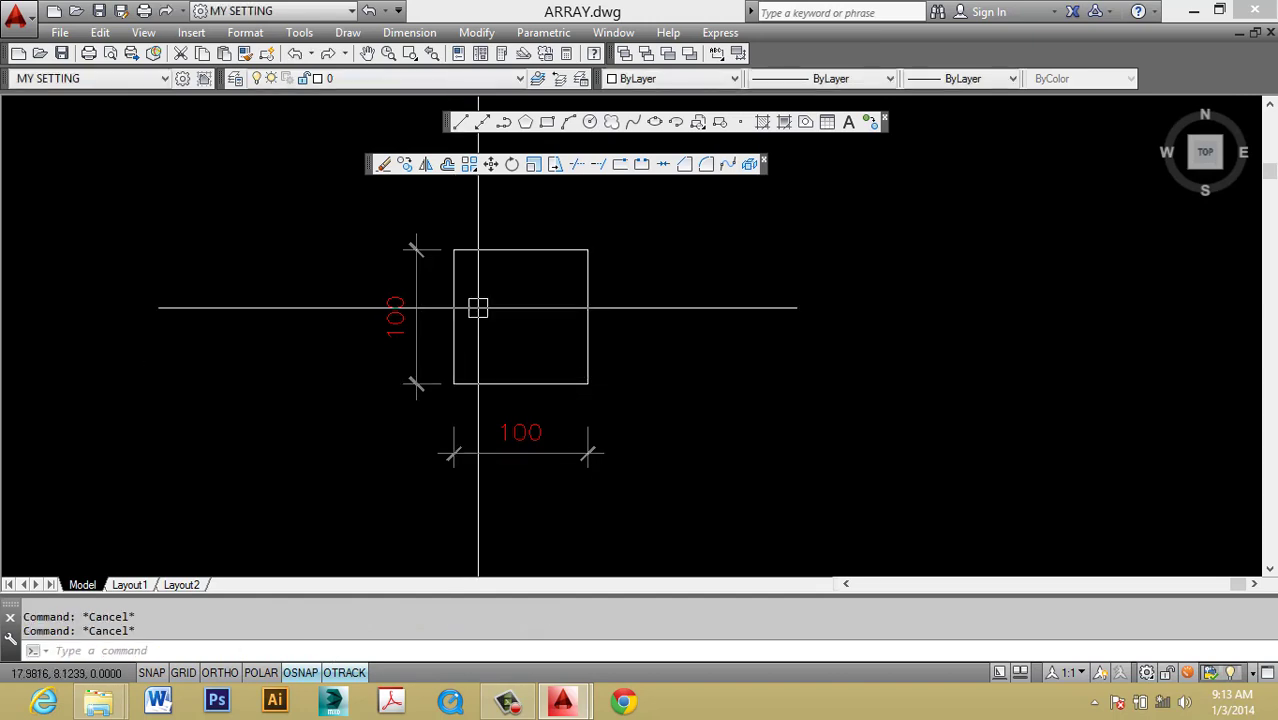
type("sc")
Scale a copy of the square from its lower-left corner, reference length 100 to new length 200.
key("Return")
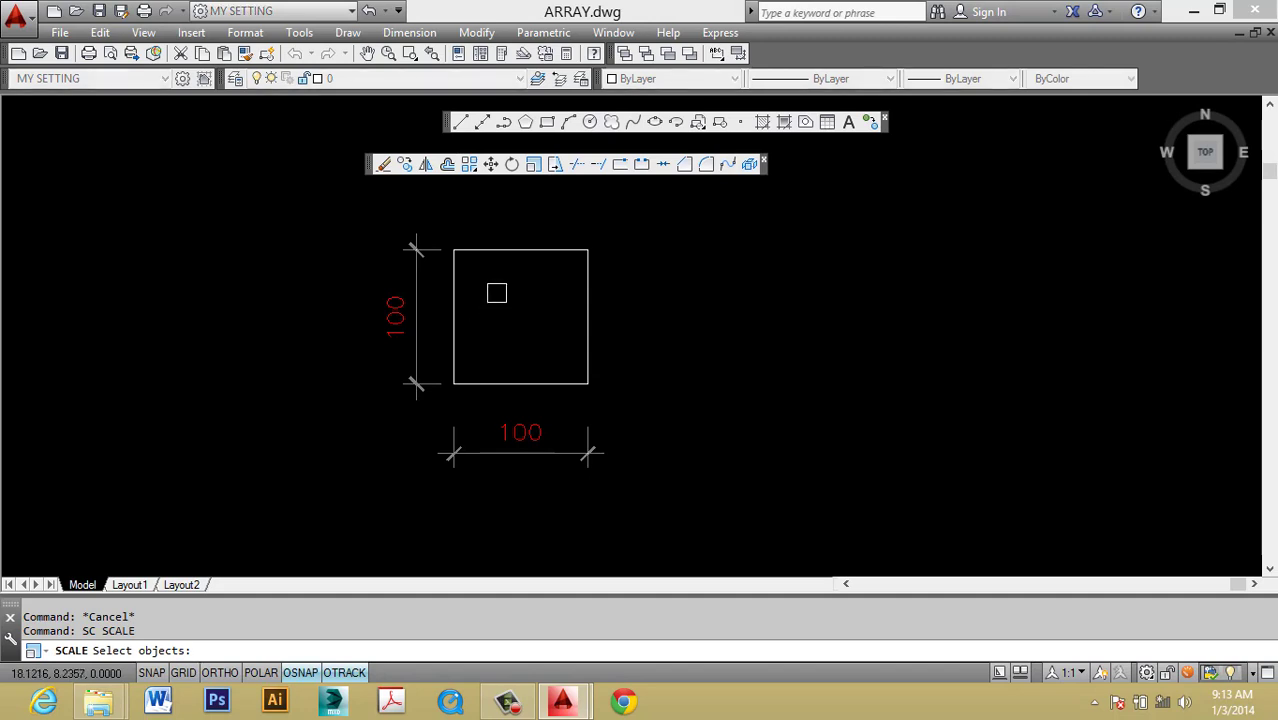
left_click(509, 250)
key("Return")
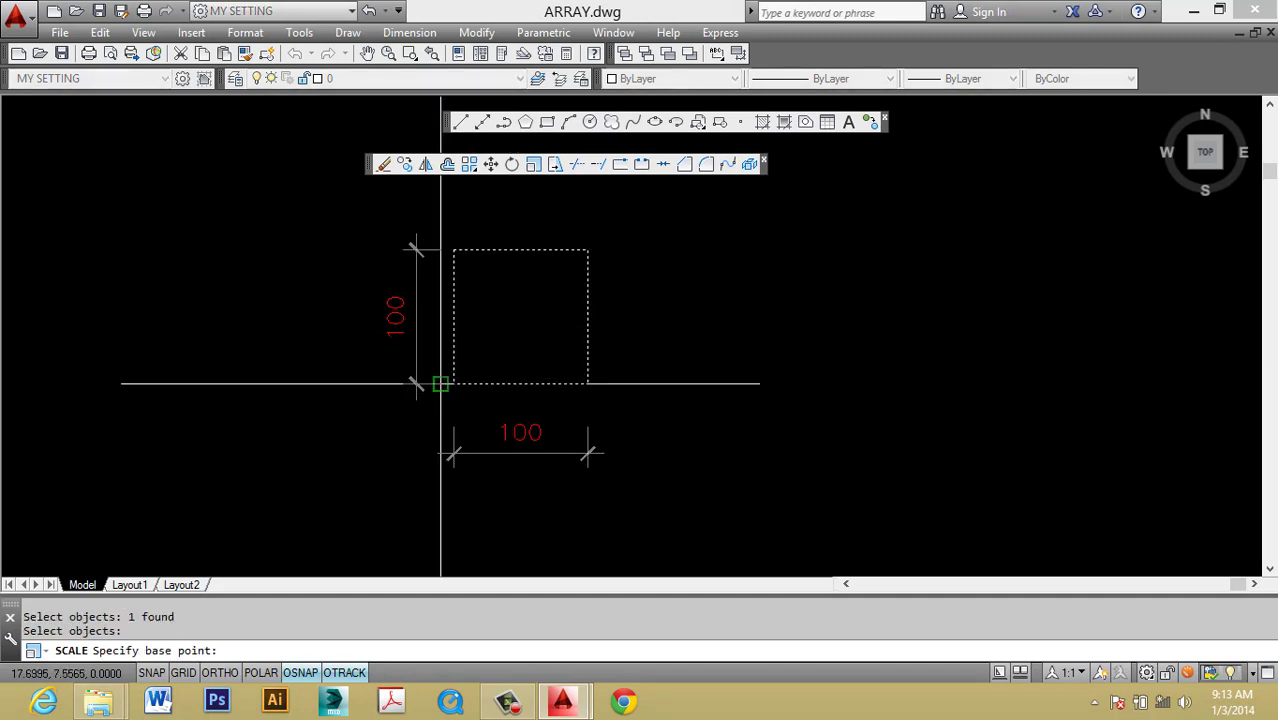
left_click(453, 383)
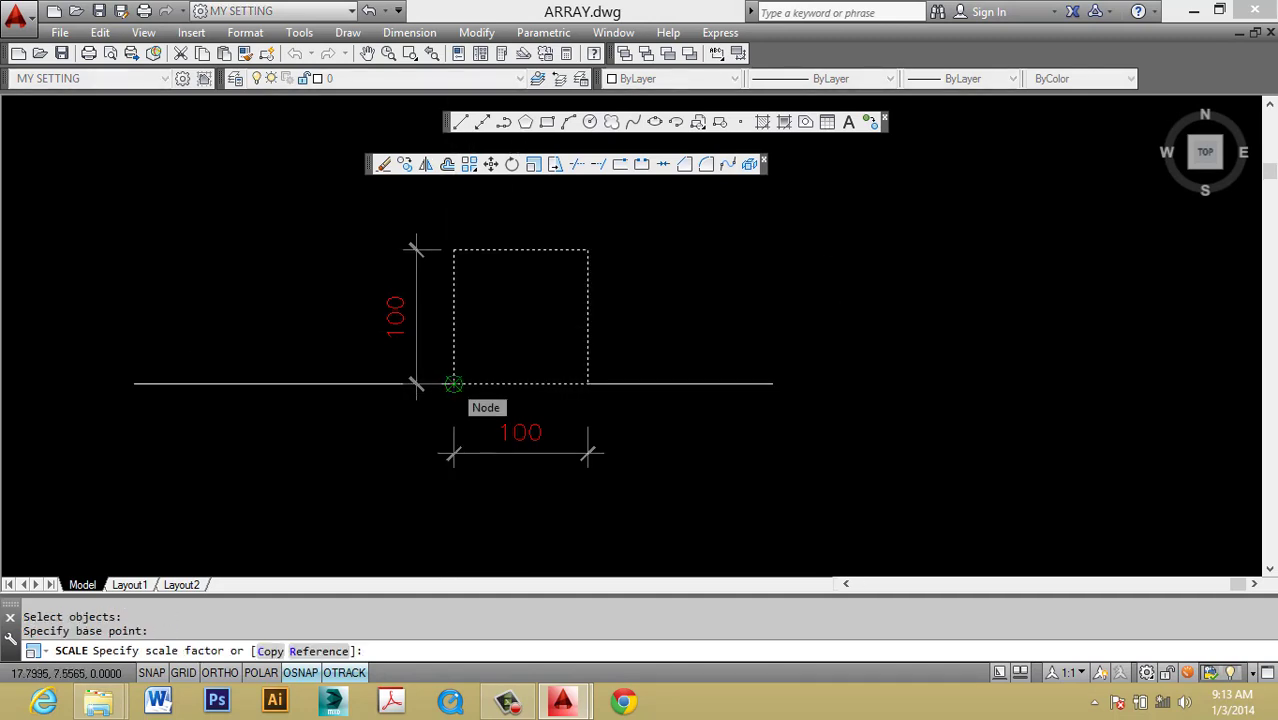
type("c")
key("Return")
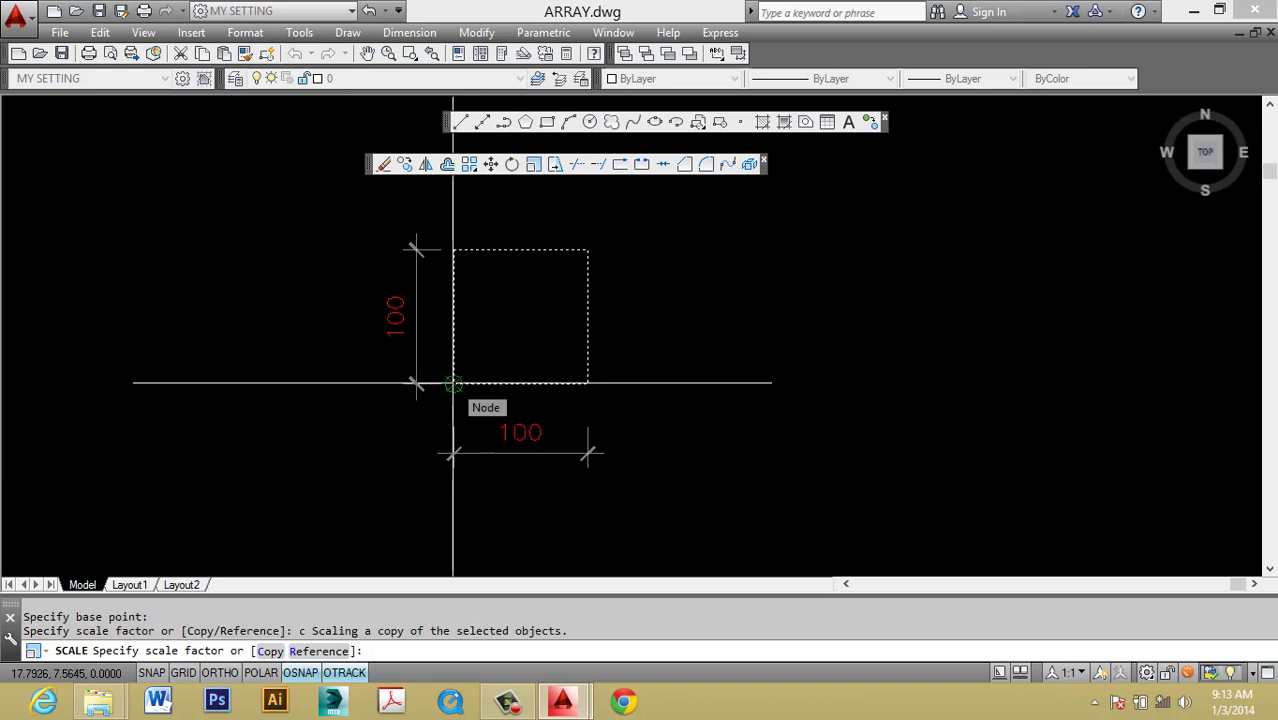
type("r")
key("Return")
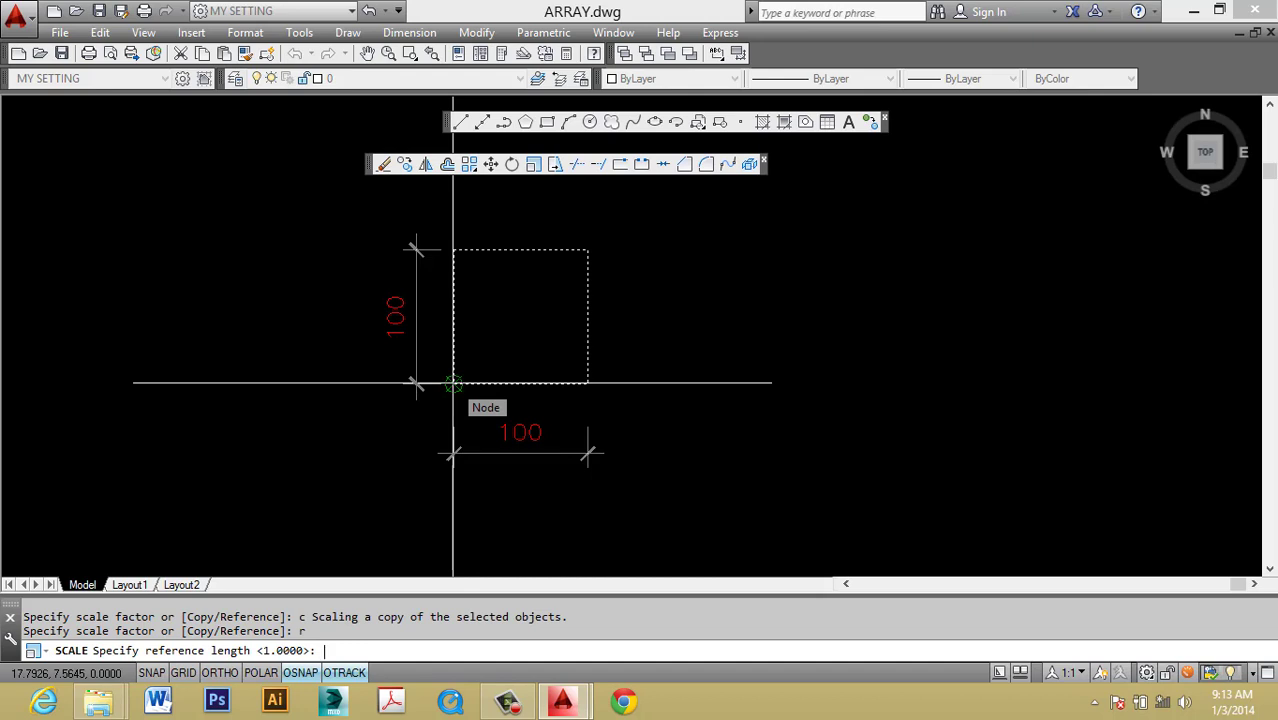
type("100")
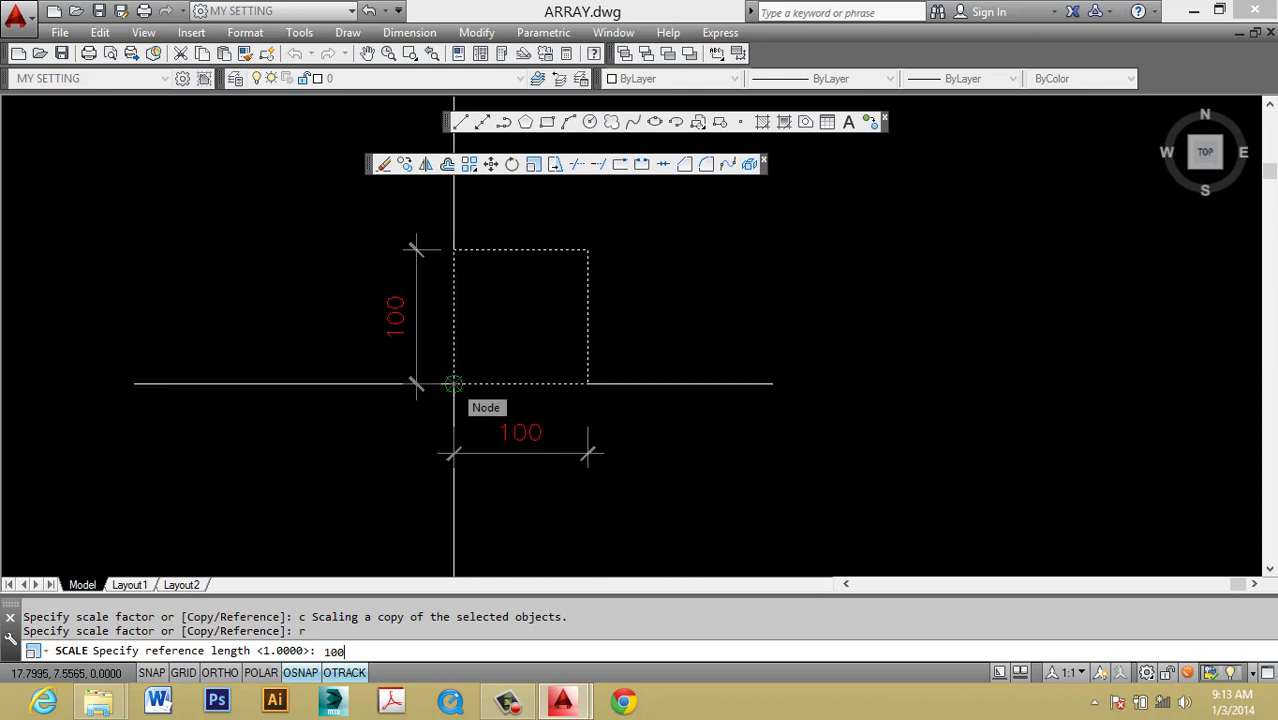
key("Return")
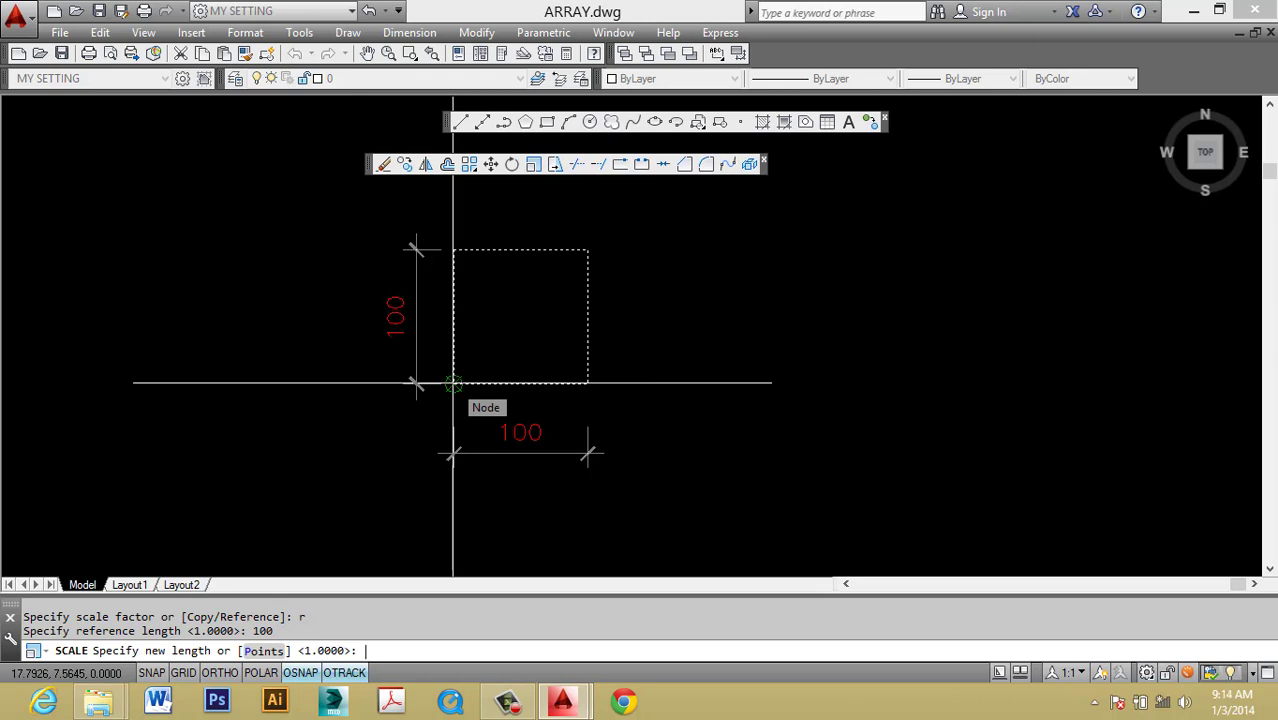
type("200")
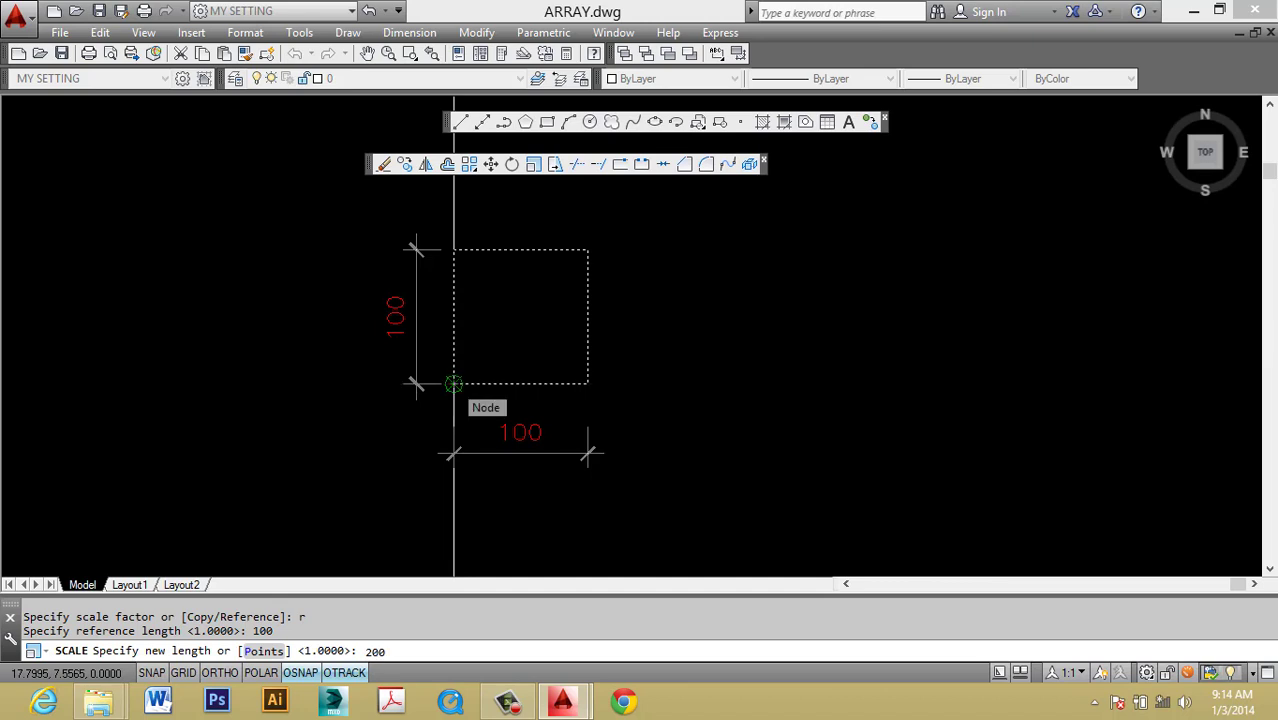
key("Return")
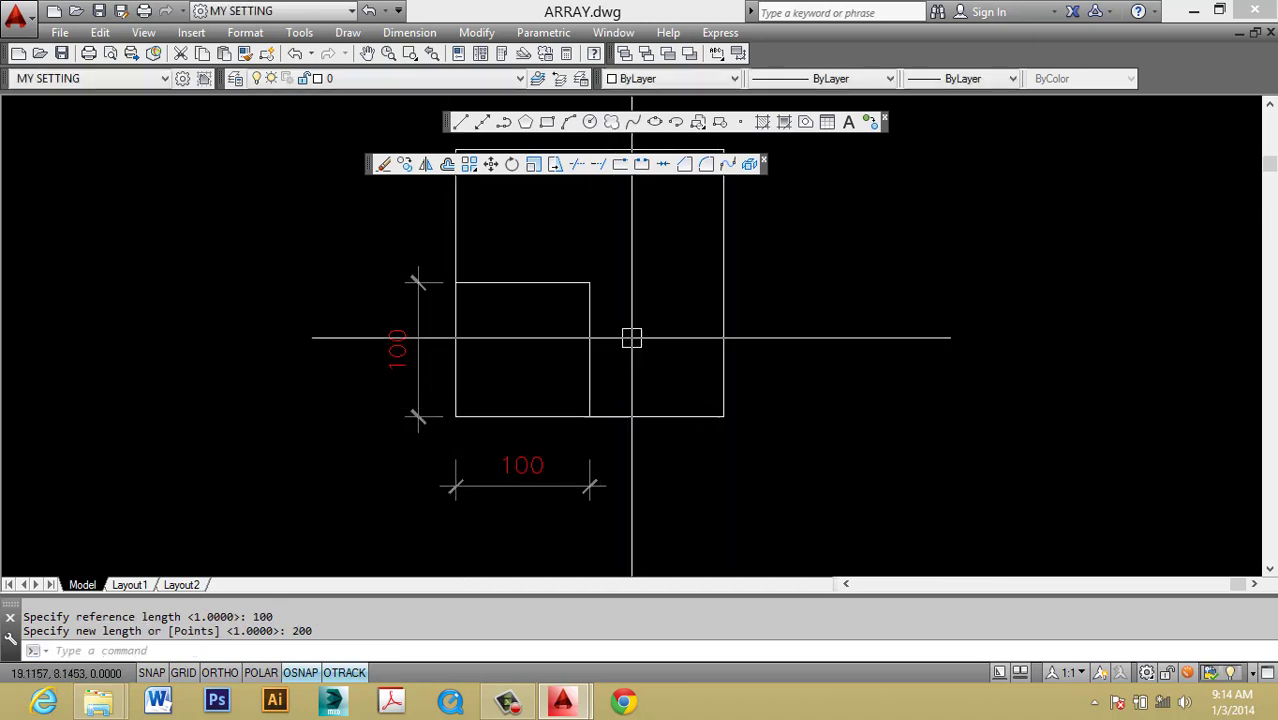
Dimension the large square's bottom edge at 200, below the existing 100 dimension.
left_click(513, 289)
key("Escape")
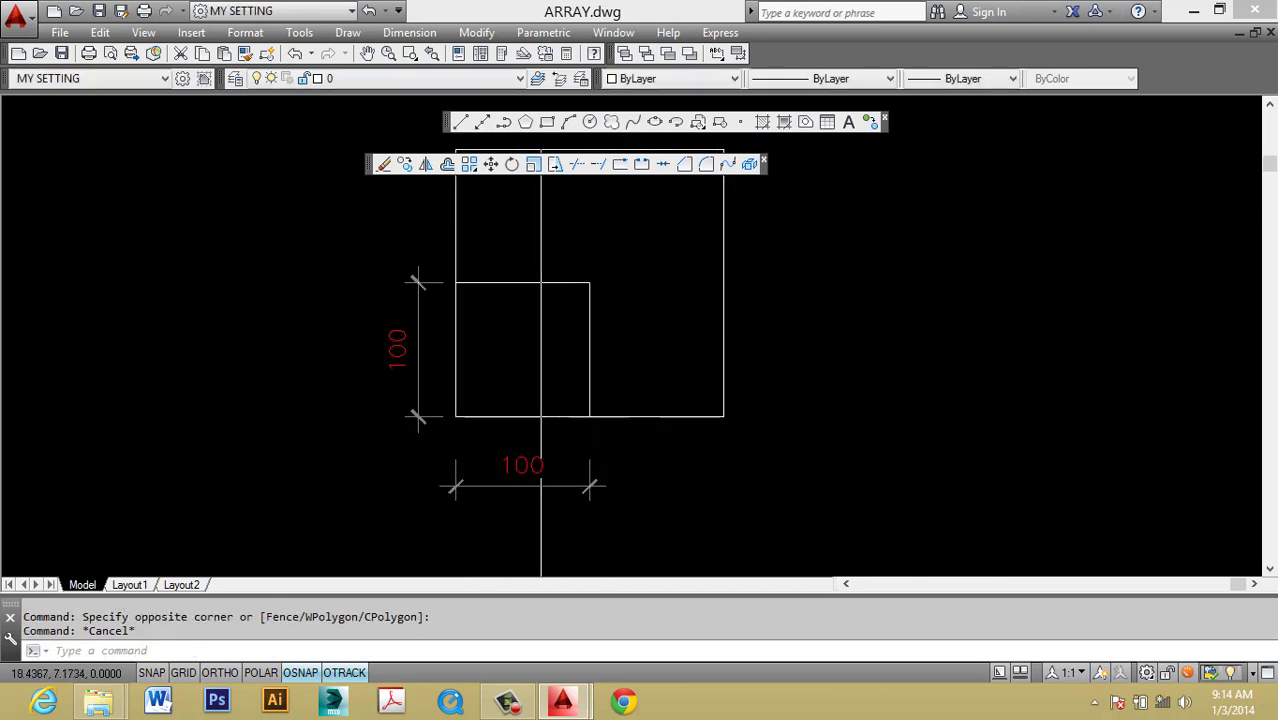
key("Escape")
type("i")
key("Return")
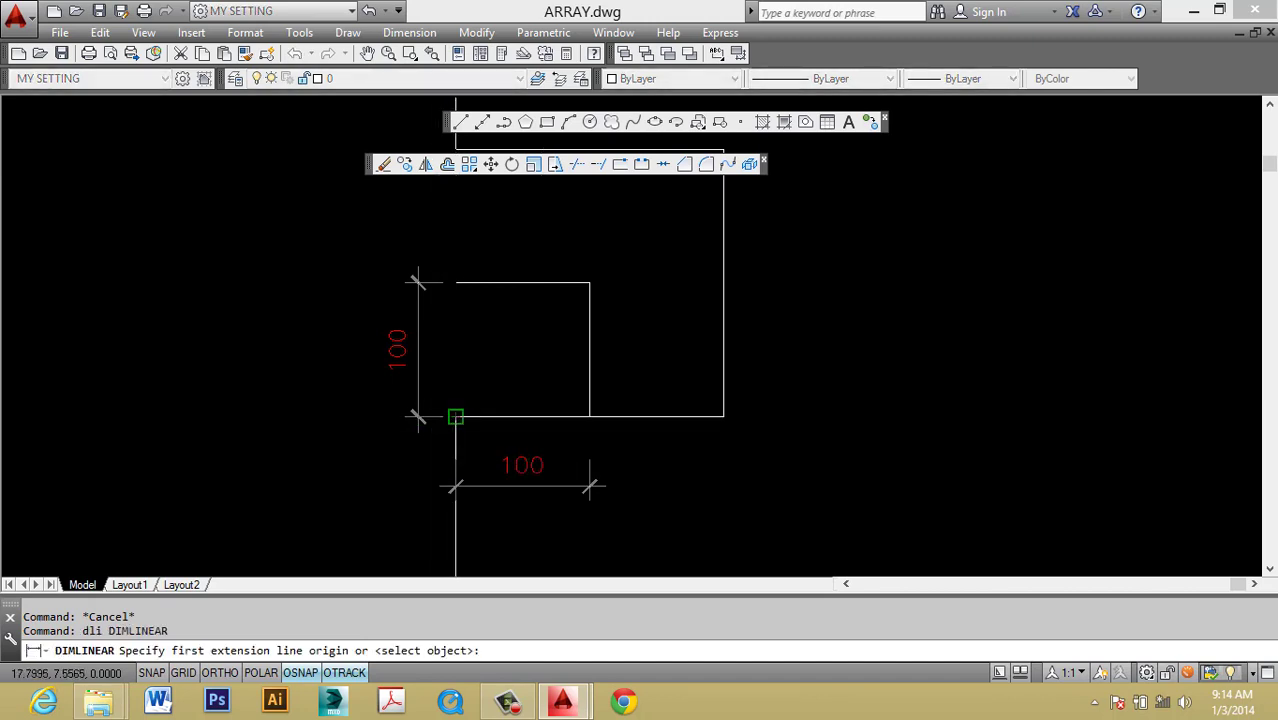
left_click(455, 416)
left_click(723, 416)
left_click(588, 532)
key("Escape")
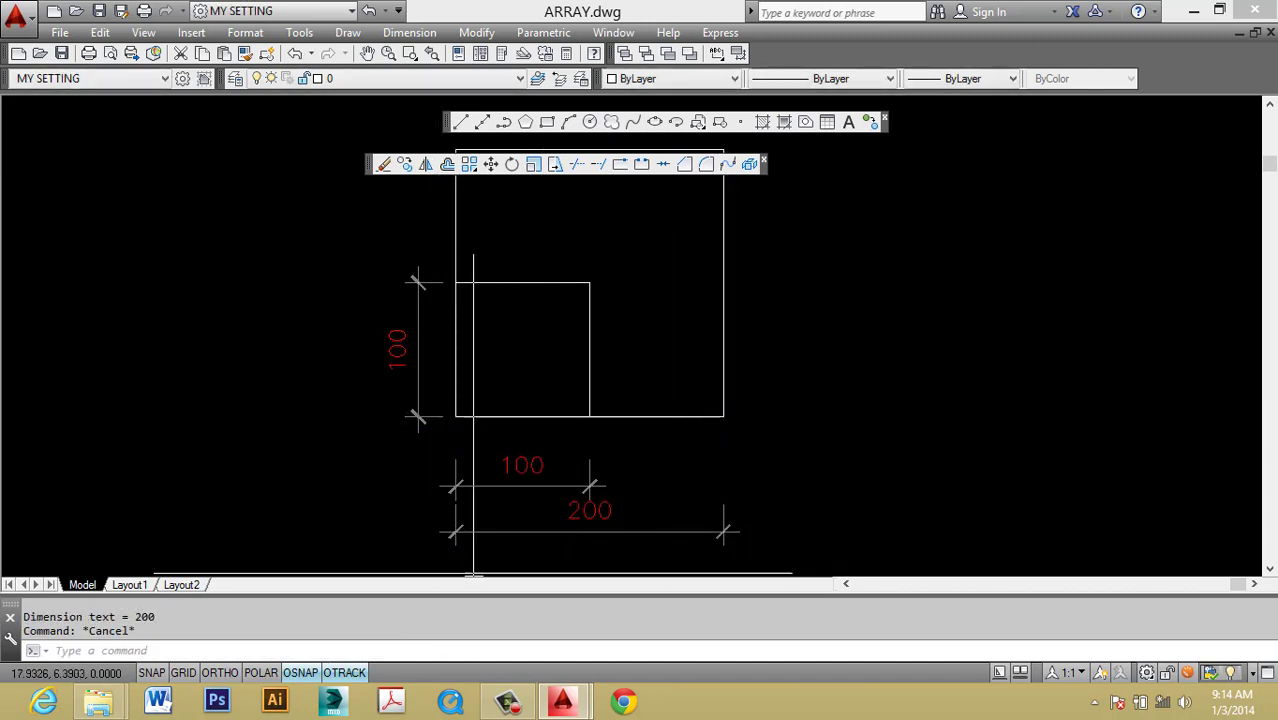
Pan and zoom around the two squares to check the dimensions.
middle_click_drag(585, 520, 592, 513)
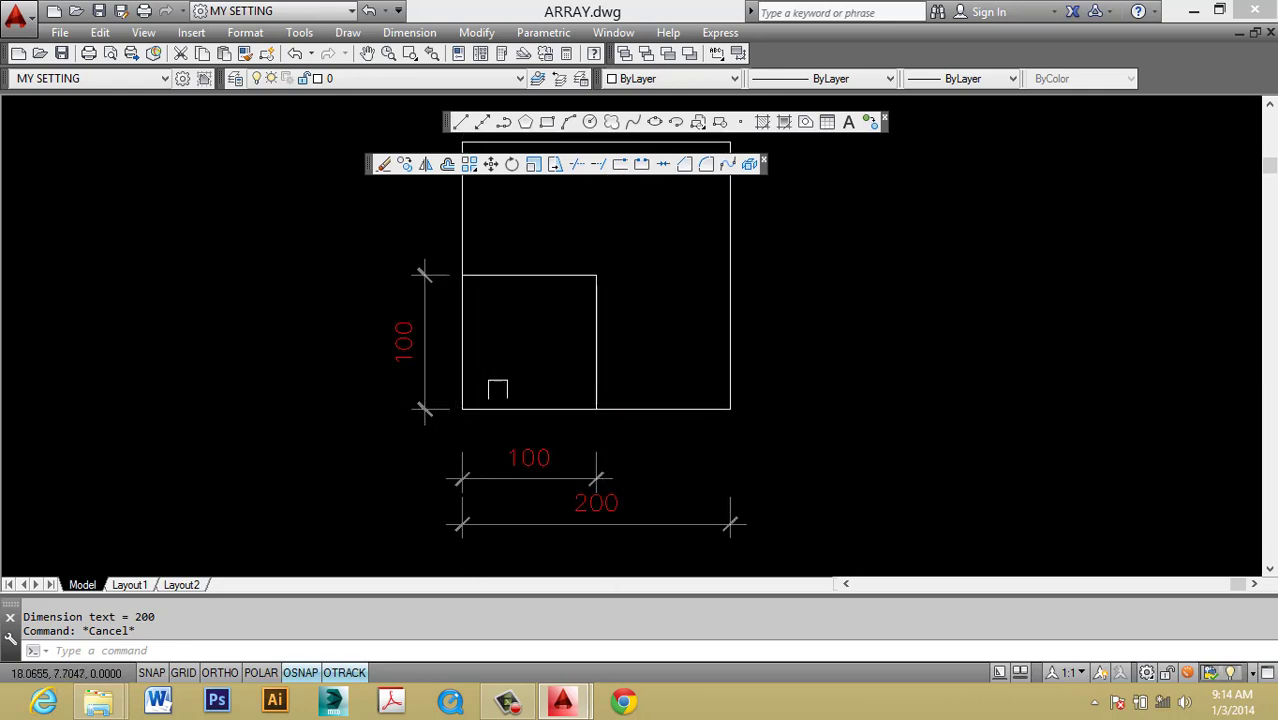
middle_click_drag(499, 370, 497, 431)
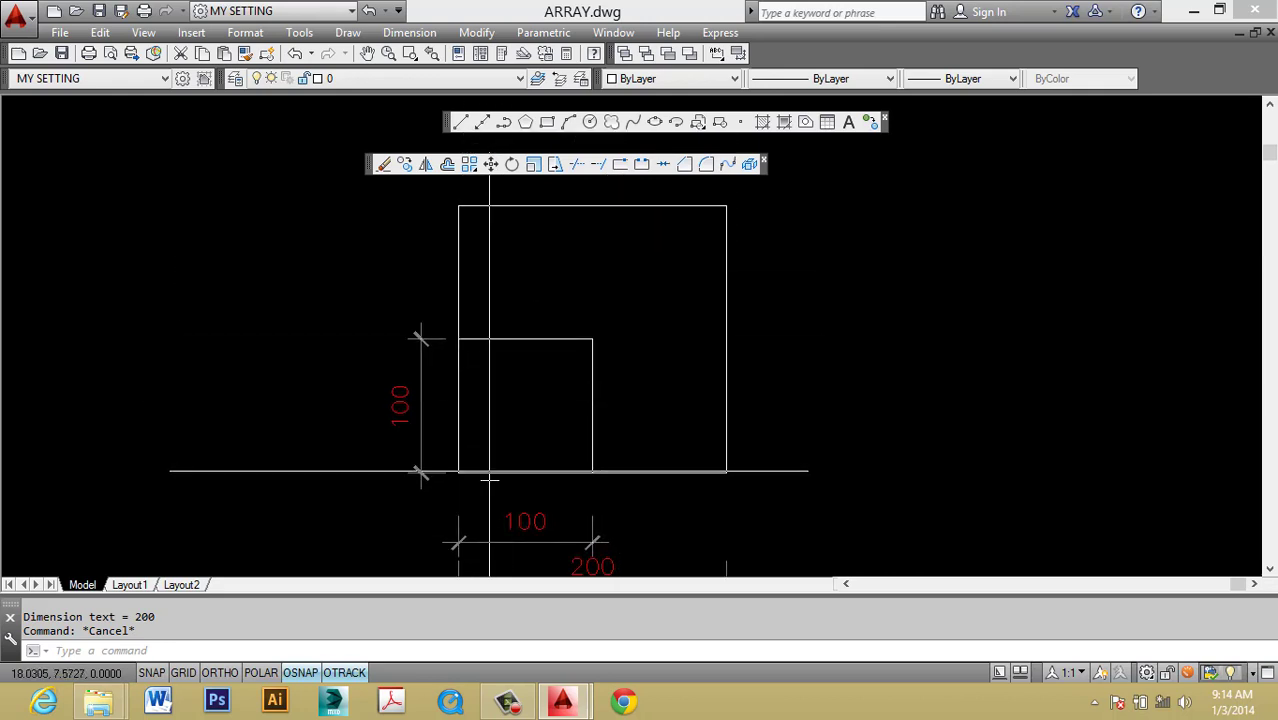
middle_click_drag(472, 468, 490, 452)
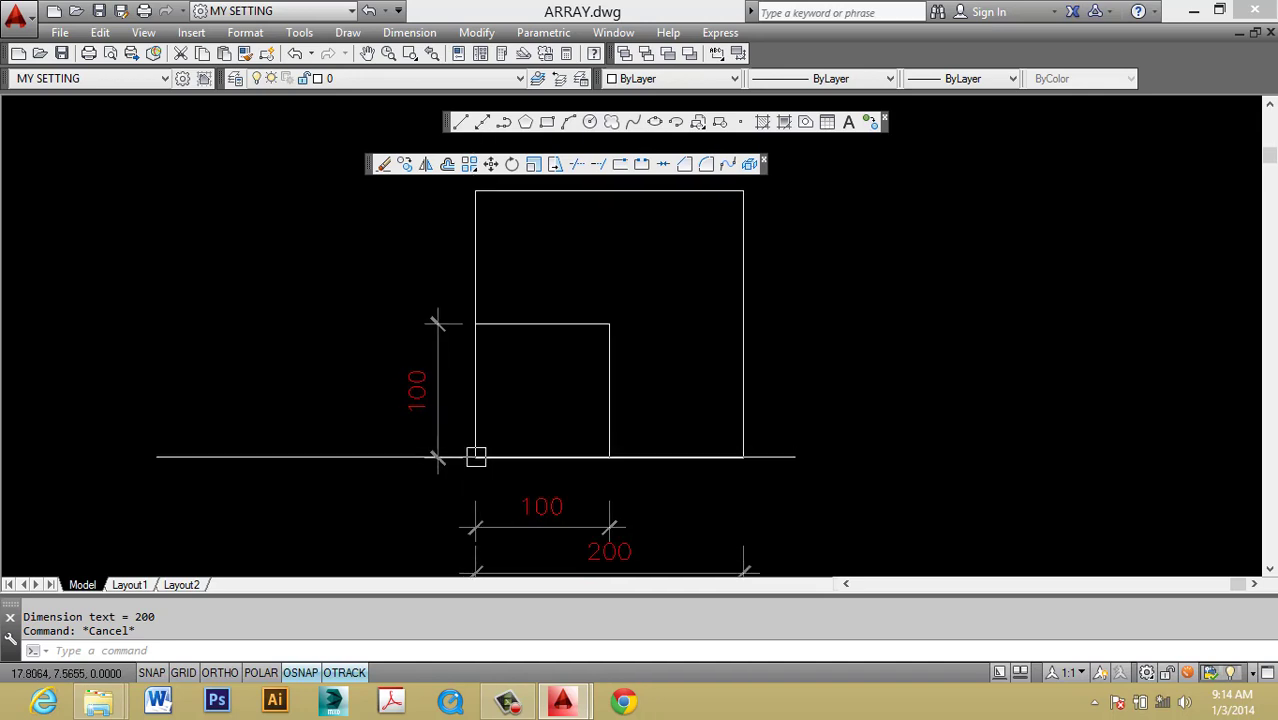
scroll(515, 373, "down", 2)
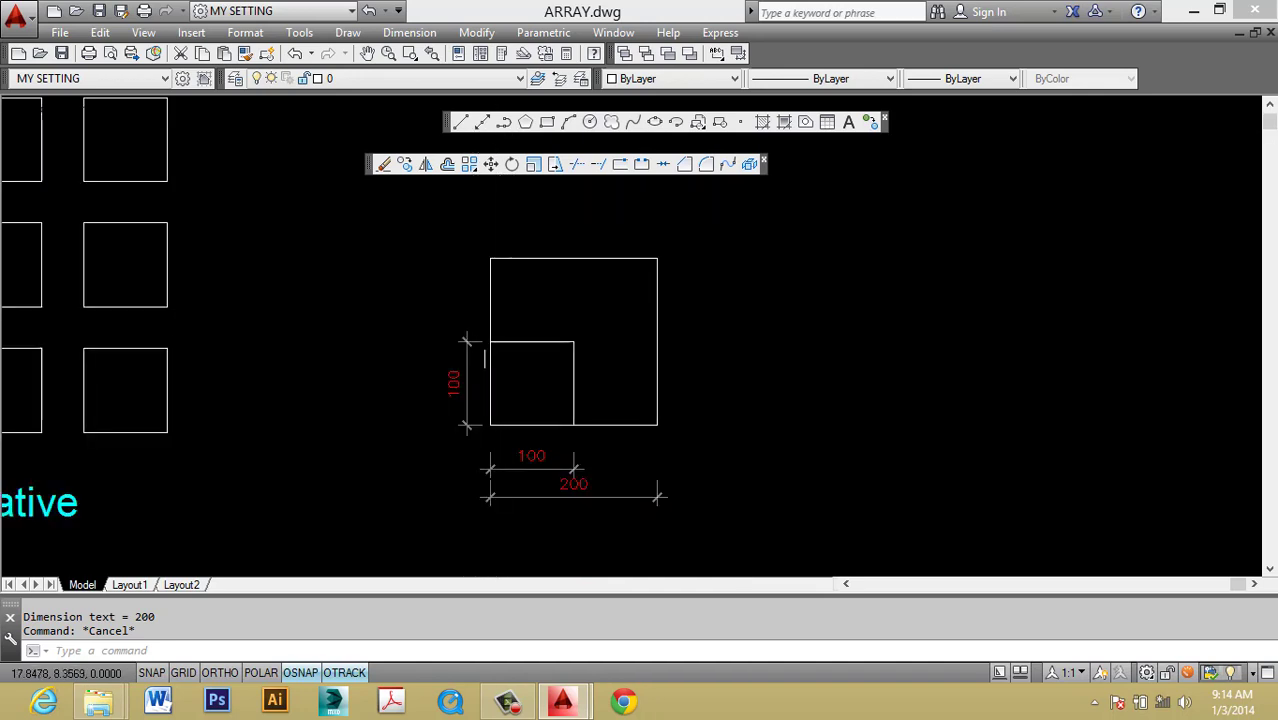
scroll(490, 428, "up", 4)
middle_click_drag(490, 430, 472, 454)
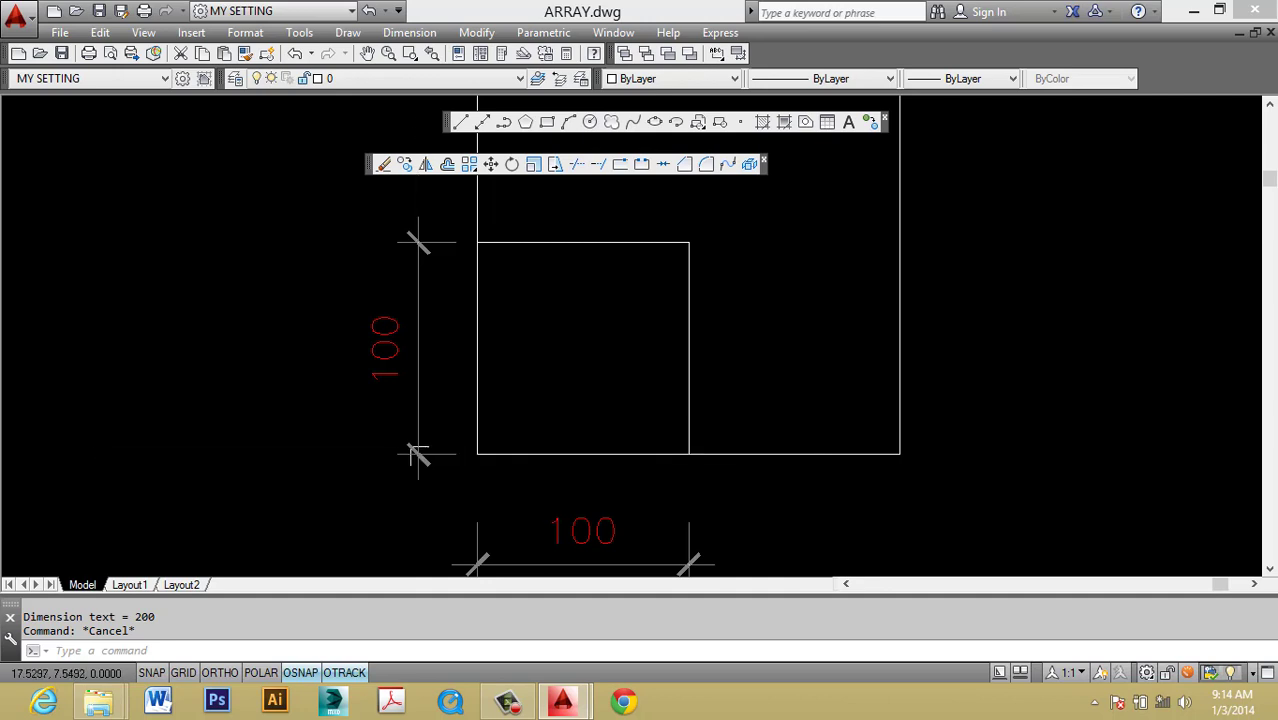
scroll(420, 457, "down", 2)
scroll(440, 445, "down", 2)
Delete the enlarged 200 square and begin a copy of the small square, then cancel it.
left_click(614, 376)
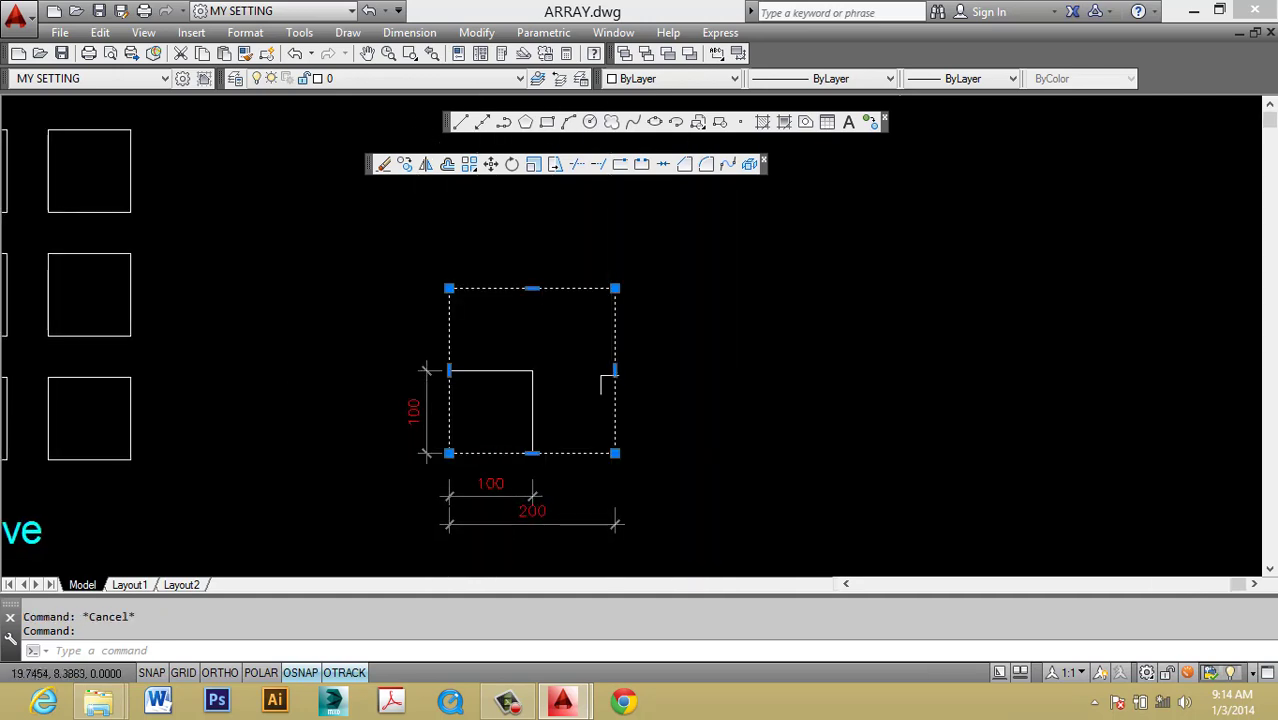
key("Delete")
left_click(490, 371)
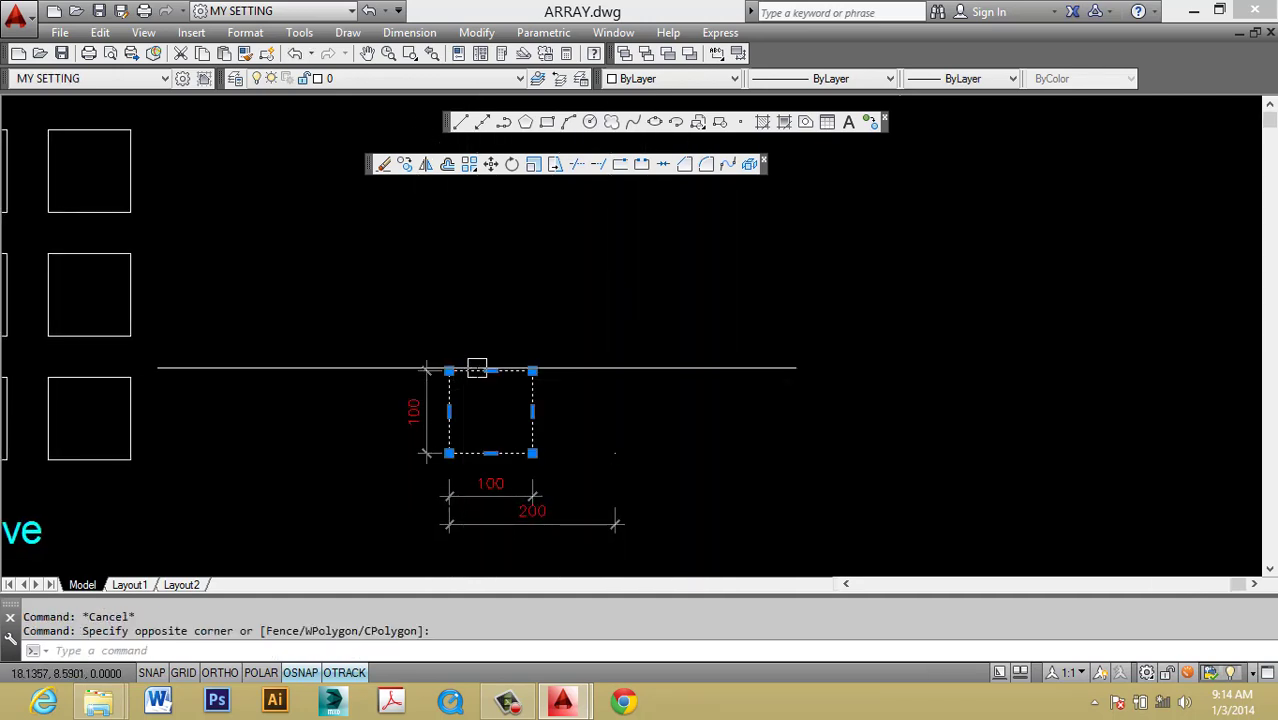
type("co")
key("Return")
left_click(490, 371)
key("Escape")
Copy the 100 square to the right of the dimensioned one.
left_click(670, 382)
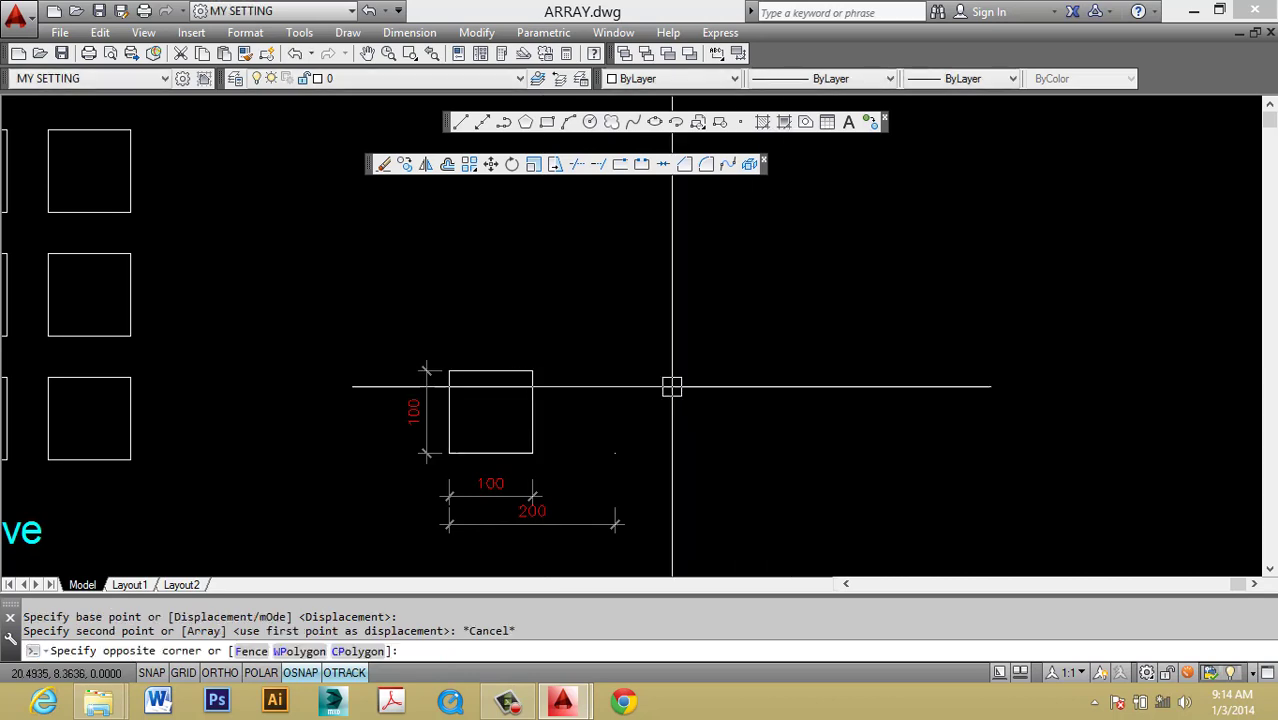
key("Escape")
left_click(531, 337)
left_click(505, 382)
left_click(532, 371)
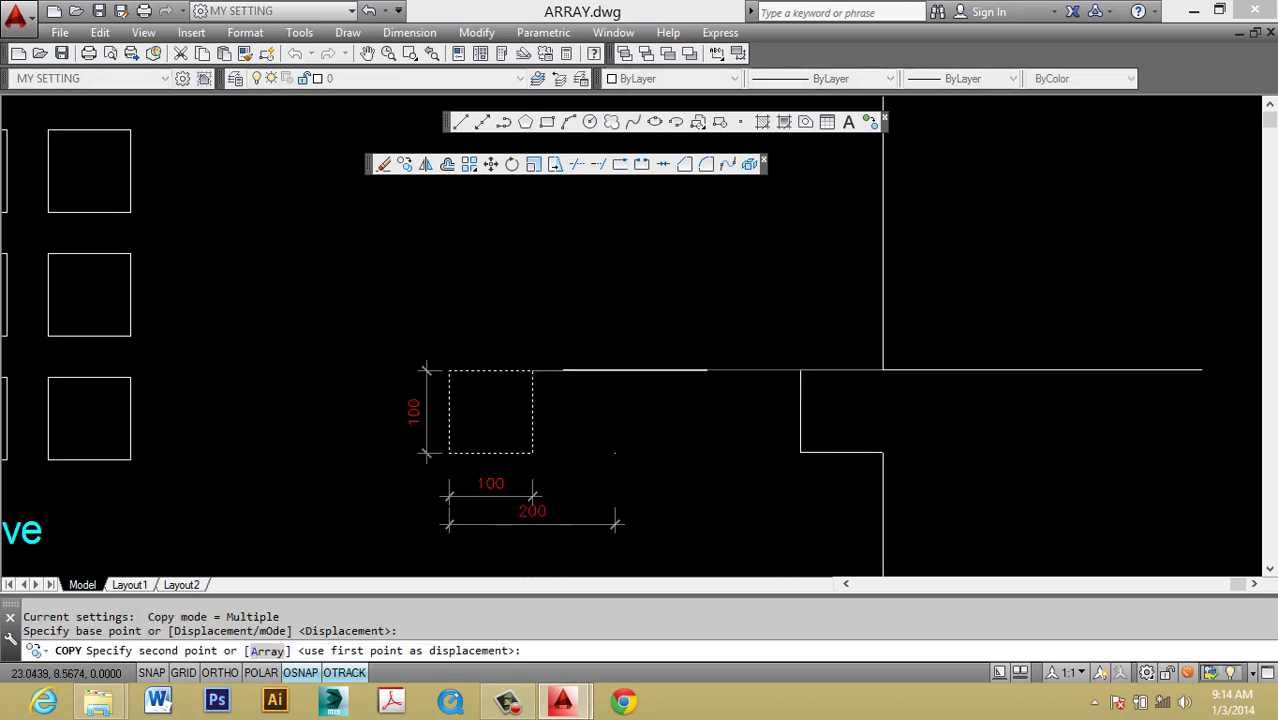
left_click(883, 369)
key("Escape")
middle_click_drag(982, 367, 762, 367)
Scale the right-hand square from its bottom midpoint by reference, 100 to 200.
type("sc")
key("Return")
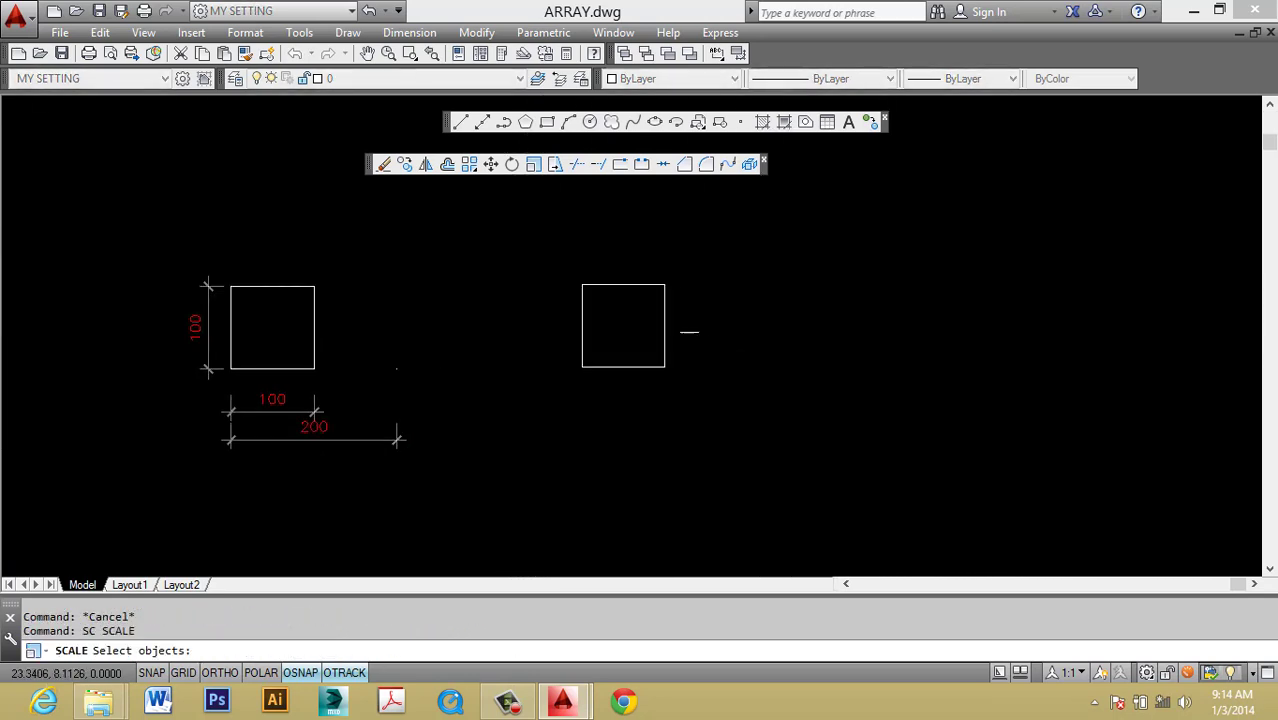
left_click(663, 304)
key("Return")
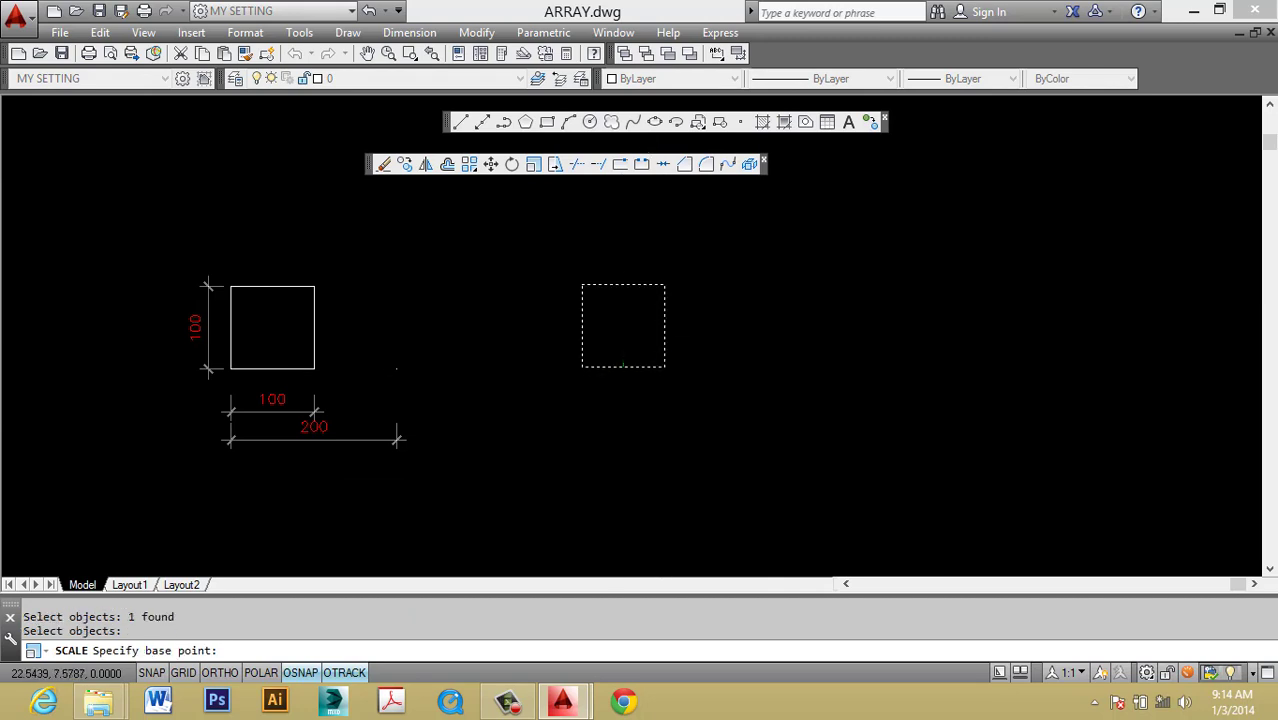
left_click(623, 368)
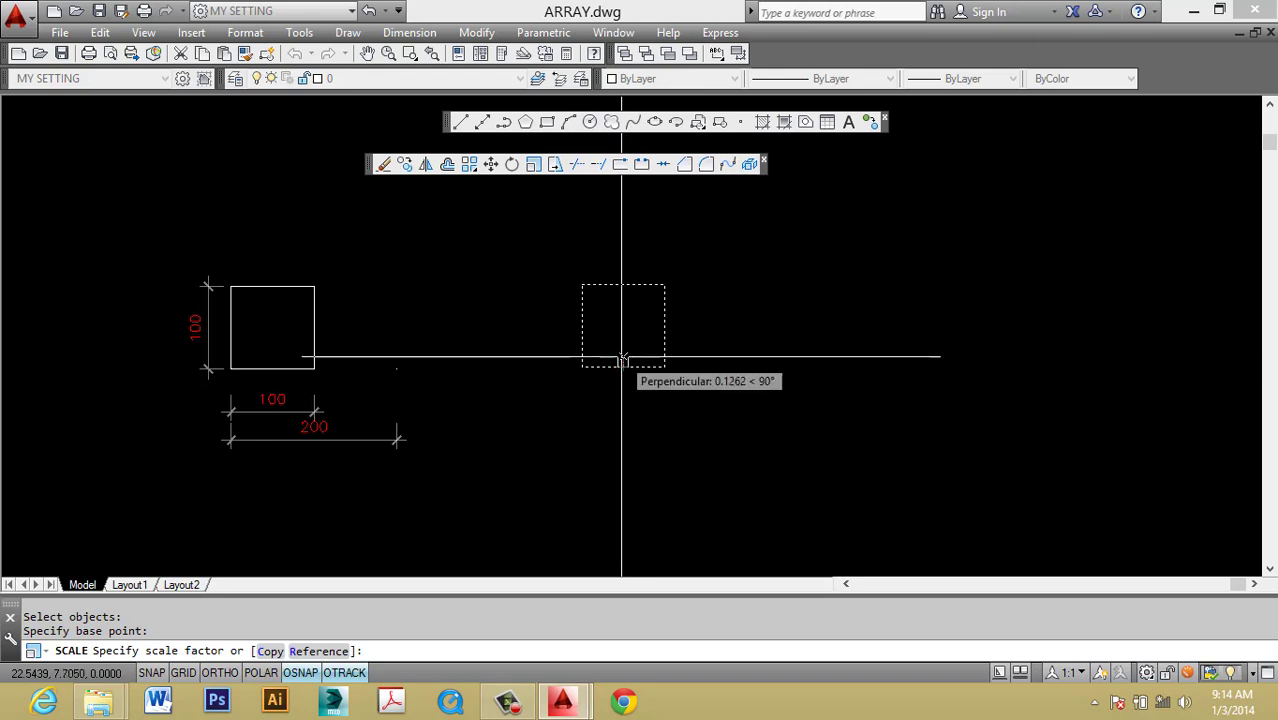
type("r")
key("Return")
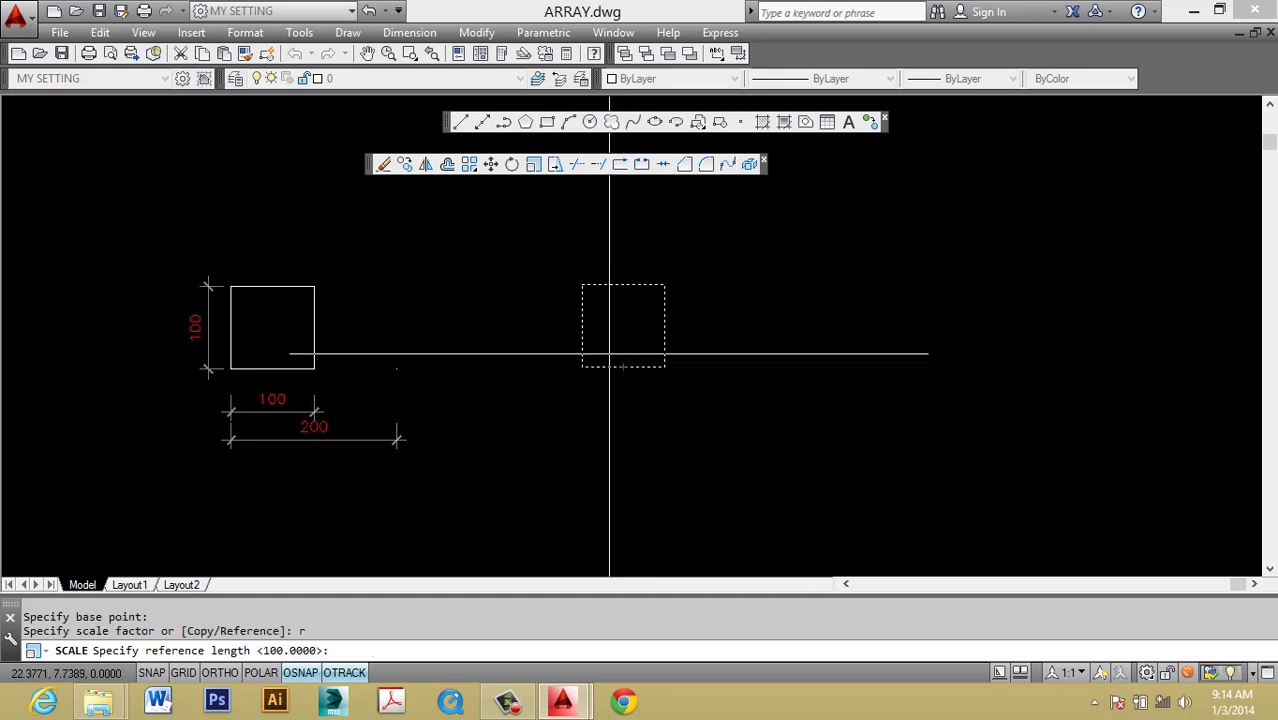
type("100")
key("Return")
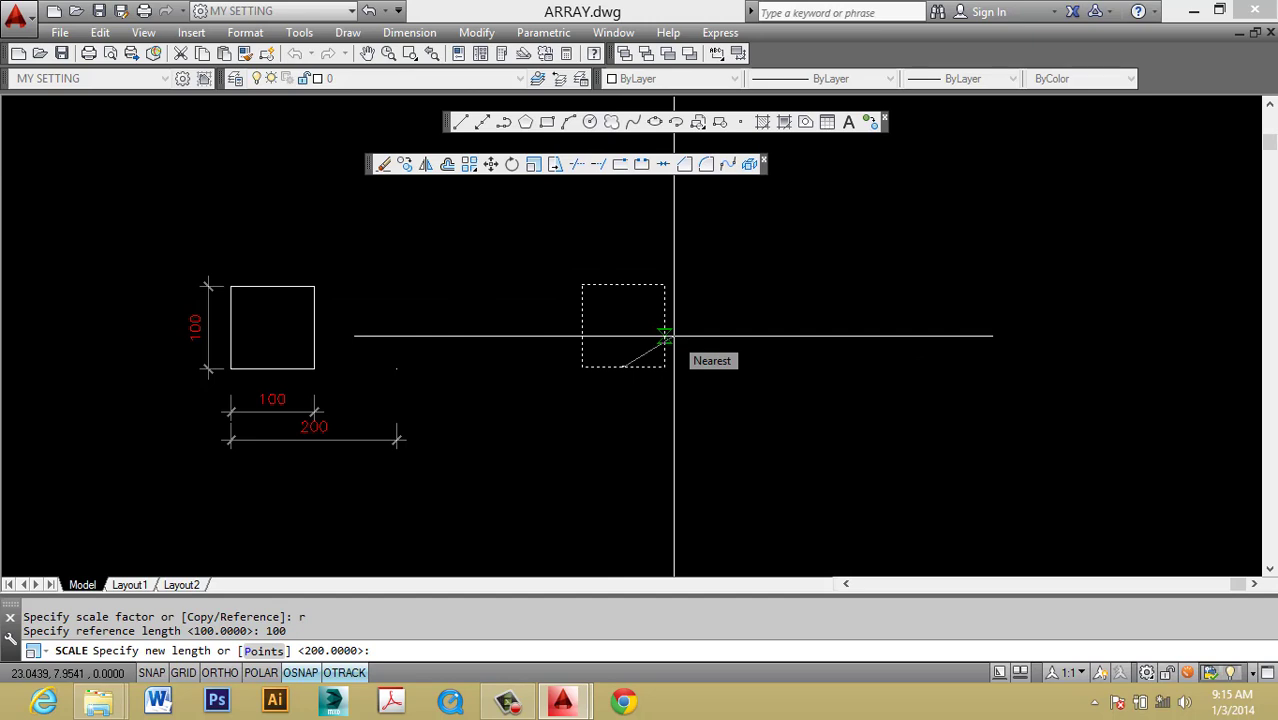
key("Return")
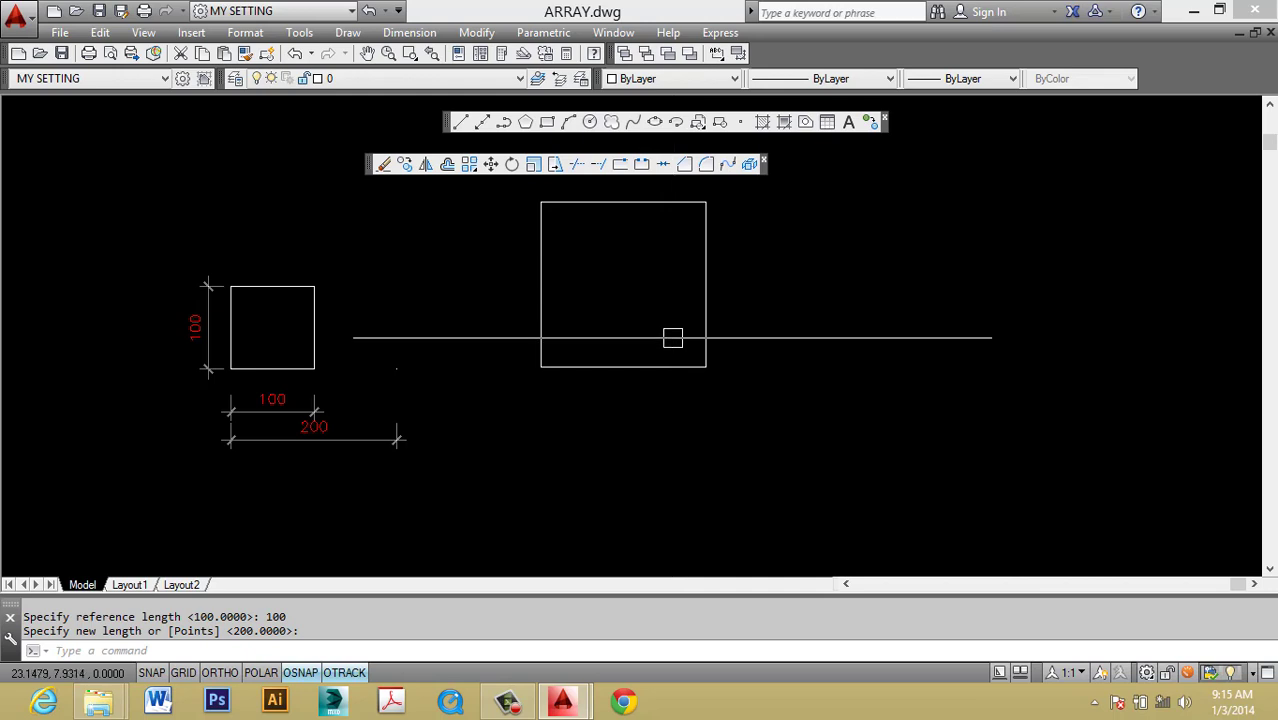
scroll(626, 354, "up", 2)
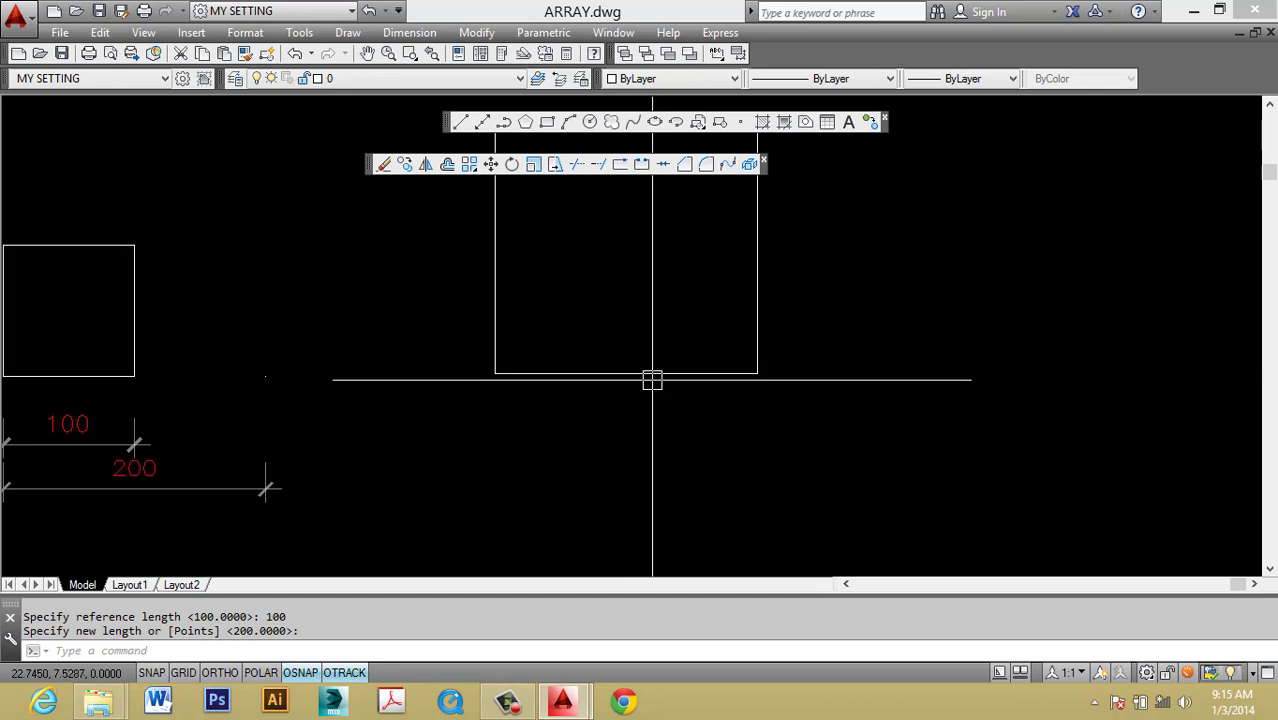
middle_click_drag(669, 375, 708, 391)
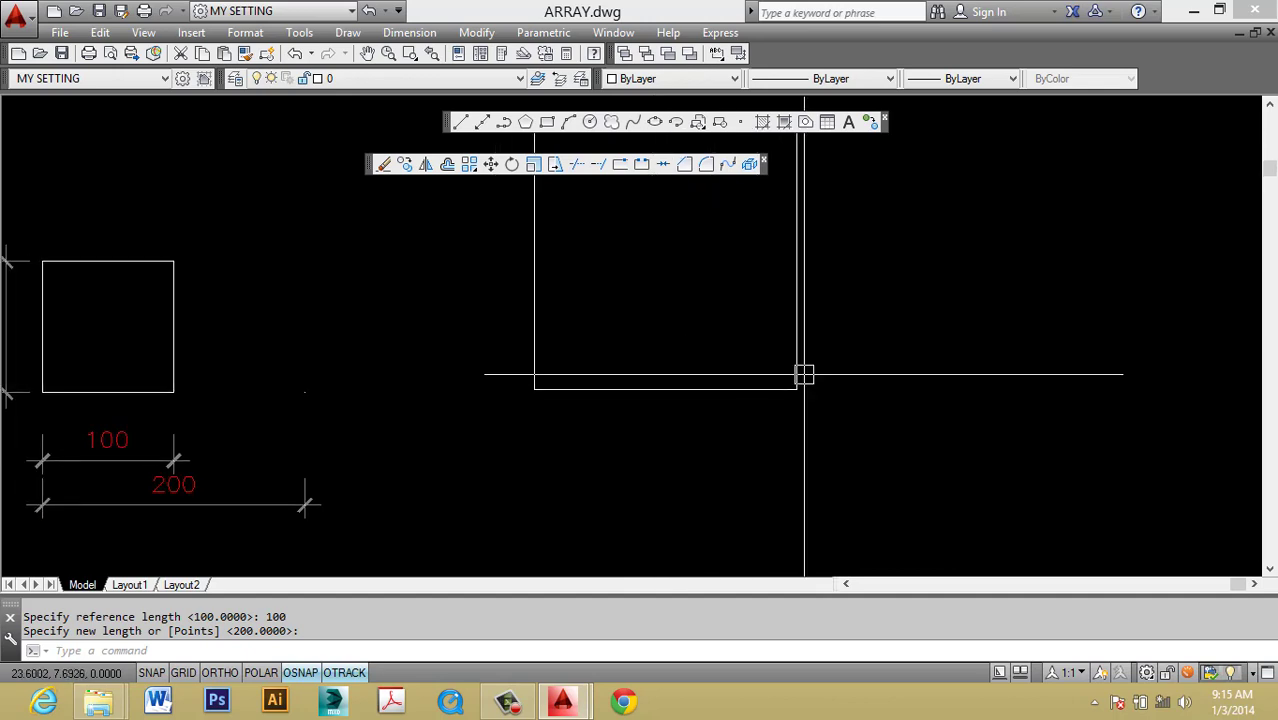
key("Return")
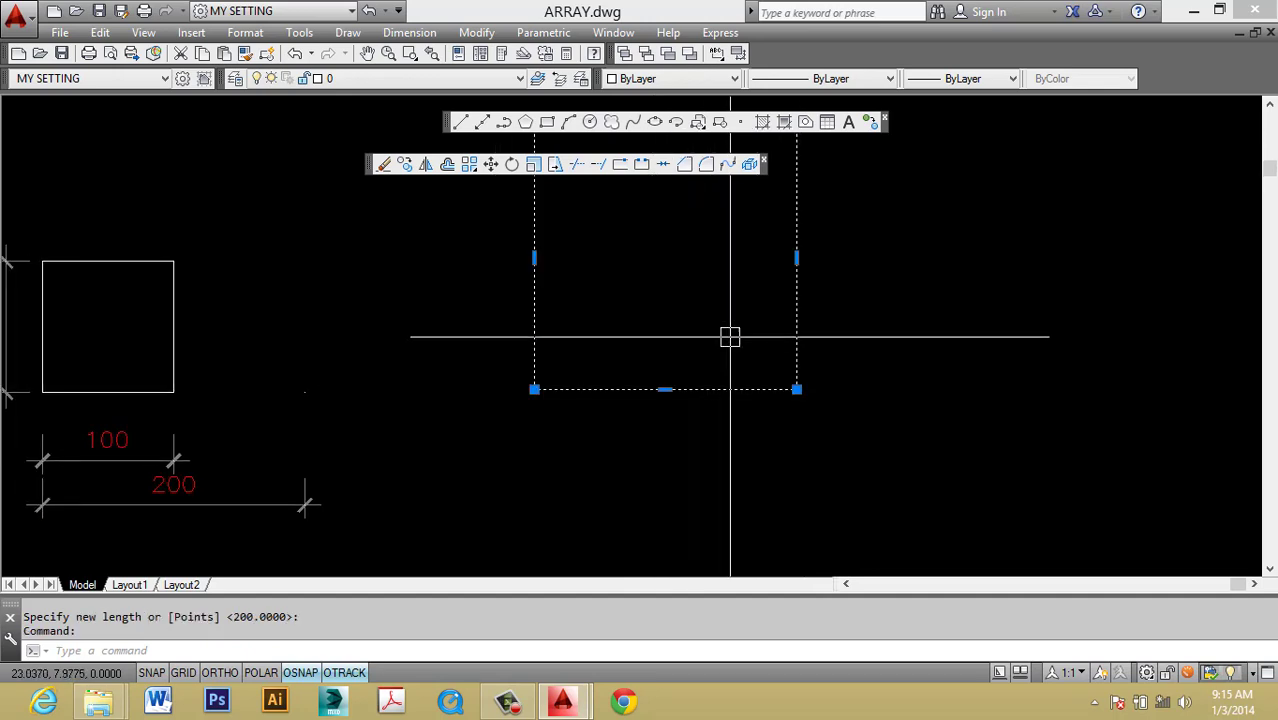
Erase the enlarged right-hand 200 square.
key("Escape")
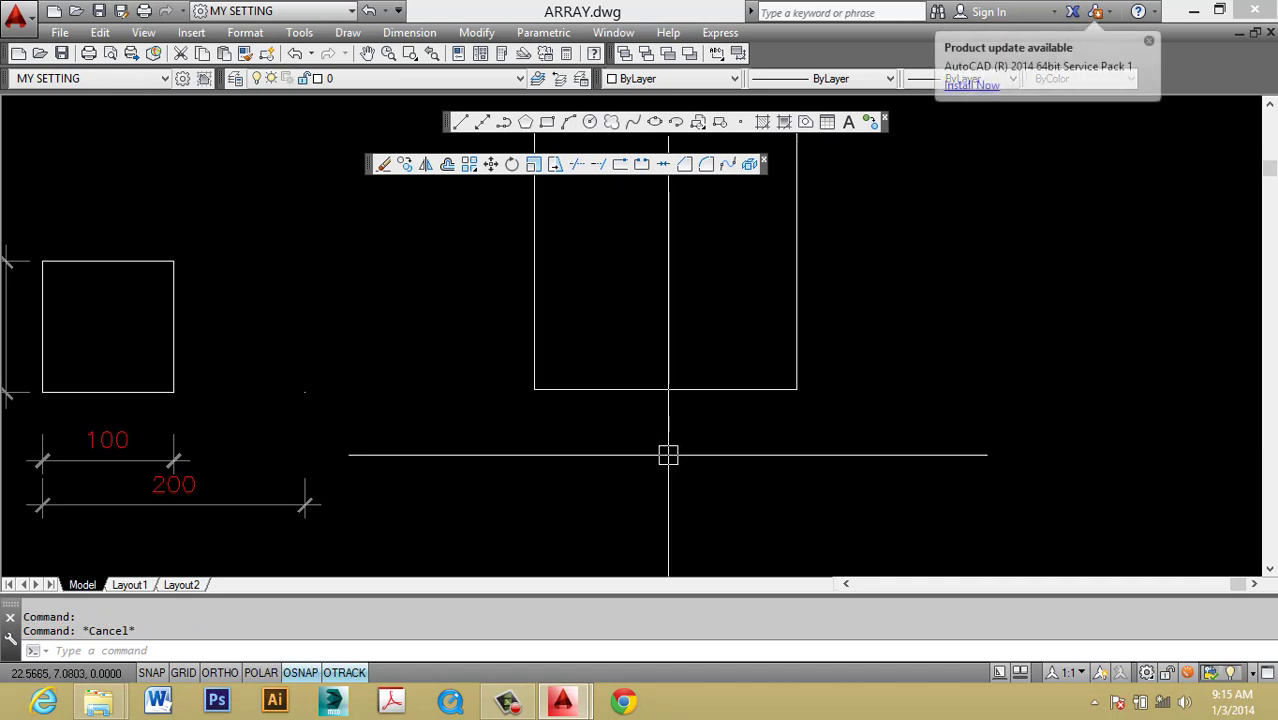
scroll(797, 385, "down", 2)
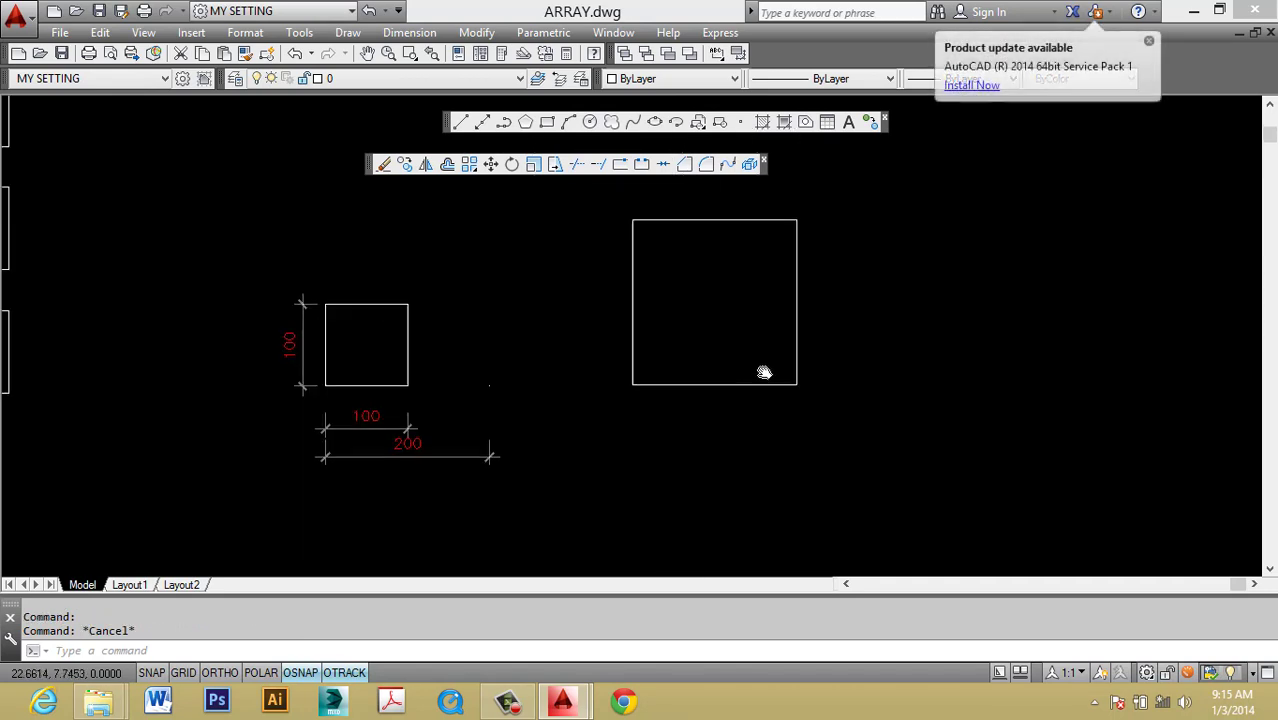
middle_click_drag(765, 371, 834, 367)
left_click(802, 437)
left_click(738, 337)
type("e")
key("Return")
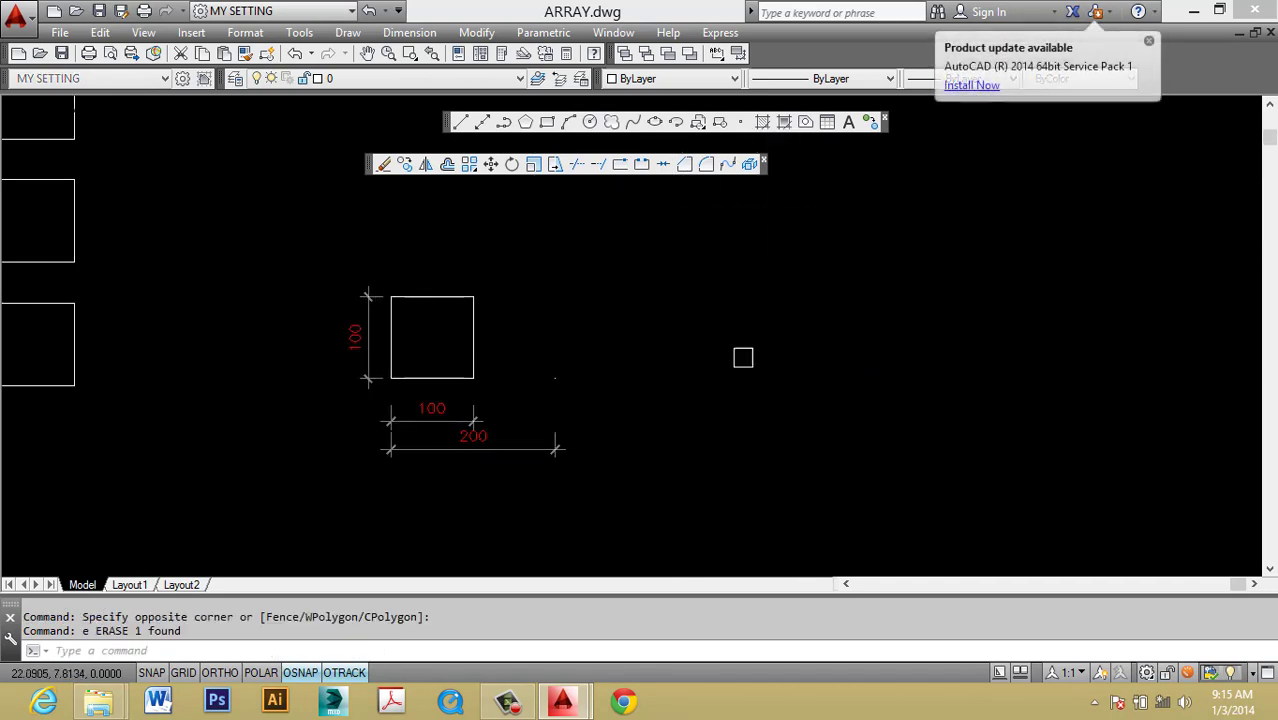
Erase the remaining sample square together with its 100 and 200 dimensions.
left_click(731, 458)
left_click(354, 263)
key("Escape")
left_click(632, 272)
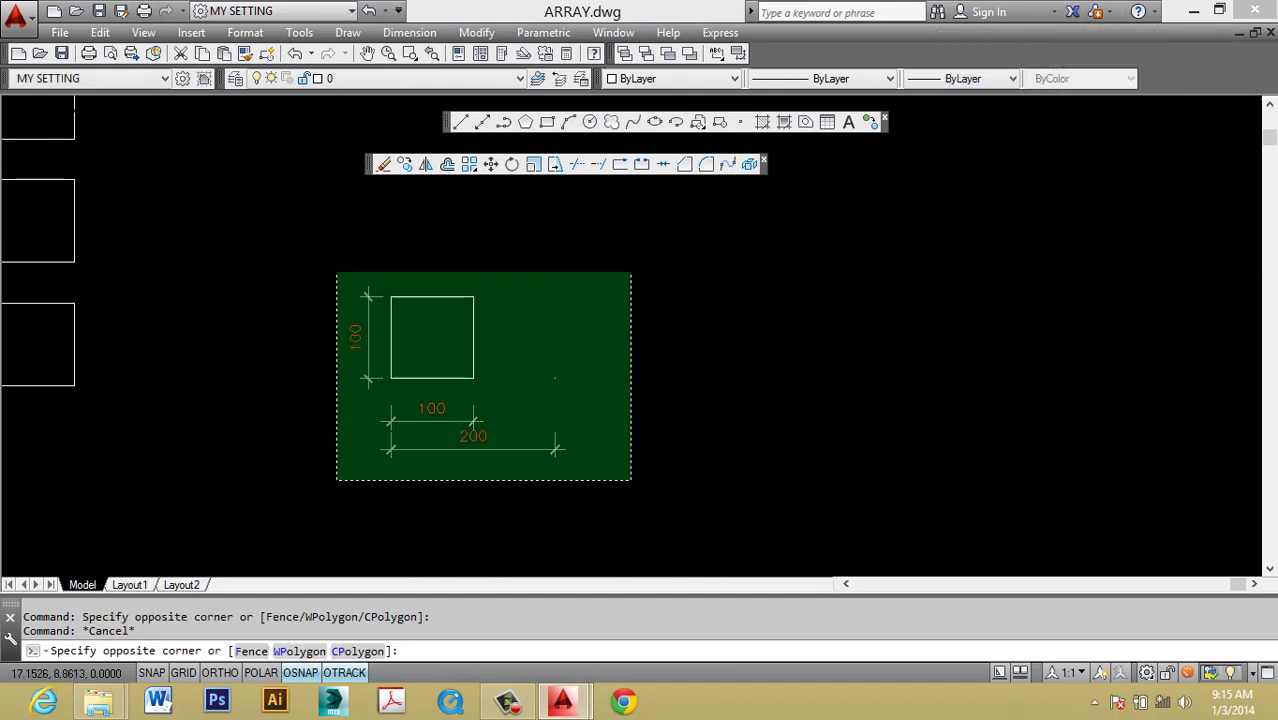
left_click(335, 482)
type("e")
key("Return")
Copy the bottom-right Not Associative square to the right of the arrays.
scroll(648, 345, "down", 4)
middle_click_drag(648, 345, 690, 376)
scroll(499, 275, "up", 2)
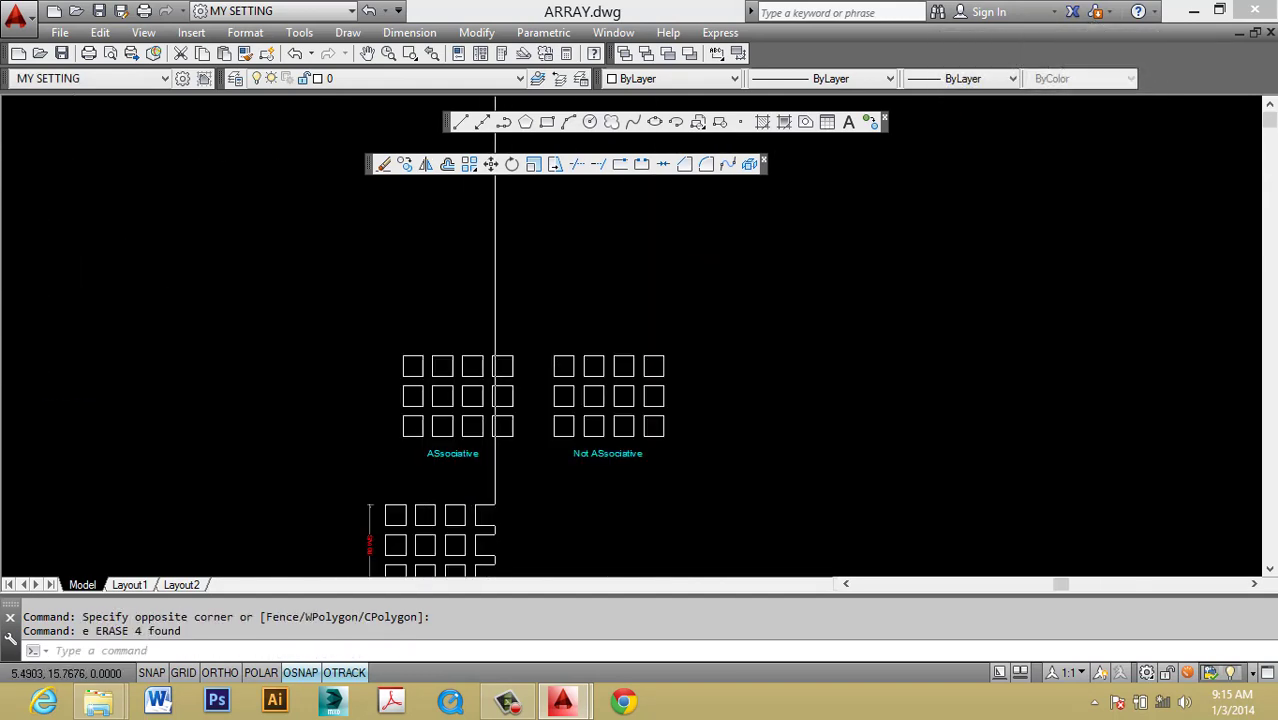
middle_click_drag(533, 287, 540, 253)
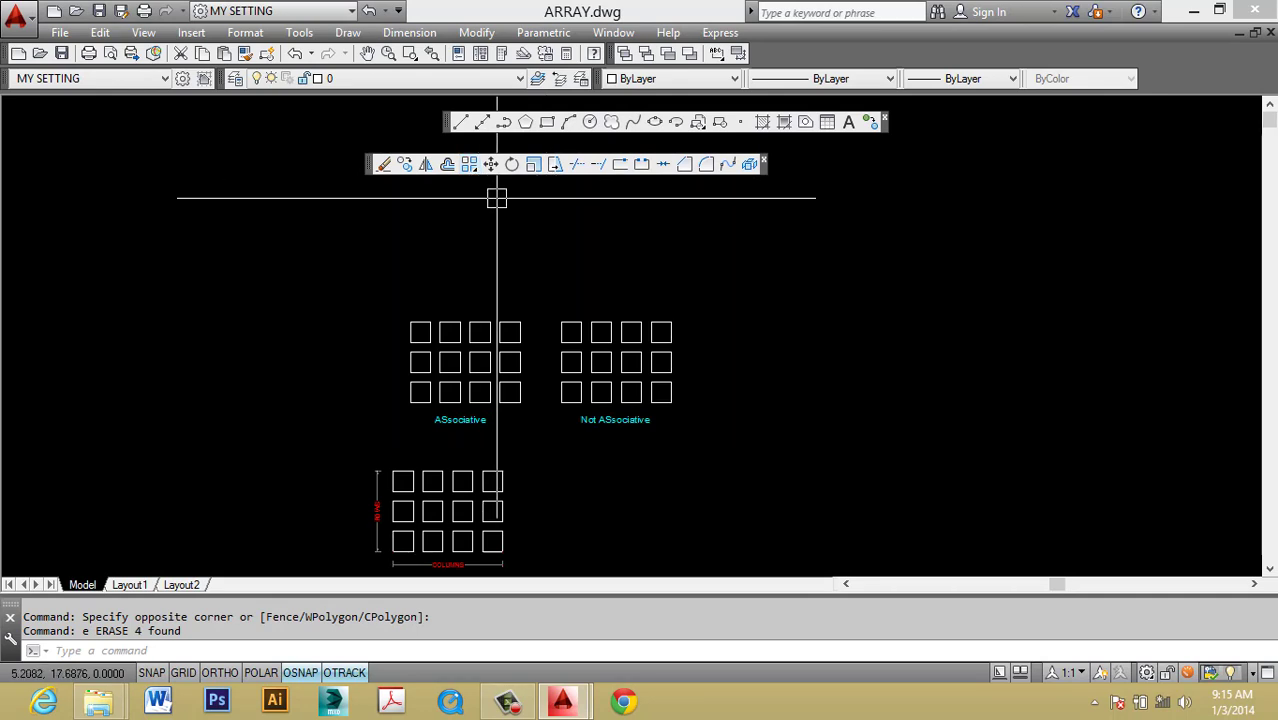
key("Escape")
scroll(512, 368, "up", 5)
left_click(512, 368)
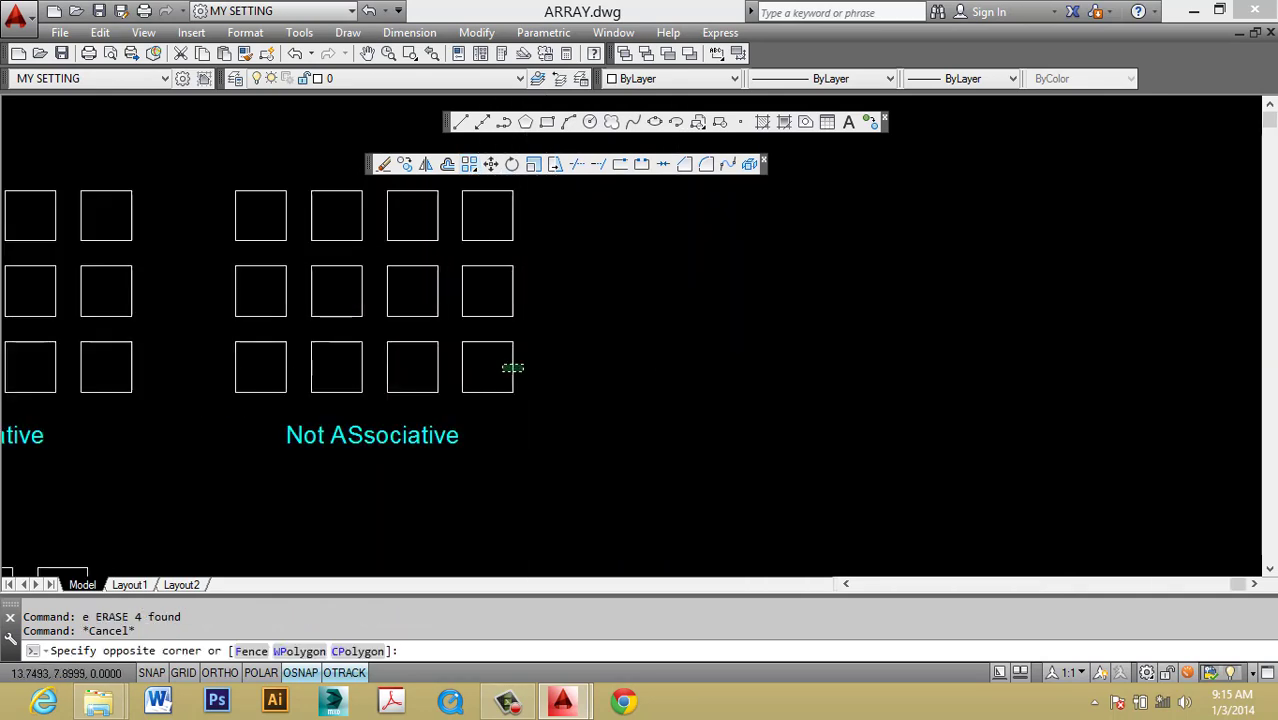
left_click(503, 370)
type("o")
key("Return")
scroll(524, 374, "down", 5)
left_click(503, 443)
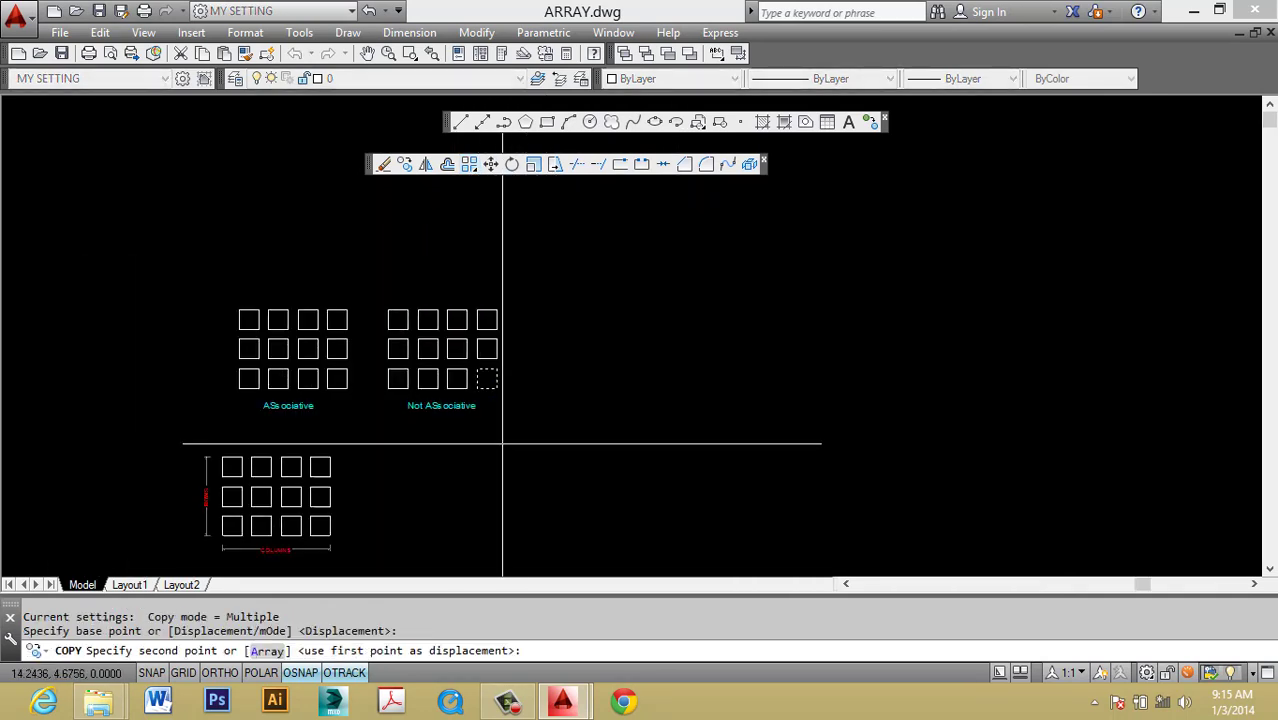
left_click(654, 447)
key("Escape")
Start the ARRAY command (AR) on the copied square.
scroll(926, 345, "up", 3)
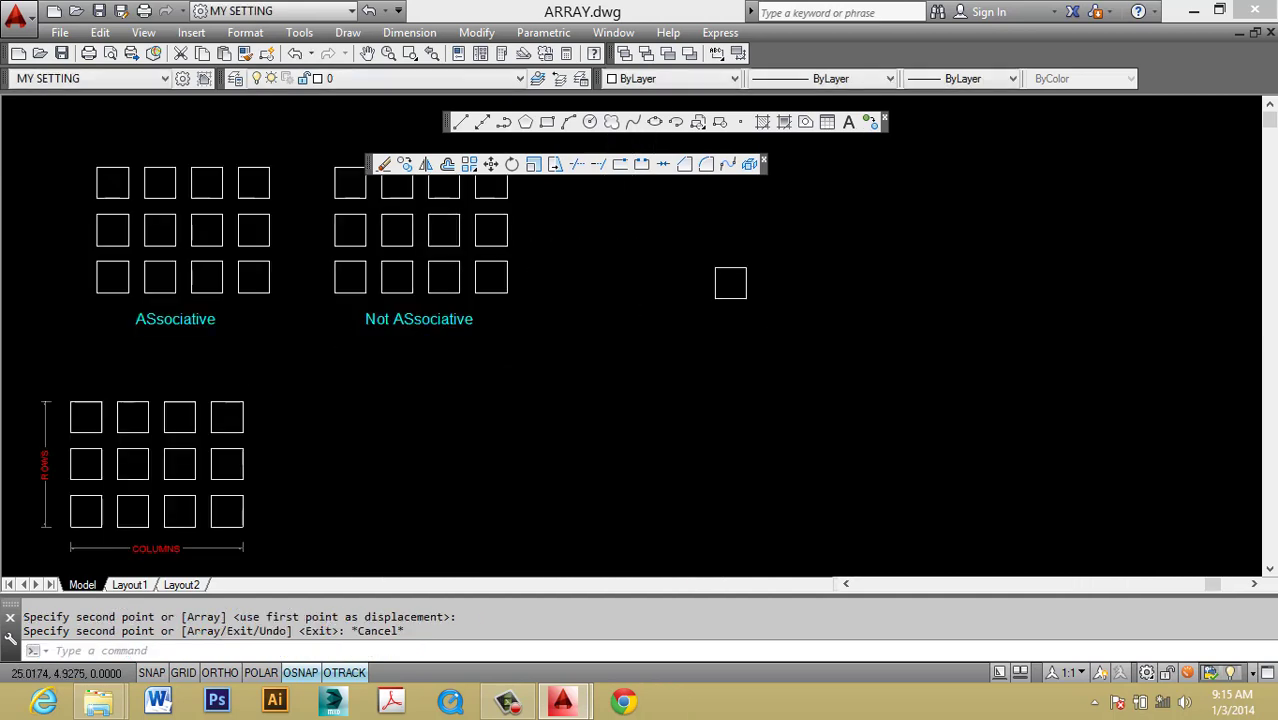
key("Escape")
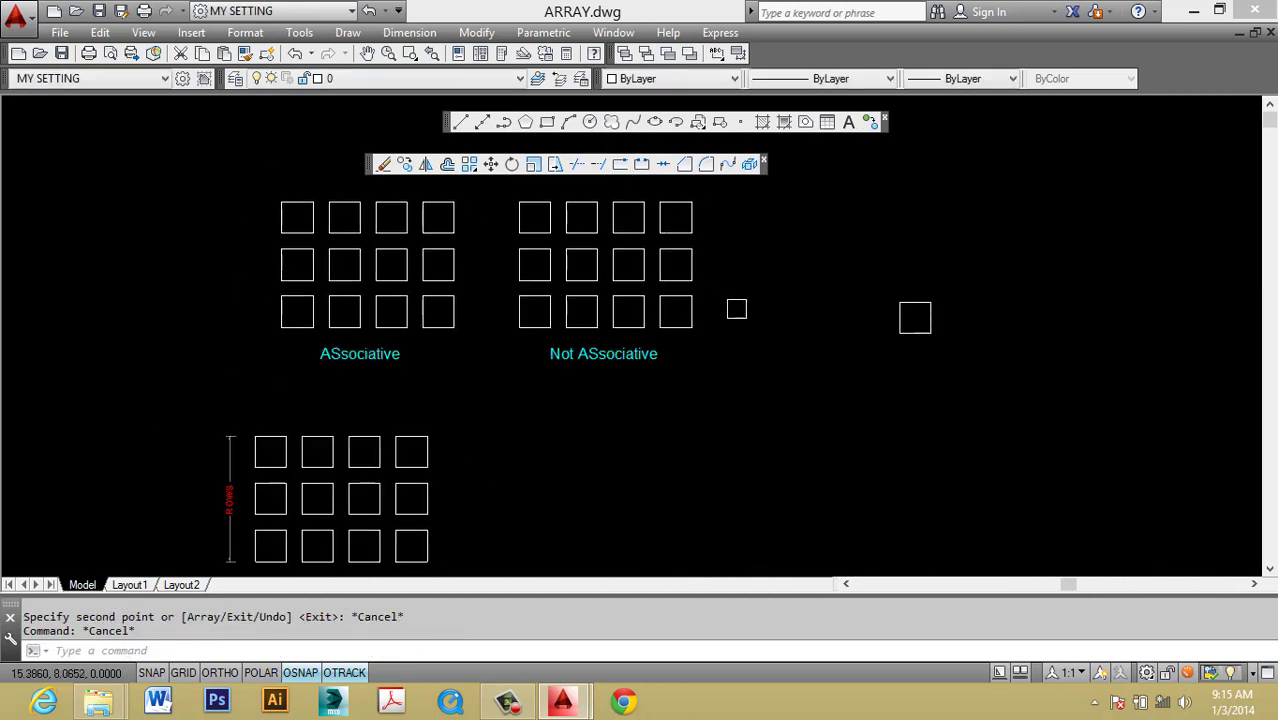
type("ar")
key("Return")
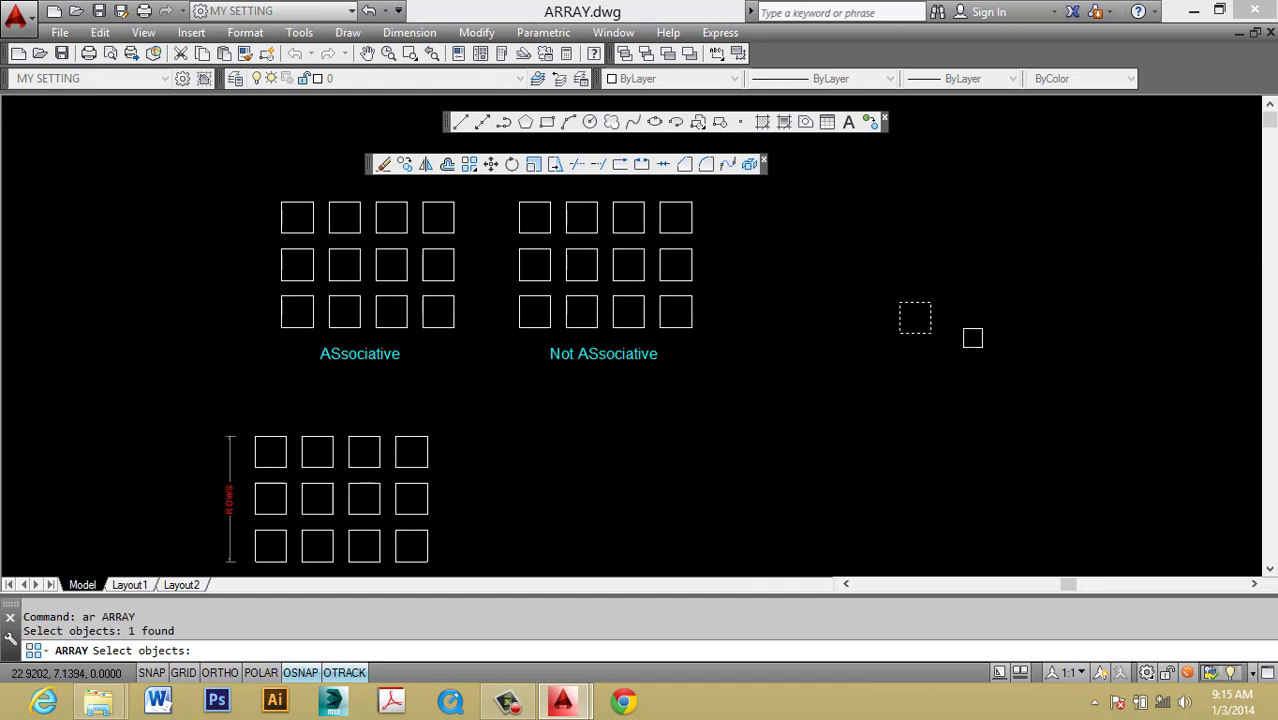
Make the copied square a Rectangular array, producing a 3-row by 4-column associative grid.
key("Return")
type("r")
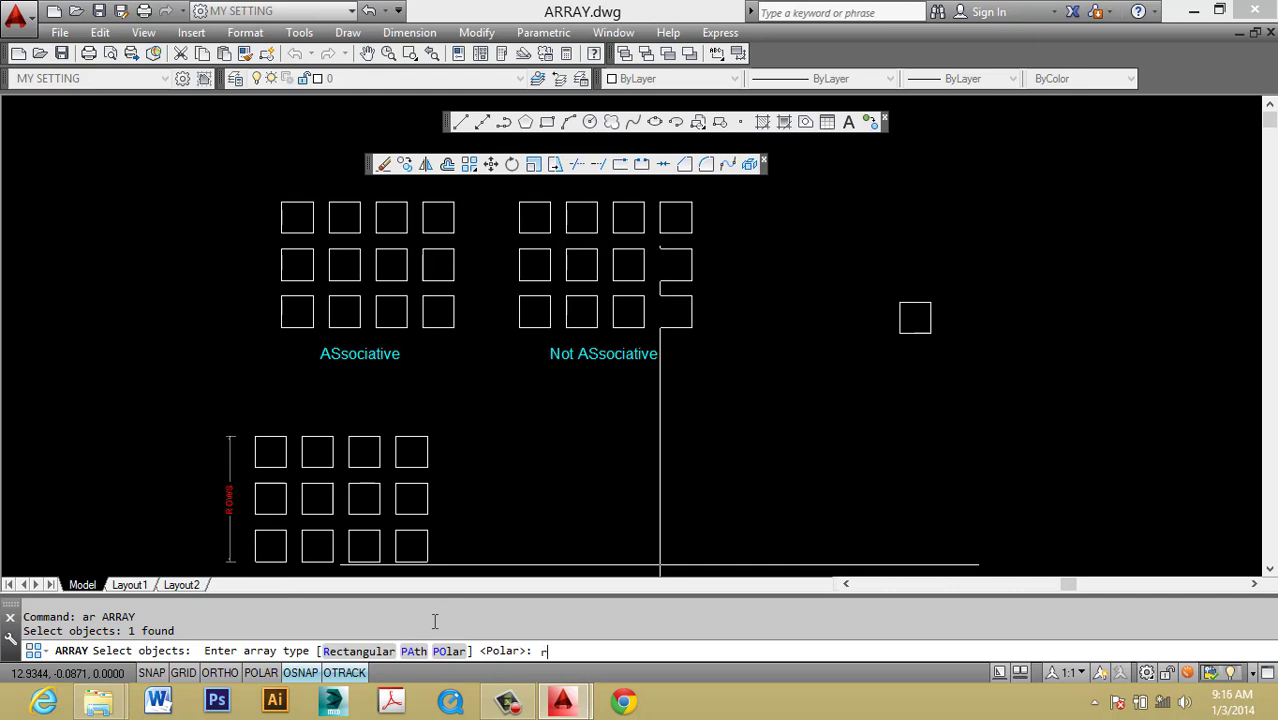
key("Return")
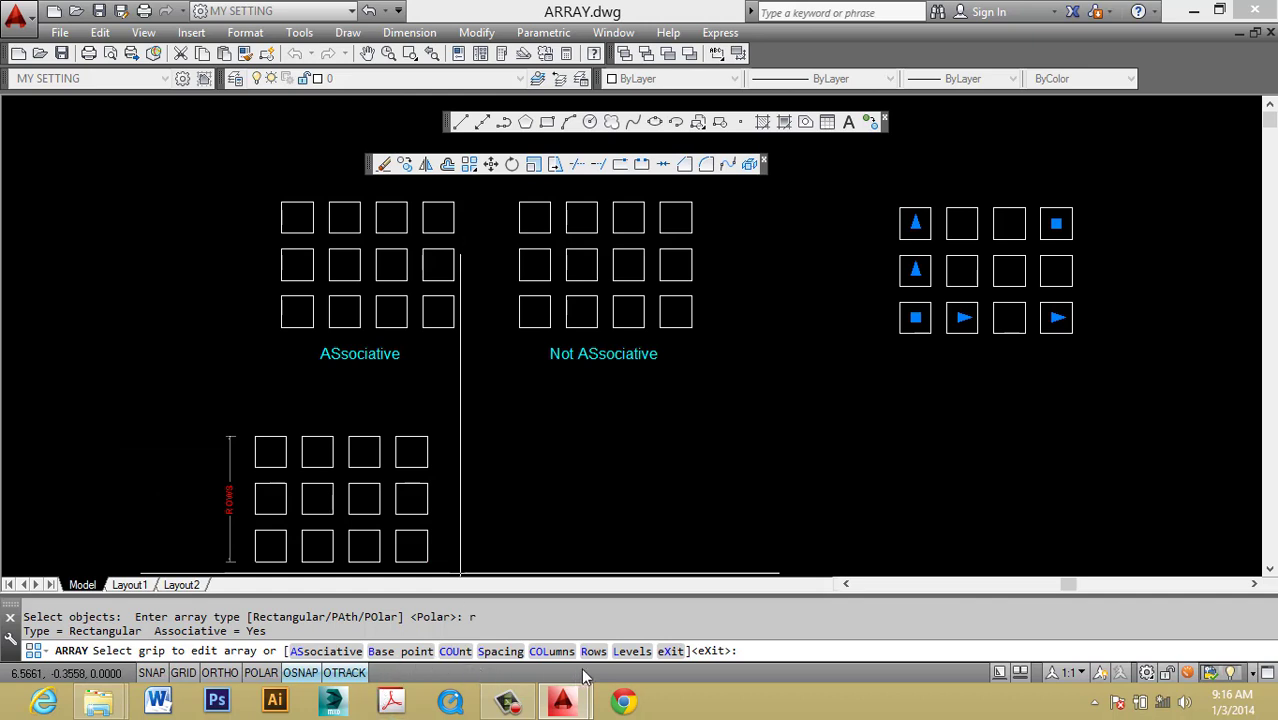
scroll(600, 448, "down", 3)
scroll(600, 448, "down", 2)
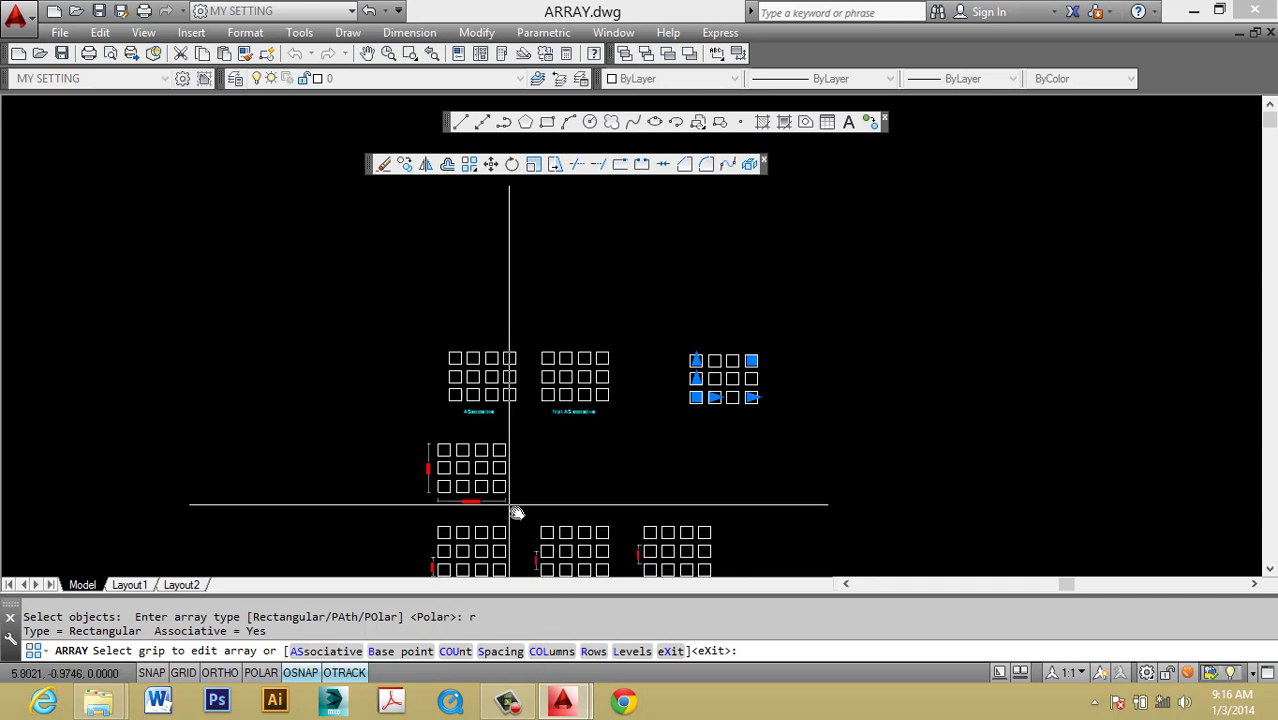
middle_click_drag(513, 505, 513, 308)
scroll(450, 320, "up", 4)
scroll(450, 430, "up", 4)
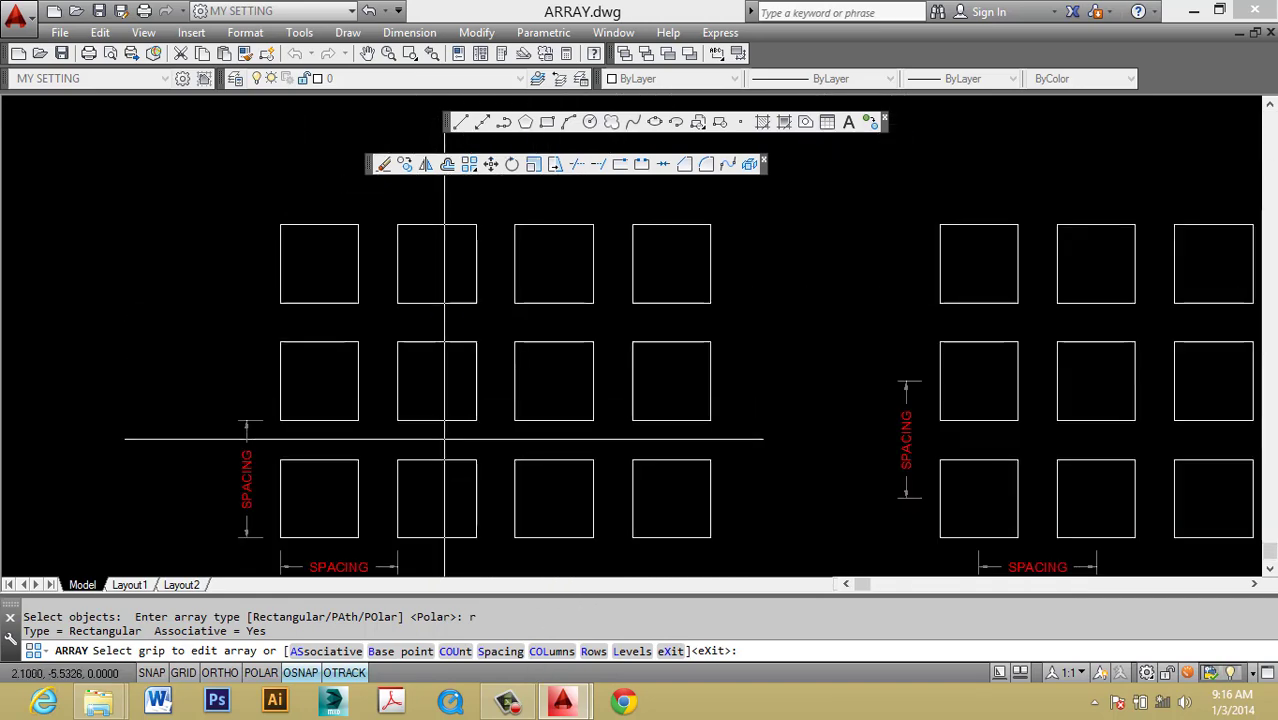
scroll(461, 436, "down", 3)
scroll(461, 436, "down", 2)
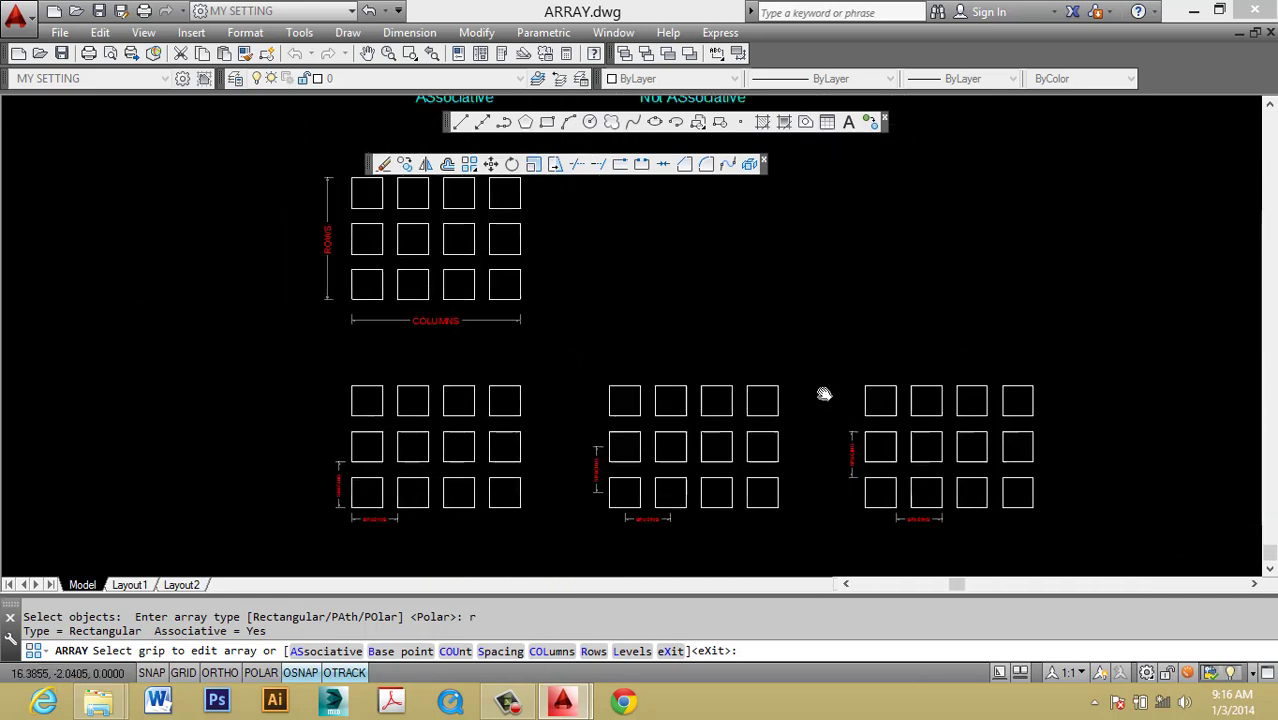
mouse_move(830, 110)
middle_mouse_down()
mouse_move(848, 232)
mouse_move(733, 322)
middle_mouse_up()
scroll(836, 260, "up", 2)
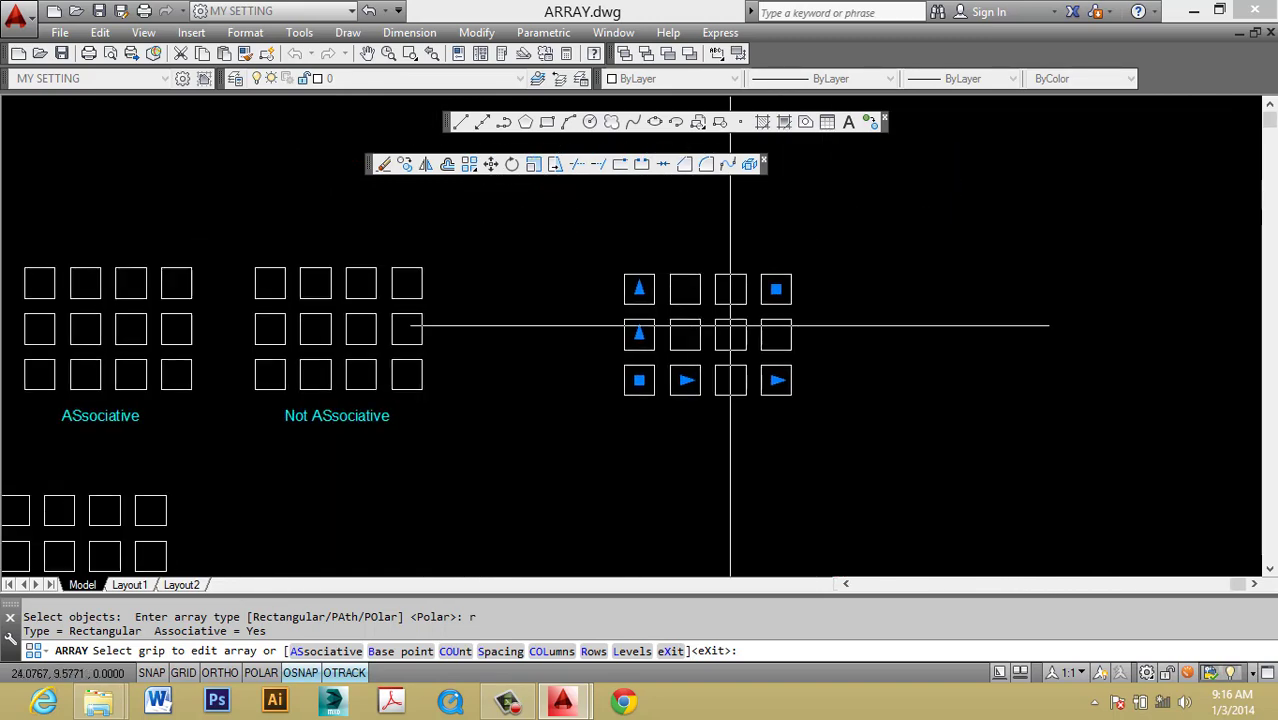
scroll(730, 382, "up", 4)
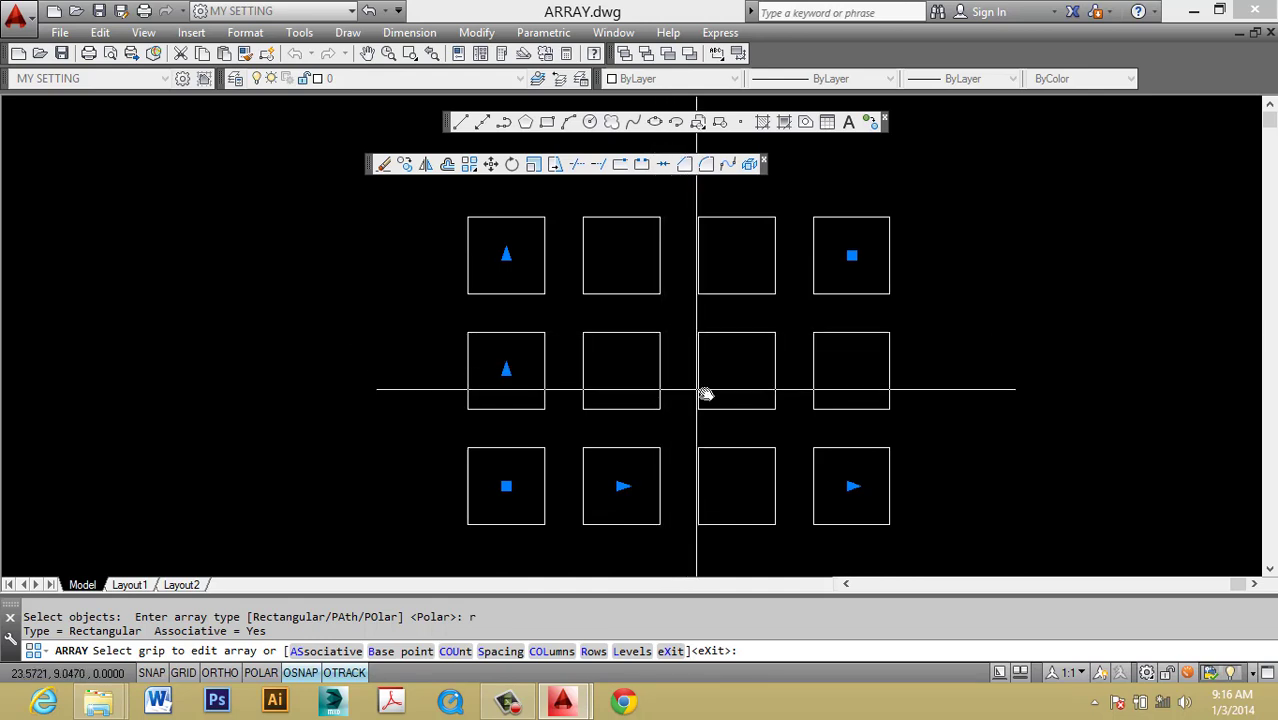
Inspect the new array beside the examples and accept it.
scroll(680, 340, "down", 4)
scroll(680, 340, "down", 2)
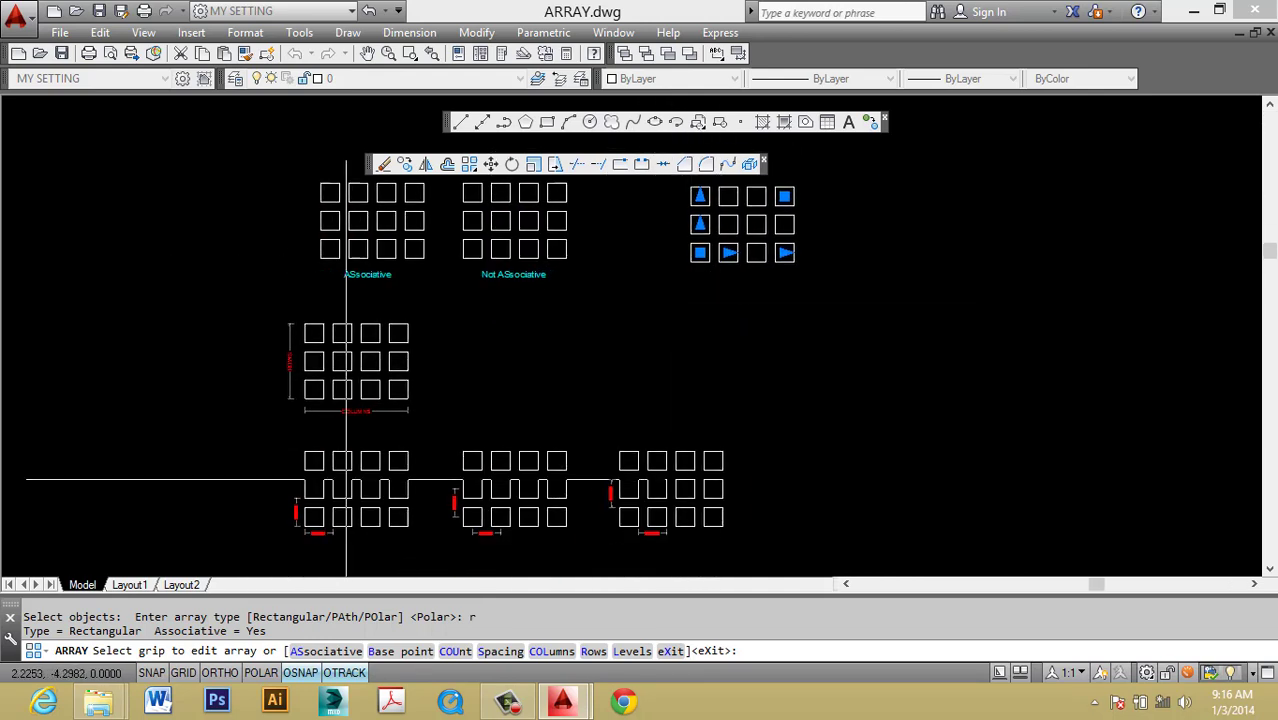
scroll(570, 300, "up", 2)
scroll(680, 310, "up", 2)
middle_click_drag(698, 331, 758, 405)
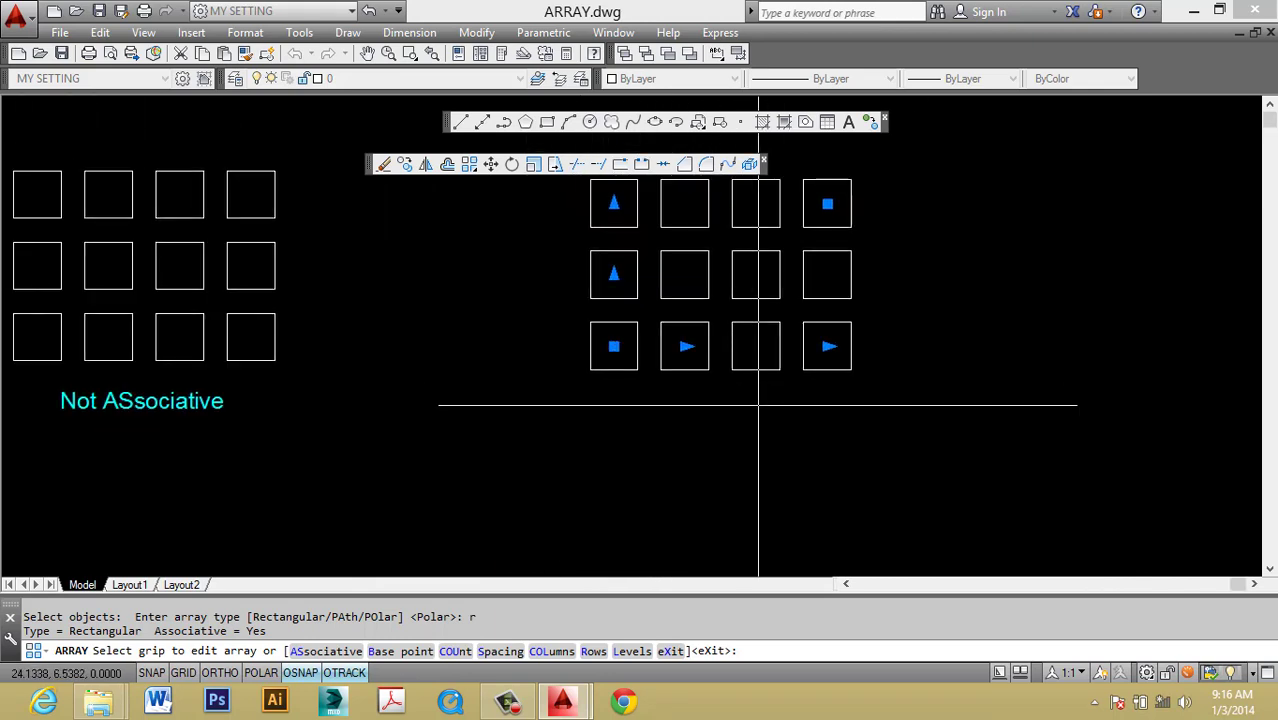
key("Return")
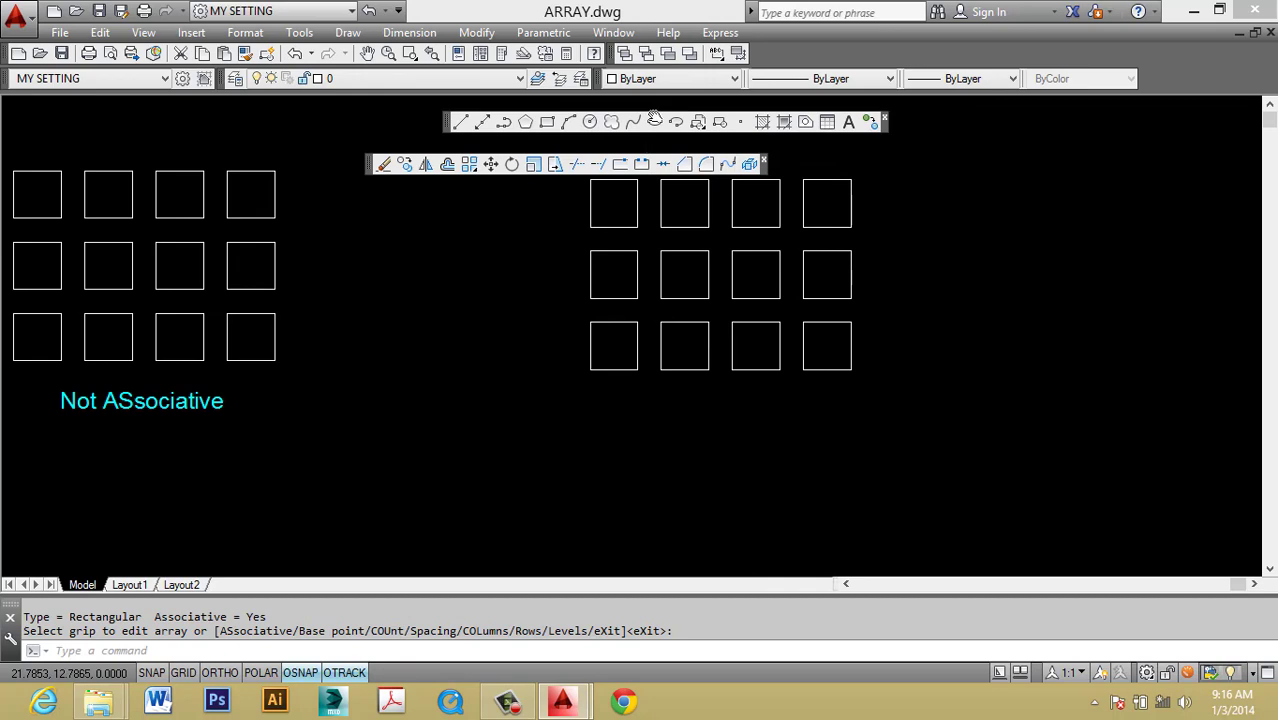
middle_click_drag(679, 305, 684, 329)
left_click(740, 297)
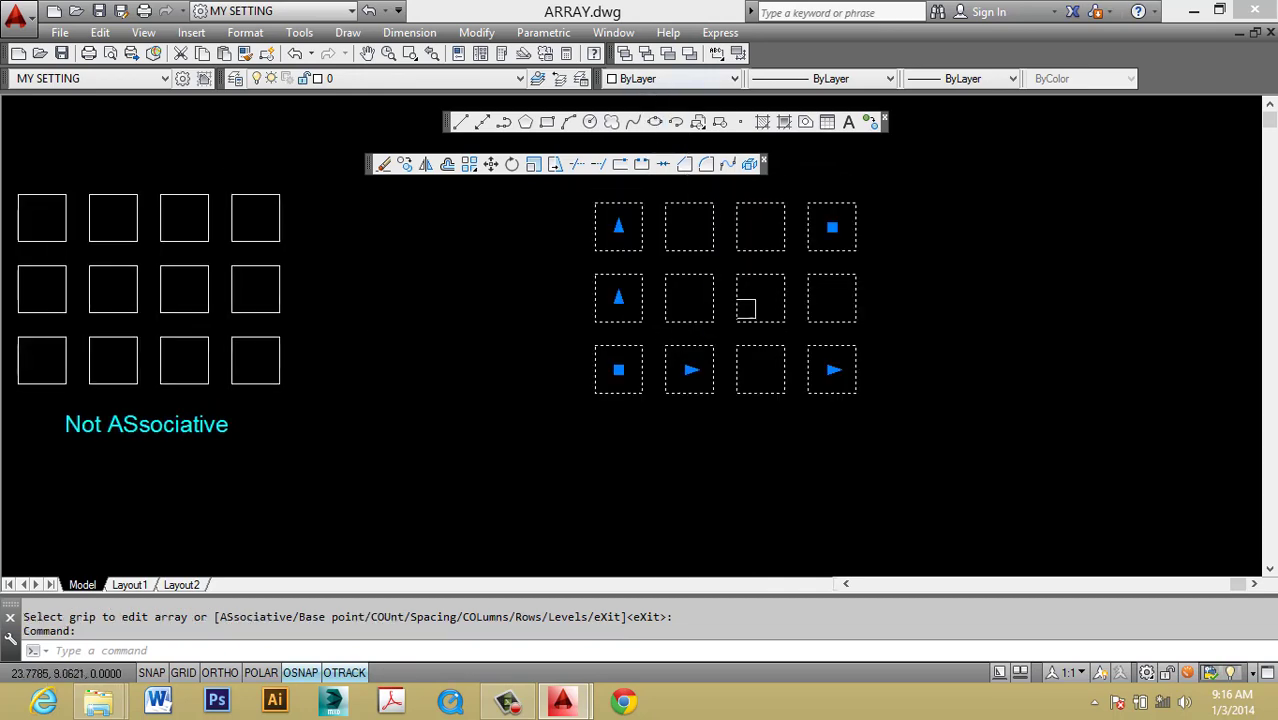
scroll(428, 480, "down", 3)
scroll(428, 422, "down", 1)
scroll(463, 487, "up", 2)
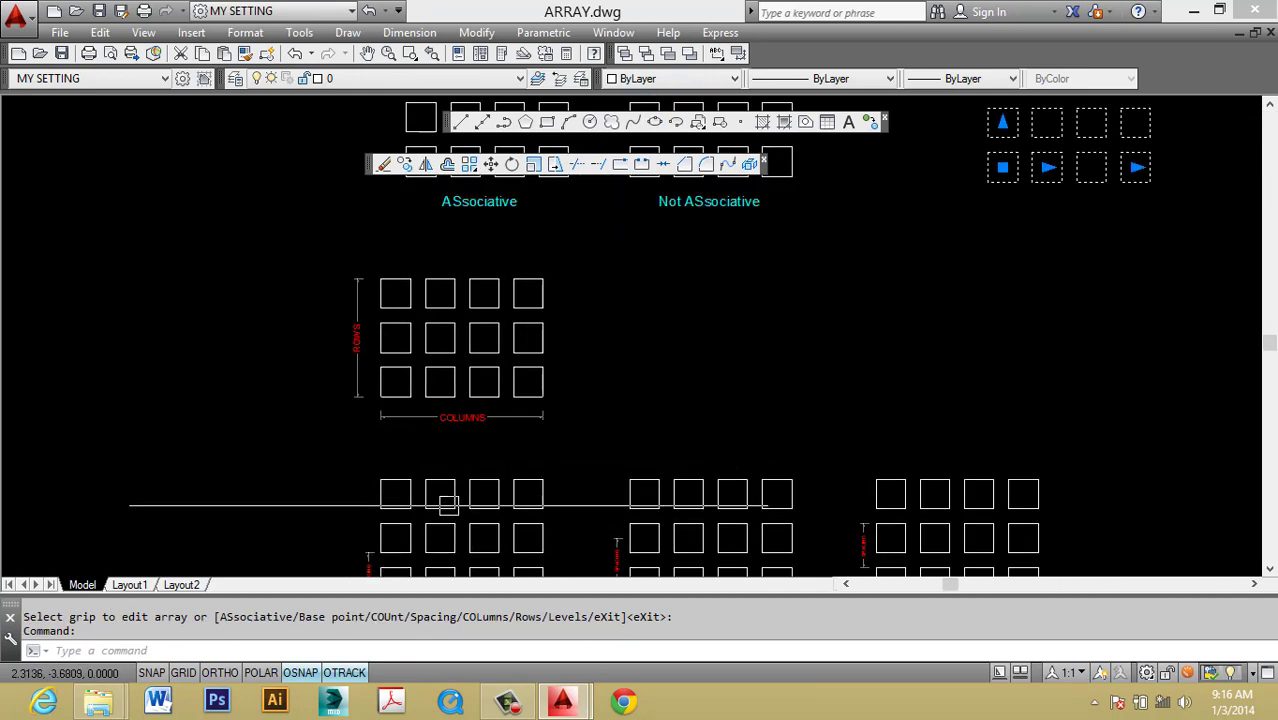
scroll(450, 430, "up", 2)
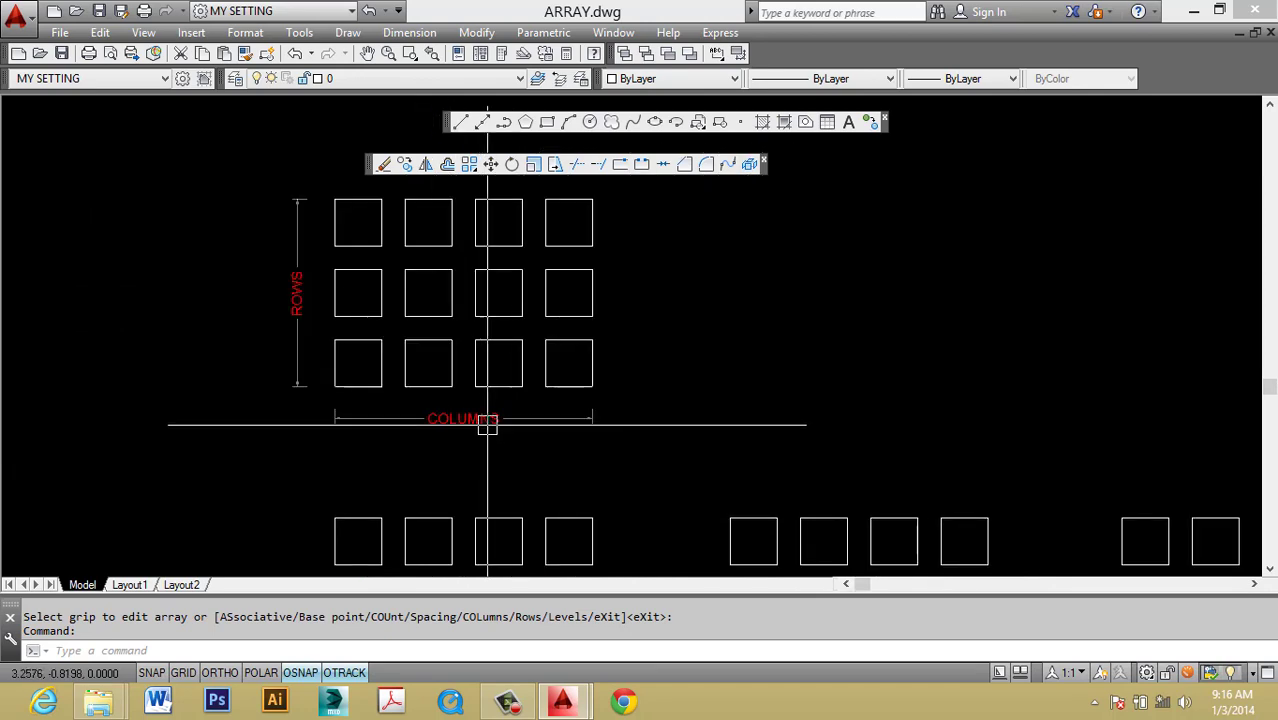
scroll(428, 400, "up", 2)
scroll(565, 388, "down", 2)
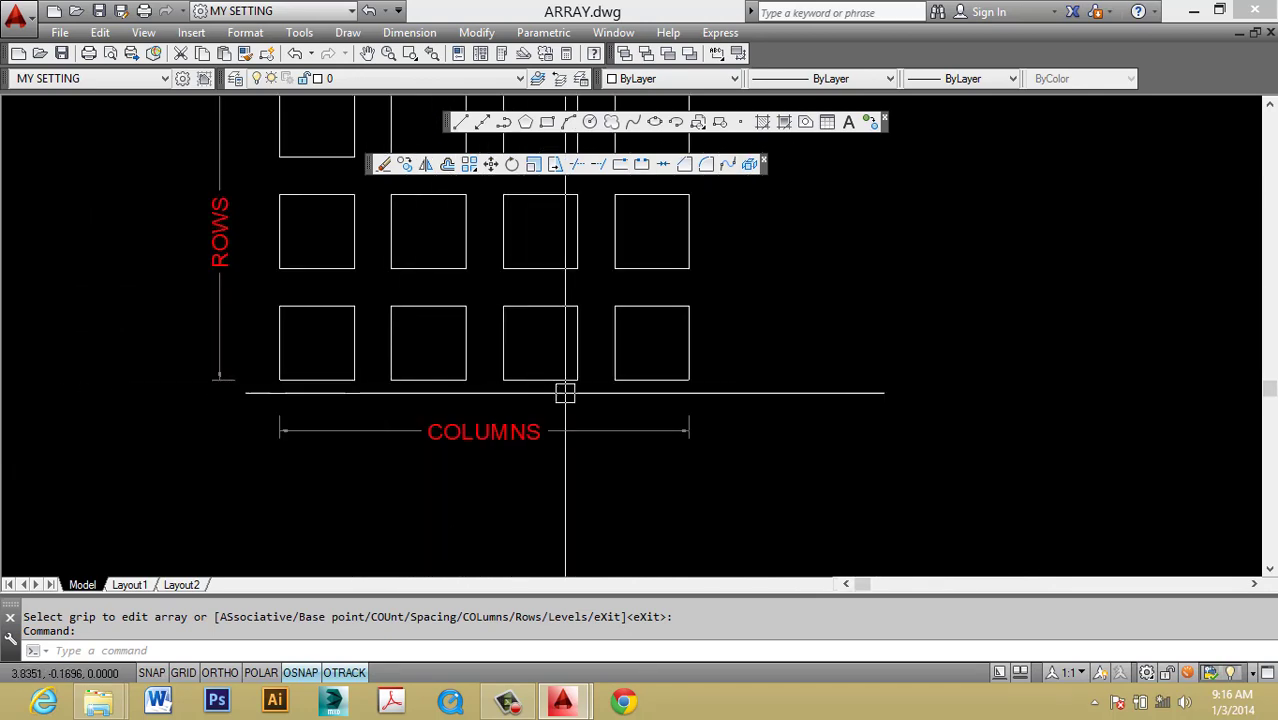
scroll(385, 400, "up", 2)
scroll(400, 324, "down", 5)
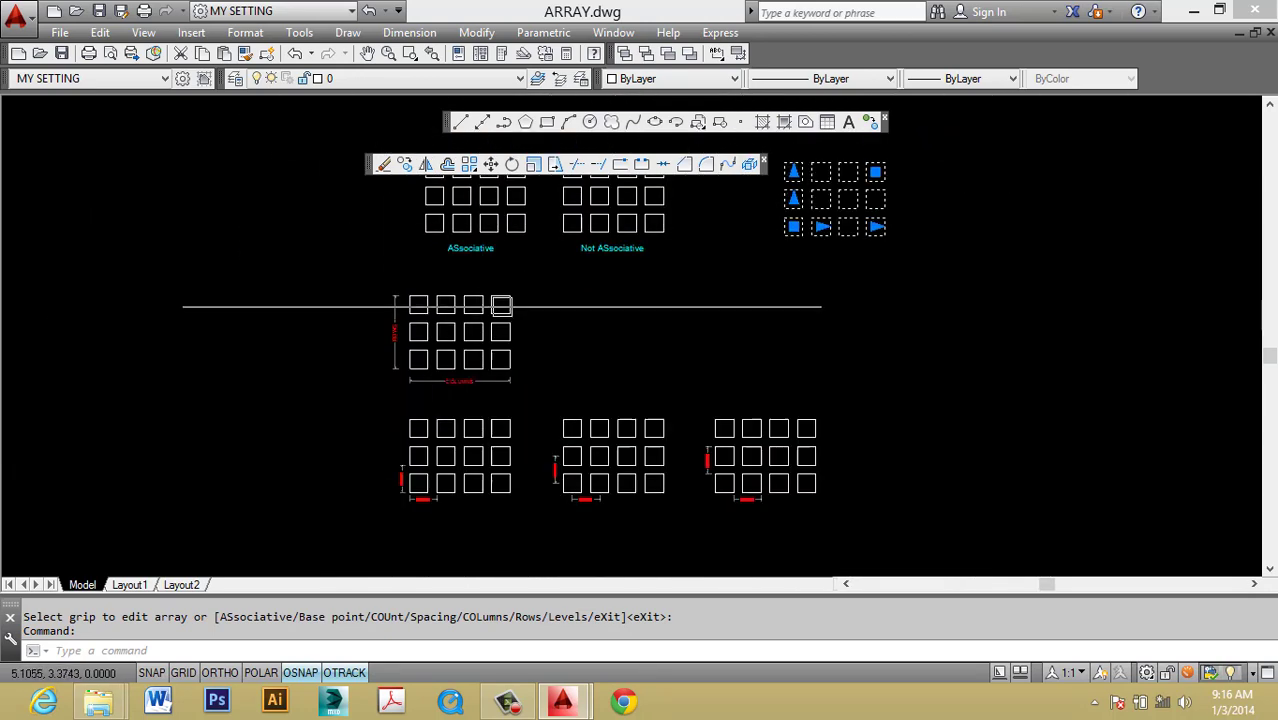
scroll(795, 255, "up", 1)
key("Escape")
scroll(382, 410, "up", 2)
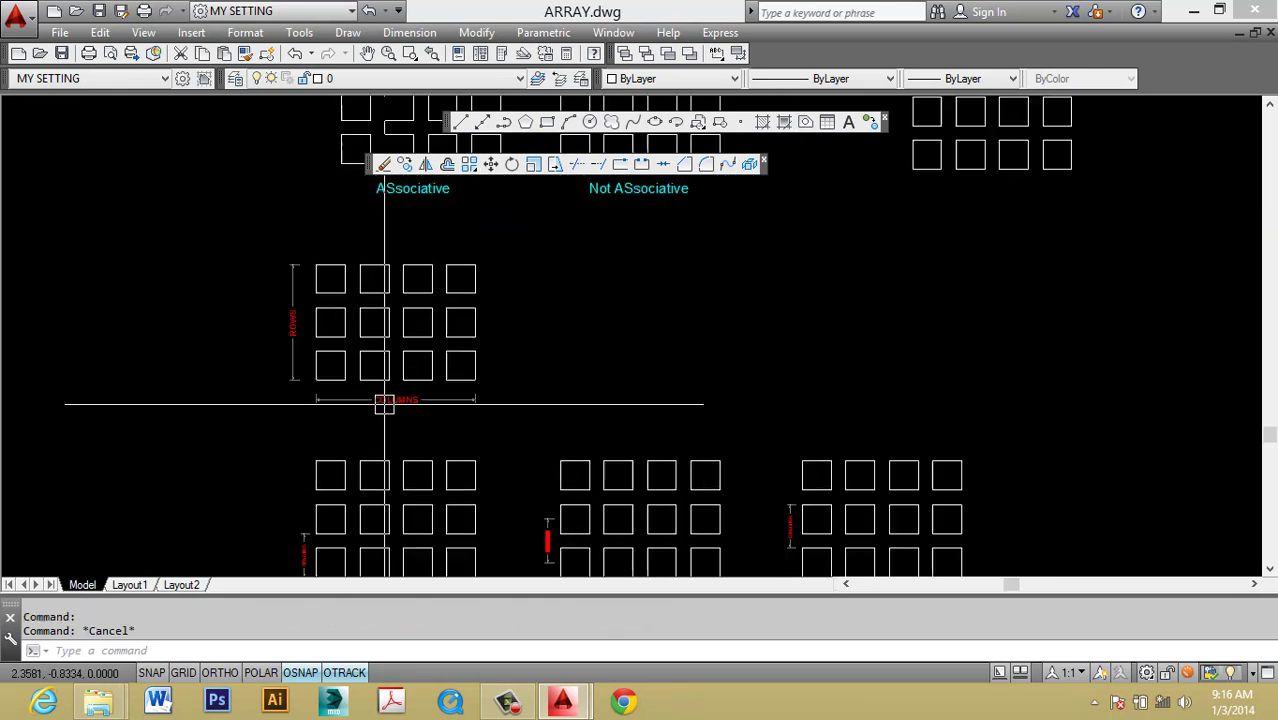
scroll(345, 405, "up", 4)
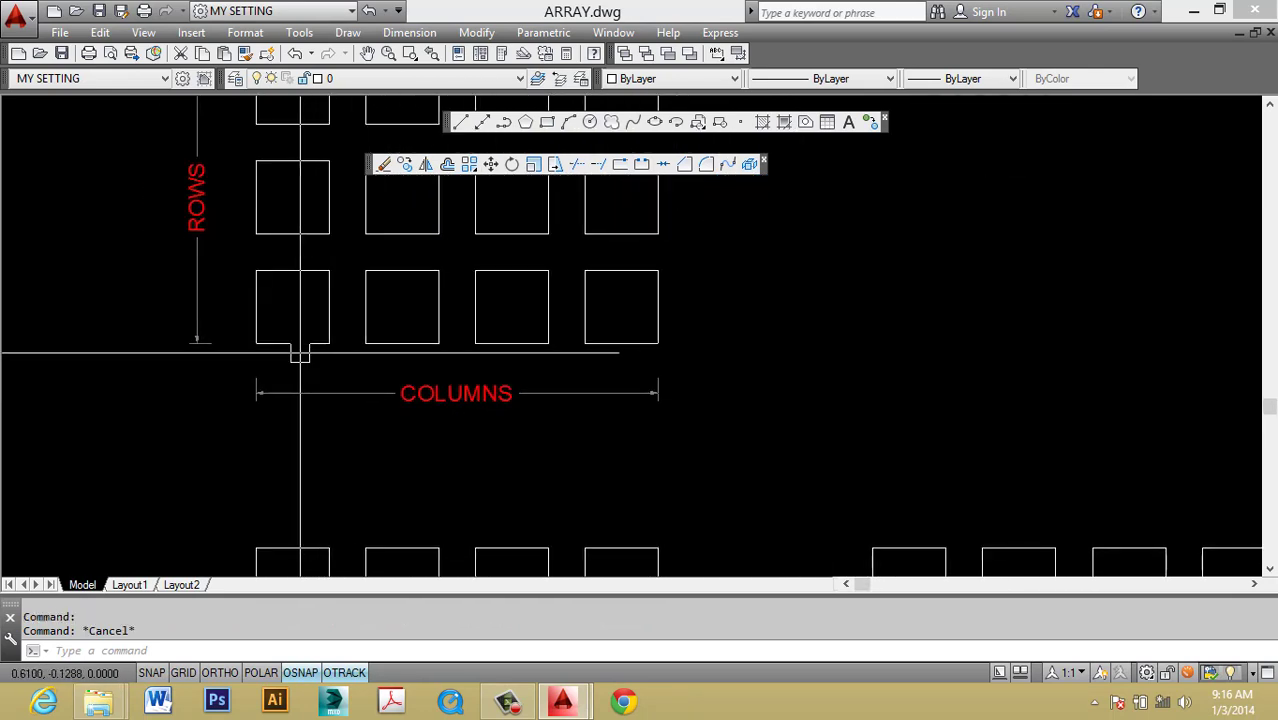
middle_click_drag(277, 308, 309, 433)
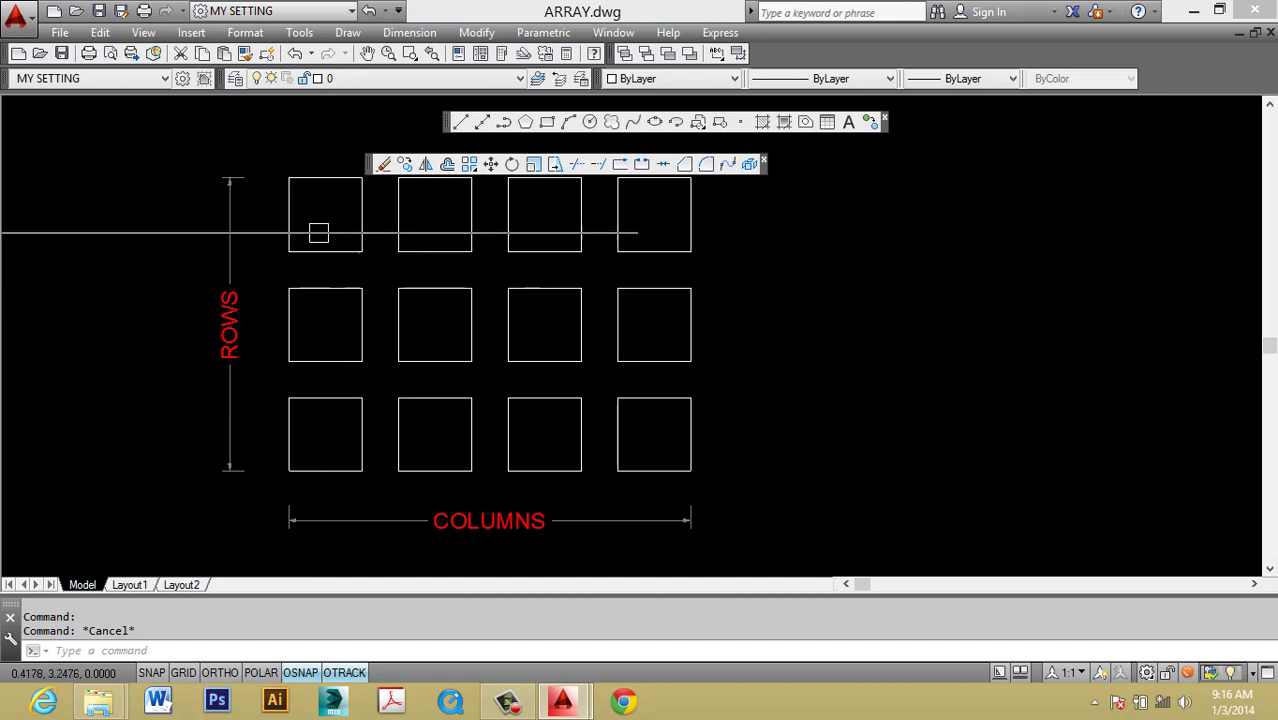
scroll(372, 260, "down", 4)
scroll(373, 260, "up", 4)
scroll(345, 300, "up", 2)
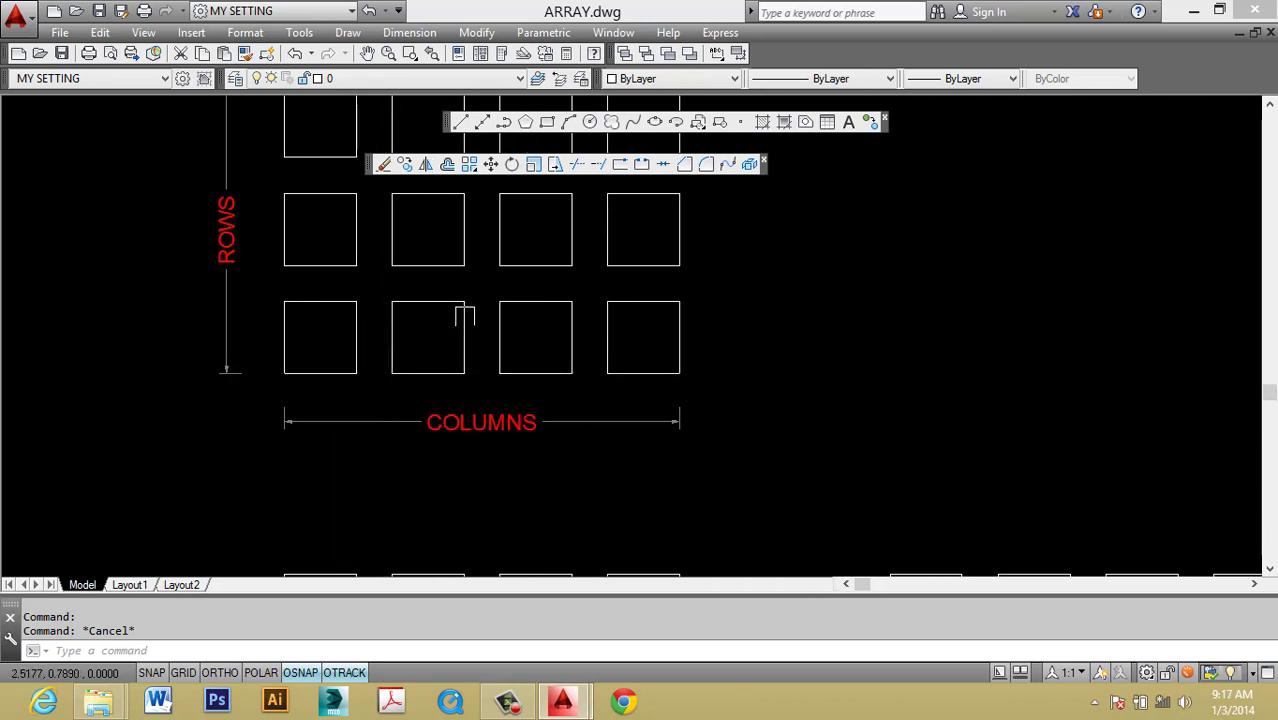
middle_click_drag(456, 313, 495, 365)
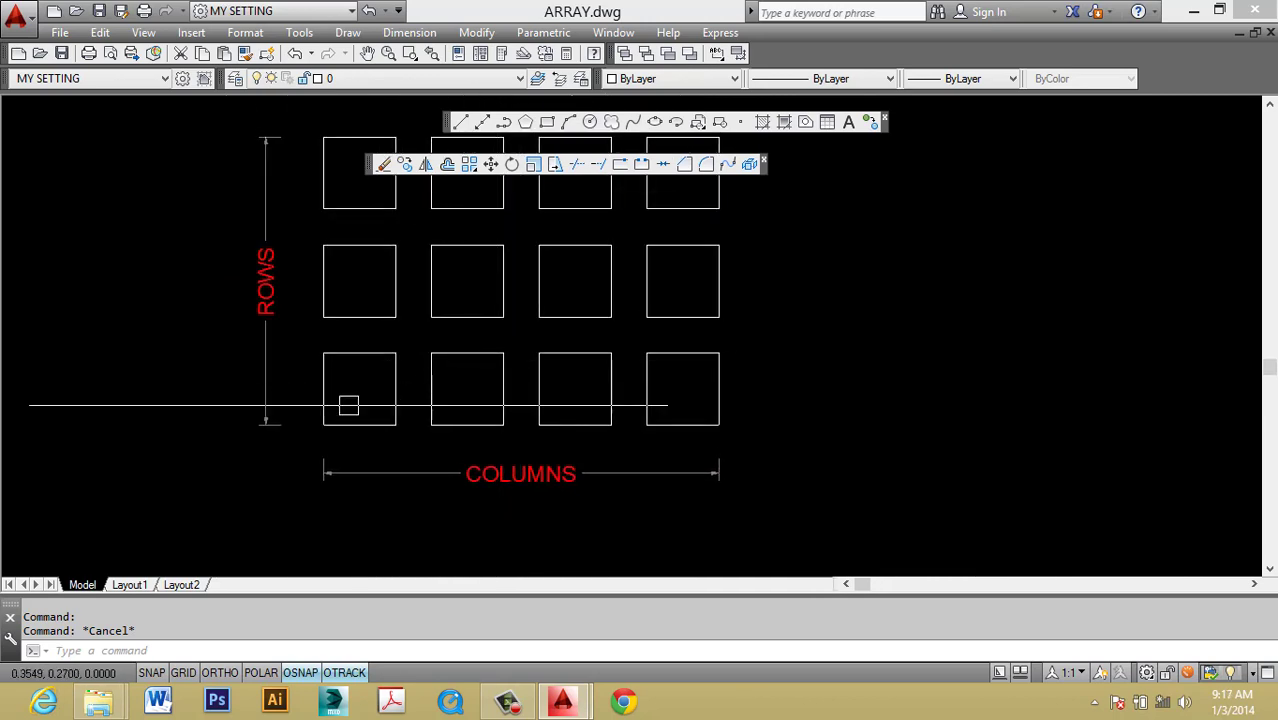
middle_click_drag(334, 363, 374, 399)
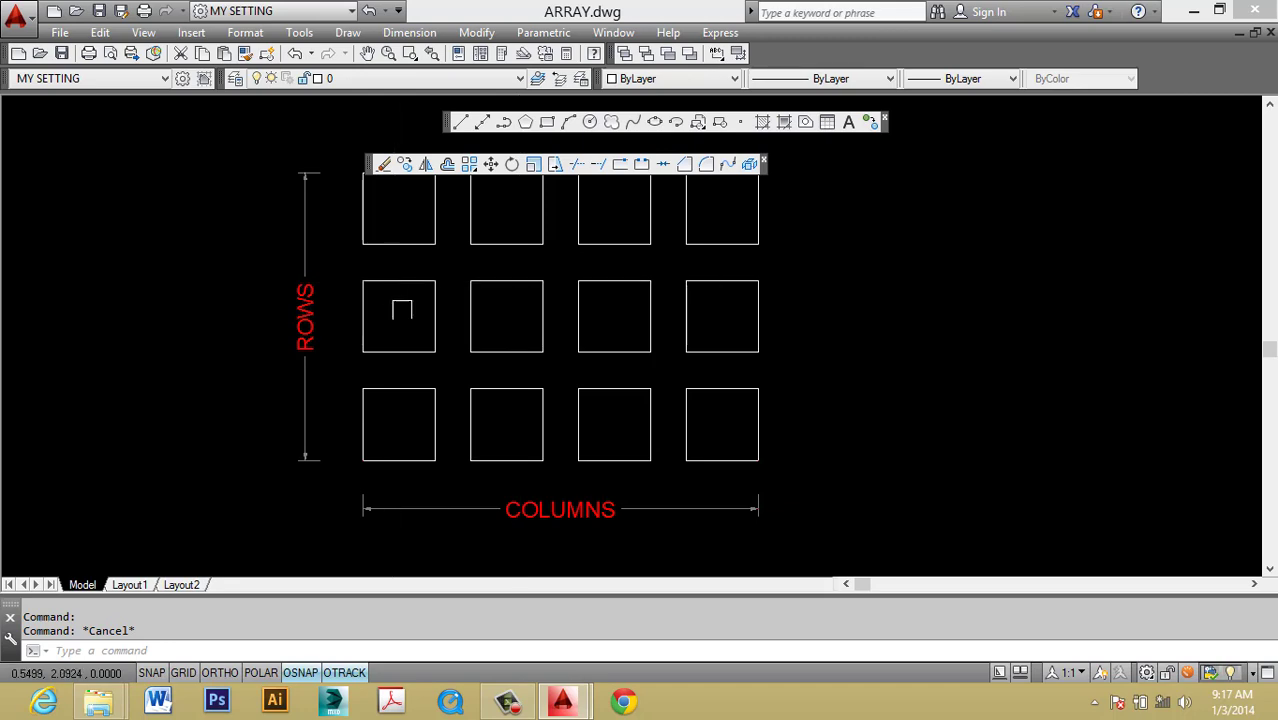
scroll(374, 350, "down", 5)
scroll(747, 319, "up", 2)
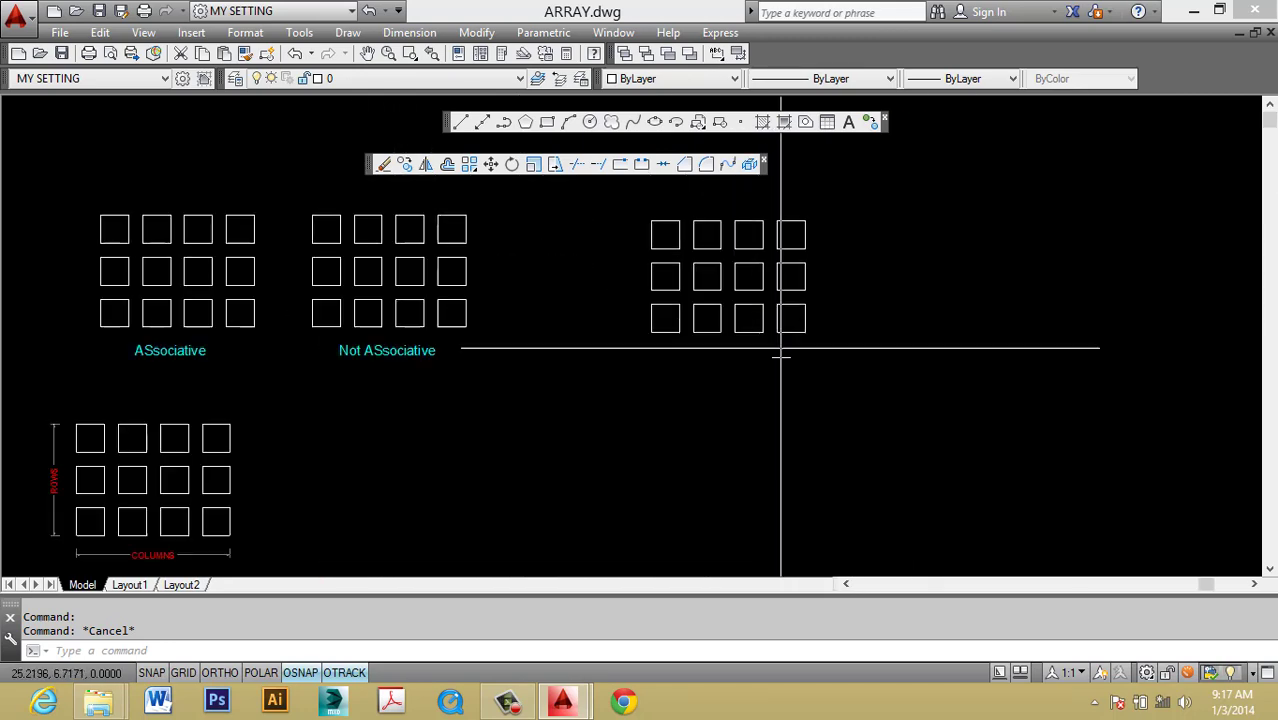
left_click_drag(850, 385, 780, 330)
key("Escape")
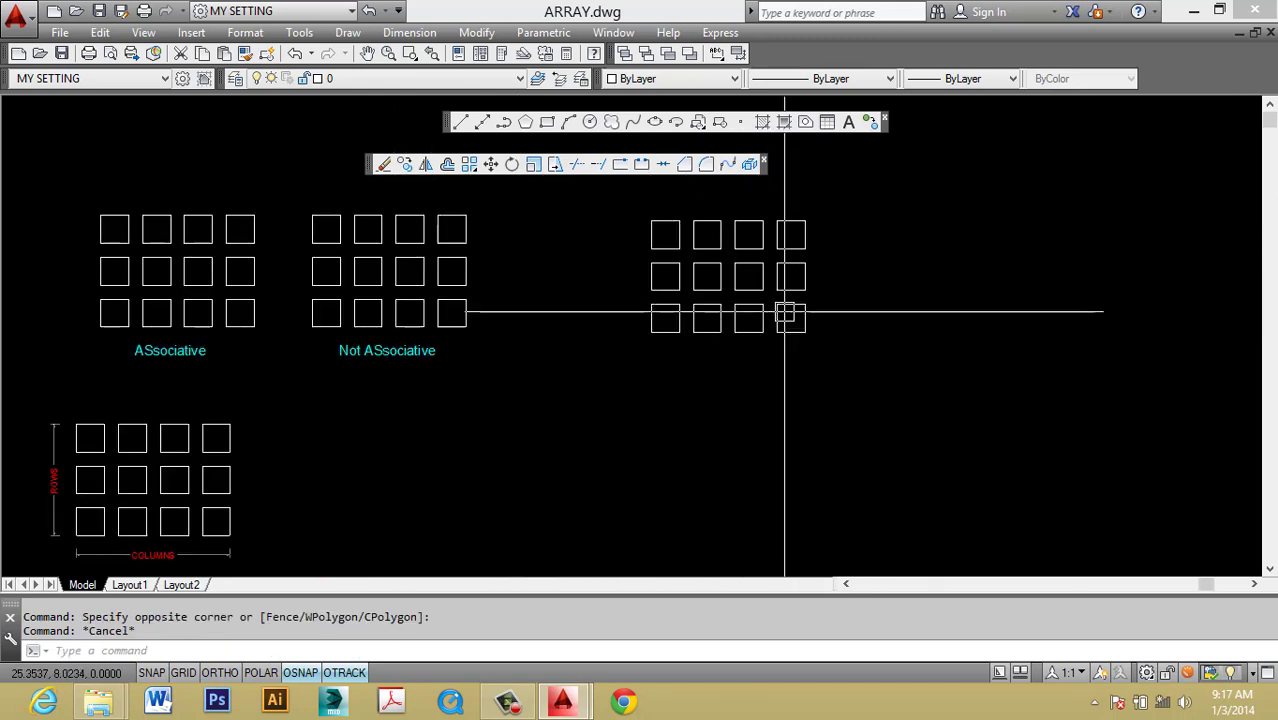
key("ctrl+z")
key("ctrl+z")
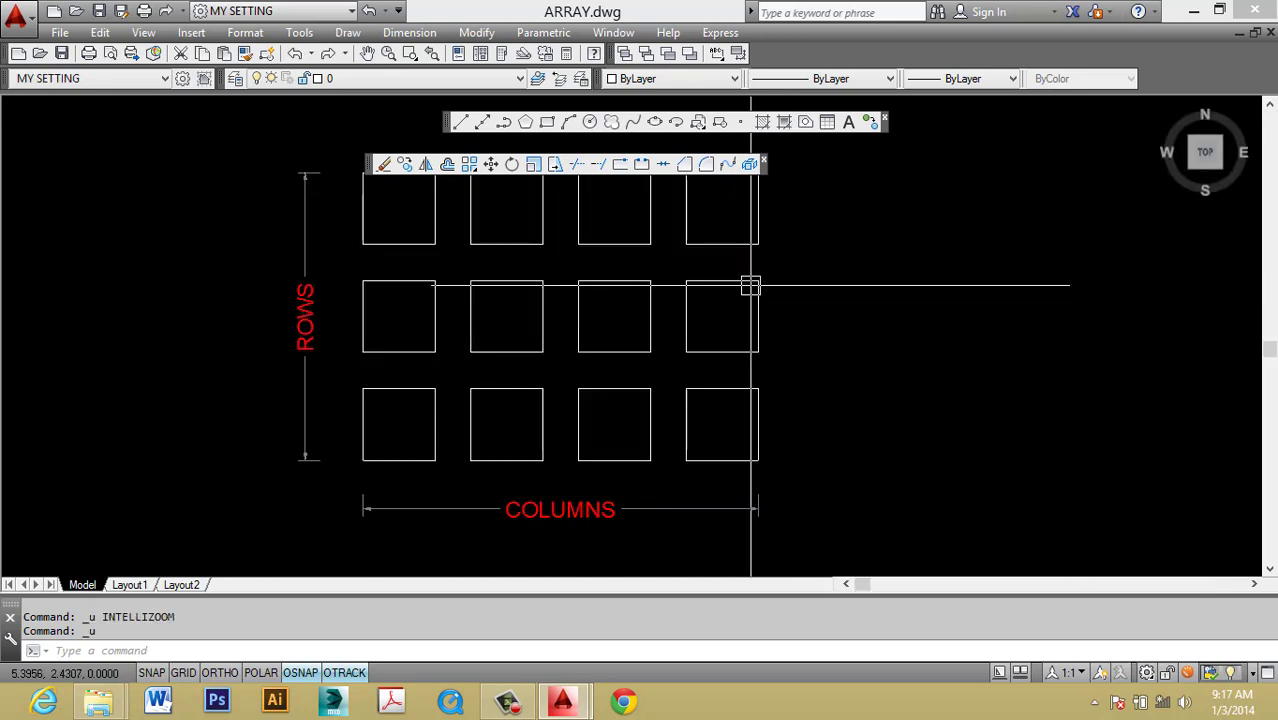
scroll(751, 299, "down", 4)
scroll(760, 305, "down", 5)
scroll(583, 331, "up", 5)
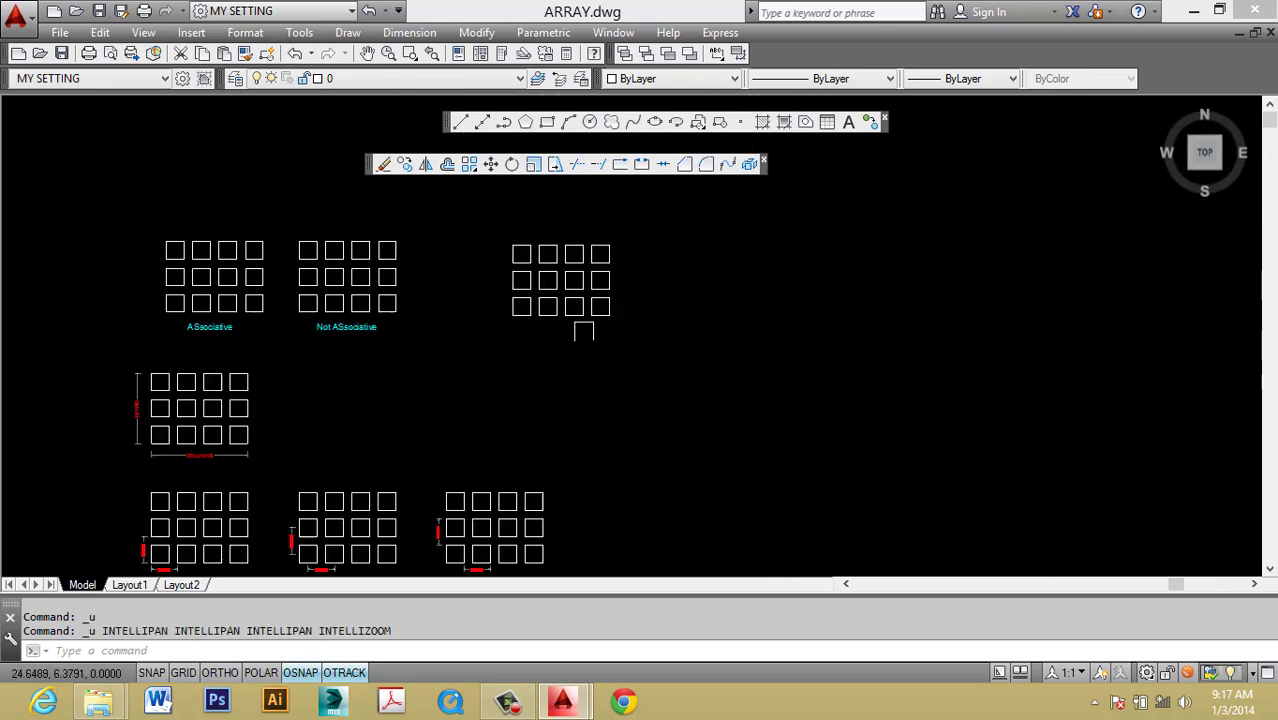
left_click(596, 318)
scroll(596, 318, "up", 5)
key("ctrl+z")
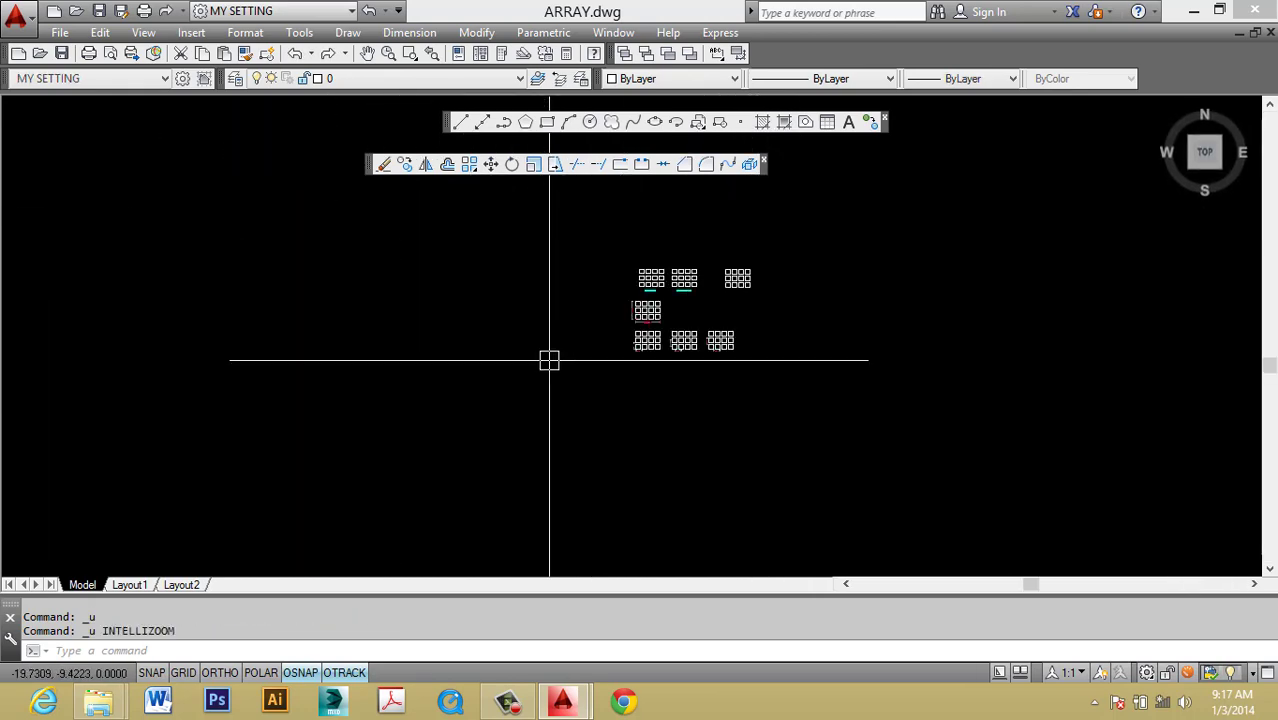
key("ctrl+z")
key("ctrl+z")
key("ctrl+z")
key("ctrl+z")
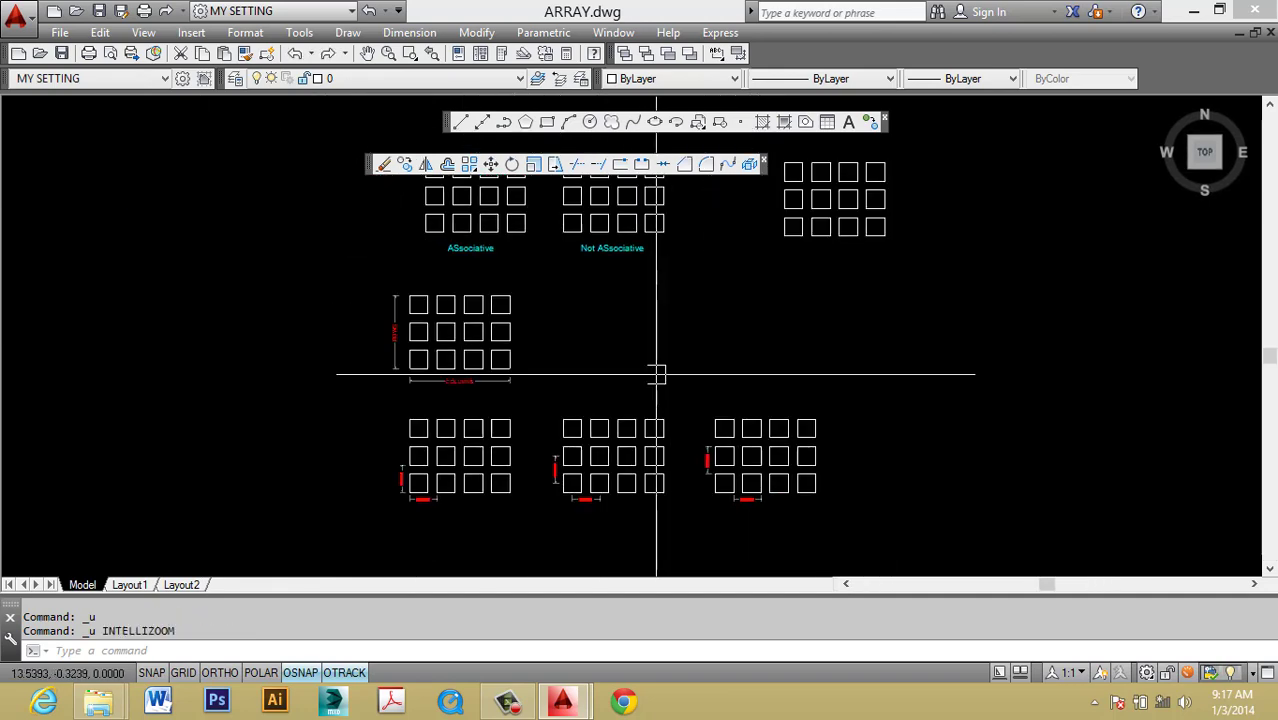
key("ctrl+z")
key("ctrl+z")
key("ctrl+z")
key("ctrl+z")
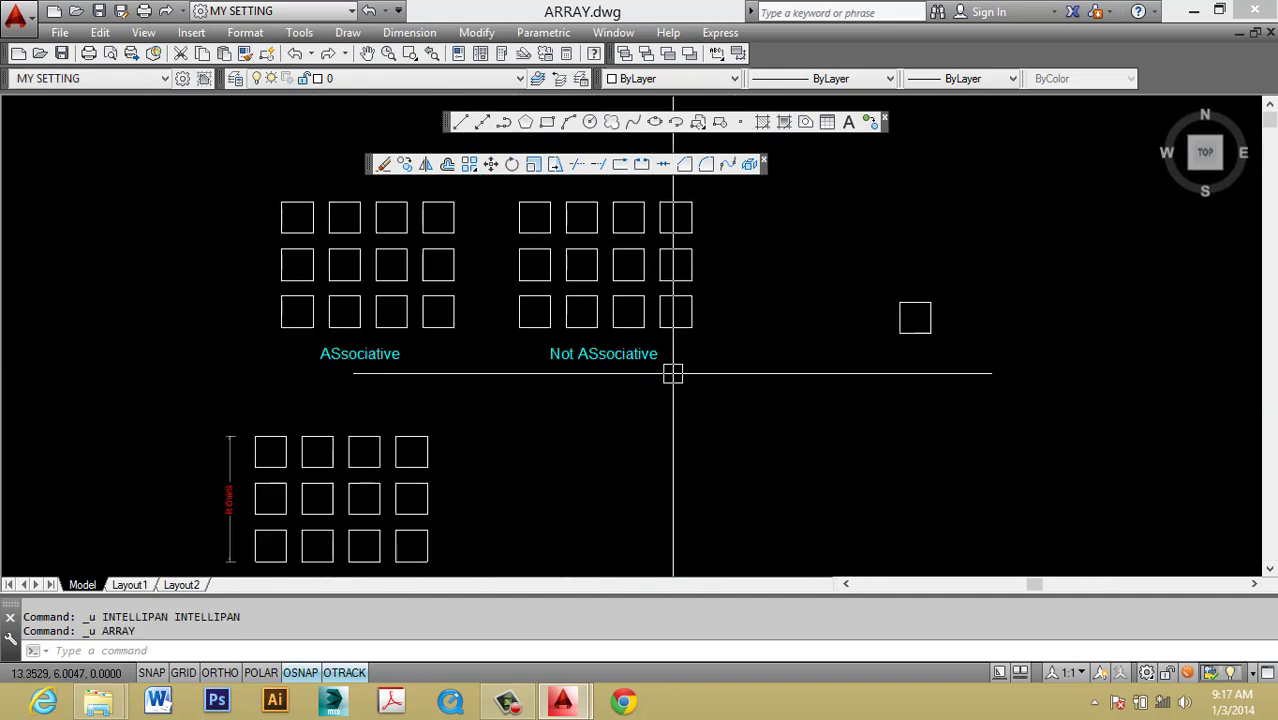
Start a rectangular array of the lone square on the right.
middle_click_drag(892, 385, 735, 422)
key("Escape")
type("ar")
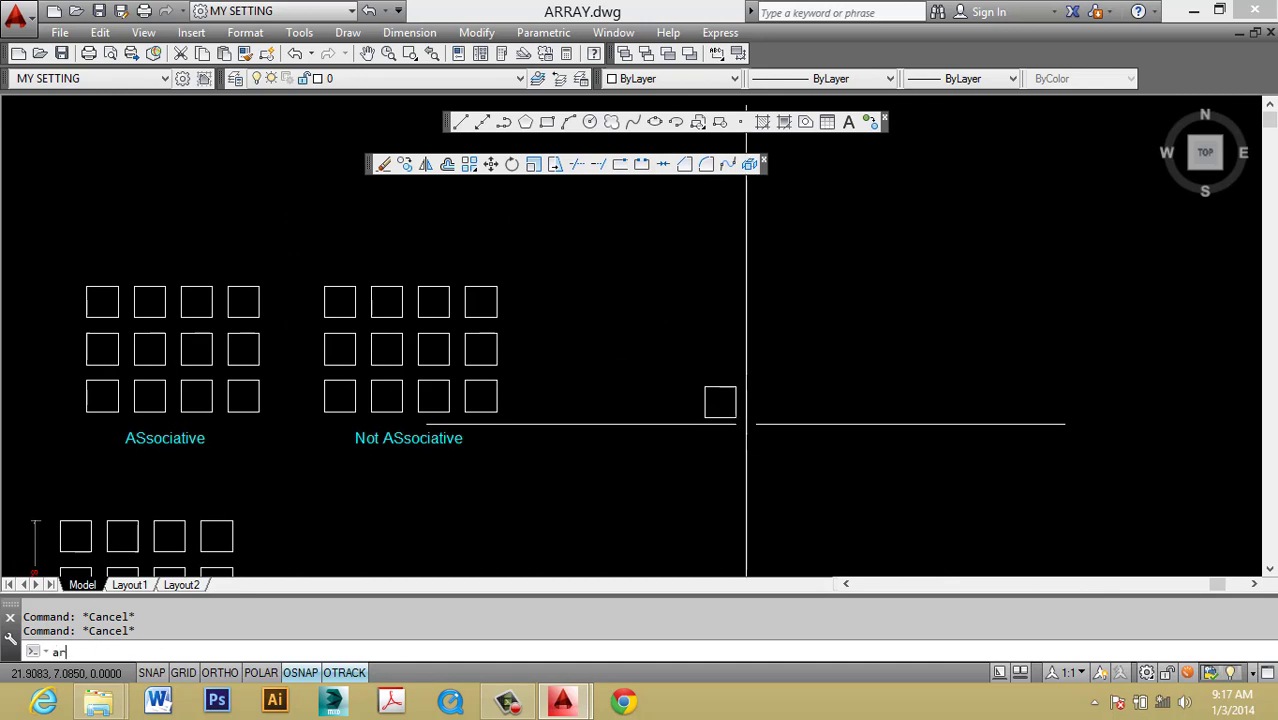
key("Return")
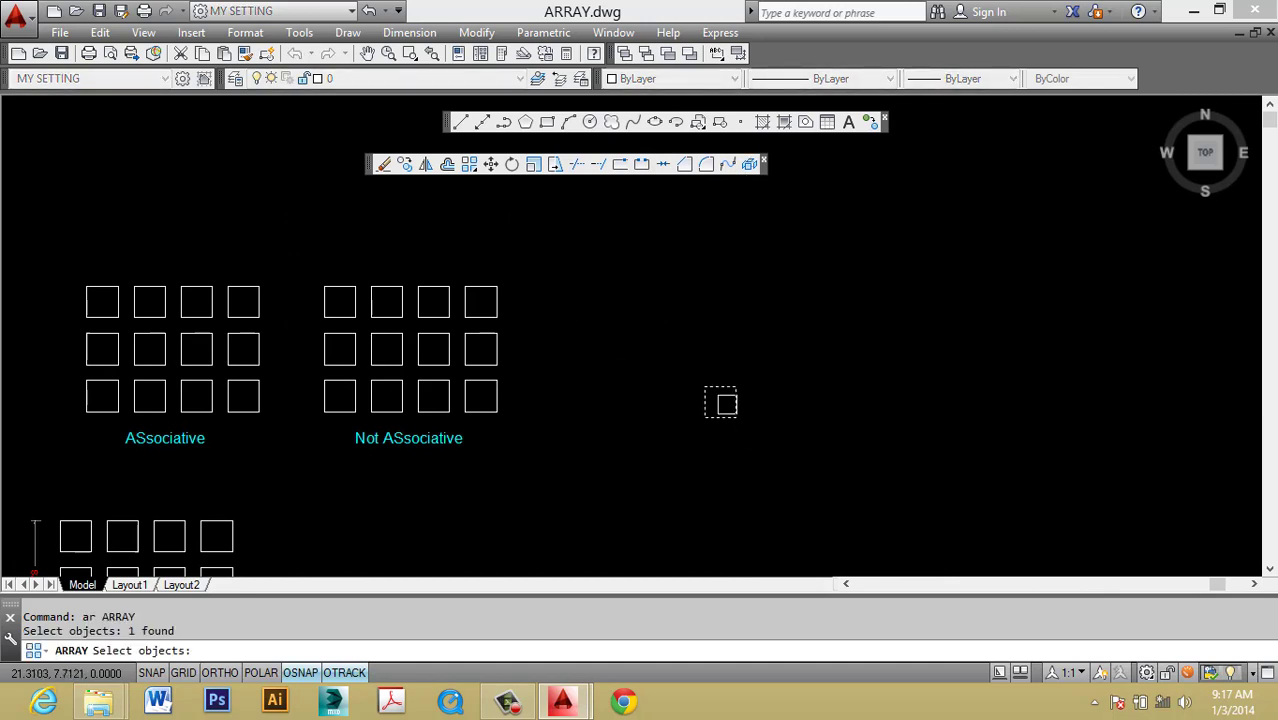
key("Return")
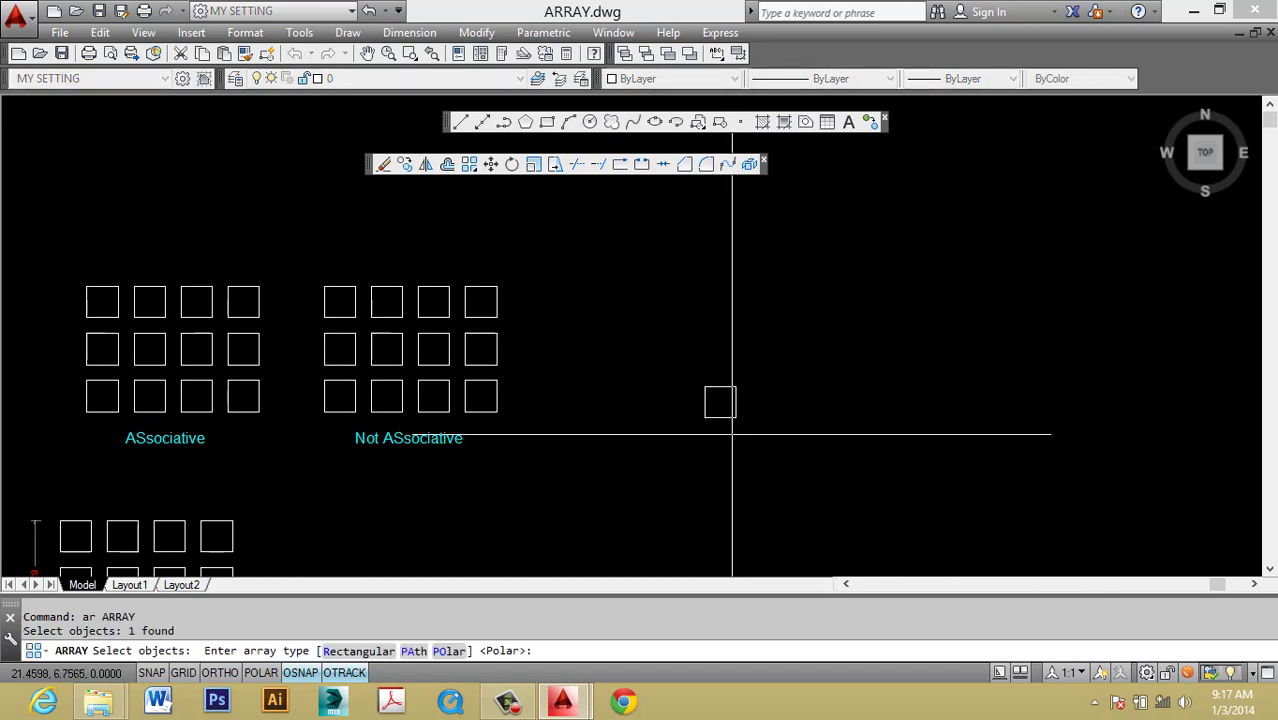
type("r")
key("Return")
type("col")
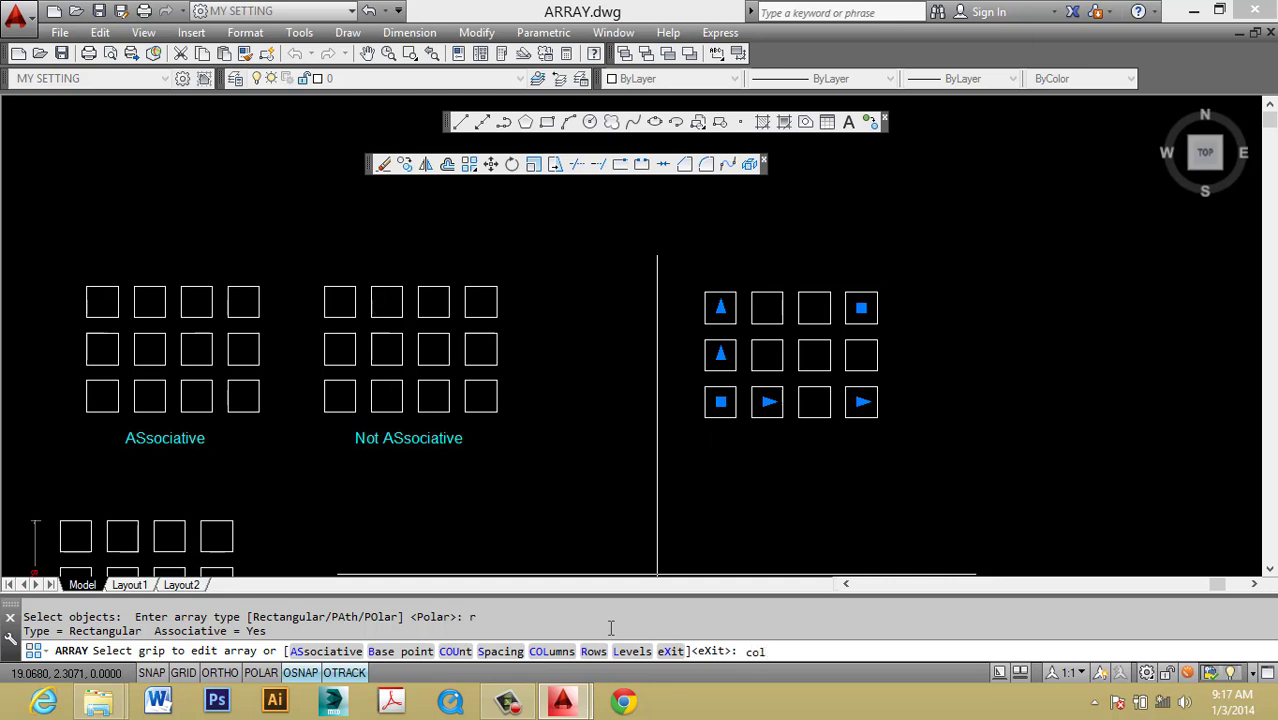
Set the array to 5 columns with 200 column spacing.
key("Return")
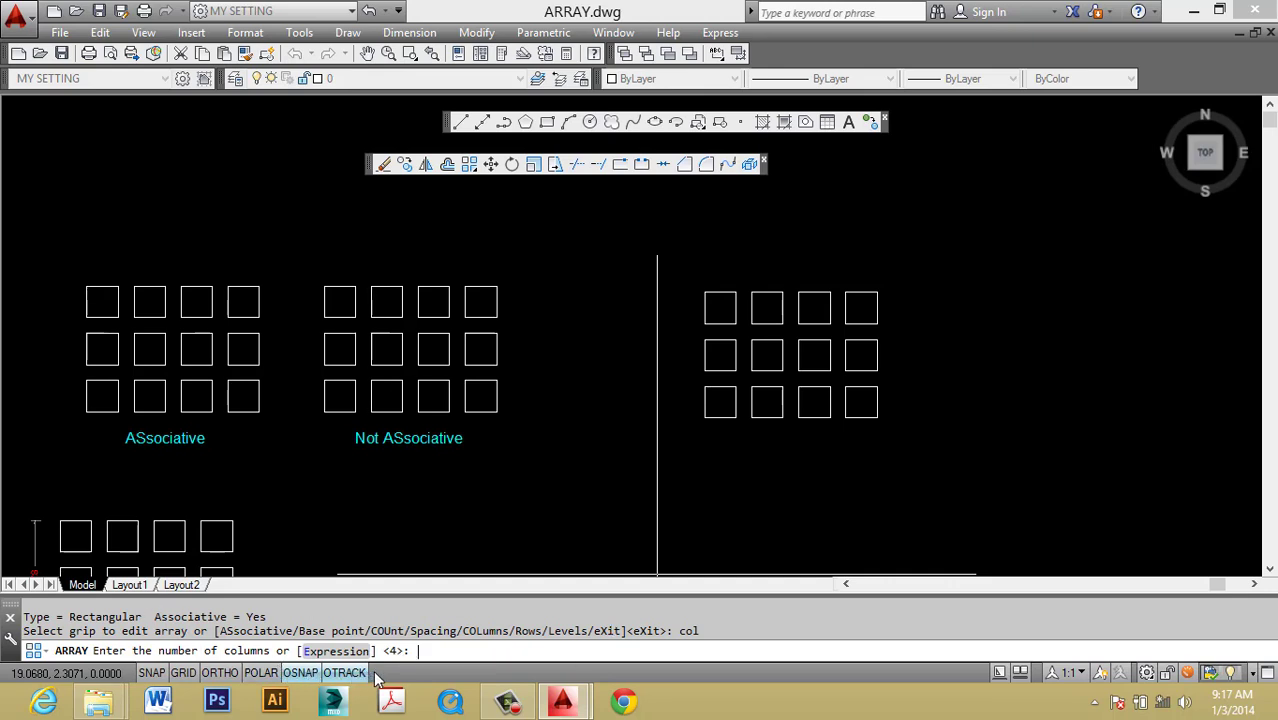
type("5")
key("Return")
type("200")
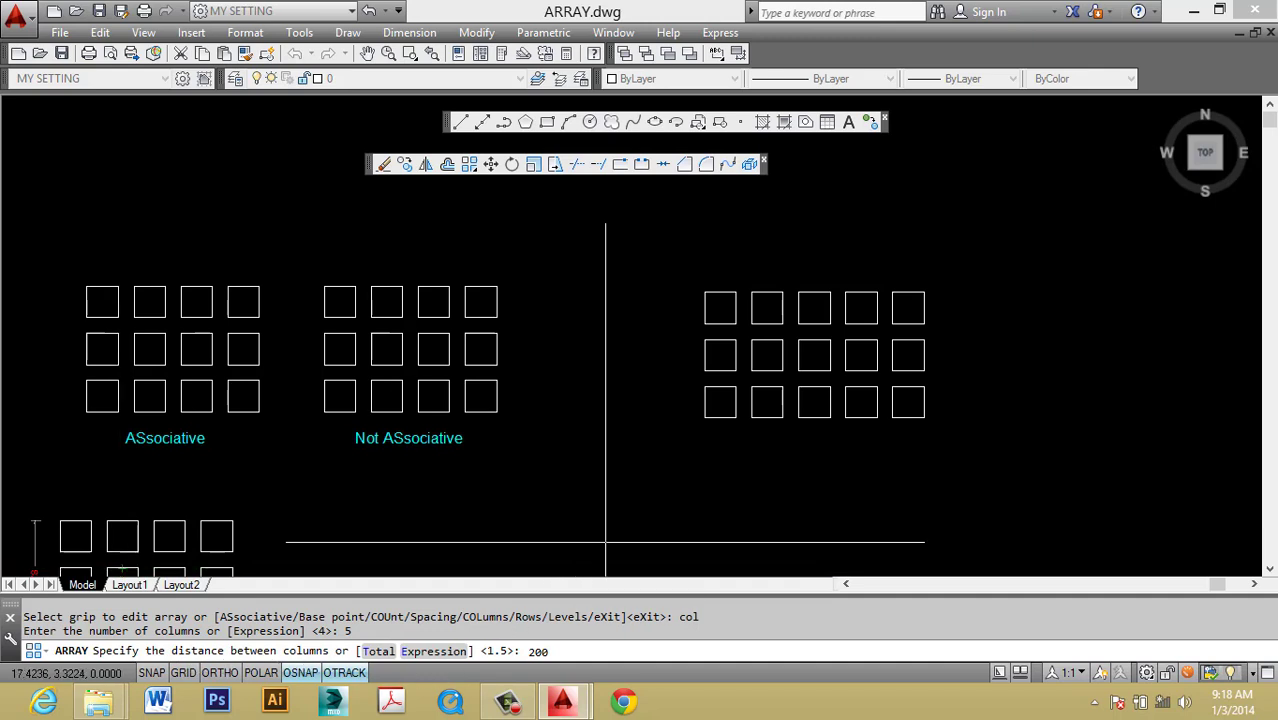
scroll(735, 420, "up", 4)
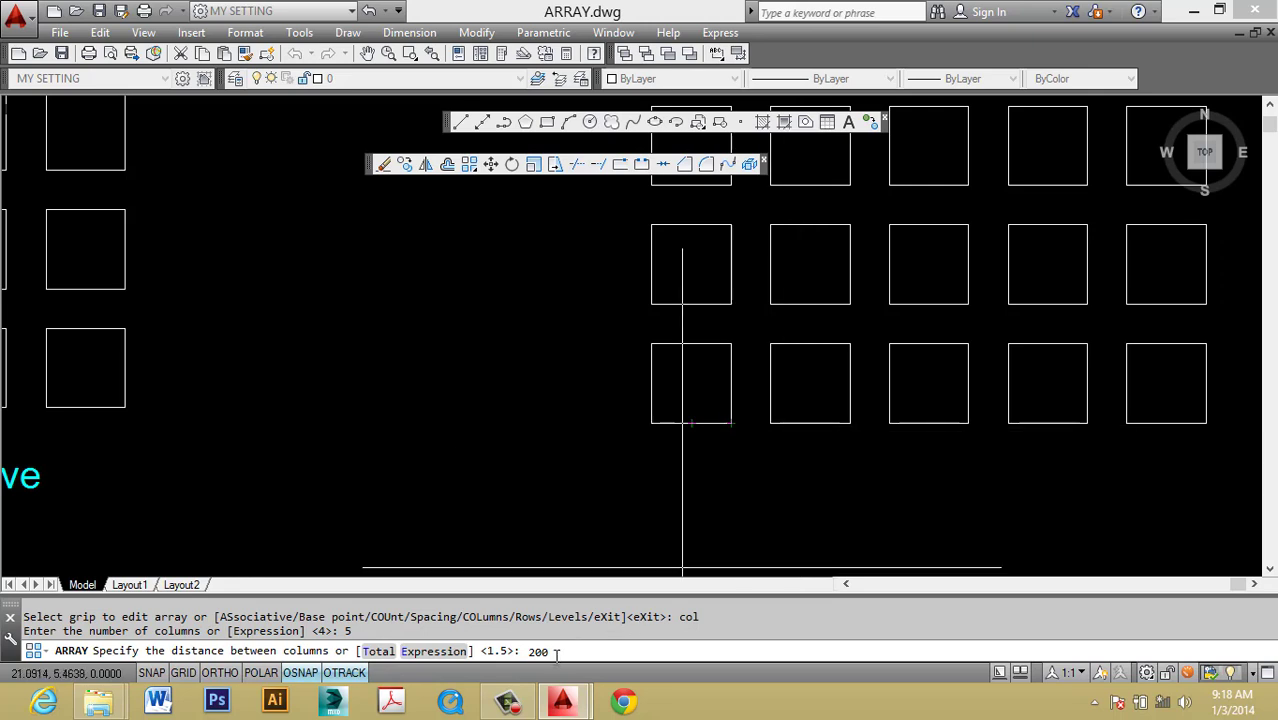
scroll(598, 506, "down", 2)
key("Return")
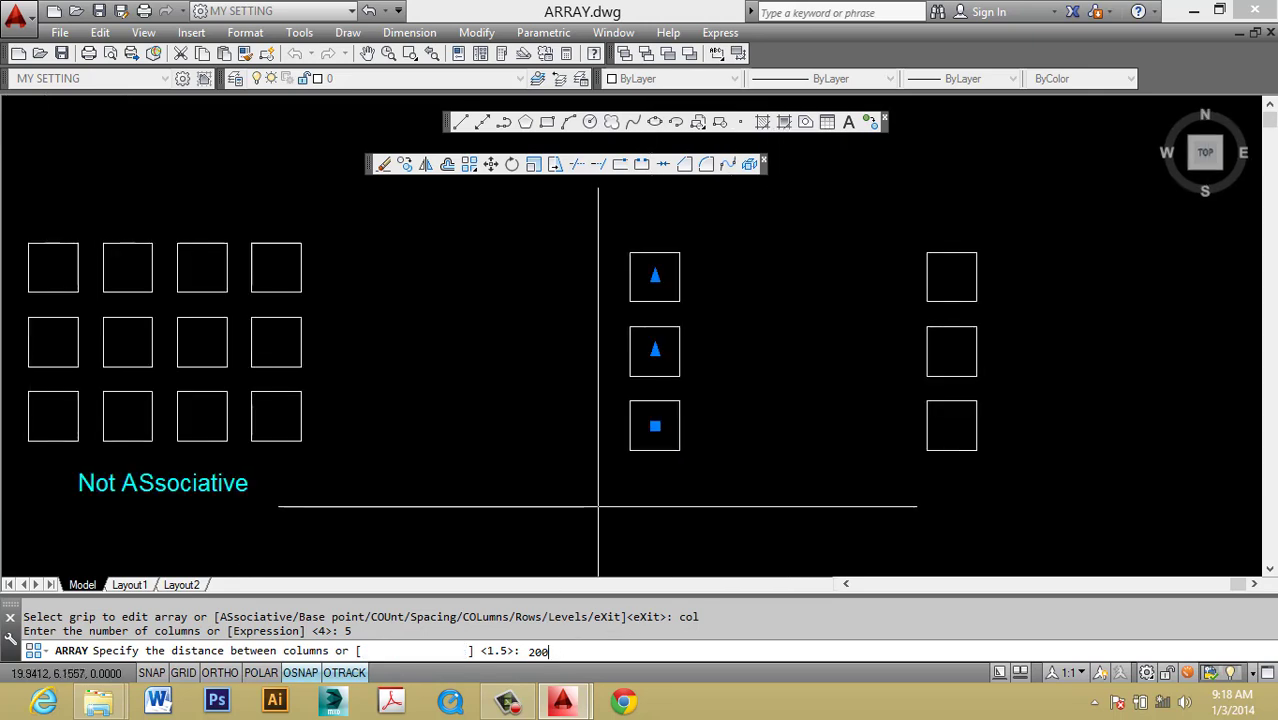
scroll(628, 413, "down", 2)
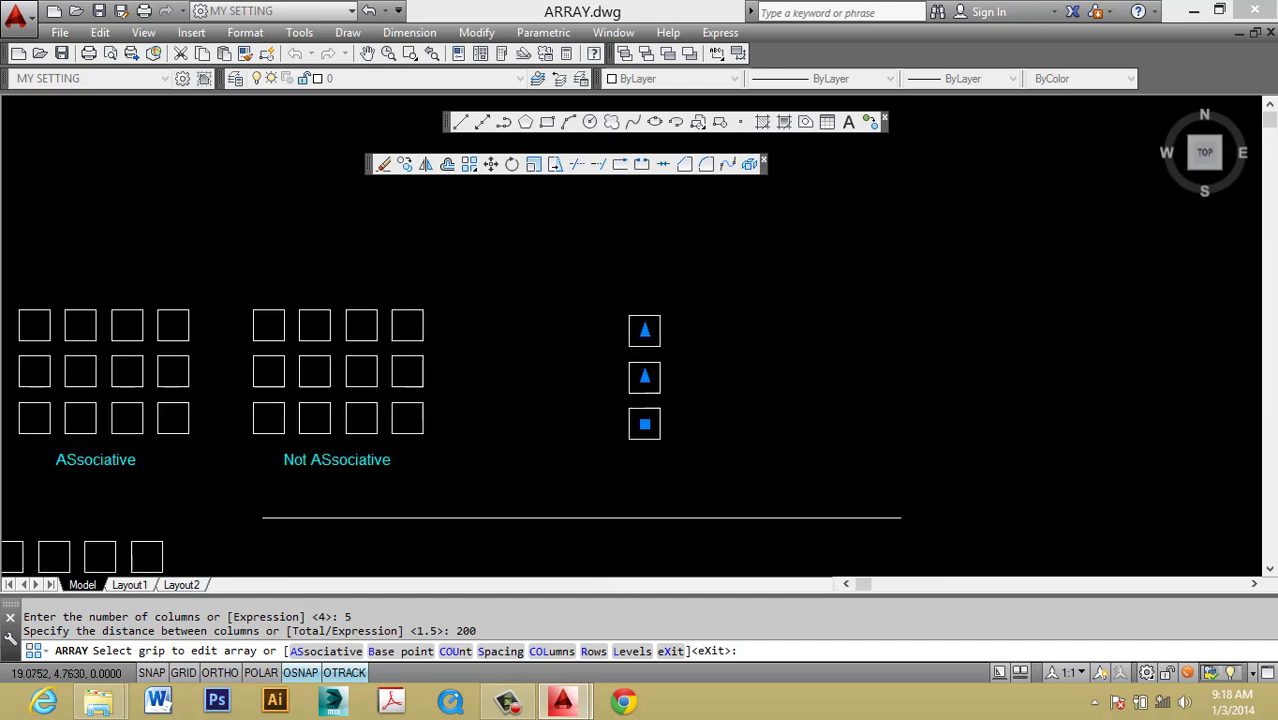
scroll(575, 300, "down", 3)
scroll(605, 300, "down", 2)
type("r")
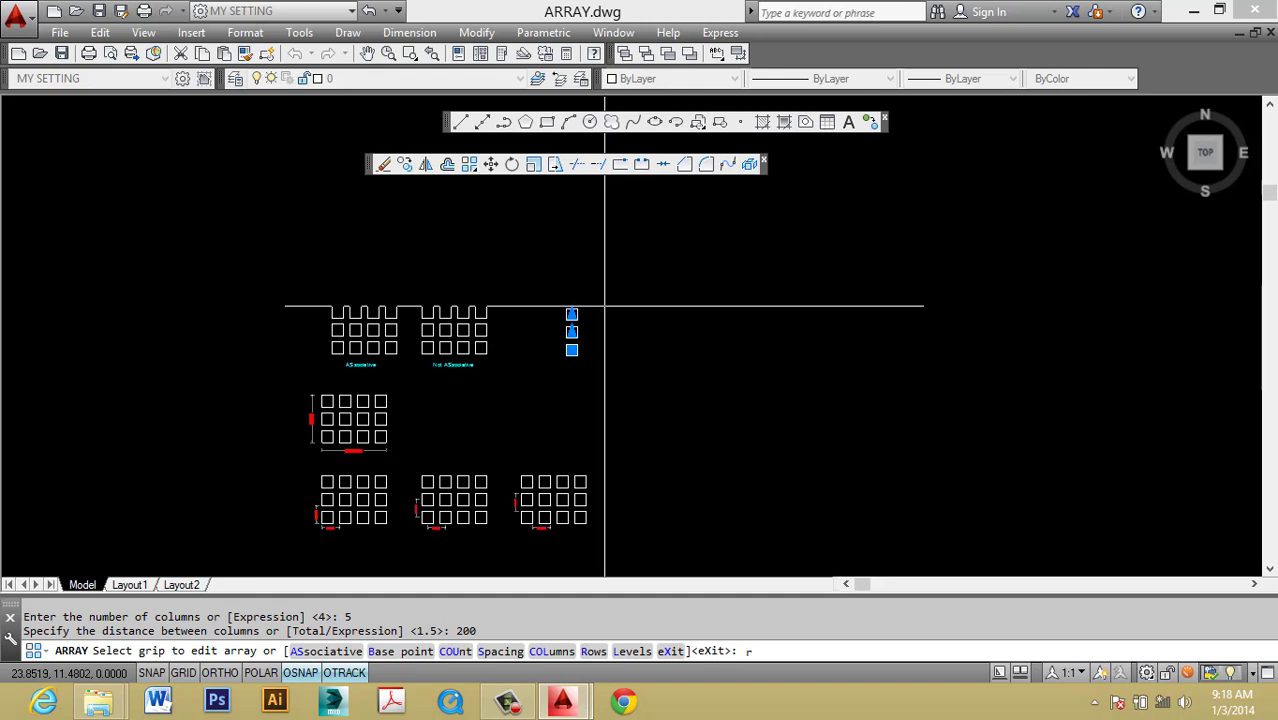
Give the array 5 rows spaced 200 at elevation 0 and finish it.
key("Return")
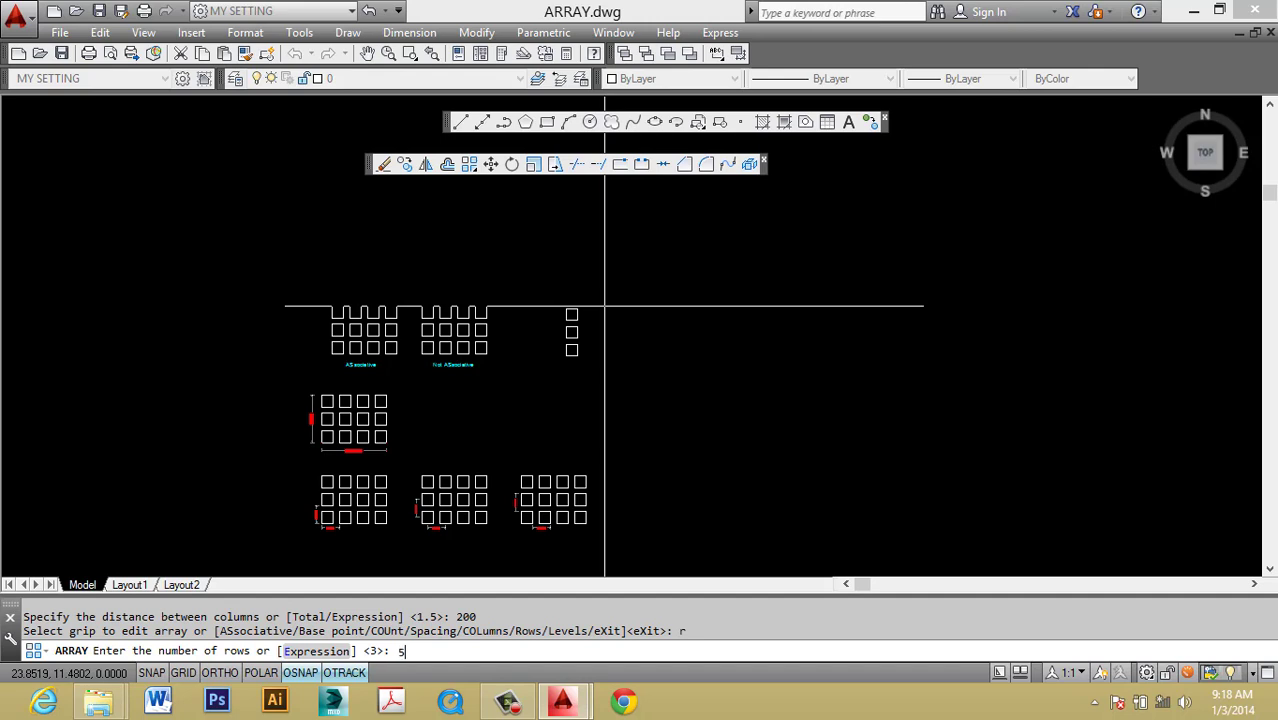
key("Return")
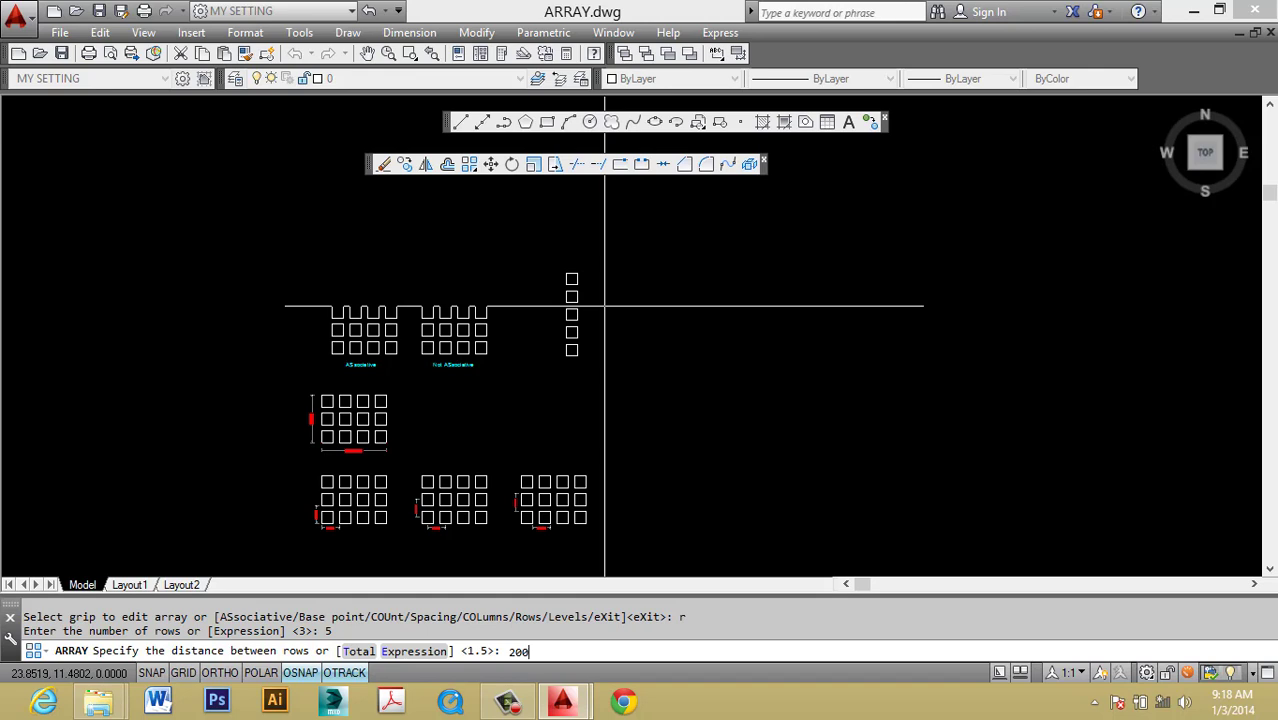
key("Return")
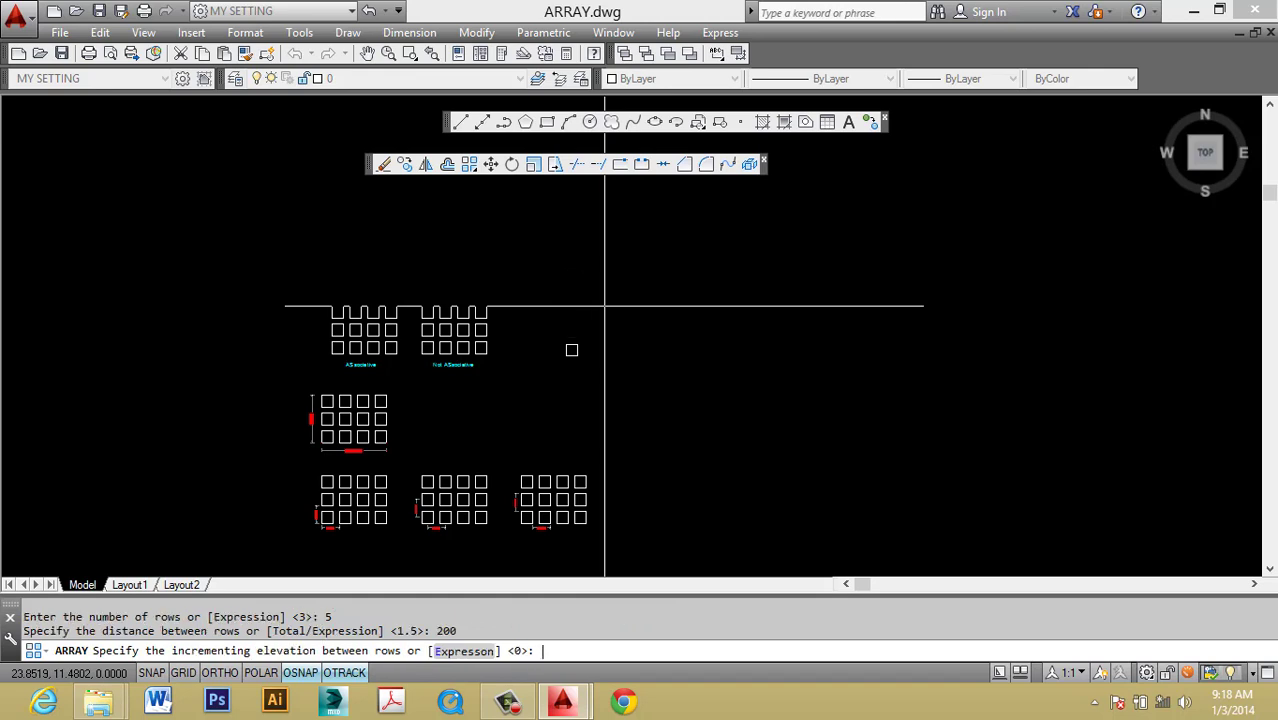
key("Return")
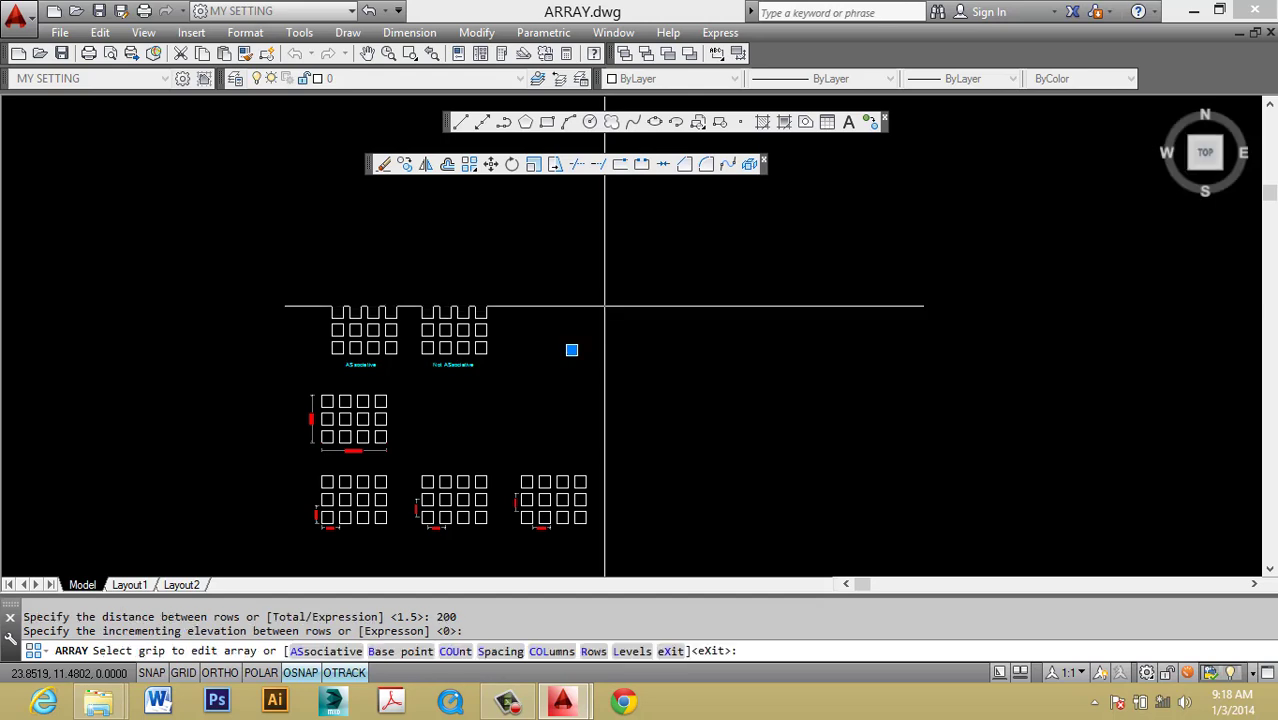
key("Return")
Pan to the square and try a linear dimension with LI, then cancel it.
scroll(604, 306, "down", 4)
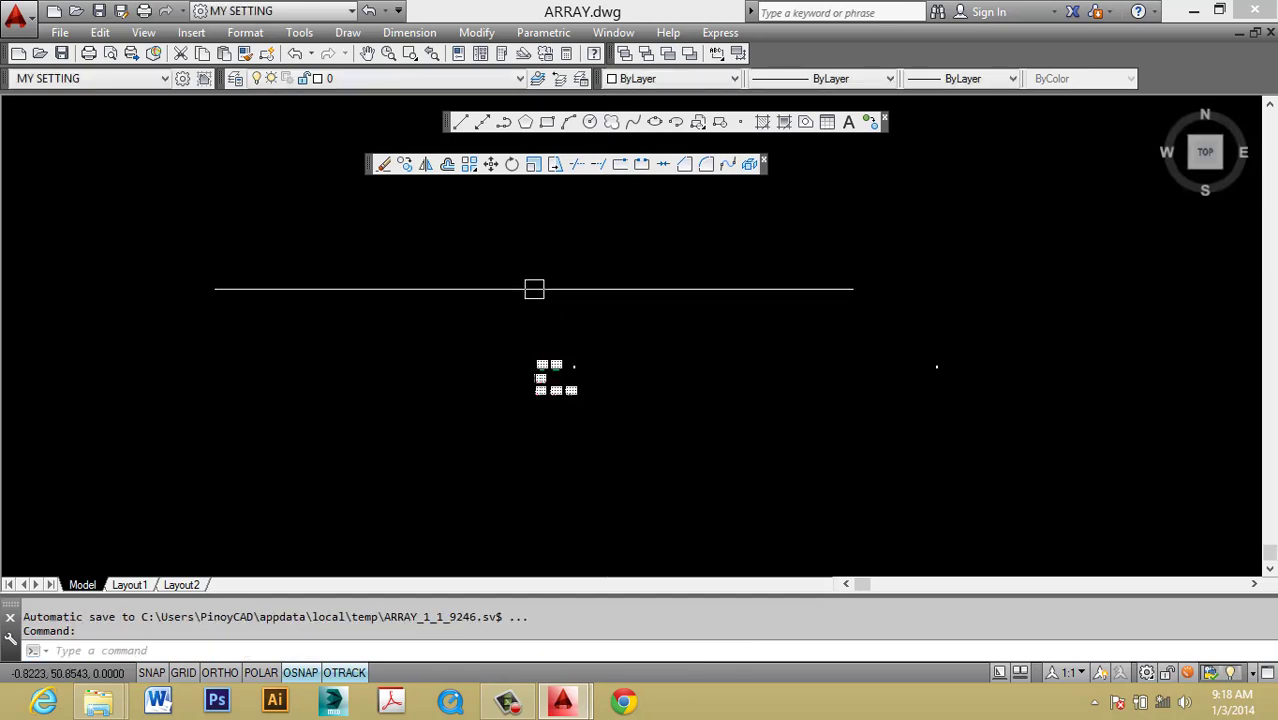
scroll(656, 408, "up", 2)
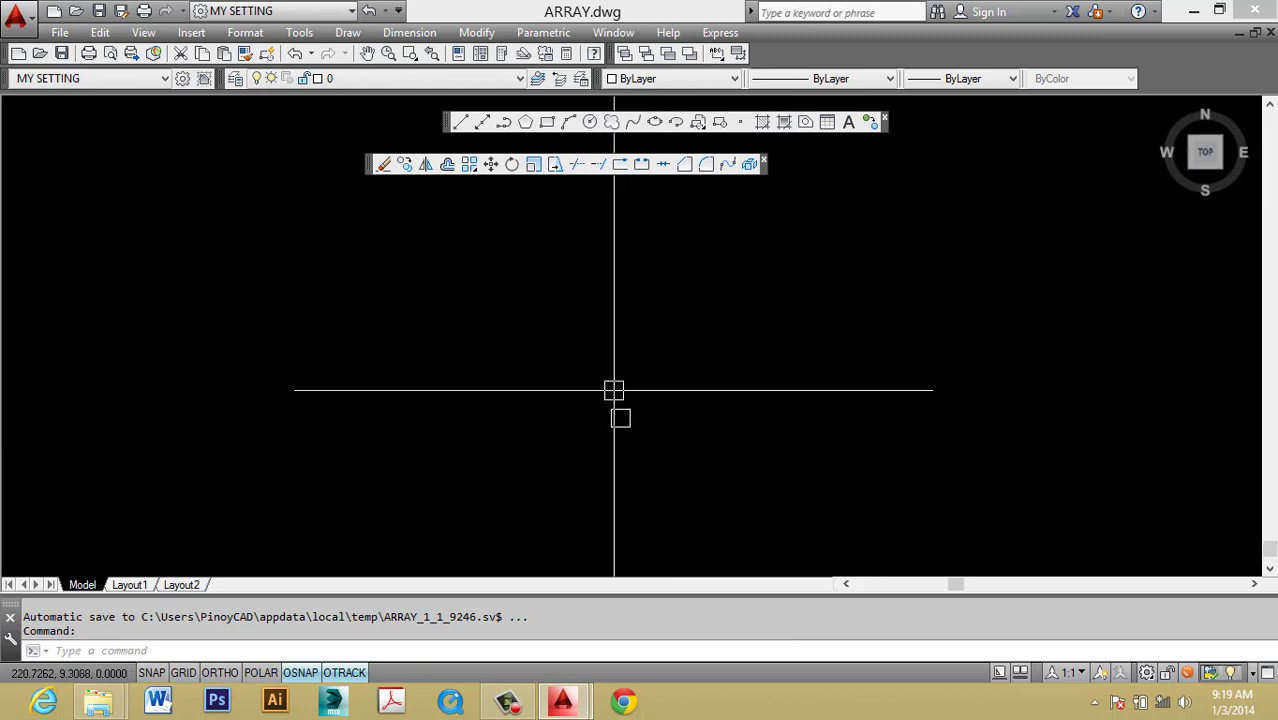
middle_click_drag(738, 419, 656, 374)
scroll(700, 372, "down", 3)
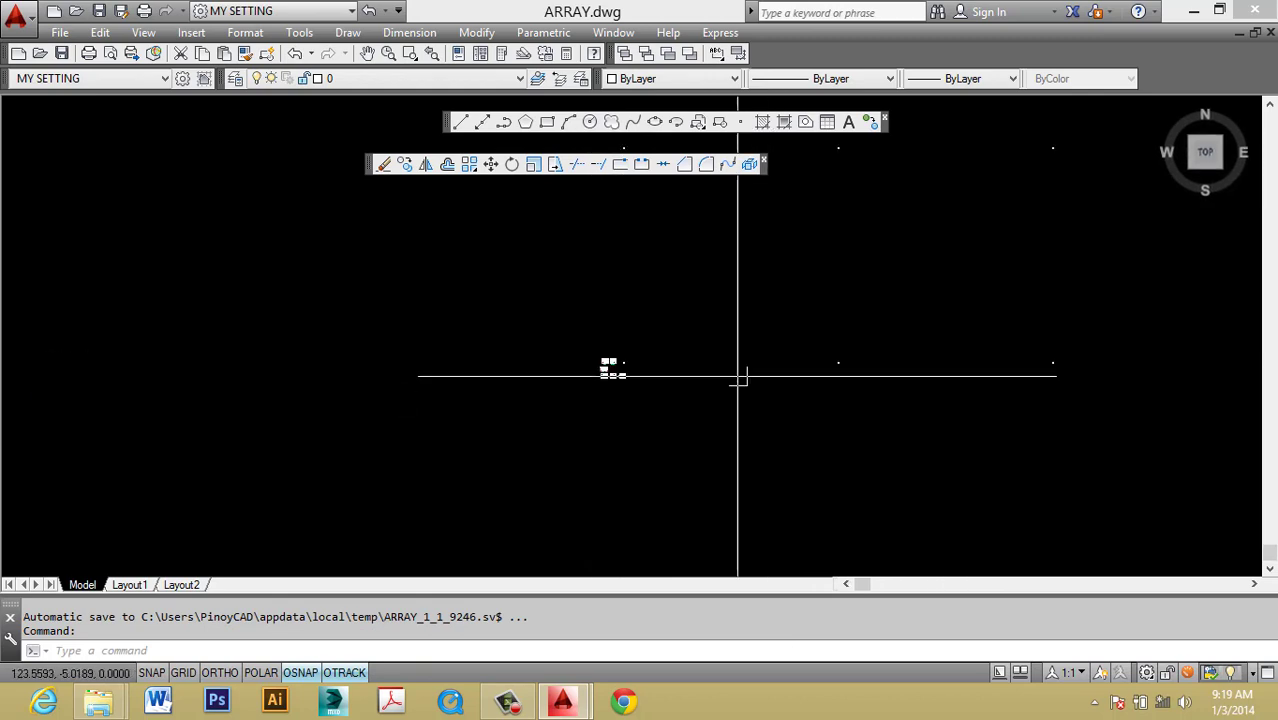
scroll(639, 366, "up", 3)
scroll(595, 425, "up", 3)
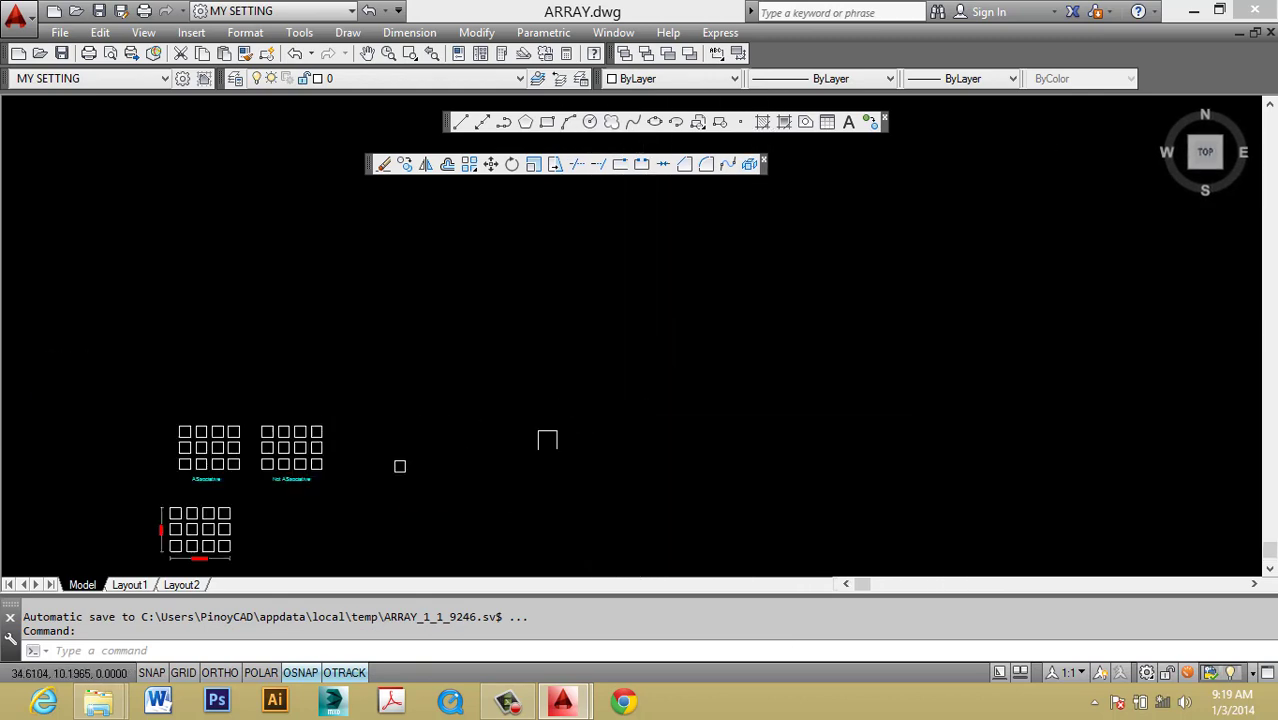
scroll(400, 445, "up", 2)
scroll(412, 416, "down", 1)
scroll(412, 416, "up", 4)
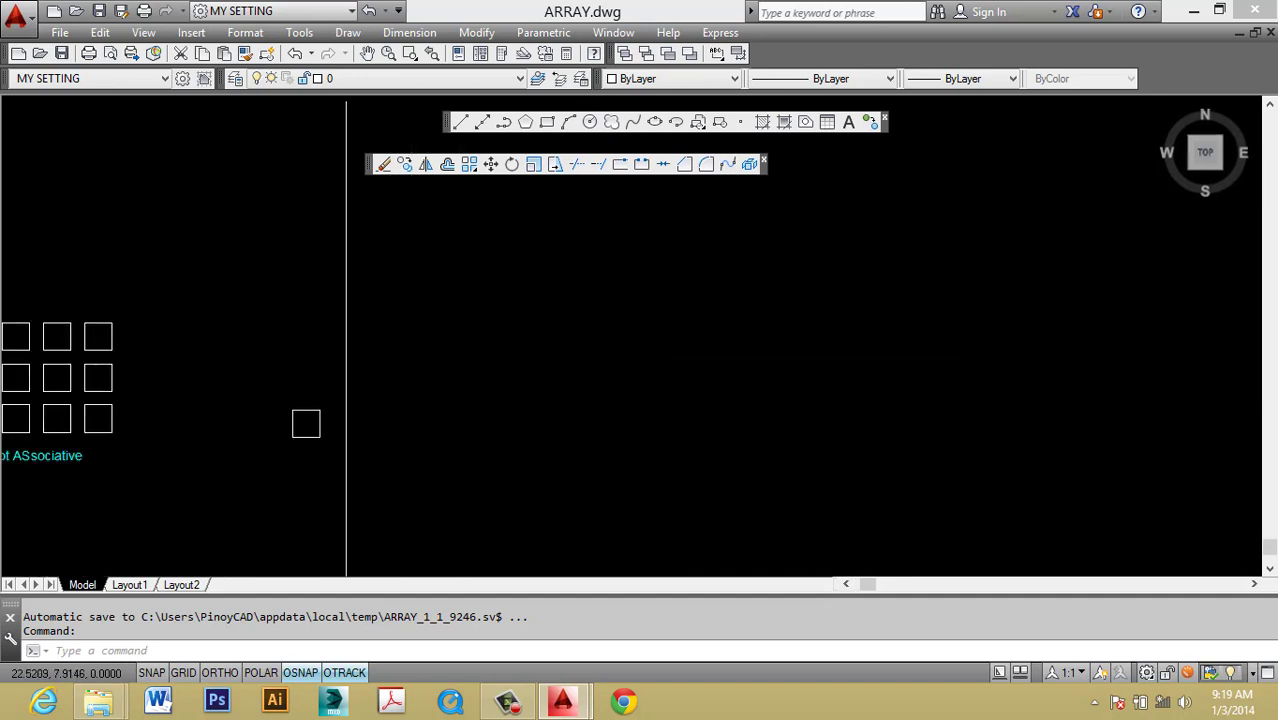
key("Escape")
key("Escape")
type("d")
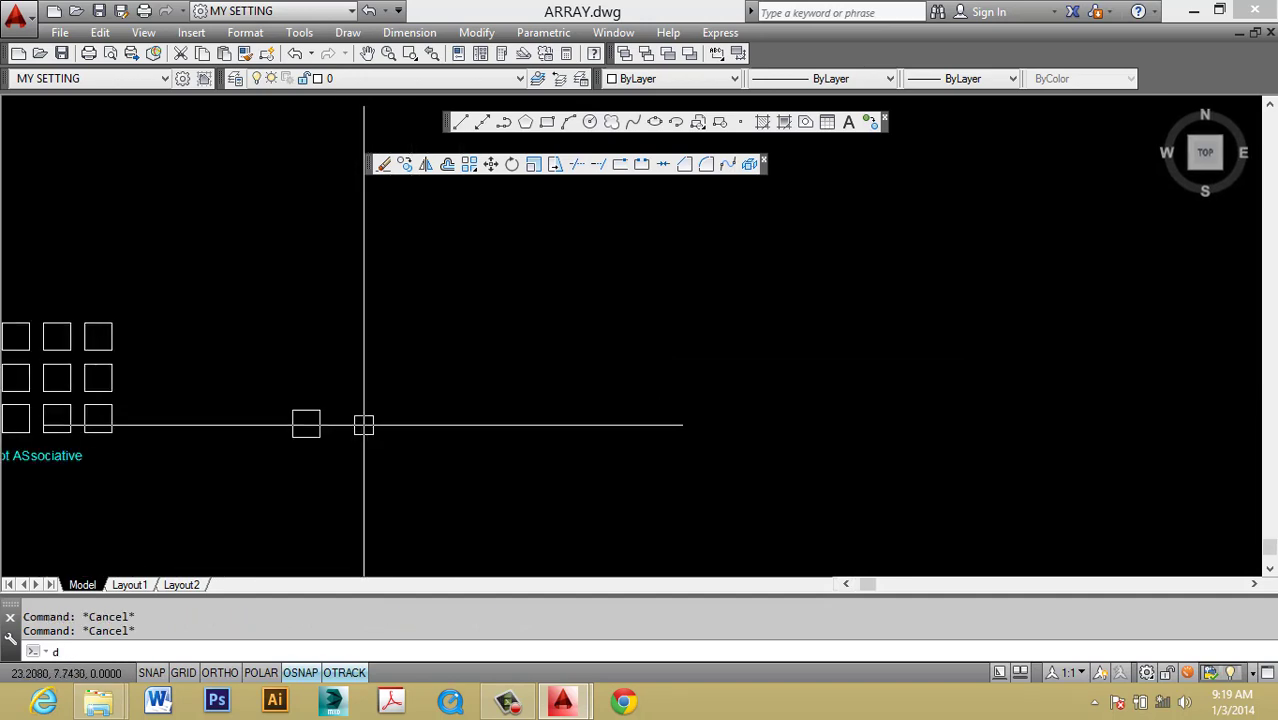
type("li")
key("Return")
scroll(352, 420, "up", 2)
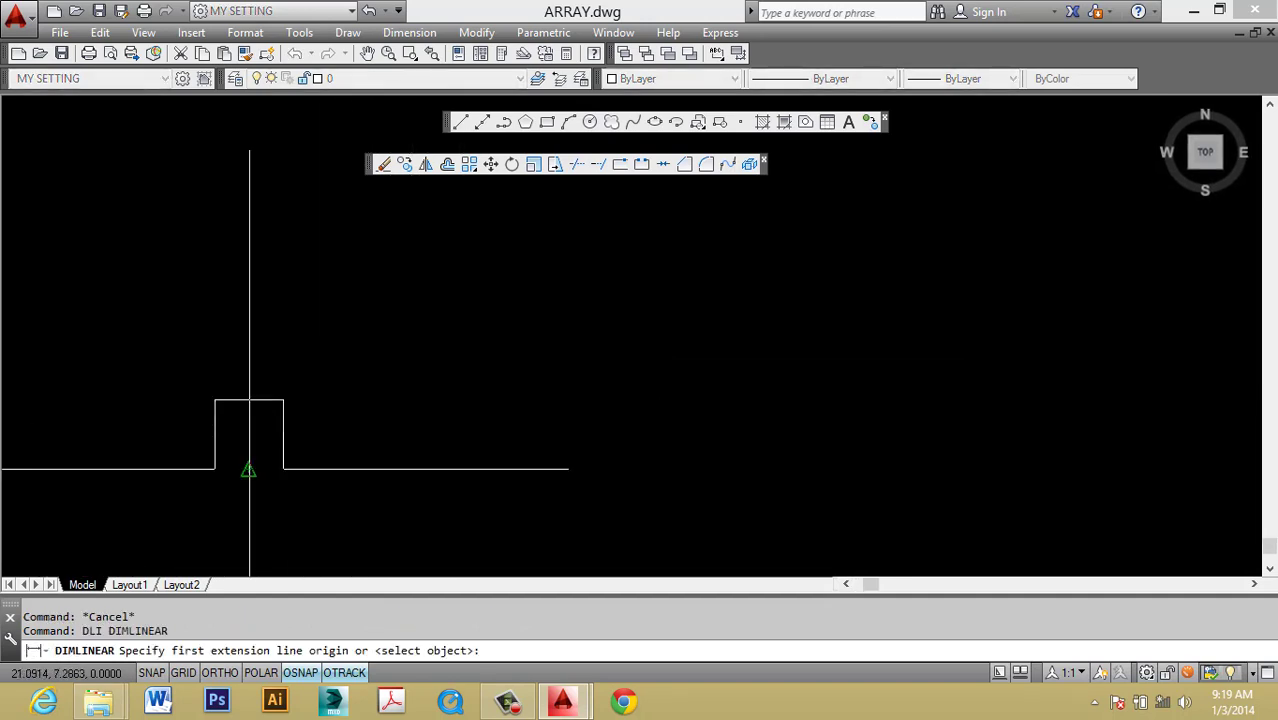
left_click(249, 469)
key("Escape")
scroll(240, 471, "up", 2)
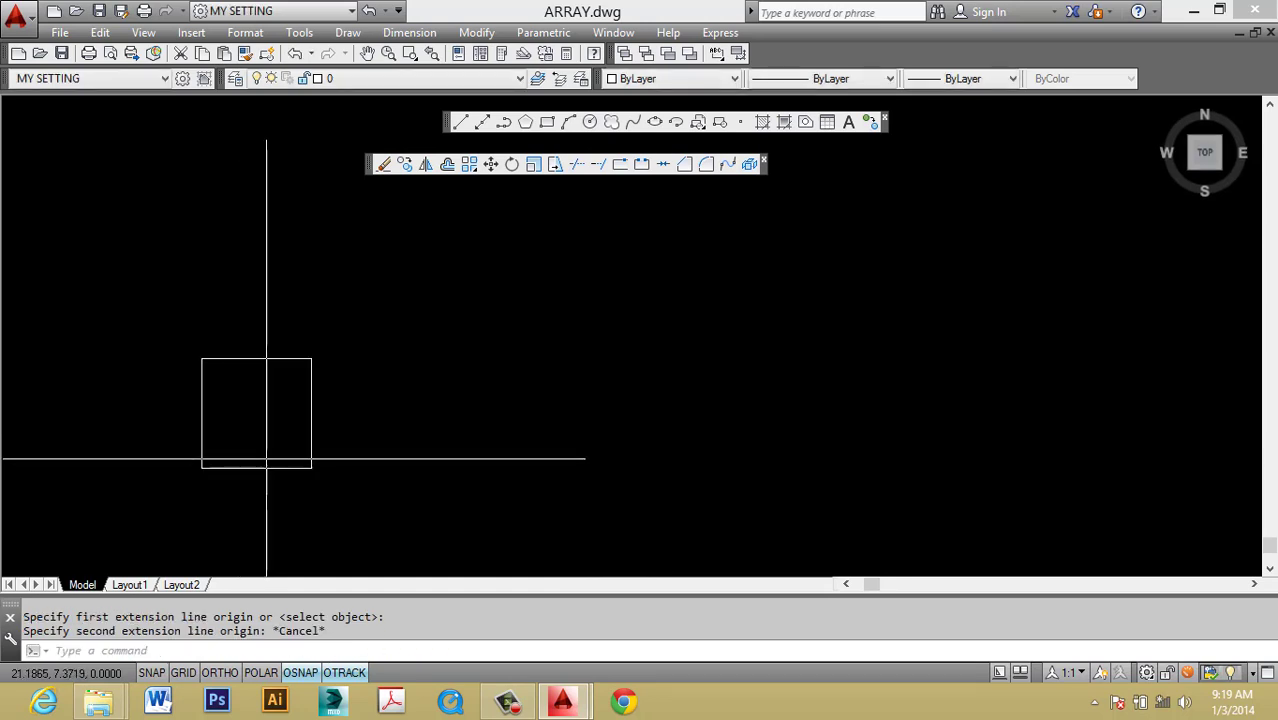
key("Escape")
Dimension the square with DLI, placing a linear dimension reading 20000 below it.
type("dli")
key("Return")
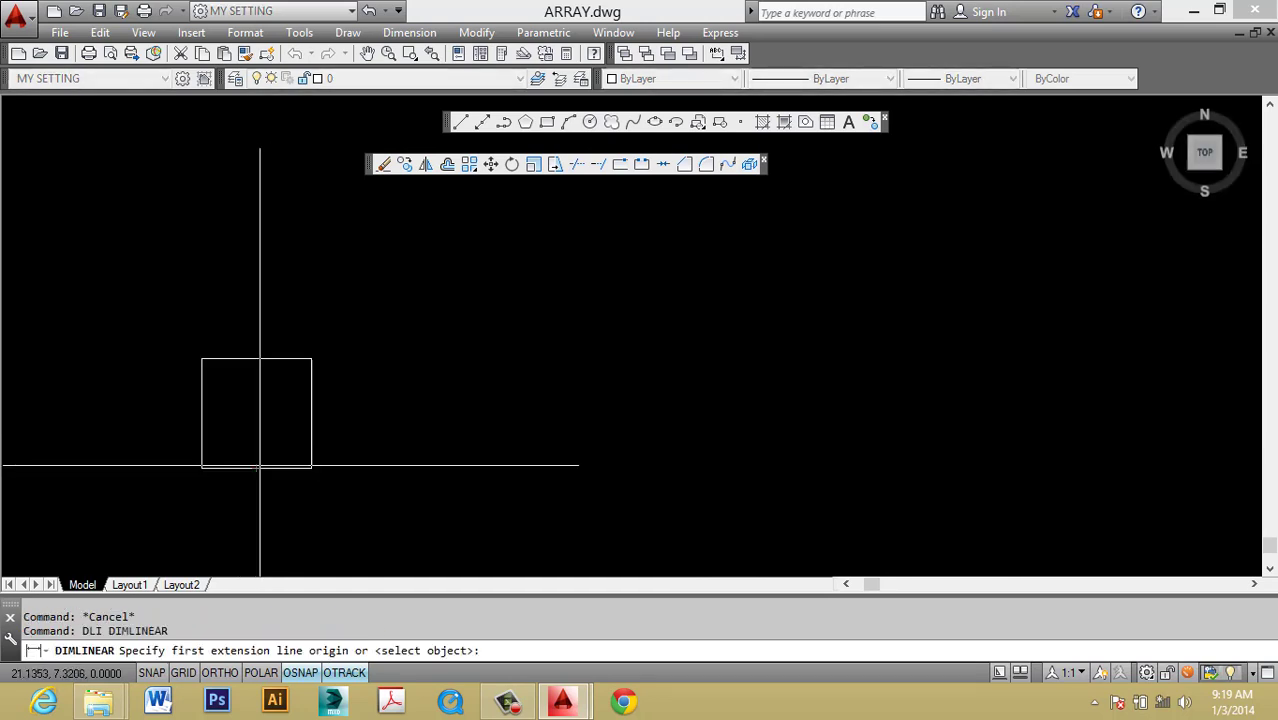
left_click(256, 467)
scroll(257, 437, "down", 3)
scroll(485, 437, "down", 3)
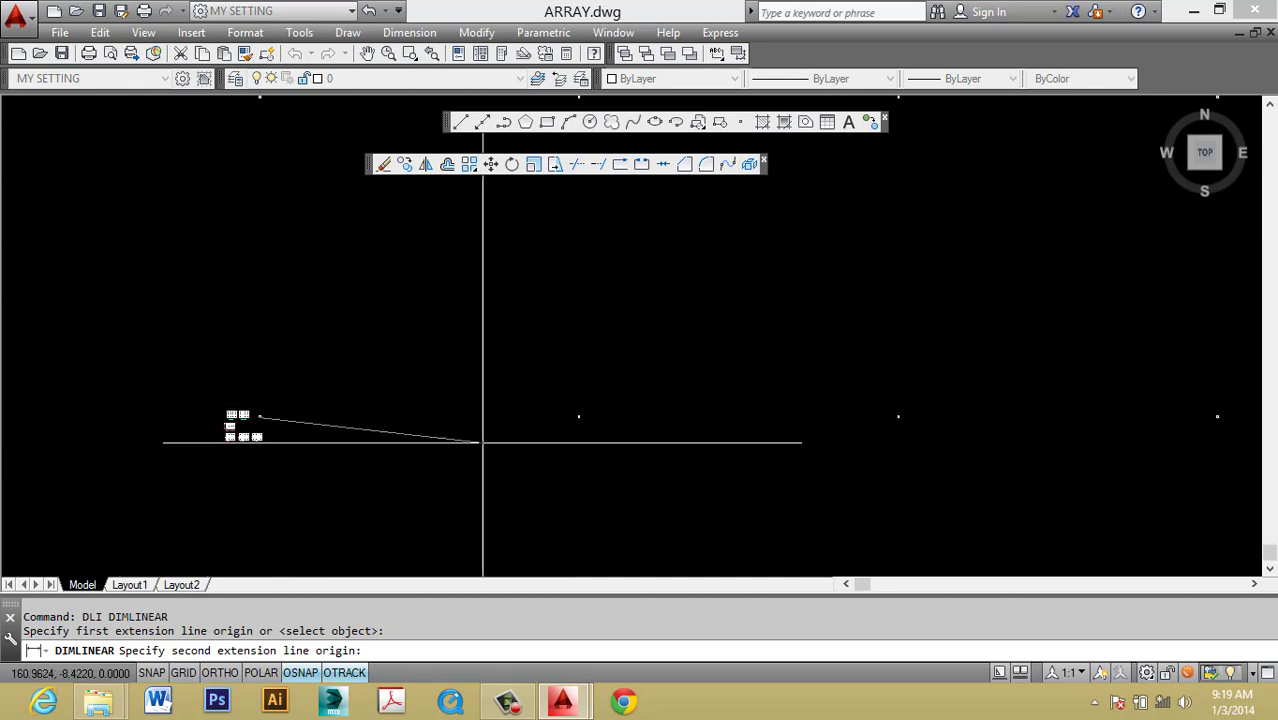
scroll(605, 437, "down", 2)
scroll(500, 295, "up", 4)
scroll(530, 340, "up", 2)
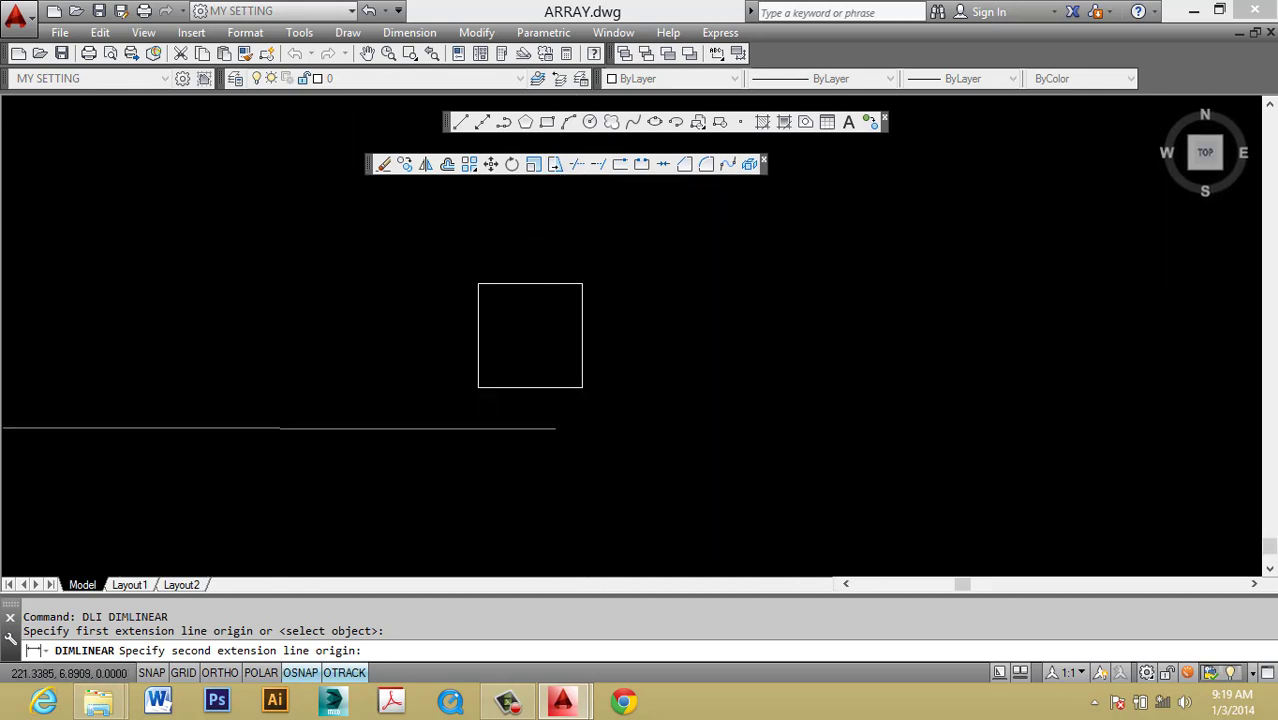
left_click(530, 387)
scroll(649, 357, "down", 3)
left_click(553, 408)
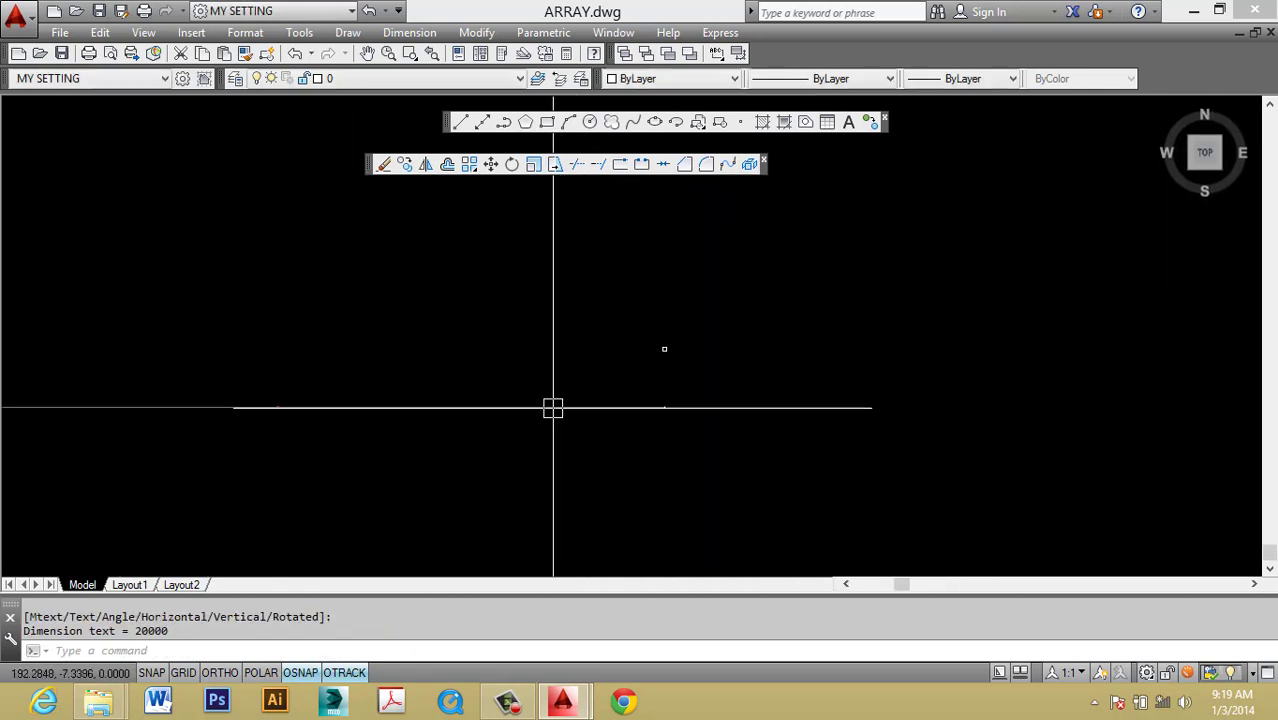
scroll(533, 414, "up", 2)
scroll(420, 480, "up", 3)
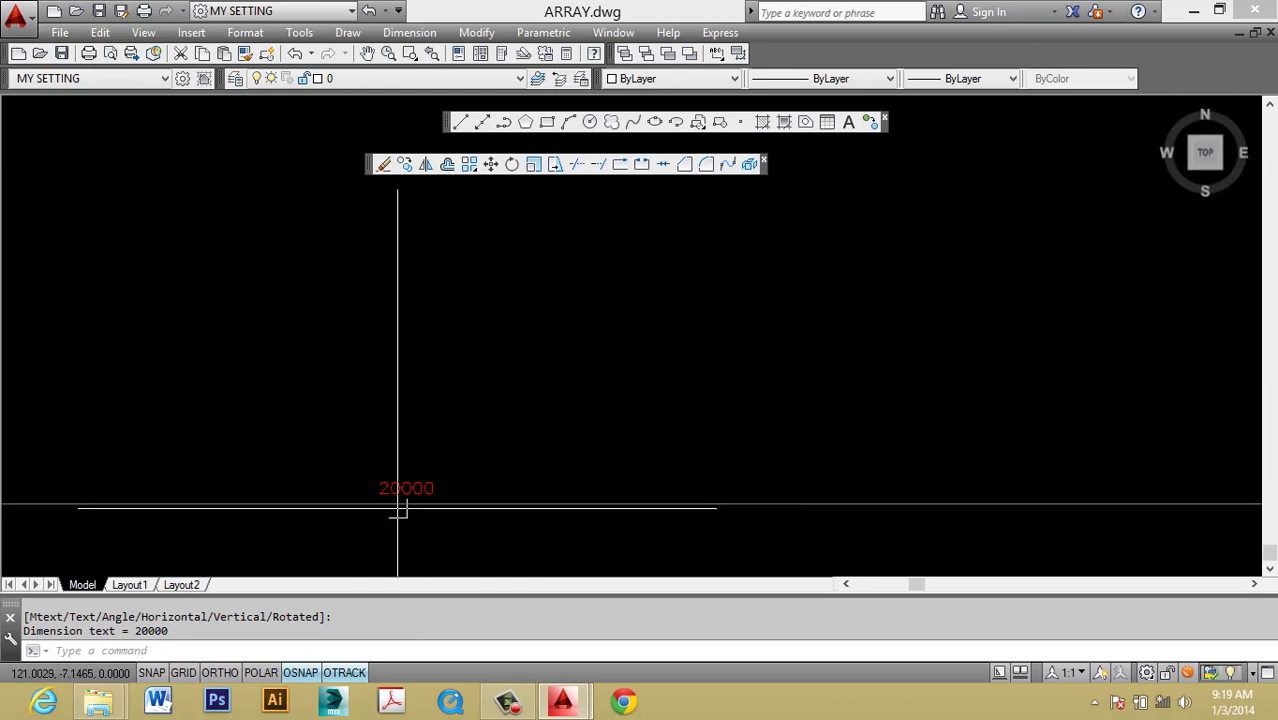
scroll(397, 500, "up", 5)
Window-select the 20000 dimension and erase it with E.
left_click(438, 440)
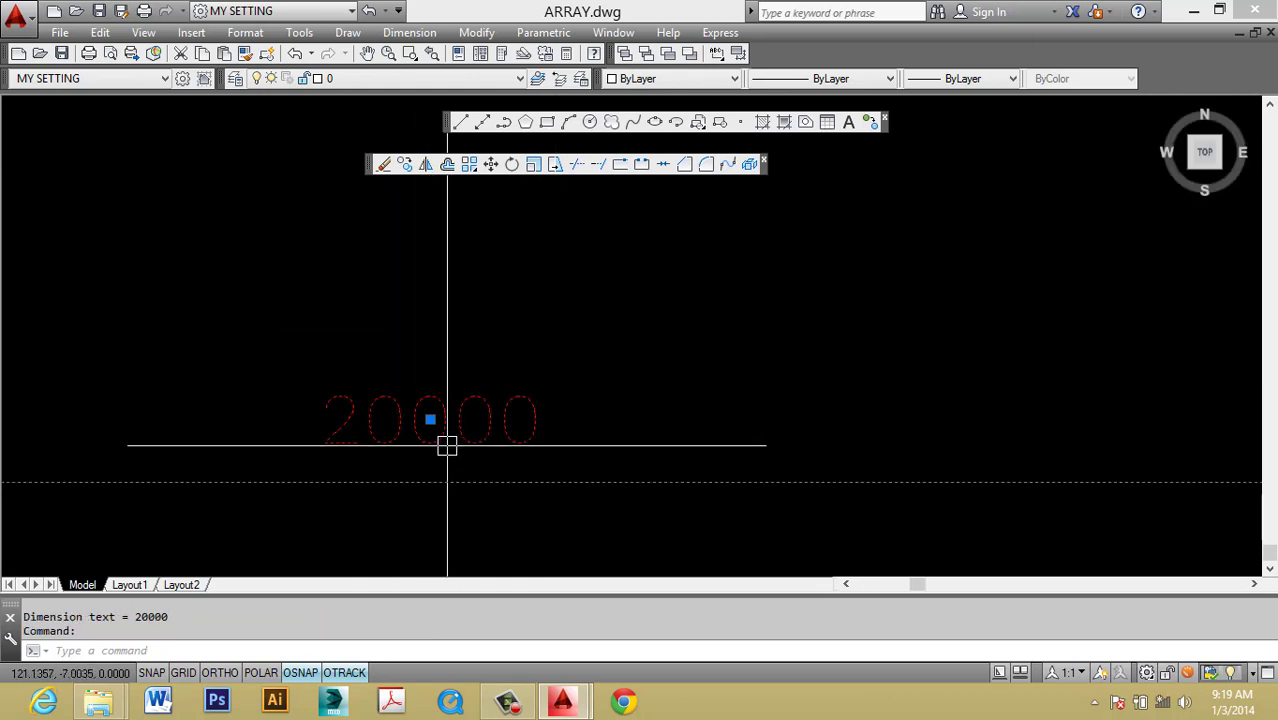
scroll(460, 440, "down", 2)
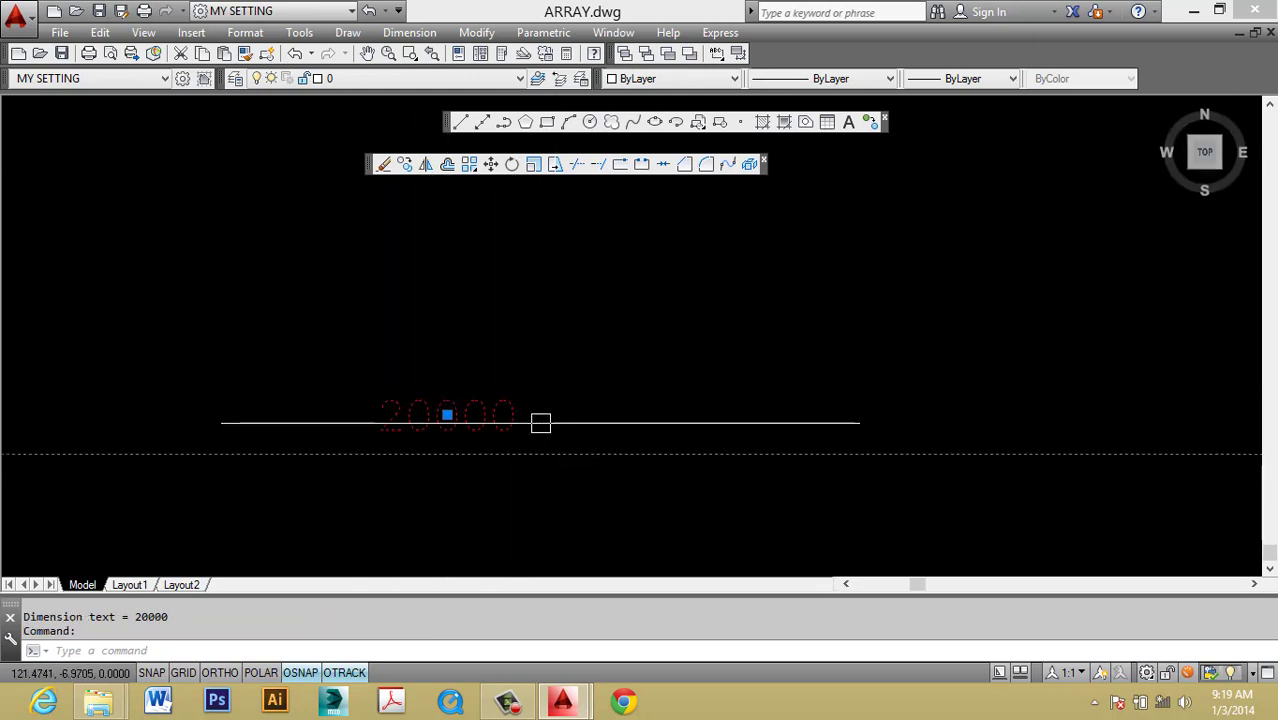
scroll(556, 413, "down", 3)
left_click(649, 375)
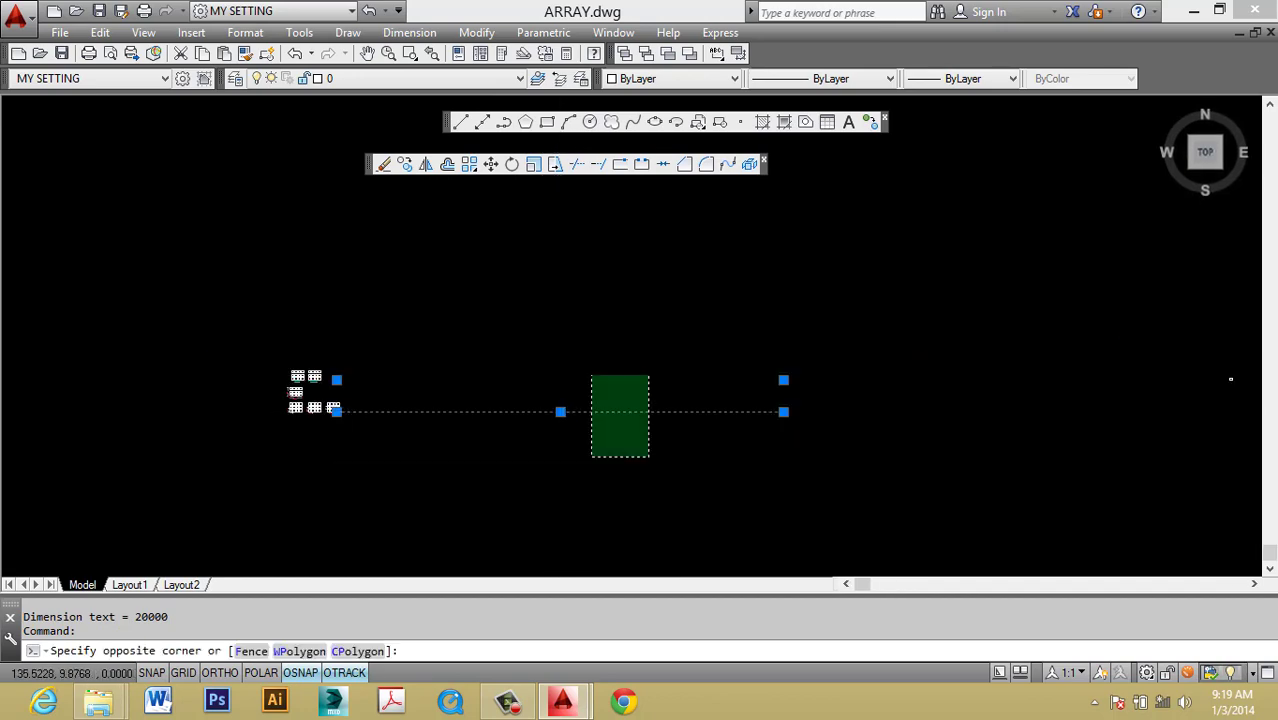
left_click(591, 457)
type("e")
key("Return")
key("Escape")
scroll(328, 376, "down", 3)
key("Escape")
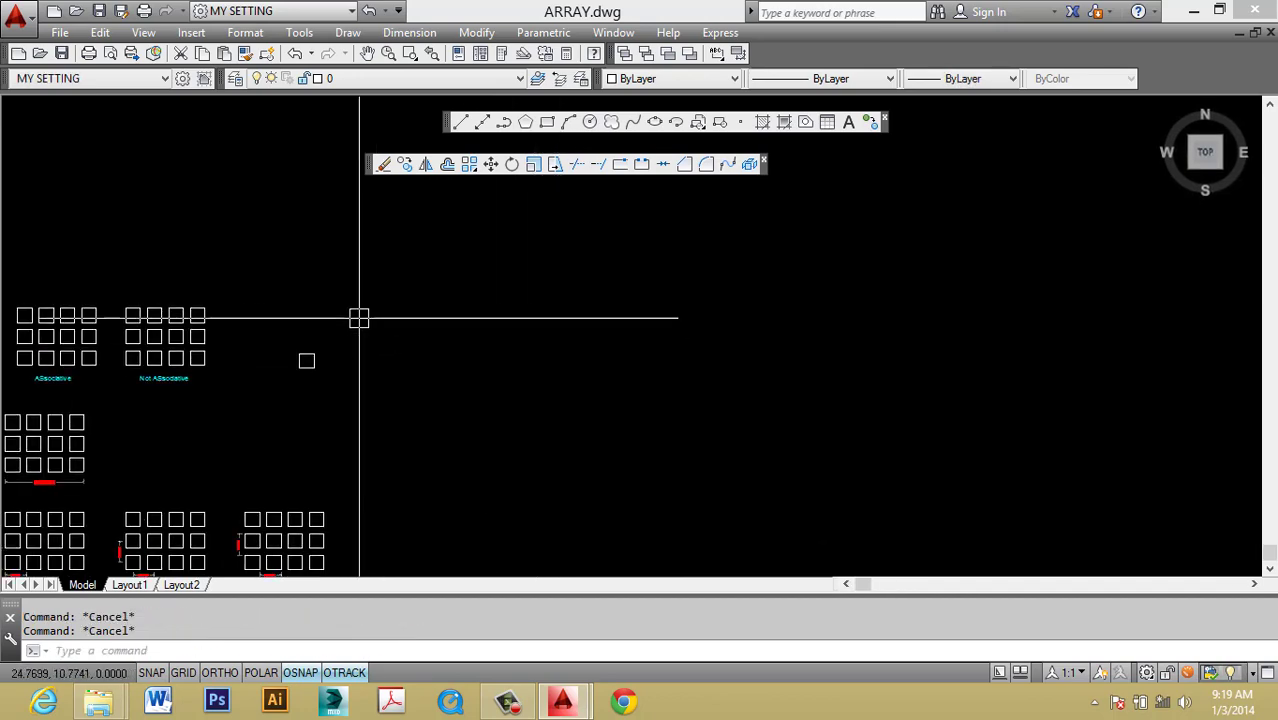
type("un")
key("Return")
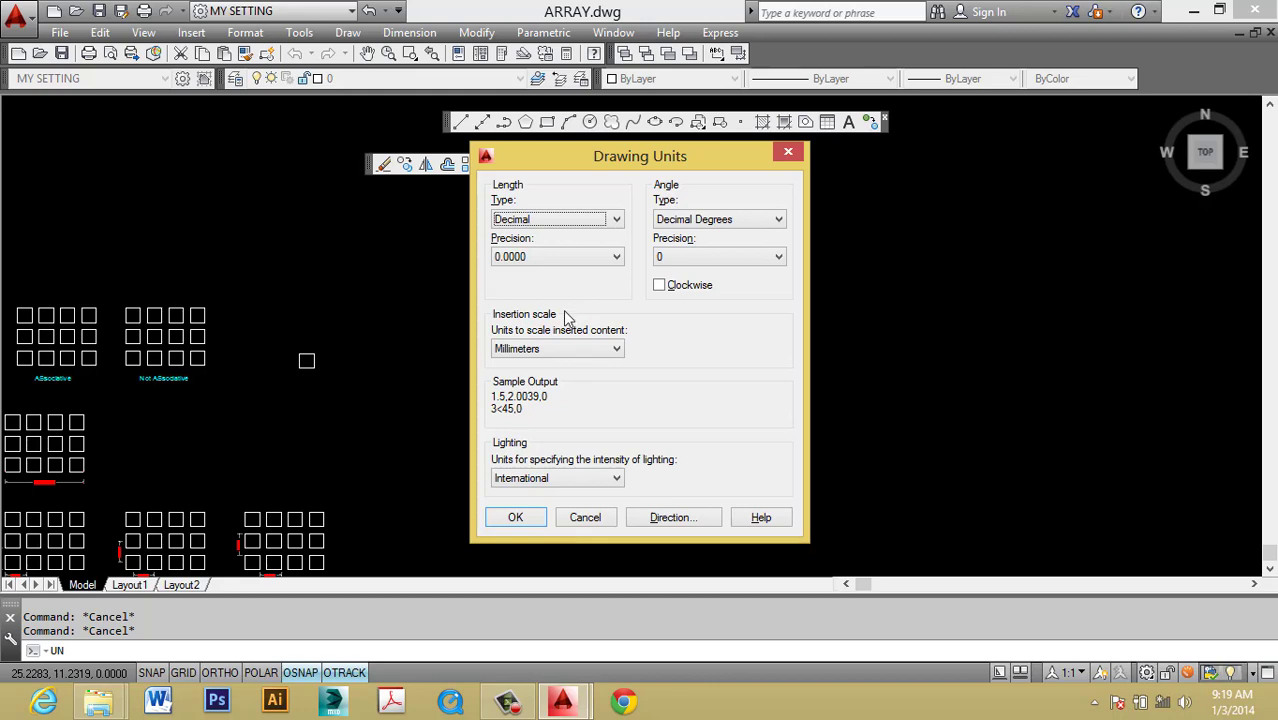
key("Escape")
scroll(385, 395, "down", 5)
scroll(371, 386, "up", 3)
scroll(371, 386, "up", 3)
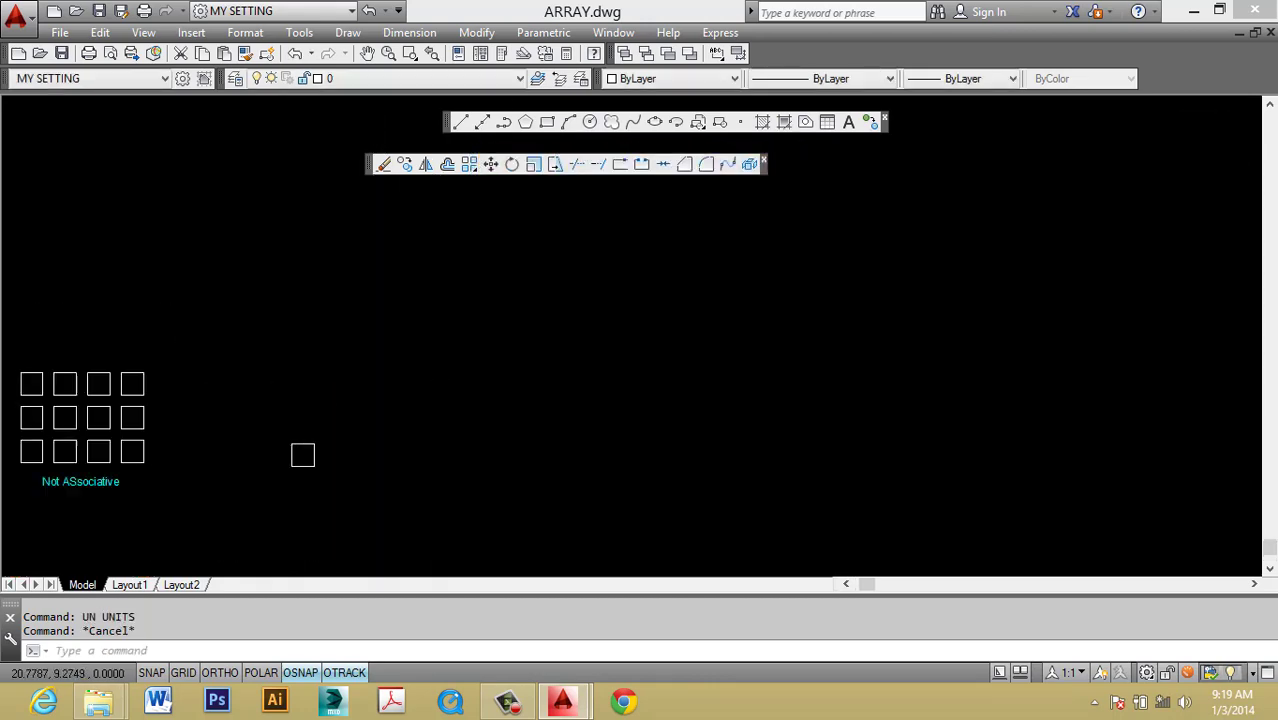
scroll(305, 462, "up", 2)
scroll(313, 413, "down", 3)
scroll(322, 422, "up", 1)
scroll(467, 392, "up", 2)
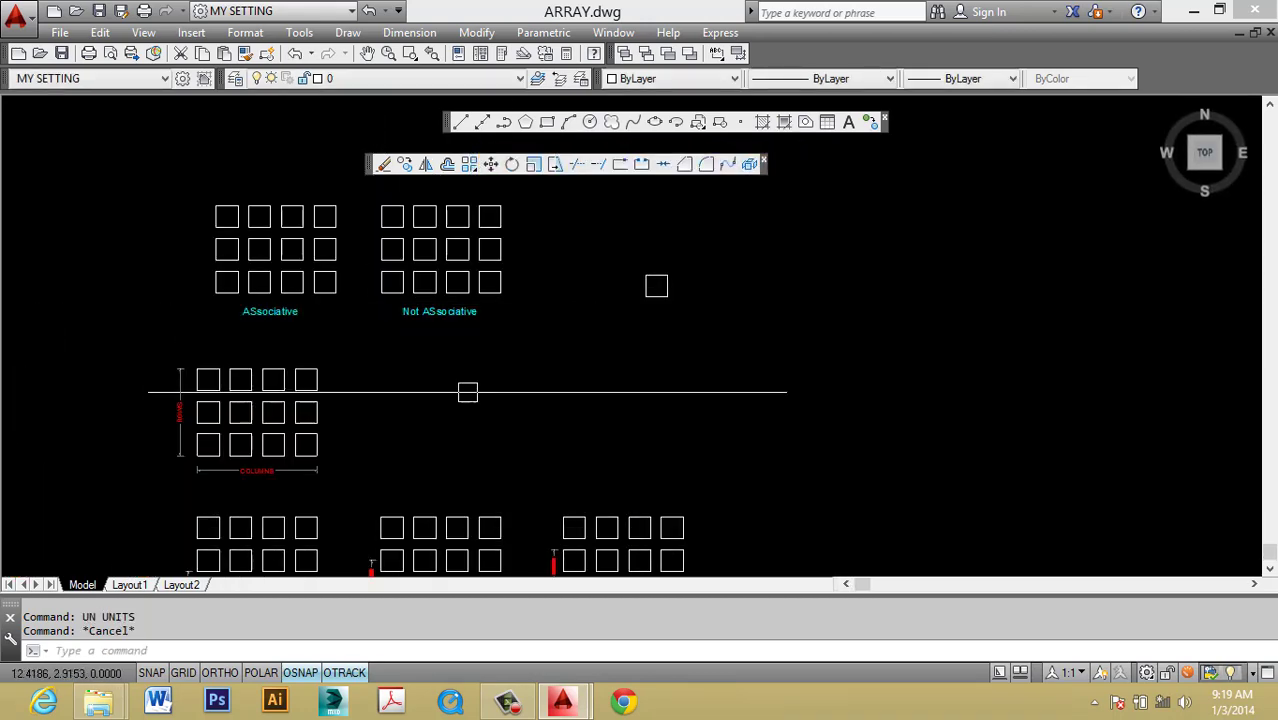
scroll(357, 257, "up", 3)
scroll(308, 414, "up", 1)
scroll(282, 397, "up", 1)
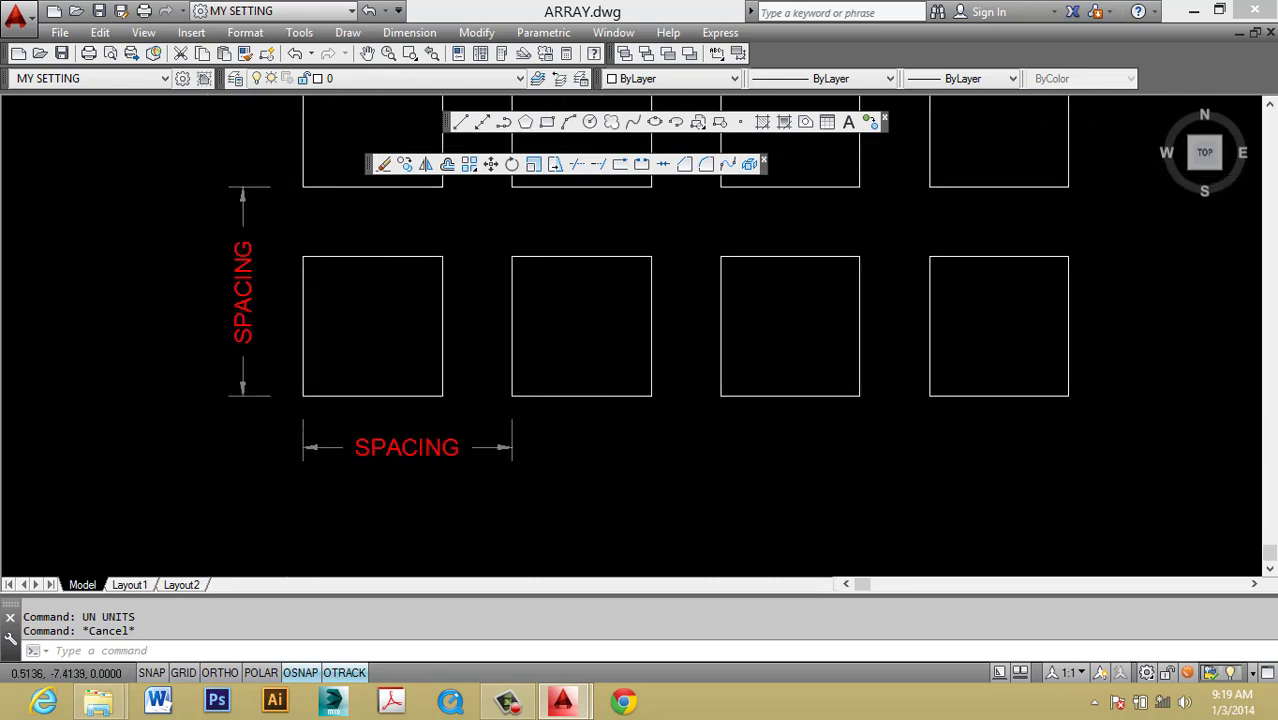
scroll(392, 428, "up", 2)
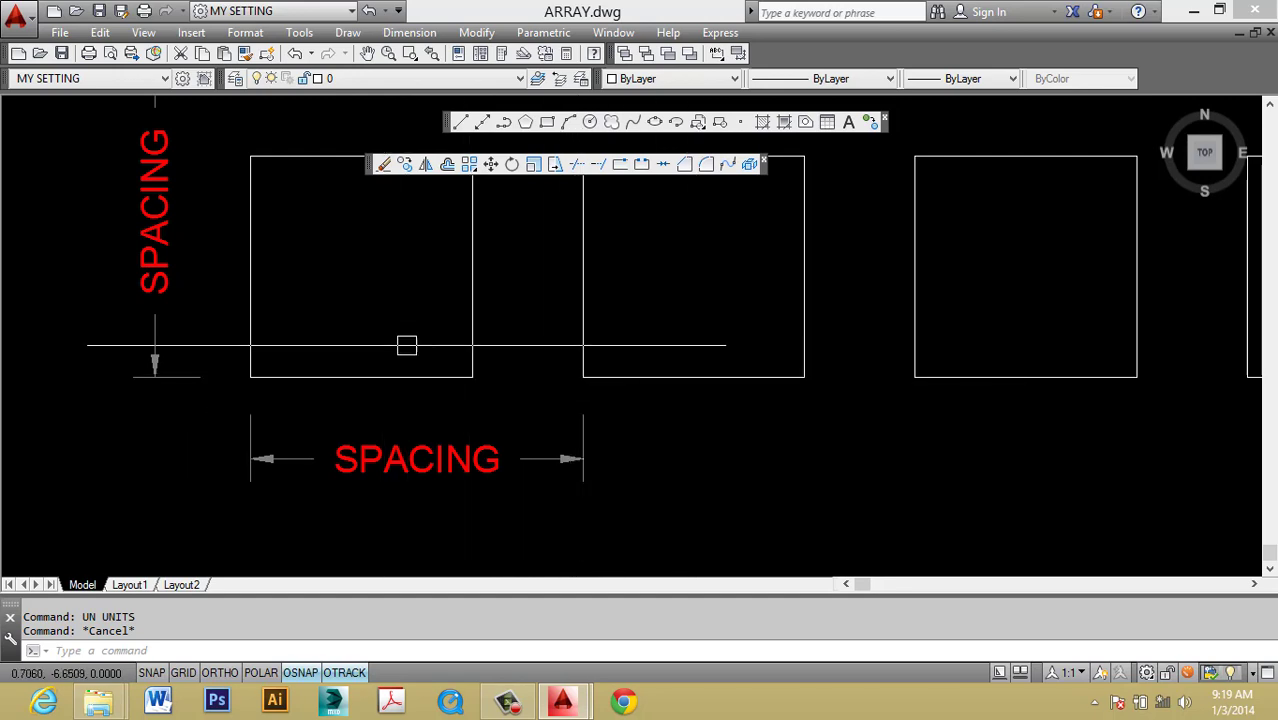
scroll(406, 345, "down", 1)
scroll(491, 442, "down", 2)
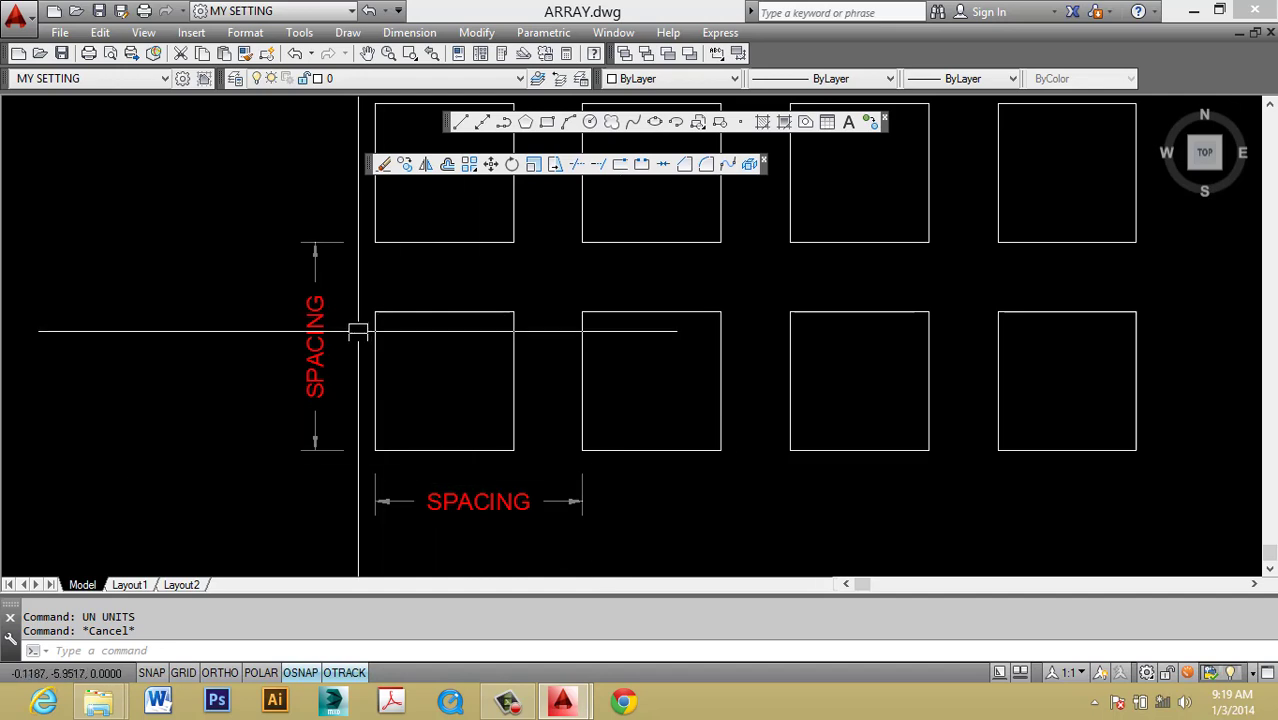
middle_click_drag(356, 333, 407, 514)
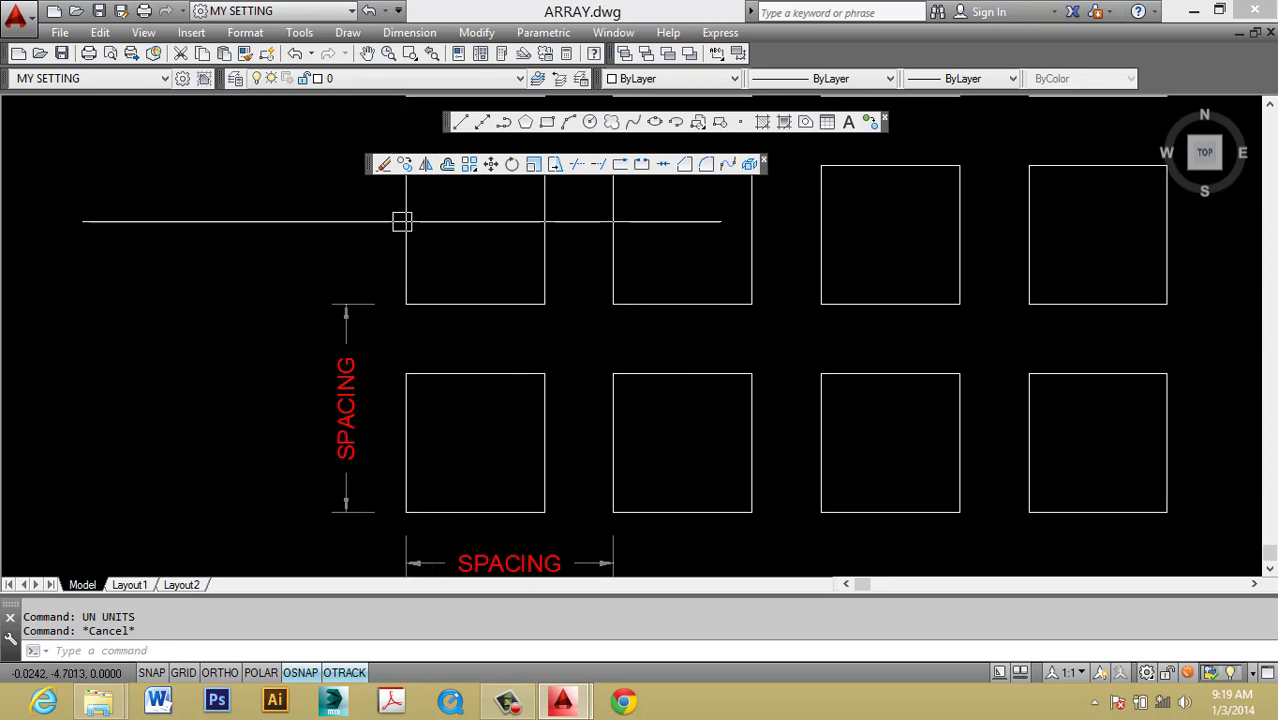
scroll(395, 262, "down", 10)
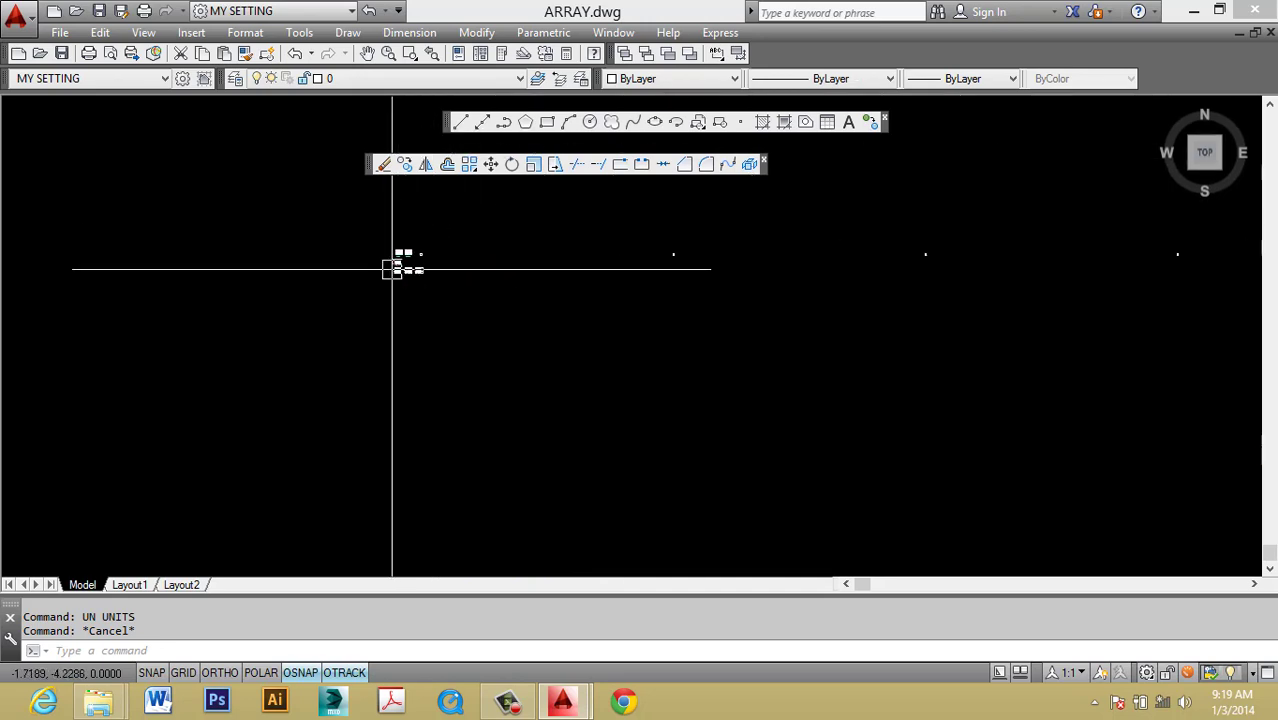
Window-select the stray object and erase it.
left_click(470, 242)
left_click(444, 312)
key("Return")
key("Escape")
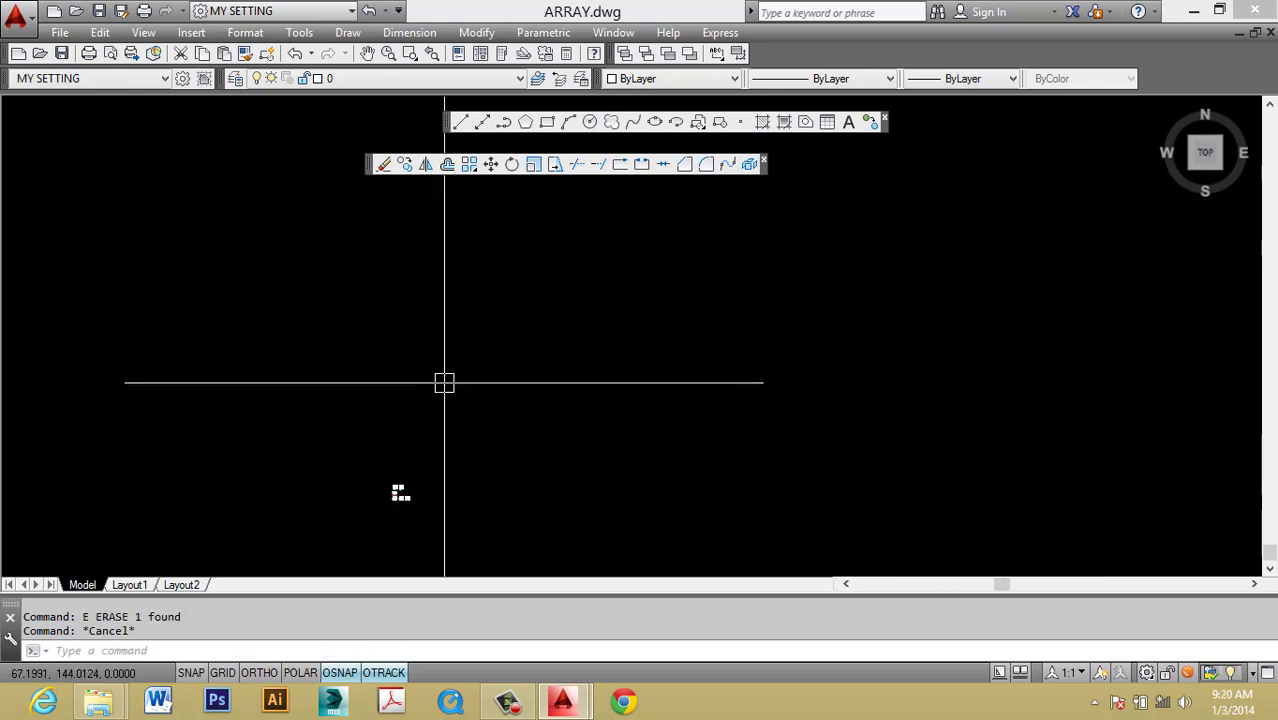
Start a linear dimension picking points on the first two rows of the ROWS array.
scroll(428, 316, "up", 5)
scroll(572, 298, "up", 3)
middle_click_drag(570, 299, 563, 429)
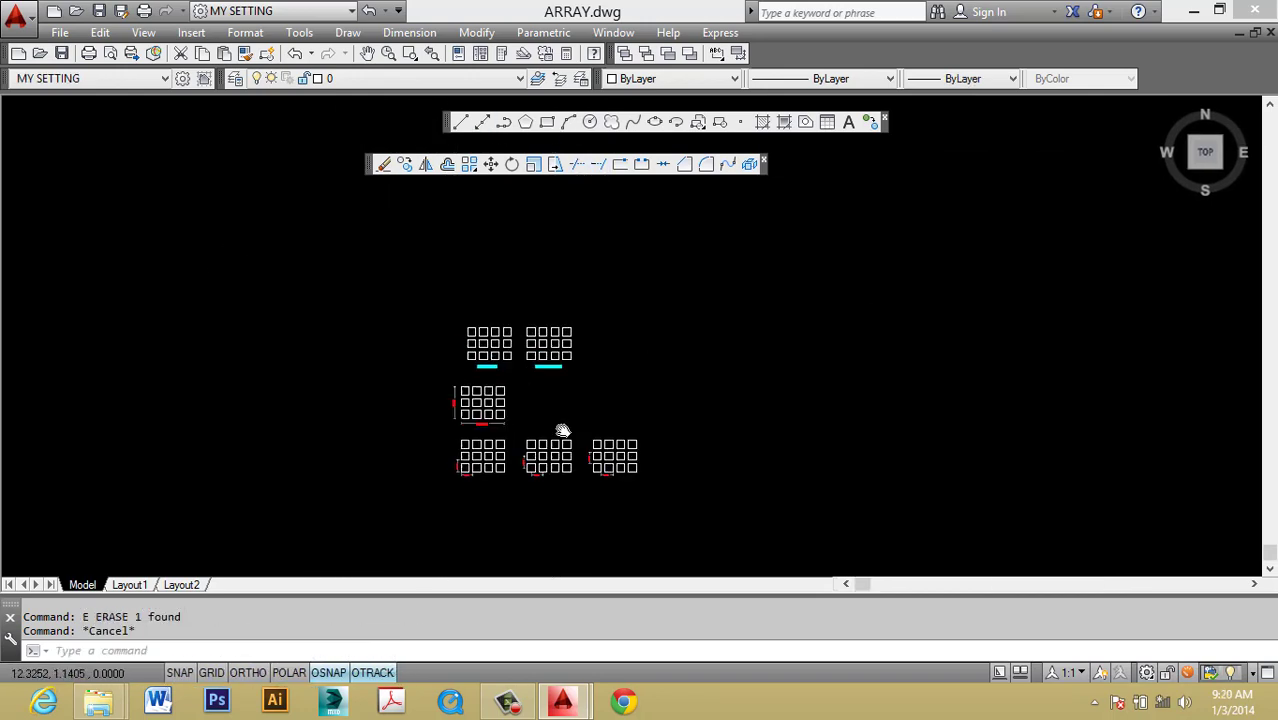
scroll(571, 374, "up", 5)
key("Escape")
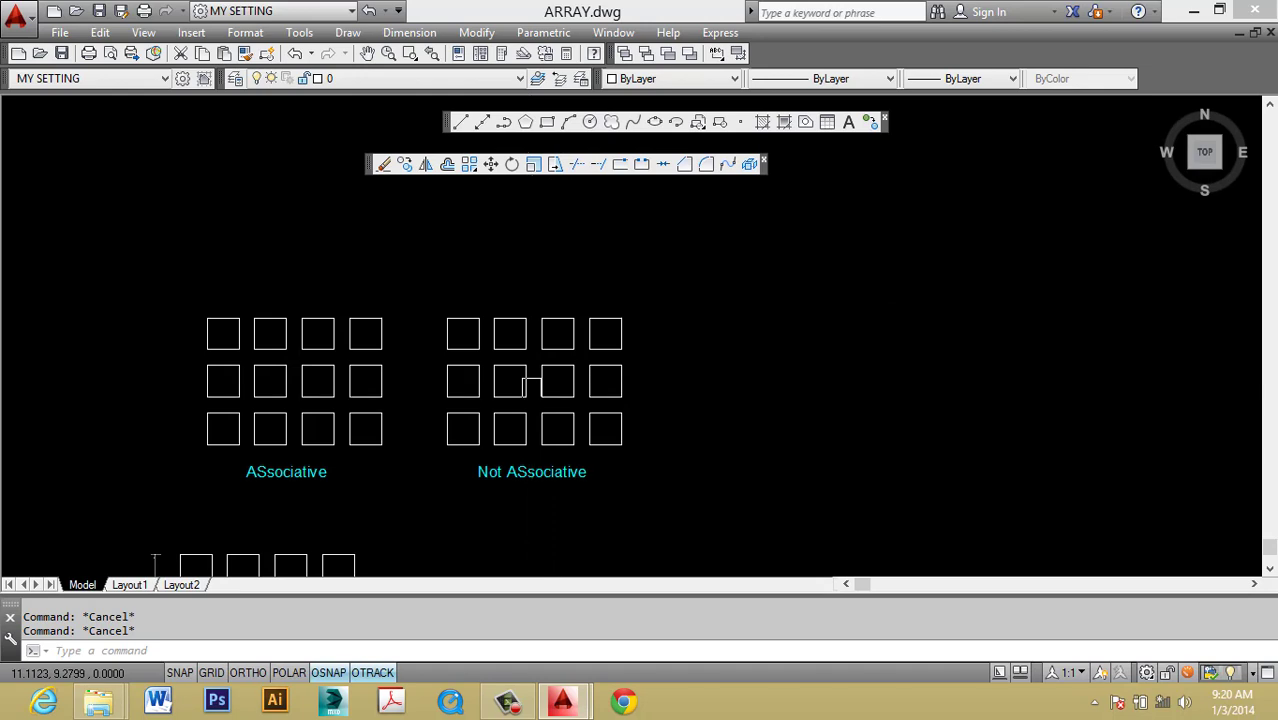
type("dl")
key("Return")
scroll(442, 408, "up", 3)
scroll(442, 420, "down", 5)
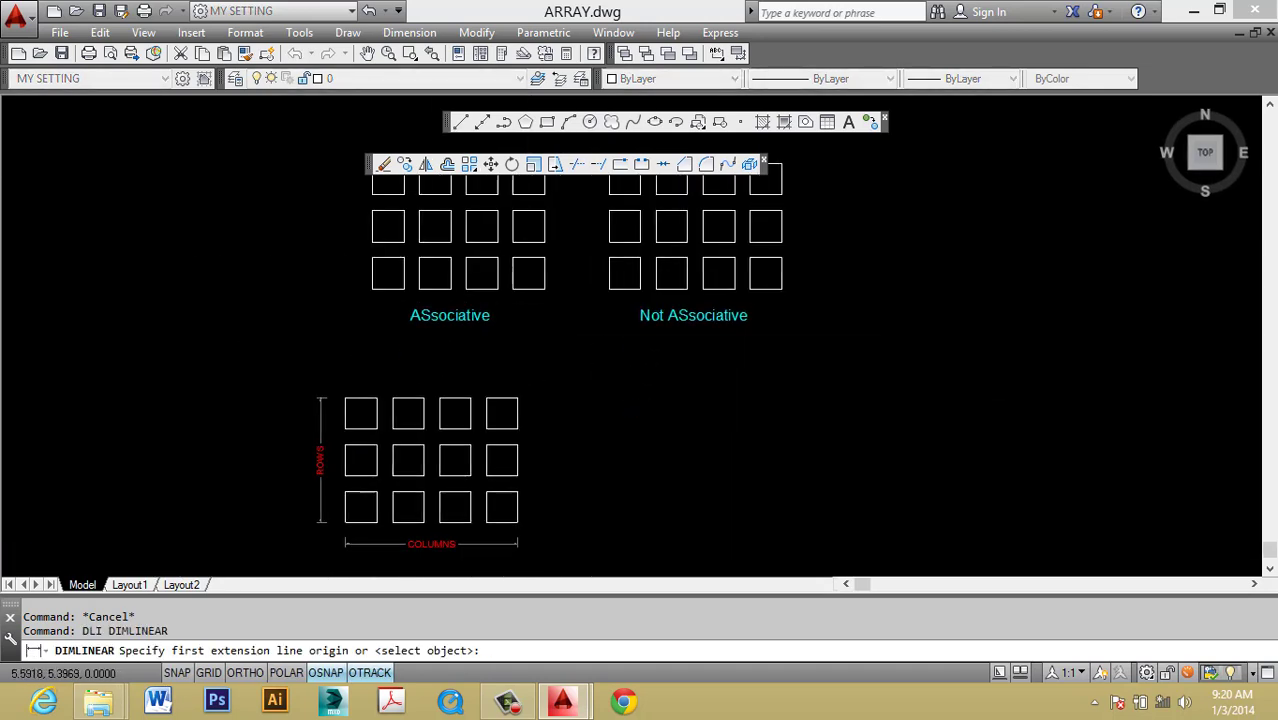
scroll(265, 453, "up", 3)
scroll(300, 458, "up", 2)
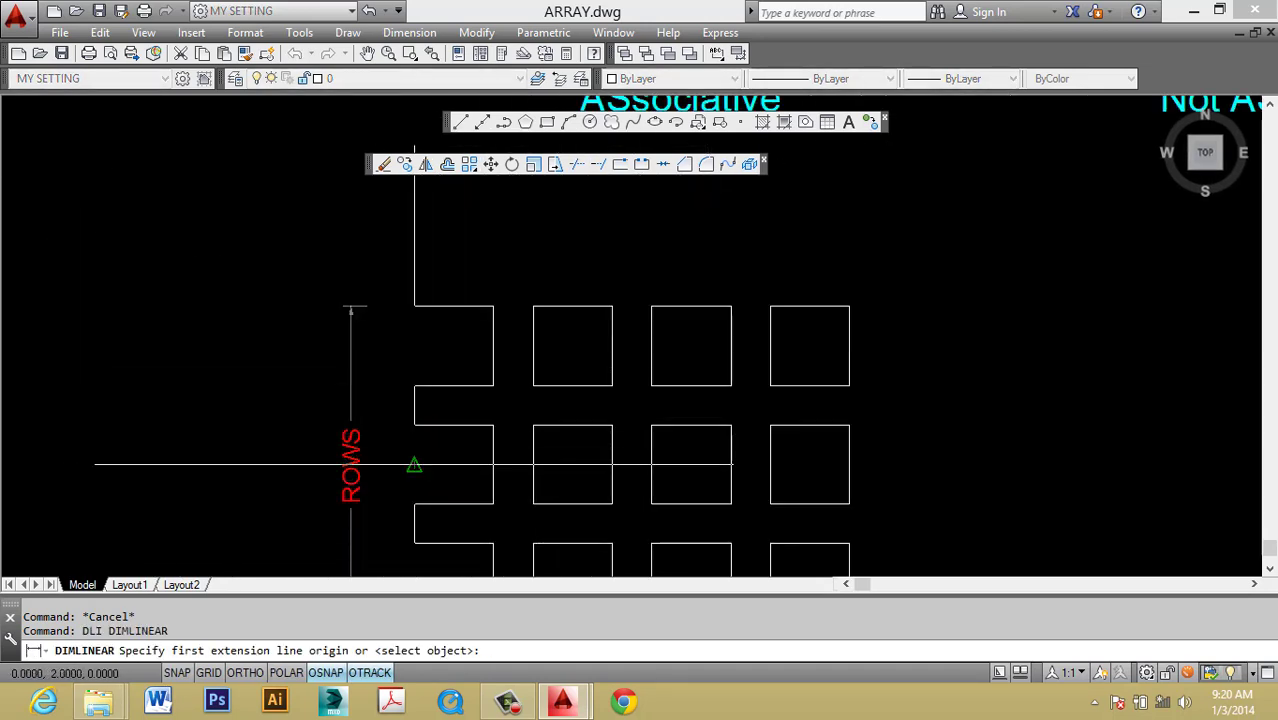
left_click(413, 462)
scroll(410, 278, "up", 1)
left_click(414, 346)
Place the 150 row-gap dimension, then erase it with E.
left_click(393, 342)
key("Escape")
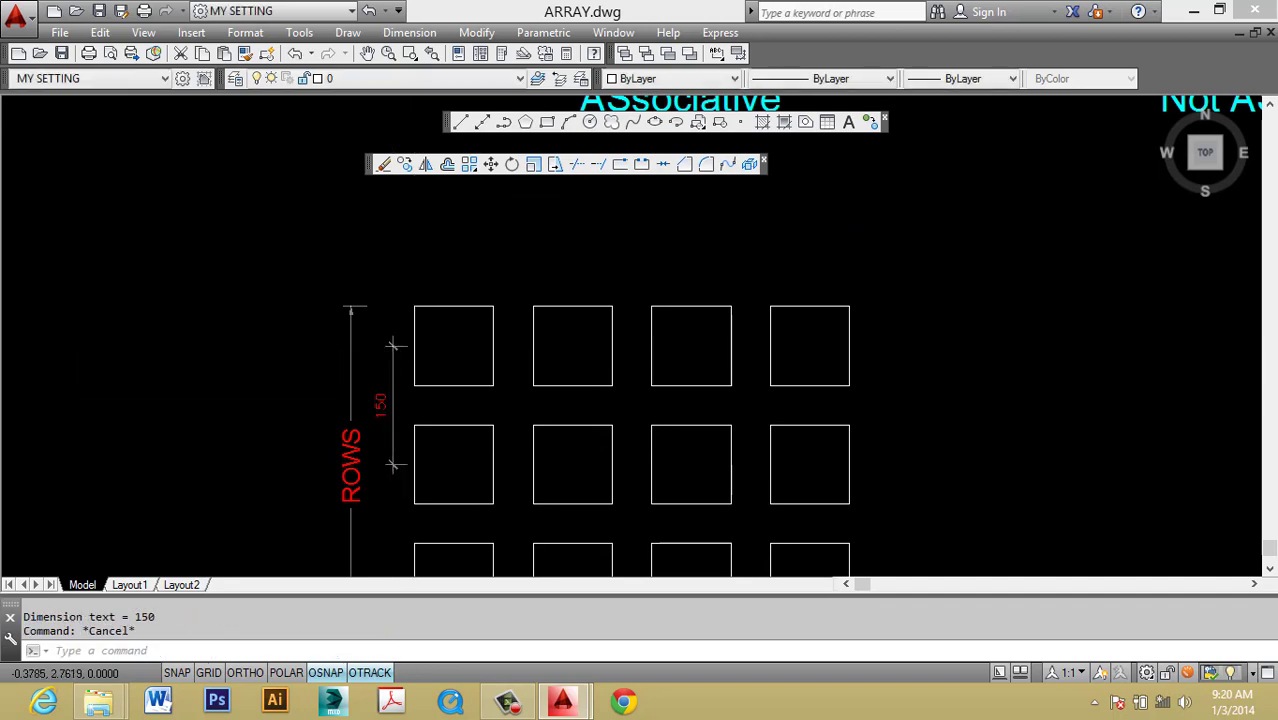
left_click(393, 405)
type("e")
key("Escape")
Set the drawing's length precision to 0 in Drawing Units.
type("un")
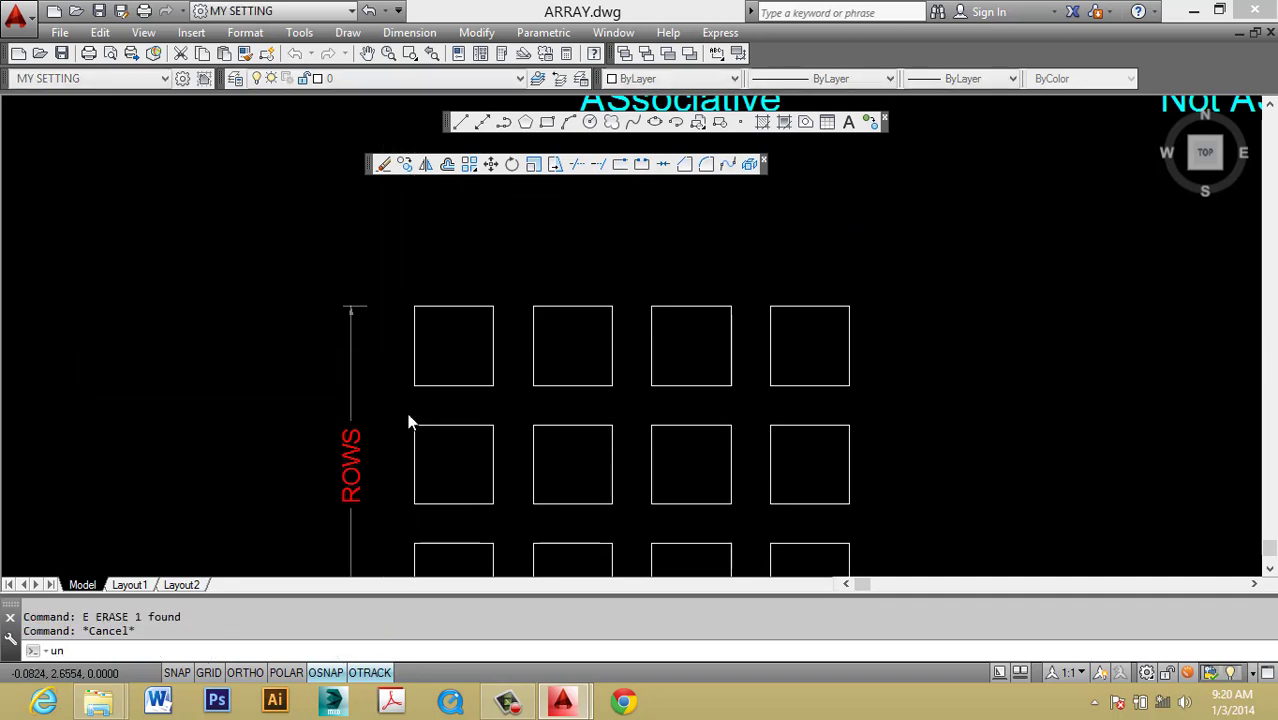
key("Return")
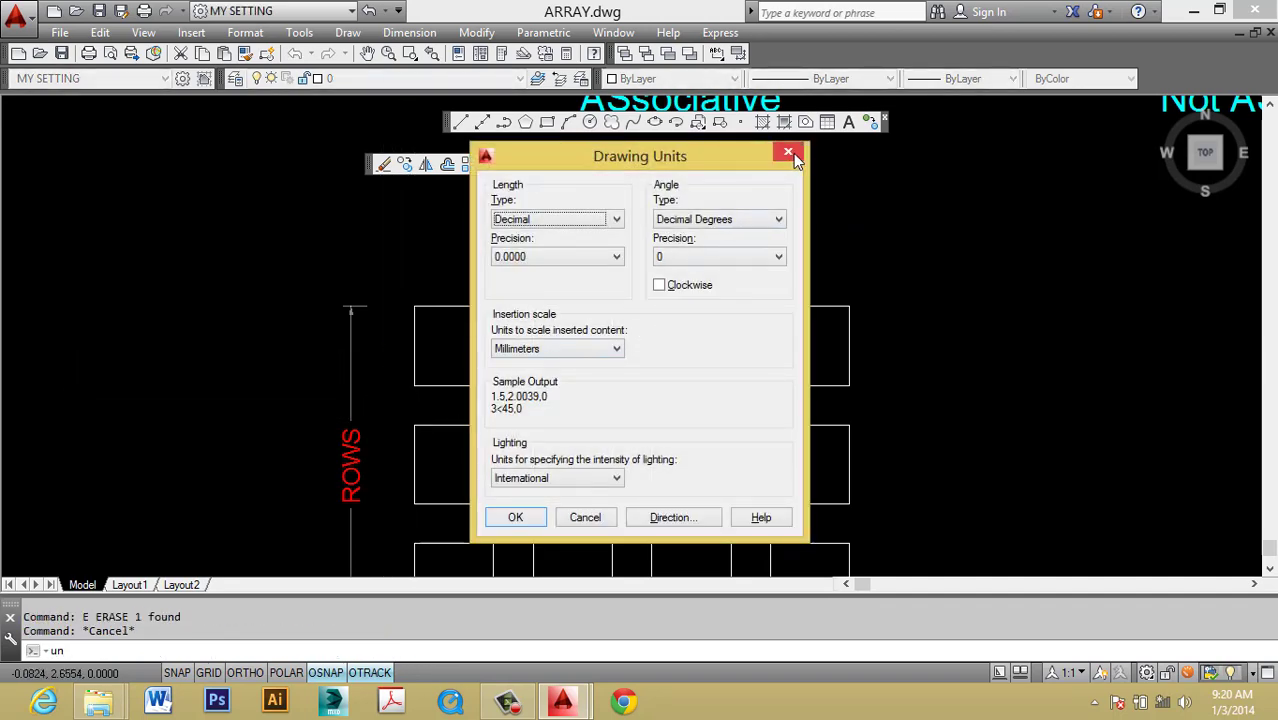
left_click(600, 258)
left_click(522, 273)
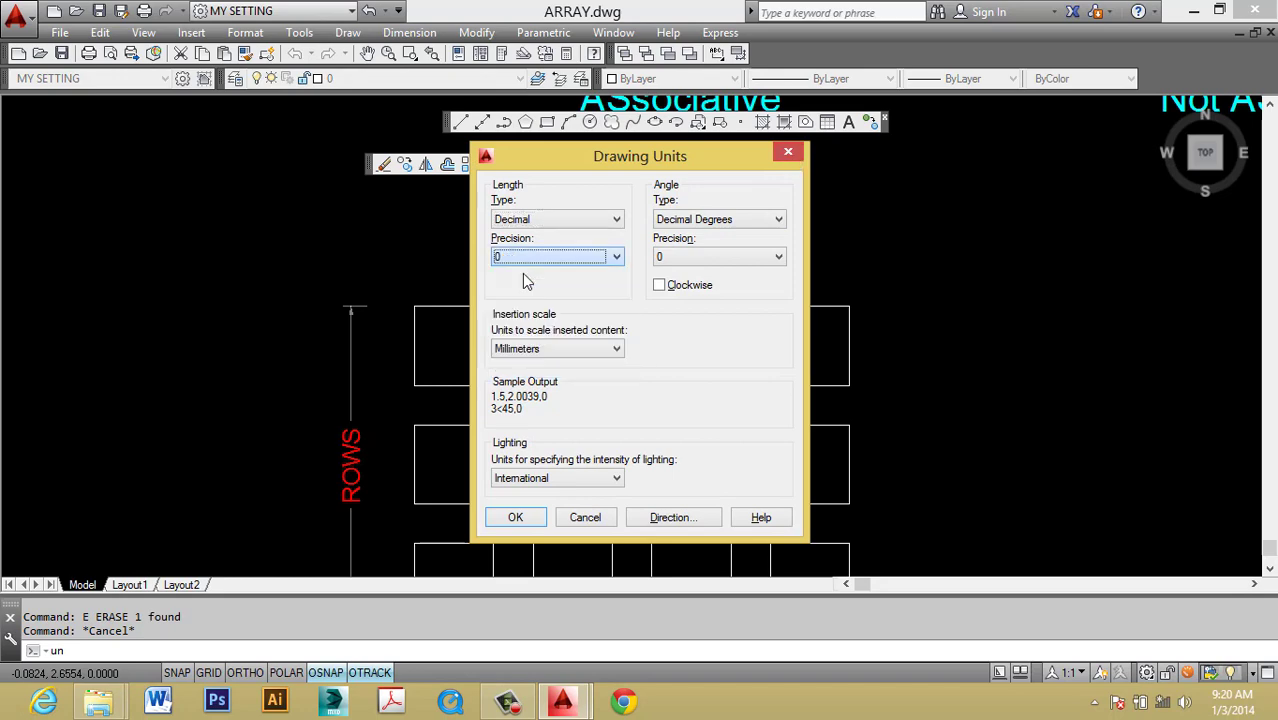
left_click(515, 517)
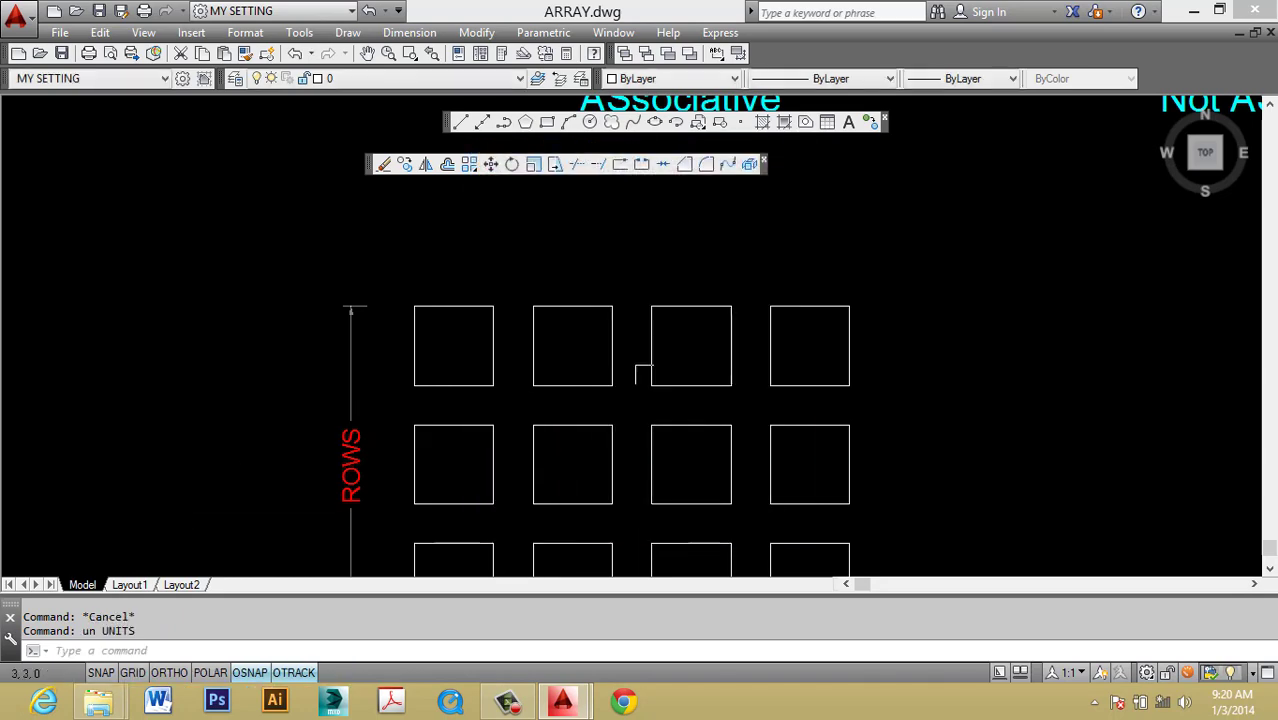
scroll(643, 371, "down", 3)
scroll(420, 362, "down", 3)
scroll(506, 405, "up", 3)
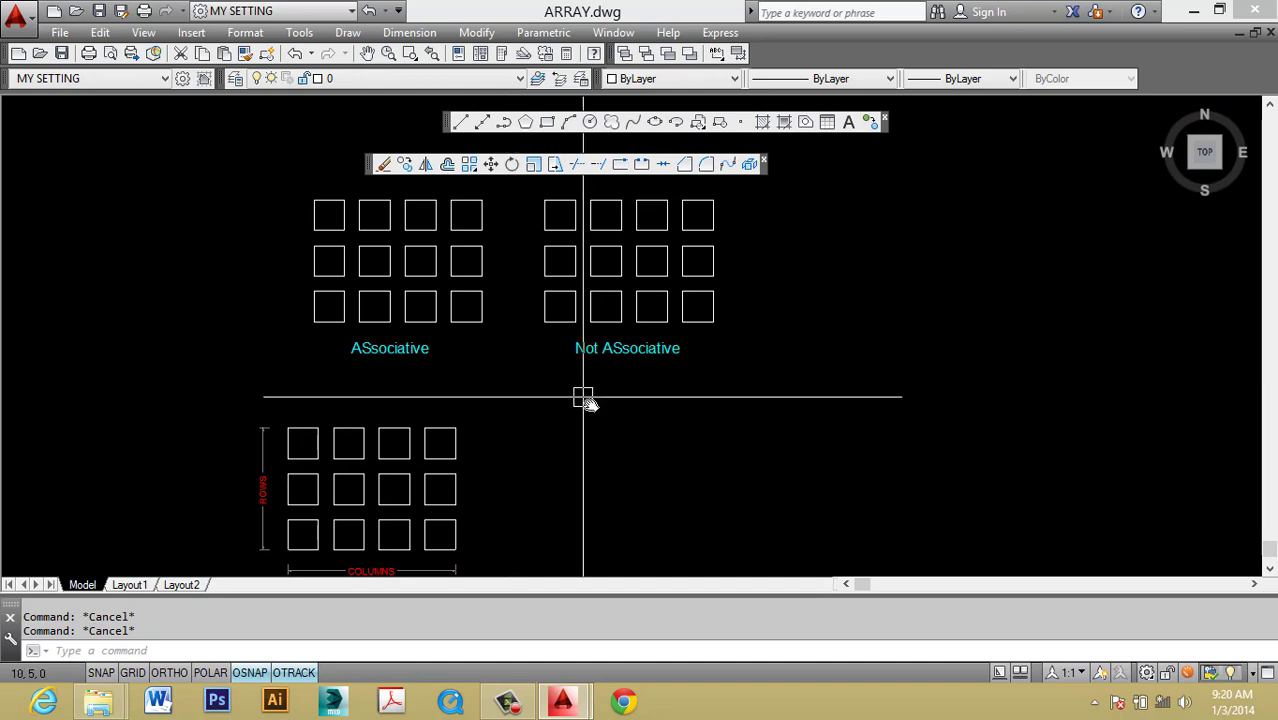
Copy the bottom-right square of the Not ASsociative array to the right of the group.
scroll(582, 394, "down", 1)
scroll(628, 366, "up", 1)
left_click(689, 316)
type("c")
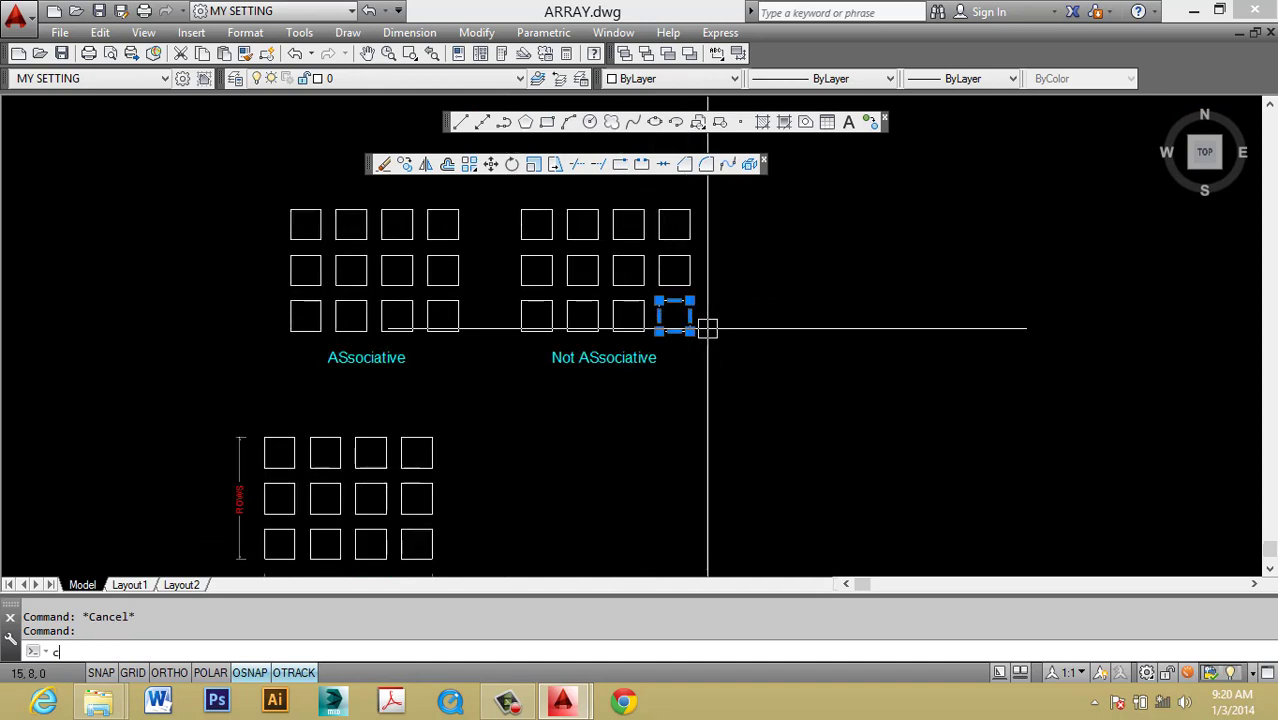
type("o")
key("Return")
left_click(697, 361)
left_click(850, 359)
key("Escape")
middle_click_drag(866, 355, 764, 390)
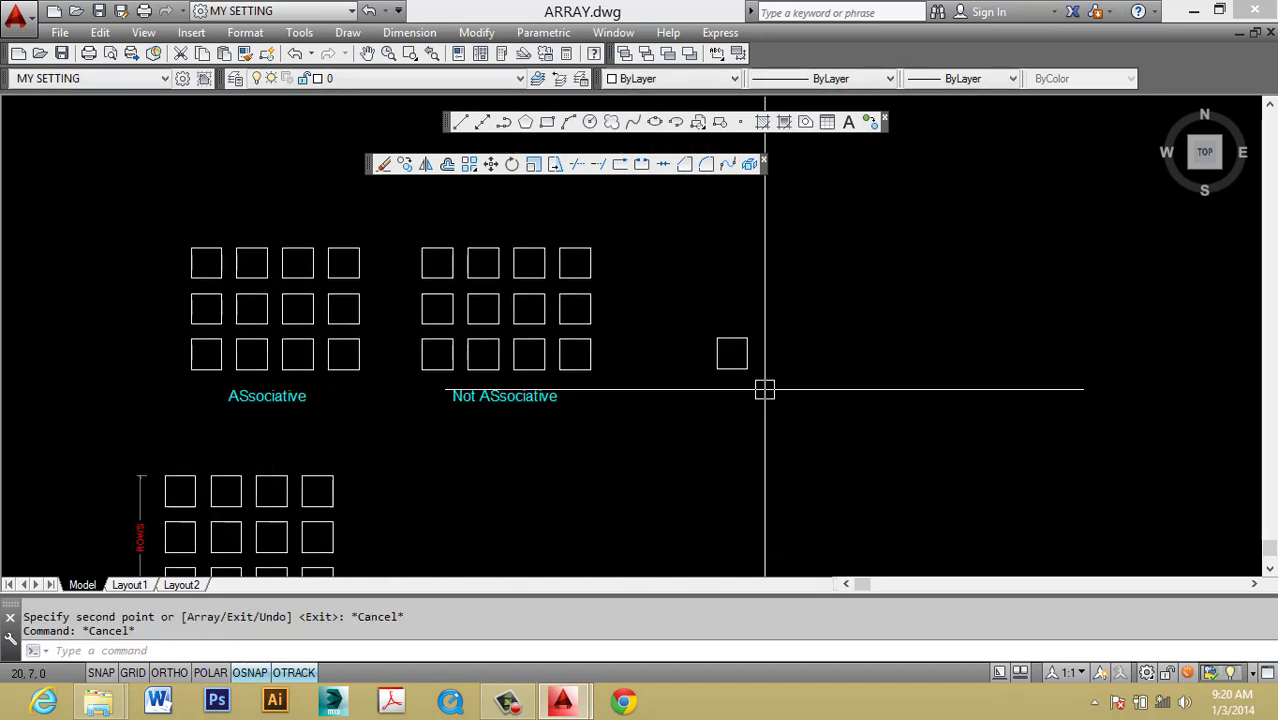
Make the copied square an associative rectangular array of 3 rows by 4 columns.
type("r")
key("Return")
left_click(731, 368)
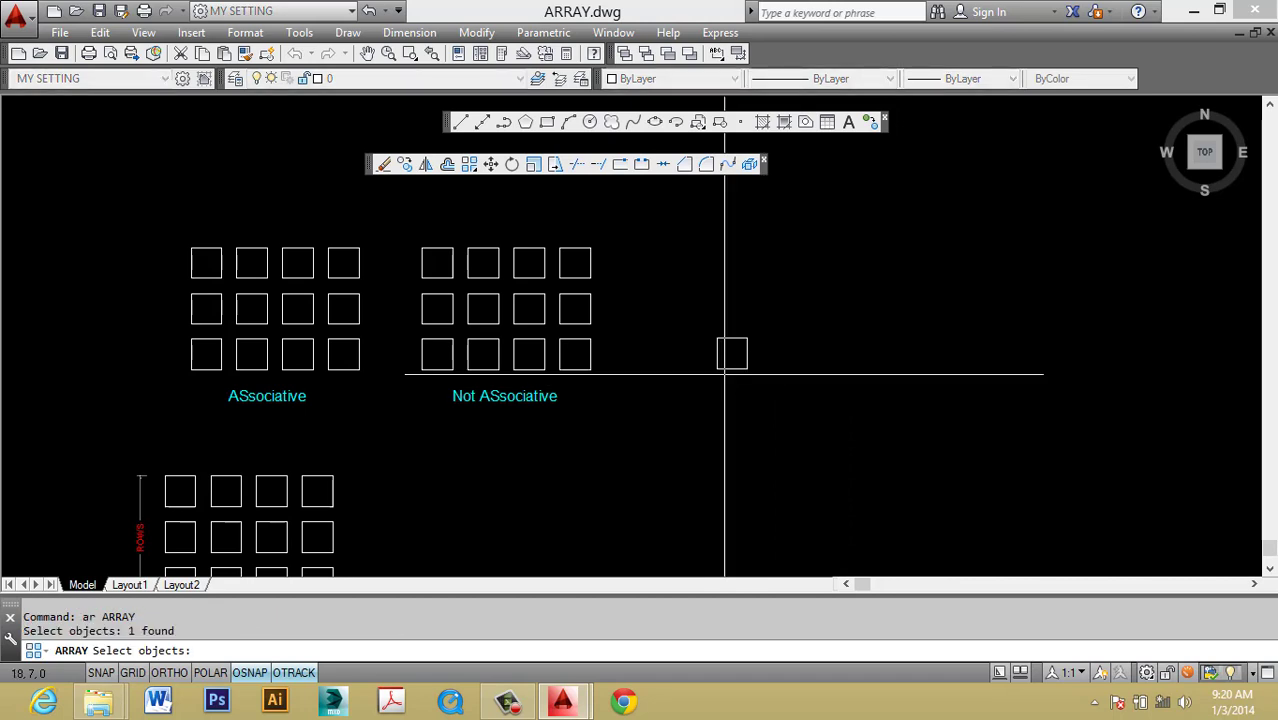
key("Return")
type("r")
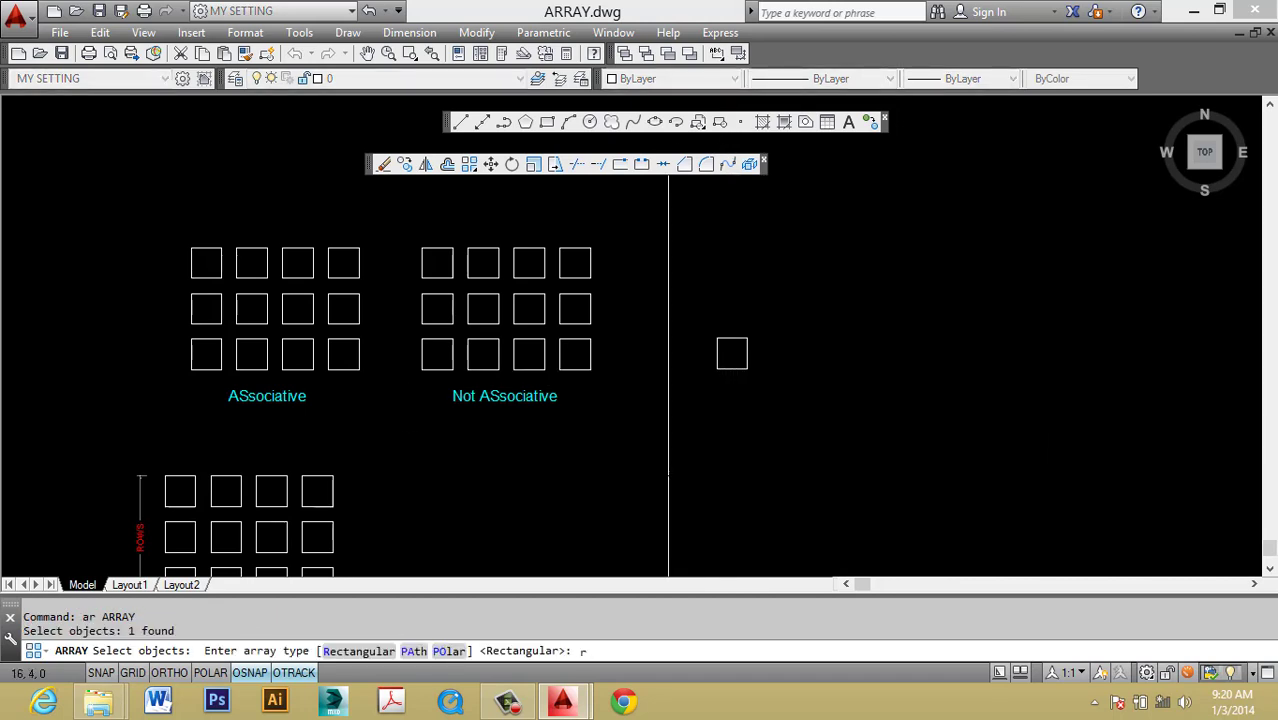
key("Return")
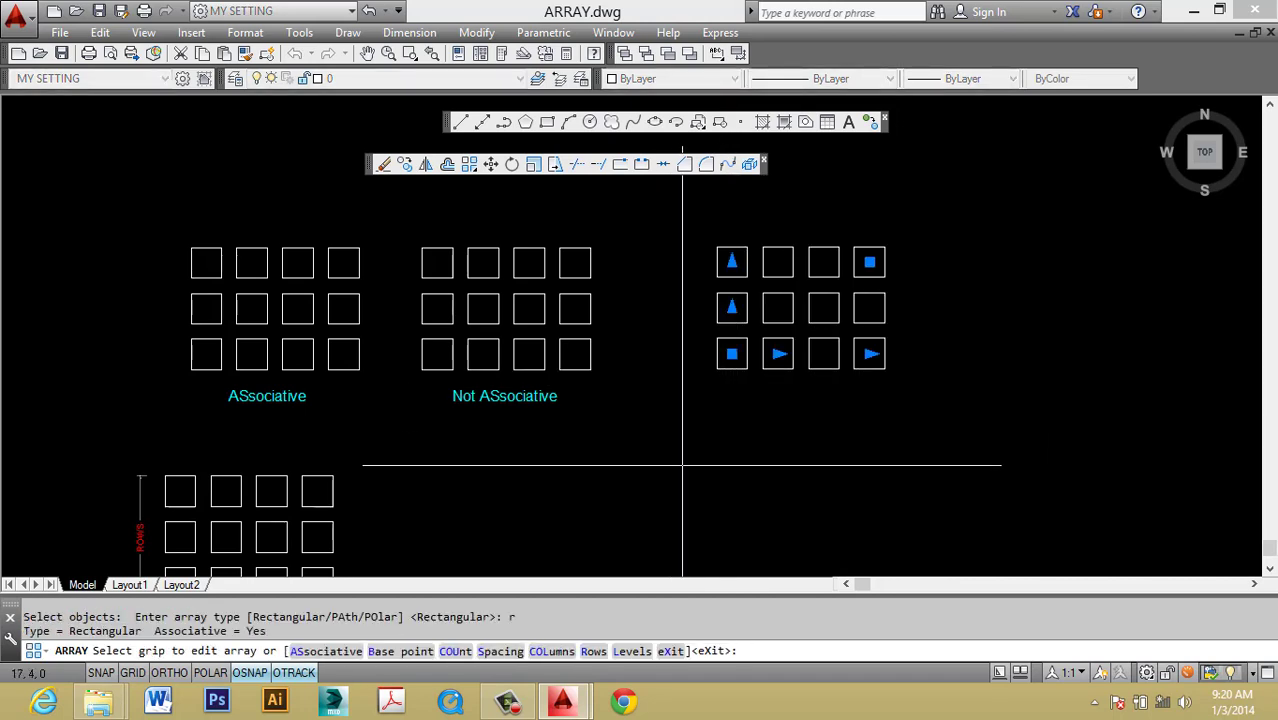
type("as")
key("Return")
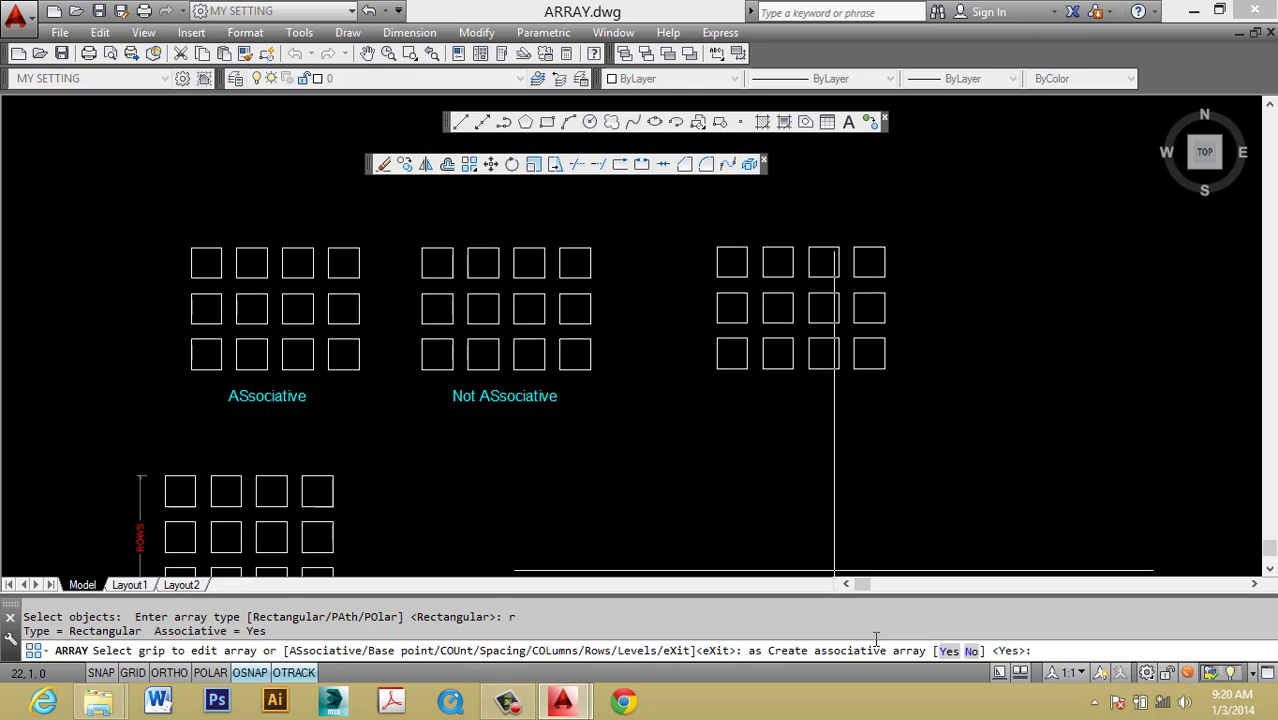
type("y")
key("Return")
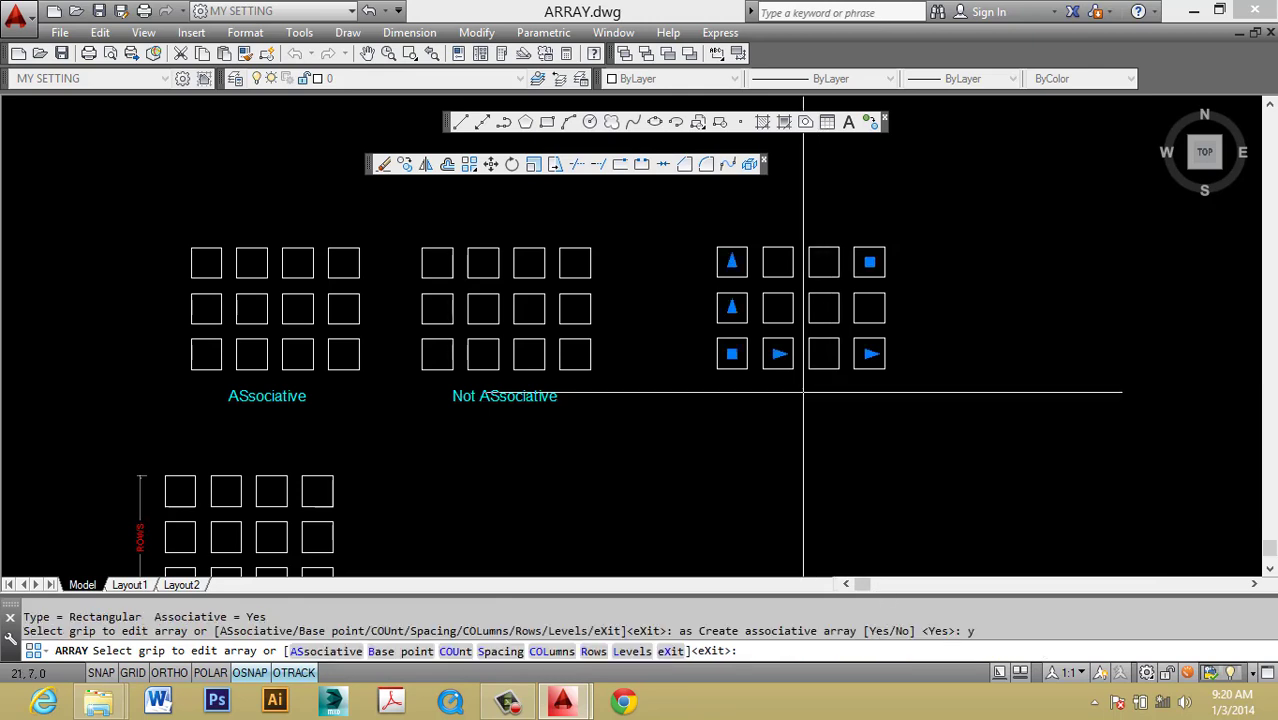
key("Return")
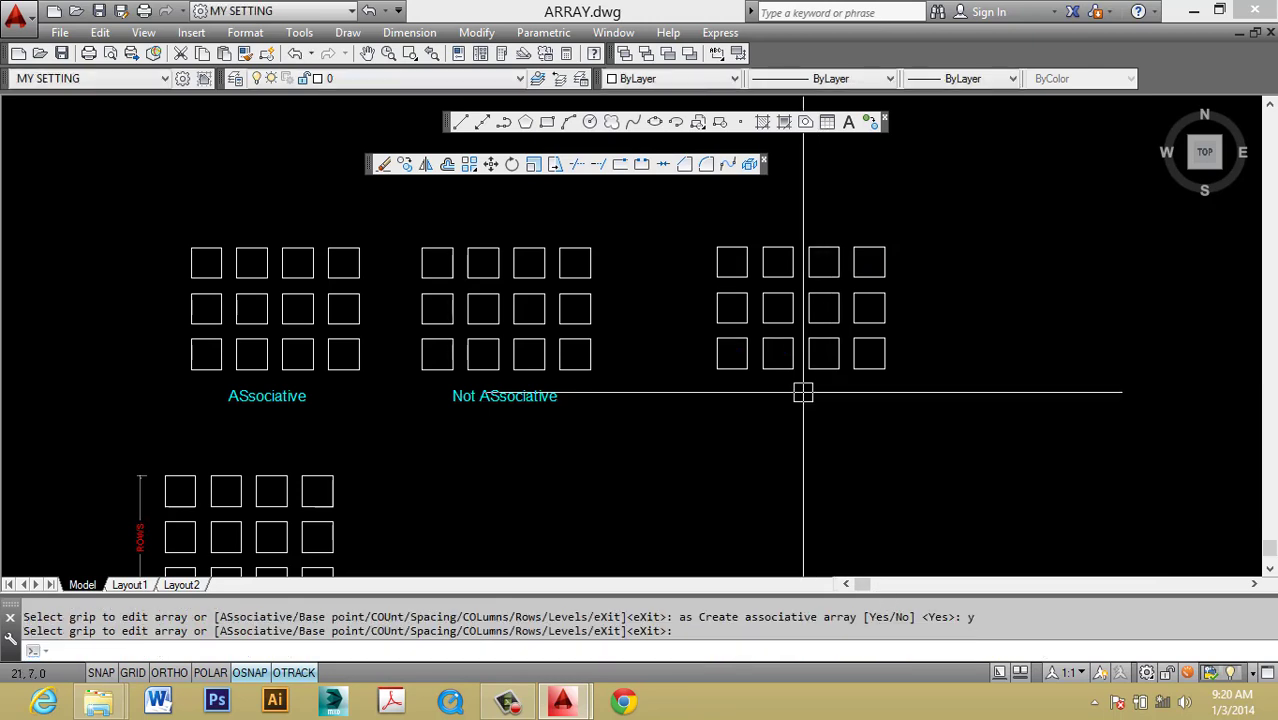
middle_click_drag(801, 373, 784, 379)
left_click(801, 379)
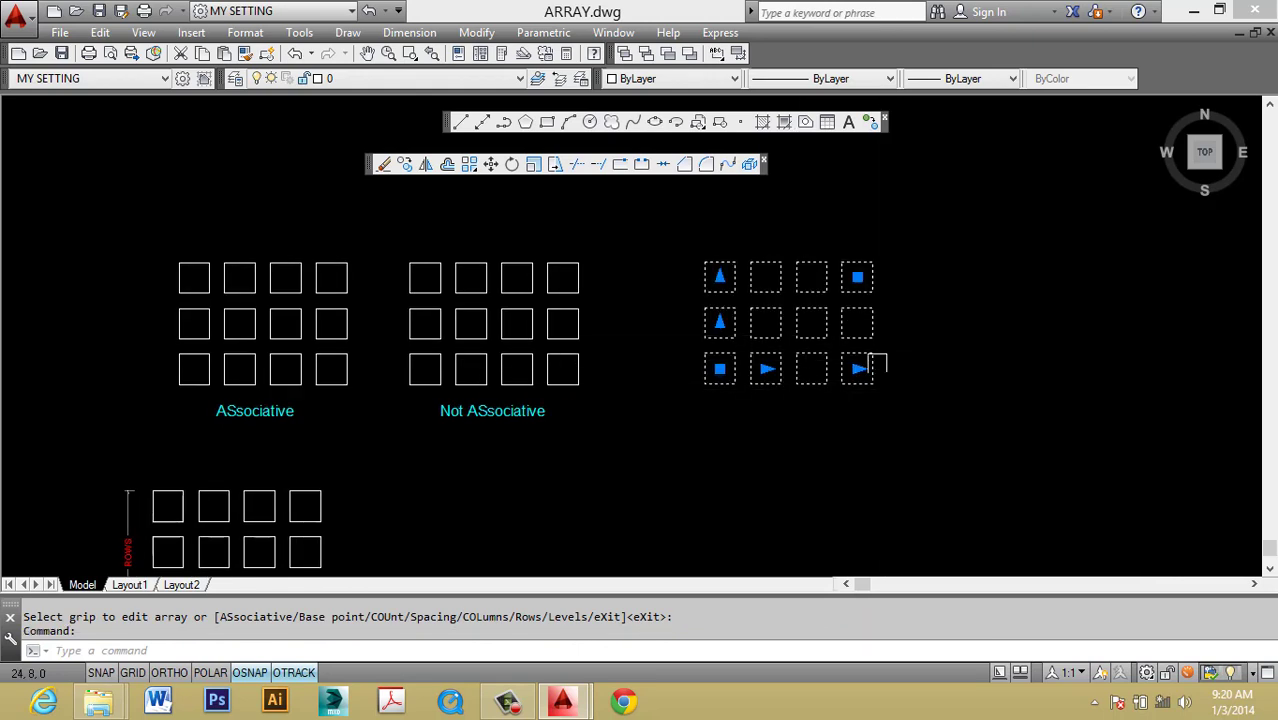
Drag the array's column grip to extend it to 10 columns.
key("Escape")
left_click(849, 381)
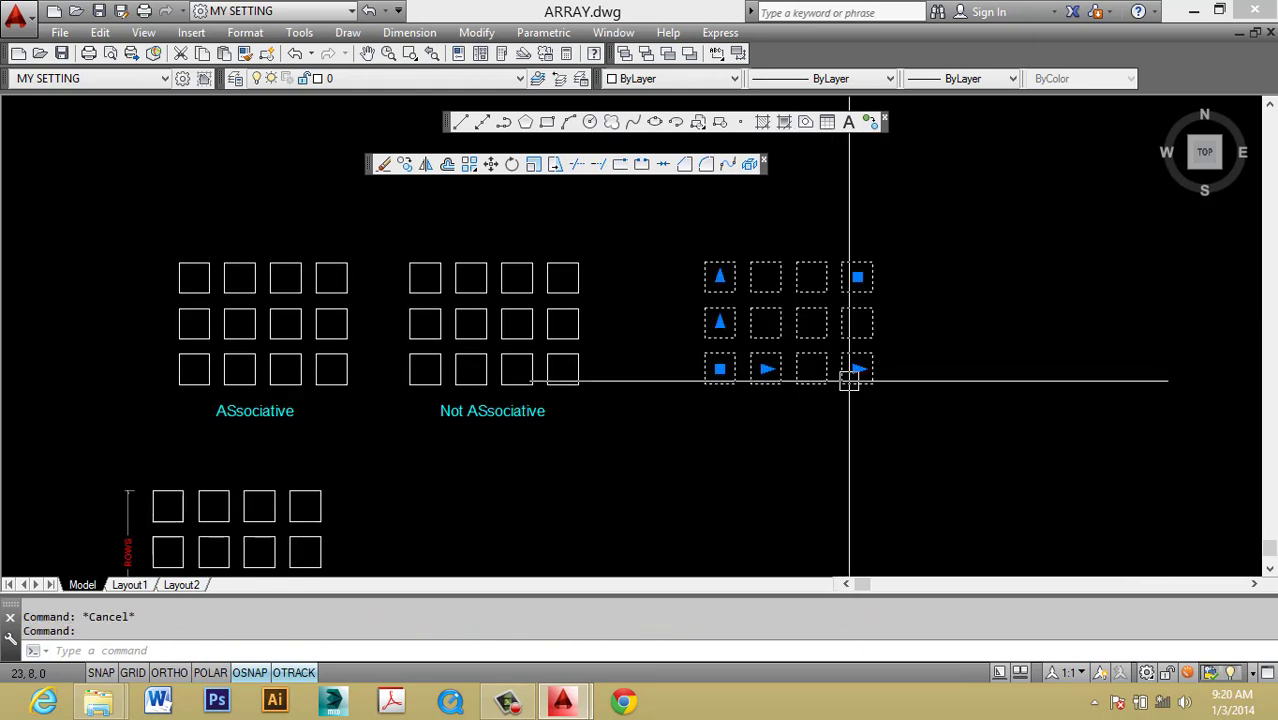
left_click(858, 369)
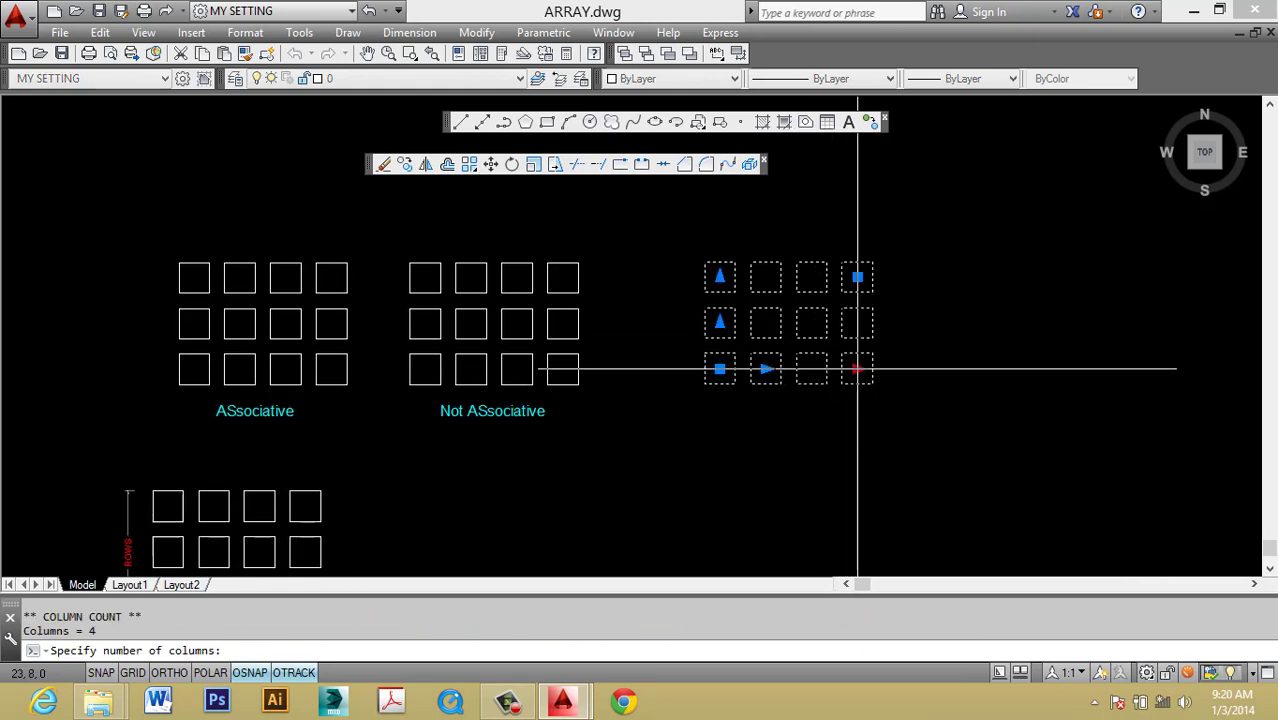
left_click(987, 372)
middle_click_drag(862, 346, 834, 368)
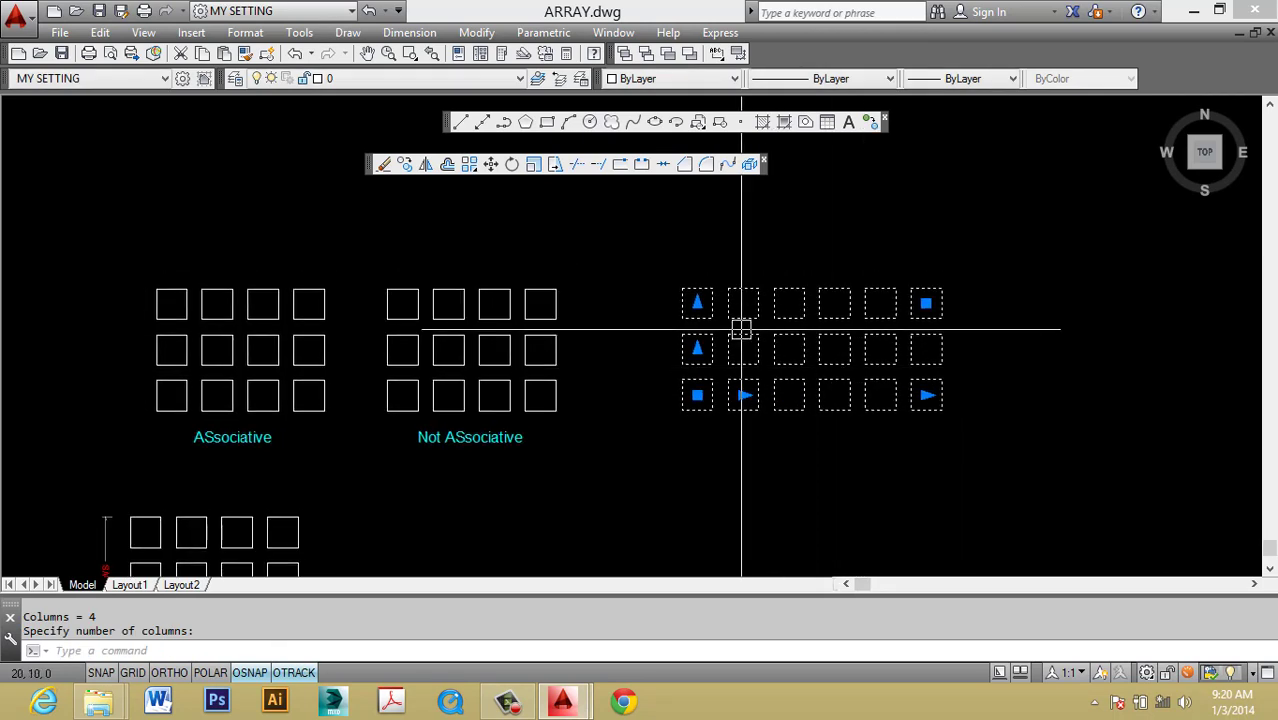
left_click(700, 310)
key("Escape")
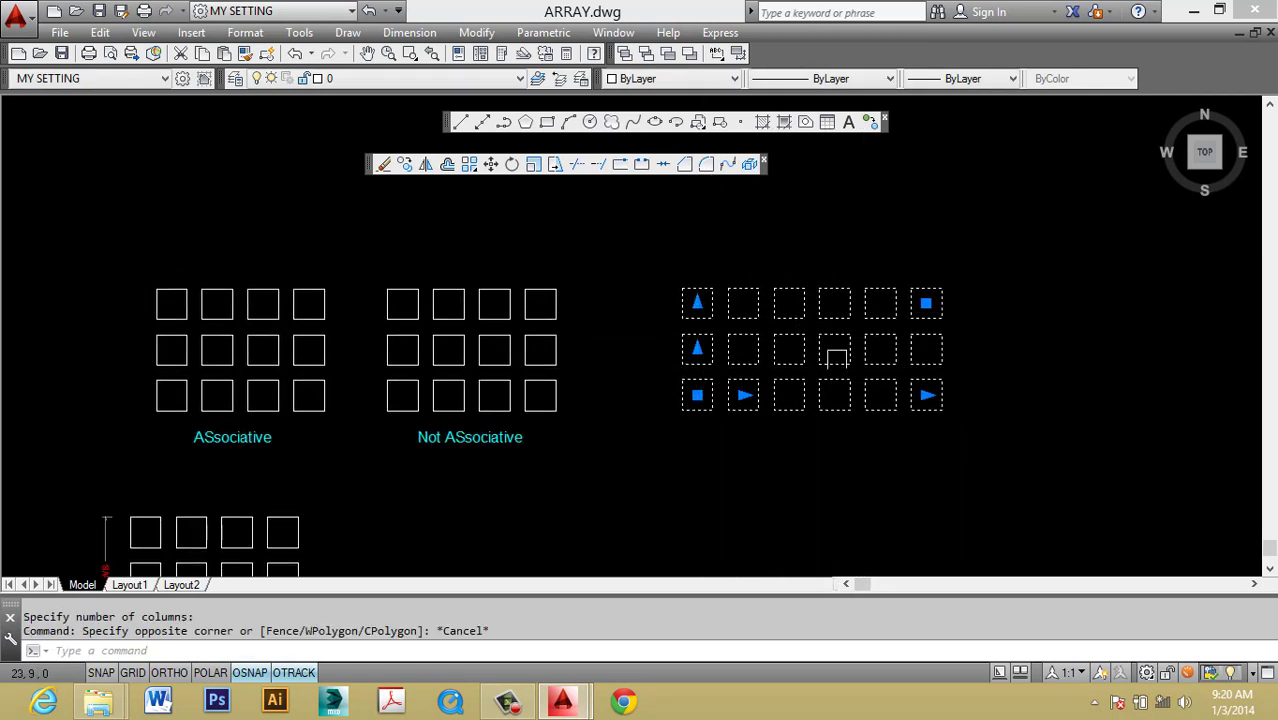
left_click(926, 395)
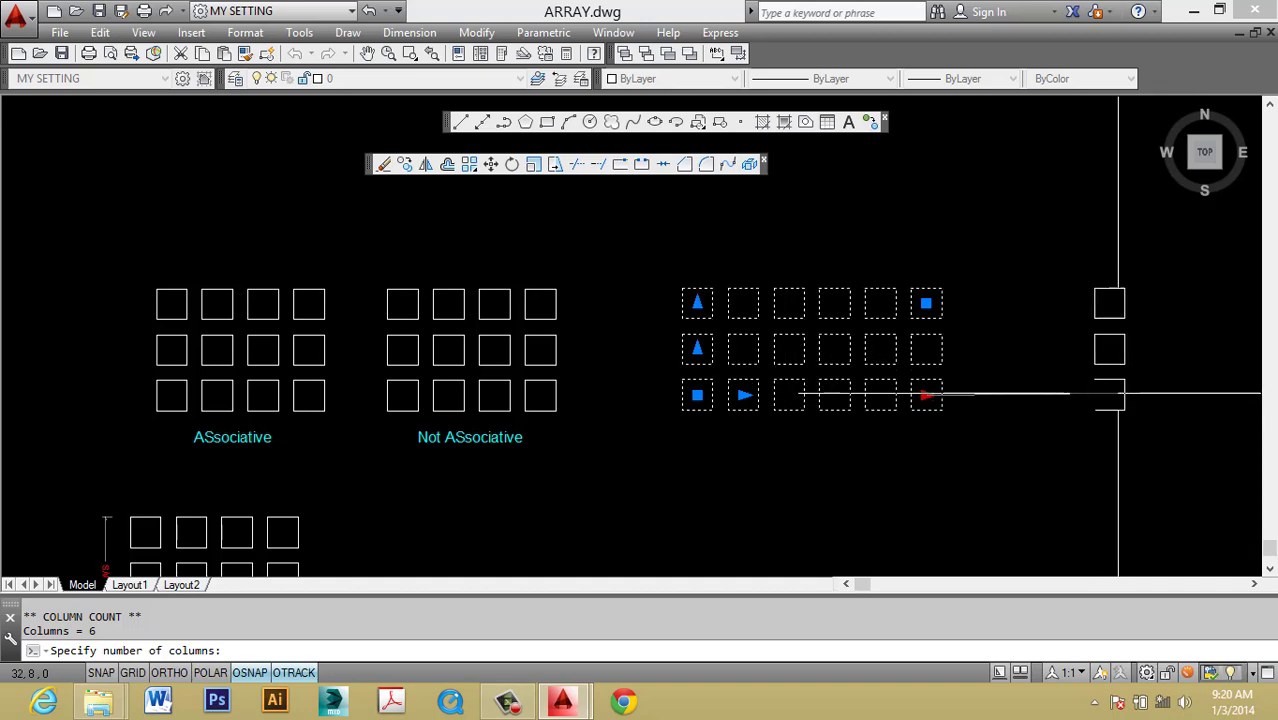
left_click(1110, 395)
key("Escape")
middle_click_drag(1108, 385, 1052, 413)
left_click(1052, 413)
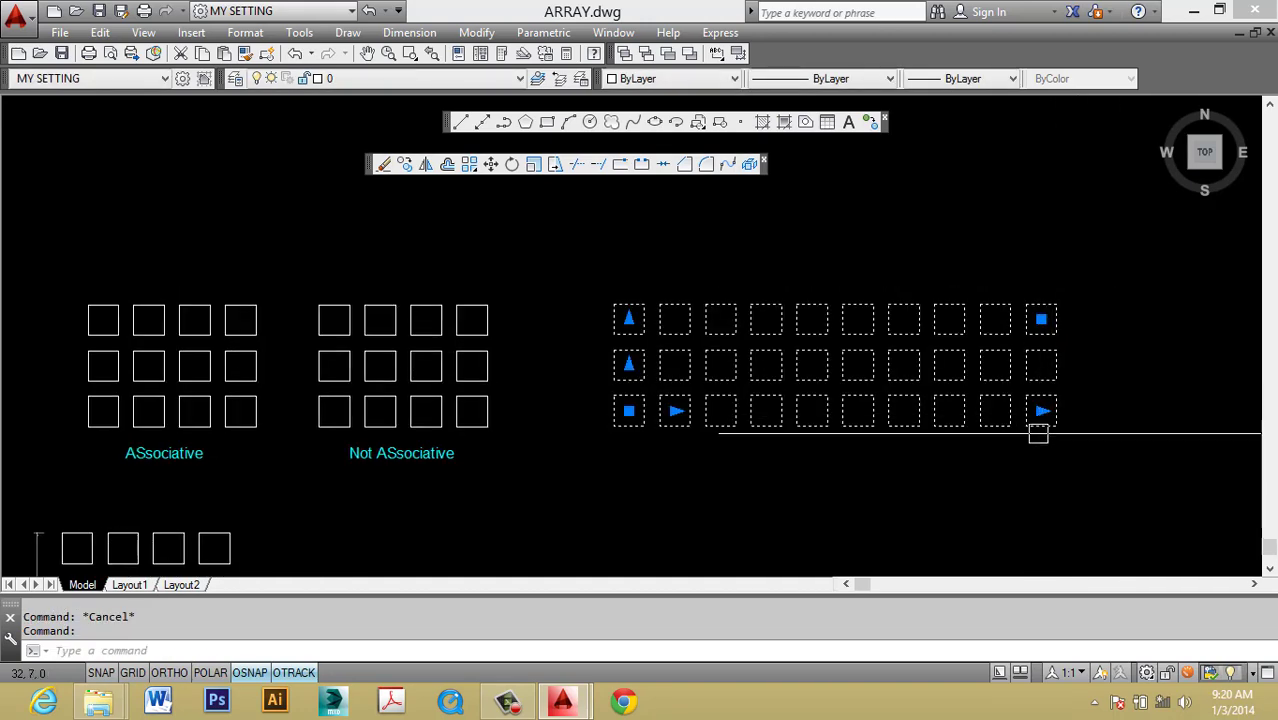
left_click(1040, 411)
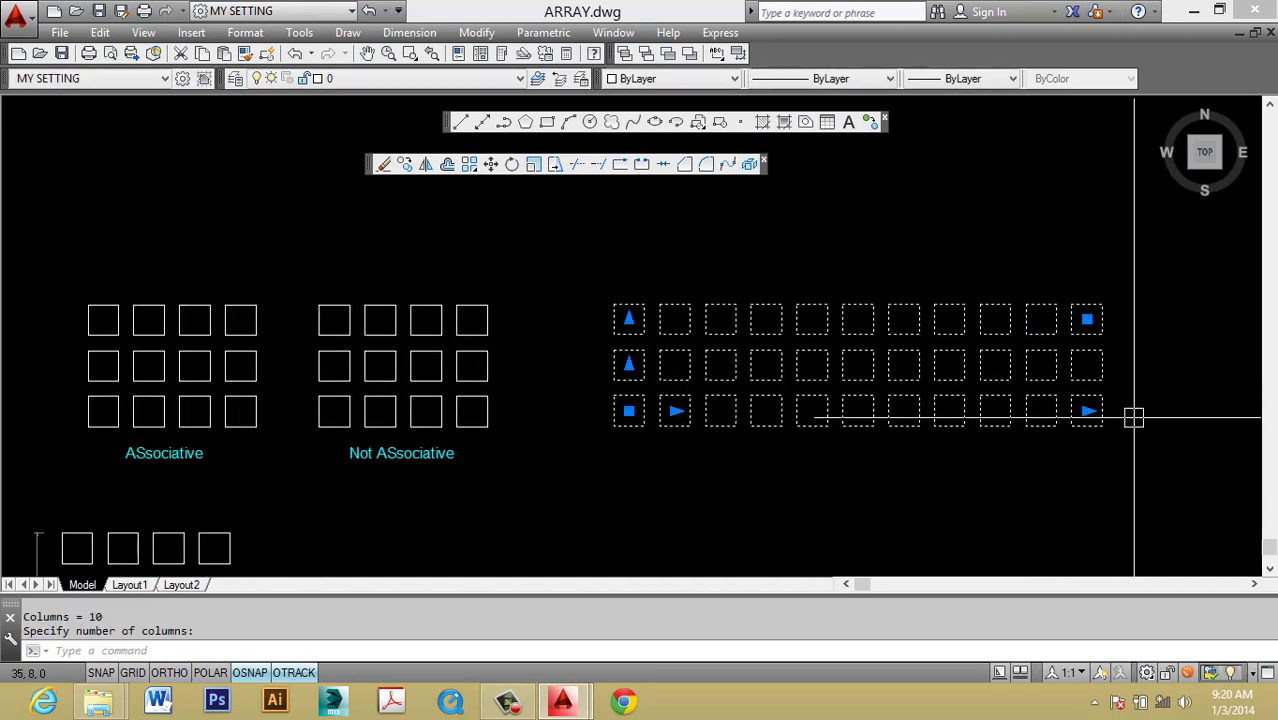
scroll(660, 430, "up", 5)
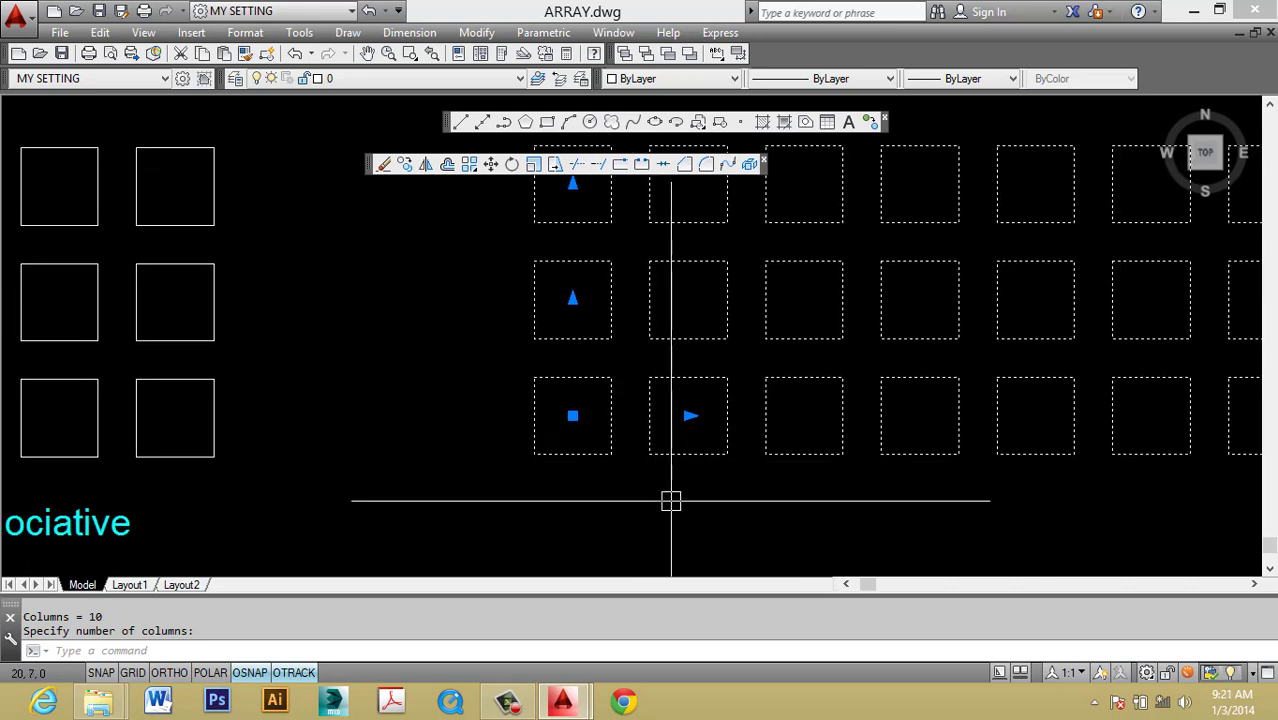
scroll(670, 496, "down", 5)
key("Return")
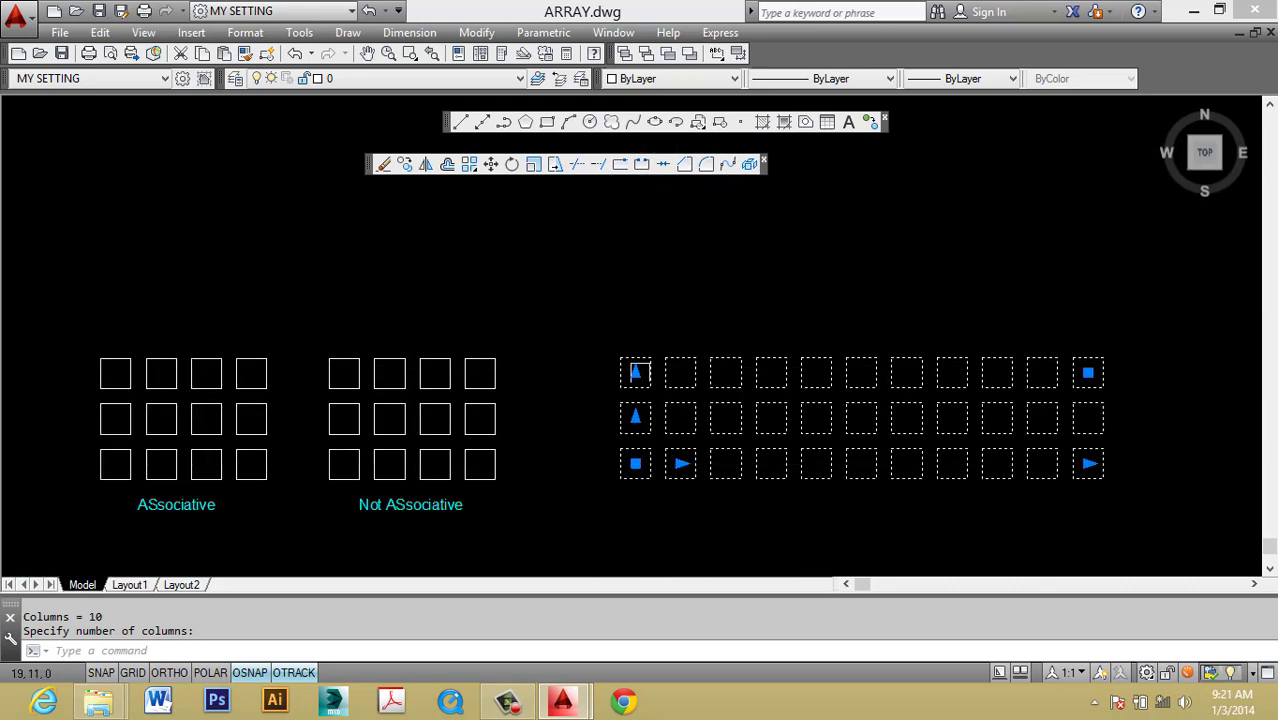
key("Escape")
Drag the row grip to extend the array to 5 rows, then reselect the whole array.
left_click(635, 372)
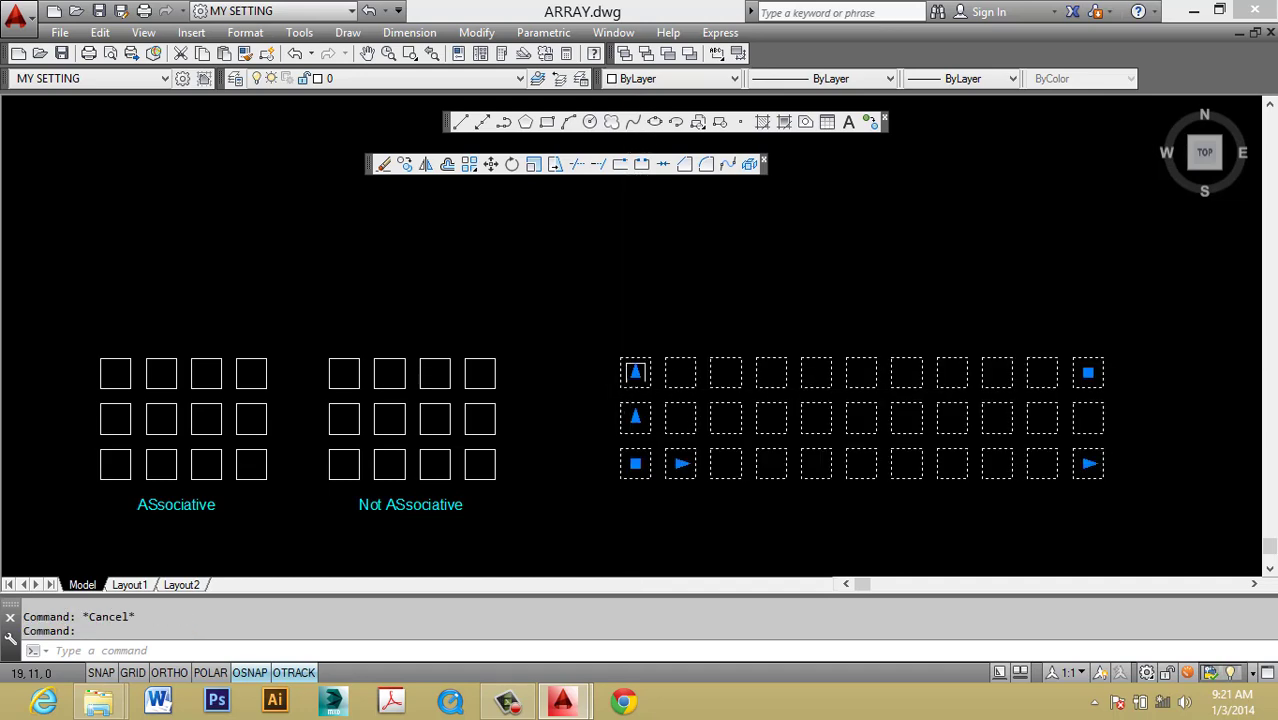
left_click(635, 372)
left_click(637, 262)
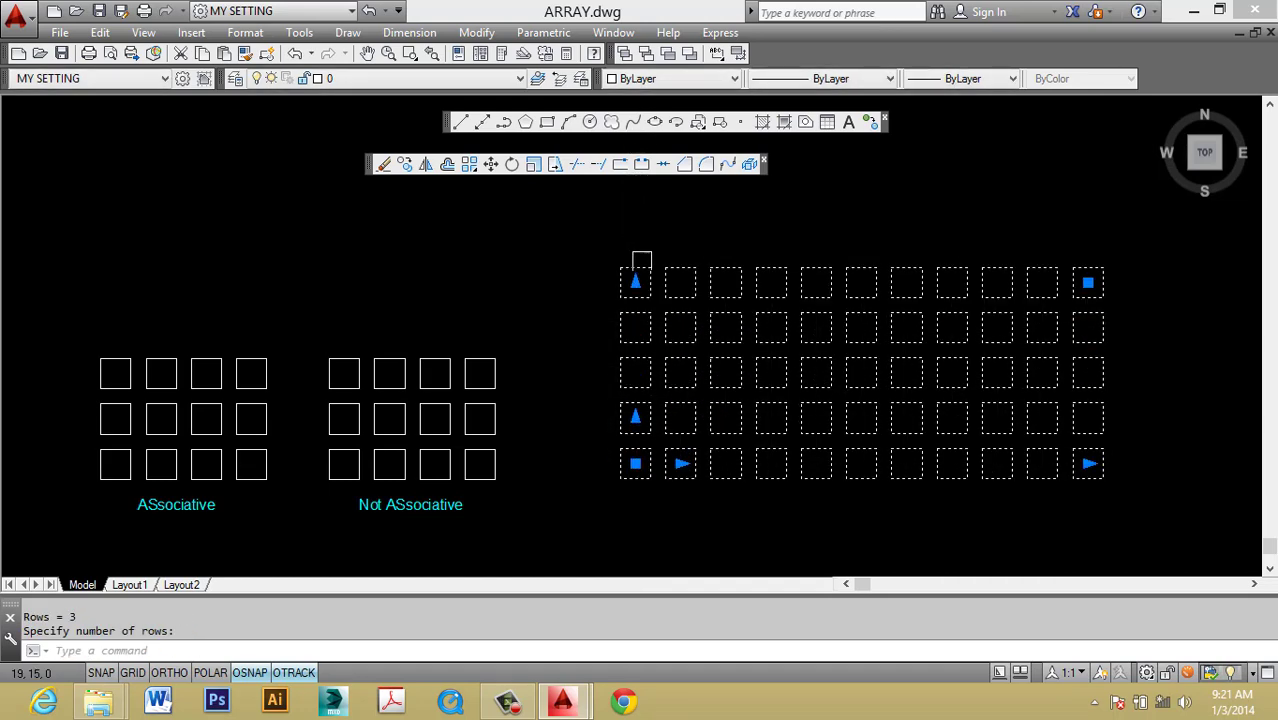
key("Escape")
scroll(627, 427, "up", 2)
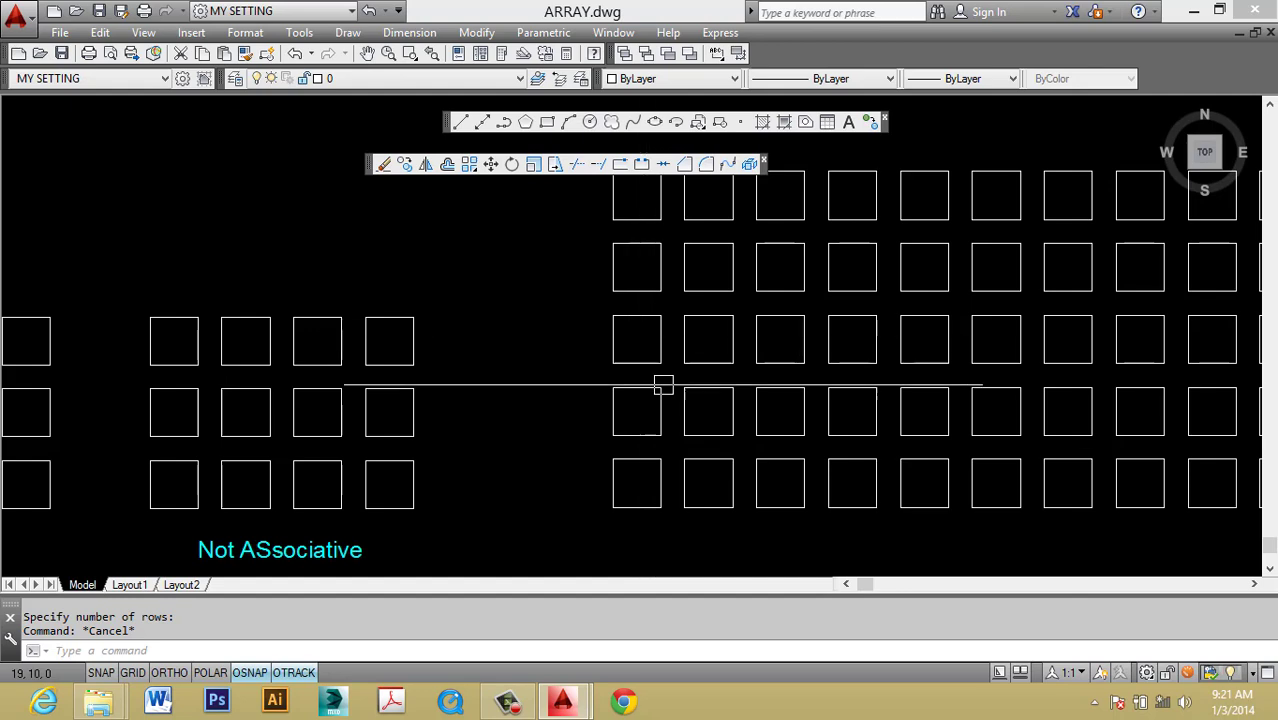
scroll(600, 320, "down", 5)
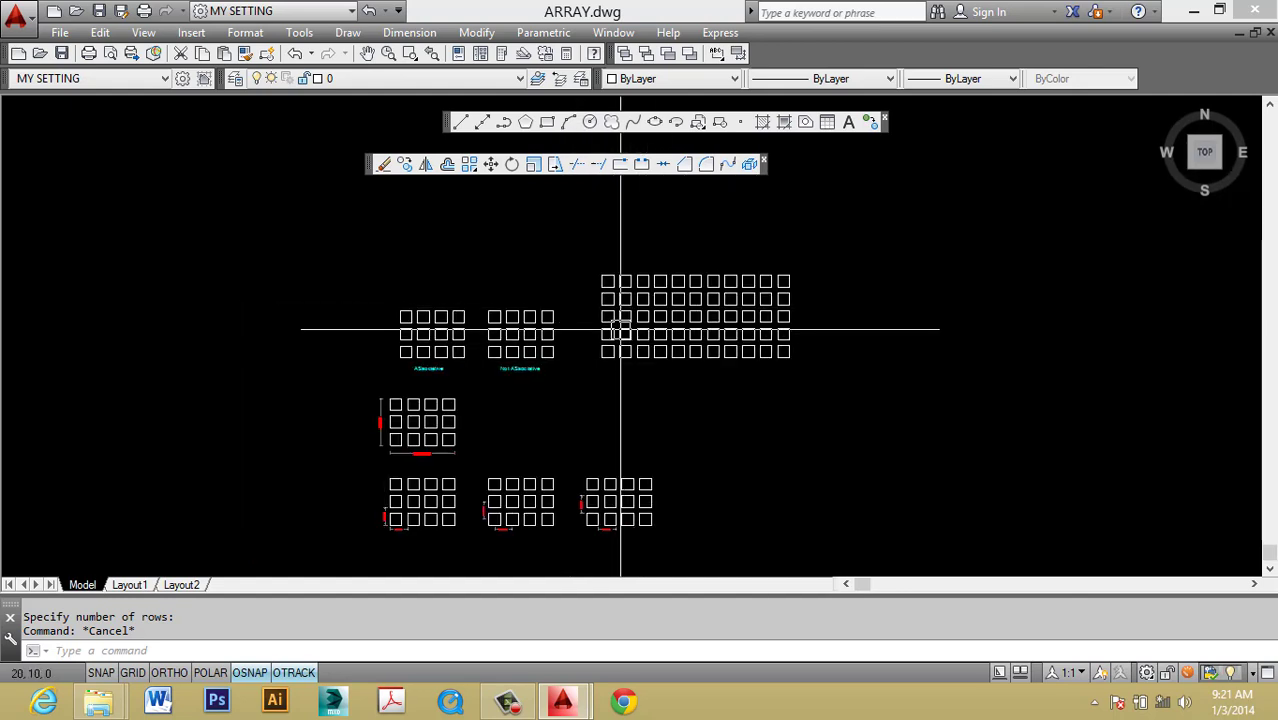
middle_click_drag(621, 328, 557, 337)
left_click(668, 362)
type("e")
key("Return")
key("Escape")
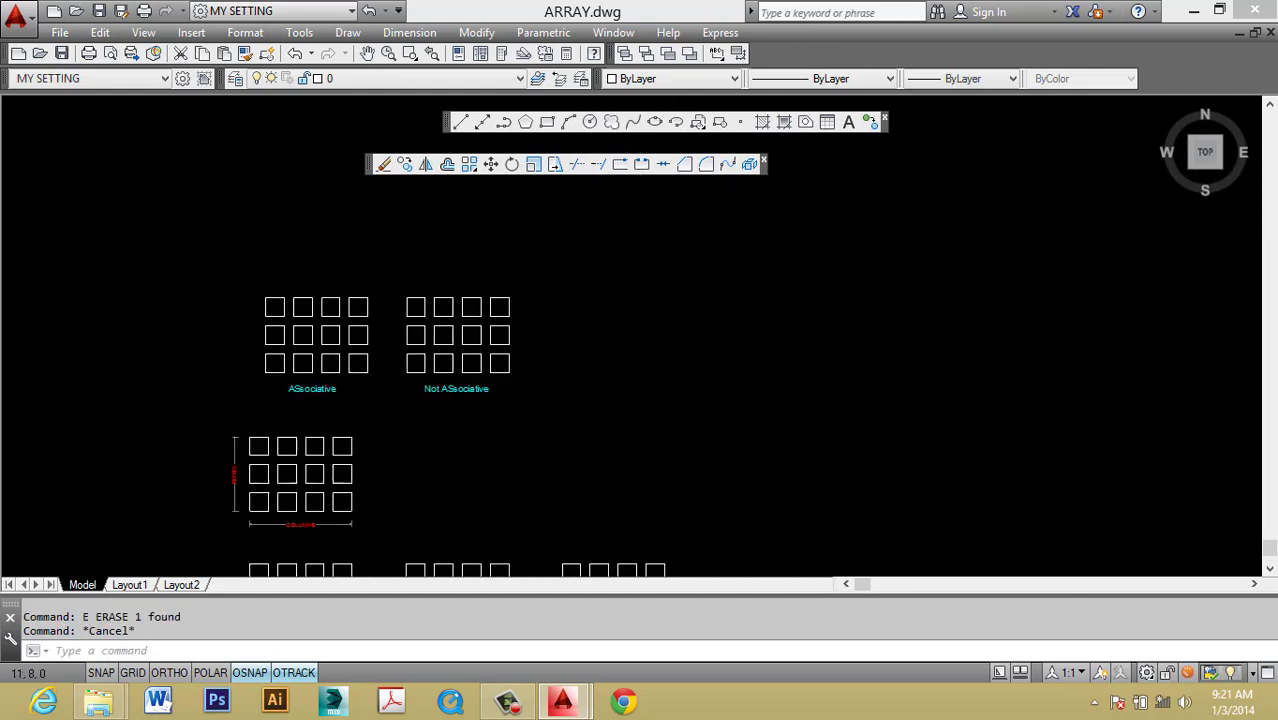
scroll(456, 361, "up", 5)
left_click(586, 363)
type("o")
key("Return")
left_click(565, 408)
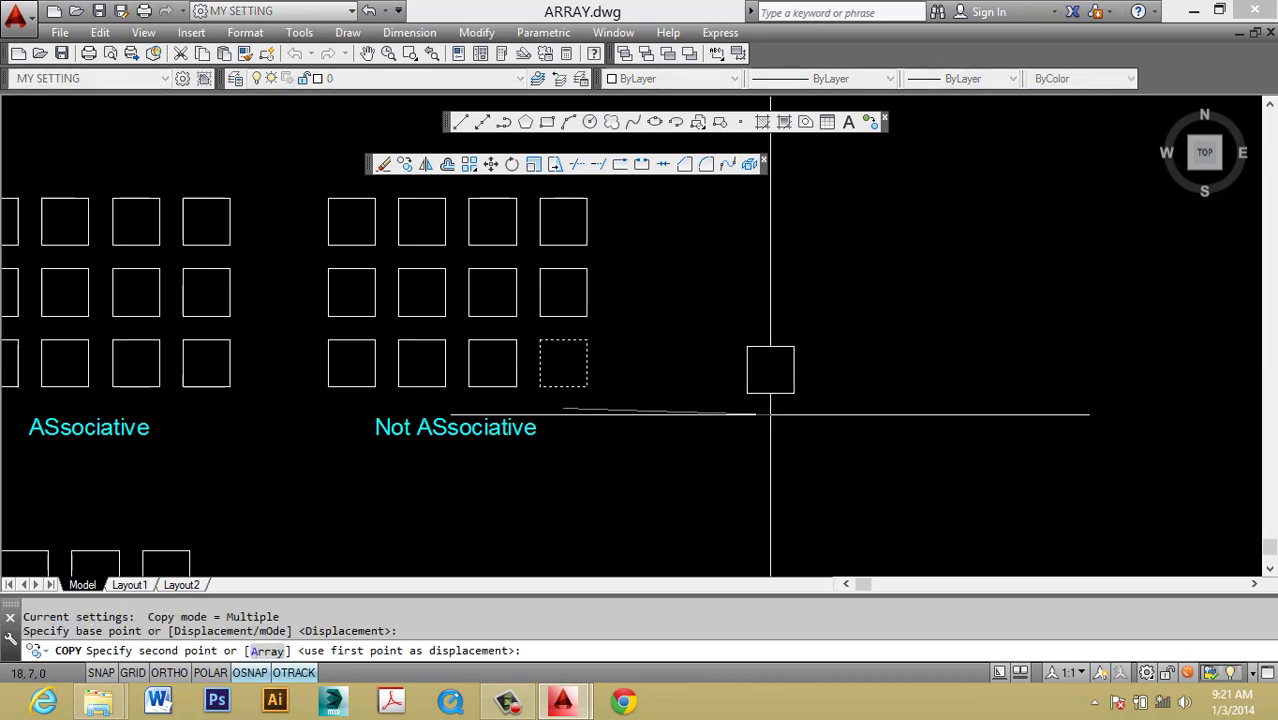
left_click(770, 414)
key("Escape")
key("Escape")
type("ar")
key("Return")
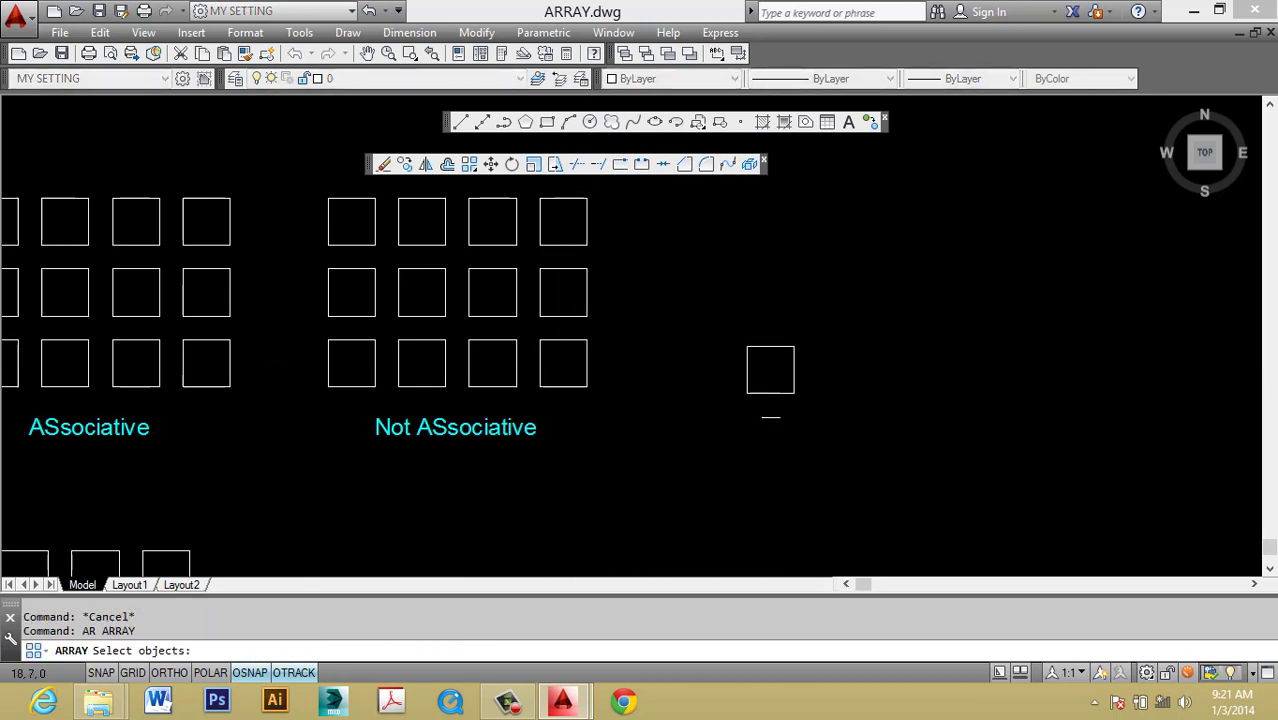
key("Return")
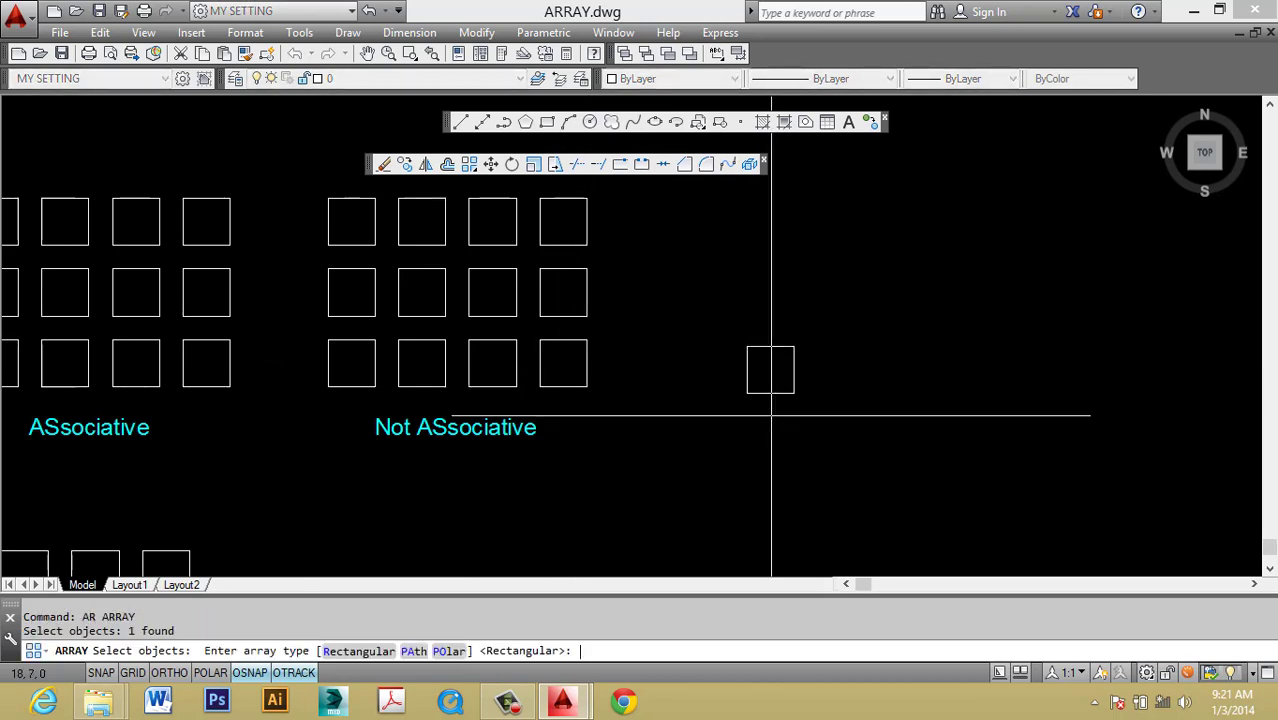
type("r")
key("Return")
type("as")
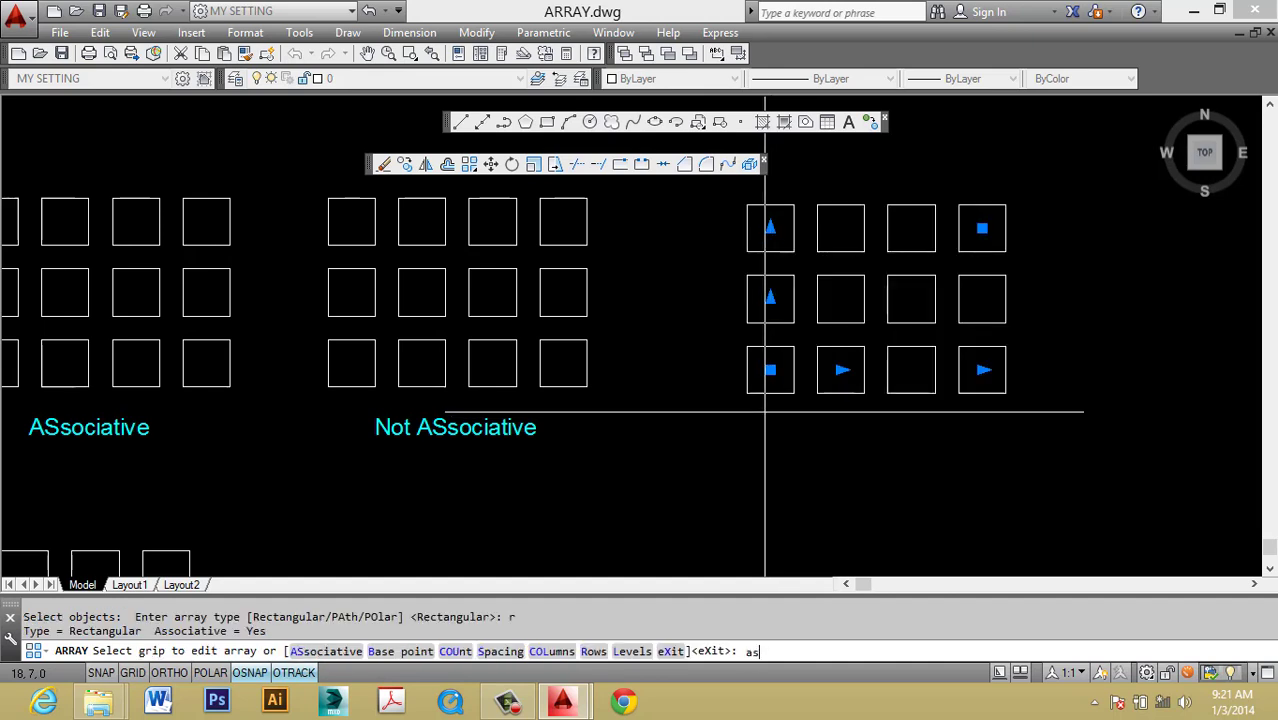
key("Return")
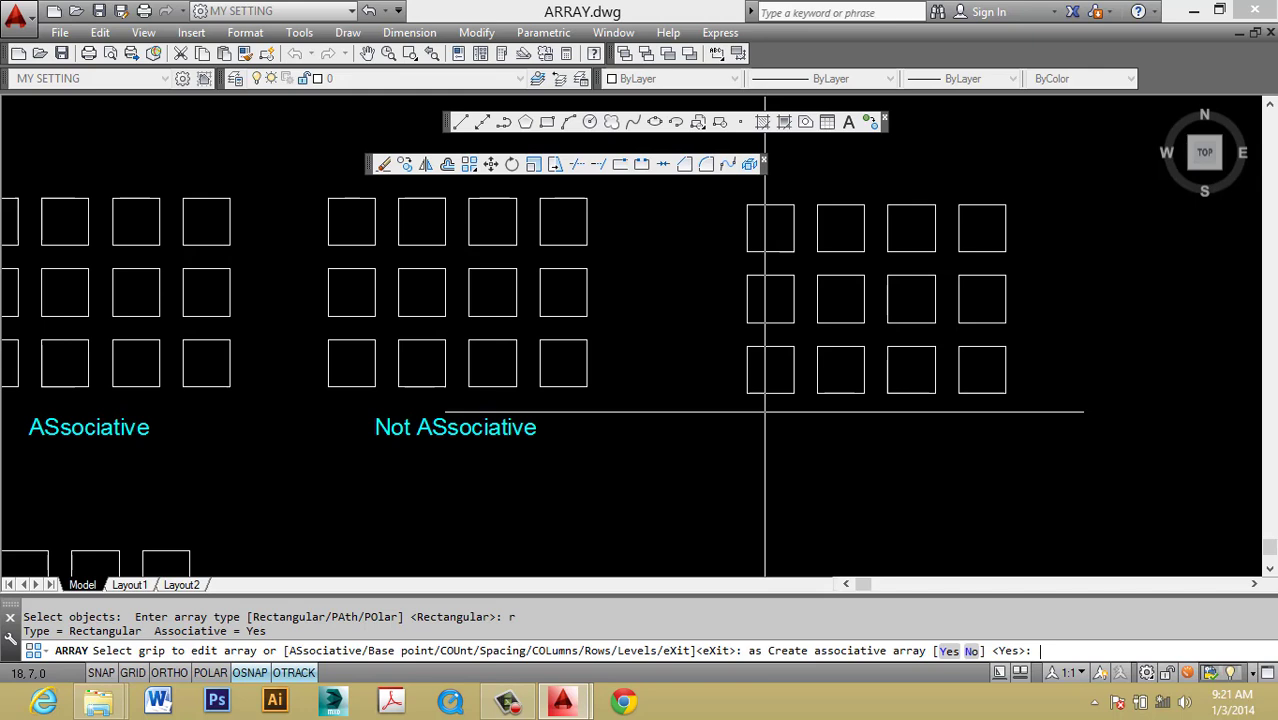
type("n")
key("Return")
key("Return")
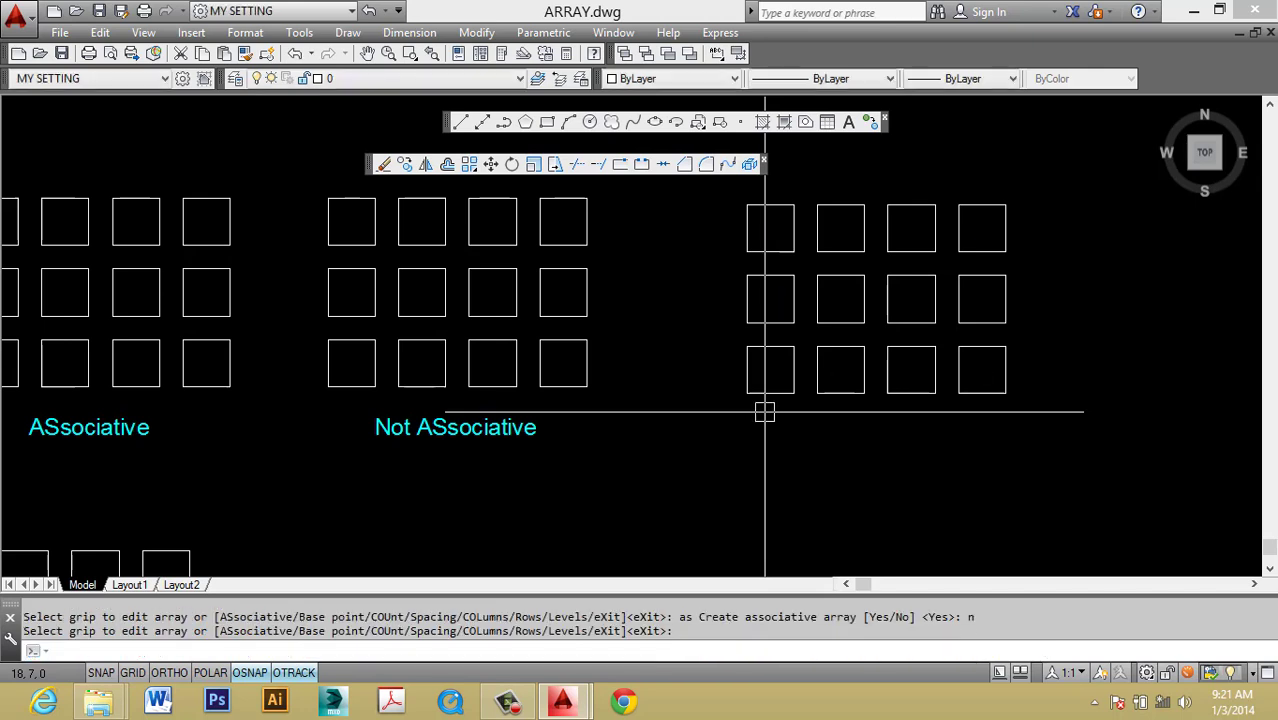
left_click(1006, 368)
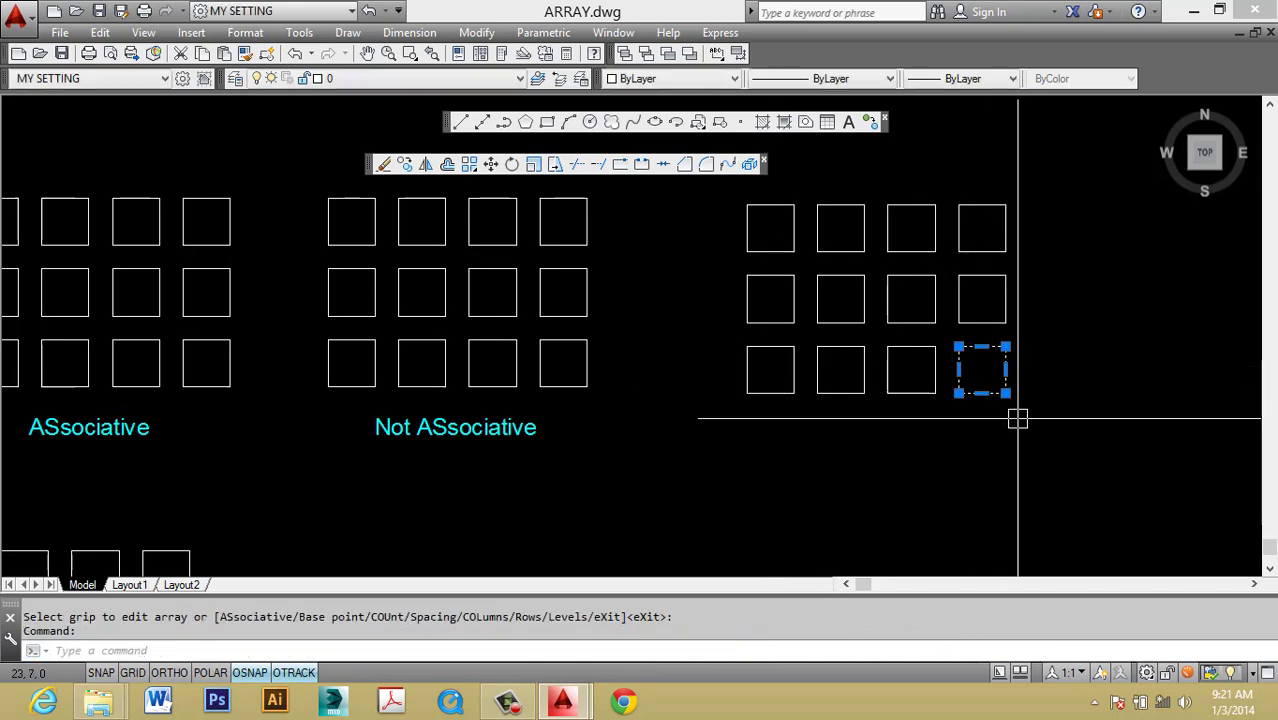
middle_click_drag(1050, 430, 908, 472)
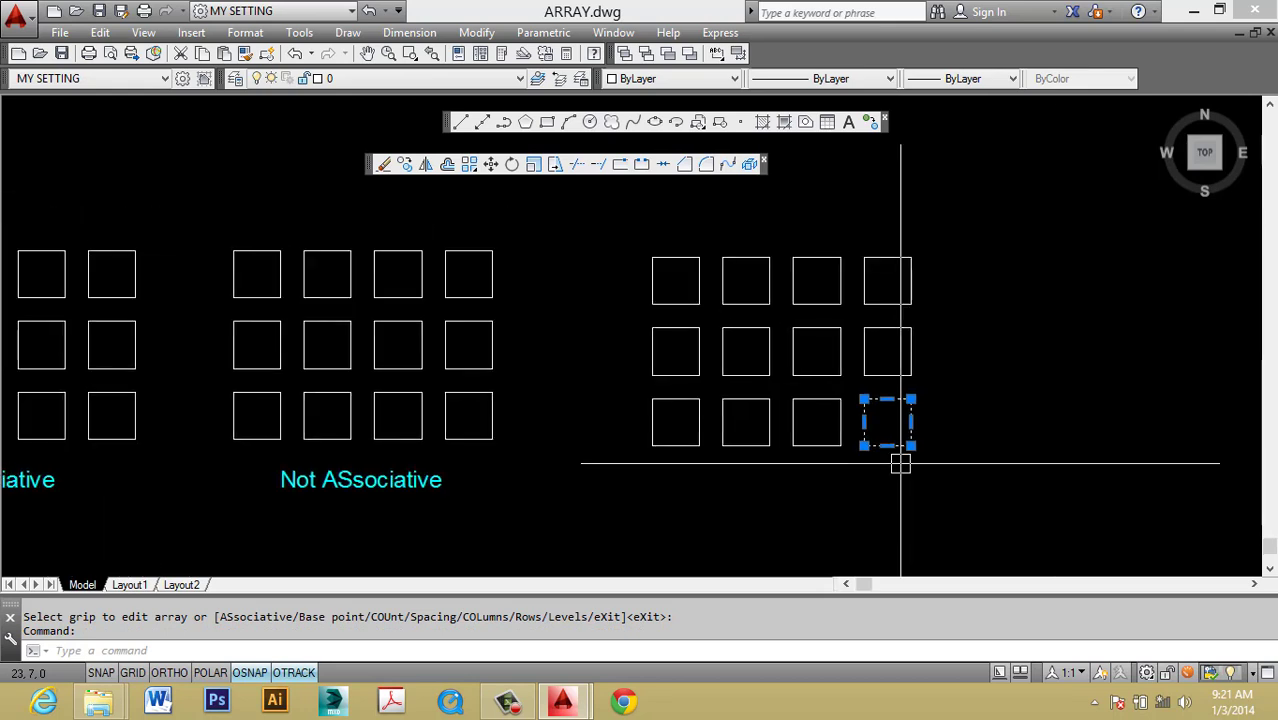
key("Escape")
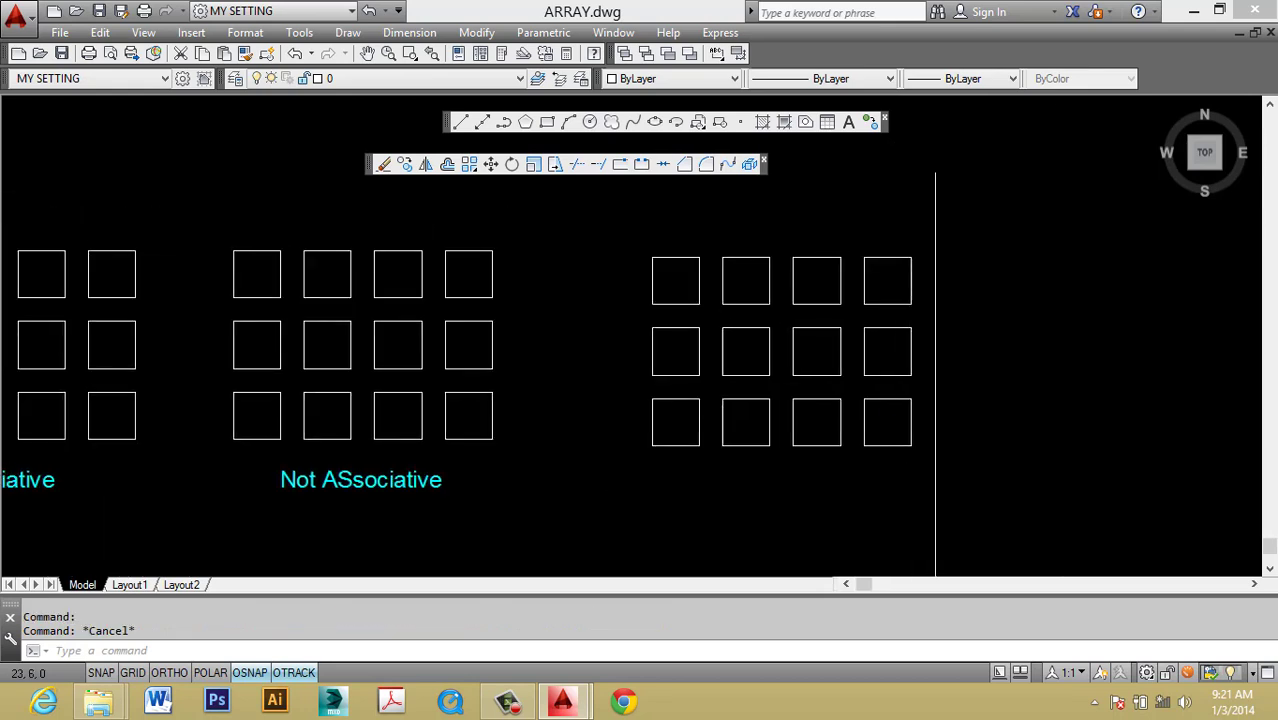
left_click(970, 510)
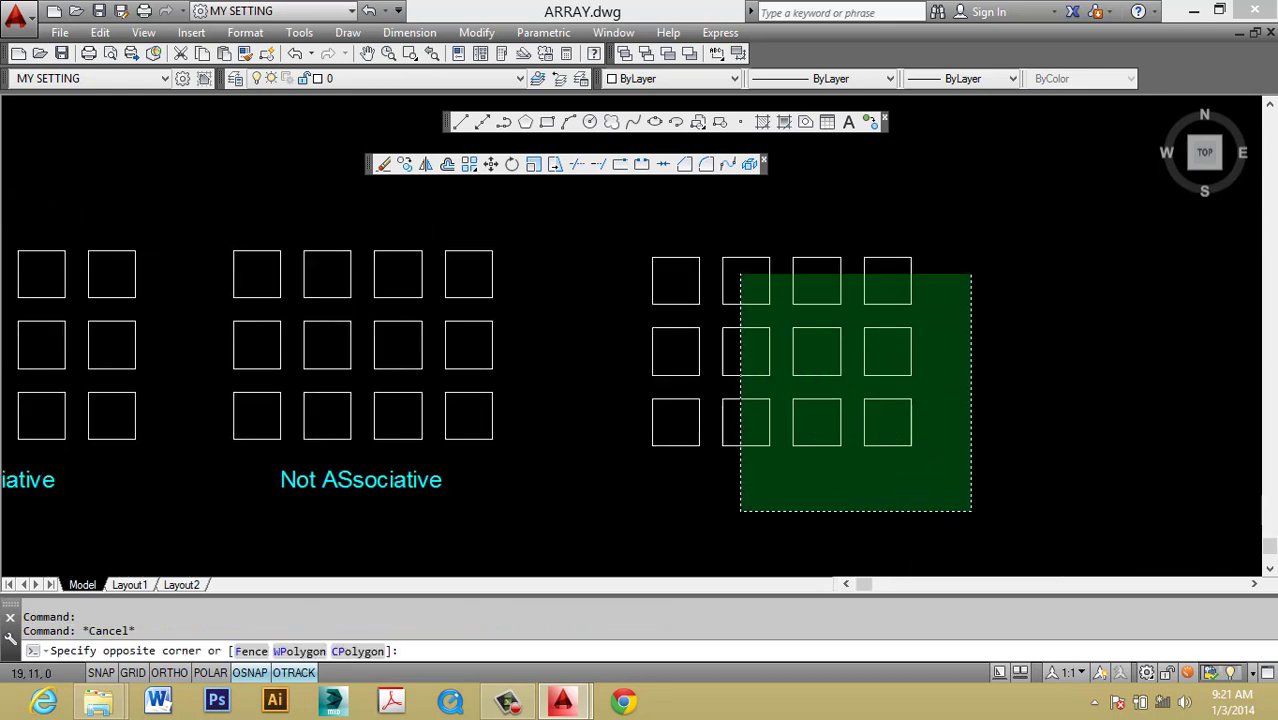
left_click(740, 275)
key("Escape")
left_click(907, 423, "ctrl")
middle_click_drag(753, 362, 1012, 362)
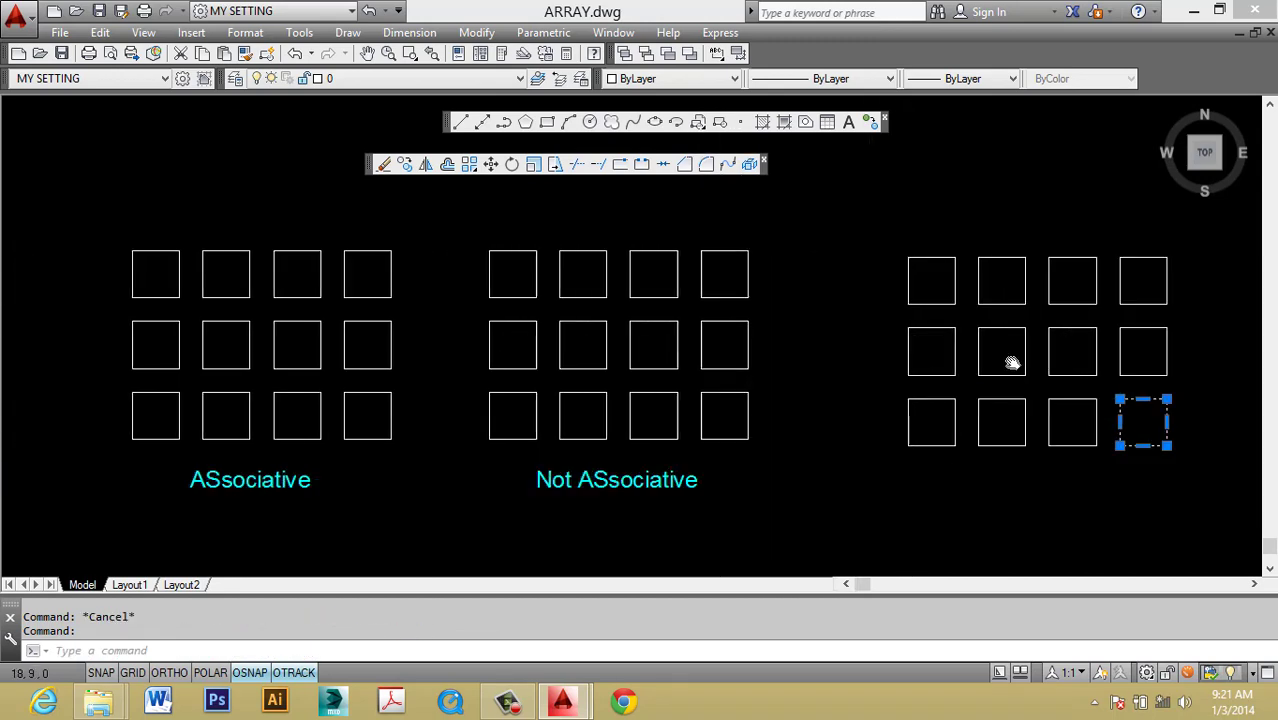
scroll(1012, 362, "down", 2)
left_click(564, 348)
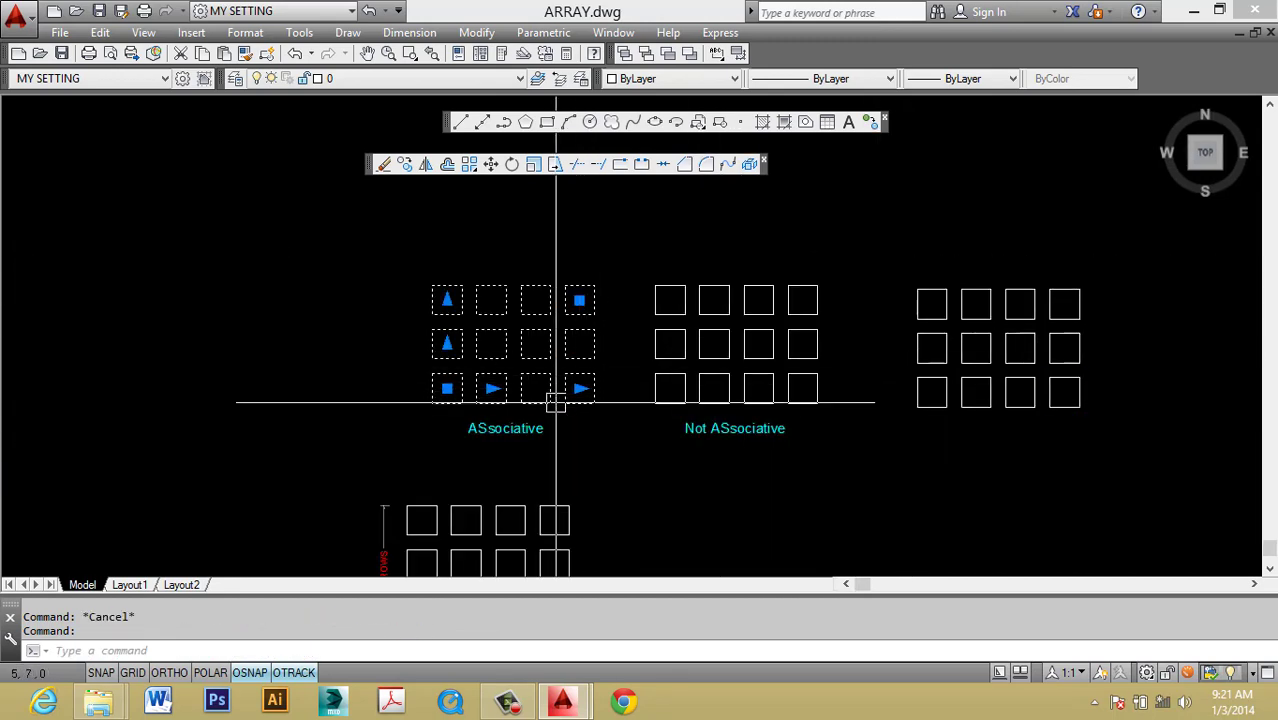
key("Escape")
left_click(758, 390)
middle_click_drag(782, 399, 756, 407)
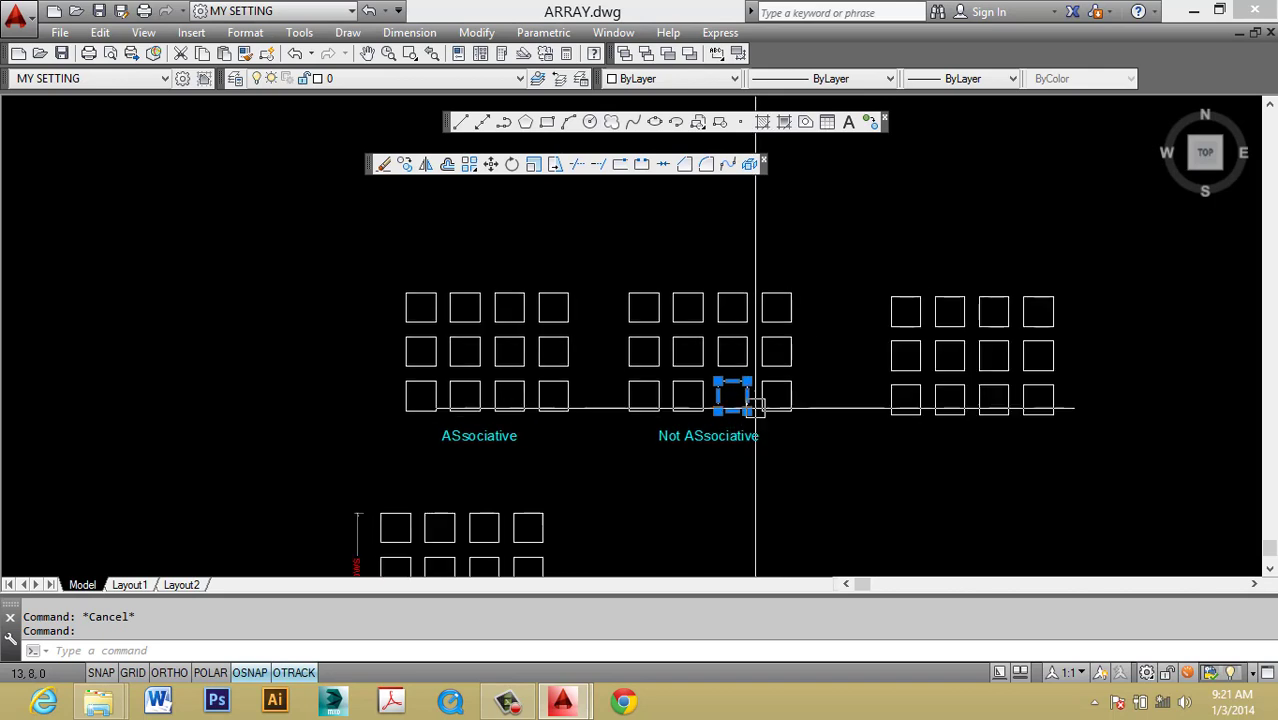
key("Escape")
left_click(541, 394)
key("Escape")
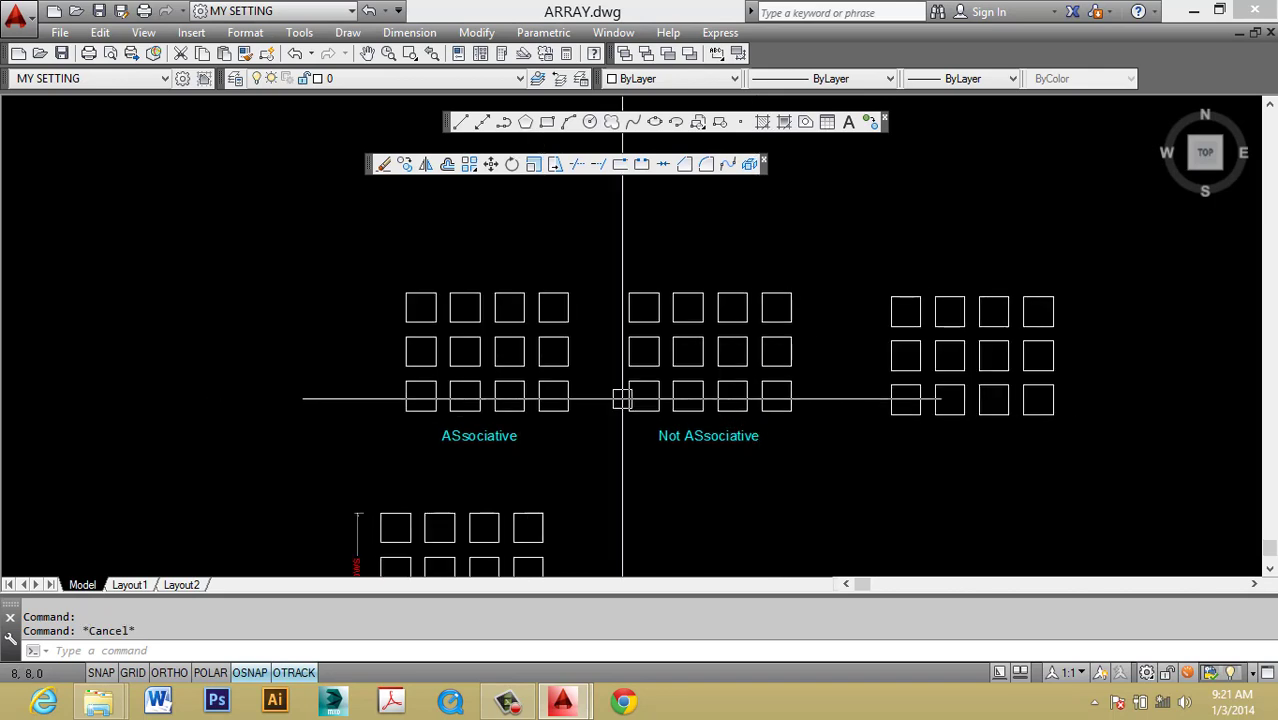
mouse_move(643, 397)
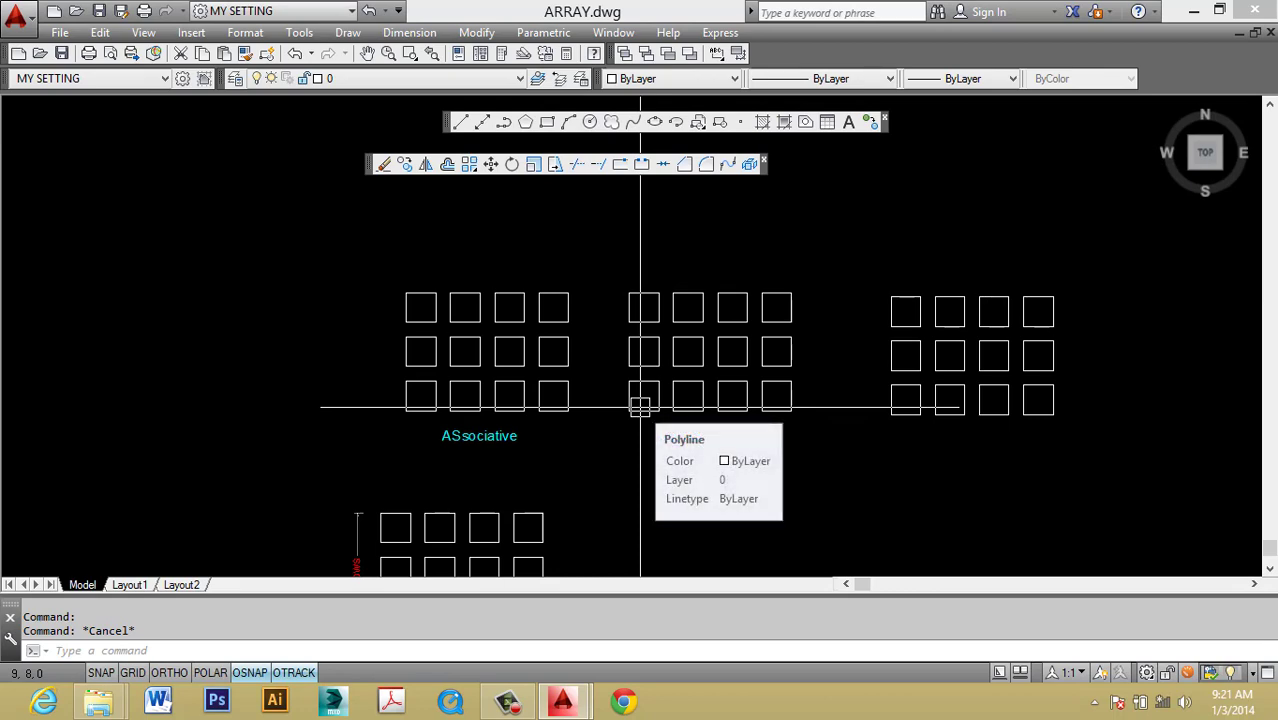
scroll(641, 407, "down", 2)
scroll(706, 331, "down", 2)
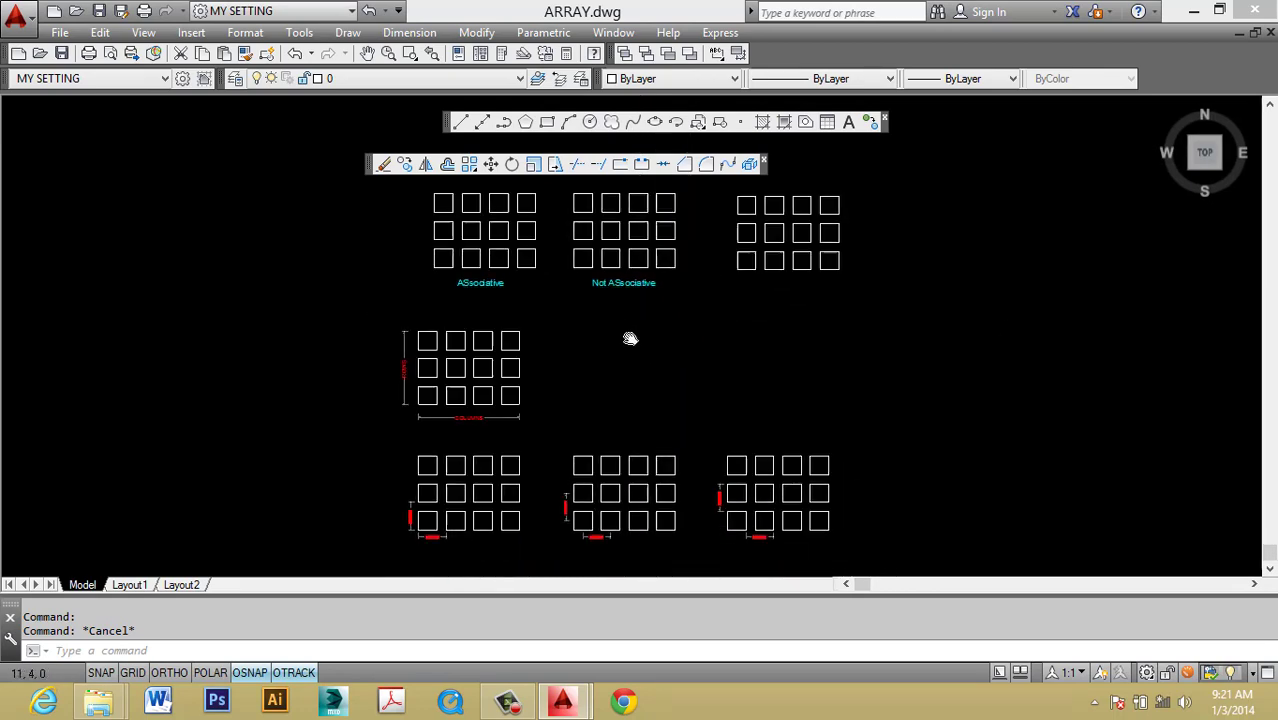
middle_click_drag(627, 339, 533, 415)
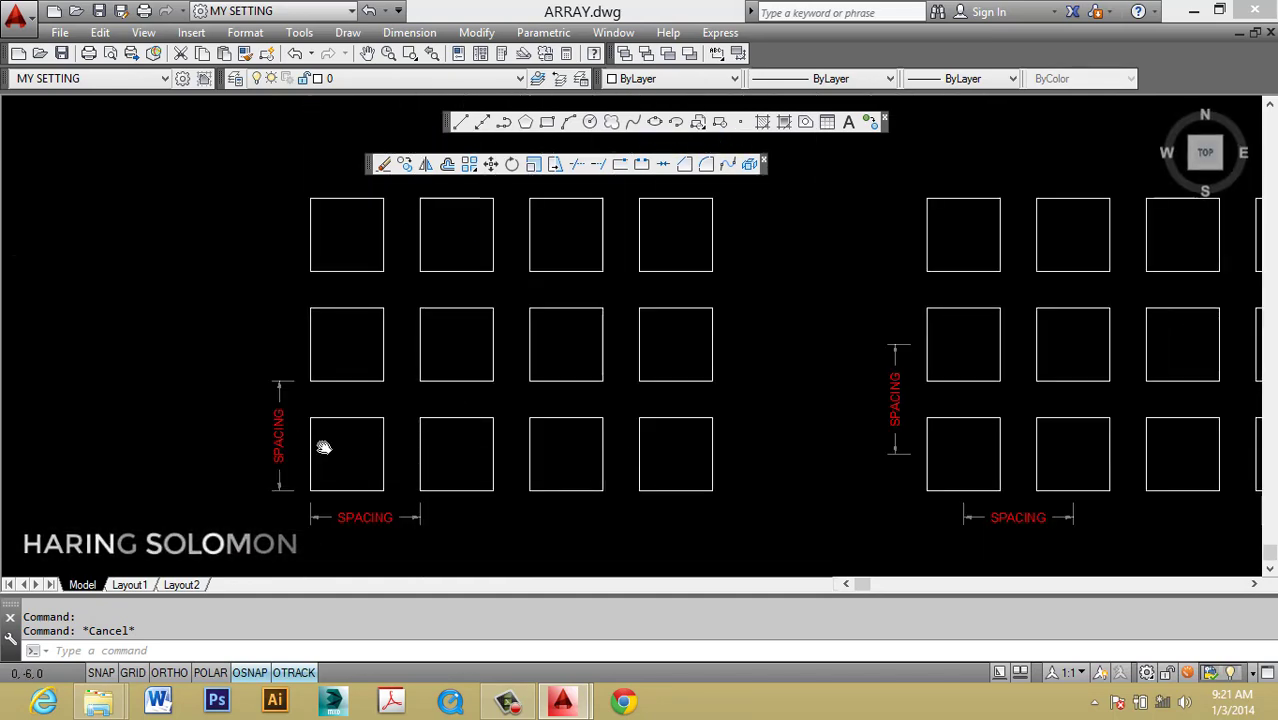
middle_click_drag(402, 463, 399, 450)
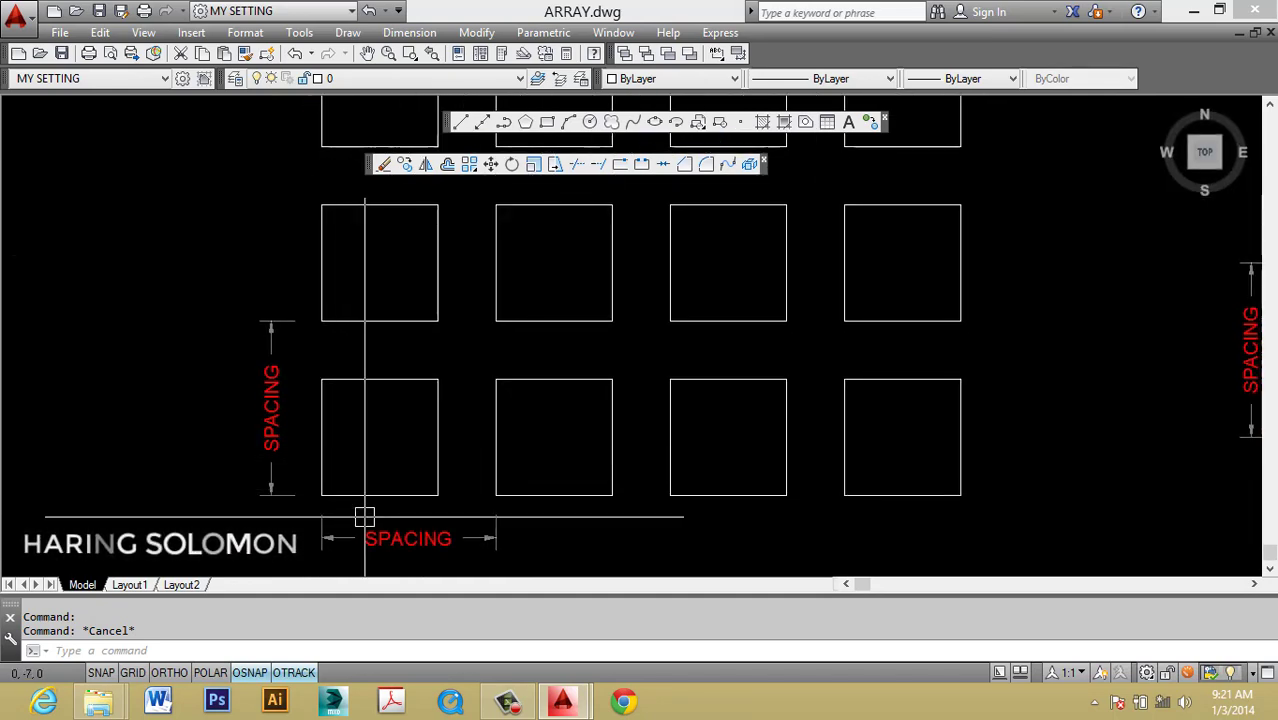
middle_click_drag(391, 520, 395, 473)
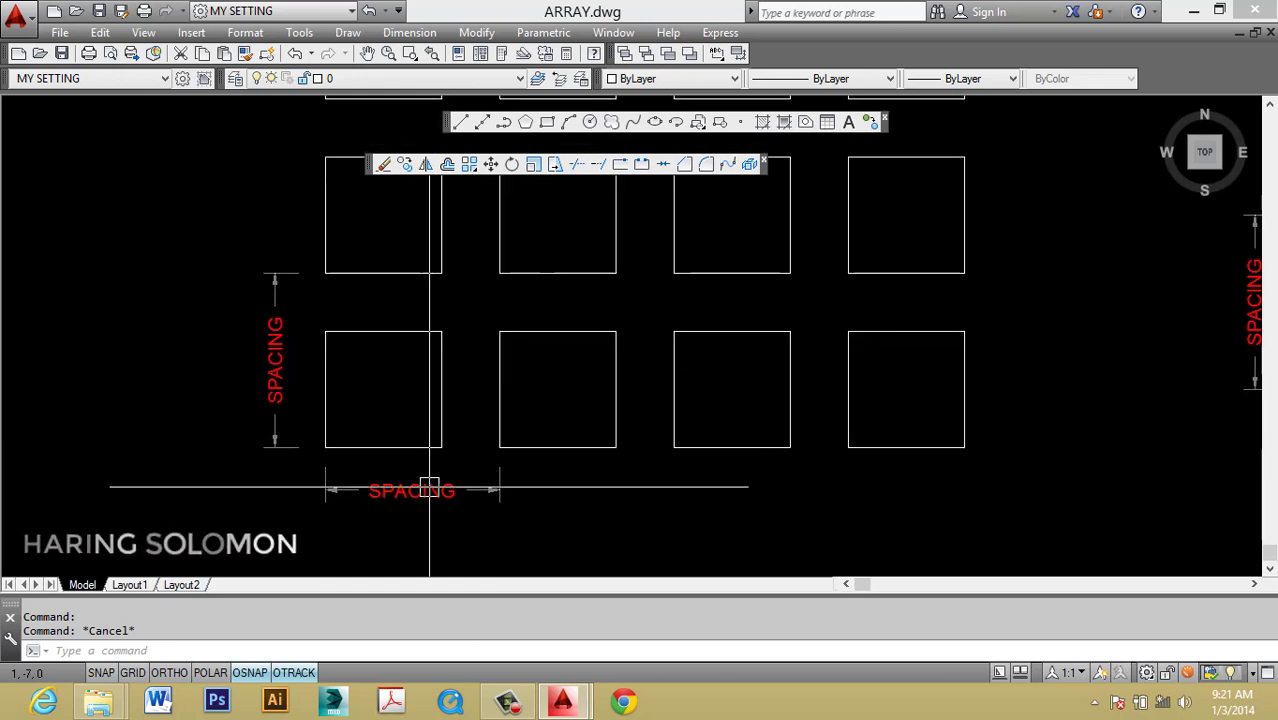
key("Escape")
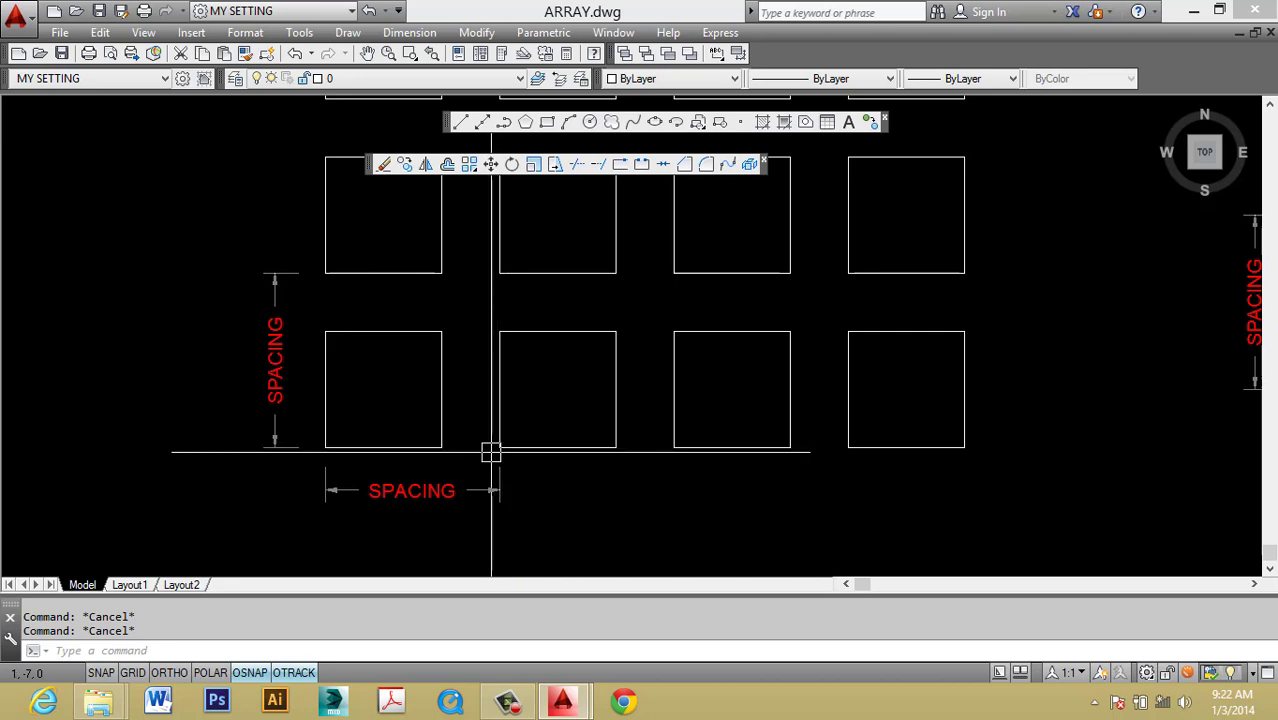
scroll(531, 448, "down", 2)
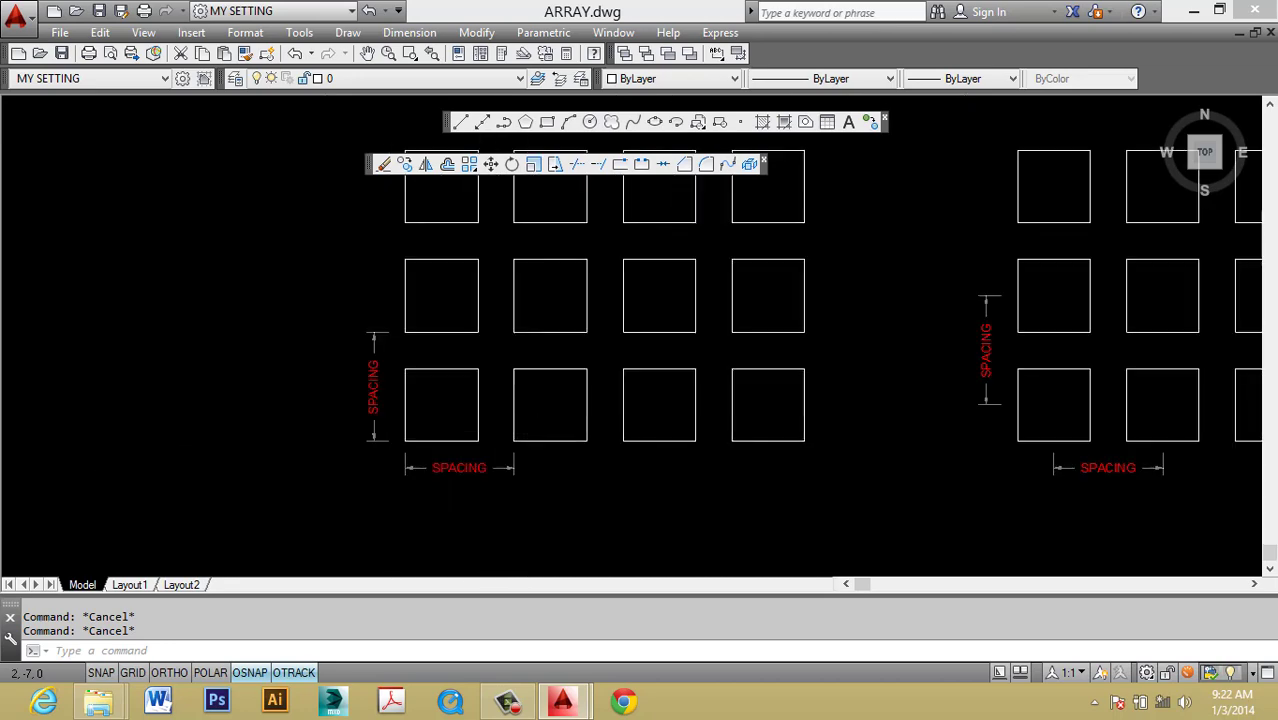
scroll(556, 413, "down", 2)
scroll(687, 294, "up", 2)
scroll(716, 297, "up", 2)
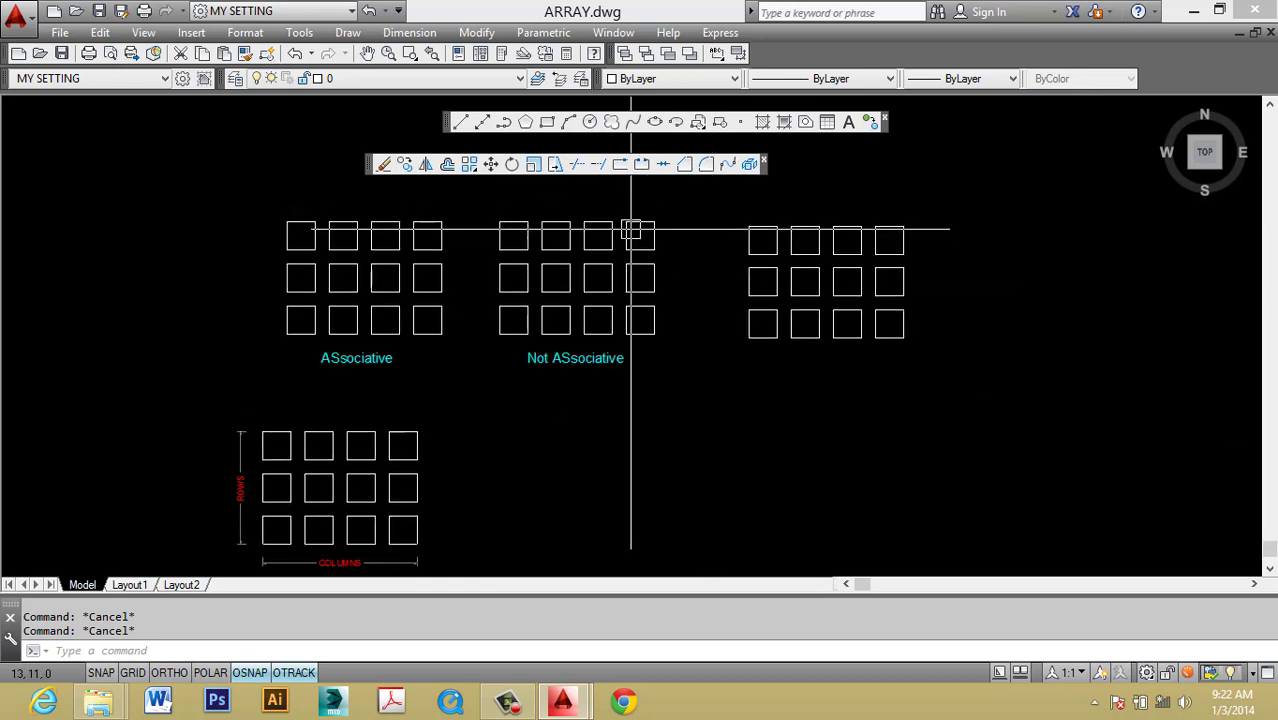
type("ar")
key("Return")
key("Escape")
key("Escape")
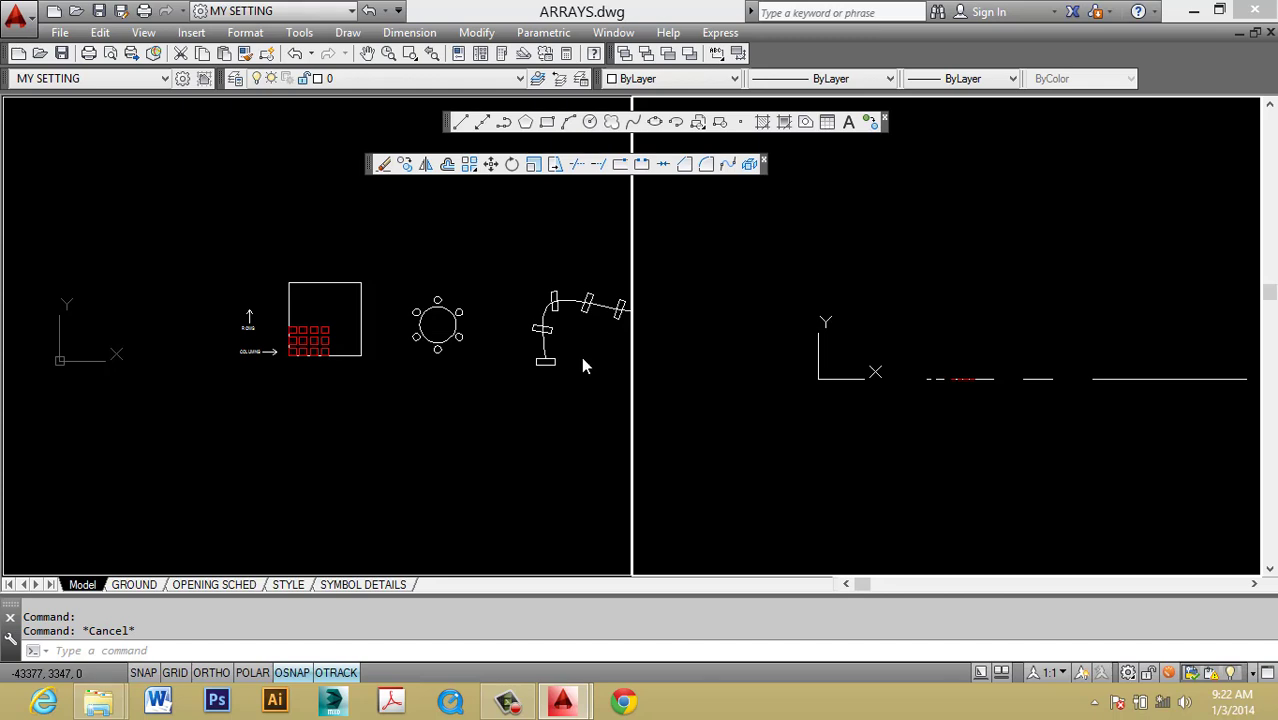
Merge the ARRAYS.dwg split view into a single viewport from the View menu.
scroll(640, 388, "down", 2)
key("Escape")
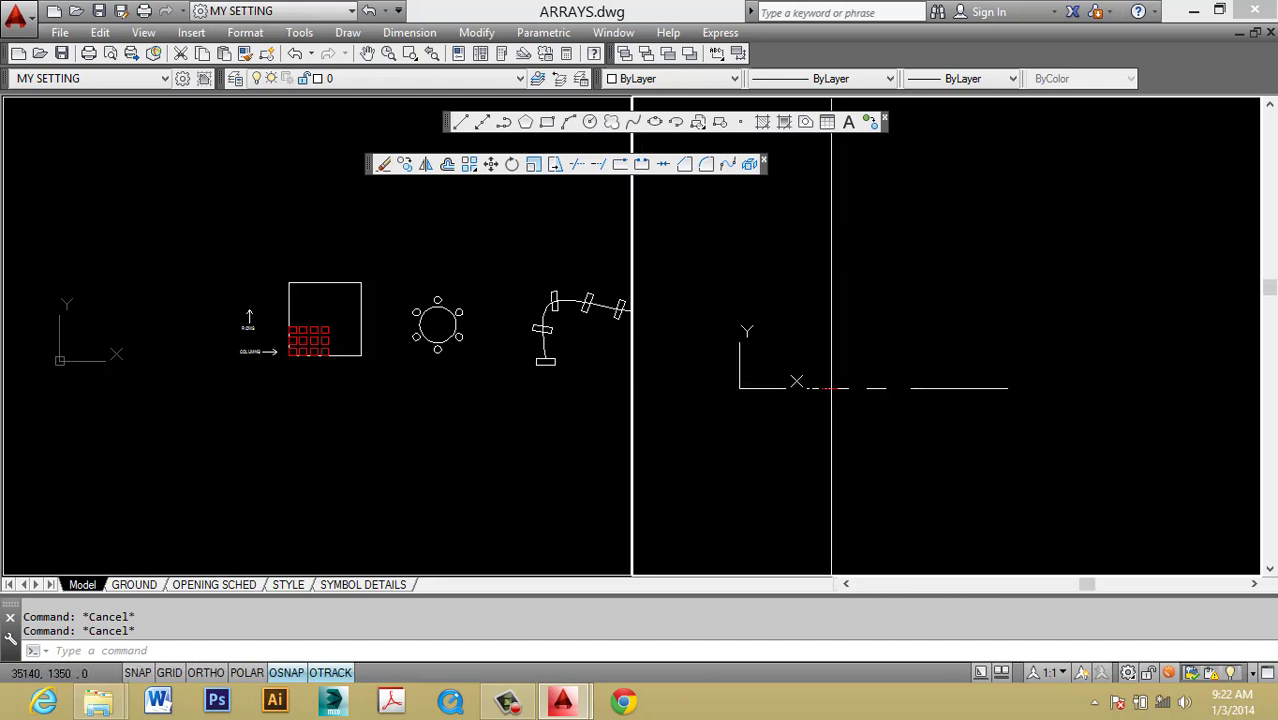
left_click(143, 32)
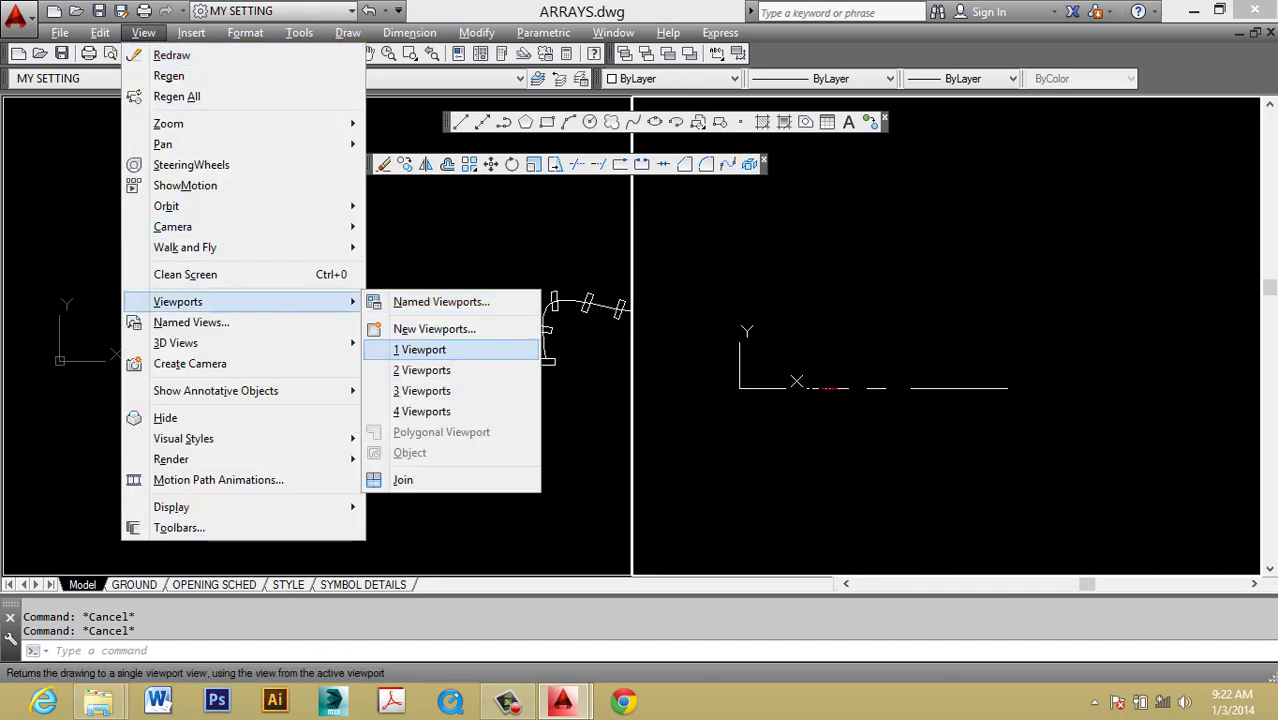
left_click(435, 350)
Try a vertical two-viewport split and make the left viewport active.
key("Escape")
key("Escape")
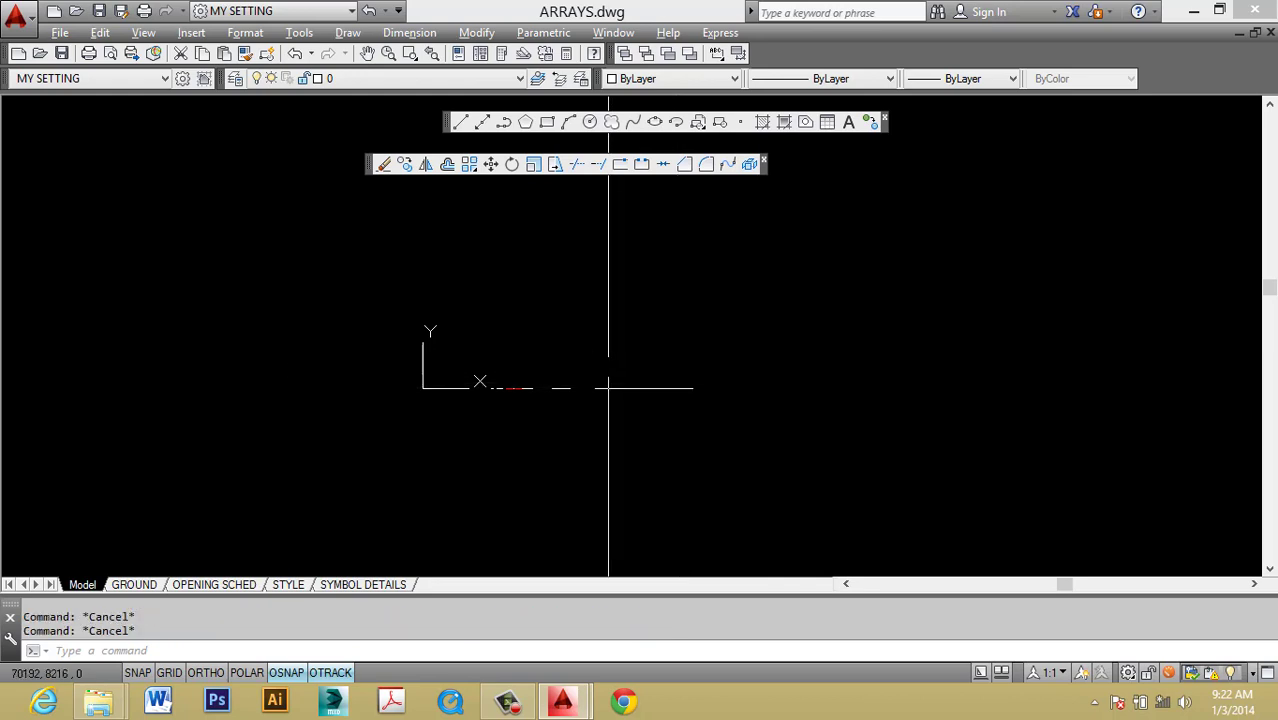
key("alt+v")
left_click(420, 369)
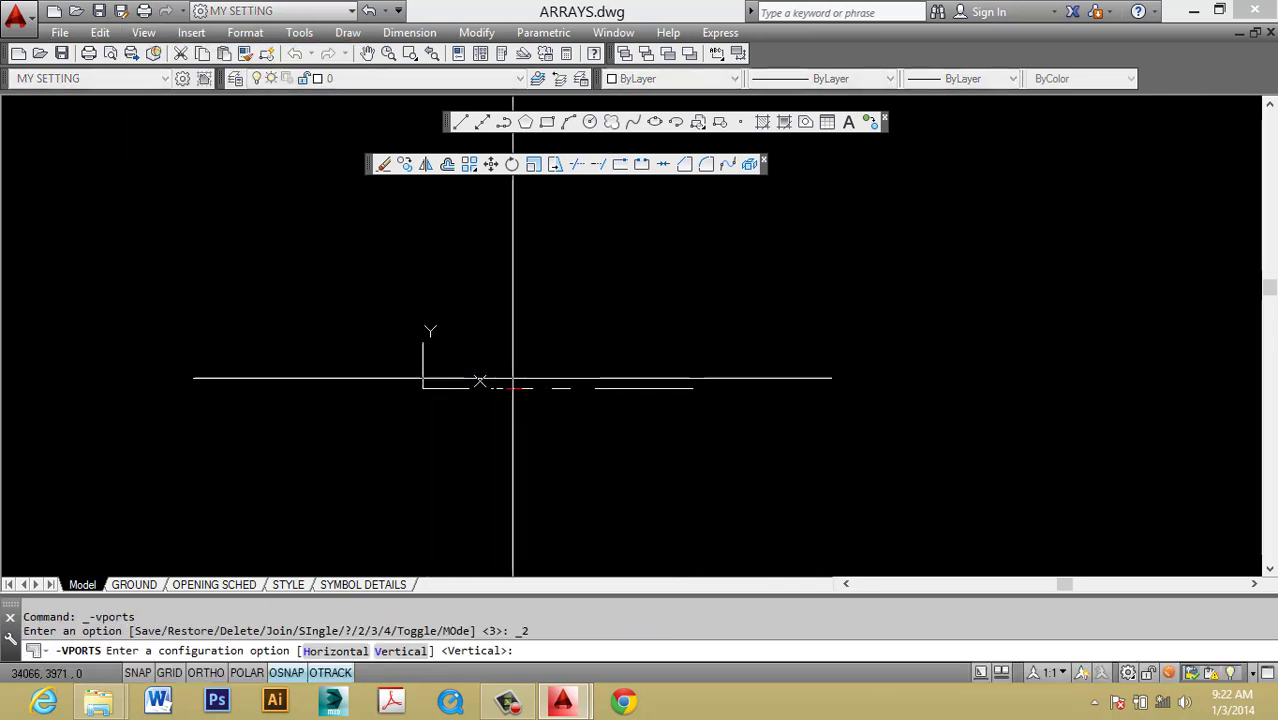
key("Return")
left_click(612, 386)
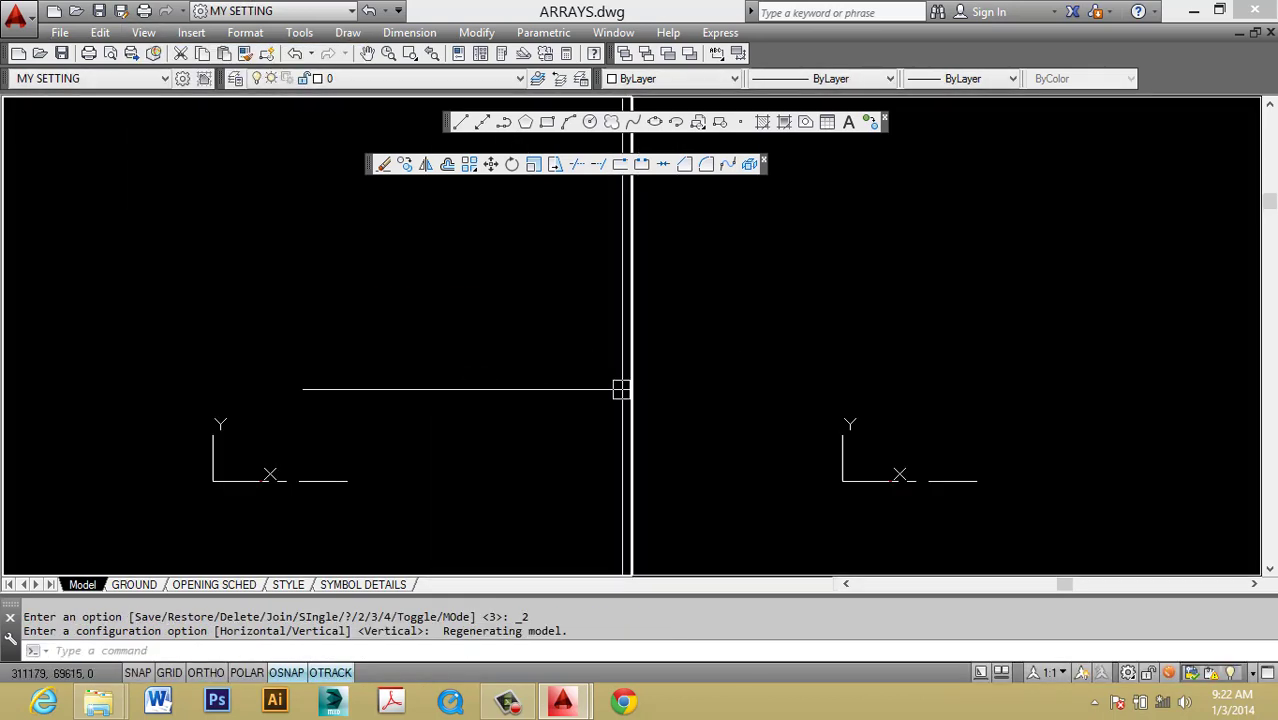
Return the ARRAYS.dwg view to 1 Viewport.
key("Escape")
key("Escape")
key("alt+v")
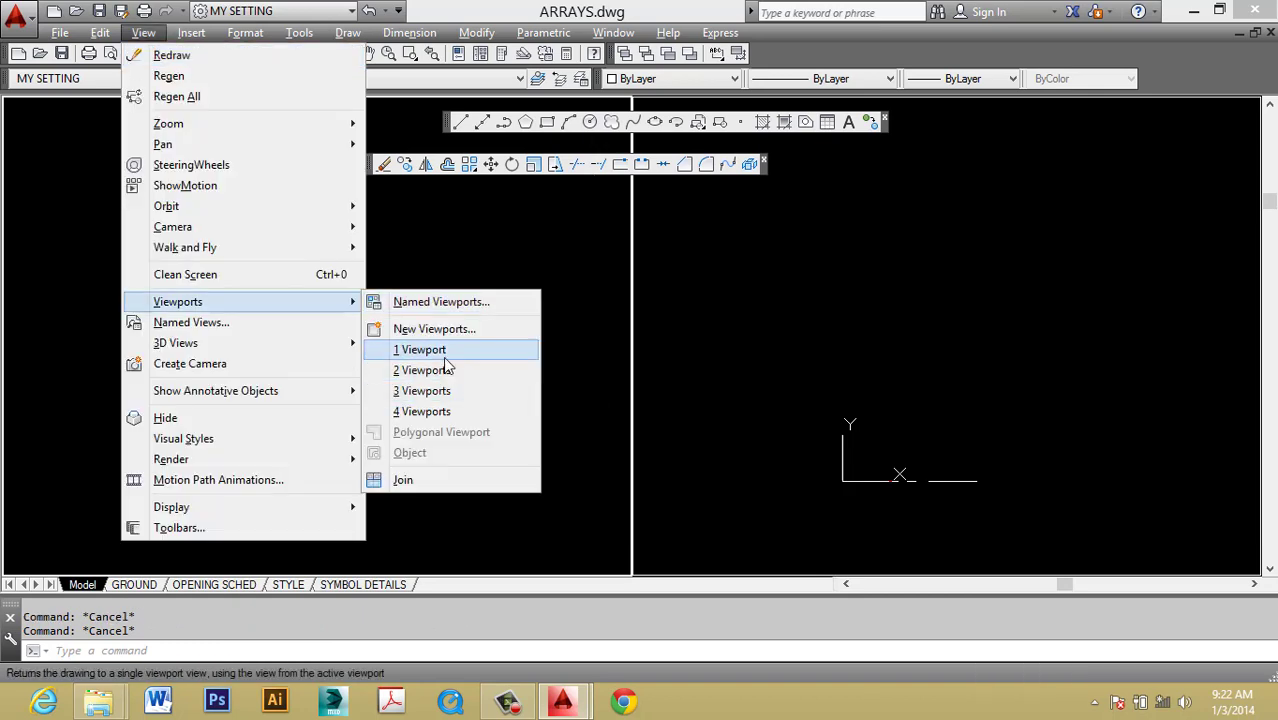
left_click(469, 352)
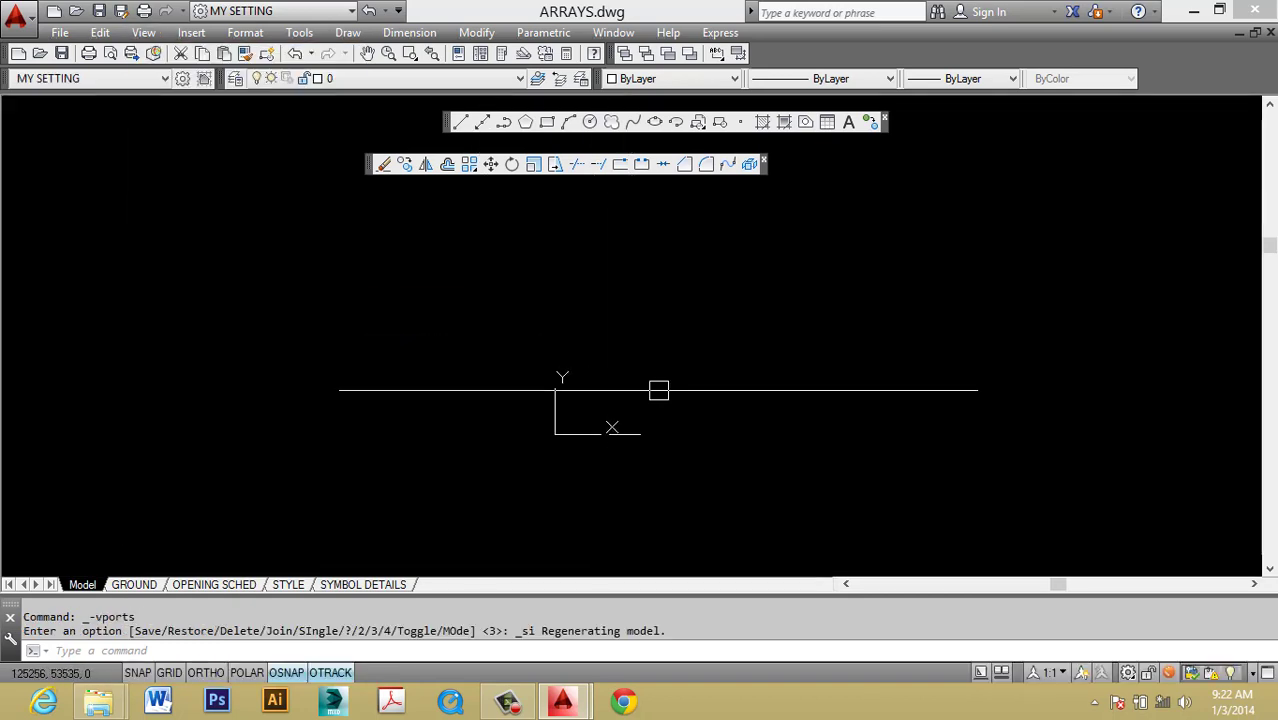
scroll(704, 347, "down", 2)
key("Escape")
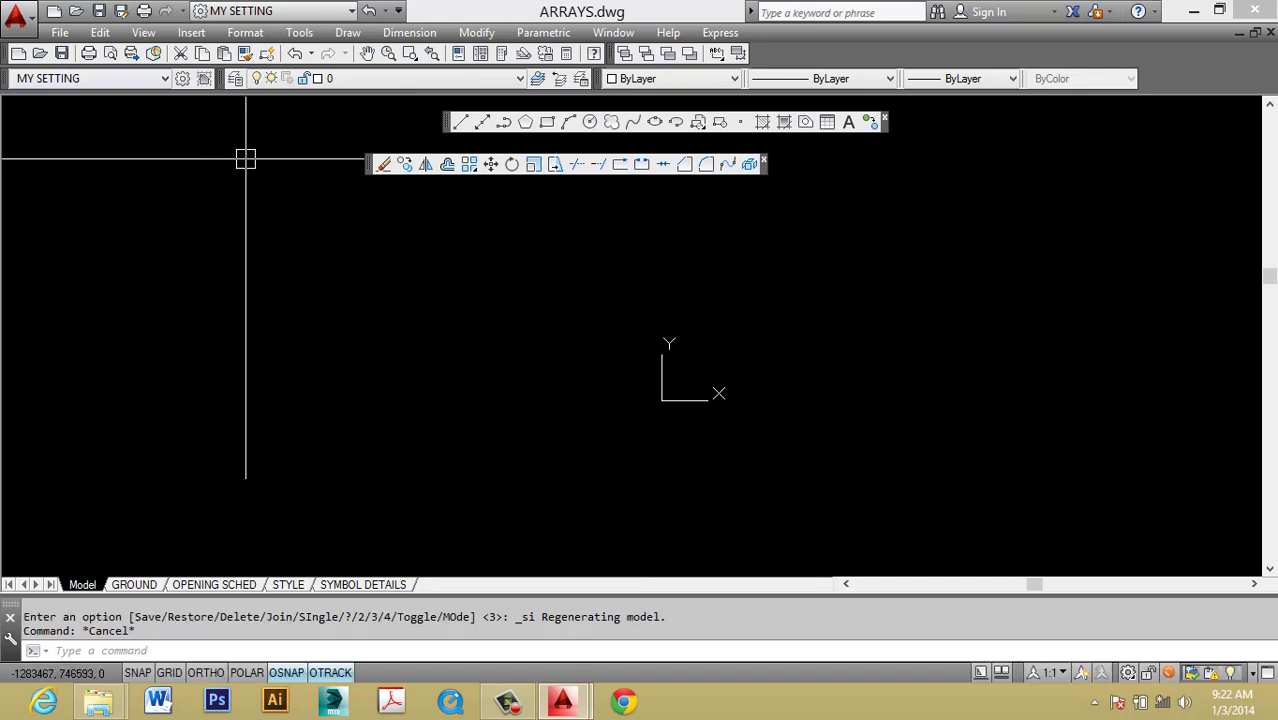
Switch back to the ARRAY.dwg drawing with Ctrl+Tab.
key("ctrl+Tab")
scroll(565, 337, "down", 3)
scroll(519, 348, "down", 2)
scroll(519, 348, "up", 3)
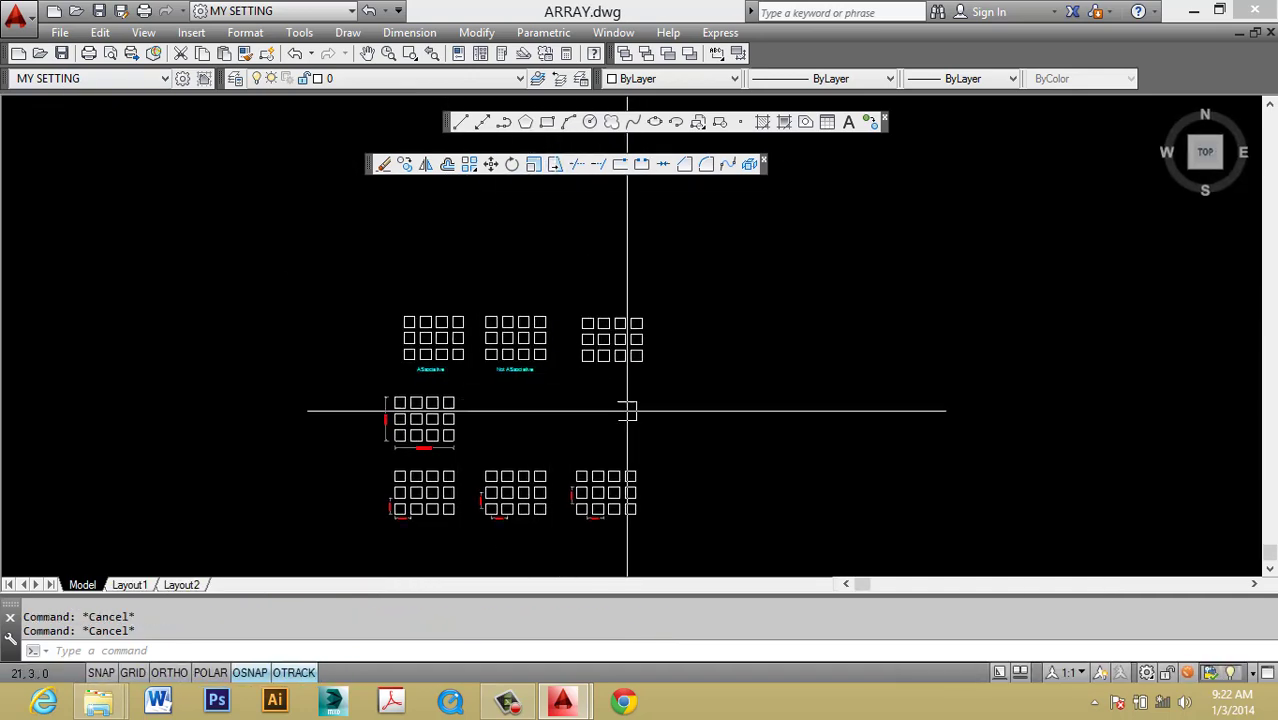
Draw a radius-100 circle right of the arrays, then erase the oversized circle.
type("c")
key("Return")
left_click(763, 427)
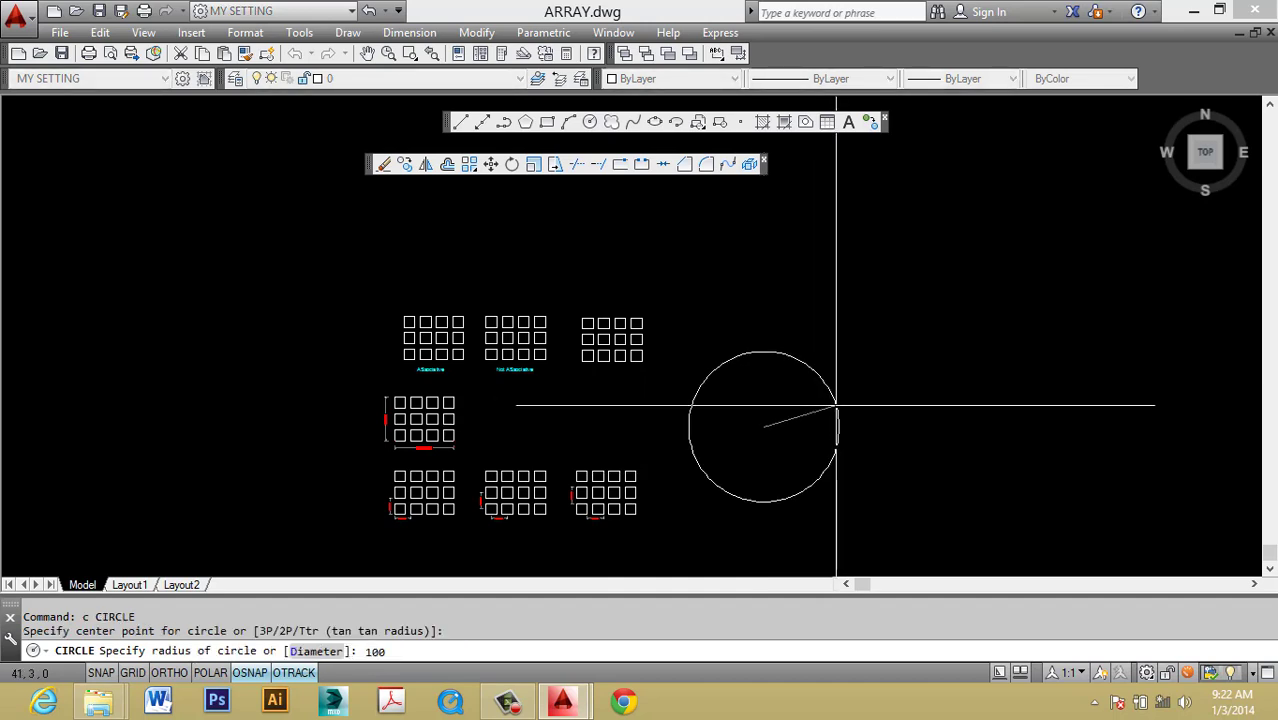
key("Return")
scroll(505, 372, "down", 2)
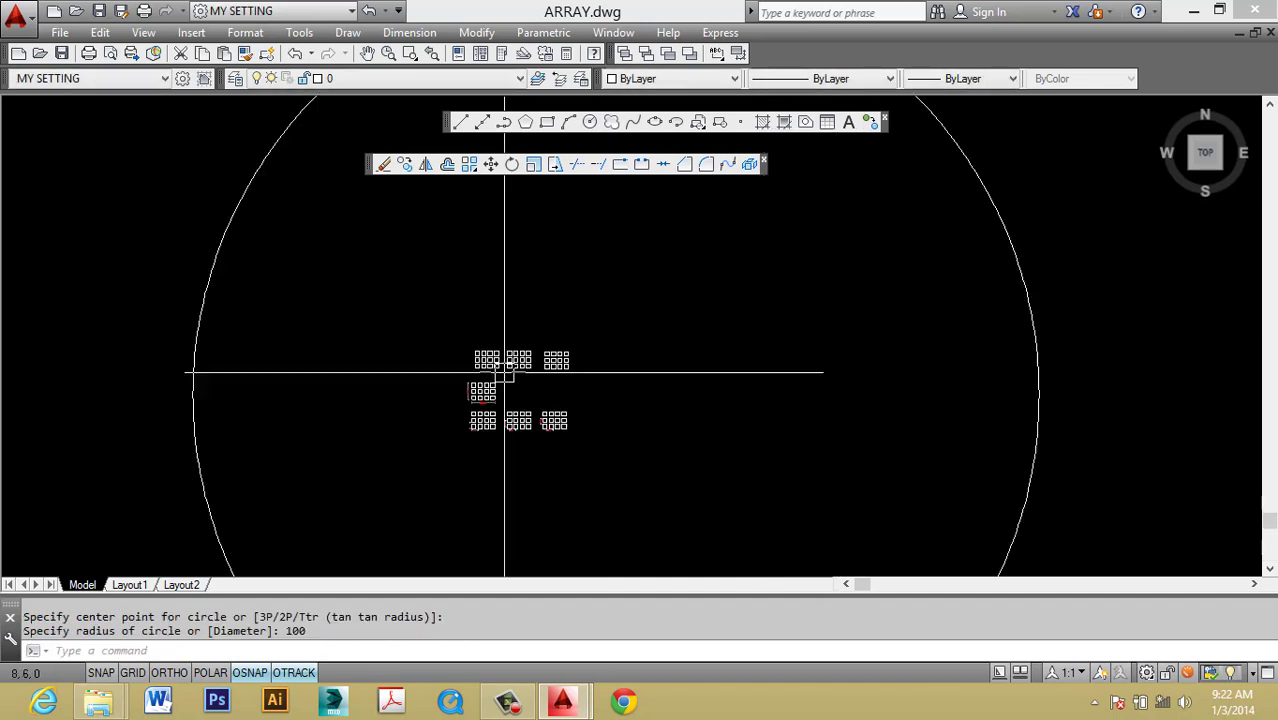
scroll(505, 372, "down", 5)
scroll(508, 345, "up", 2)
left_click(713, 297)
left_click(622, 314)
type("e")
key("Return")
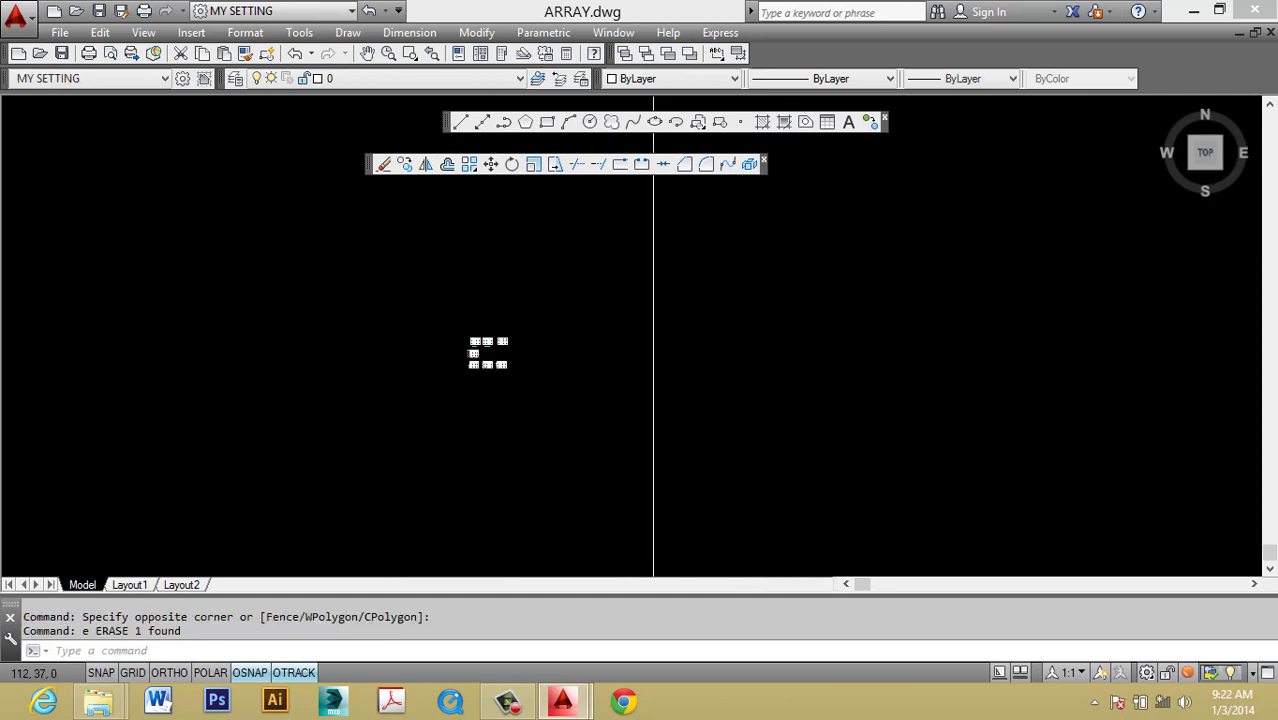
key("Escape")
Draw a radius-10 circle to the right of the square arrays.
type("c")
key("Return")
scroll(590, 330, "up", 4)
scroll(362, 379, "up", 2)
scroll(455, 353, "up", 2)
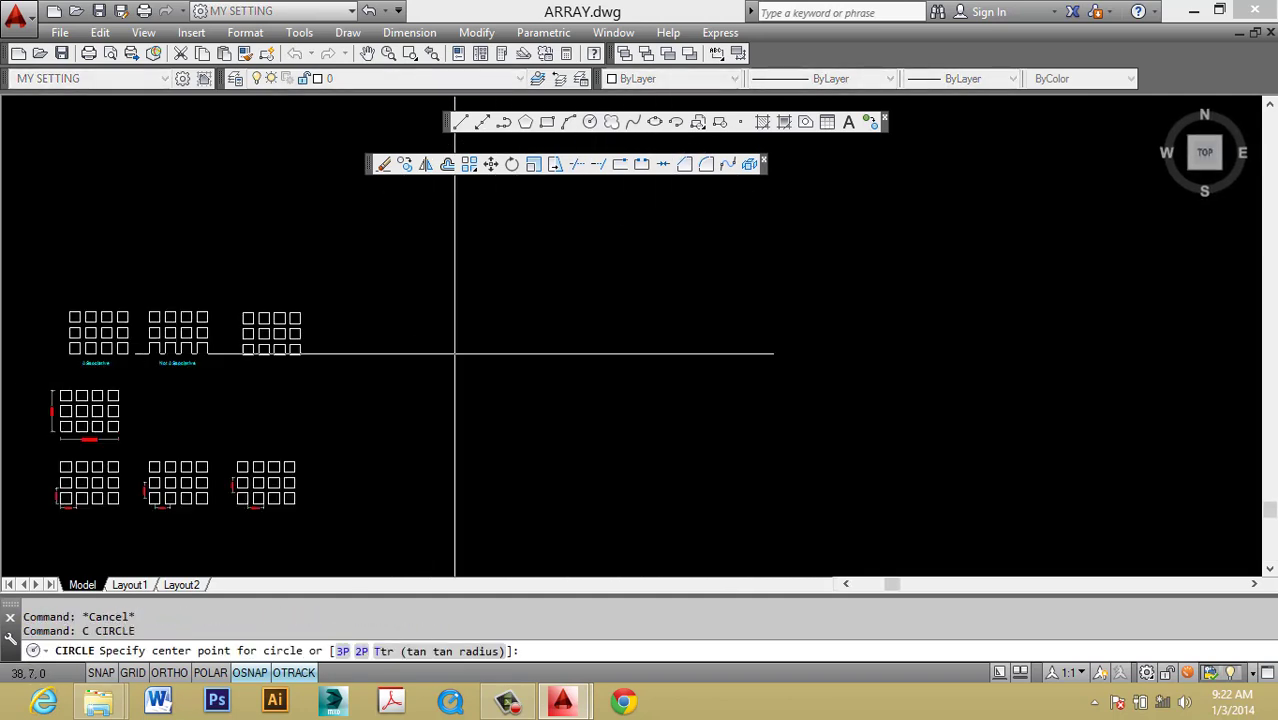
left_click(455, 353)
type("10")
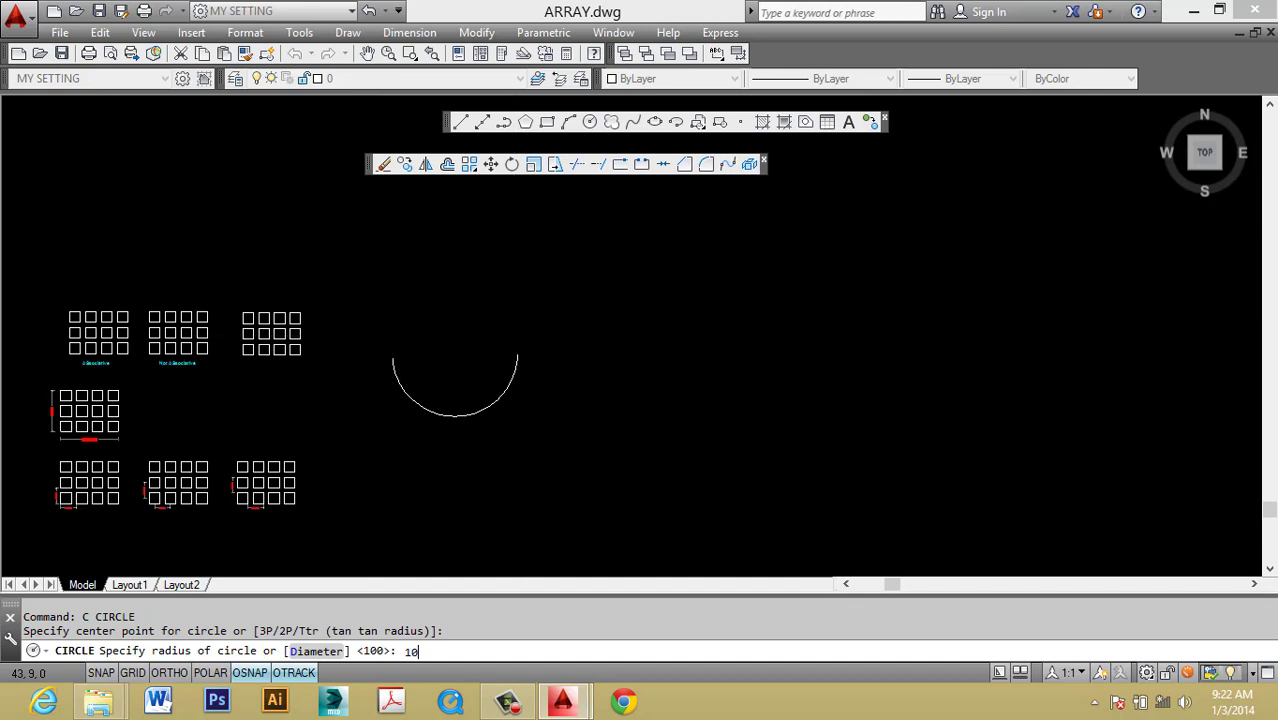
key("Return")
key("Escape")
Select the radius-10 circle and begin moving it, then cancel the move.
left_click_drag(564, 297, 491, 305)
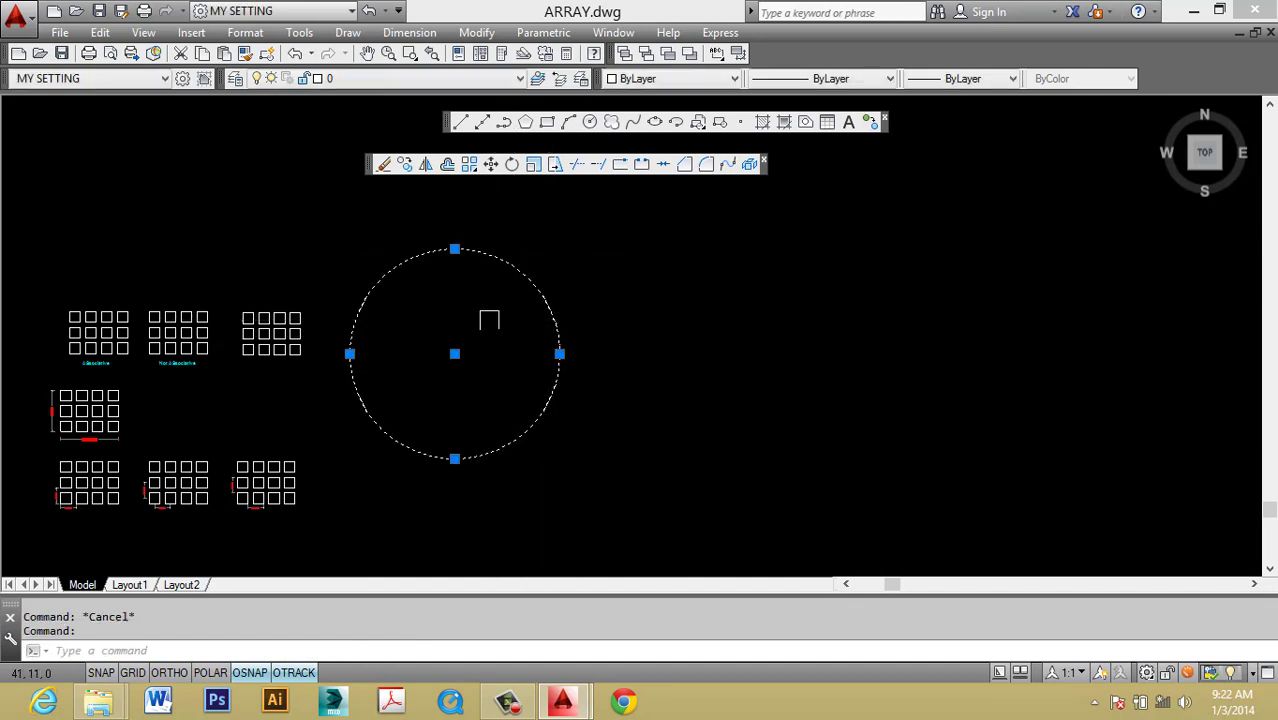
left_click(490, 164)
left_click(515, 499)
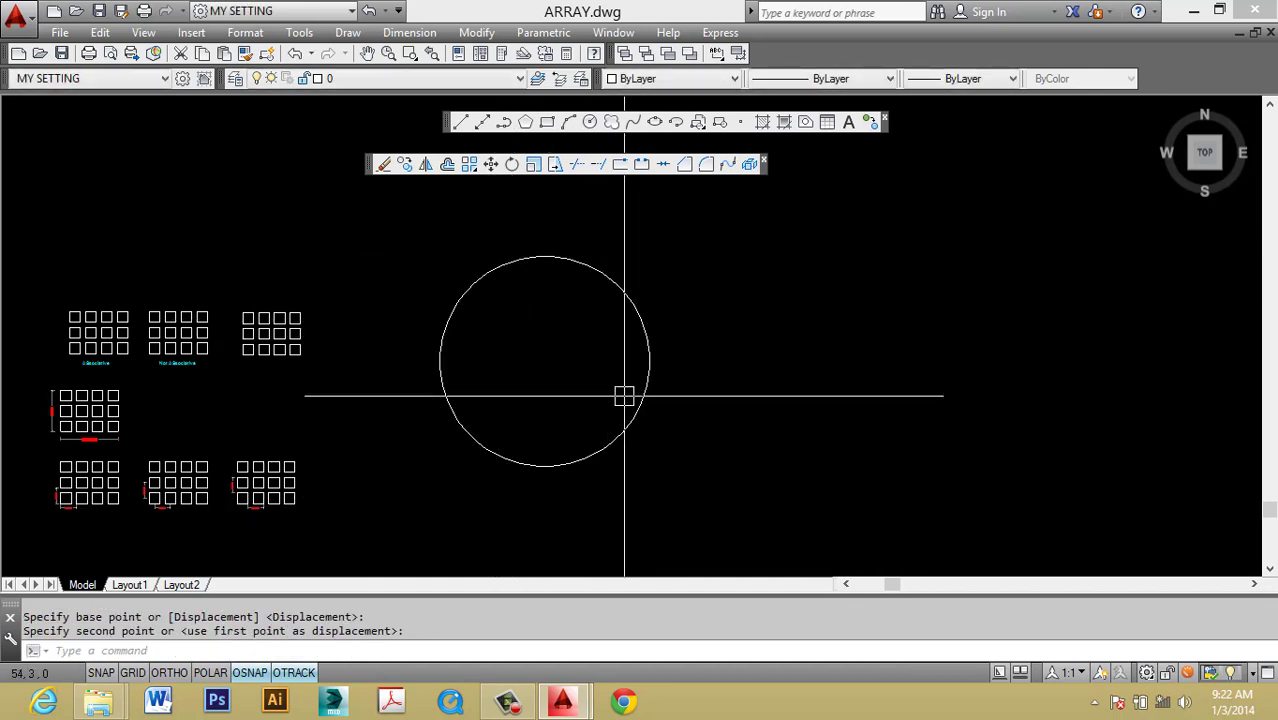
key("Escape")
key("Escape")
middle_click_drag(638, 340, 662, 365)
Add a radius-1 circle centred just above the top of the radius-10 circle.
type("c")
key("Return")
scroll(586, 289, "up", 2)
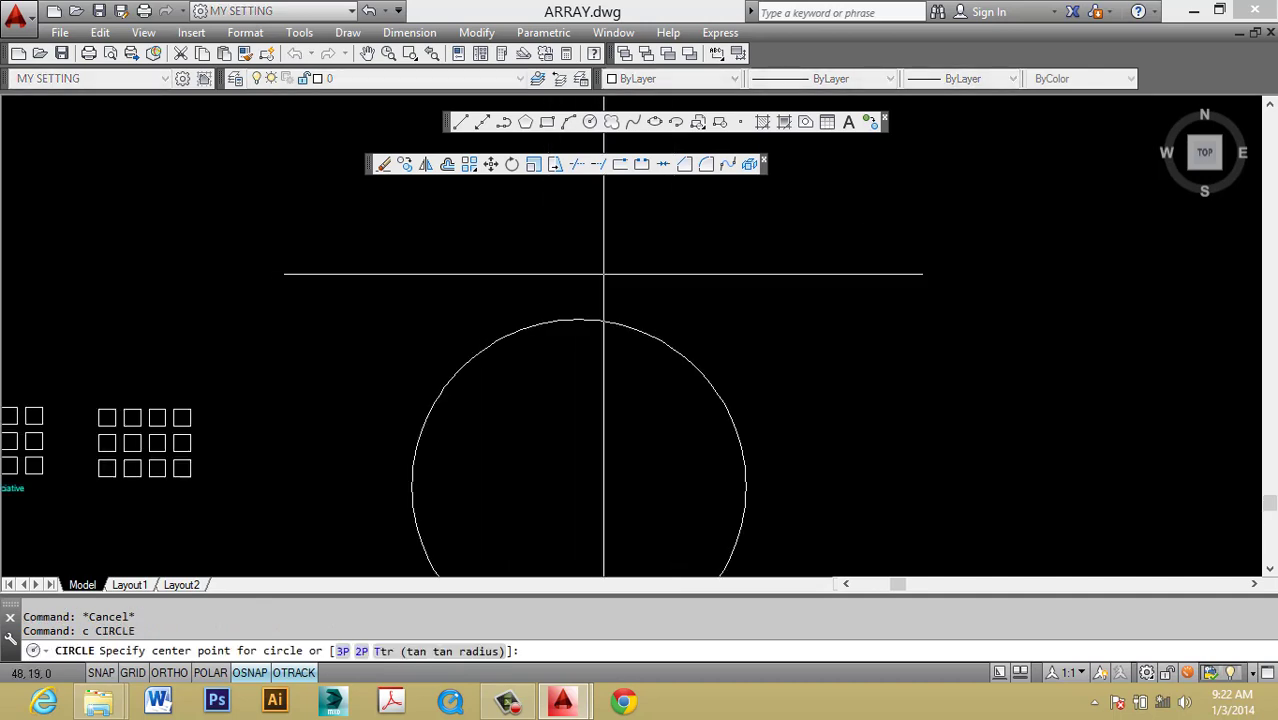
left_click(600, 274)
key("Return")
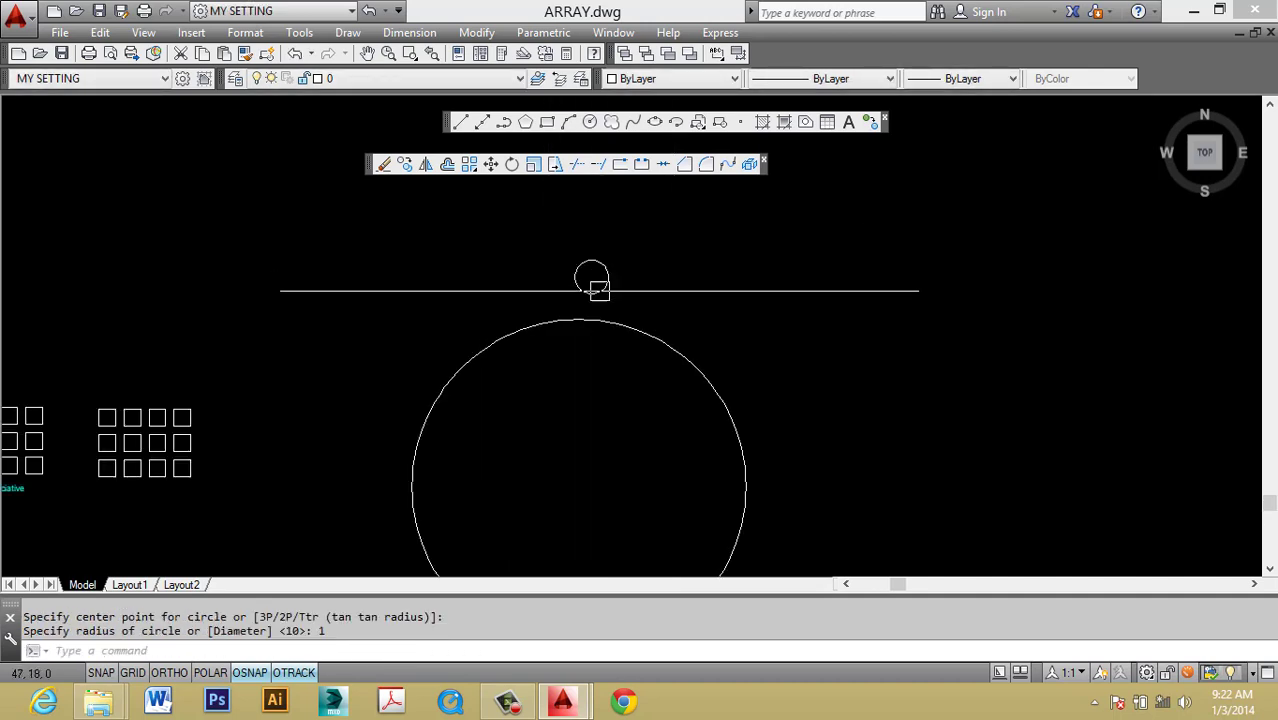
key("Escape")
type("l")
key("Return")
scroll(591, 277, "down", 3)
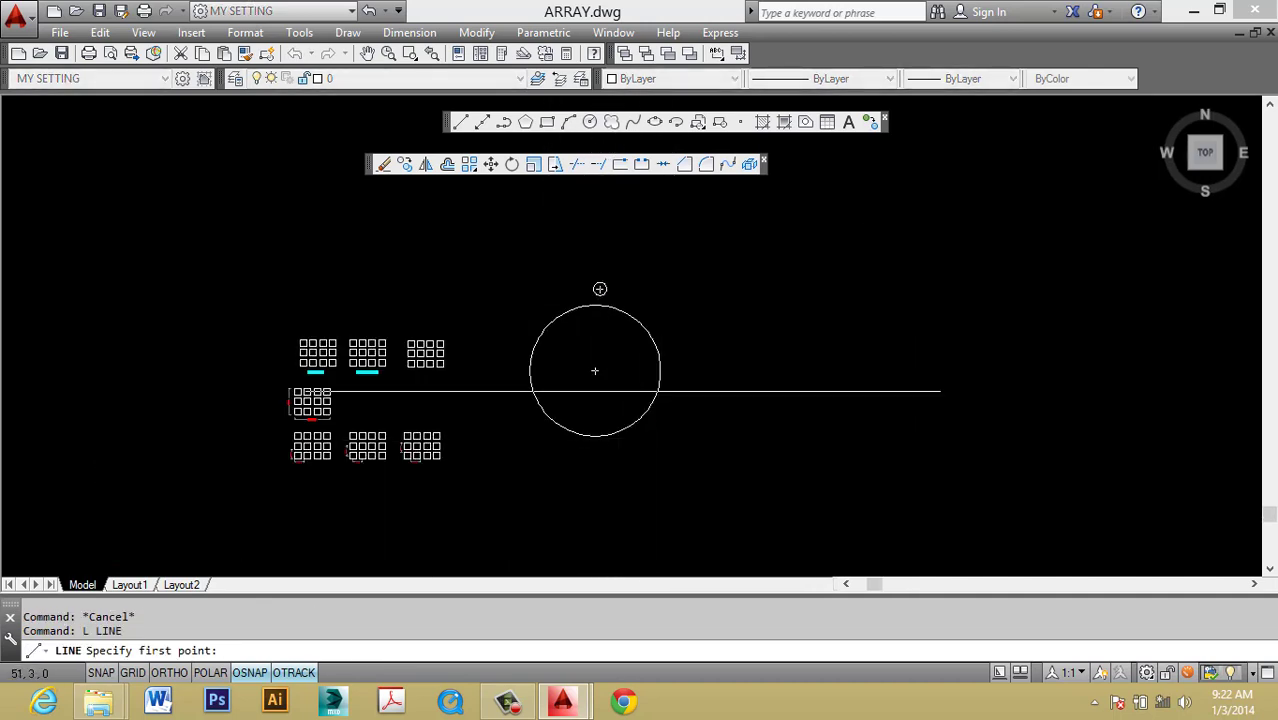
Draw a vertical line from the small circle down toward the big circle.
left_click(599, 288)
scroll(599, 288, "up", 3)
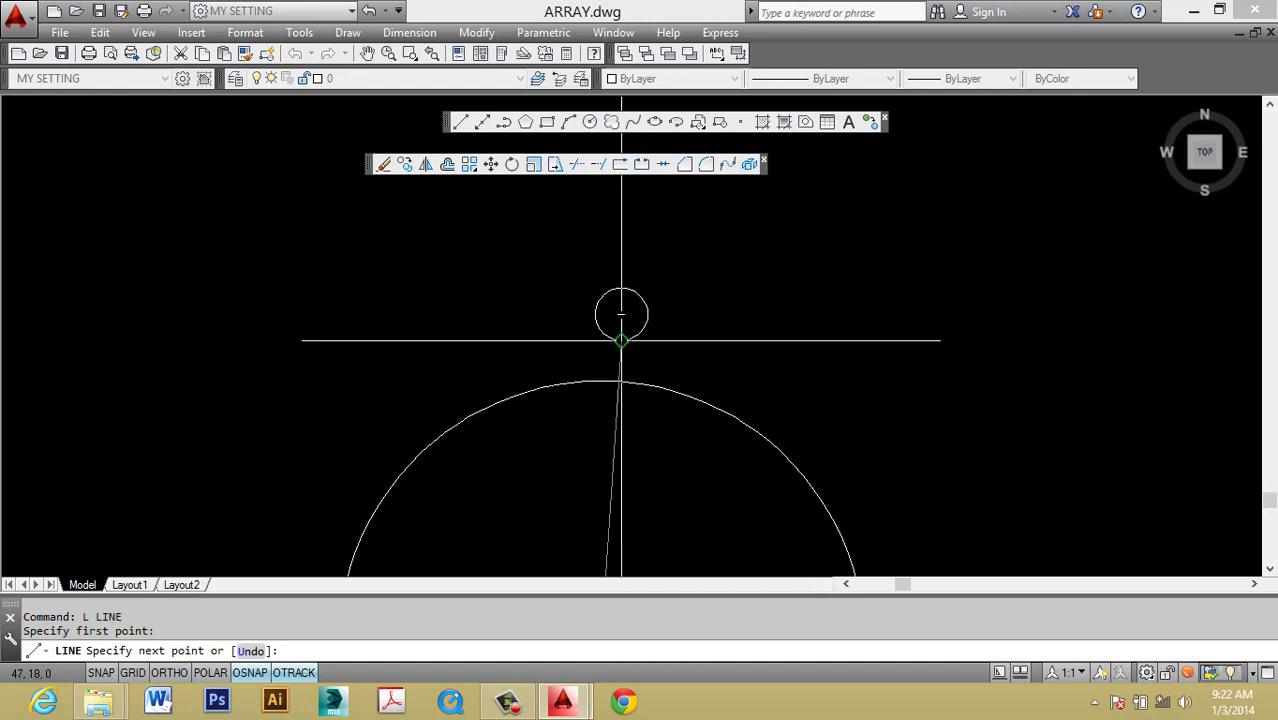
left_click(601, 252)
key("Escape")
Move the small circle onto the top of the big circle.
left_click(643, 328)
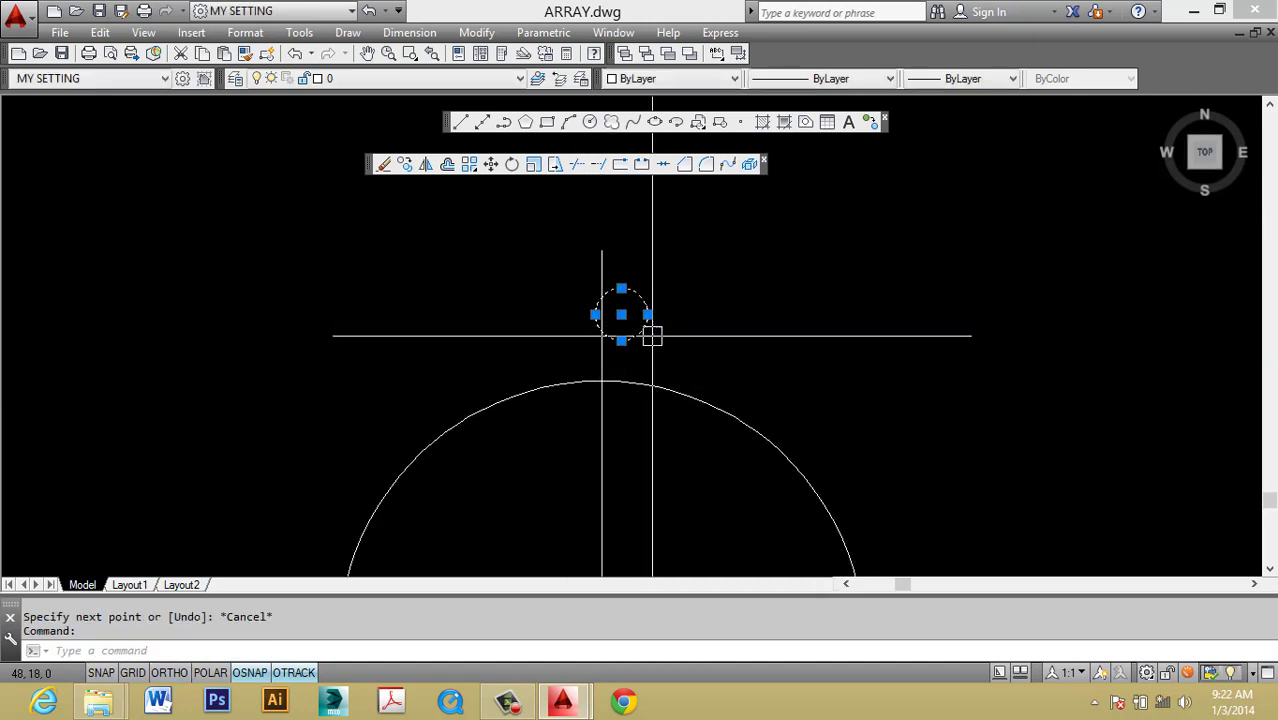
type("m")
key("Return")
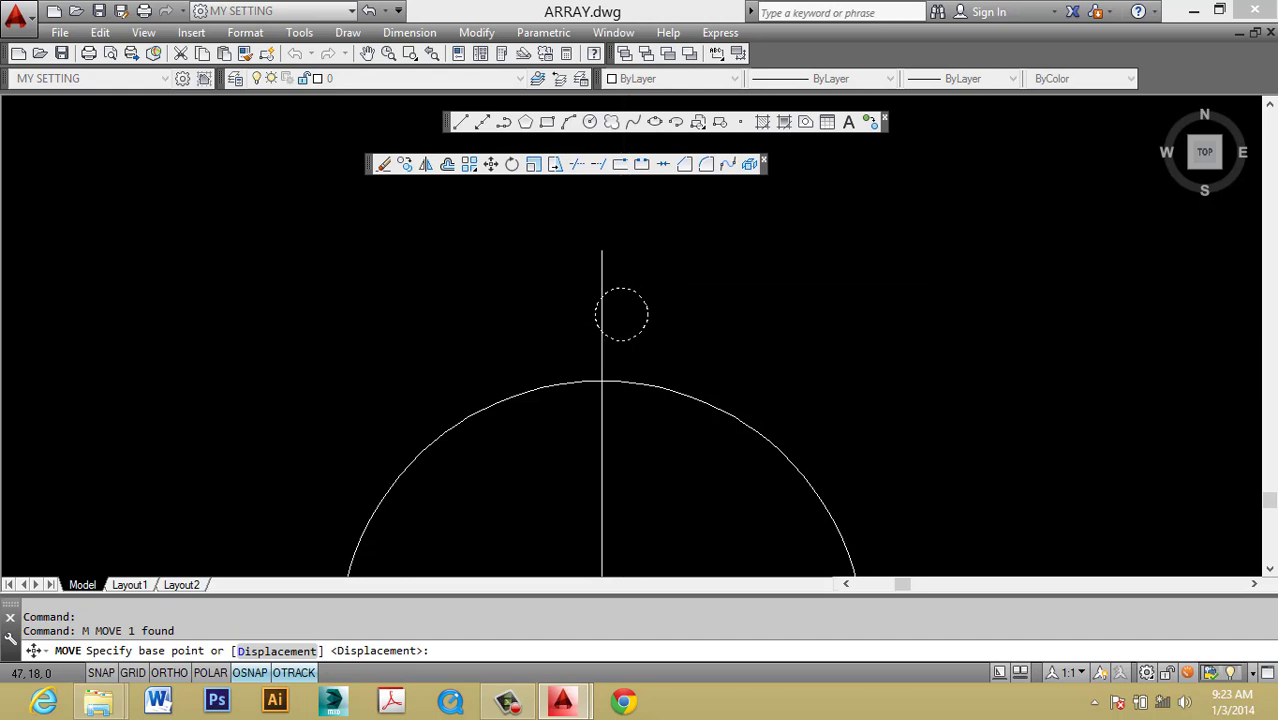
left_click(621, 341)
left_click(601, 381)
key("Escape")
Move the small circle 2 units further up.
left_click(628, 354)
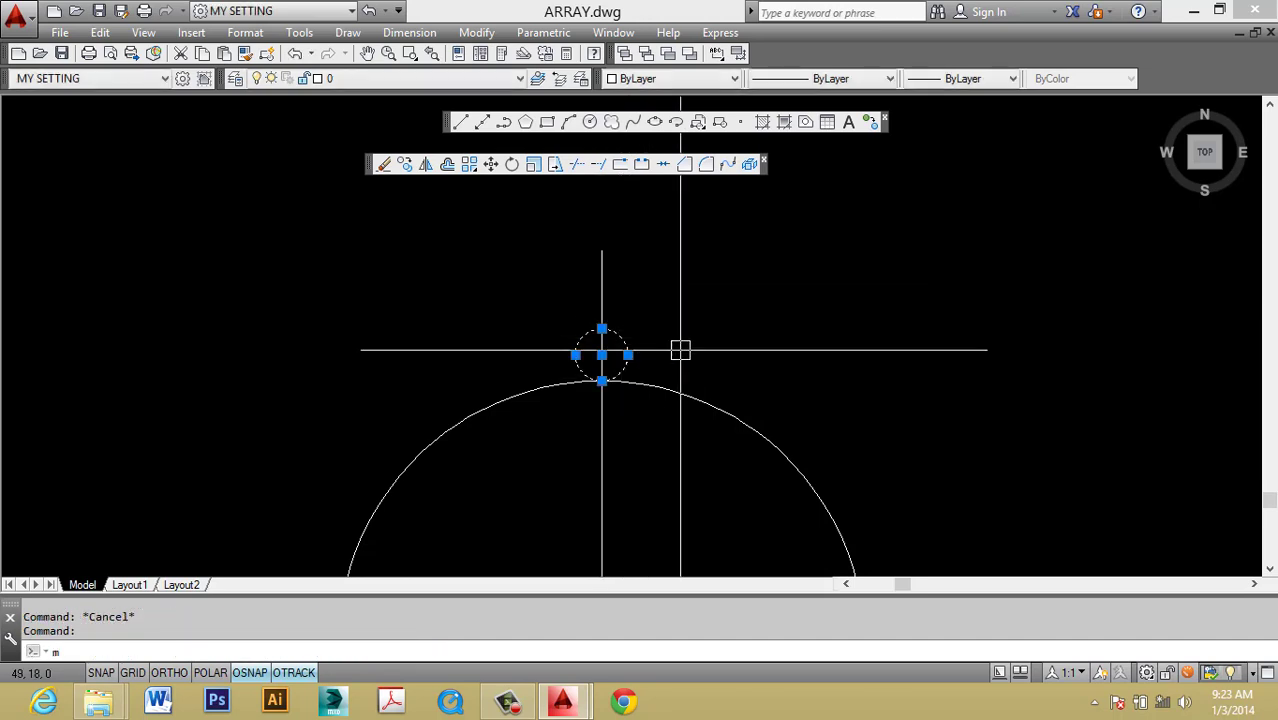
type("m")
key("Return")
left_click(704, 335)
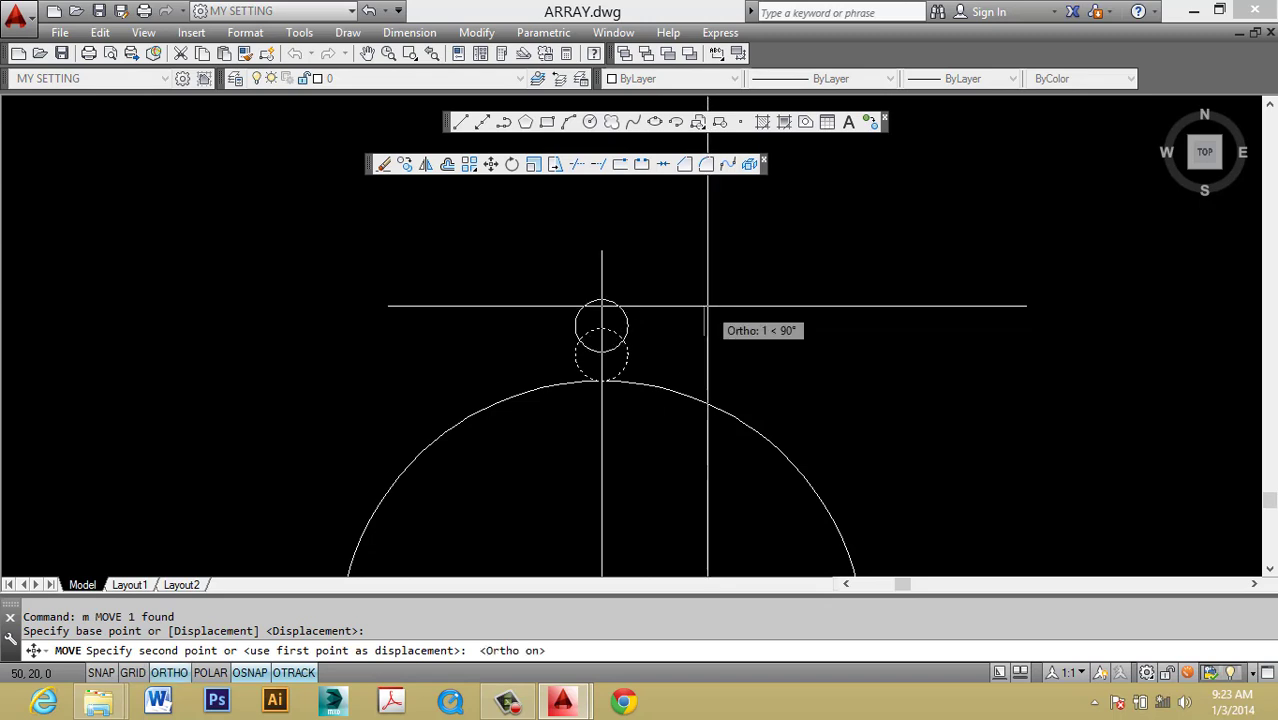
type("2")
key("Return")
key("Escape")
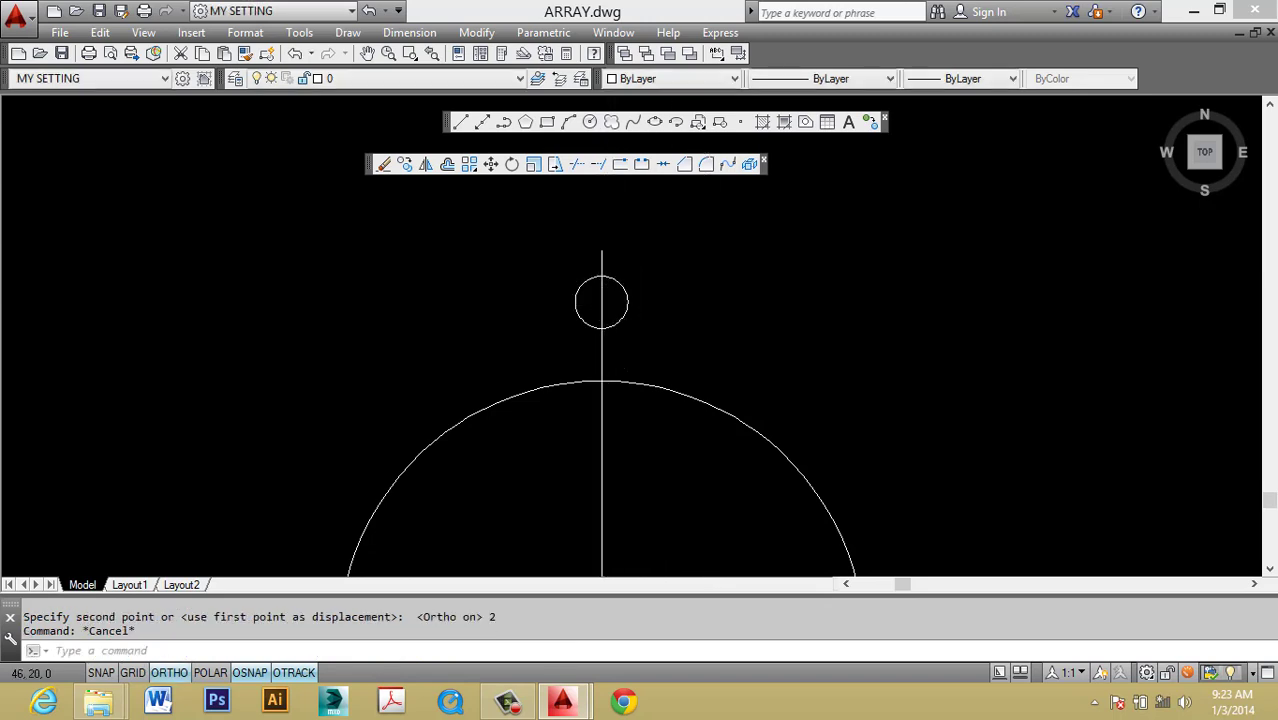
Trim the vertical line at the big circle so it ends at the circle's top.
left_click(600, 300)
type("e")
key("Escape")
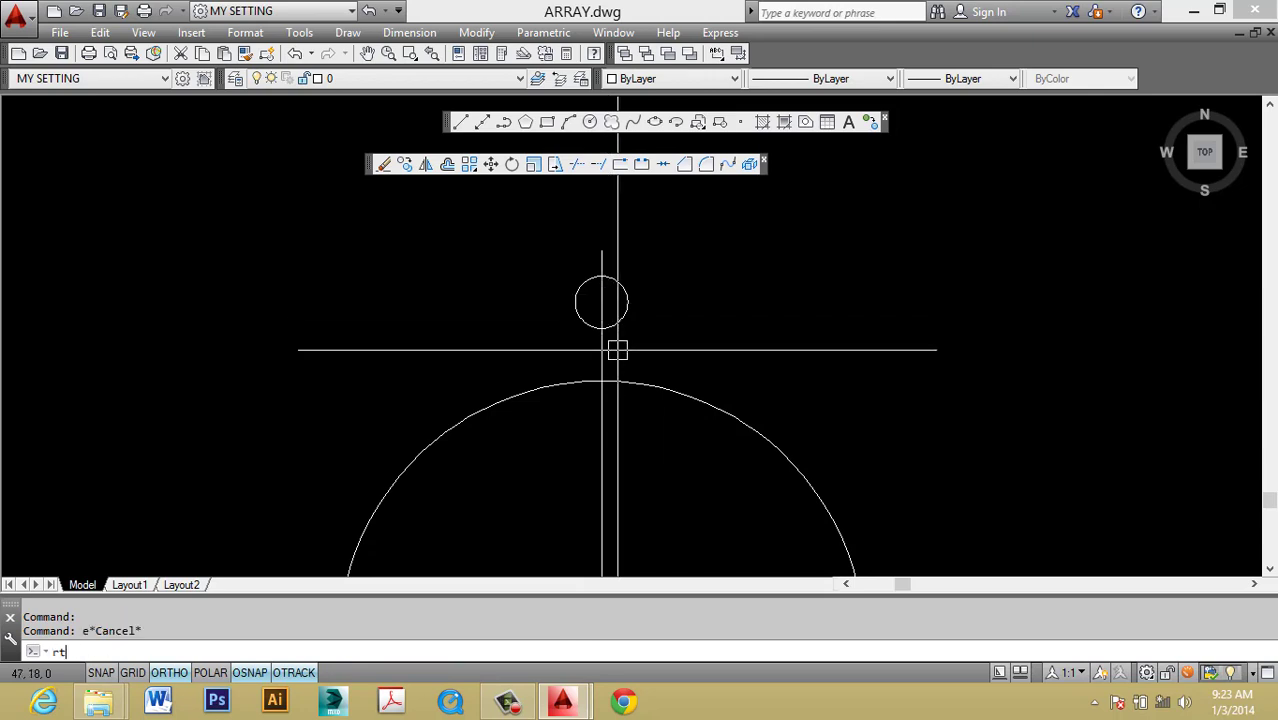
key("r")
key("Return")
left_click(617, 380)
key("Return")
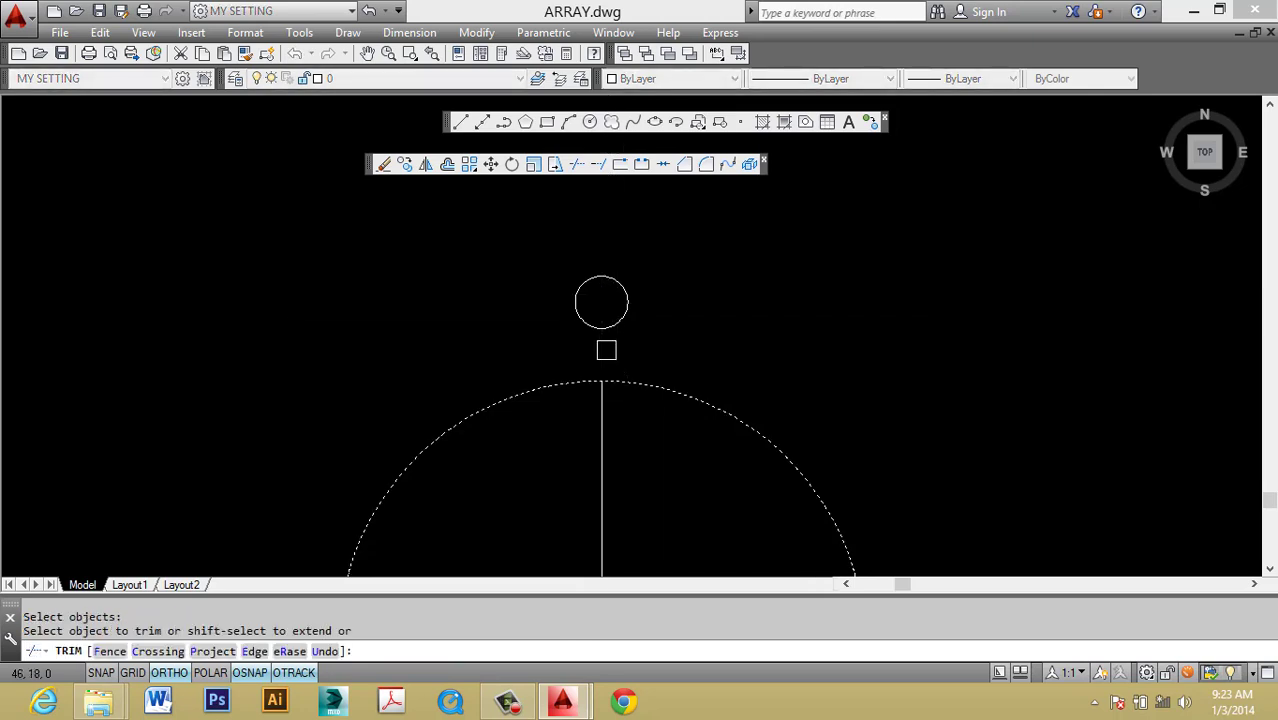
left_click(605, 345)
key("Escape")
scroll(627, 364, "down", 6)
middle_click_drag(627, 364, 645, 334)
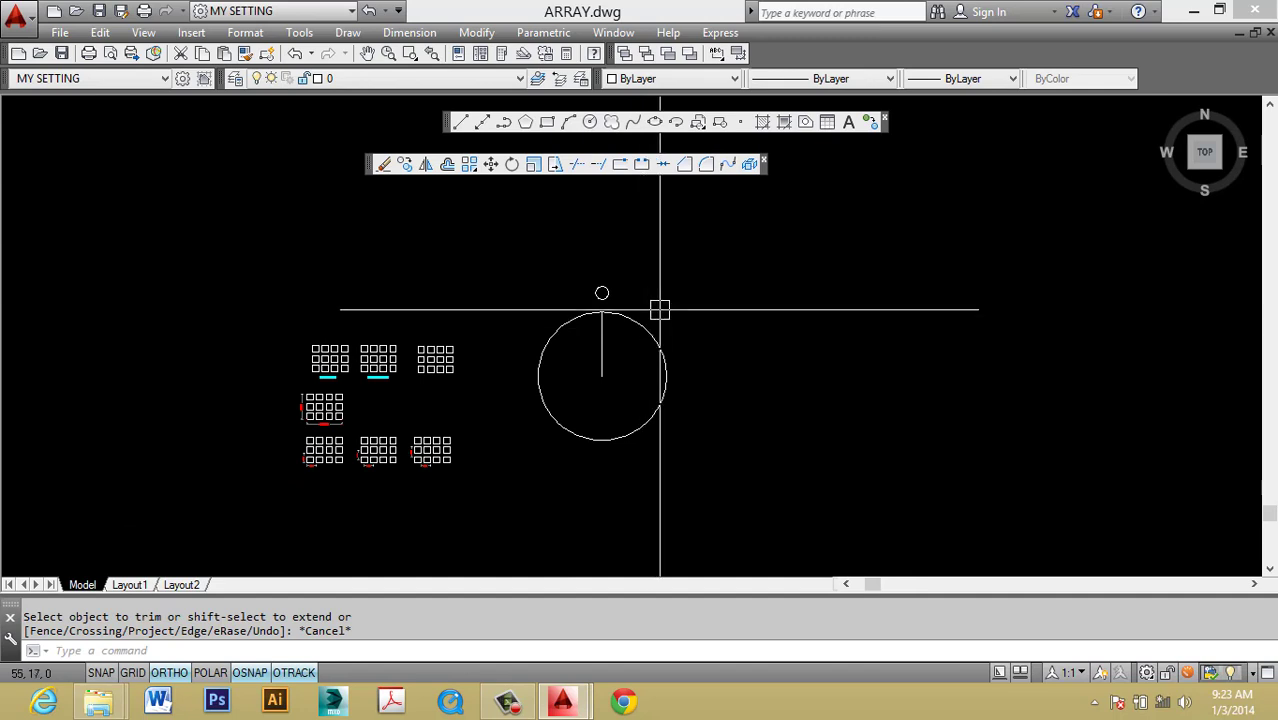
scroll(623, 263, "up", 2)
key("Escape")
Start a polar array of the small circle centred on the big circle's centre.
type("ar")
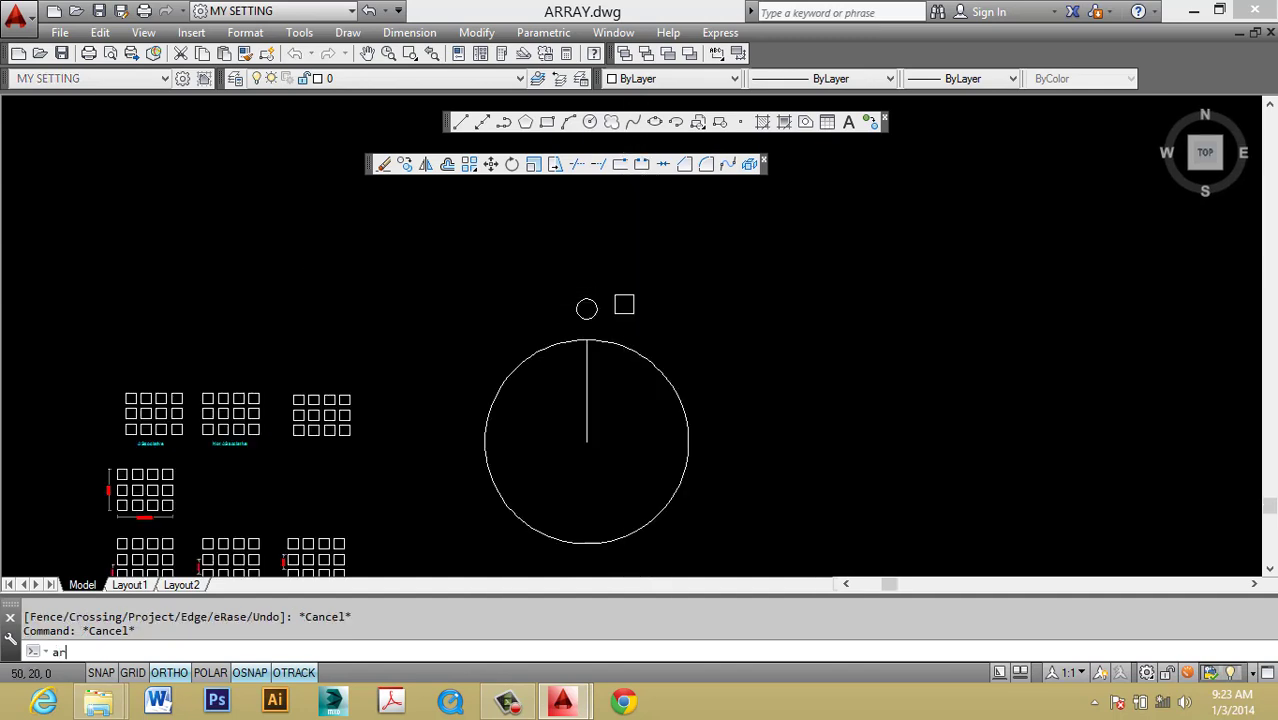
key("Return")
middle_click_drag(554, 311, 576, 309)
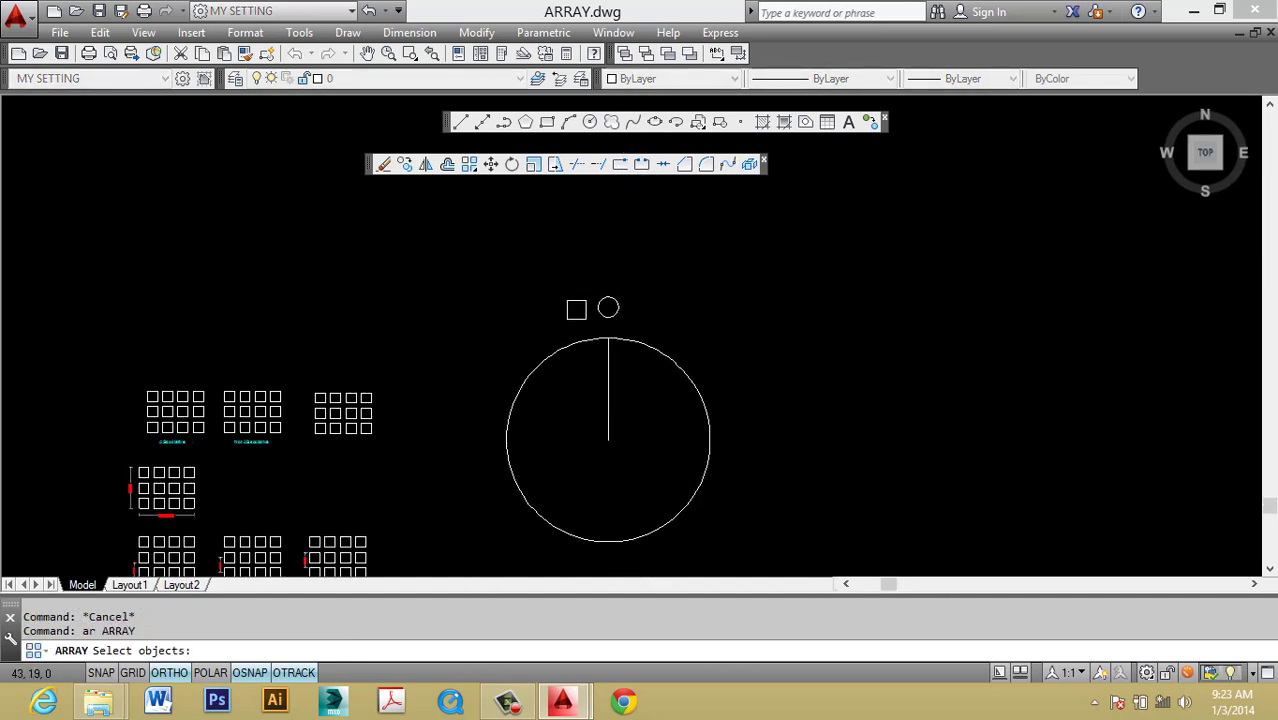
key("Escape")
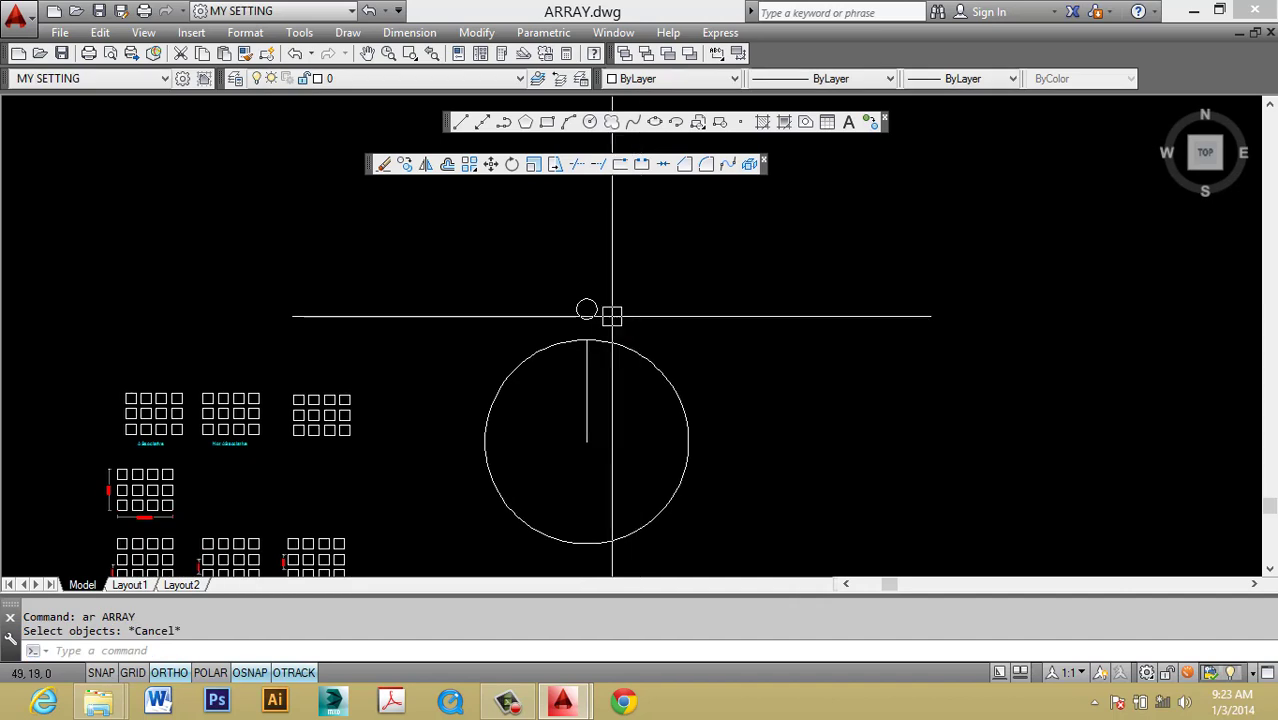
scroll(605, 304, "up", 4)
left_click(586, 317)
key("Escape")
key("Escape")
type("ar")
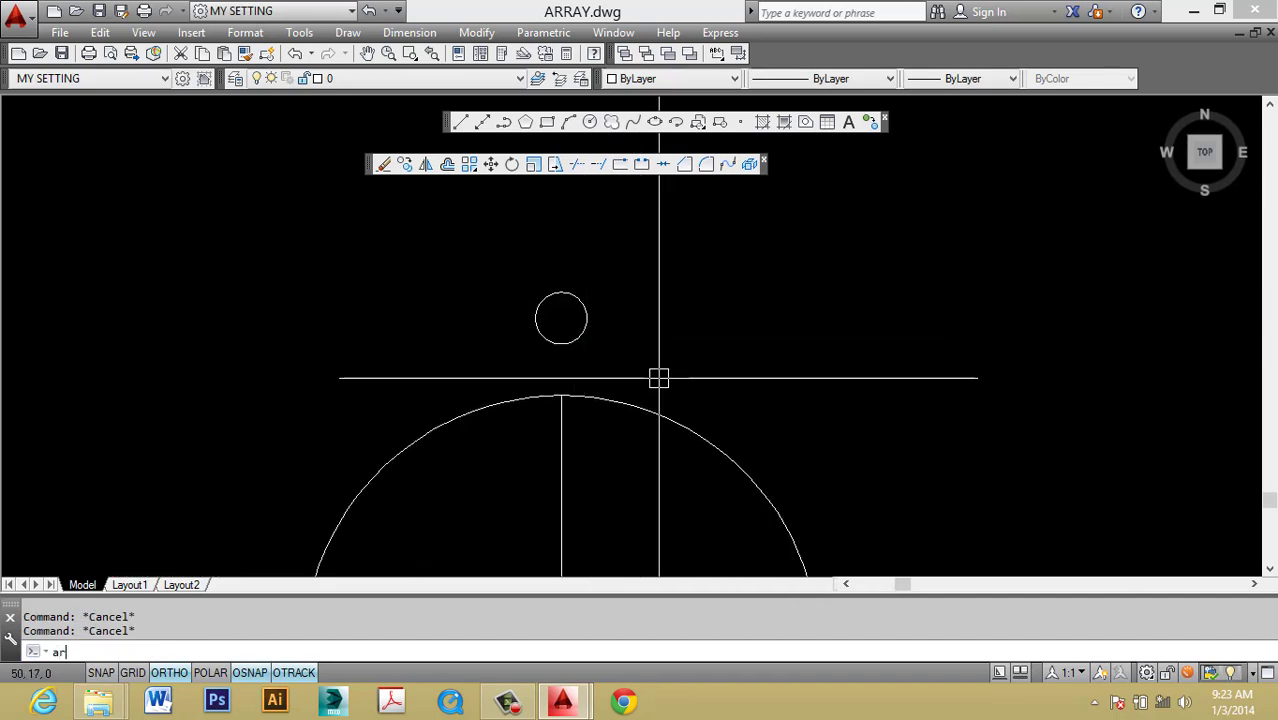
key("Return")
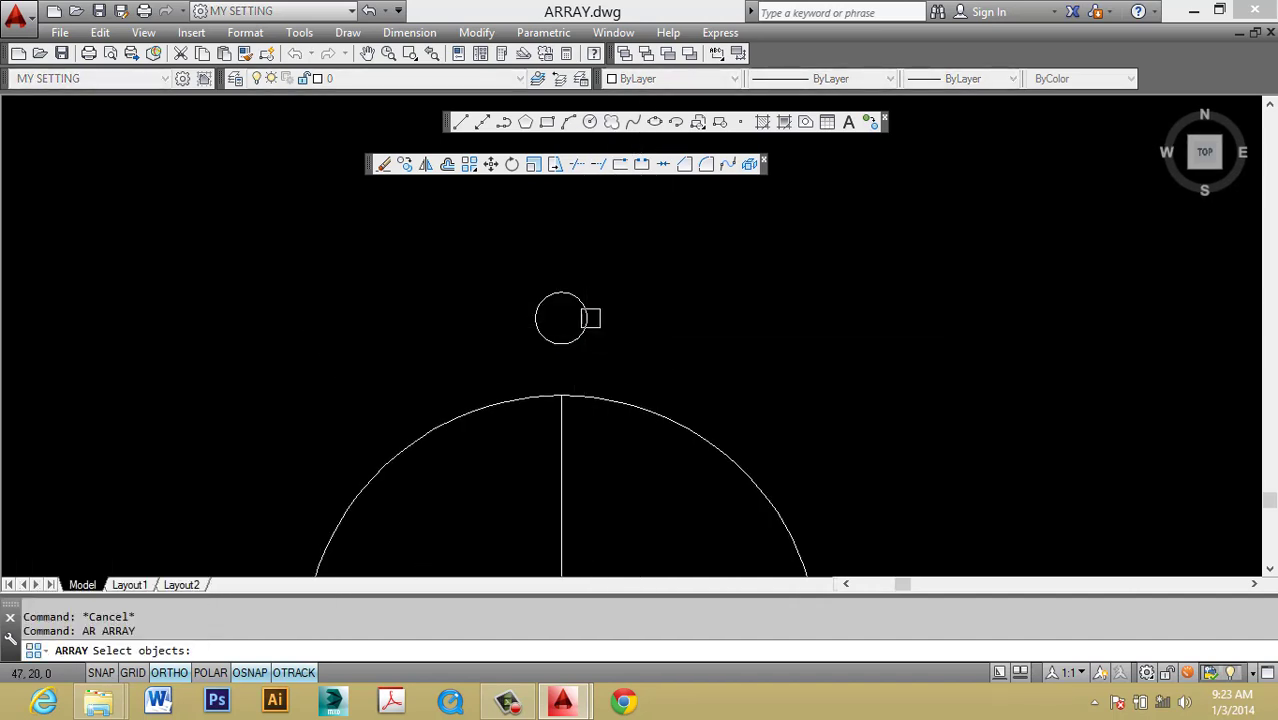
key("Return")
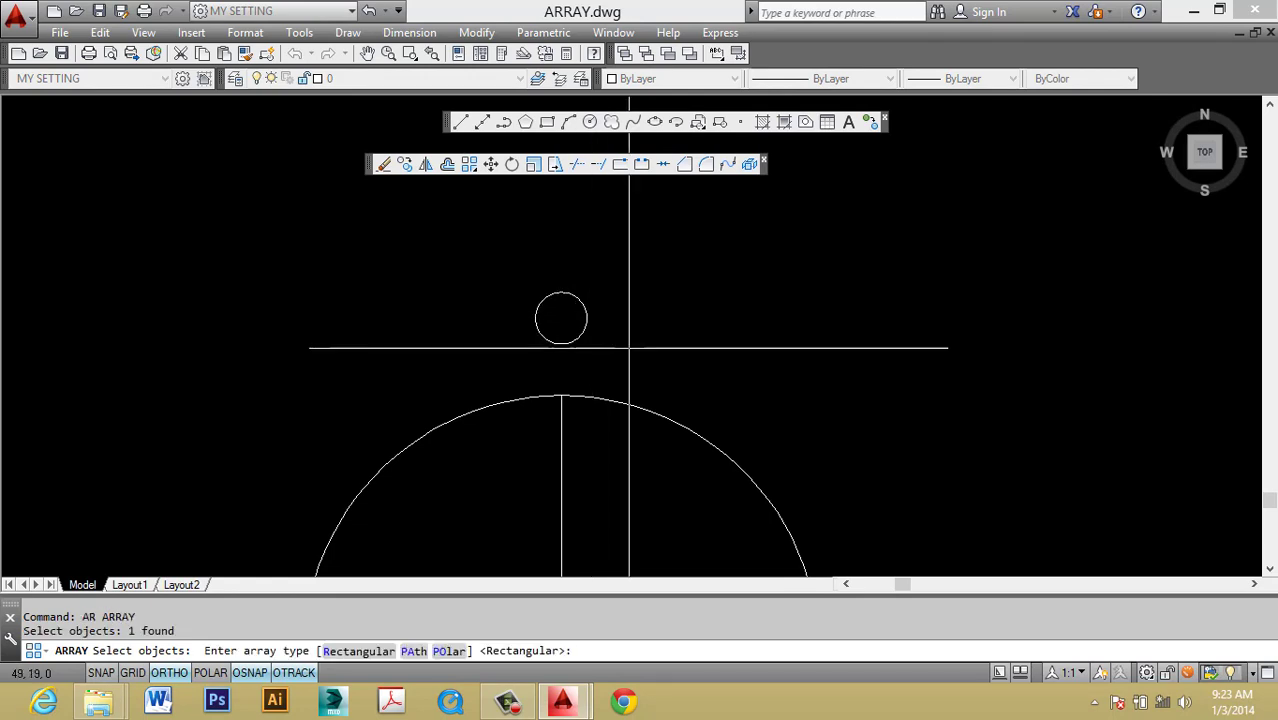
type("po")
key("Return")
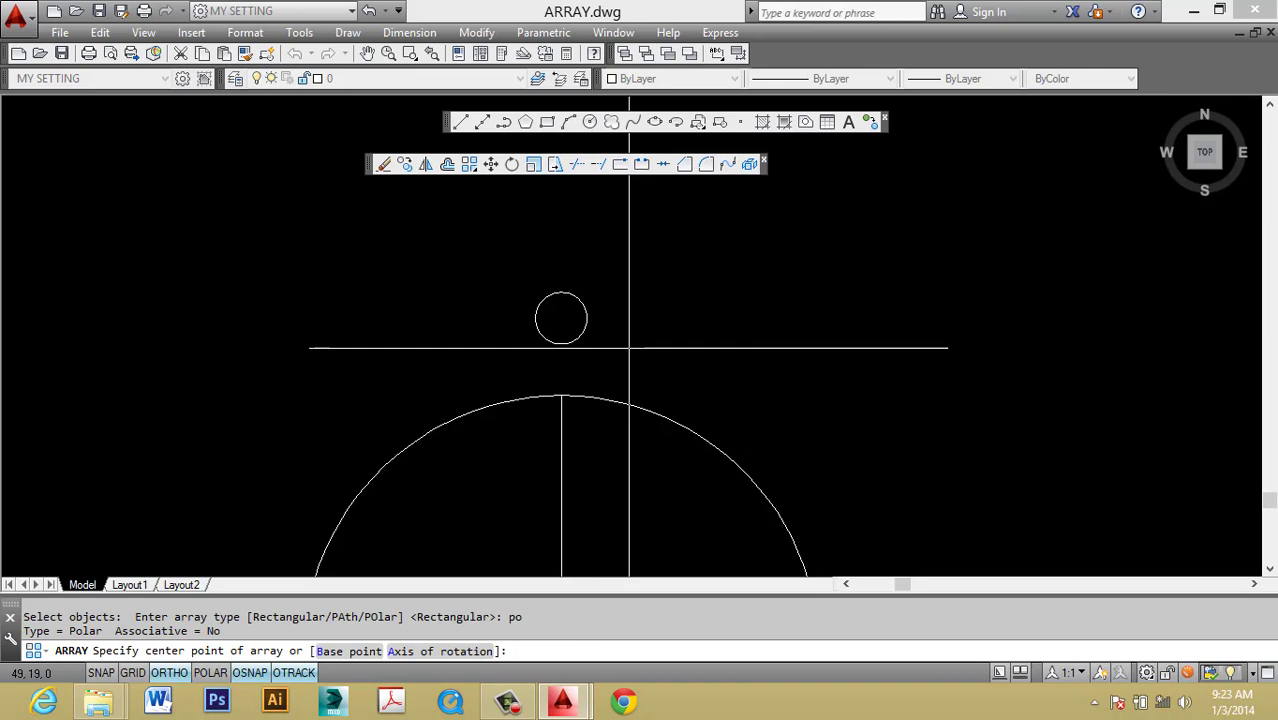
scroll(657, 277, "down", 5)
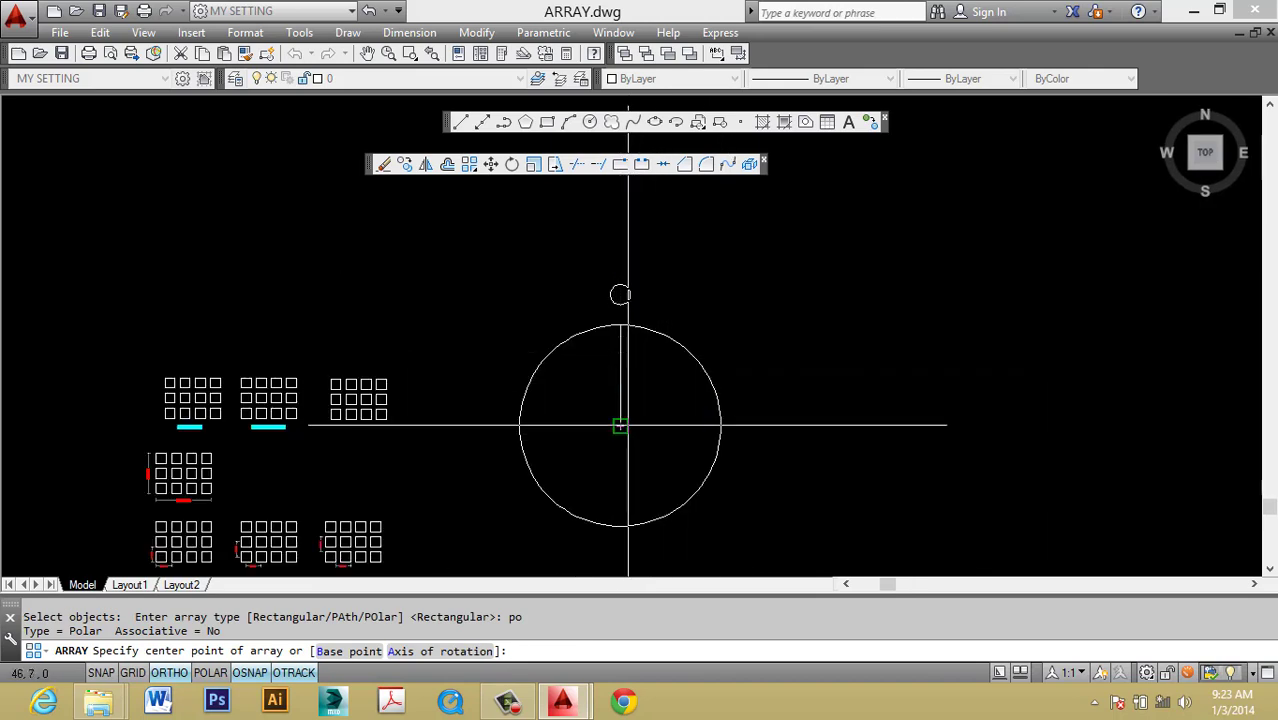
left_click(620, 426)
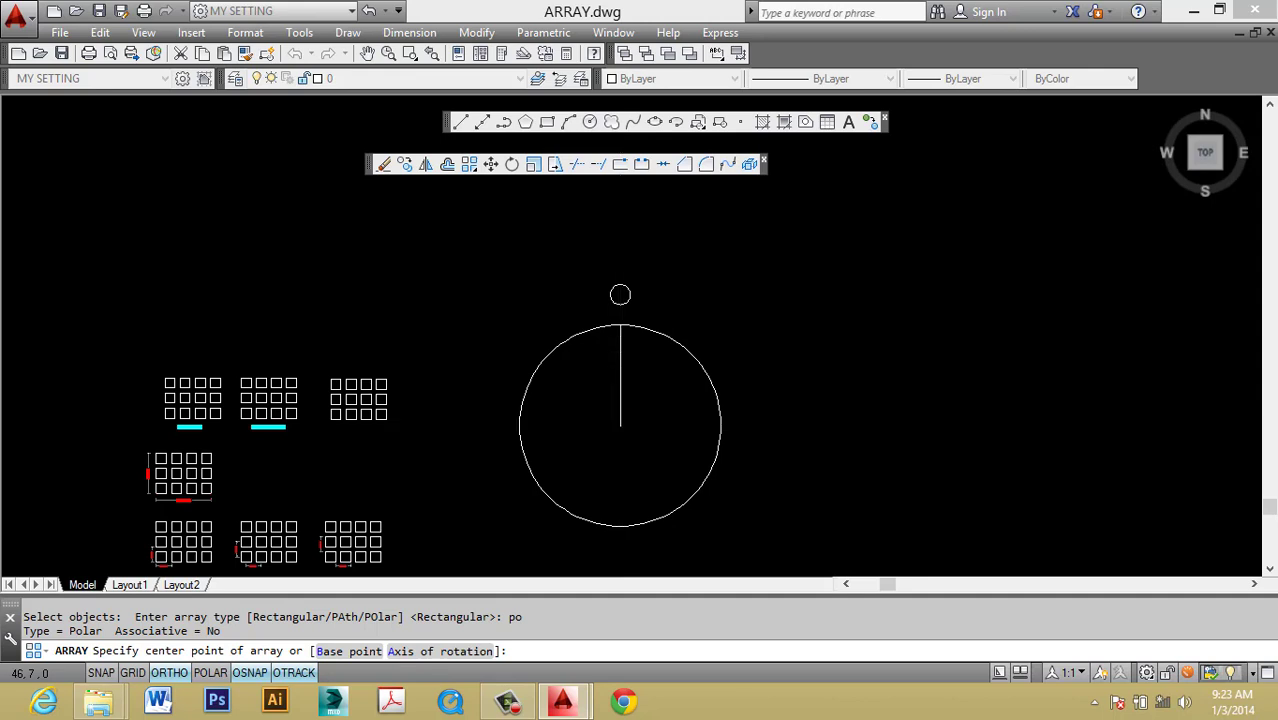
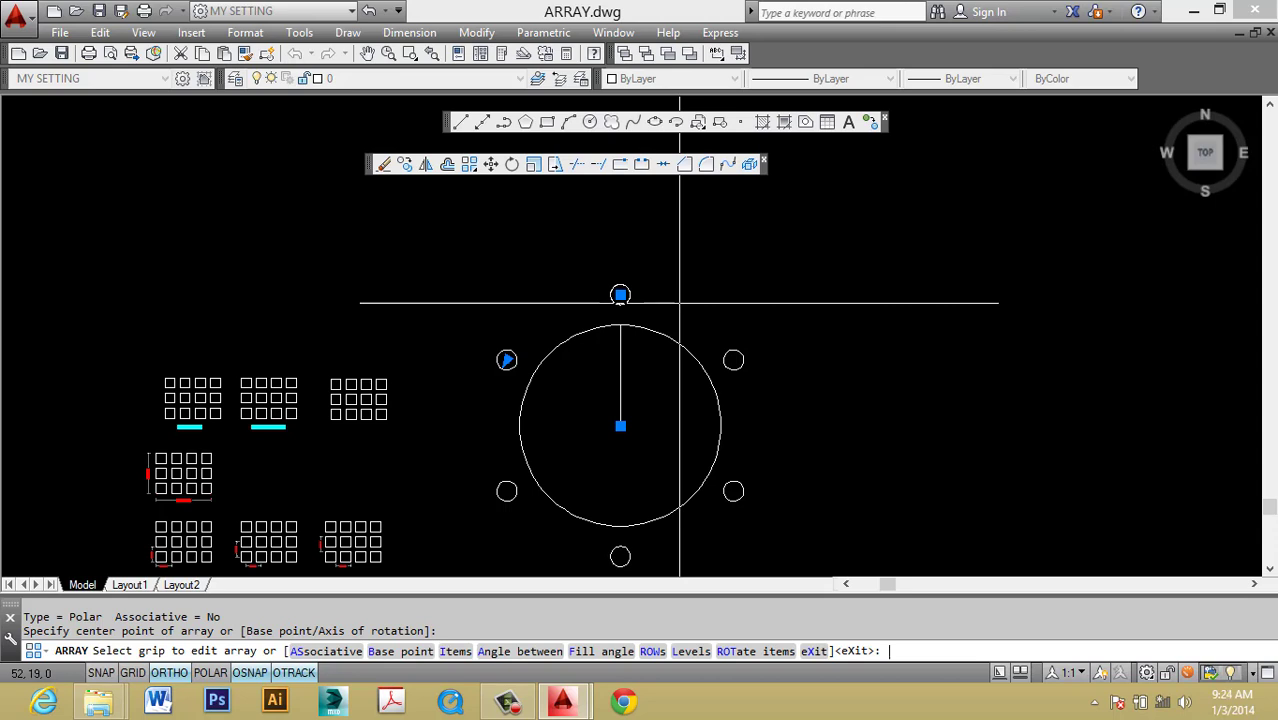
Keep the array's fill angle at 360° and finish editing the array.
key("Return")
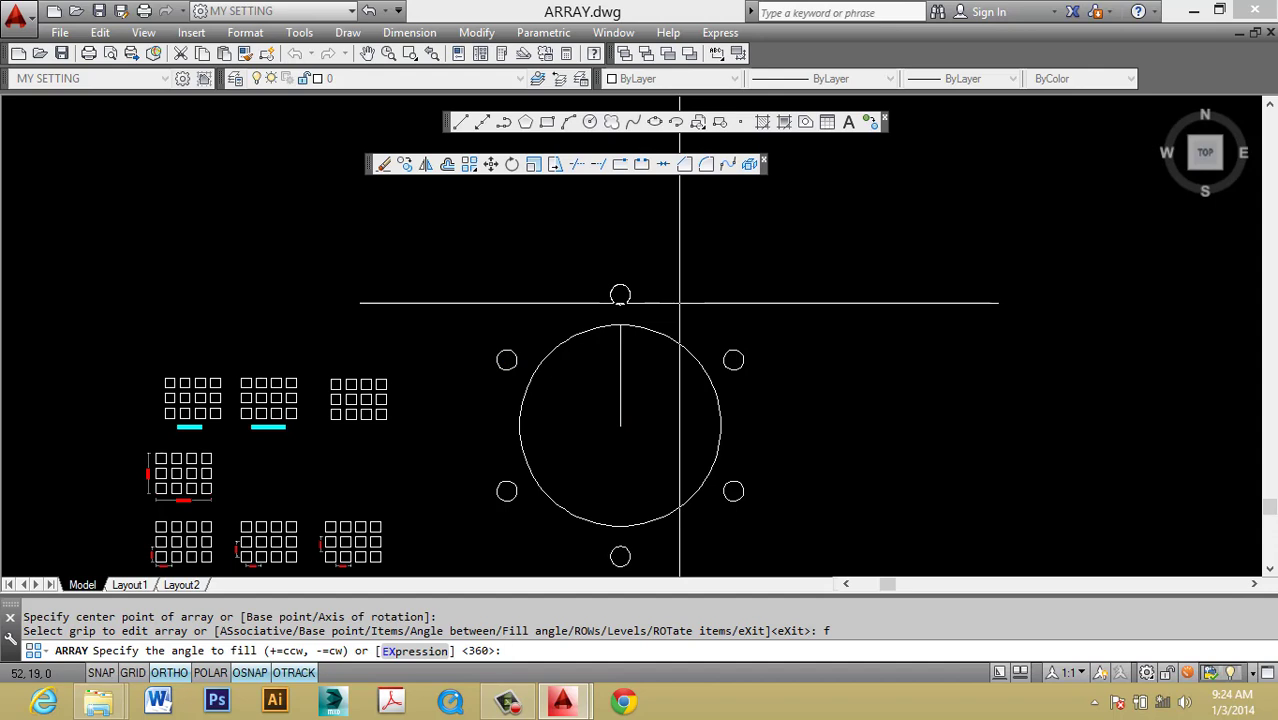
key("Return")
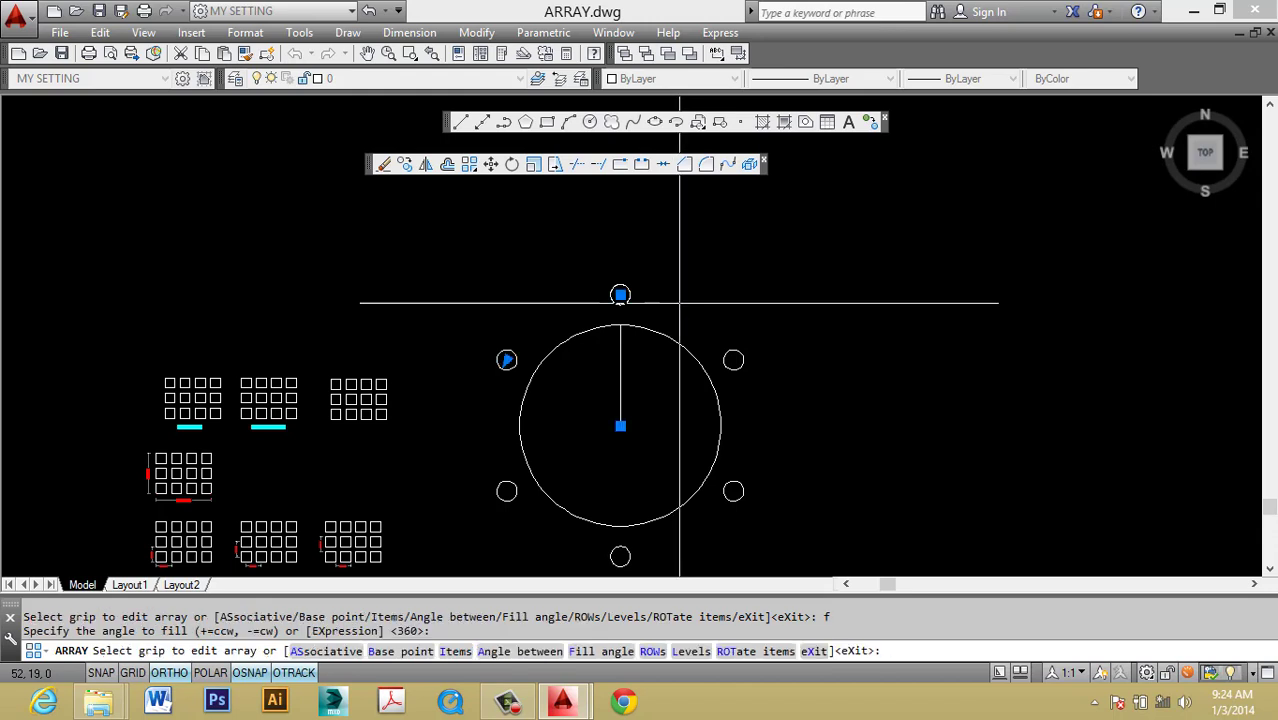
key("Return")
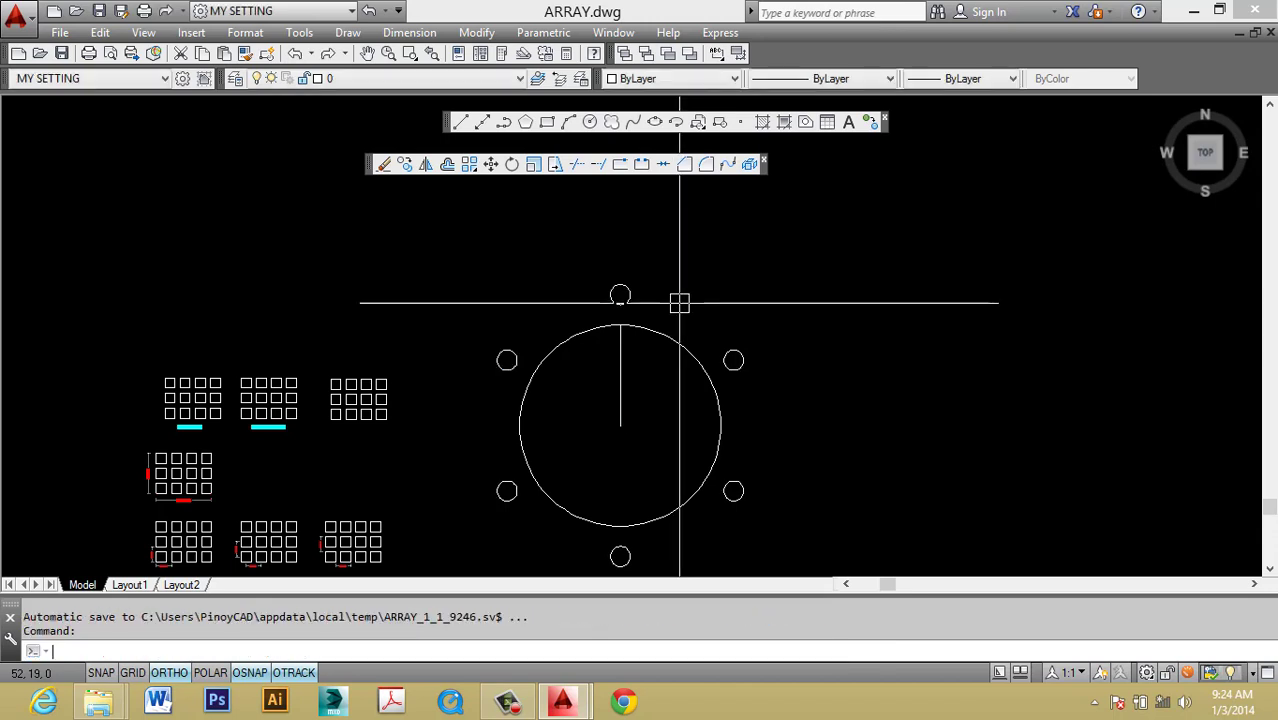
Undo the six-circle polar array, leaving one small circle above the large circle.
middle_click_drag(792, 398, 793, 382)
left_click(745, 338)
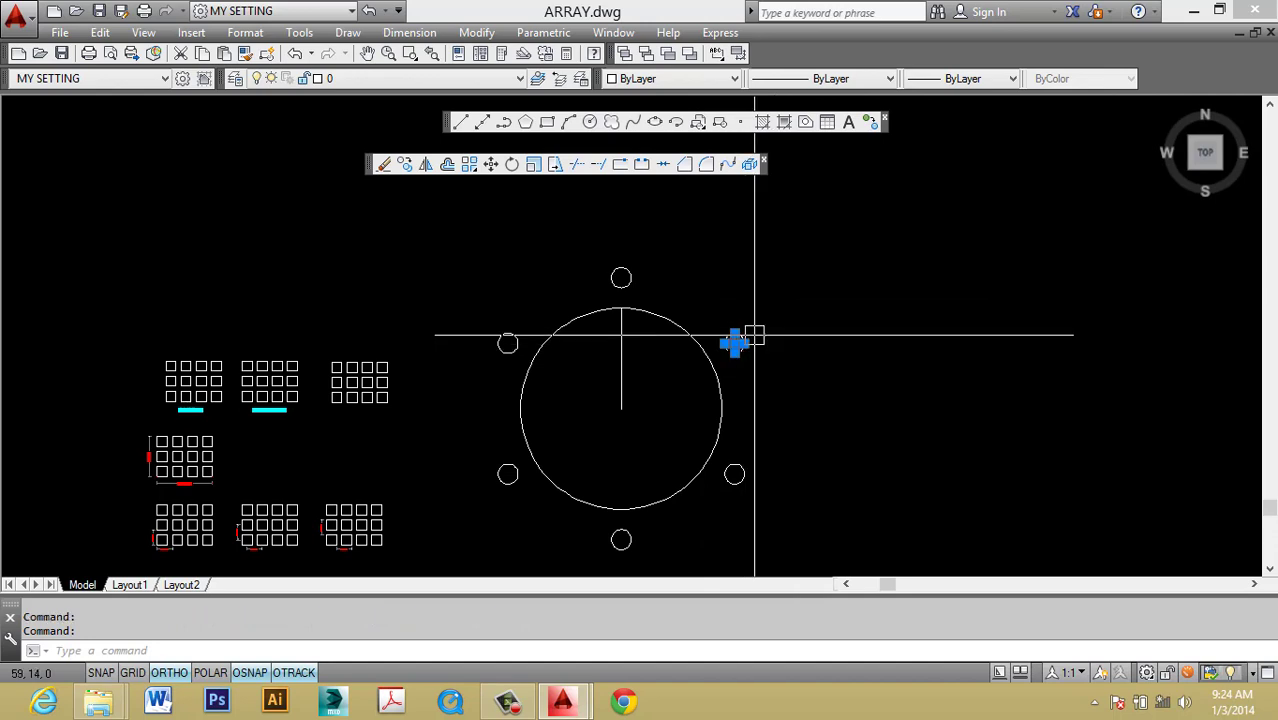
middle_click_drag(754, 335, 754, 344)
key("Escape")
key("Escape")
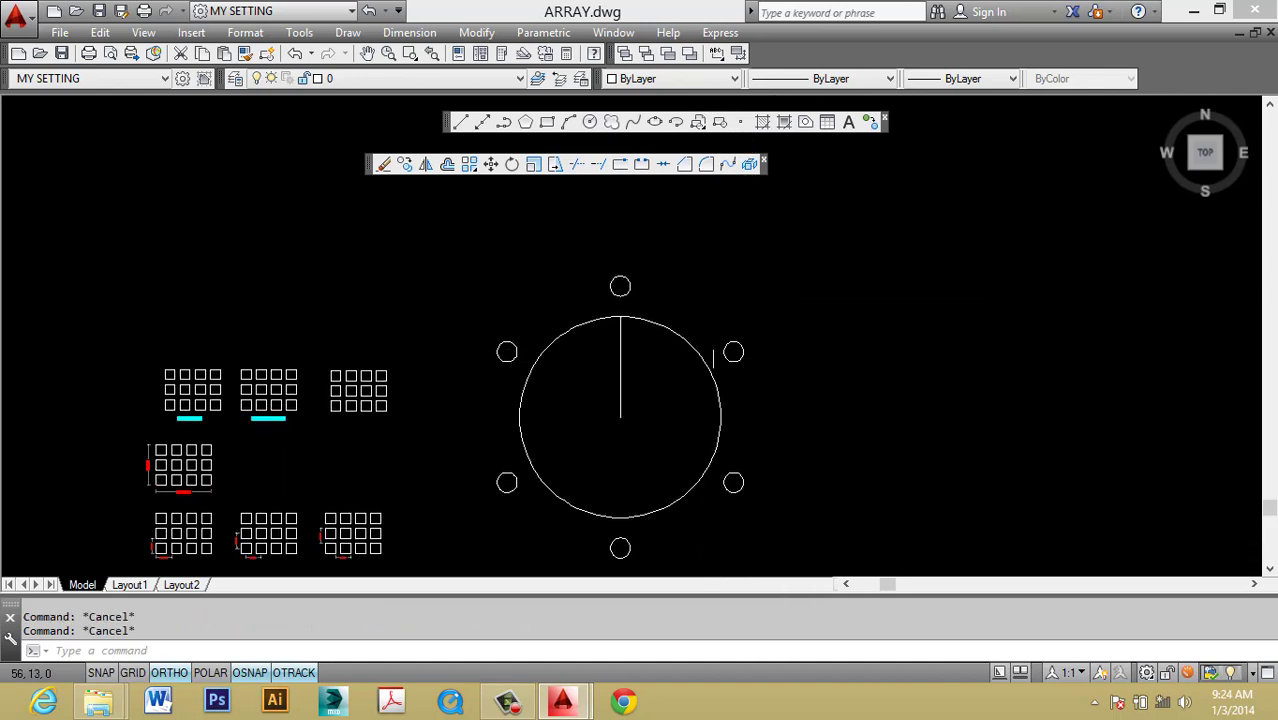
scroll(722, 357, "up", 3)
key("ctrl+z")
Start a polar array (AR) of the small circle centred on the large circle's centre.
middle_click_drag(745, 348, 682, 293)
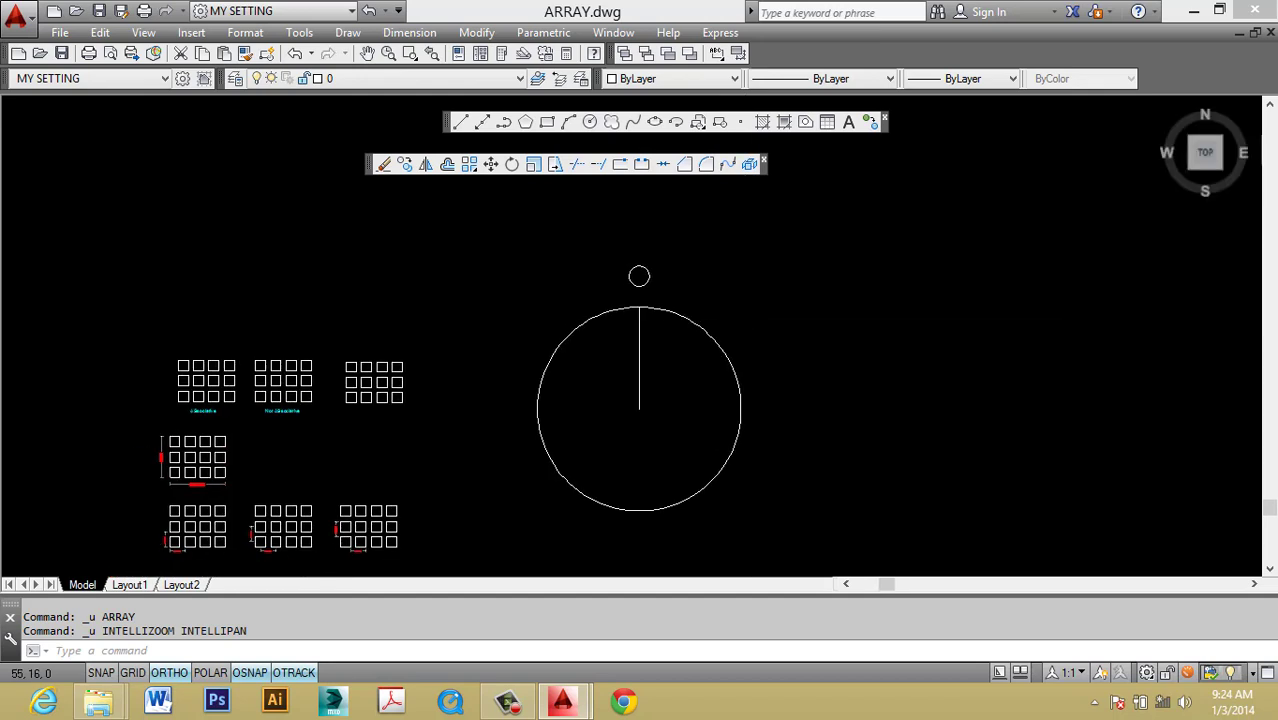
type("ar")
key("Return")
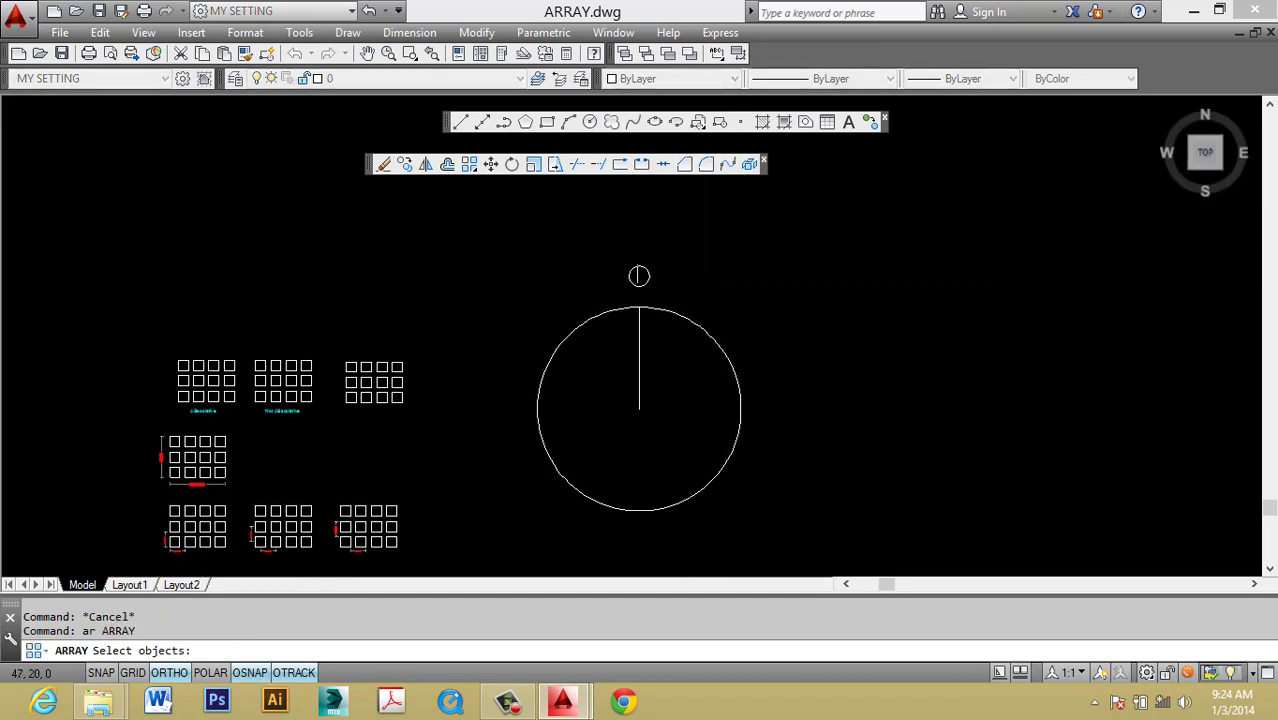
key("Return")
type("p")
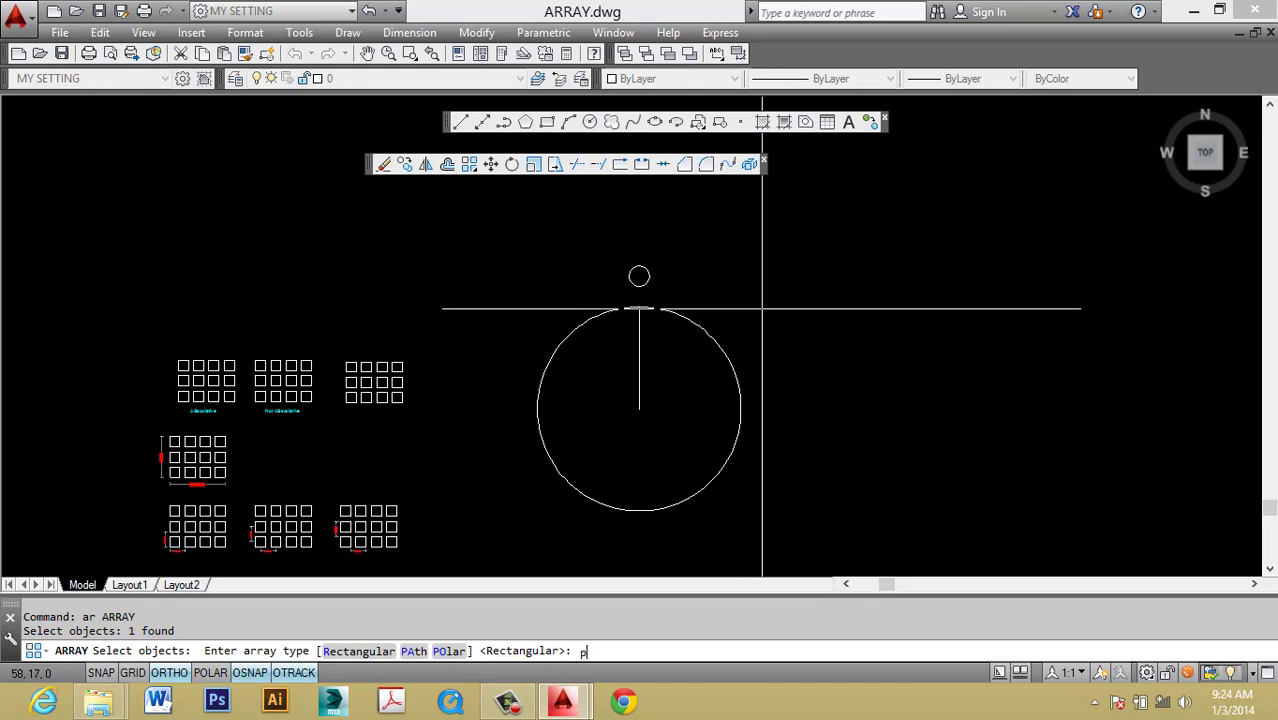
type("o")
key("Return")
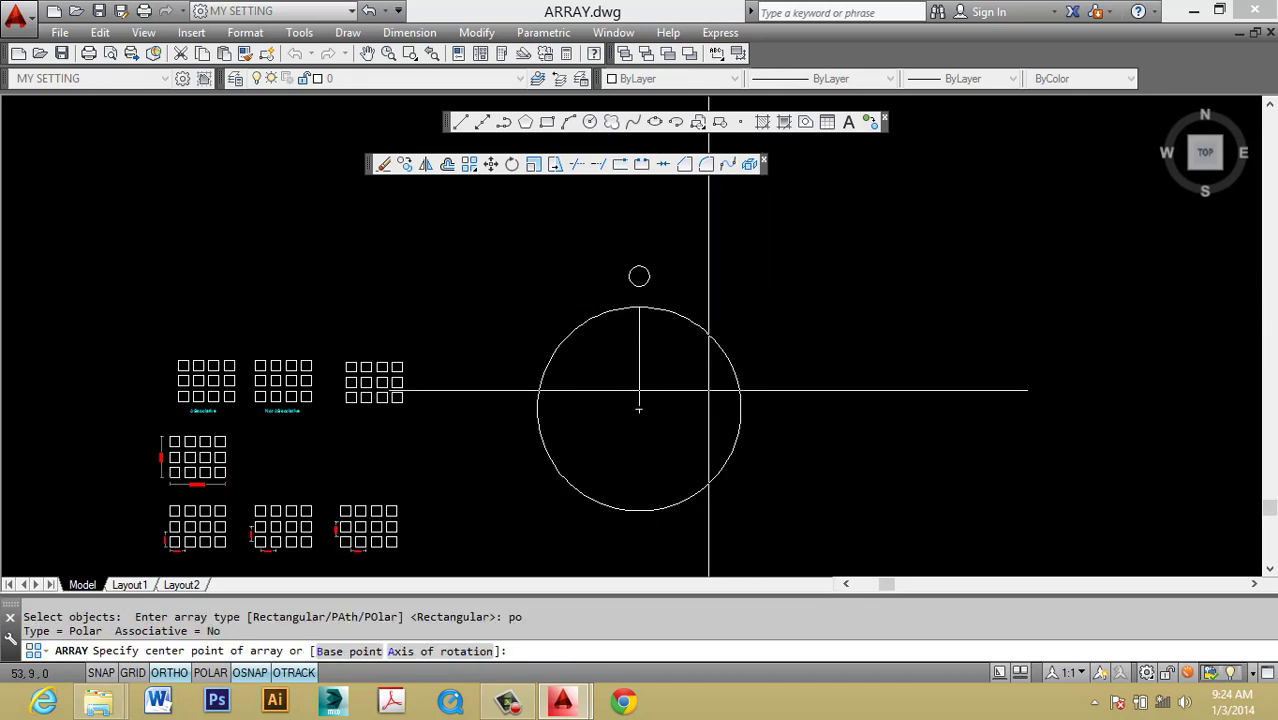
left_click(639, 409)
type("as")
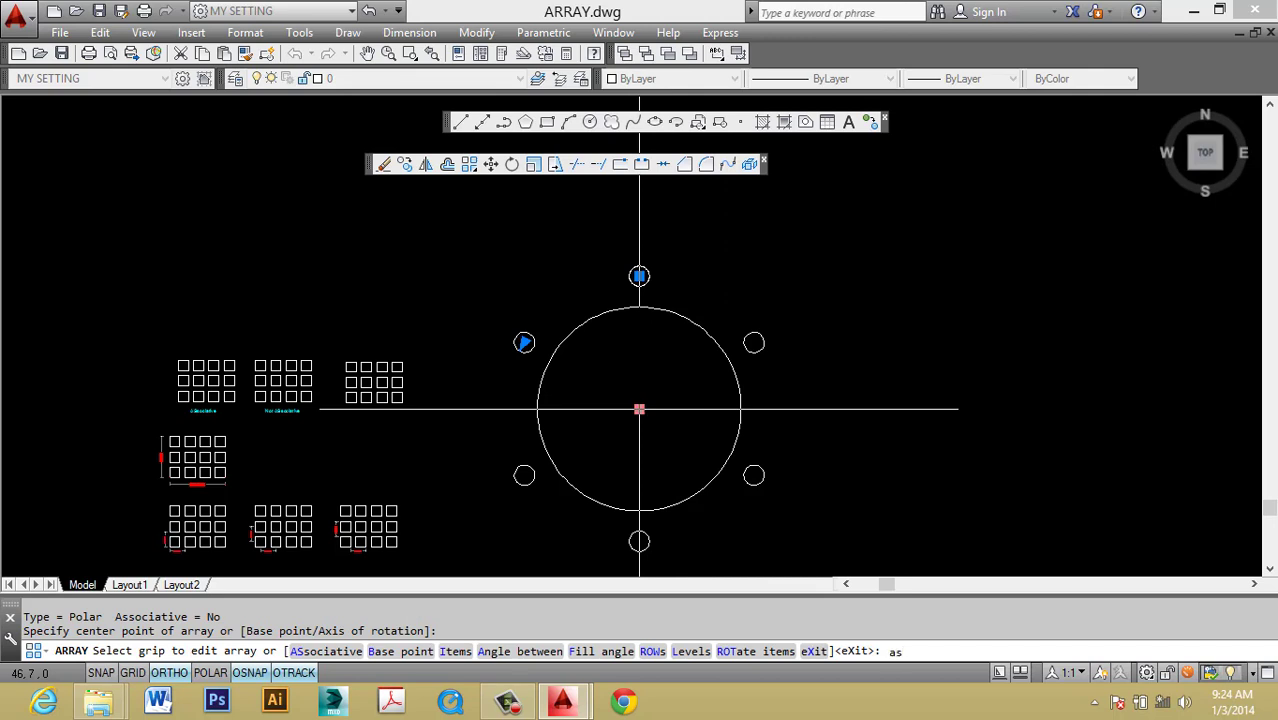
Make the polar array associative with a 180° fill angle and finish it.
key("Return")
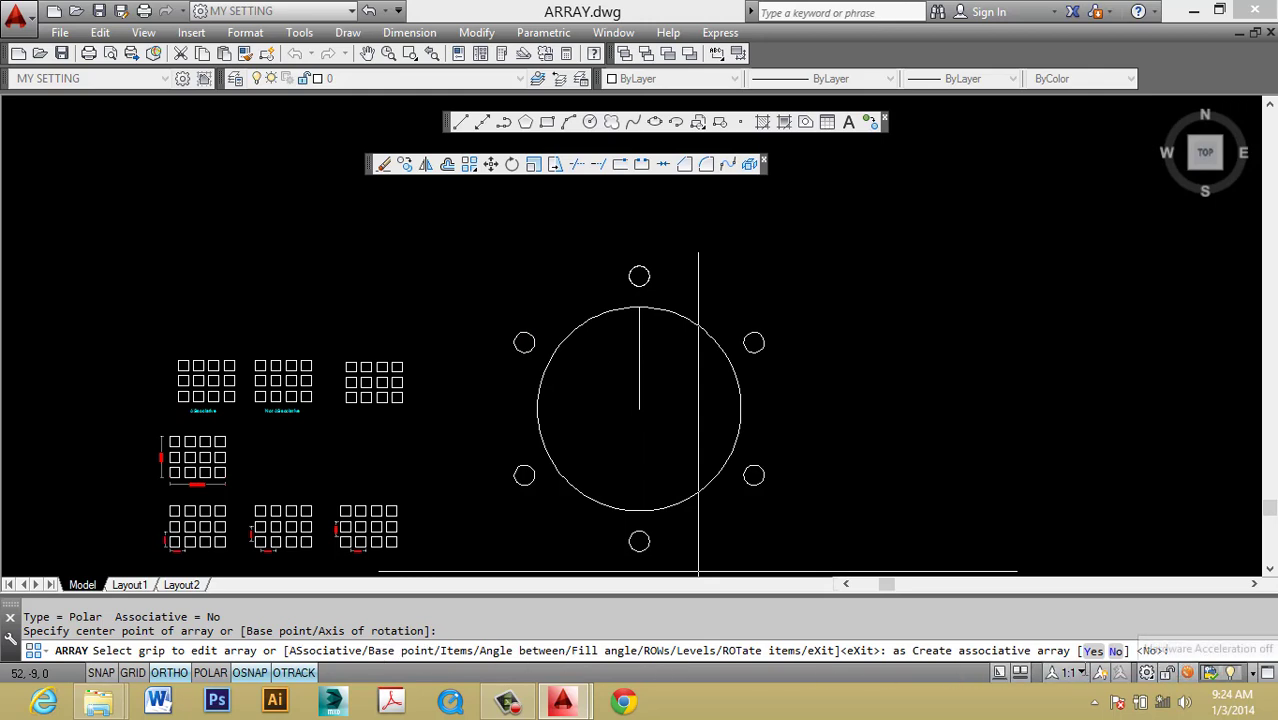
type("y")
key("Return")
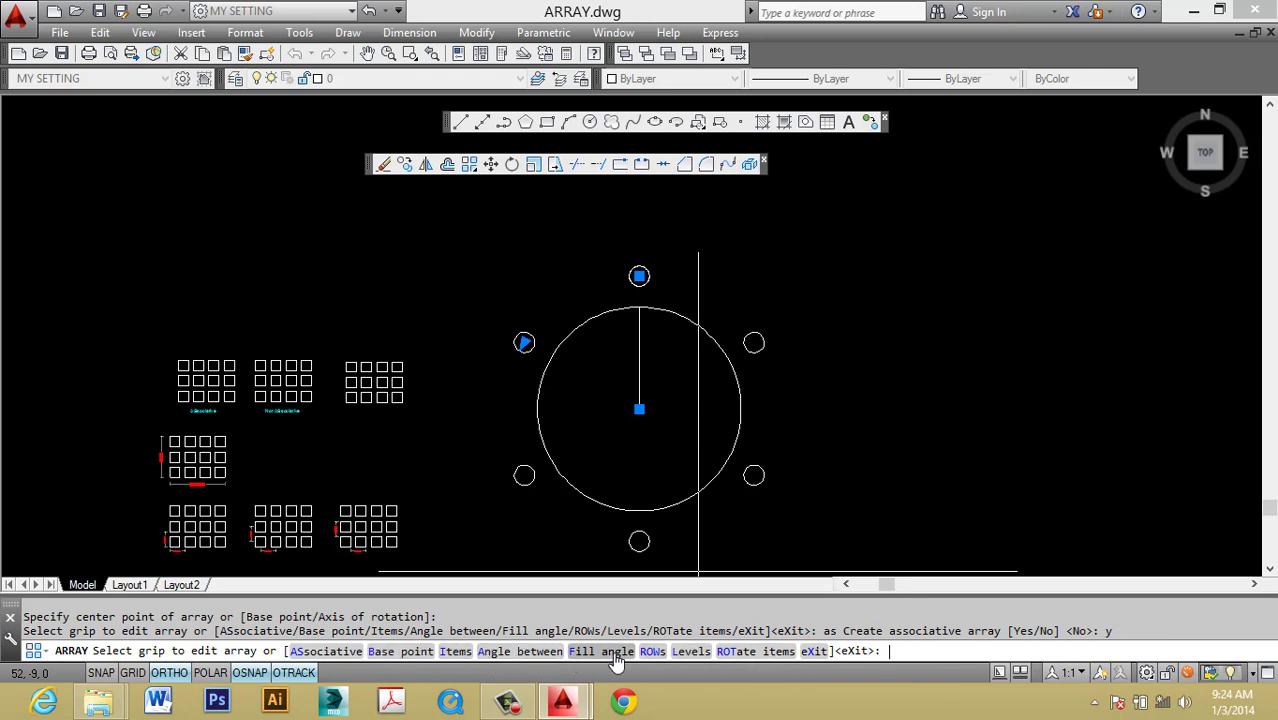
type("f")
key("Return")
type("180")
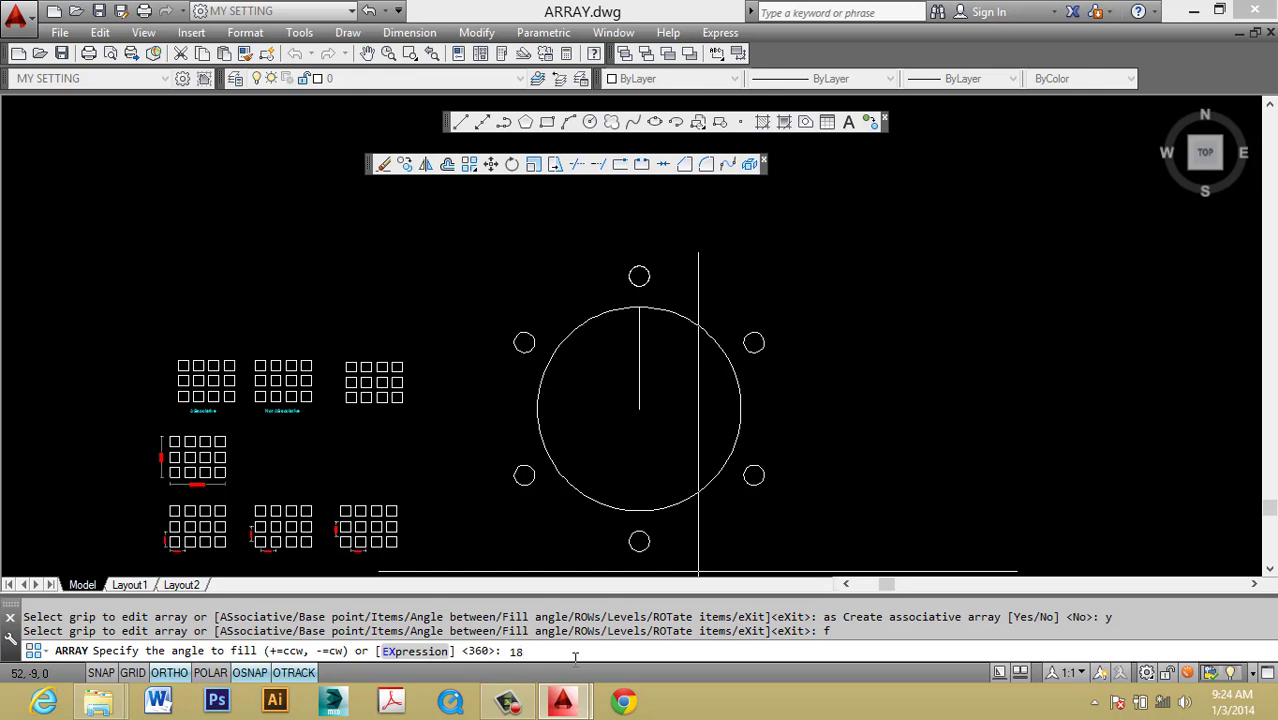
key("Return")
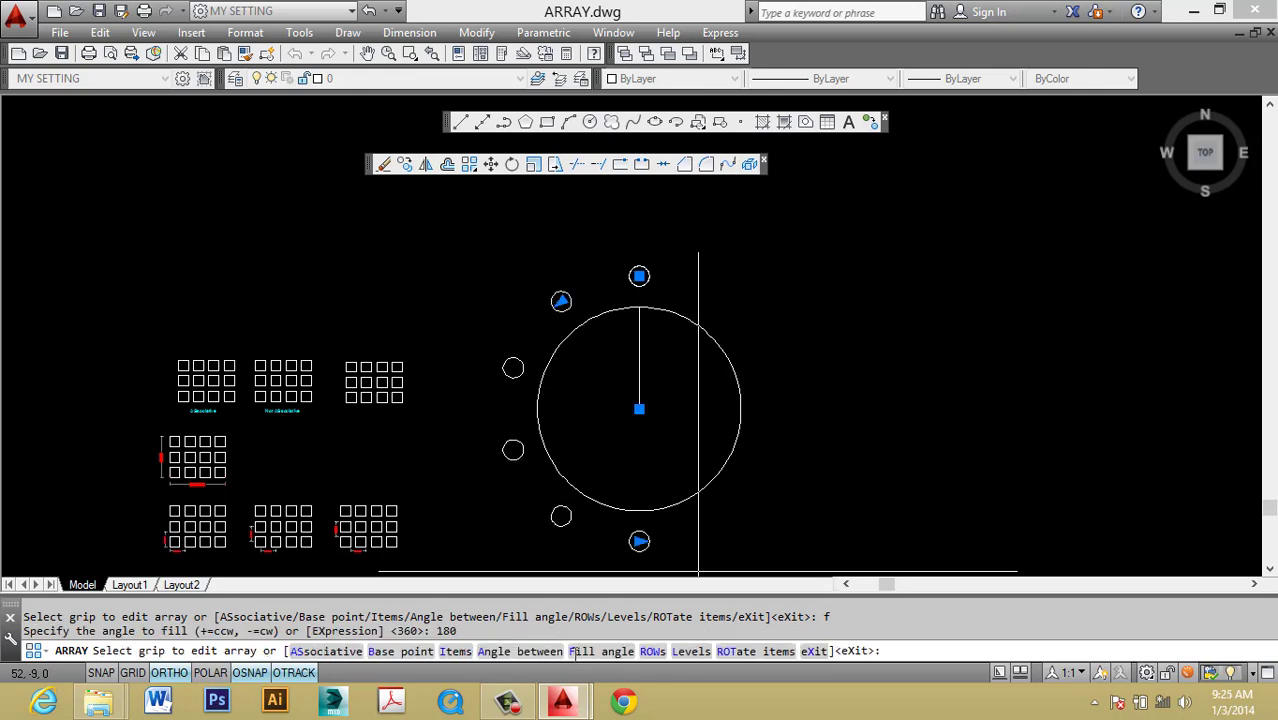
key("Return")
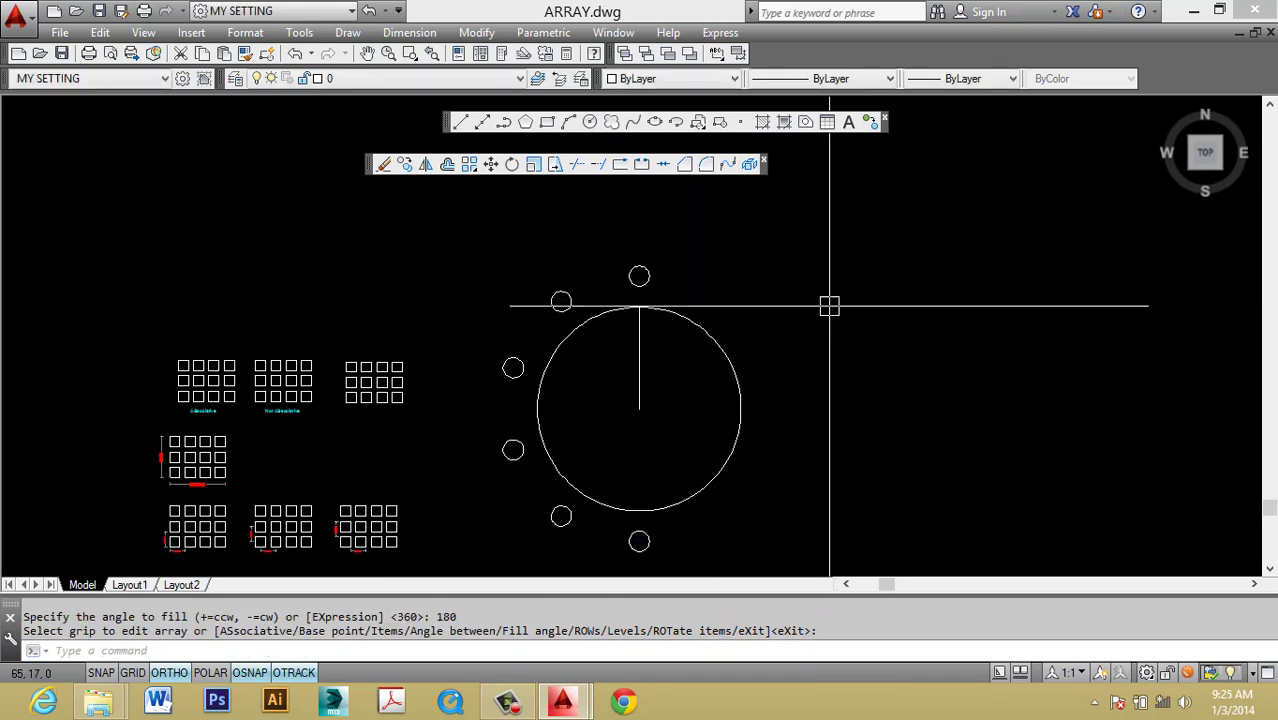
middle_click_drag(760, 300, 780, 248)
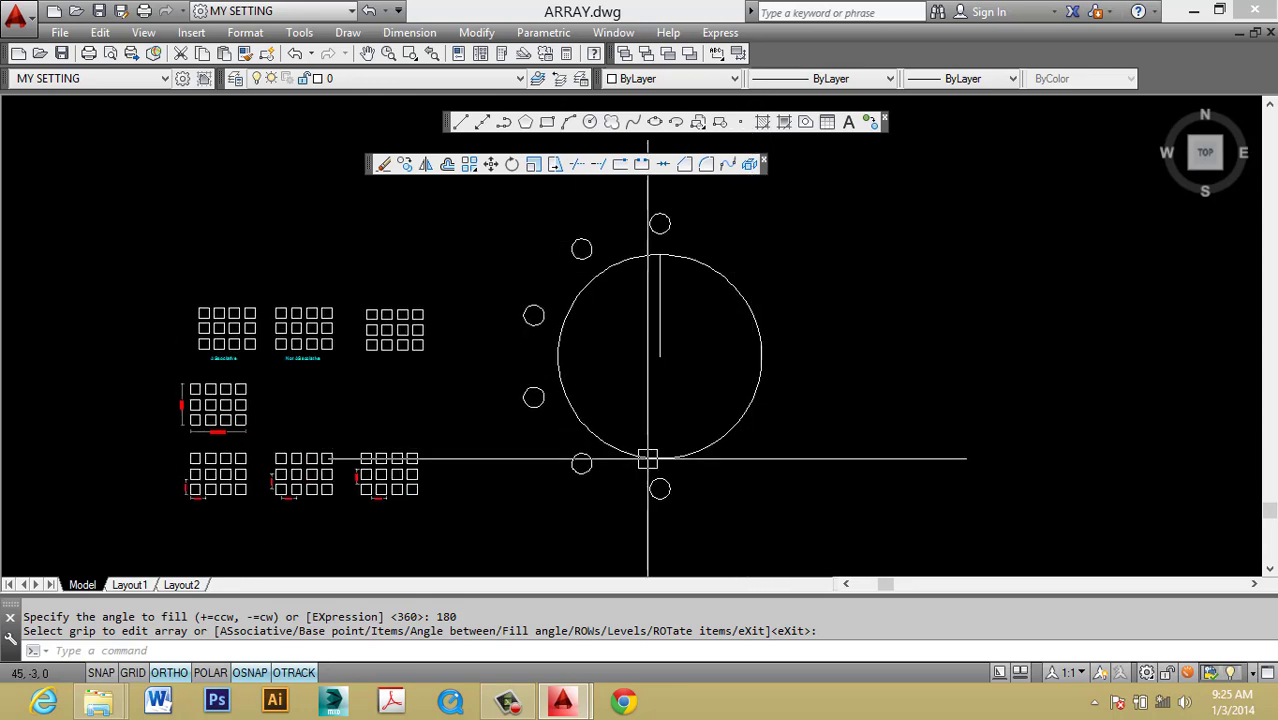
left_click(649, 490)
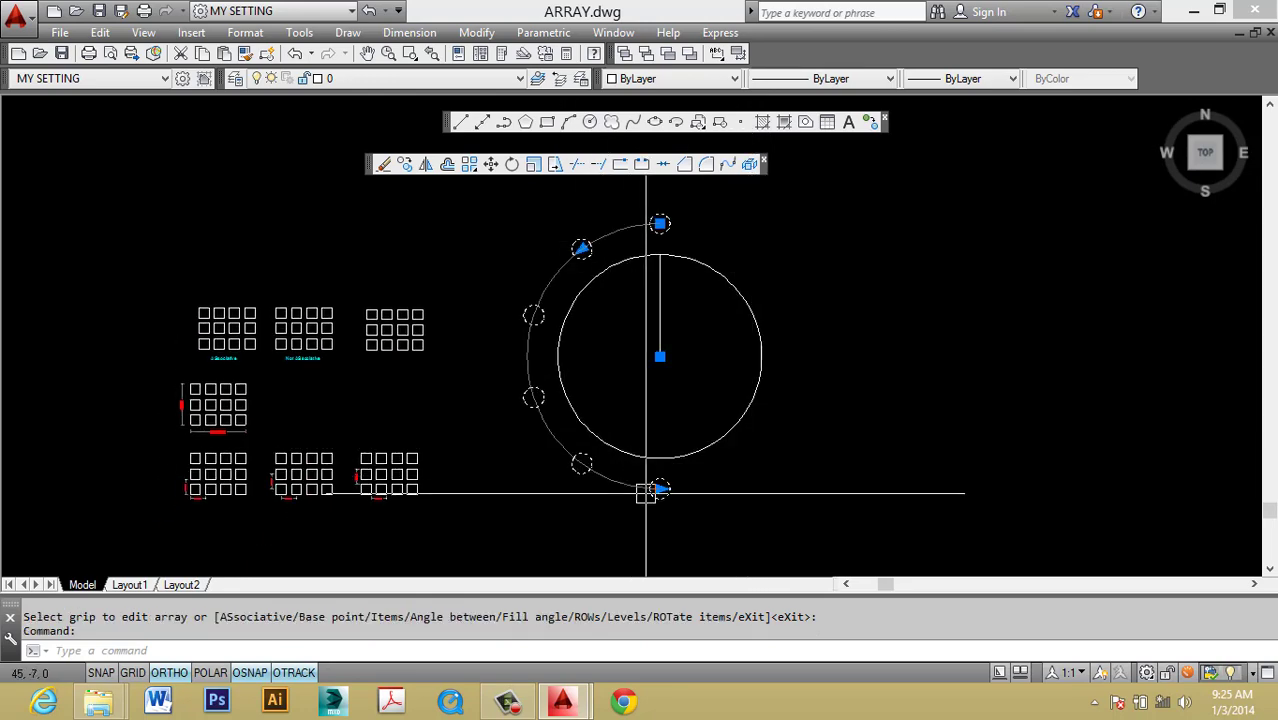
scroll(240, 330, "up", 1)
scroll(240, 330, "up", 3)
key("Escape")
left_click(238, 338)
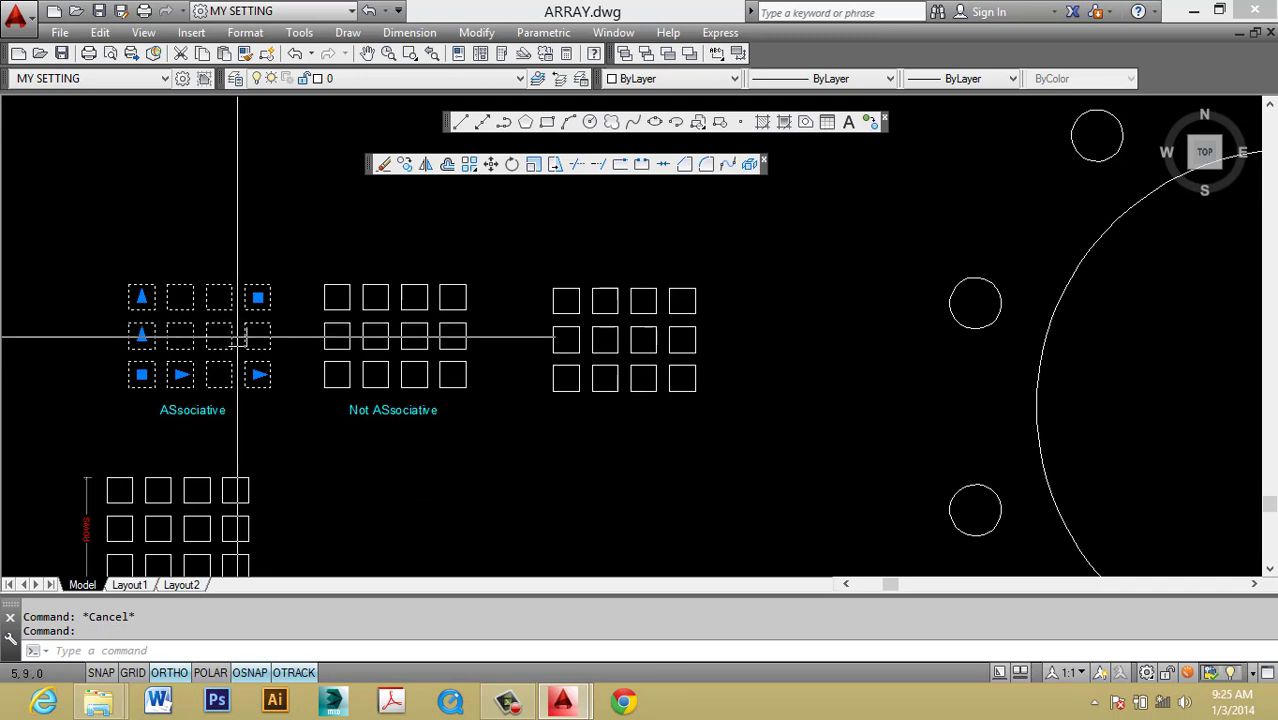
key("ctrl+Tab")
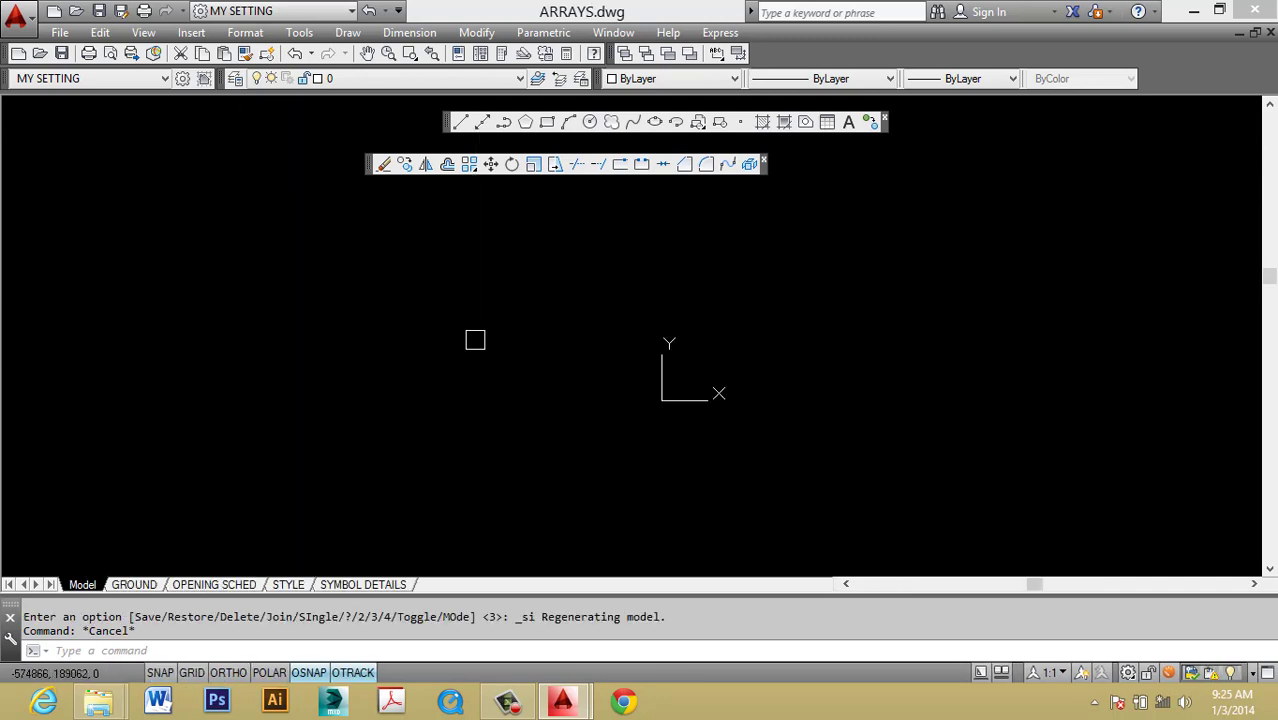
key("ctrl+Tab")
scroll(838, 377, "down", 2)
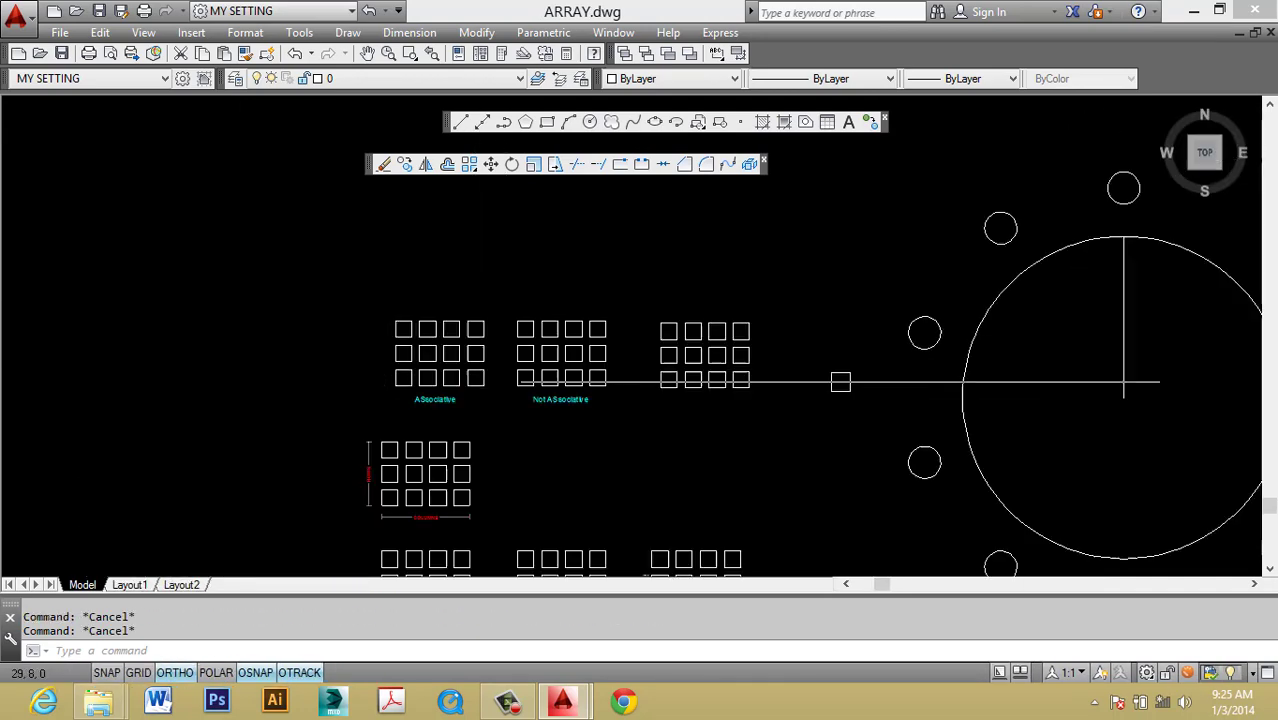
scroll(818, 379, "down", 1)
scroll(818, 379, "up", 2)
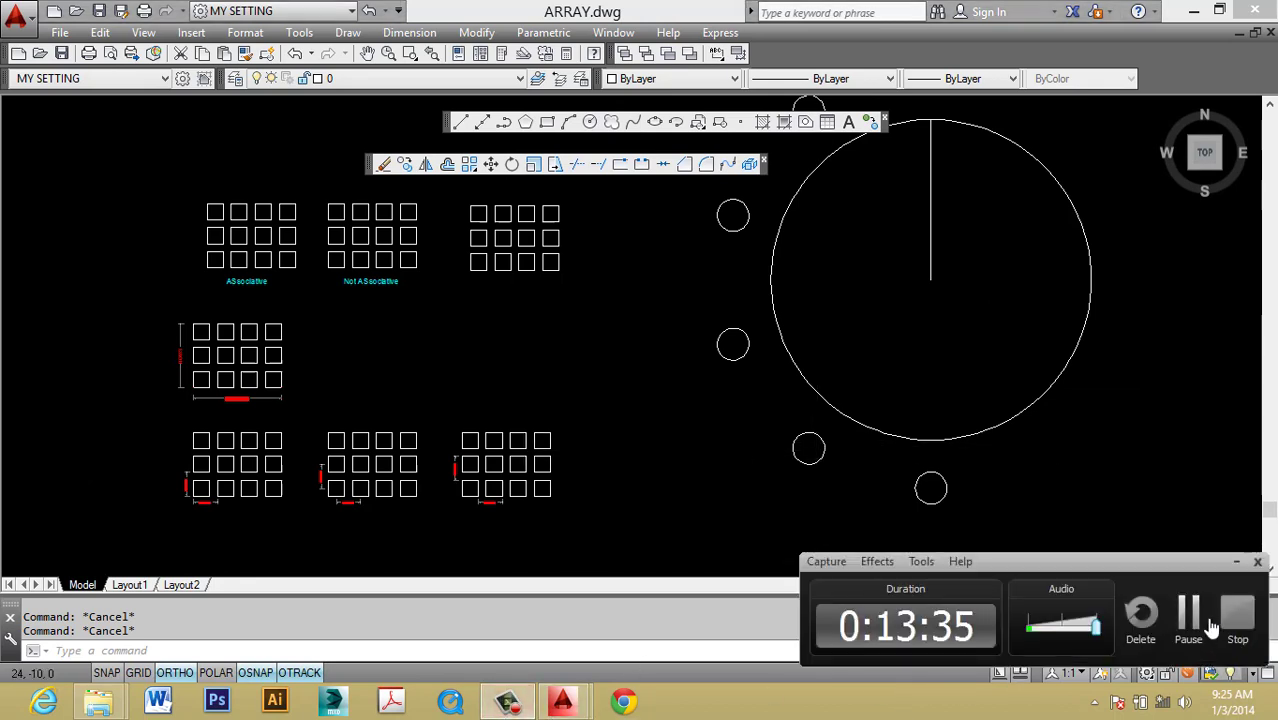
left_click(935, 478)
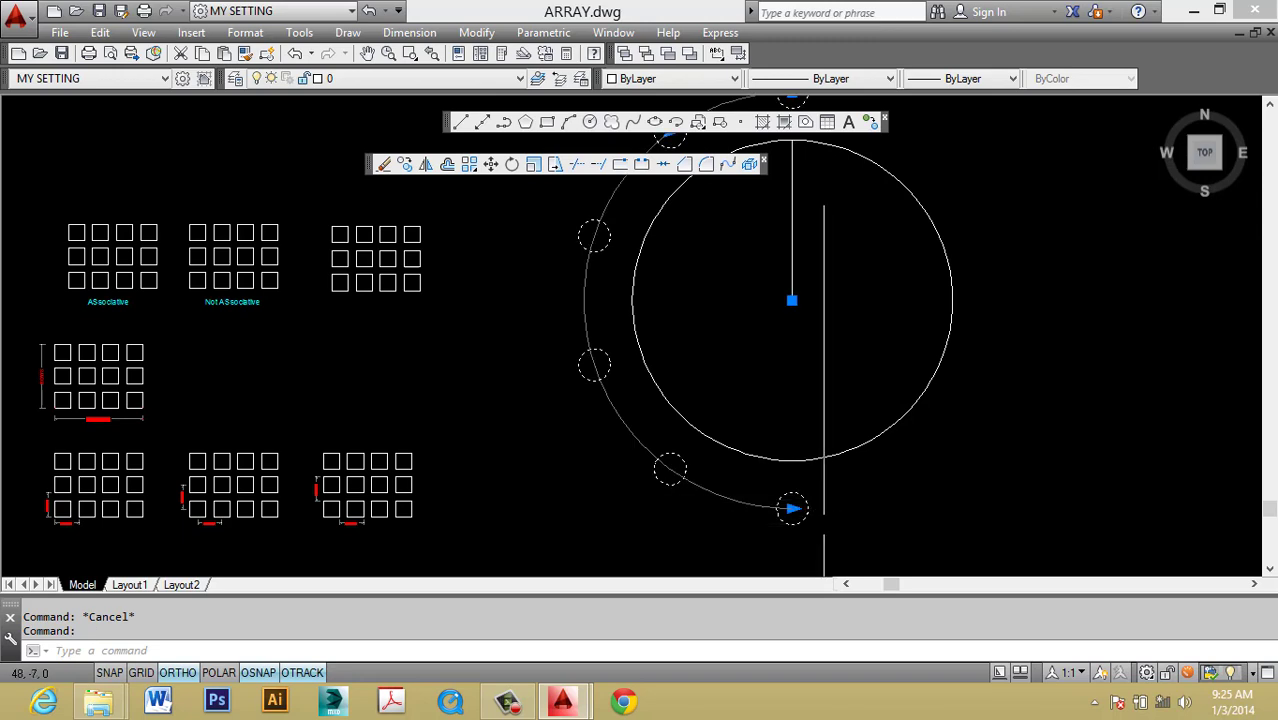
key("ctrl+1")
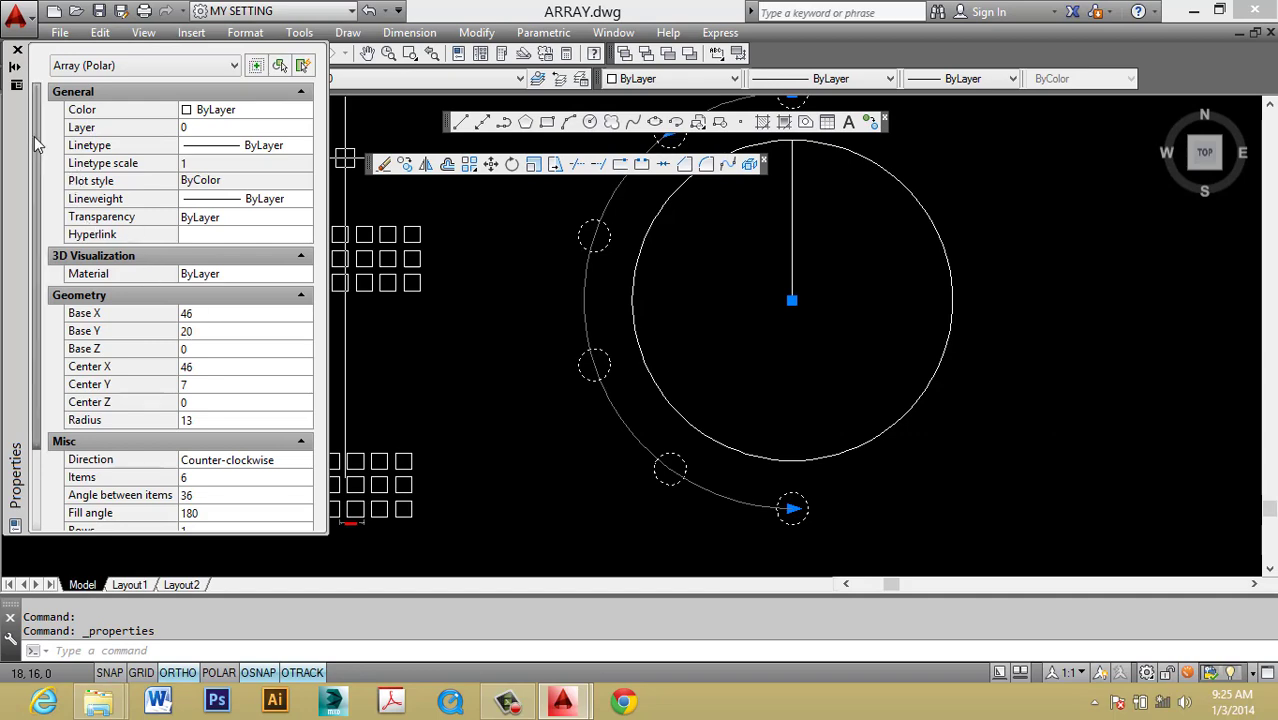
Review the array's 6 items, 36° spacing and 180° fill in Properties, then deselect it.
left_click_drag(34, 136, 34, 220)
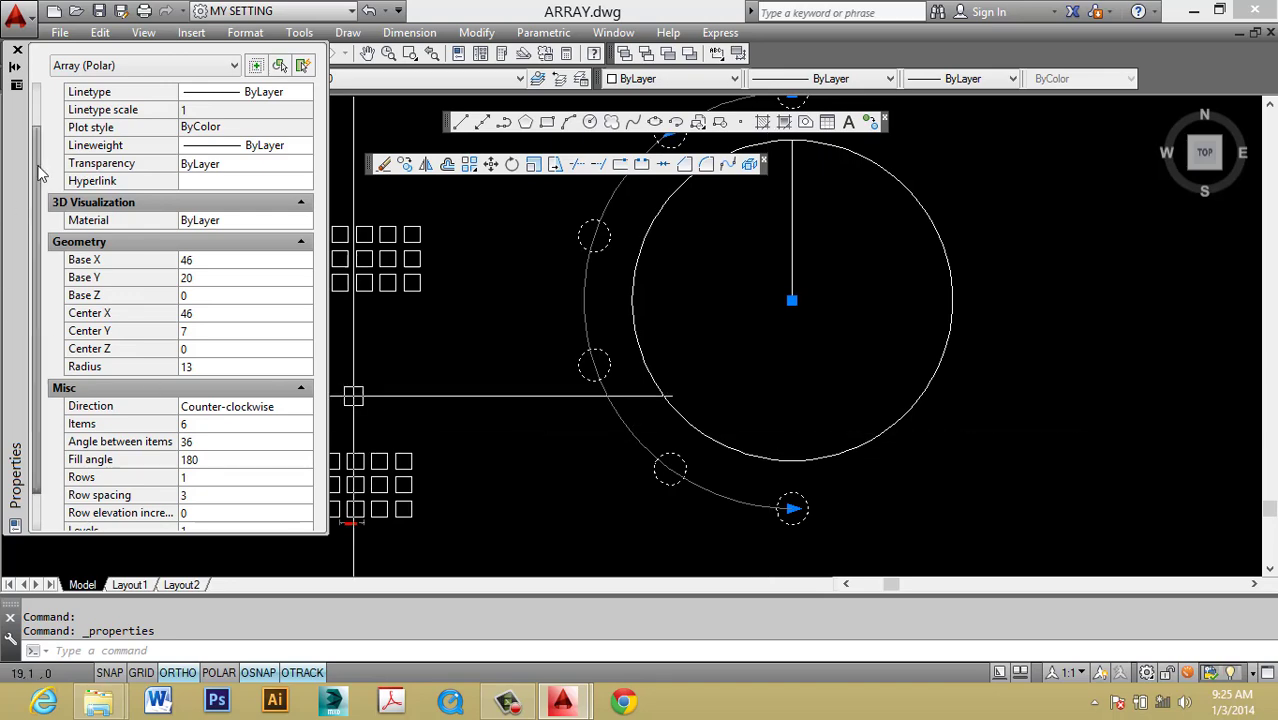
key("Escape")
key("Escape")
Bring the rectangular arrays into view, then start and cancel copying a single square.
middle_click_drag(1072, 436, 975, 444)
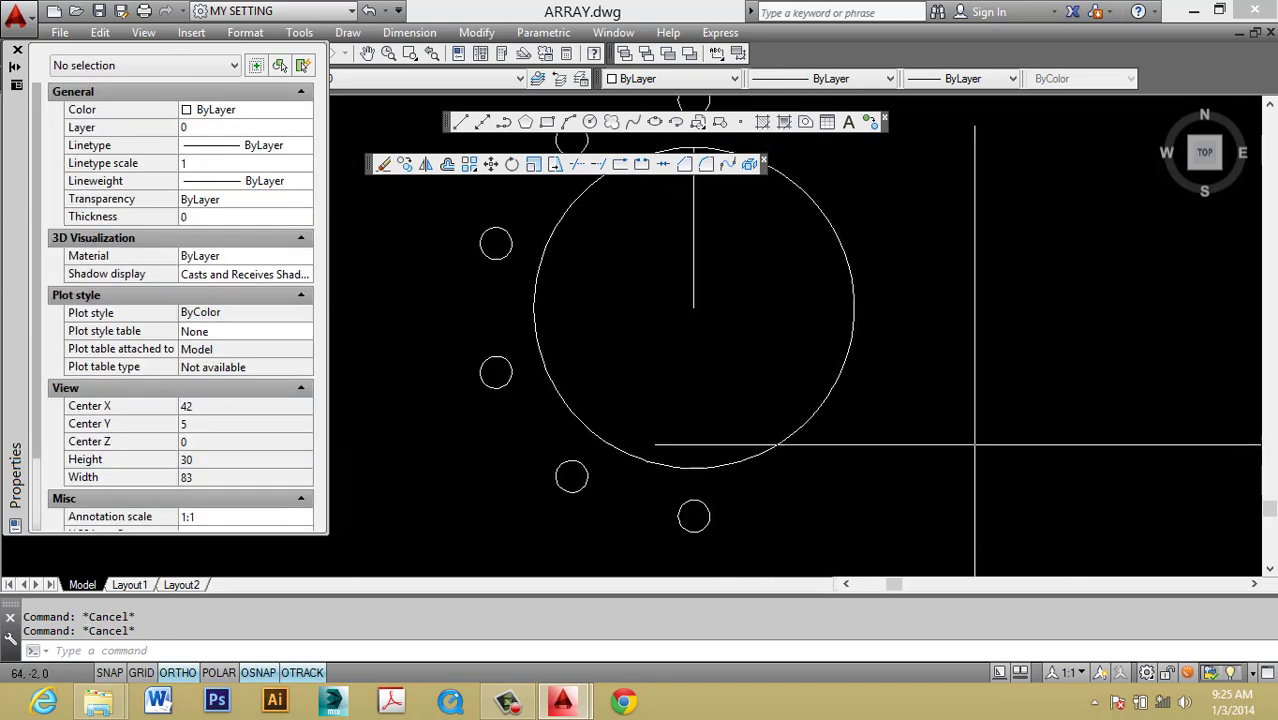
type("R")
middle_click_drag(360, 250, 866, 370)
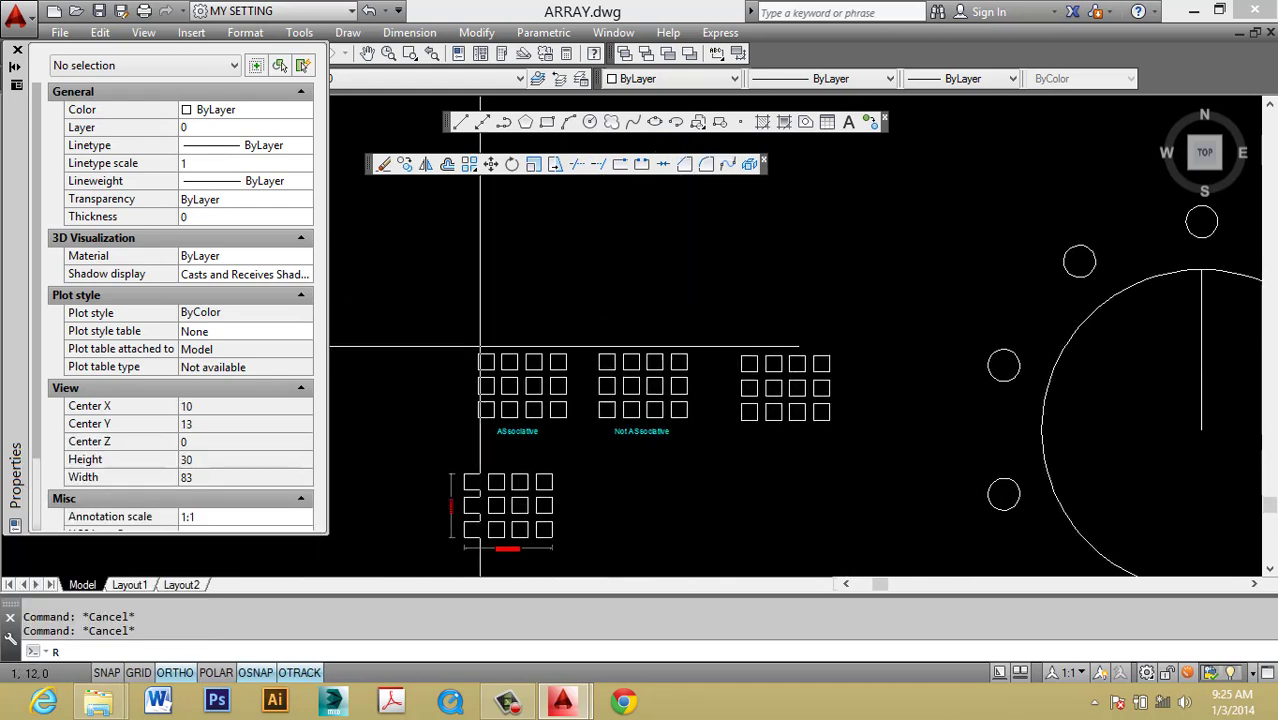
scroll(480, 347, "up", 3)
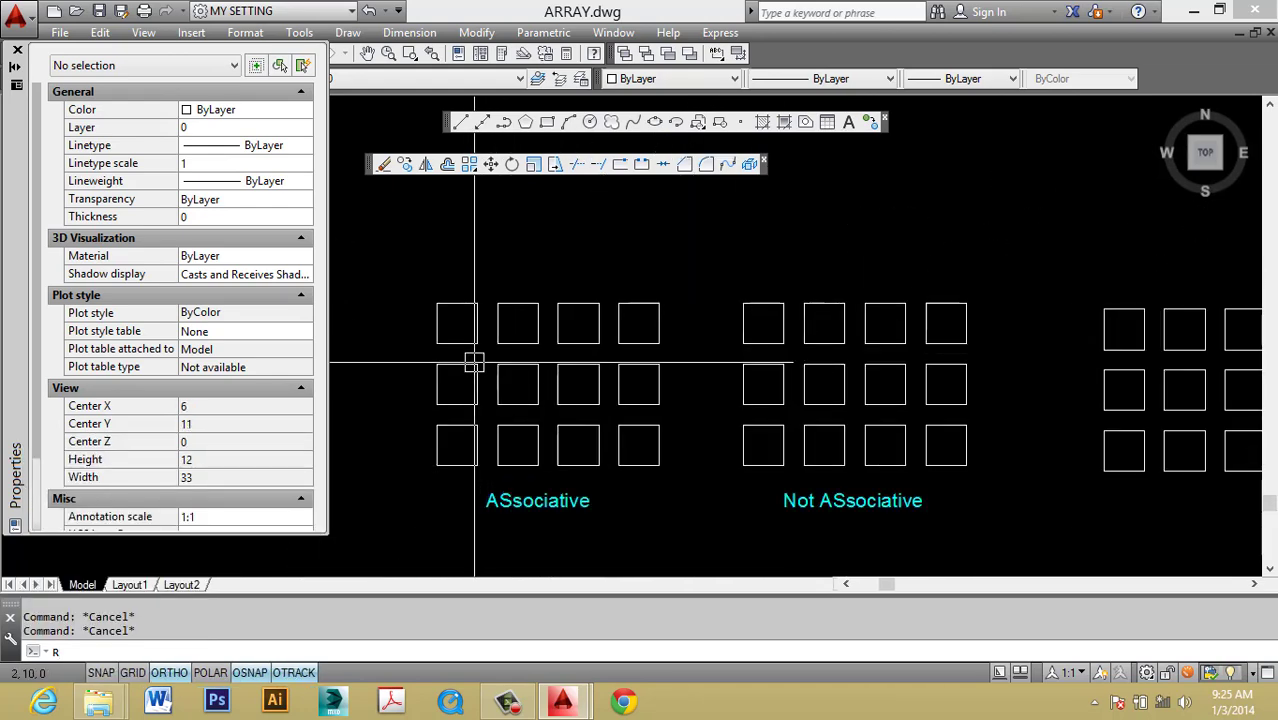
middle_click_drag(769, 427, 585, 408)
left_click(918, 436)
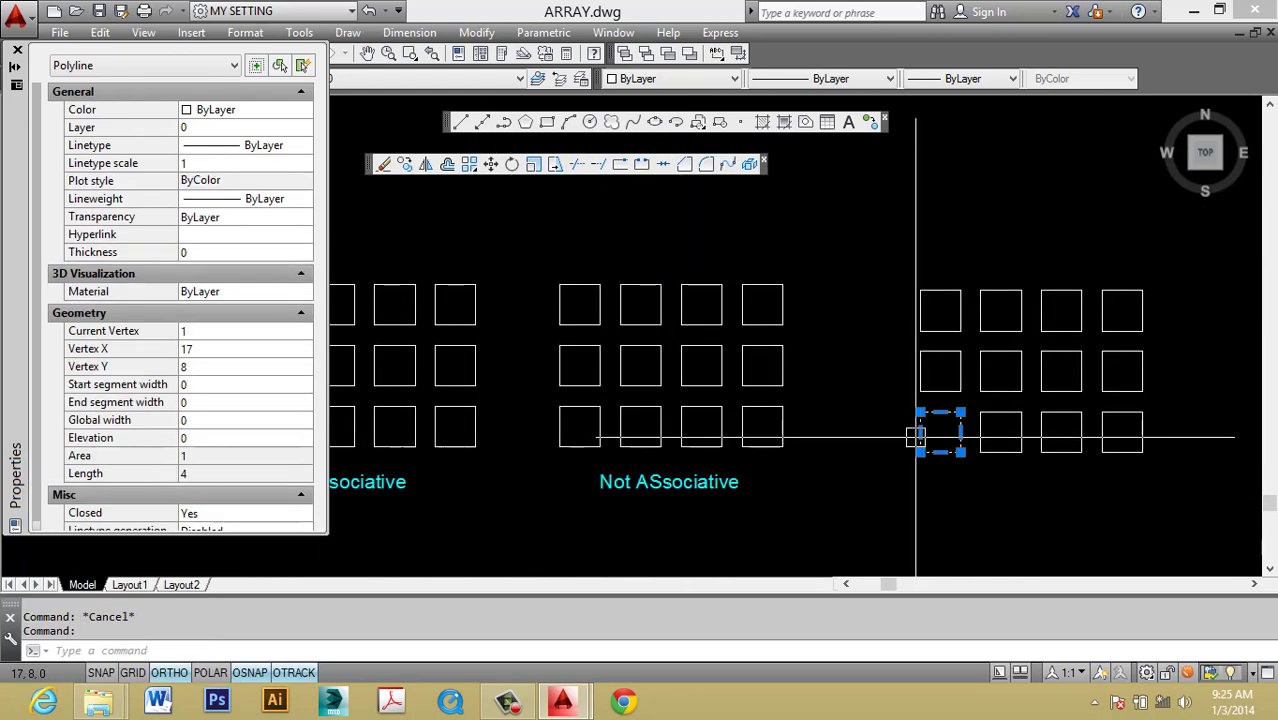
type("co")
key("Return")
left_click(940, 432)
scroll(944, 372, "down", 3)
scroll(944, 372, "up", 3)
key("Escape")
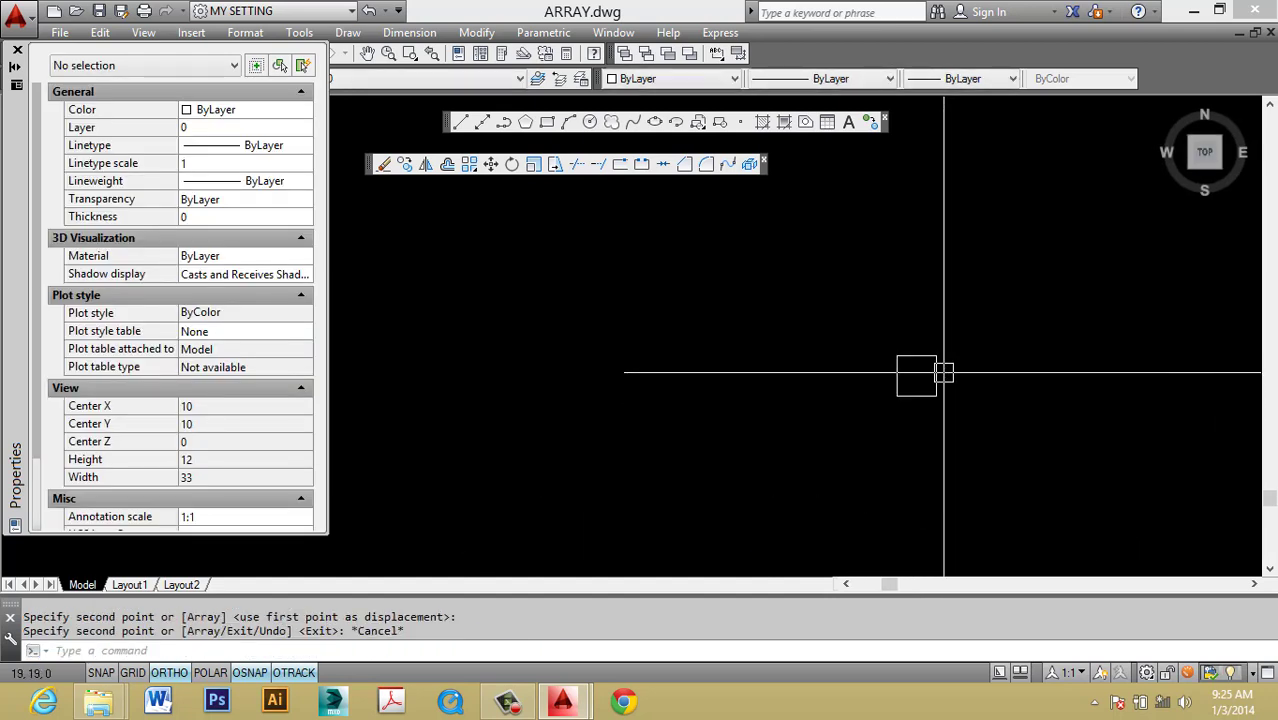
key("Escape")
Array the square as a rectangular array of 3 rows by 4 columns.
type("ar")
key("Return")
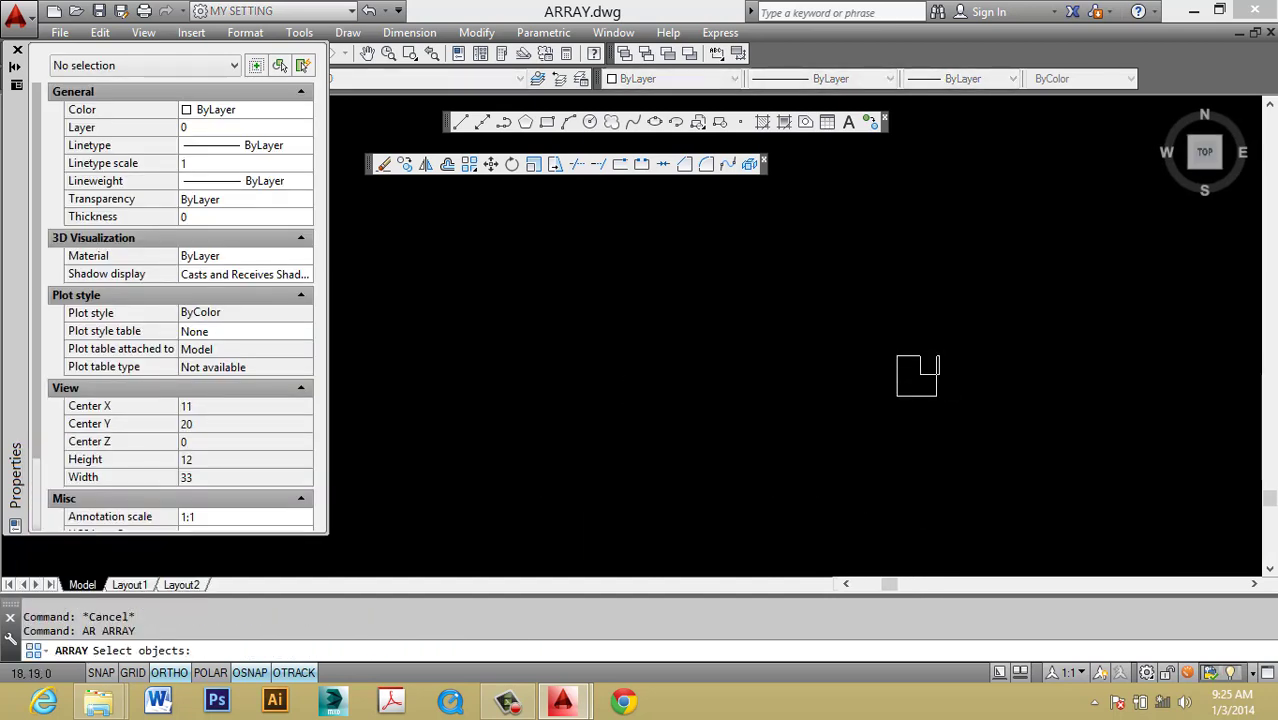
left_click(935, 366)
key("Return")
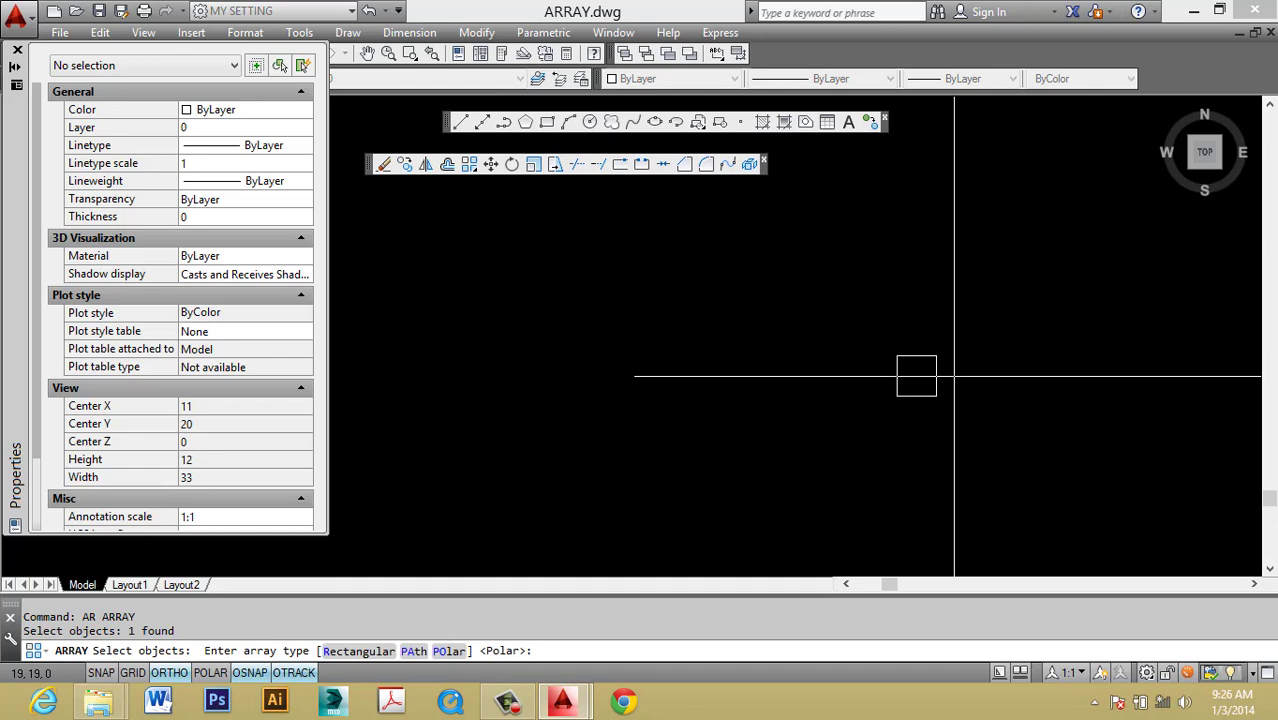
type("r")
key("Return")
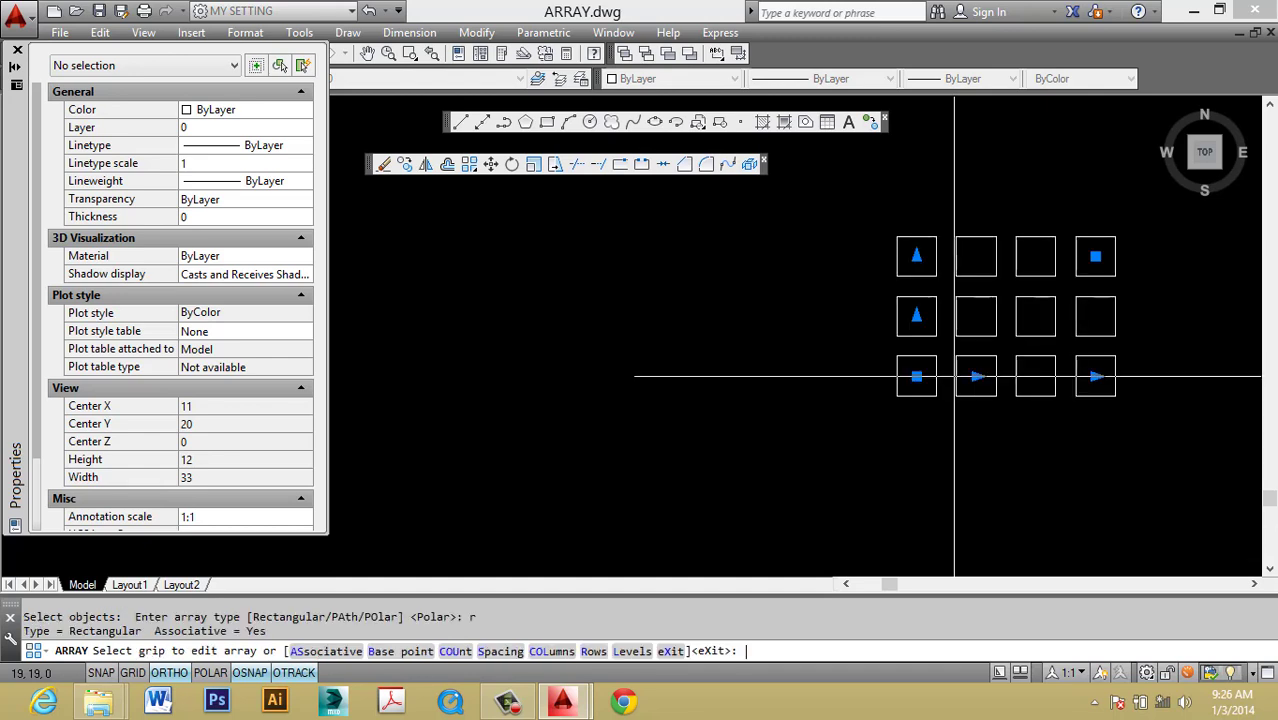
key("Return")
key("Return")
key("Escape")
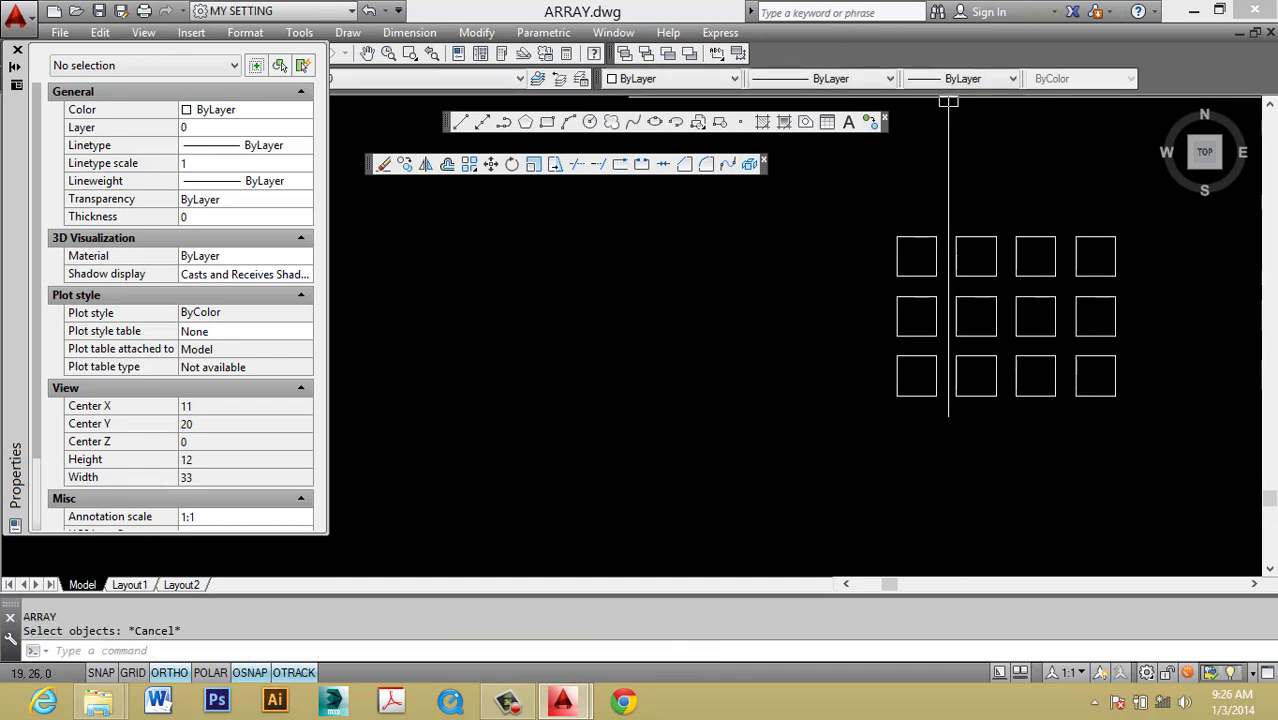
Set the rectangular array's Columns to 5 in Properties, making a 3-by-5 grid.
left_click(899, 337)
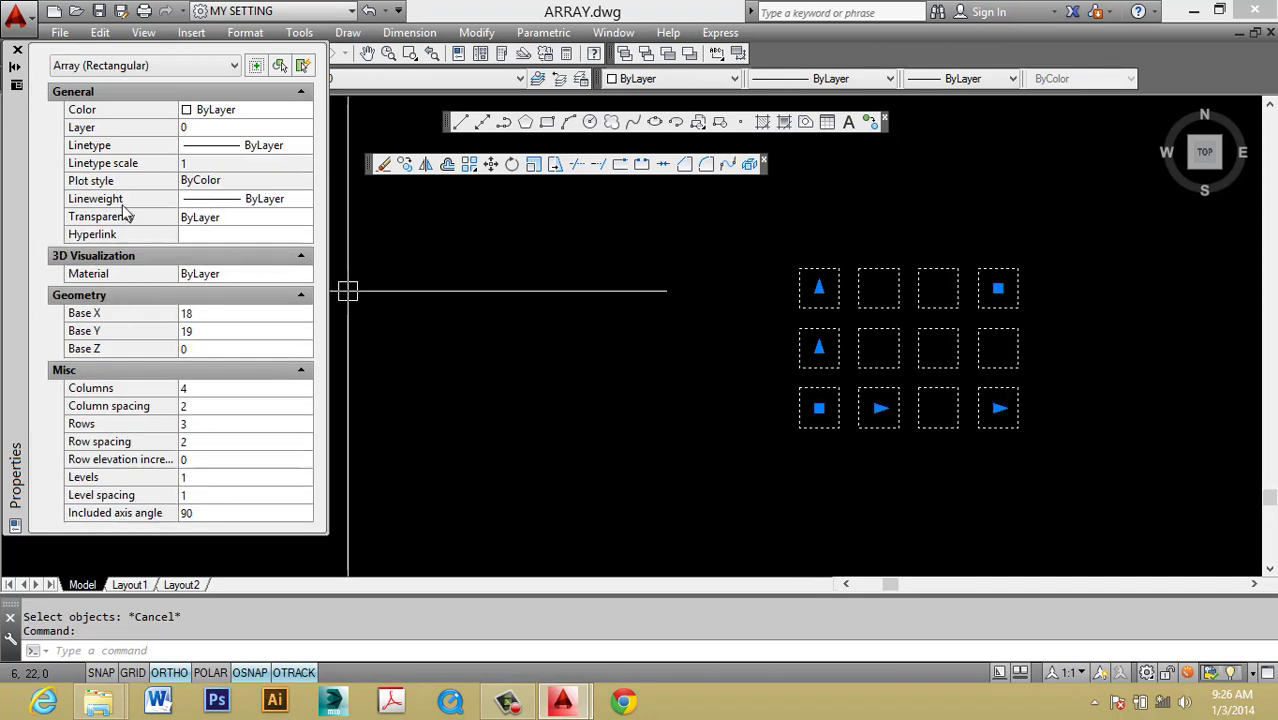
left_click(17, 50)
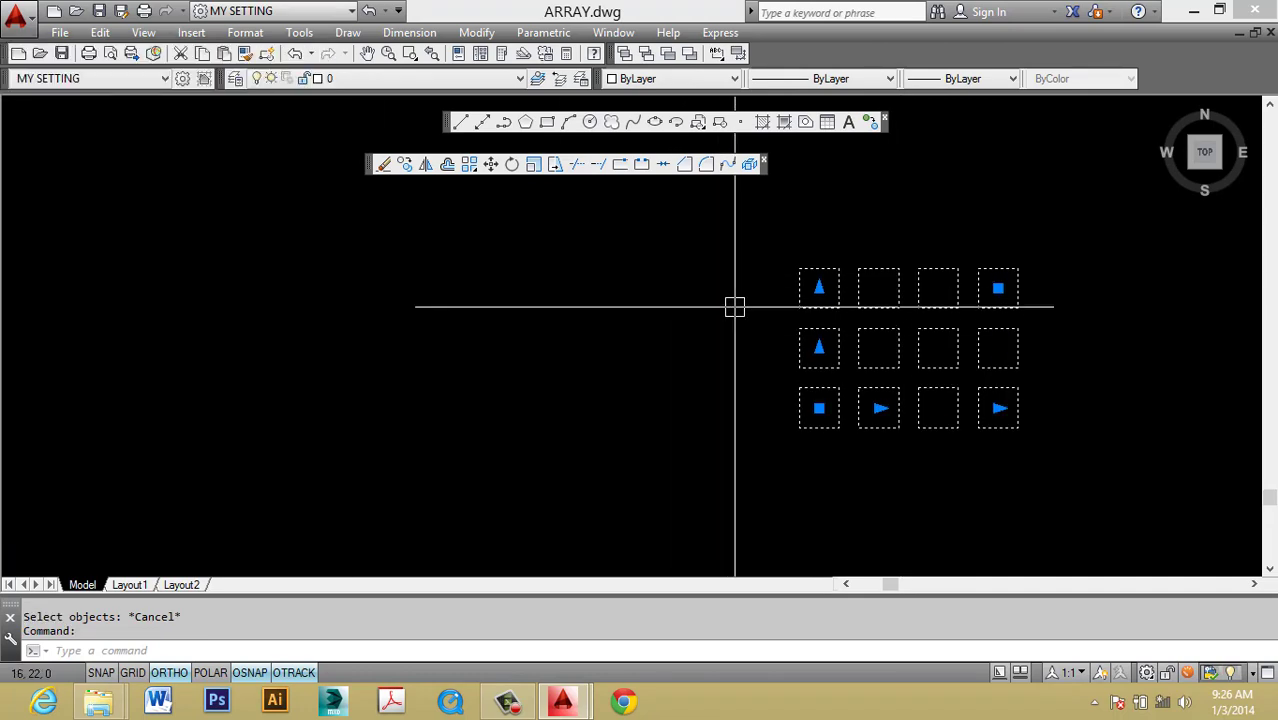
key("ctrl+1")
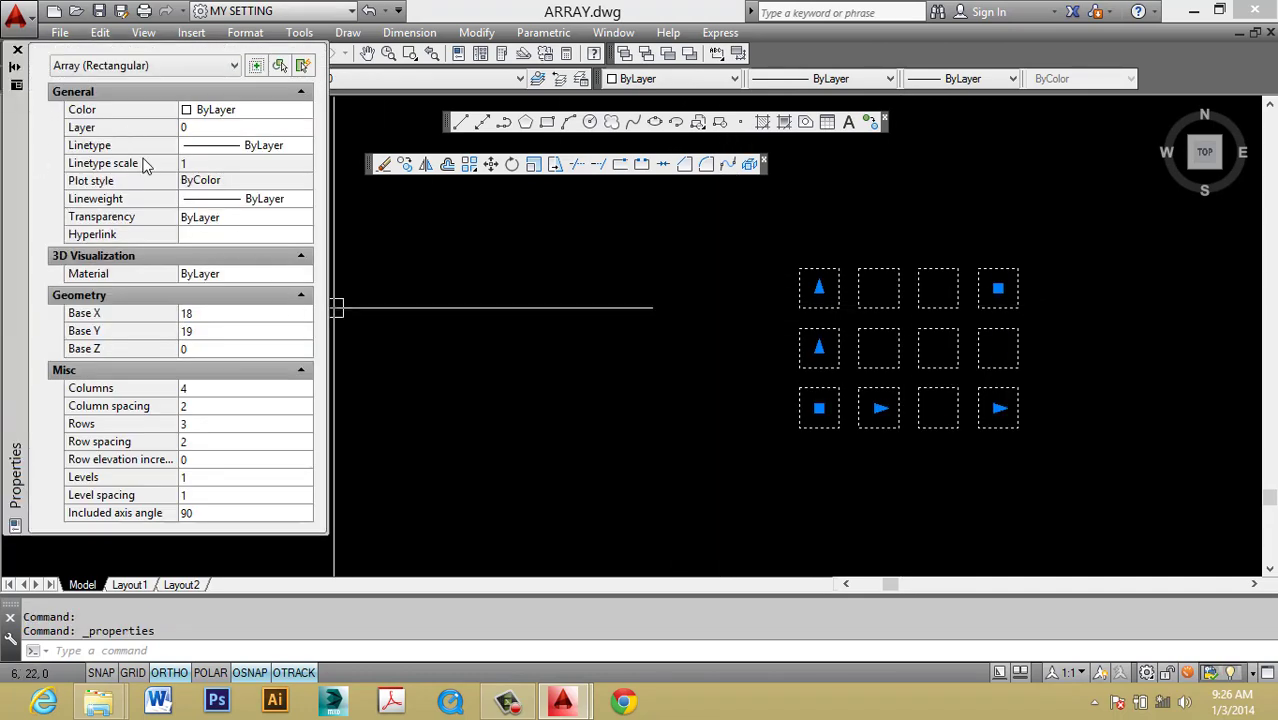
left_click(210, 391)
type("5")
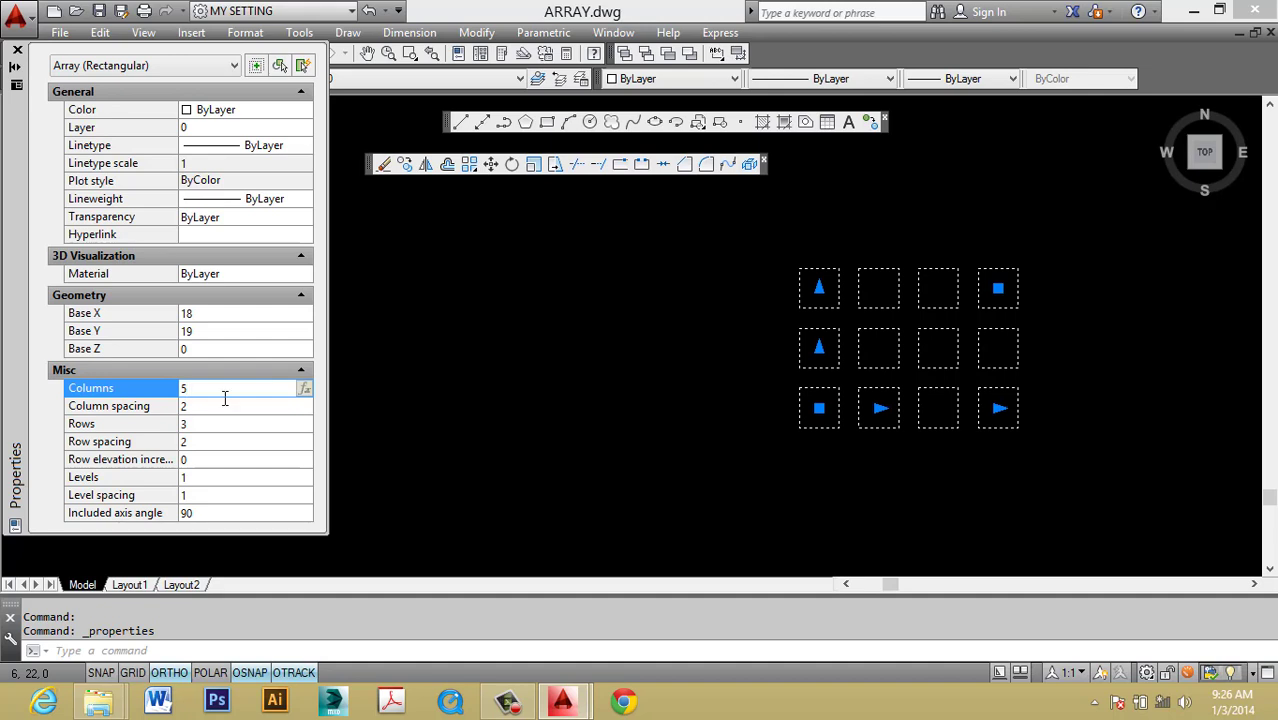
key("Return")
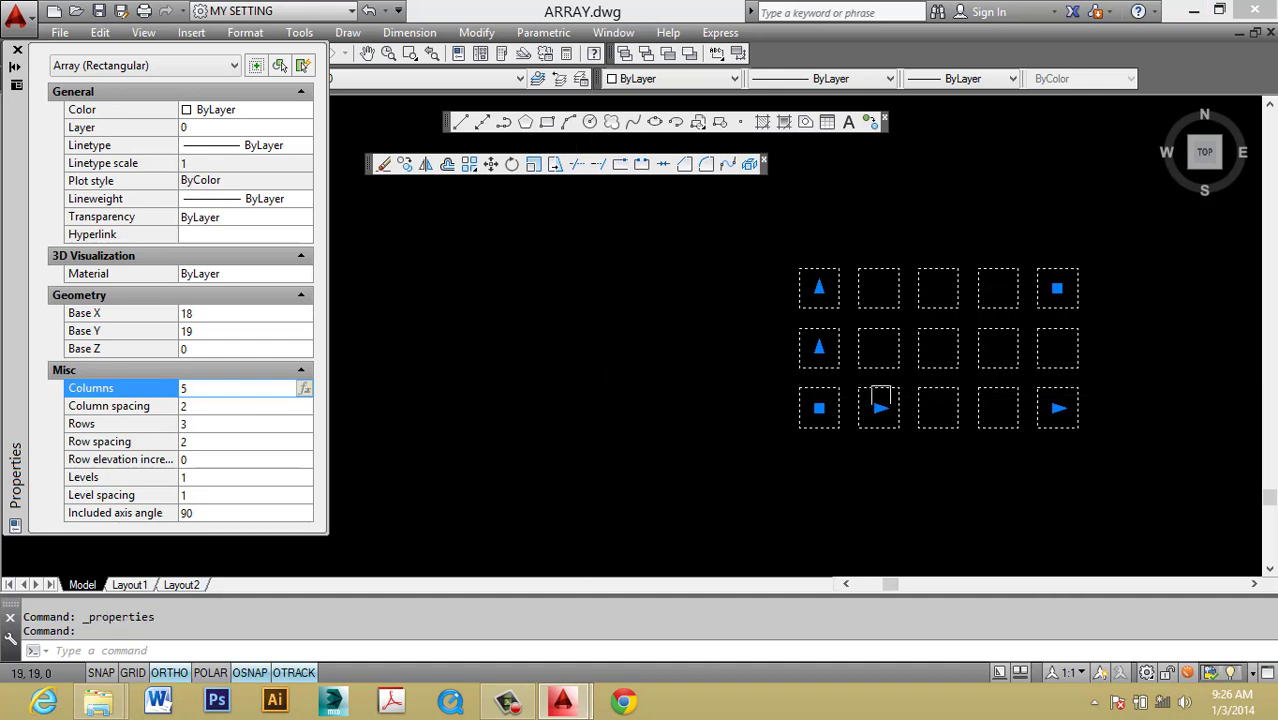
middle_click_drag(881, 411, 790, 400)
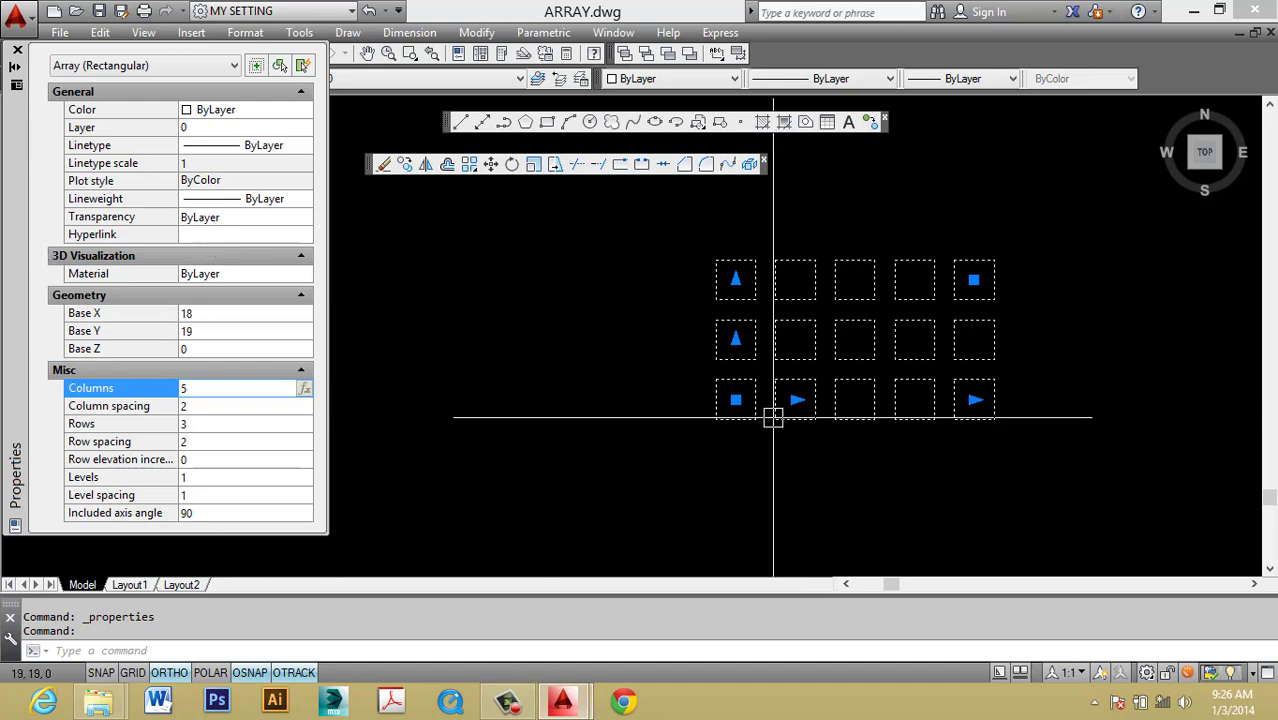
key("Escape")
scroll(749, 390, "down", 1)
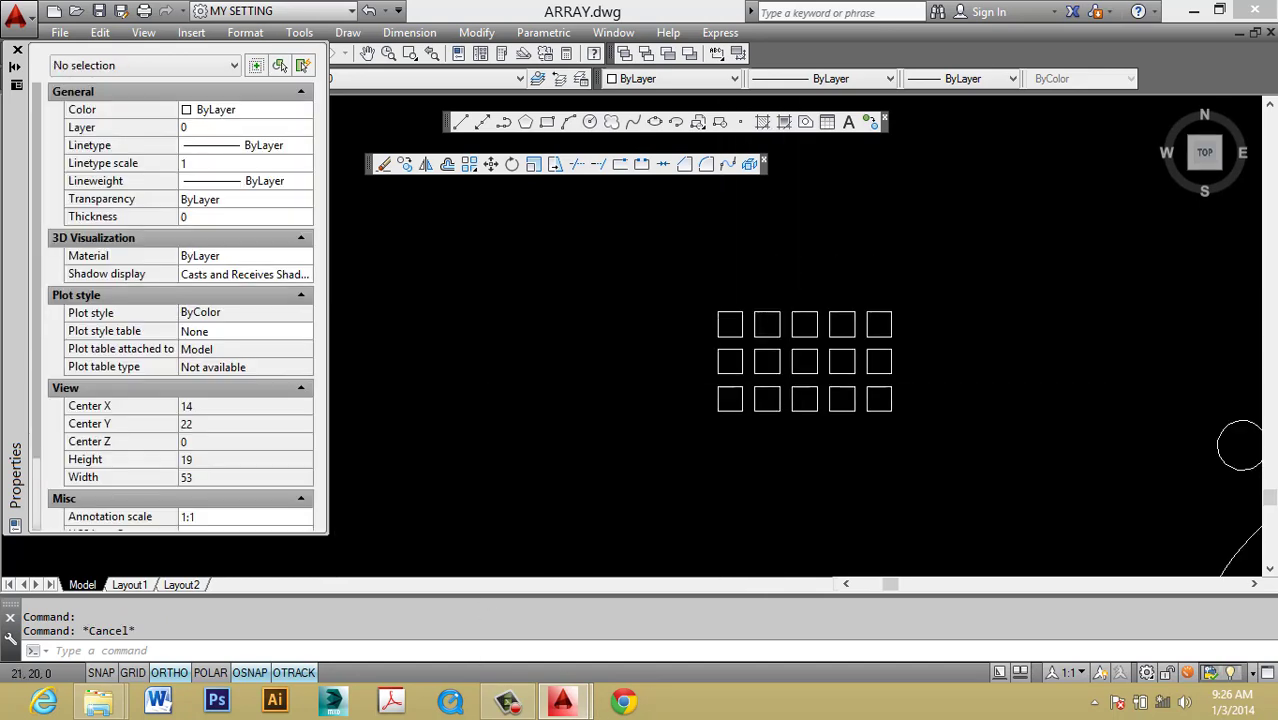
Undo back to the single square, try a rectangular array, then undo it again.
key("ctrl+z")
key("ctrl+z")
key("ctrl+z")
key("ctrl+z")
key("ctrl+z")
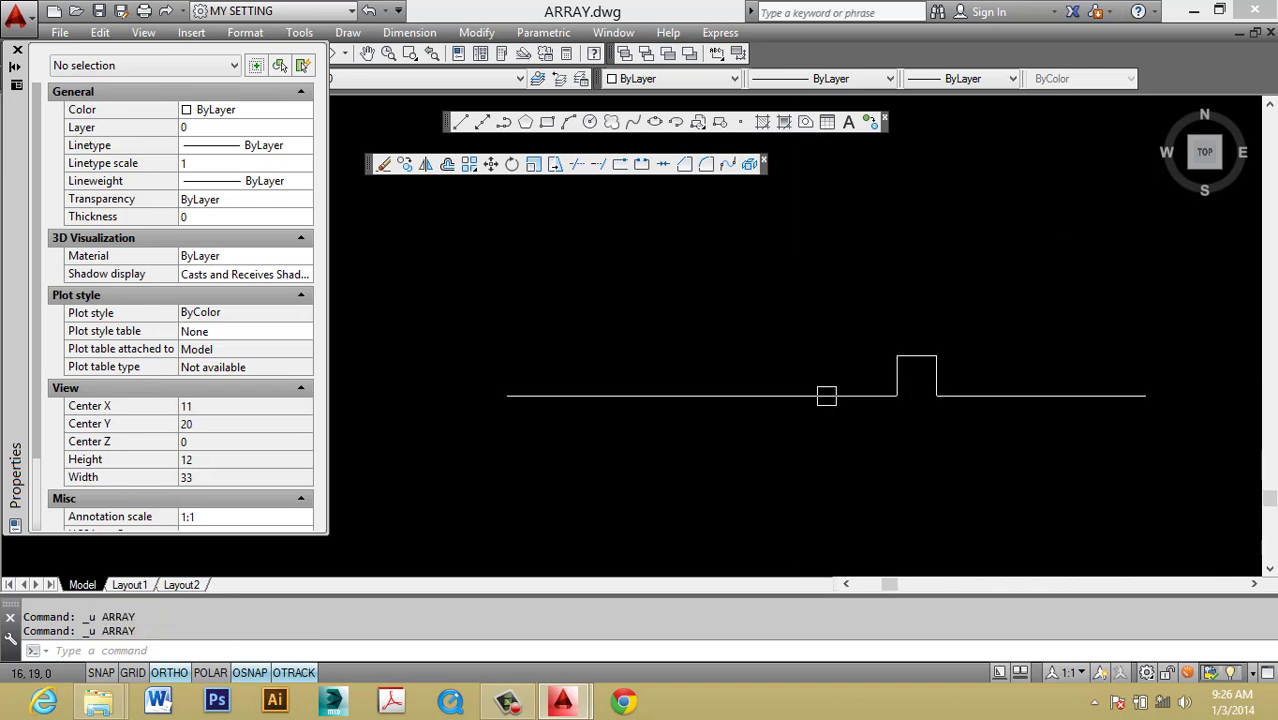
key("ctrl+z")
left_click(827, 423)
type("ar")
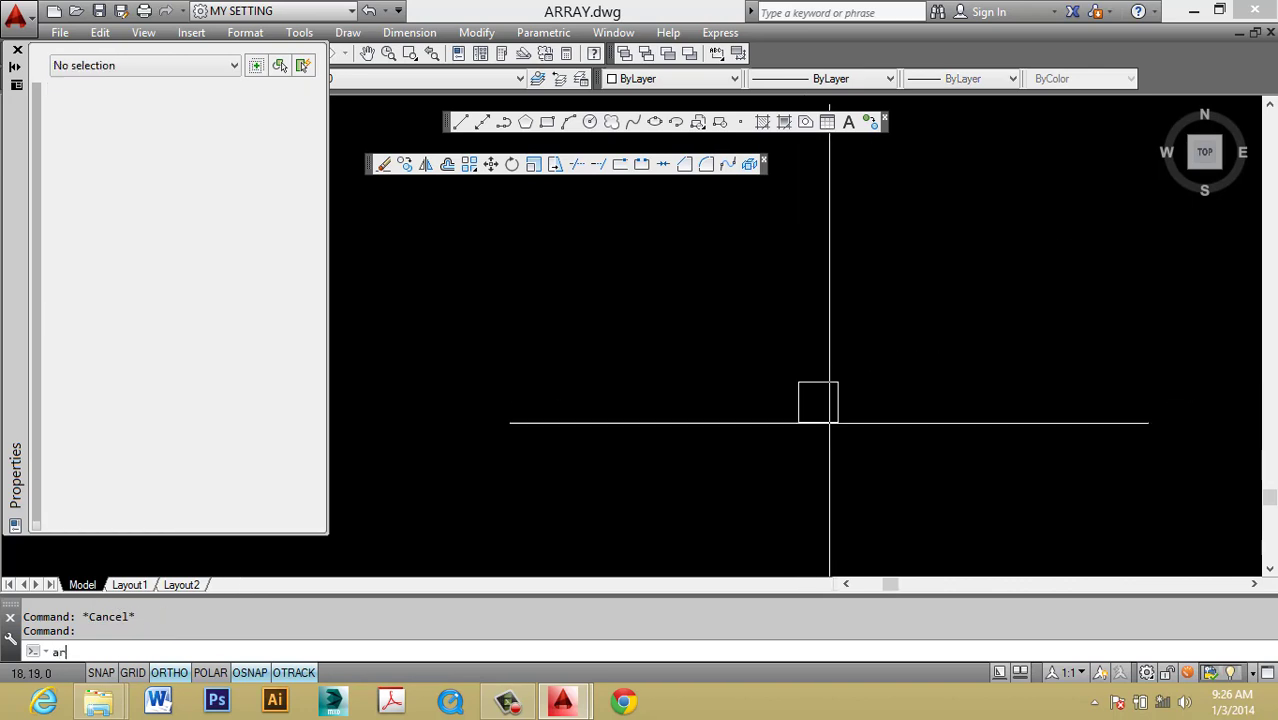
key("Return")
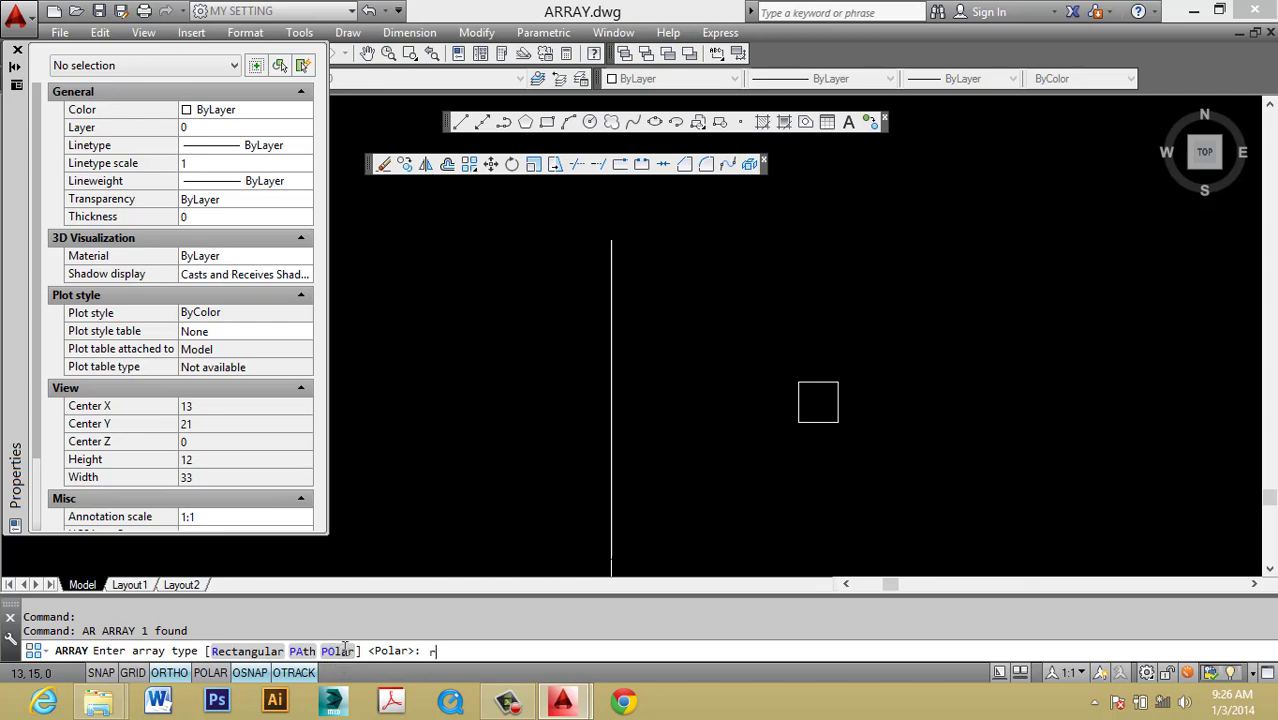
key("Return")
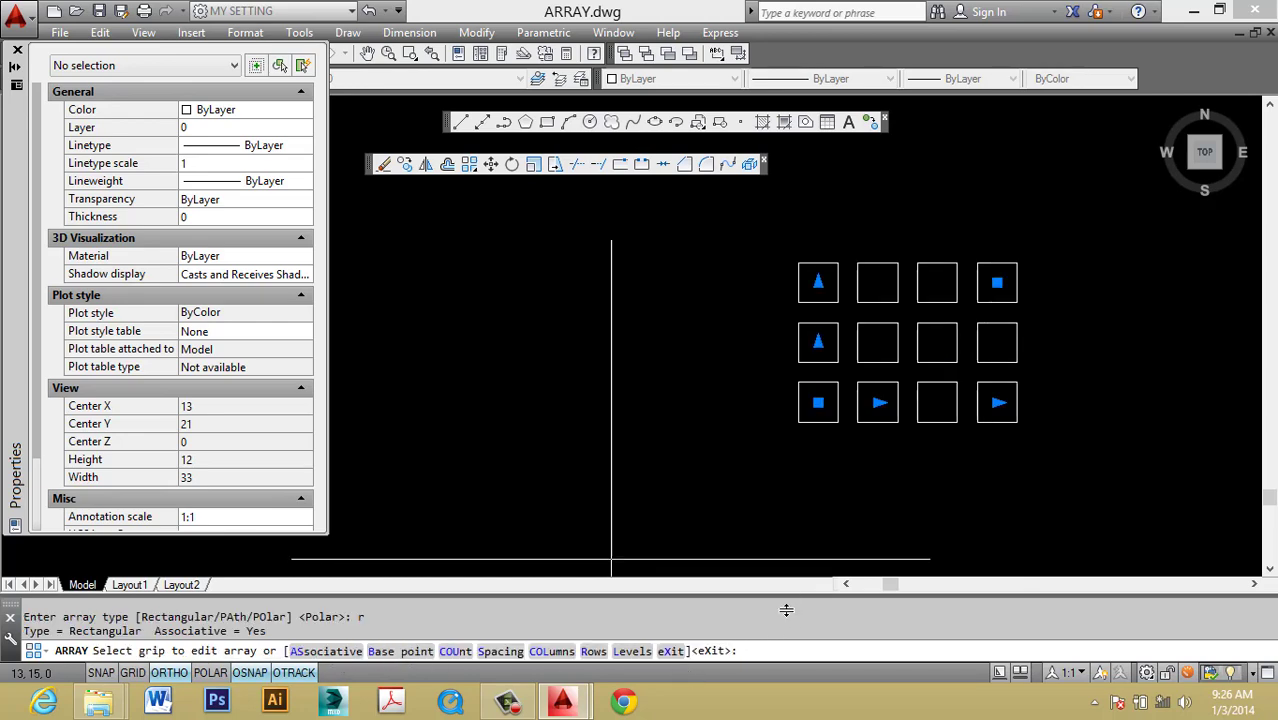
key("Escape")
left_click(856, 456)
left_click(833, 448)
left_click(807, 399)
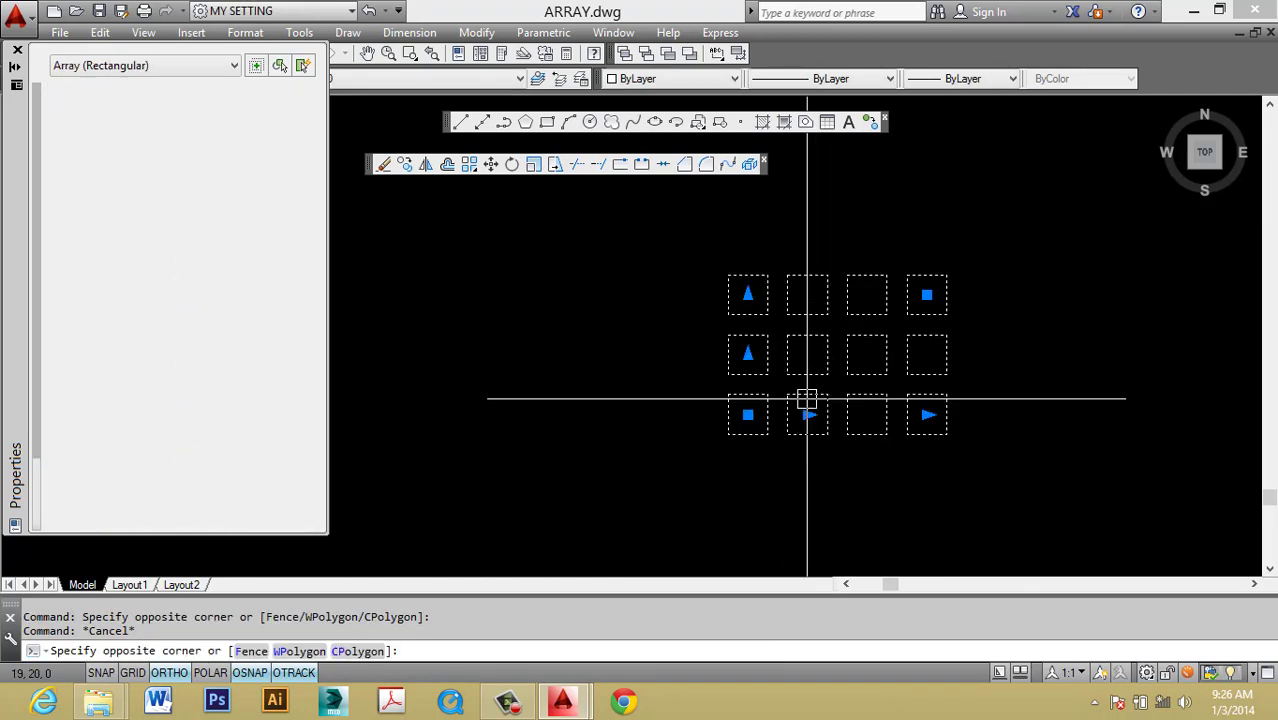
key("Escape")
key("ctrl+z")
key("ctrl+z")
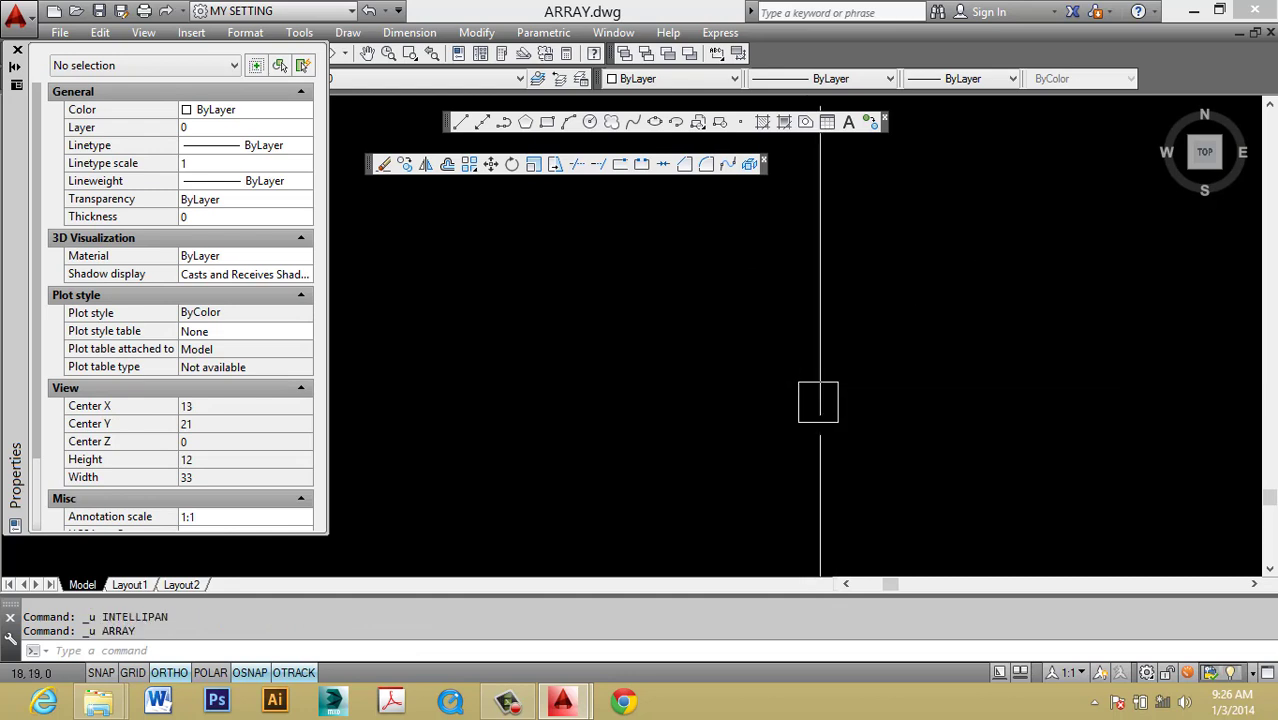
key("Escape")
key("Escape")
Rebuild the square as a 3-row by 4-column rectangular array and select it.
type("ar")
key("Return")
left_click(819, 422)
key("Return")
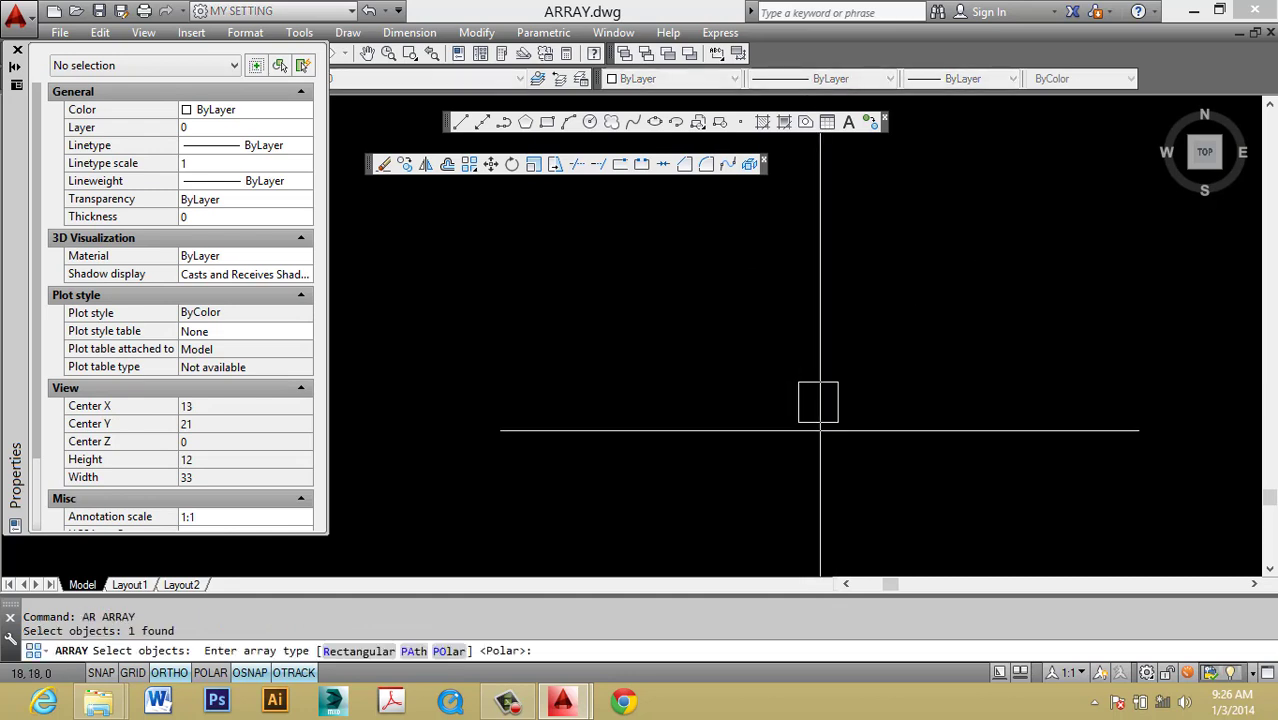
key("Return")
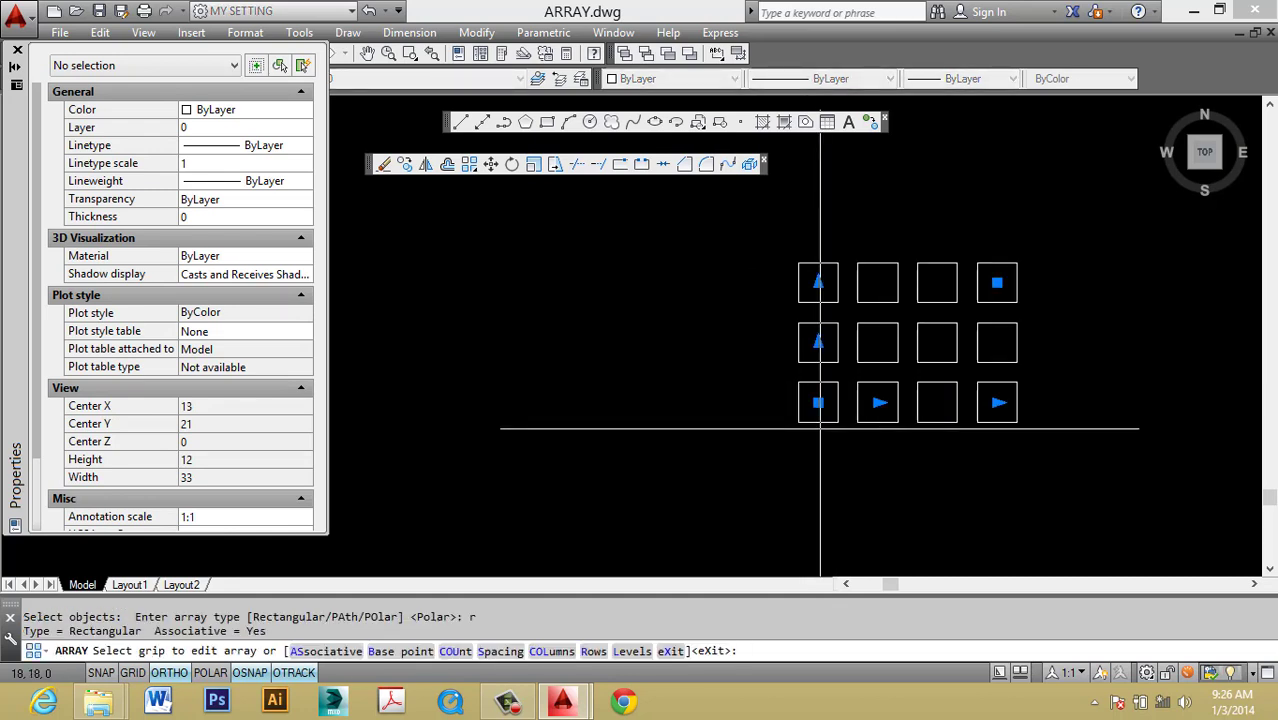
key("Return")
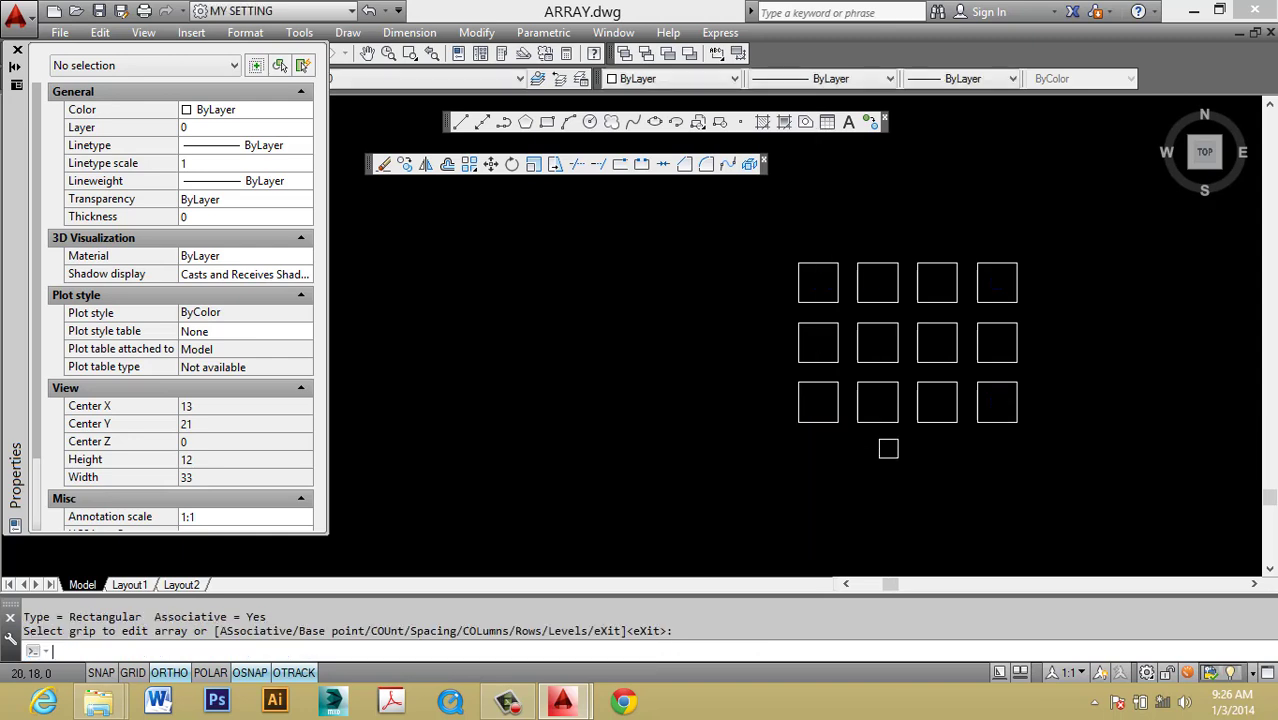
key("Return")
key("Escape")
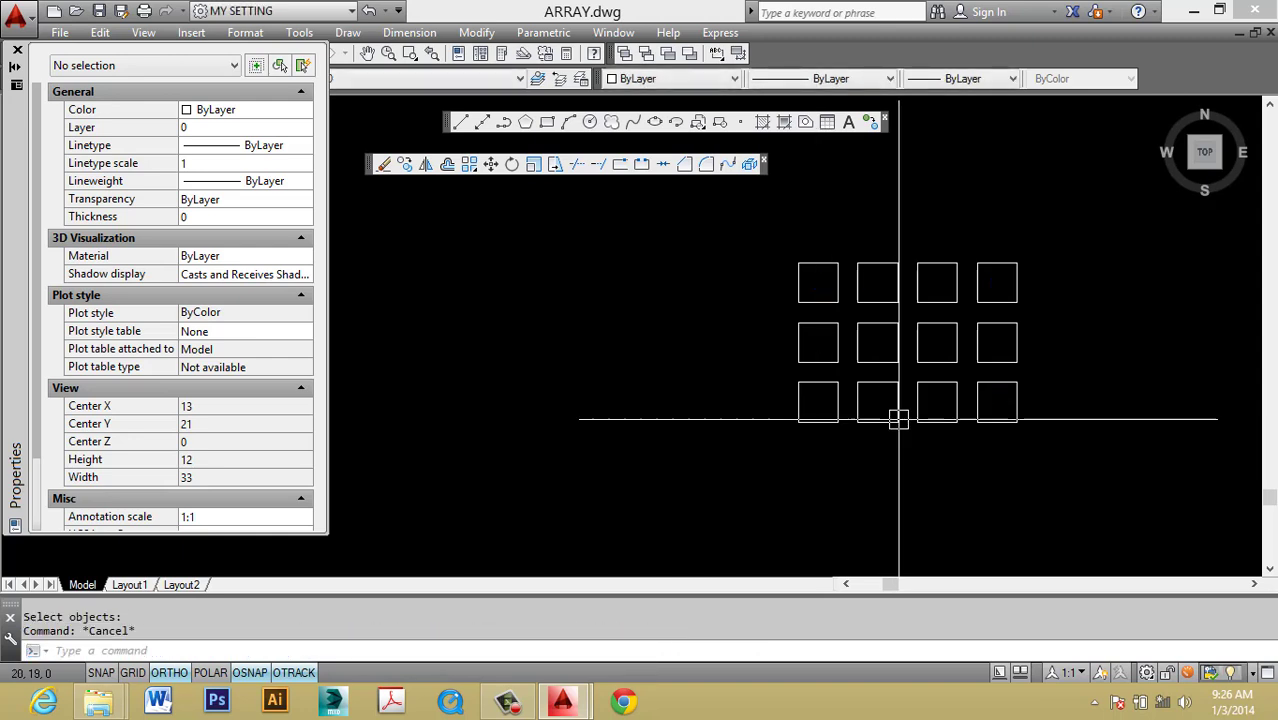
left_click(898, 420)
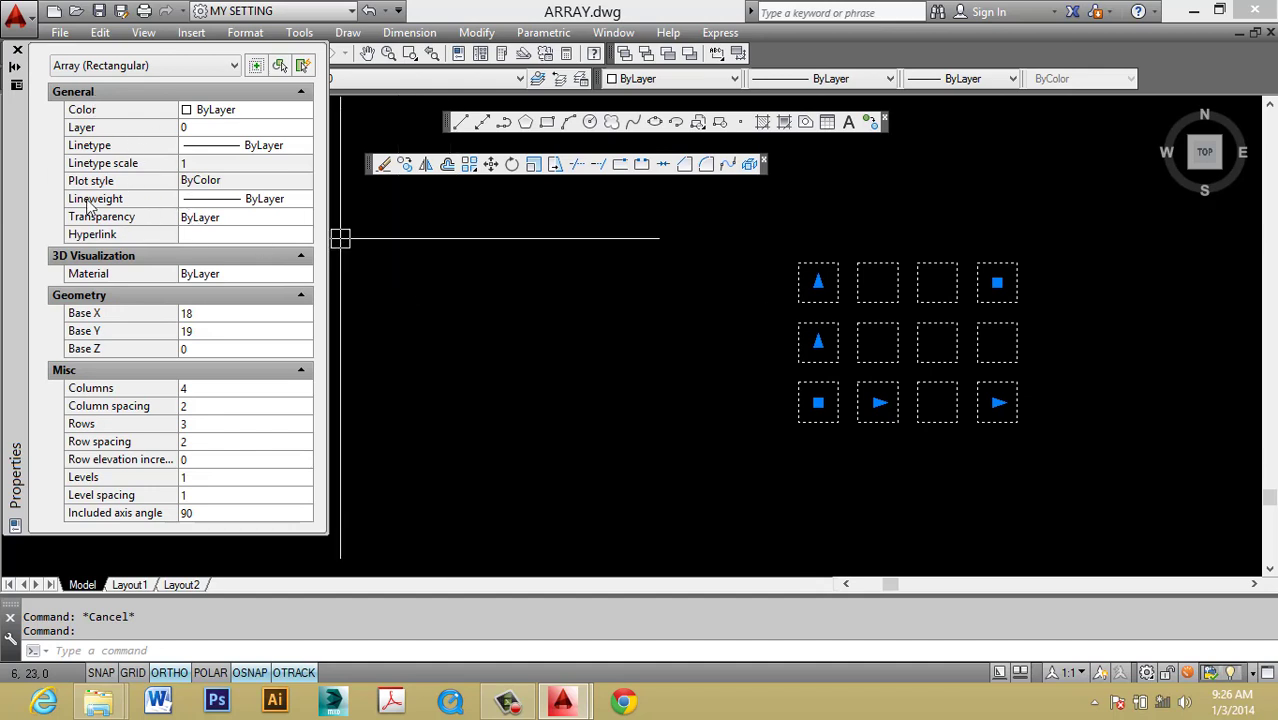
Set the rectangular array to 10 columns in the Properties palette.
key("Escape")
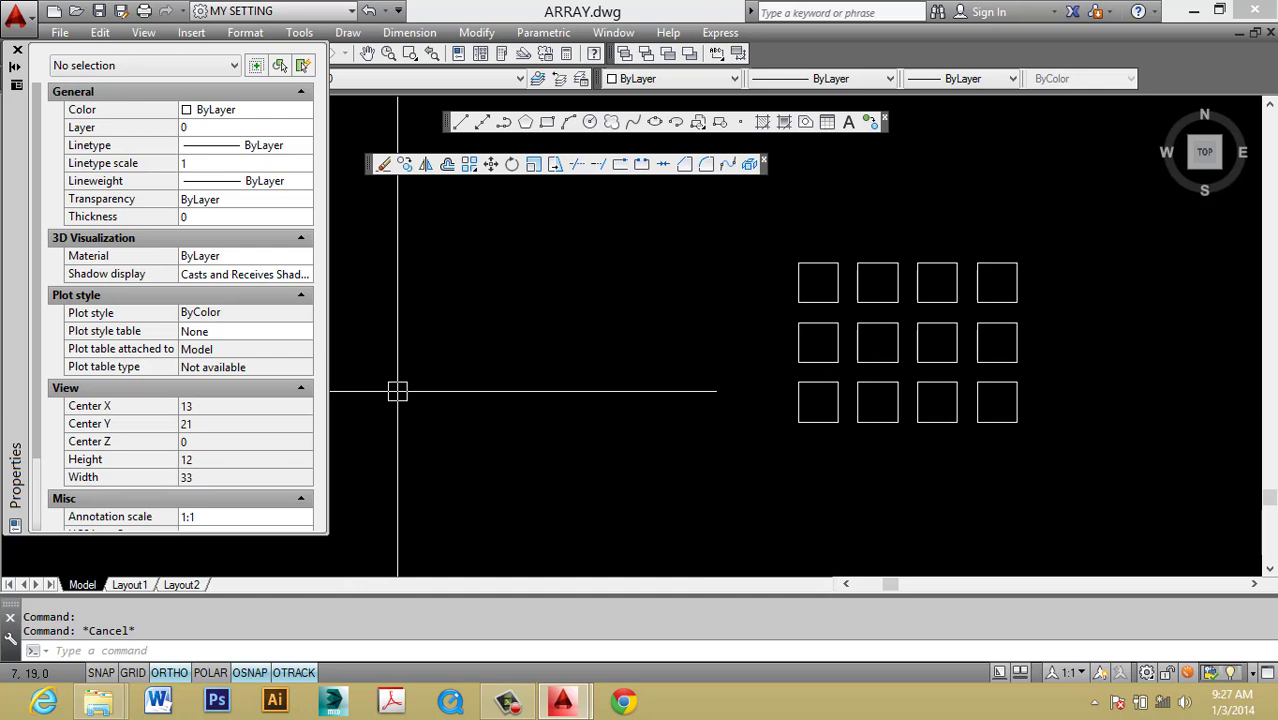
left_click(977, 424)
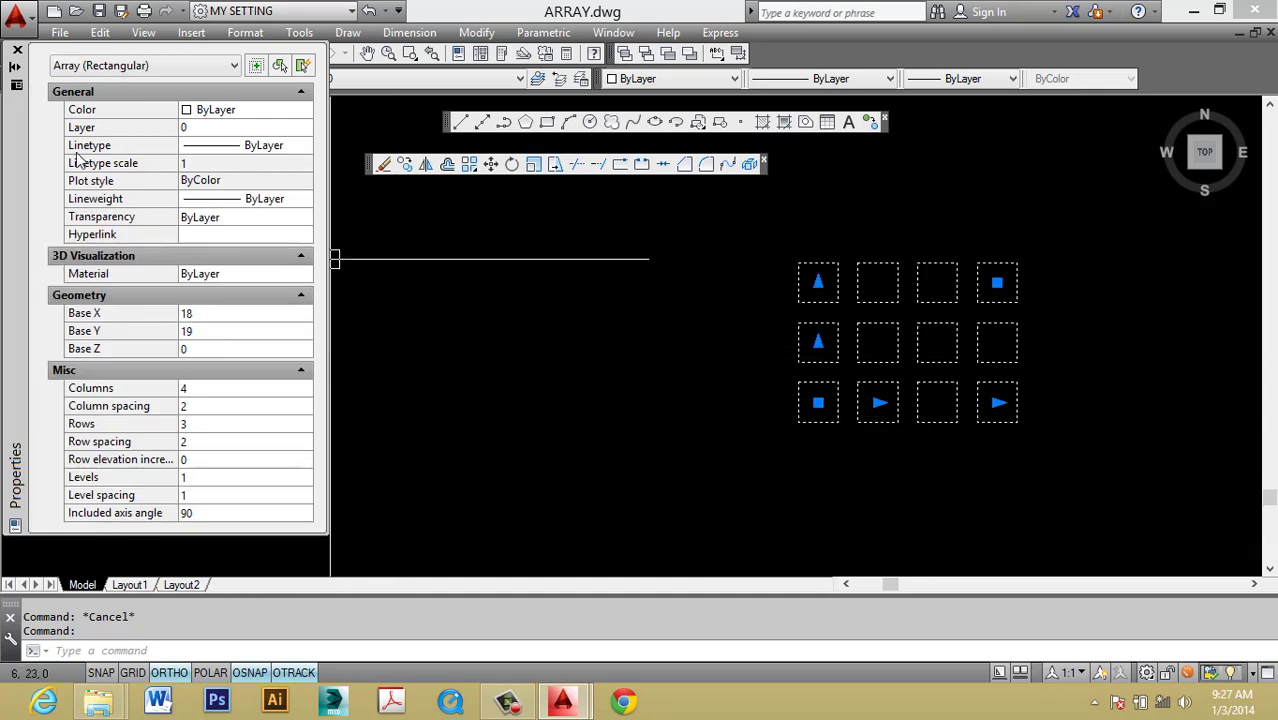
key("Escape")
left_click(936, 394)
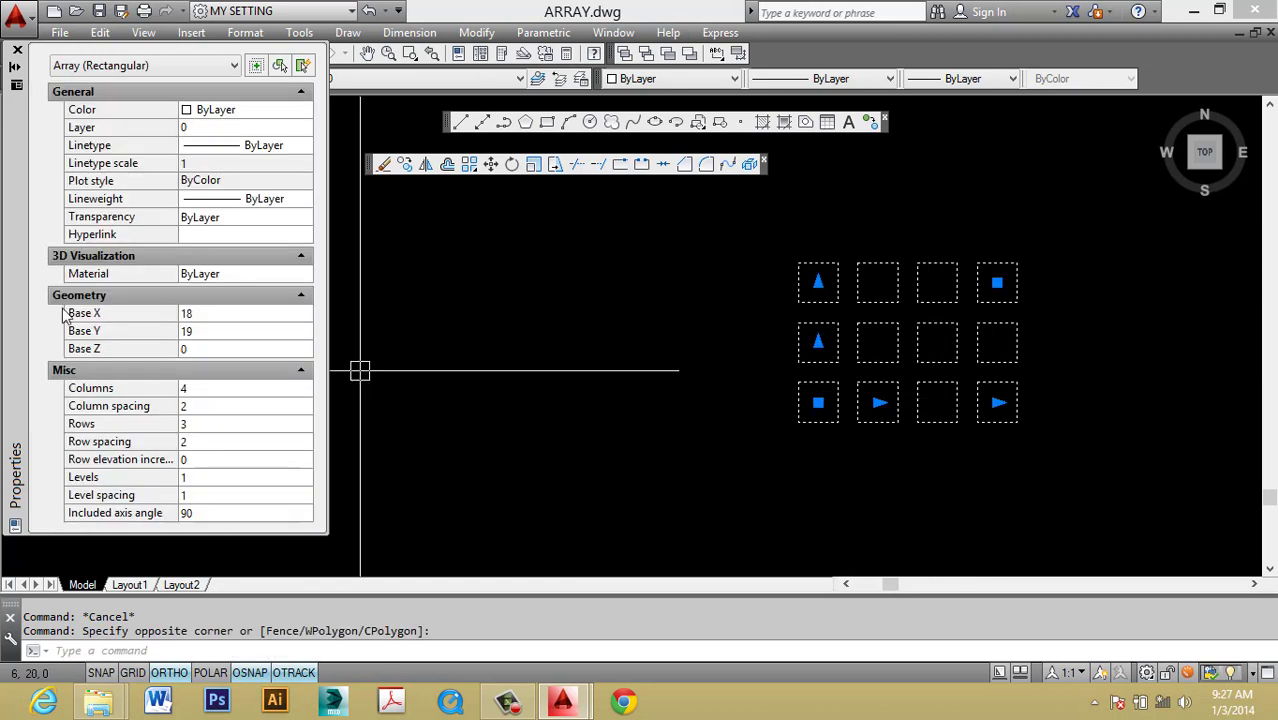
left_click(242, 388)
type("10")
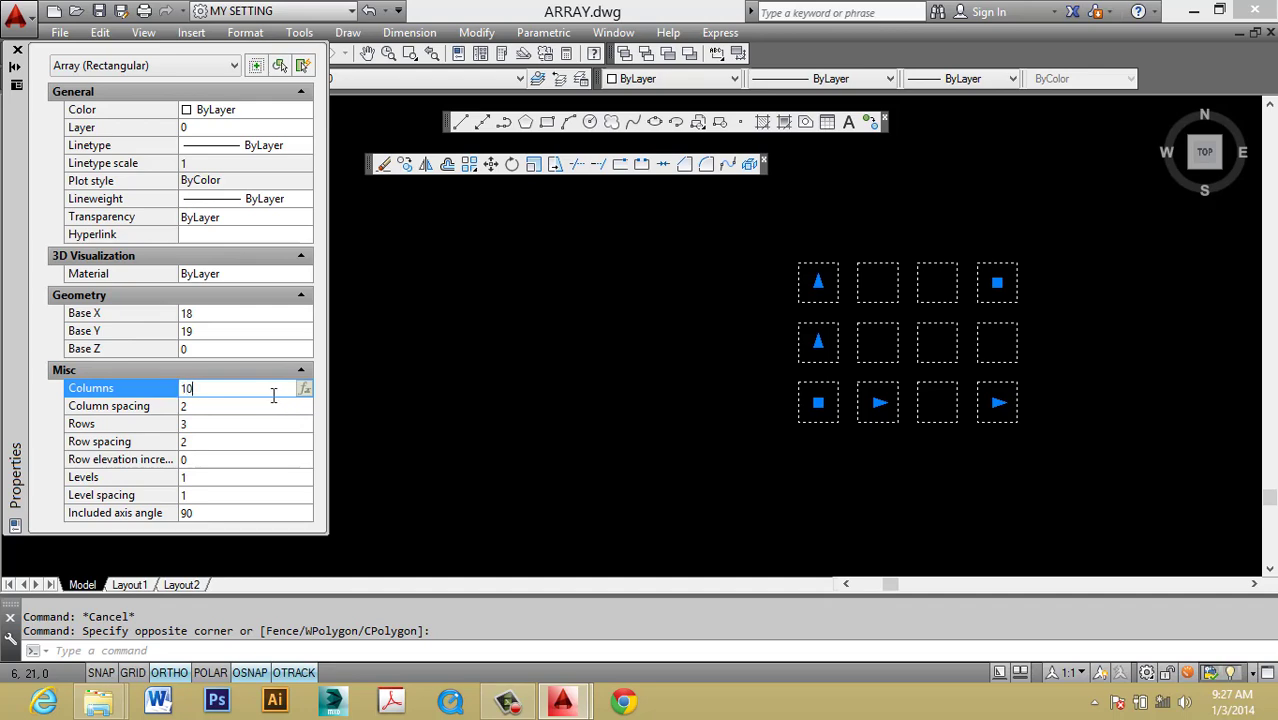
key("Return")
Set the array's column spacing to 100.
middle_click_drag(662, 457, 676, 434)
scroll(676, 434, "down", 2)
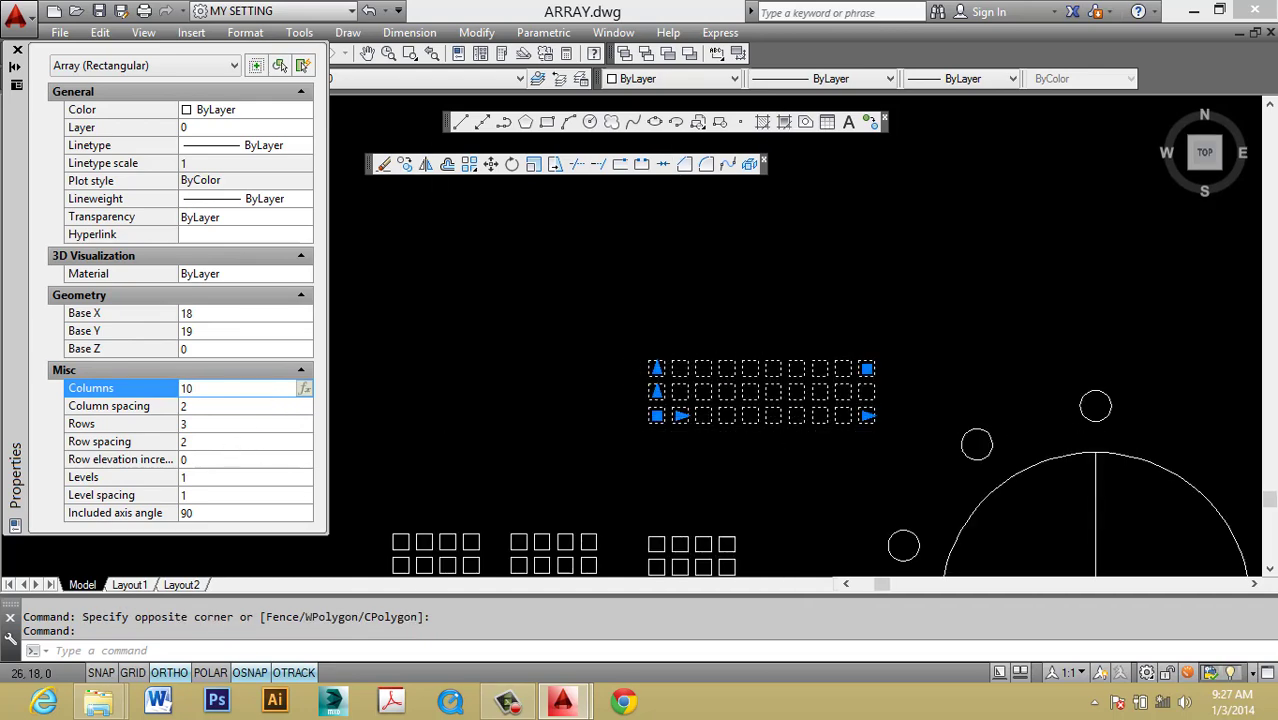
scroll(791, 437, "up", 2)
middle_click_drag(791, 437, 808, 403)
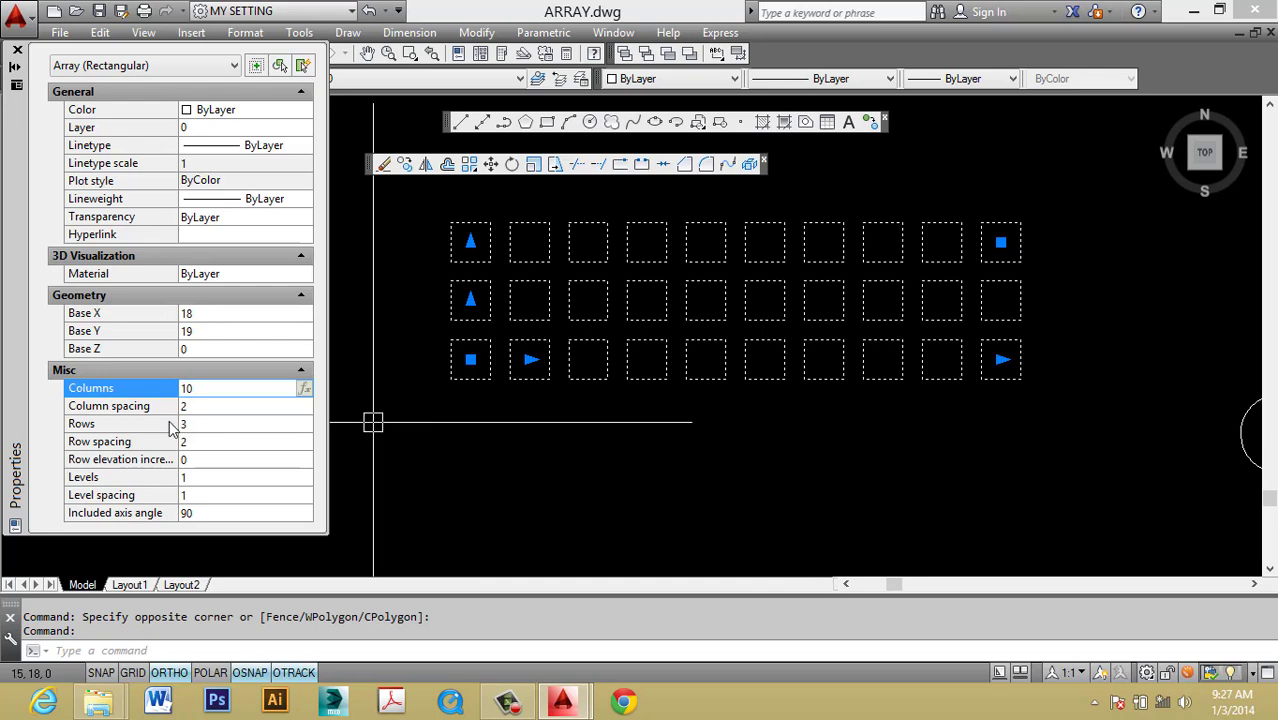
left_click(227, 405)
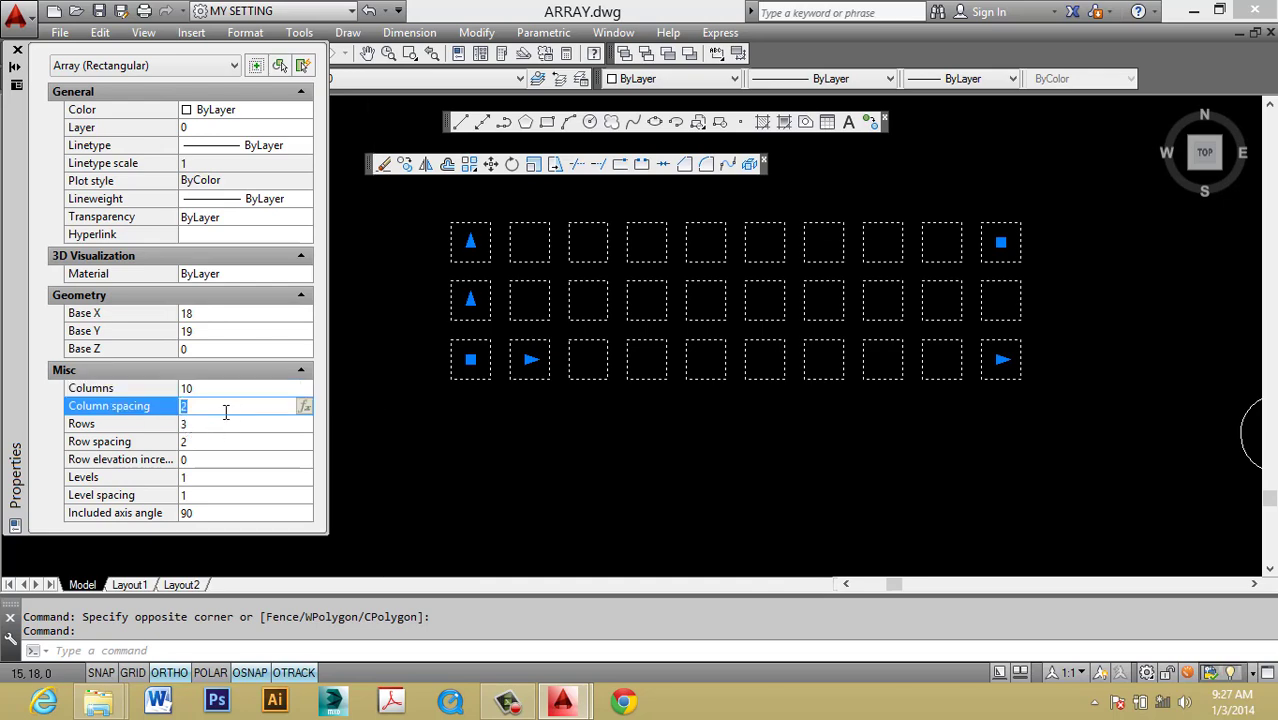
type("100")
key("Return")
key("Escape")
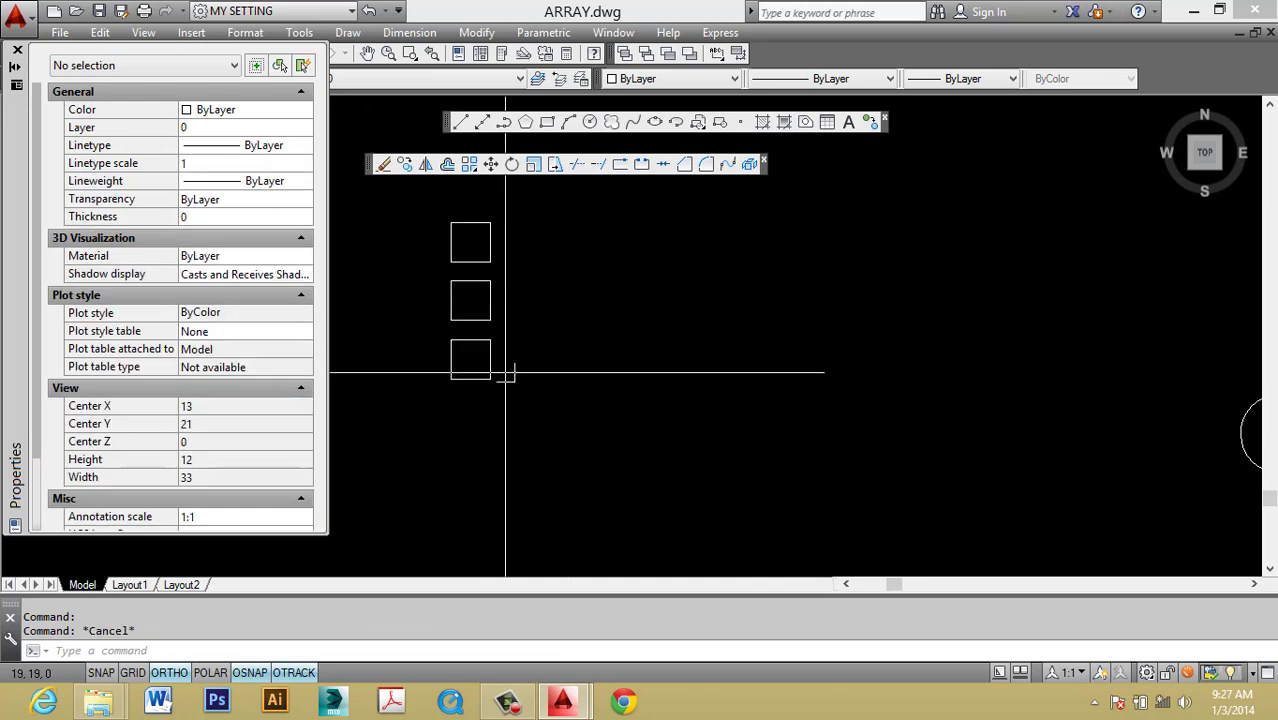
Window-select the array, frame it with the round table, and undo the spacing change.
scroll(505, 365, "up", 1)
scroll(572, 367, "down", 3)
scroll(572, 367, "down", 2)
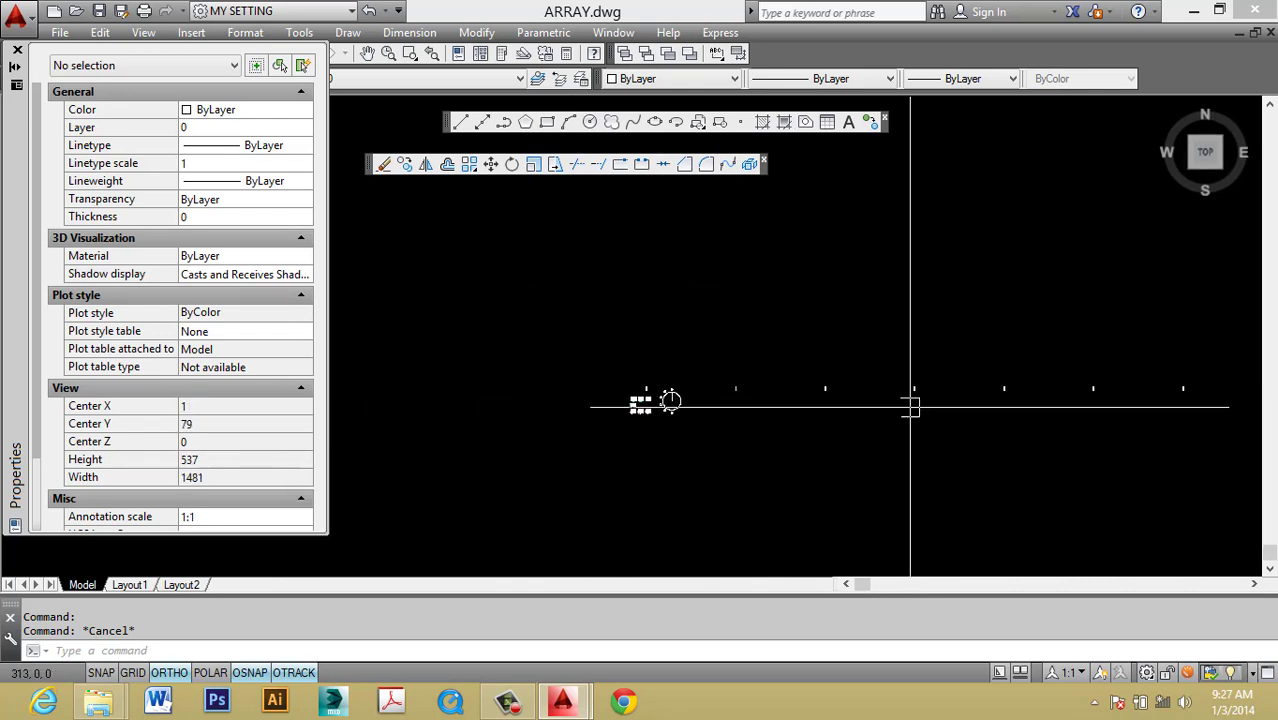
scroll(906, 400, "up", 2)
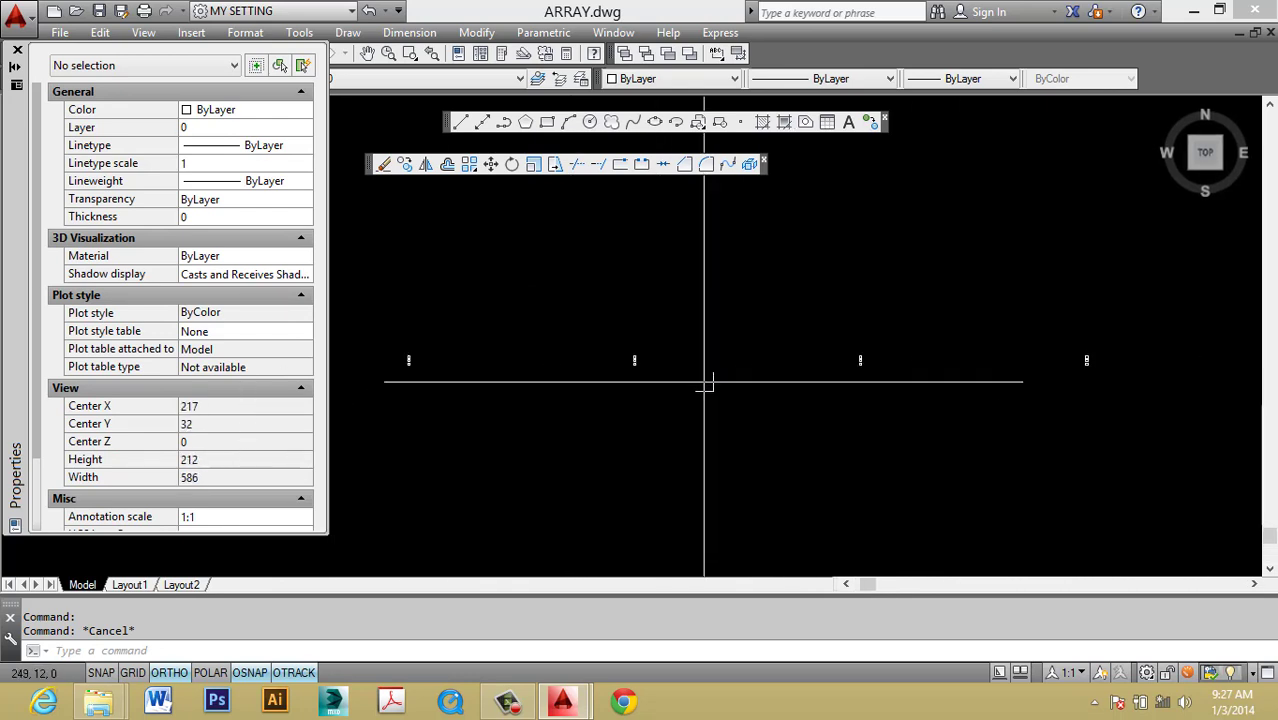
scroll(702, 377, "down", 4)
scroll(693, 374, "up", 6)
scroll(662, 335, "up", 7)
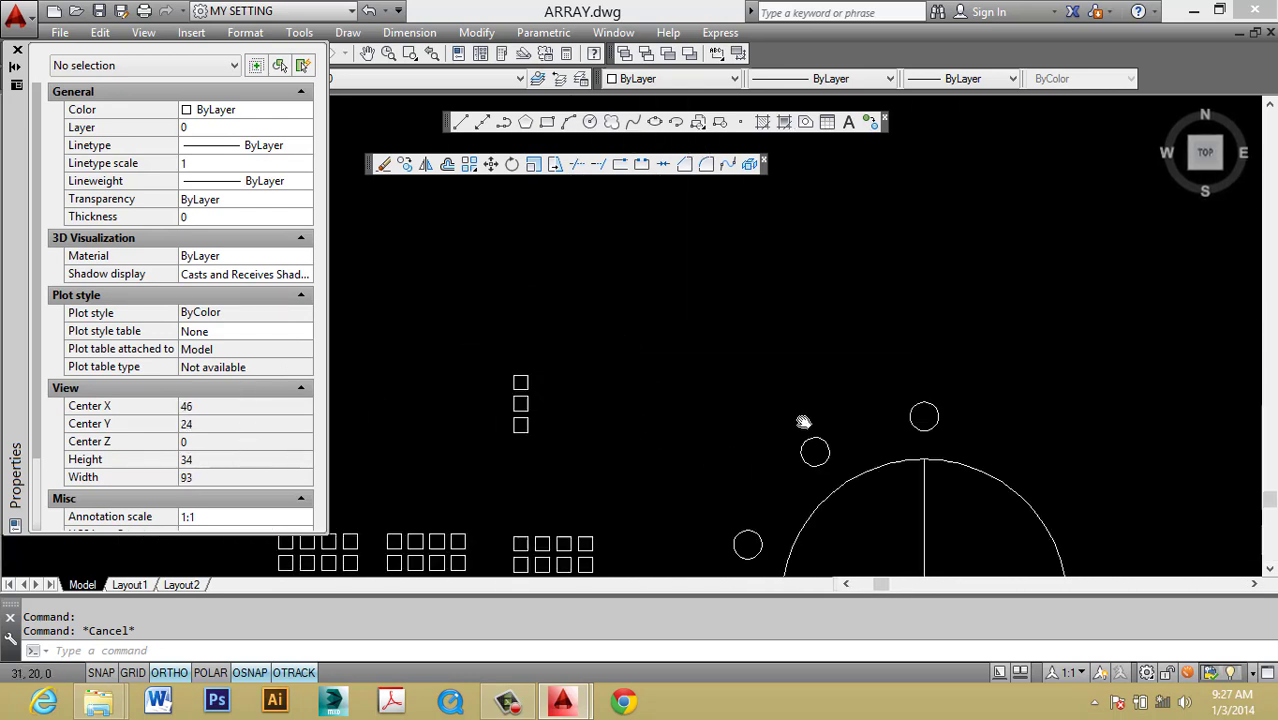
scroll(662, 448, "up", 4)
left_click(662, 448)
left_click(499, 282)
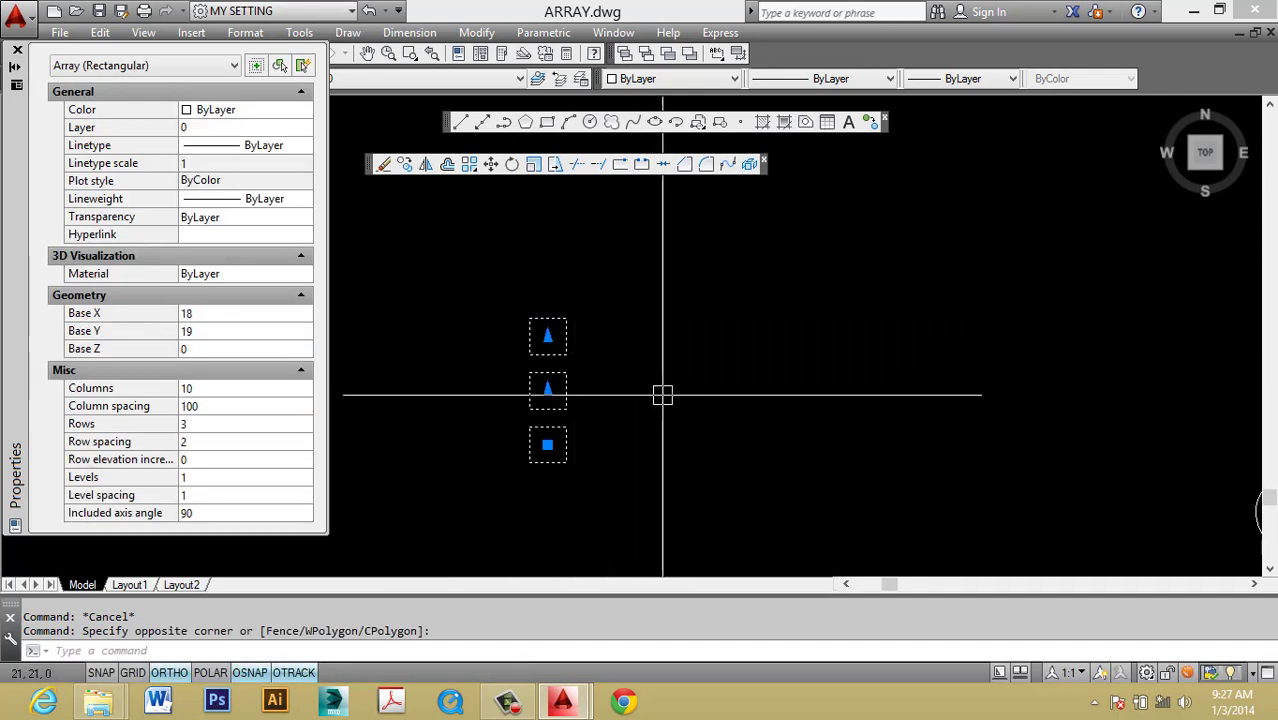
scroll(759, 358, "down", 4)
scroll(759, 358, "down", 3)
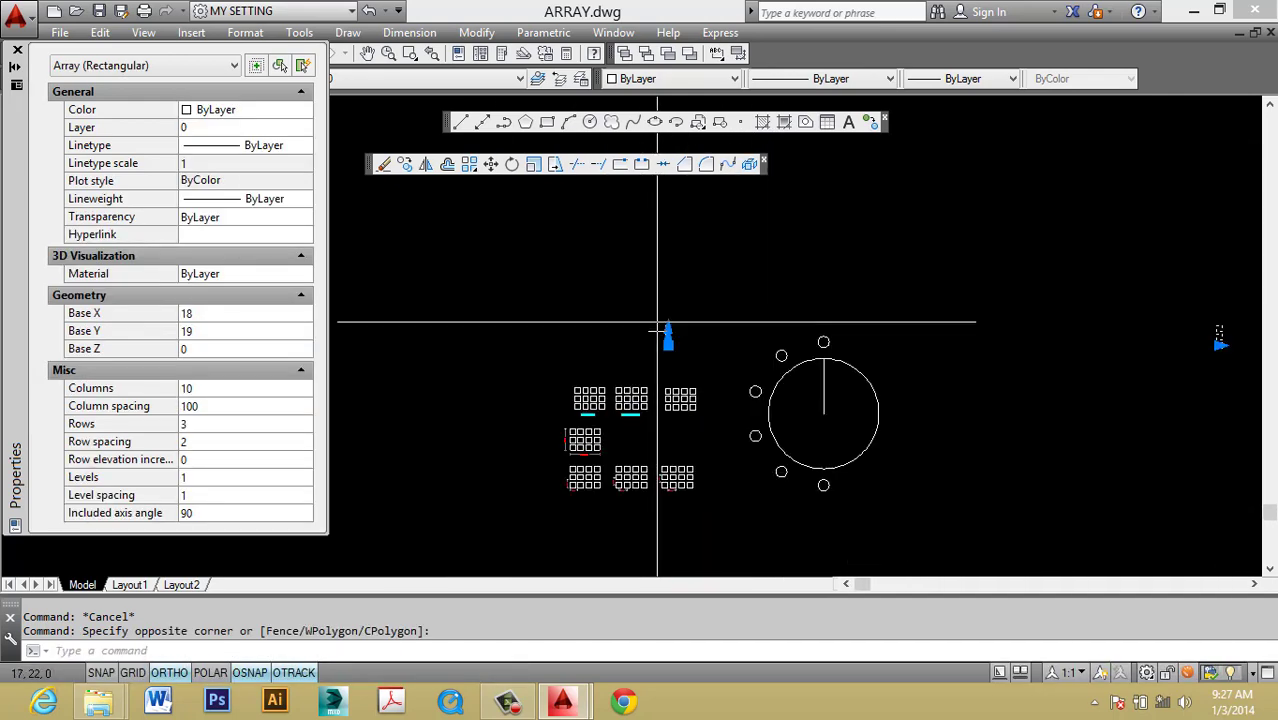
mouse_move(662, 322)
middle_mouse_down()
mouse_move(600, 344)
mouse_move(673, 342)
middle_mouse_up()
scroll(653, 331, "down", 2)
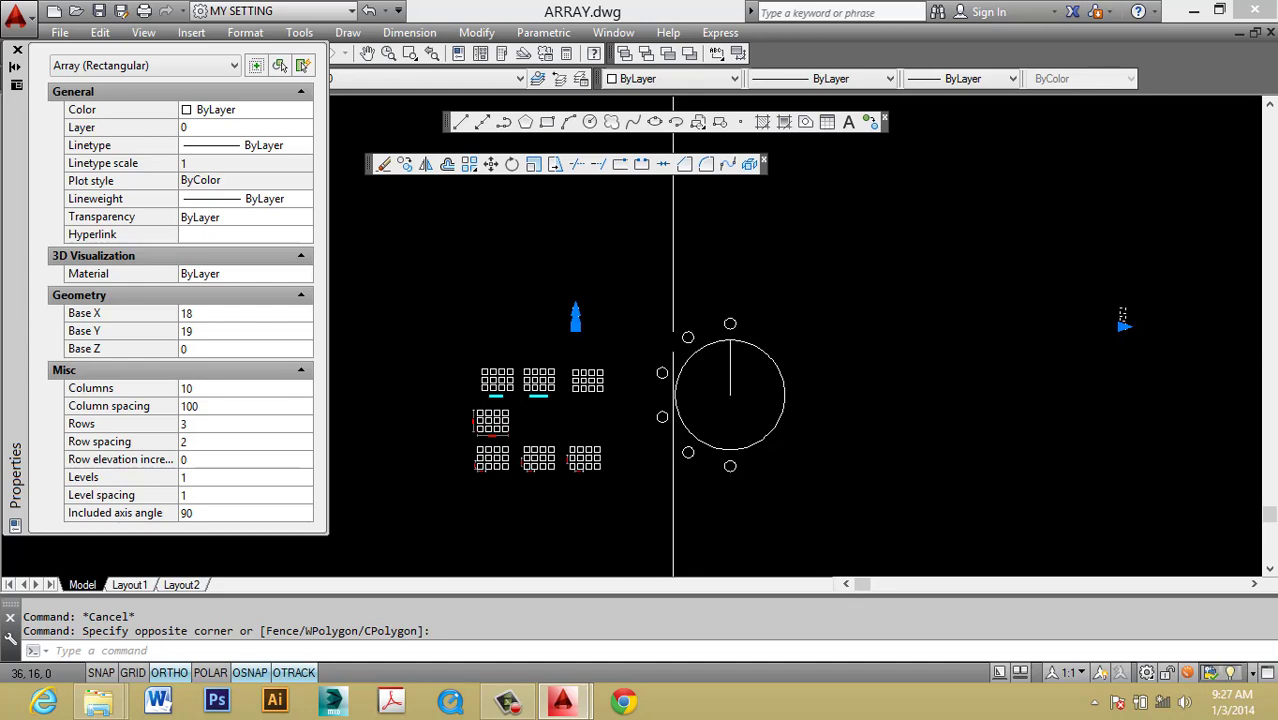
key("ctrl+z")
Undo one more step and erase the selected array with E.
key("ctrl+z")
key("ctrl+z")
key("ctrl+z")
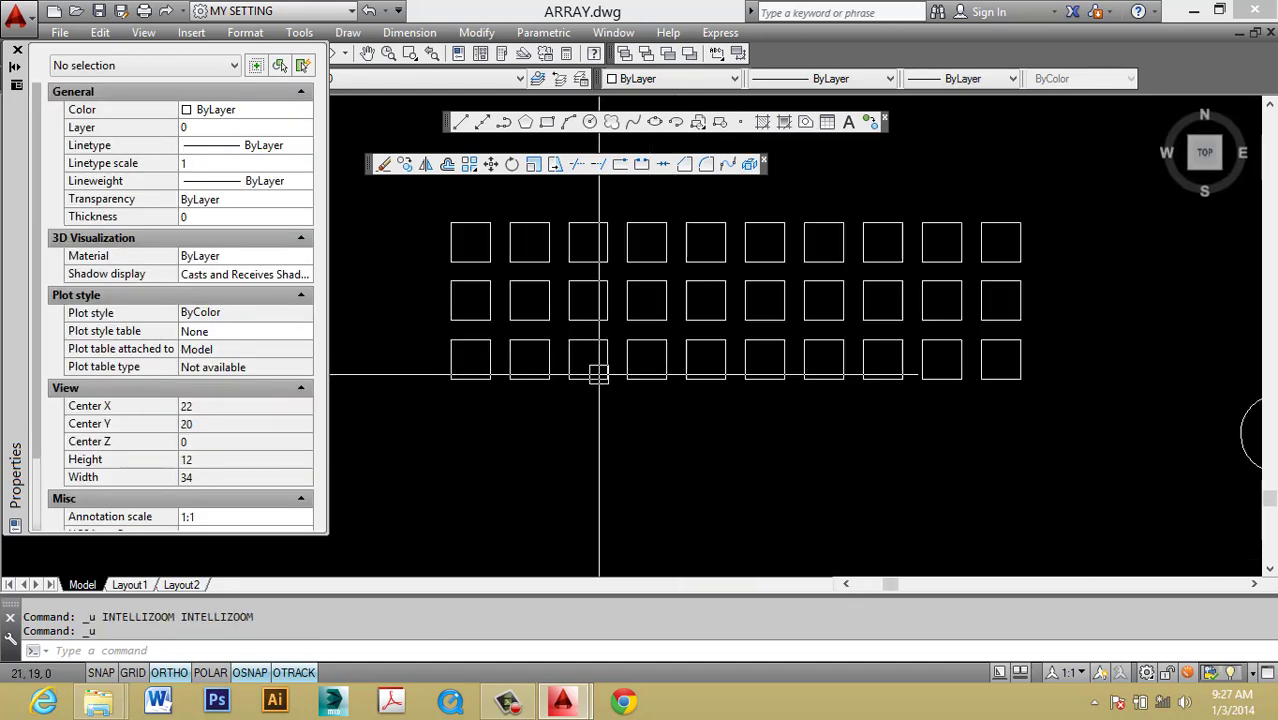
key("ctrl+z")
left_click(676, 342)
type("e")
key("Return")
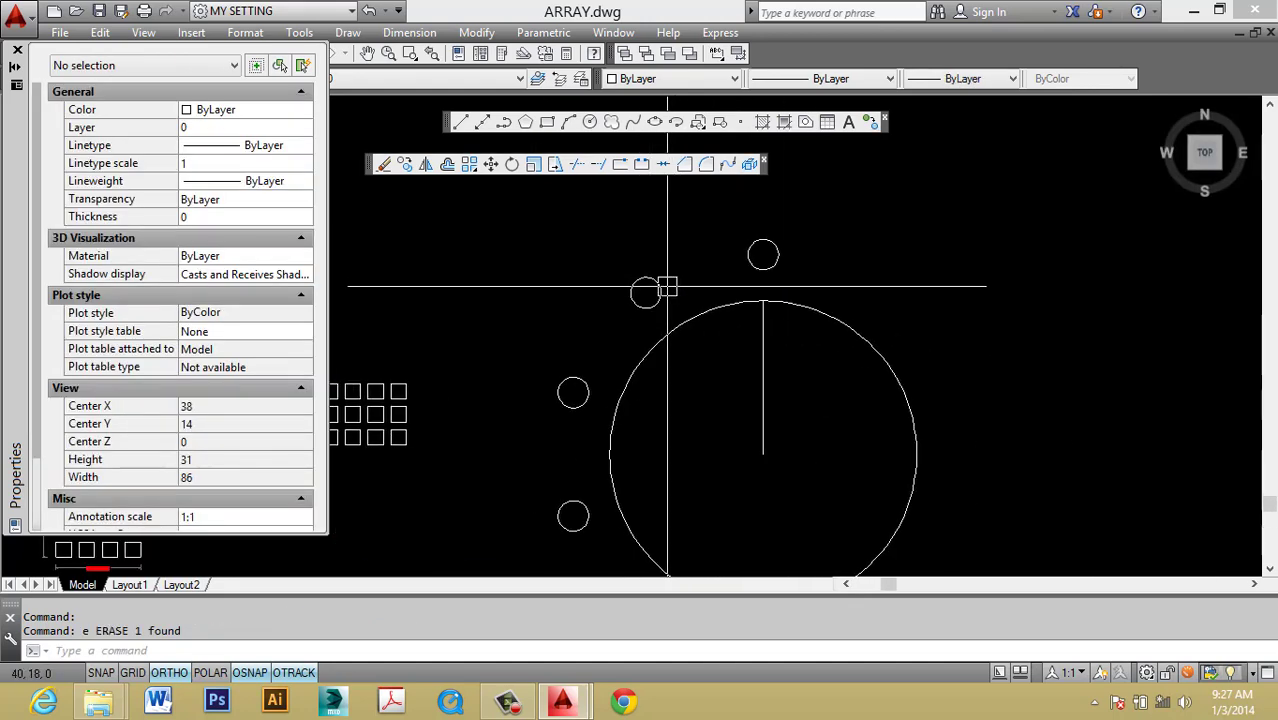
Erase the lower and upper small circles around the round table.
left_click(667, 287)
key("Escape")
left_click(588, 329)
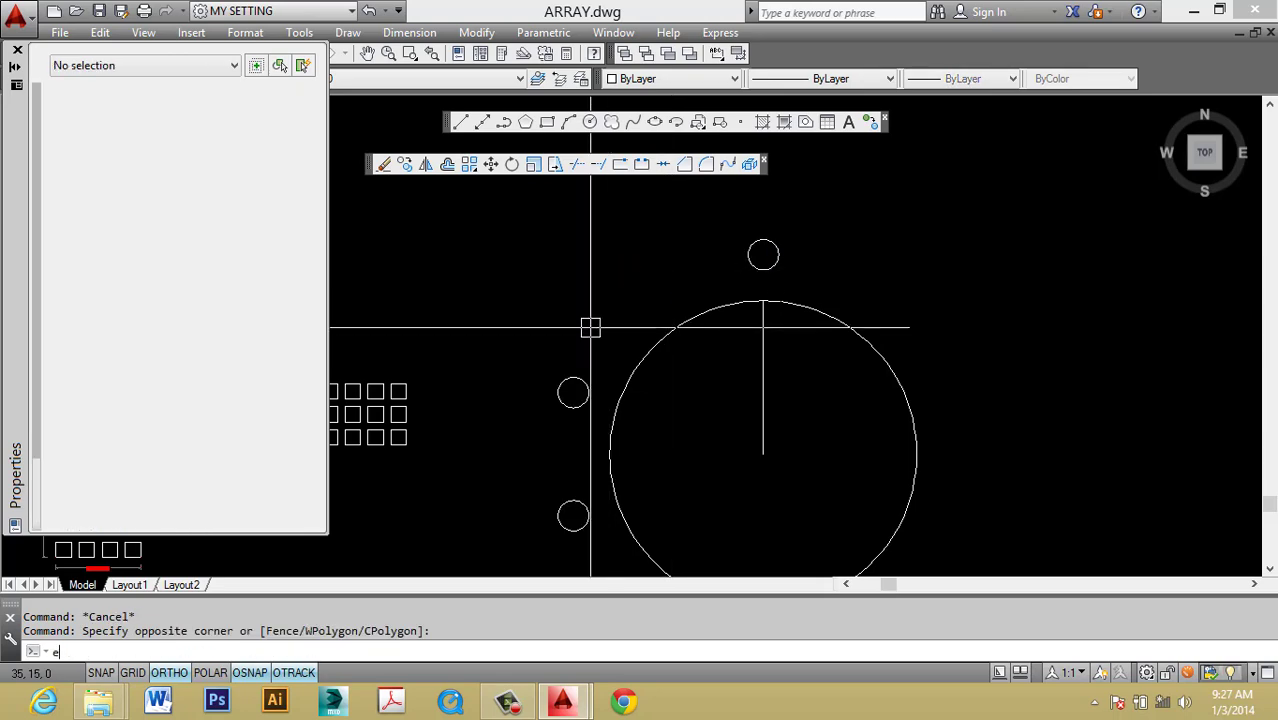
left_click(579, 391)
key("Escape")
left_click(606, 458)
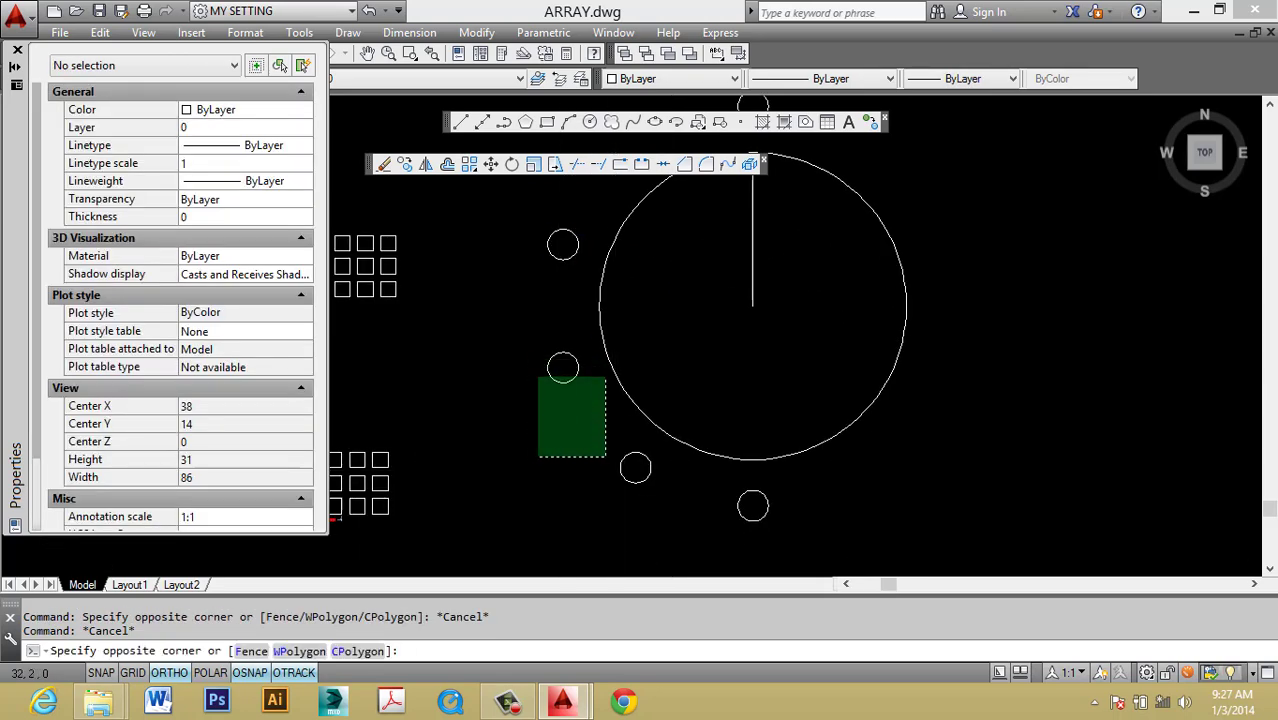
left_click(530, 372)
type("e")
key("Return")
left_click(563, 260)
key("Delete")
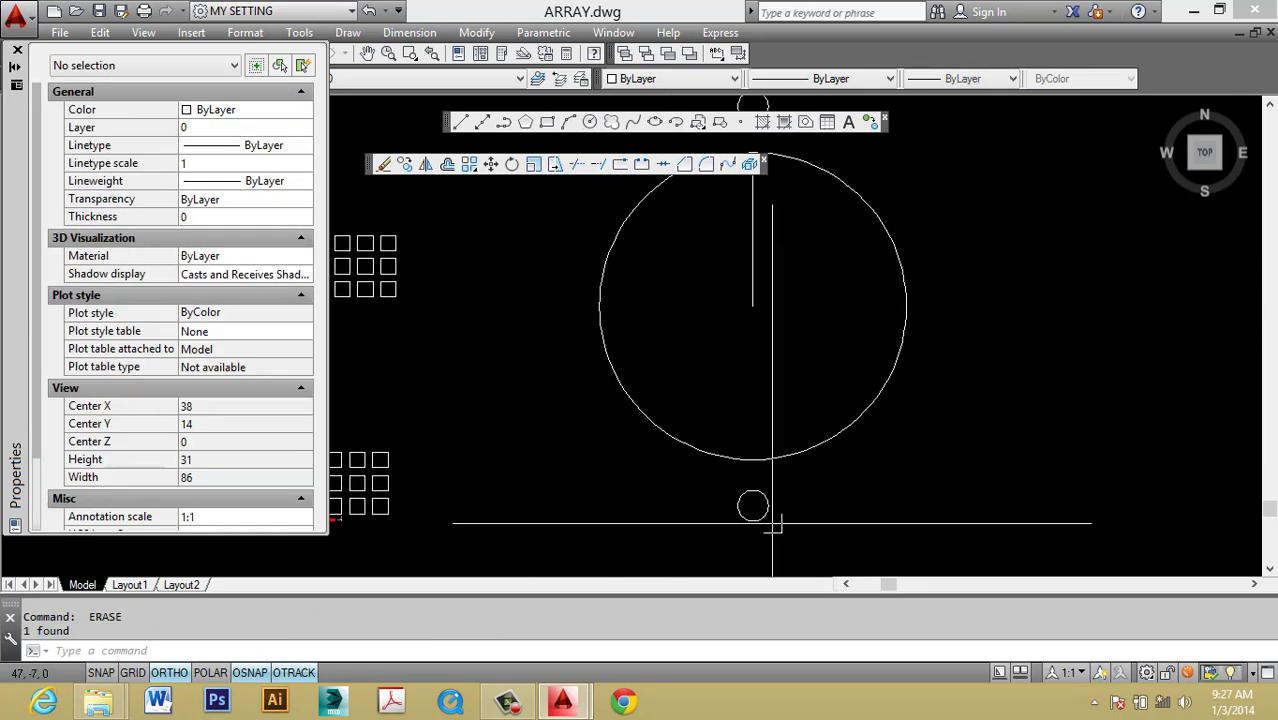
Relaunch the array command and cancel it.
scroll(741, 507, "down", 2)
scroll(744, 323, "up", 2)
key("Escape")
key("Escape")
type("ar")
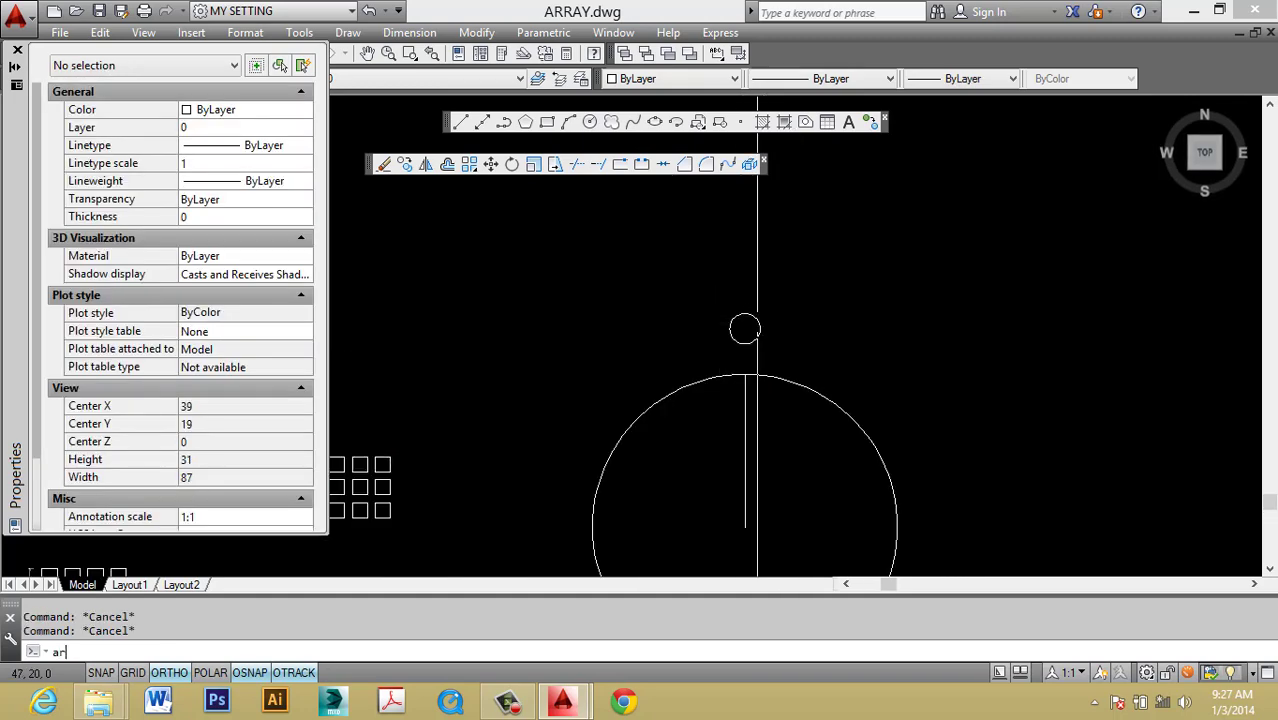
key("Return")
key("Escape")
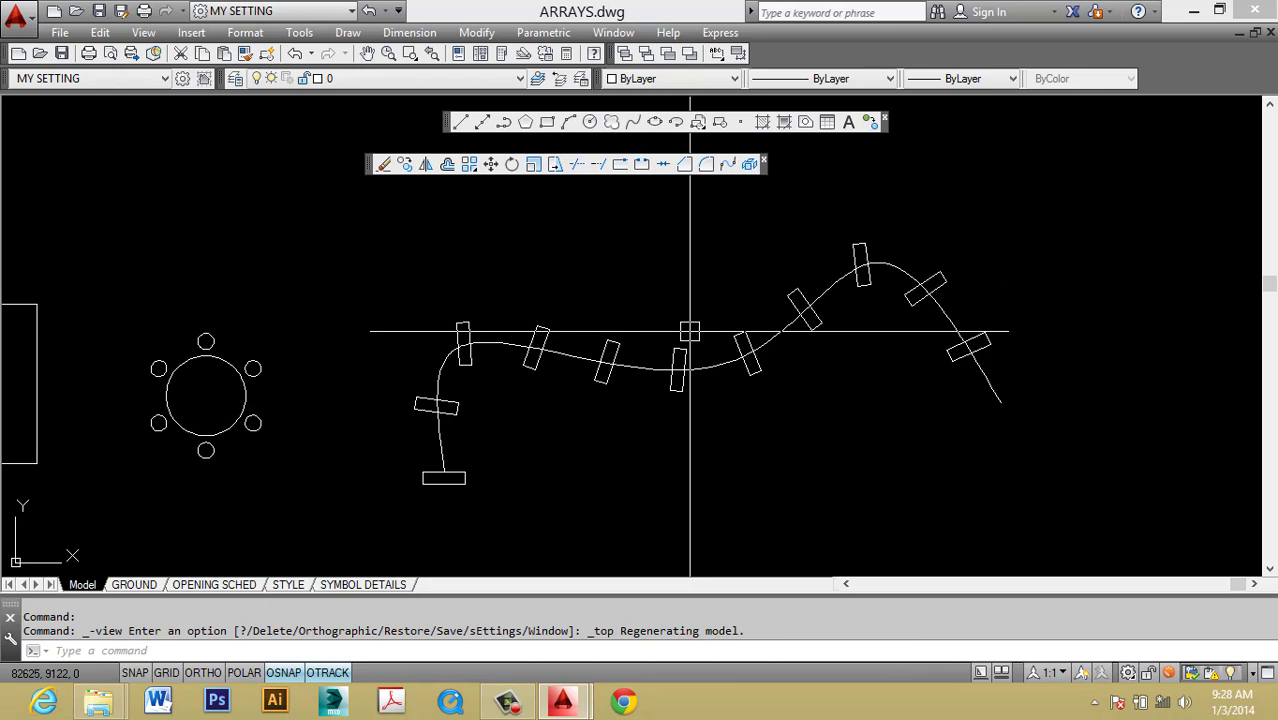
Try the Array and Move commands on the example path array, then cancel both.
type("ar")
key("Return")
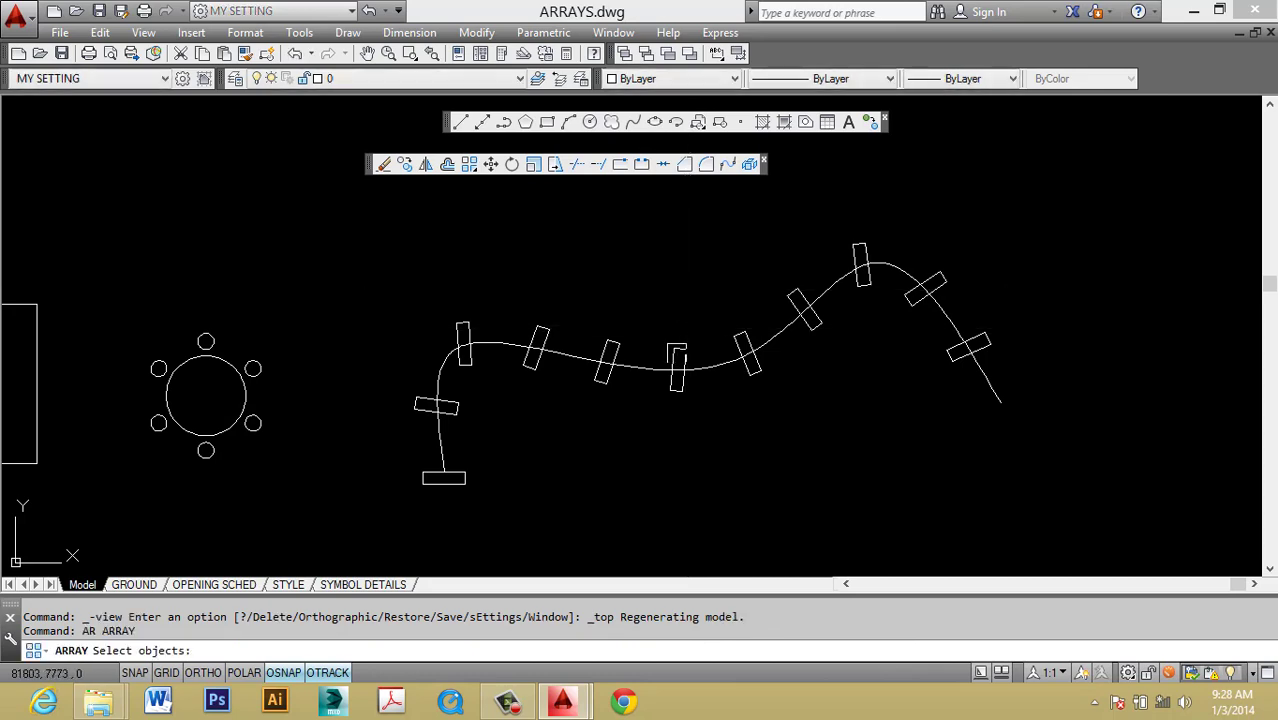
key("Escape")
key("Escape")
left_click(680, 380)
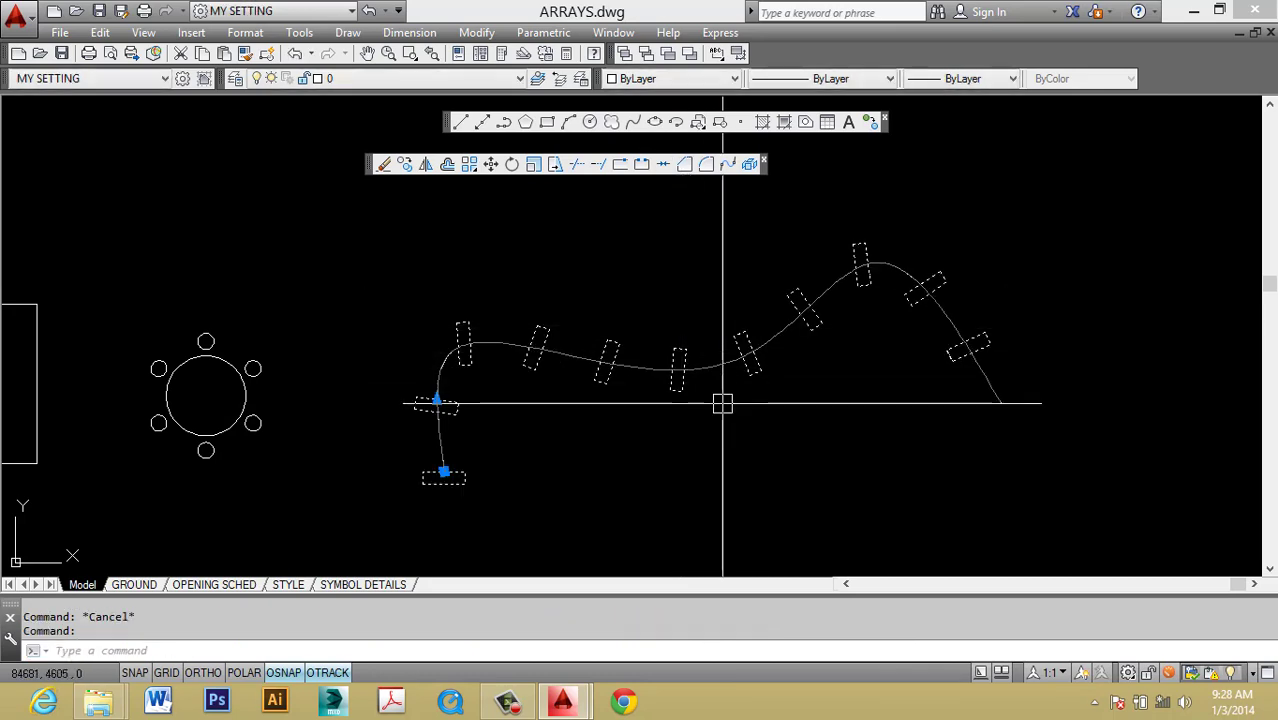
type("m")
key("Return")
key("Escape")
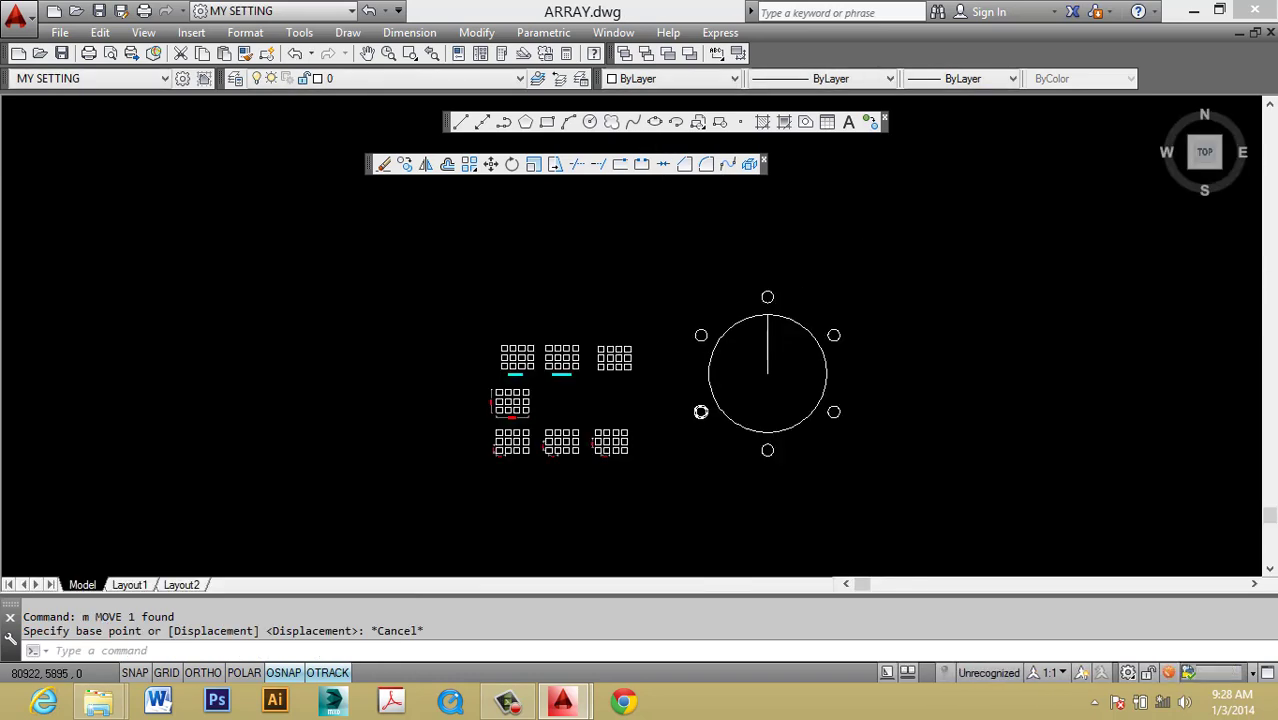
key("Escape")
key("Escape")
Draw an S-shaped spline (SPL) through four fit points to the right of the round table.
middle_click_drag(880, 401, 628, 386)
key("F8")
type("spl")
key("Return")
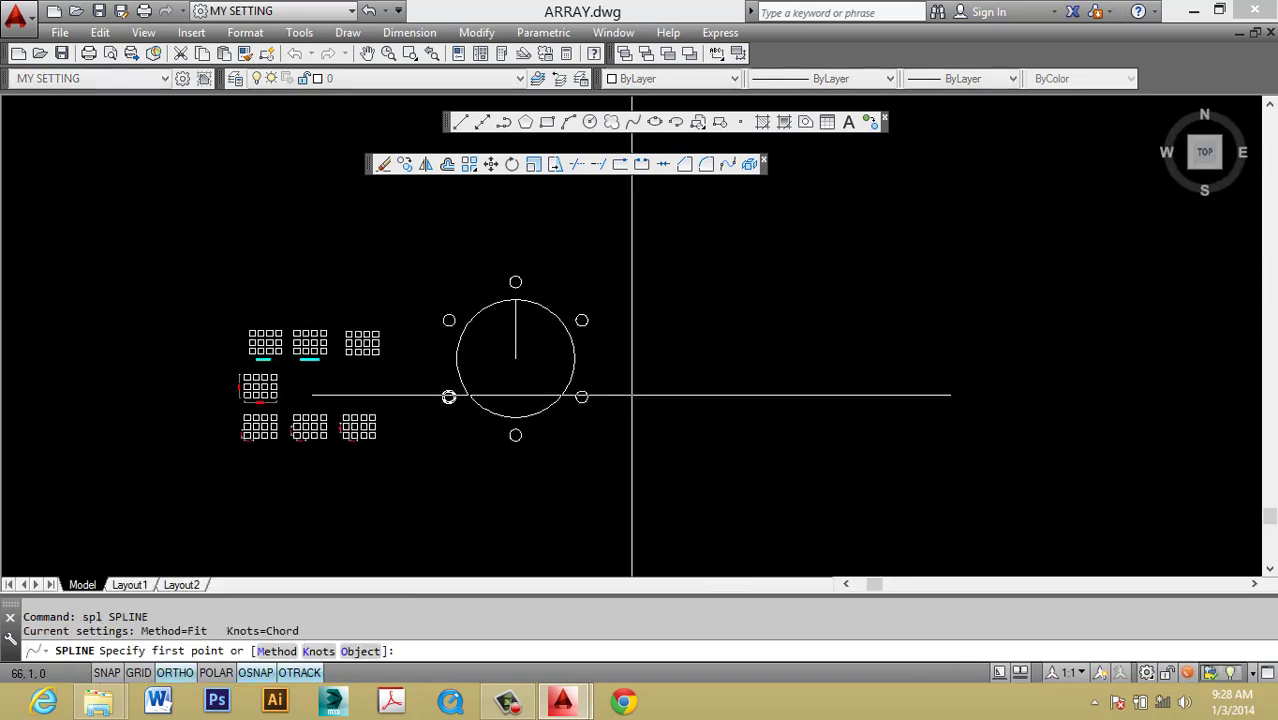
left_click(636, 411)
left_click(730, 418)
left_click(836, 412)
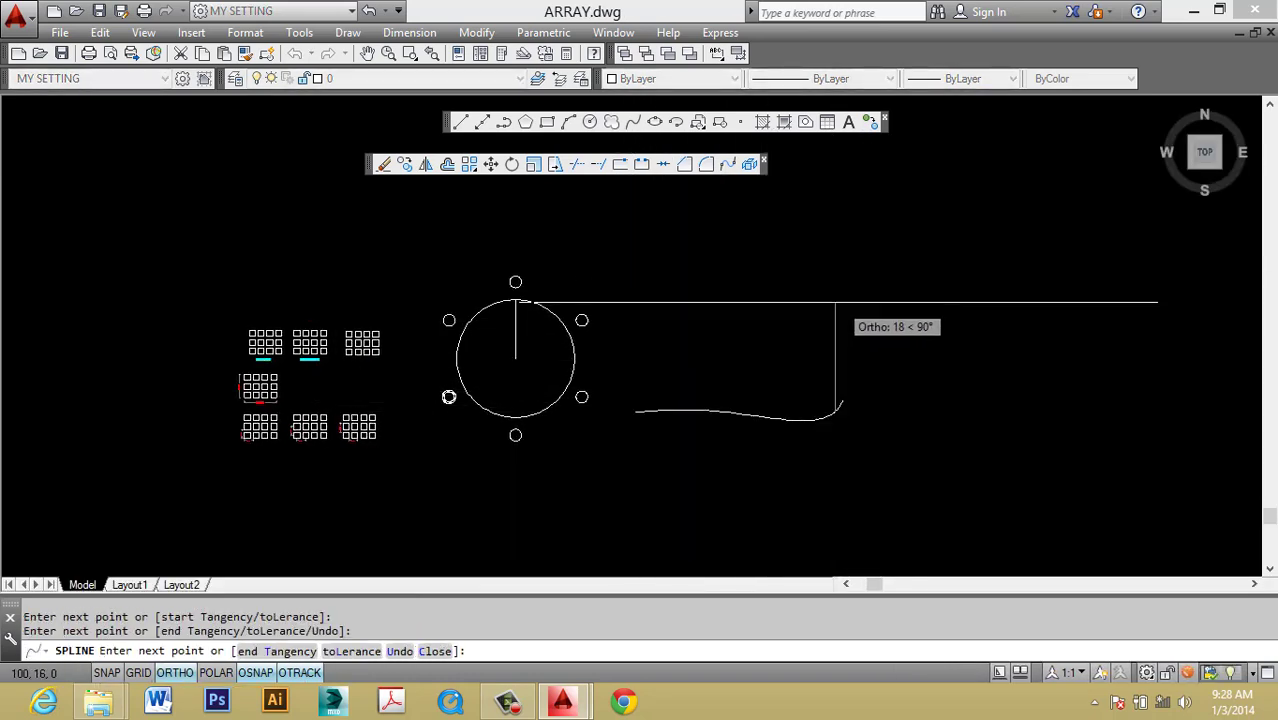
key("F8")
left_click(1045, 328)
key("Return")
key("Return")
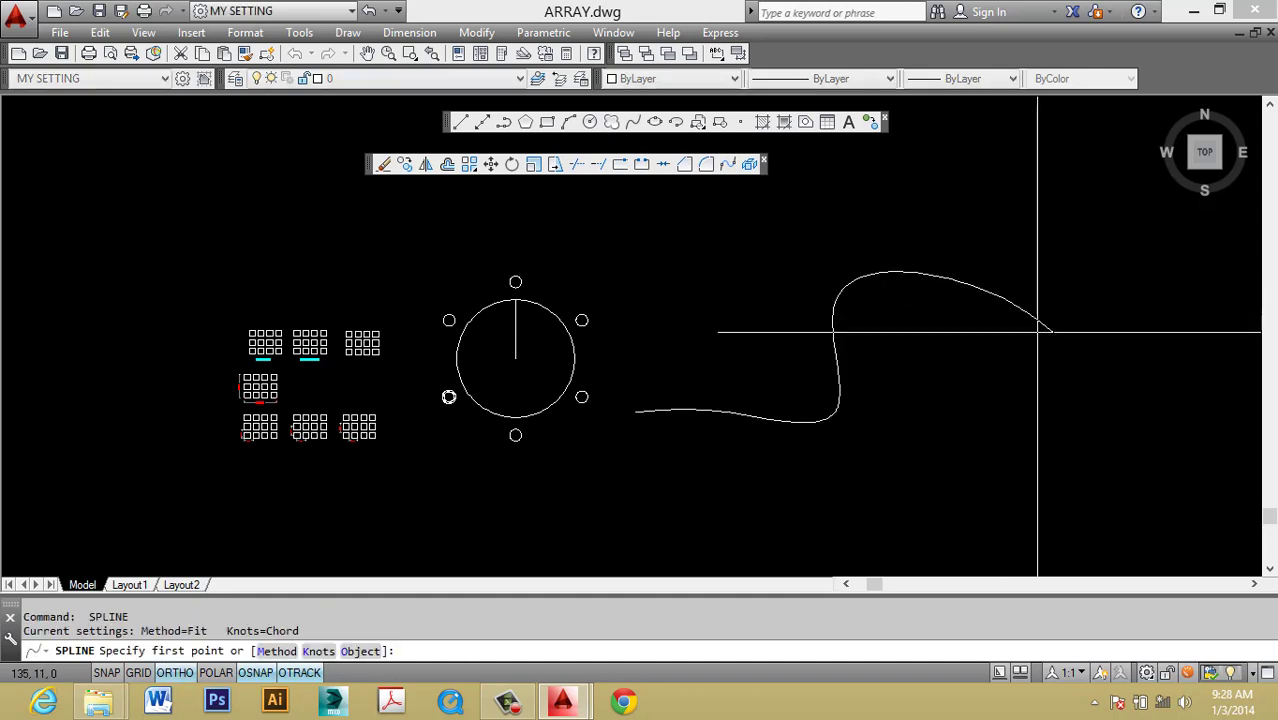
Select the new spline to check it, then clear the selection.
key("Escape")
left_click(836, 391)
key("Escape")
mouse_move(804, 412)
middle_mouse_down()
mouse_move(666, 379)
mouse_move(668, 413)
middle_mouse_up()
left_click(679, 383)
key("Escape")
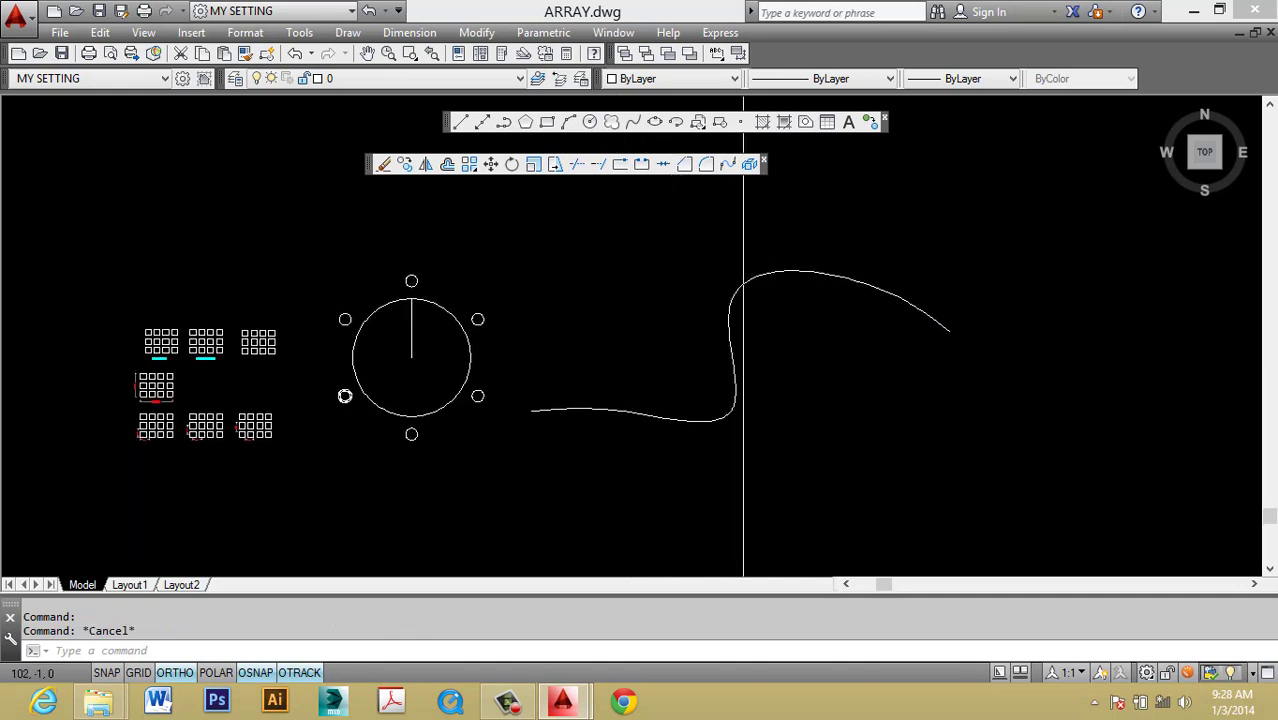
left_click(662, 400)
key("Escape")
scroll(520, 410, "up", 4)
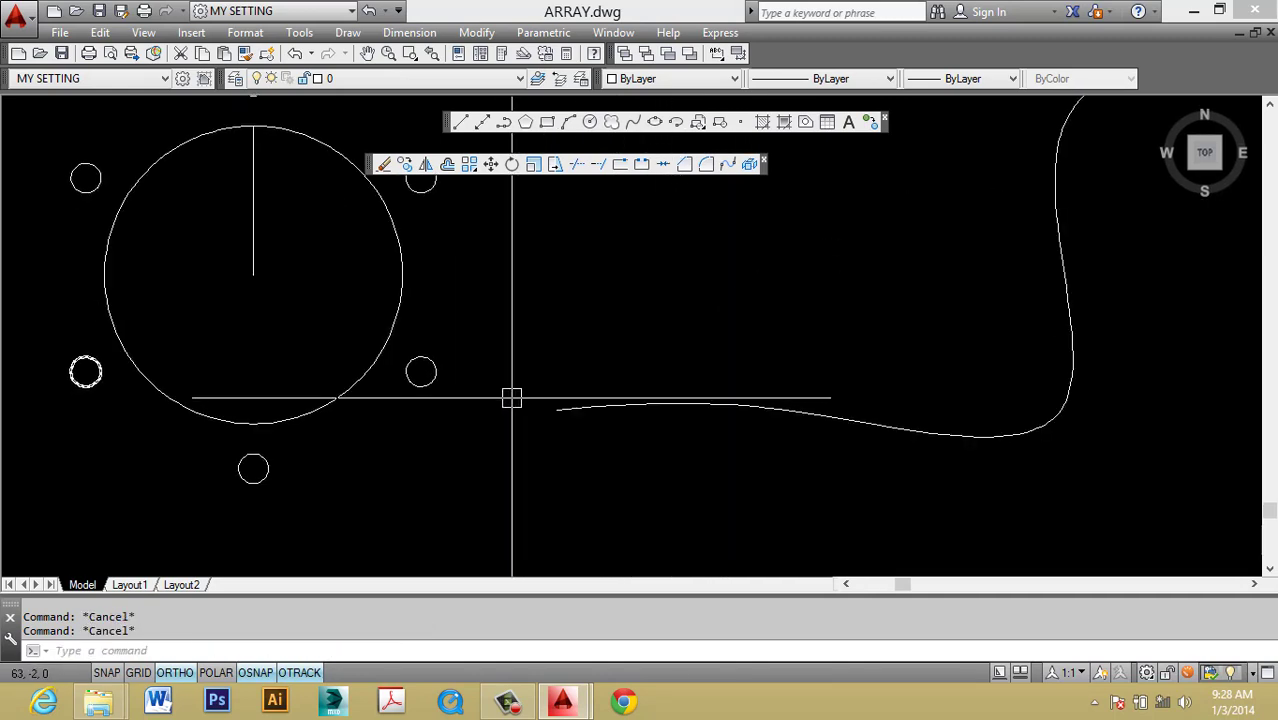
Draw a small upright rectangle (REC) just below the left end of the spline.
type("rec")
key("Return")
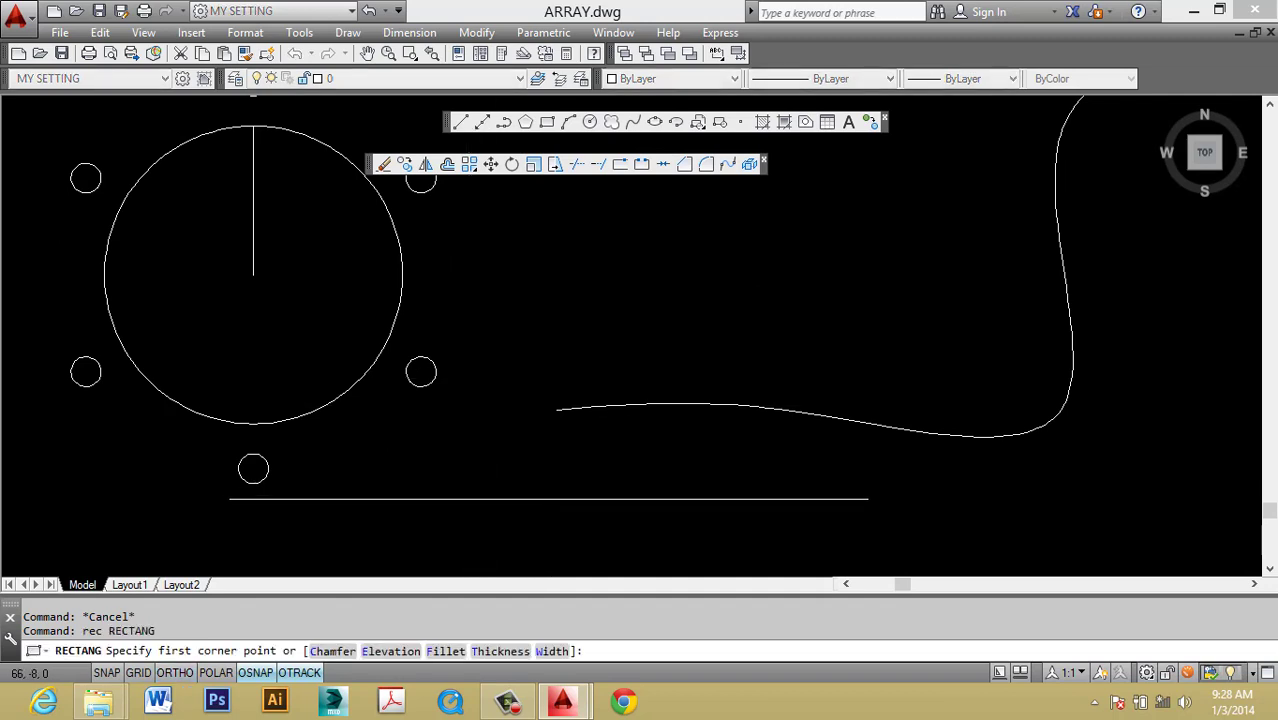
left_click(566, 470)
middle_click(566, 446)
left_click(548, 467)
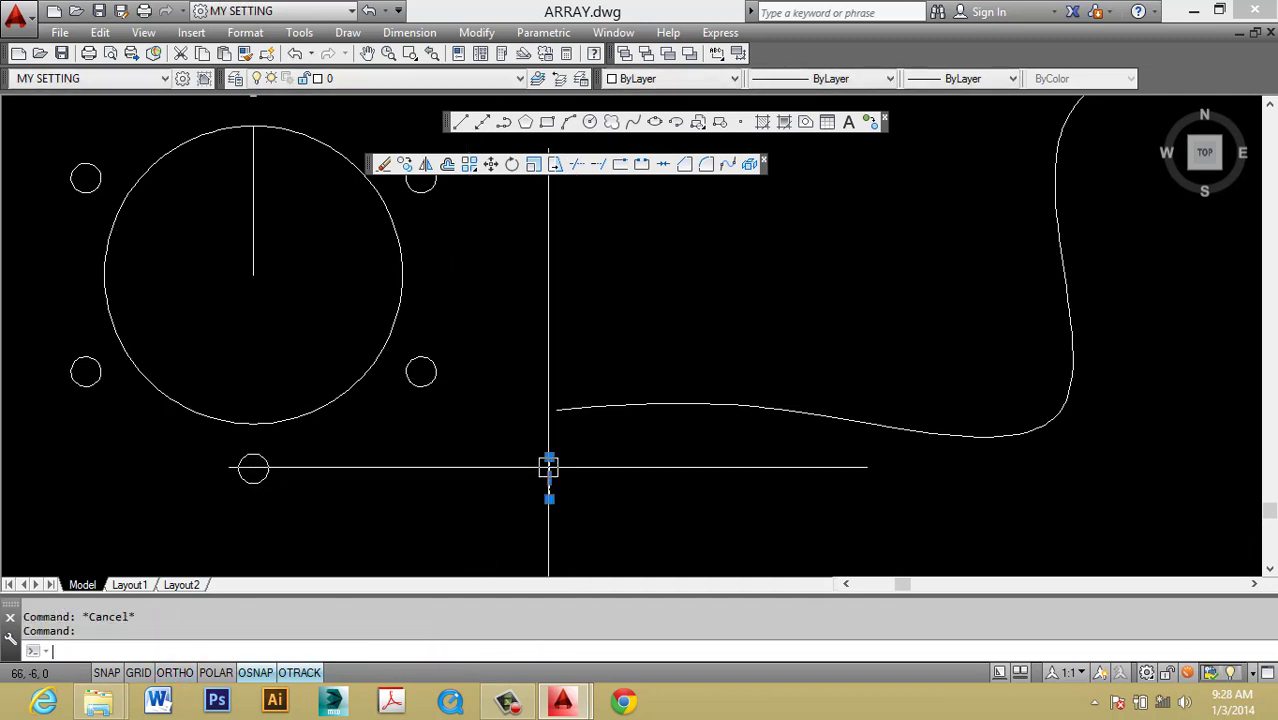
type("rec")
key("Return")
scroll(556, 491, "up", 2)
left_click(559, 490)
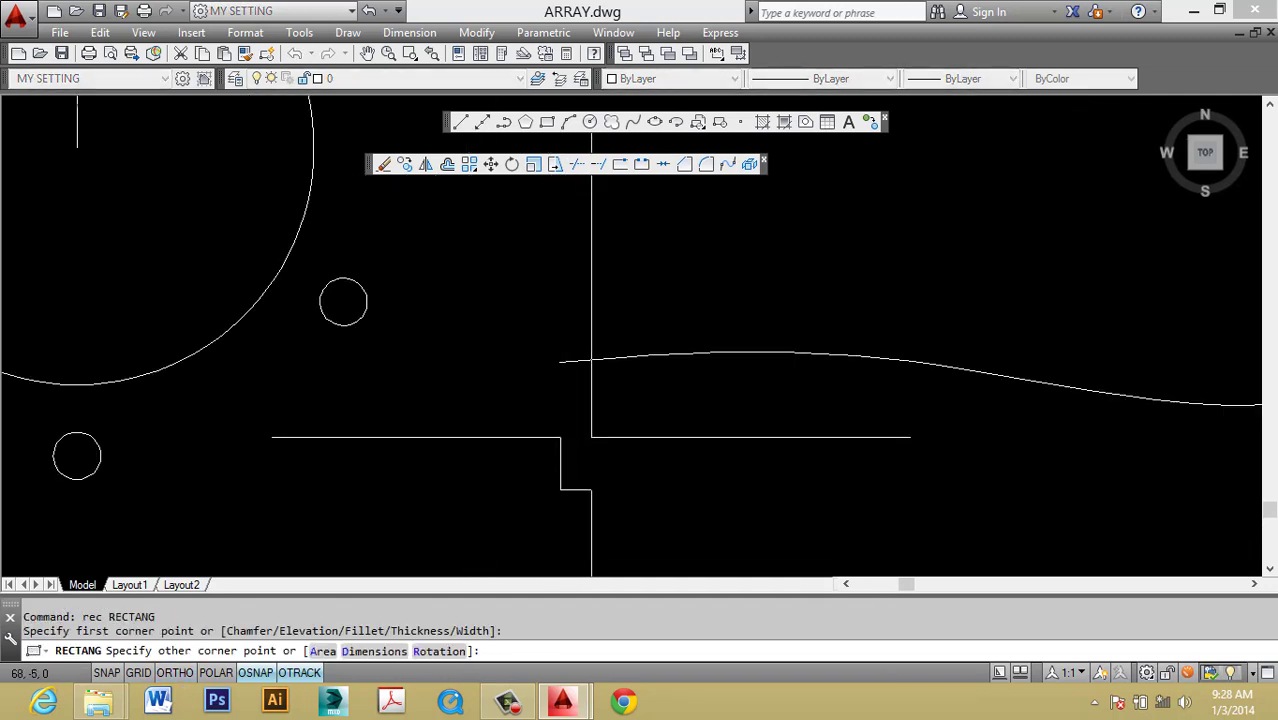
key("F8")
left_click(595, 428)
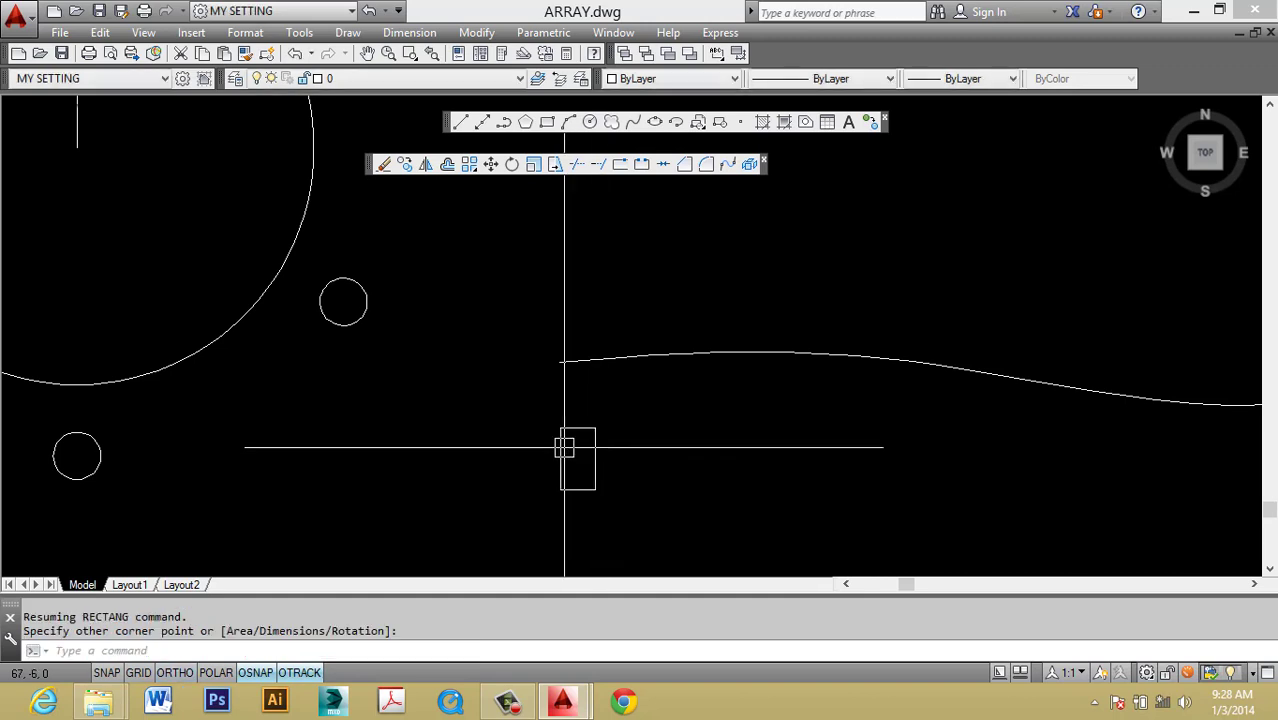
Clear stray selections and start the Array command with AR.
key("Escape")
left_click(590, 442)
key("Escape")
type("r")
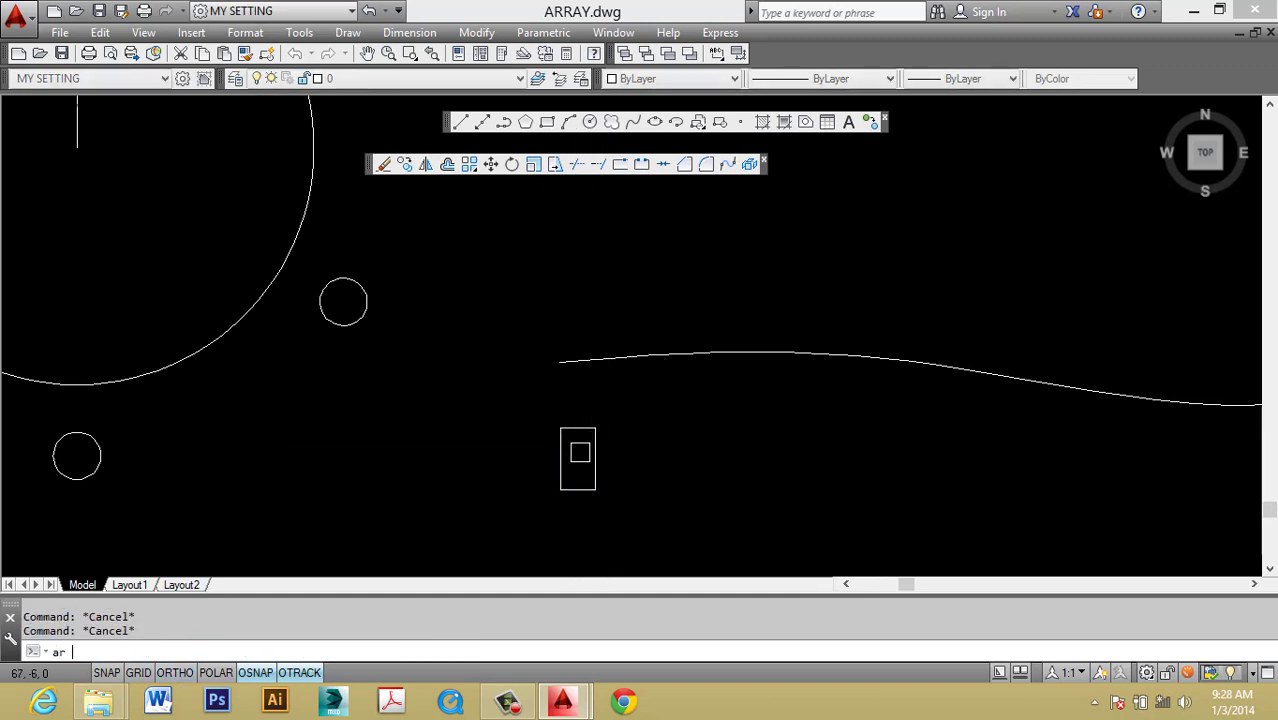
key("Return")
scroll(517, 348, "down", 2)
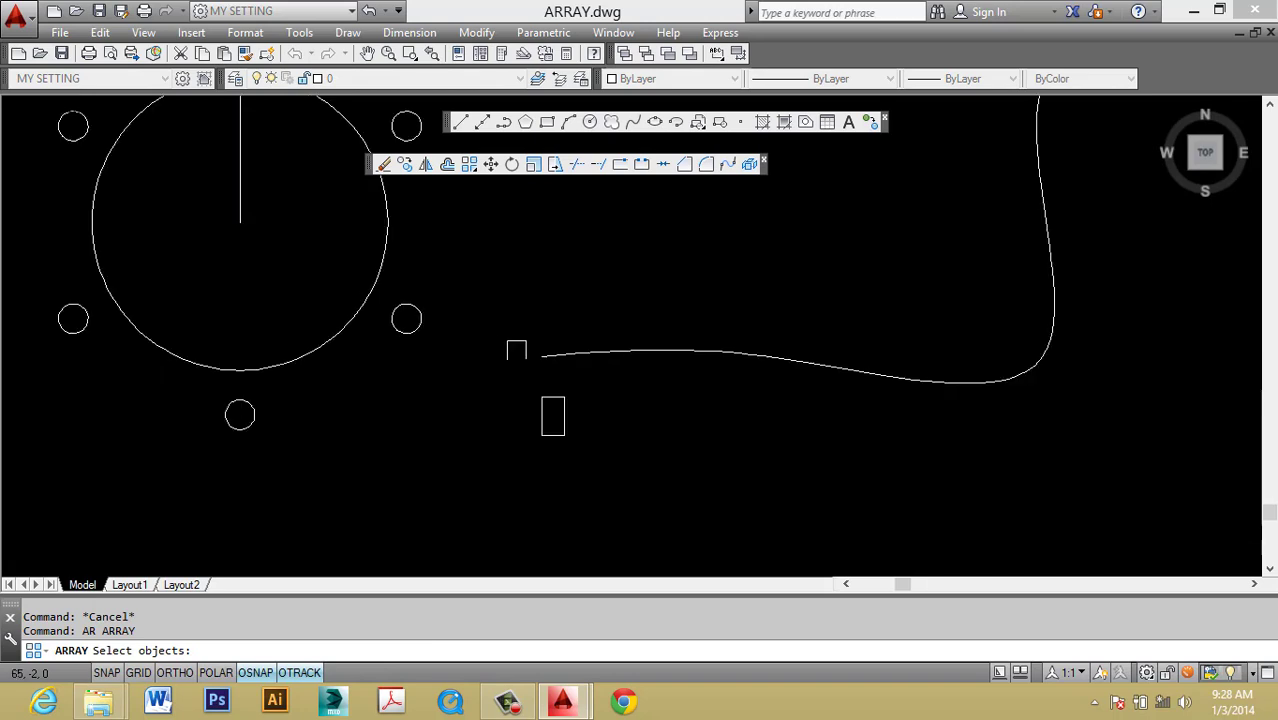
scroll(522, 348, "up", 2)
key("Escape")
type("ar")
key("Return")
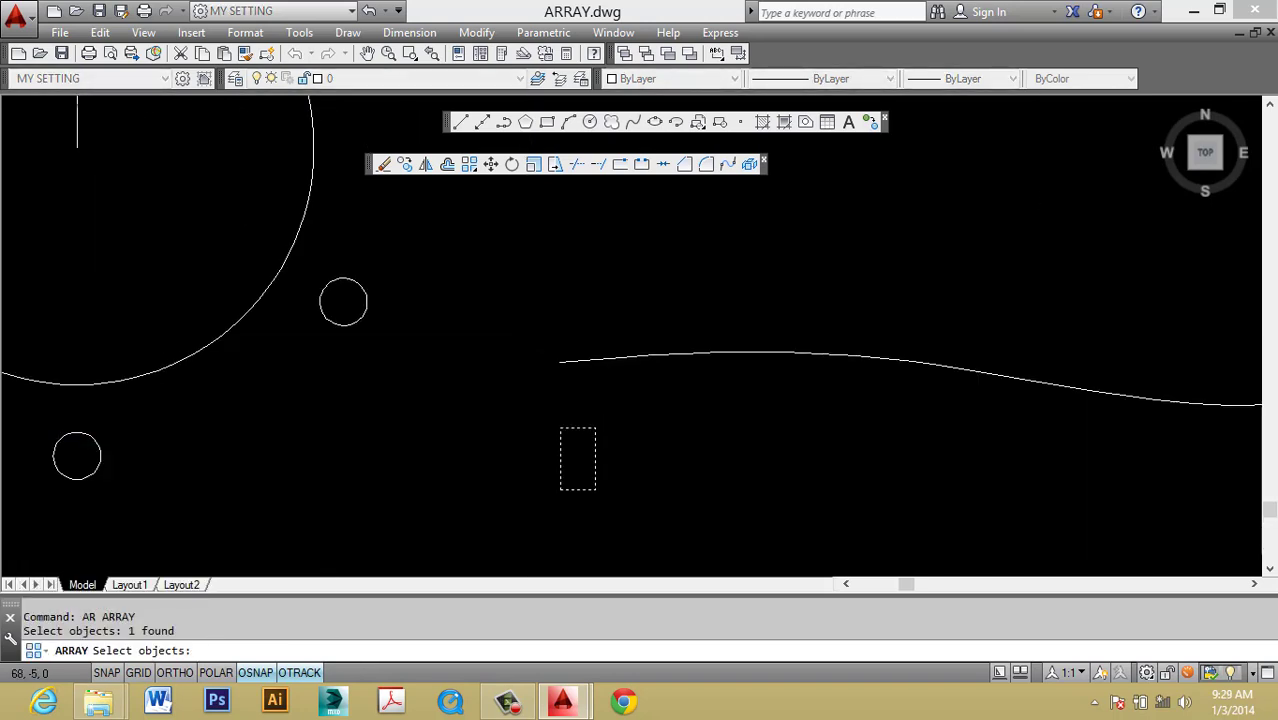
Select the rectangle and choose the Path array type, then cancel this first attempt.
key("Return")
type("pa")
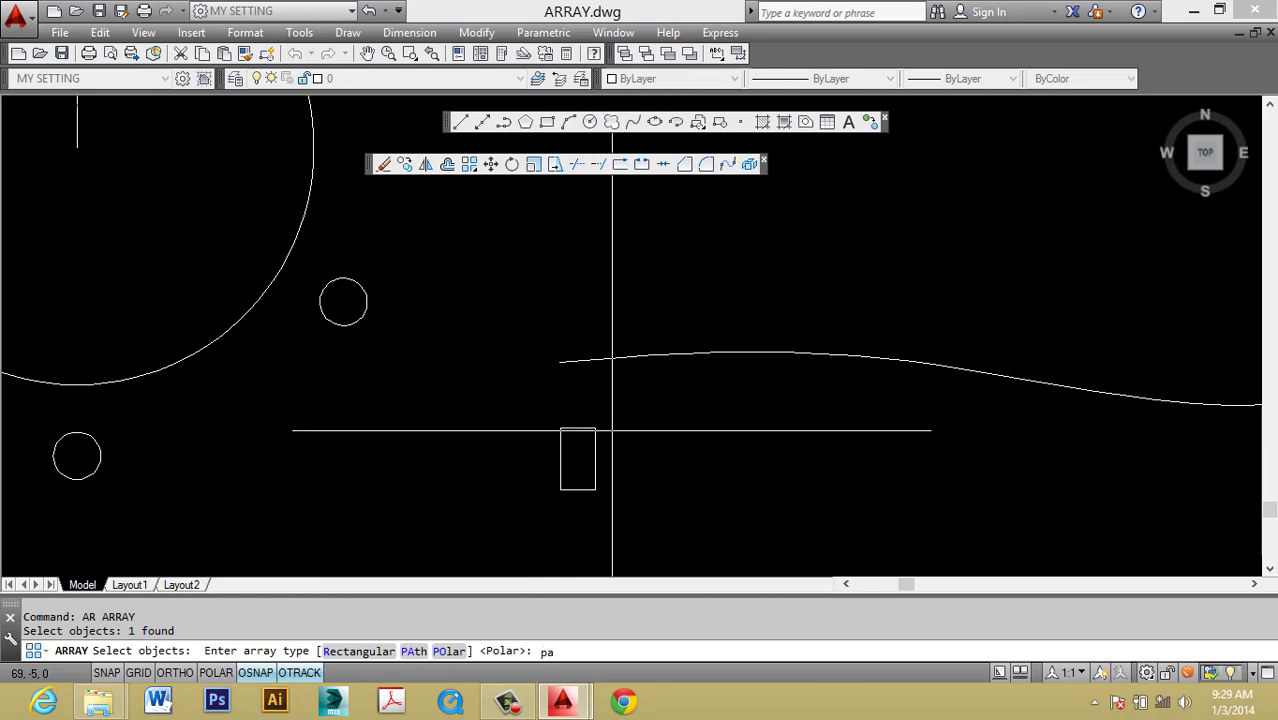
key("Return")
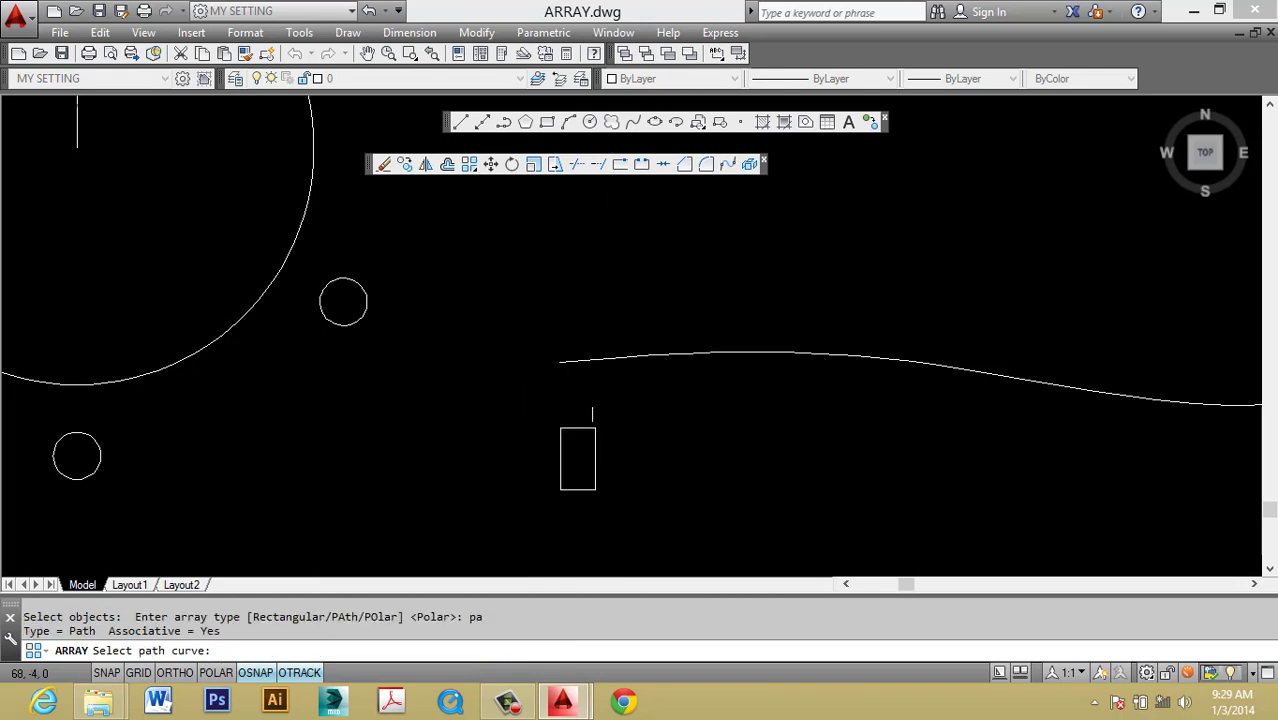
scroll(572, 389, "down", 3)
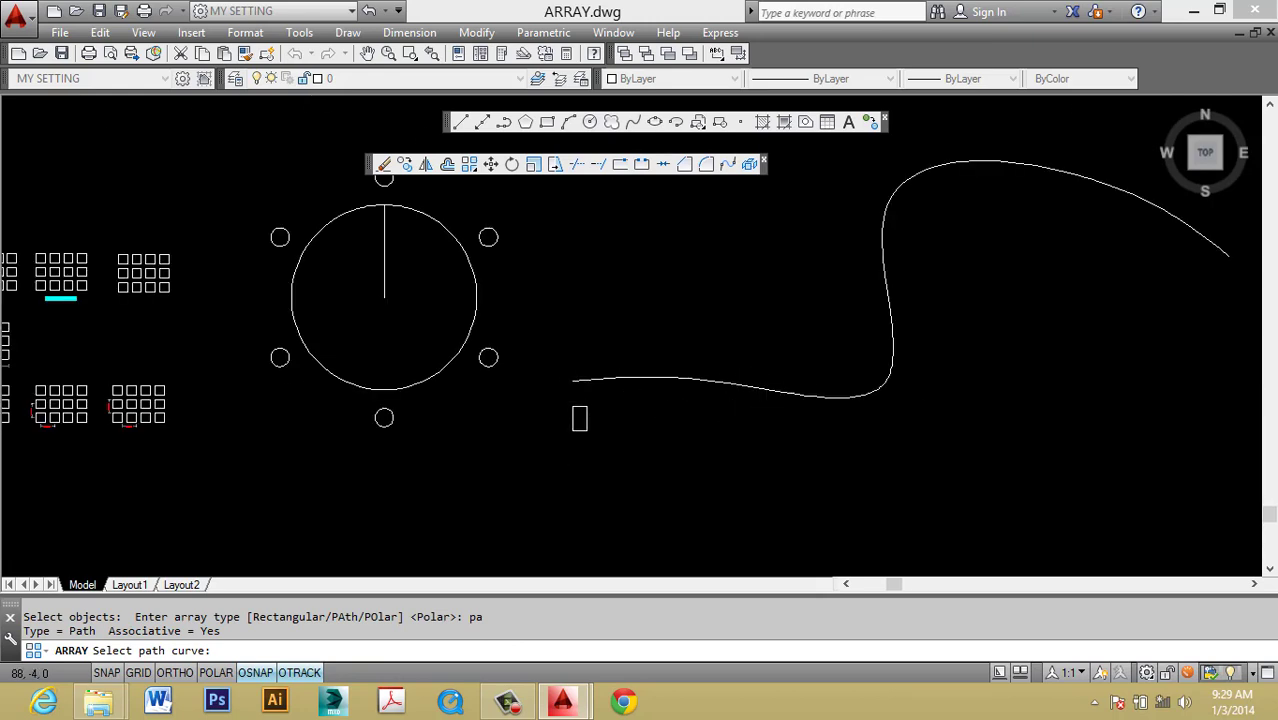
scroll(580, 394, "up", 4)
key("Escape")
key("Escape")
Rerun the array on the rectangle with the Path type and pick the S-spline as path.
type("r")
key("Return")
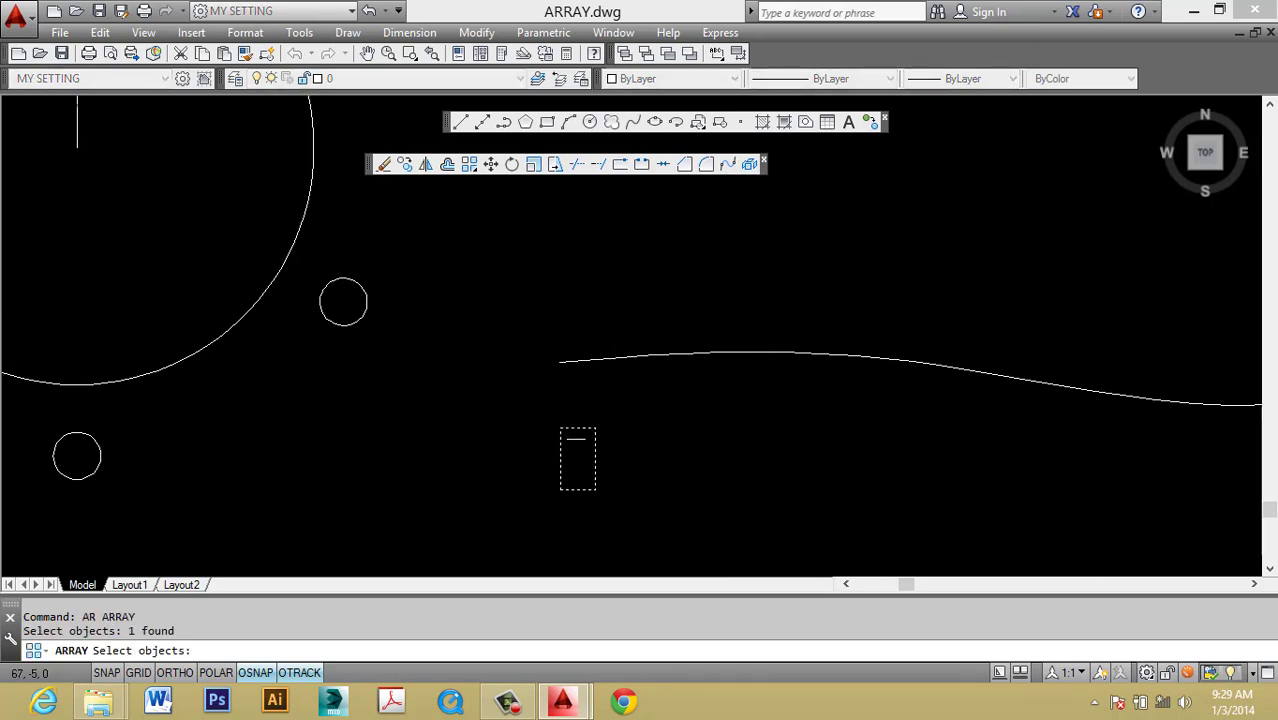
key("Return")
type("pa")
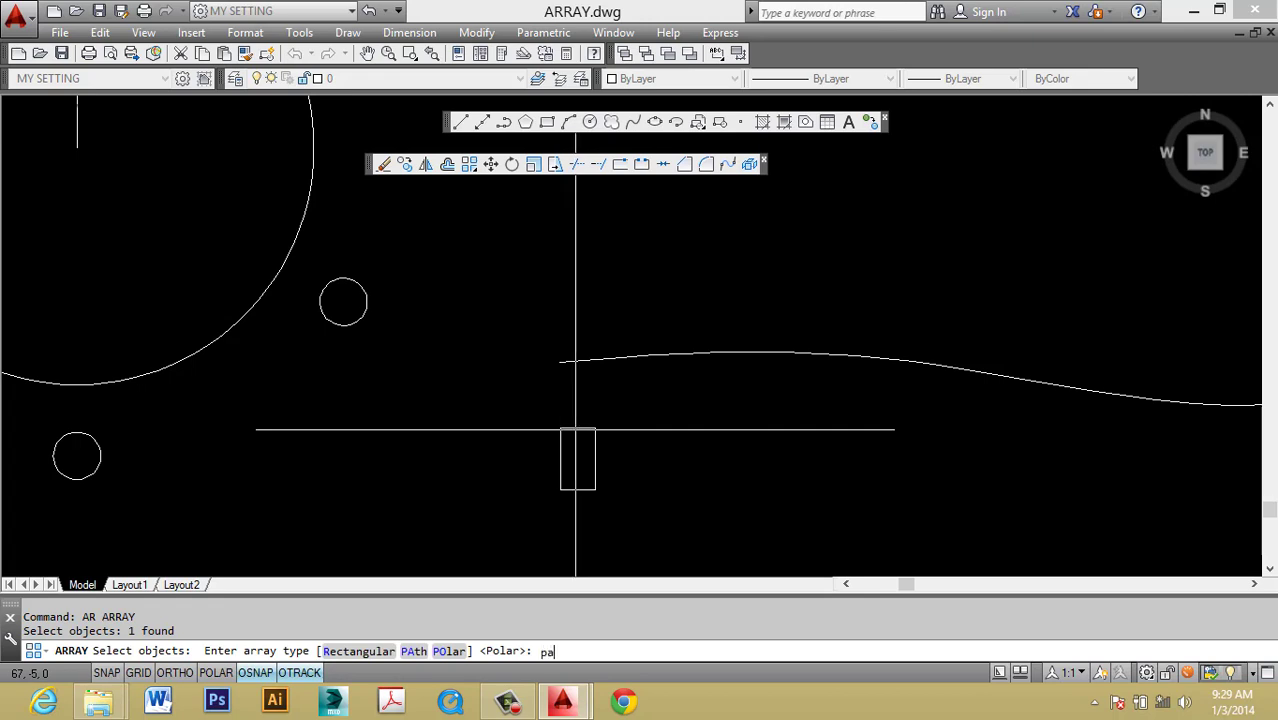
key("Return")
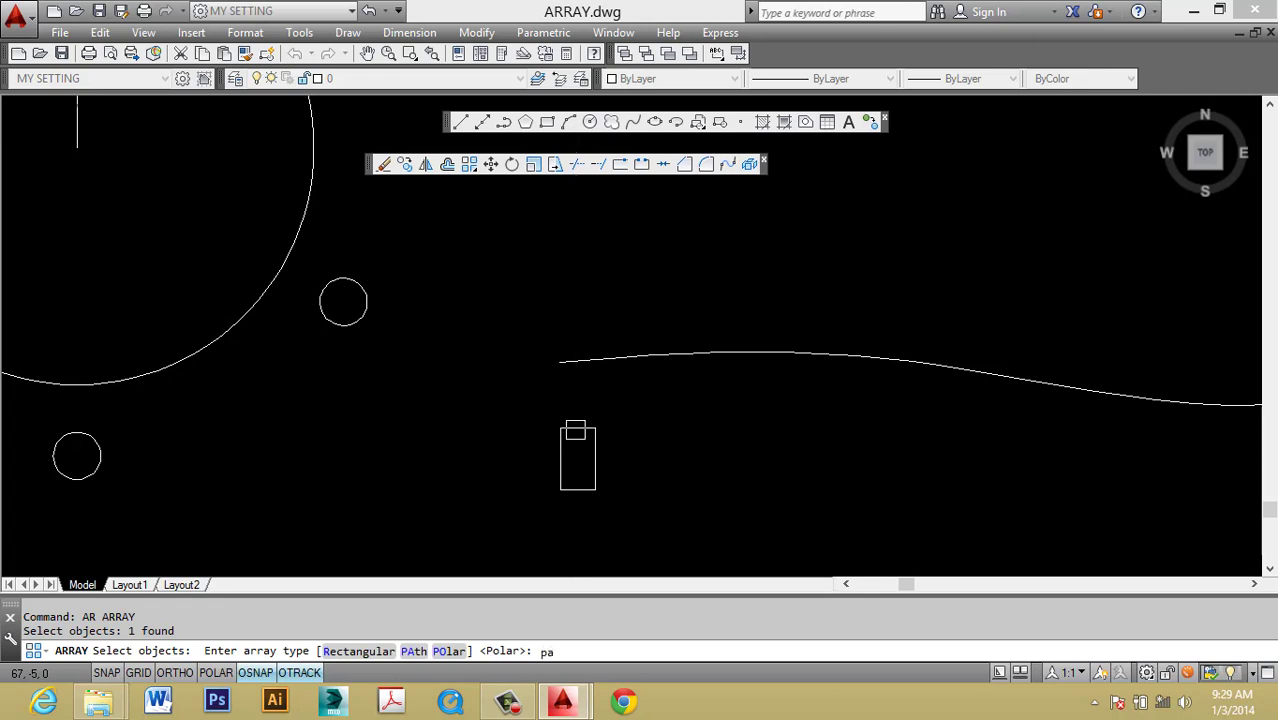
scroll(587, 416, "down", 4)
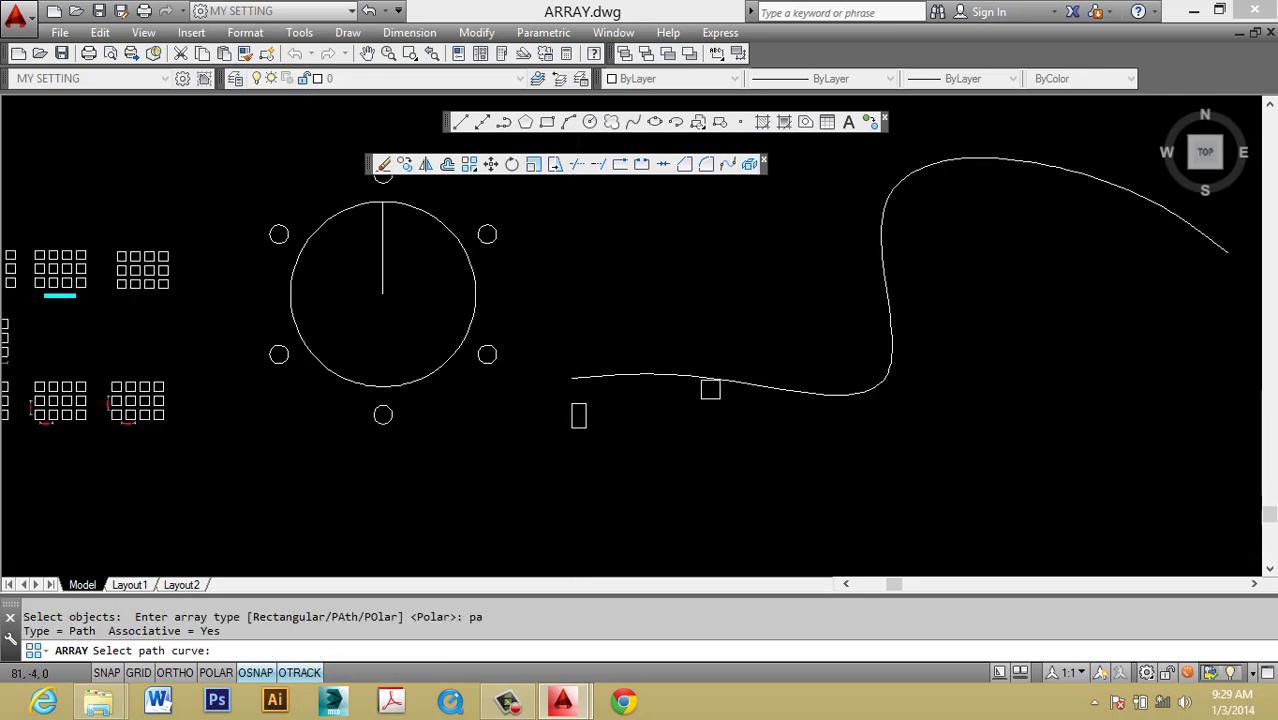
left_click(710, 389)
middle_click_drag(764, 373, 650, 368)
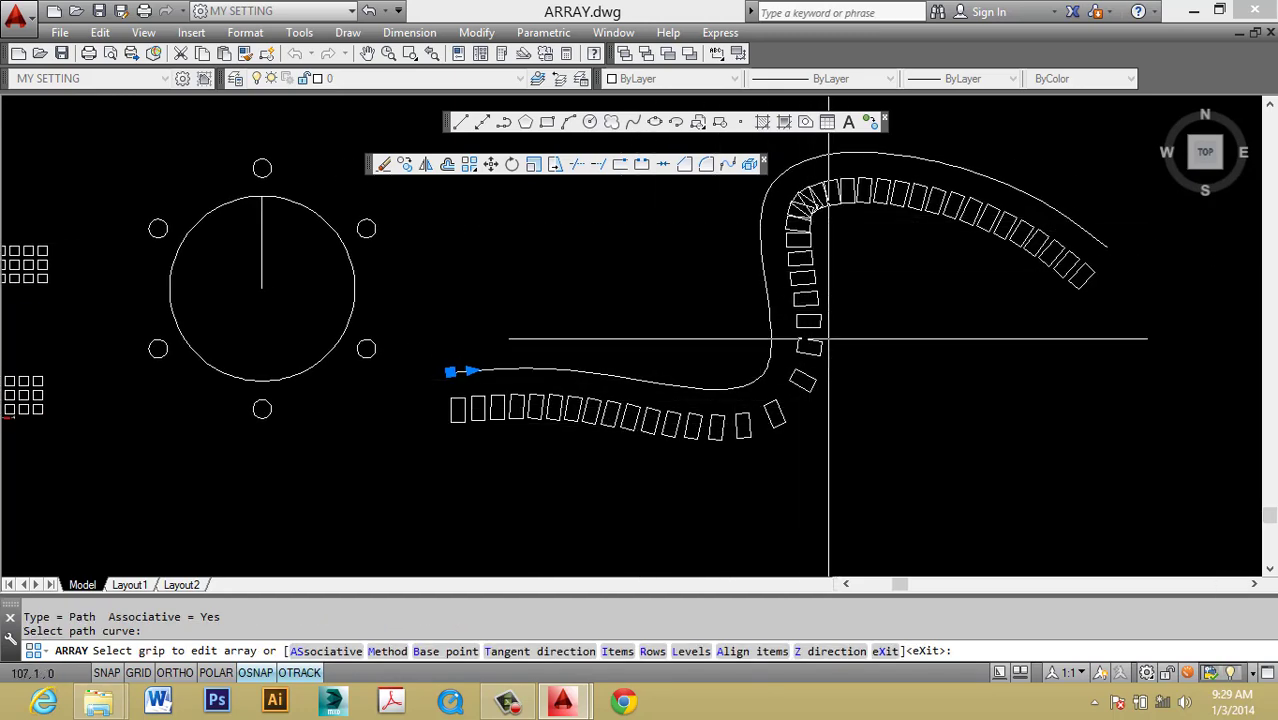
key("Return")
key("Return")
Select the path array and edit its item count in the Properties palette.
key("Escape")
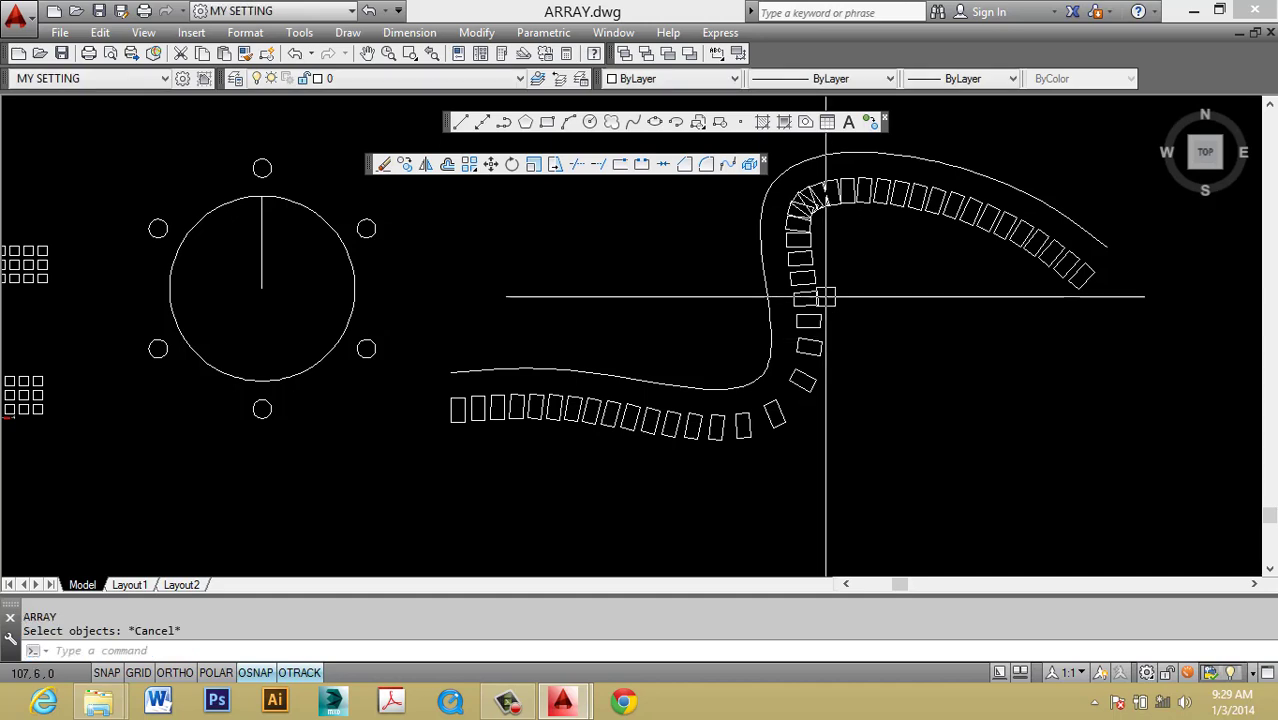
left_click(820, 295)
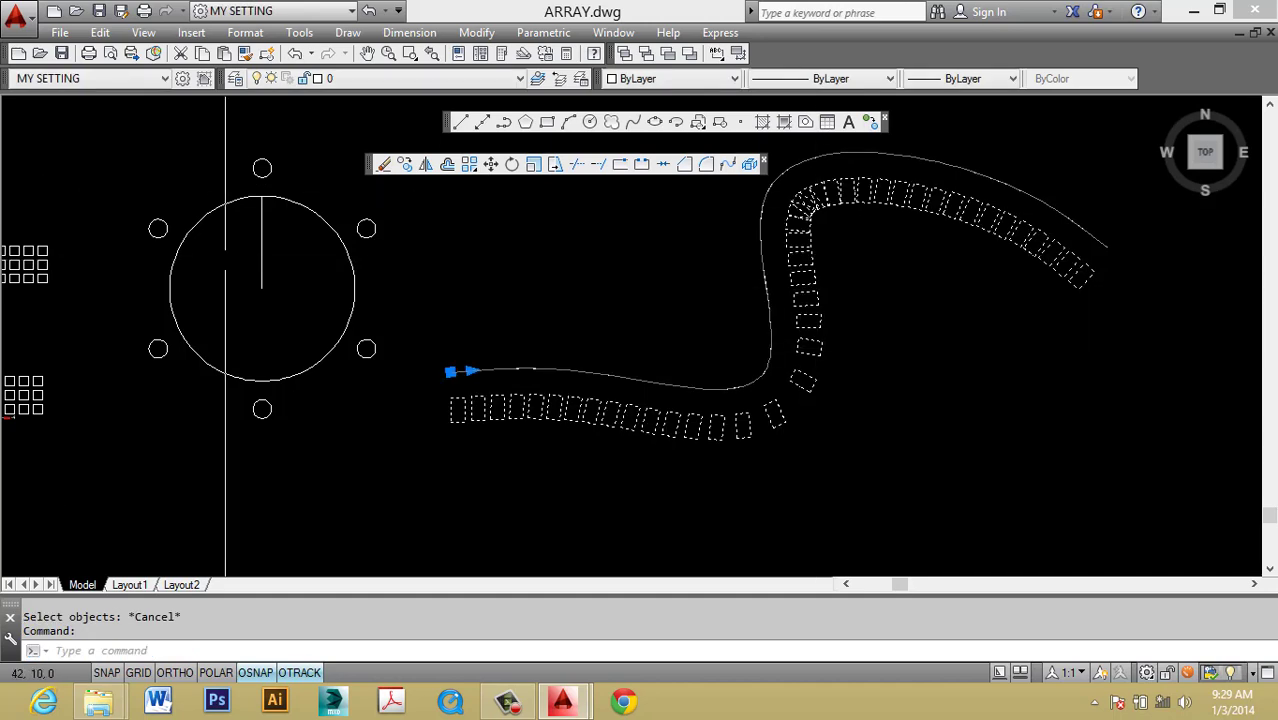
key("ctrl+1")
left_click(254, 459)
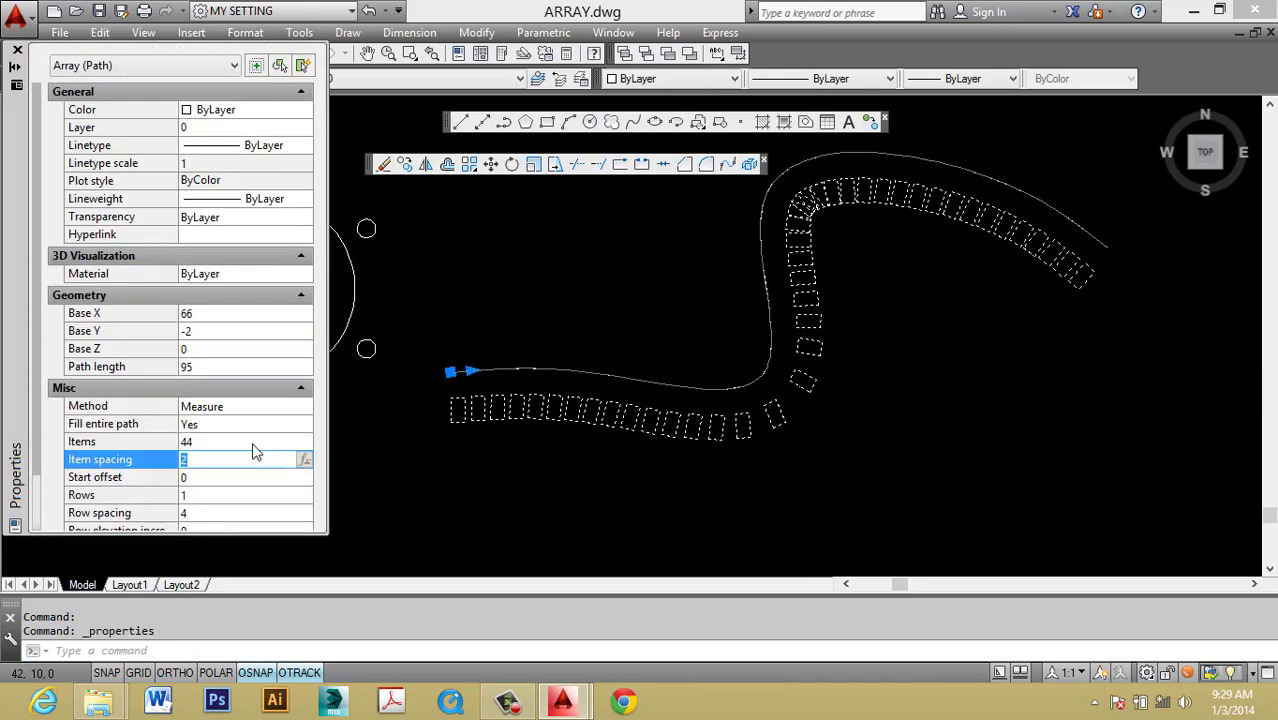
left_click(240, 442)
type("16")
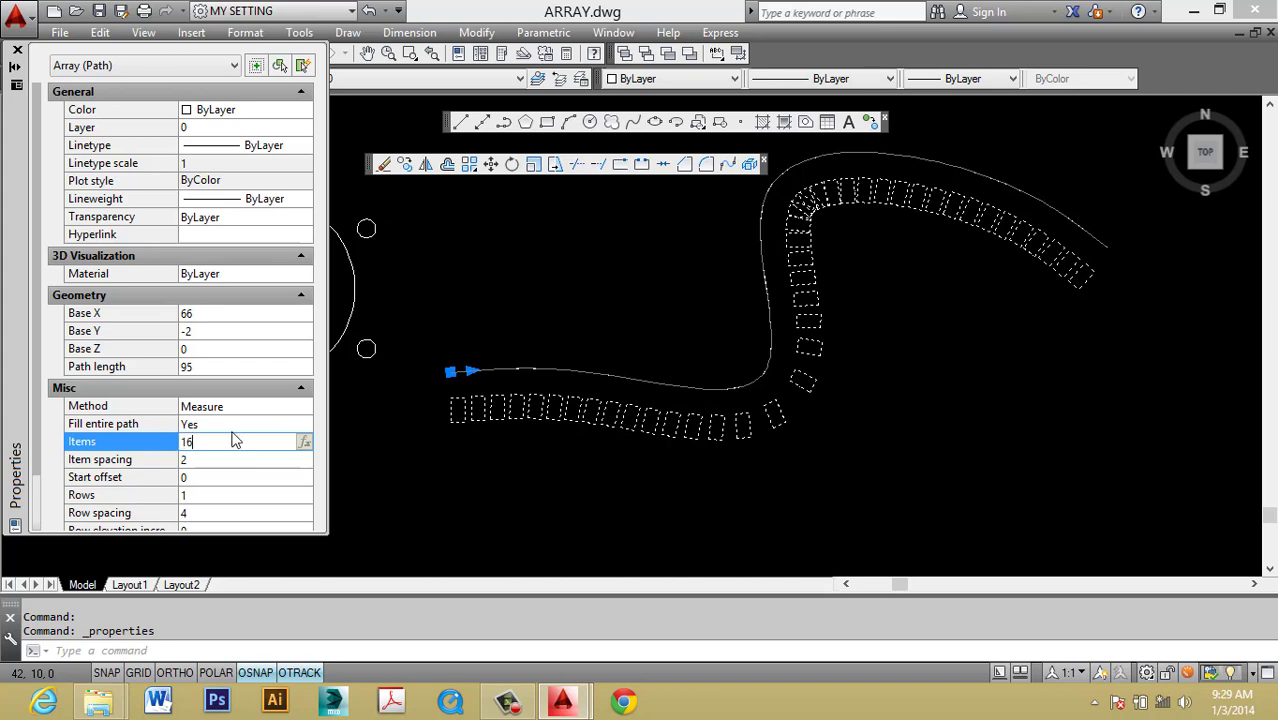
key("Return")
left_click(565, 490)
key("Escape")
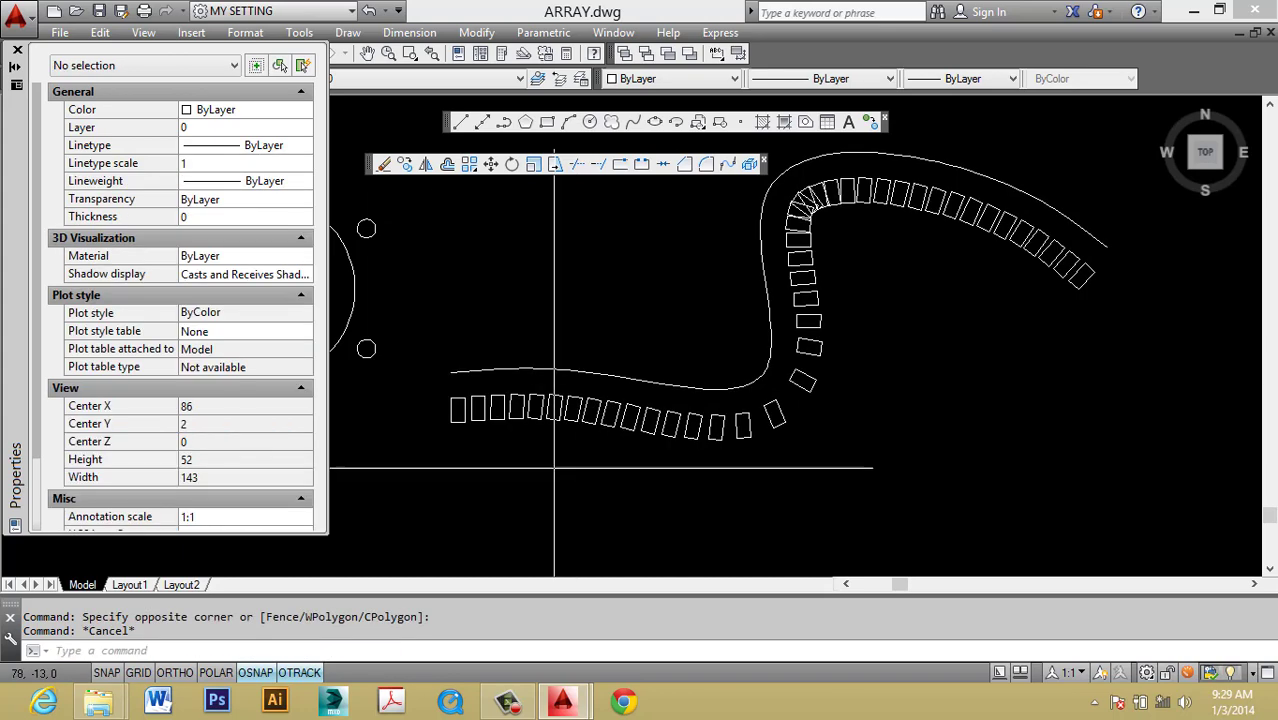
left_click(610, 428)
left_click(218, 446)
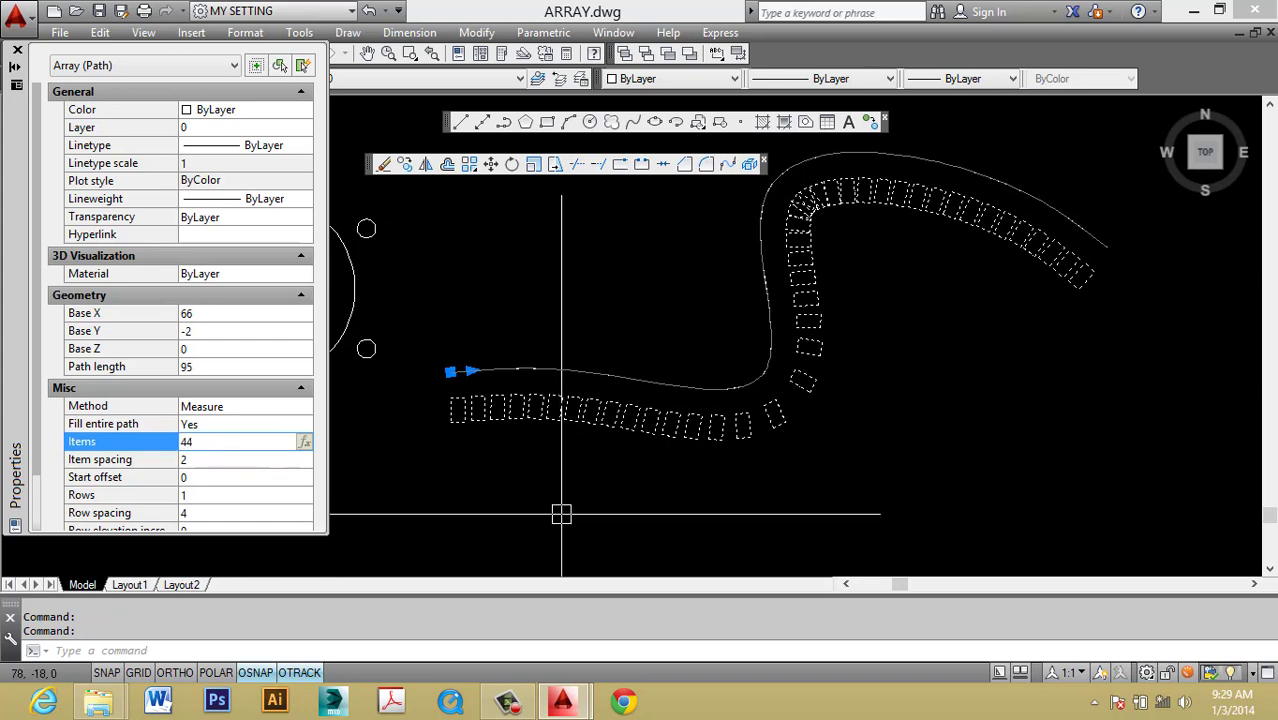
key("Escape")
Drag the array's arrow grip to widen item spacing to 39, leaving three rectangles.
left_click(630, 404)
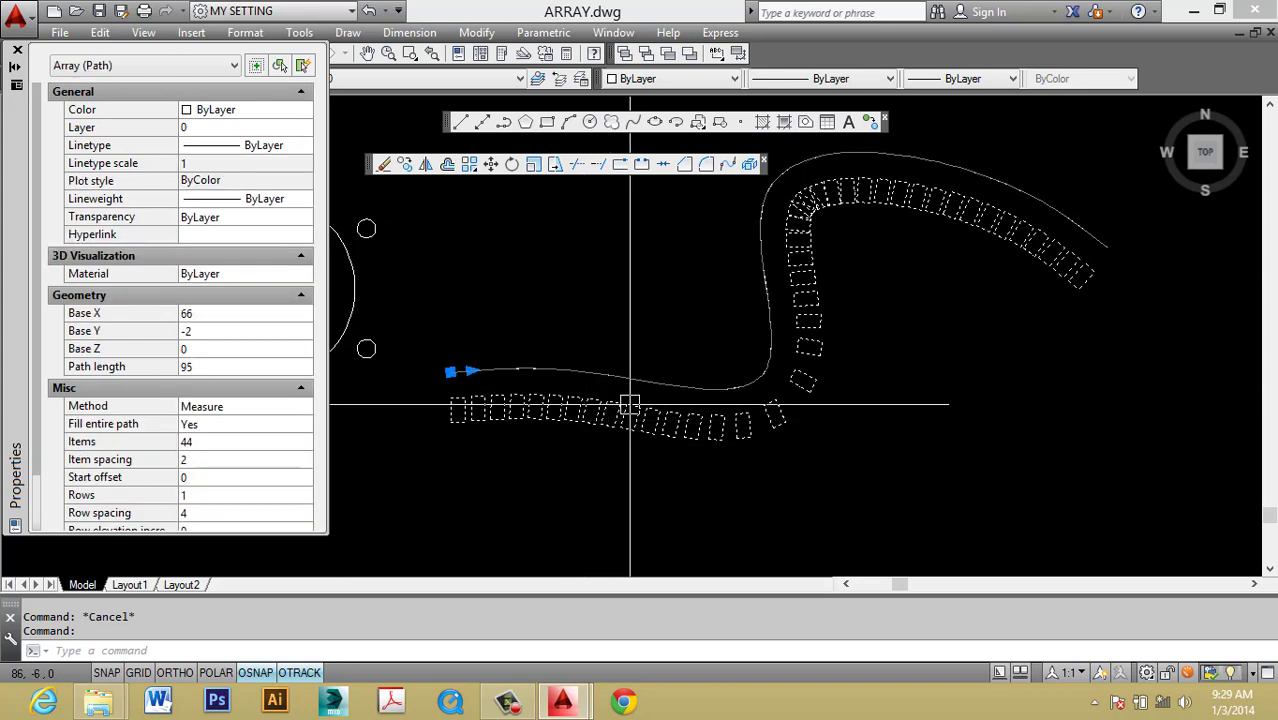
left_click(470, 371)
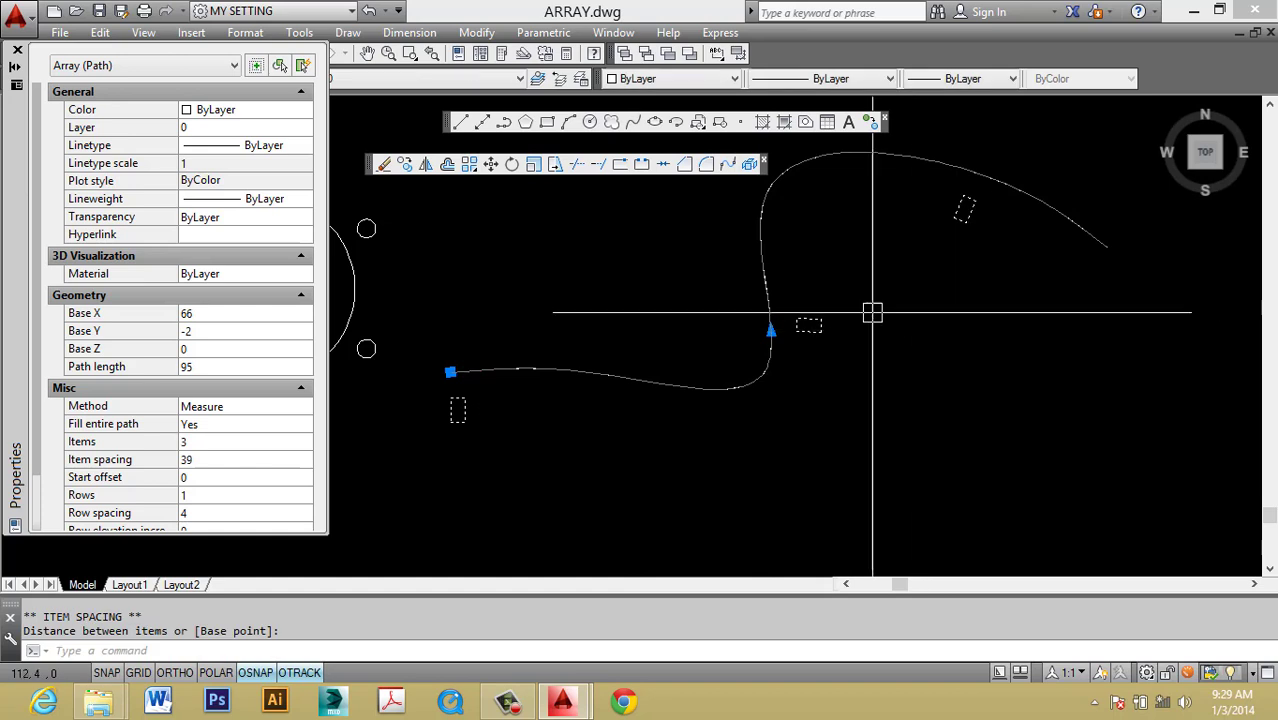
left_click(736, 334)
scroll(585, 337, "down", 5)
scroll(561, 352, "up", 4)
scroll(650, 383, "up", 2)
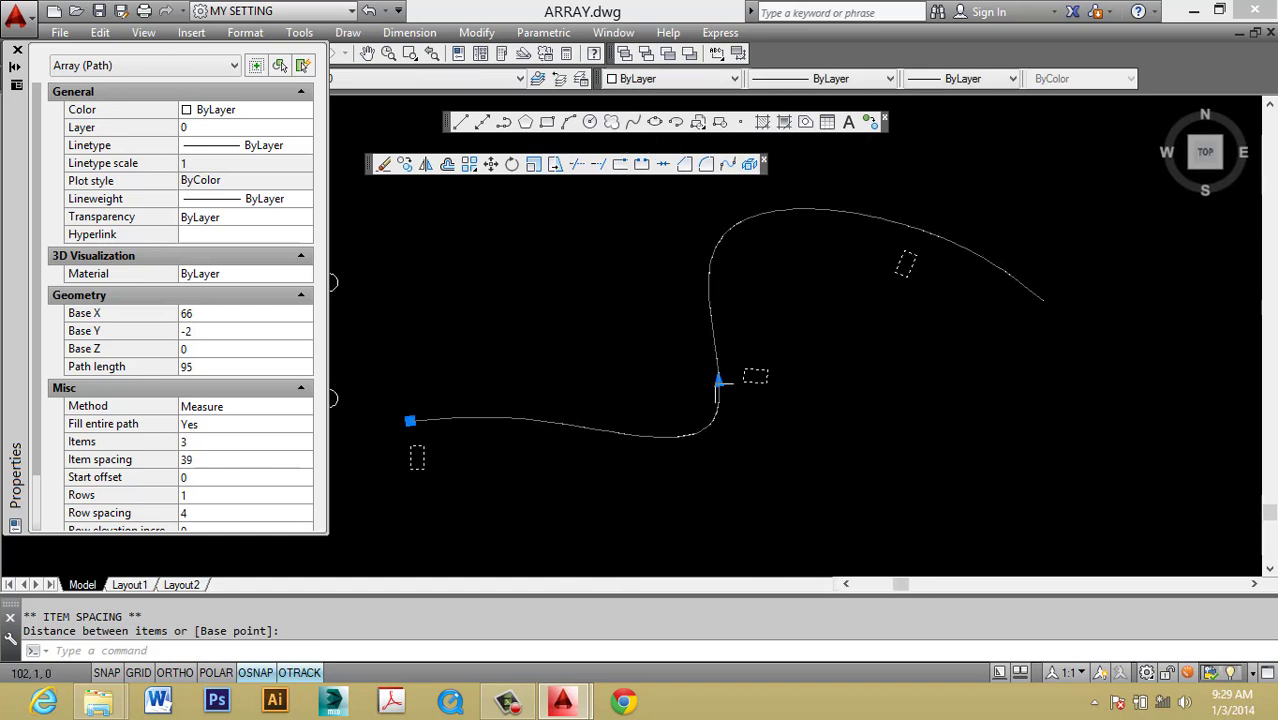
left_click(718, 380)
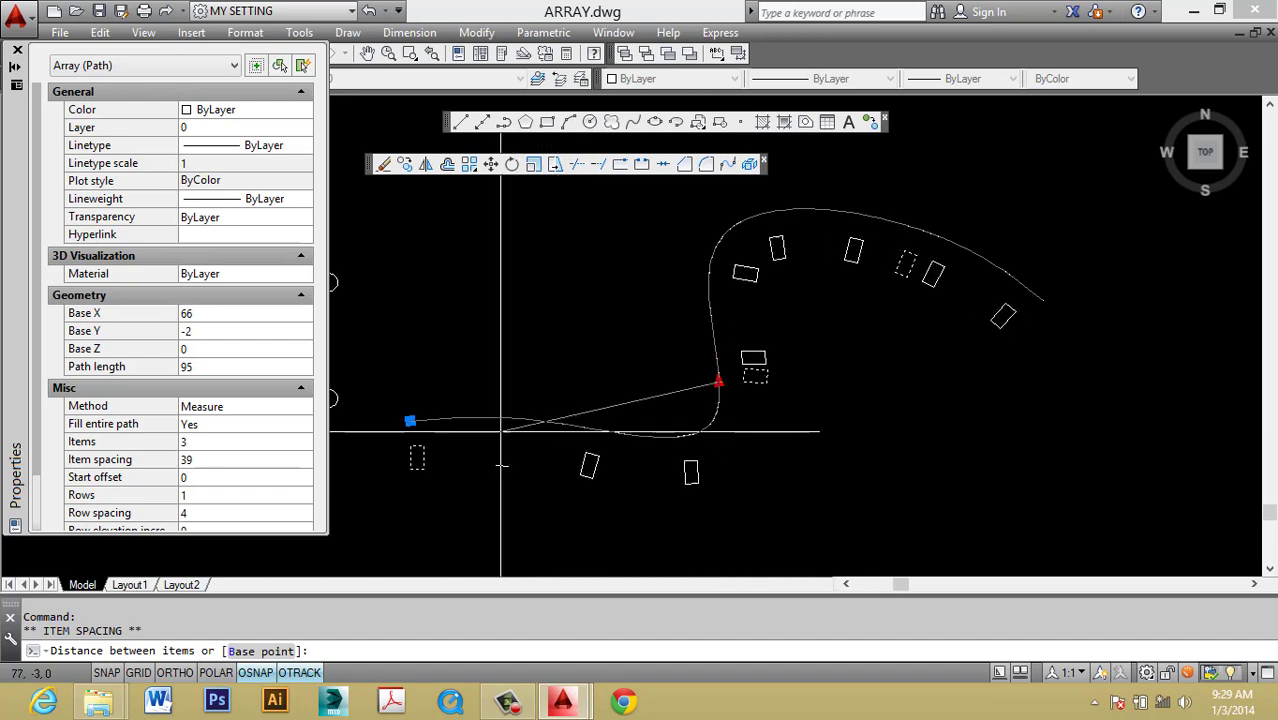
left_click(499, 428)
key("Escape")
Clear the array selection and undo the last view change.
scroll(571, 491, "up", 2)
left_click(613, 442)
key("Escape")
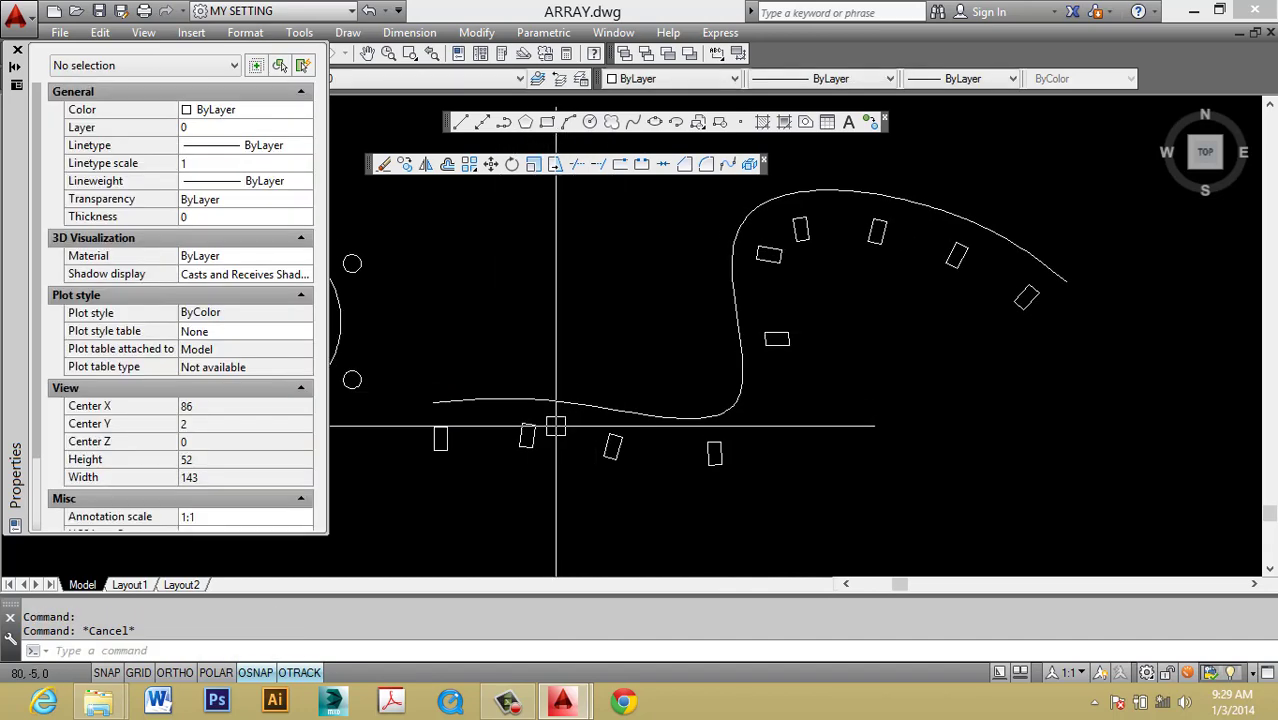
left_click(522, 428)
key("Escape")
key("ctrl+z")
Undo the array spacing edit and reselect the small rectangle, abandoning a brief move.
key("ctrl+z")
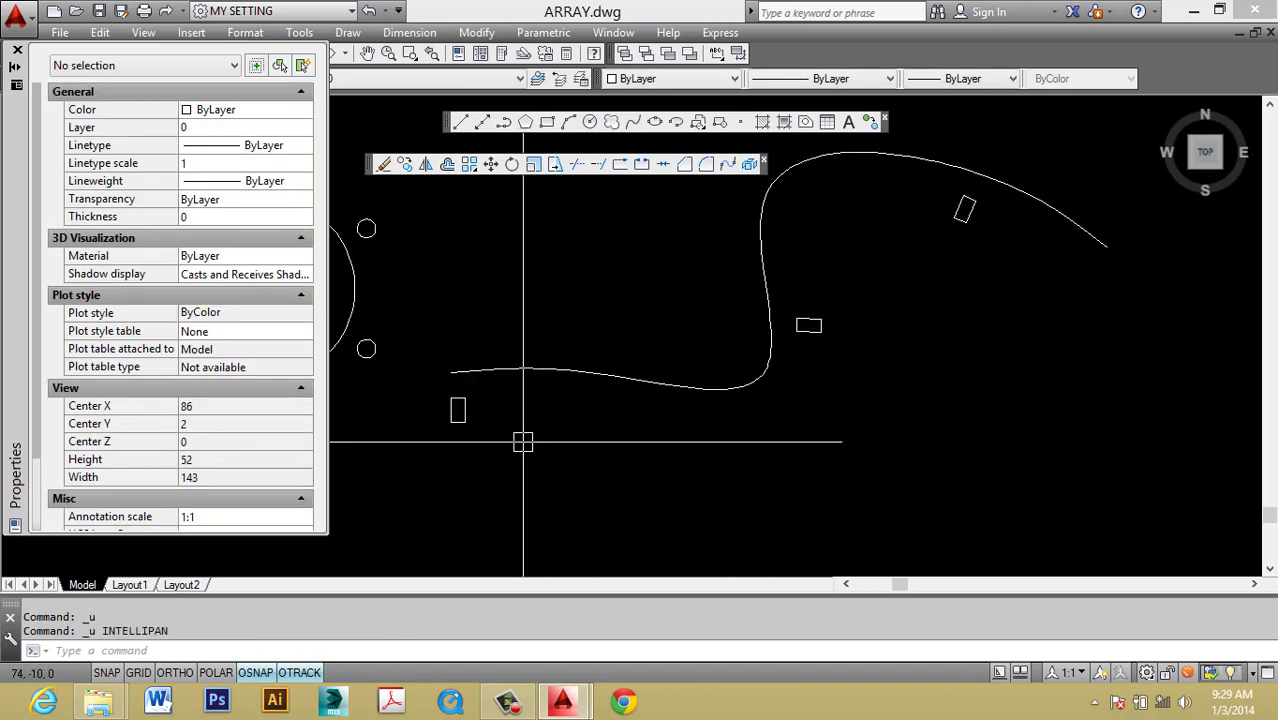
key("ctrl+z")
key("ctrl+z")
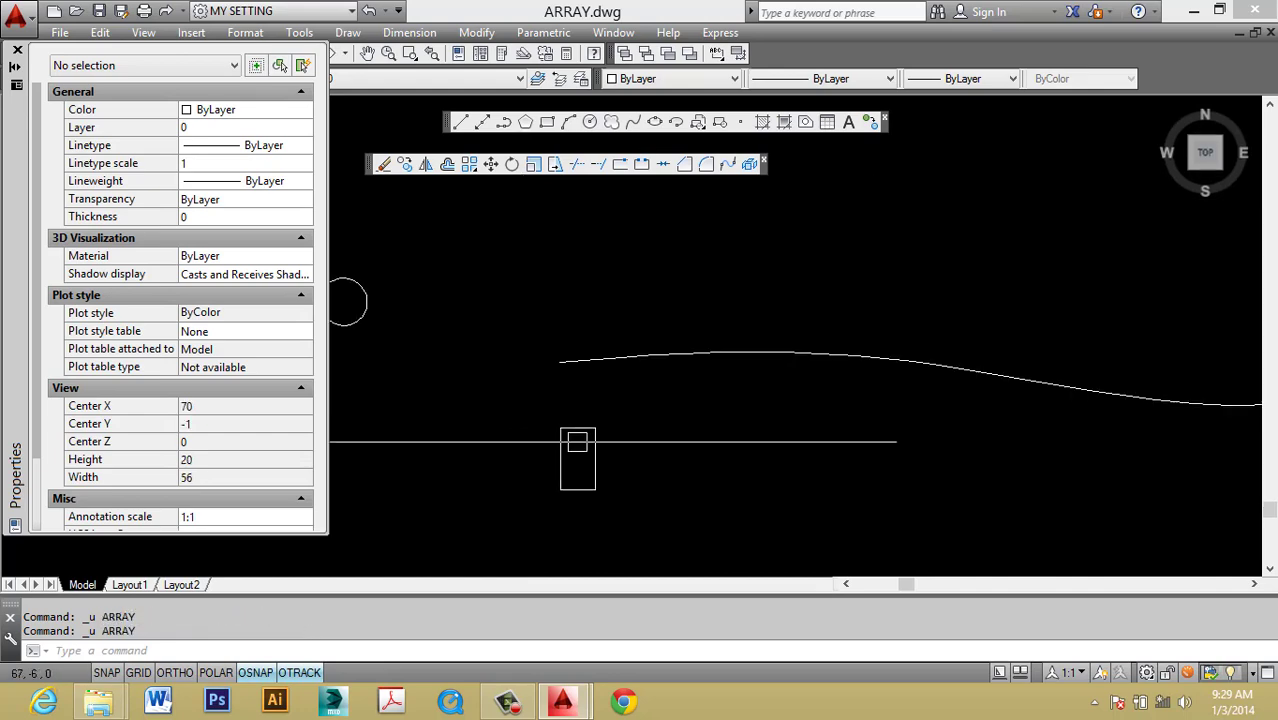
left_click(577, 441)
type("m")
key("Return")
left_click(595, 459)
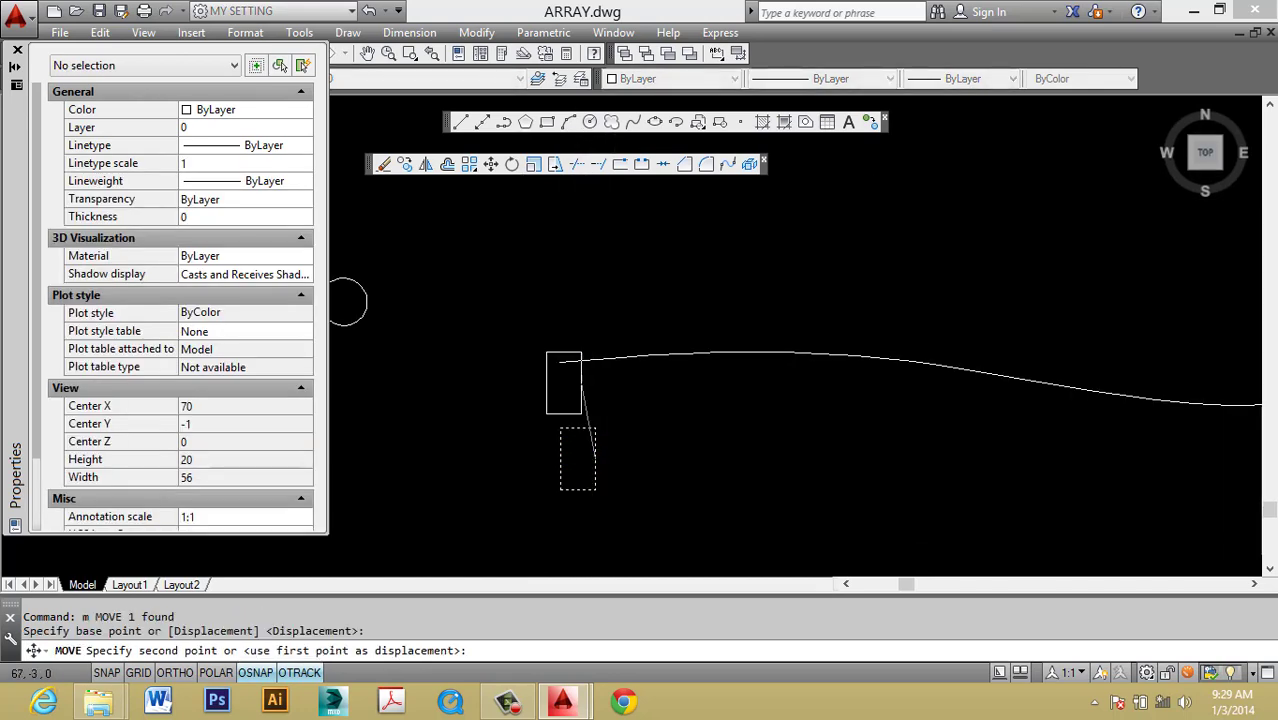
key("Escape")
left_click(533, 375)
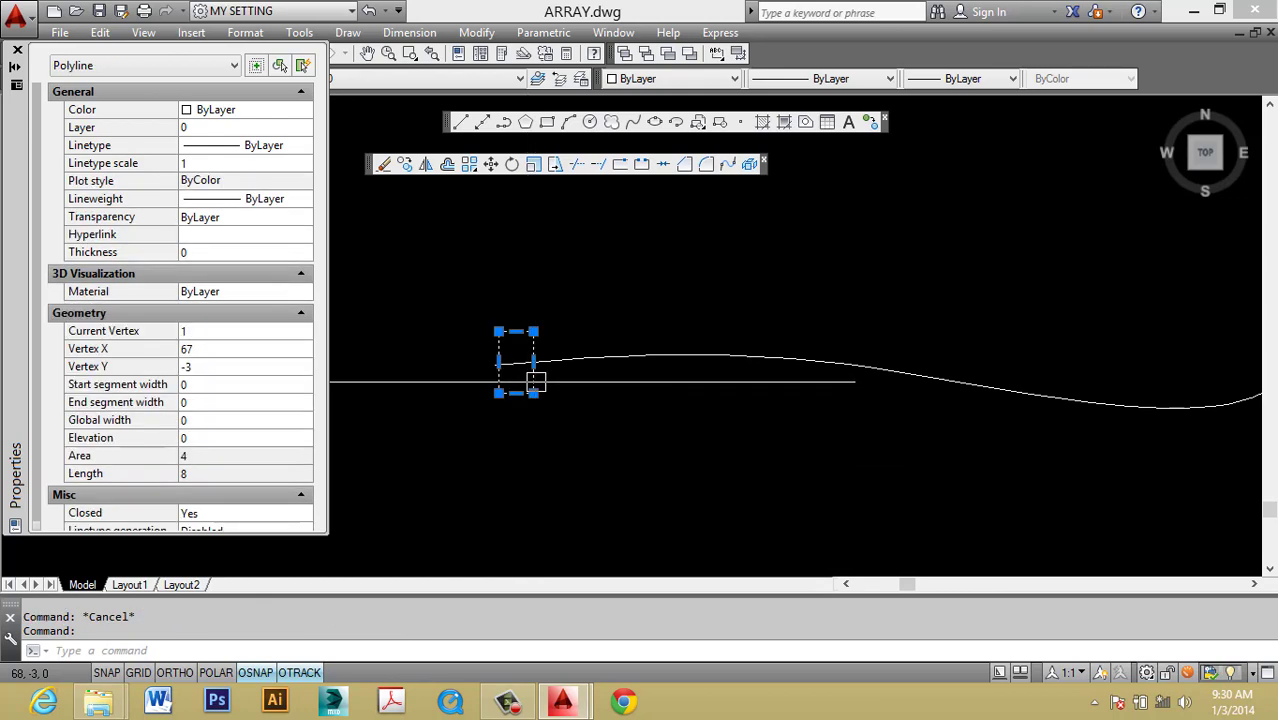
scroll(539, 379, "down", 2)
scroll(453, 348, "down", 2)
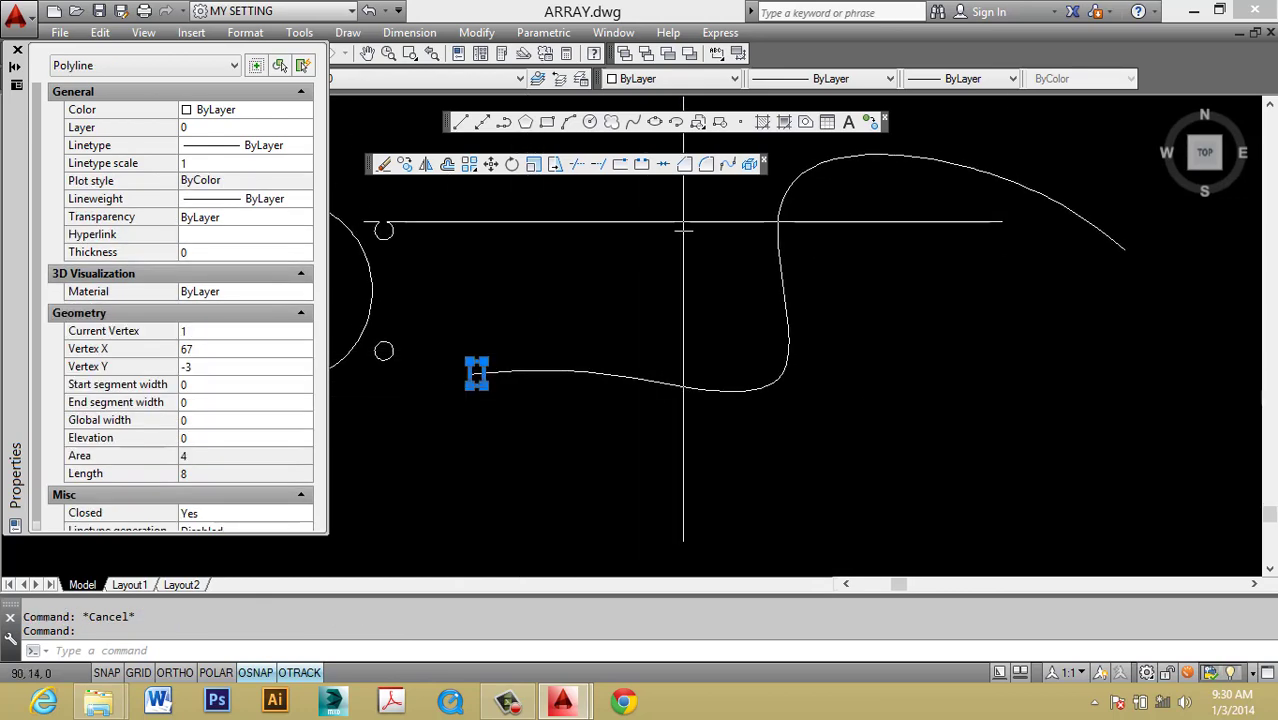
key("Escape")
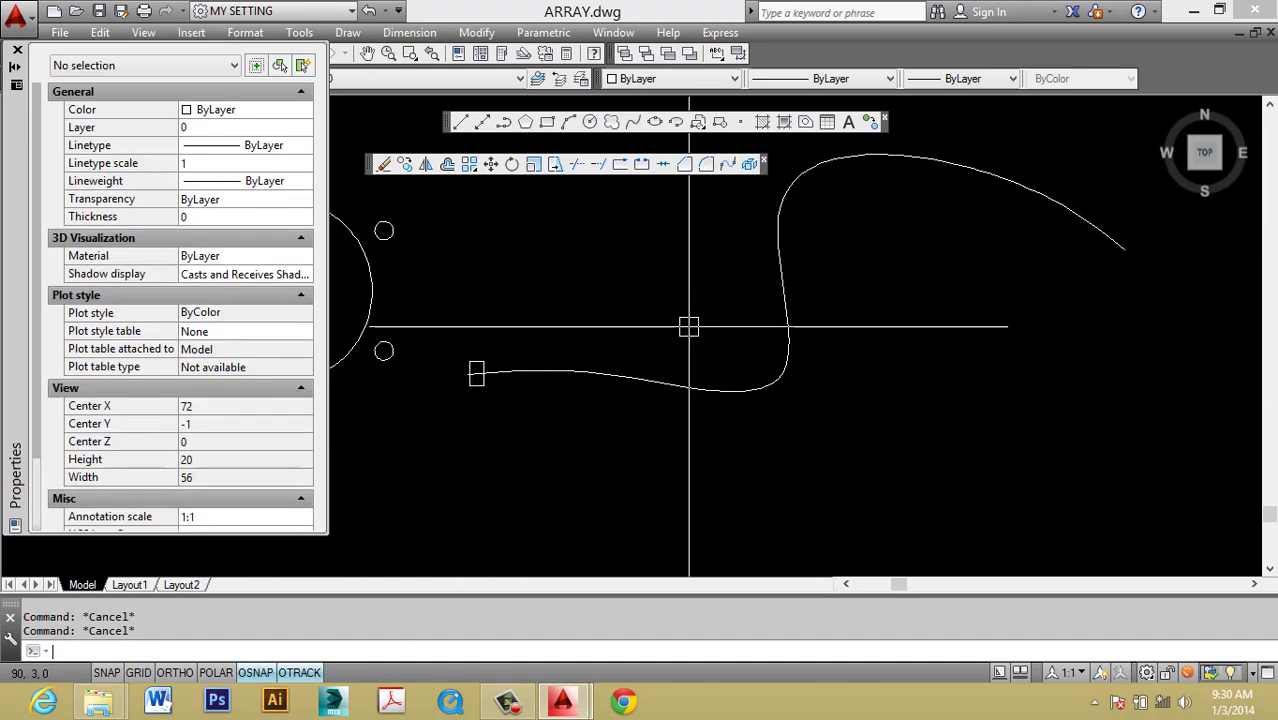
Create a new path array of the rectangle along the S-shaped spline.
type("ar")
scroll(456, 352, "up", 3)
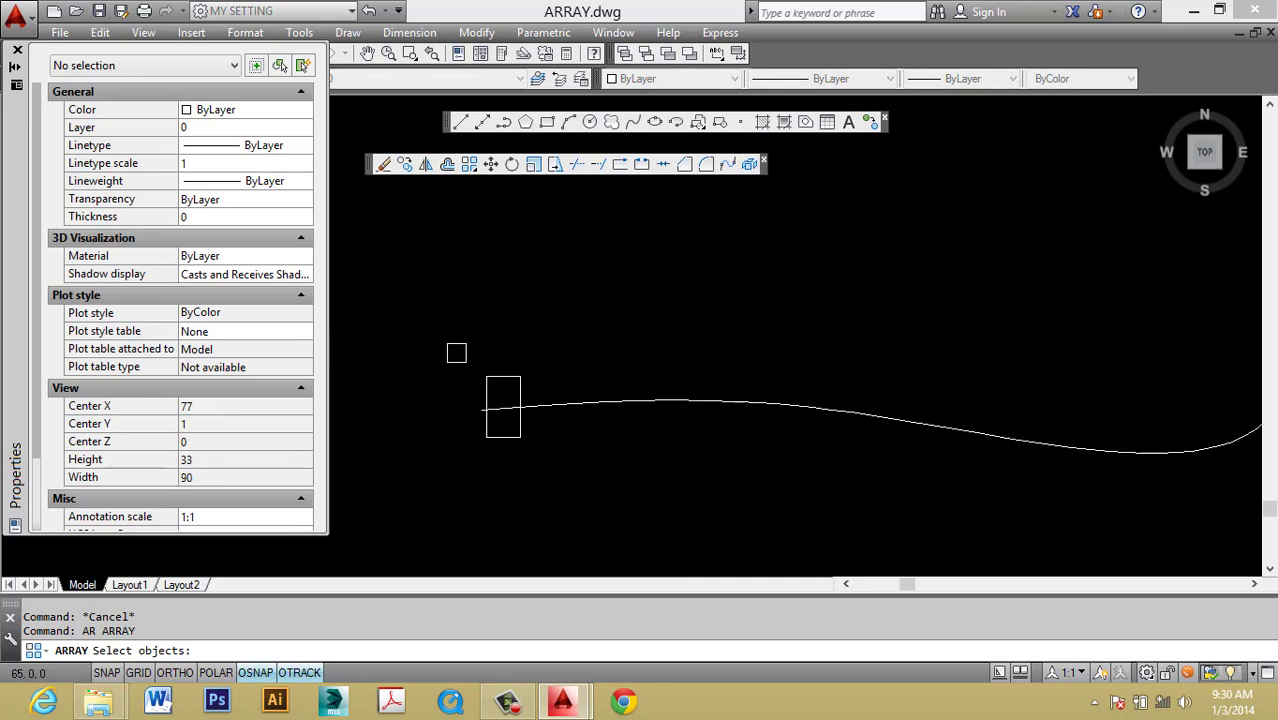
key("Return")
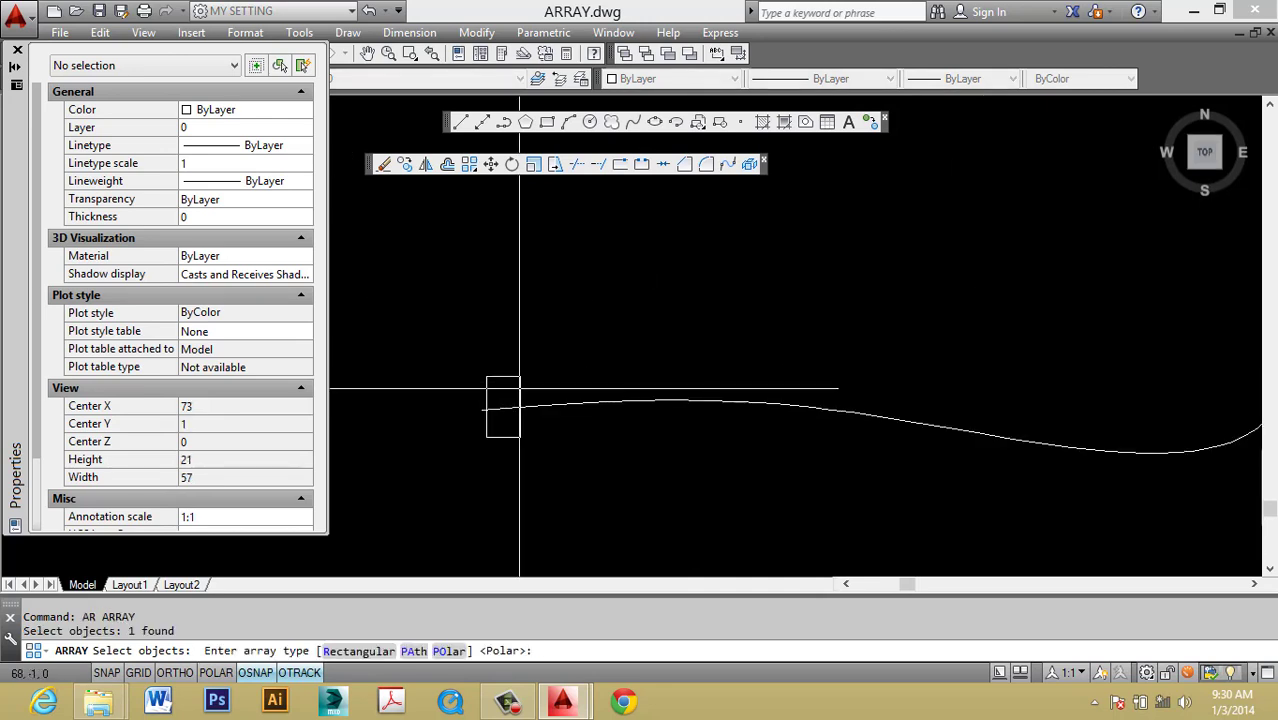
type("pa")
key("Return")
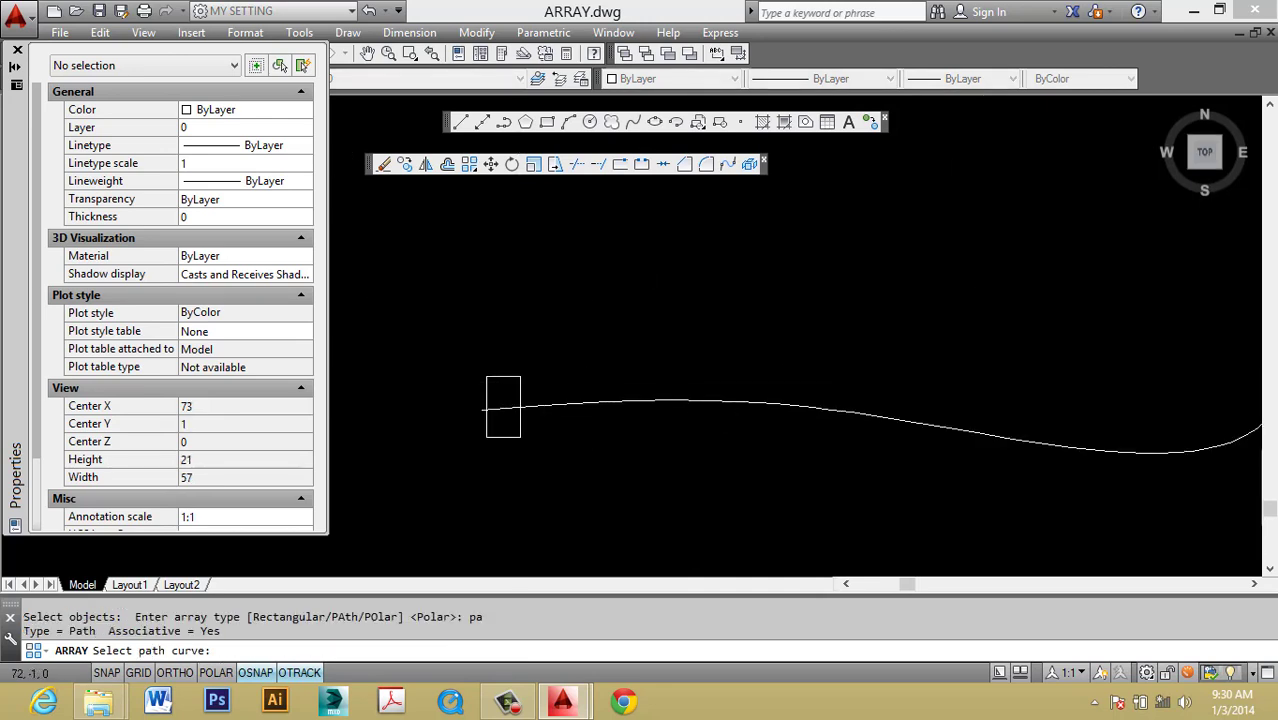
scroll(575, 390, "down", 3)
left_click(730, 420)
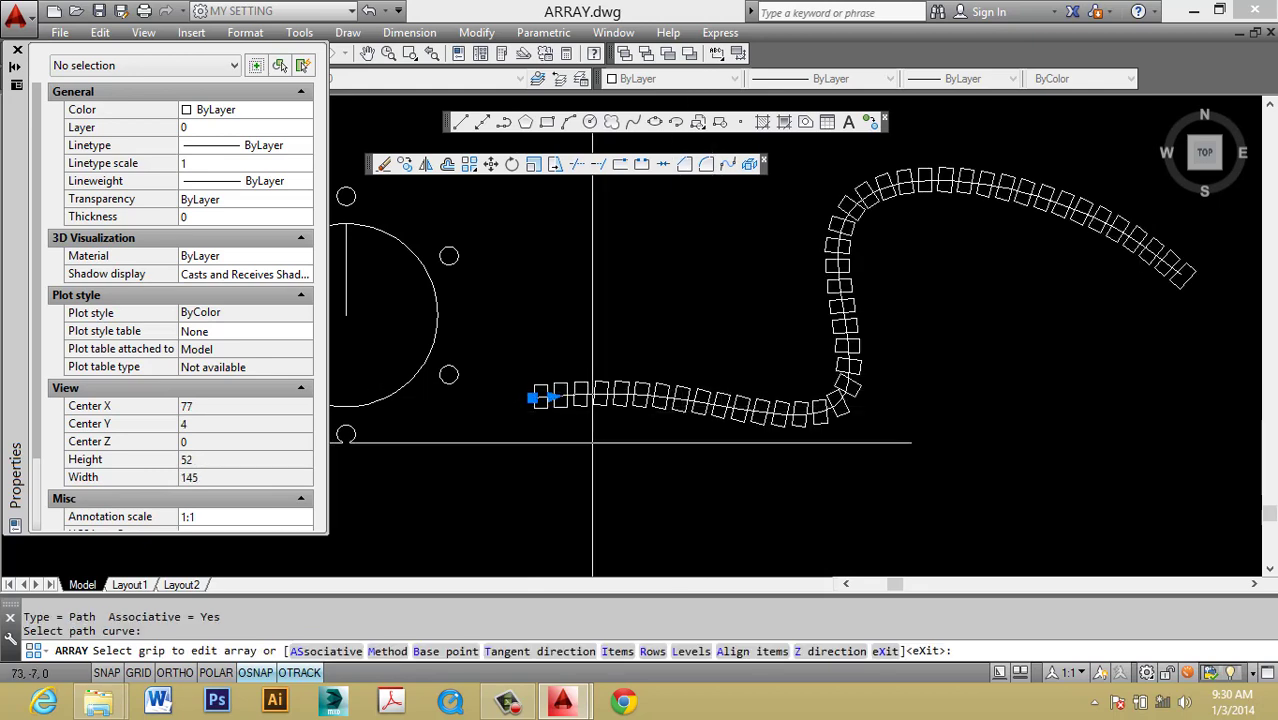
key("Return")
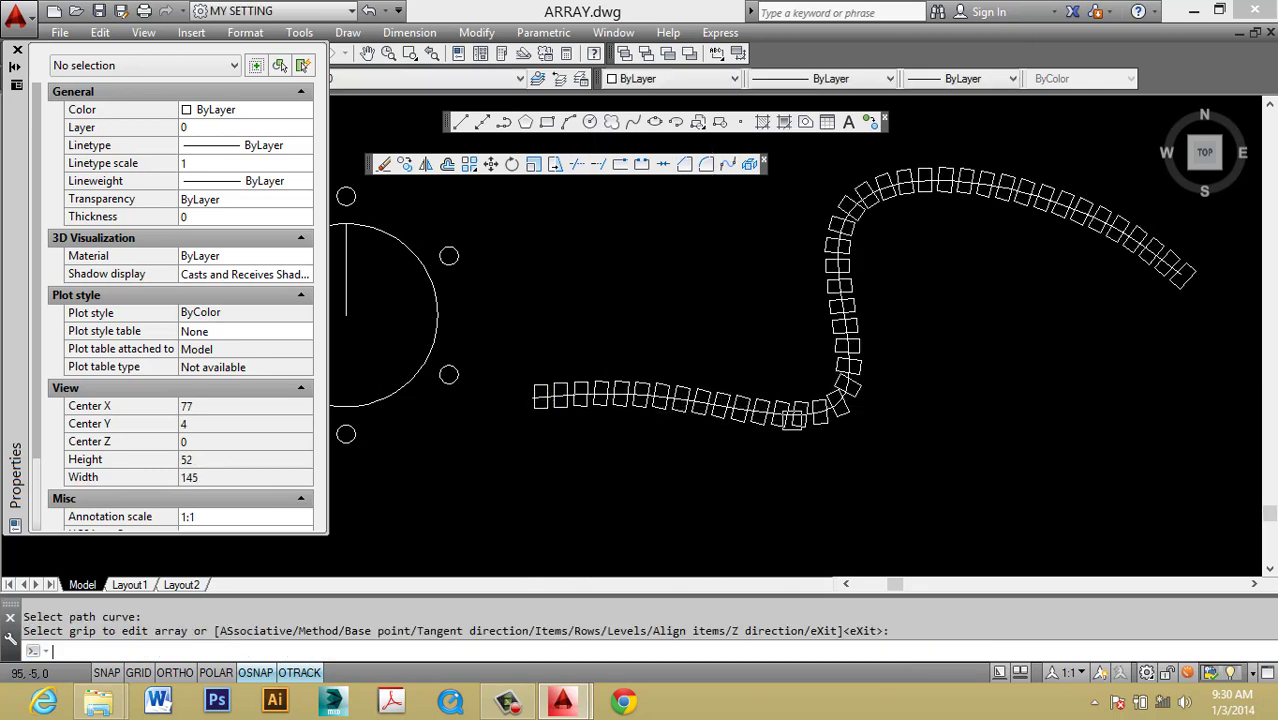
key("Return")
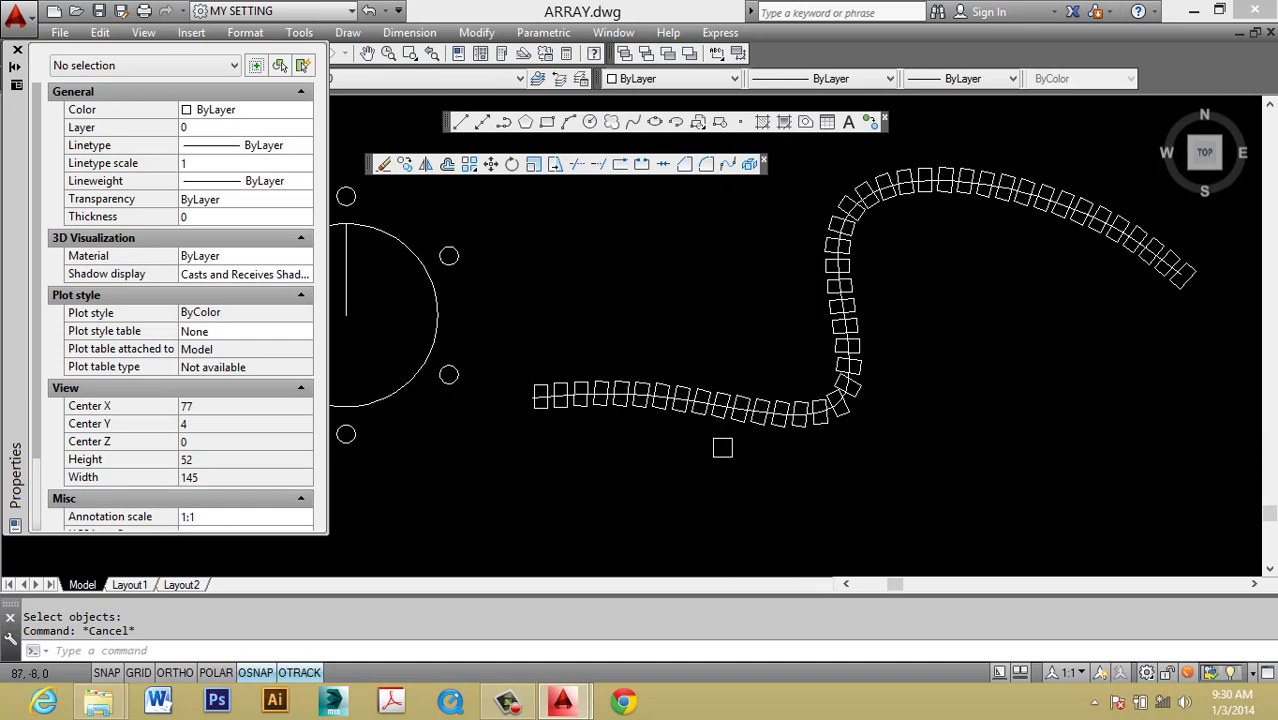
Drag the new path array's grip to space items 17 apart, giving 6 rectangles.
key("Escape")
left_click(686, 407)
type("15")
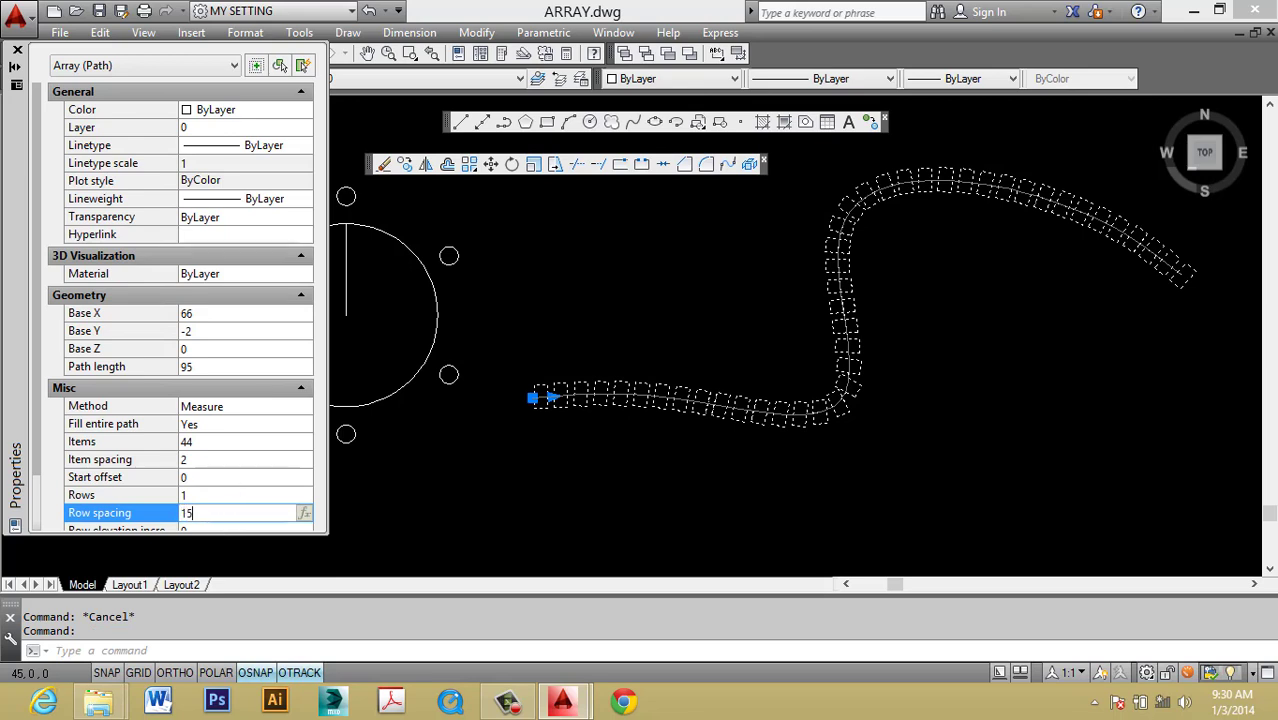
key("Tab")
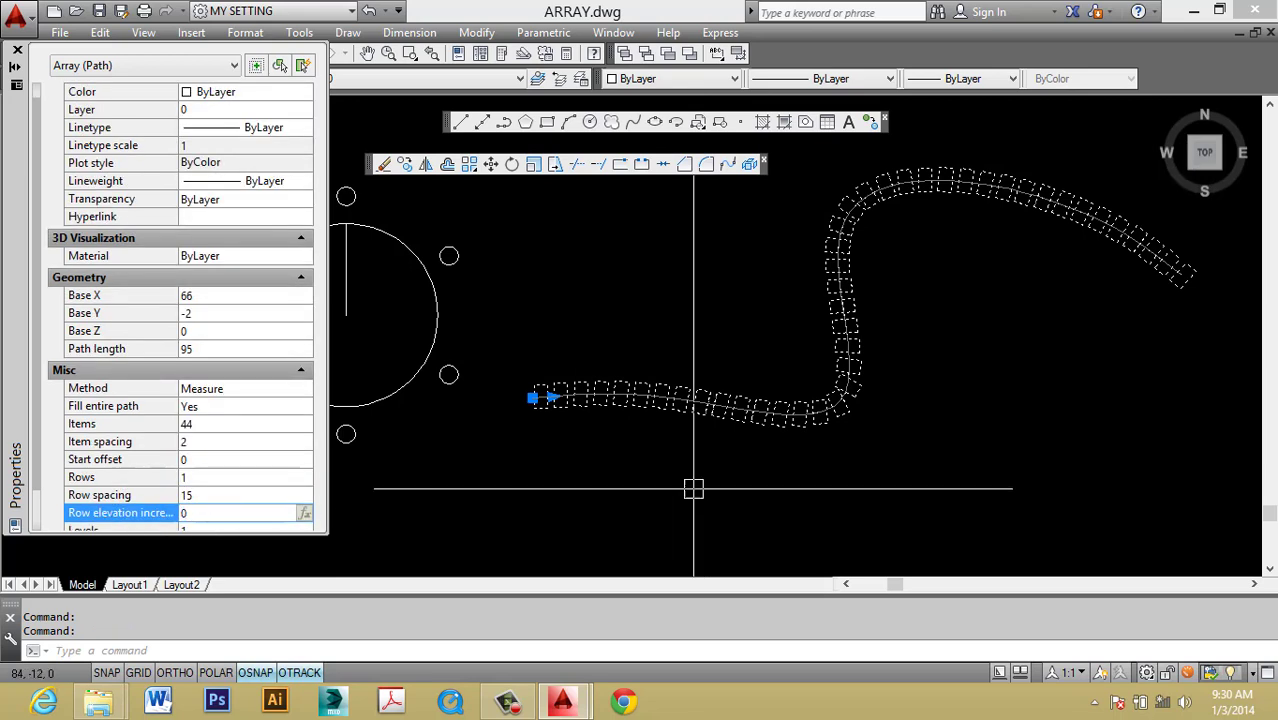
left_click(552, 398)
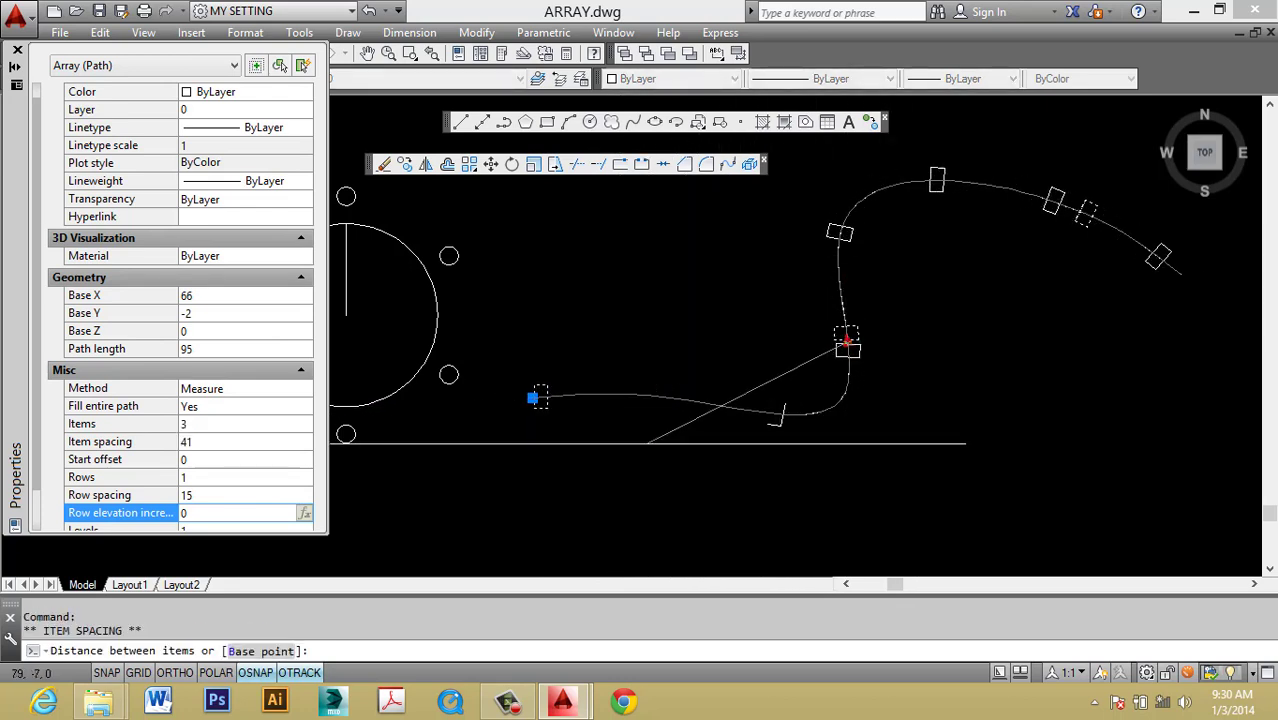
left_click(668, 445)
scroll(683, 390, "up", 4)
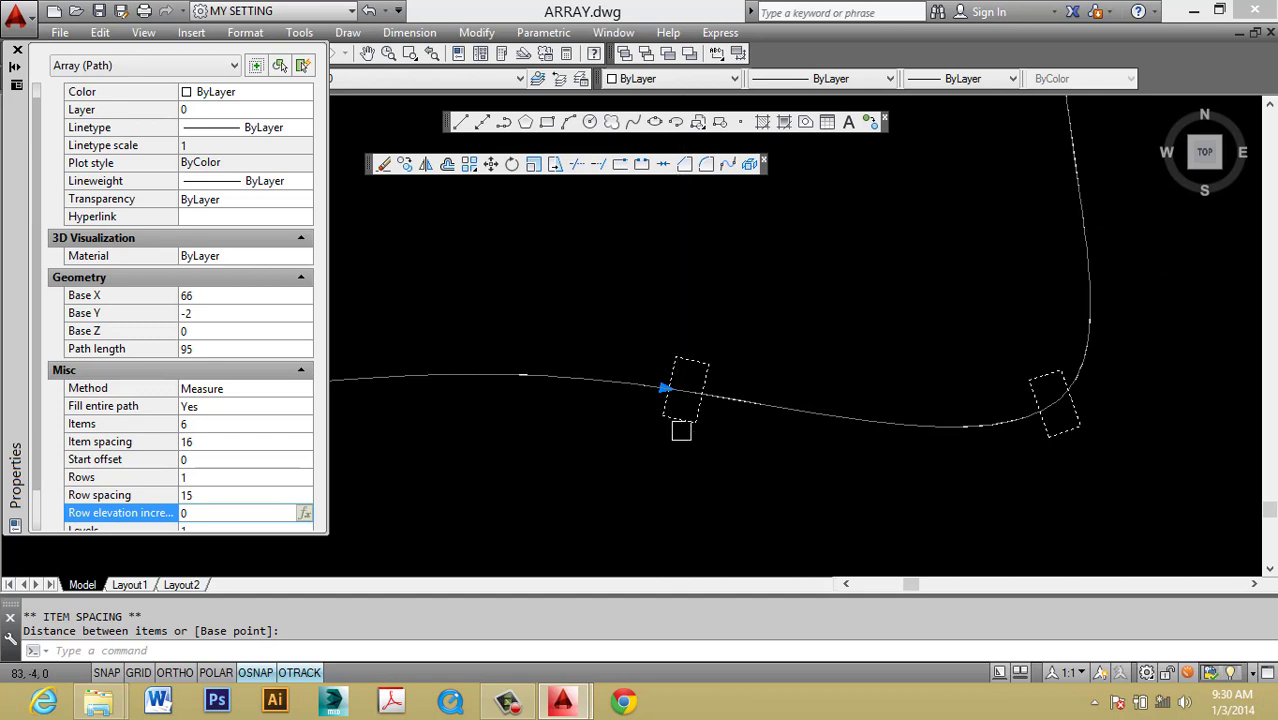
key("Escape")
Recentre the view on the array and circle and close the Properties palette.
middle_click_drag(684, 440, 767, 435)
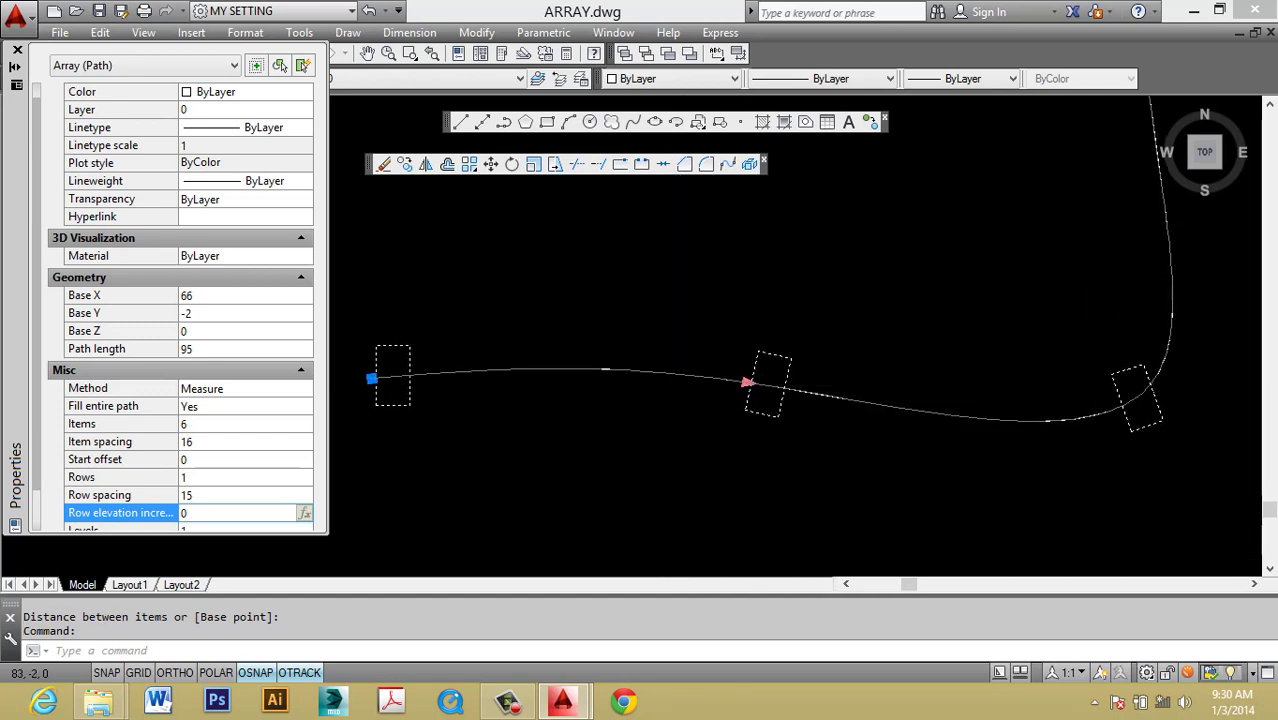
left_click(748, 382)
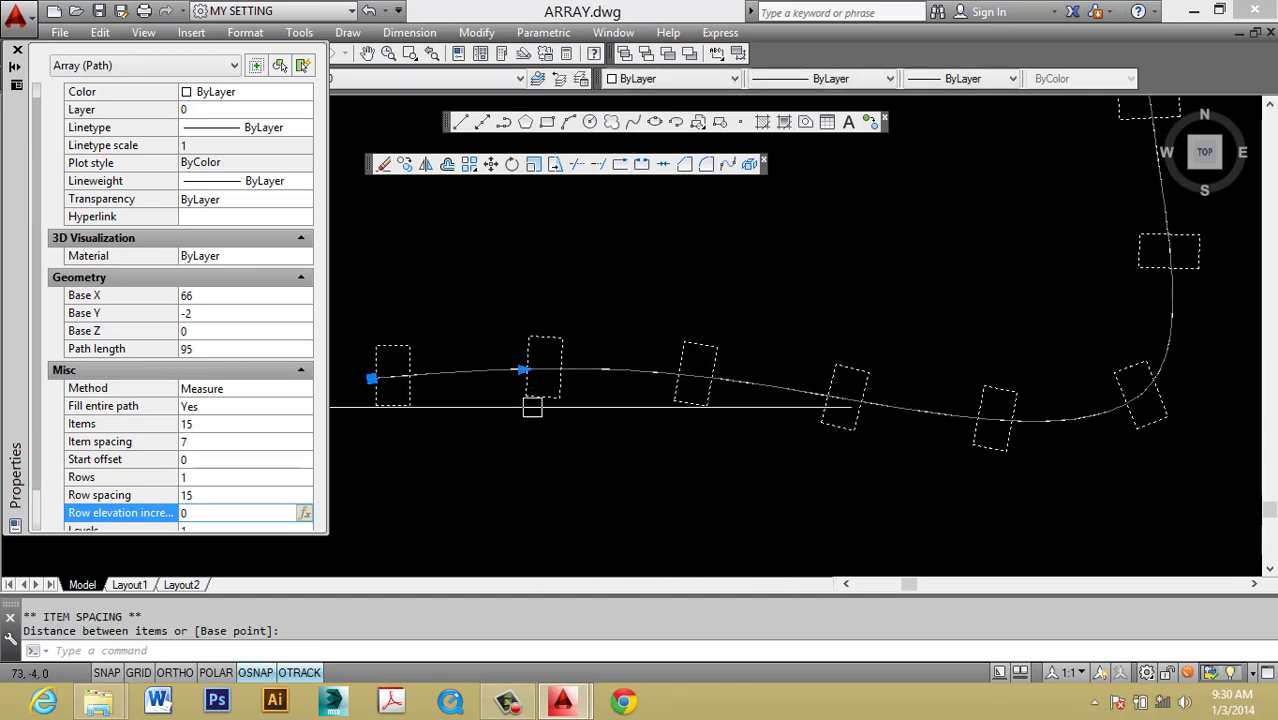
scroll(532, 408, "down", 4)
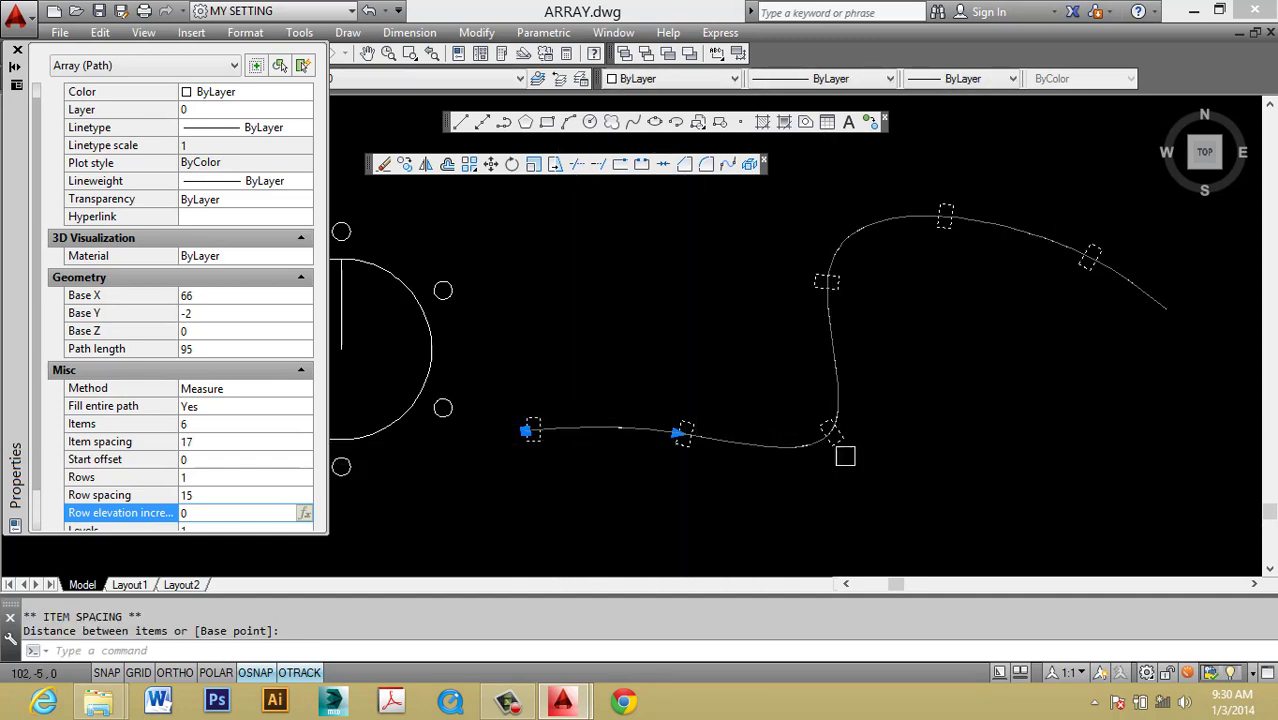
scroll(855, 458, "down", 4)
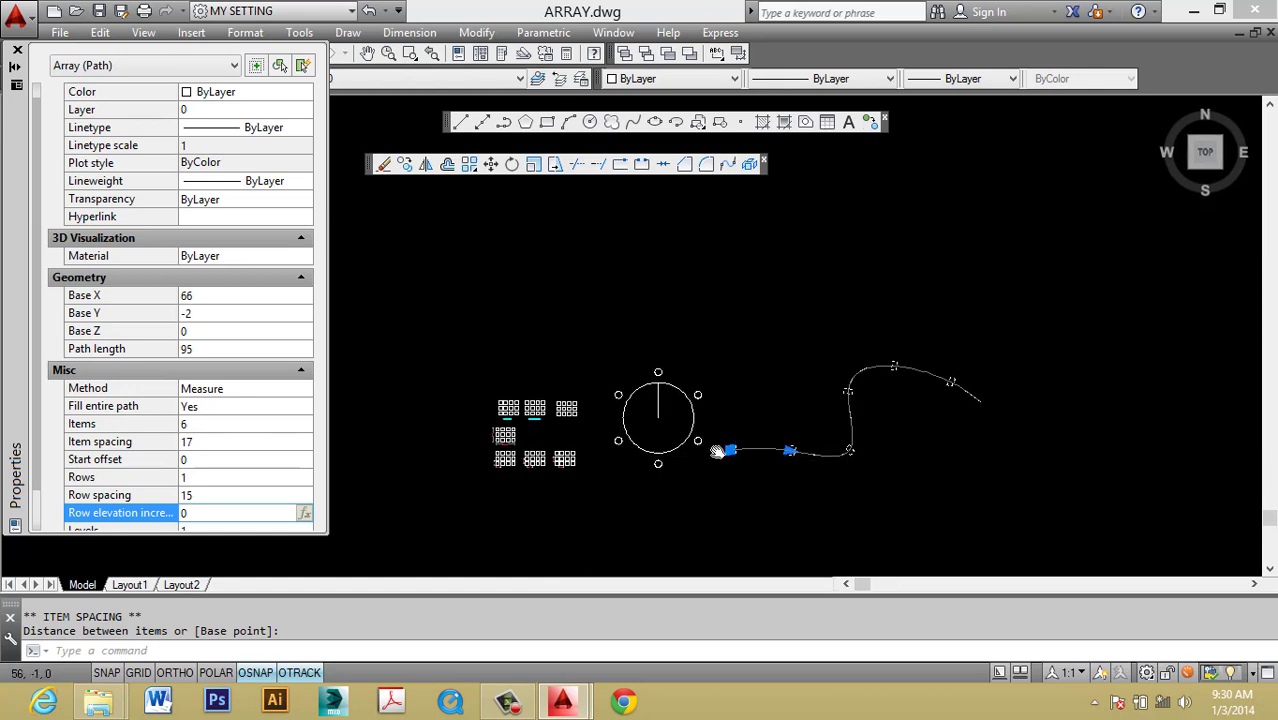
middle_click_drag(717, 452, 788, 440)
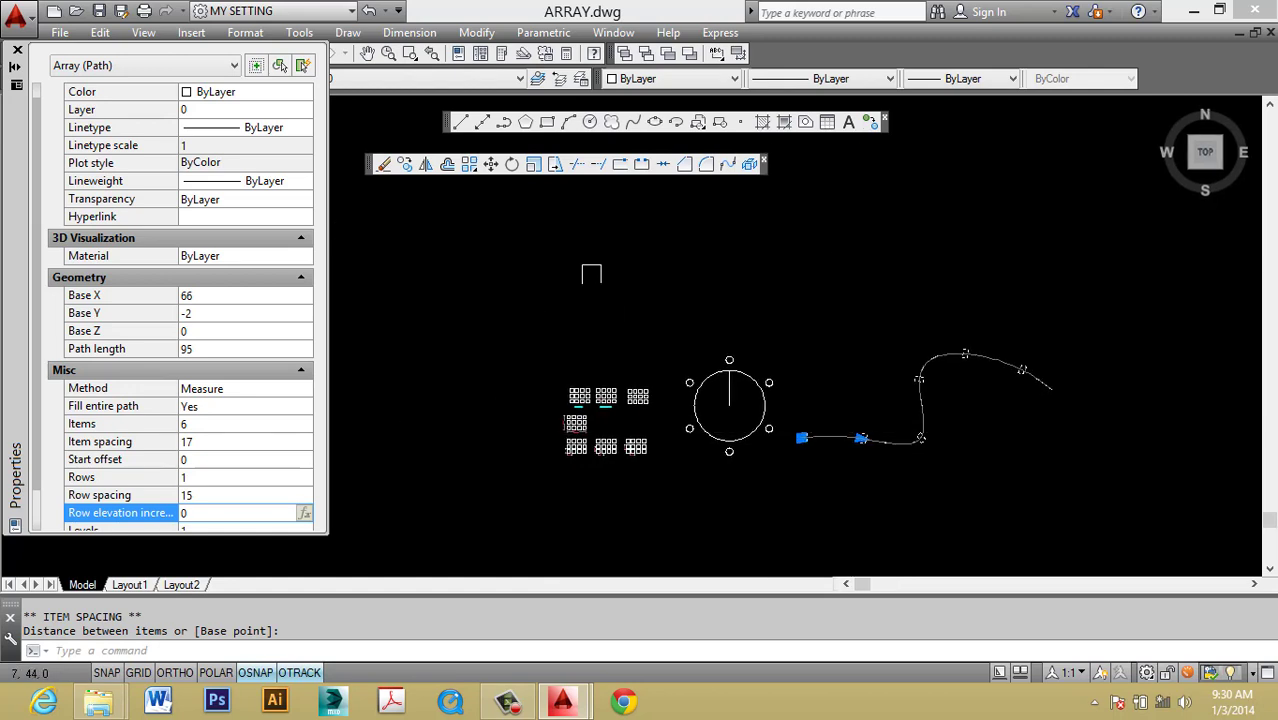
left_click(17, 50)
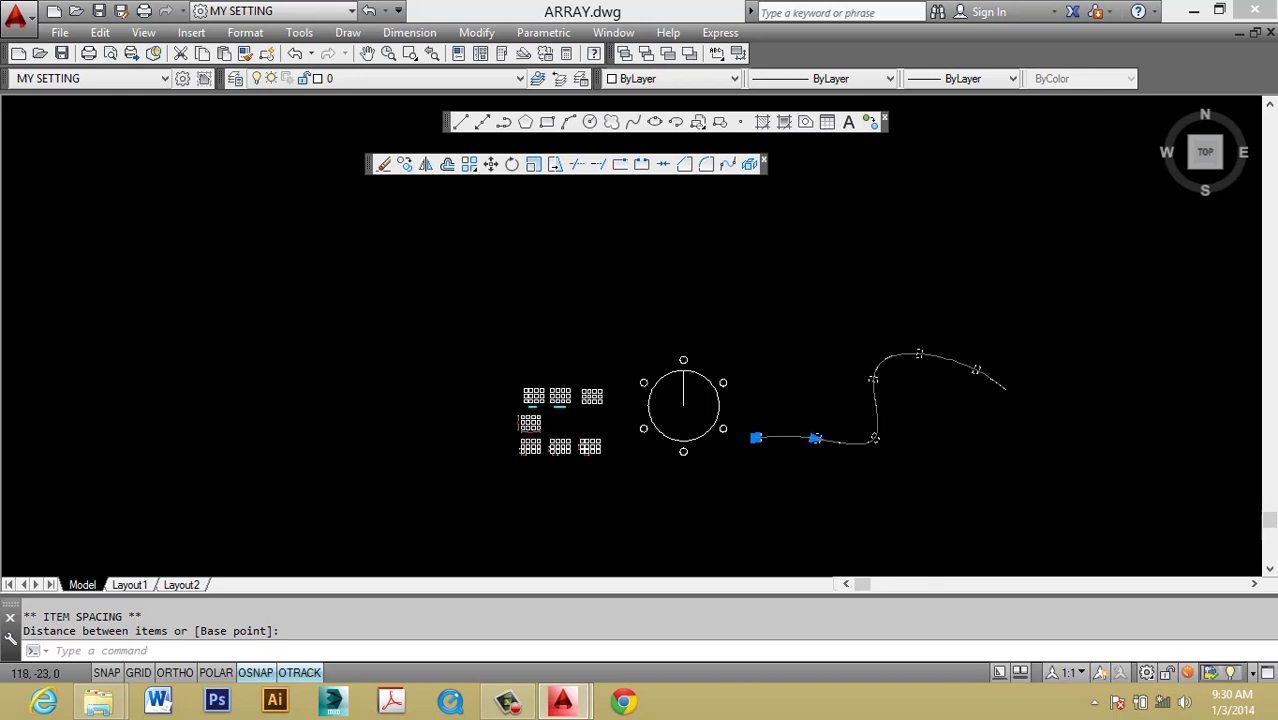
Delete the circle and the path array using a crossing selection.
left_click(940, 514)
left_click(478, 342)
key("Escape")
key("Escape")
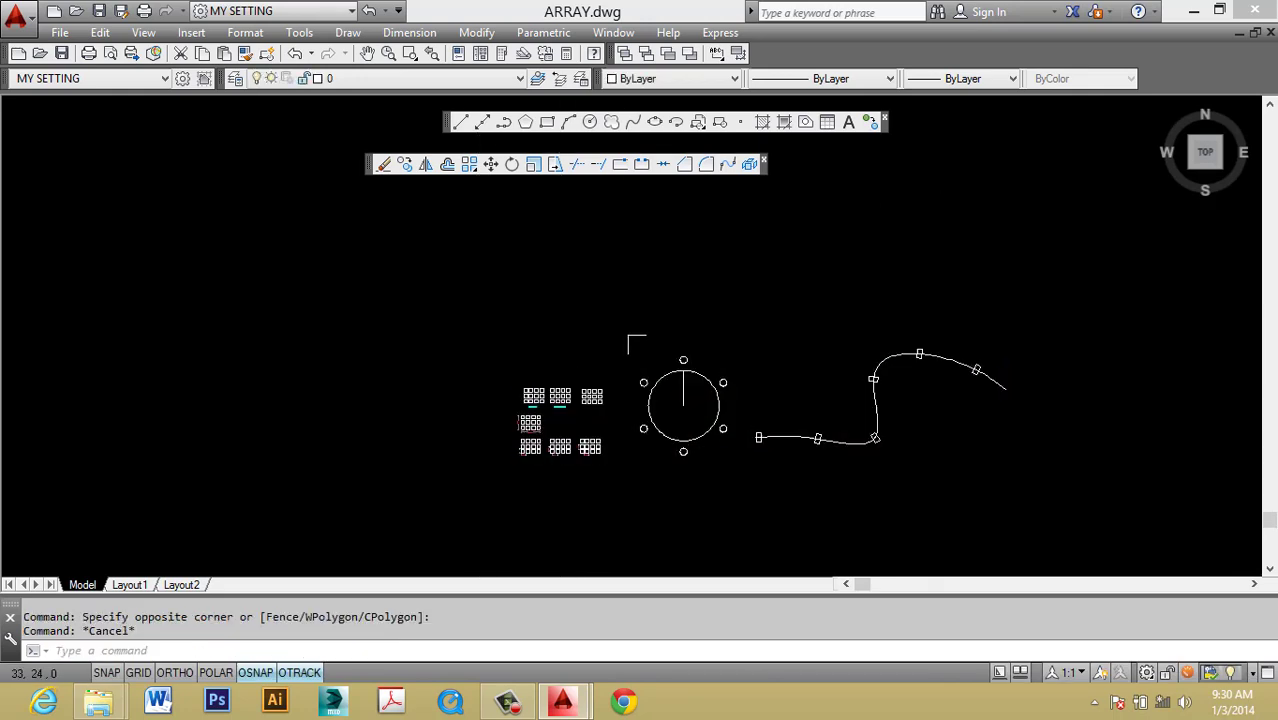
middle_click_drag(781, 325, 769, 354)
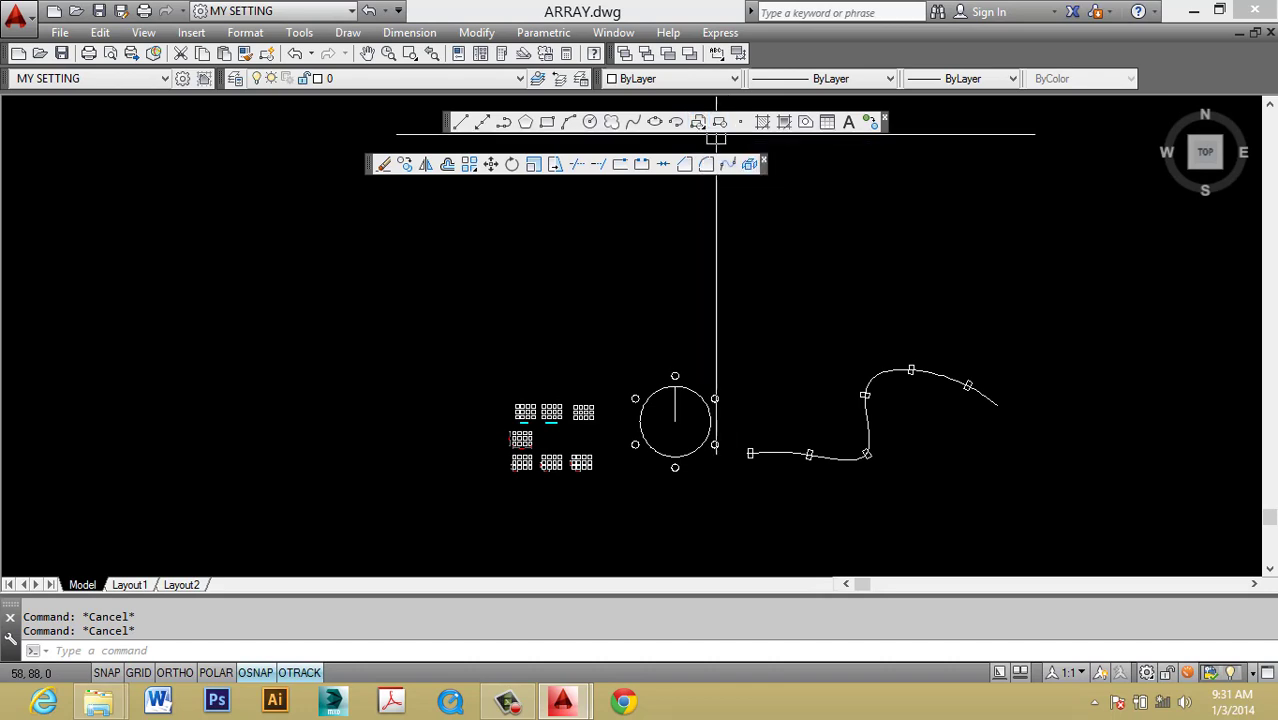
left_click(884, 505)
left_click(669, 354)
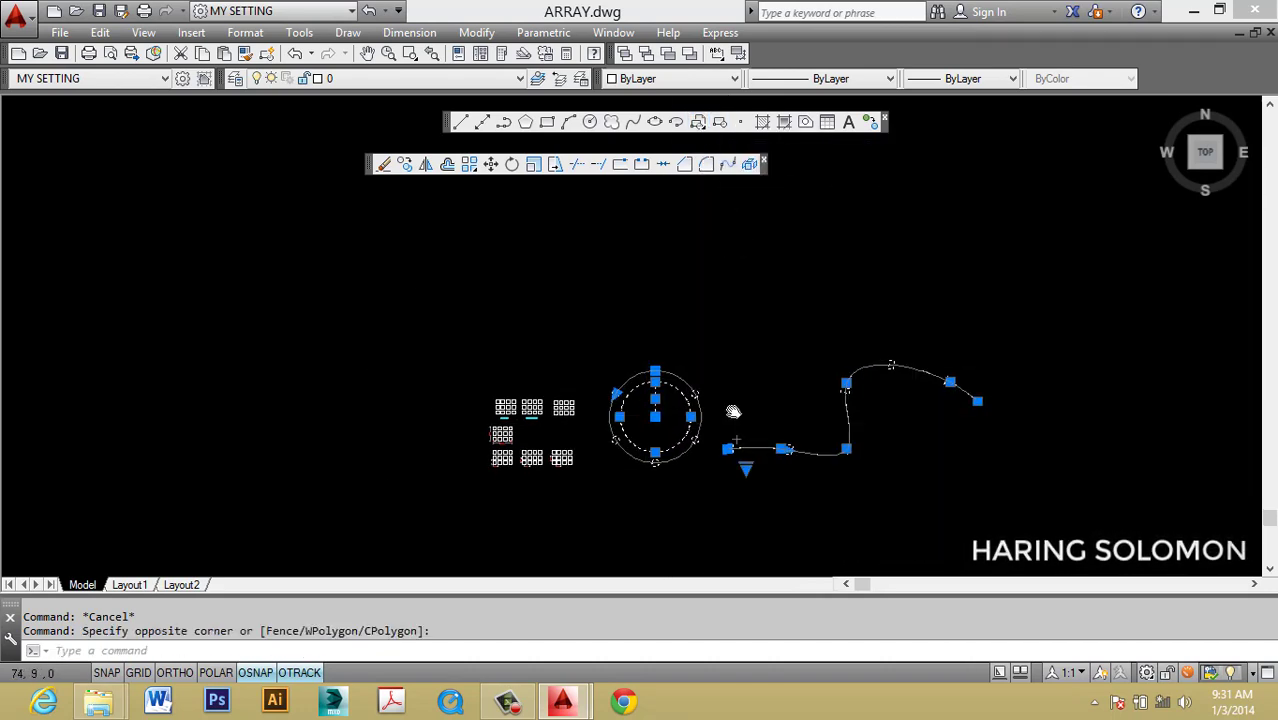
type("e")
key("Delete")
left_click(964, 499)
key("Escape")
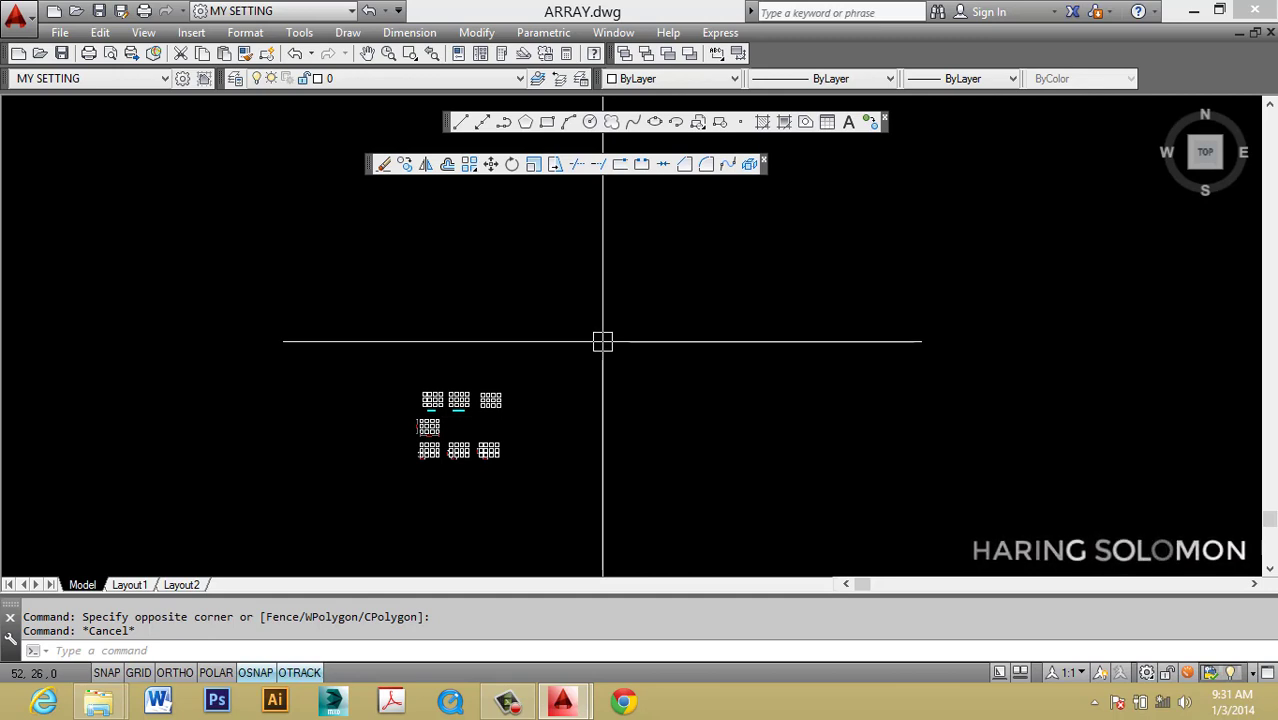
middle_click_drag(490, 394, 432, 392)
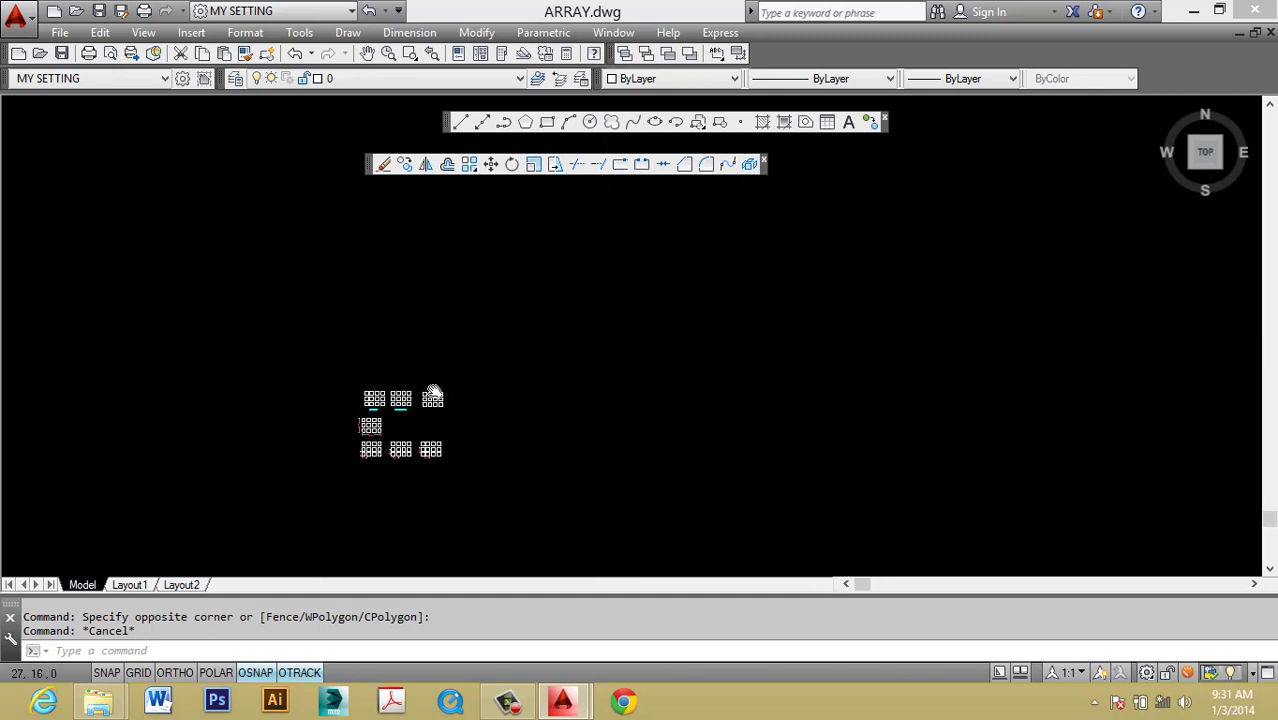
scroll(448, 345, "up", 4)
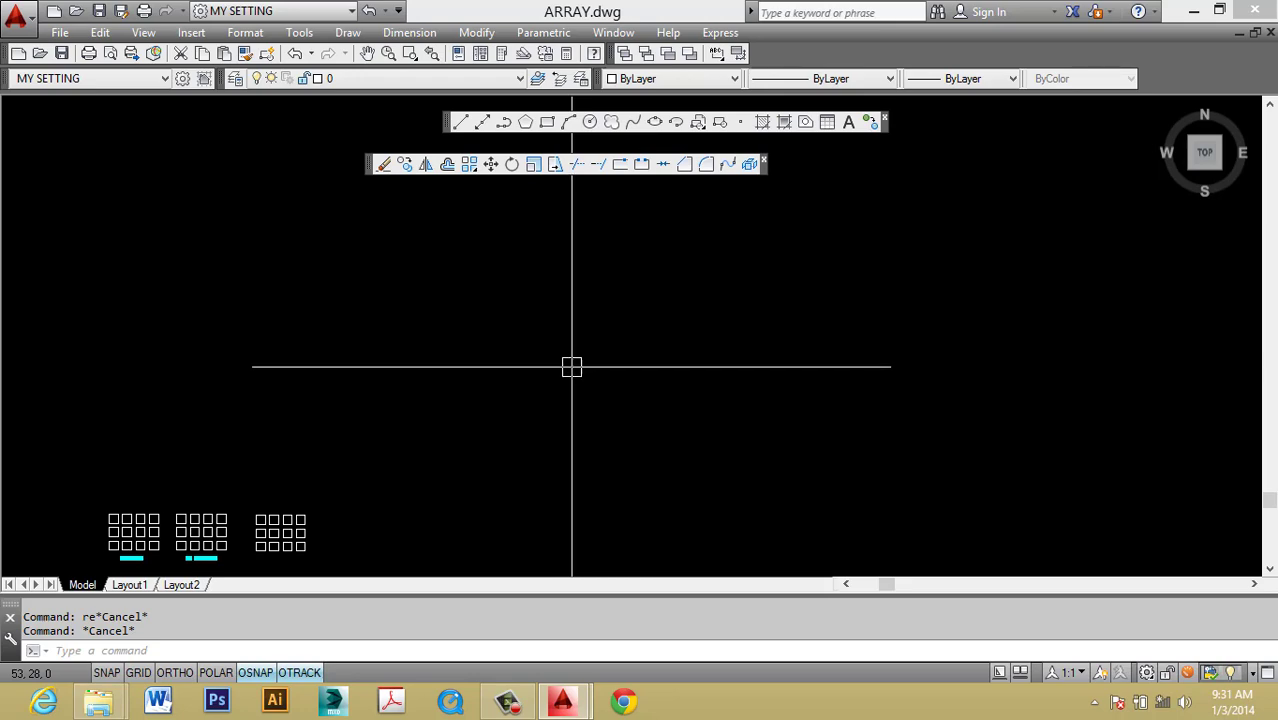
mouse_move(98, 700)
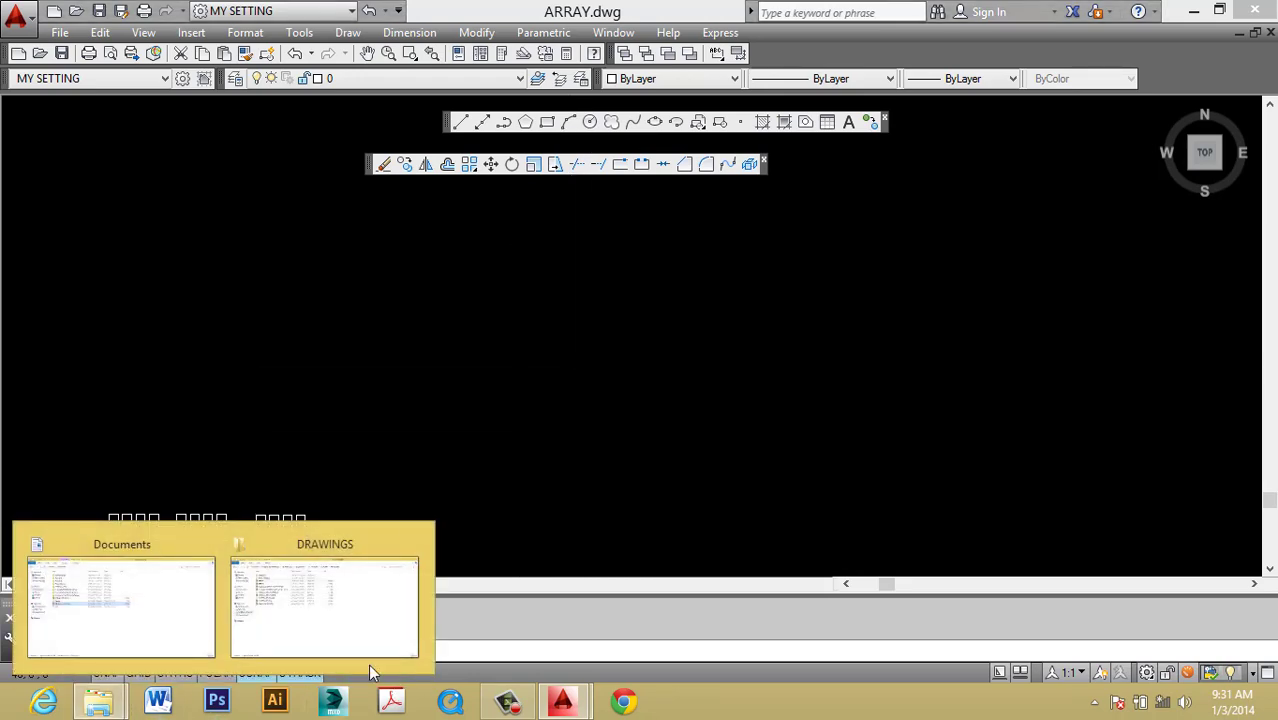
Open the blocks and reference drawing from the DRAWINGS folder.
left_click(368, 664)
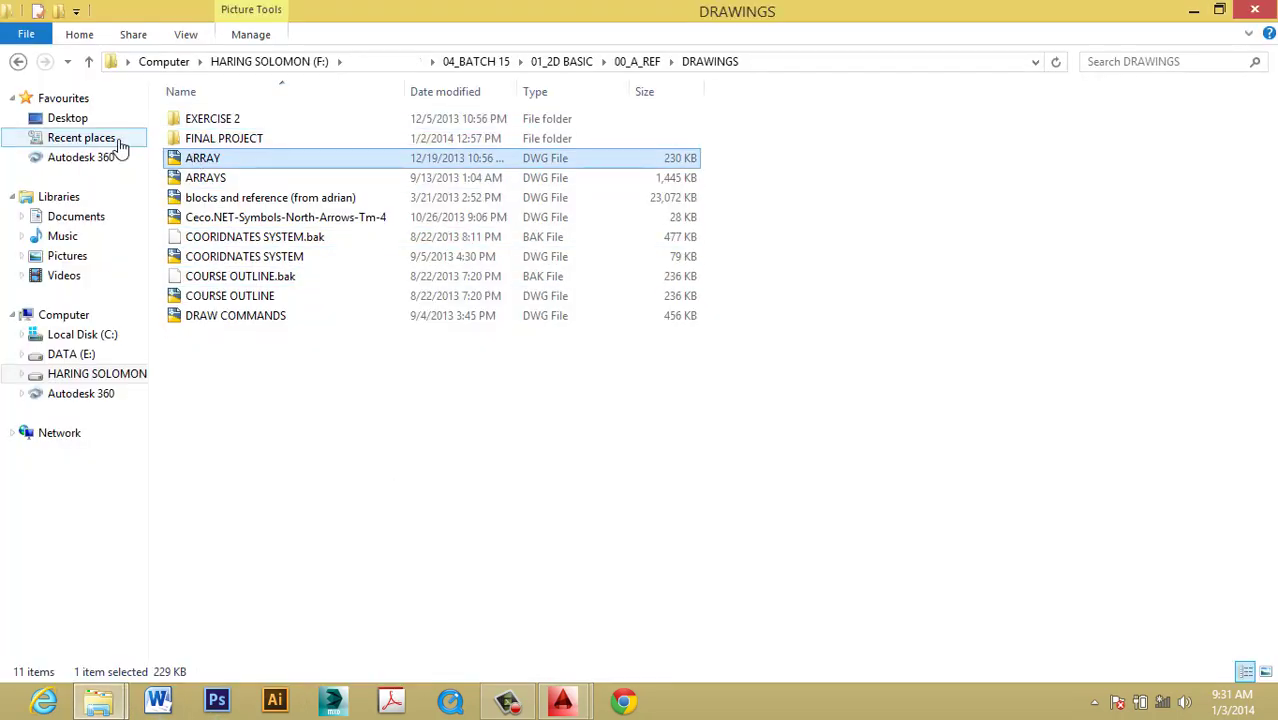
left_click(512, 700)
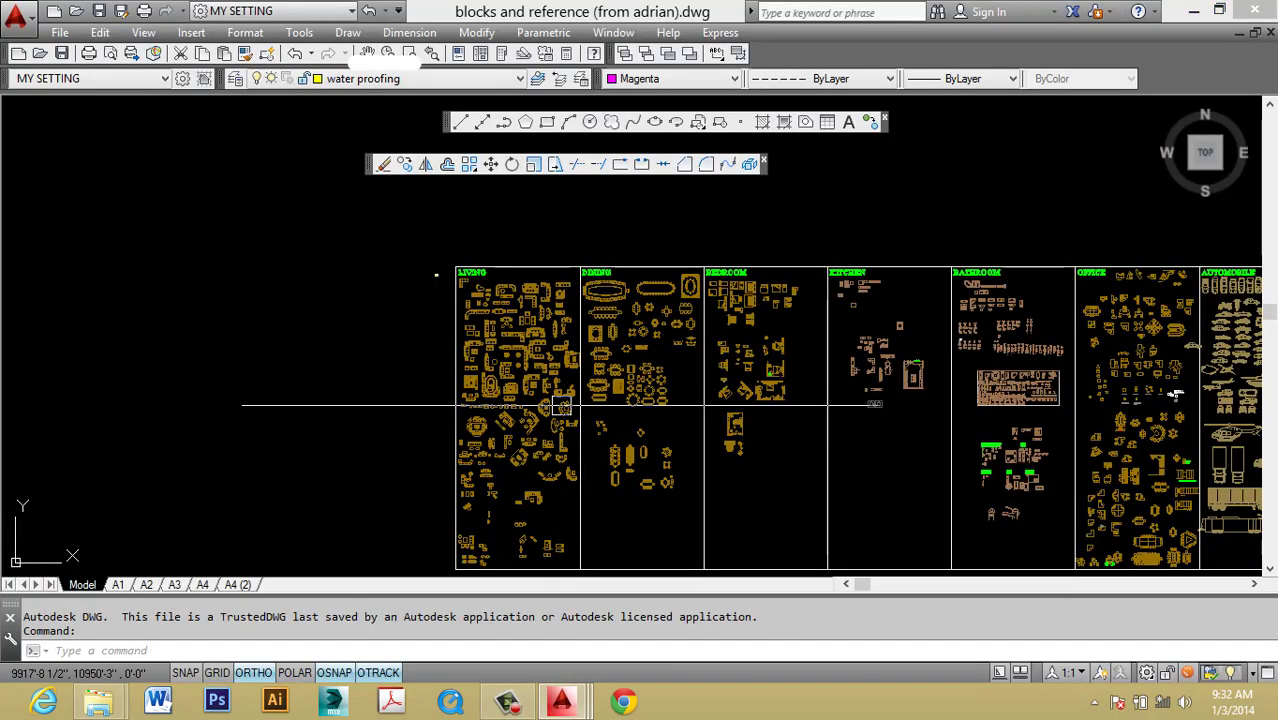
scroll(661, 405, "up", 2)
Pan and zoom from the LIVING, DINING and BEDROOM panels across to KITCHEN and BATHROOM.
scroll(661, 405, "up", 2)
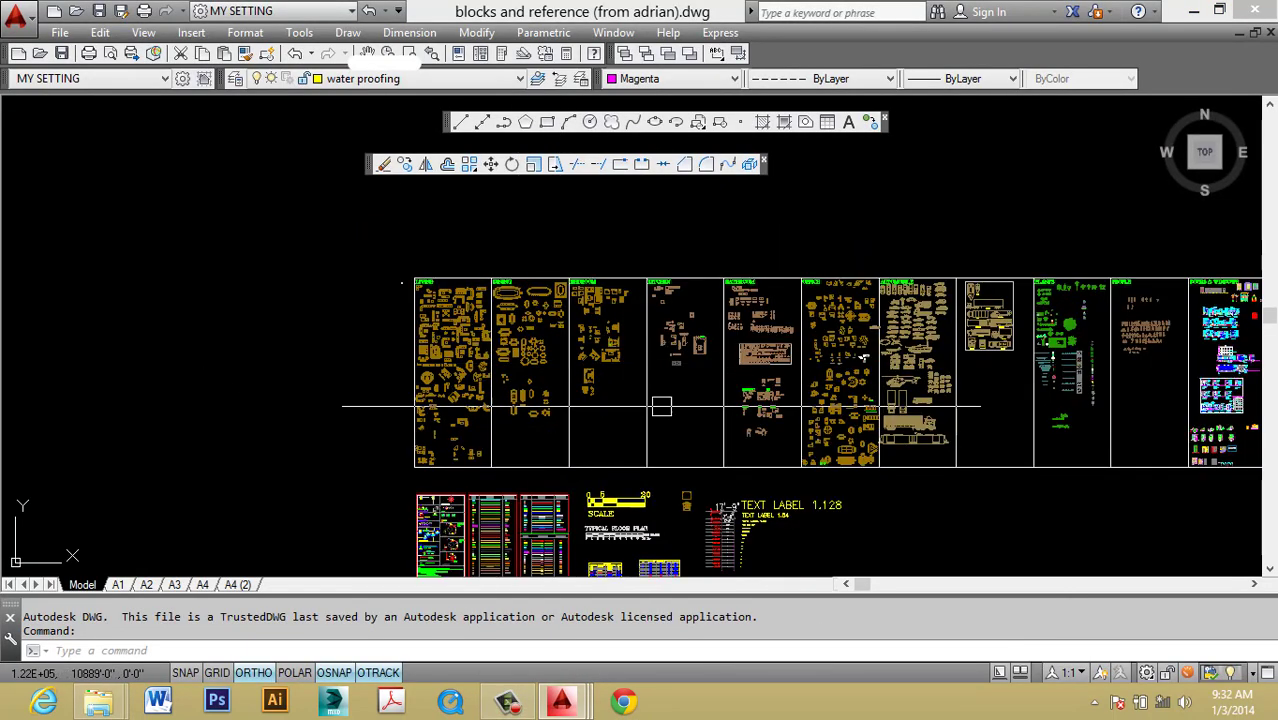
middle_click_drag(687, 414, 667, 404)
scroll(471, 357, "up", 6)
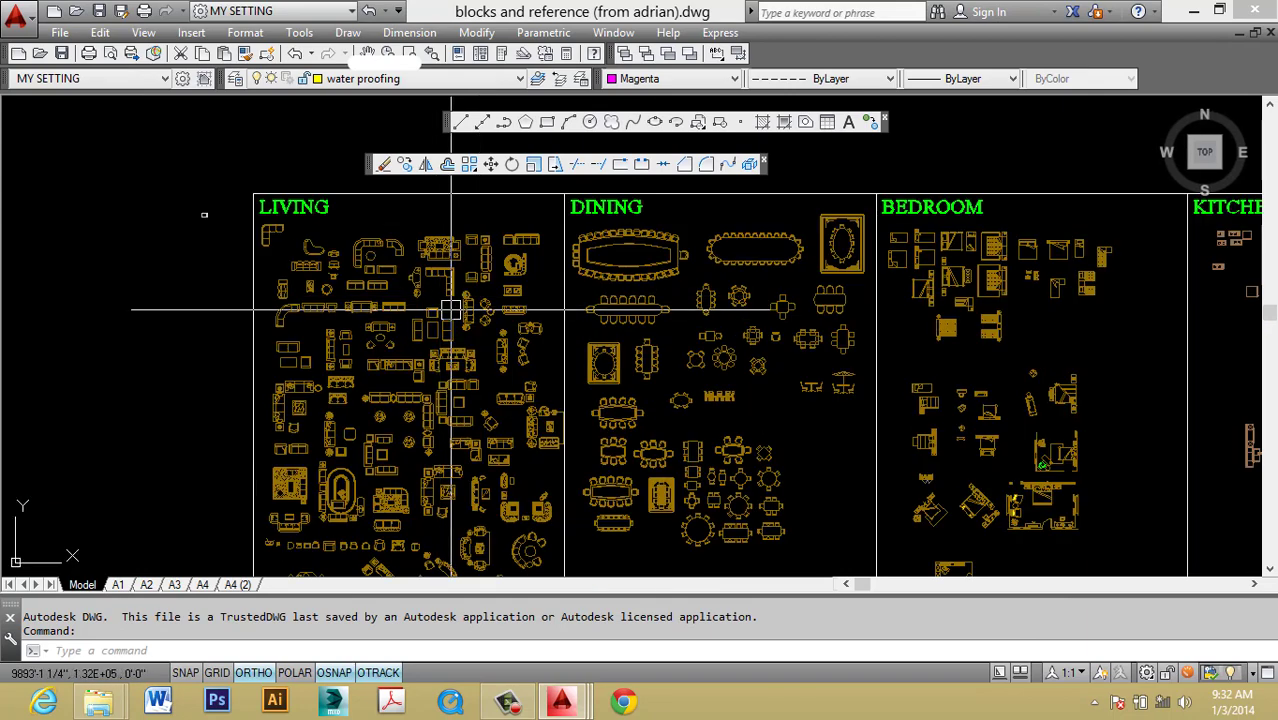
scroll(456, 294, "up", 2)
middle_click_drag(440, 300, 348, 283)
scroll(608, 351, "down", 2)
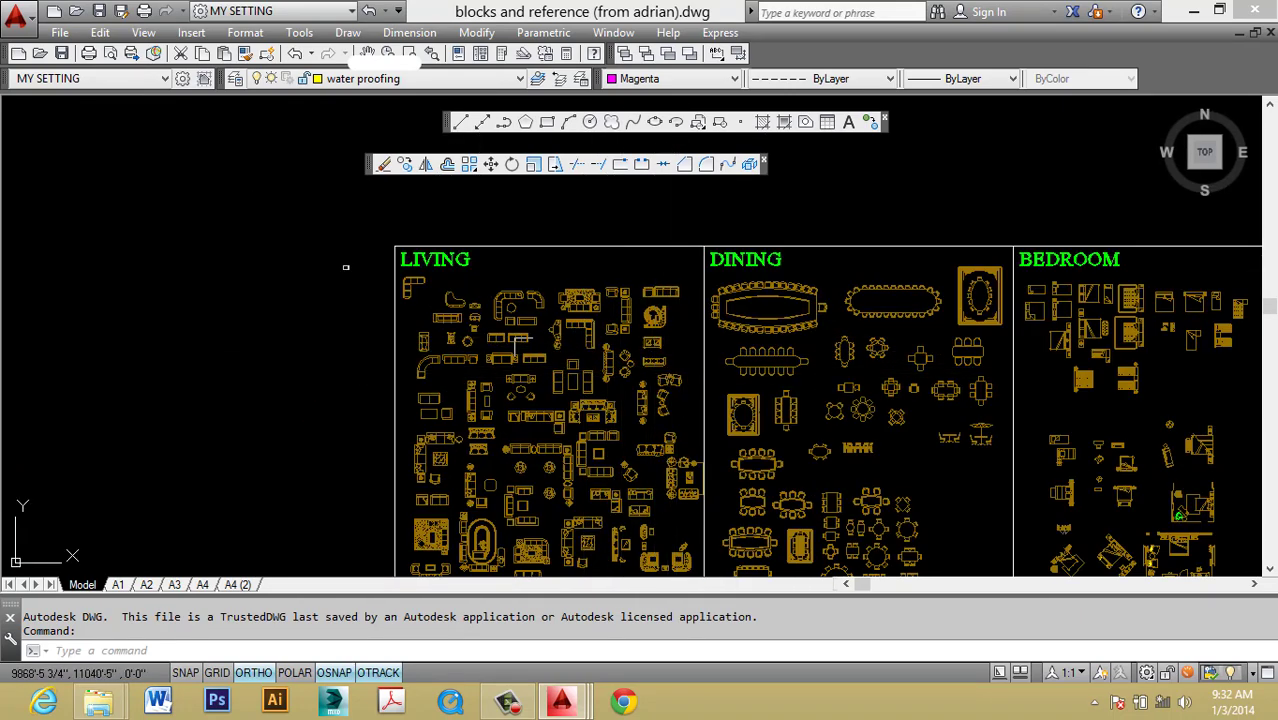
scroll(444, 262, "up", 2)
middle_click_drag(643, 377, 591, 356)
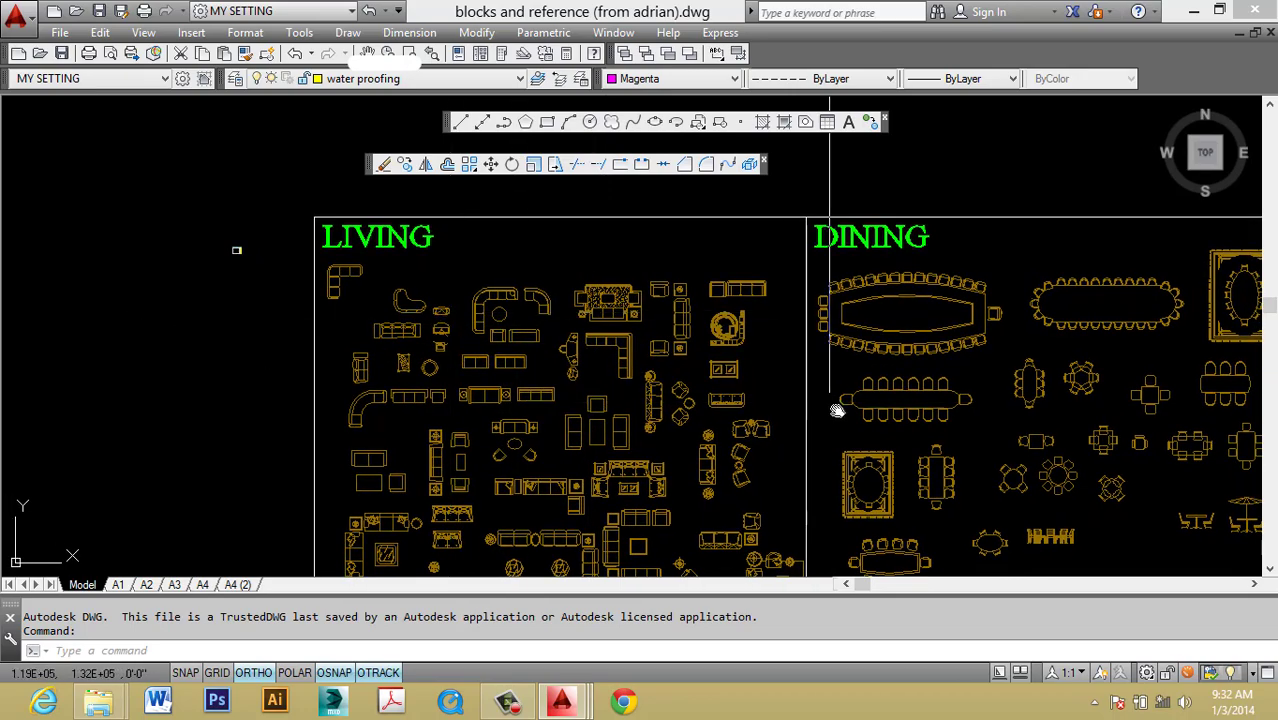
middle_click_drag(837, 410, 663, 388)
middle_click_drag(590, 313, 206, 313)
middle_click_drag(855, 285, 433, 300)
mouse_move(1077, 313)
middle_mouse_down()
mouse_move(565, 293)
mouse_move(151, 322)
middle_mouse_up()
Survey the OFFICE, AUTOMOBILE, PLANTS and PEOPLE panels, briefly selecting the handshaking couple block.
scroll(520, 318, "down", 2)
middle_click_drag(767, 322, 330, 305)
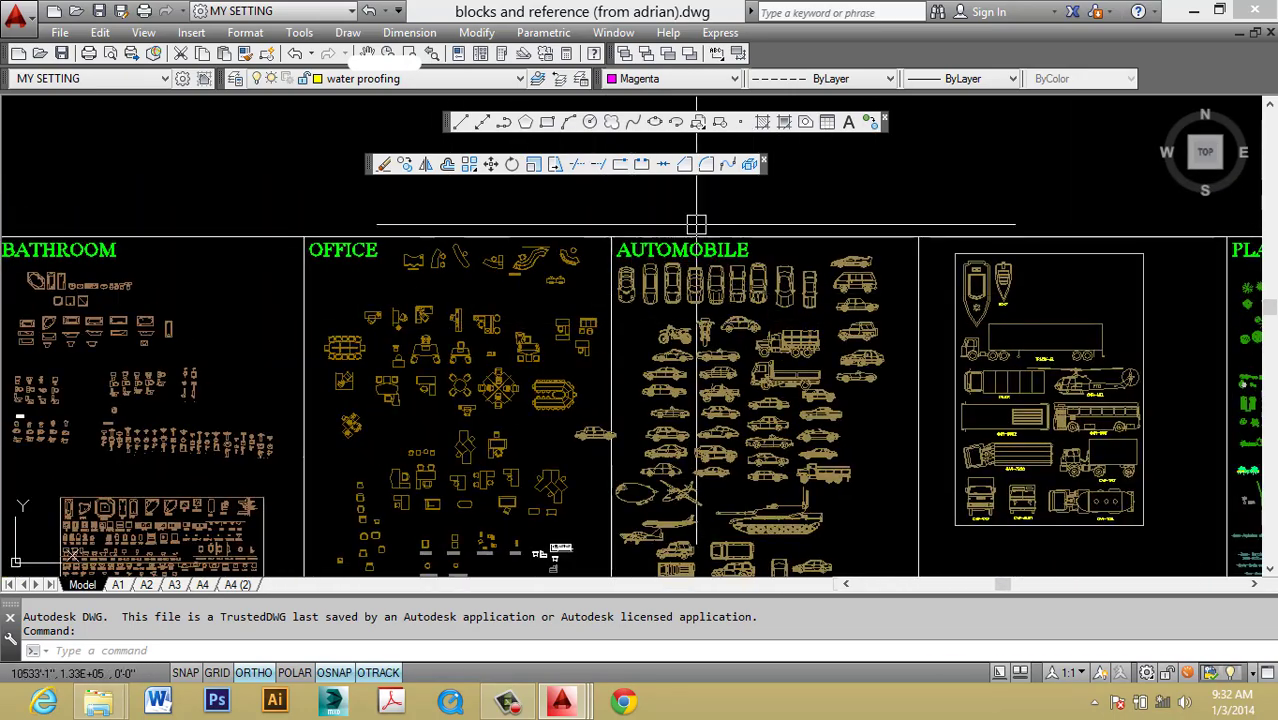
scroll(696, 223, "up", 2)
scroll(696, 223, "down", 3)
scroll(520, 400, "up", 3)
mouse_move(501, 414)
middle_mouse_down()
mouse_move(443, 406)
mouse_move(427, 356)
middle_mouse_up()
scroll(975, 433, "down", 1)
scroll(797, 329, "up", 1)
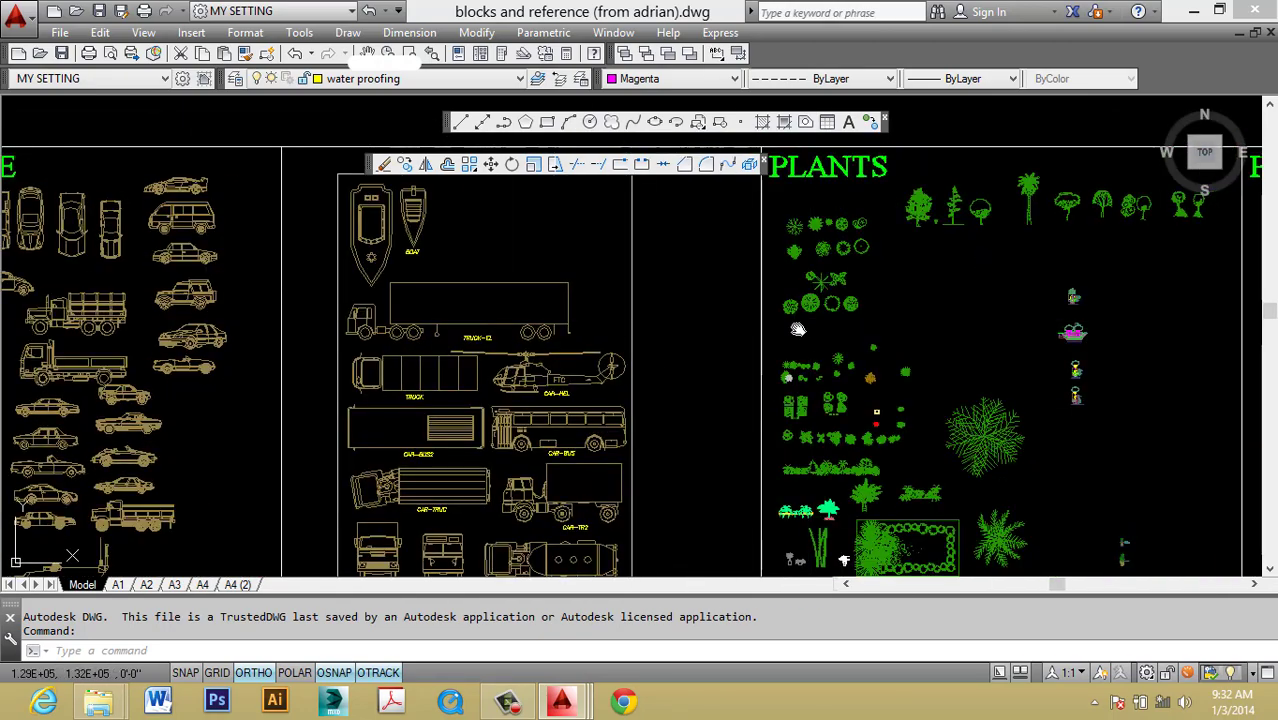
scroll(797, 329, "down", 3)
scroll(605, 420, "up", 2)
scroll(708, 366, "down", 2)
mouse_move(577, 366)
middle_mouse_down()
mouse_move(551, 436)
mouse_move(300, 420)
middle_mouse_up()
scroll(542, 300, "up", 3)
scroll(630, 357, "up", 2)
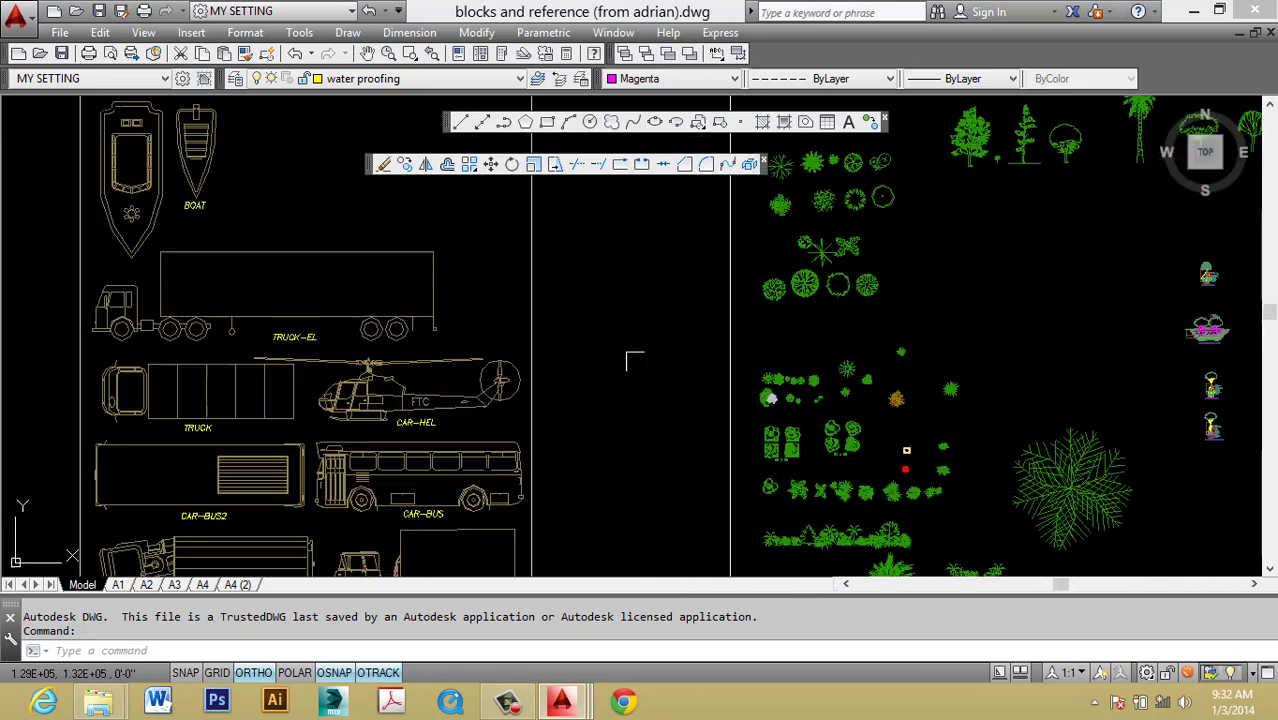
middle_click_drag(735, 540, 656, 357)
scroll(656, 357, "down", 2)
scroll(648, 412, "up", 2)
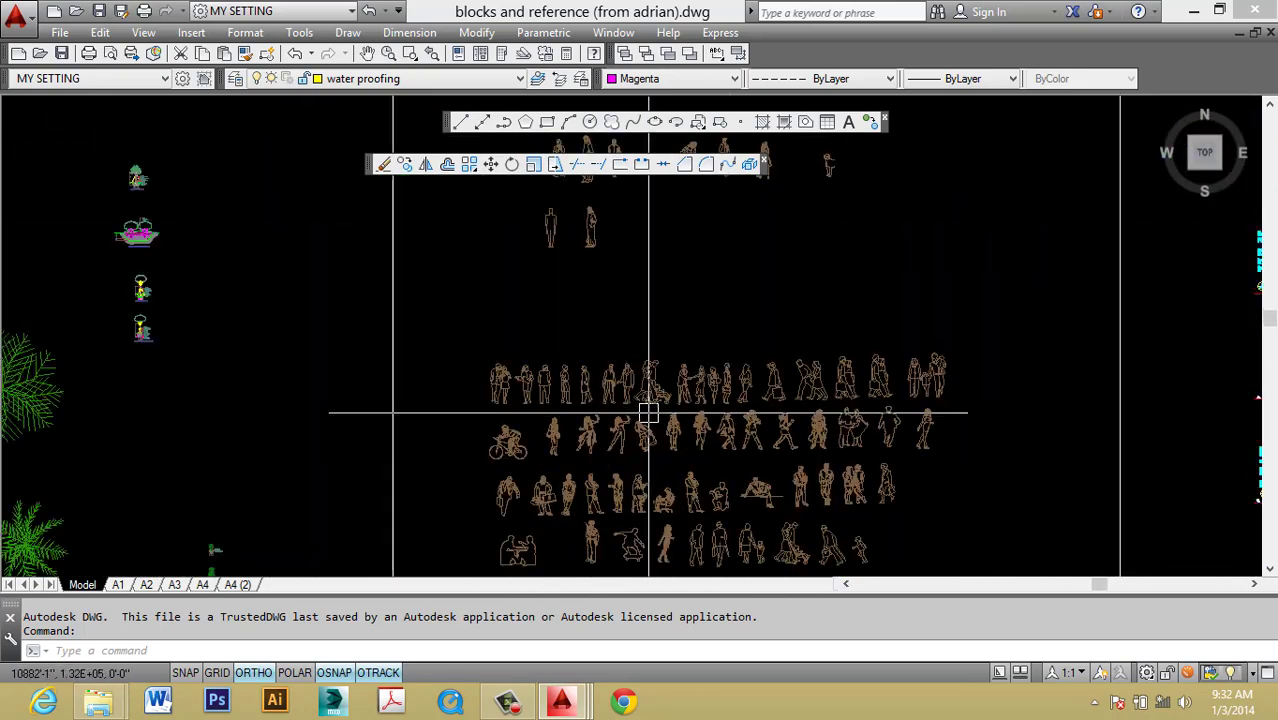
scroll(648, 412, "up", 2)
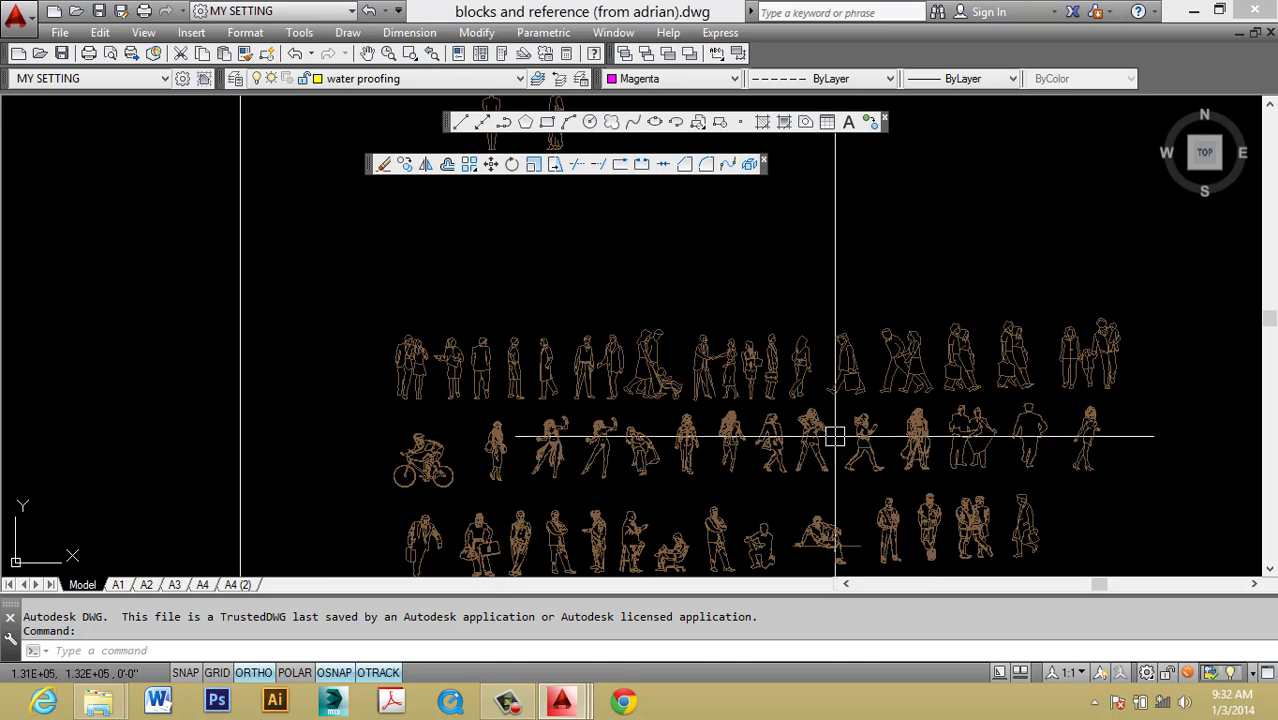
scroll(750, 343, "up", 2)
scroll(805, 378, "up", 3)
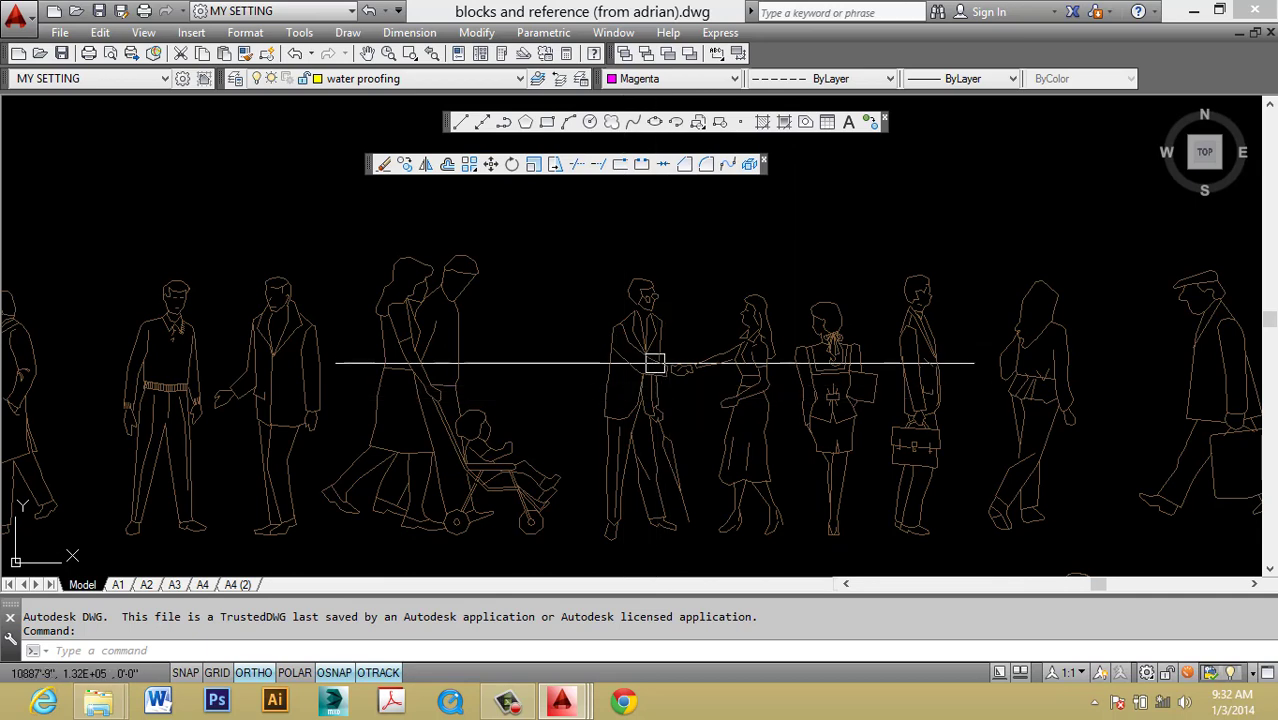
left_click(650, 362)
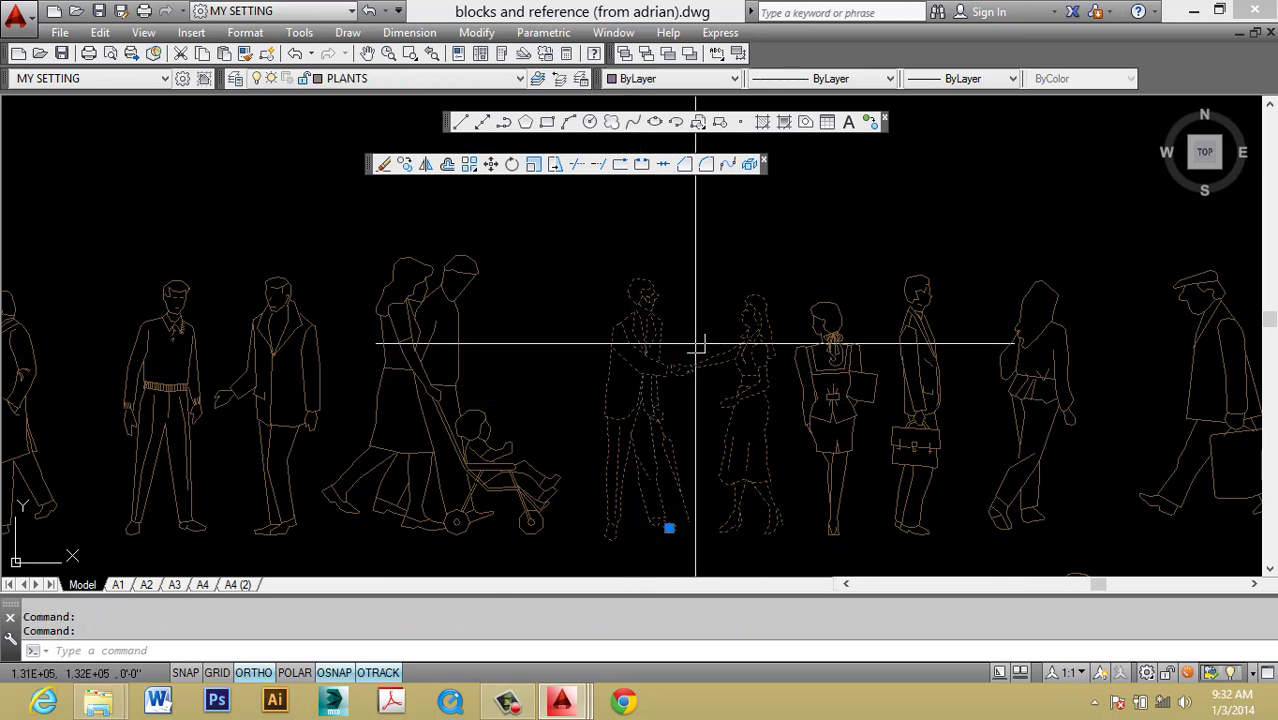
key("Escape")
key("Escape")
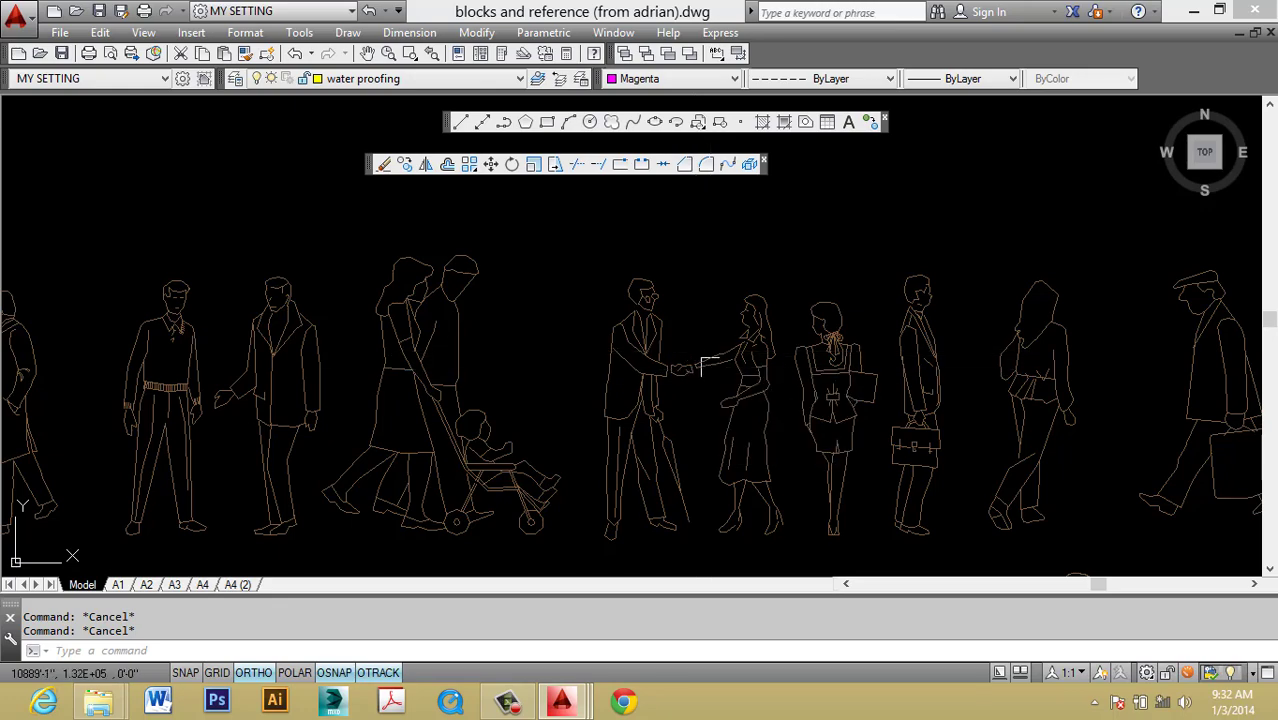
Pan back to the living-room panel and zoom in on its sofas, chairs, tables and rugs.
scroll(658, 318, "down", 5)
scroll(812, 433, "down", 5)
scroll(862, 323, "up", 5)
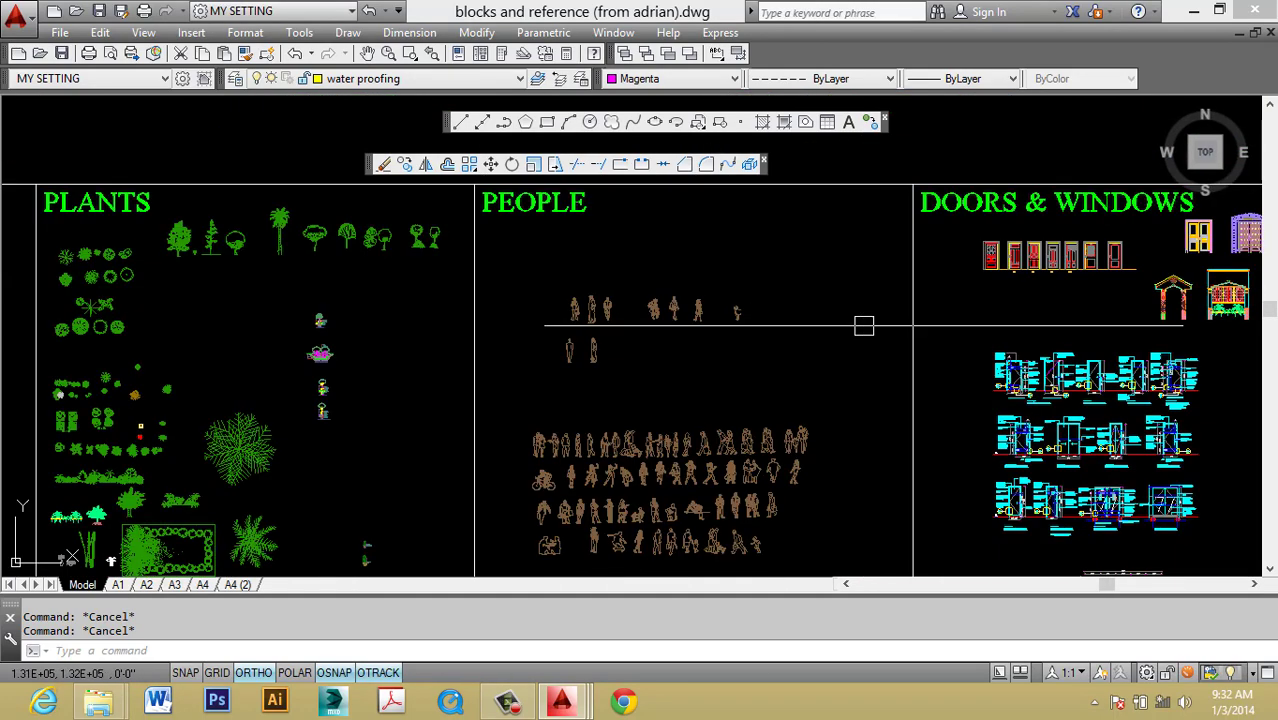
middle_click_drag(862, 323, 671, 388)
scroll(596, 434, "down", 3)
scroll(600, 420, "down", 2)
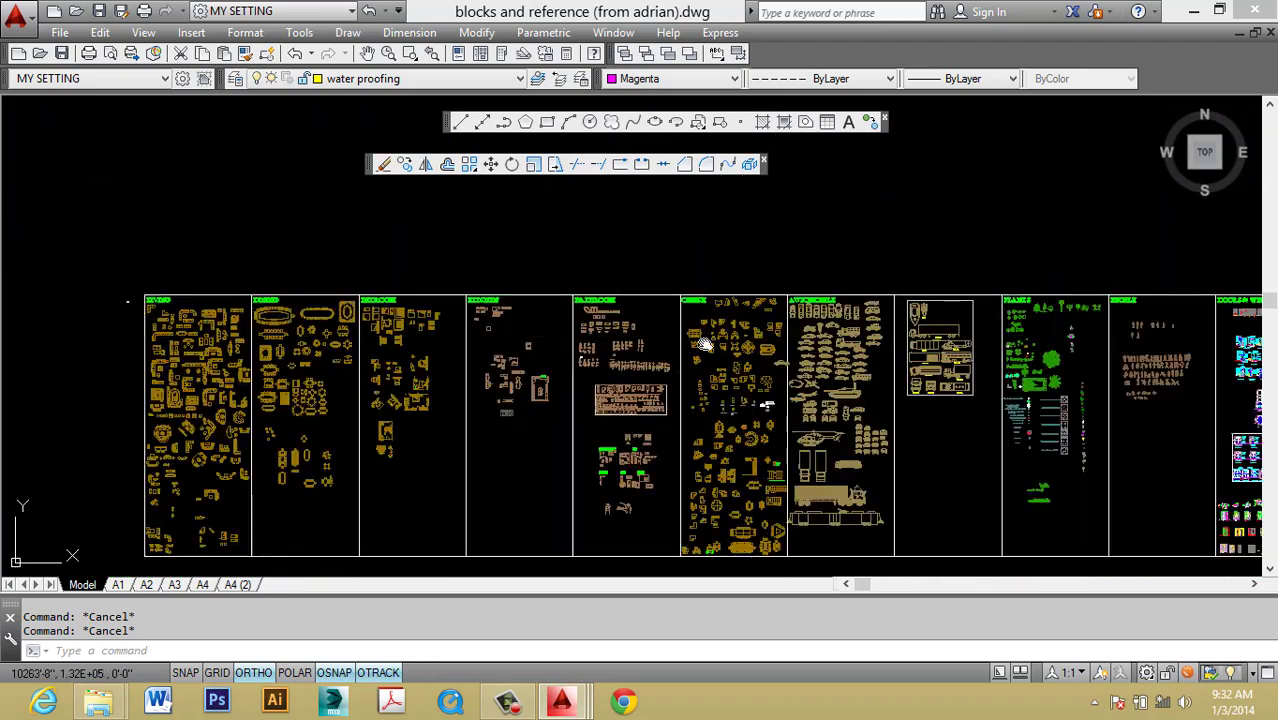
scroll(619, 365, "up", 5)
scroll(619, 365, "up", 2)
middle_click_drag(1204, 300, 776, 300)
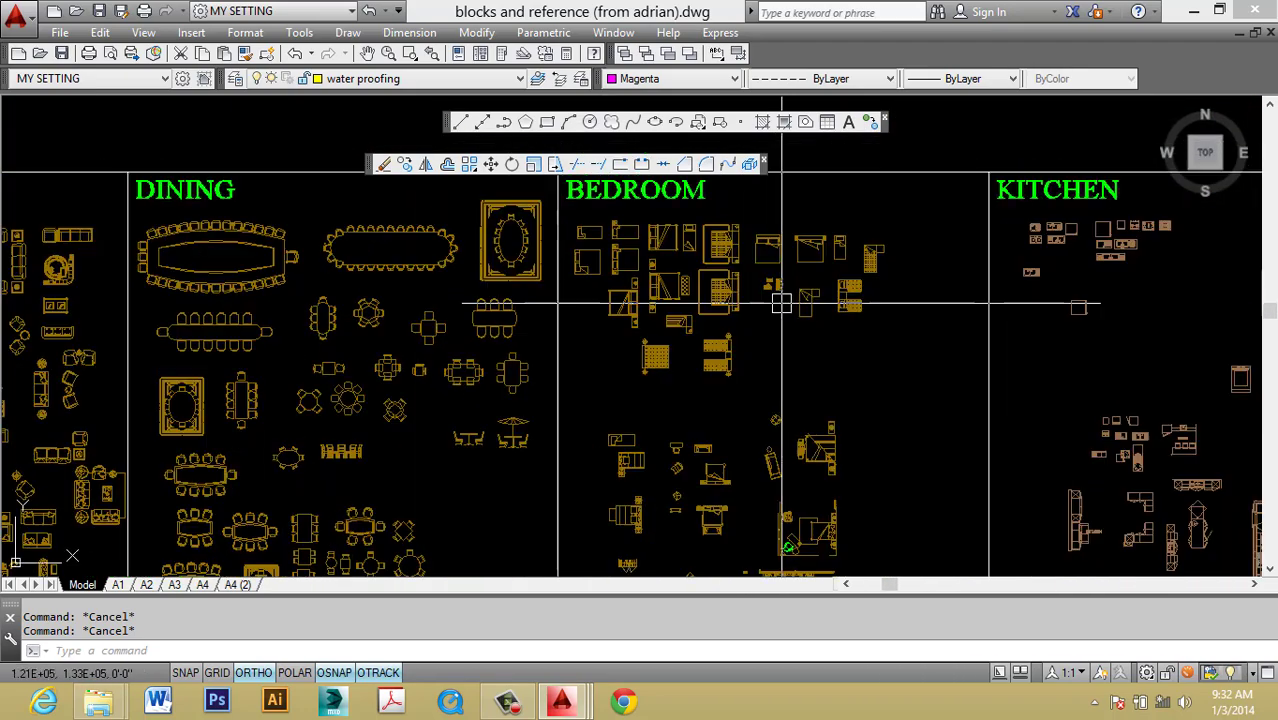
scroll(1262, 318, "down", 2)
scroll(428, 300, "up", 3)
middle_click_drag(428, 300, 451, 366)
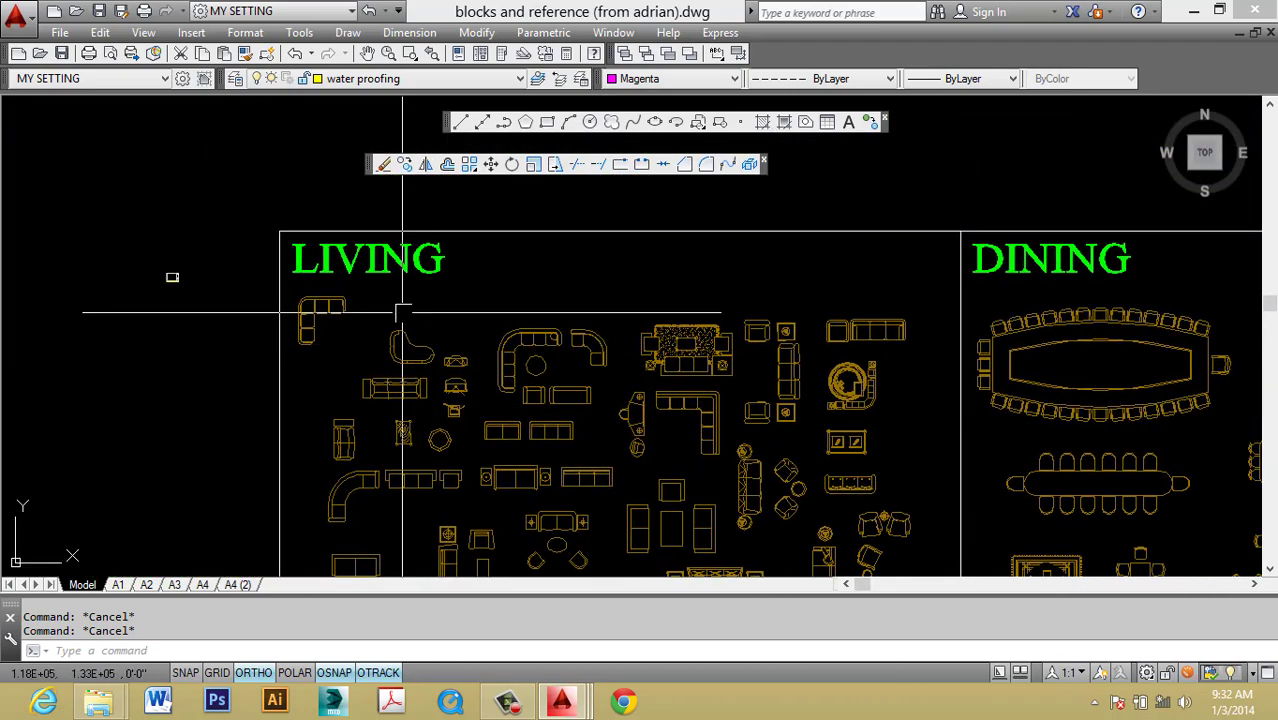
scroll(408, 308, "up", 2)
scroll(408, 308, "down", 3)
scroll(505, 500, "up", 4)
scroll(515, 495, "up", 2)
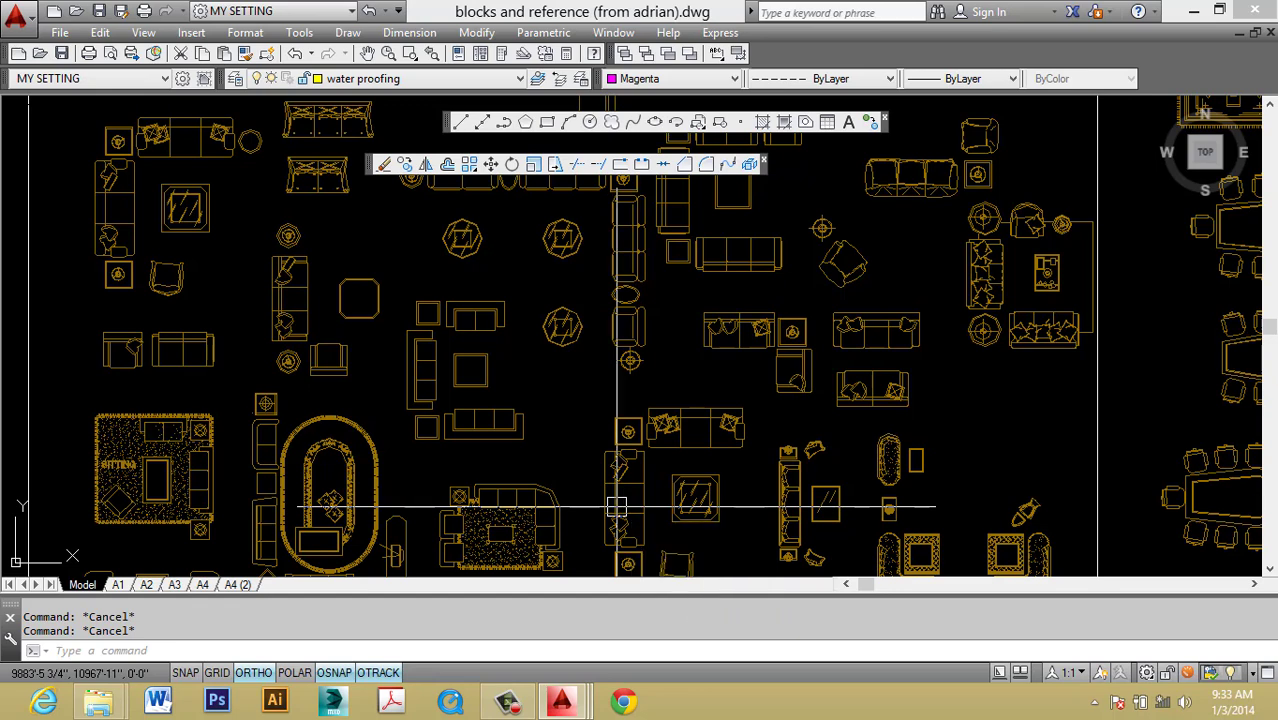
Zoom out and pan the block library toward the LIVING and KITCHEN panels.
scroll(617, 508, "down", 1)
scroll(613, 494, "down", 3)
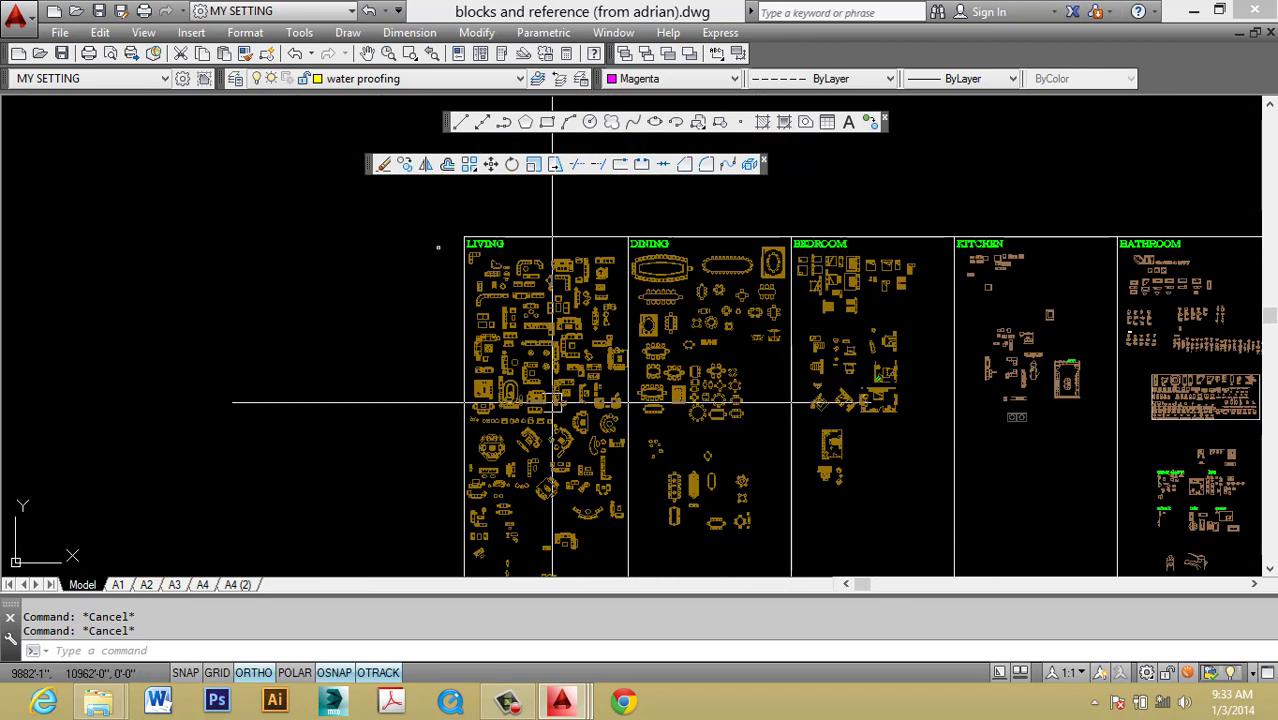
scroll(542, 171, "down", 1)
scroll(699, 400, "up", 1)
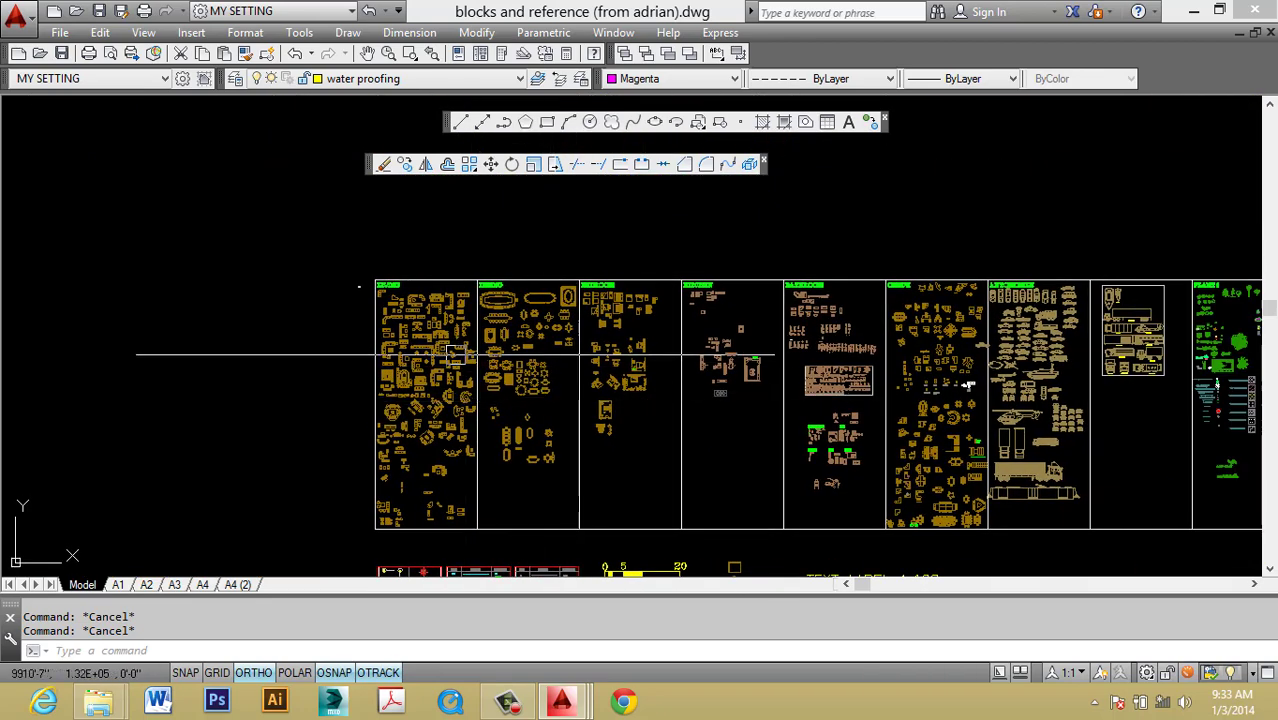
scroll(445, 350, "up", 4)
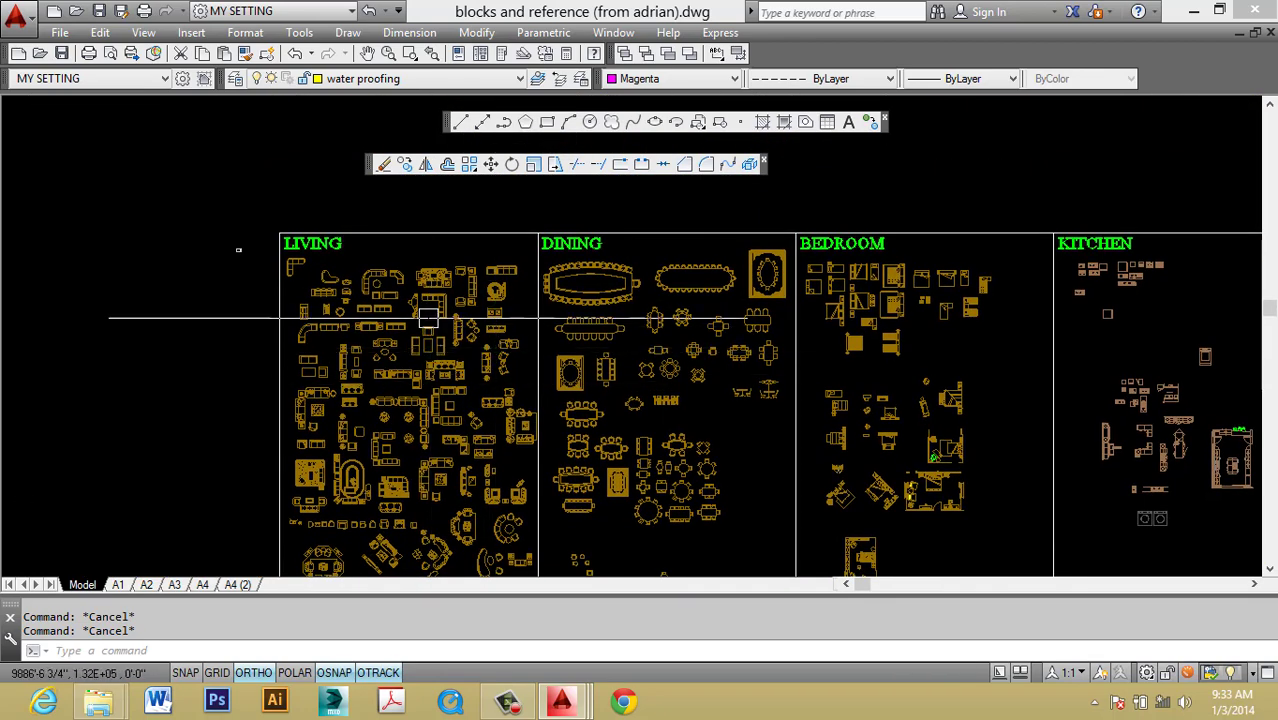
scroll(614, 377, "down", 2)
middle_click_drag(614, 377, 586, 363)
scroll(667, 415, "down", 2)
middle_click_drag(667, 415, 656, 388)
scroll(379, 323, "up", 1)
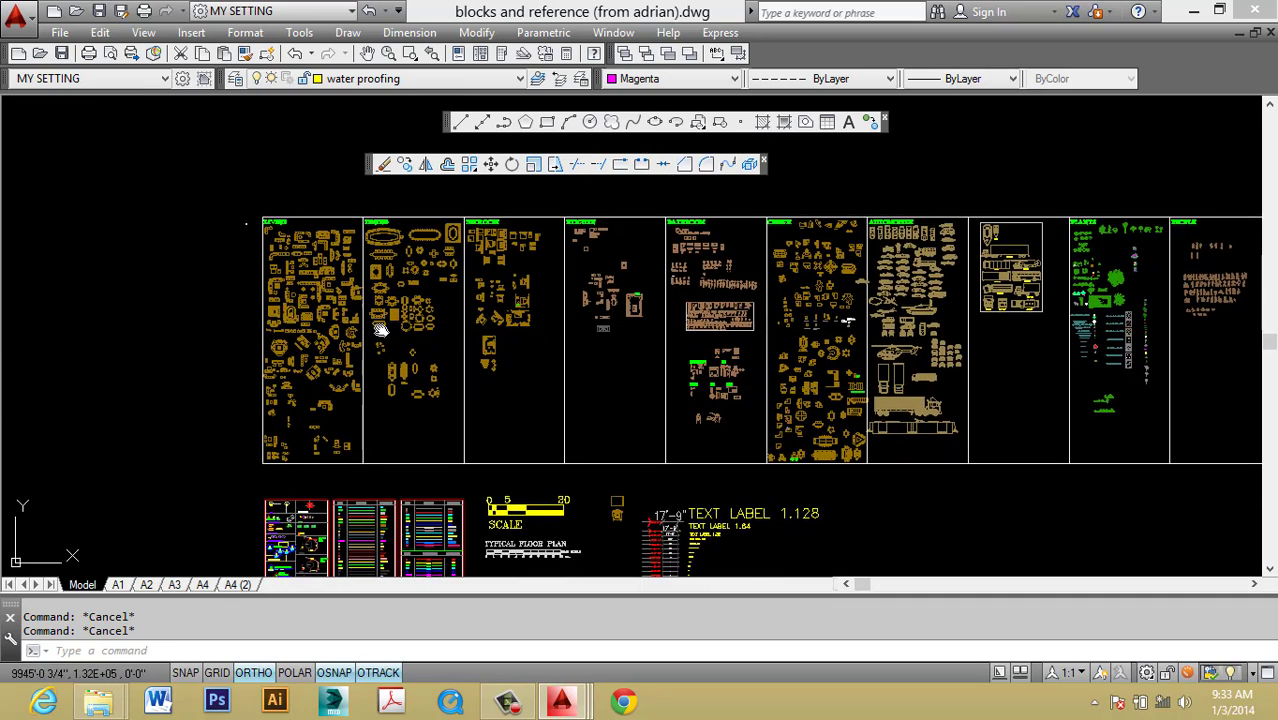
scroll(485, 300, "up", 2)
middle_click_drag(485, 300, 498, 328)
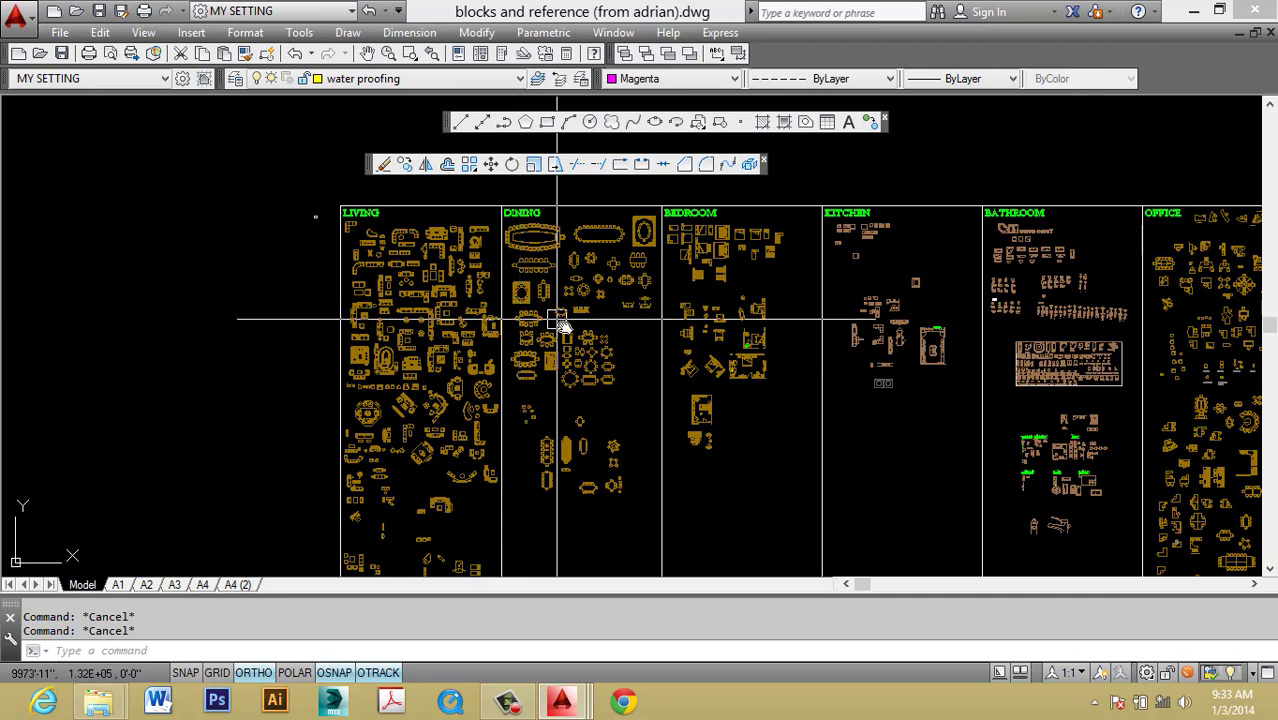
scroll(519, 308, "up", 2)
scroll(480, 340, "up", 2)
scroll(463, 364, "up", 2)
scroll(463, 364, "down", 2)
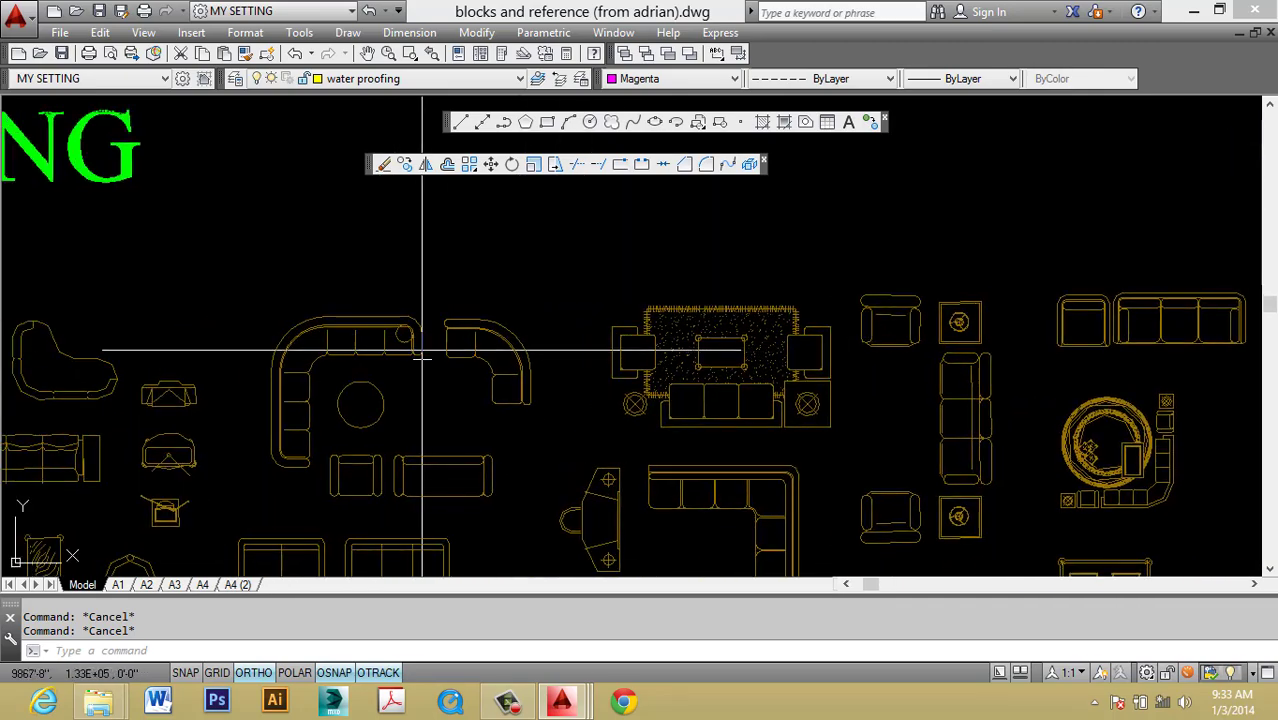
scroll(422, 354, "down", 2)
Pan past the bathroom, office and automobile panels, then zoom in on the KITCHEN sinks.
mouse_move(1161, 500)
middle_mouse_down()
mouse_move(675, 413)
mouse_move(120, 400)
middle_mouse_up()
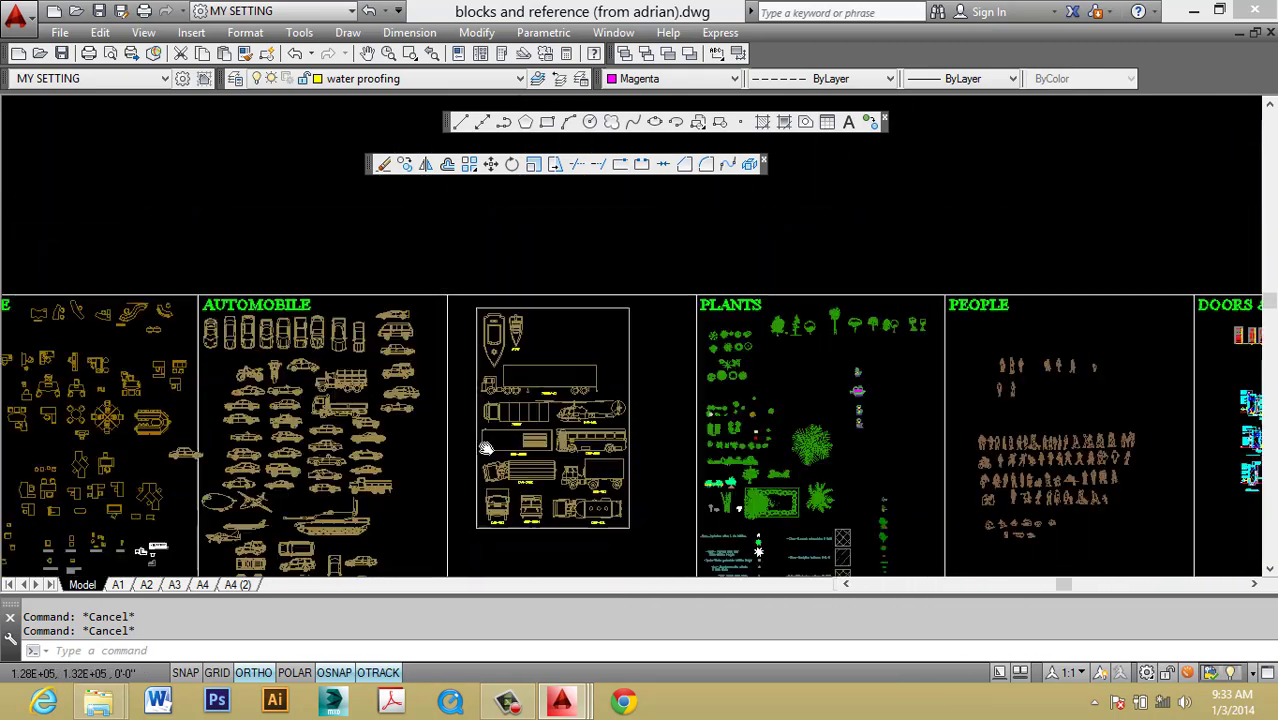
mouse_move(600, 400)
middle_mouse_down()
mouse_move(180, 400)
mouse_move(520, 380)
middle_mouse_up()
scroll(357, 347, "up", 2)
scroll(357, 347, "down", 2)
middle_click_drag(357, 347, 880, 350)
scroll(737, 473, "up", 3)
scroll(737, 473, "up", 2)
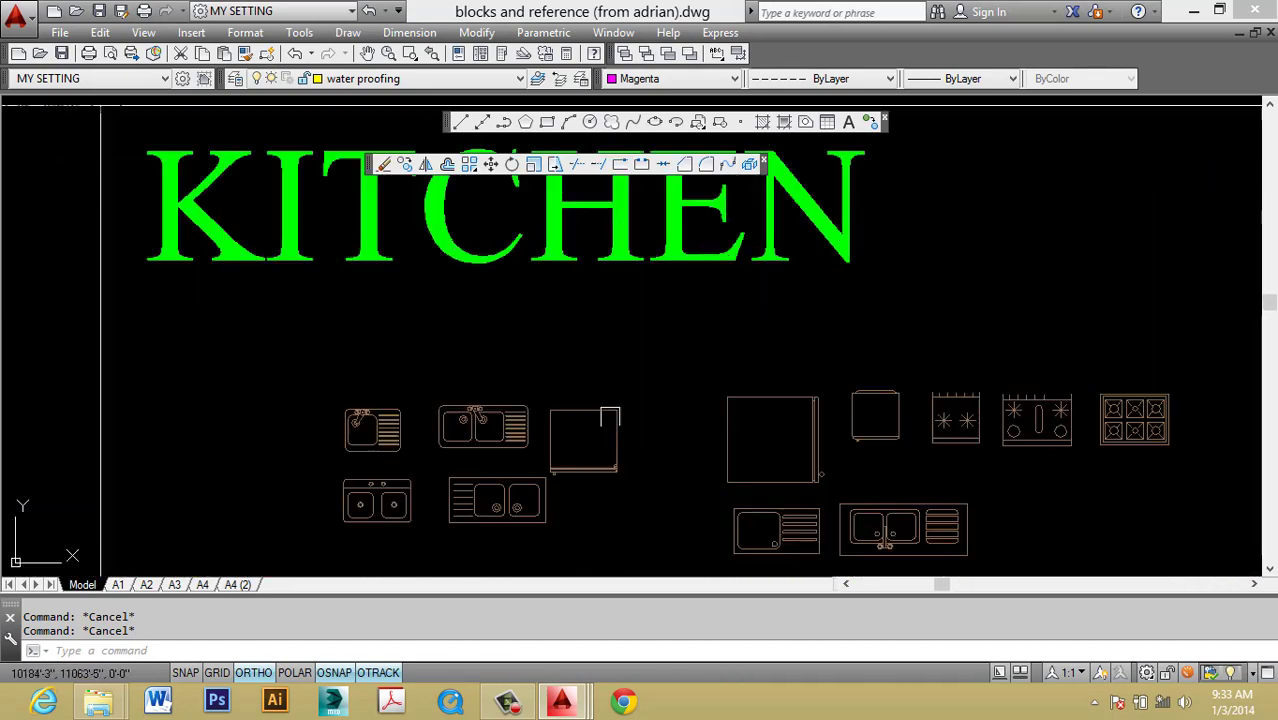
scroll(696, 455, "up", 2)
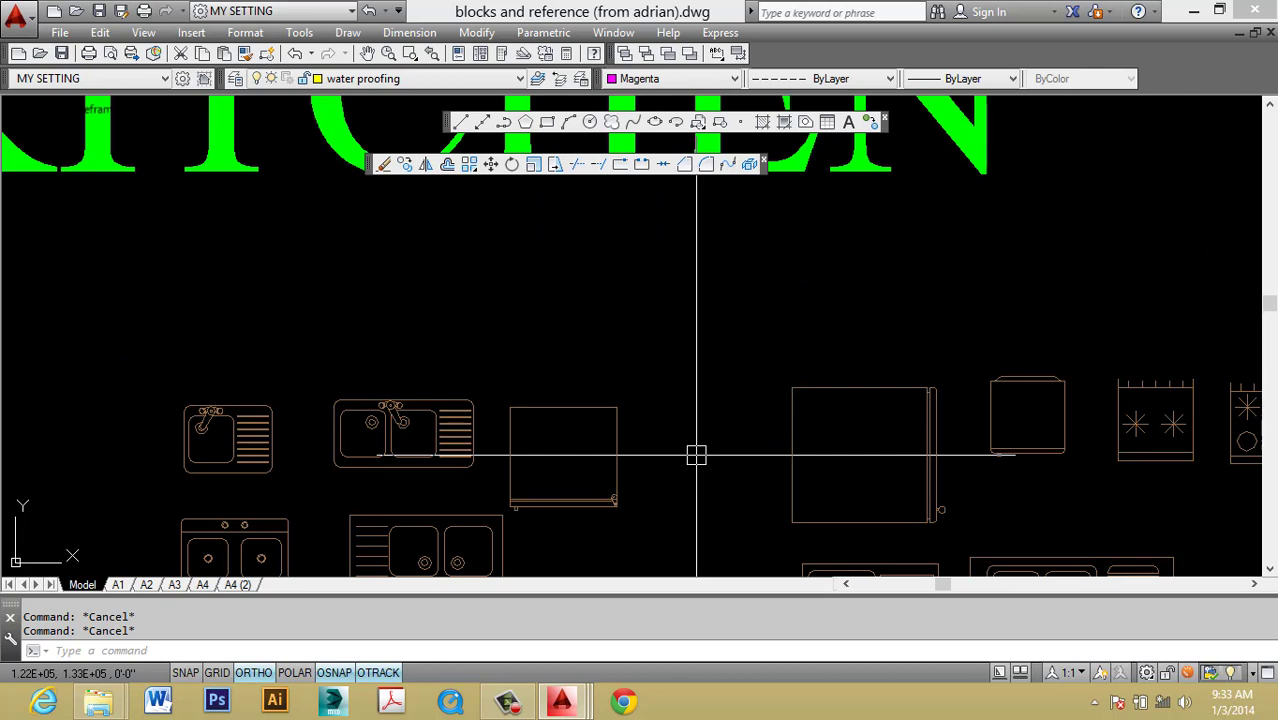
scroll(693, 457, "up", 1)
Try window-selecting the kitchen sink blocks, clearing the wrong selections.
scroll(599, 394, "up", 2)
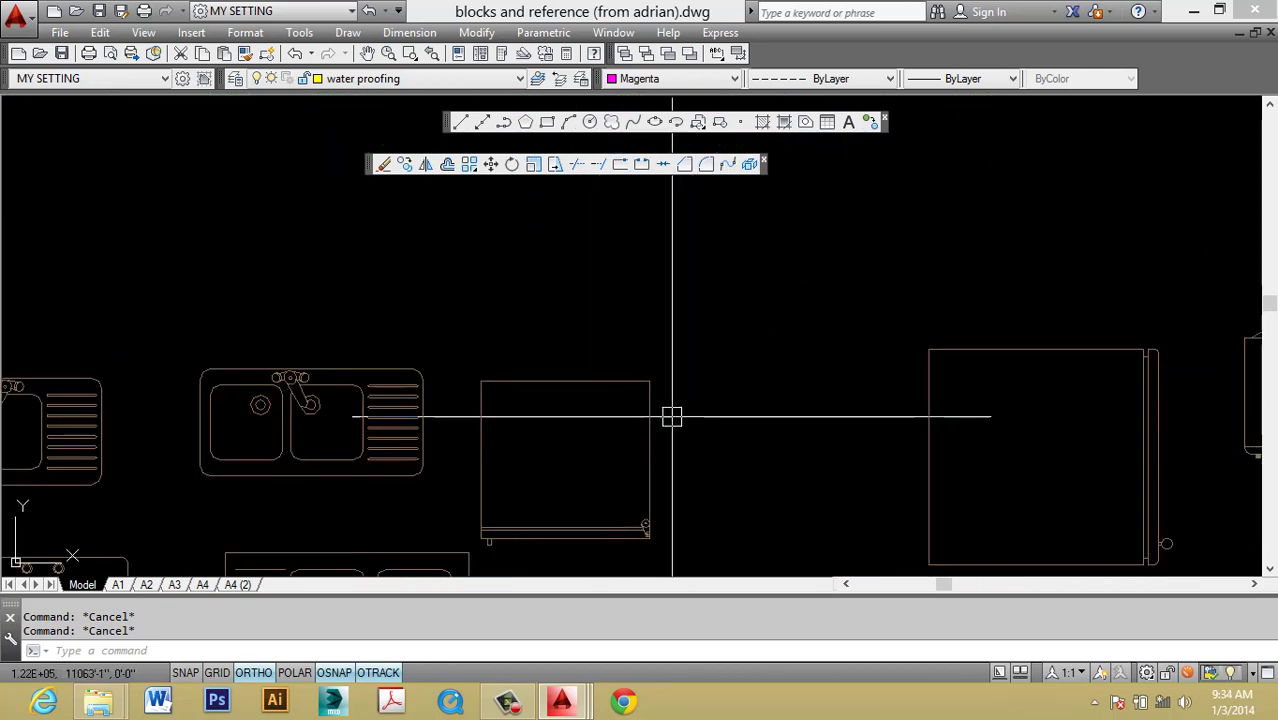
left_click(481, 545)
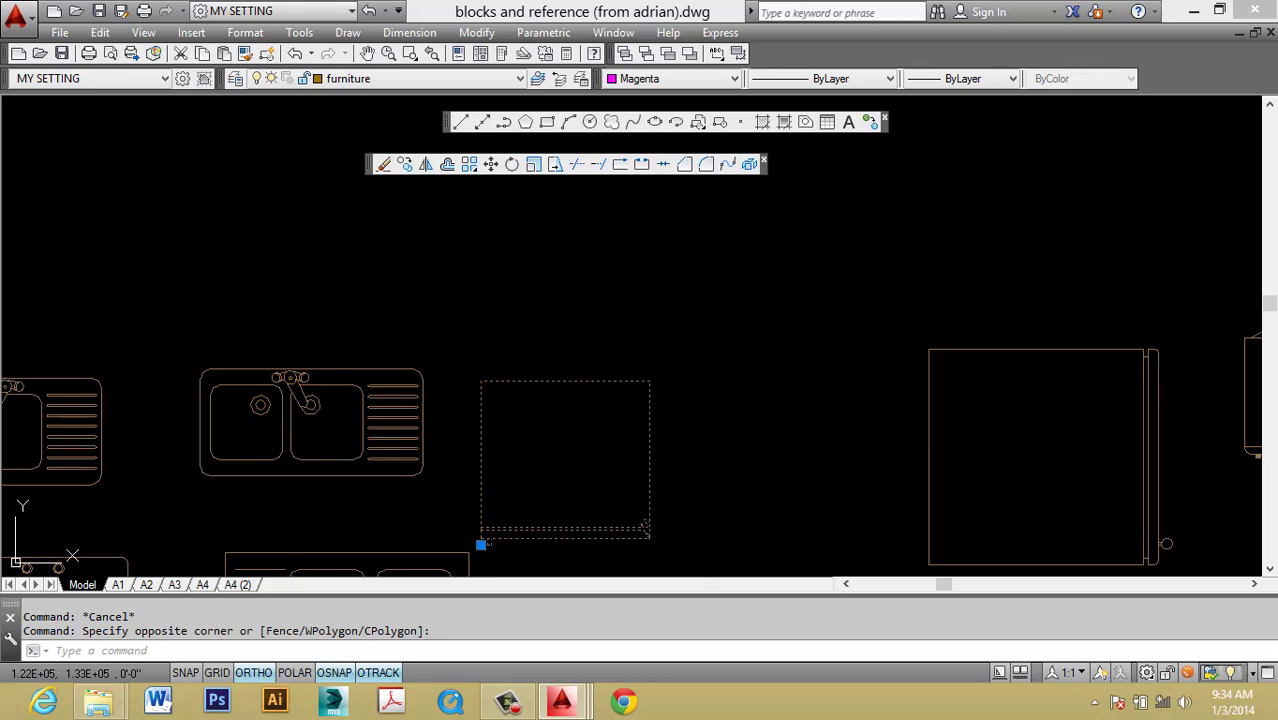
left_click(614, 410)
mouse_move(614, 410)
middle_mouse_down()
mouse_move(613, 331)
mouse_move(833, 185)
middle_mouse_up()
left_click(596, 331)
key("Escape")
scroll(845, 403, "down", 2)
scroll(542, 428, "down", 1)
scroll(664, 391, "up", 2)
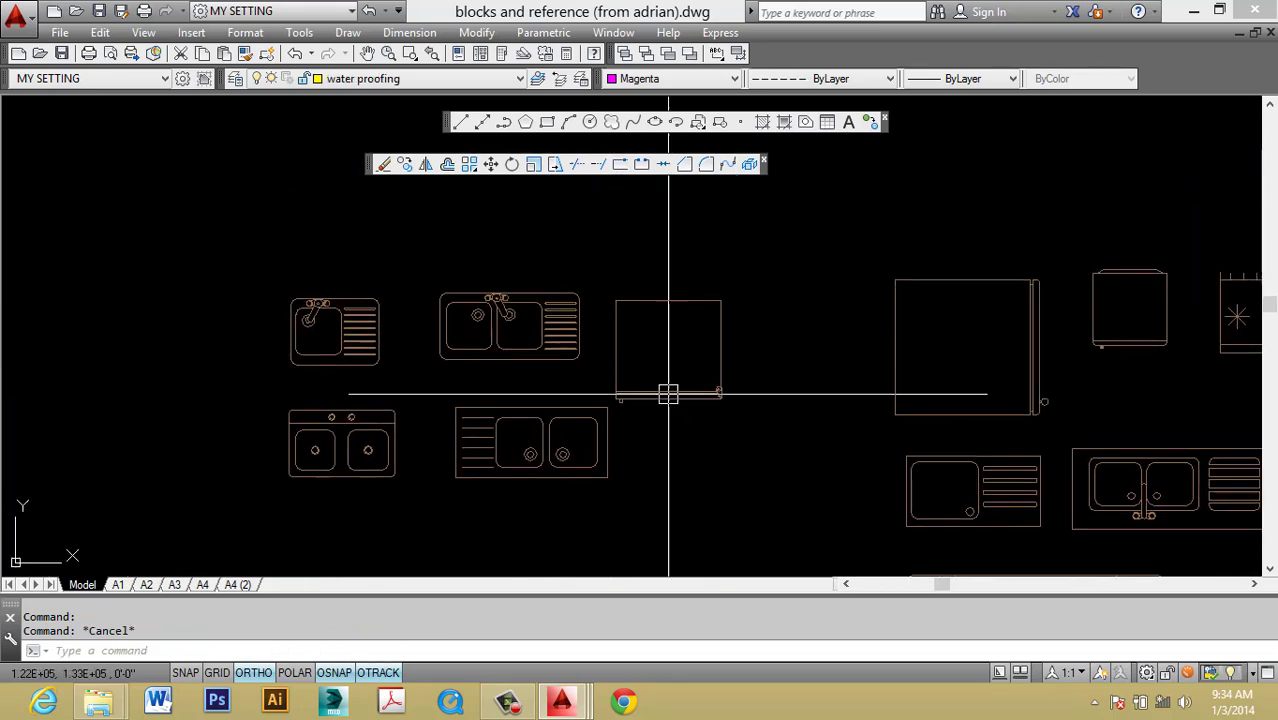
scroll(511, 345, "up", 3)
left_click(511, 345)
scroll(511, 345, "down", 4)
scroll(499, 320, "up", 2)
key("Escape")
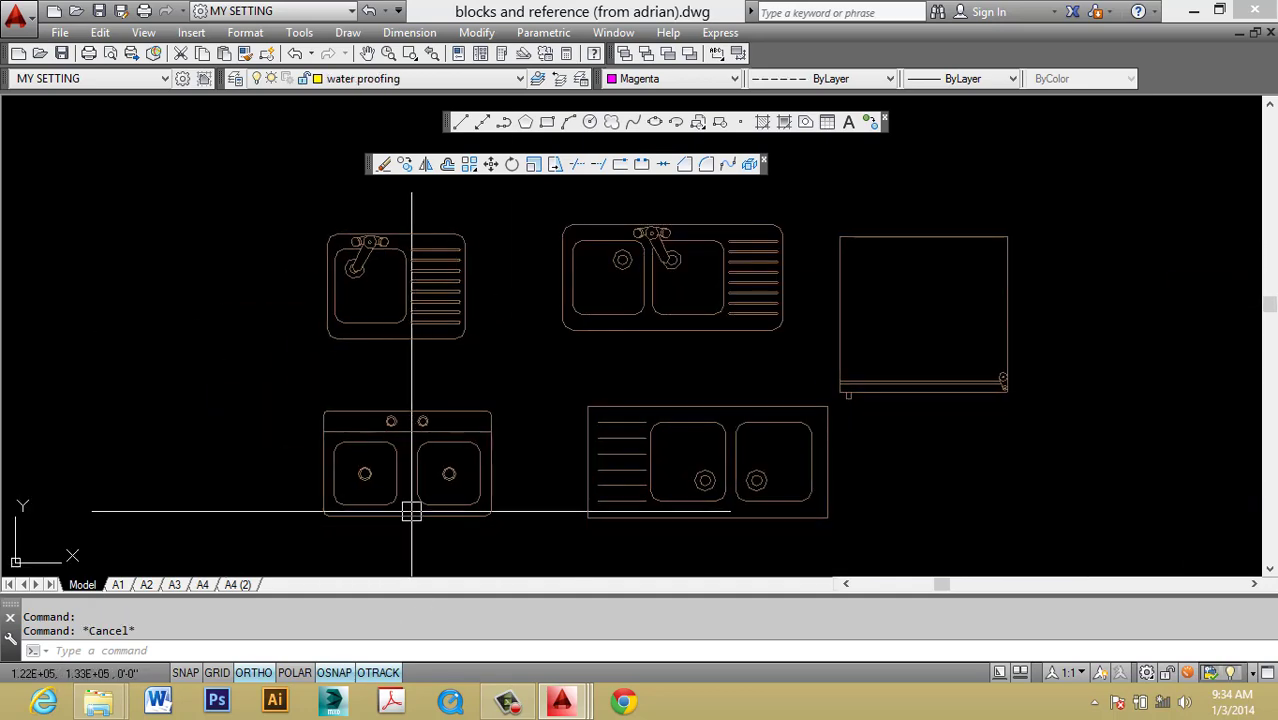
Copy the lower-left double sink with its lower-left corner as base point and paste it into ARRAY.dwg.
left_click(413, 519)
key("ctrl+shift+c")
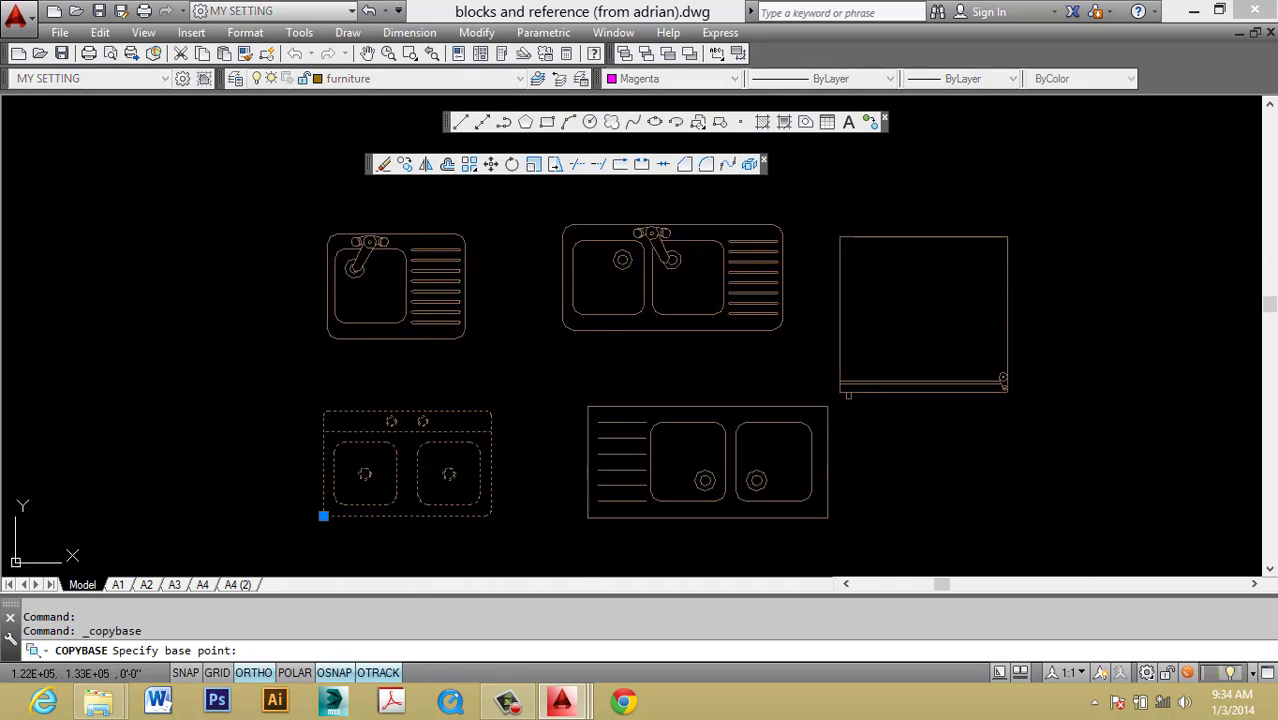
left_click(511, 509)
key("ctrl+Tab")
scroll(519, 508, "down", 2)
scroll(525, 300, "down", 2)
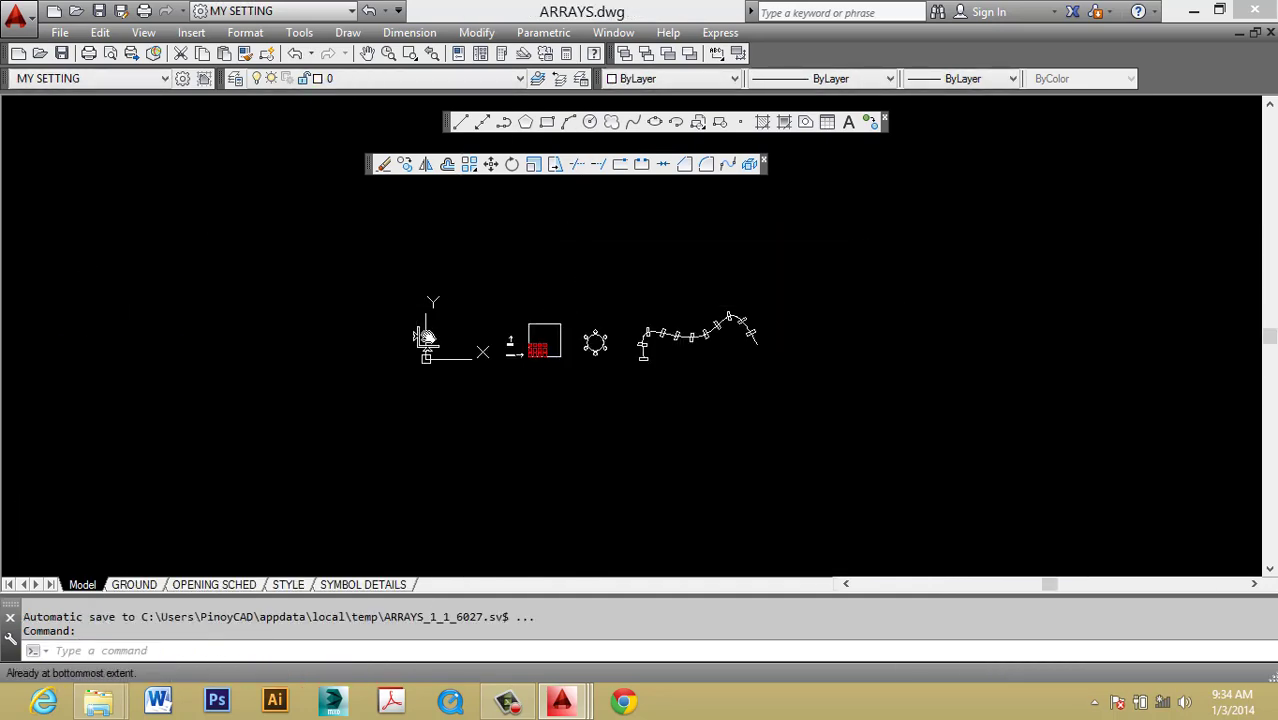
key("ctrl+Tab")
key("Escape")
key("Escape")
scroll(533, 357, "up", 3)
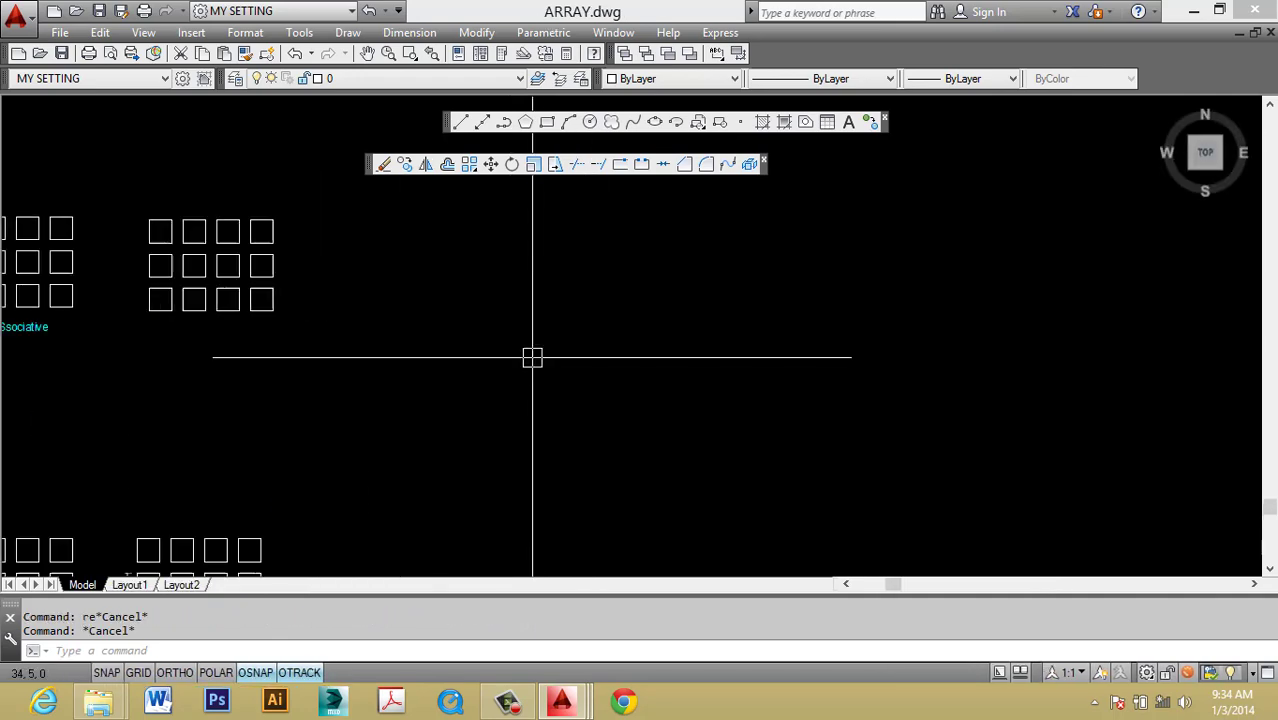
key("ctrl+v")
Place the pasted sink, then move it up and to the right.
scroll(700, 362, "down", 1)
scroll(764, 365, "down", 2)
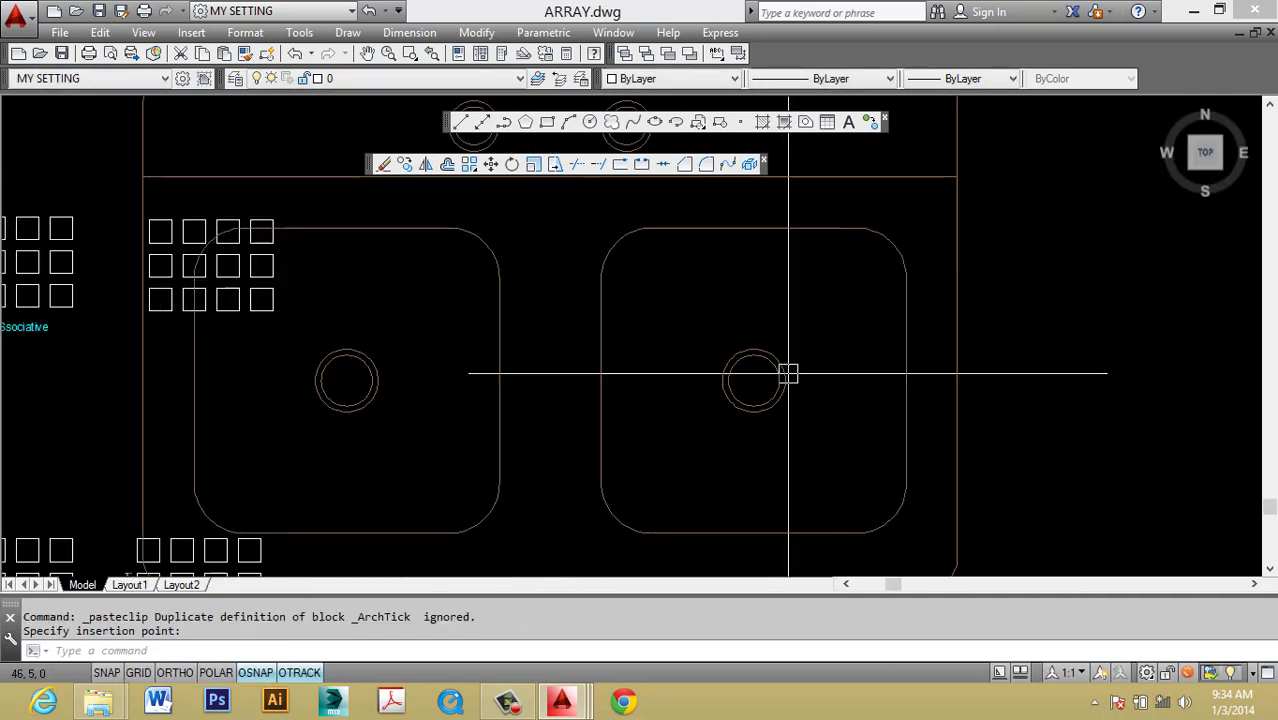
scroll(787, 370, "down", 3)
scroll(789, 368, "up", 5)
left_click(685, 373)
type("m")
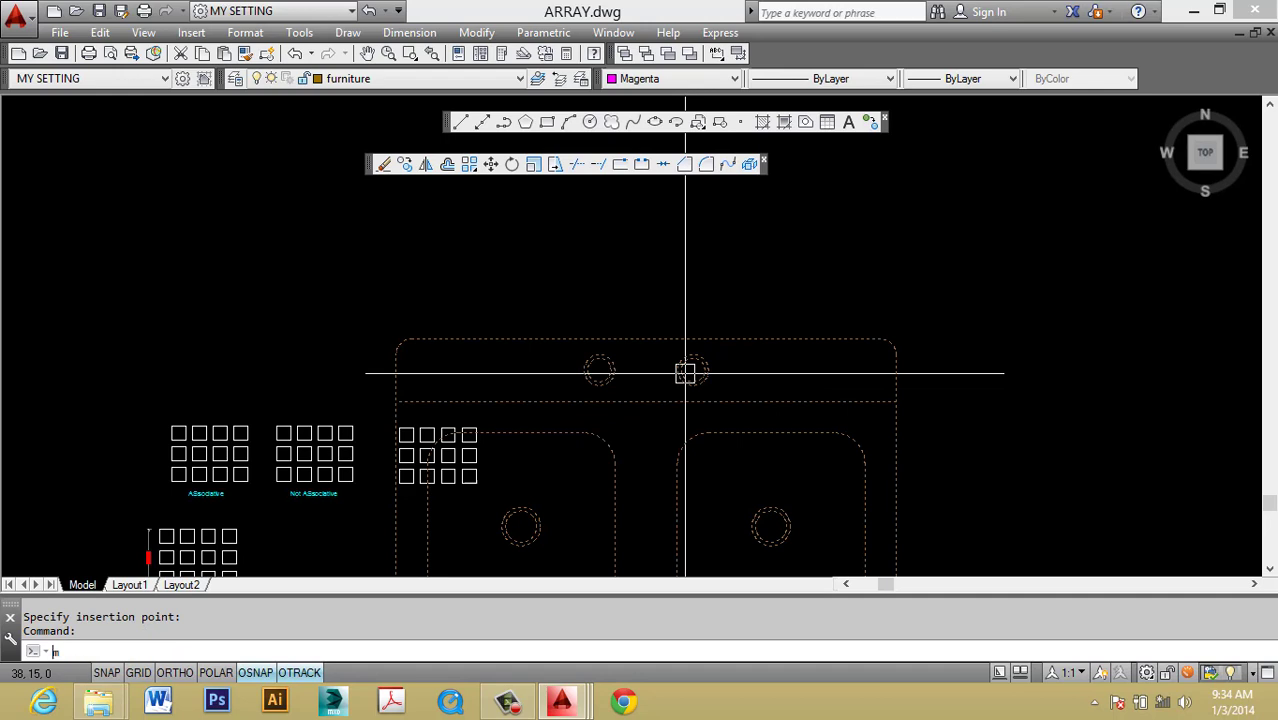
key("Return")
left_click(685, 373)
left_click(900, 240)
key("Escape")
Switch back to the block library drawing and open Drawing Units with UN.
middle_click_drag(896, 505, 781, 450)
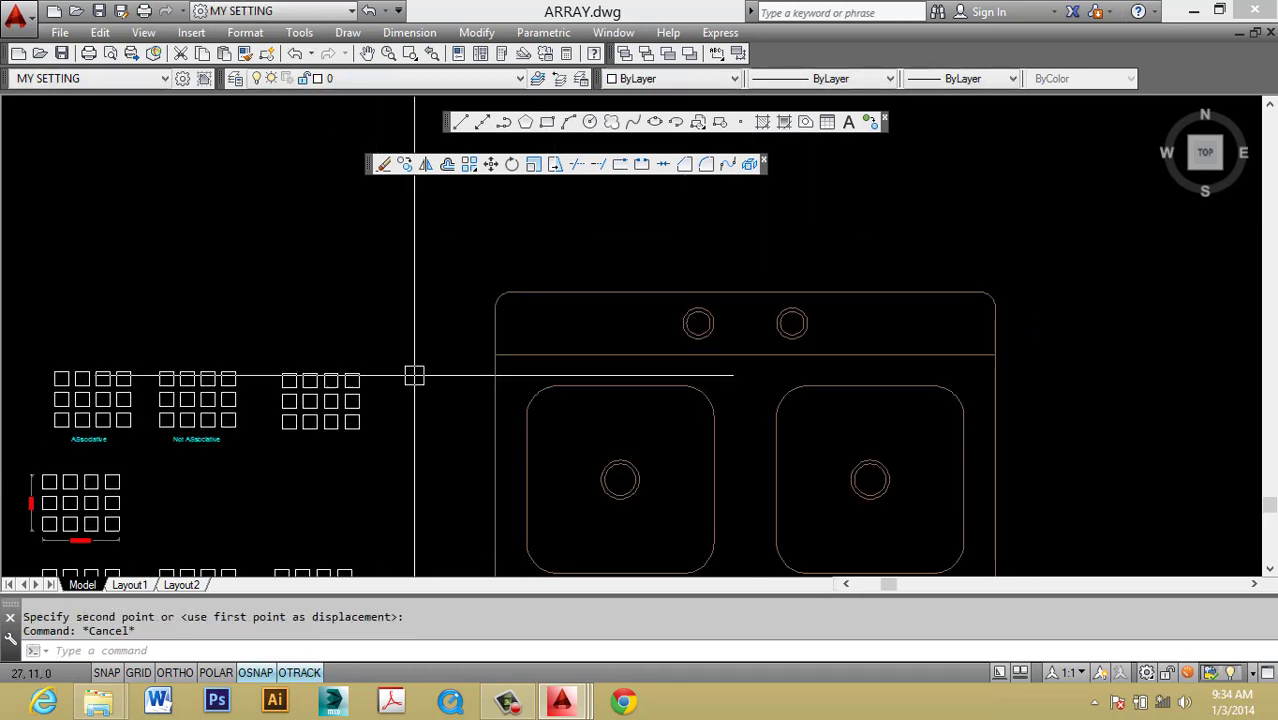
key("ctrl+Tab")
key("Escape")
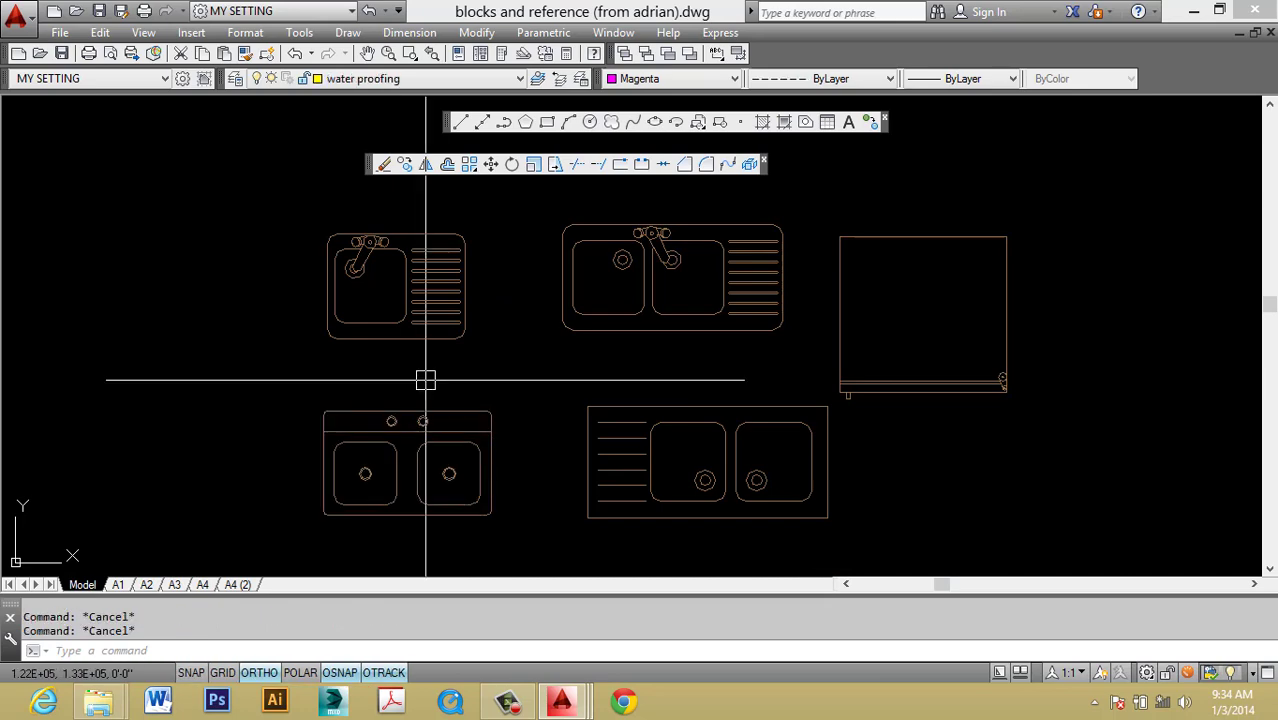
type("un")
key("Return")
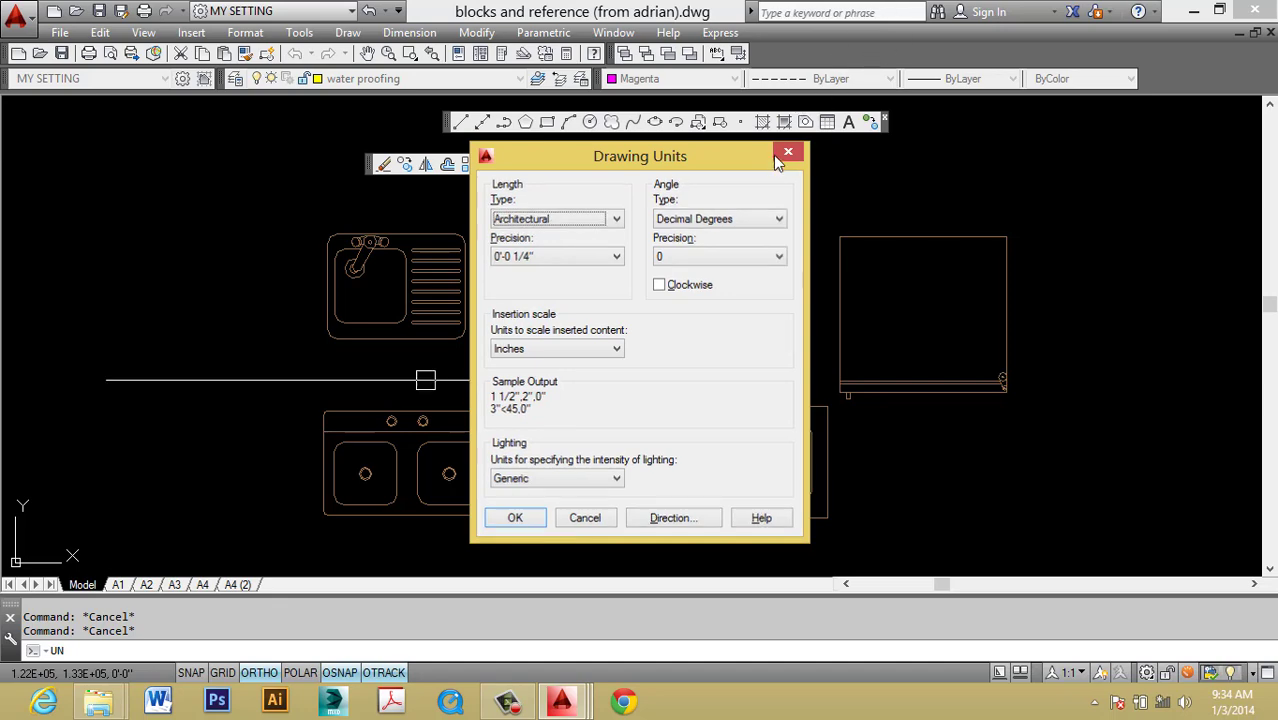
left_click(786, 152)
key("ctrl+Tab")
key("Escape")
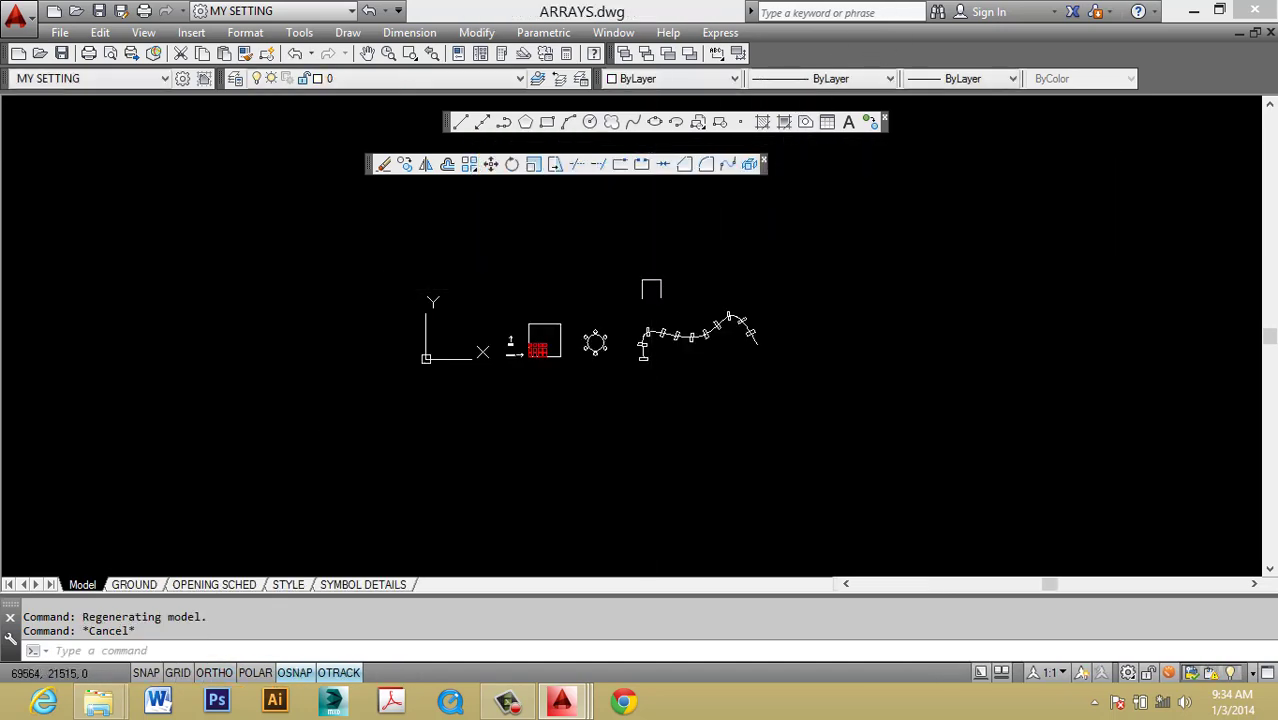
key("ctrl+Tab")
scroll(679, 240, "down", 5)
scroll(679, 240, "up", 2)
left_click(685, 340)
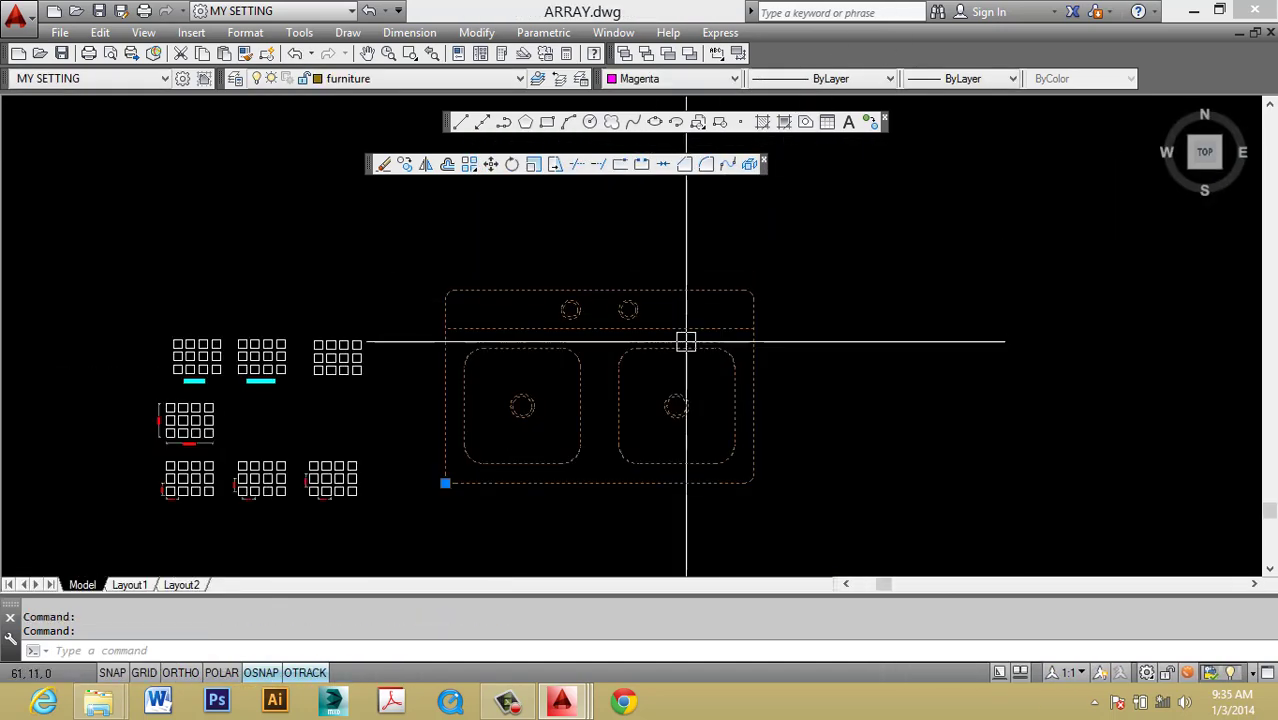
type("m")
key("Return")
scroll(653, 336, "down", 2)
left_click(686, 351)
key("Escape")
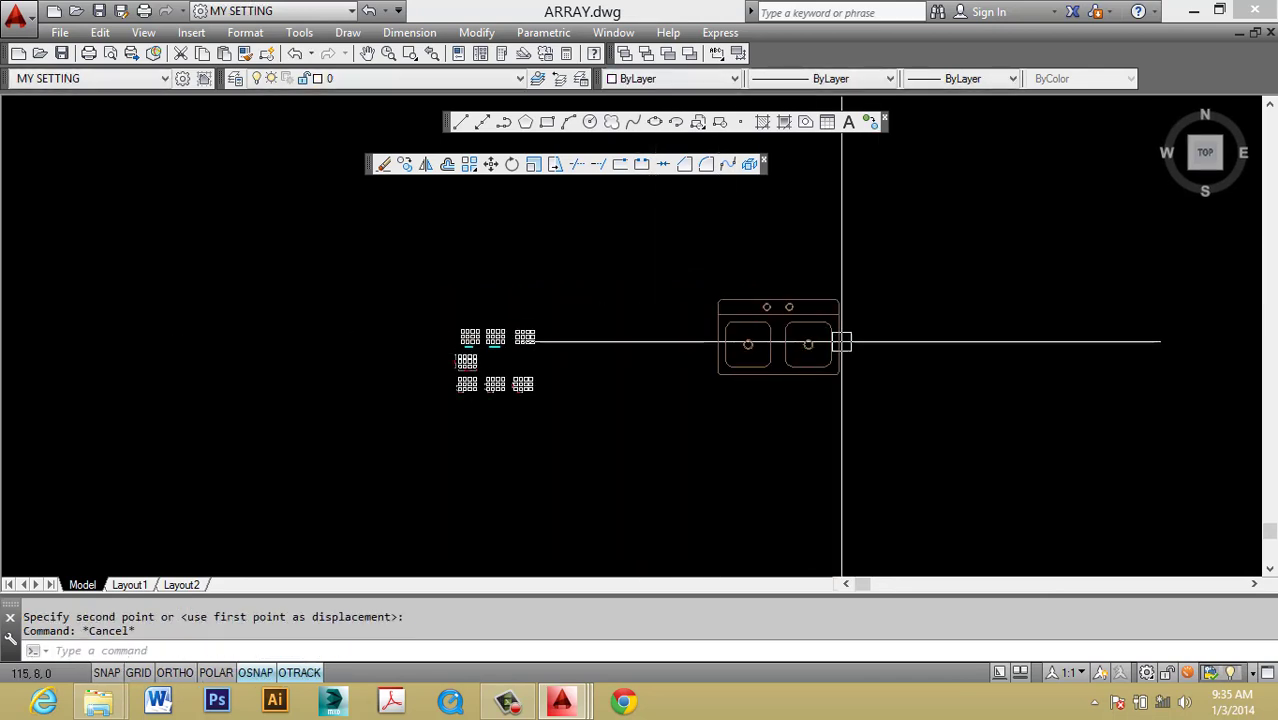
scroll(835, 335, "up", 4)
type("x")
key("Return")
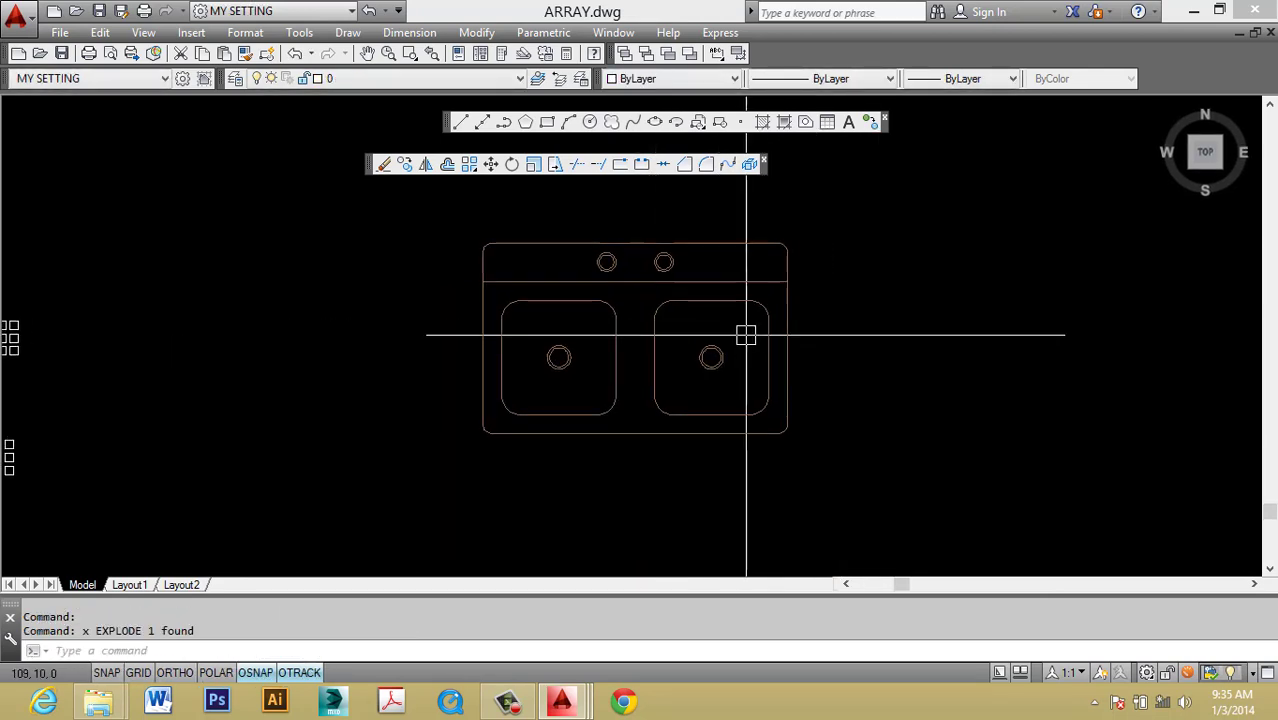
scroll(739, 294, "up", 2)
scroll(765, 317, "down", 2)
key("Escape")
type("xl")
key("Return")
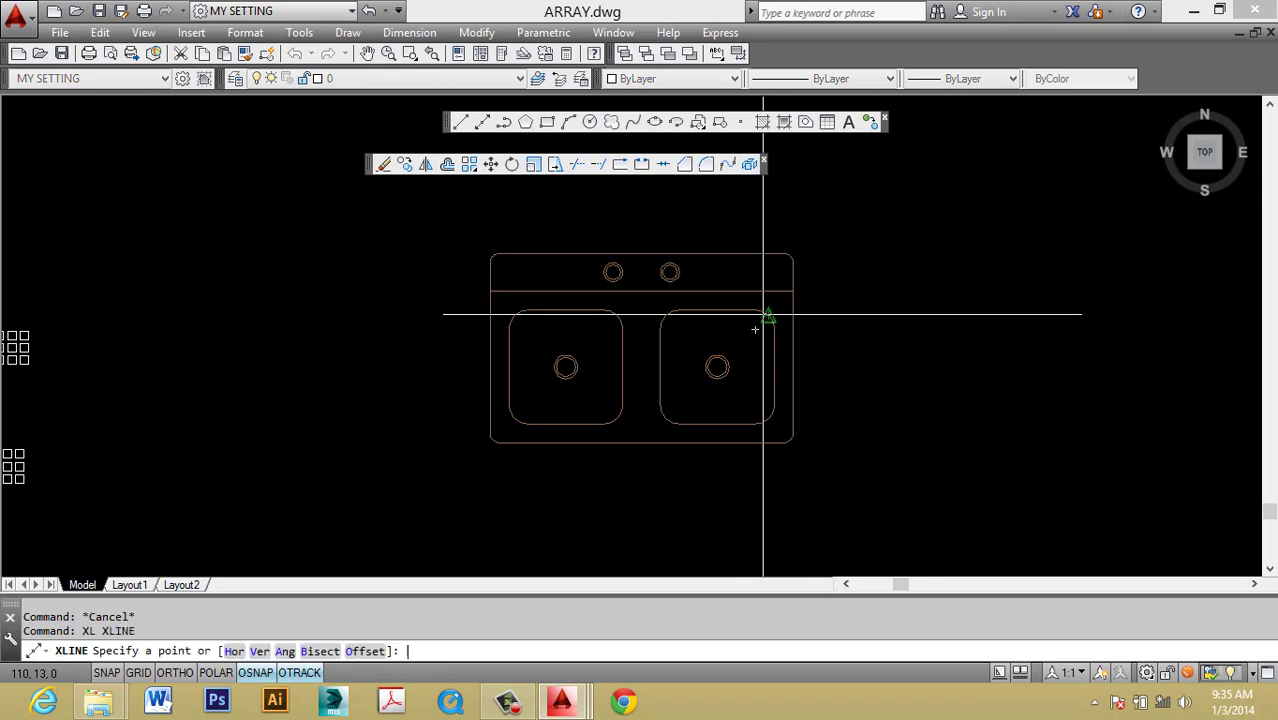
type("h")
key("Return")
key("Escape")
type("un")
key("Return")
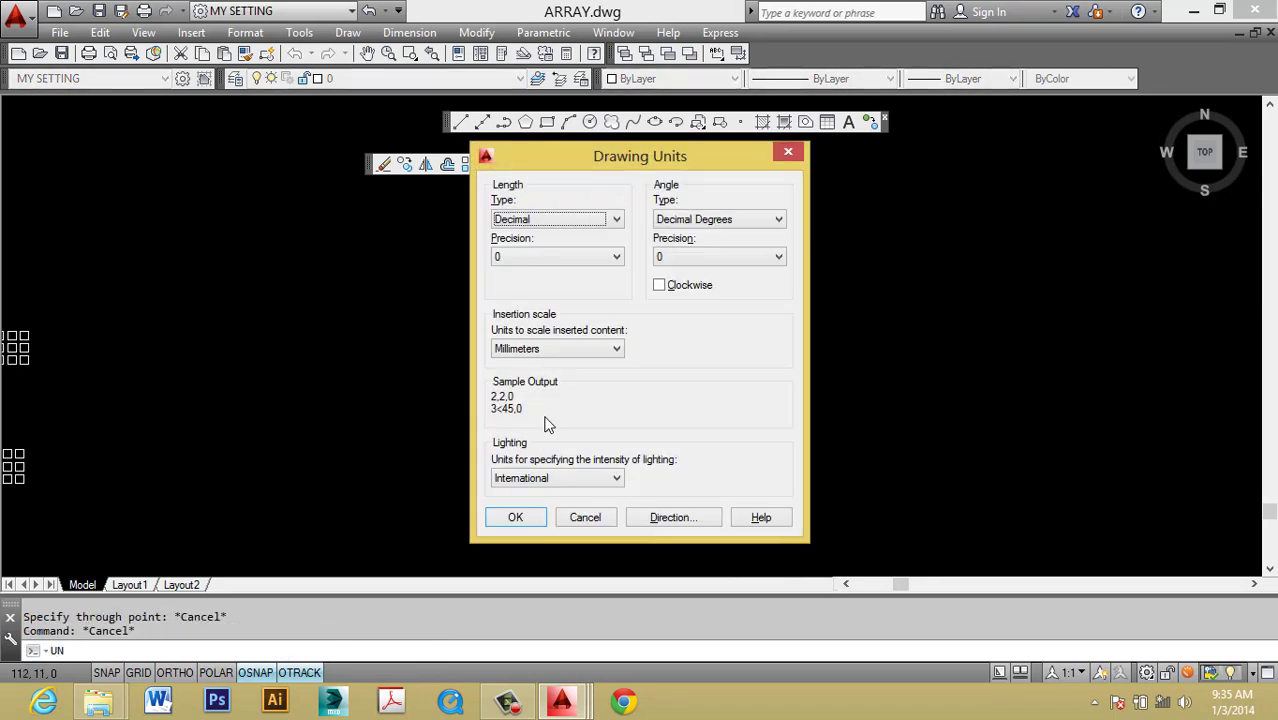
key("Escape")
type("xl")
key("Return")
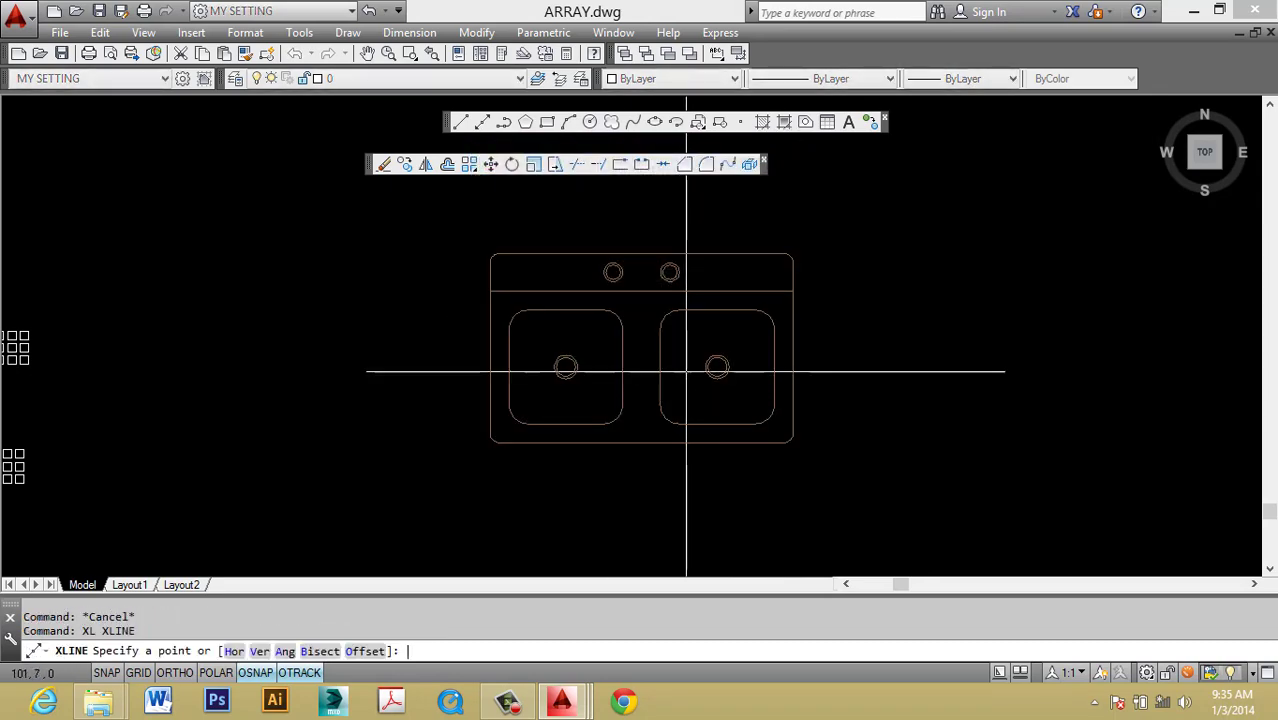
key("Escape")
Measure the sink's height with a linear dimension reading 2258.
left_click(835, 506)
key("Escape")
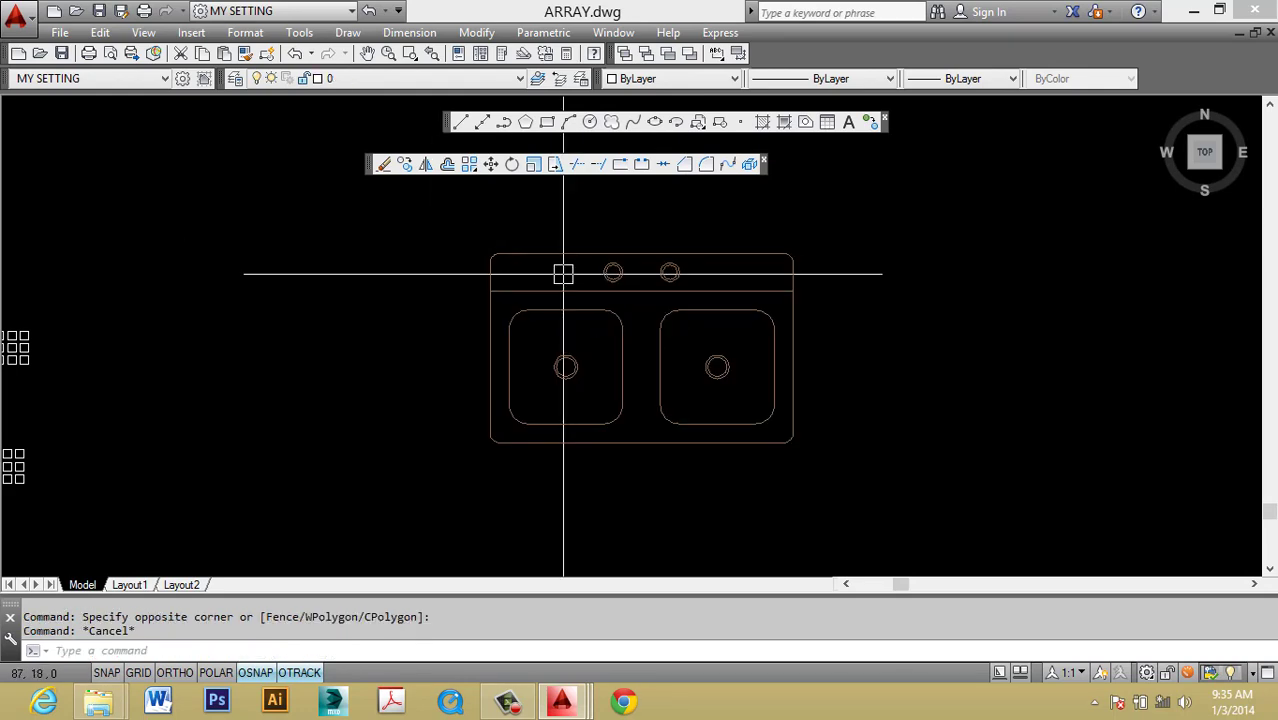
type("dli")
key("Return")
left_click(641, 254)
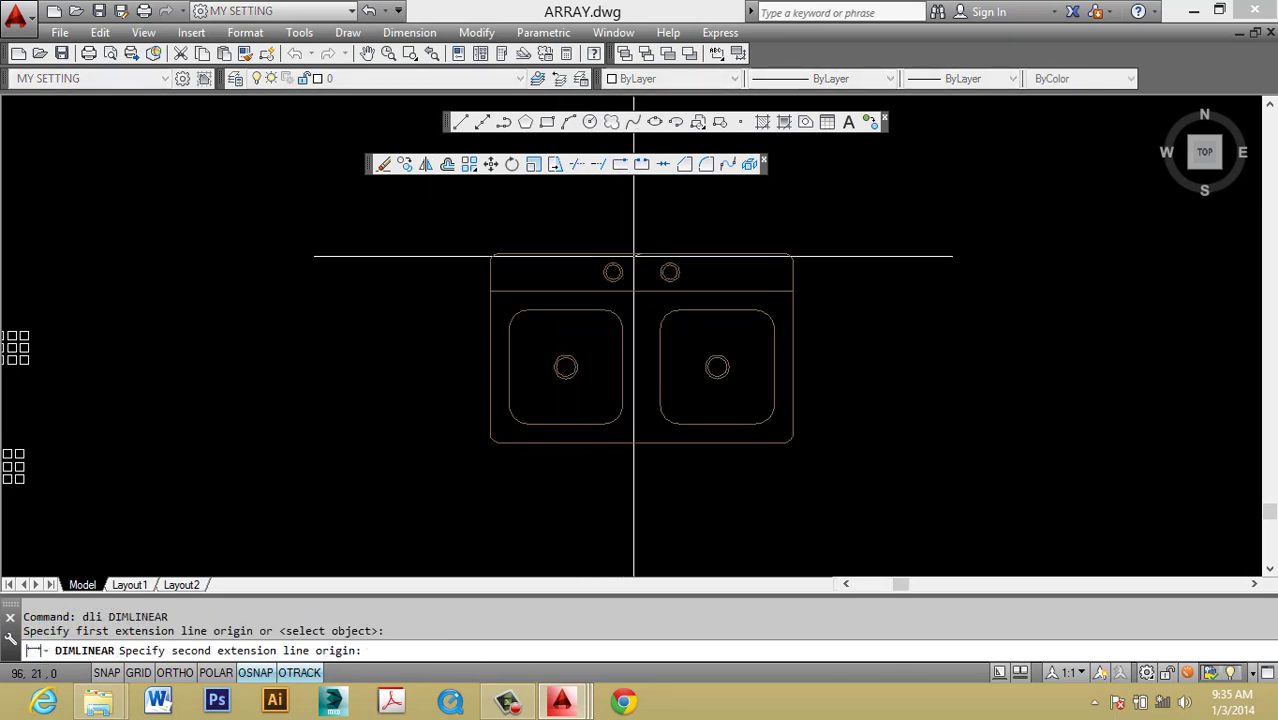
left_click(641, 442)
left_click(912, 350)
key("Escape")
Erase the 2258 height dimension.
scroll(935, 194, "up", 5)
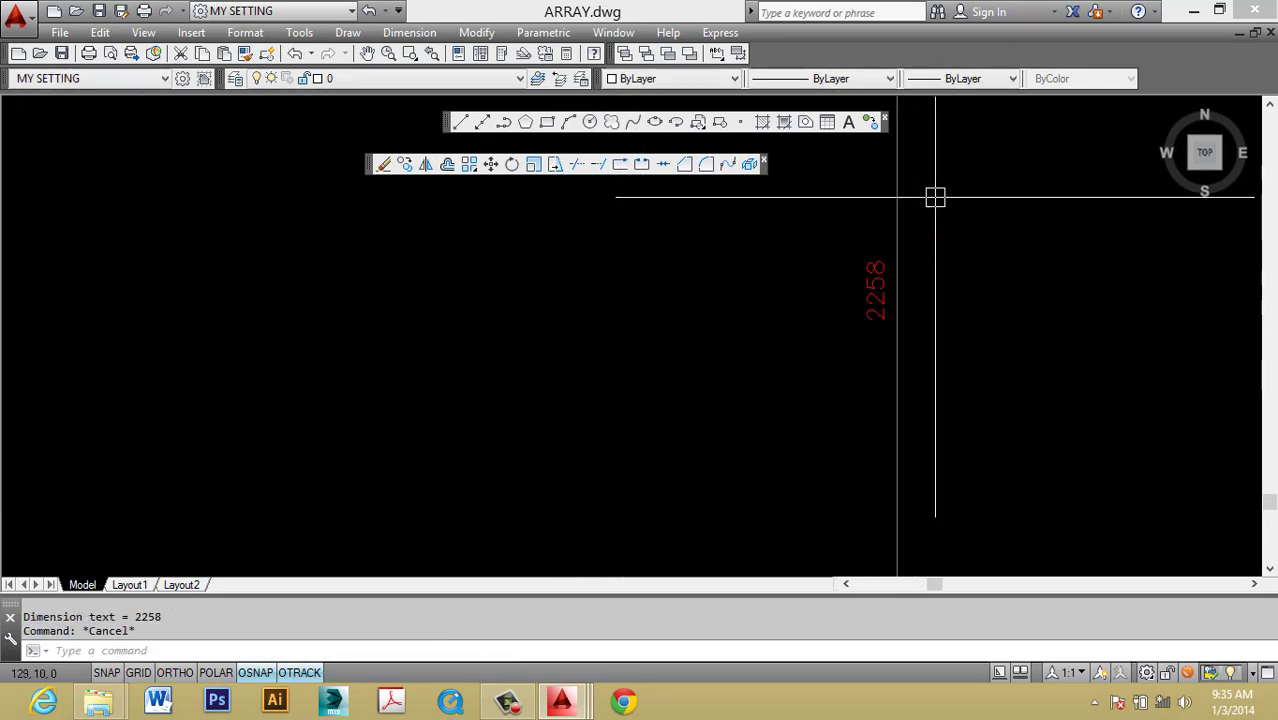
scroll(885, 313, "up", 3)
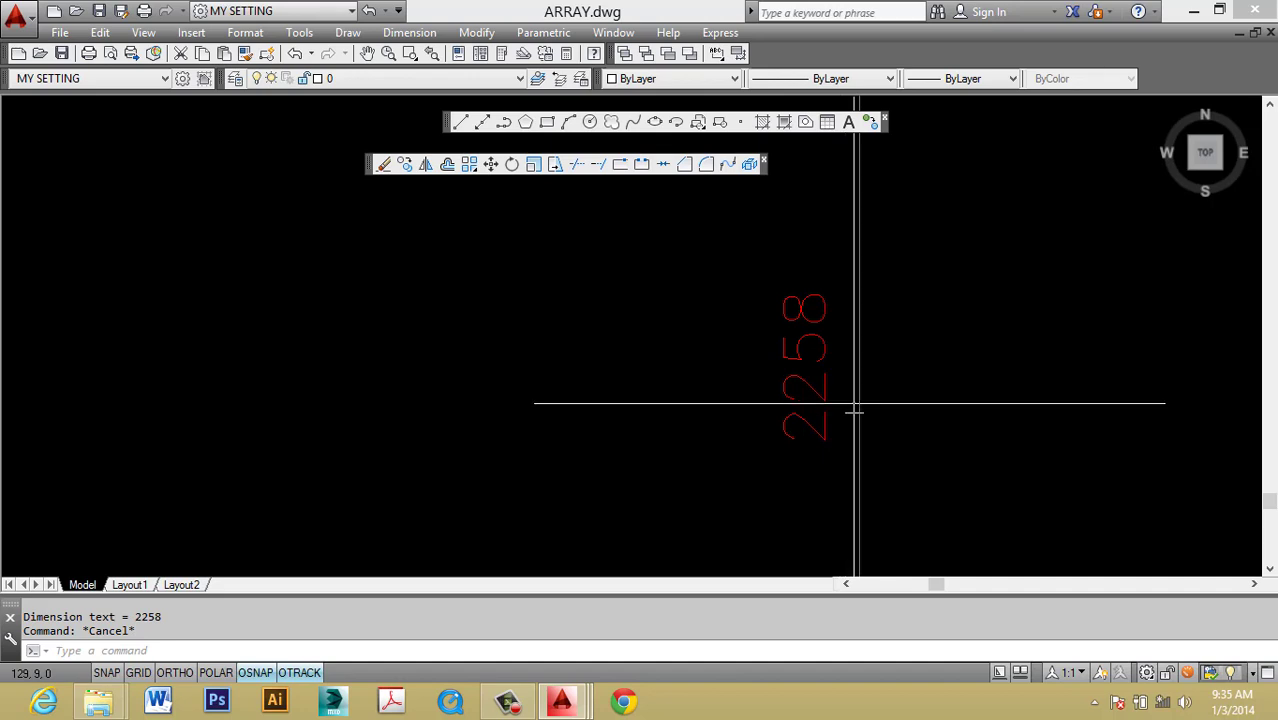
scroll(622, 342, "down", 3)
scroll(590, 331, "down", 2)
scroll(607, 347, "down", 2)
middle_click_drag(607, 347, 867, 347)
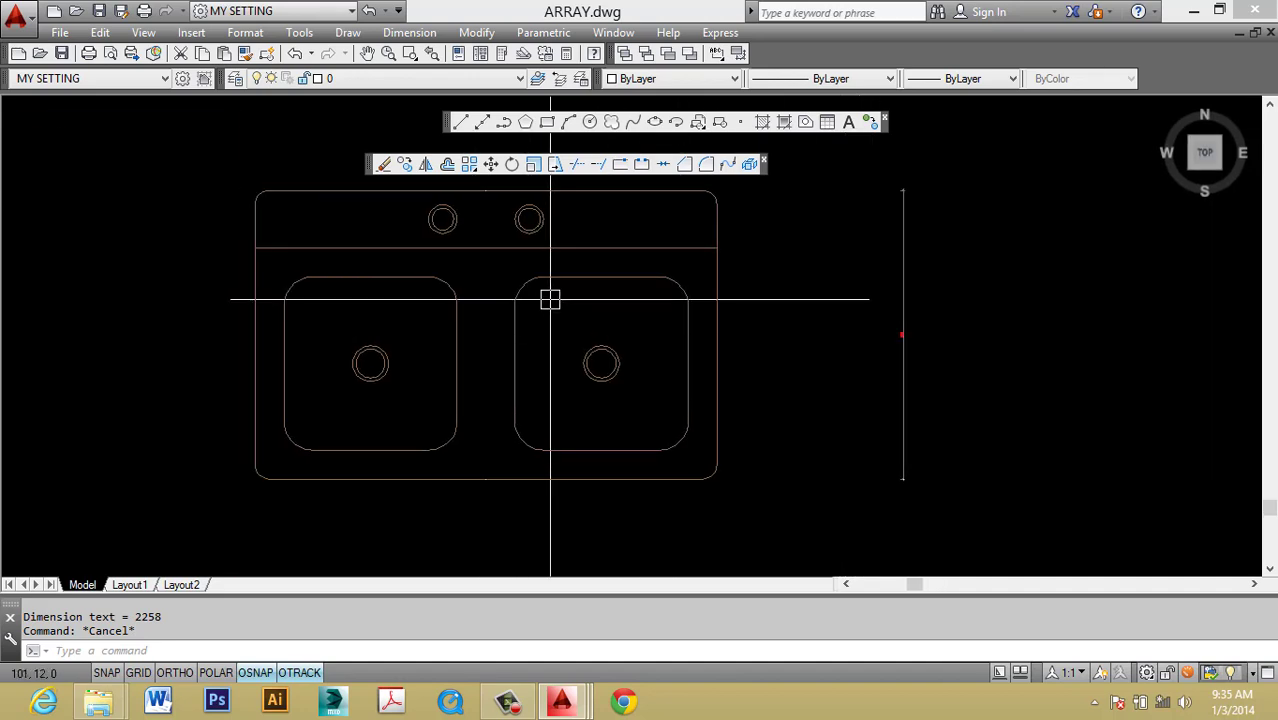
scroll(896, 250, "up", 5)
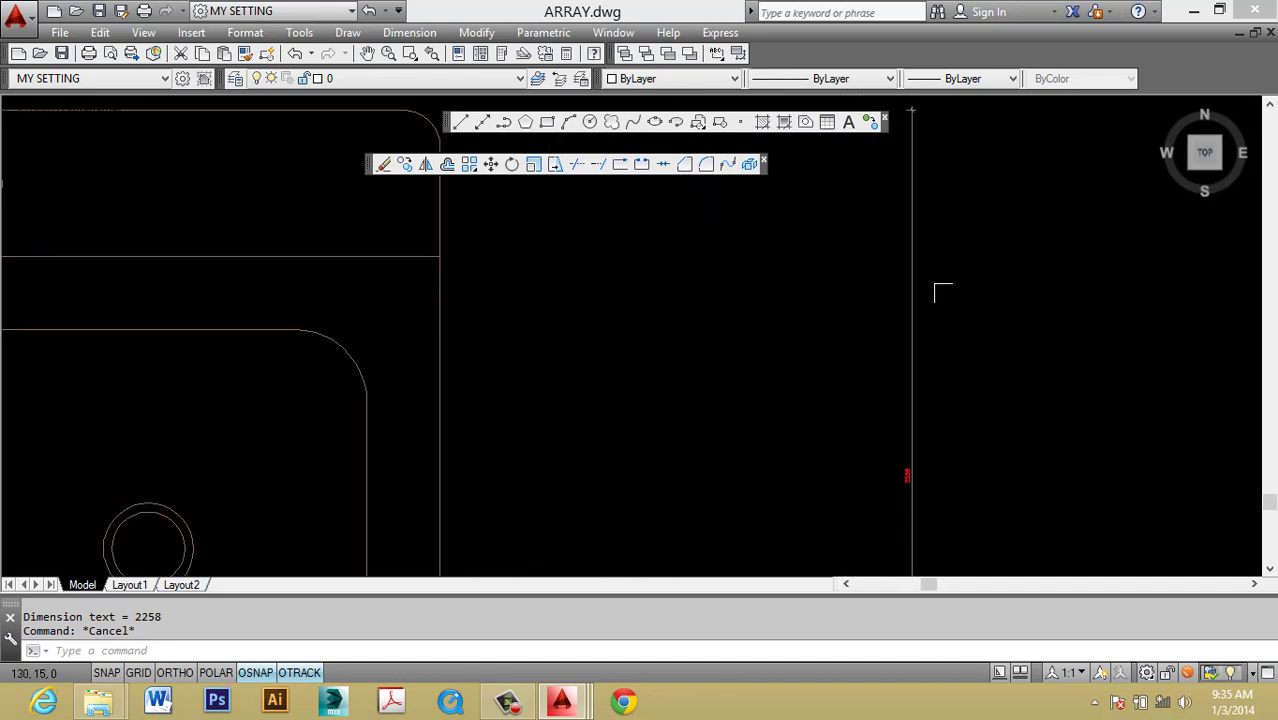
scroll(936, 290, "down", 7)
left_click(940, 353)
left_click(876, 288)
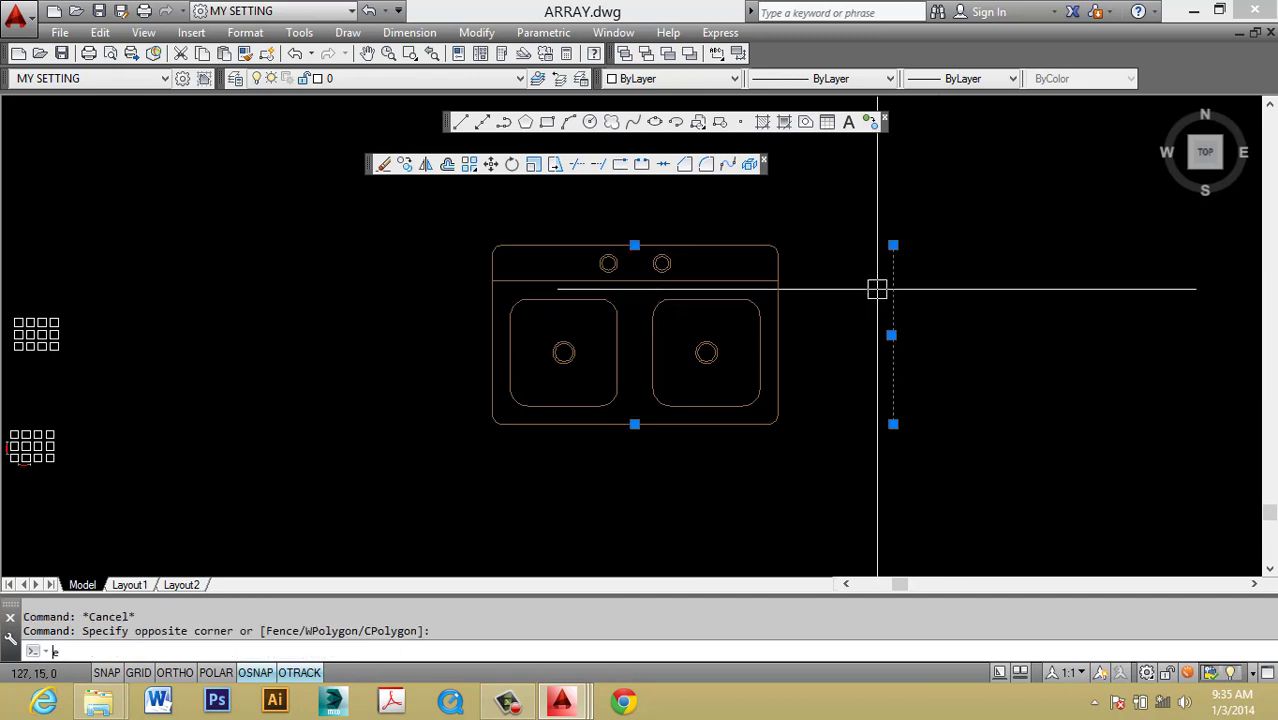
type("XLINE Spe")
key("Return")
Draw a horizontal construction line through the sink's bottom edge.
type("l")
key("Return")
type("h")
key("Return")
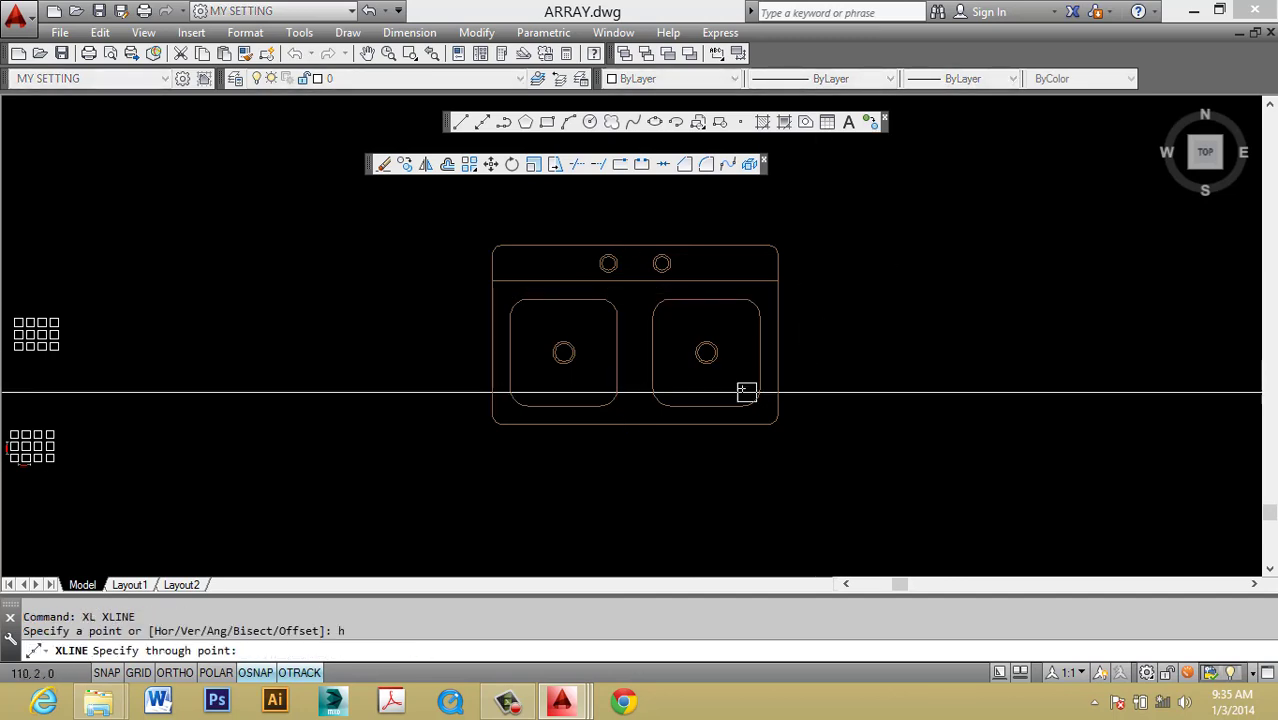
left_click(667, 425)
key("Escape")
Recentre the sink and start offsetting the bottom construction line by 550.
scroll(795, 440, "up", 5)
scroll(680, 405, "down", 5)
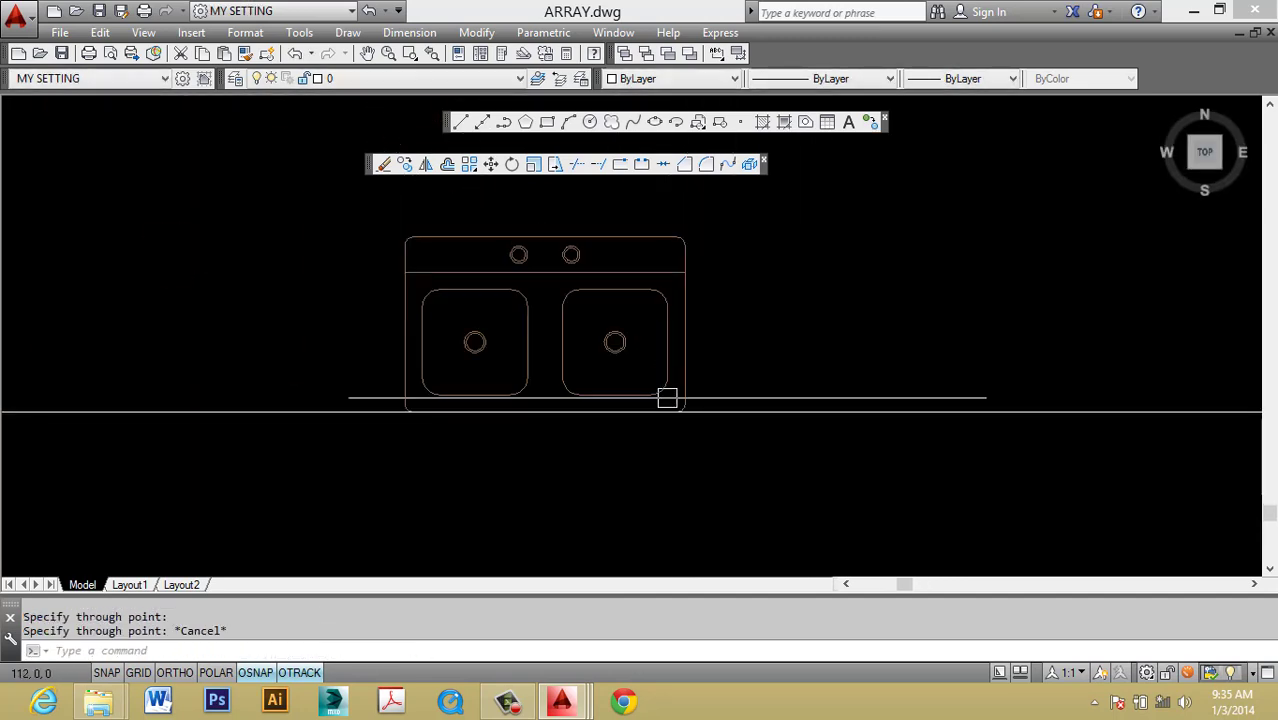
scroll(562, 233, "up", 2)
middle_click_drag(640, 300, 614, 293)
key("Escape")
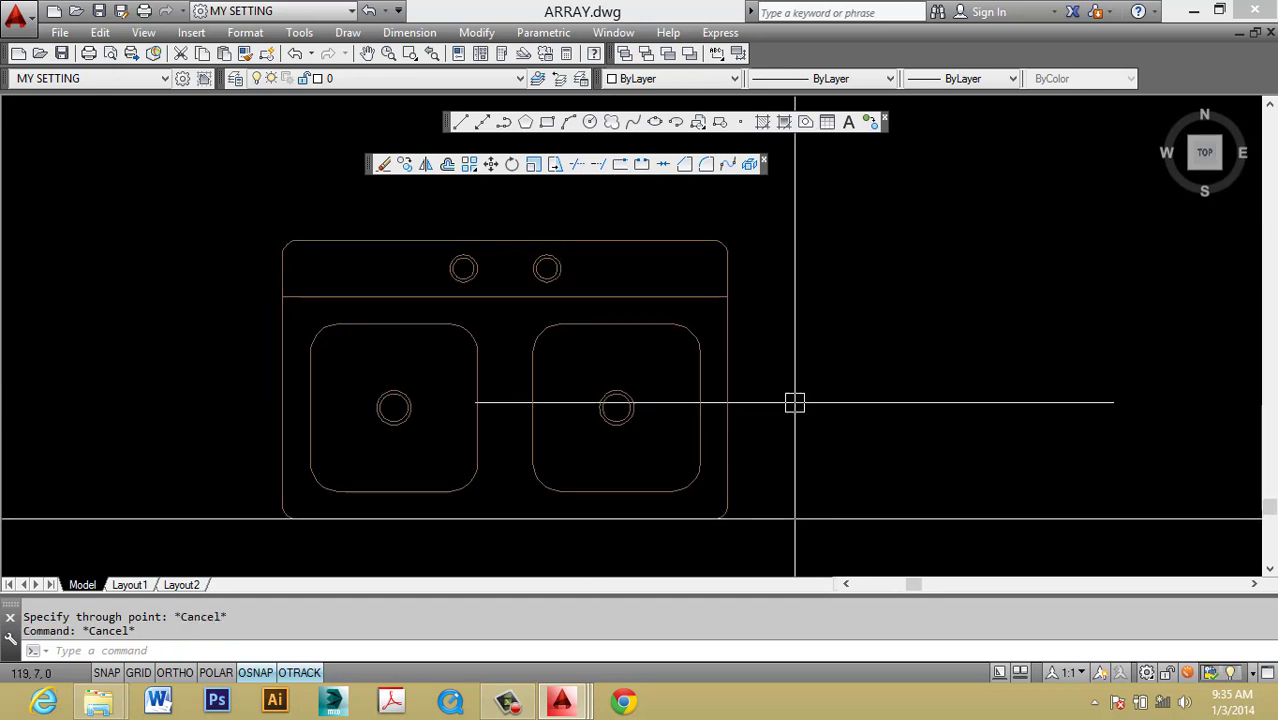
type("55")
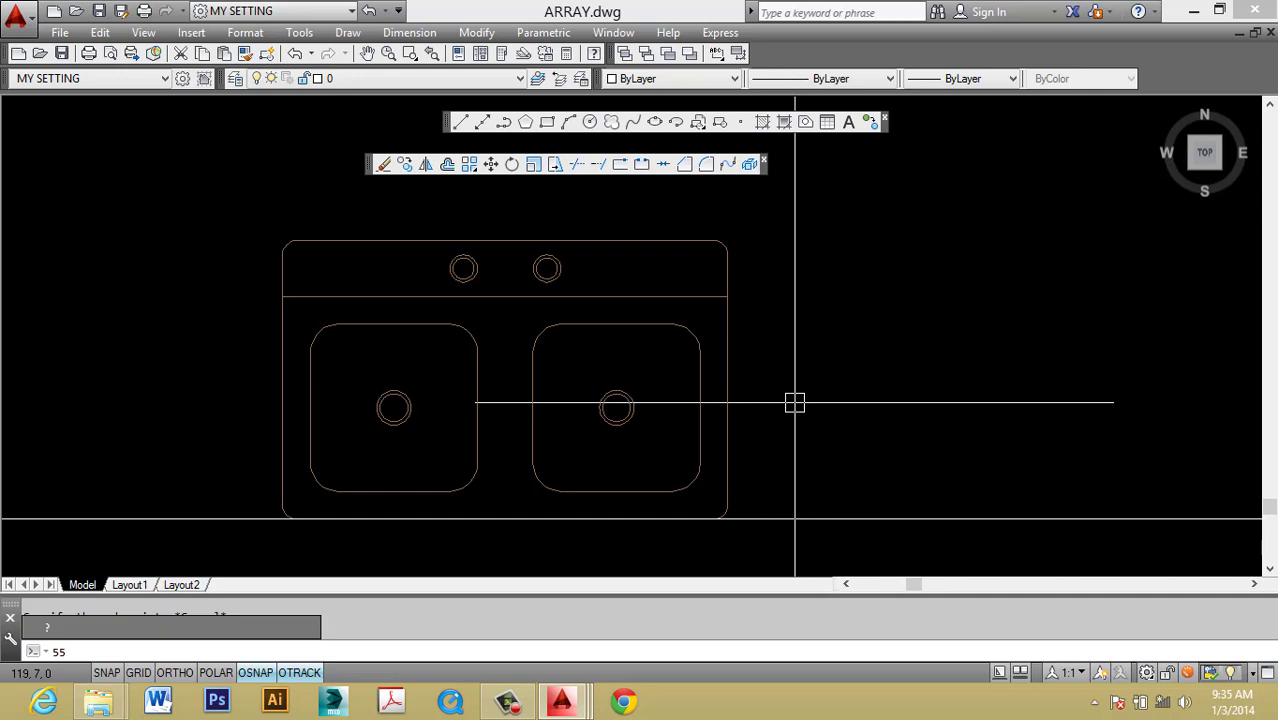
key("Escape")
left_click(790, 522)
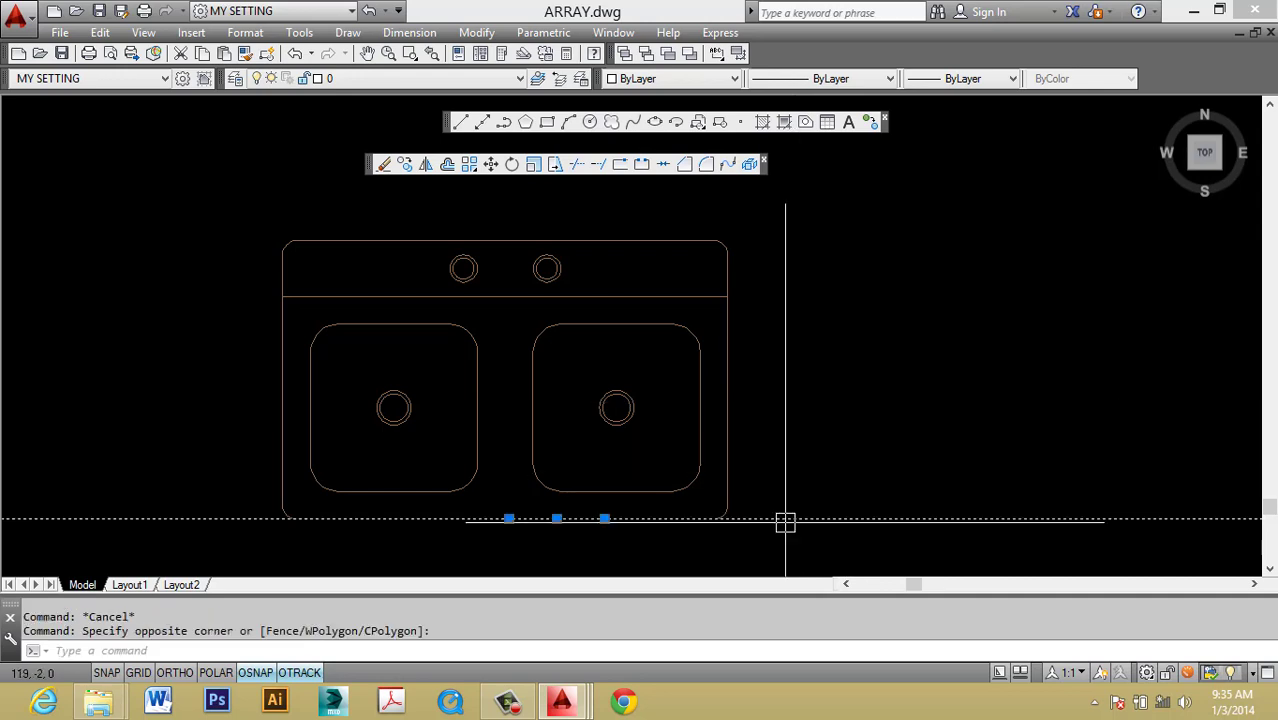
key("Escape")
type("5*Cancel*")
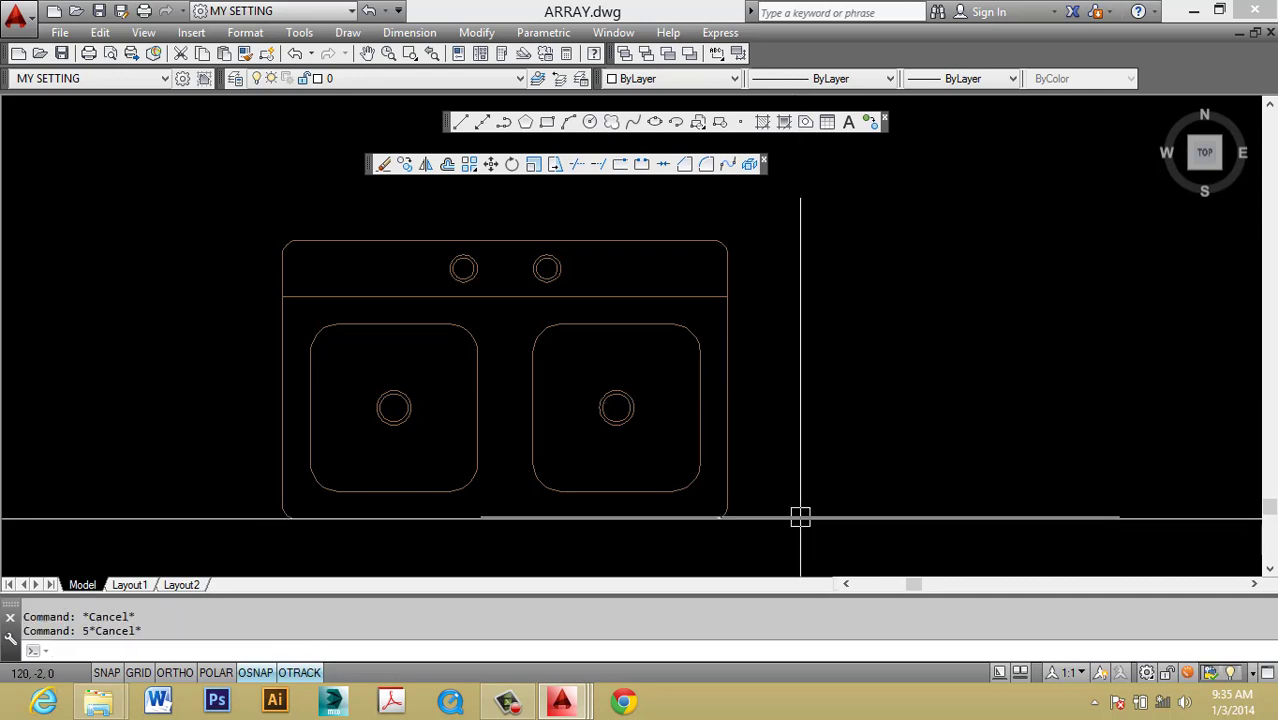
key("Return")
key("Escape")
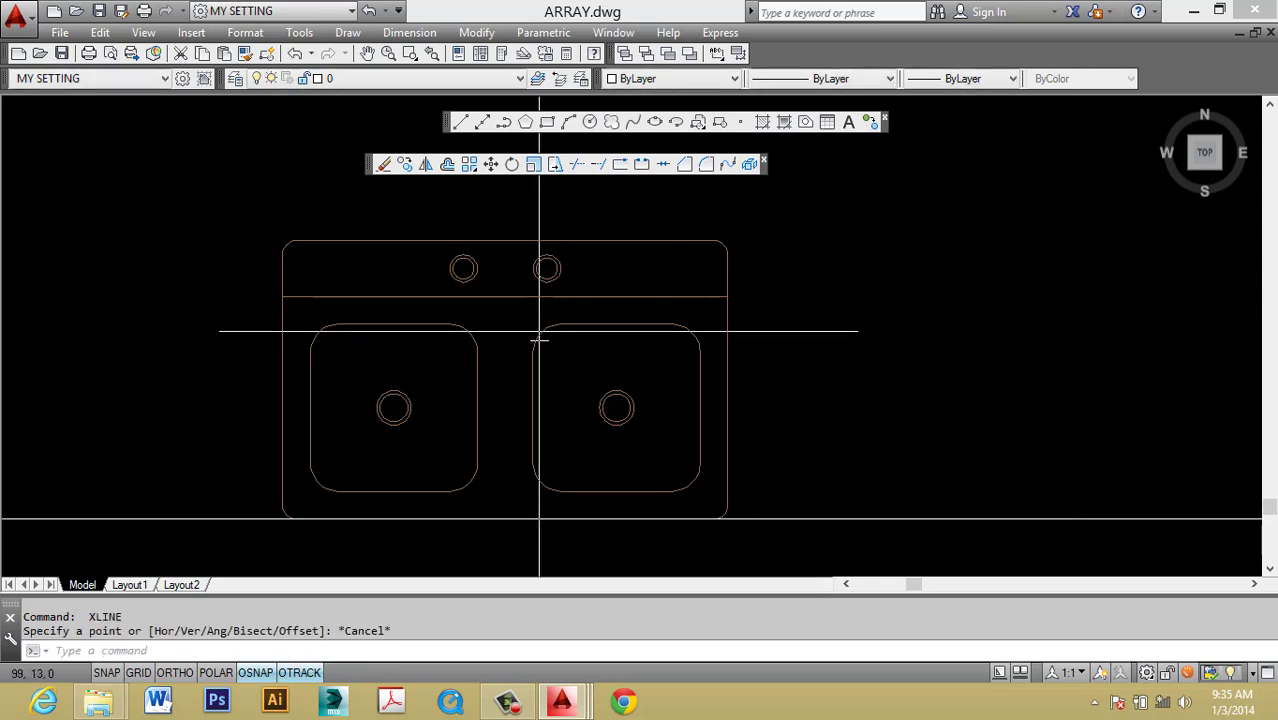
middle_click_drag(537, 337, 551, 337)
key("Escape")
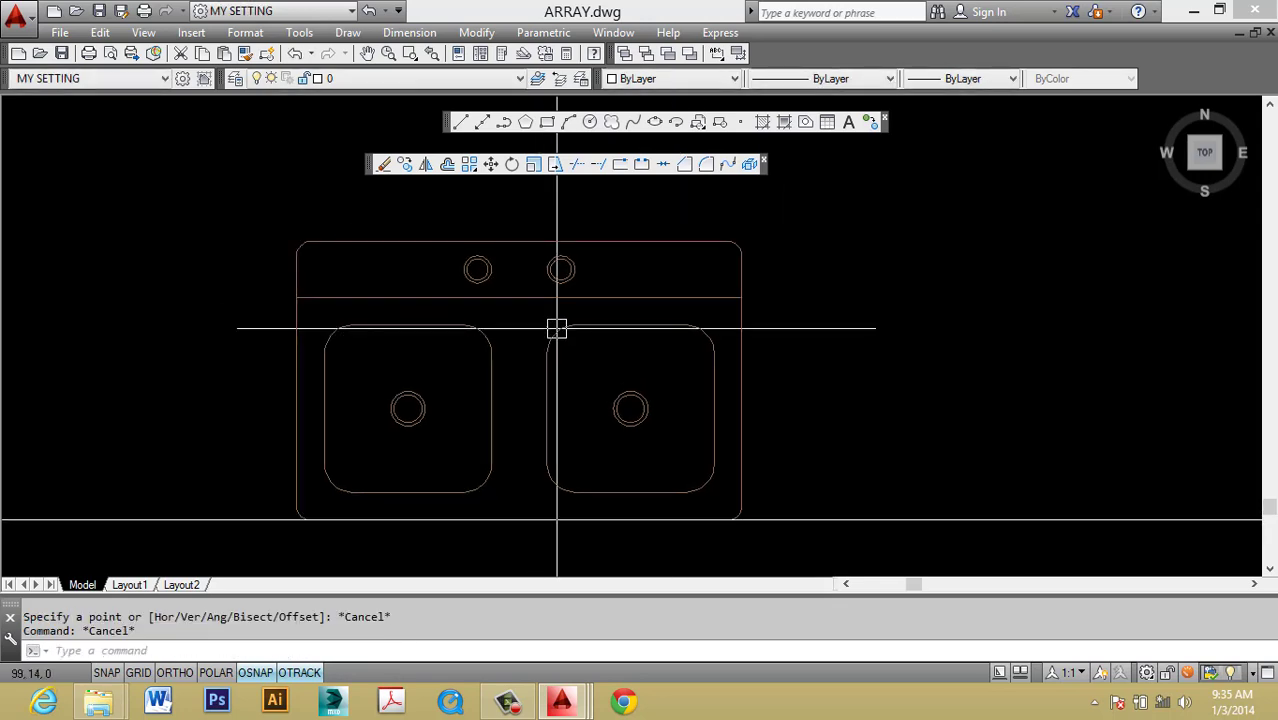
key("Escape")
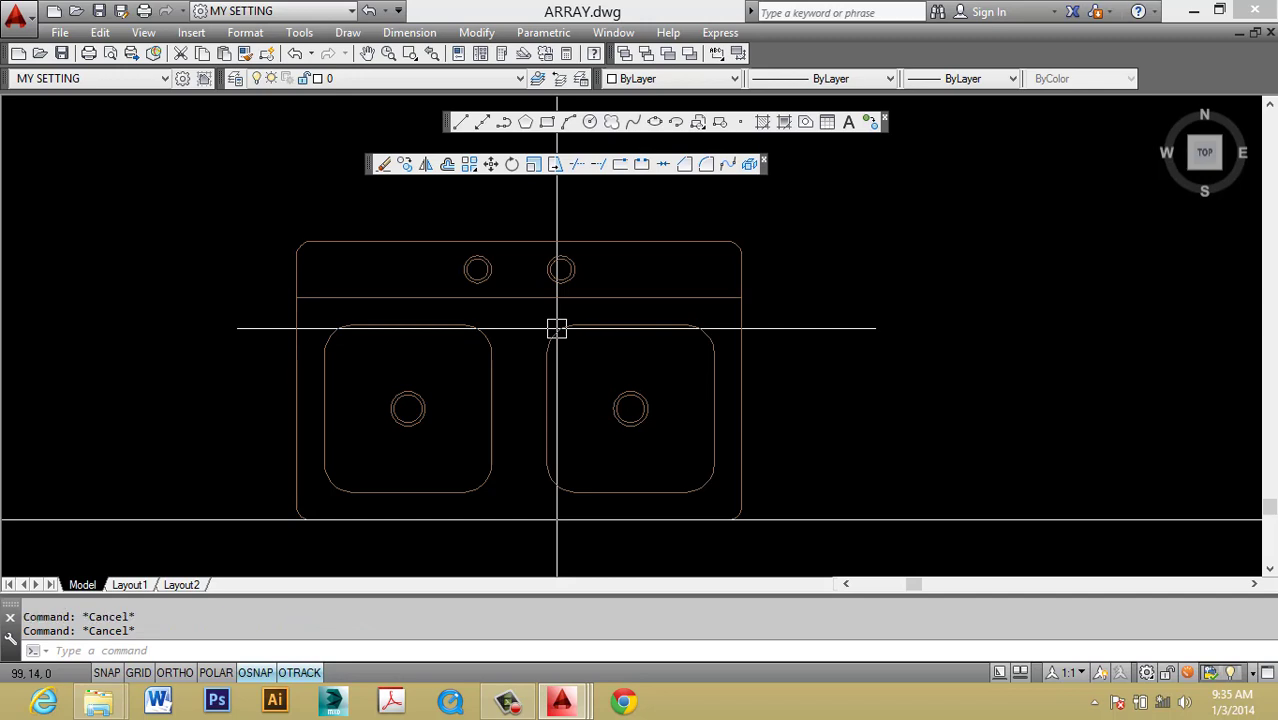
type("o")
key("Return")
type("550")
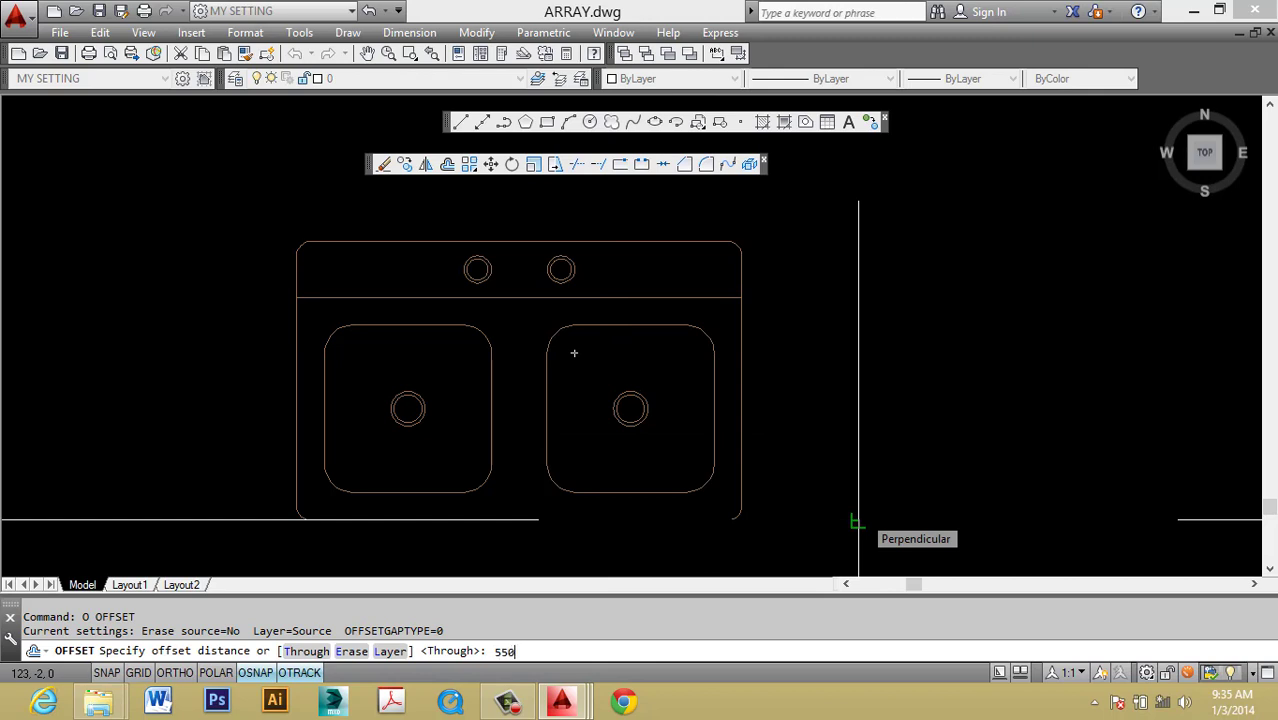
Offset the bottom construction line 550 upward to make a parallel guide line.
key("Return")
left_click(862, 514)
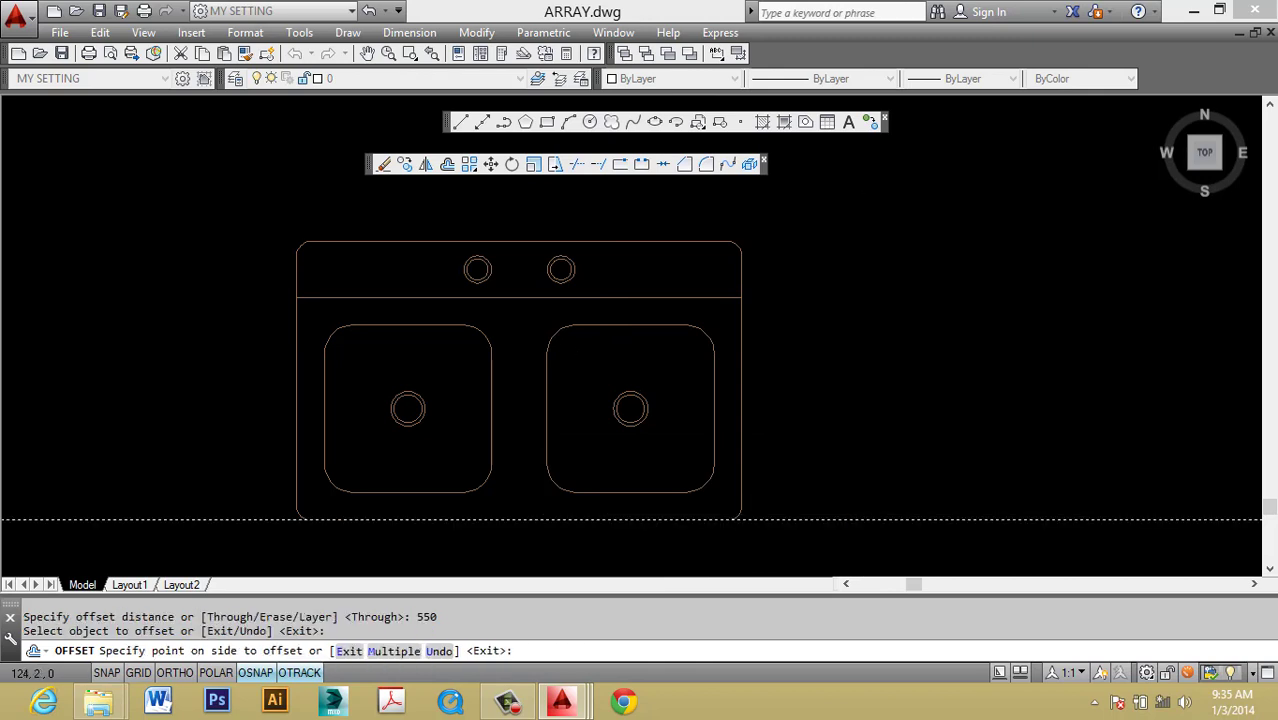
left_click(860, 409)
scroll(1153, 466, "up", 8)
scroll(802, 471, "up", 3)
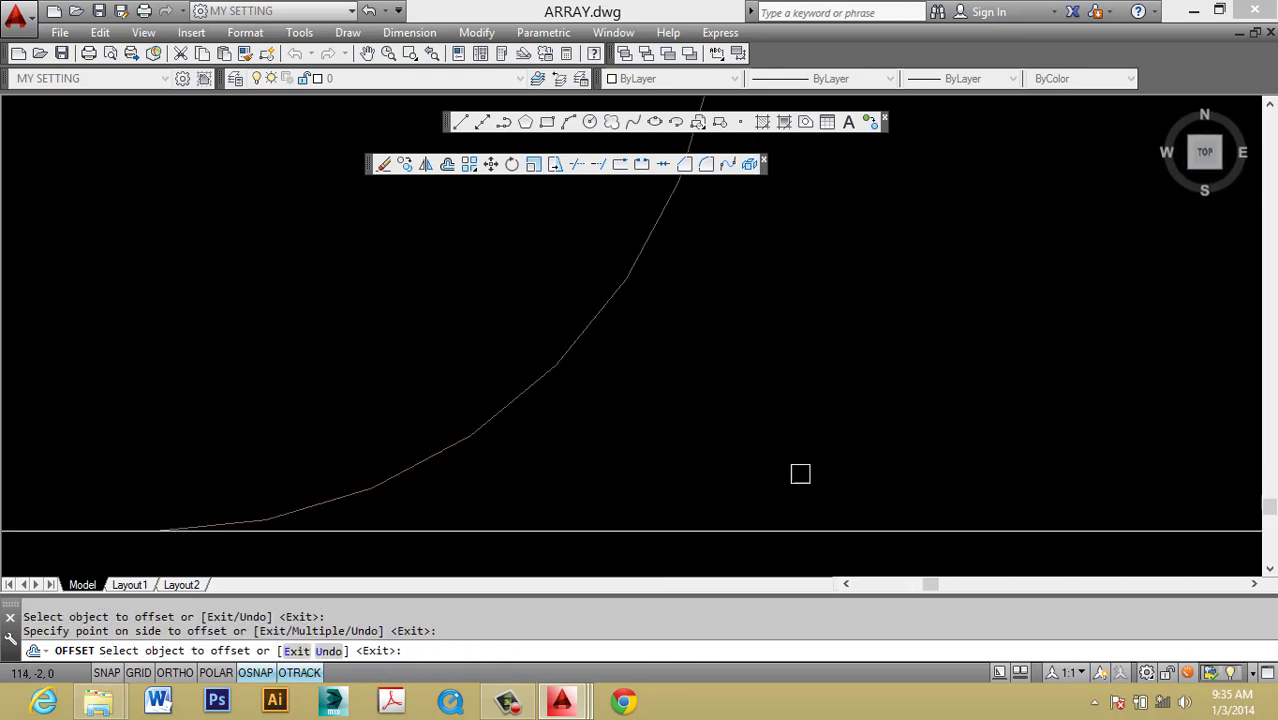
scroll(770, 526, "up", 3)
scroll(768, 425, "down", 5)
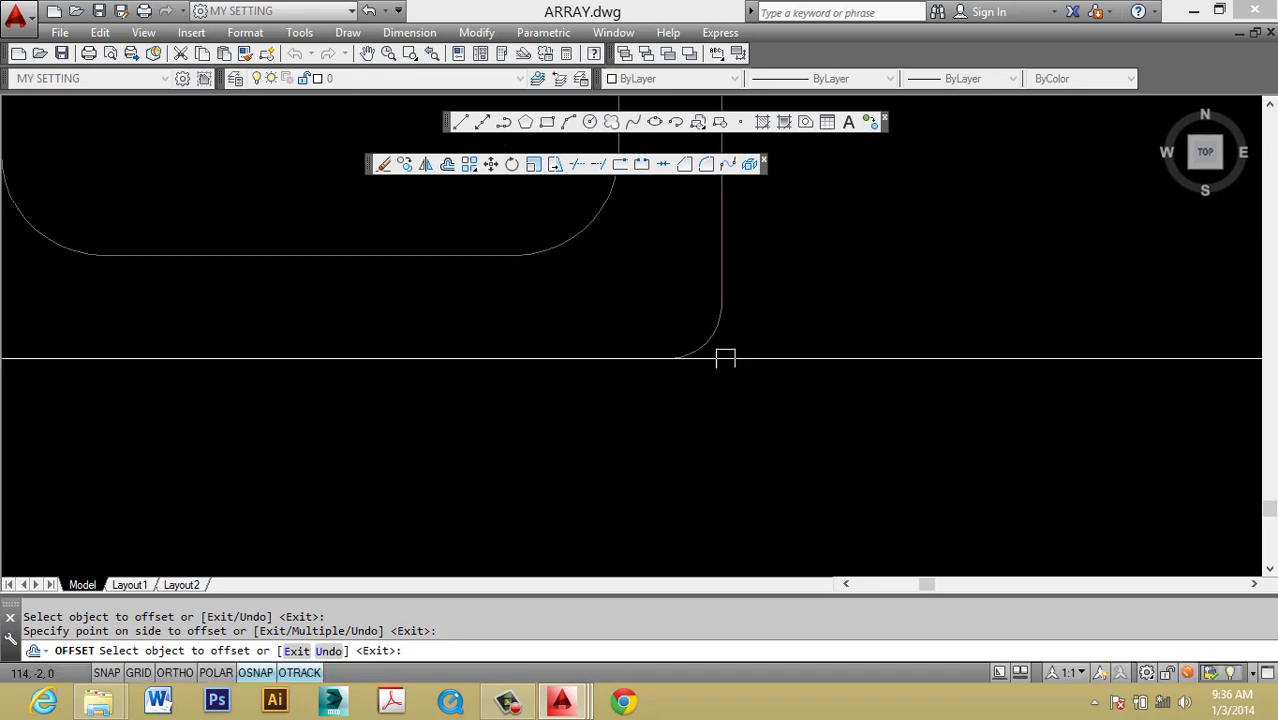
scroll(730, 353, "up", 3)
middle_click_drag(818, 361, 818, 336)
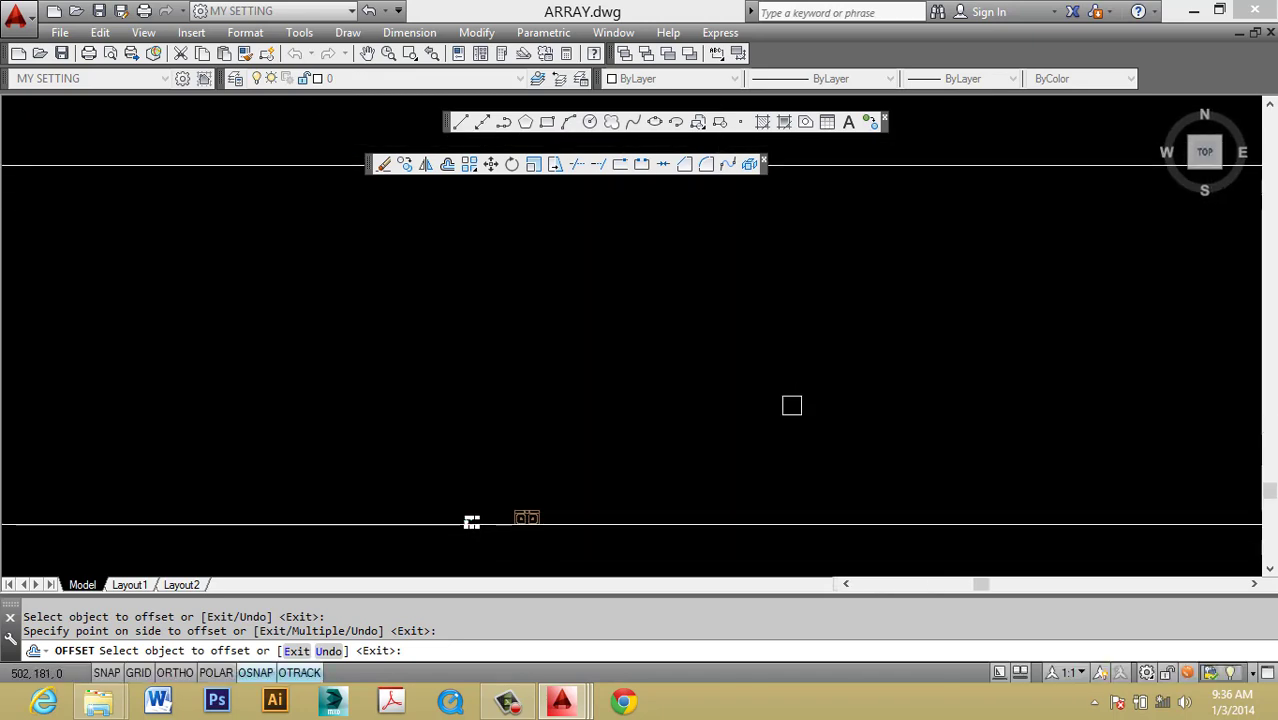
key("Escape")
Window-select and erase the three grids of square boxes, 41 objects in all.
left_click(753, 534)
key("Escape")
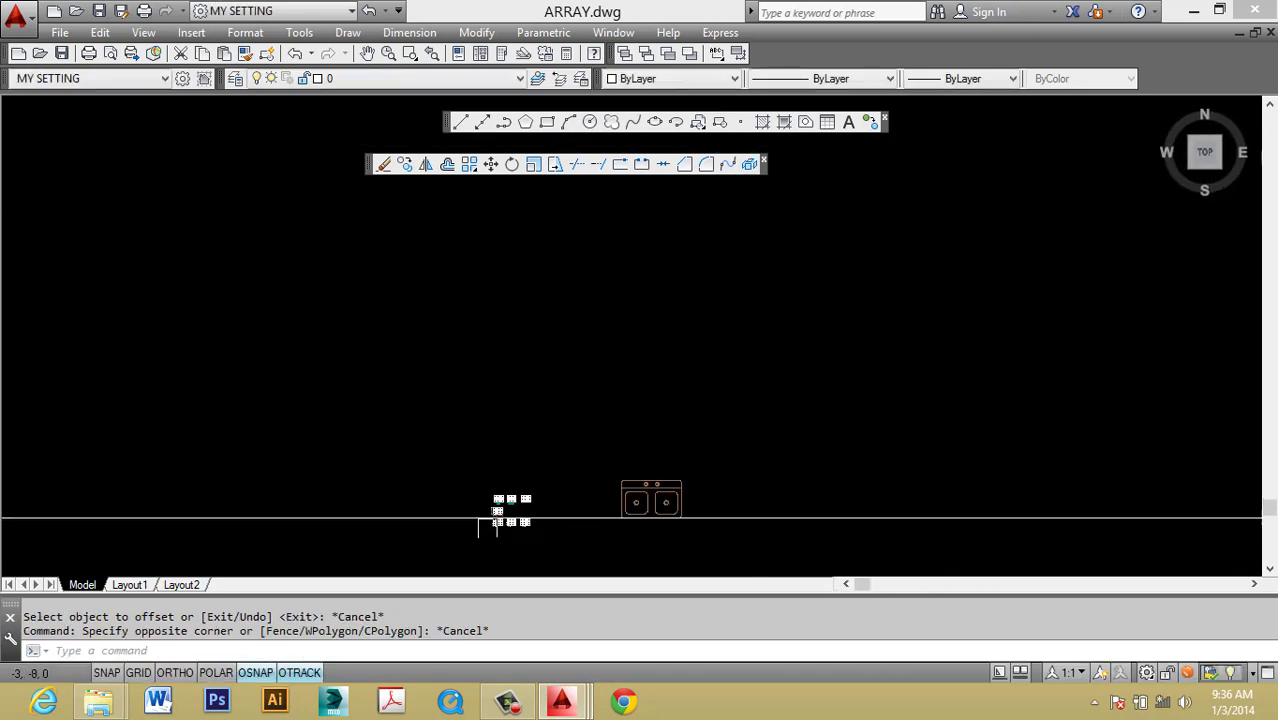
scroll(480, 521, "down", 5)
scroll(556, 428, "up", 2)
scroll(643, 432, "up", 2)
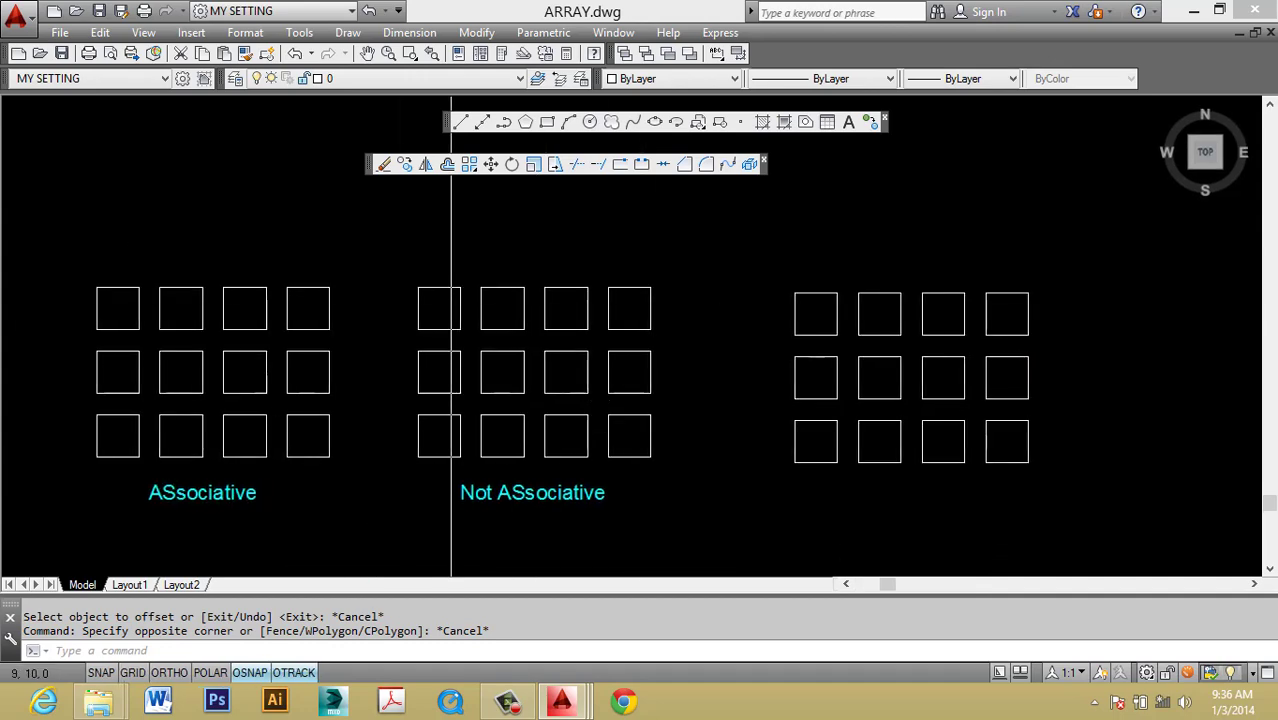
scroll(520, 440, "up", 2)
key("Escape")
key("Escape")
scroll(666, 461, "up", 4)
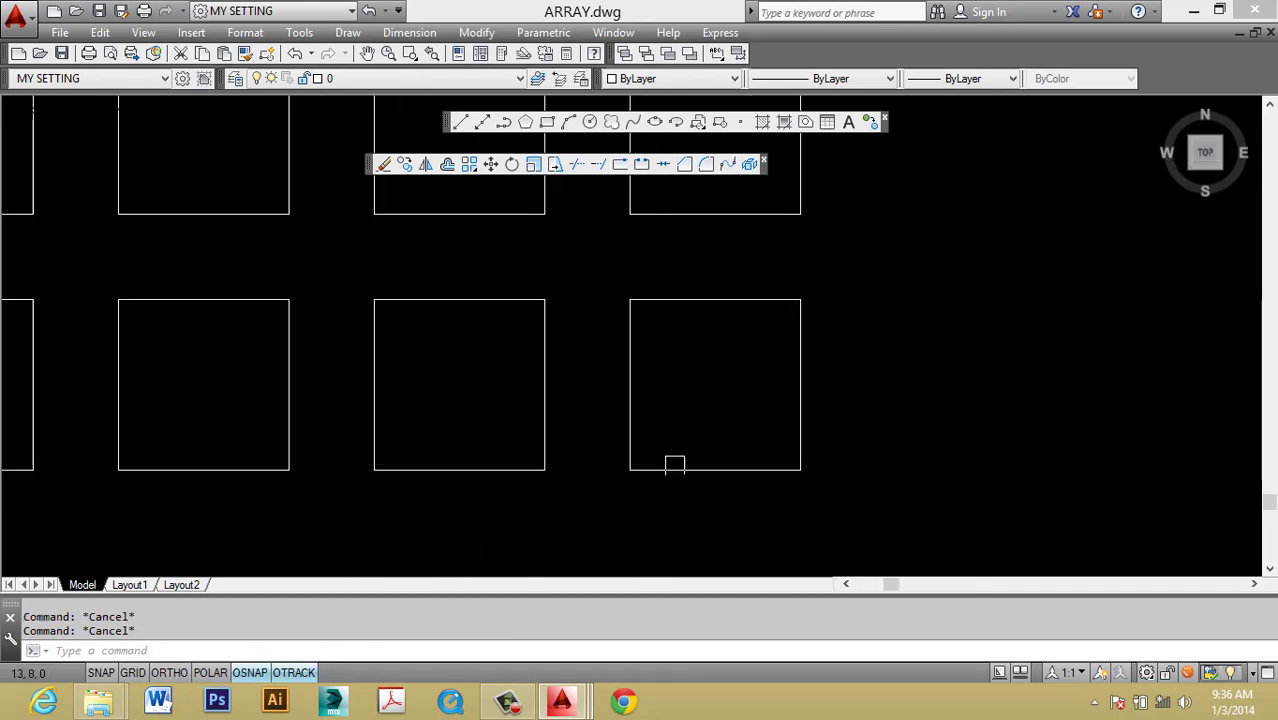
type("1")
key("Return")
key("Escape")
left_click(630, 467)
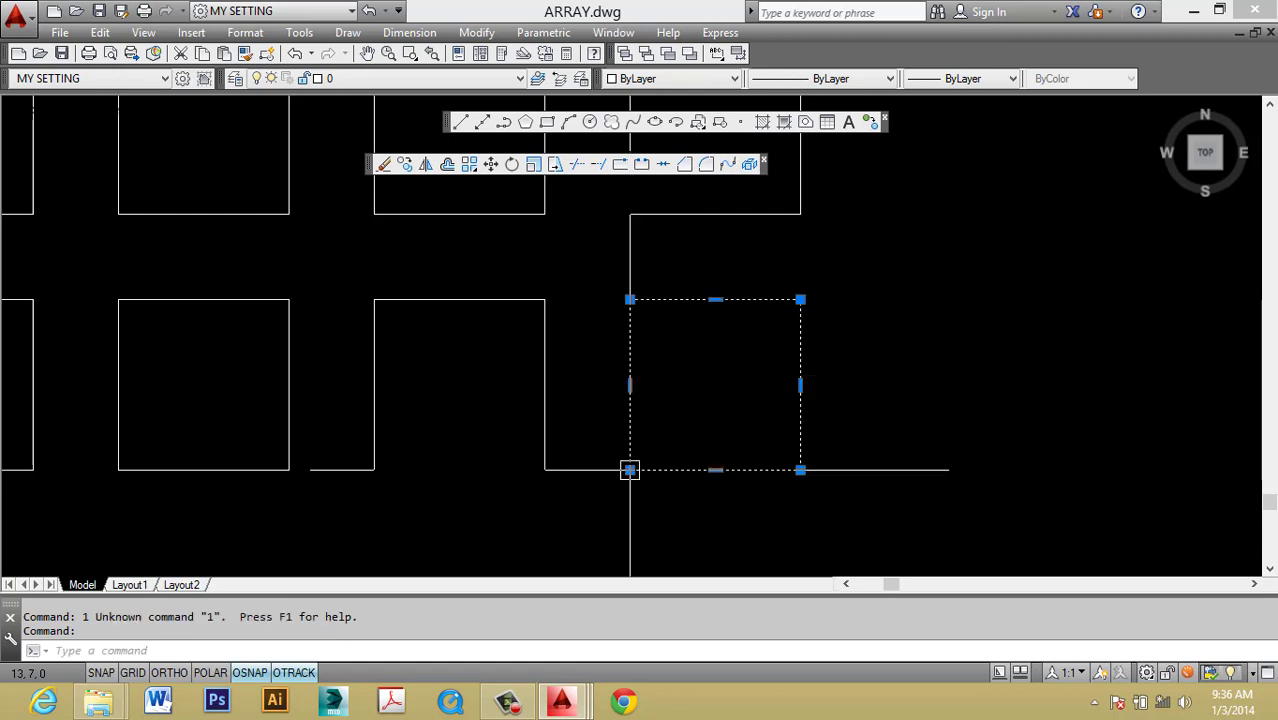
scroll(660, 400, "down", 15)
key("Escape")
left_click(456, 293)
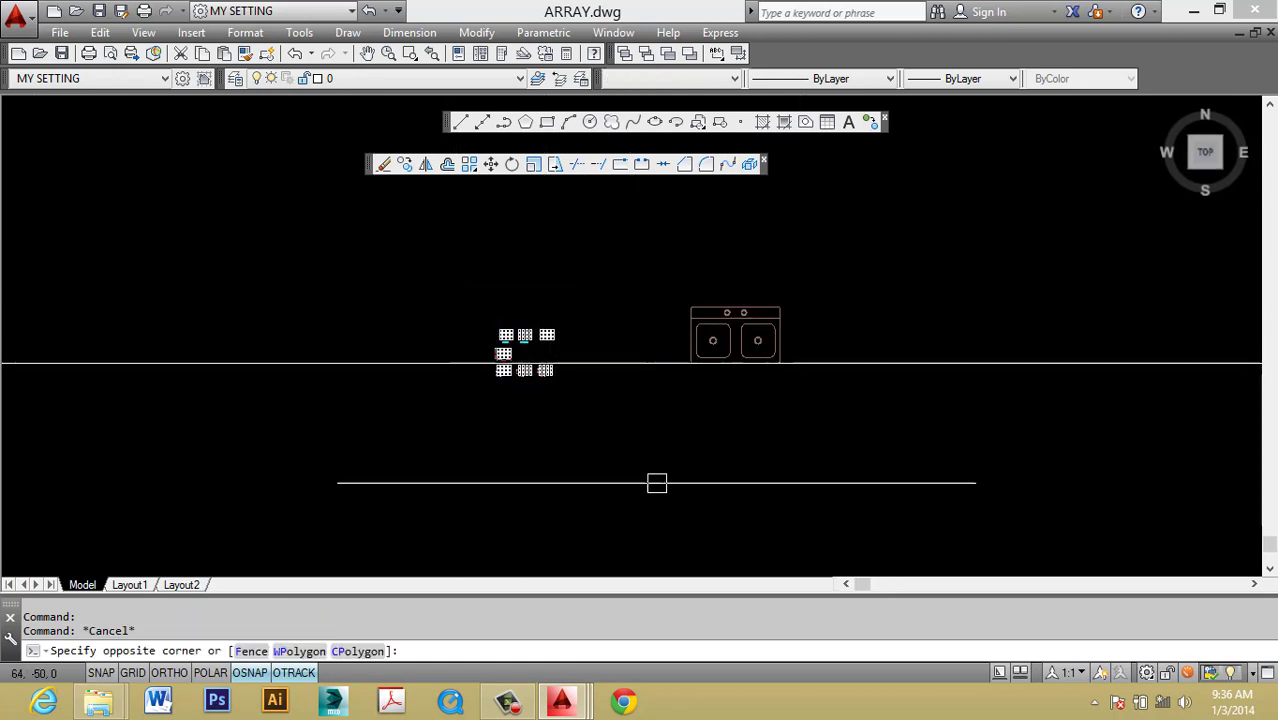
left_click(656, 480)
type("e")
key("Return")
scroll(593, 385, "down", 5)
Make a first attempt at scaling the sink by reference, then cancel it.
scroll(584, 410, "down", 2)
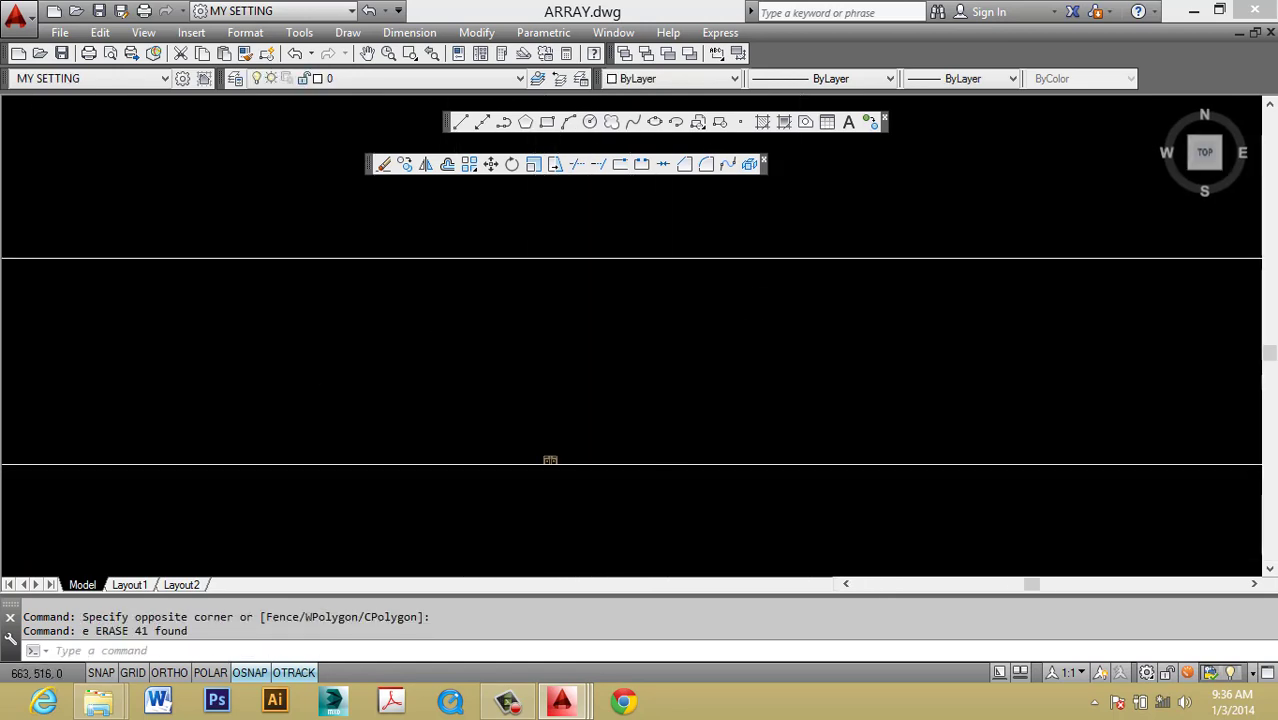
scroll(540, 432, "up", 4)
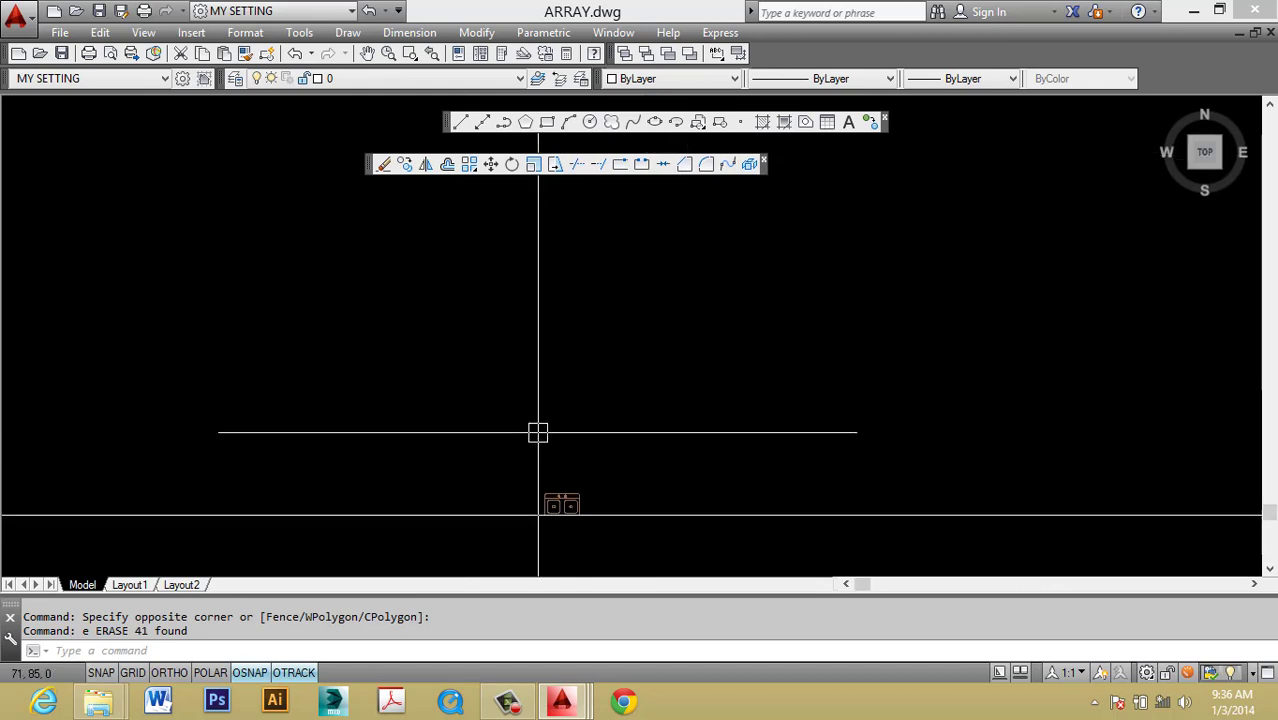
scroll(585, 385, "up", 2)
key("Escape")
left_click(485, 342)
left_click(686, 518)
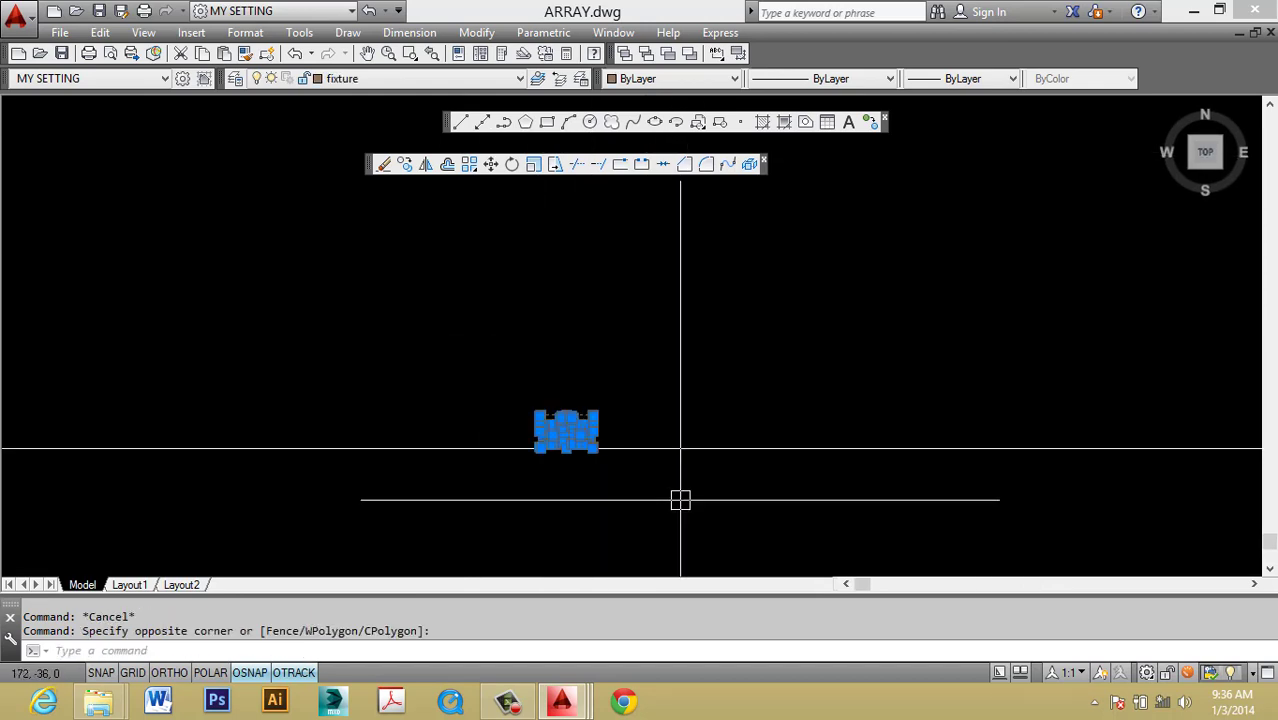
type("s")
key("Escape")
key("Escape")
type("sc")
key("Return")
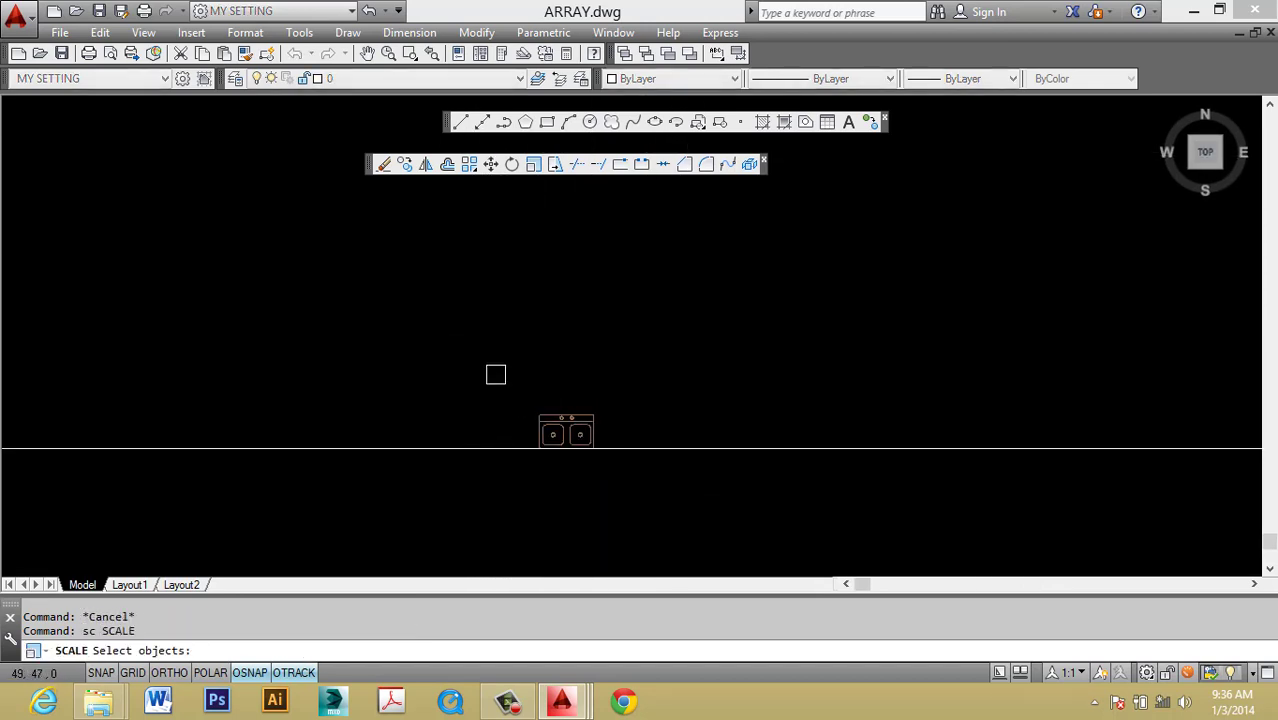
left_click(494, 374)
left_click(636, 488)
key("Return")
scroll(573, 450, "up", 5)
scroll(448, 428, "up", 1)
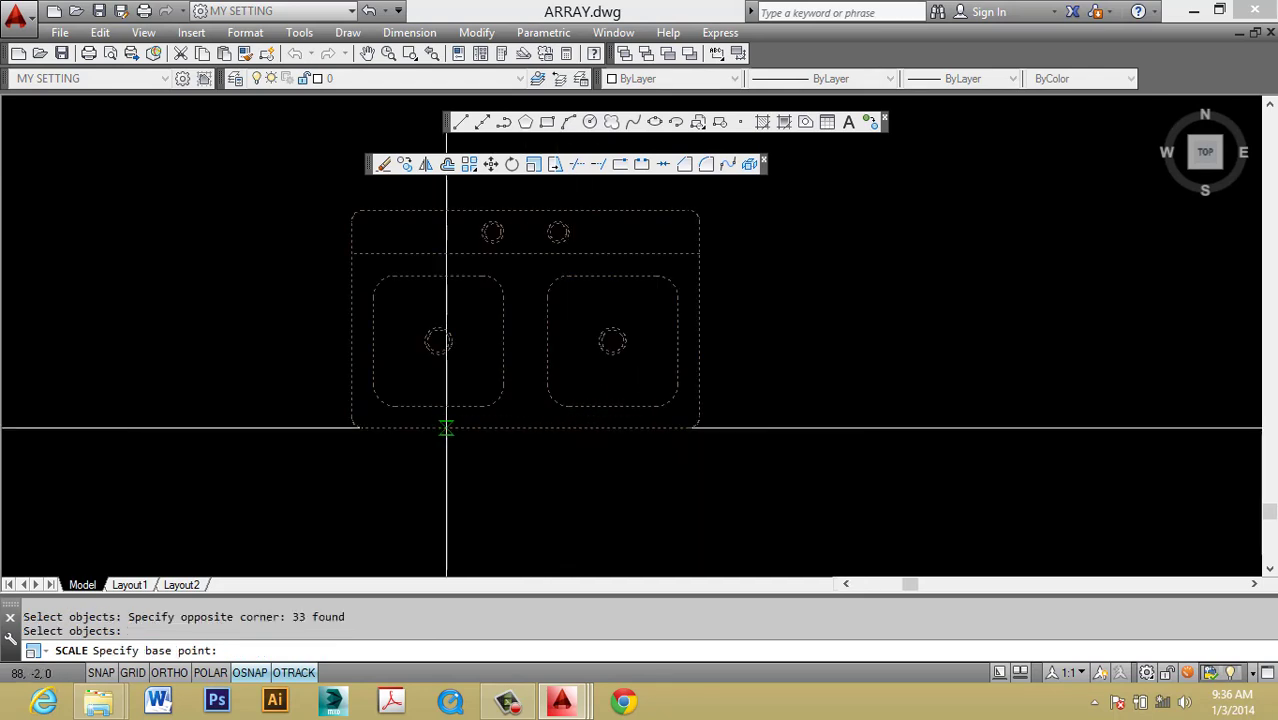
scroll(561, 428, "up", 2)
left_click(560, 428)
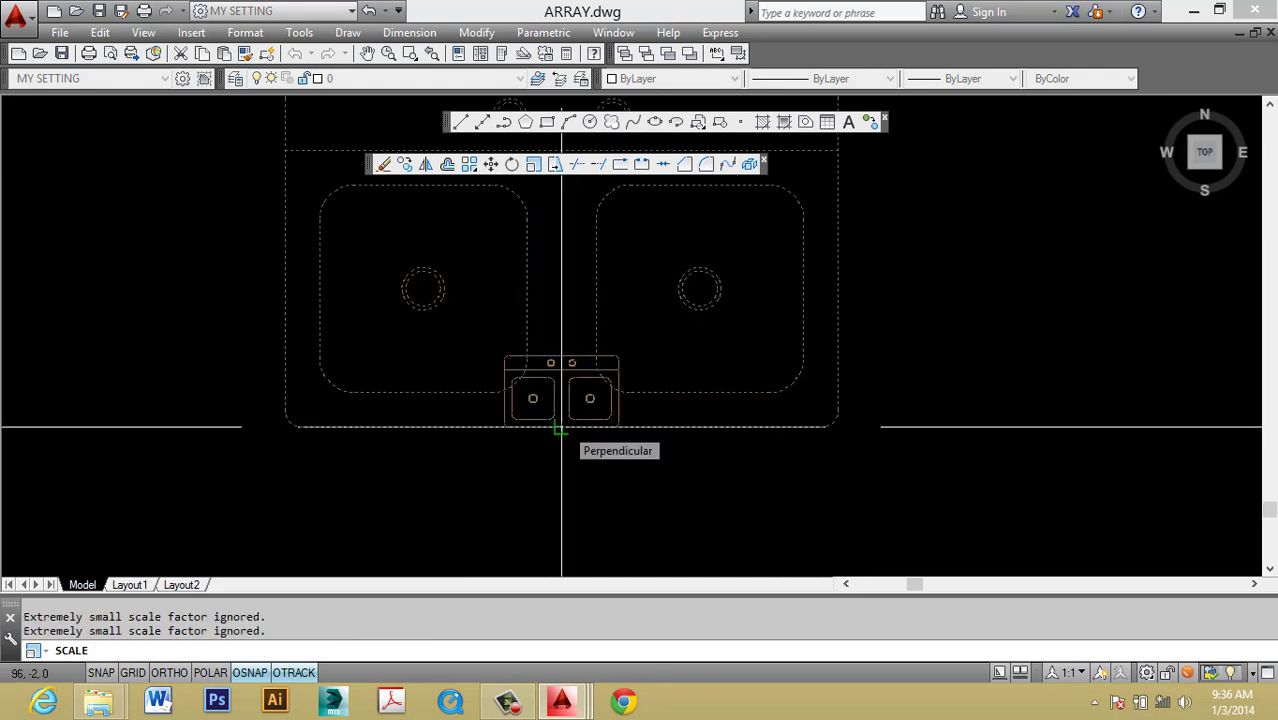
type("r")
key("Return")
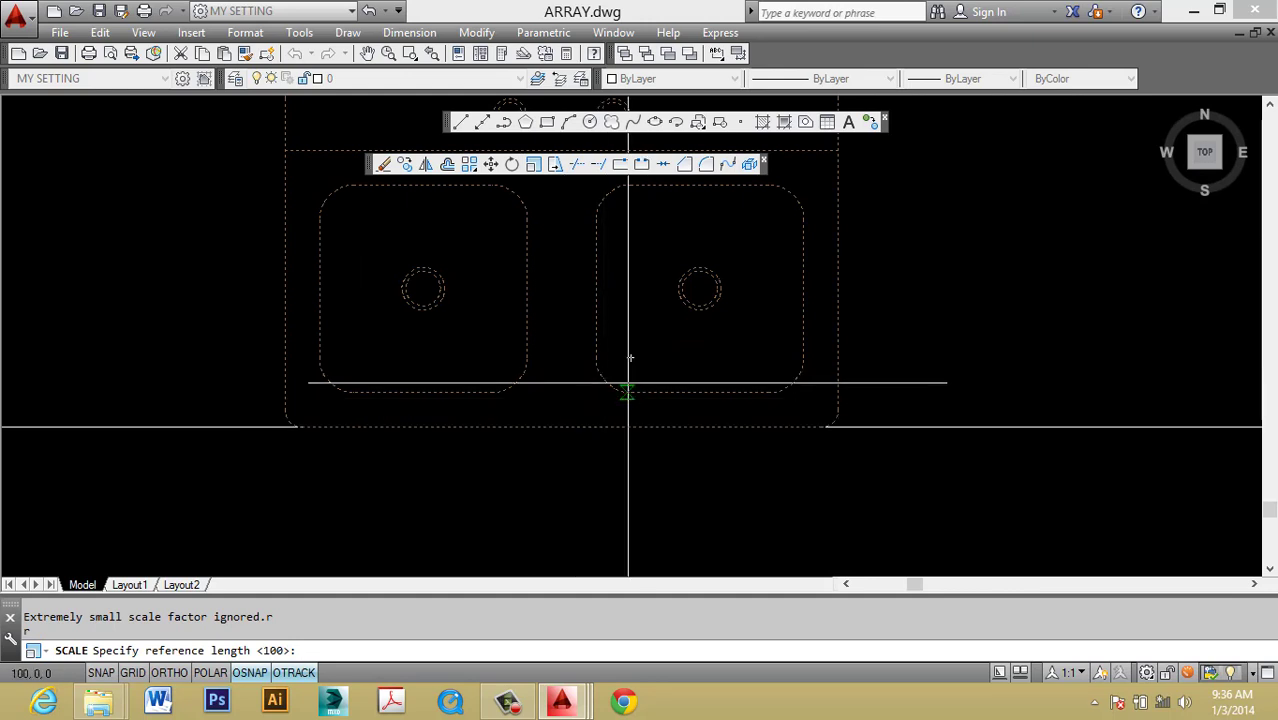
scroll(623, 385, "down", 4)
key("Escape")
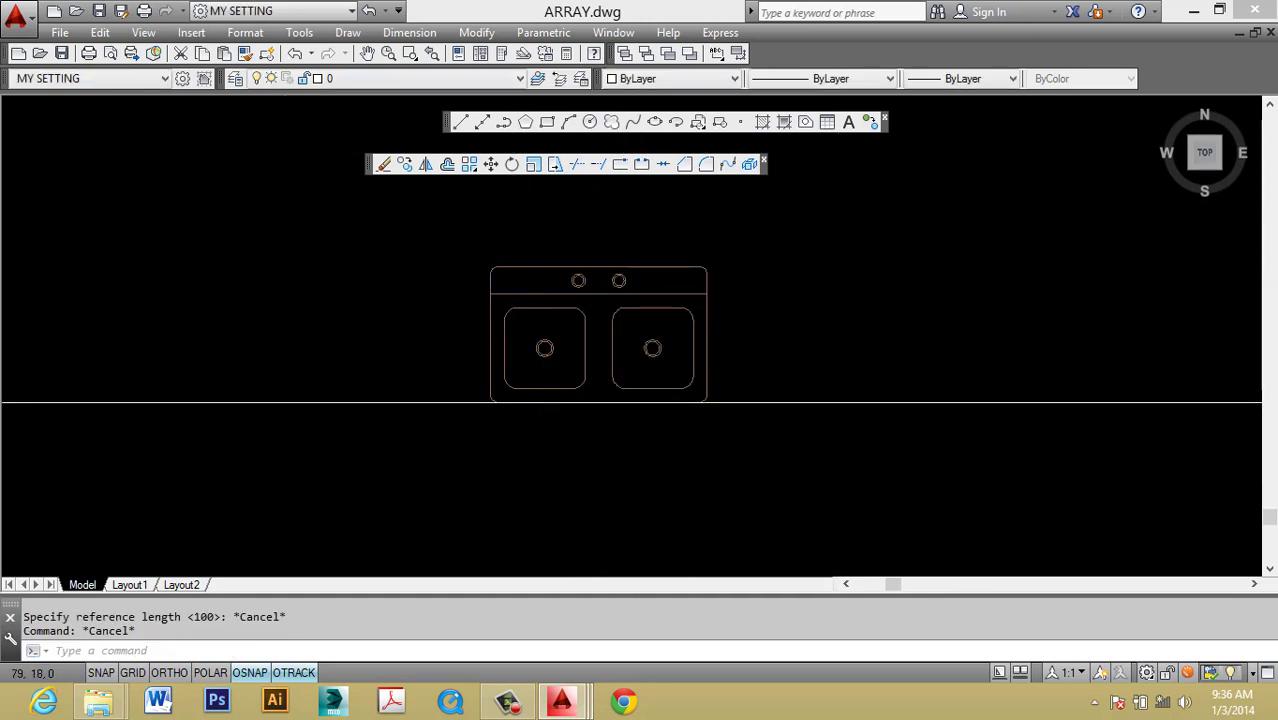
Scale the sink by reference from its bottom midpoint so its height reaches the upper guide line.
left_click(444, 218)
left_click(838, 512)
type("sc")
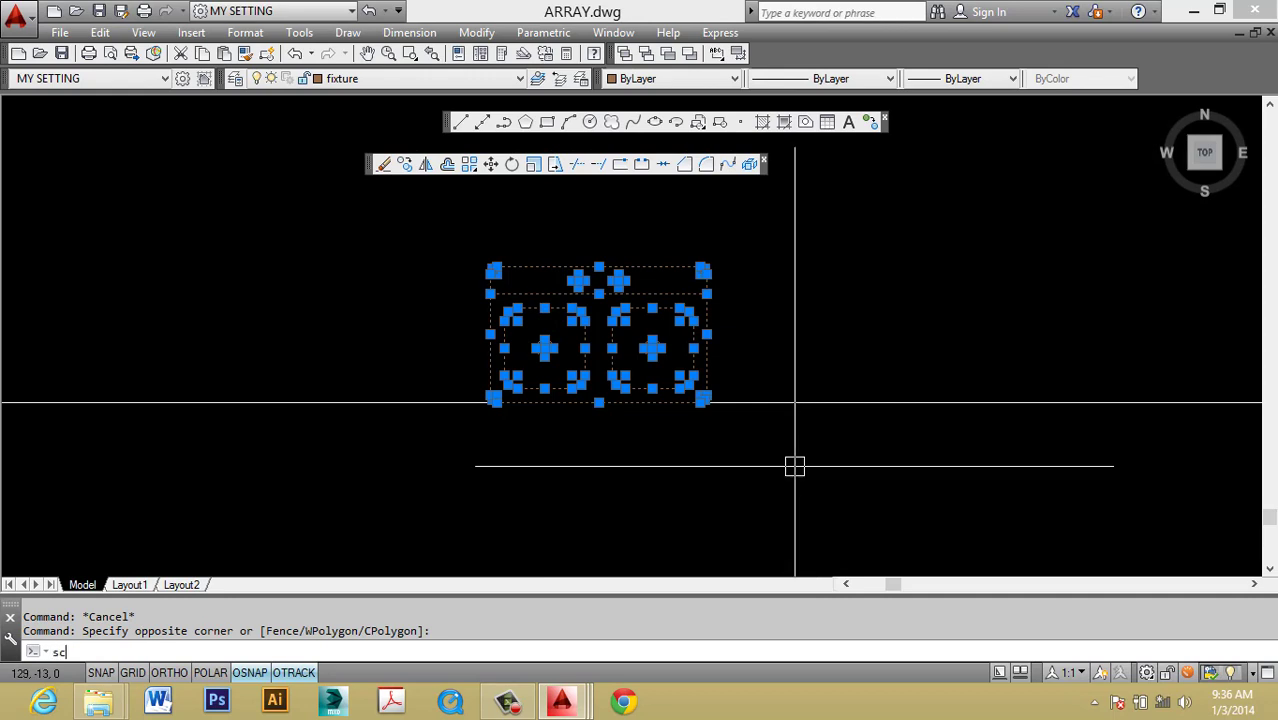
key("Return")
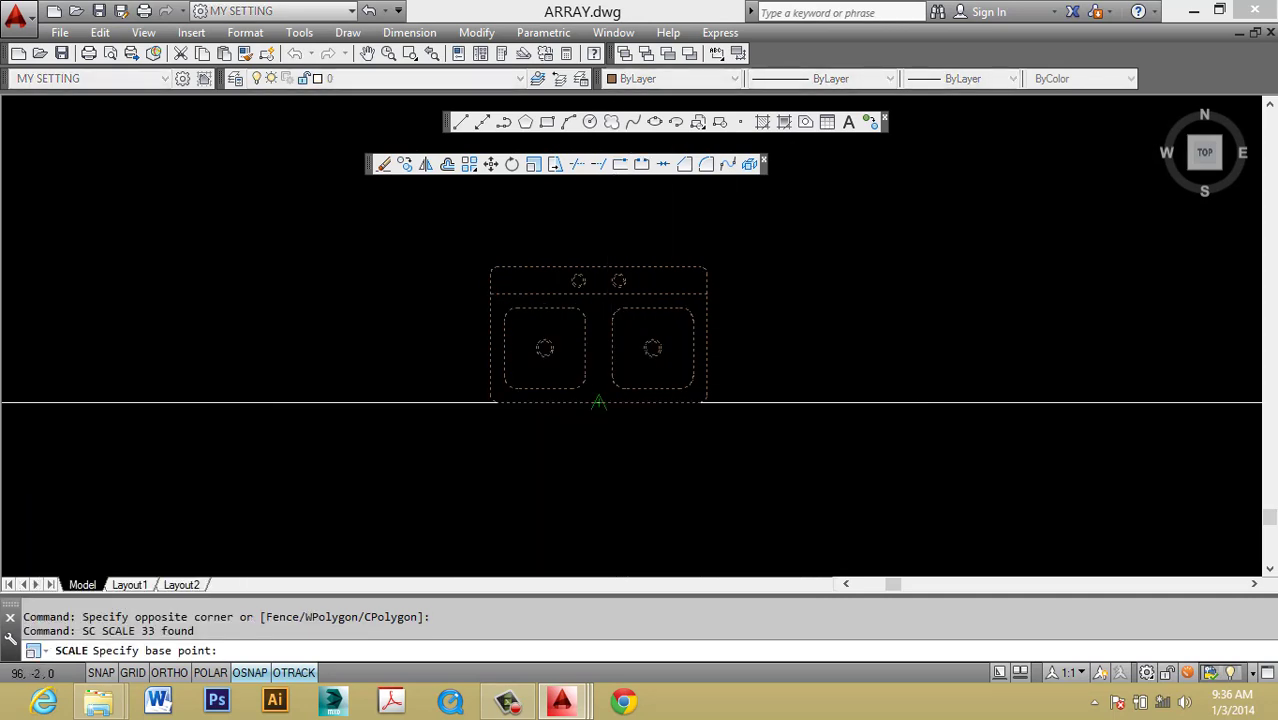
left_click(598, 404)
key("Return")
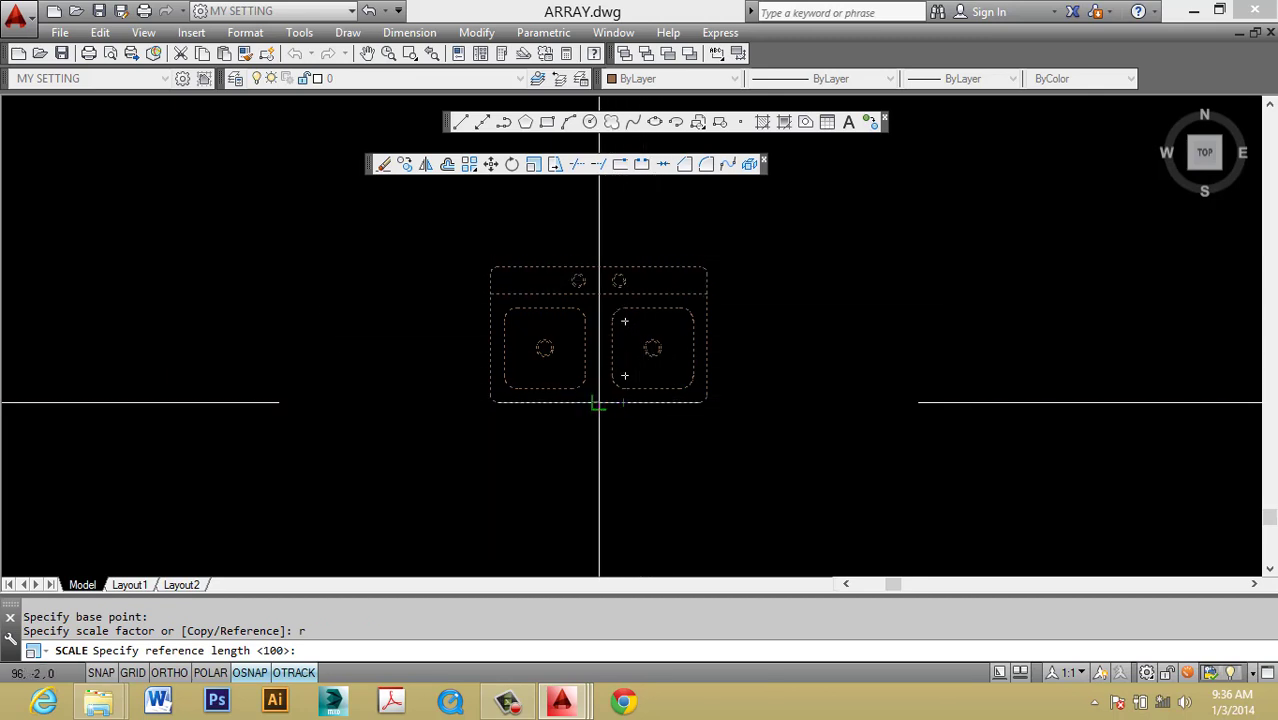
left_click(598, 402)
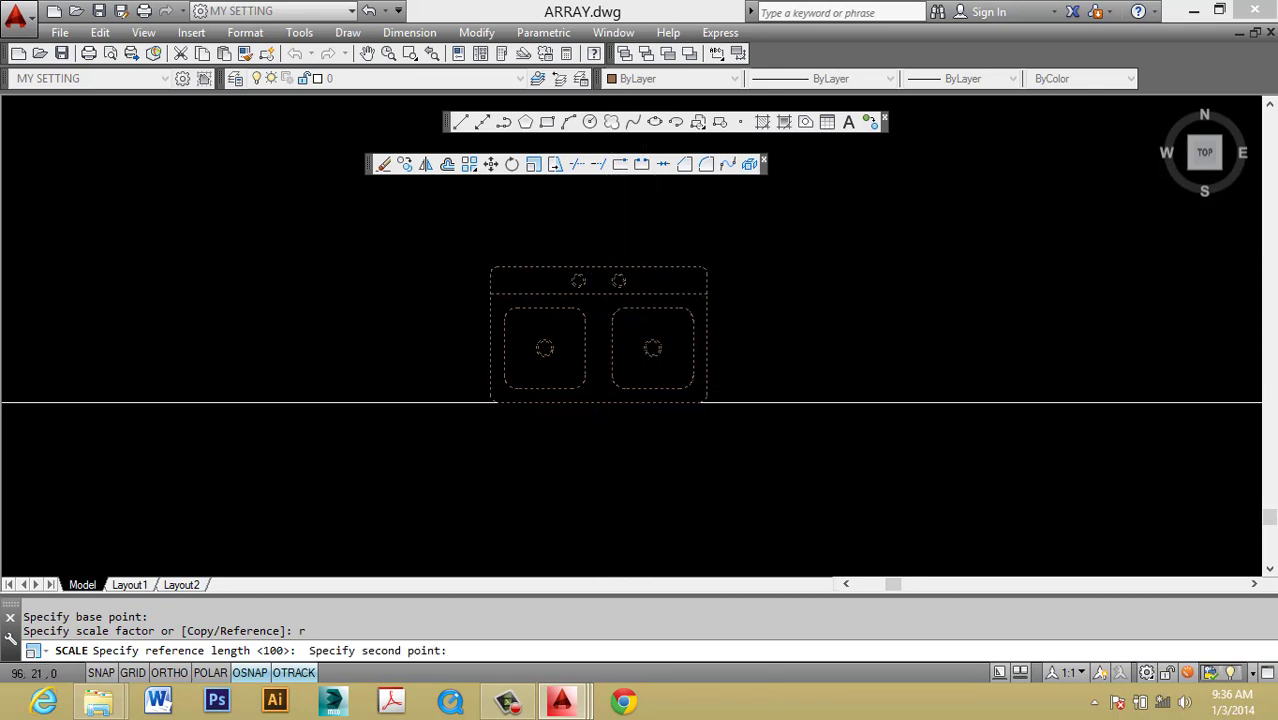
left_click(599, 267)
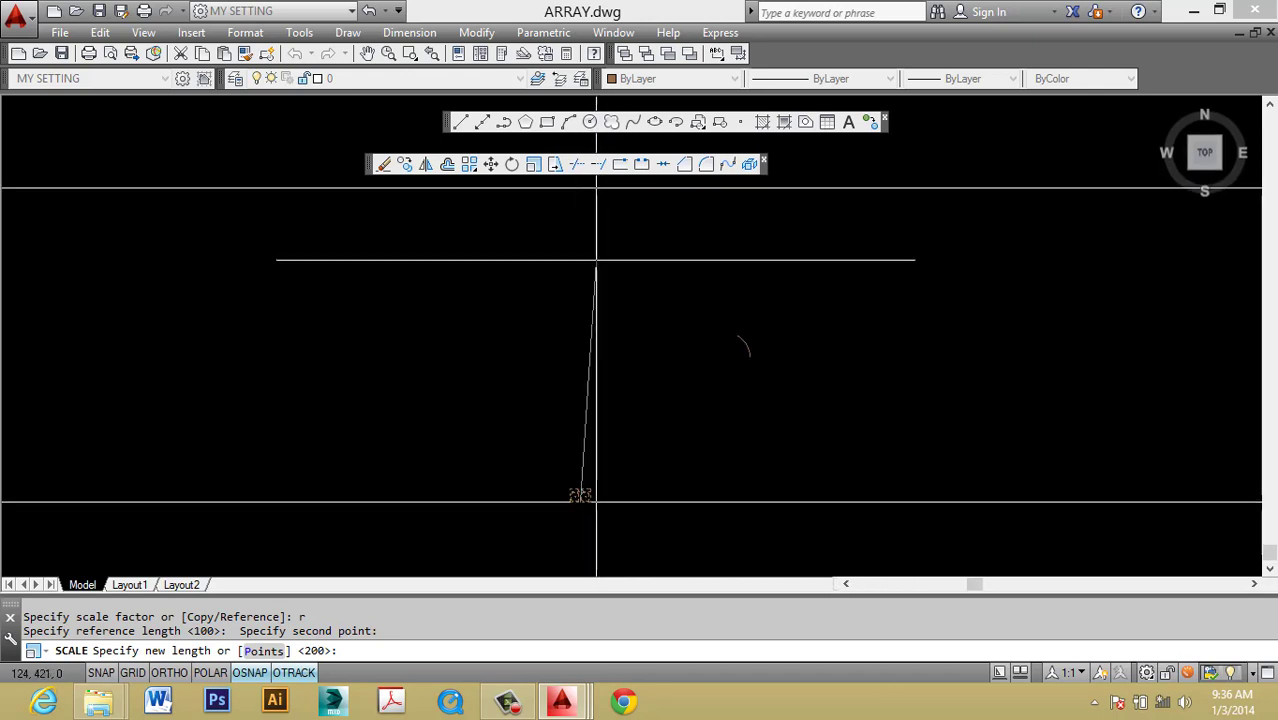
left_click(577, 187)
scroll(590, 250, "down", 4)
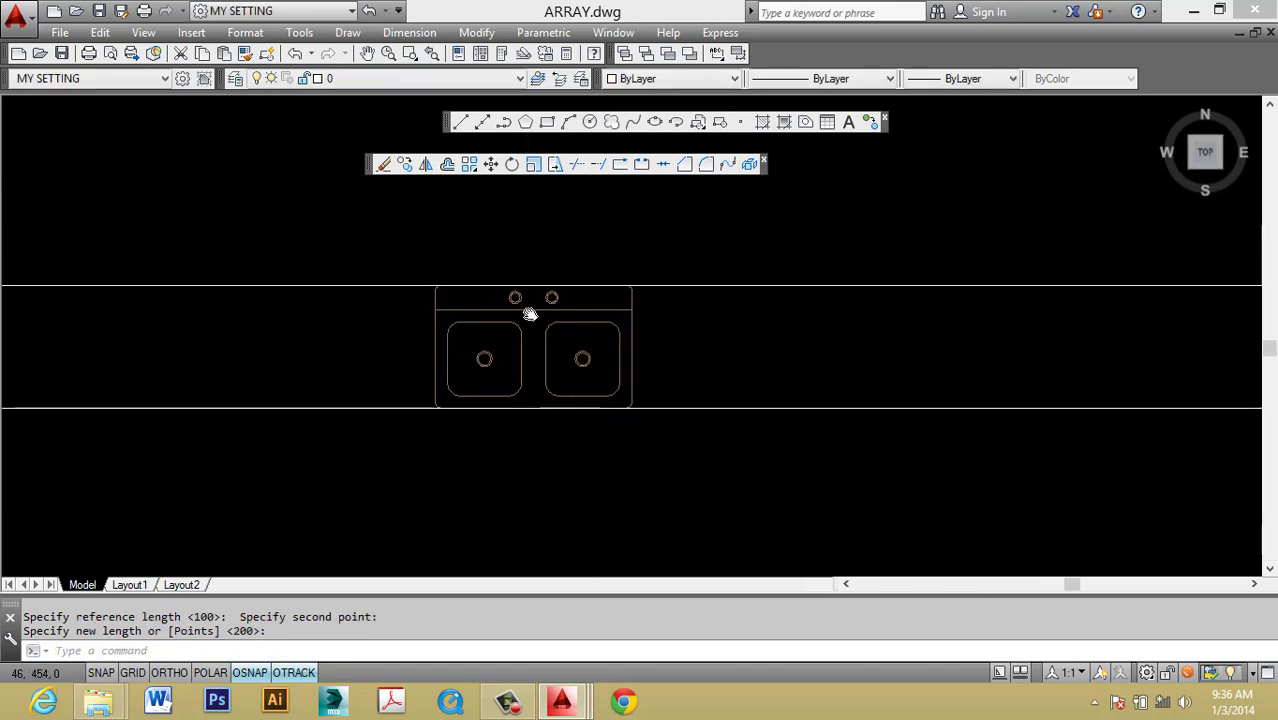
Crossing-select and erase the two horizontal guide lines.
left_click(362, 251)
key("Escape")
left_click(756, 250)
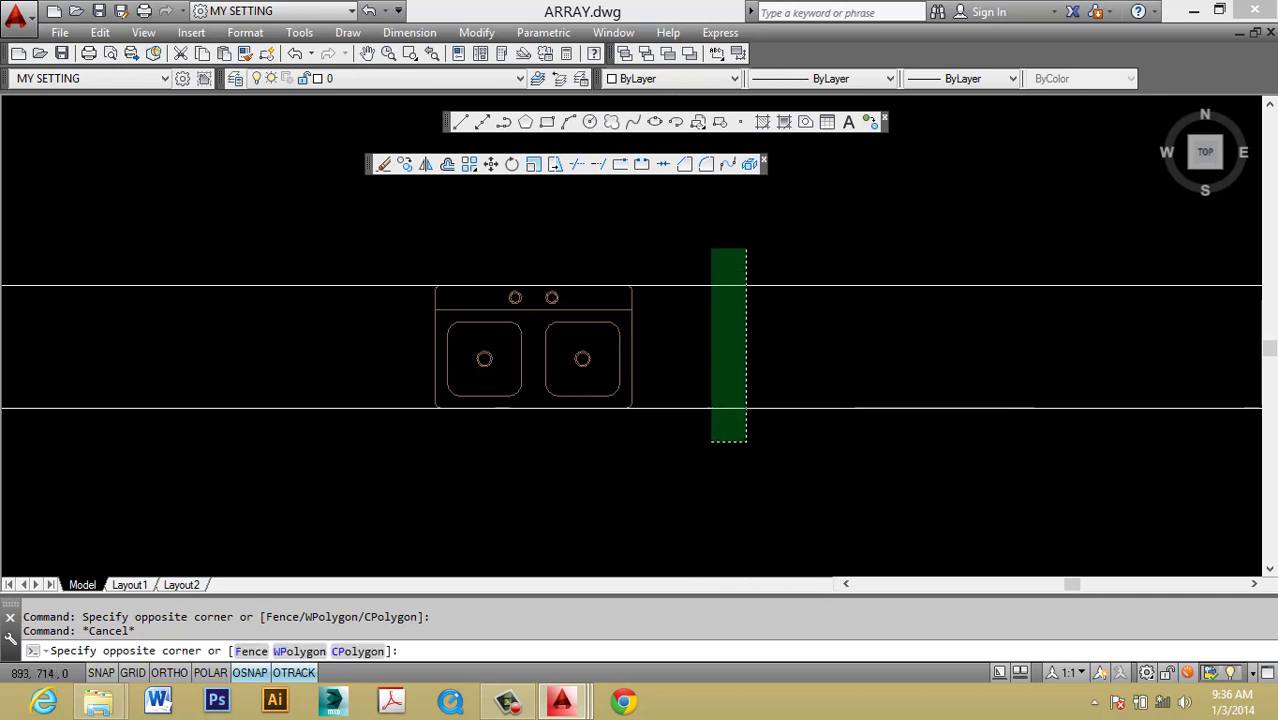
left_click(706, 444)
scroll(592, 314, "up", 2)
key("Escape")
key("Escape")
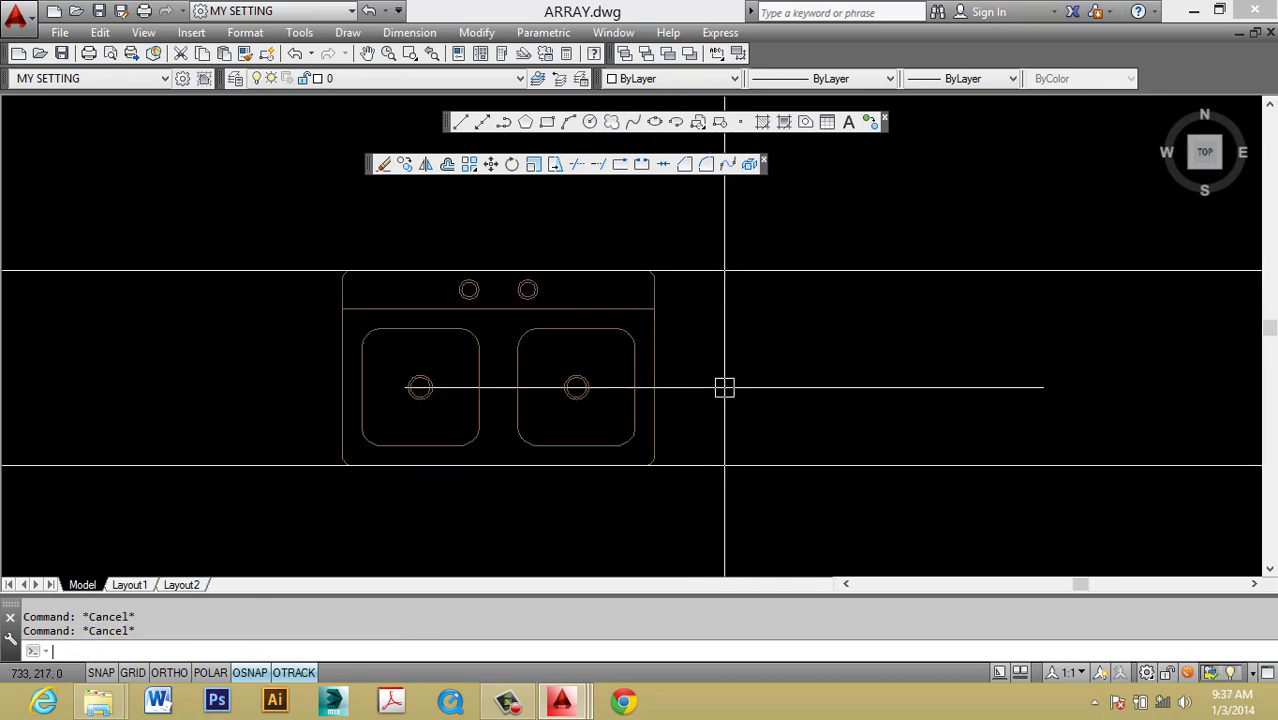
left_click(858, 517)
left_click(784, 252)
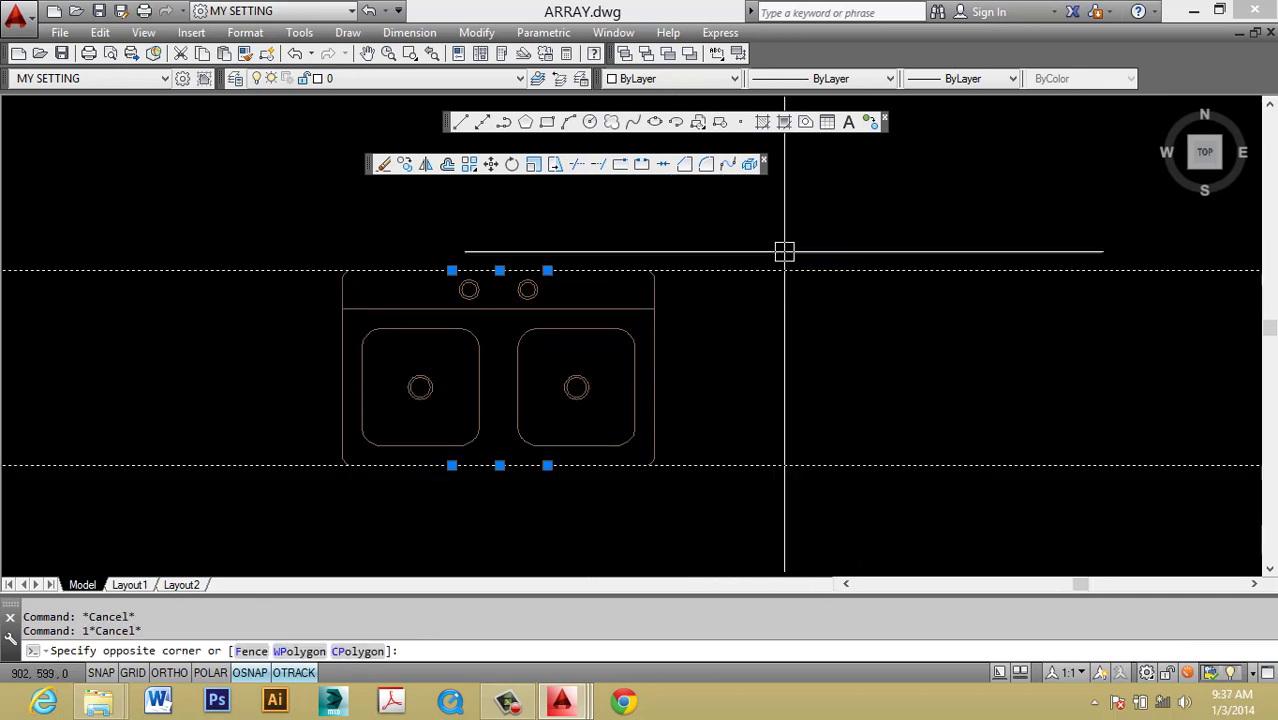
type("e")
key("Return")
key("Escape")
scroll(801, 375, "down", 2)
scroll(801, 375, "up", 2)
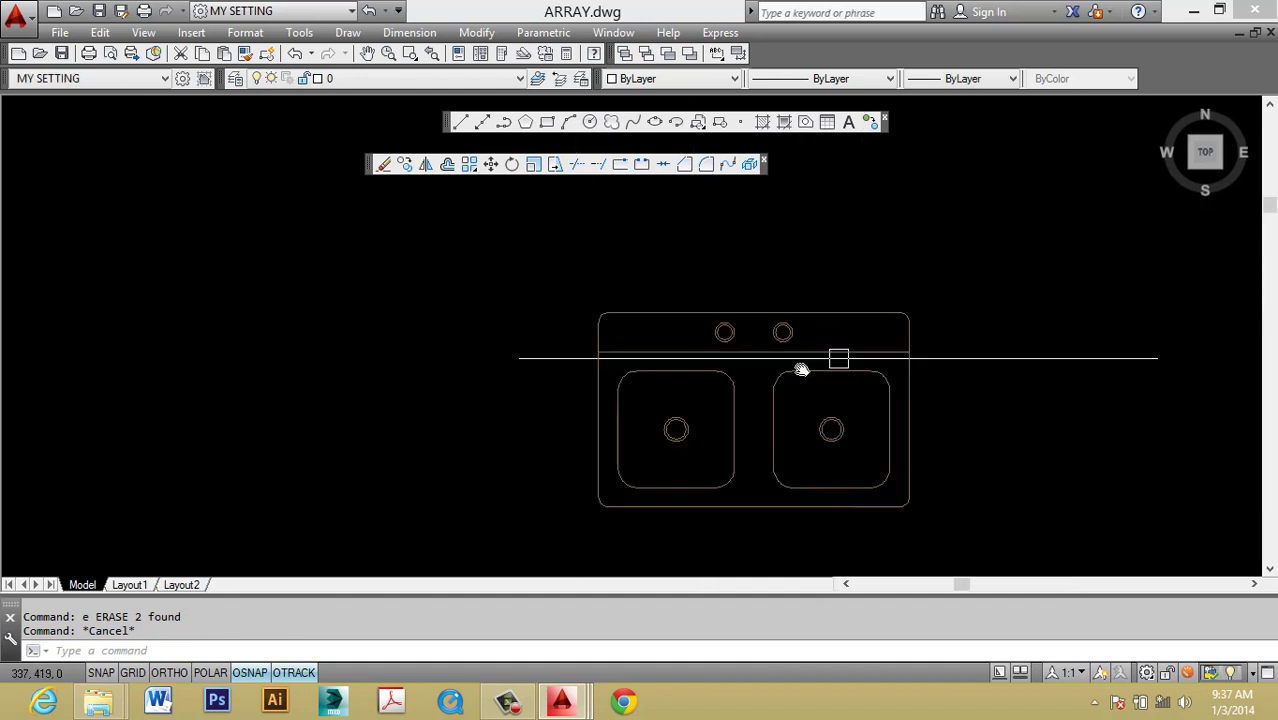
Select the whole double sink and put it on layer 0.
middle_click_drag(836, 357, 713, 309)
left_click(855, 357)
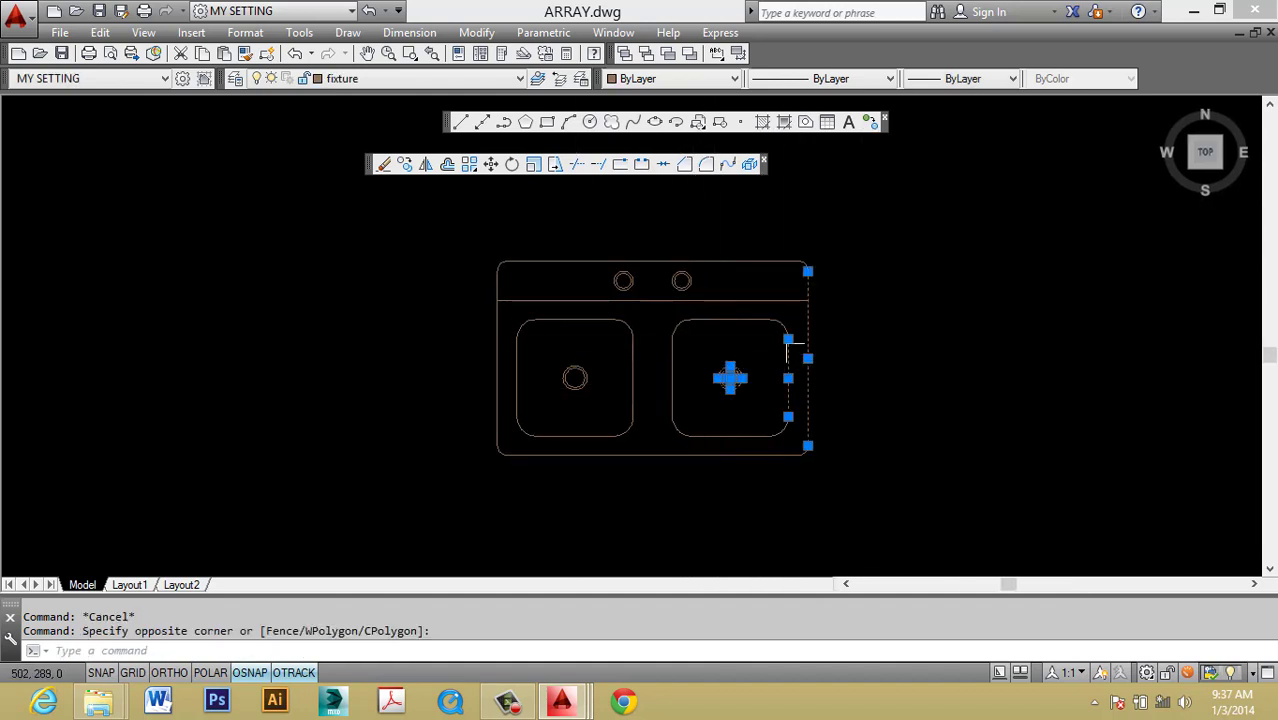
key("Escape")
middle_click_drag(785, 334, 756, 329)
left_click(412, 232)
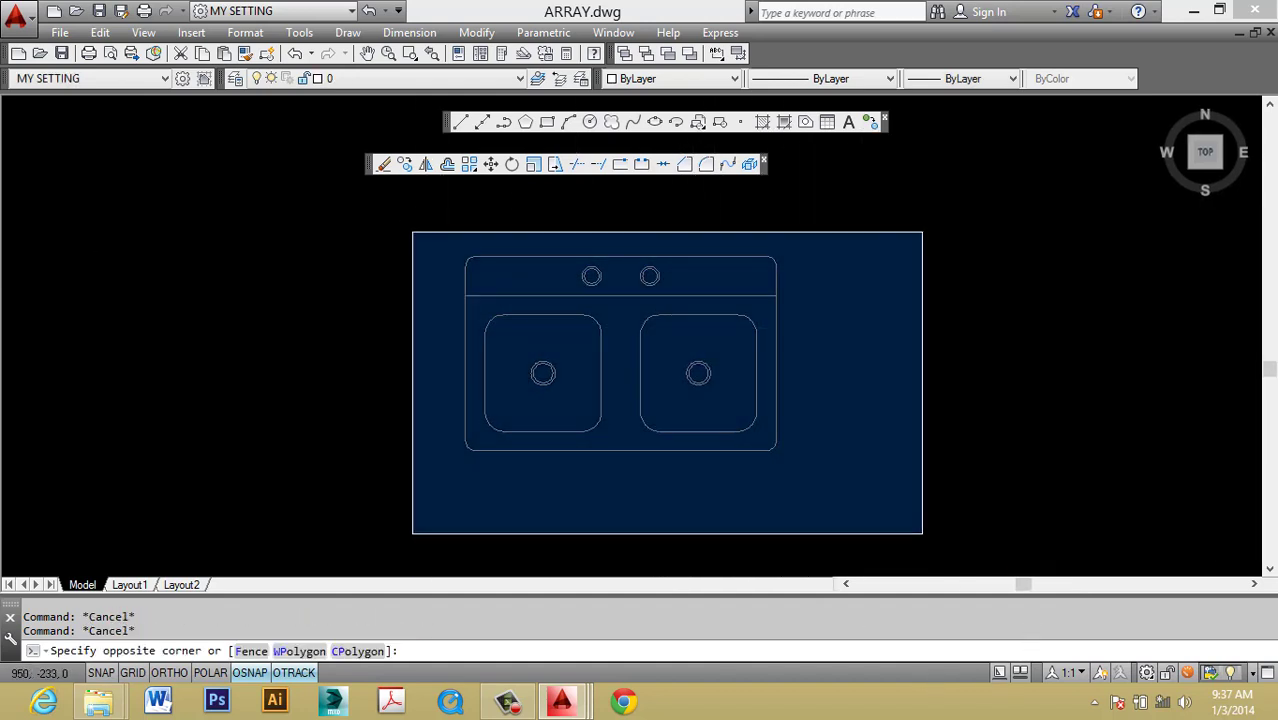
left_click(803, 531)
left_click(435, 78)
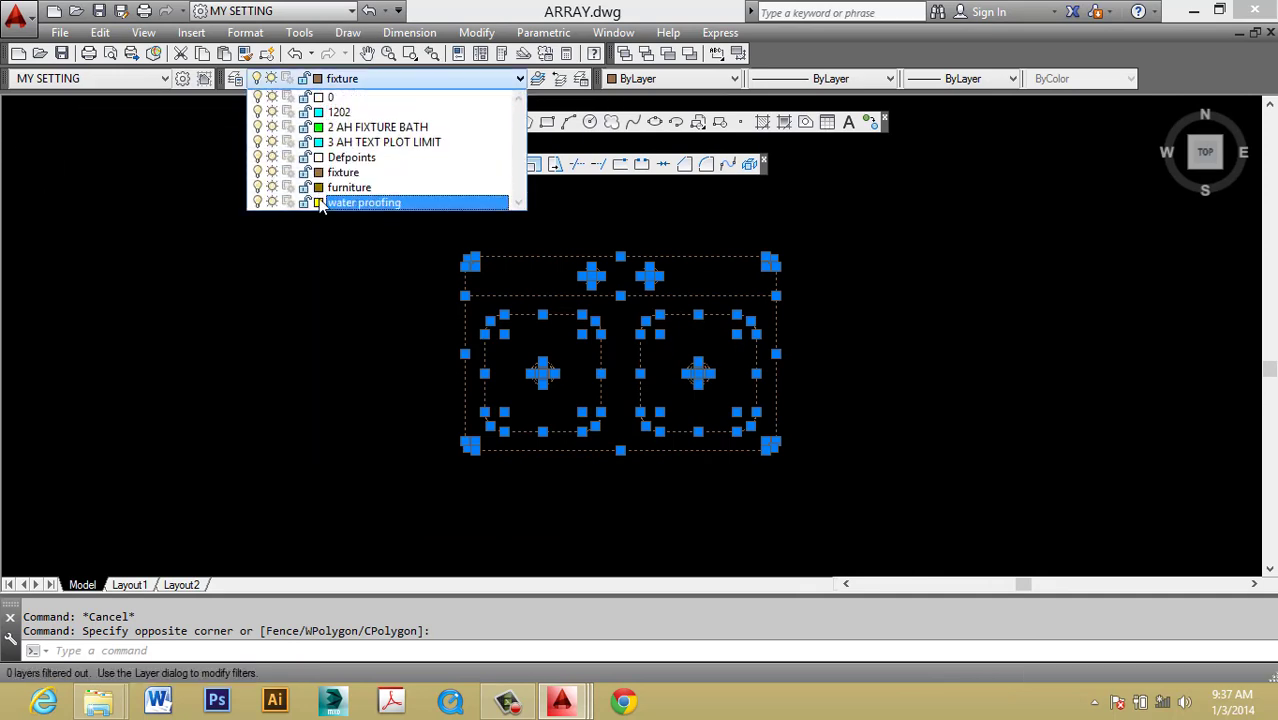
key("Escape")
key("Escape")
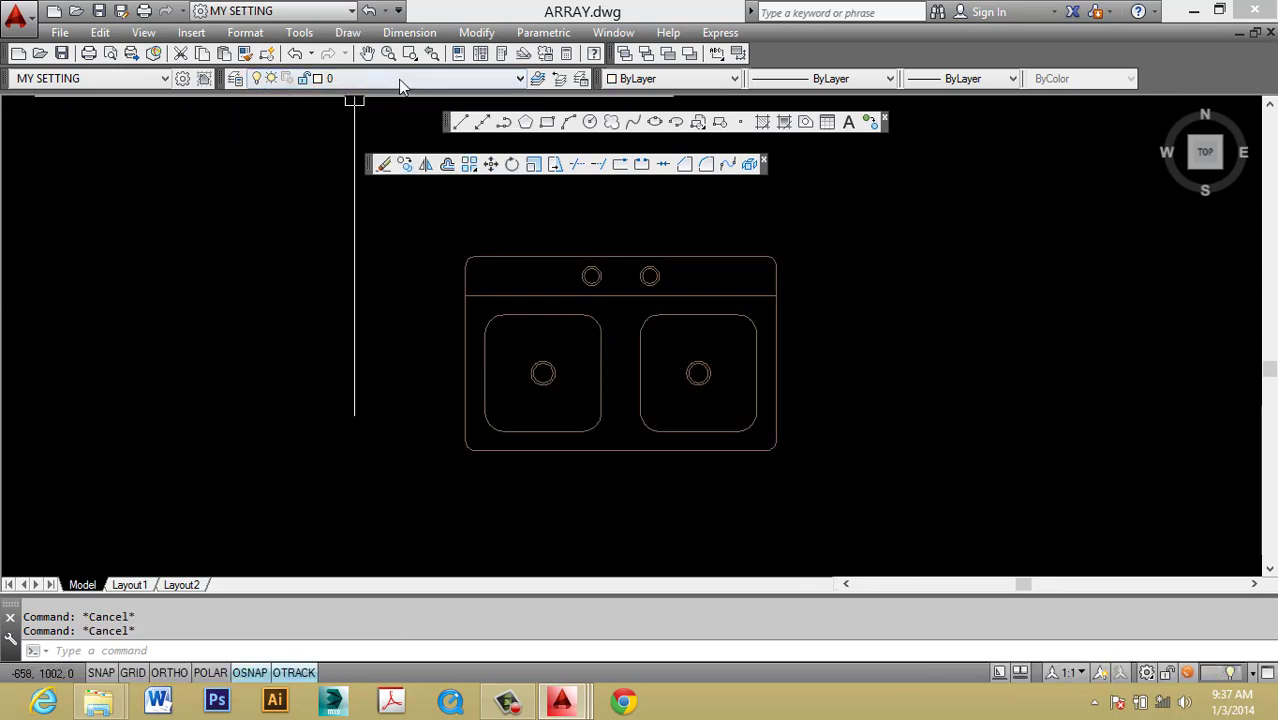
left_click(400, 78)
left_click(499, 105)
left_click(412, 226)
left_click(913, 575)
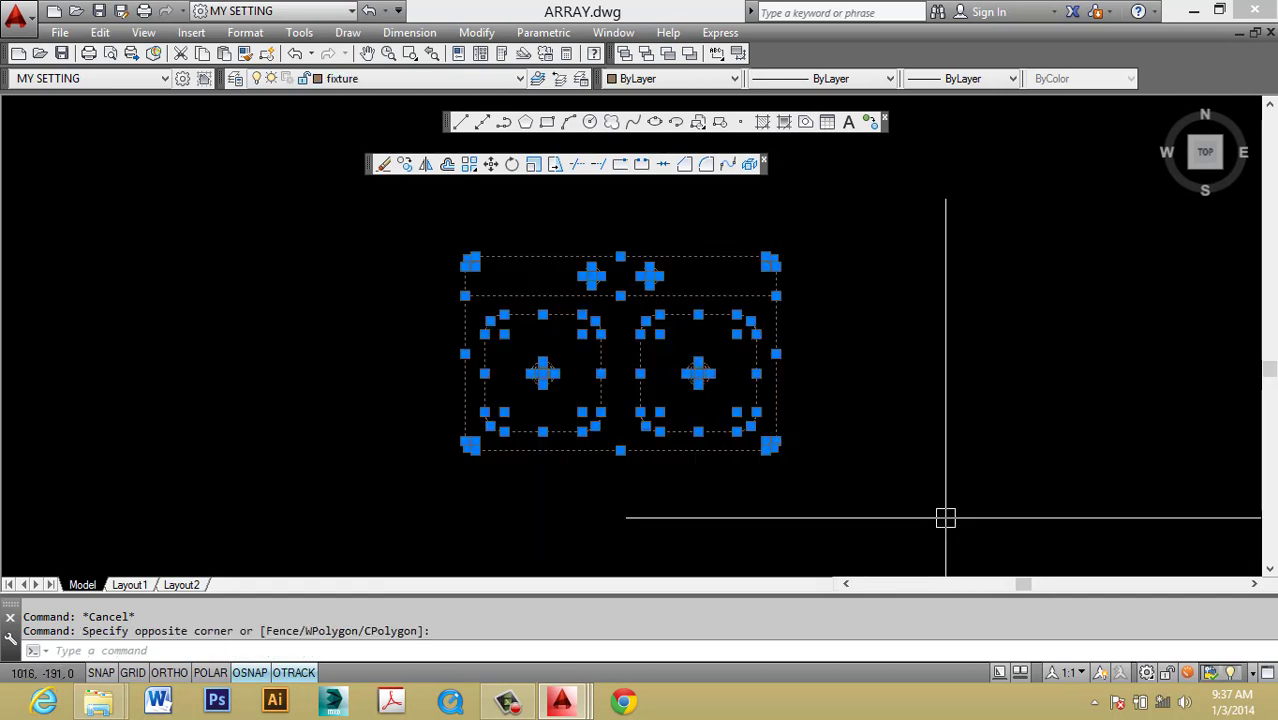
left_click(370, 78)
left_click(363, 100)
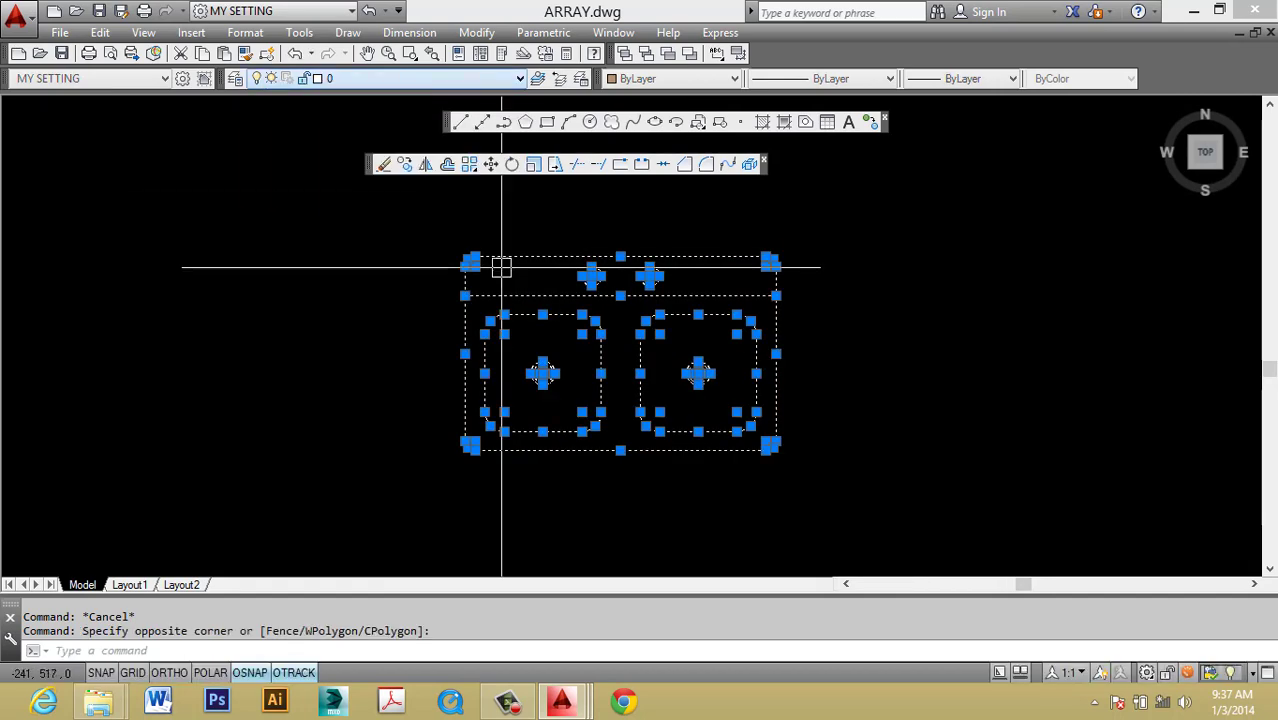
Reselect the sink to check it, then clear the selection and recentre the view.
key("Escape")
left_click(397, 220)
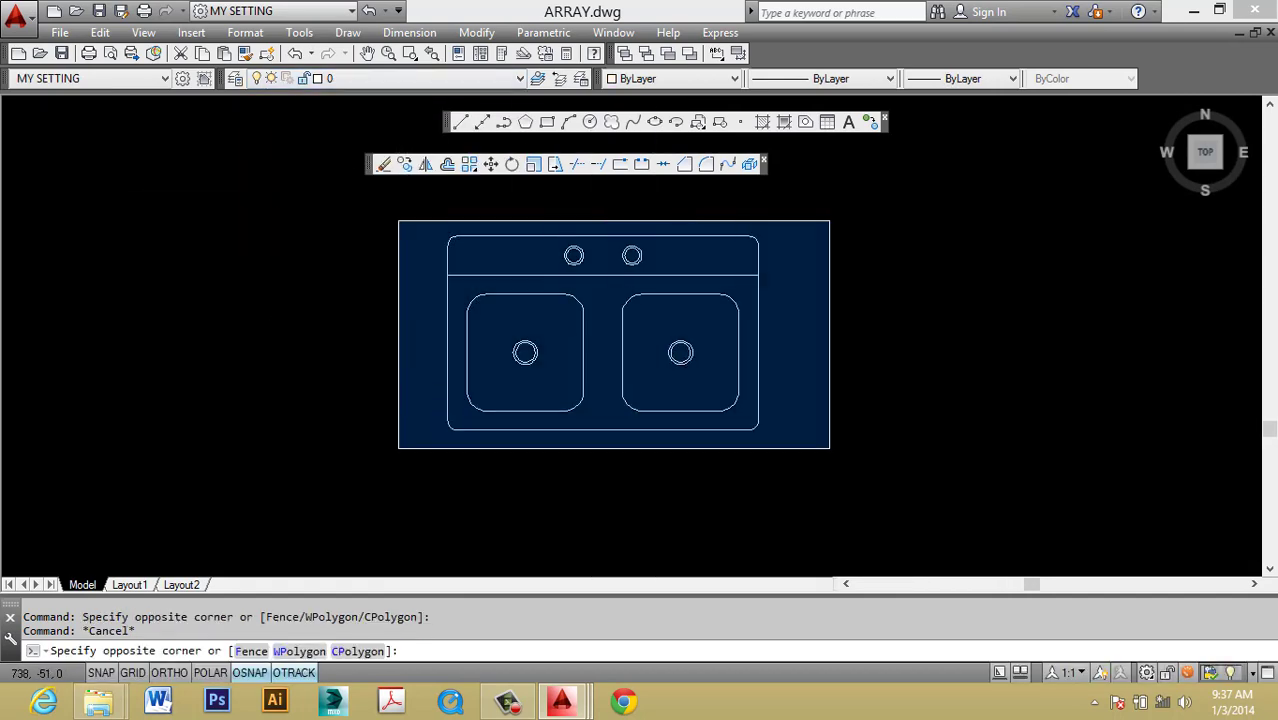
left_click(830, 450)
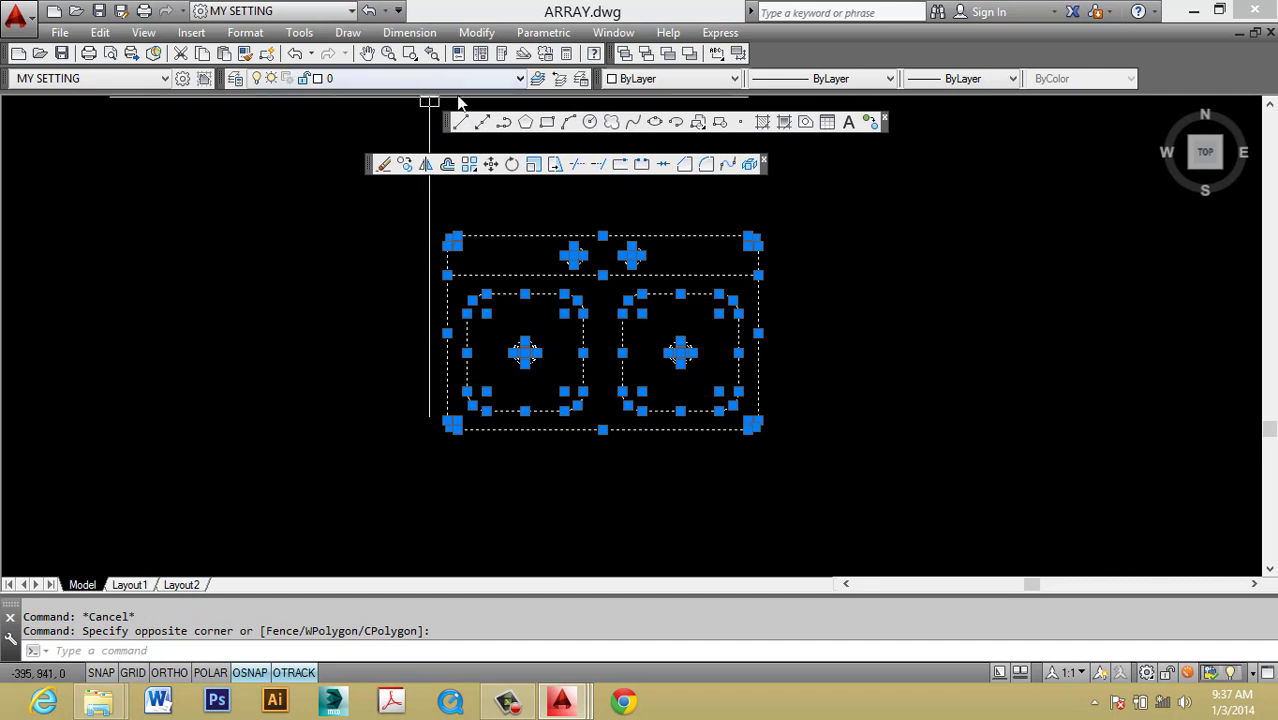
middle_click_drag(650, 274, 646, 274)
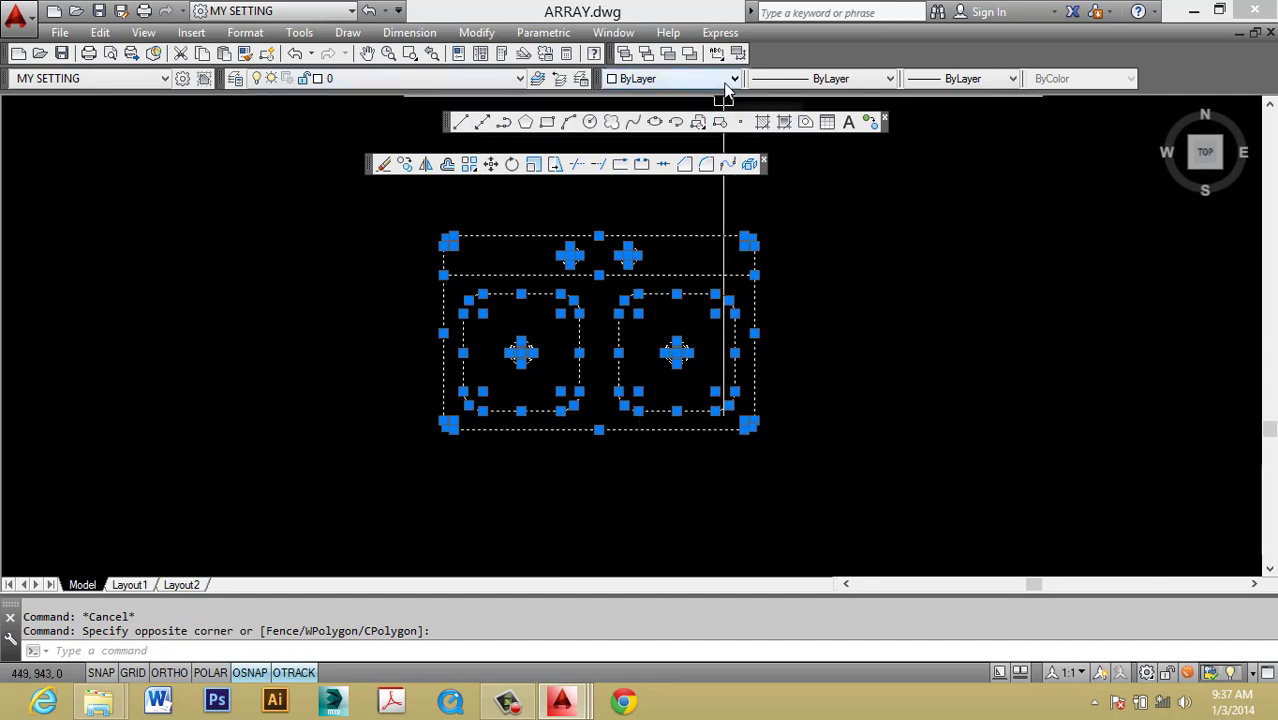
key("Escape")
scroll(656, 320, "down", 2)
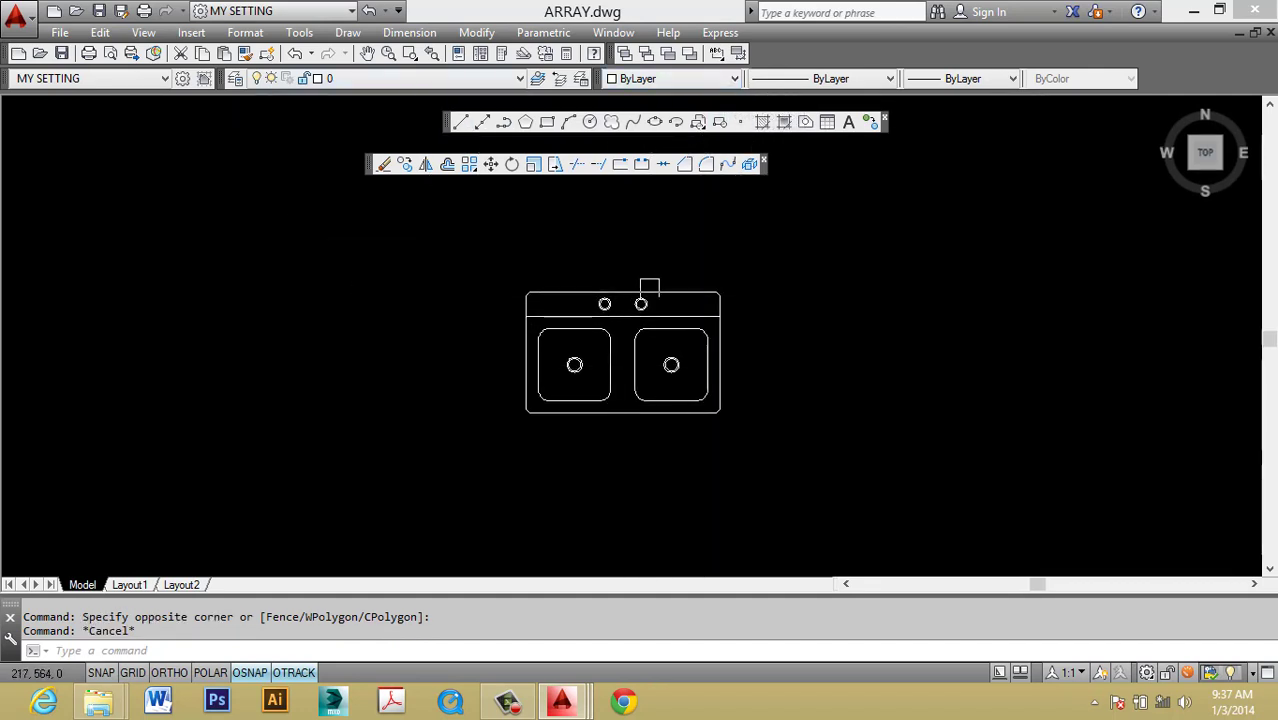
middle_click_drag(648, 345, 607, 363)
key("Escape")
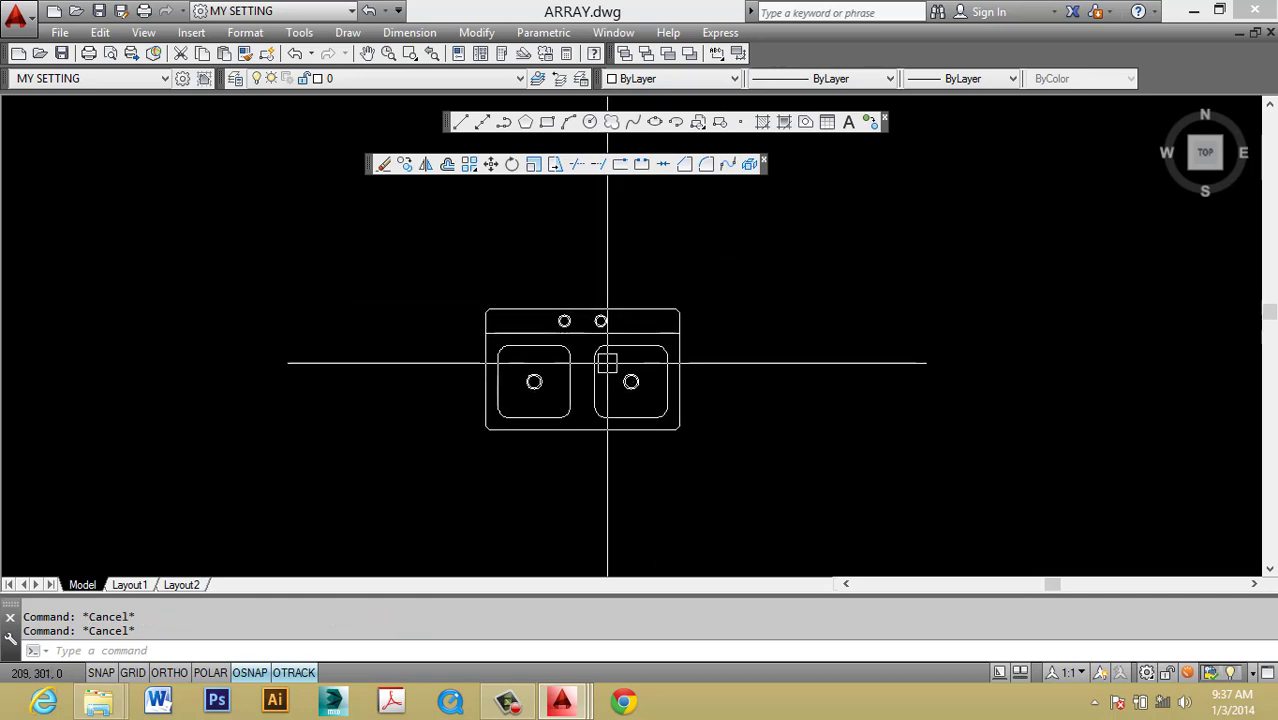
type("b")
key("Escape")
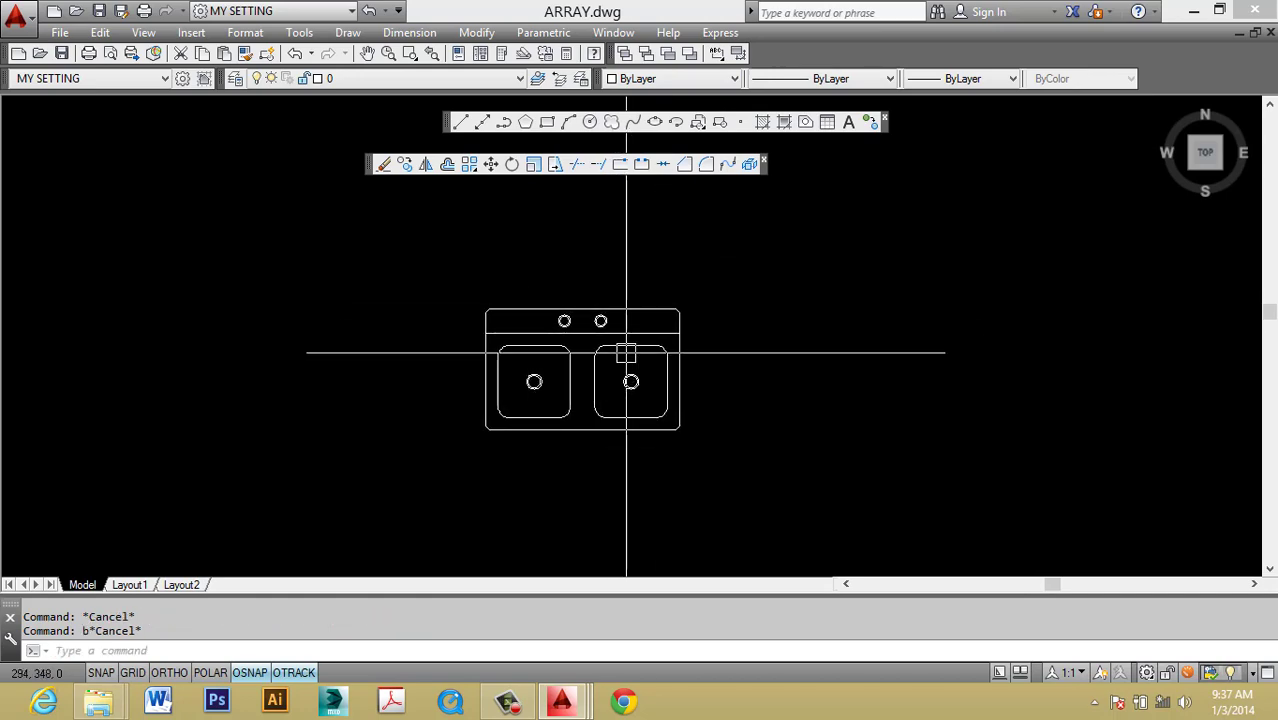
type("B")
Open Block Definition and enter 'sink 1' as the new block's description.
key("Return")
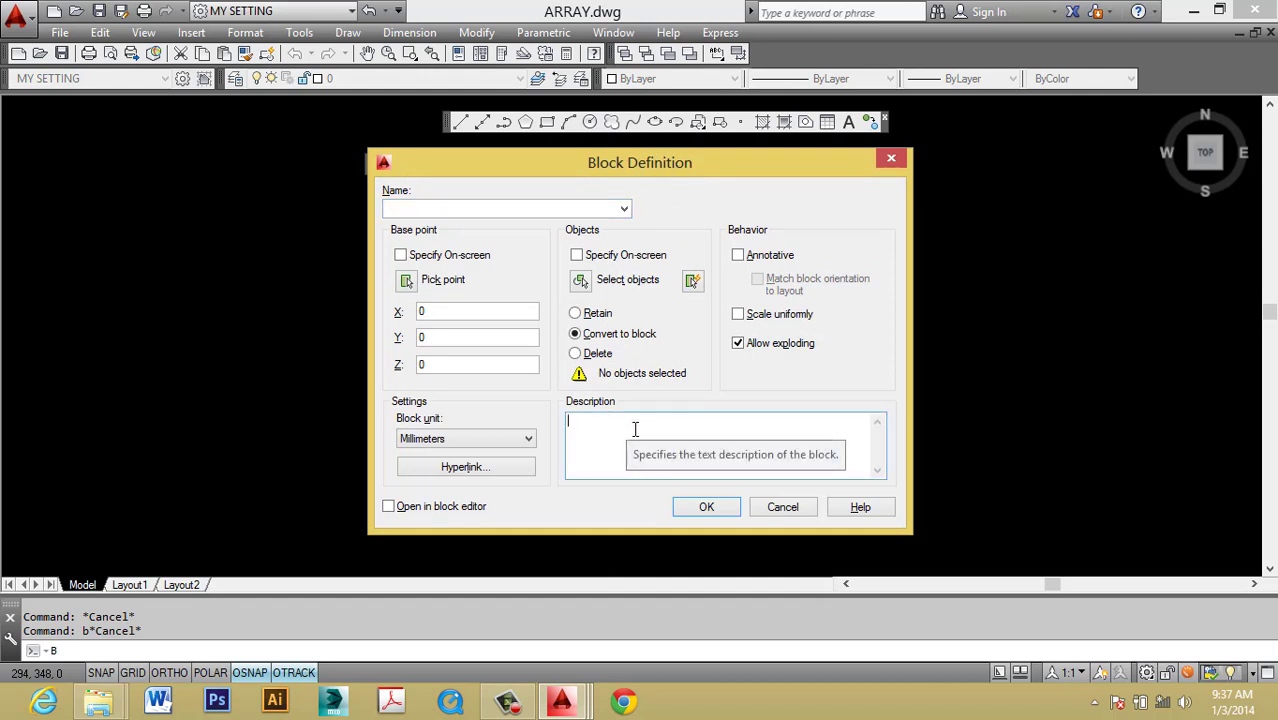
type("sink 1")
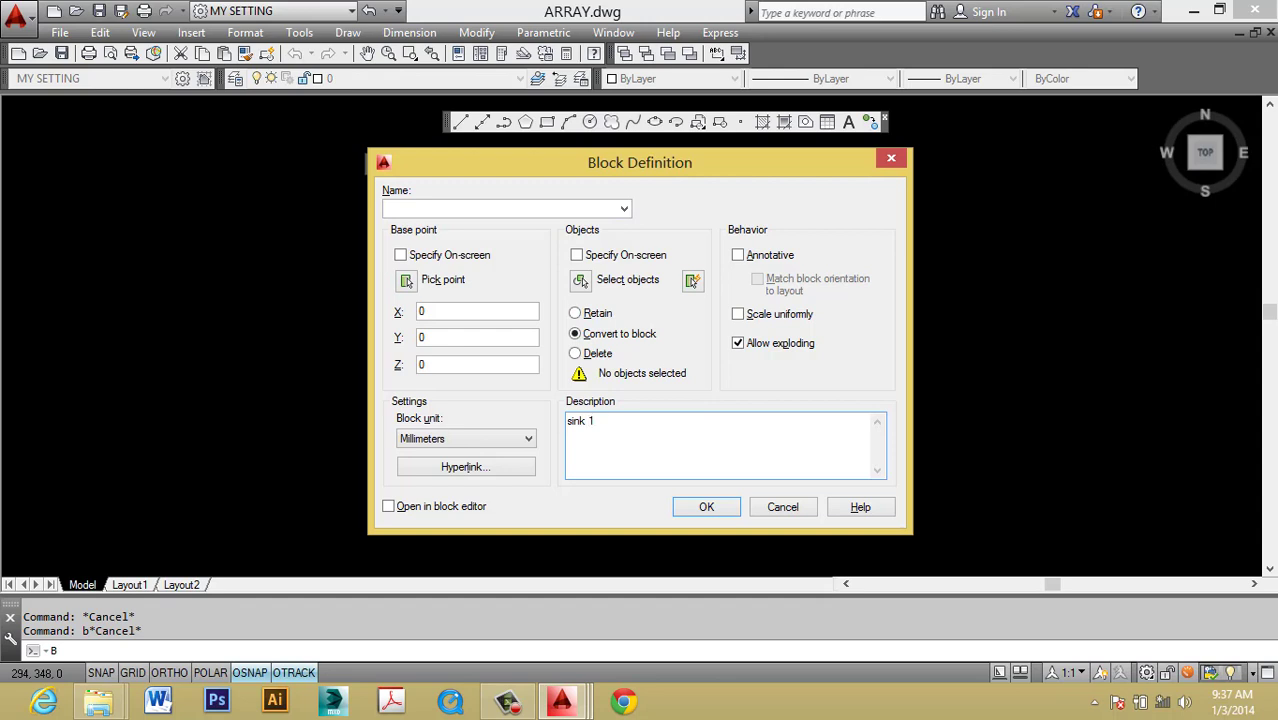
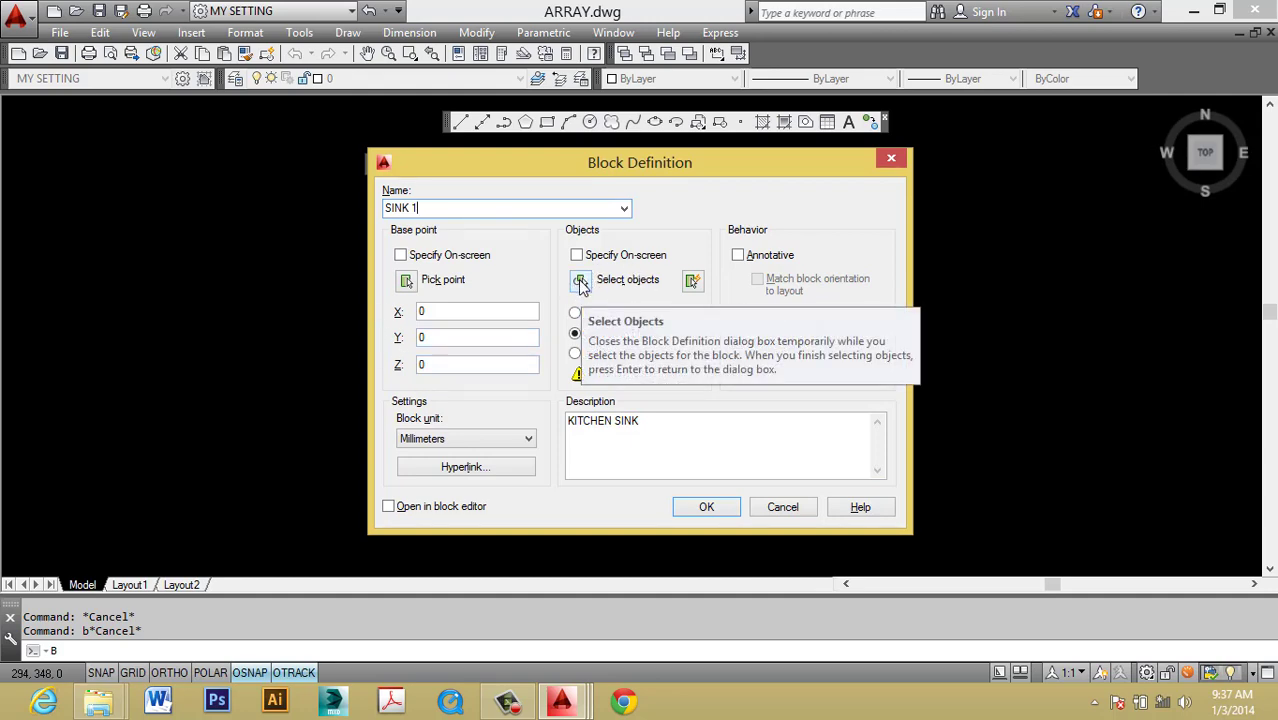
Define block SINK 1 (KITCHEN SINK) from the 33 sink objects, based at the sink's bottom midpoint.
left_click(581, 282)
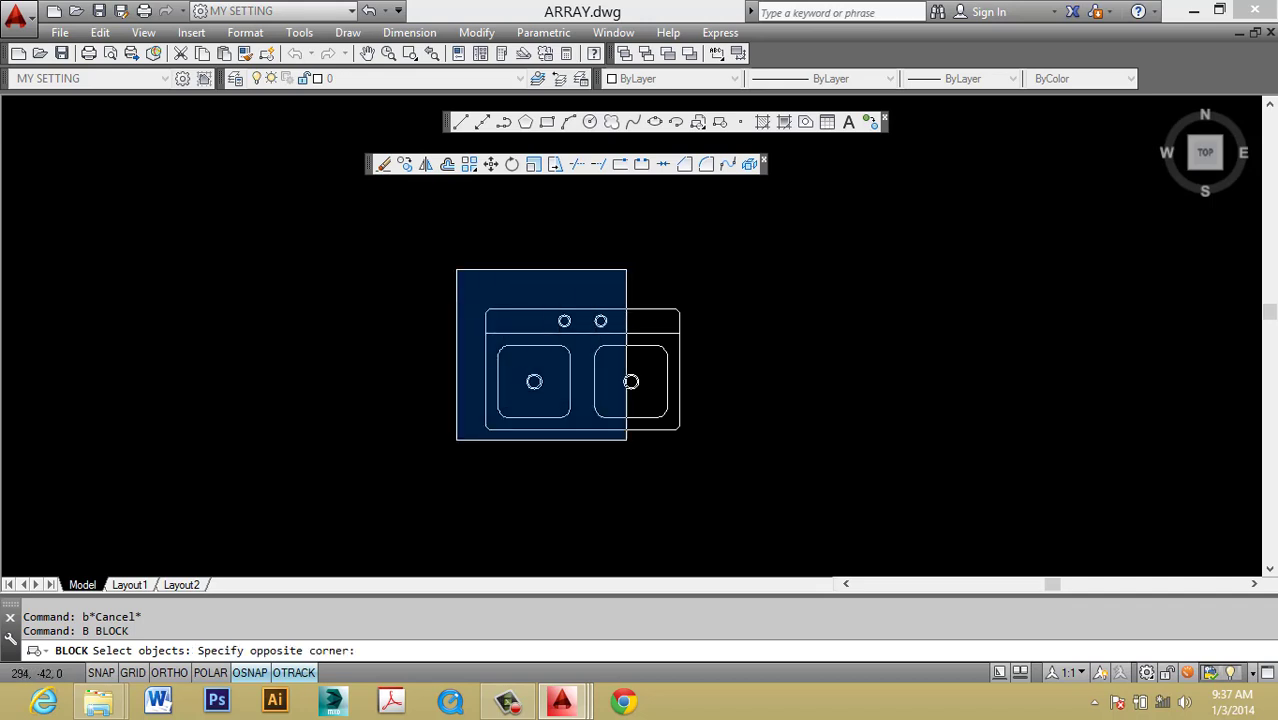
left_click(723, 464)
key("Return")
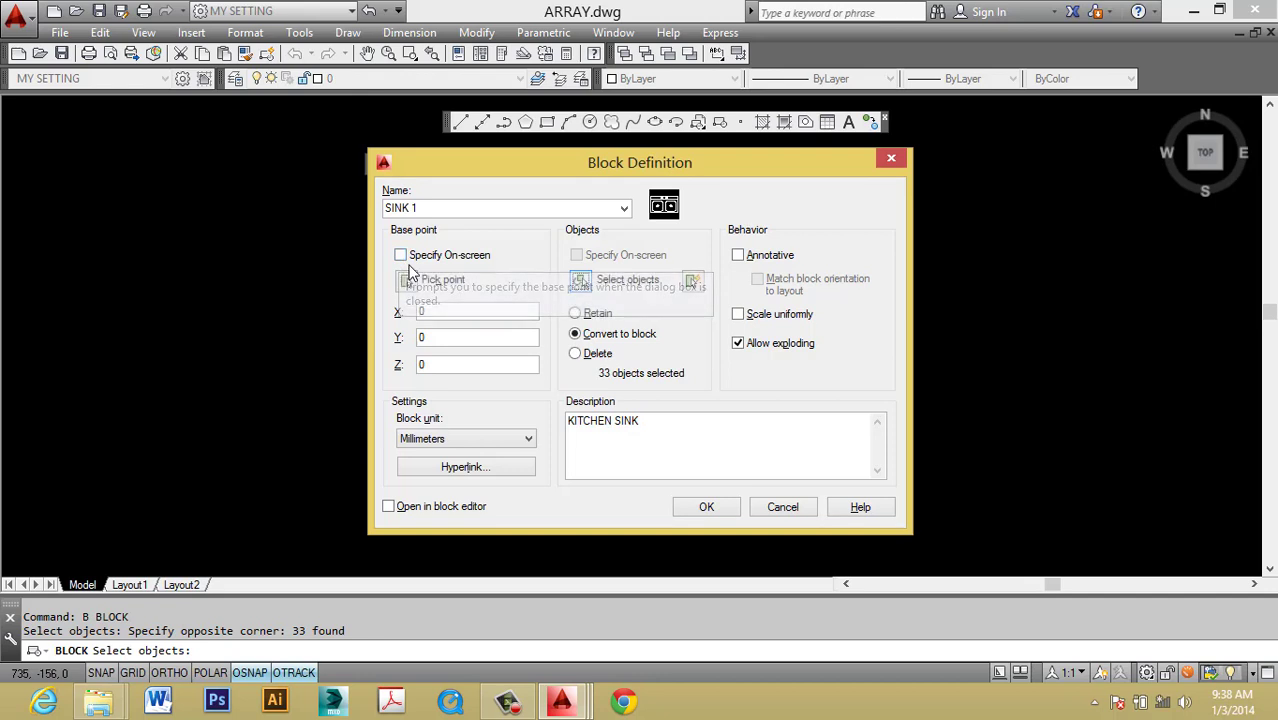
left_click(401, 256)
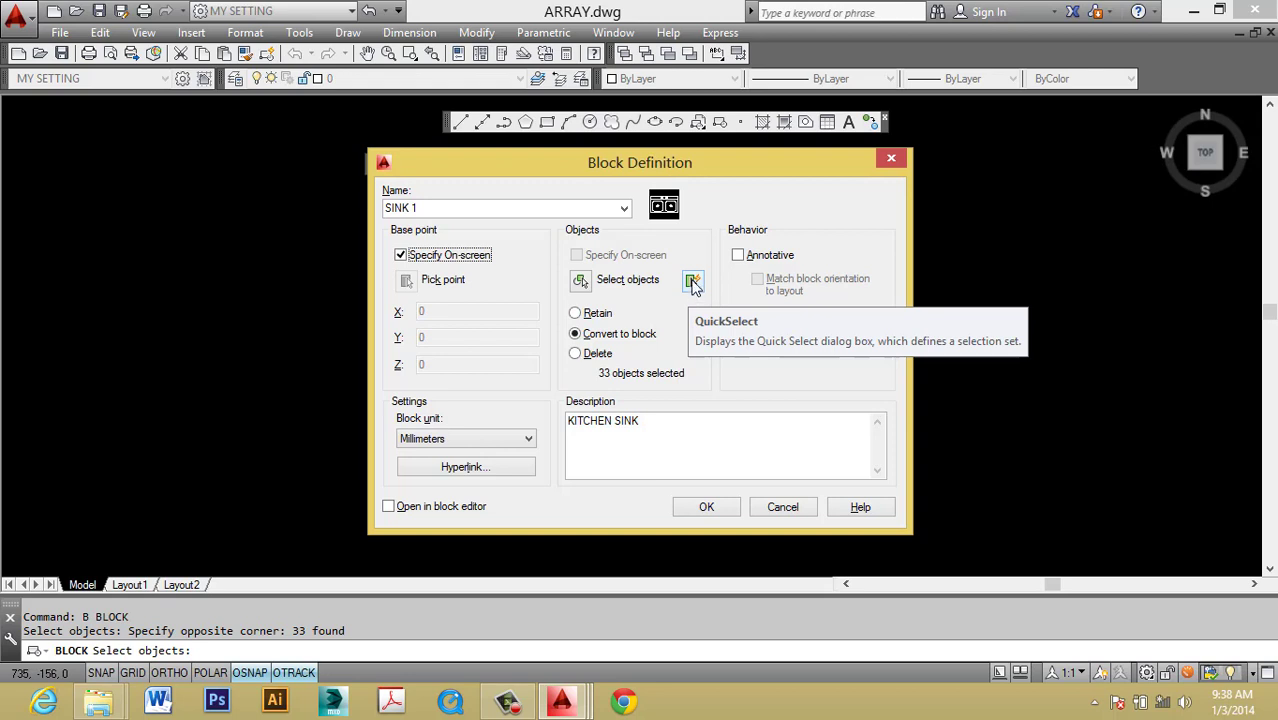
left_click(401, 255)
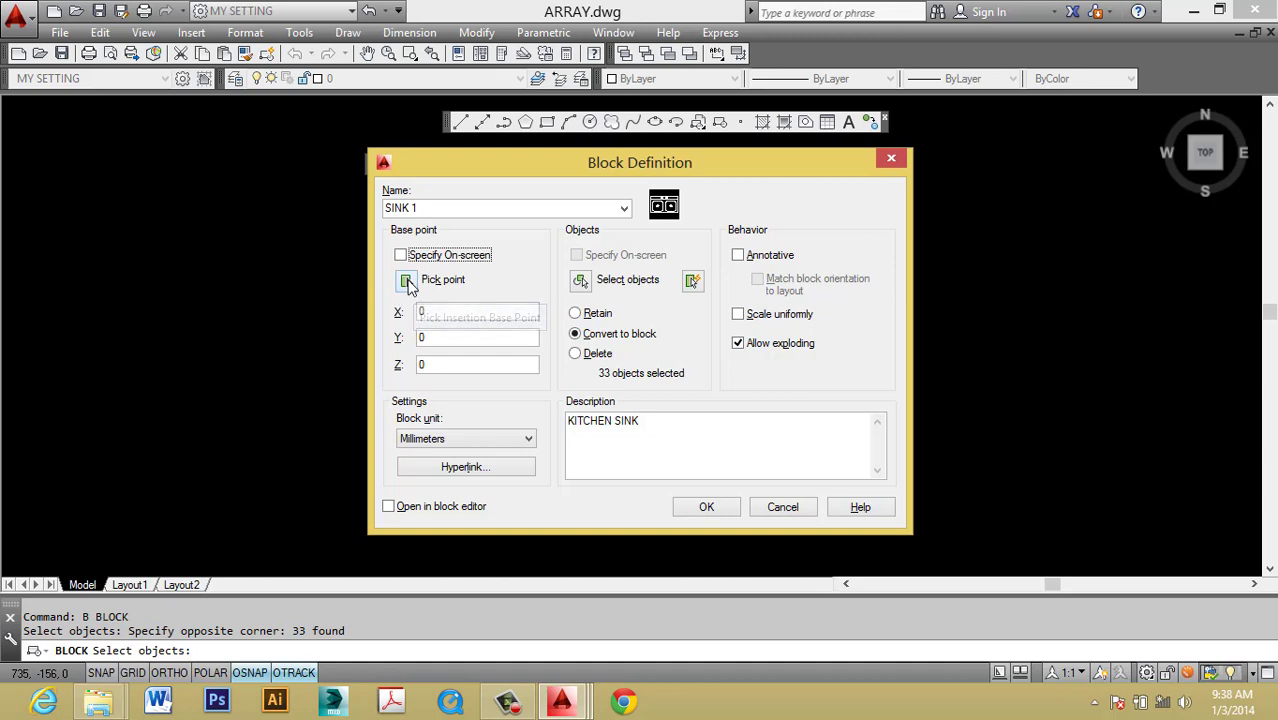
left_click(407, 281)
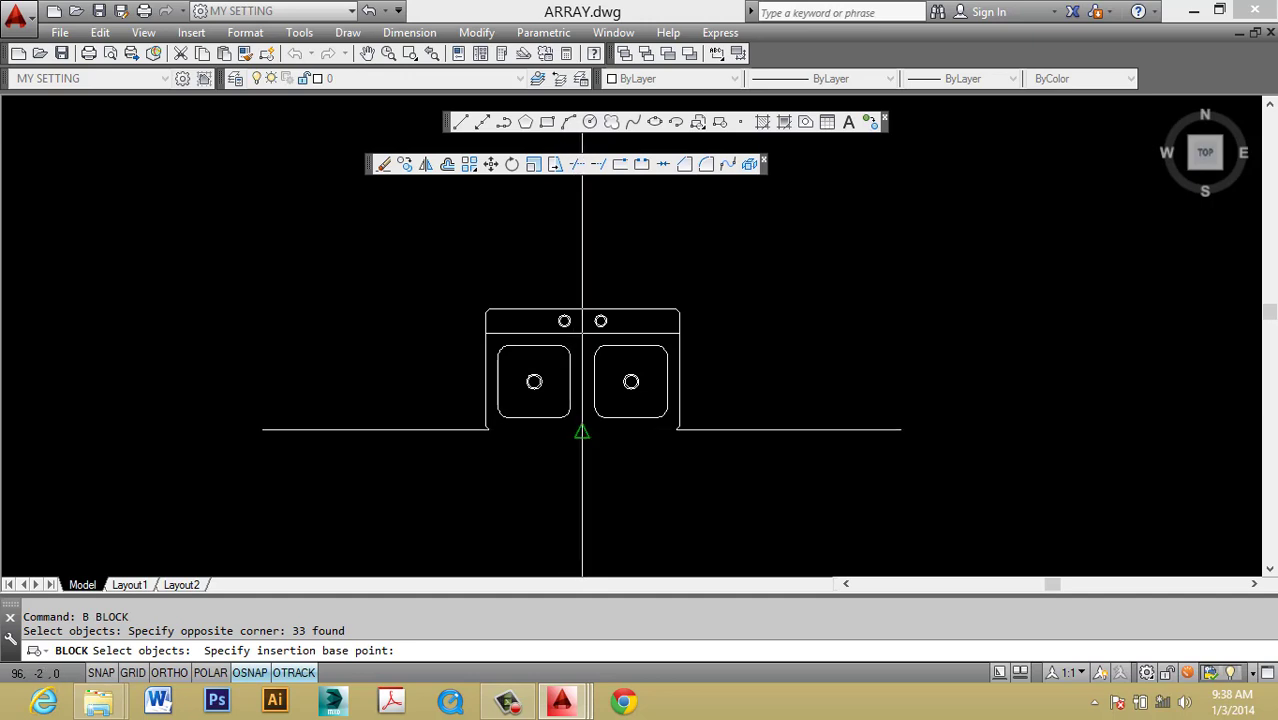
left_click(582, 432)
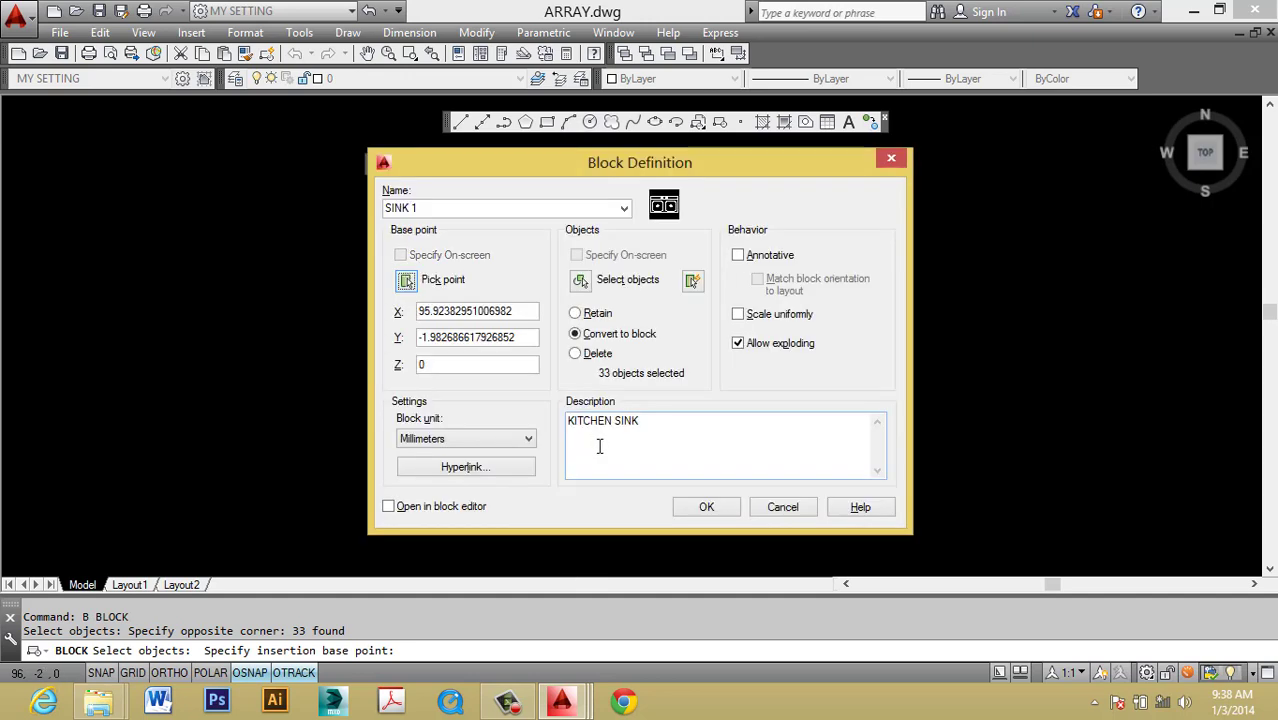
left_click(706, 507)
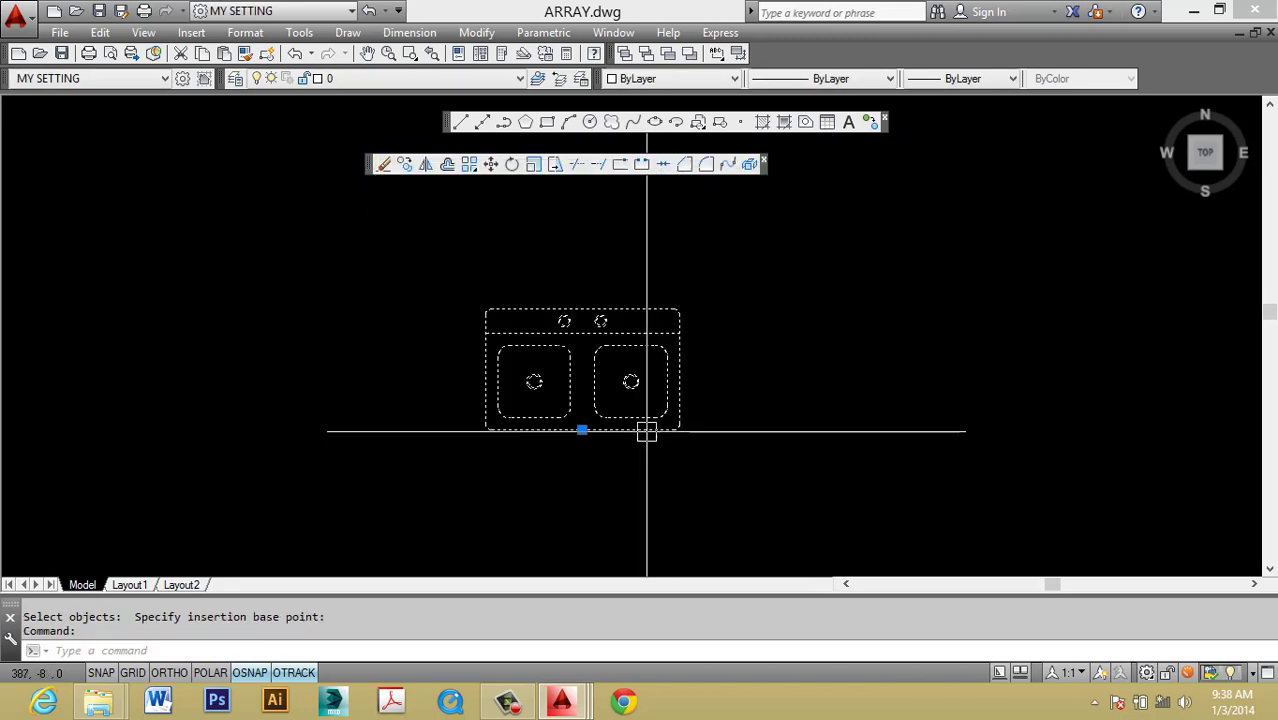
Explode the SINK 1 block with X, then undo the explode.
mouse_move(642, 430)
middle_mouse_down()
mouse_move(717, 428)
mouse_move(632, 421)
middle_mouse_up()
key("Escape")
left_click(717, 419)
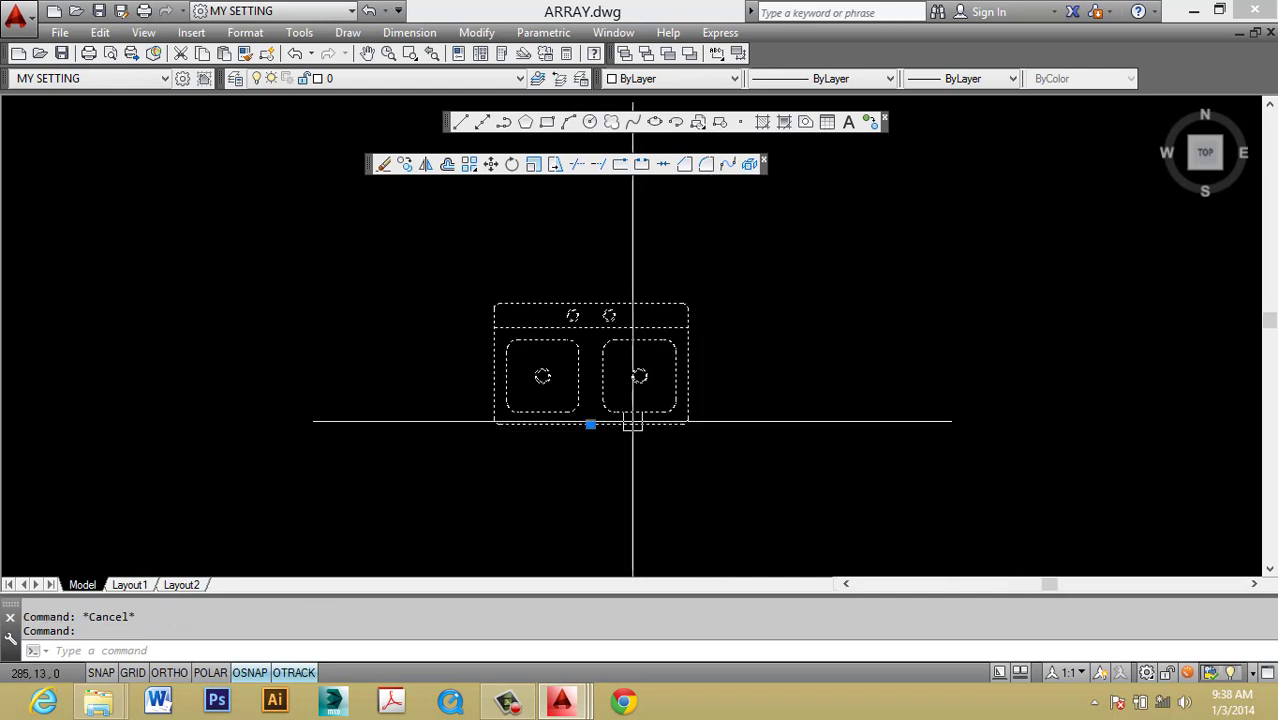
type("x")
key("Return")
left_click(628, 423)
key("Escape")
key("ctrl+z")
key("Escape")
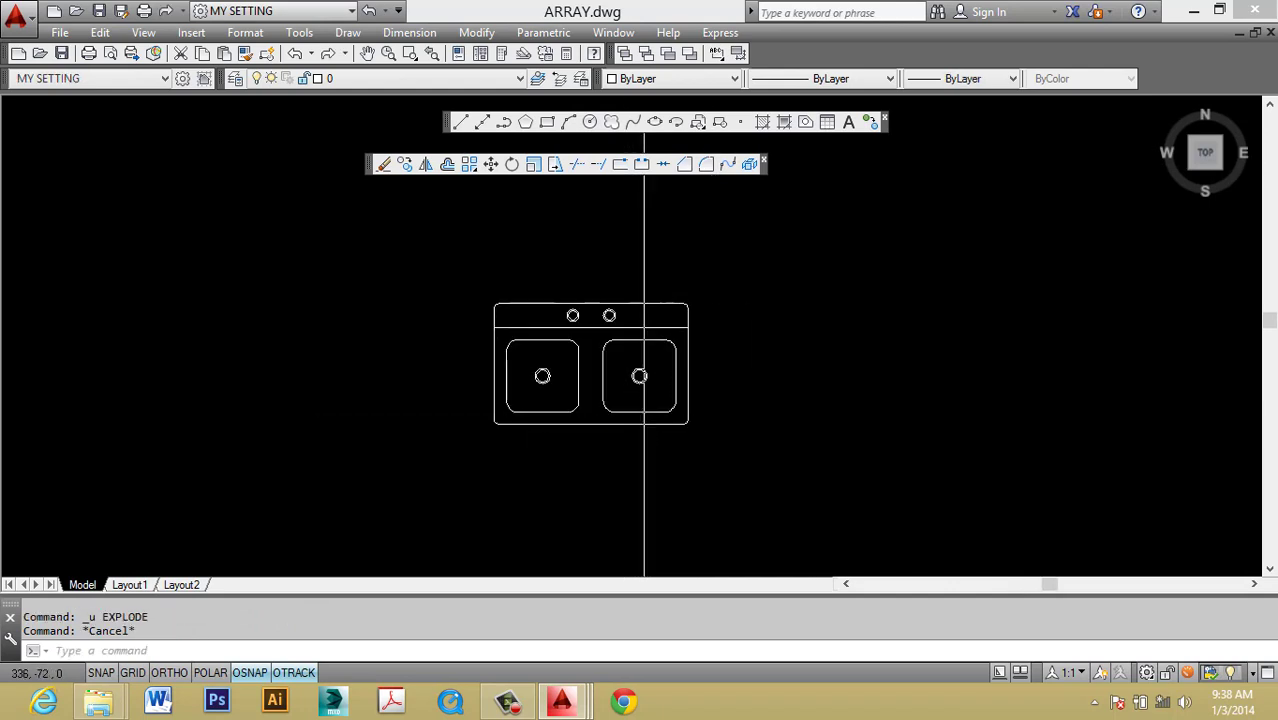
Reopen the Block Definition dialog and dismiss it without changes.
left_click(645, 423)
key("Escape")
type("B")
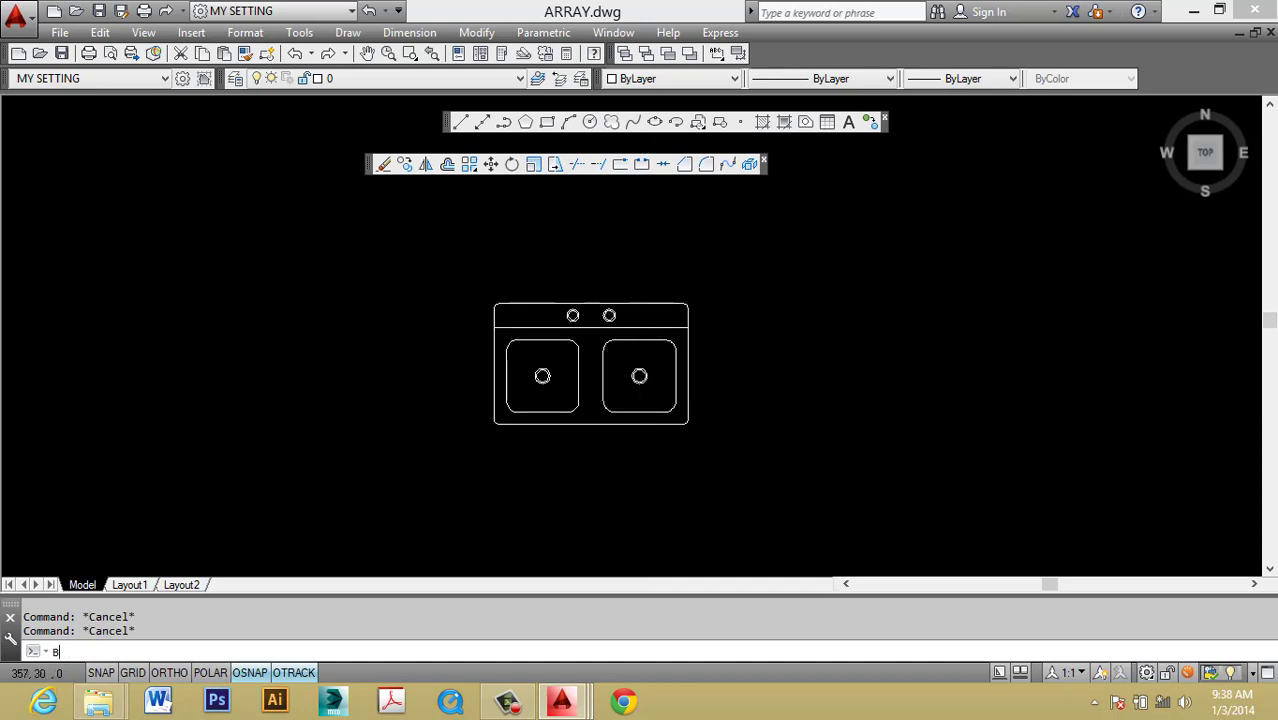
key("Return")
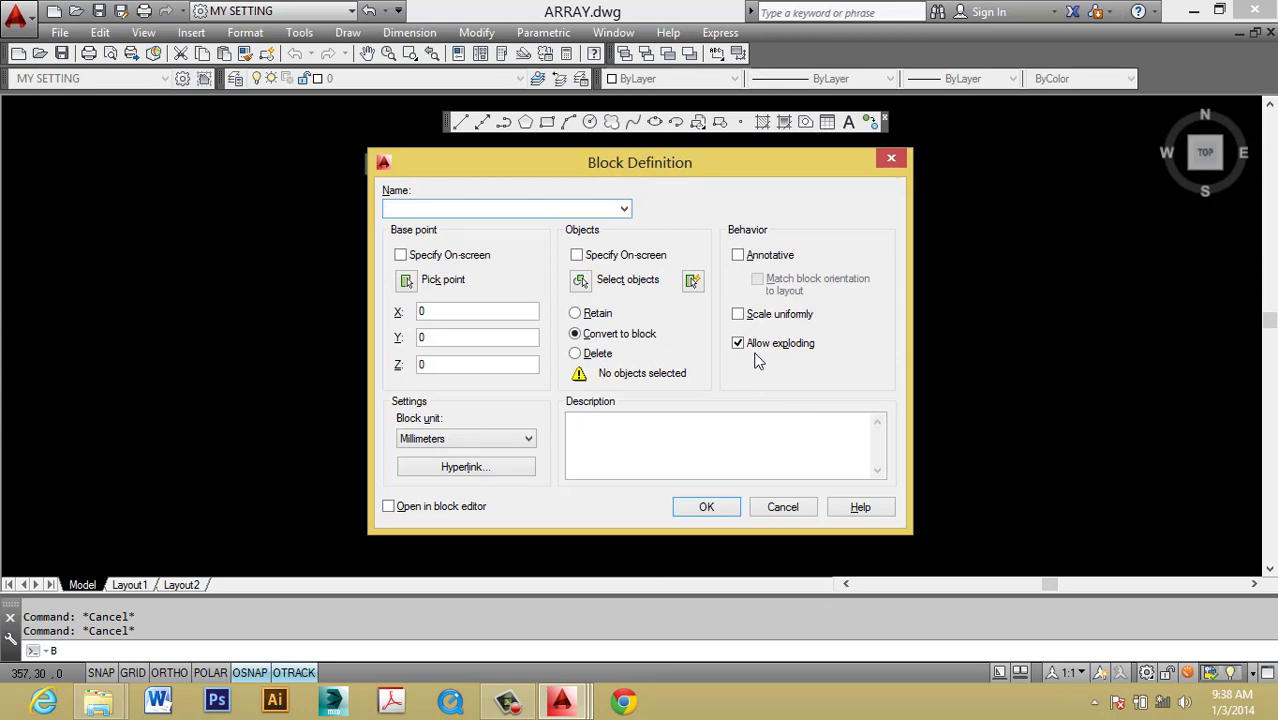
left_click(620, 280)
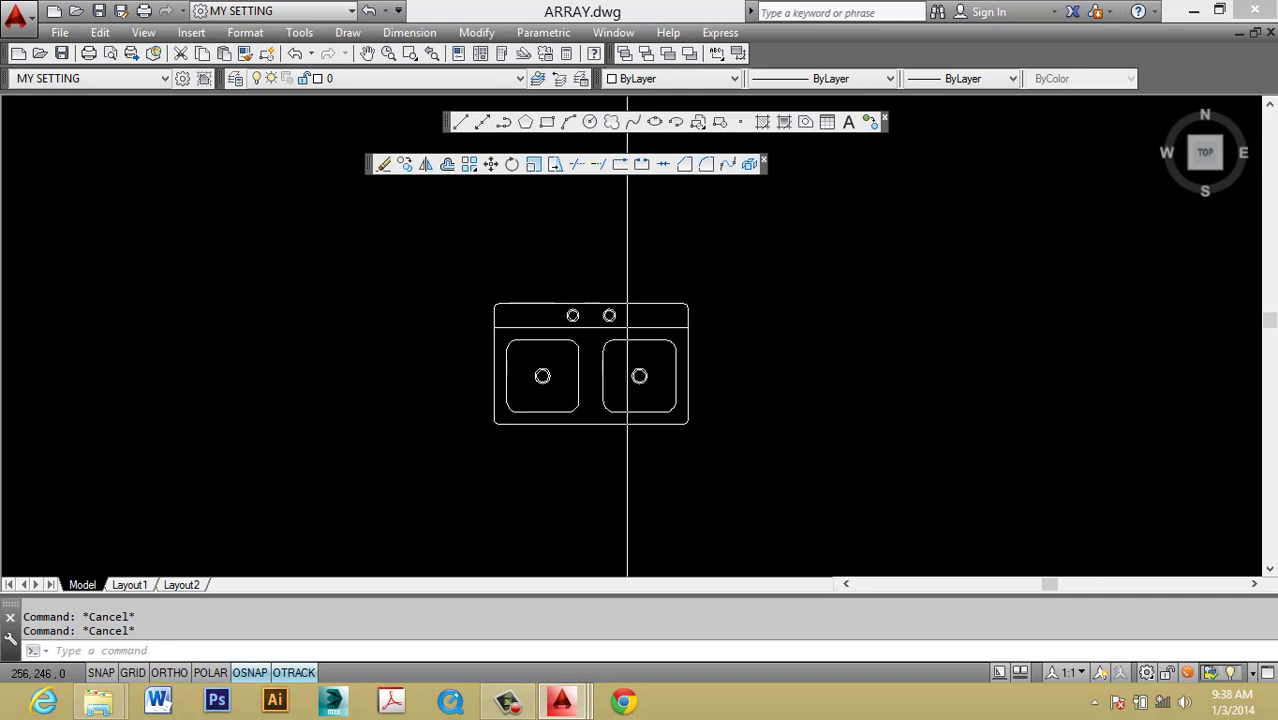
Select the SINK 1 block and bring up its right-click menu.
left_click(613, 349)
middle_click_drag(638, 357, 646, 364)
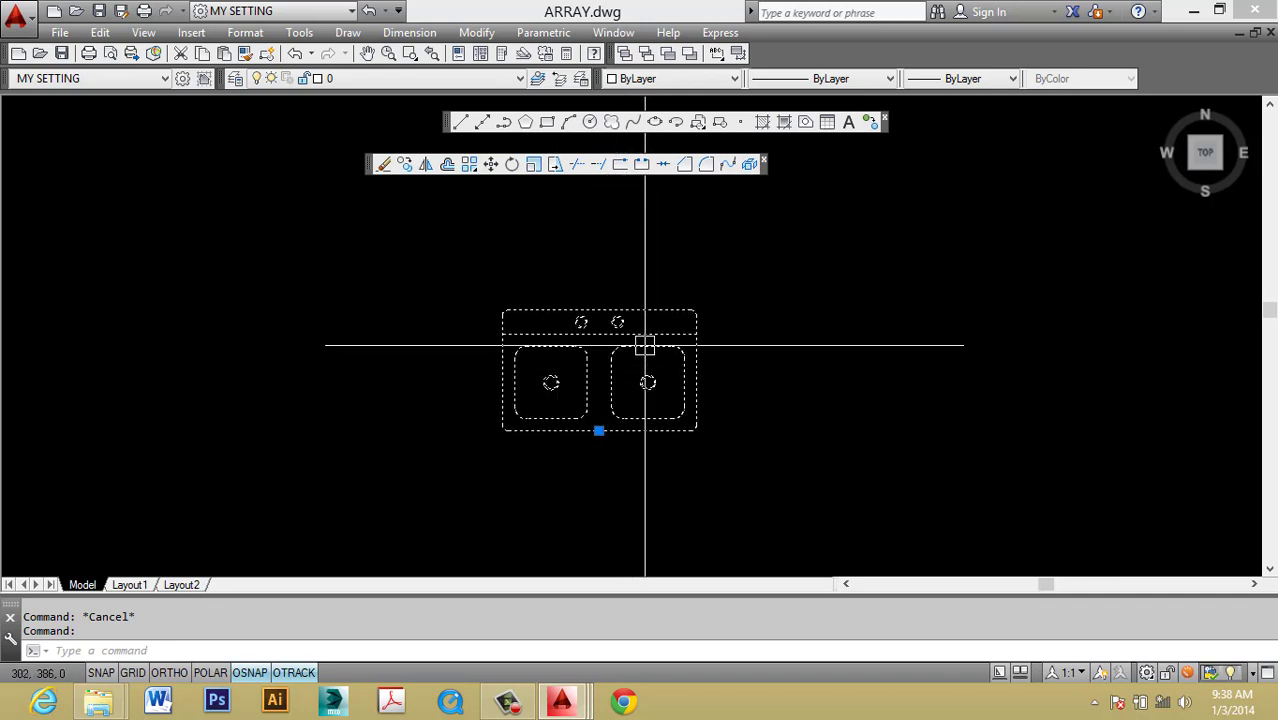
key("Escape")
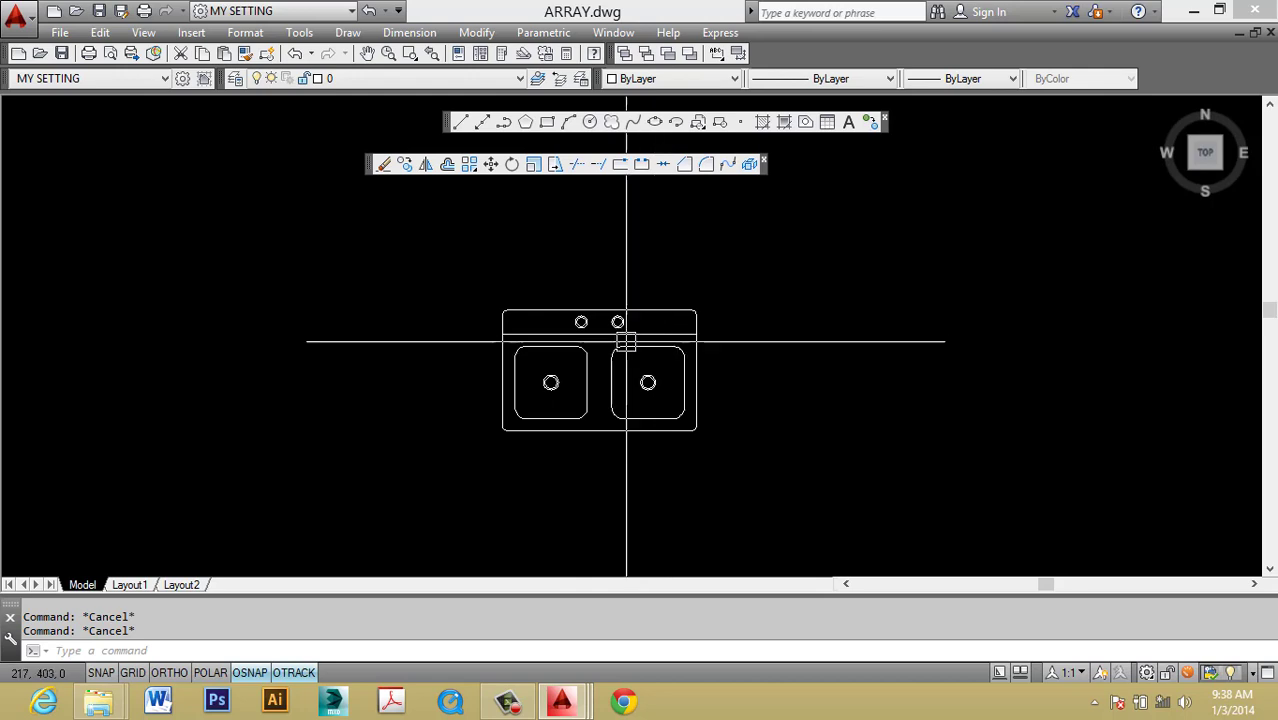
left_click(625, 338)
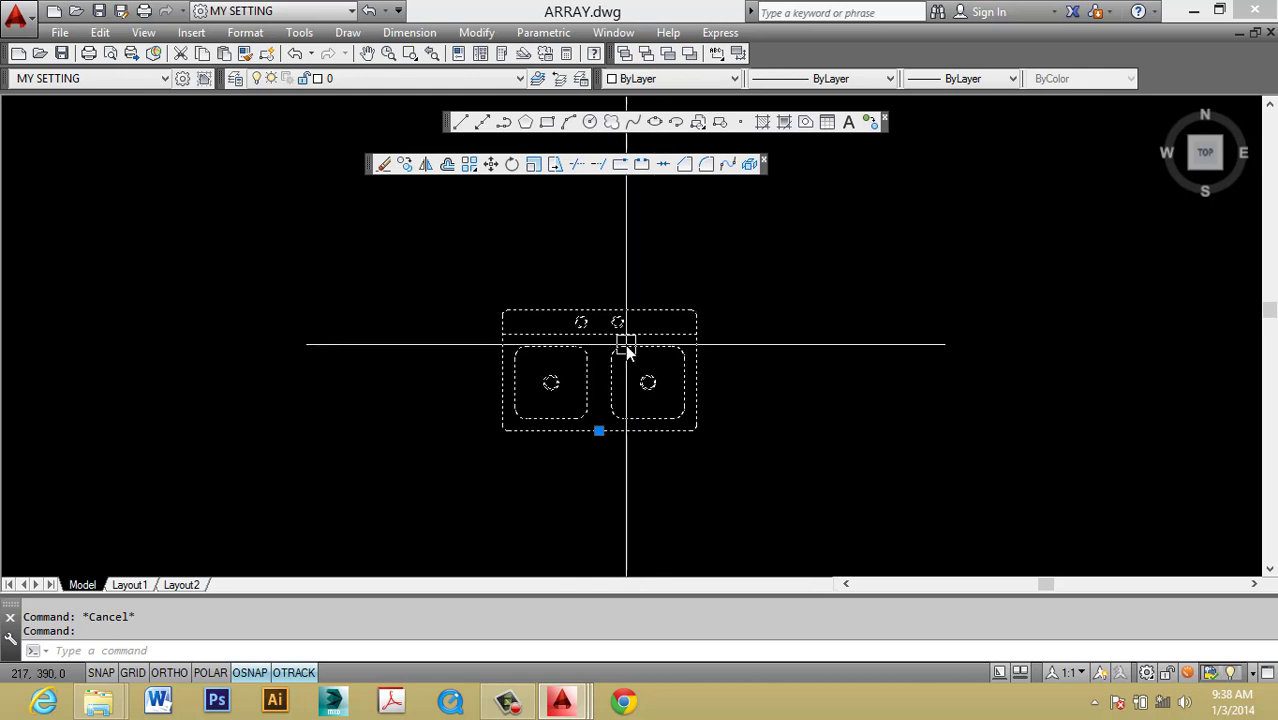
right_click(627, 347)
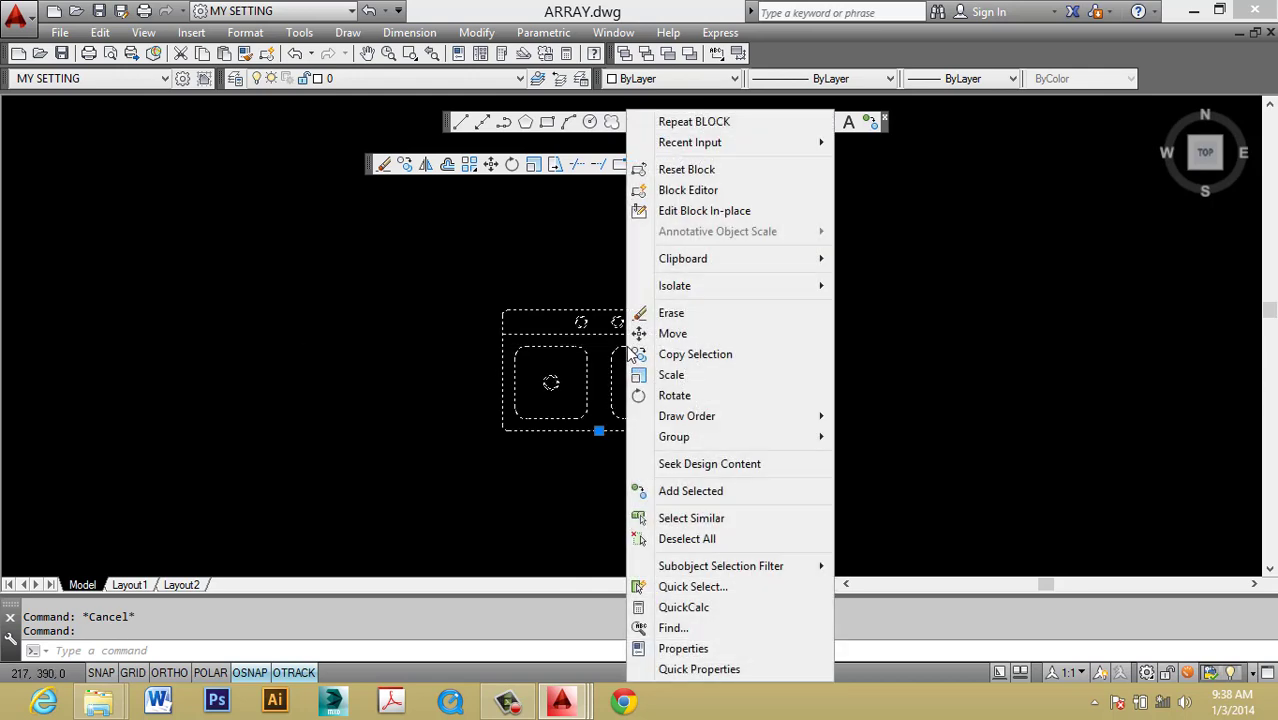
Open SINK 1 in the Block Editor and crossing-select the sink geometry.
left_click(705, 199)
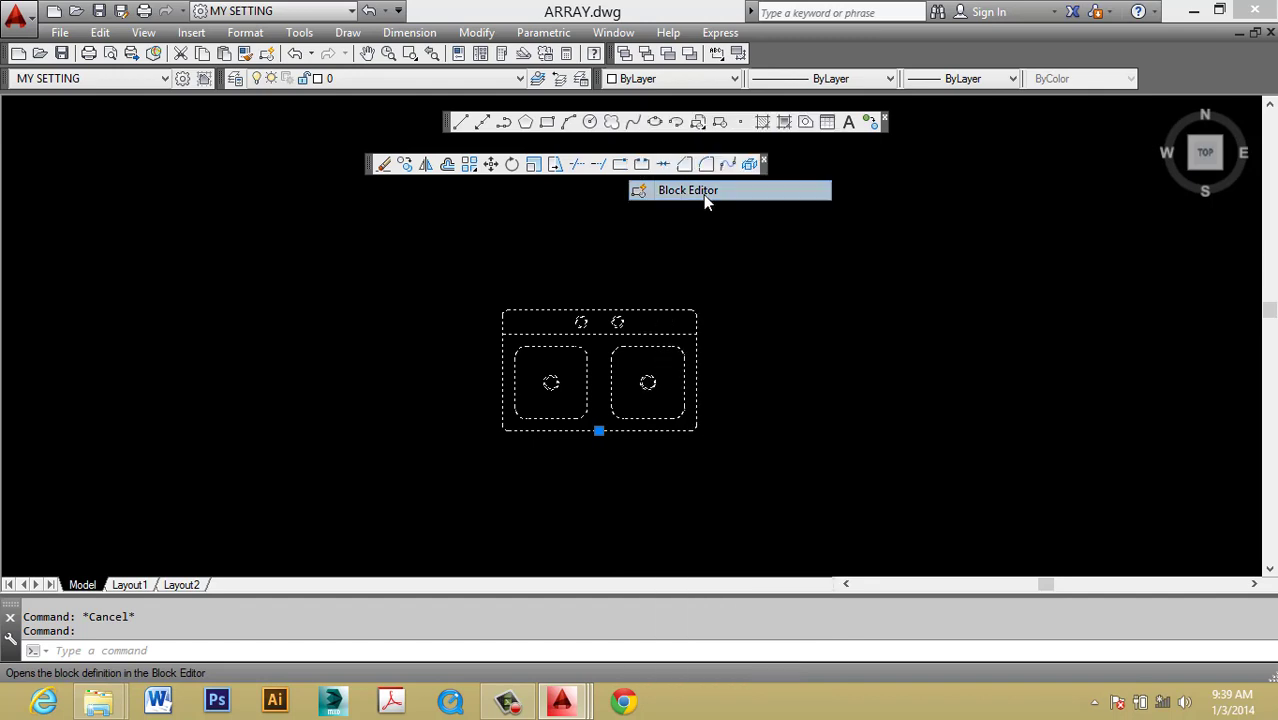
scroll(637, 366, "down", 6)
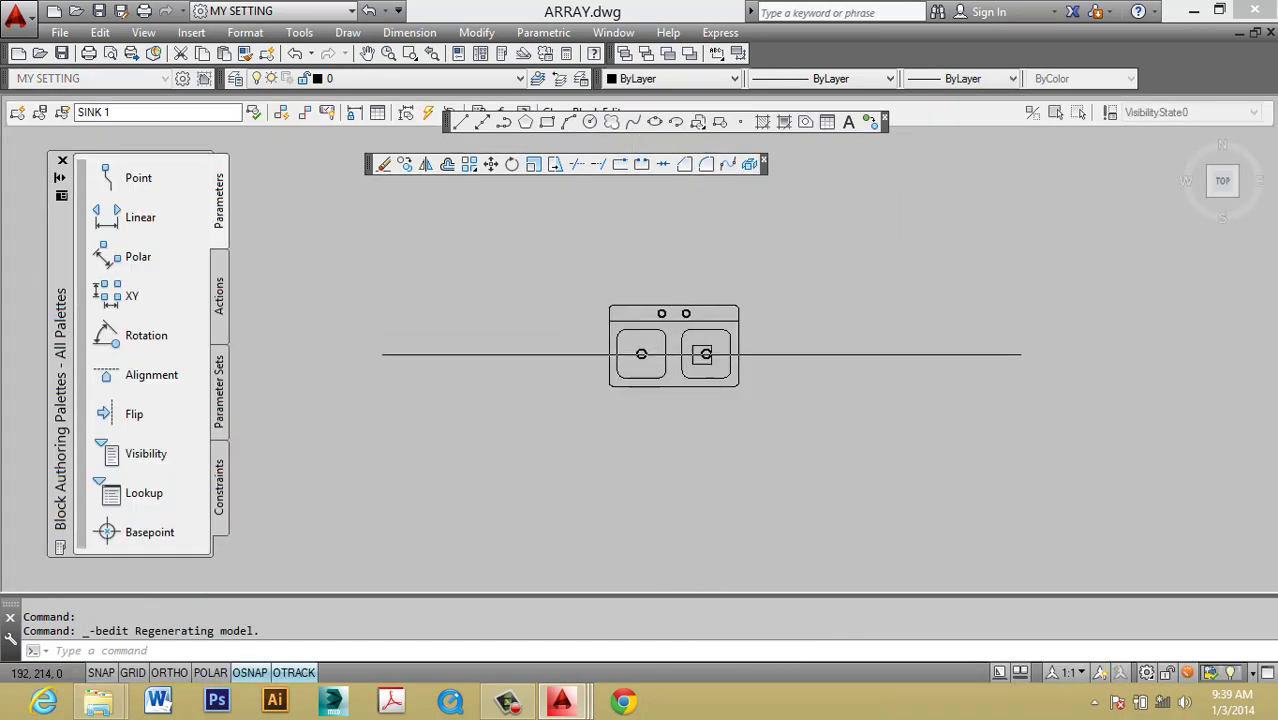
scroll(576, 251, "up", 1)
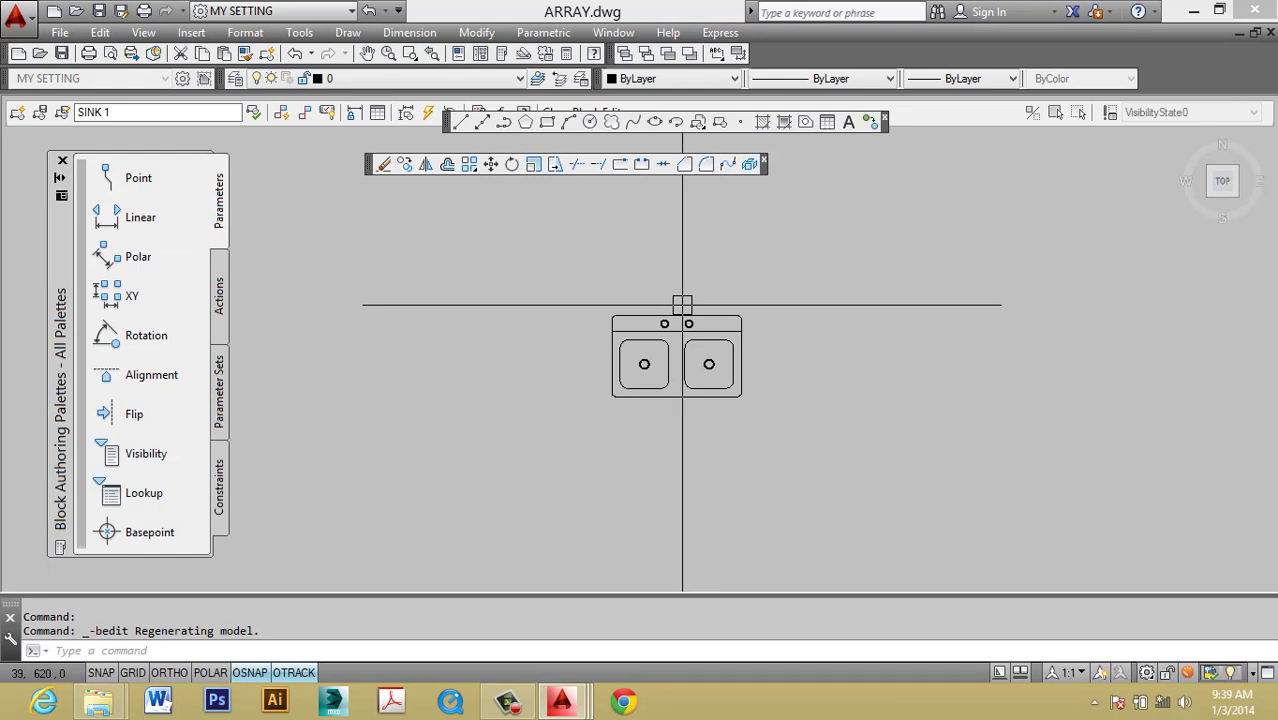
scroll(704, 315, "up", 3)
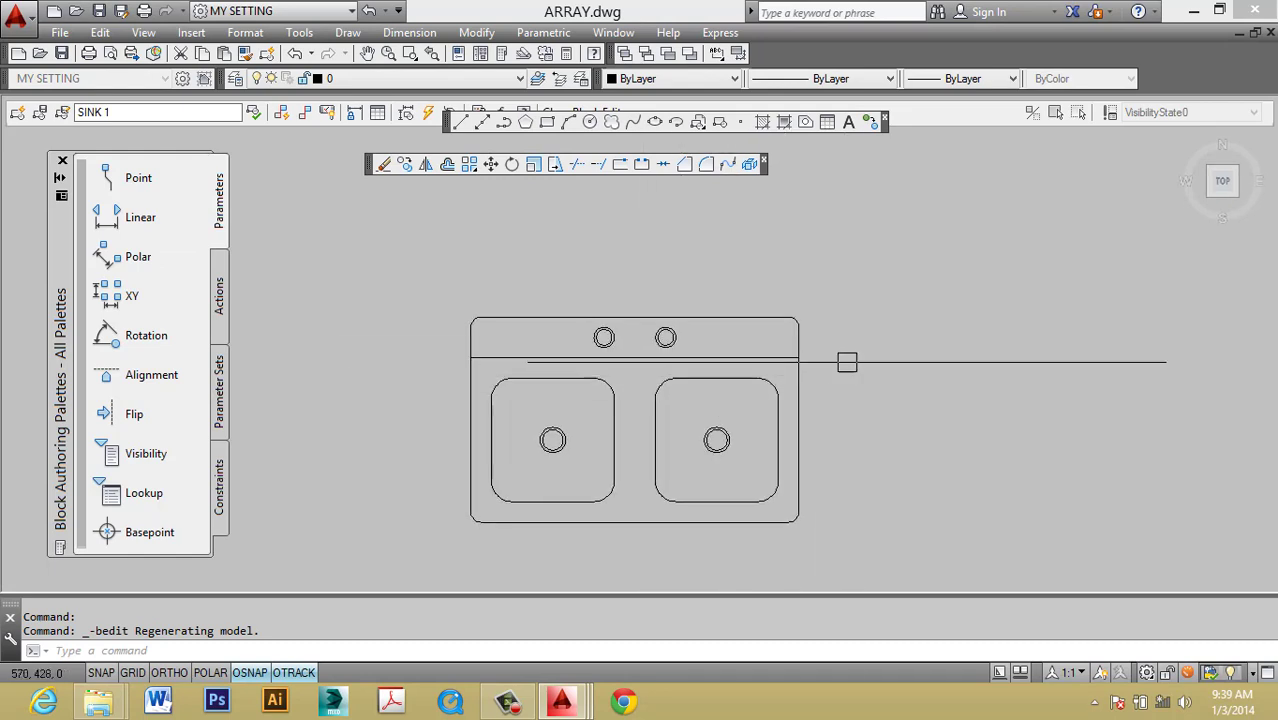
left_click(846, 358)
key("Escape")
left_click(876, 366)
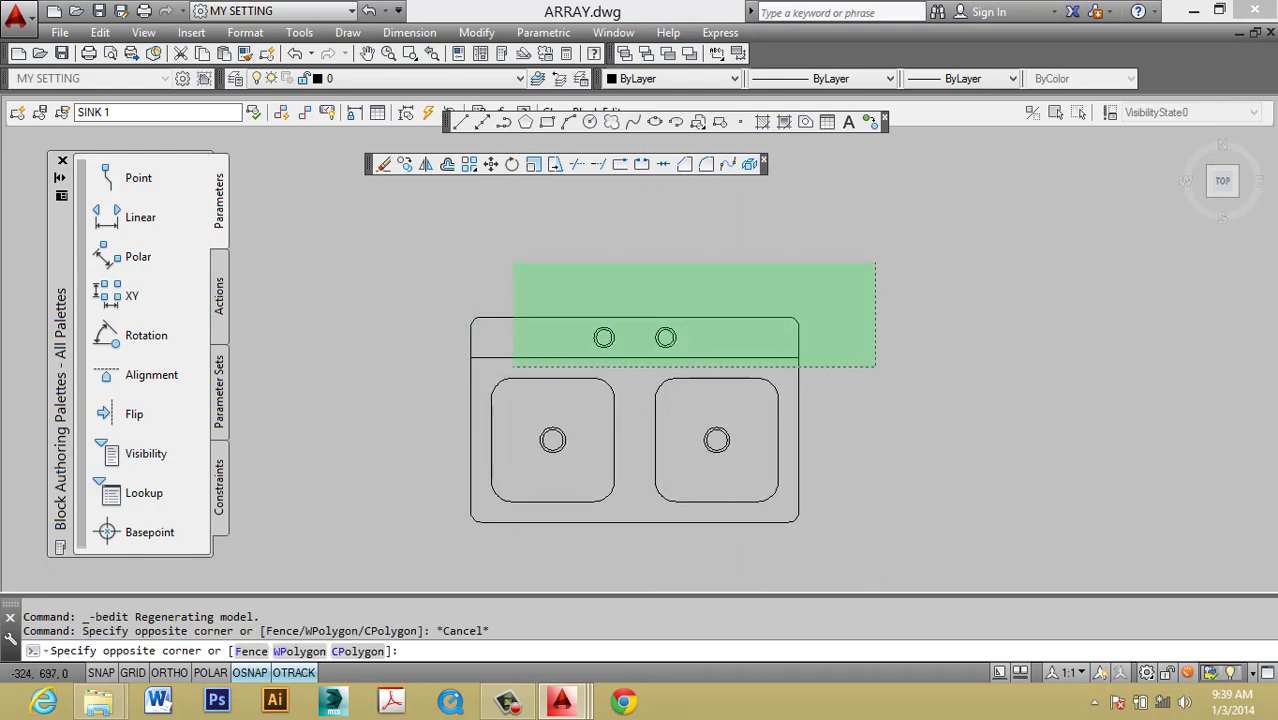
key("Escape")
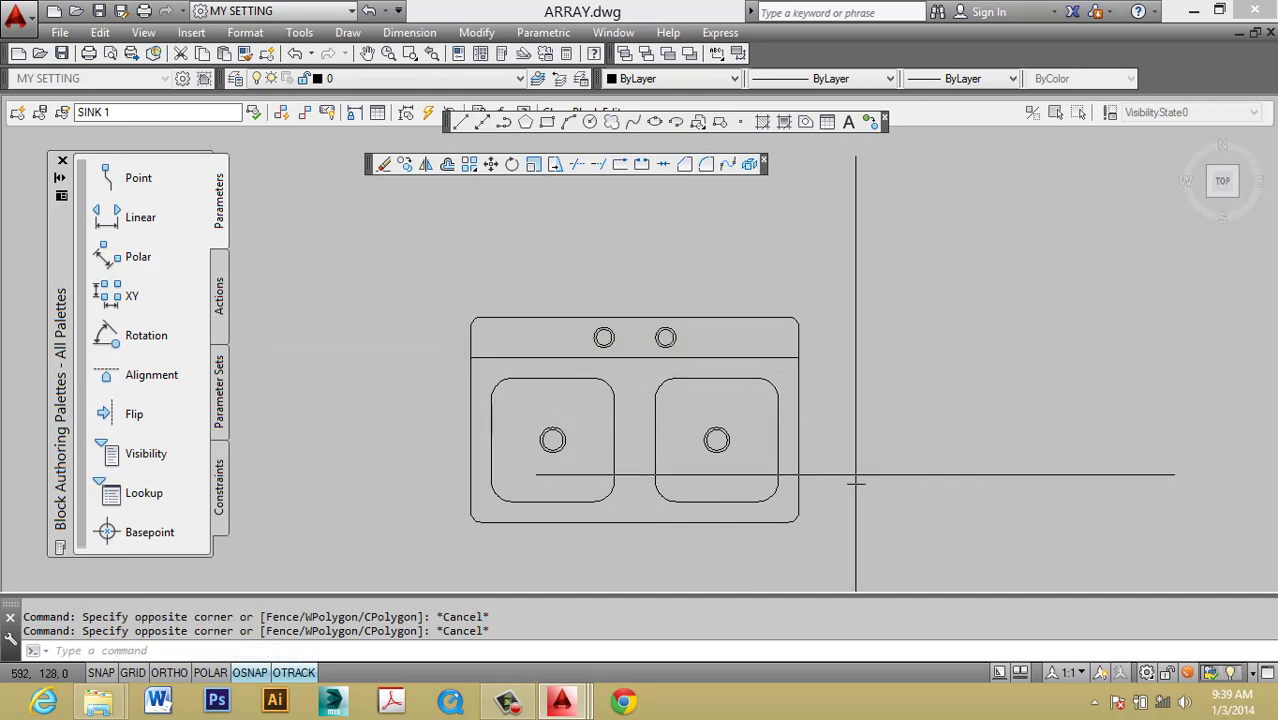
left_click(858, 478)
key("Escape")
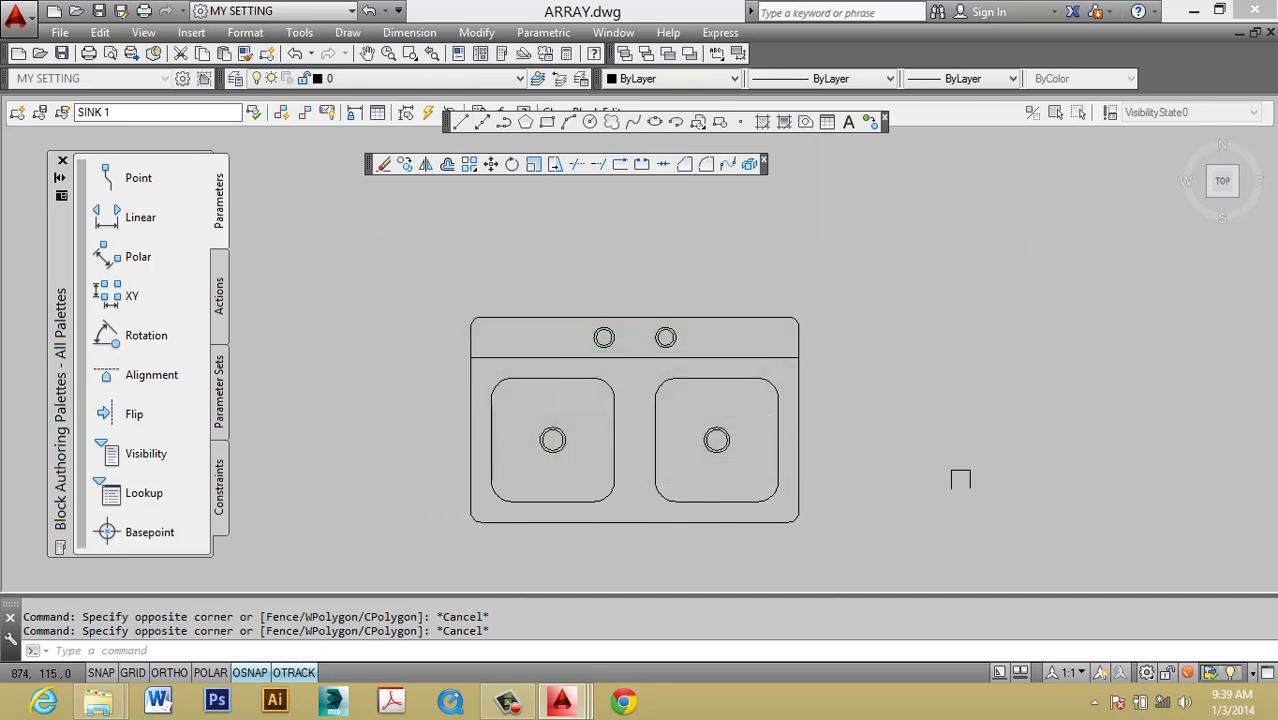
left_click(960, 472)
key("Escape")
left_click(922, 476)
left_click(396, 254)
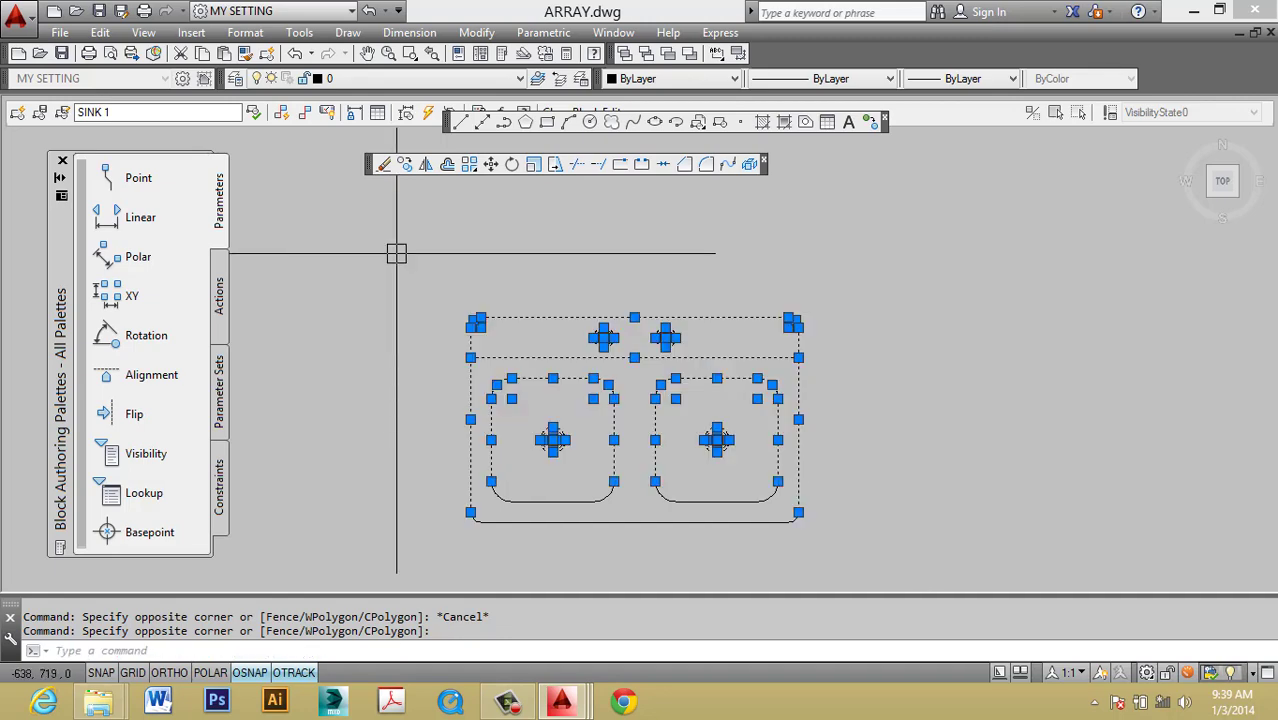
type("s")
Stretch the selected sink geometry 100 units with Ortho on, then move the Draw toolbar aside.
key("Return")
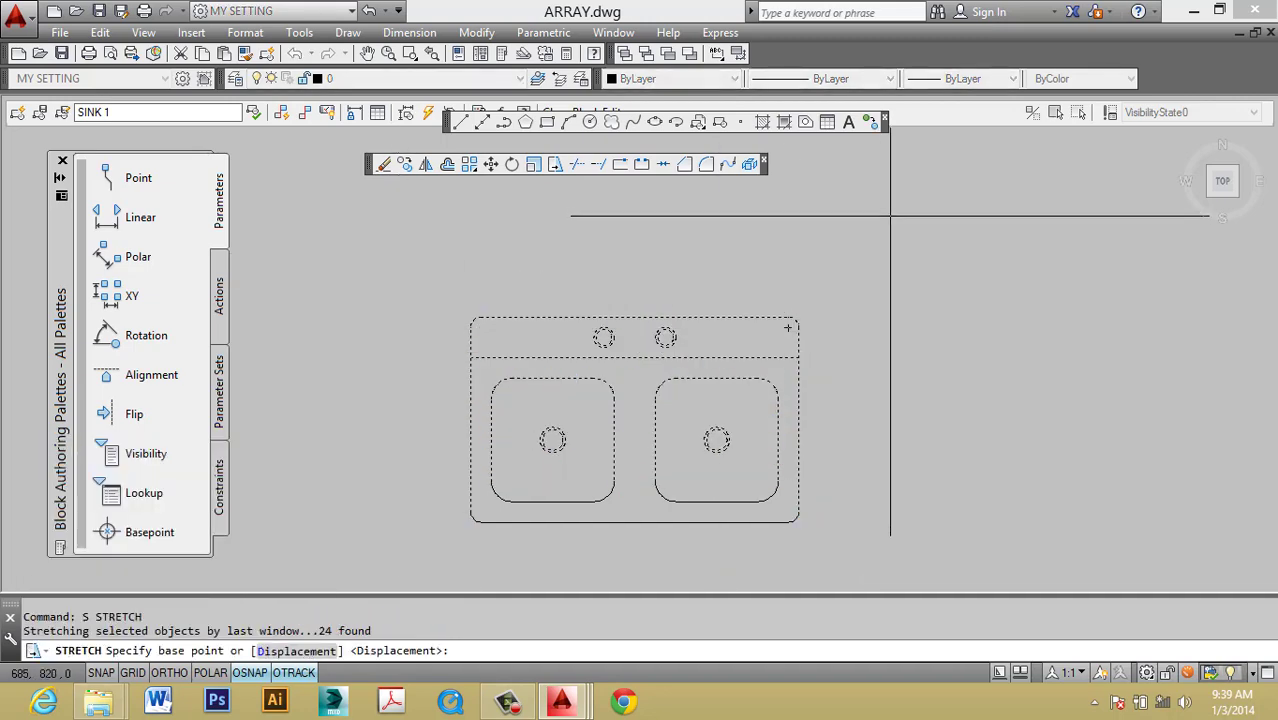
left_click(890, 203)
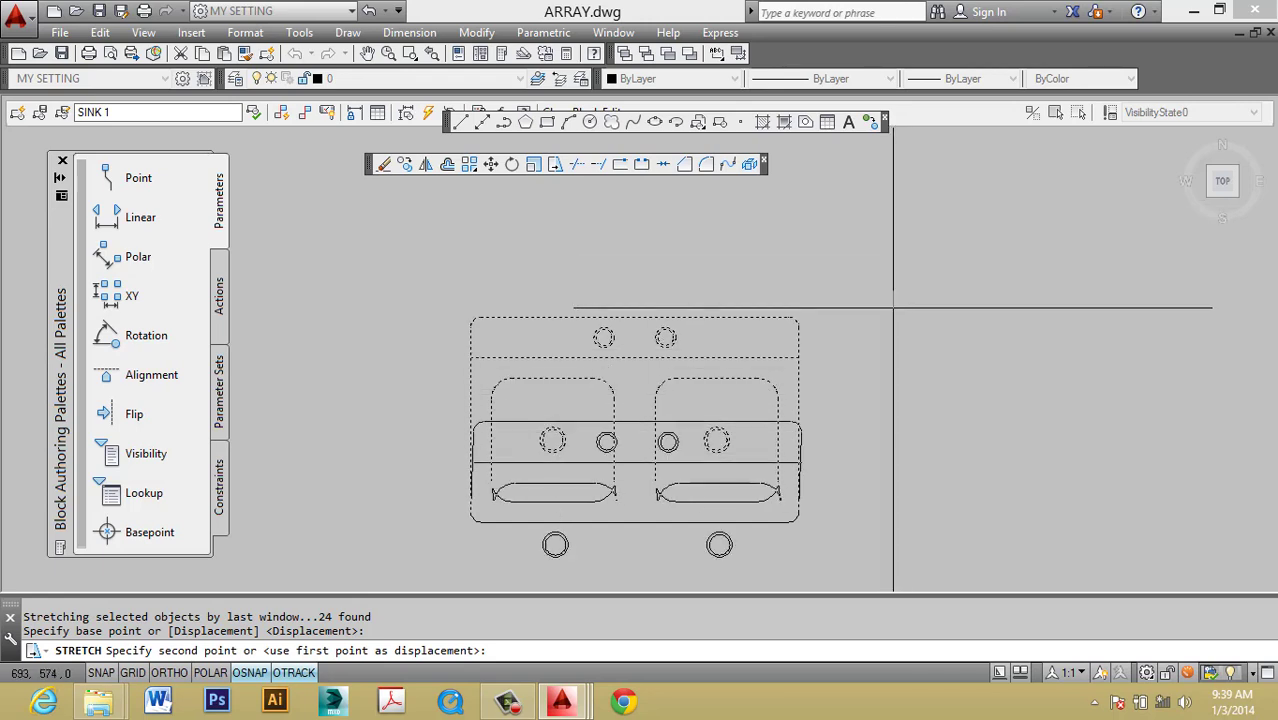
key("F8")
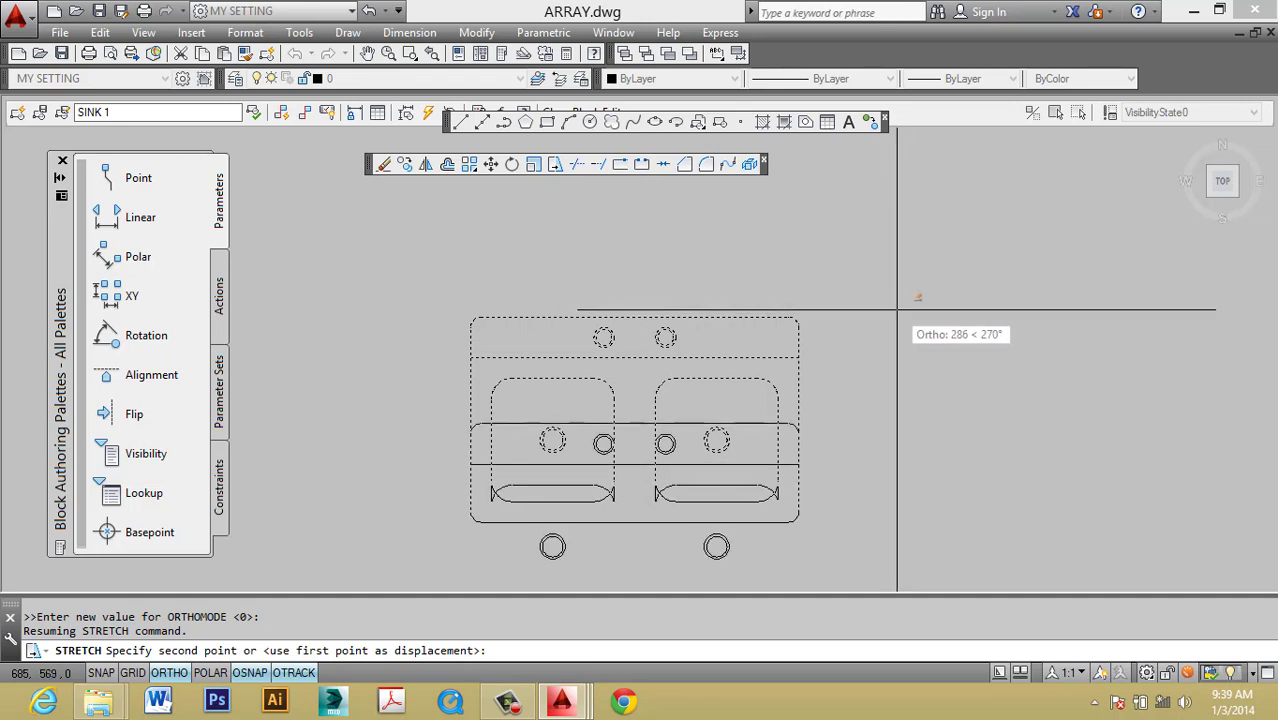
key("F8")
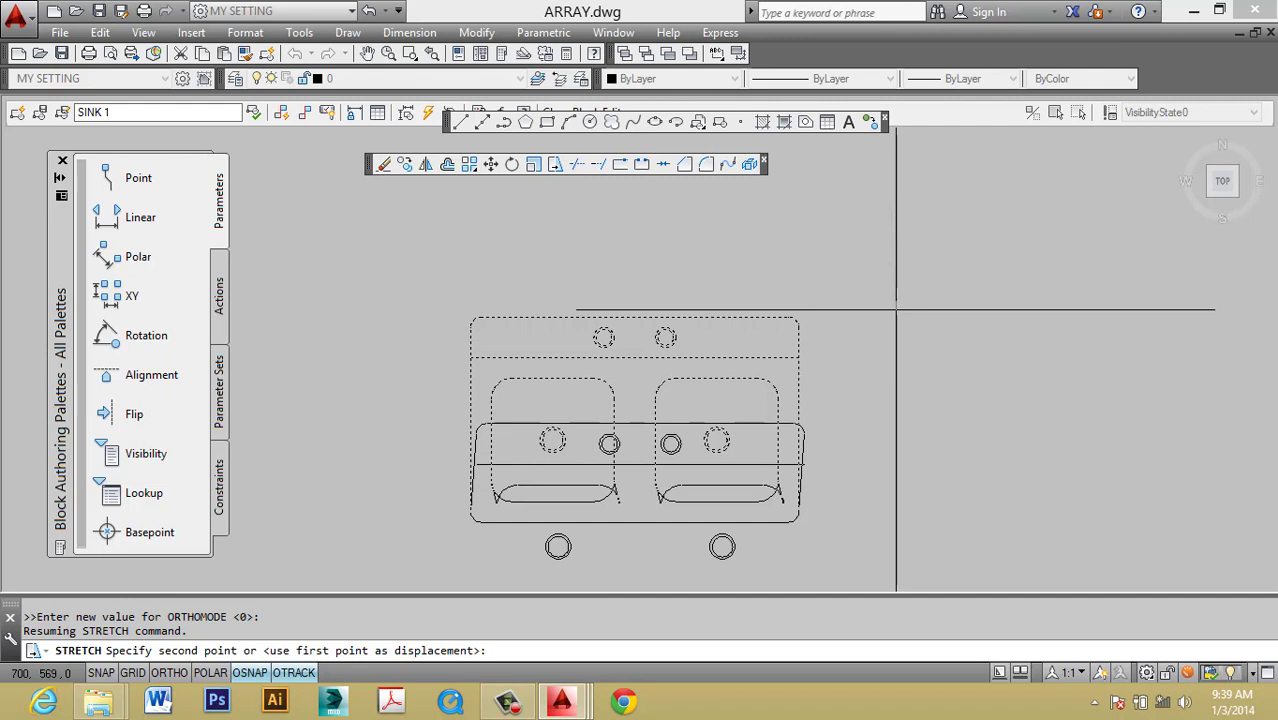
key("F8")
type("100")
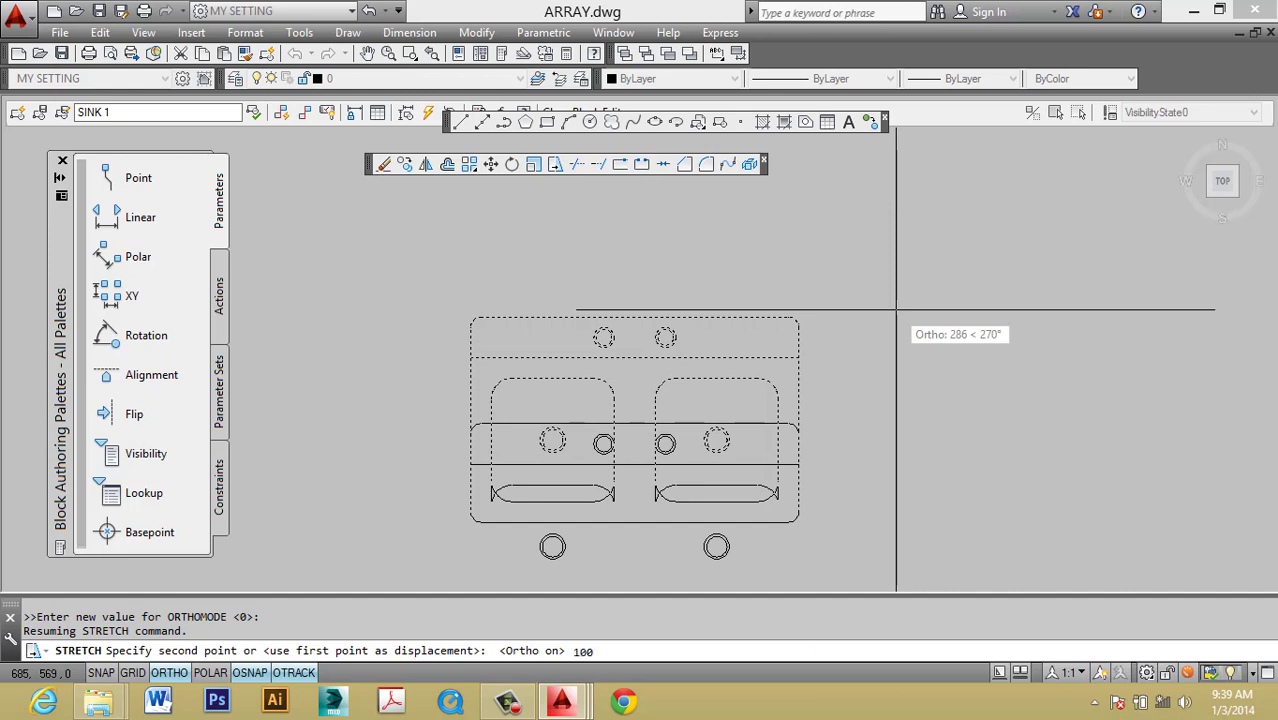
key("Return")
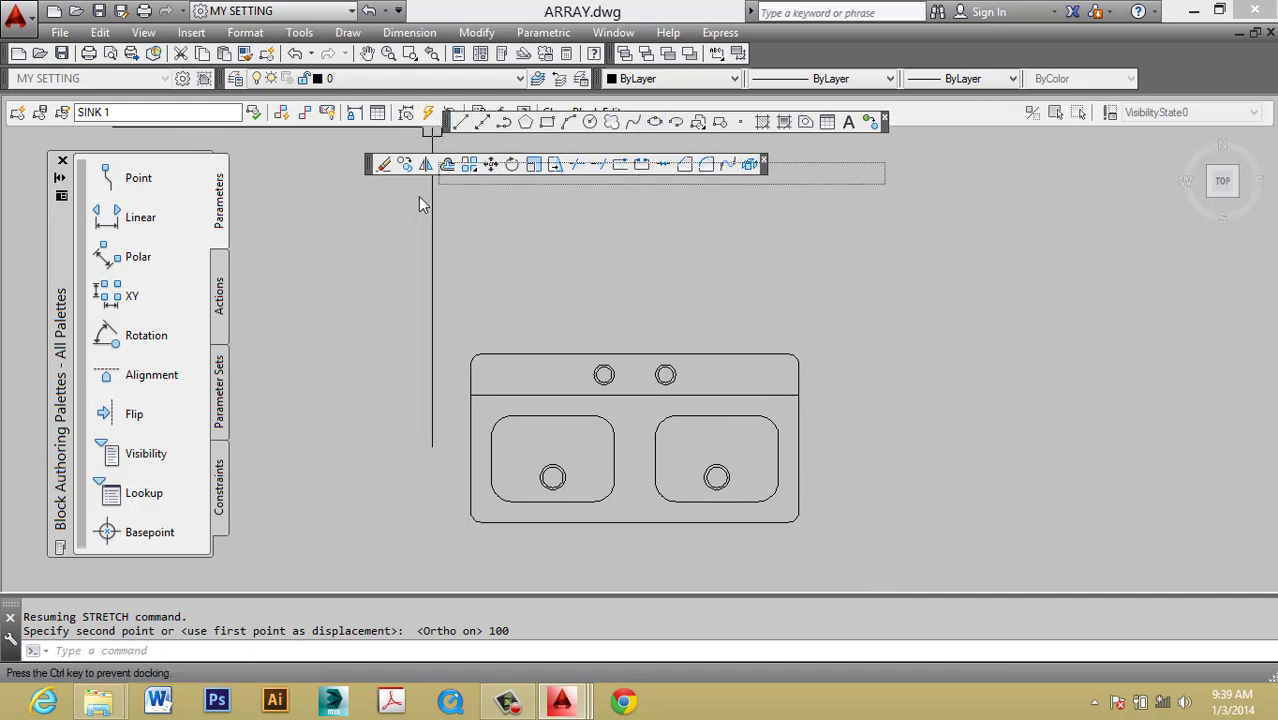
left_click_drag(447, 133, 440, 205)
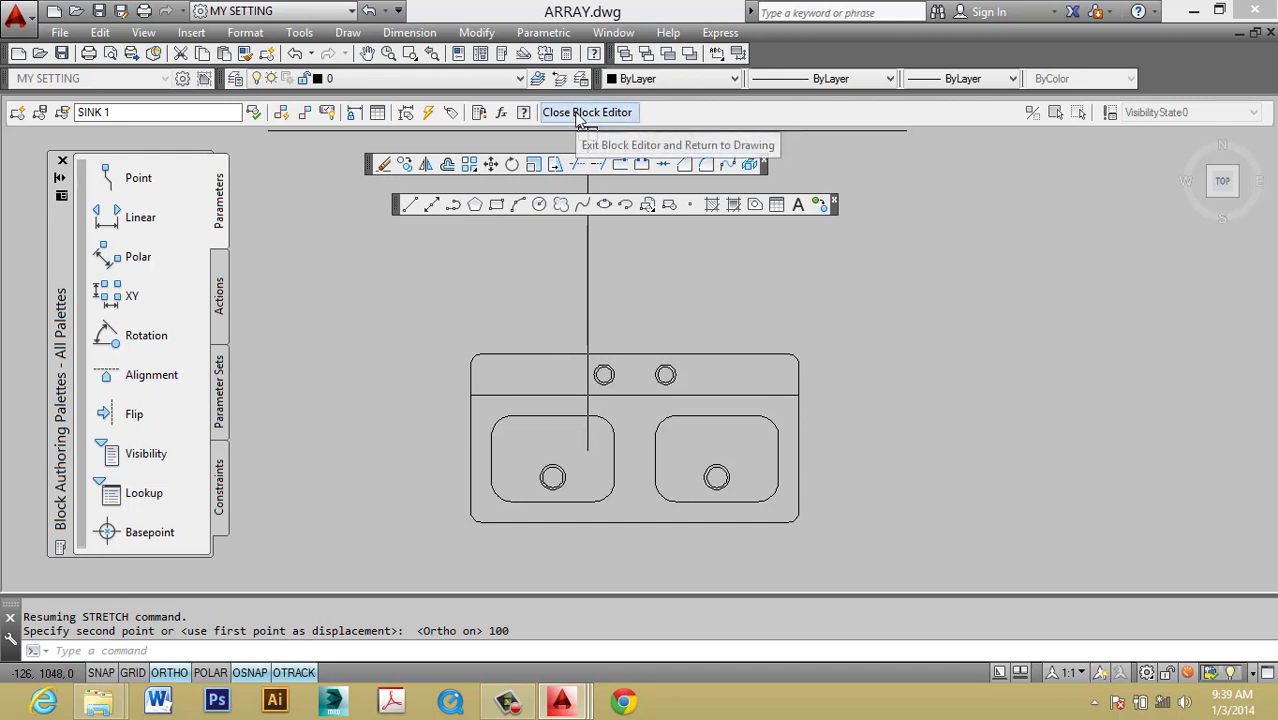
Close the Block Editor and save the changes to SINK 1.
left_click(580, 114)
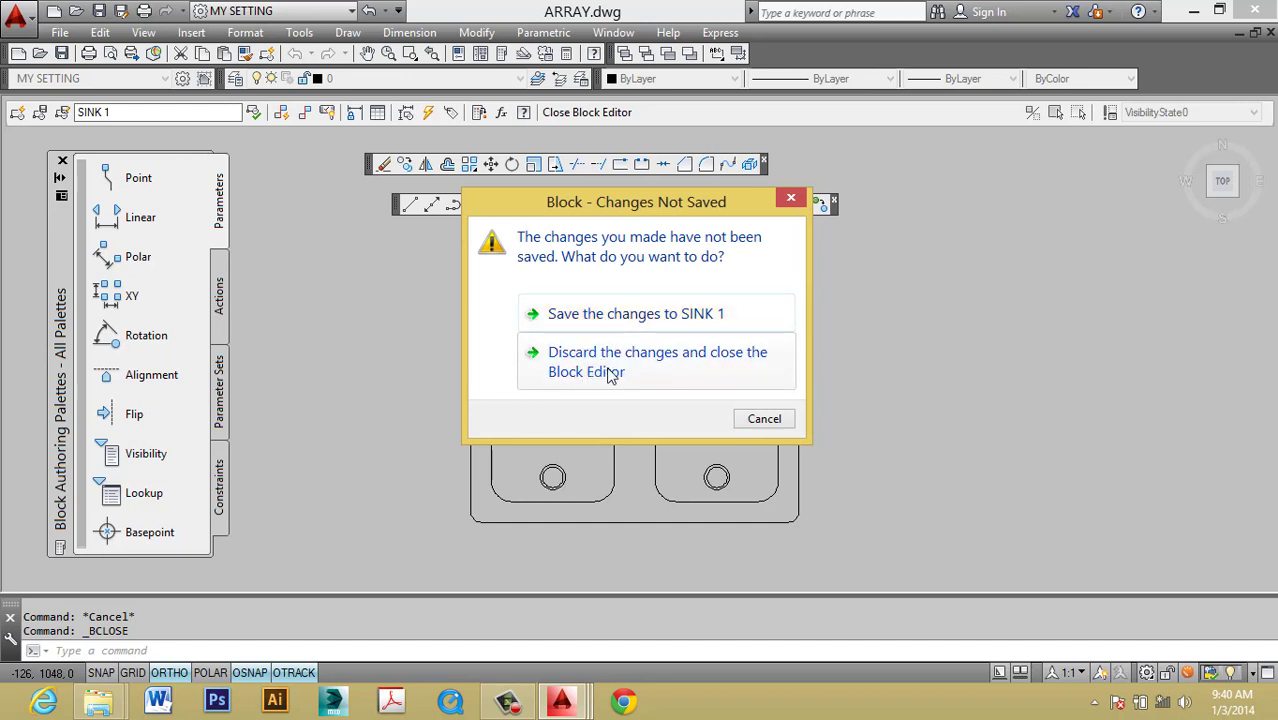
left_click(630, 314)
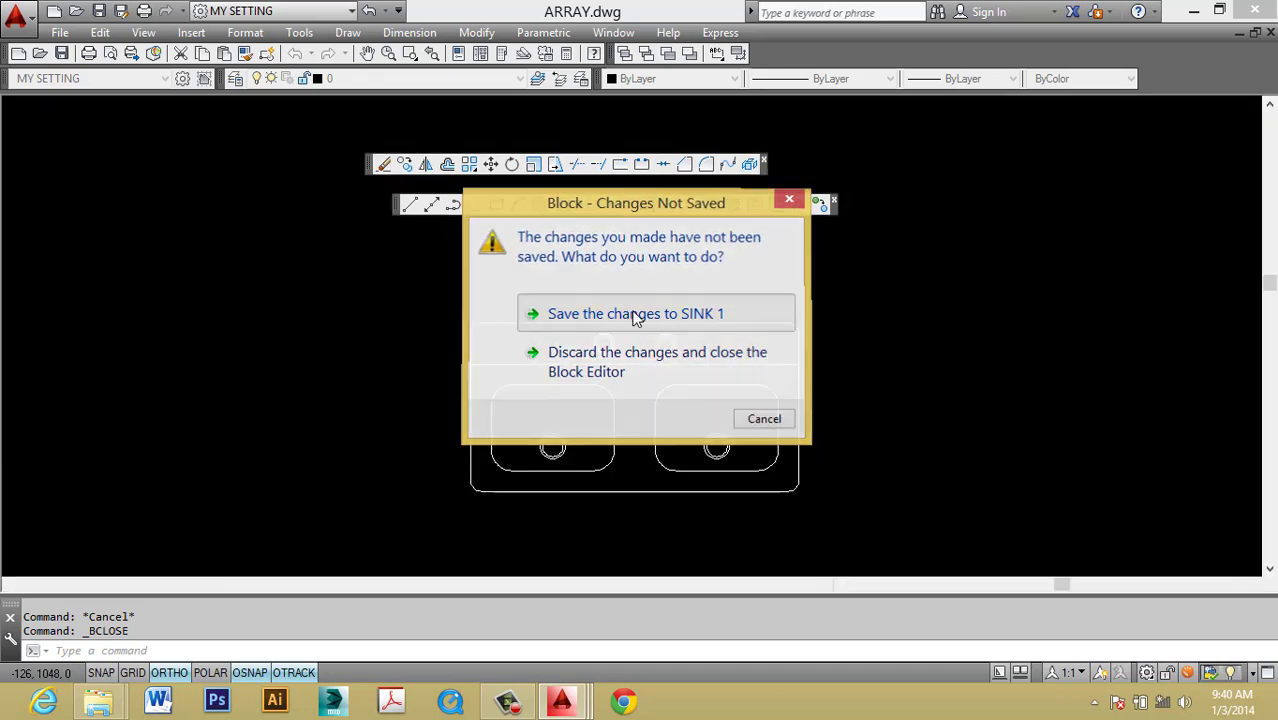
scroll(700, 375, "up", 2)
scroll(692, 363, "up", 2)
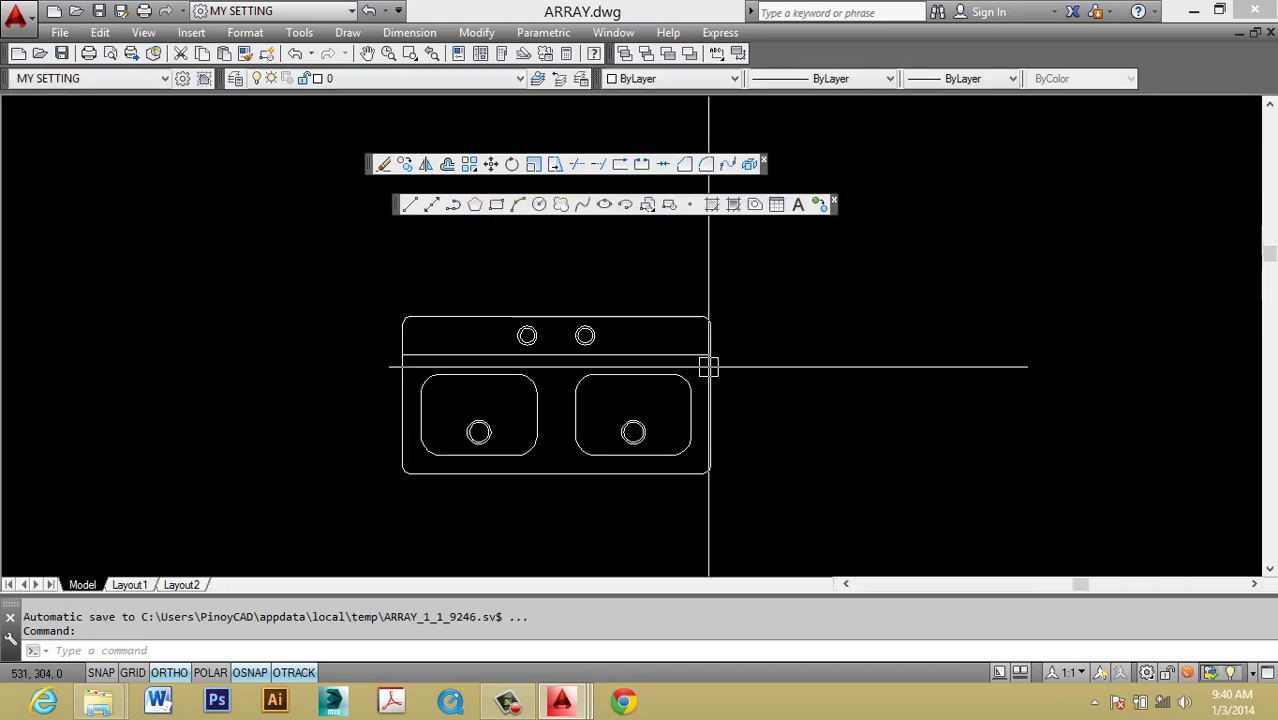
type("dli")
key("Return")
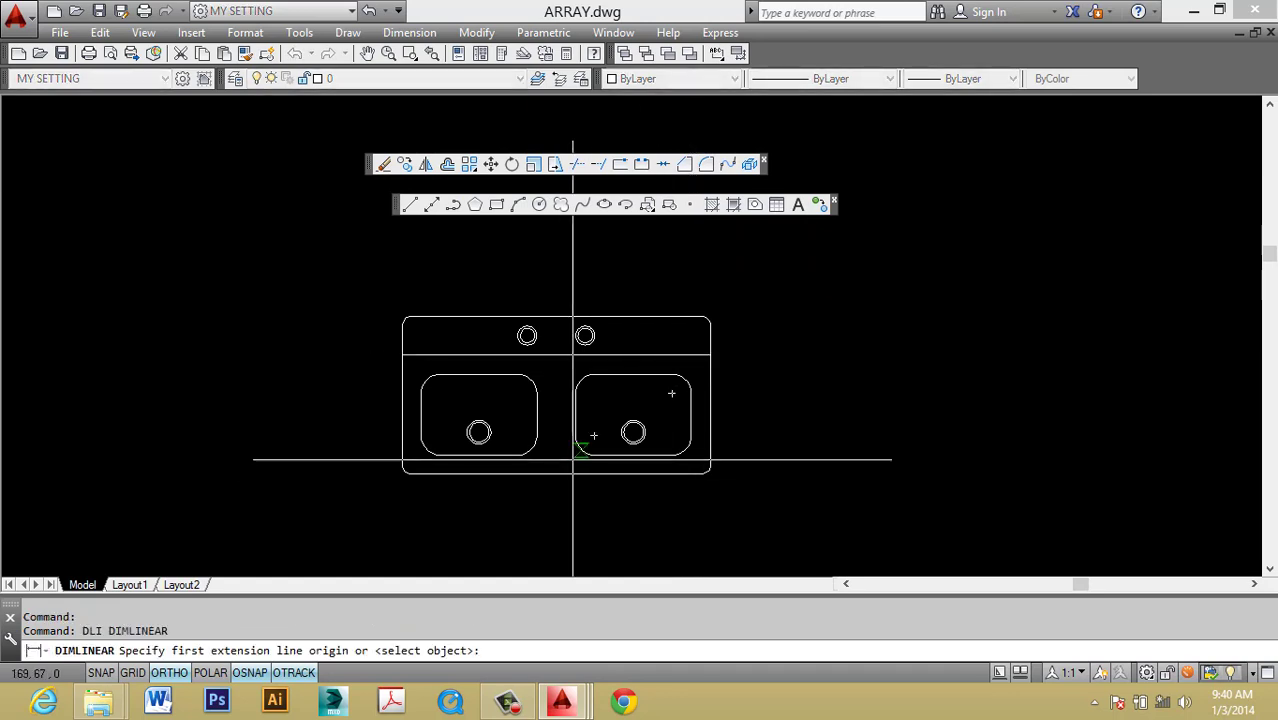
left_click(590, 436)
left_click(568, 317)
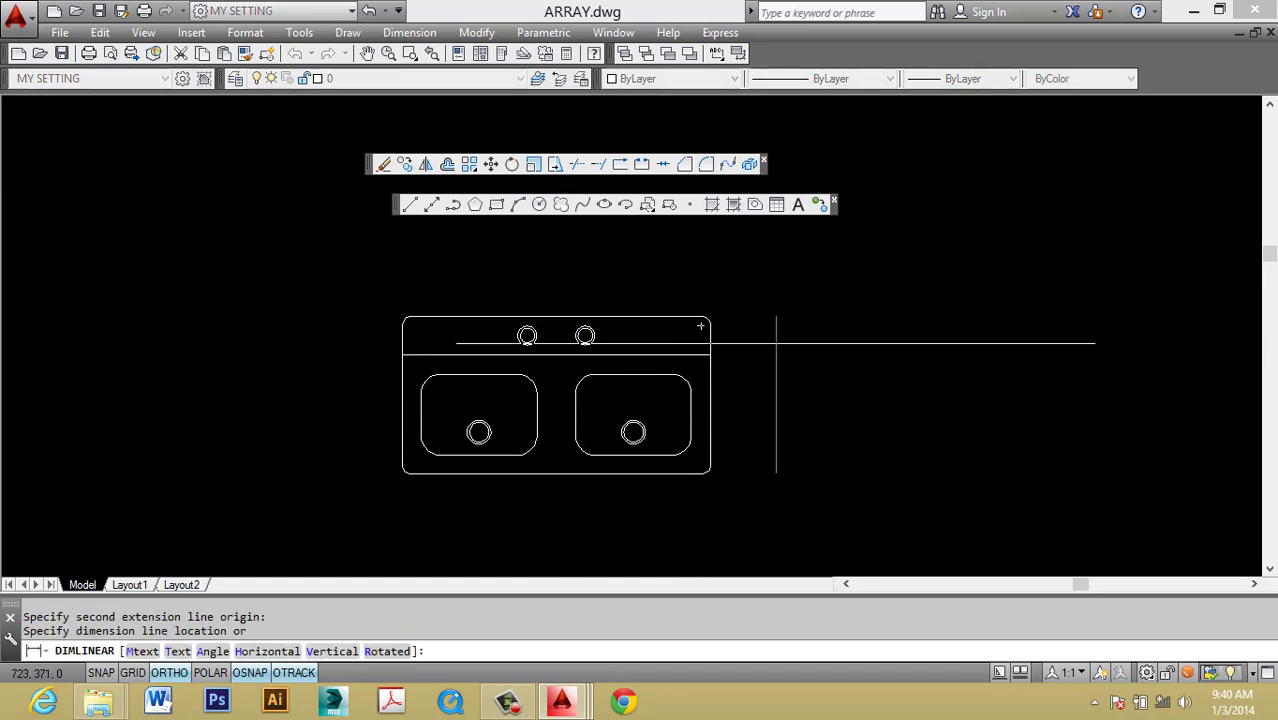
left_click(776, 343)
scroll(776, 343, "up", 5)
scroll(702, 523, "up", 3)
scroll(450, 420, "down", 5)
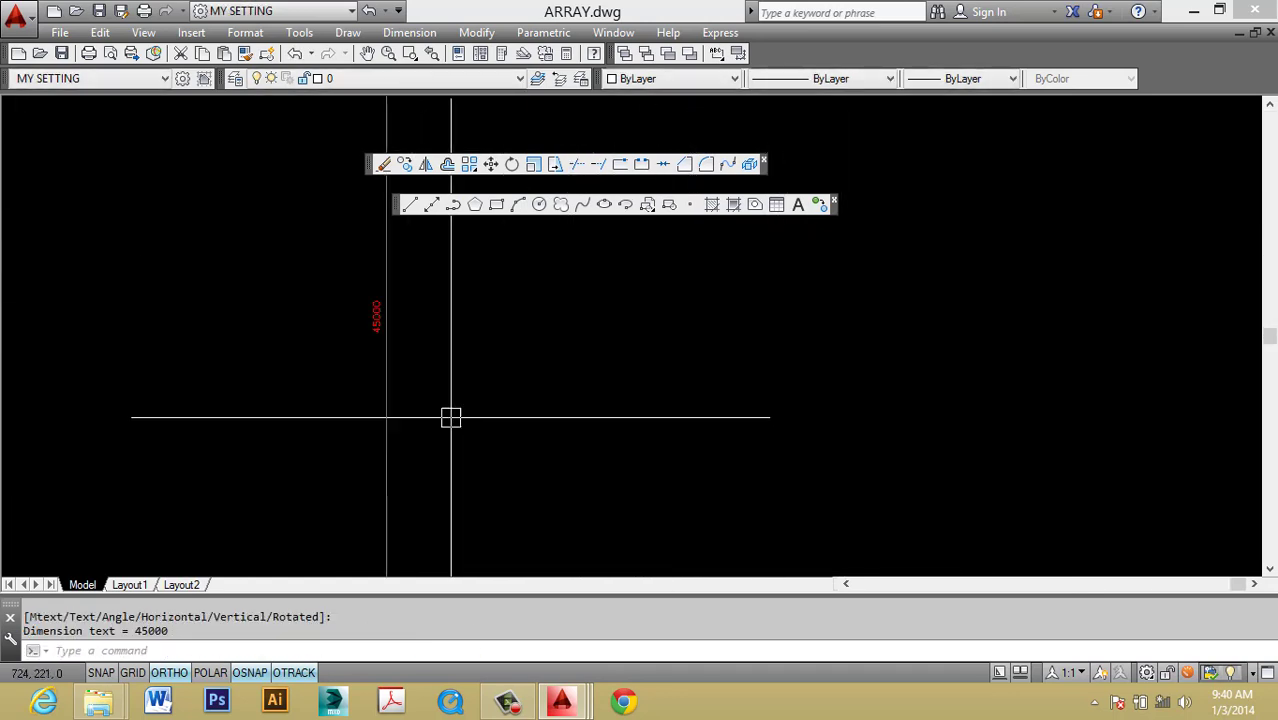
scroll(399, 319, "up", 2)
mouse_move(399, 319)
middle_mouse_down()
mouse_move(496, 381)
mouse_move(498, 405)
mouse_move(519, 406)
middle_mouse_up()
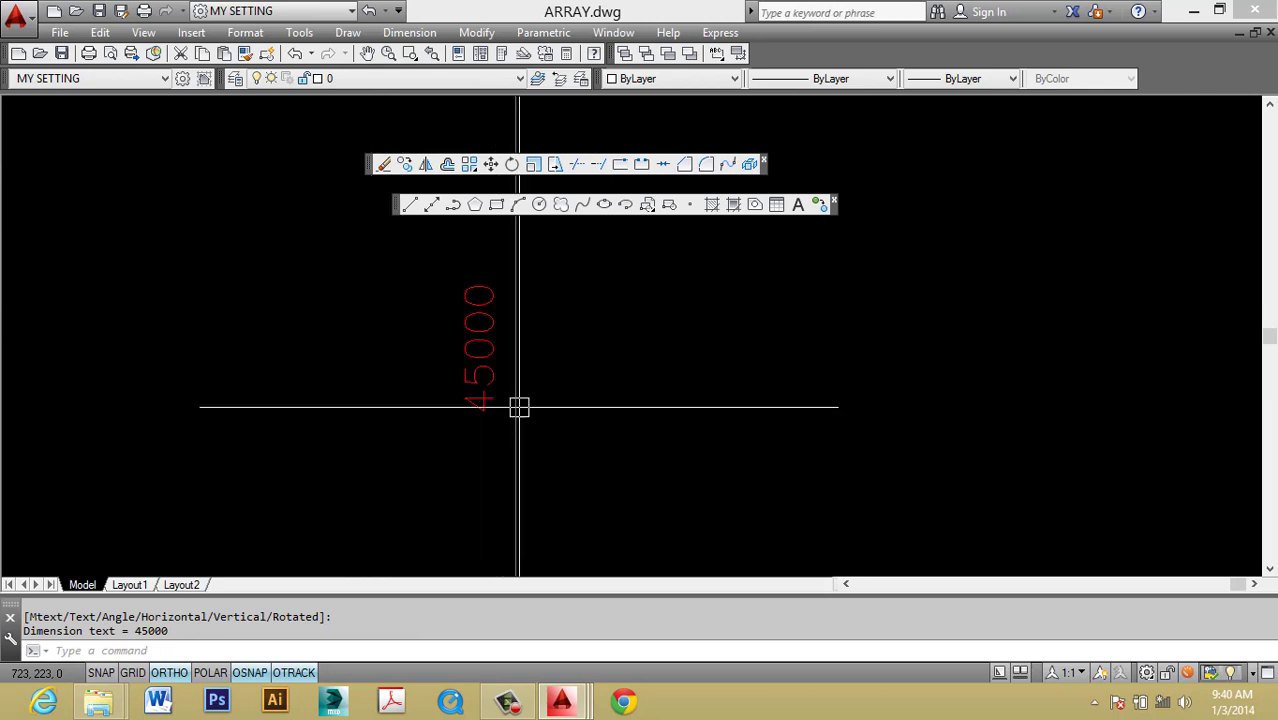
middle_click_drag(639, 365, 699, 380)
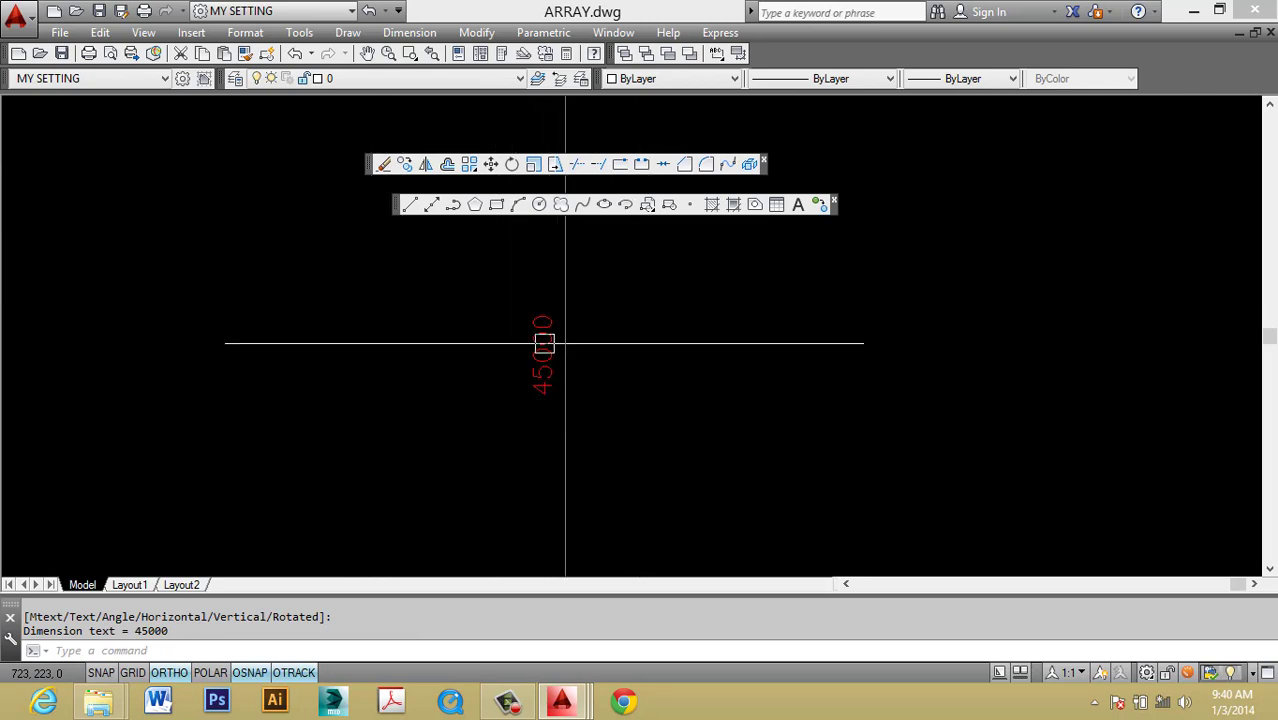
key("Escape")
type("un")
key("Return")
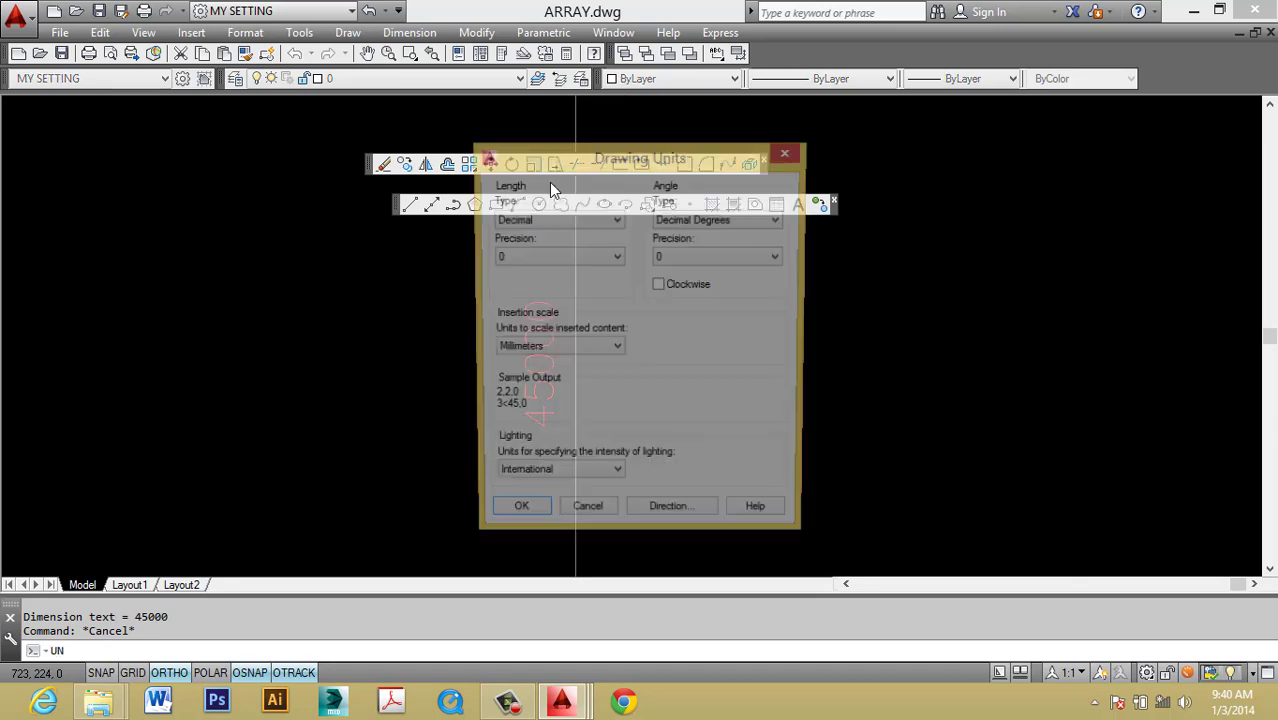
left_click(515, 517)
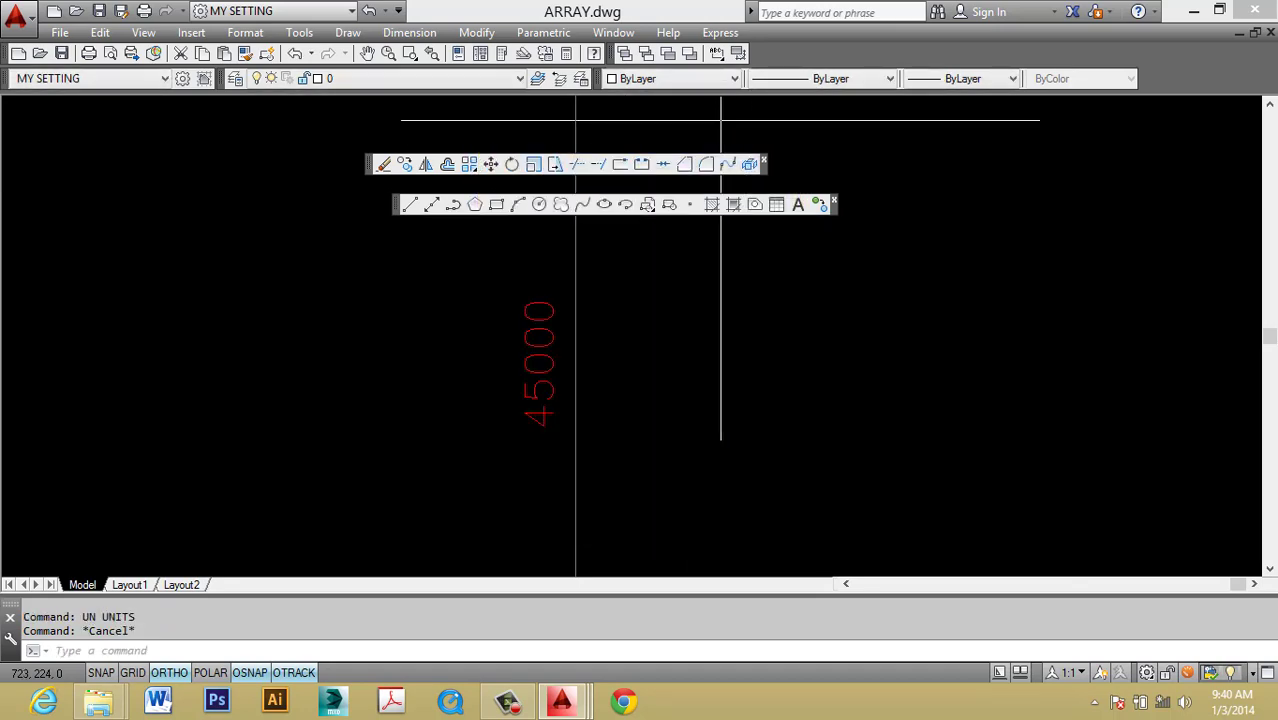
scroll(698, 290, "down", 5)
scroll(600, 355, "up", 5)
scroll(849, 360, "down", 2)
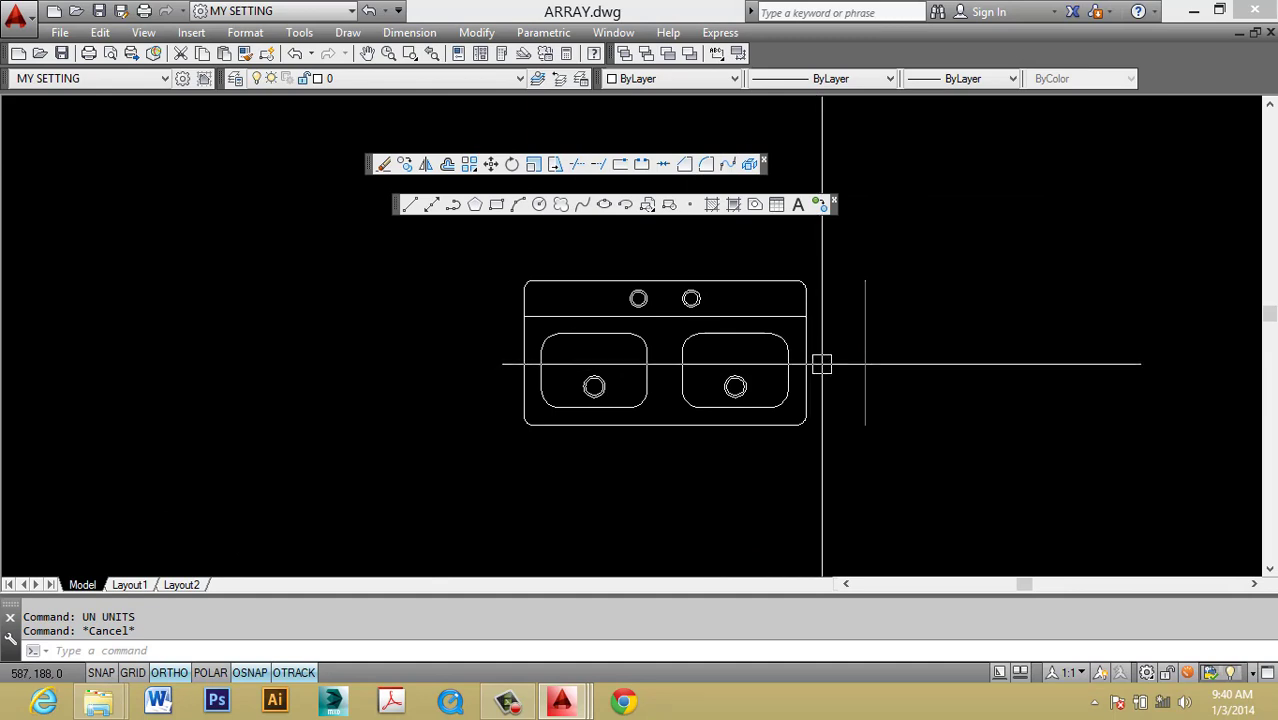
middle_click_drag(822, 364, 750, 362)
scroll(735, 360, "up", 2)
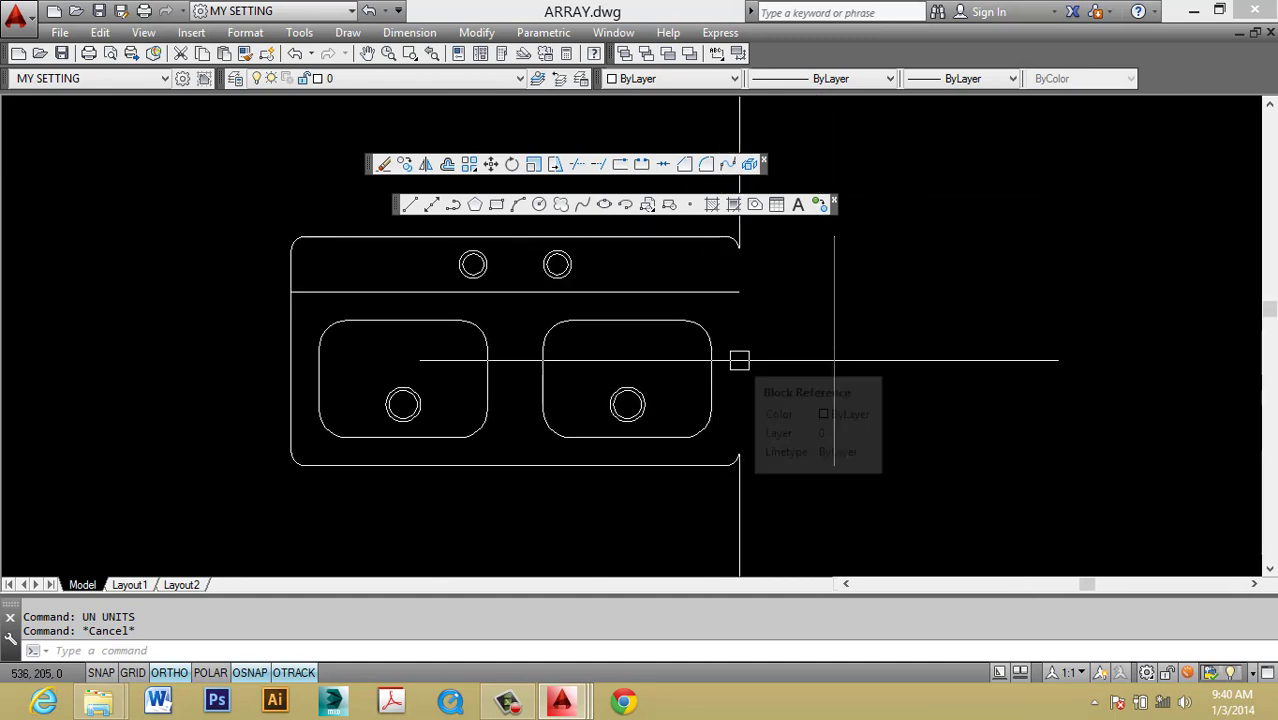
middle_click_drag(802, 355, 899, 355)
scroll(899, 352, "up", 5)
scroll(899, 352, "up", 3)
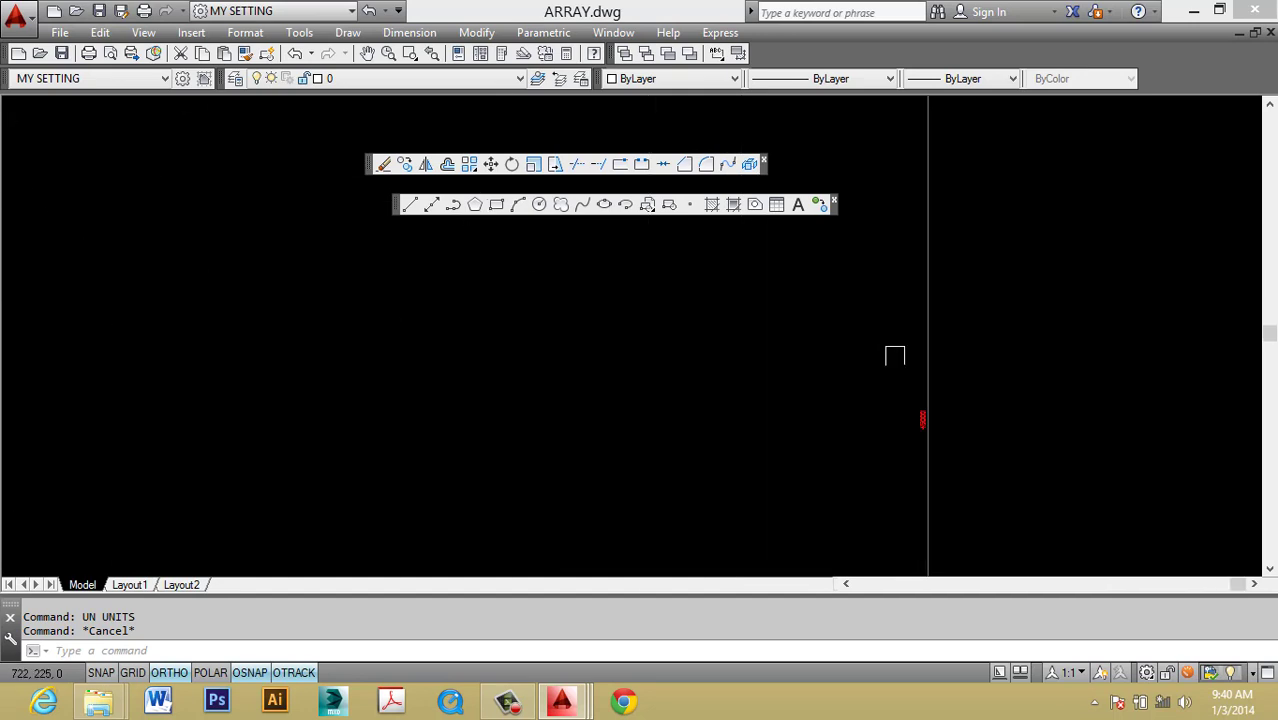
scroll(919, 425, "up", 3)
scroll(862, 411, "down", 2)
scroll(869, 423, "up", 2)
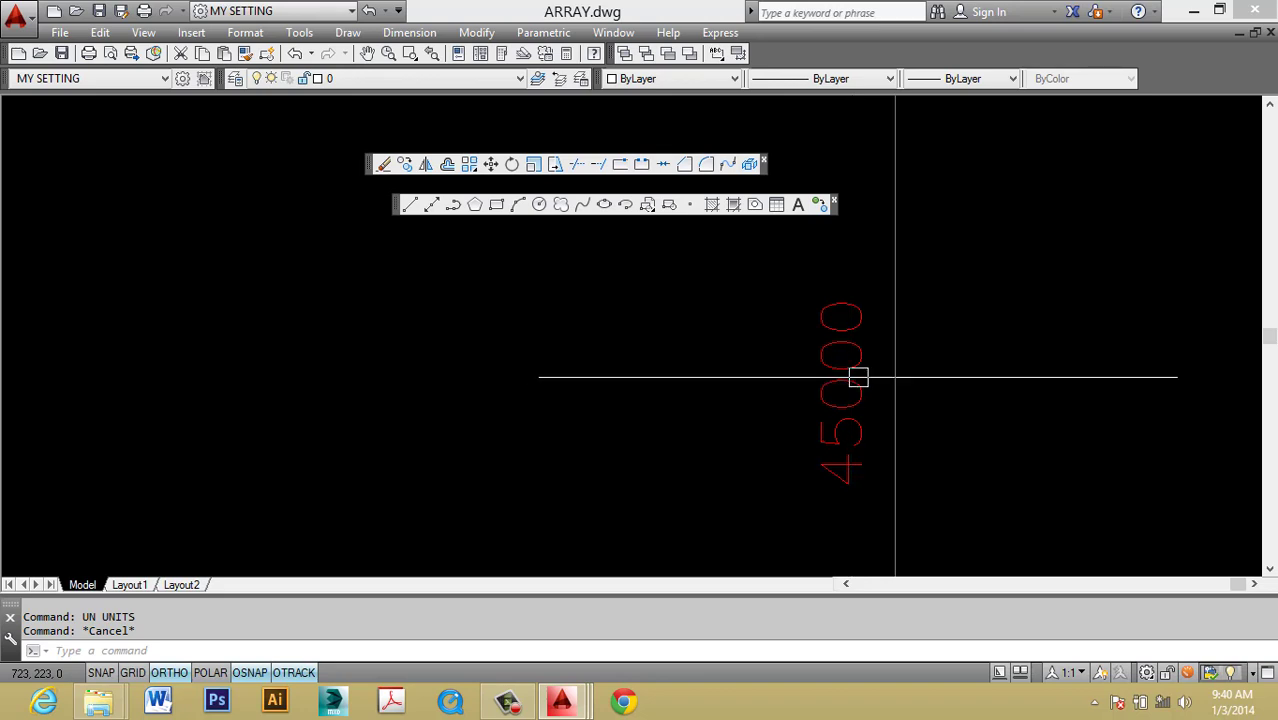
scroll(852, 365, "down", 2)
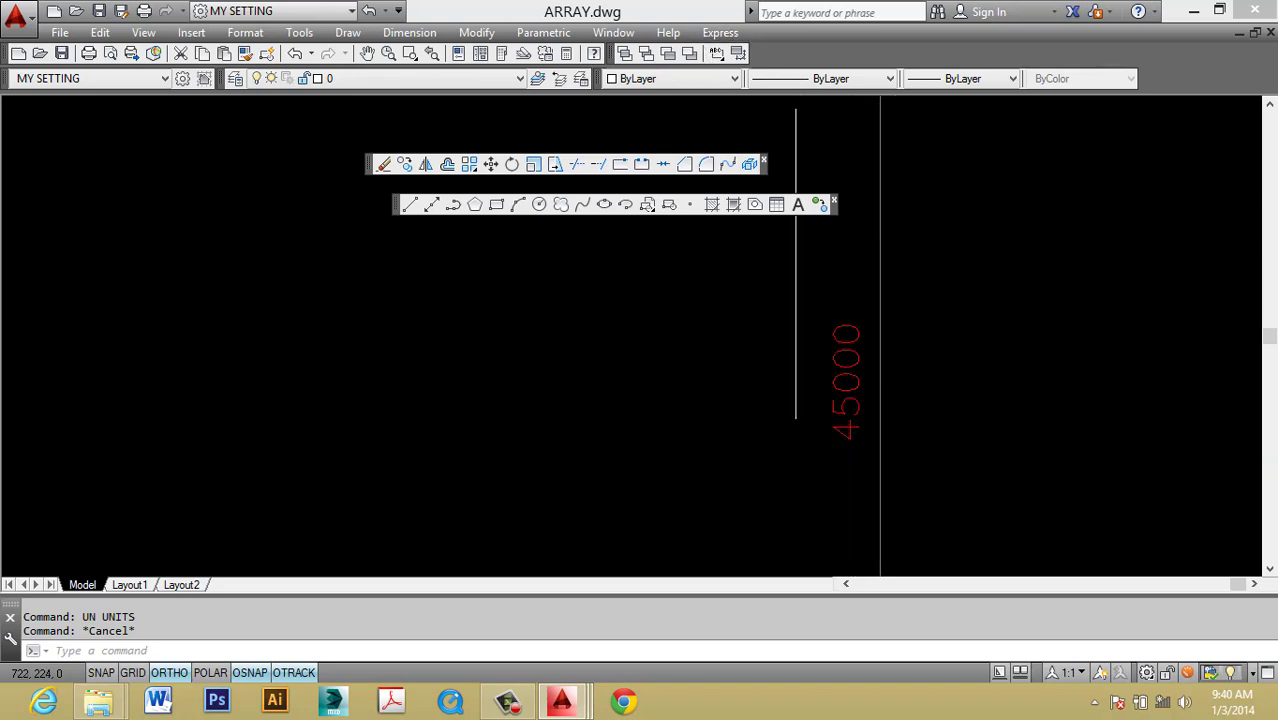
key("Escape")
left_click(876, 380)
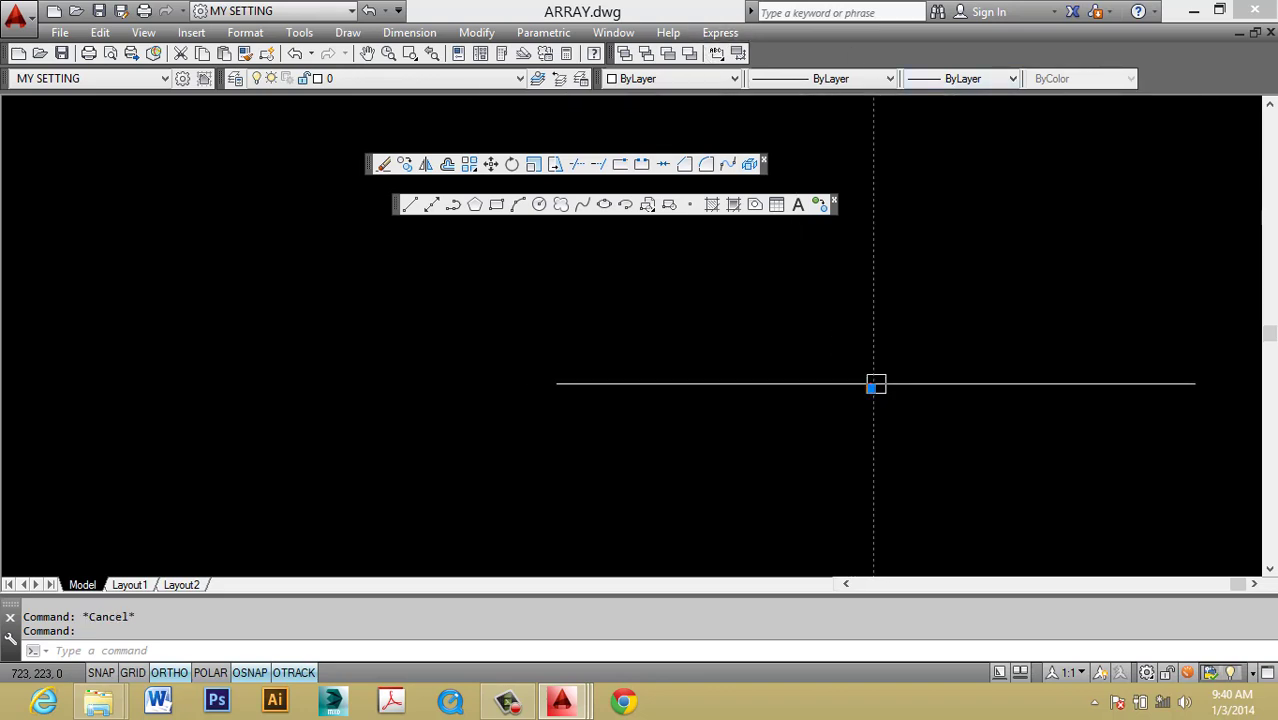
scroll(913, 375, "down", 4)
left_click(999, 377)
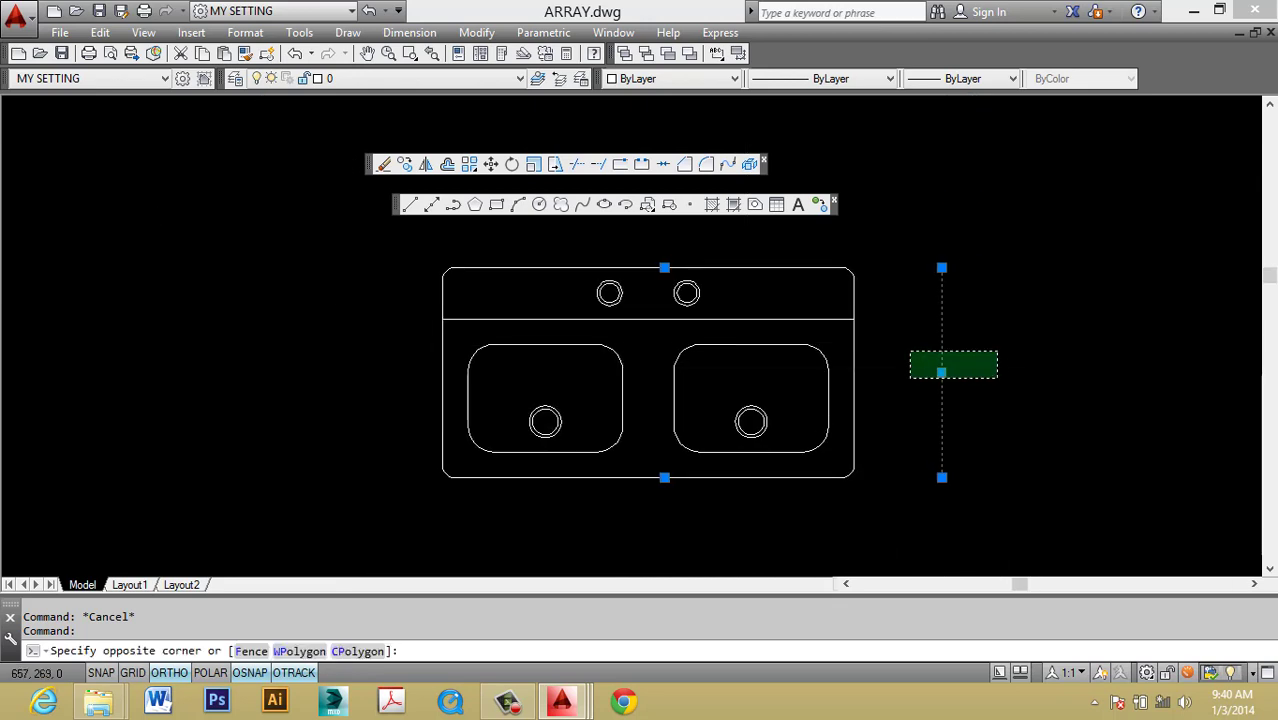
left_click(910, 350)
type("e")
key("Return")
key("Escape")
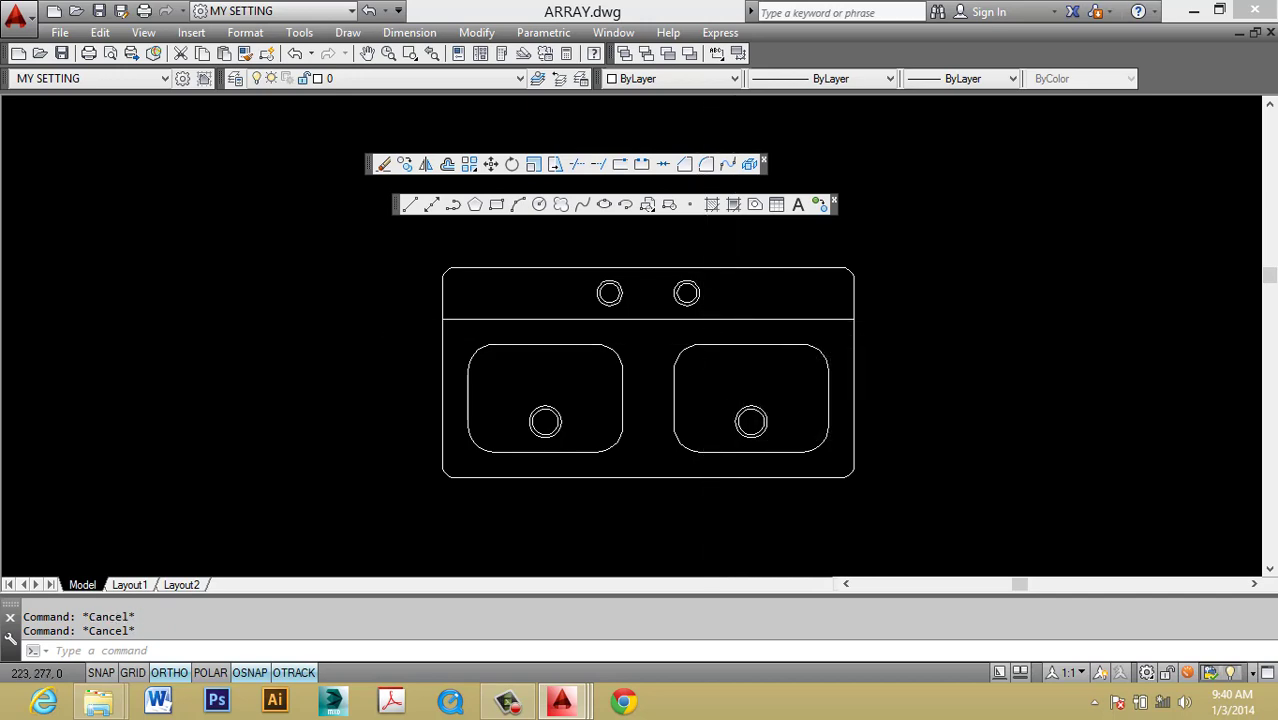
left_click(707, 347)
Start editing SINK 1 in place and confirm the Reference Edit dialog.
right_click(708, 357)
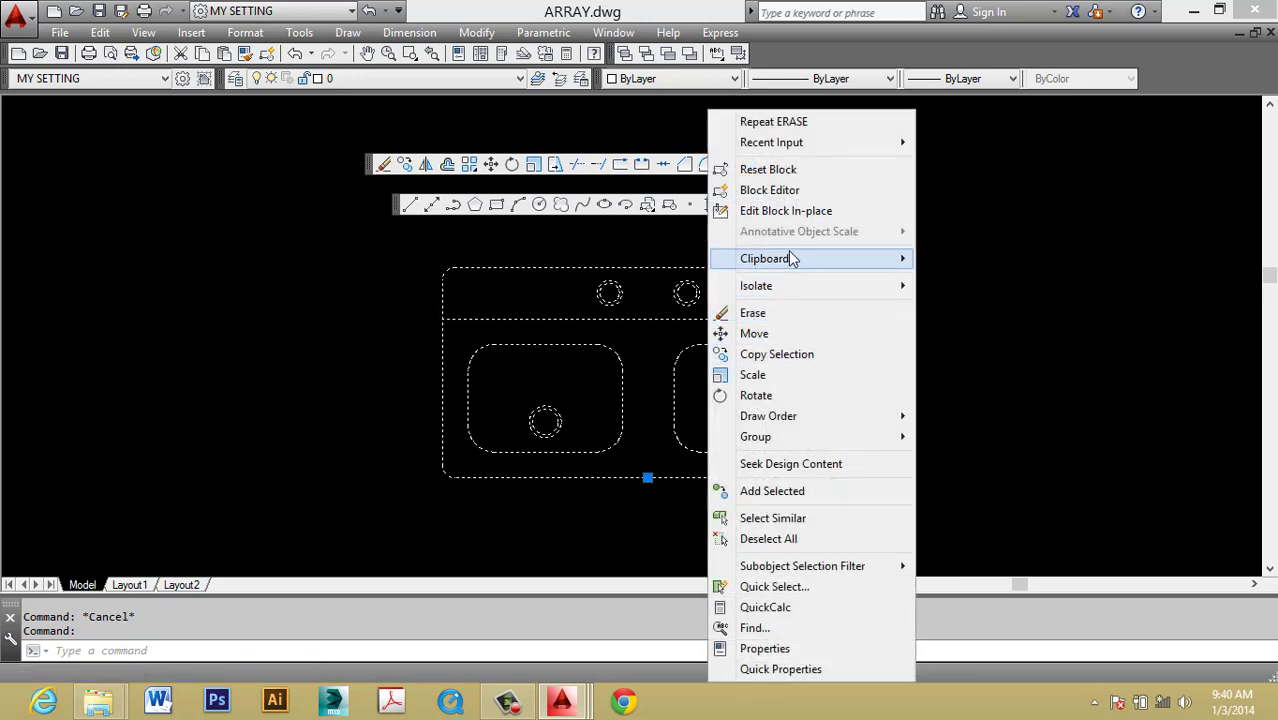
key("Escape")
right_click(707, 339)
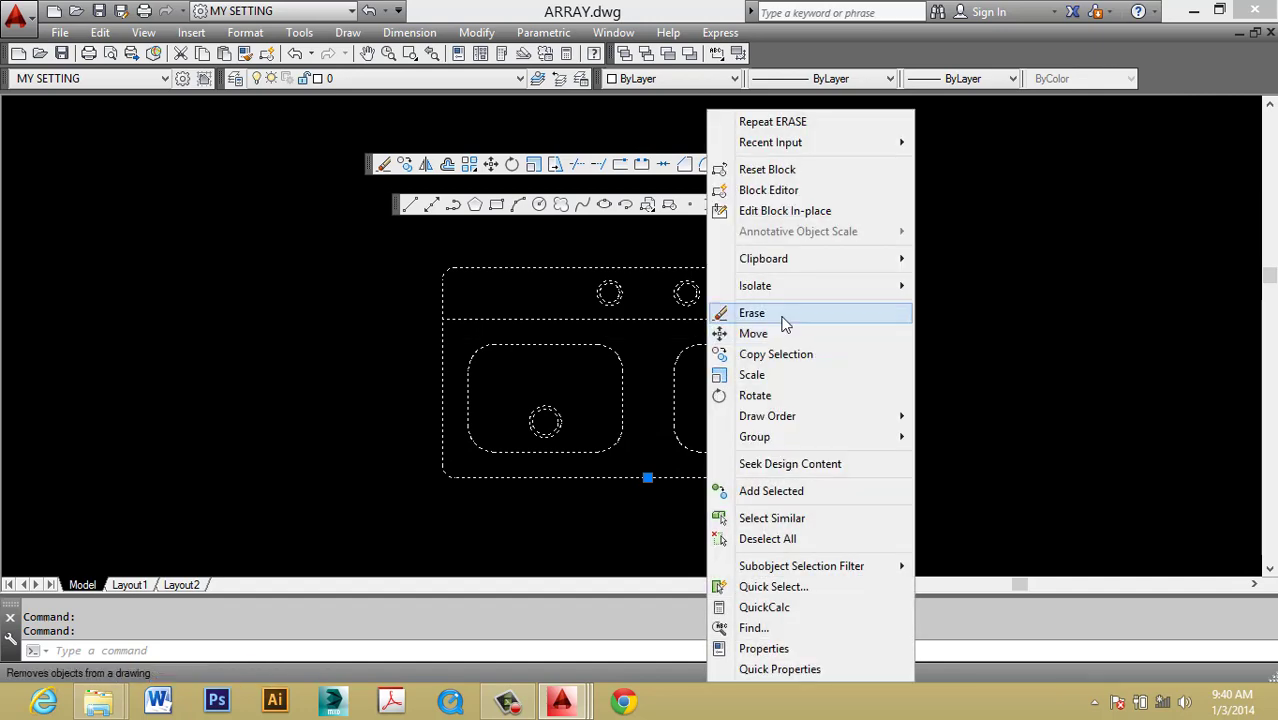
left_click(808, 214)
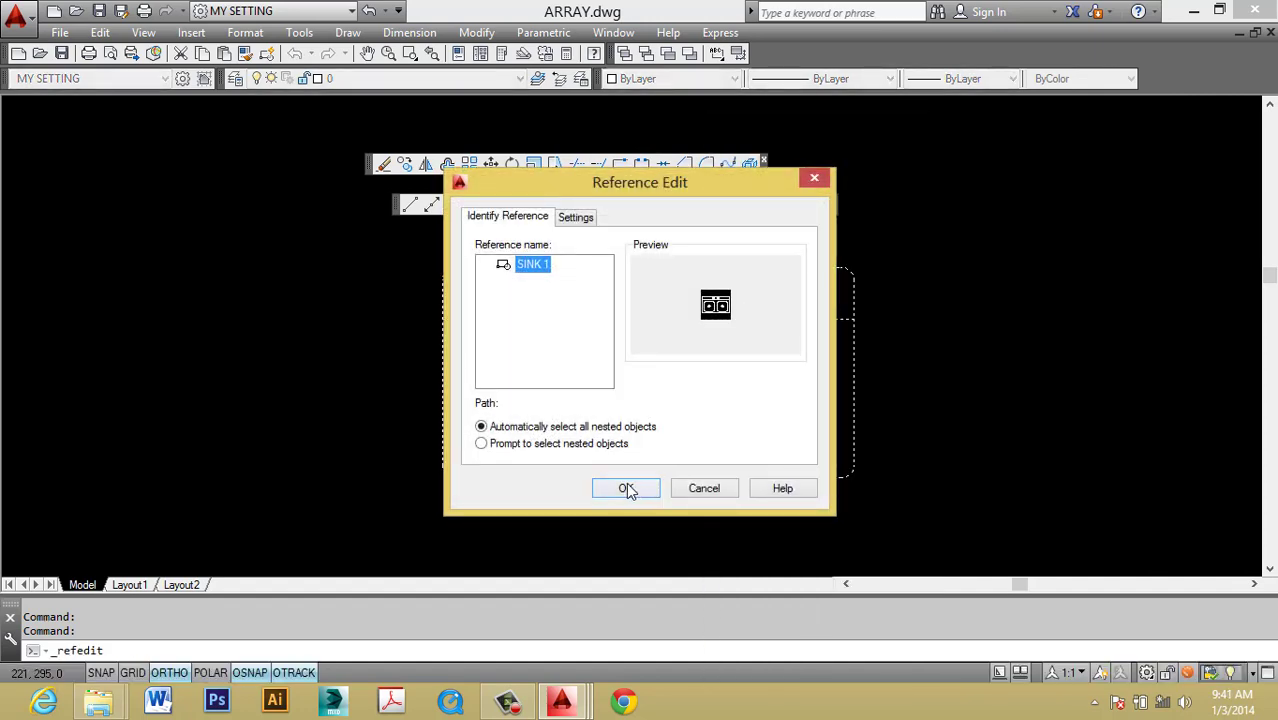
left_click(626, 488)
Cancel, then undo twice so the erased 45000 dimension returns.
scroll(717, 405, "down", 1)
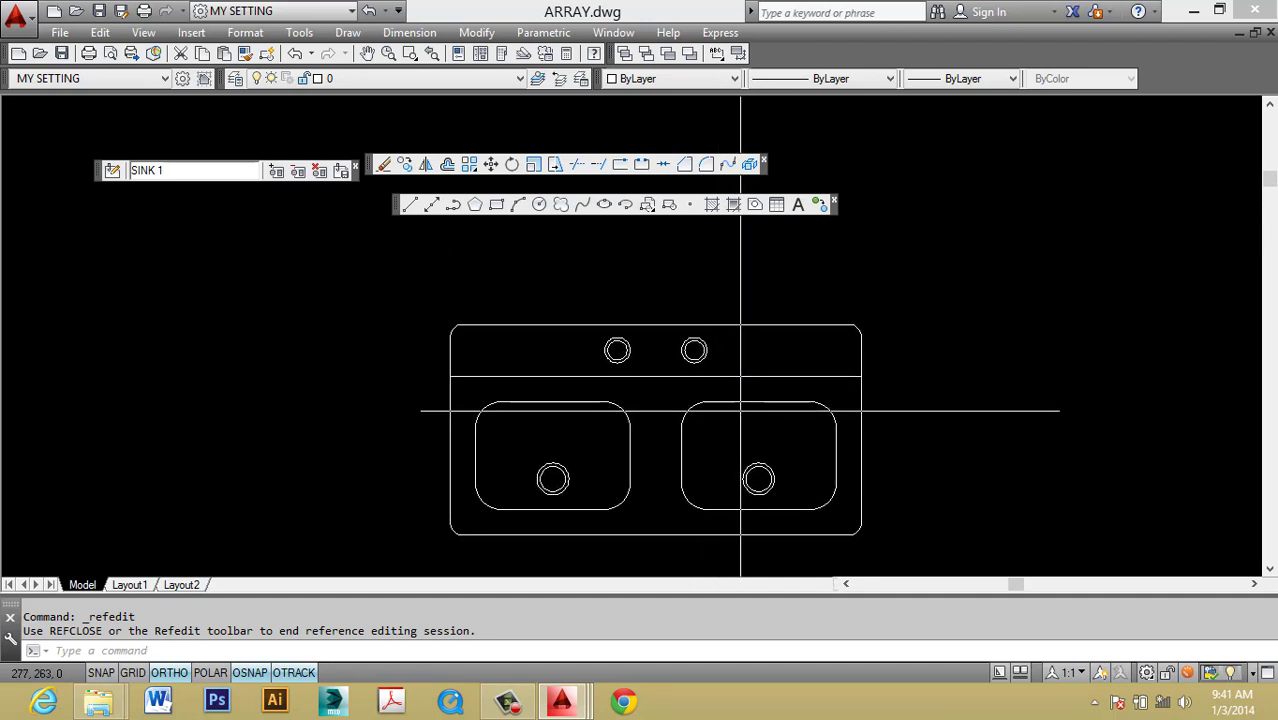
scroll(738, 400, "down", 6)
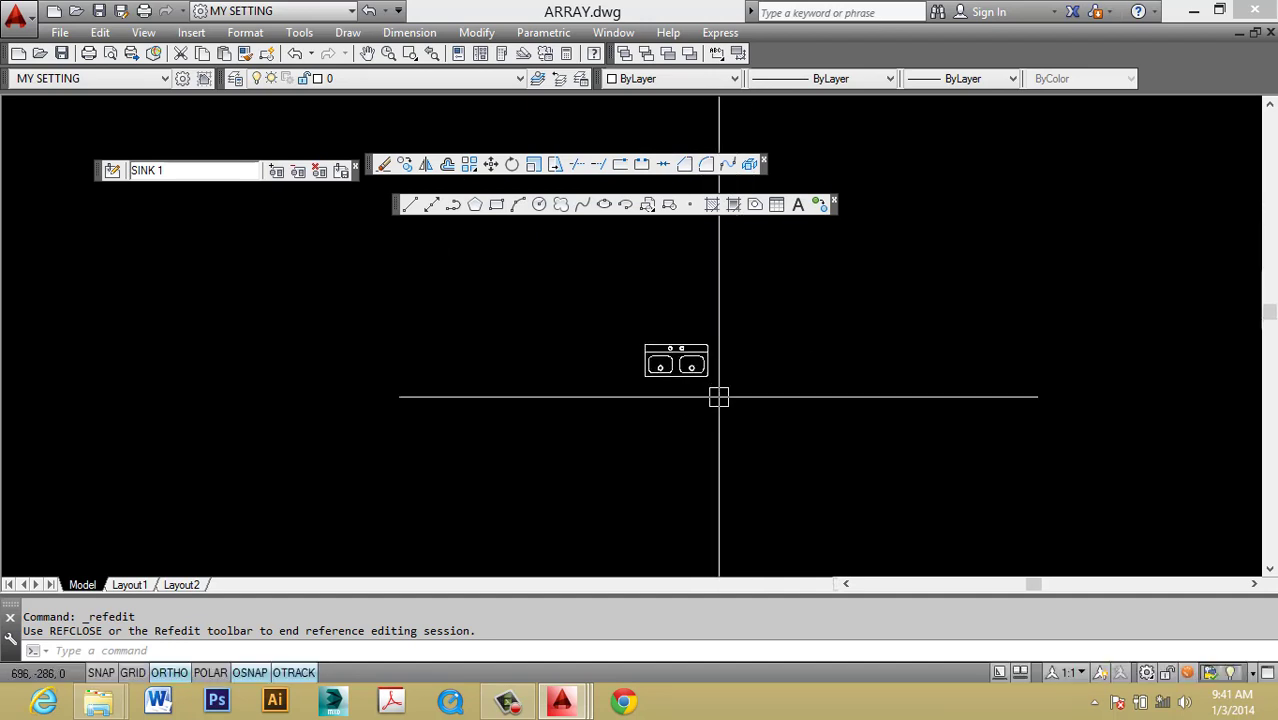
scroll(688, 343, "up", 3)
middle_click_drag(688, 343, 656, 330)
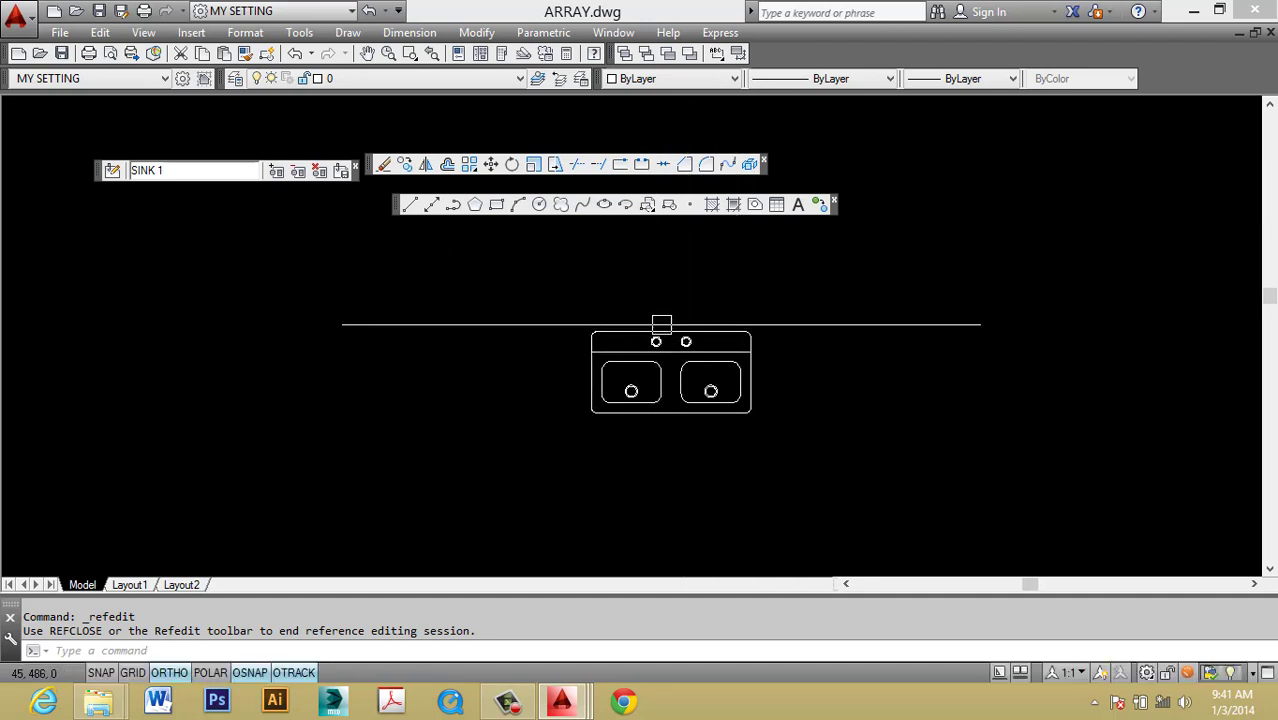
key("Escape")
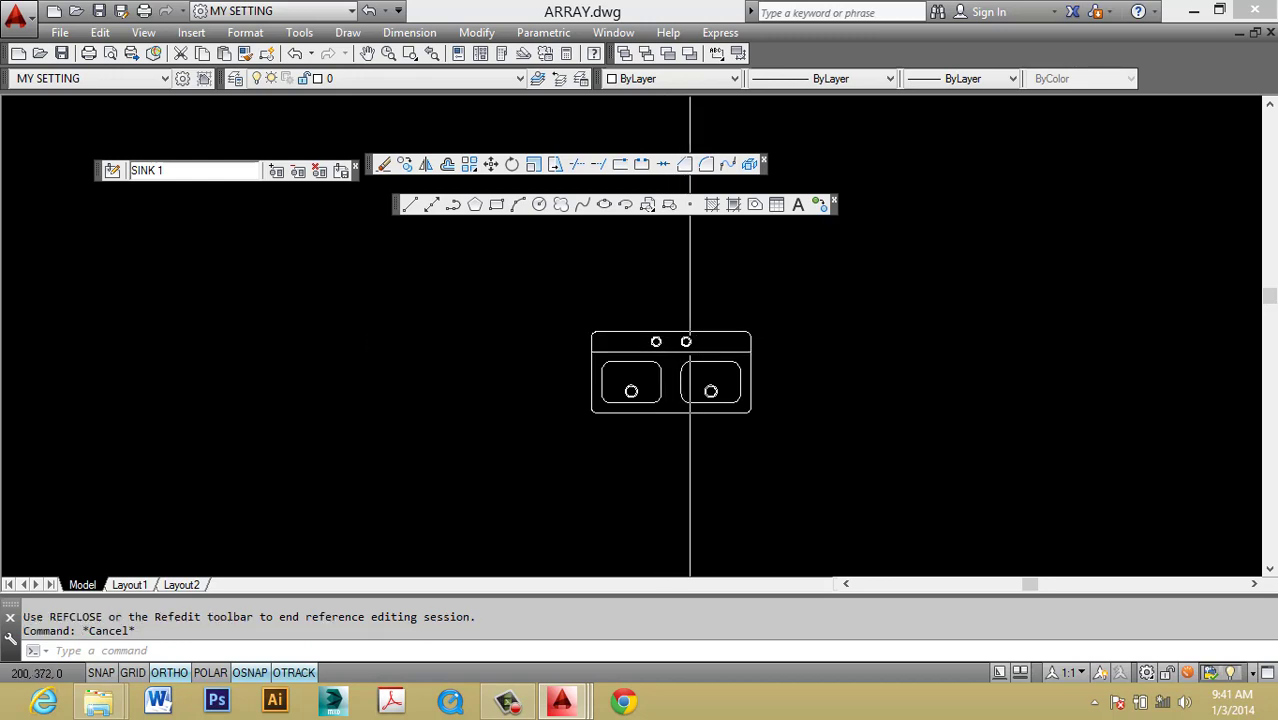
scroll(757, 429, "down", 4)
key("ctrl+z")
key("ctrl+z")
key("ctrl+z")
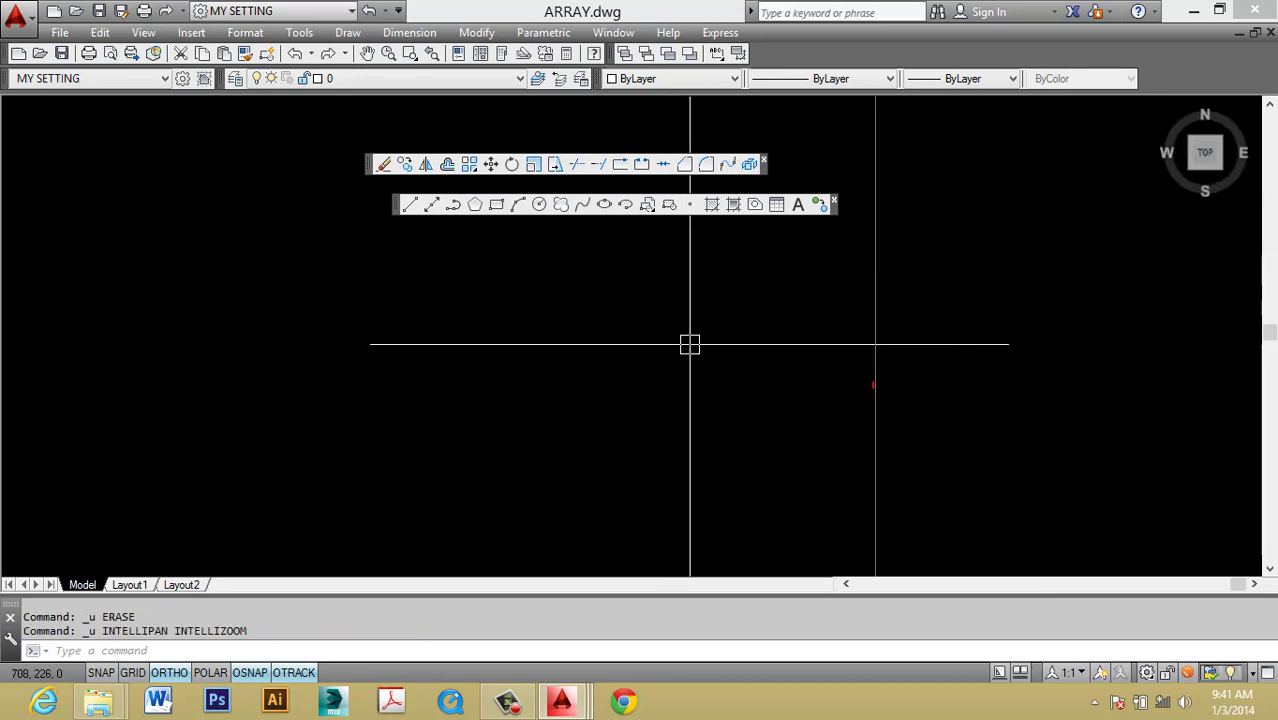
key("ctrl+z")
key("ctrl+z")
key("ctrl+z")
Draw three rectangles around the sink: left, above, and right of it.
key("Escape")
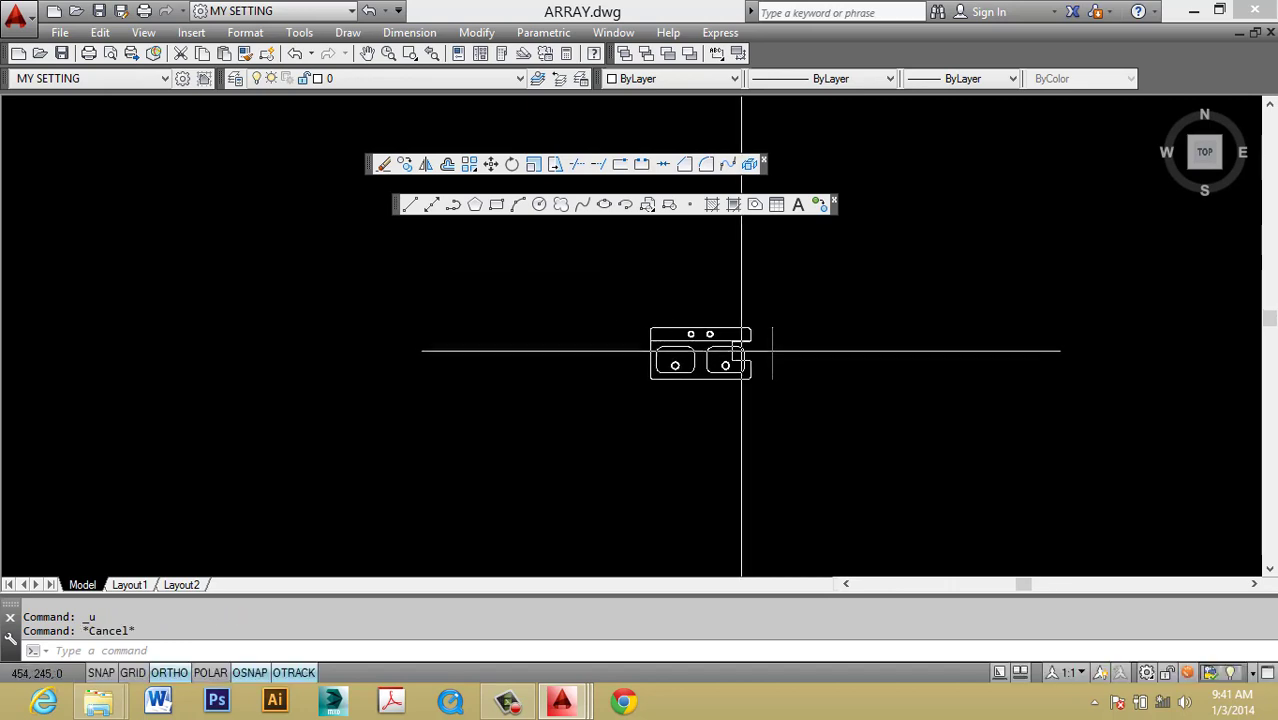
key("Escape")
key("Return")
left_click(543, 425)
left_click(619, 347)
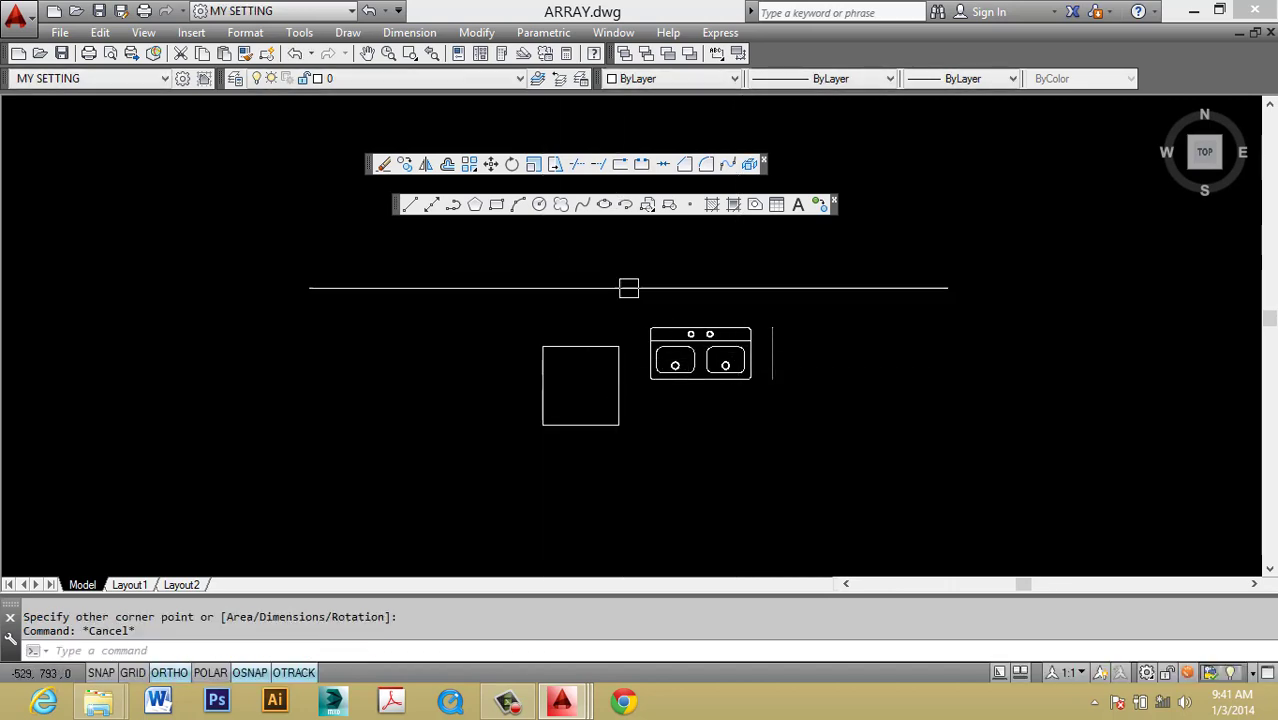
key("Return")
left_click(601, 302)
left_click(709, 264)
left_click(766, 275)
left_click(860, 318)
Make the three new rectangles yellow, then select the sink block.
left_click_drag(880, 330, 825, 285)
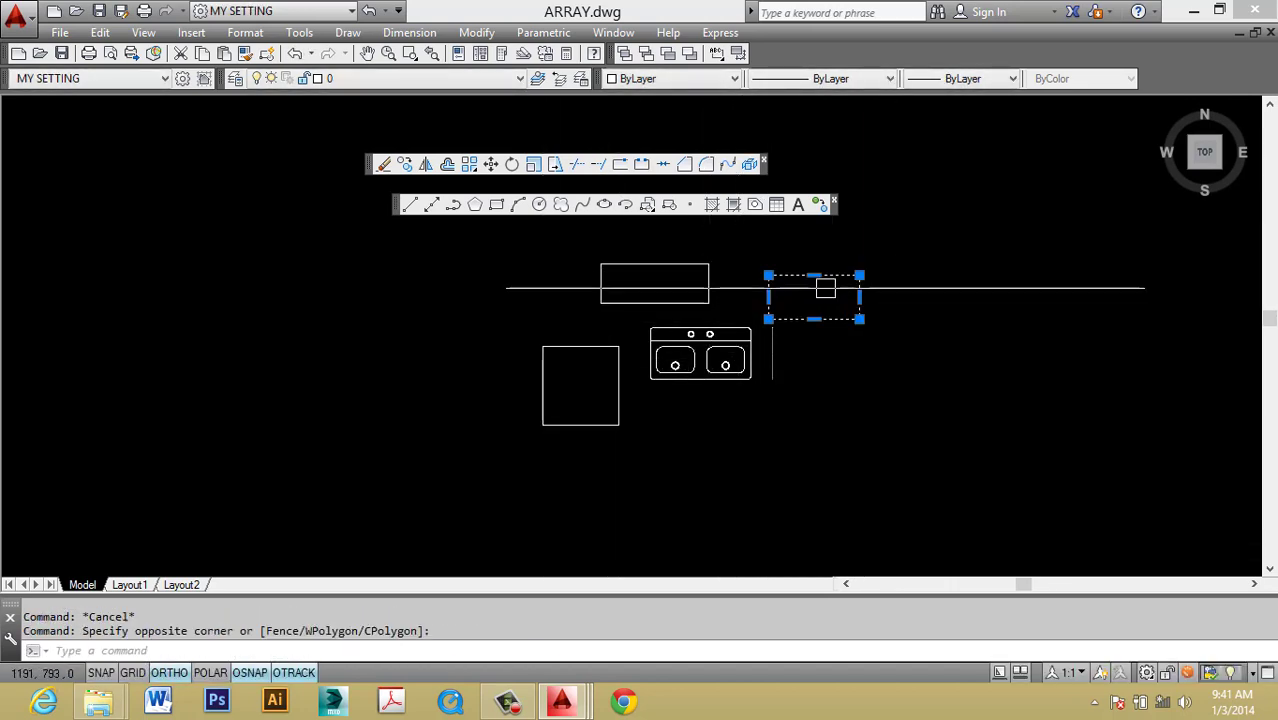
left_click_drag(720, 310, 659, 277)
left_click(310, 345)
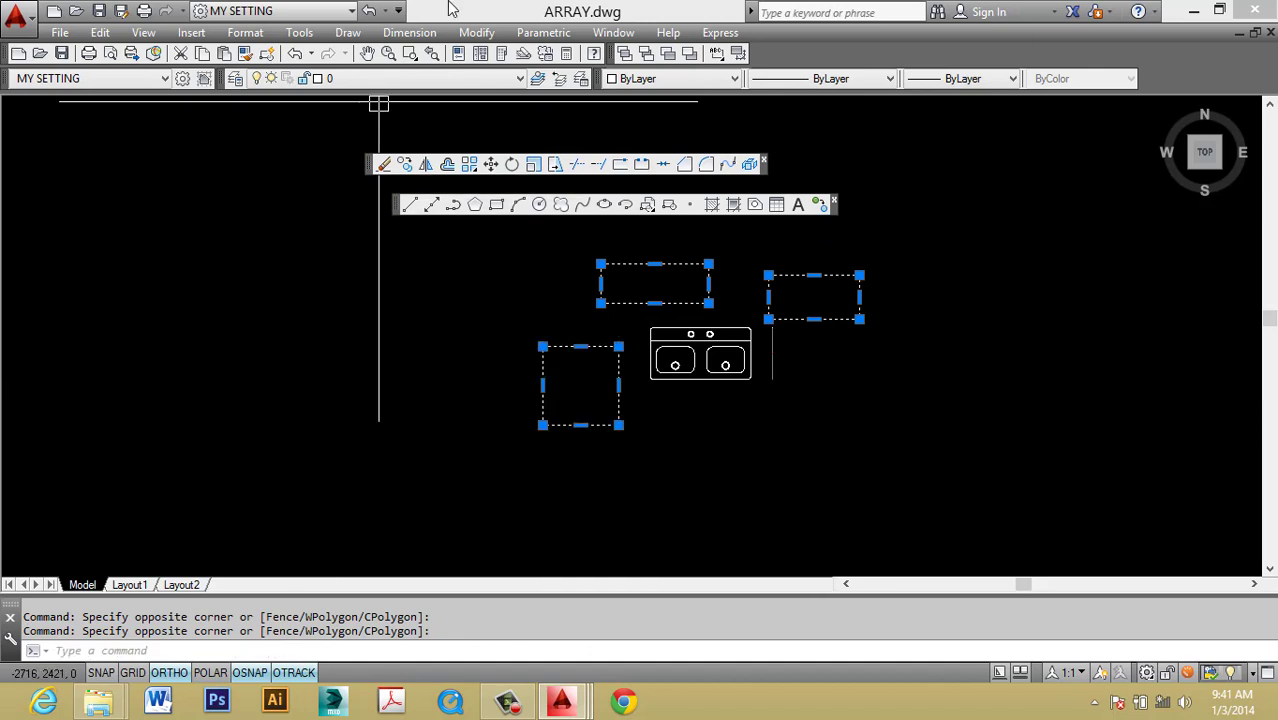
left_click(705, 79)
left_click(650, 139)
key("Escape")
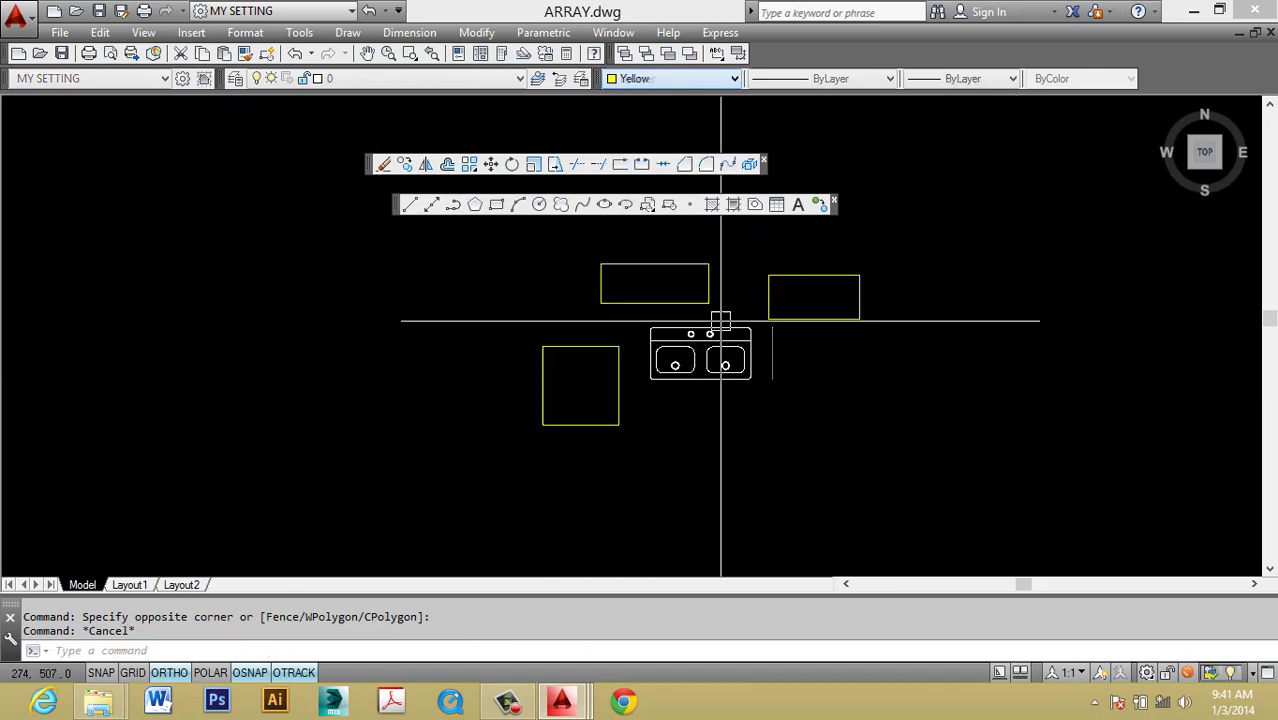
scroll(713, 320, "up", 4)
left_click(676, 345)
key("Escape")
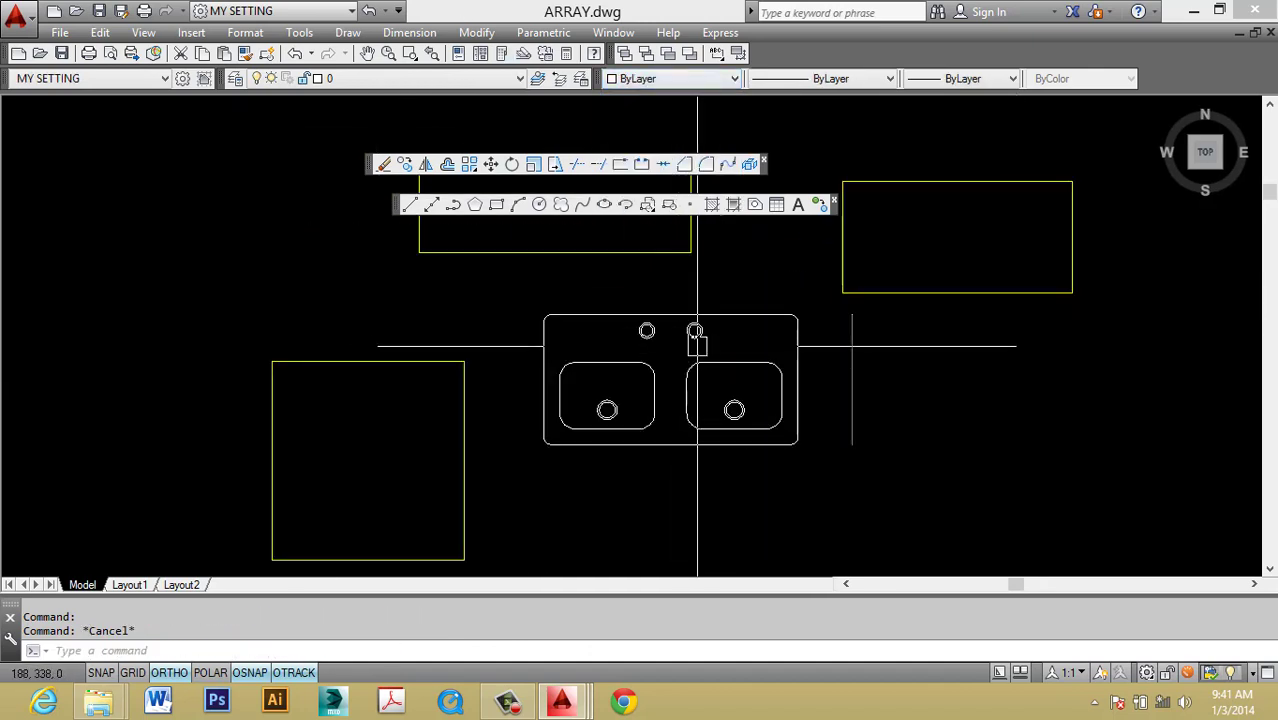
left_click(697, 340)
right_click(697, 342)
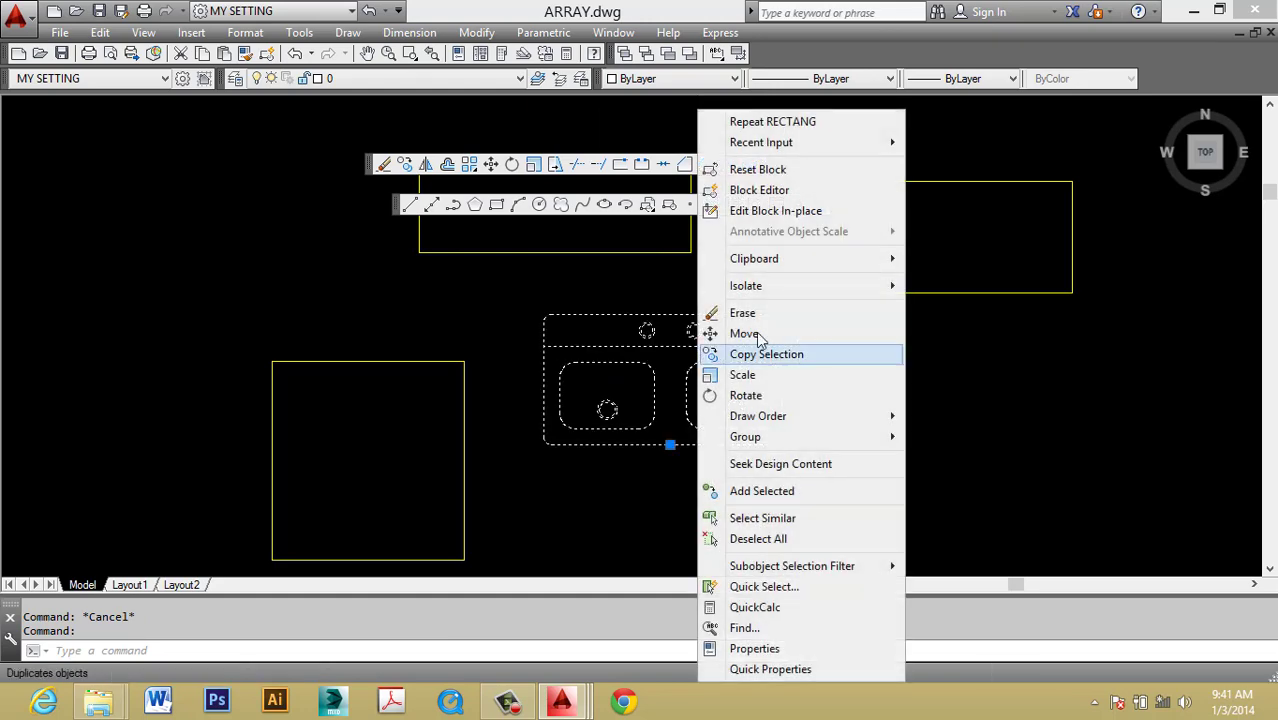
left_click(787, 192)
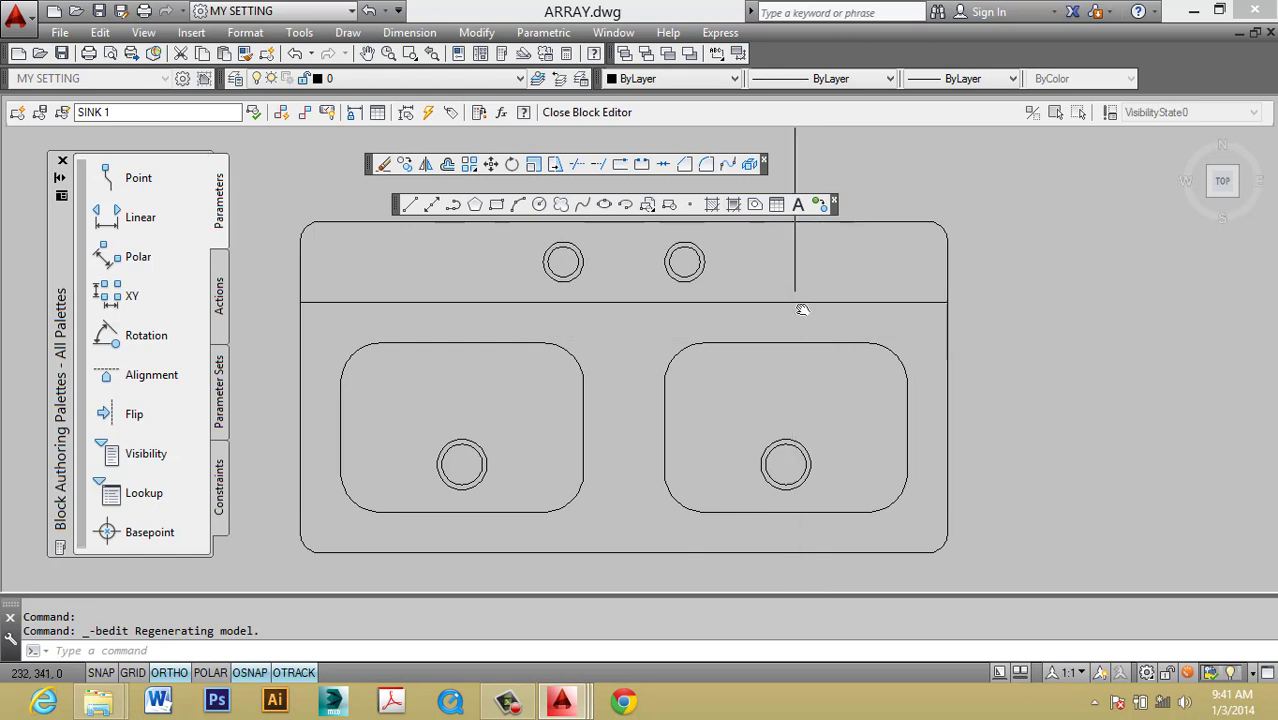
left_click(590, 113)
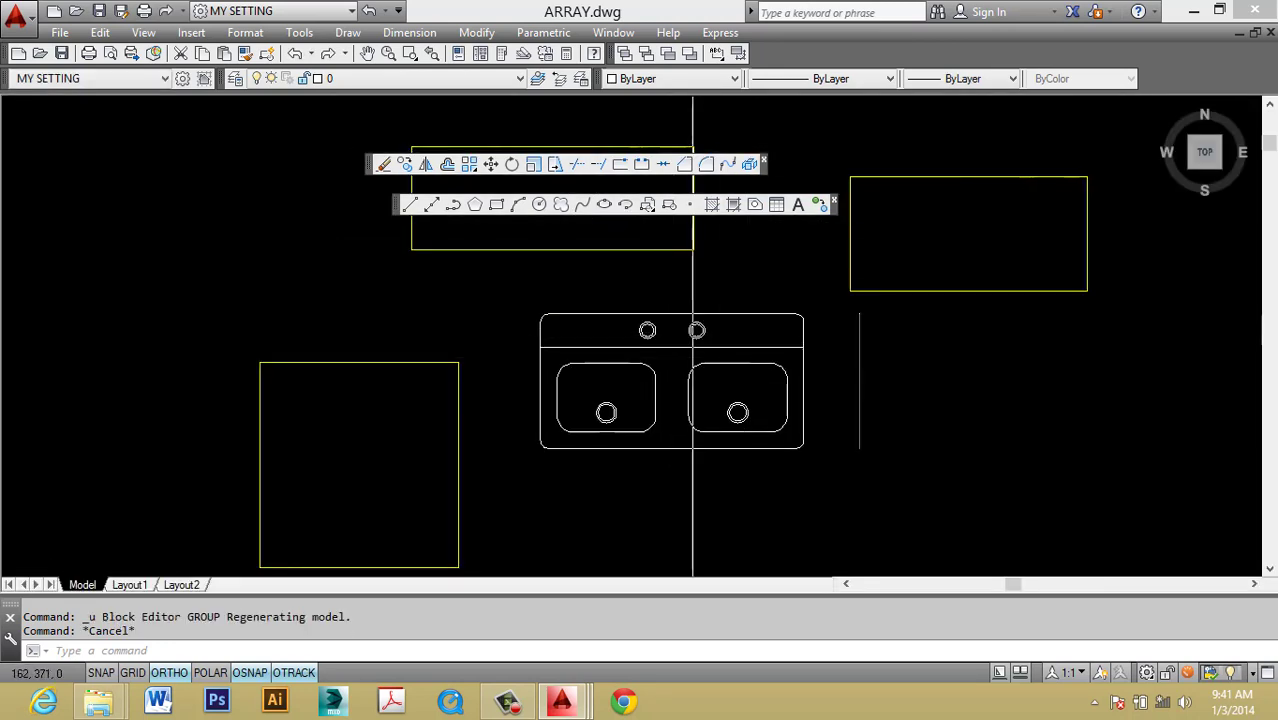
left_click(687, 342)
right_click(687, 342)
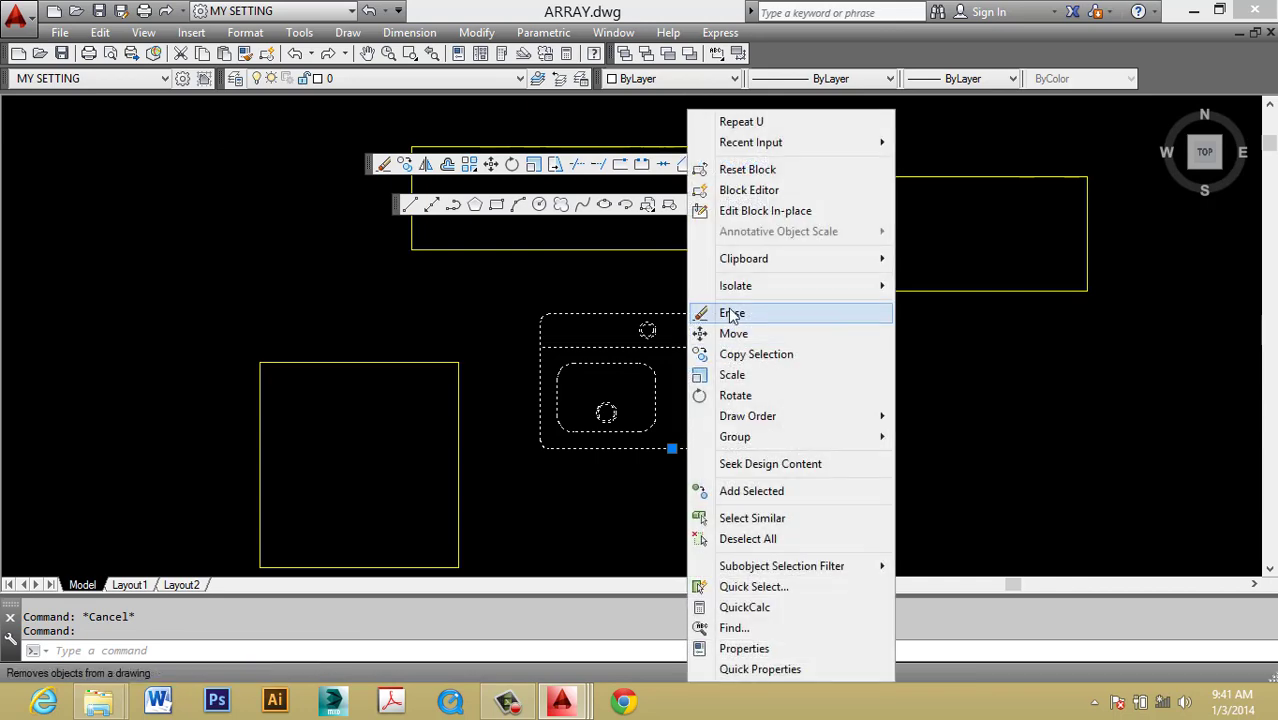
Open an in-place reference edit of SINK 1 and confirm it.
left_click(763, 211)
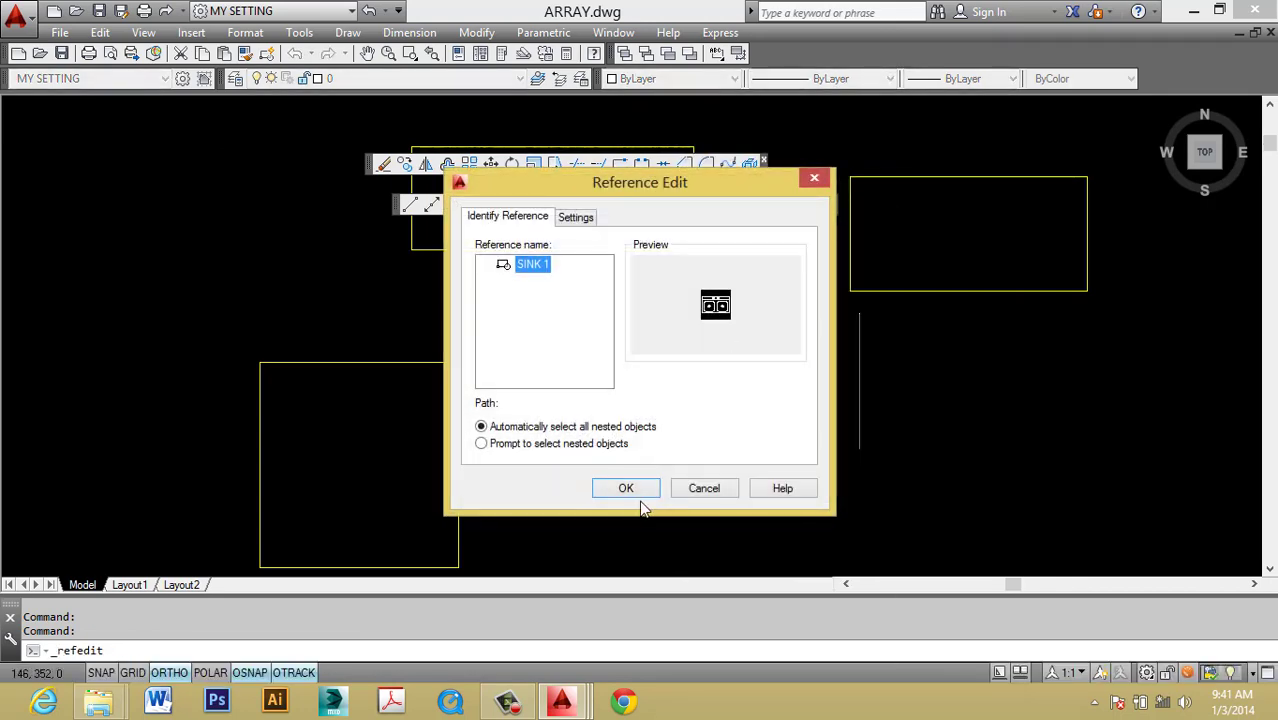
left_click(630, 491)
middle_click_drag(755, 413, 755, 493)
Try several selection windows around the sink and rectangles, then start a crossing window.
left_click(918, 321)
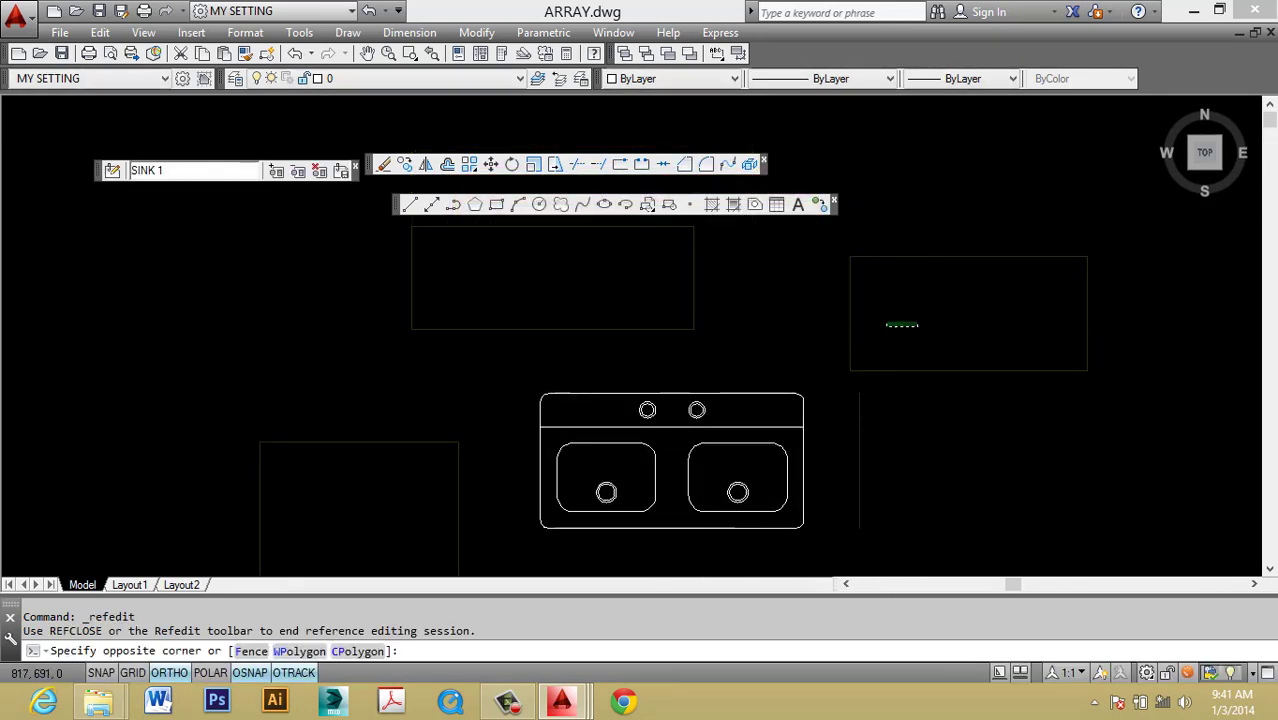
left_click(800, 310)
left_click(758, 287)
left_click(644, 294)
middle_click_drag(563, 320, 587, 308)
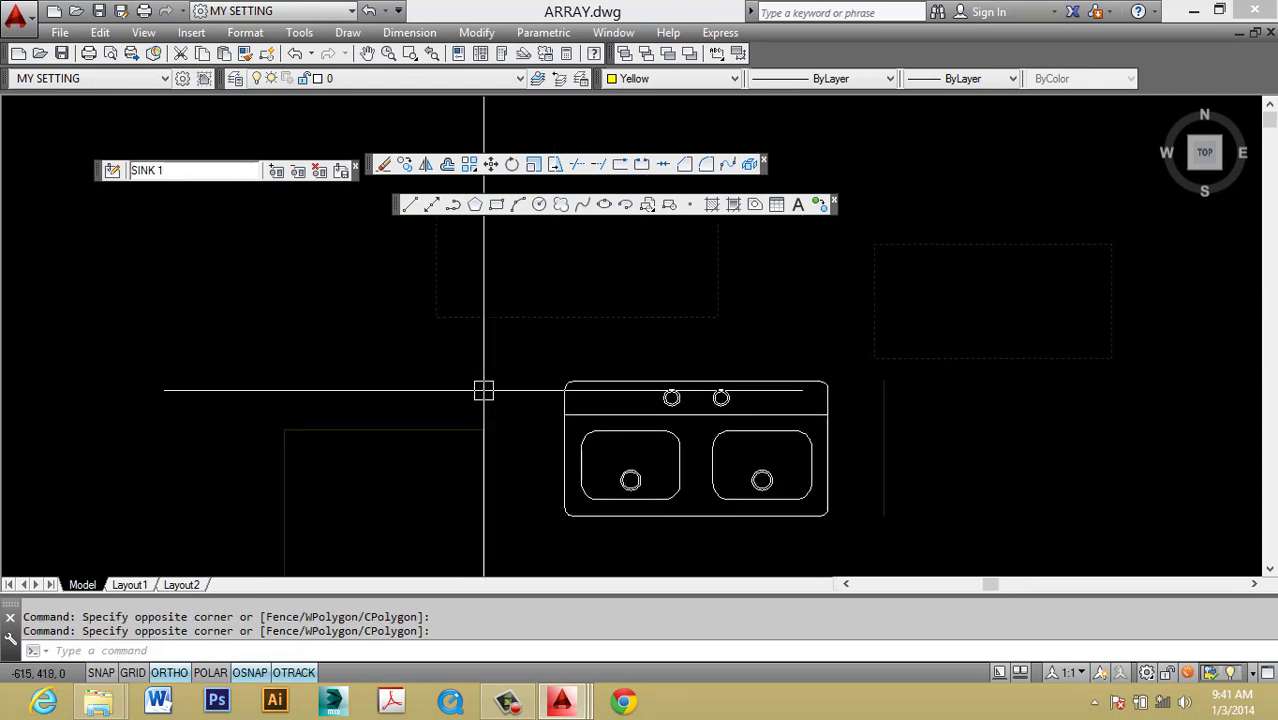
left_click(485, 386)
left_click(525, 453)
key("Escape")
scroll(556, 428, "down", 2)
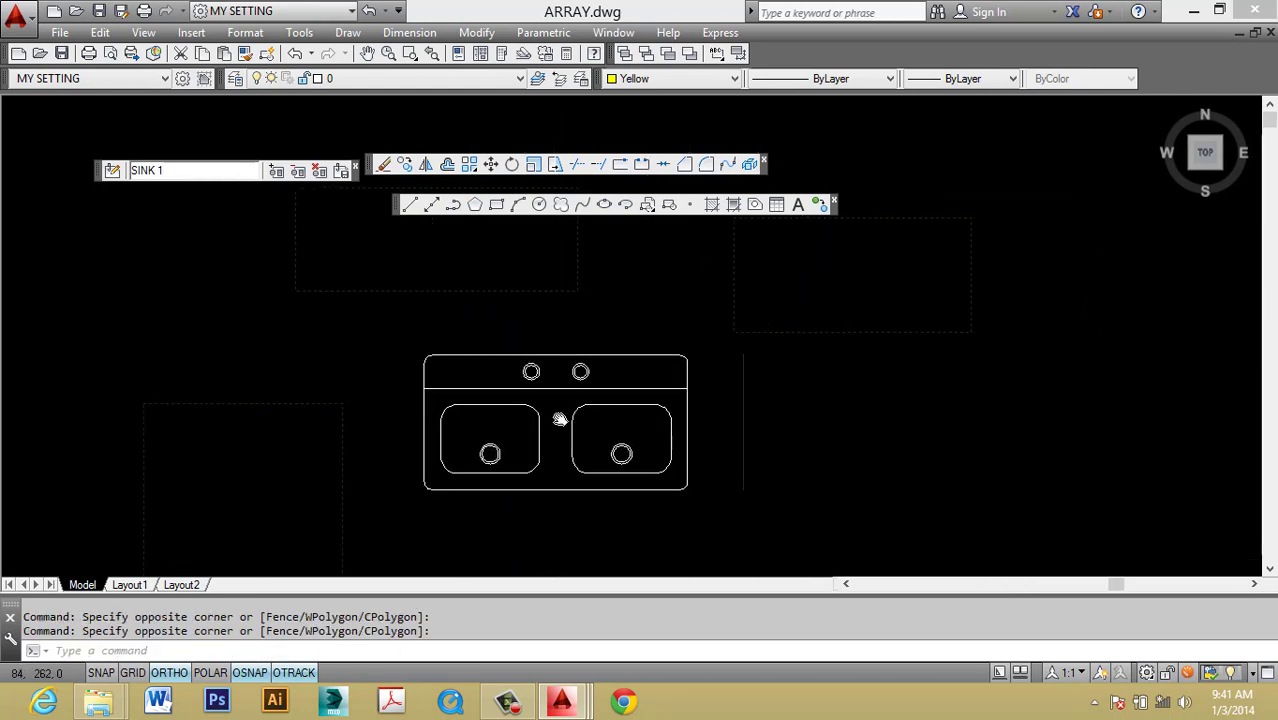
scroll(561, 420, "down", 1)
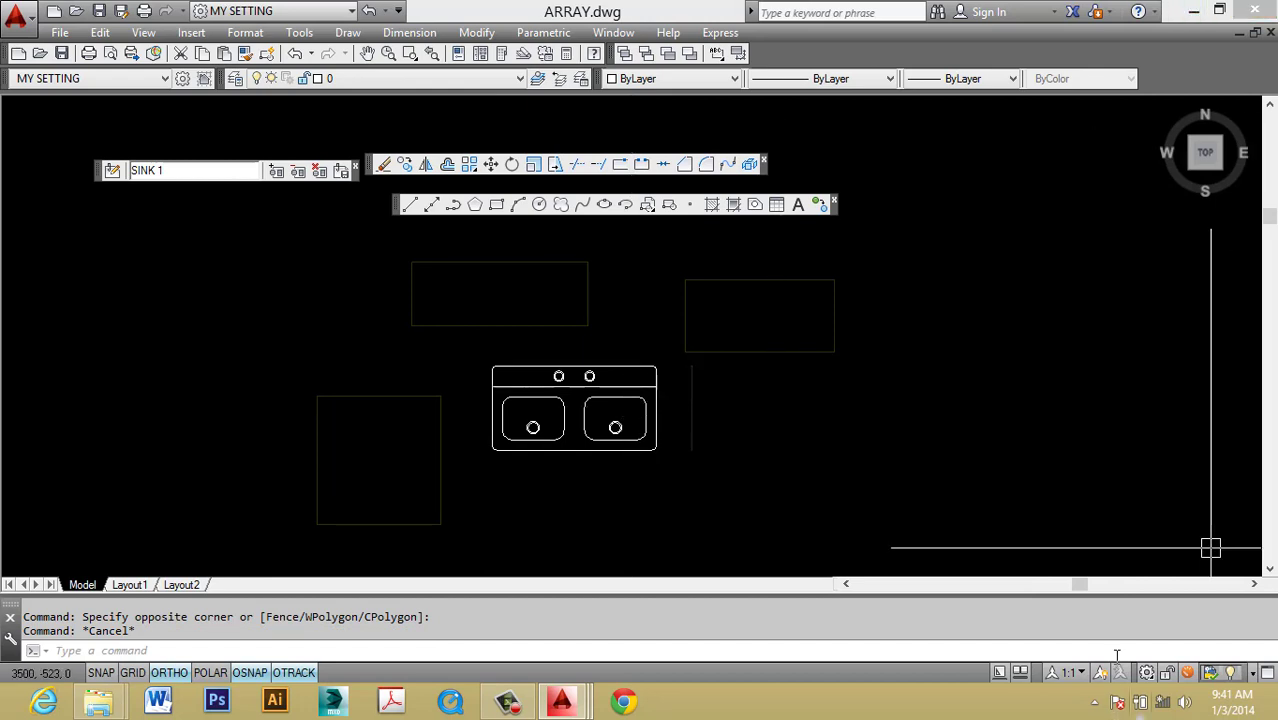
scroll(495, 360, "up", 4)
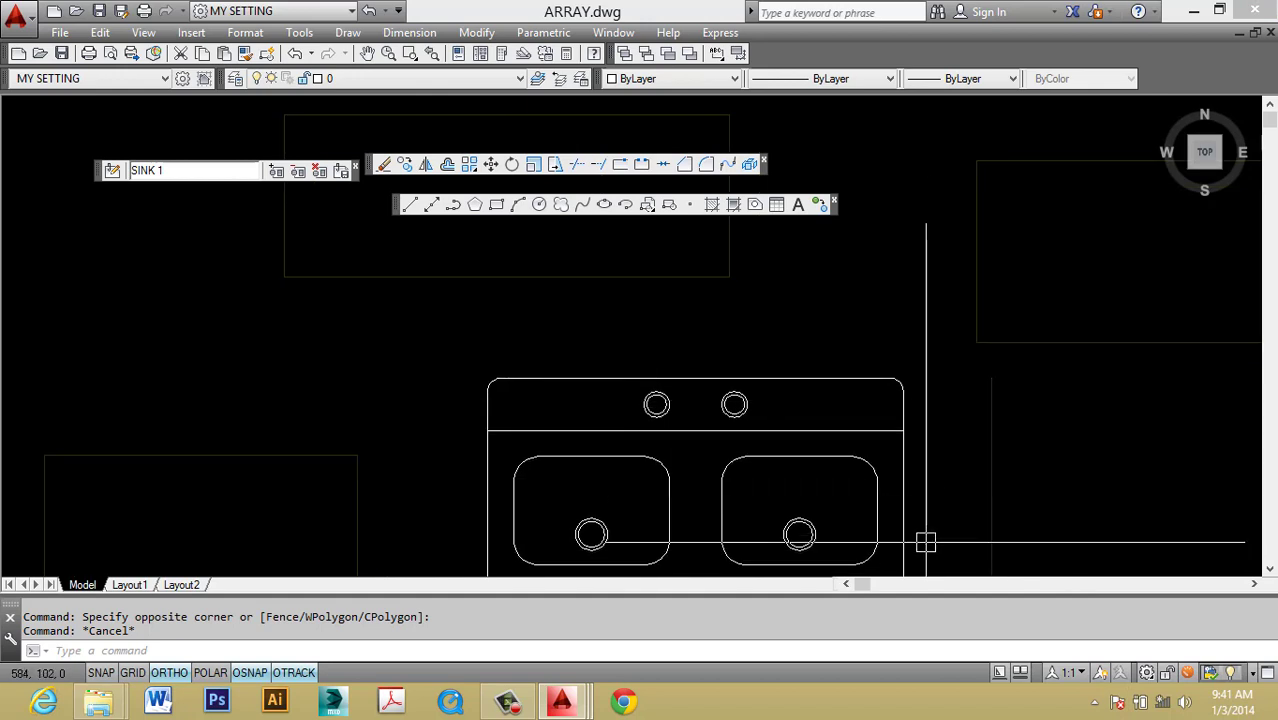
left_click(943, 486)
Stretch the sink's top 100 units upward.
left_click(462, 312)
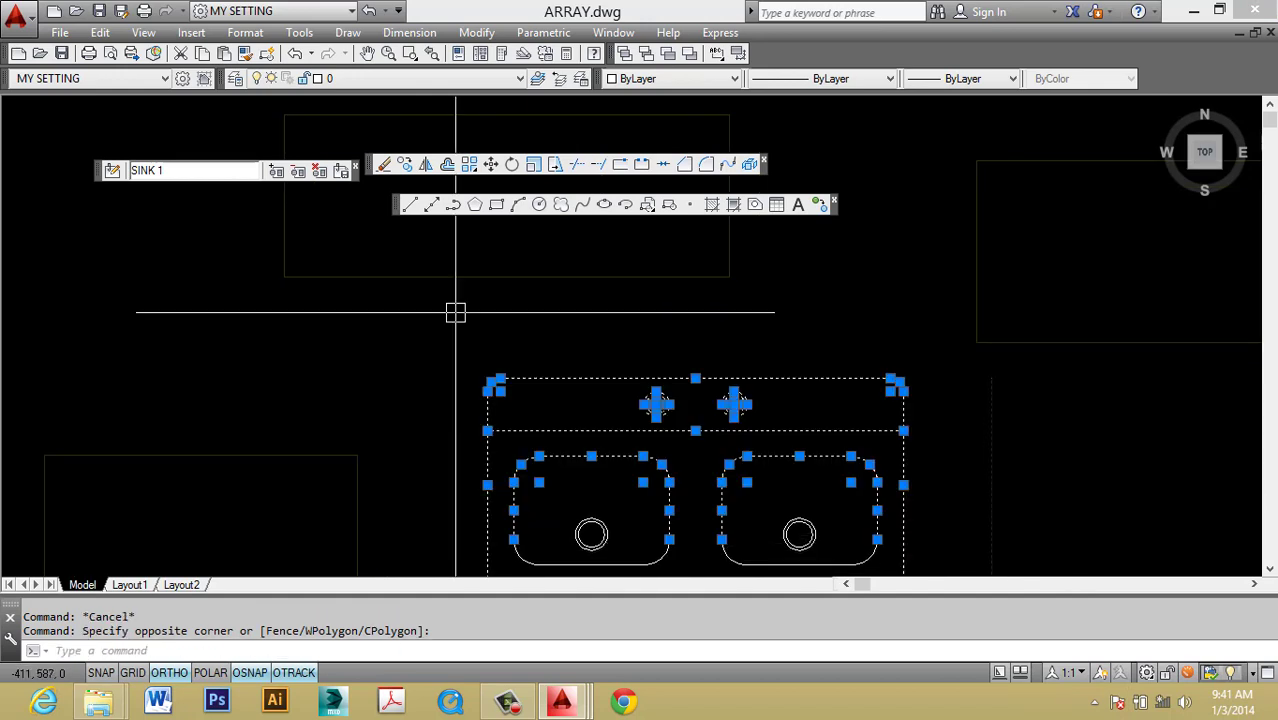
type("s")
key("Return")
key("Escape")
key("Escape")
type("s")
key("Return")
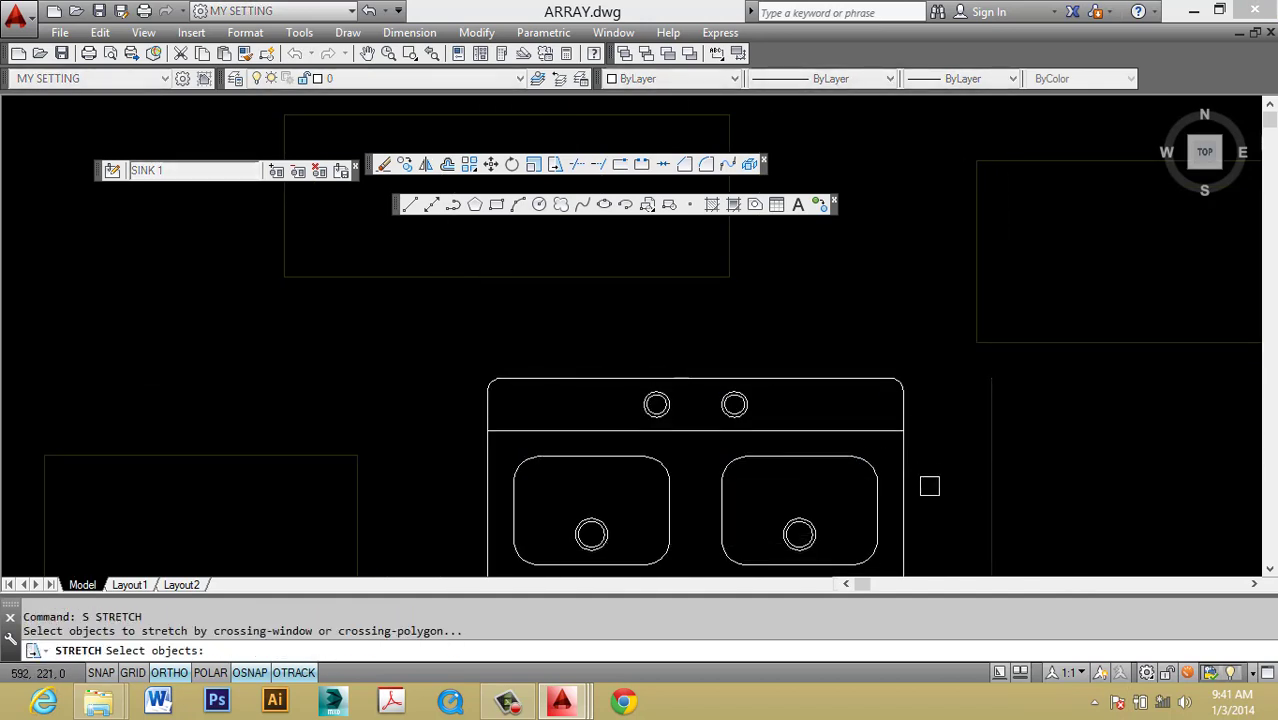
left_click(934, 489)
left_click(437, 342)
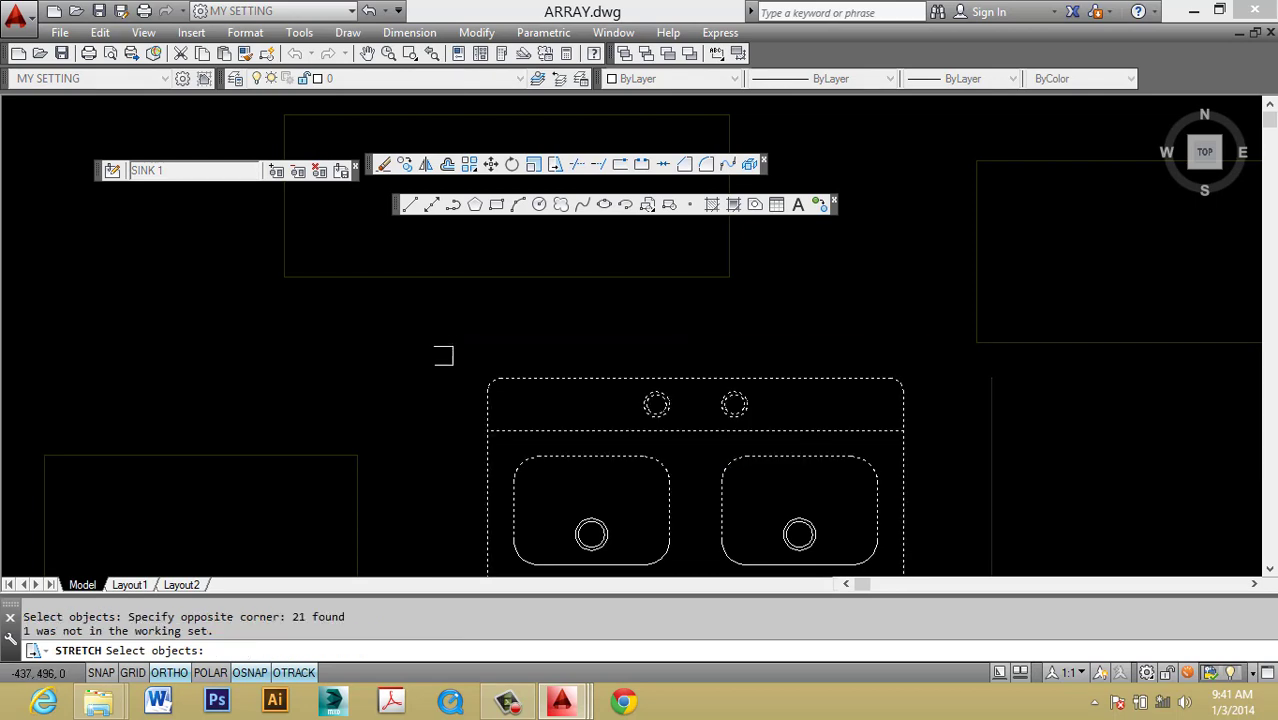
key("Return")
left_click(447, 491)
type("100")
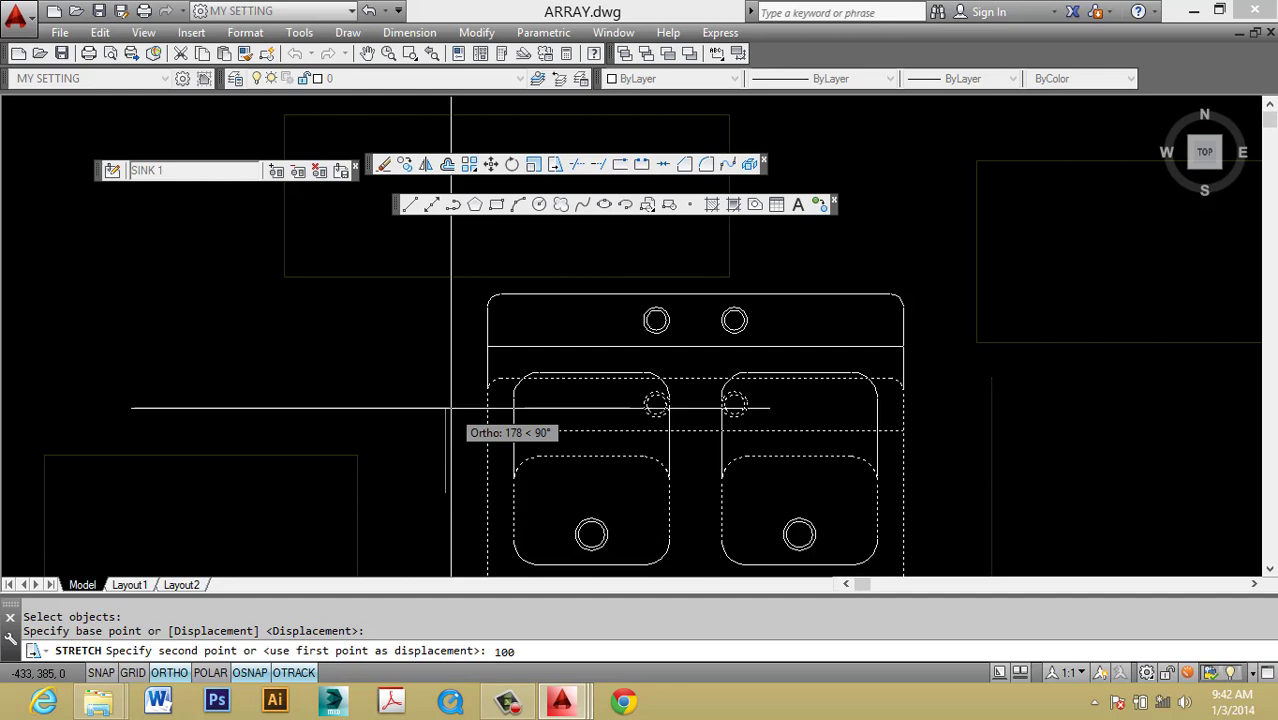
key("Return")
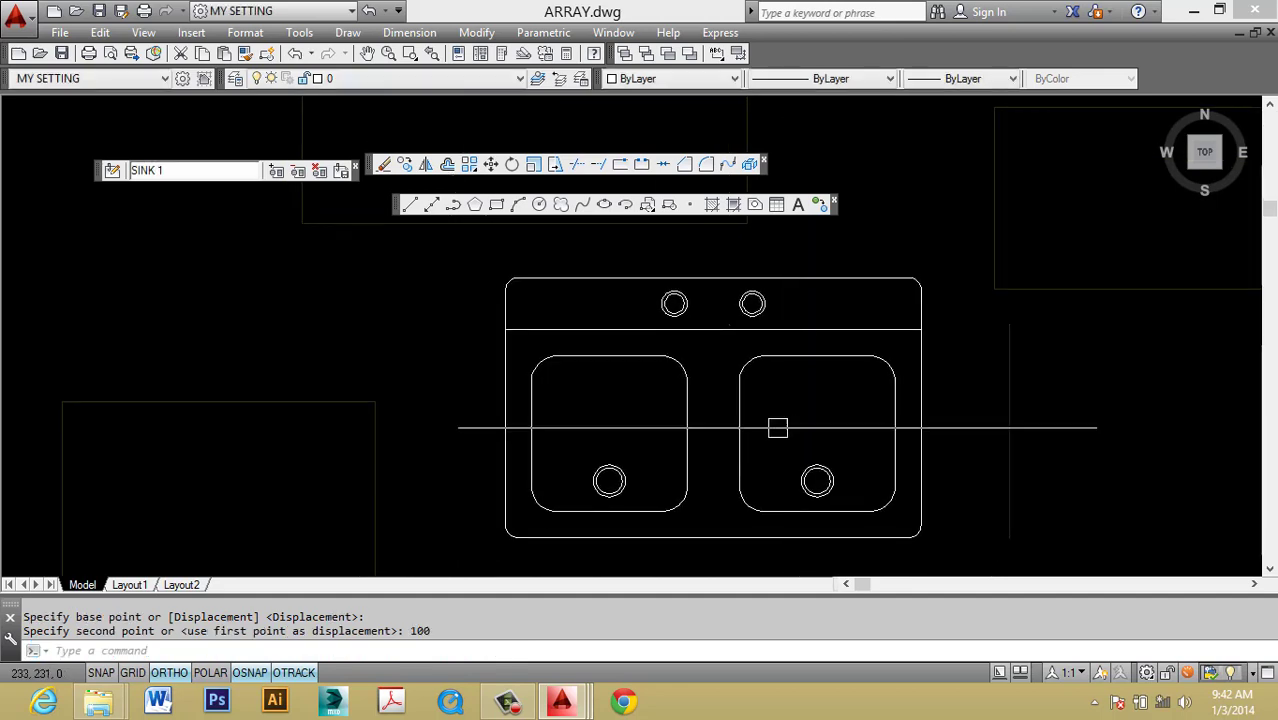
Move both drain circles up 100 units.
left_click(773, 427)
left_click(838, 522)
left_click(558, 432)
left_click(646, 526)
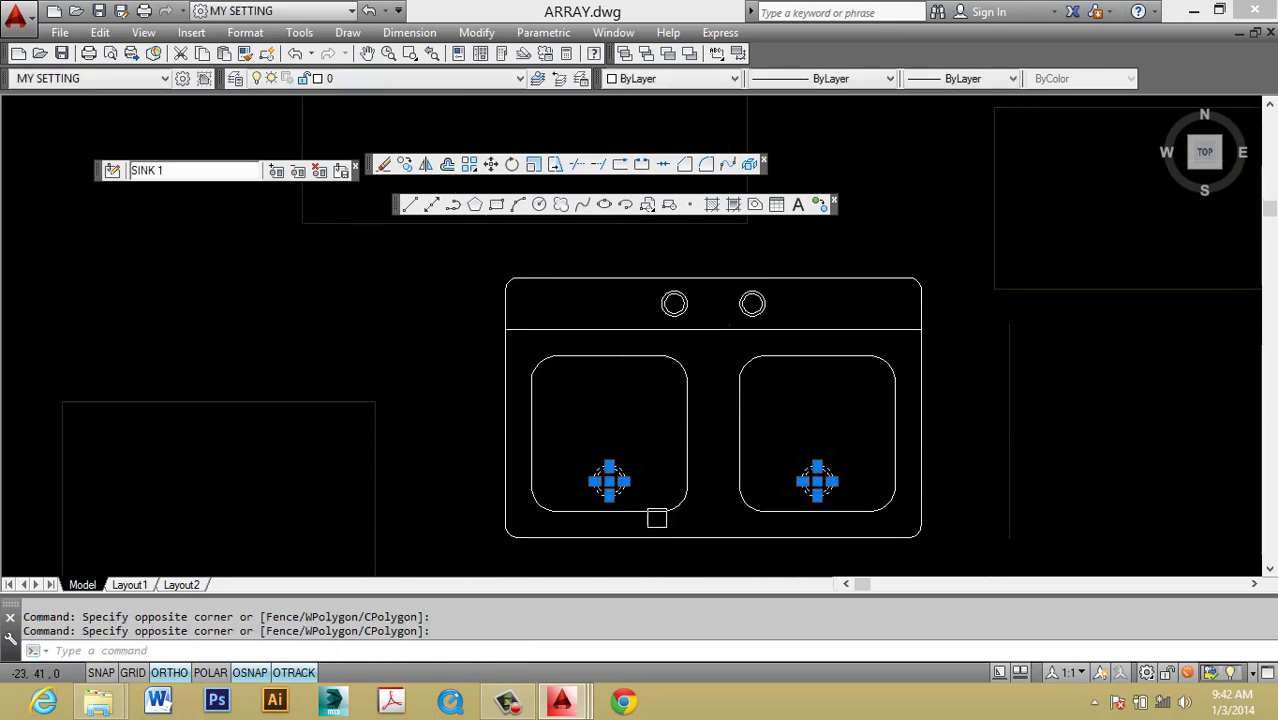
type("m")
key("Return")
left_click(700, 492)
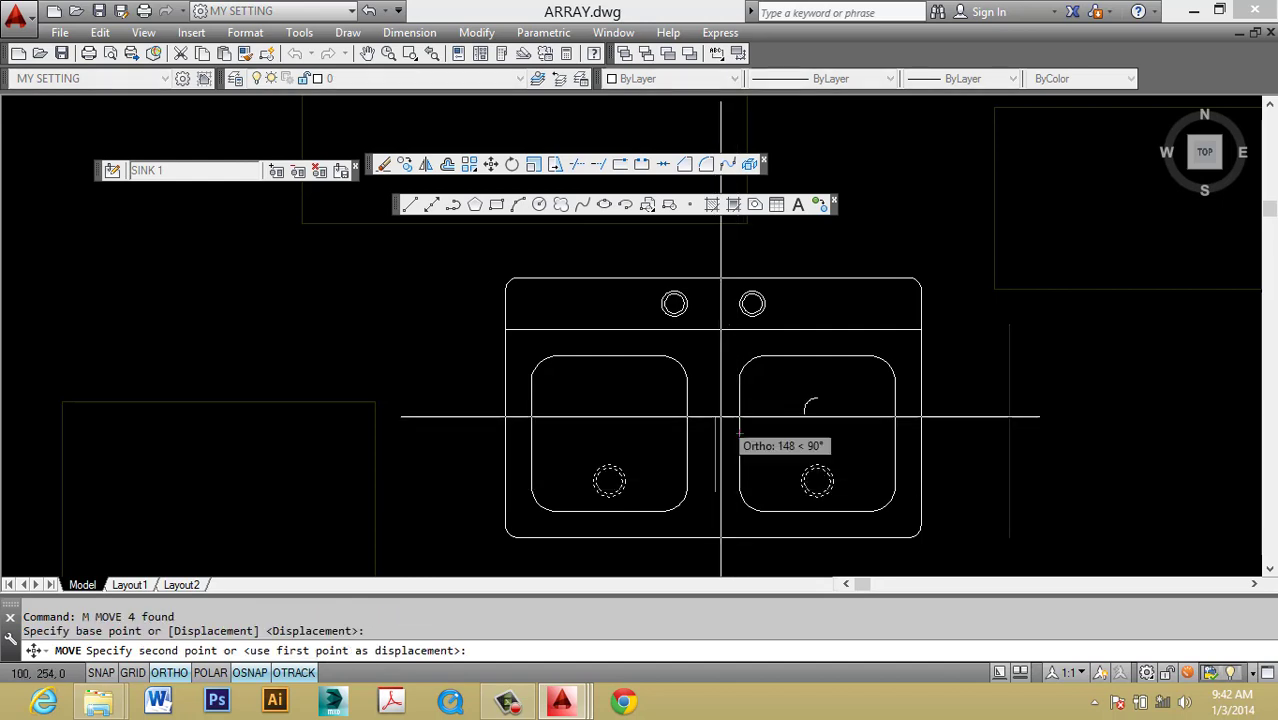
type("00")
key("Return")
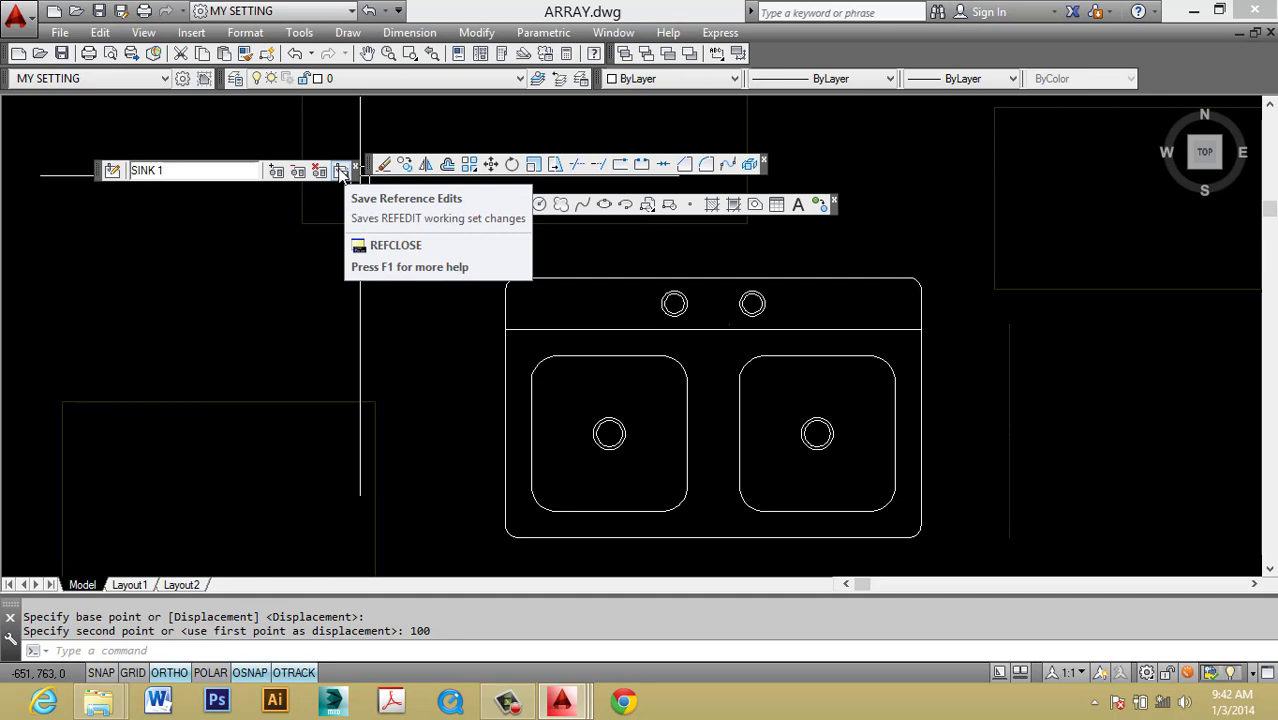
Save the reference edits to the SINK 1 block.
left_click(341, 172)
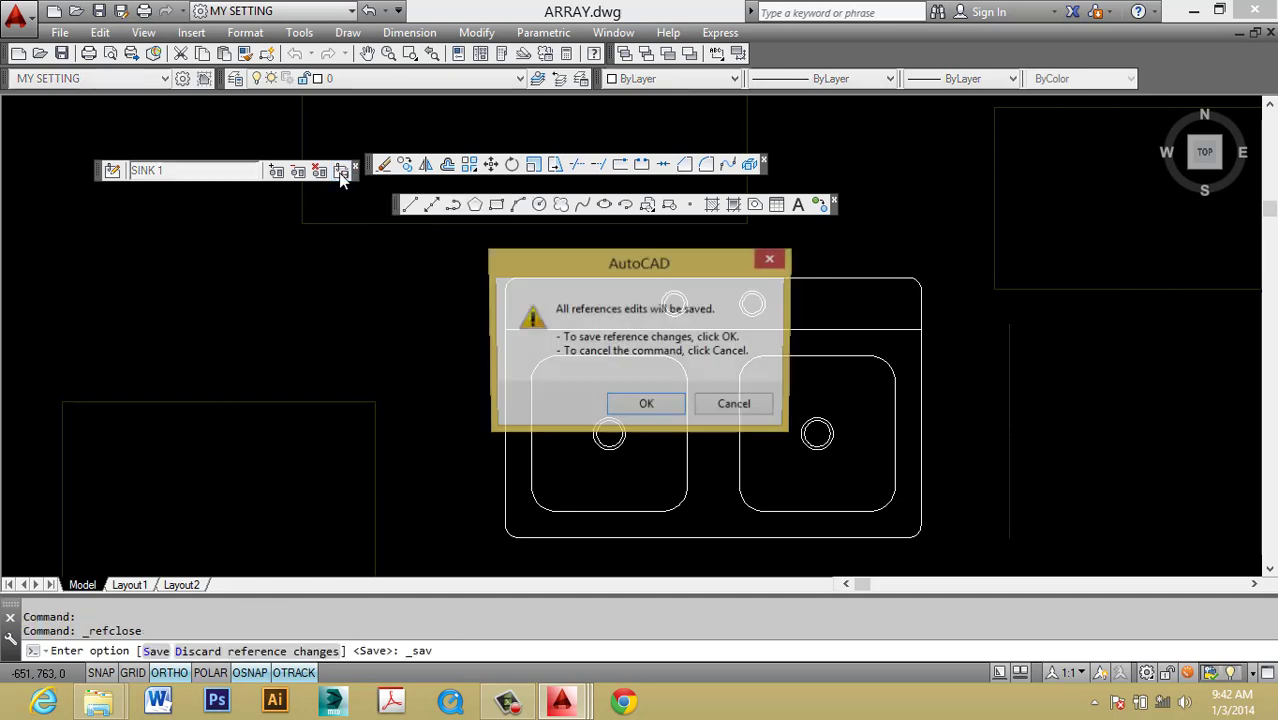
left_click(643, 413)
scroll(722, 305, "down", 5)
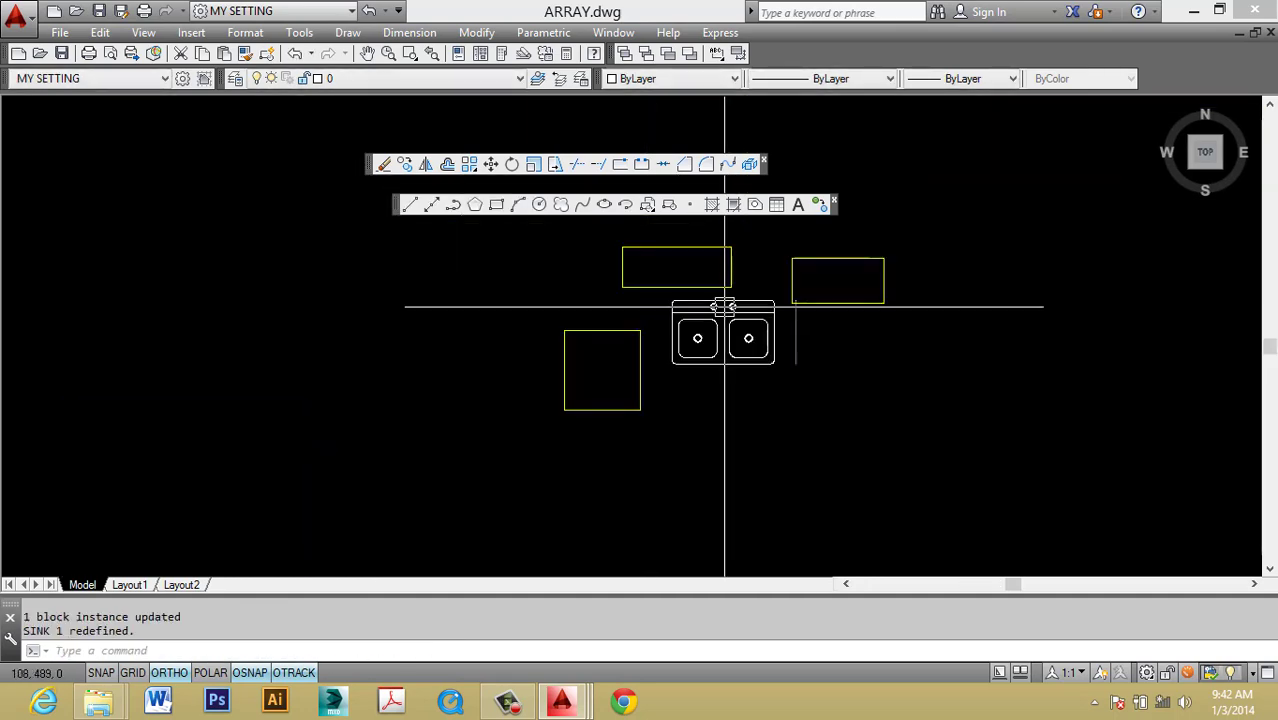
scroll(693, 348, "up", 1)
scroll(718, 365, "up", 3)
Erase the vertical line to the right of the sink with E.
left_click(803, 343)
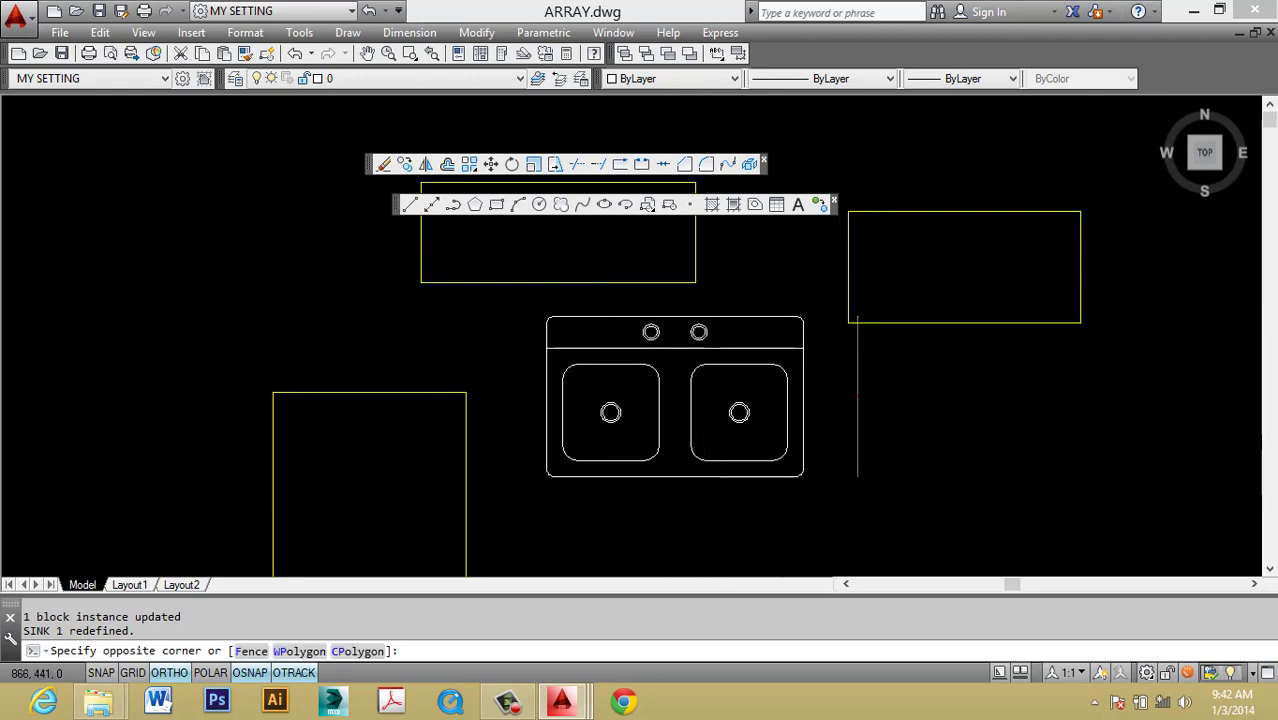
left_click(836, 356)
type("e")
key("Return")
key("Escape")
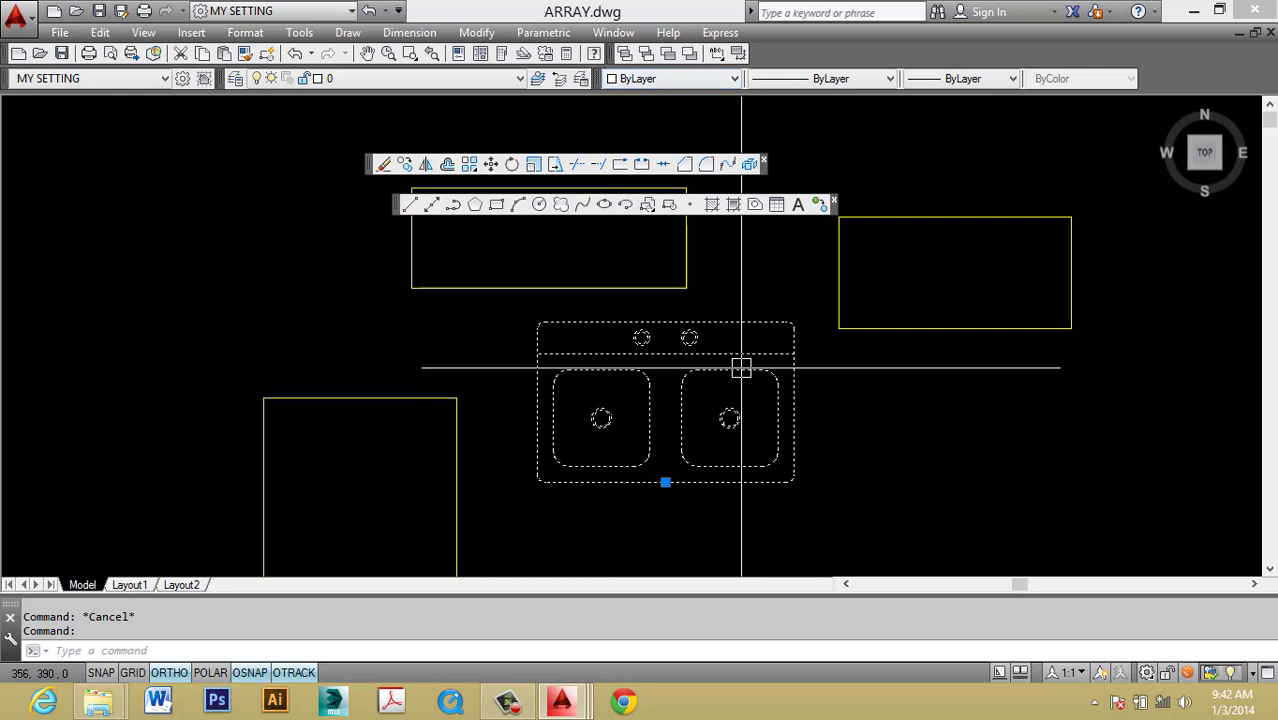
Reselect the sink block and set its colour to Red.
key("Escape")
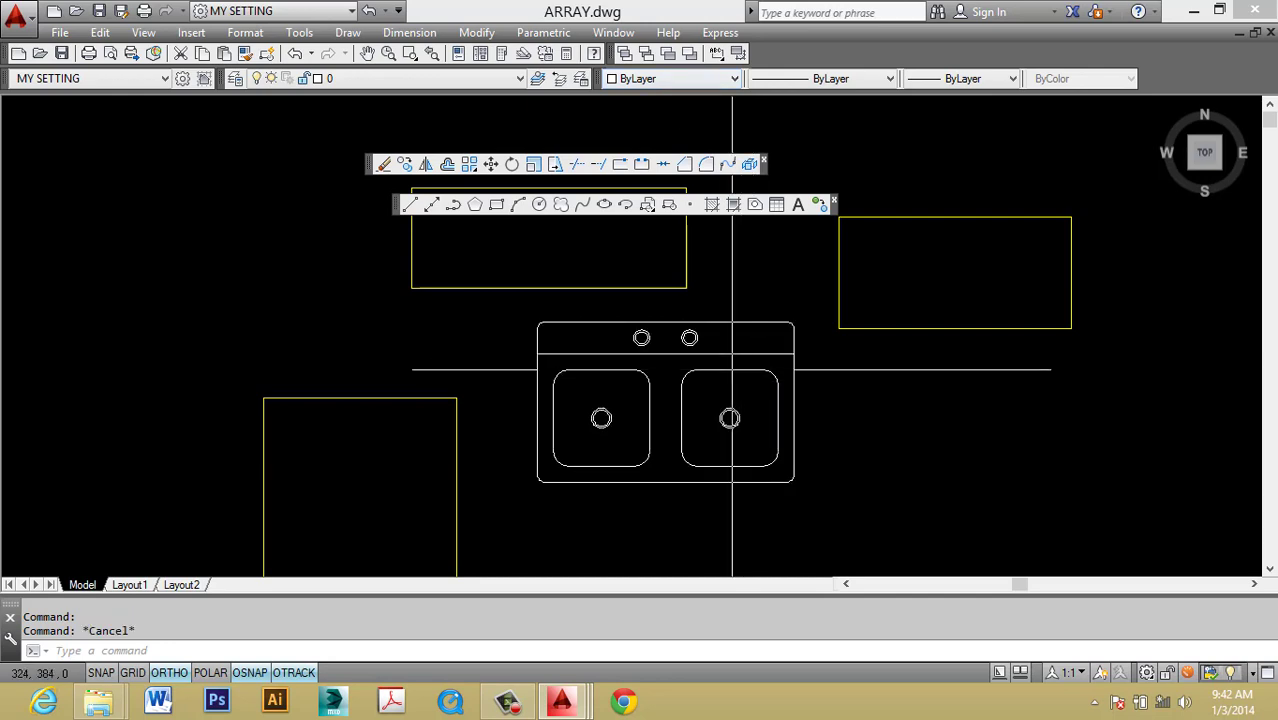
left_click(730, 410)
left_click(735, 79)
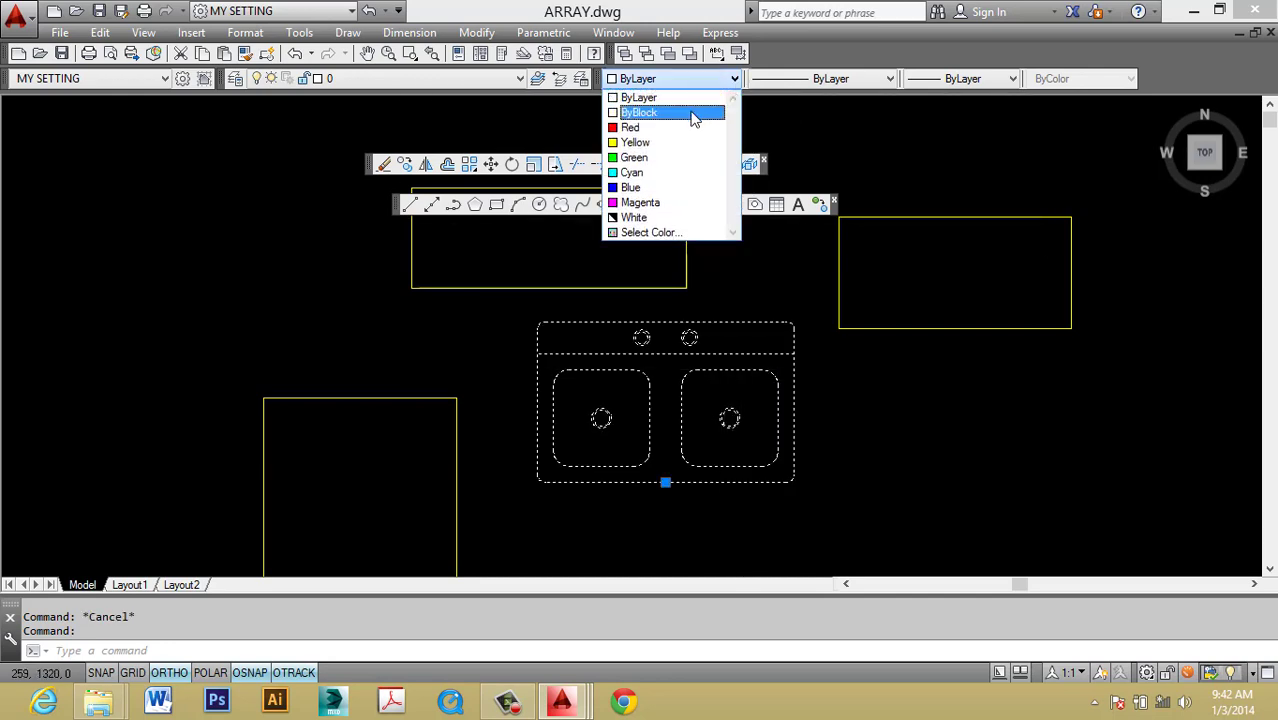
left_click(661, 129)
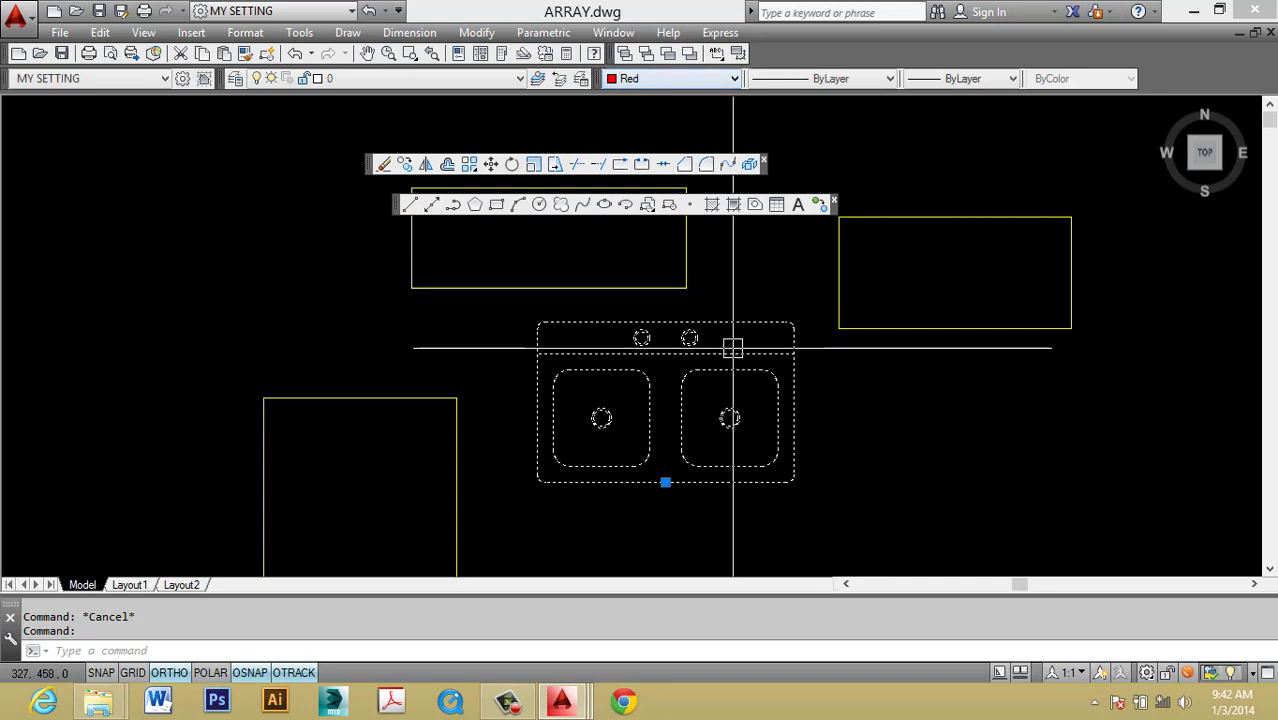
left_click(805, 79)
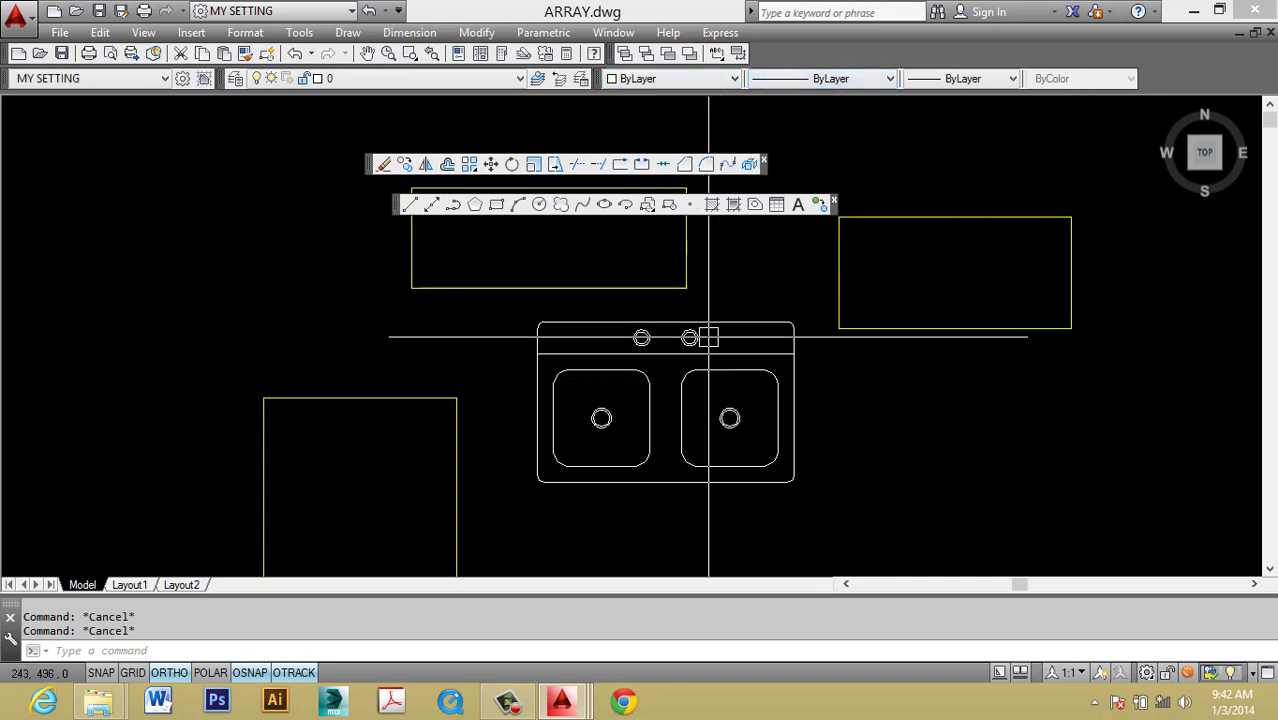
Try to open the sink block for editing by double-clicking and right-clicking it.
double_click(706, 372)
key("Escape")
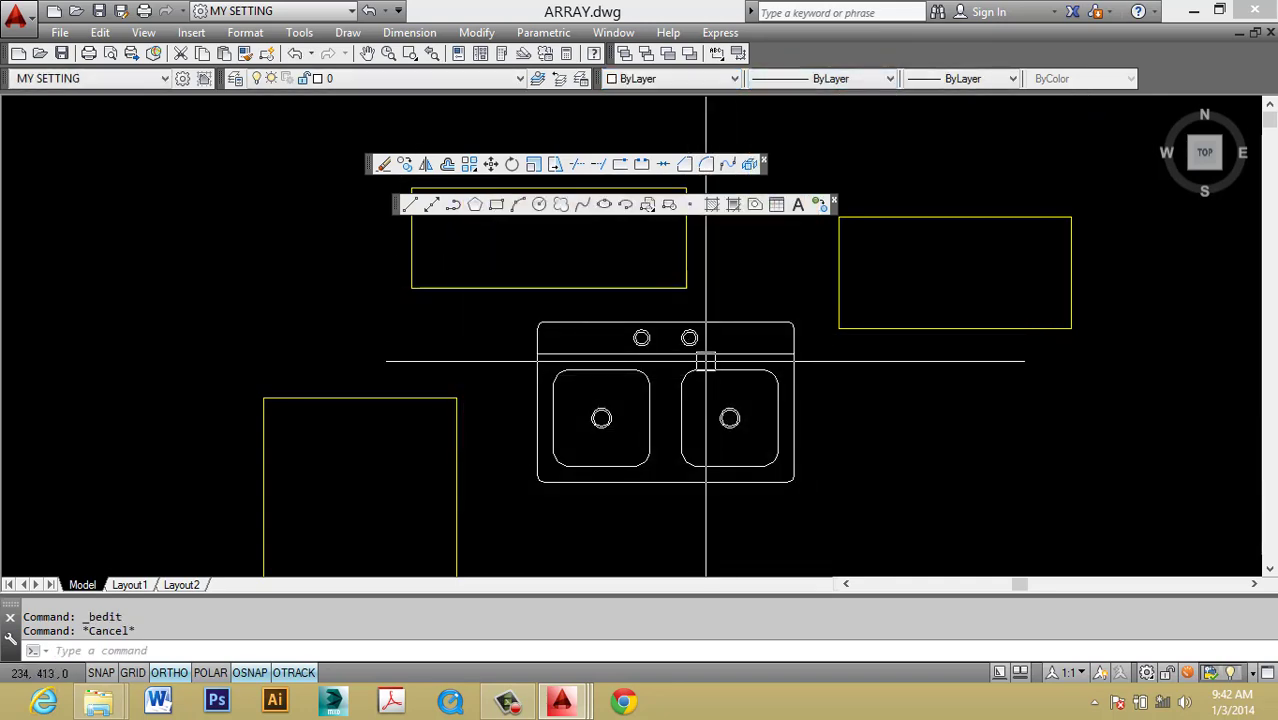
double_click(706, 361)
key("Escape")
left_click(706, 361)
right_click(706, 361)
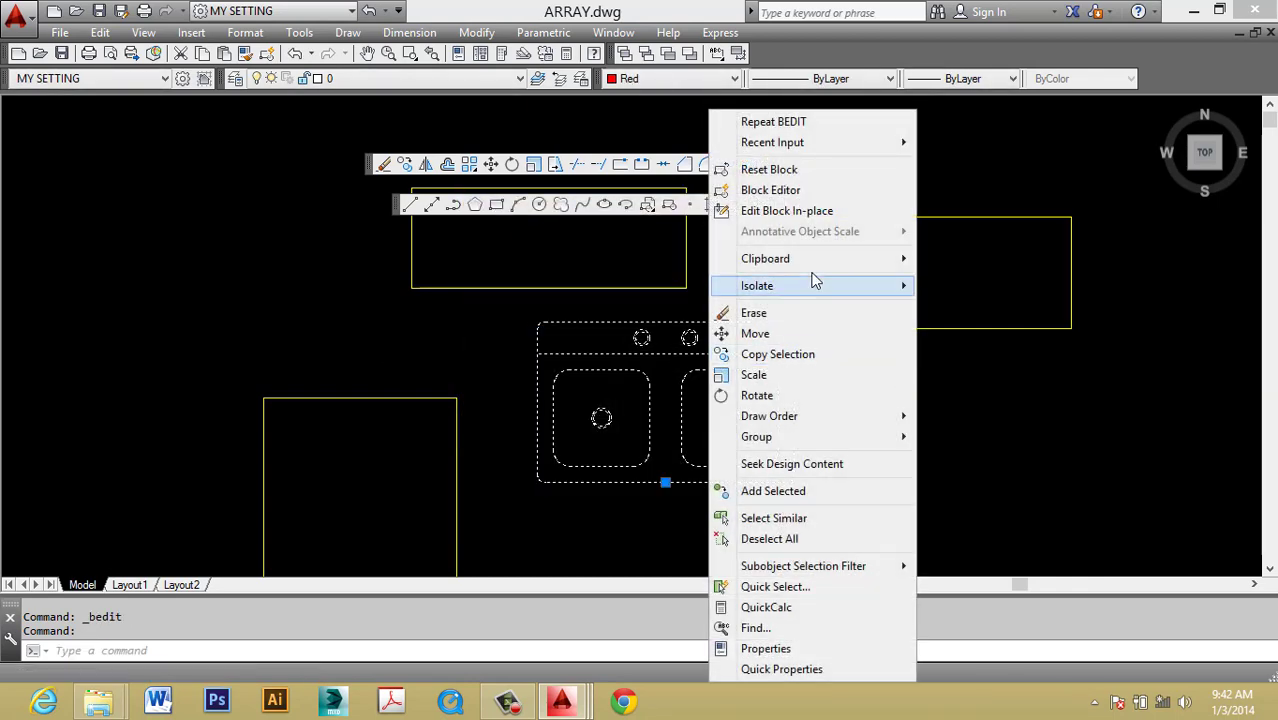
key("Escape")
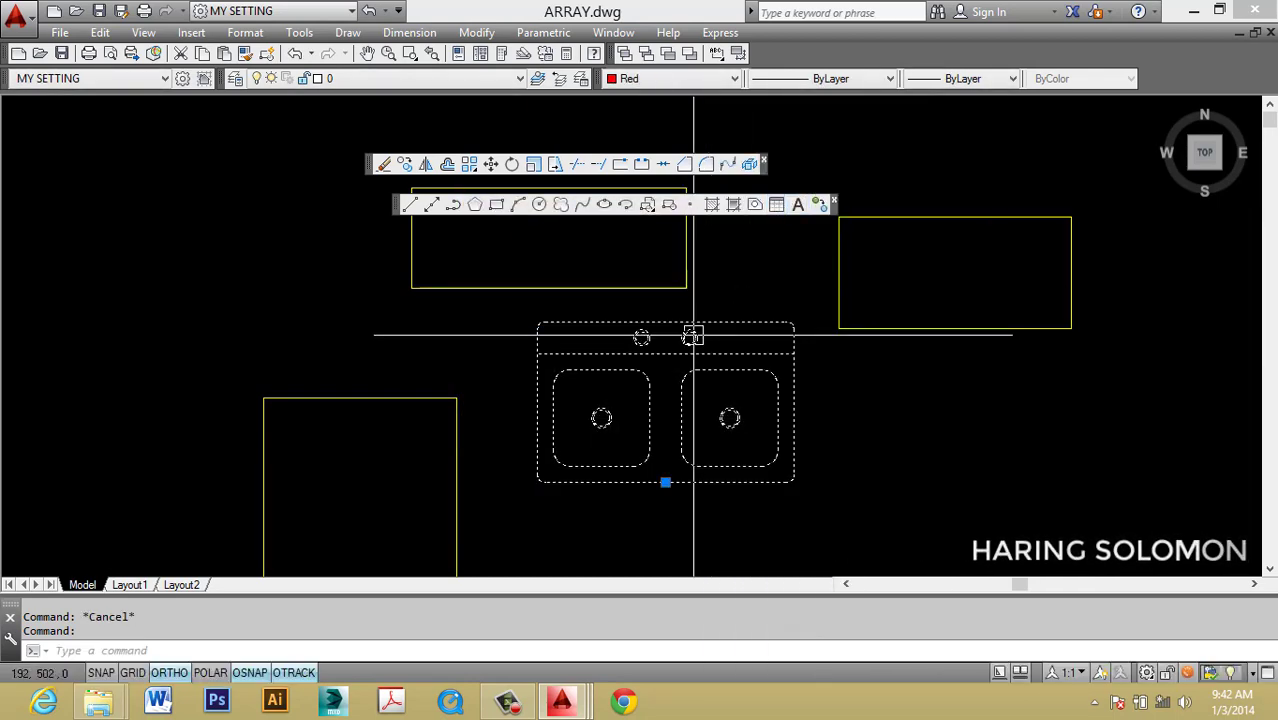
Open the SINK 1 block definition in the Block Editor.
right_click(693, 336)
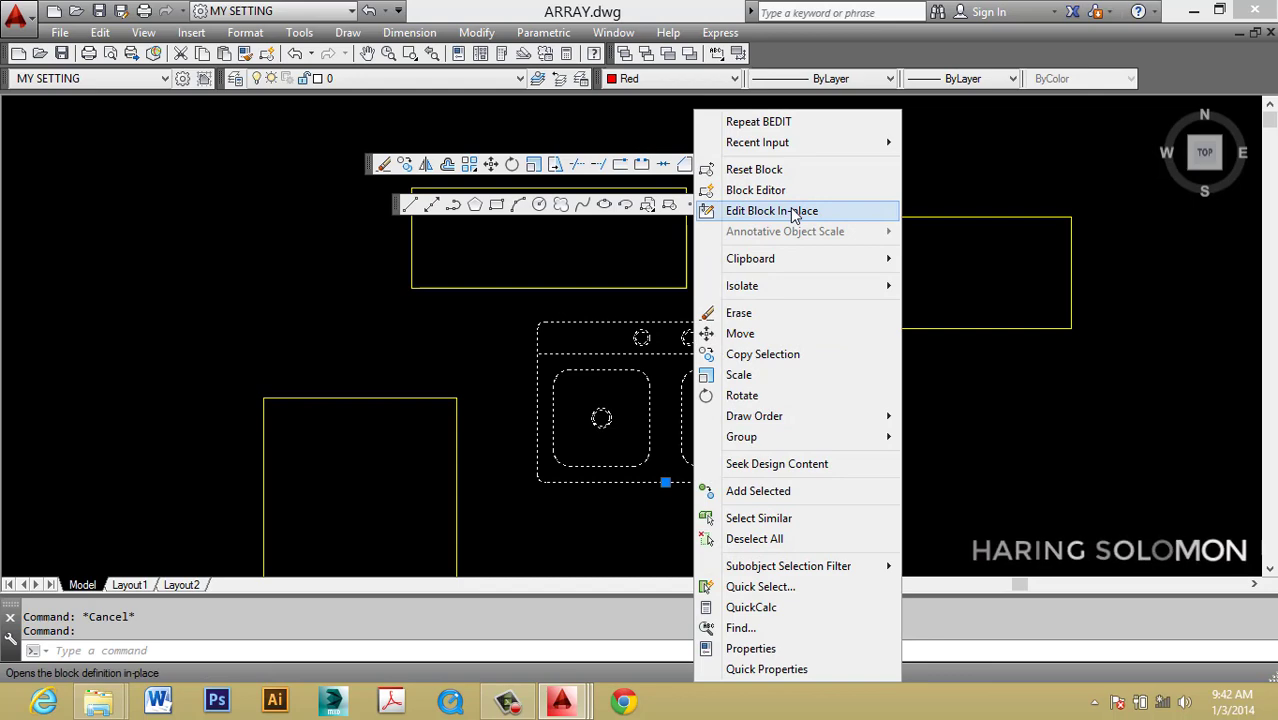
key("Escape")
double_click(690, 336)
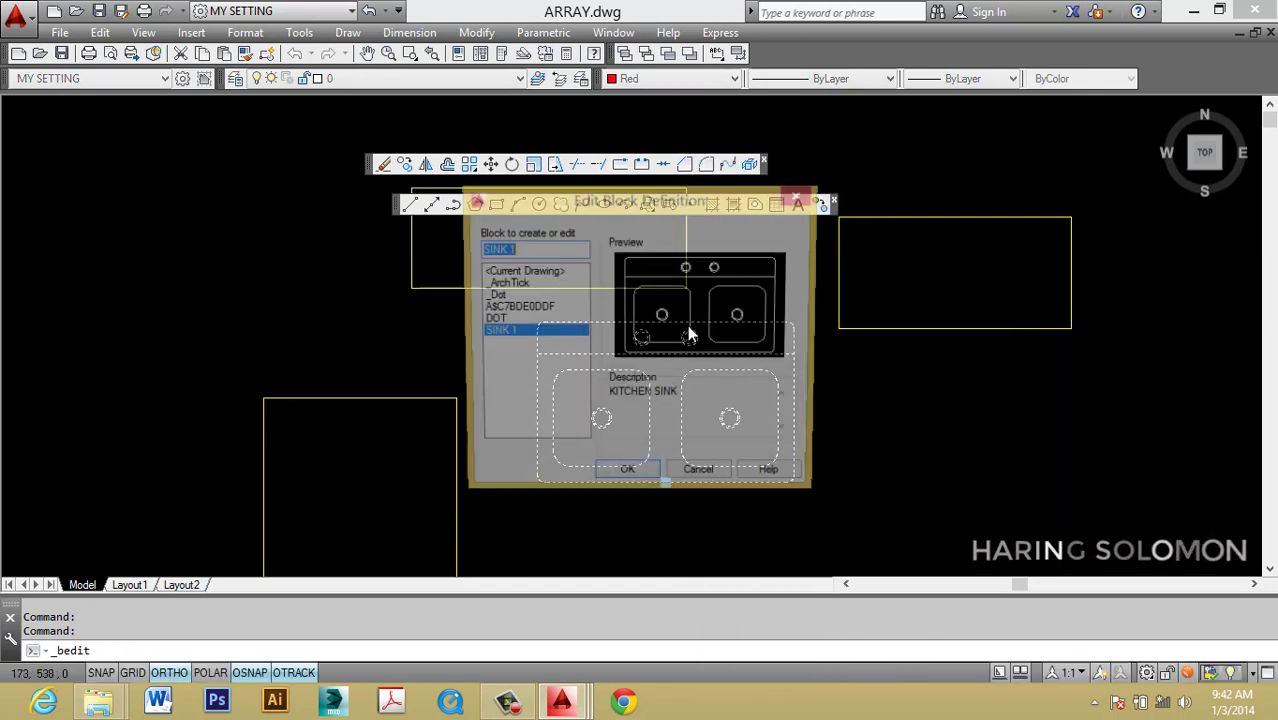
key("Escape")
left_click(684, 78)
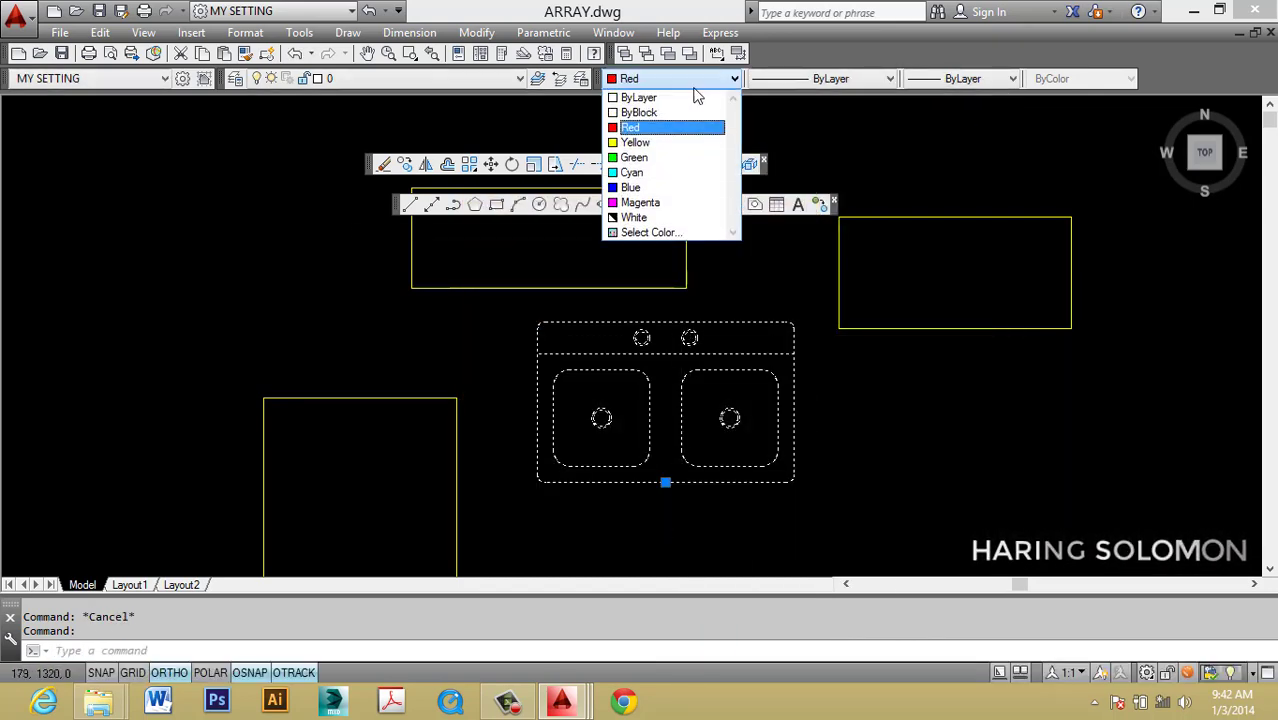
key("Escape")
double_click(687, 336)
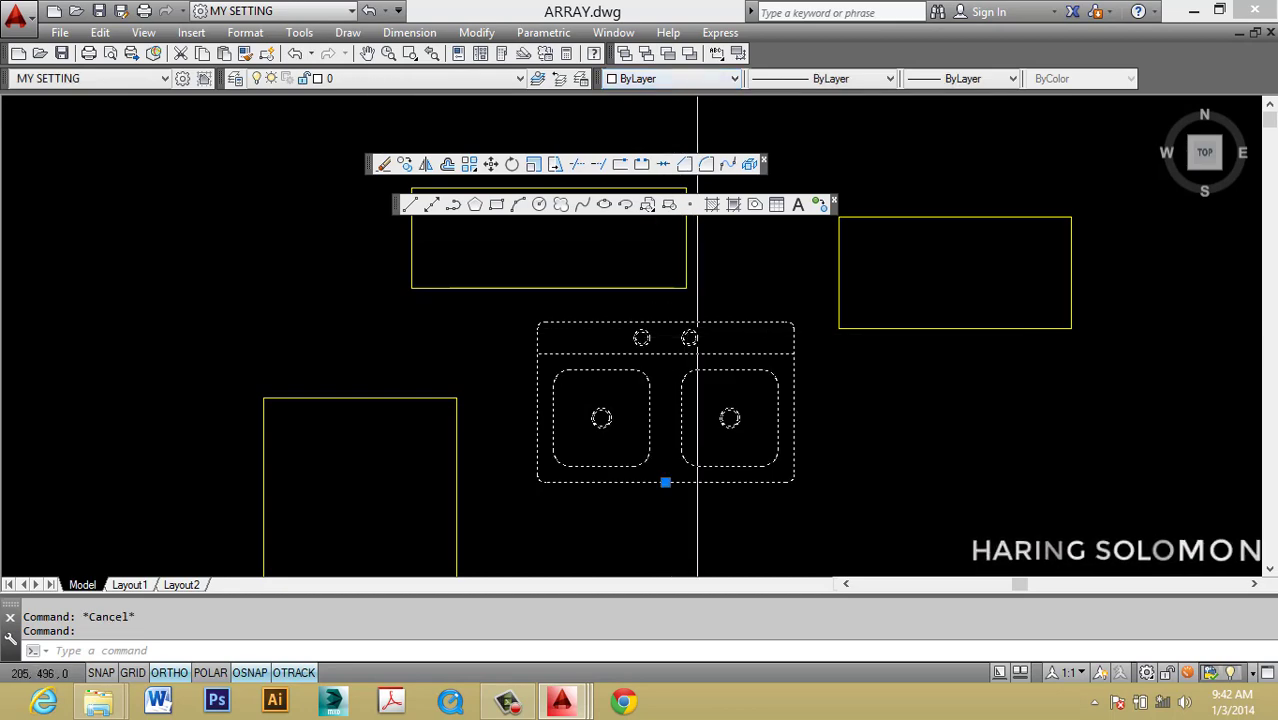
left_click(626, 478)
Window-select the sink's geometry inside the Block Editor and check the colour list.
scroll(648, 317, "down", 3)
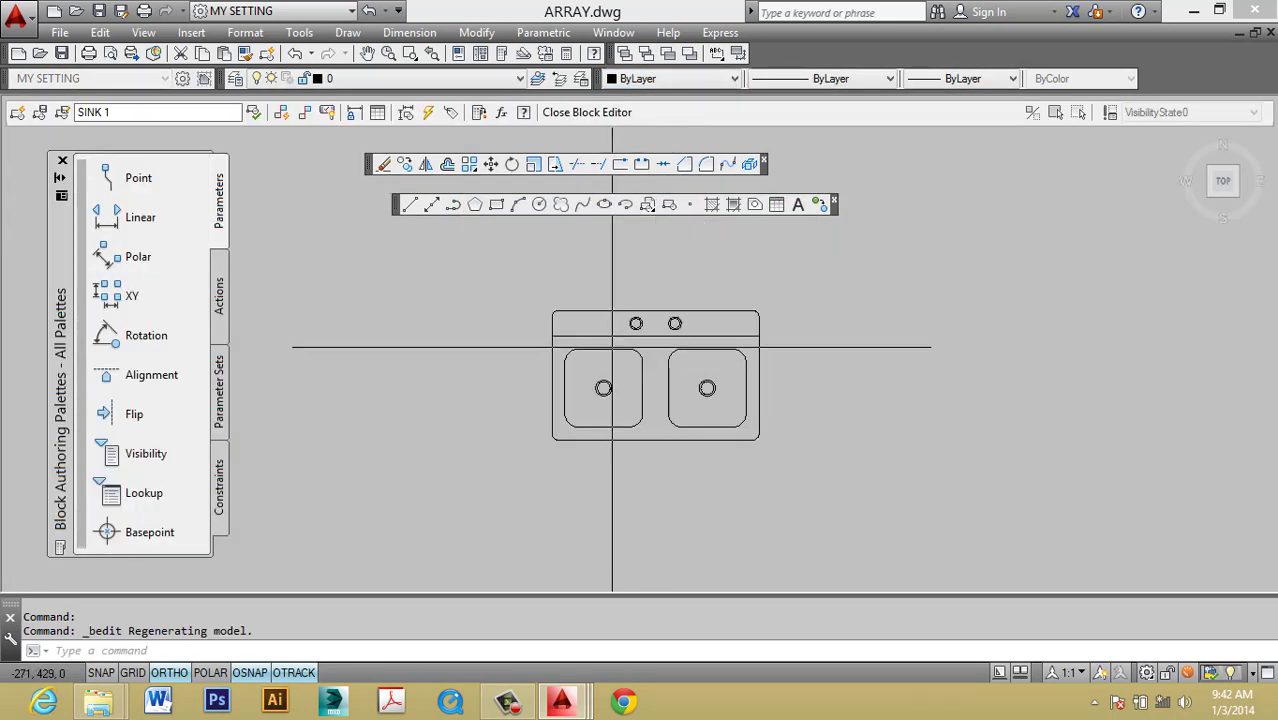
left_click(494, 284)
left_click(840, 526)
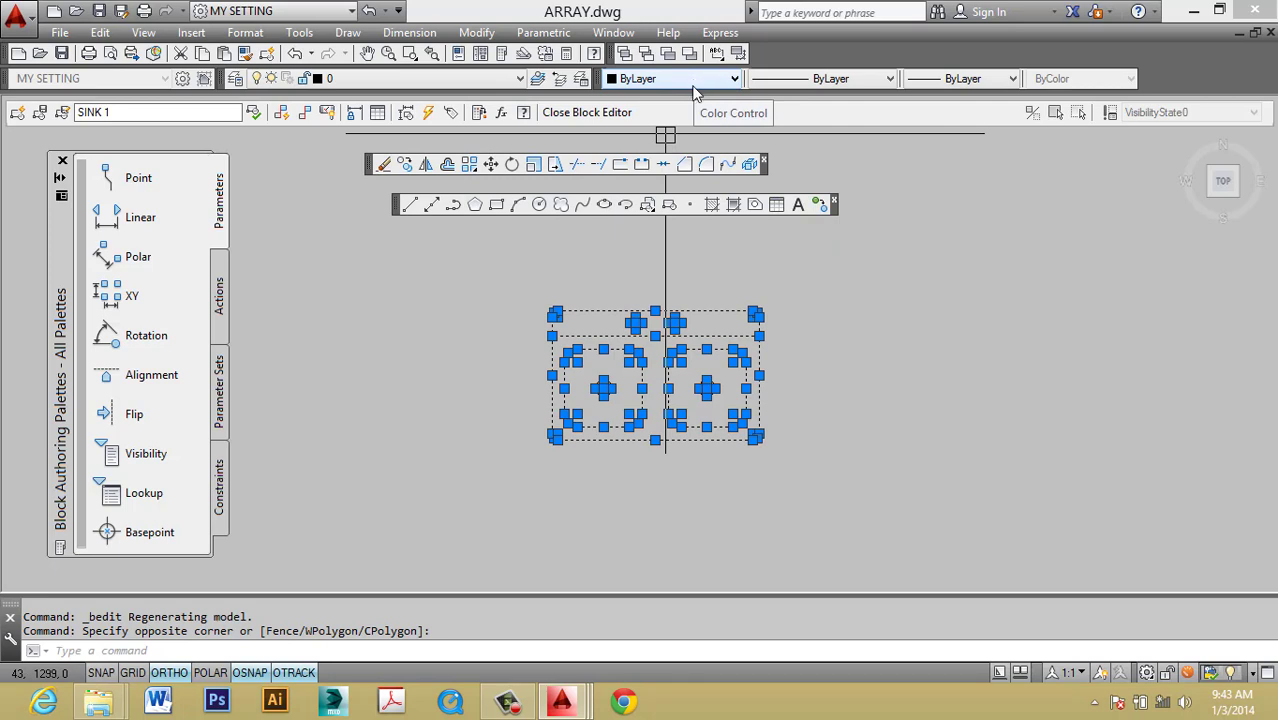
key("Escape")
key("Escape")
left_click(700, 82)
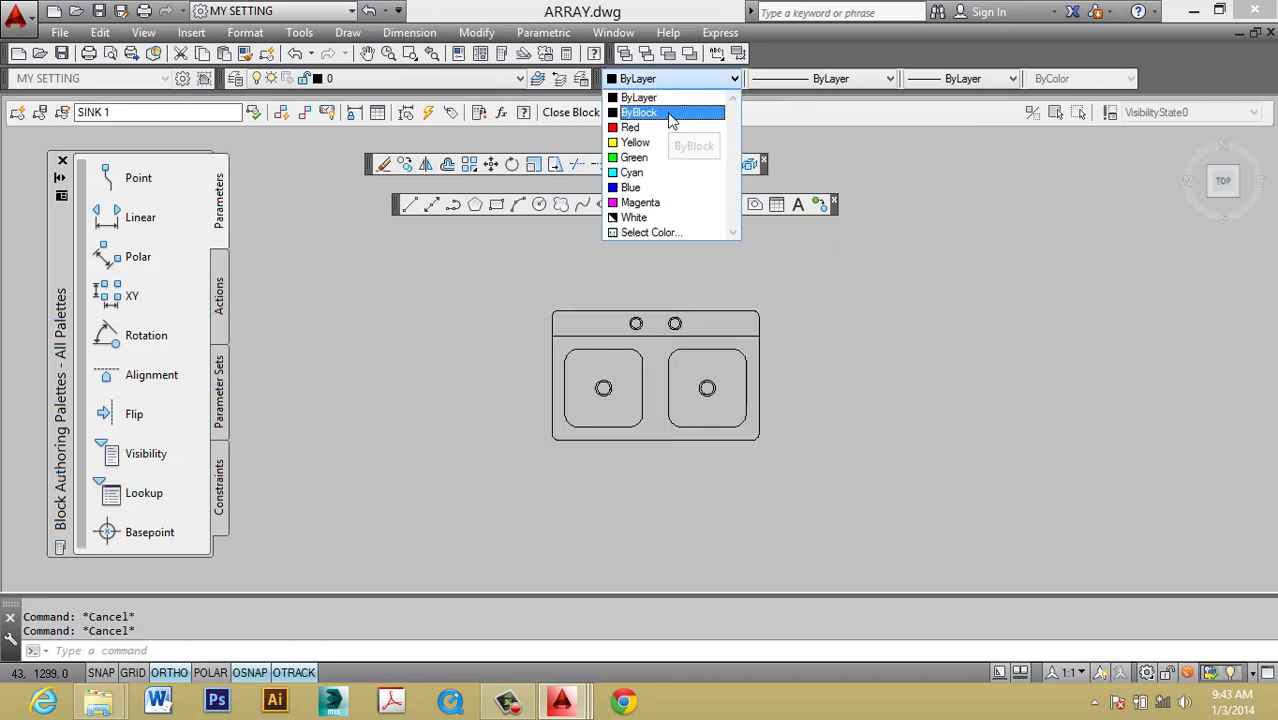
left_click(679, 320)
scroll(689, 352, "up", 4)
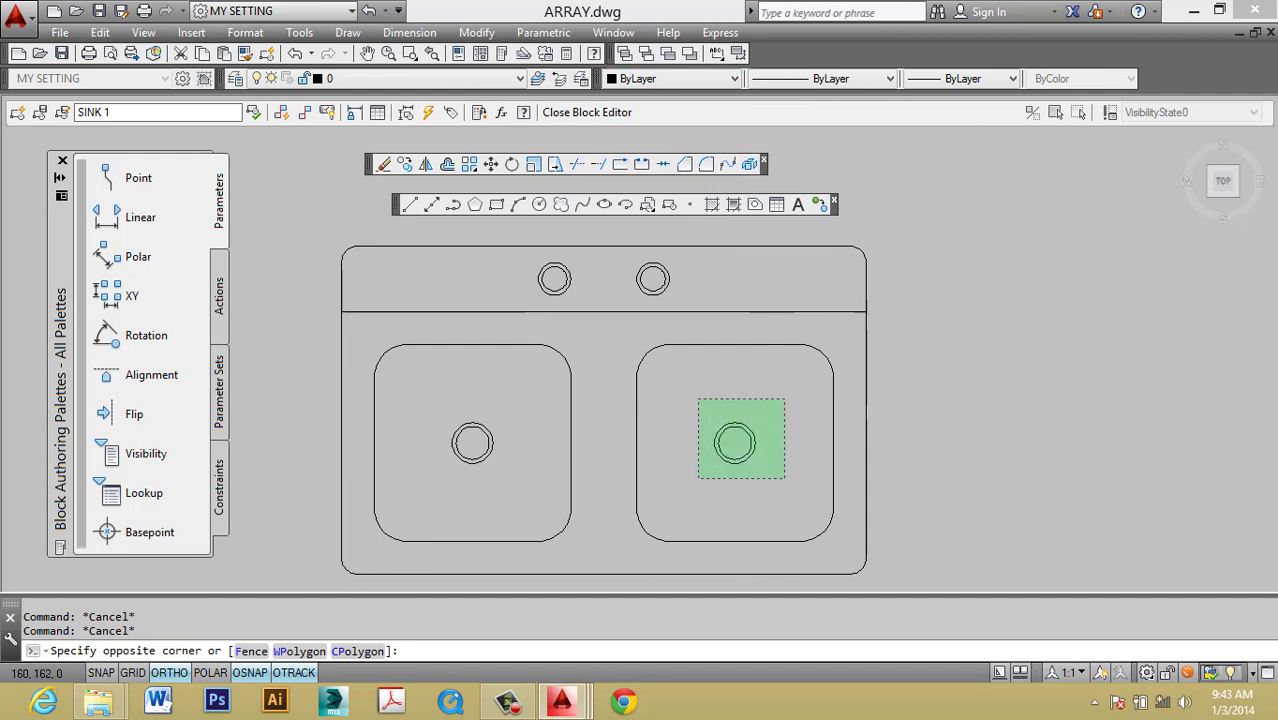
Select the right drain circle, then the whole sink, clearing each selection.
left_click(698, 399)
left_click(524, 384)
key("Escape")
scroll(553, 428, "down", 2)
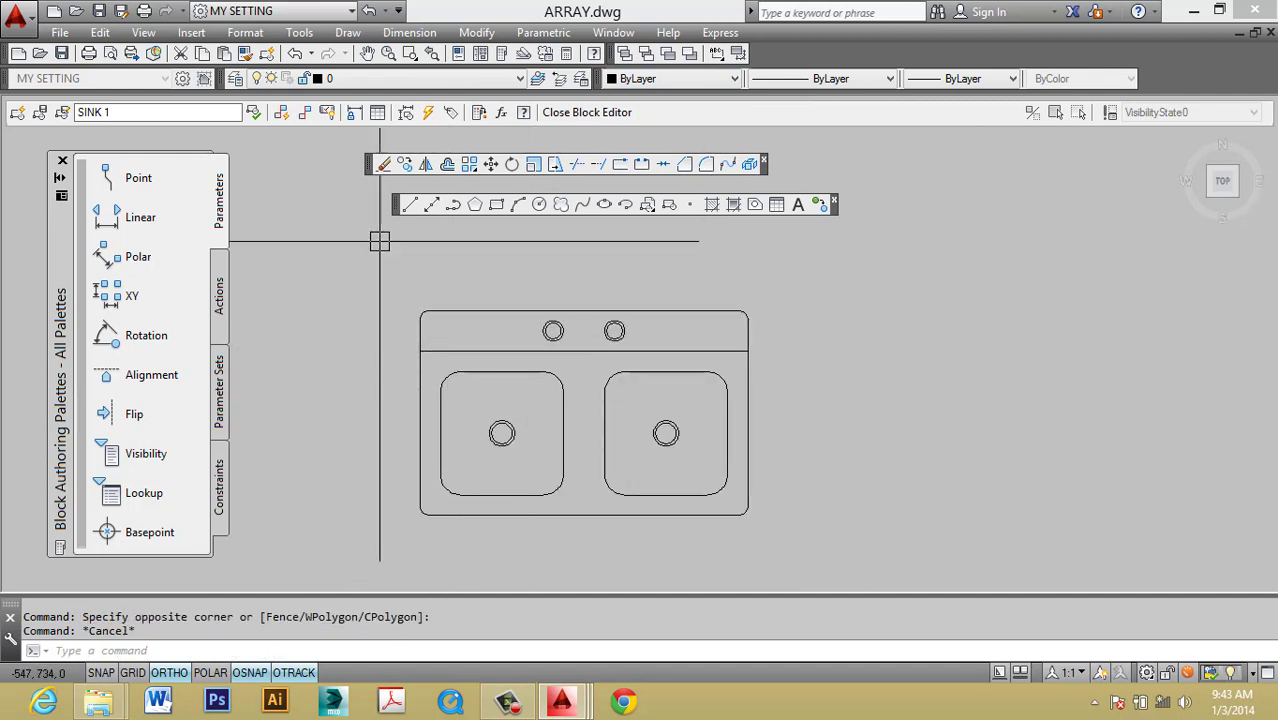
left_click(379, 241)
left_click(747, 585)
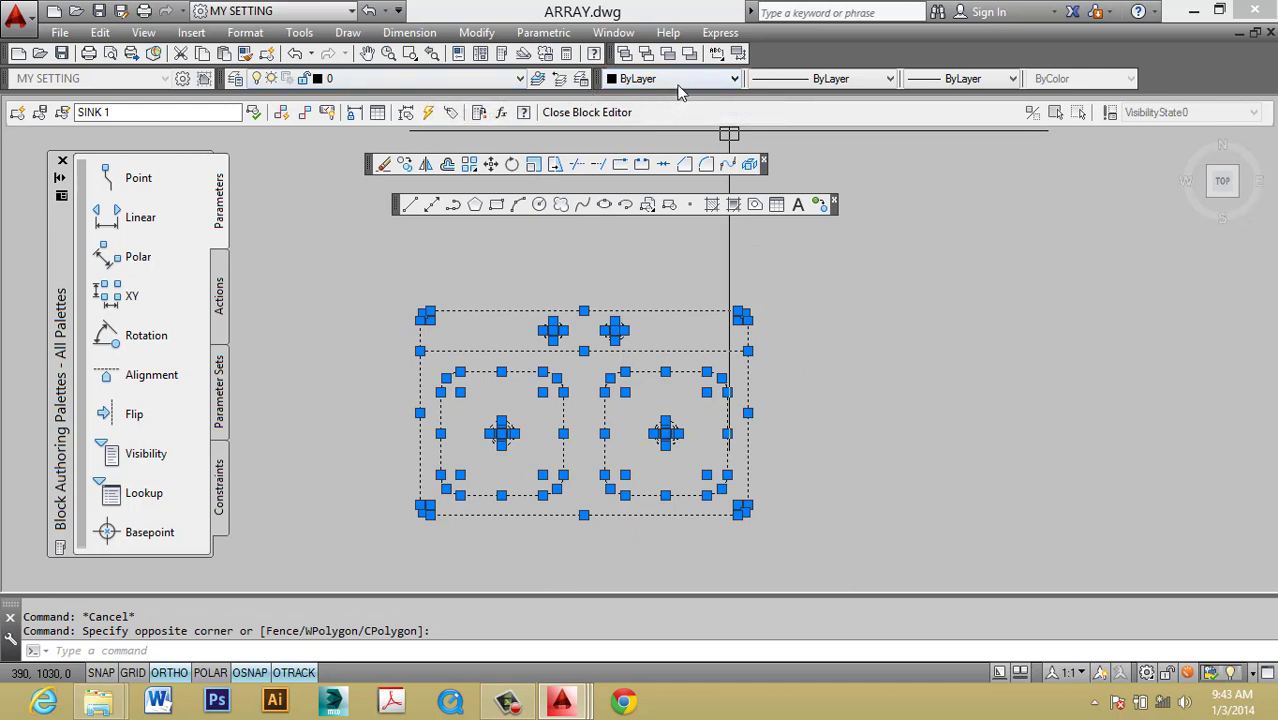
key("Escape")
Set both drain circles to ByBlock colour.
left_click(477, 388)
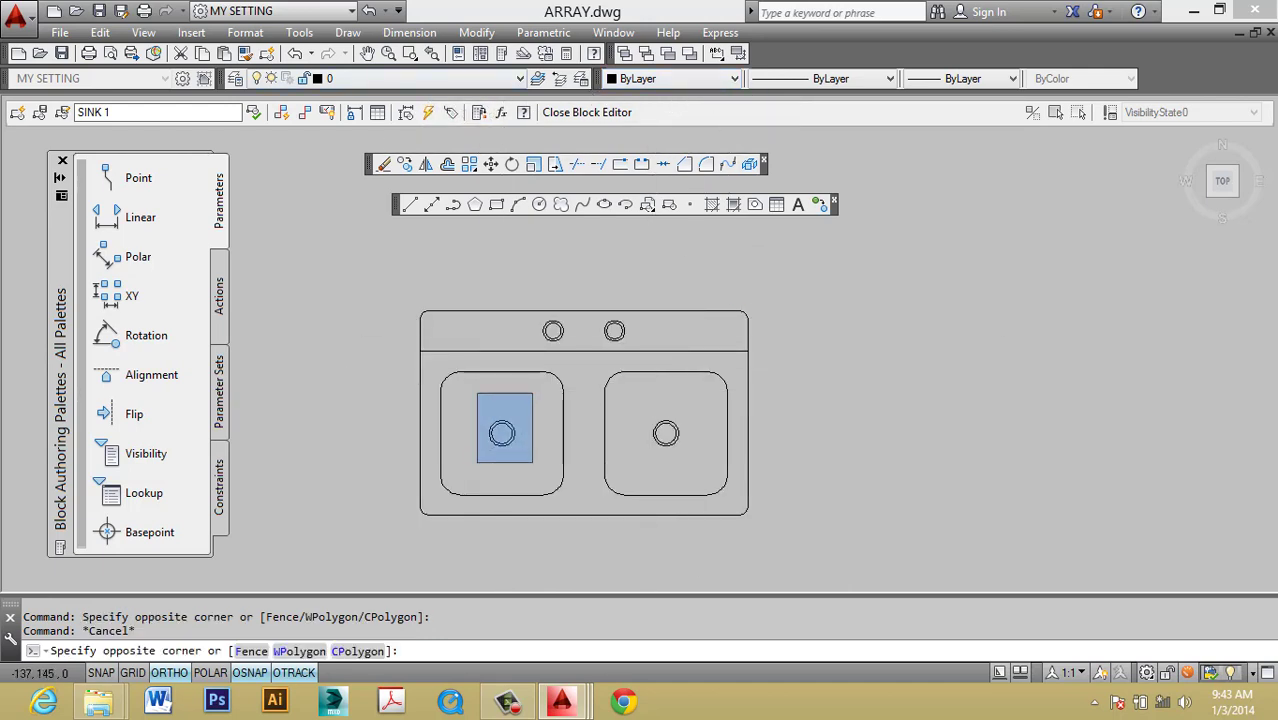
left_click(537, 463)
left_click(629, 410)
left_click(729, 448)
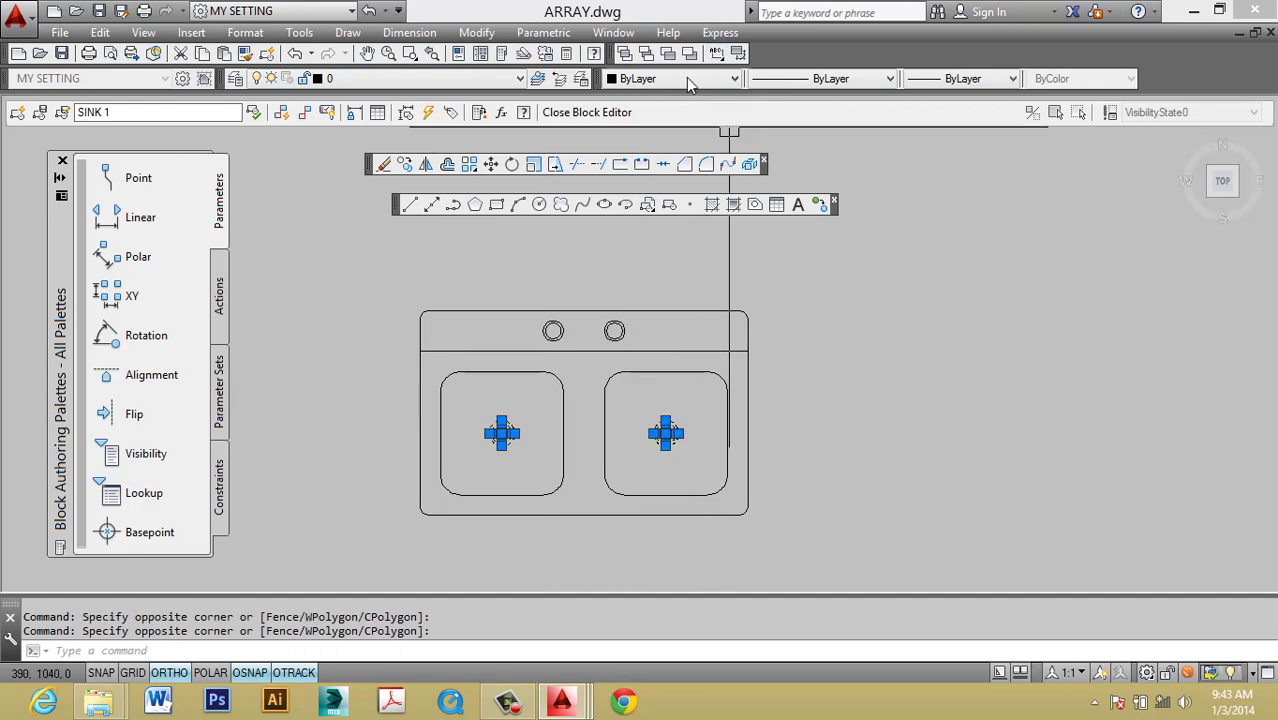
left_click(688, 80)
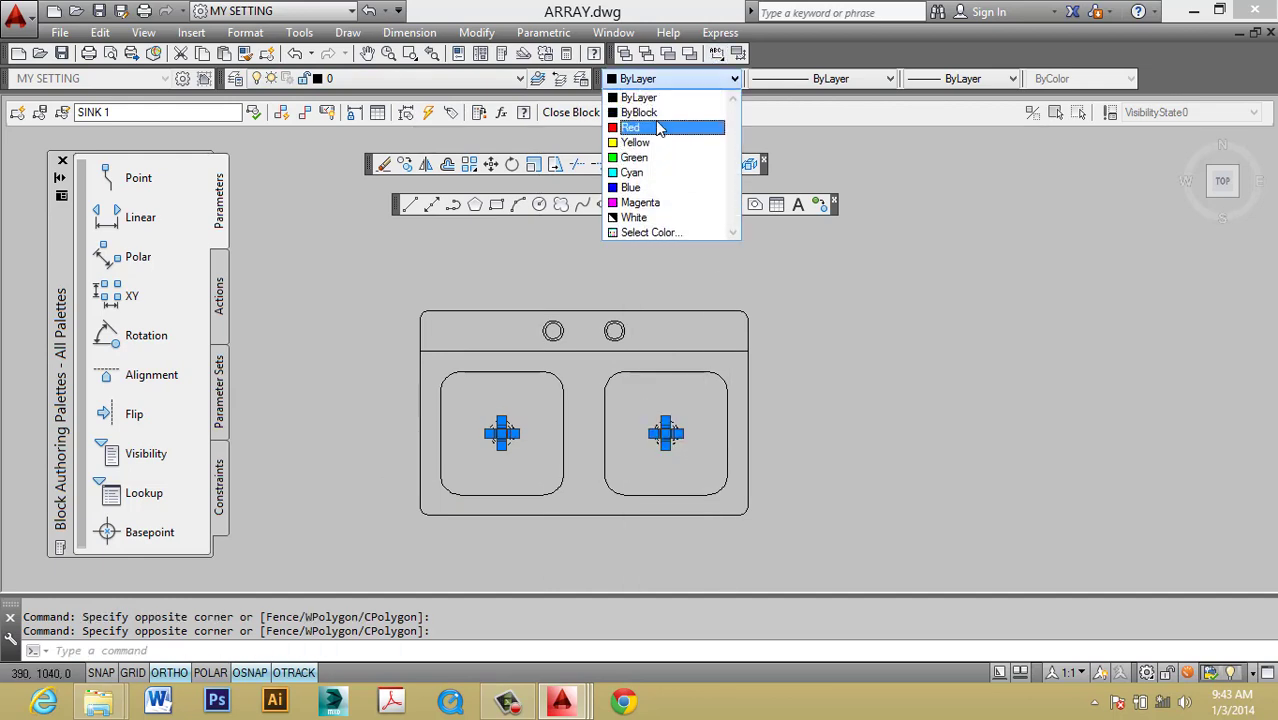
left_click(660, 113)
key("Escape")
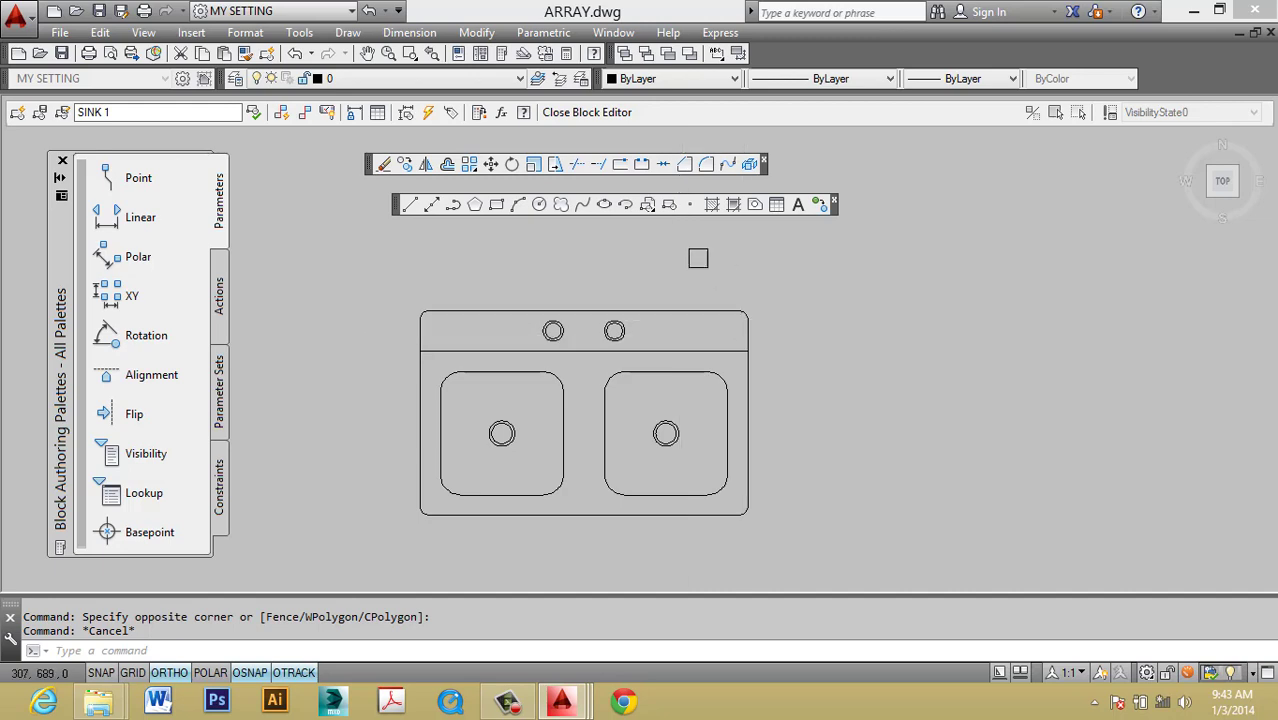
Recheck both drain circles, then close the Block Editor saving the changes.
left_click(634, 392)
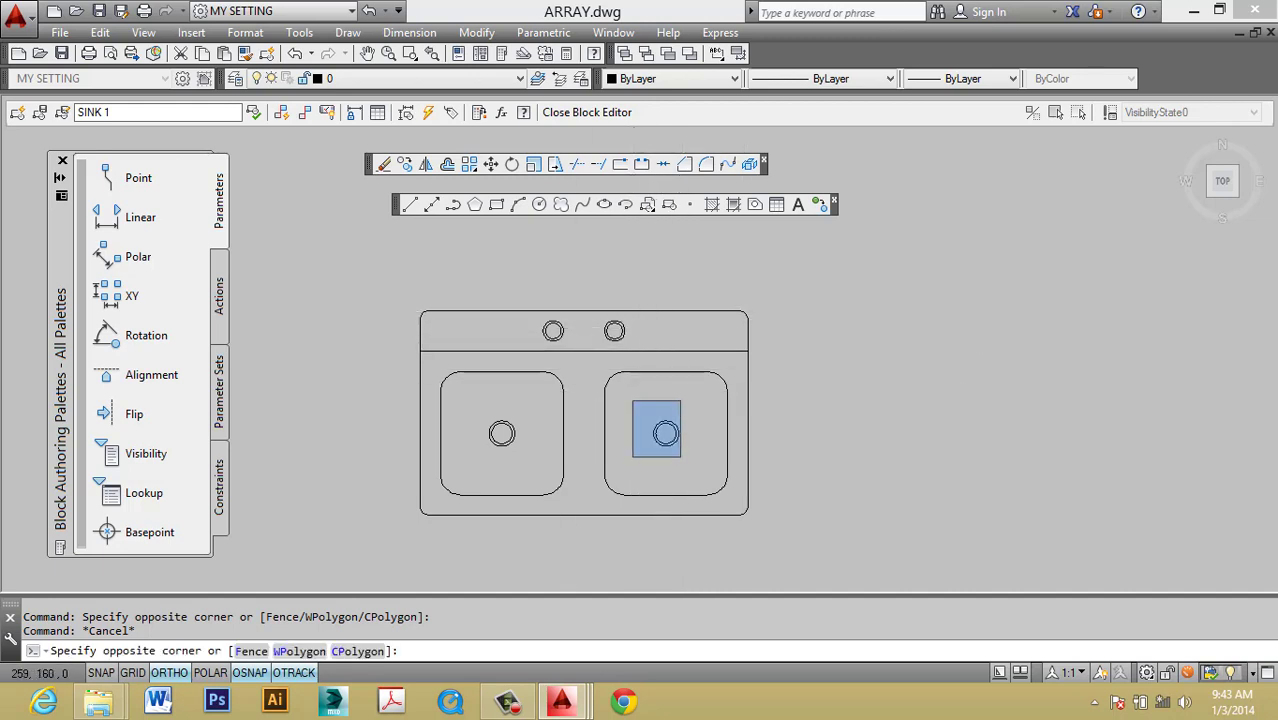
left_click(690, 468)
left_click(469, 414)
left_click(526, 460)
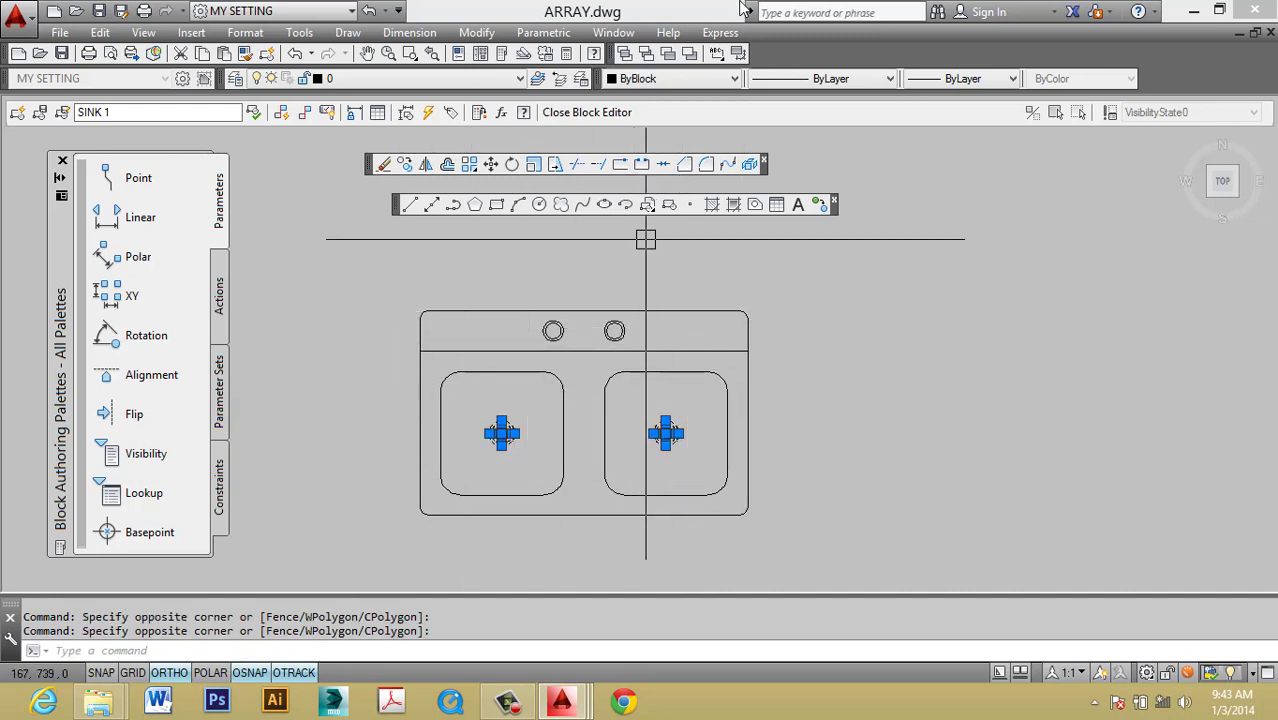
key("Escape")
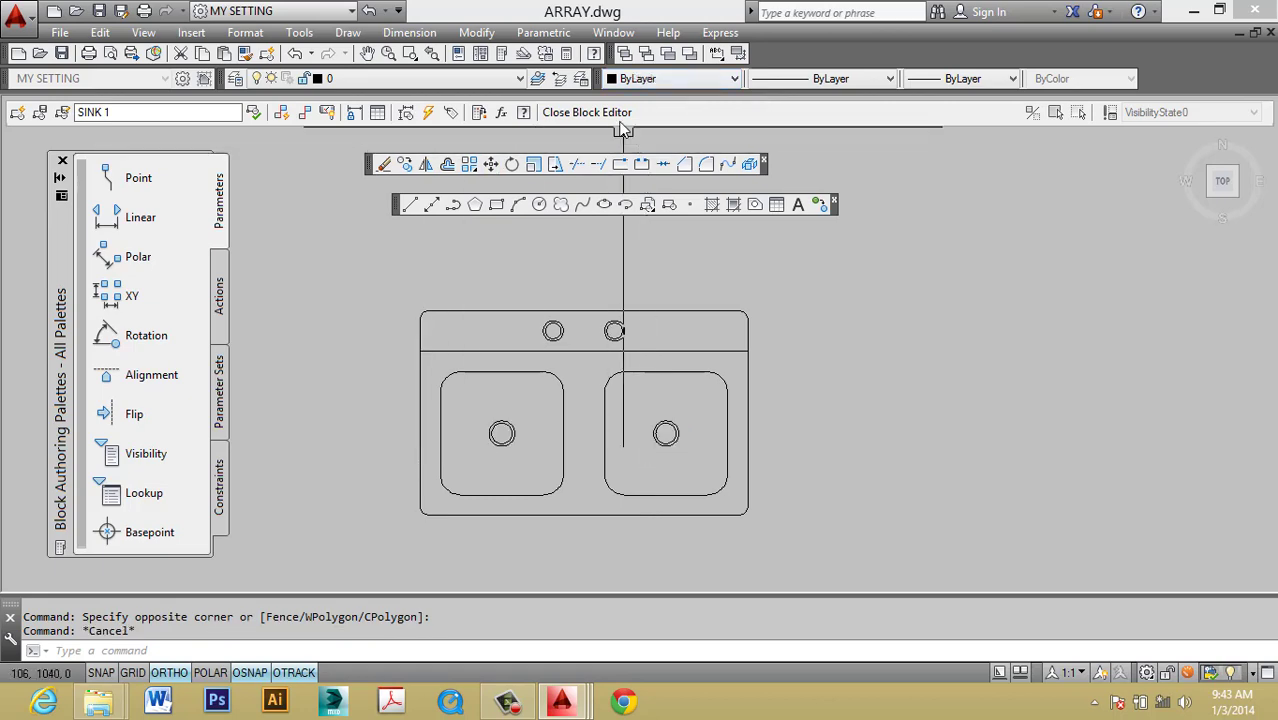
left_click(615, 115)
left_click(620, 316)
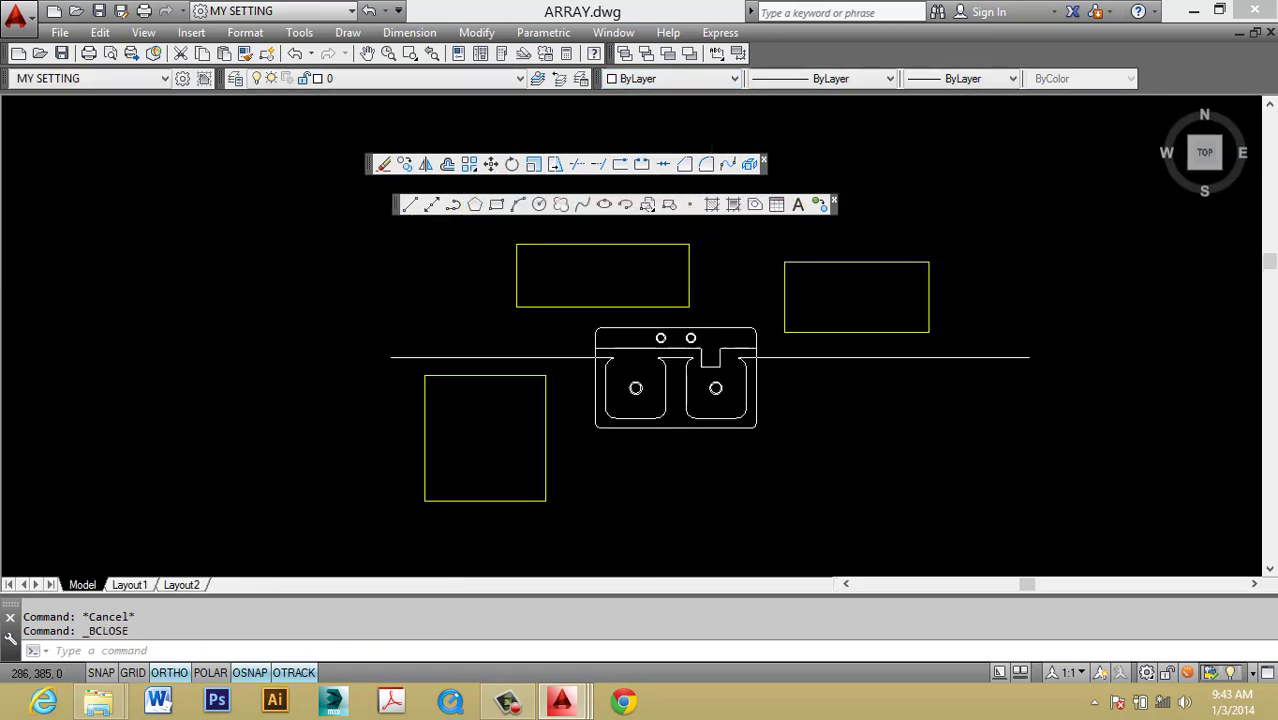
Set the sink block's colour to Red and centre the sink in view.
left_click(712, 355)
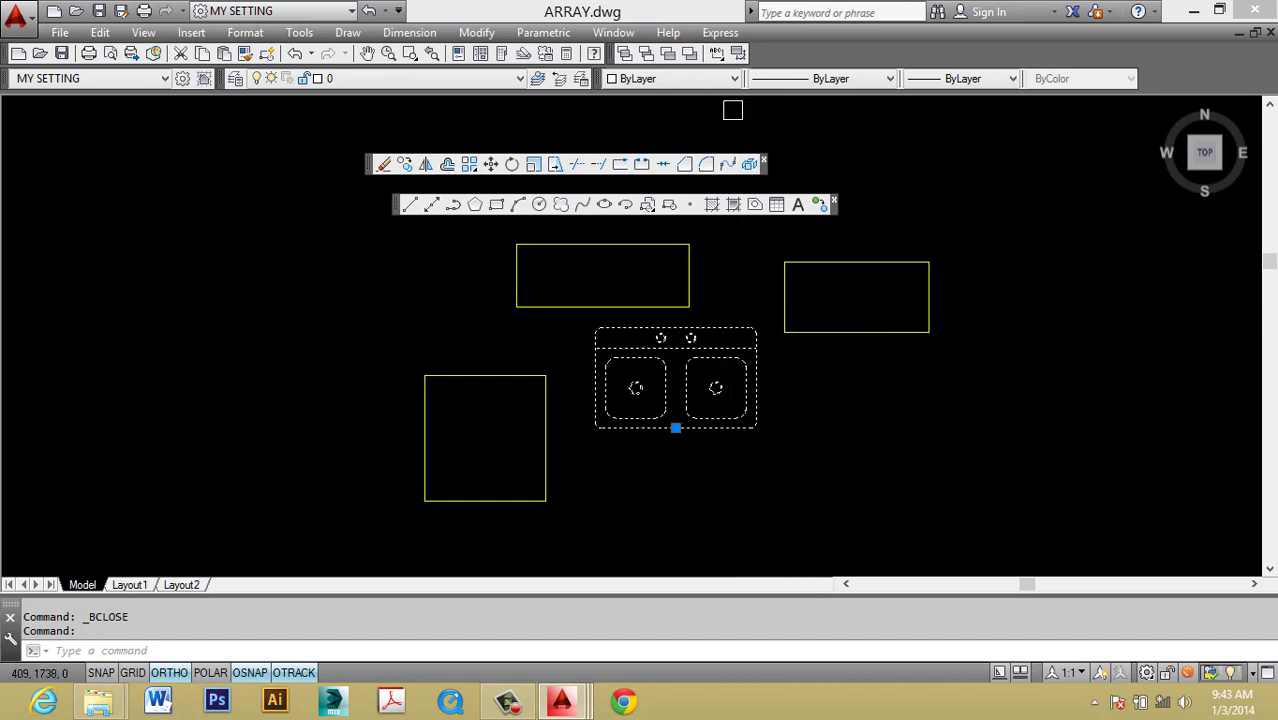
left_click(731, 80)
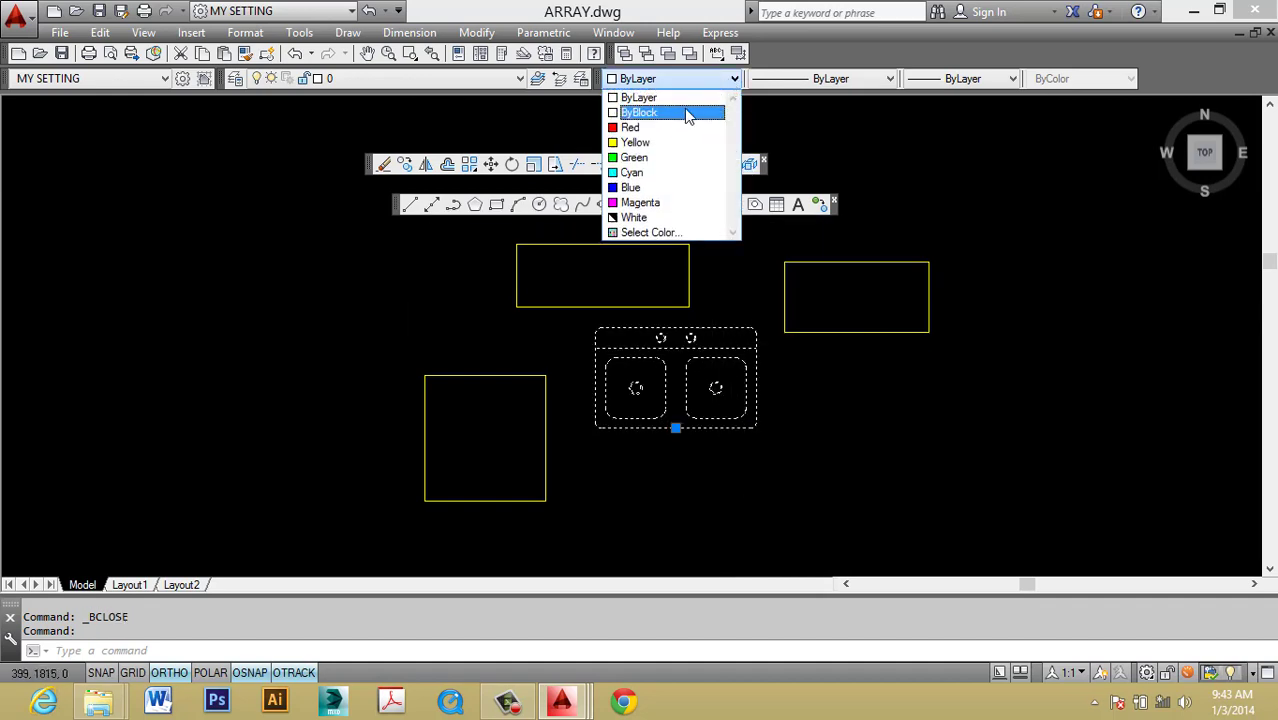
left_click(668, 128)
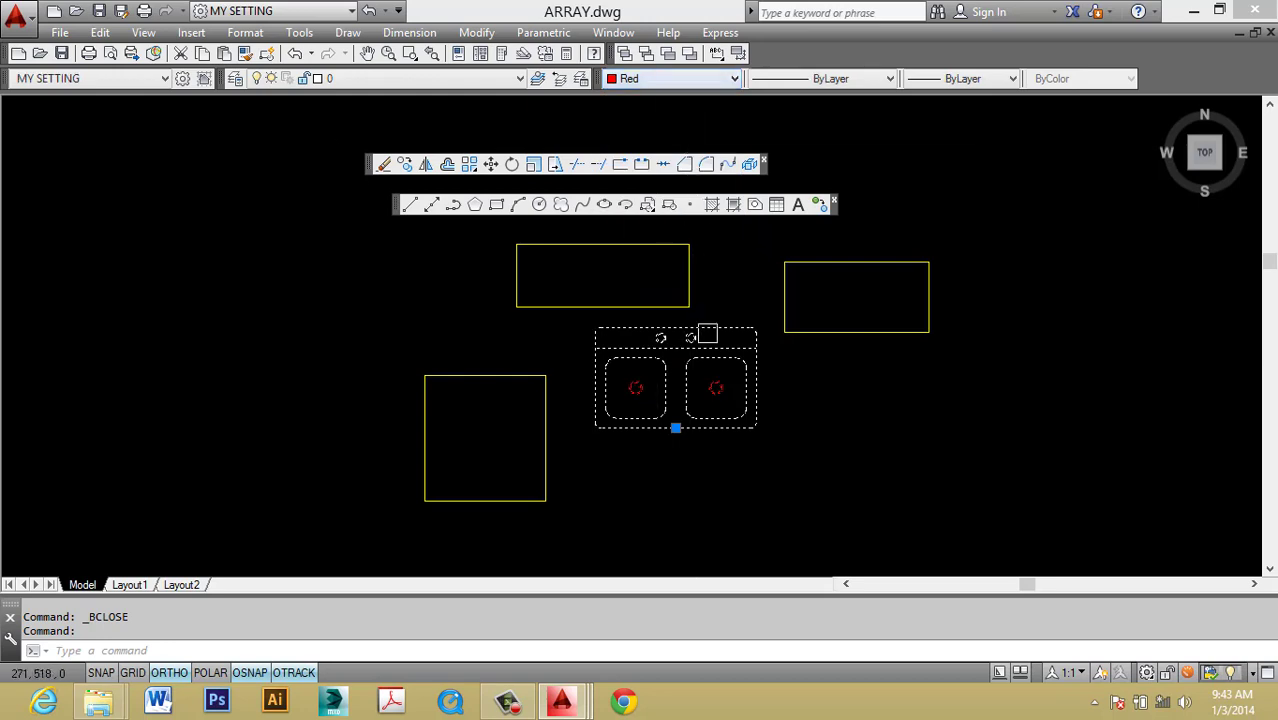
scroll(713, 353, "up", 4)
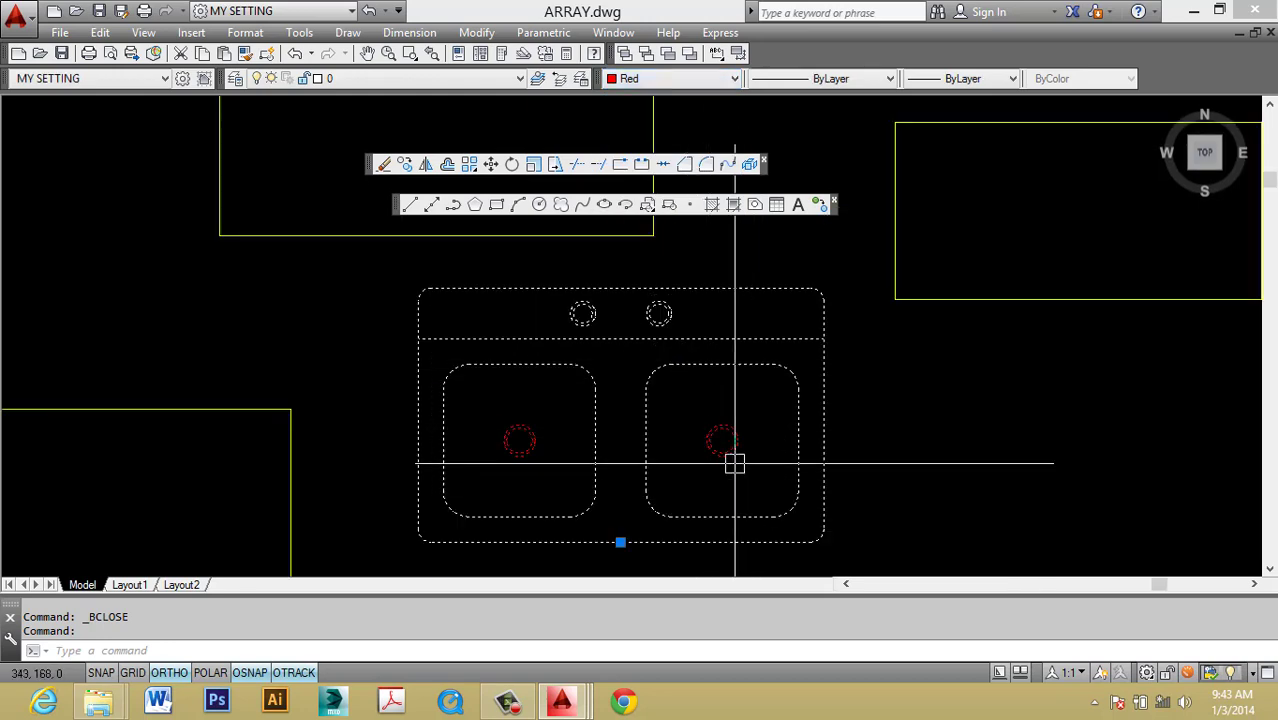
middle_click_drag(738, 467, 767, 429)
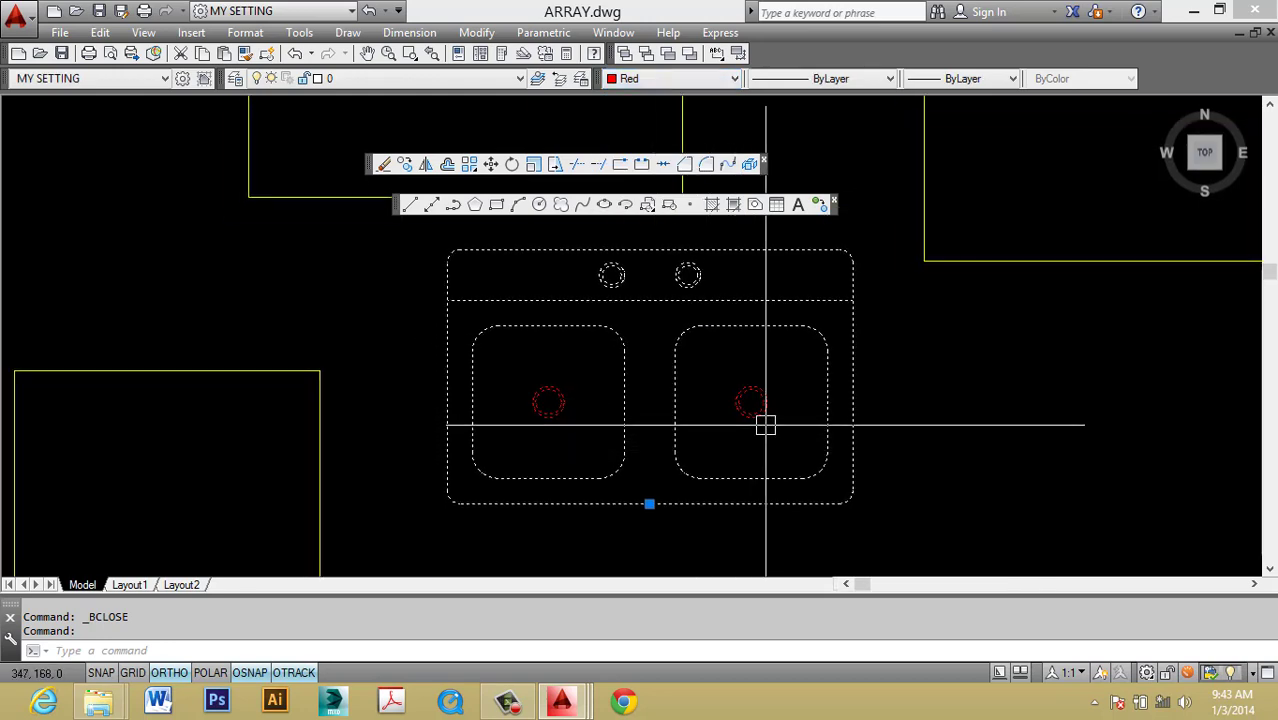
key("Escape")
Select the sink block repeatedly to inspect its properties, panning to recentre it.
left_click(766, 328)
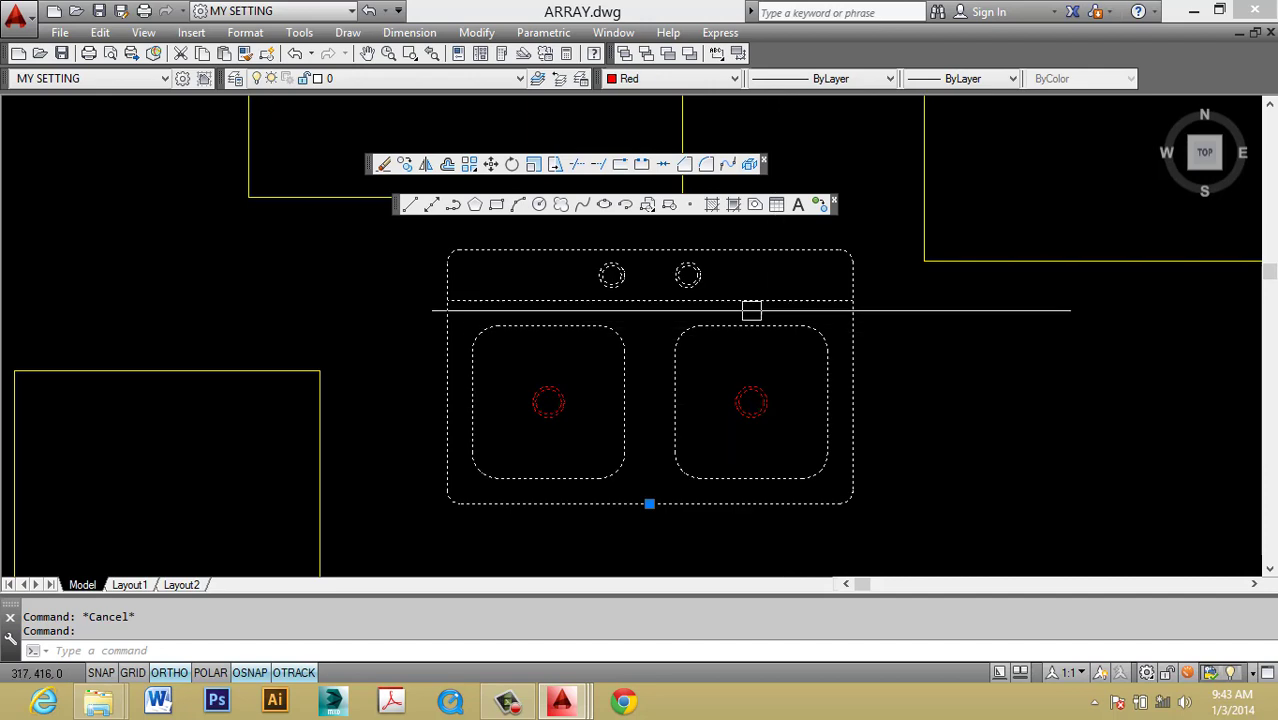
middle_click_drag(750, 320, 752, 358)
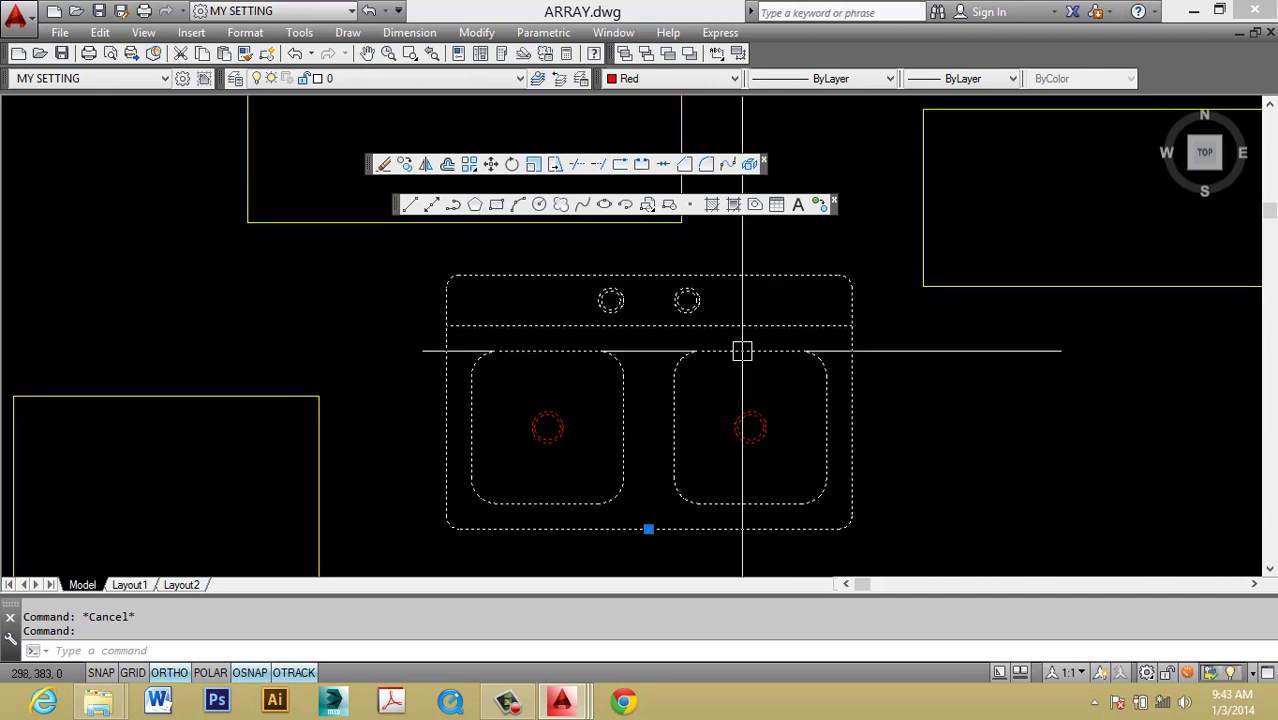
key("Escape")
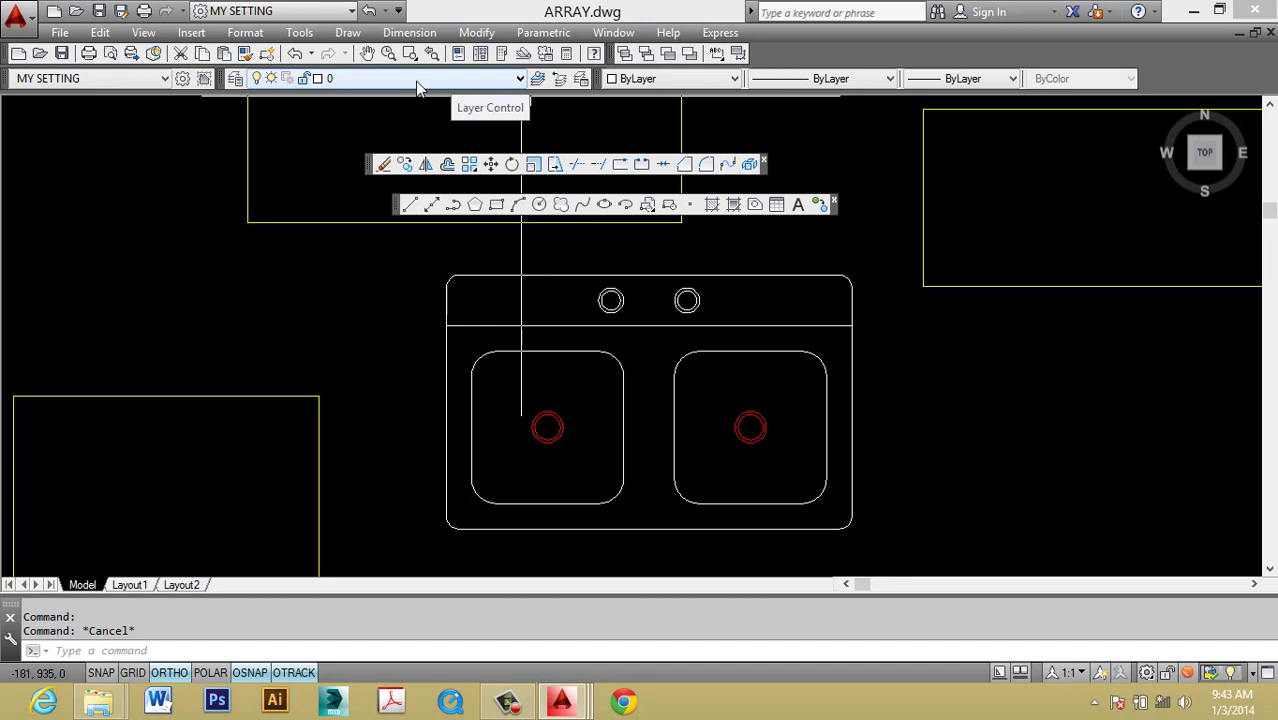
key("Escape")
middle_click_drag(700, 345, 690, 358)
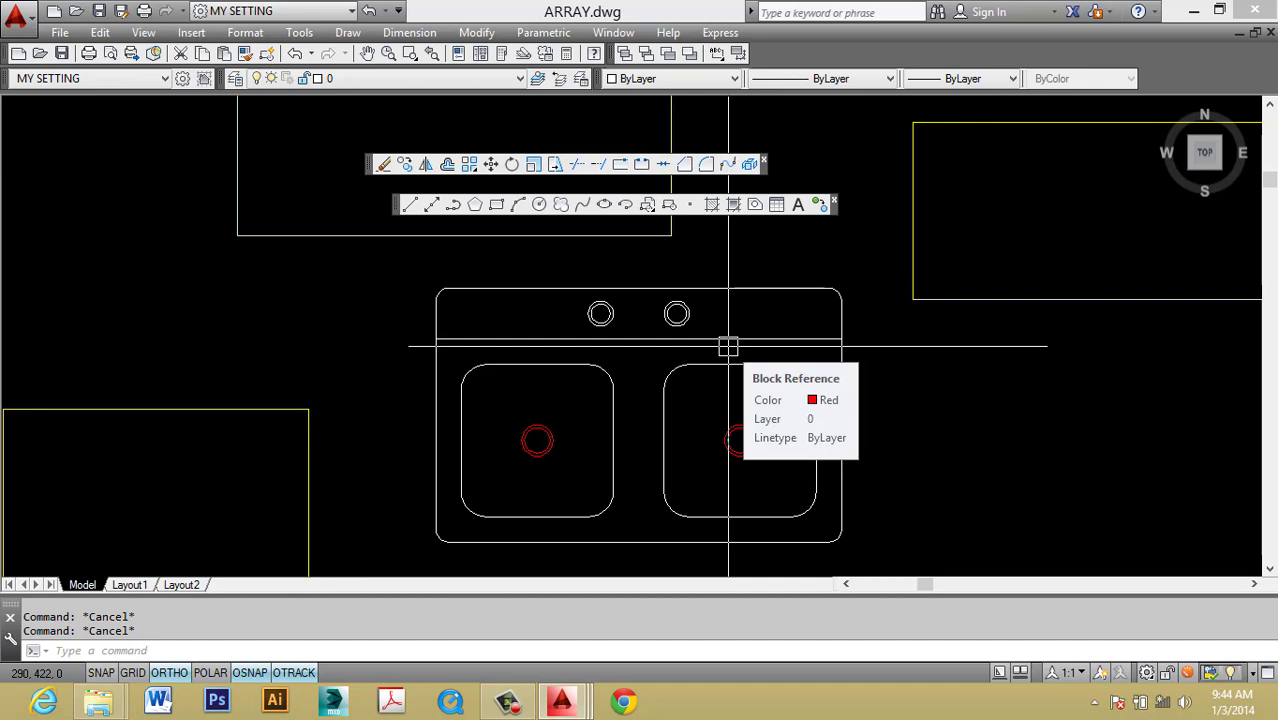
left_click(748, 368)
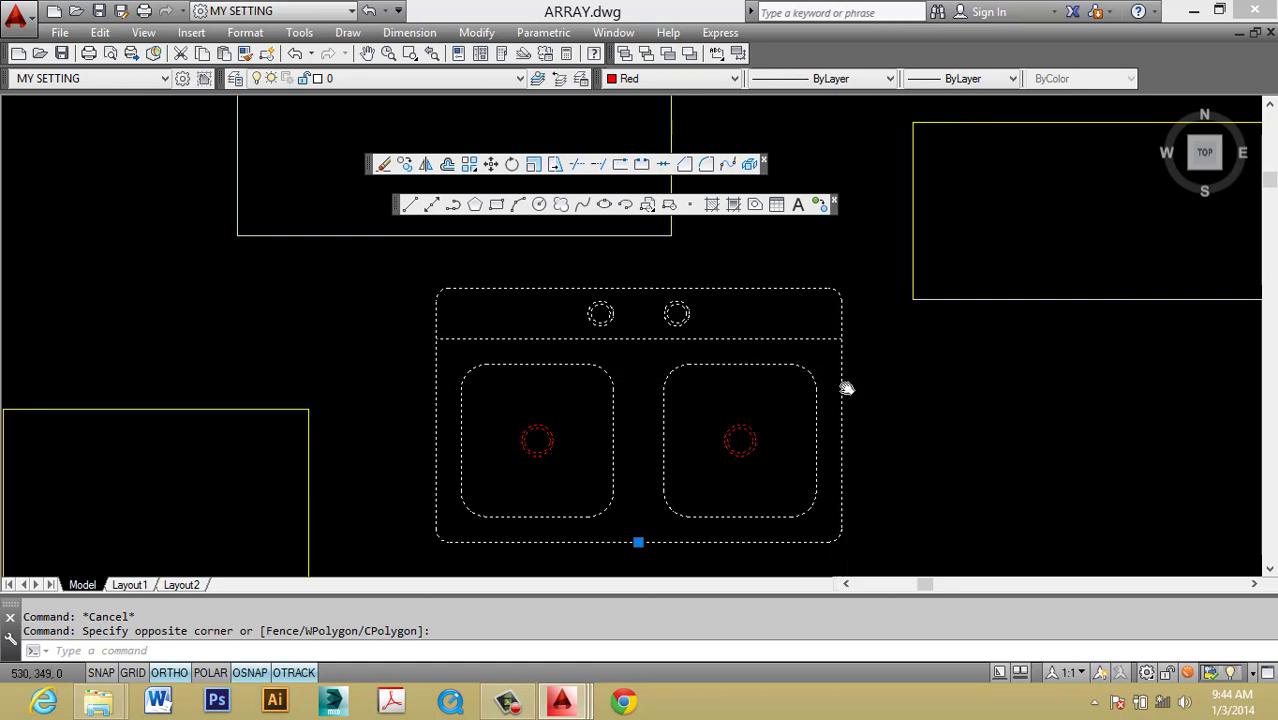
key("Escape")
left_click(797, 372)
middle_click_drag(777, 357, 807, 386)
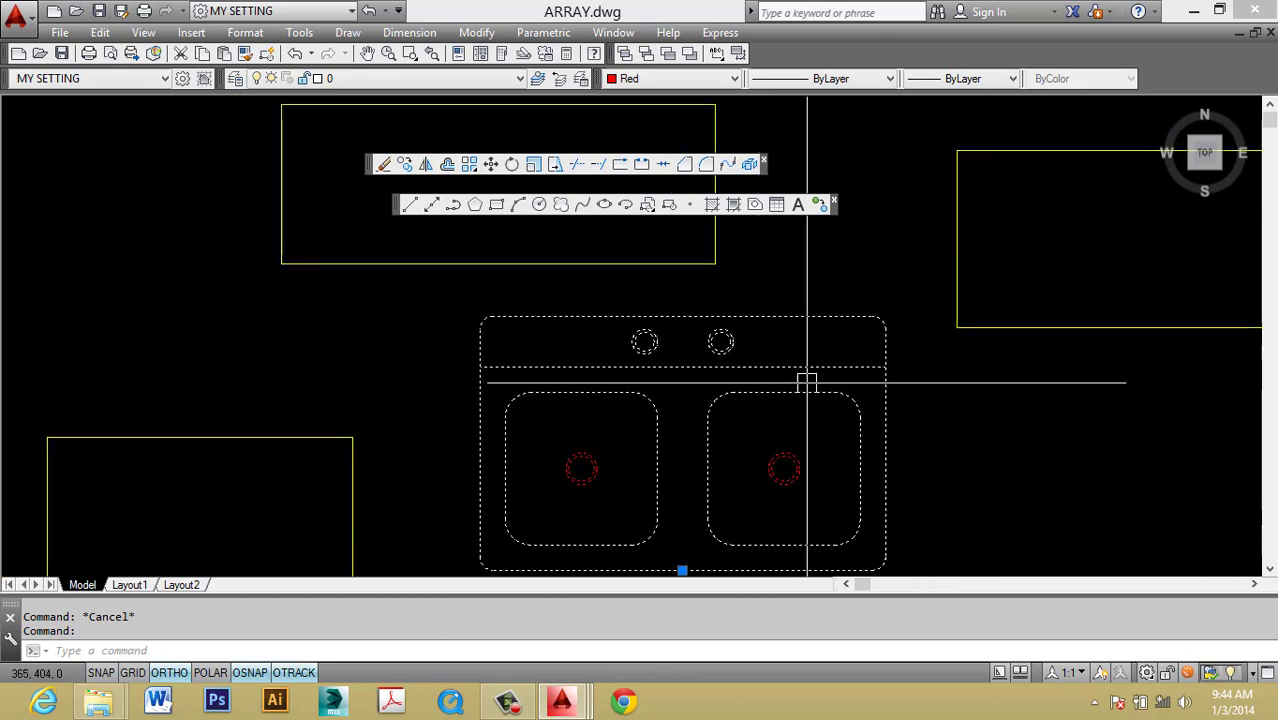
key("Escape")
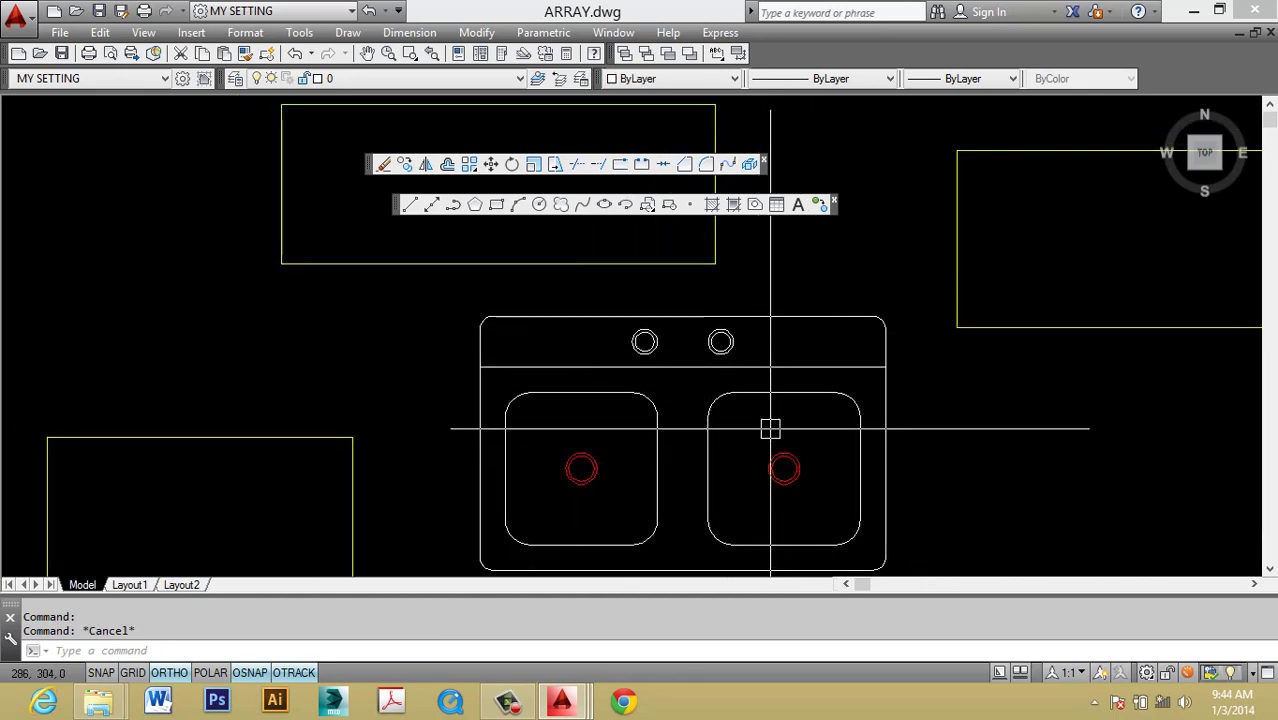
Set the SINK 1 block colour to Green, turning its drain circles green.
left_click(884, 500)
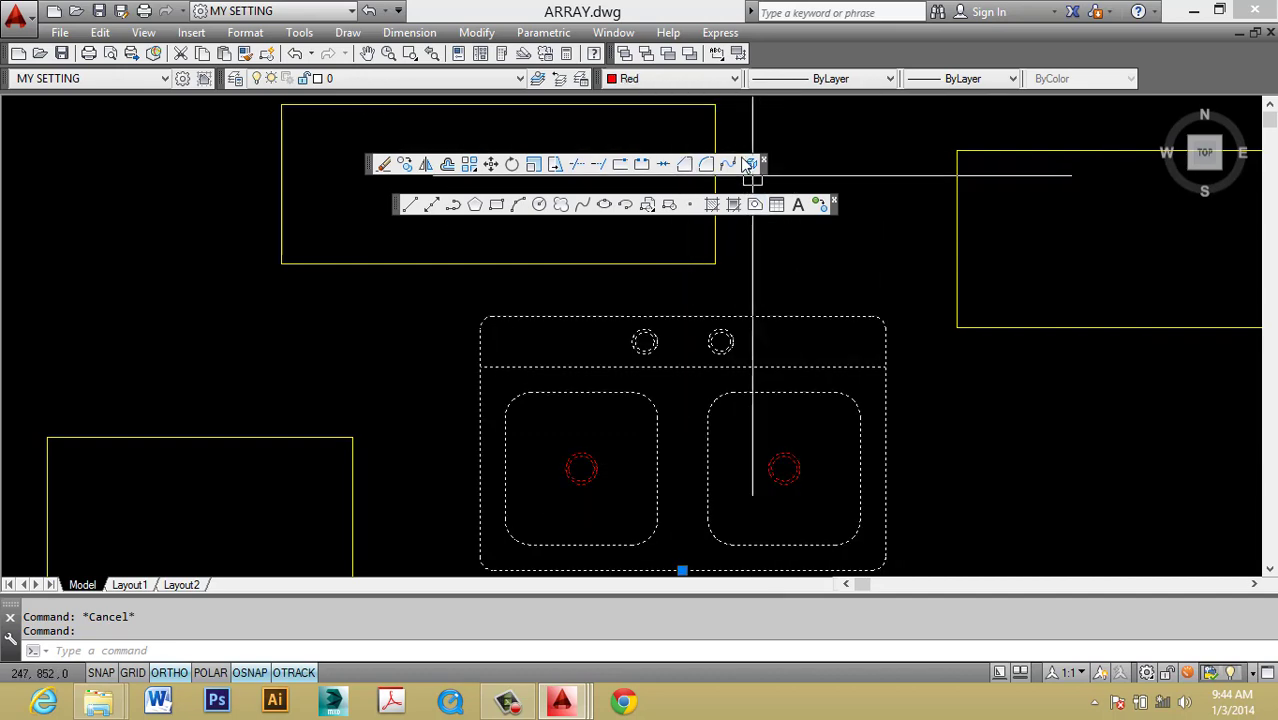
left_click(694, 73)
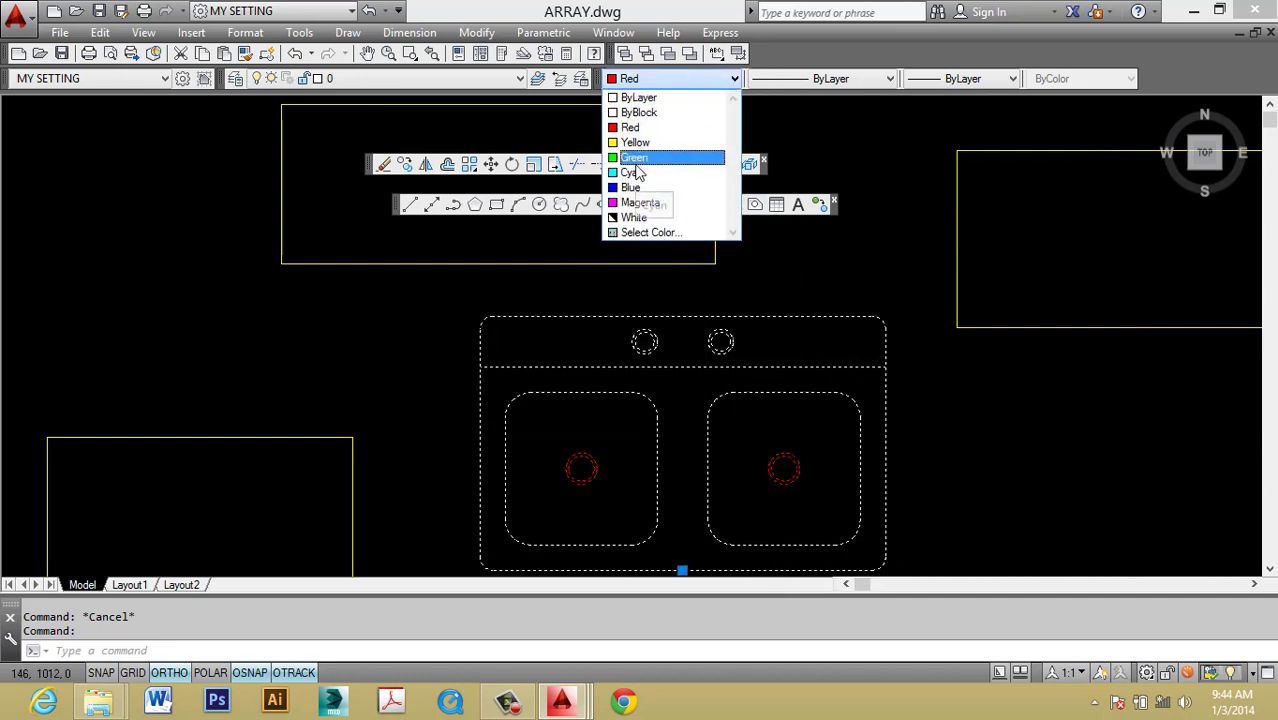
middle_click_drag(792, 480, 807, 448)
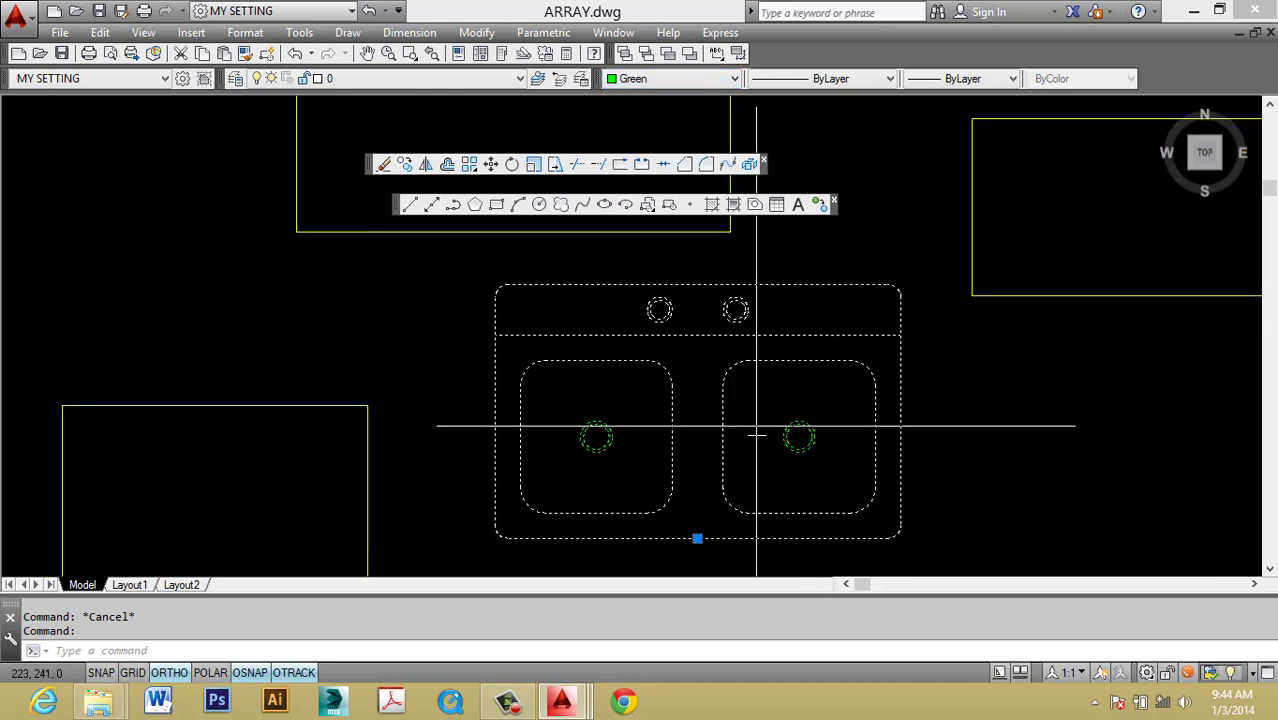
key("Escape")
middle_click_drag(821, 445, 797, 431)
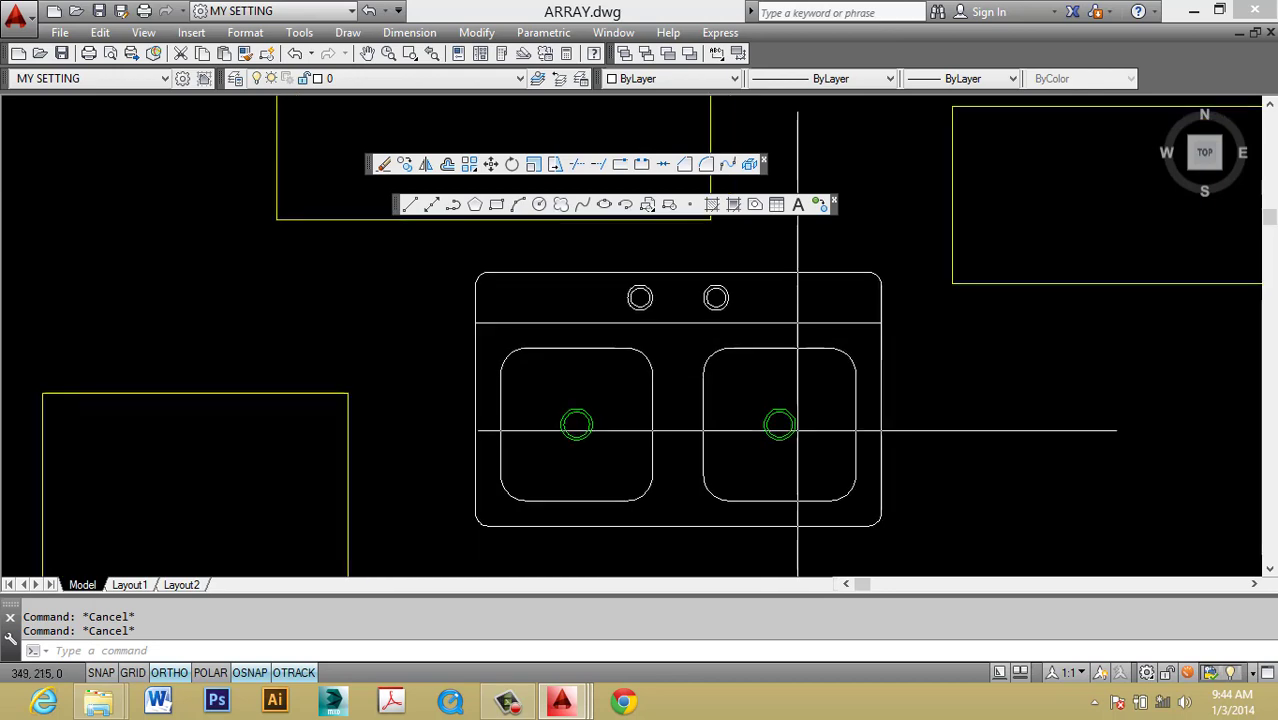
scroll(797, 431, "down", 3)
scroll(798, 423, "up", 3)
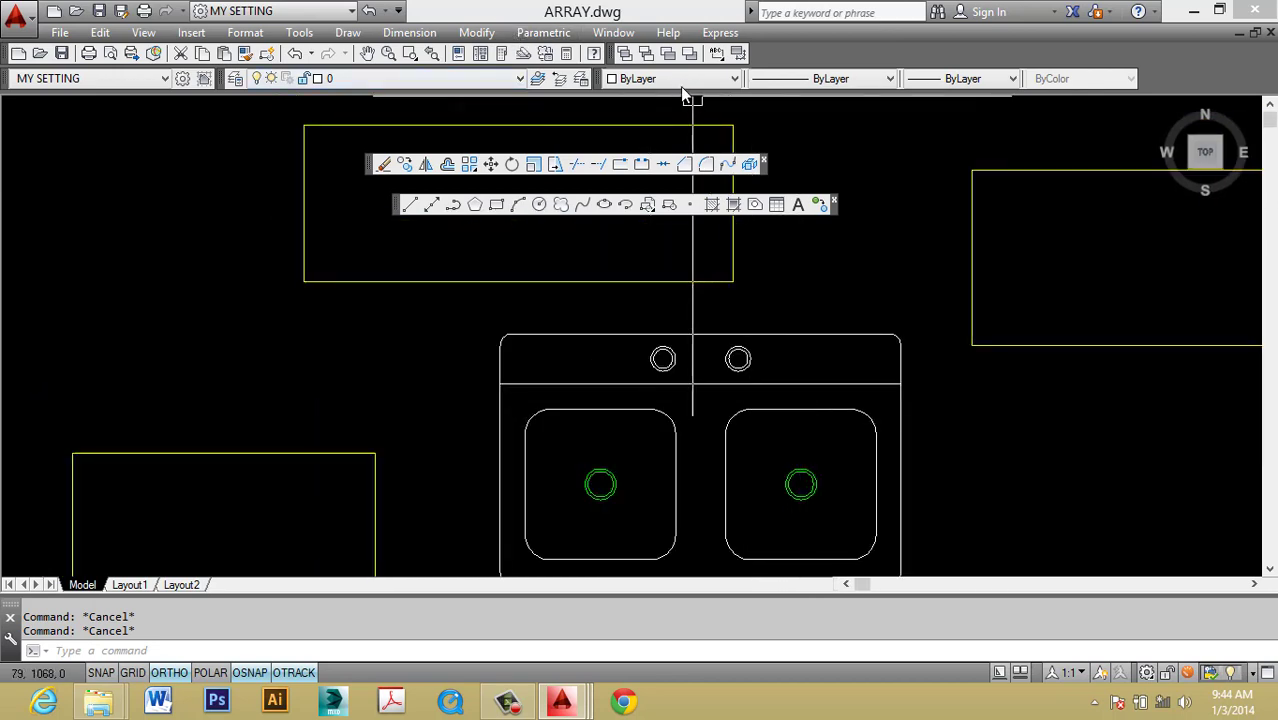
left_click(746, 415)
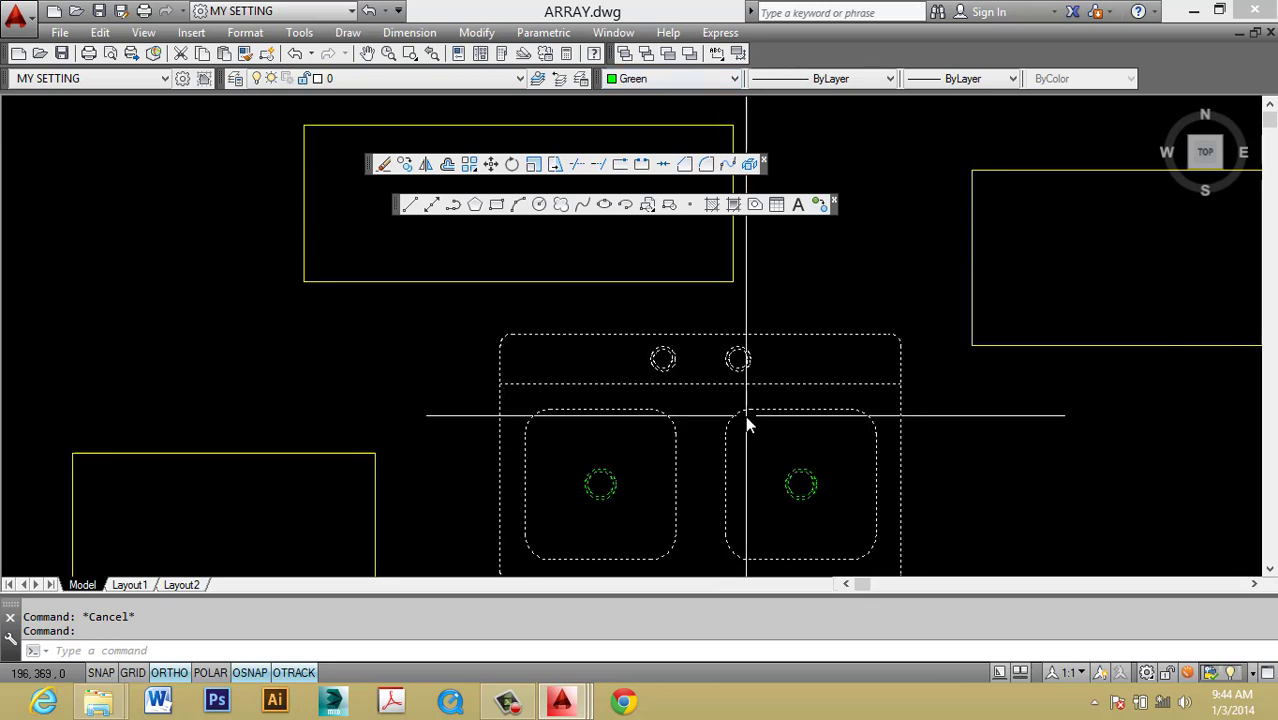
right_click(746, 416)
Start in-place editing of the SINK 1 reference and recolour the horizontal divider line.
left_click(825, 208)
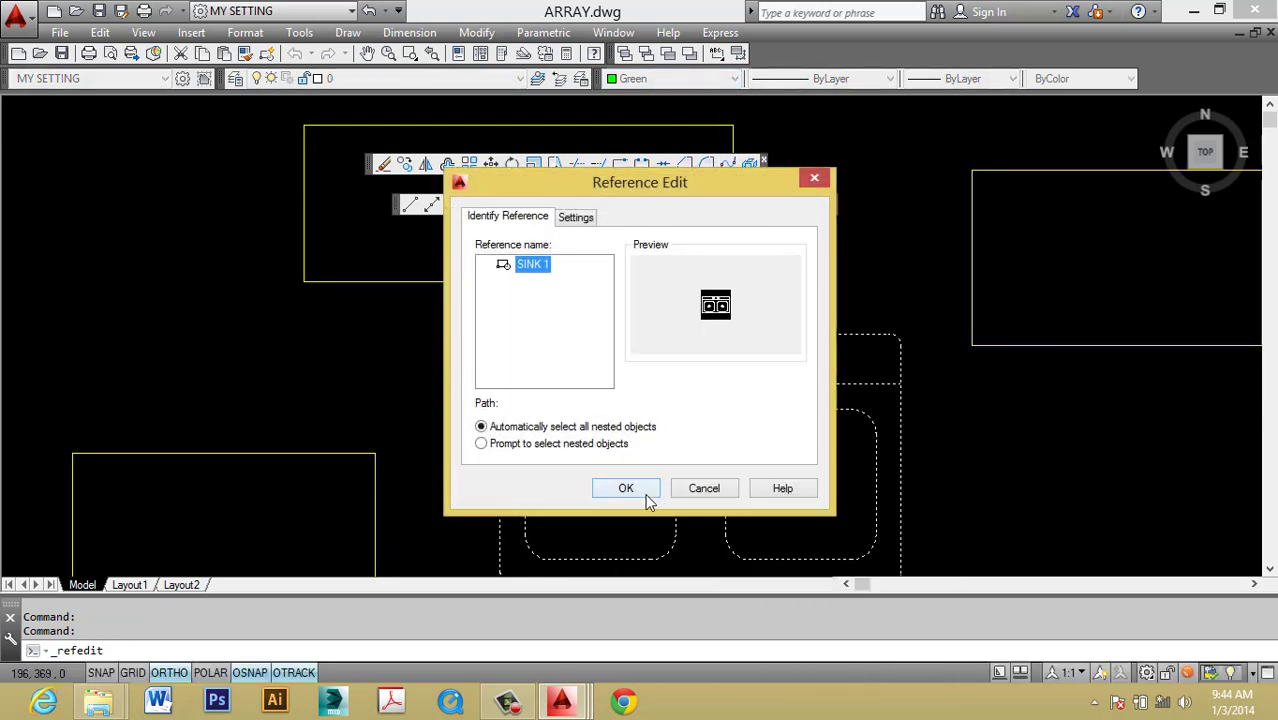
left_click(626, 488)
scroll(720, 423, "down", 3)
scroll(740, 425, "up", 3)
left_click(803, 438)
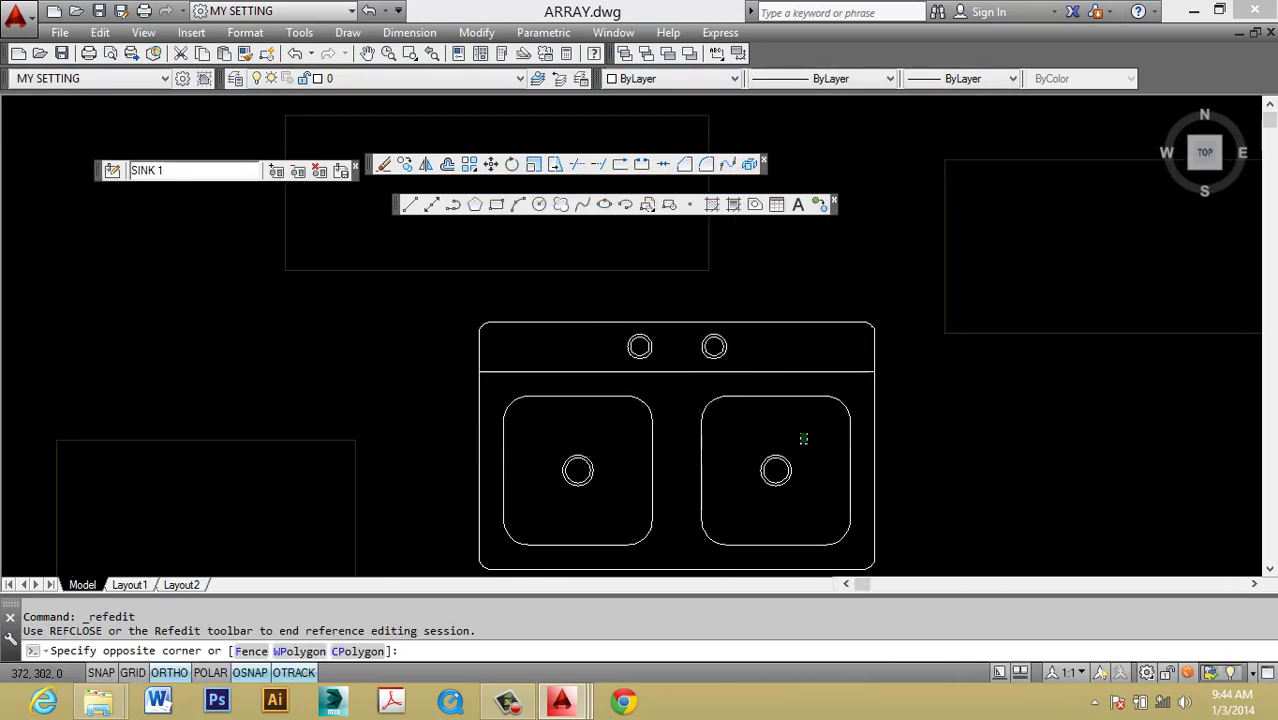
key("Escape")
left_click(842, 372)
left_click(690, 78)
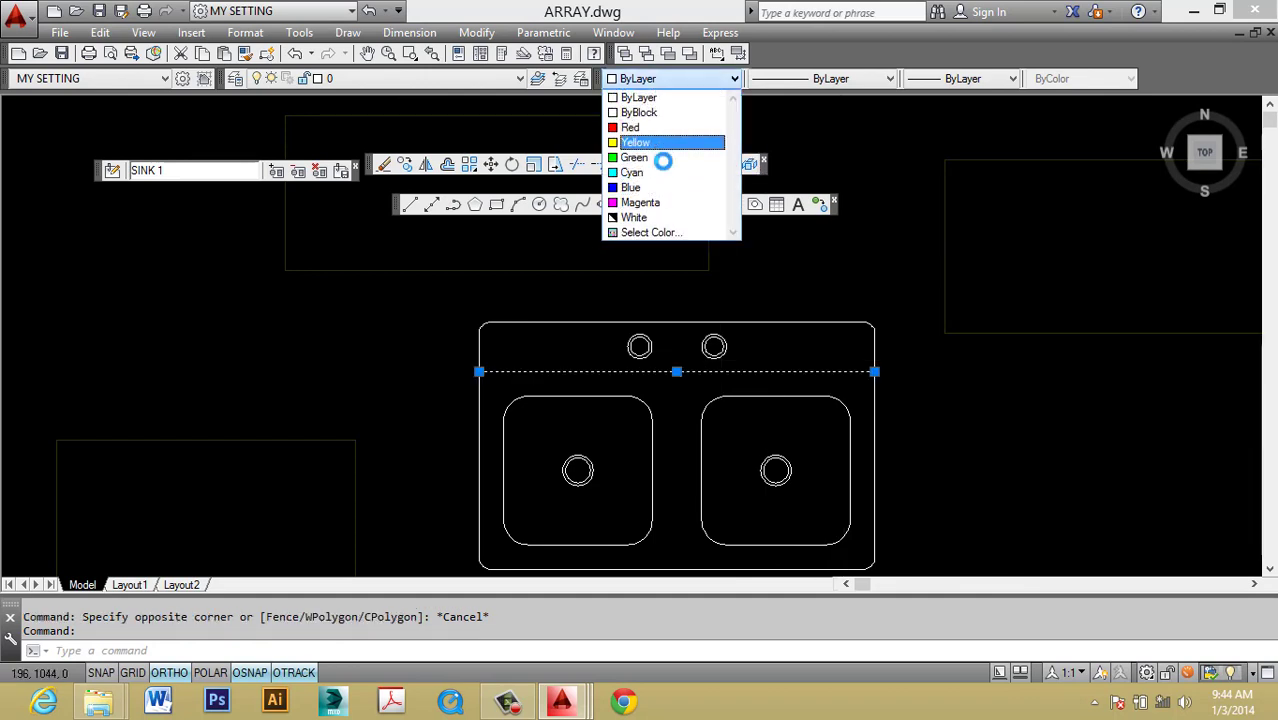
key("Escape")
Match the divider line's properties to the white top edge of the sink.
scroll(645, 322, "up", 4)
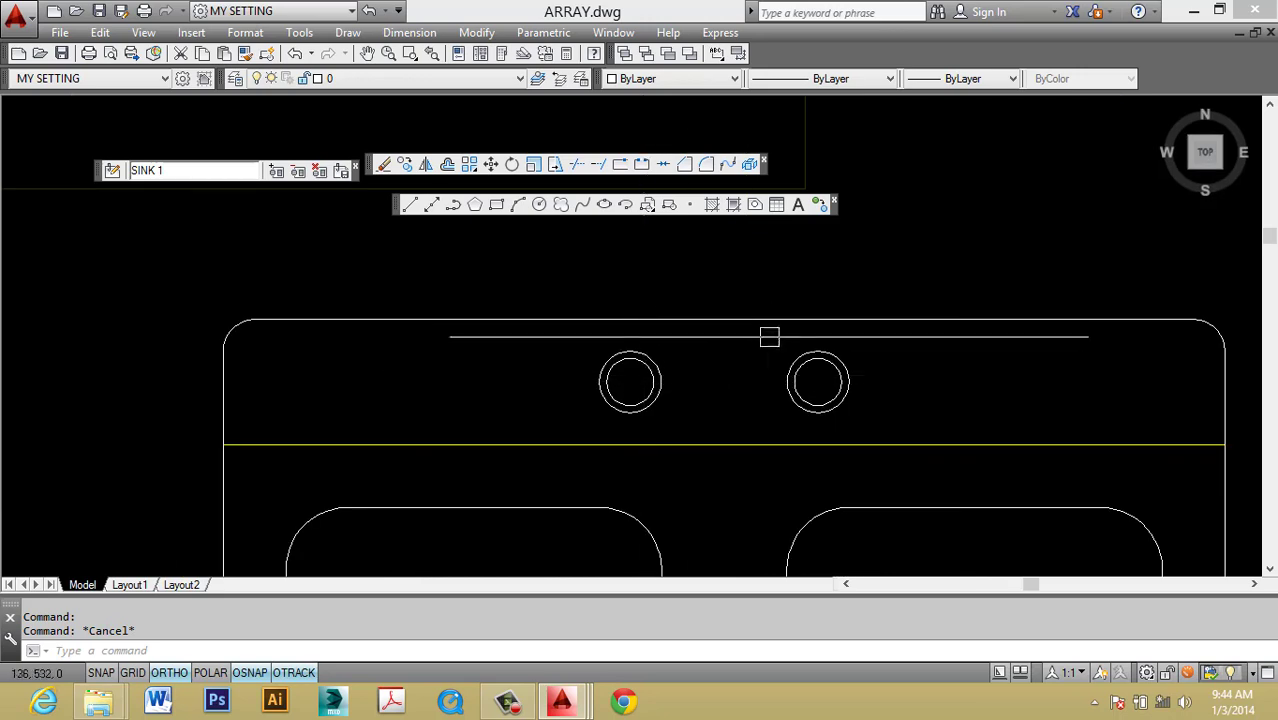
left_click(752, 310)
left_click(690, 332)
type("MA")
key("Return")
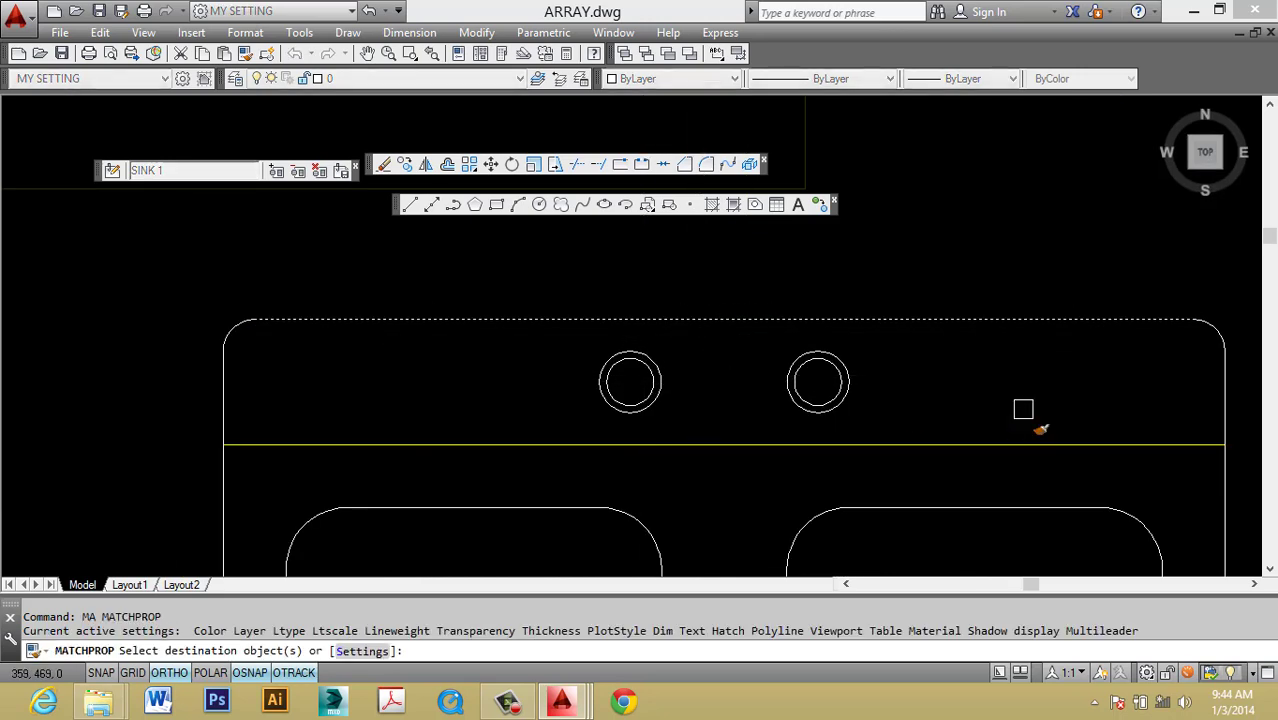
left_click(1021, 408)
left_click(962, 465)
key("Escape")
Set the two tap-hole circles to Red, after briefly making them yellow.
left_click(506, 271)
left_click(936, 452)
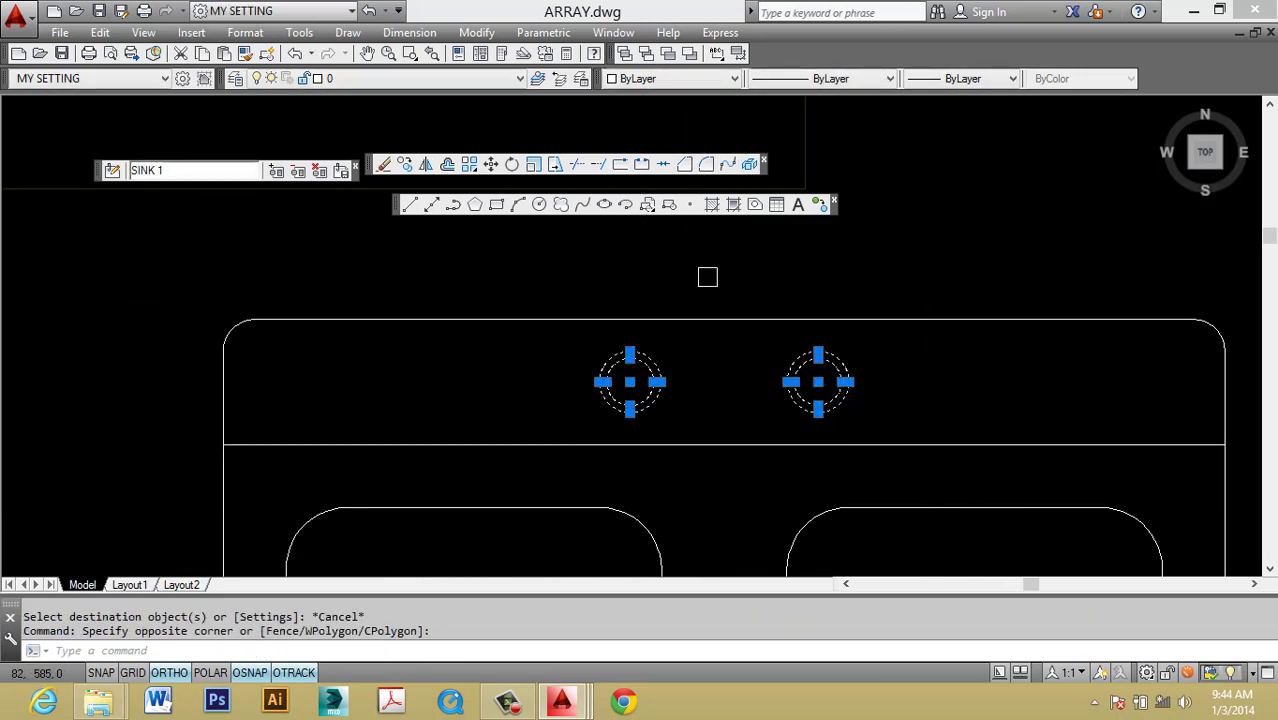
left_click(636, 80)
left_click(651, 143)
key("Escape")
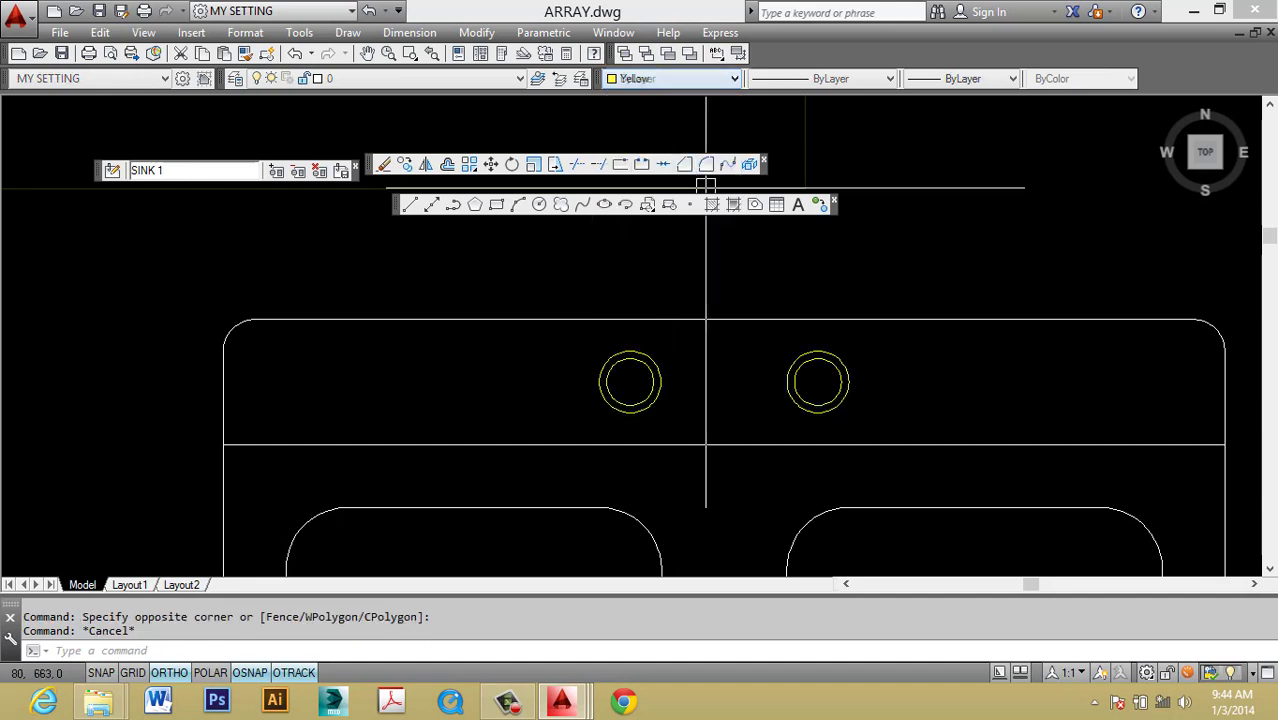
left_click(553, 273)
left_click(1000, 516)
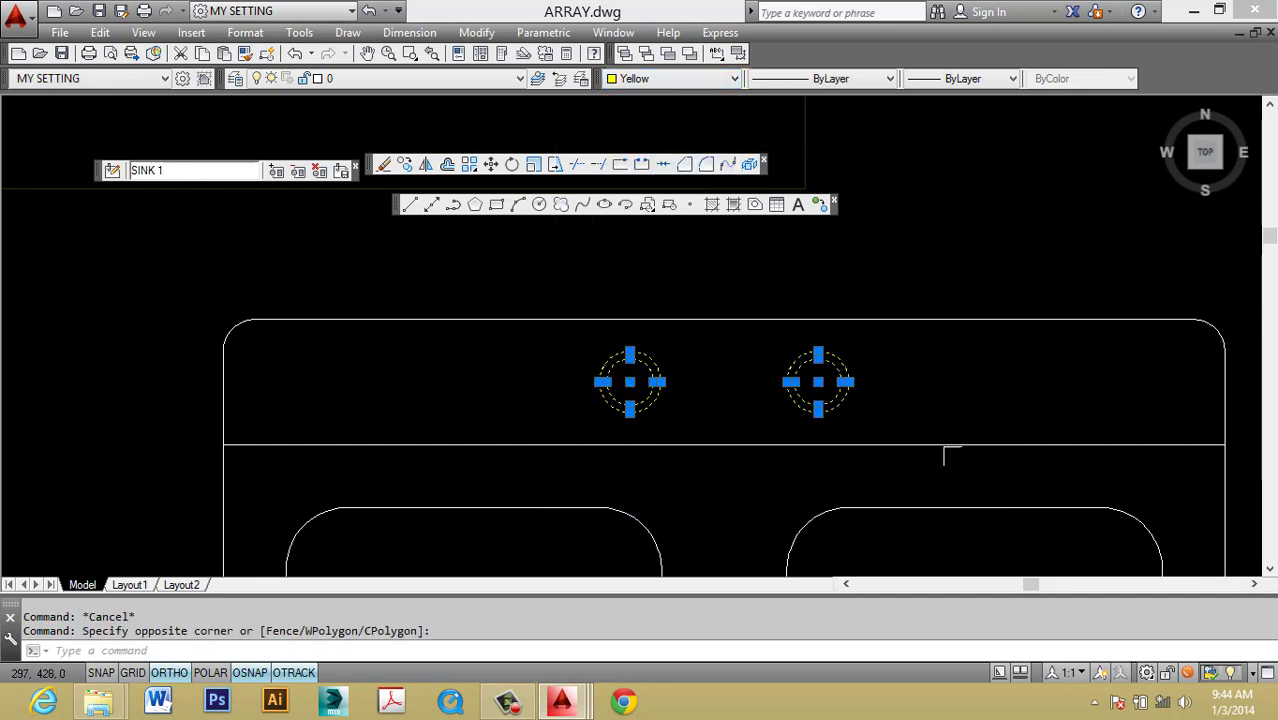
left_click(660, 78)
left_click(650, 122)
key("Escape")
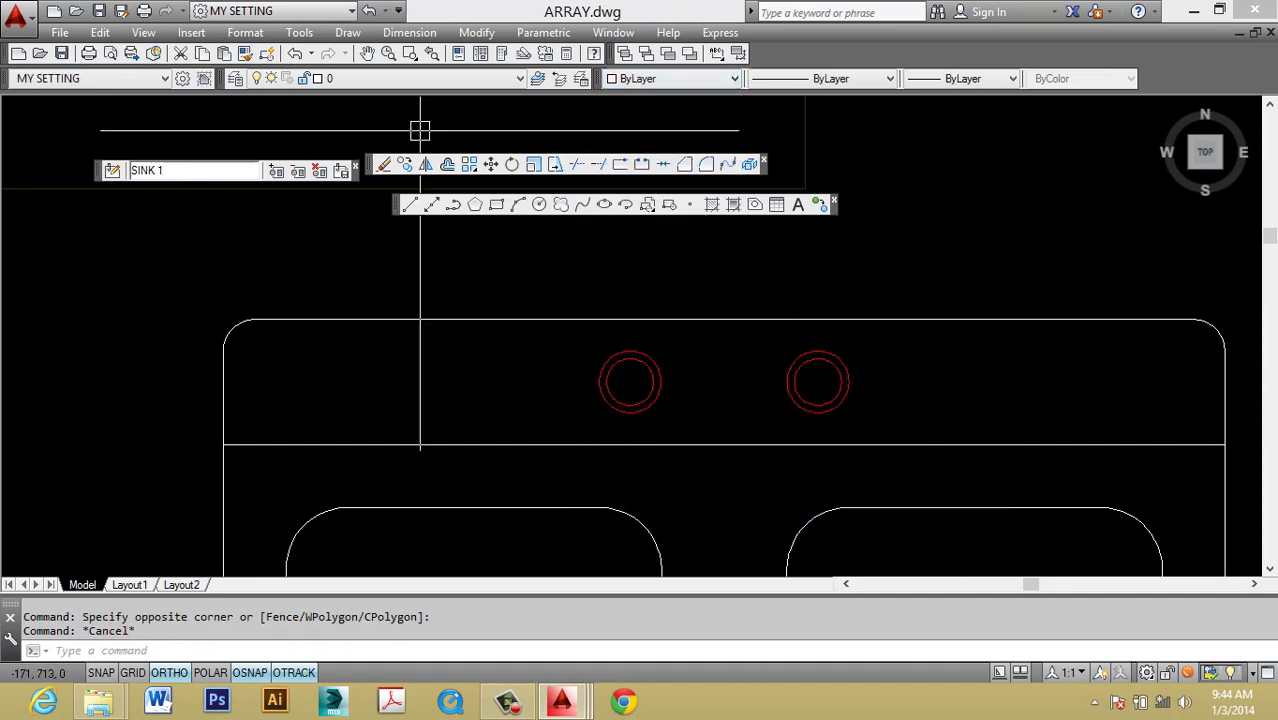
Save the reference edits to the SINK 1 block.
left_click(342, 171)
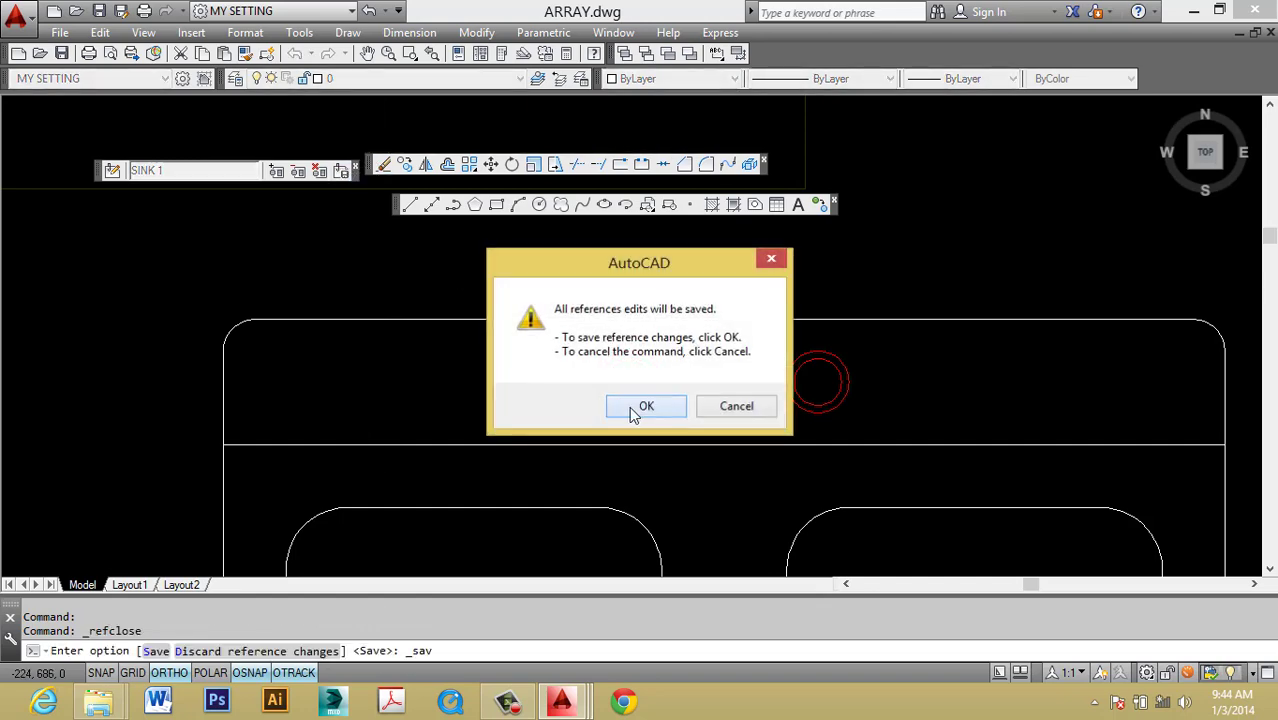
left_click(629, 406)
scroll(776, 400, "down", 2)
key("Escape")
Set the sink block colour to Cyan, making the drain circles cyan.
left_click(776, 380)
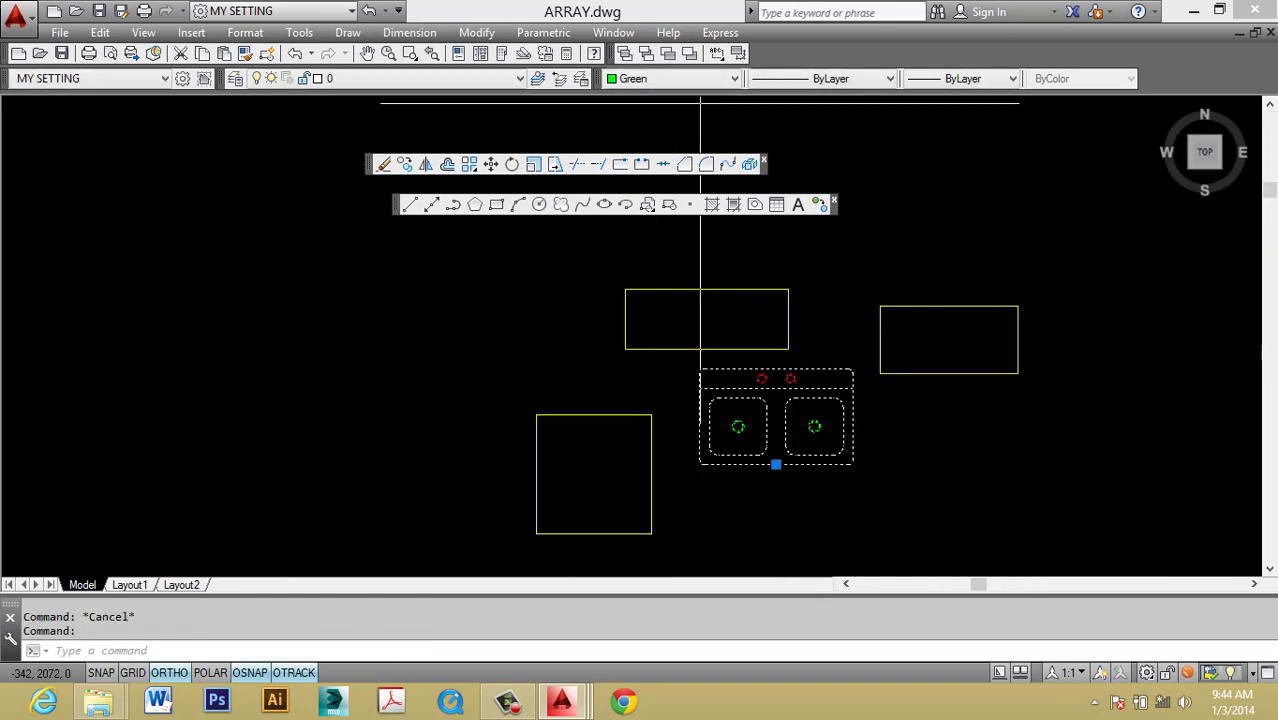
scroll(700, 103, "up", 2)
left_click(655, 80)
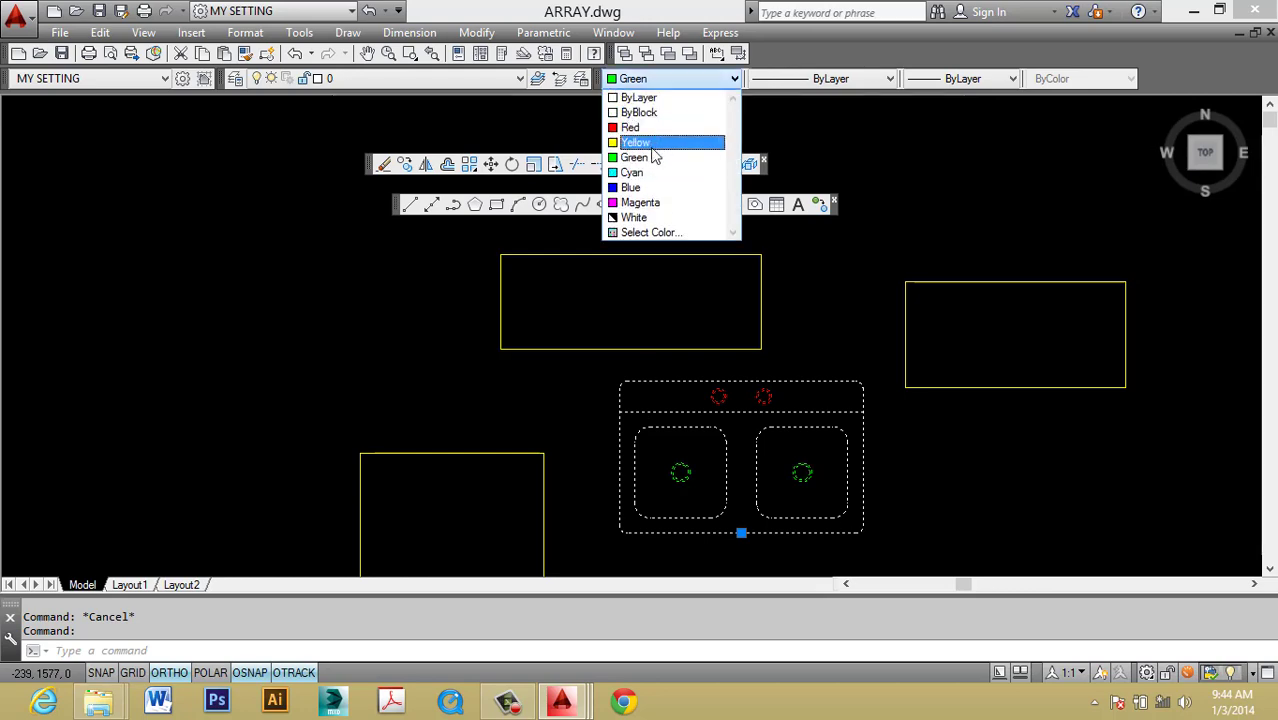
left_click(640, 178)
scroll(826, 435, "up", 1)
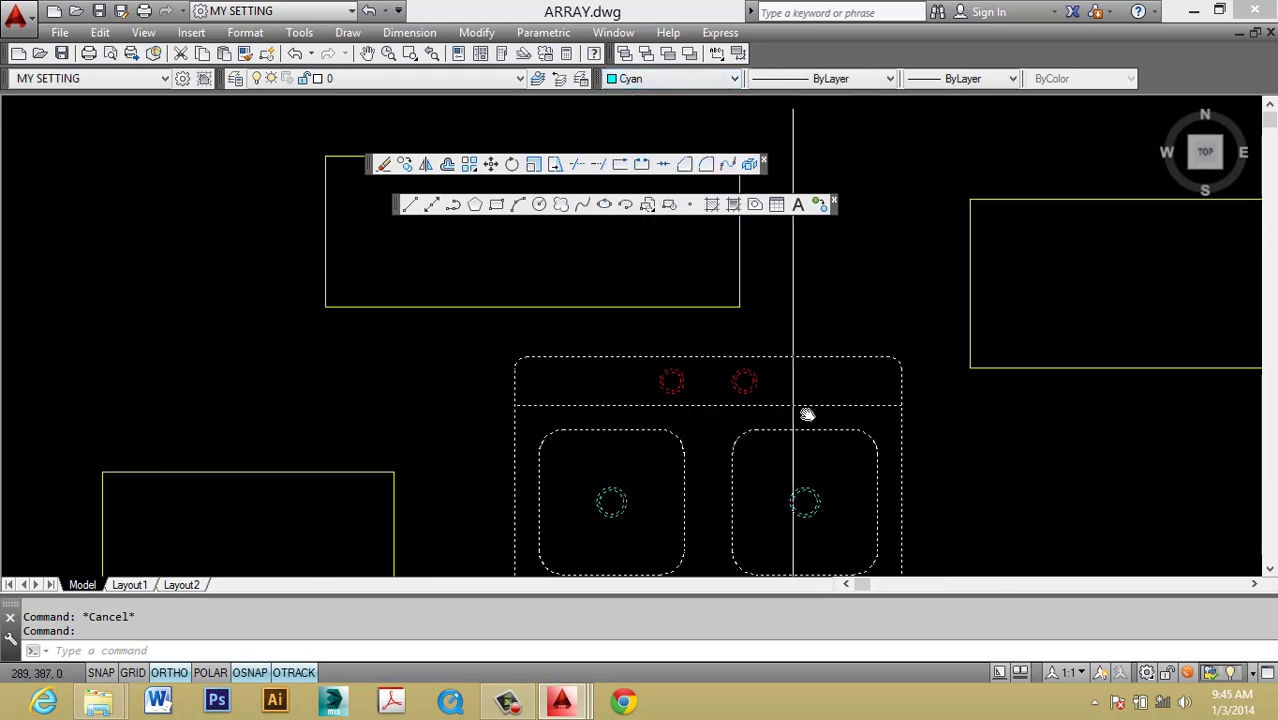
scroll(806, 415, "up", 1)
key("Escape")
Pan along the sink's top and reselect the whole sink block.
left_click(776, 348)
scroll(787, 357, "up", 2)
key("Escape")
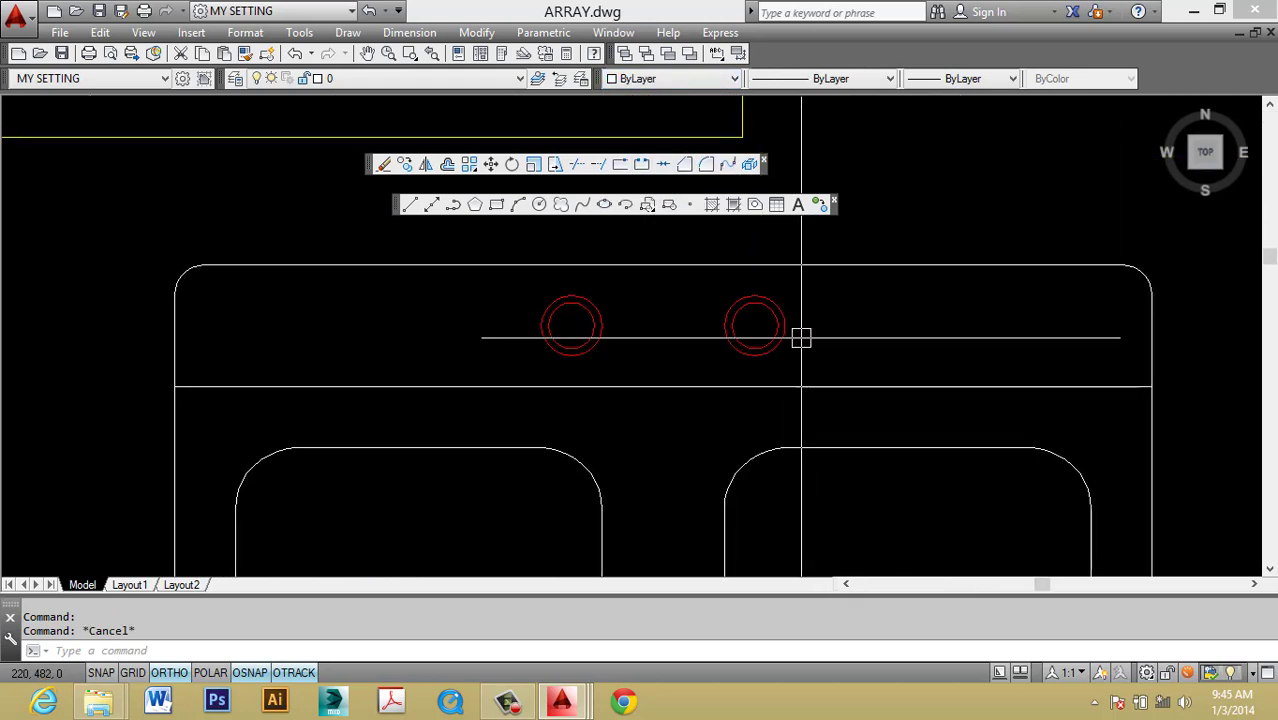
middle_click_drag(799, 337, 949, 321)
left_click(949, 321)
key("Escape")
key("Escape")
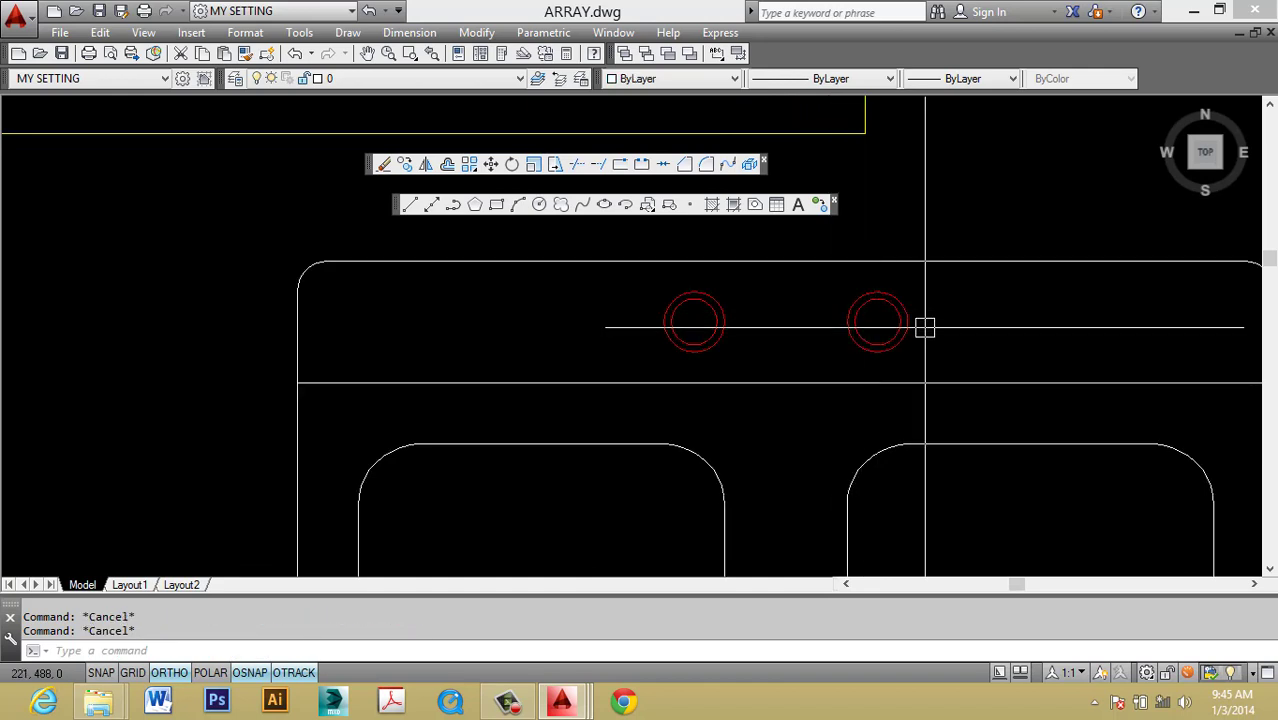
left_click(921, 328)
left_click(690, 80)
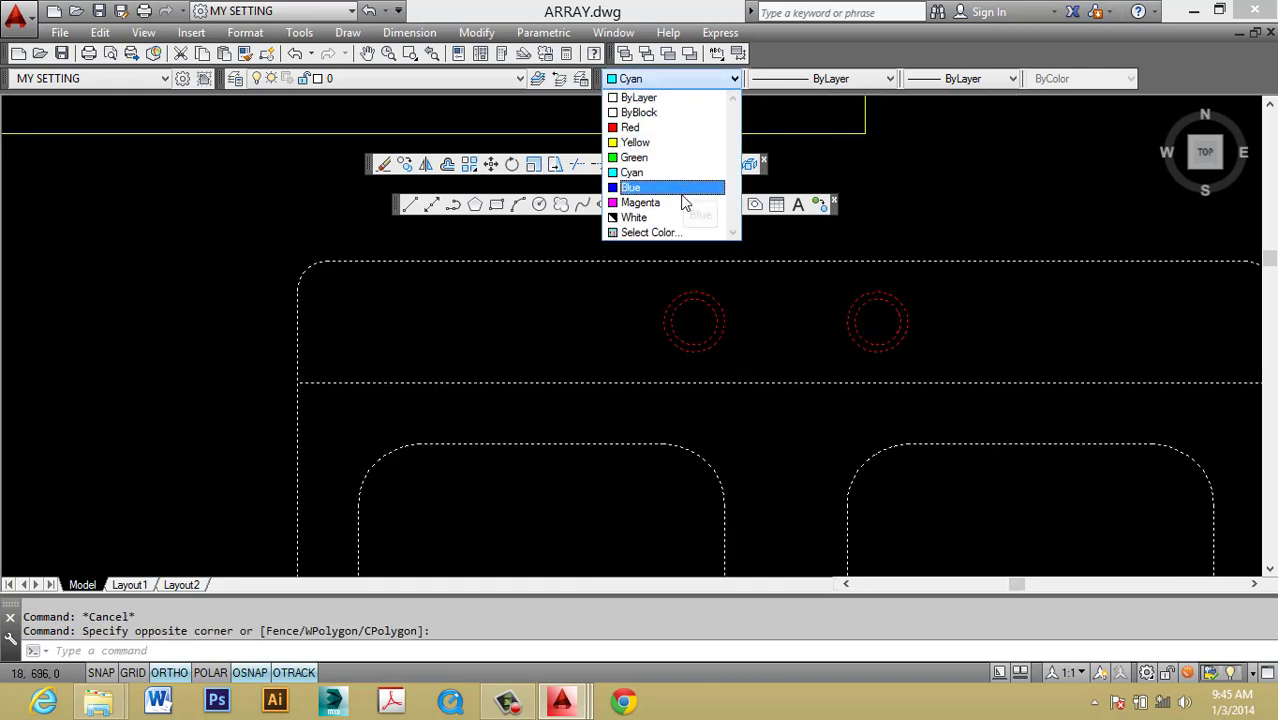
Set the sink block colour to White, making the drain circles white.
left_click(665, 217)
scroll(670, 470, "down", 3)
key("Escape")
scroll(800, 365, "up", 3)
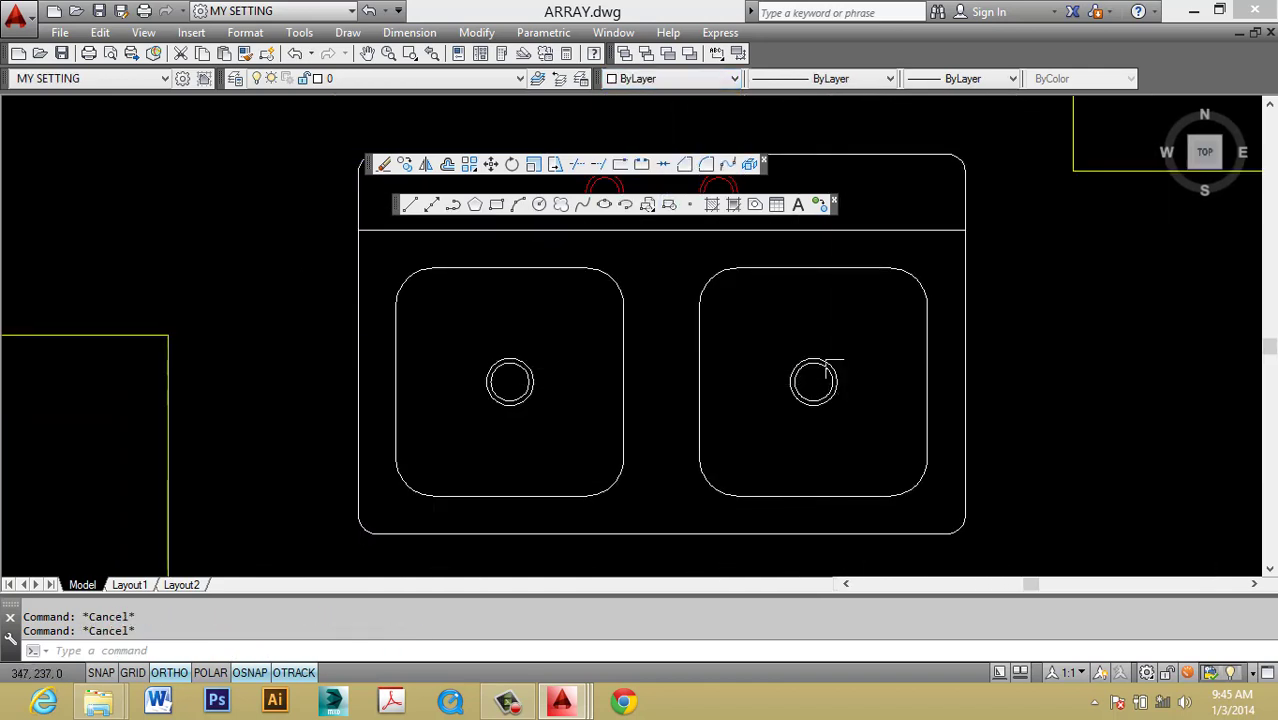
left_click(826, 374)
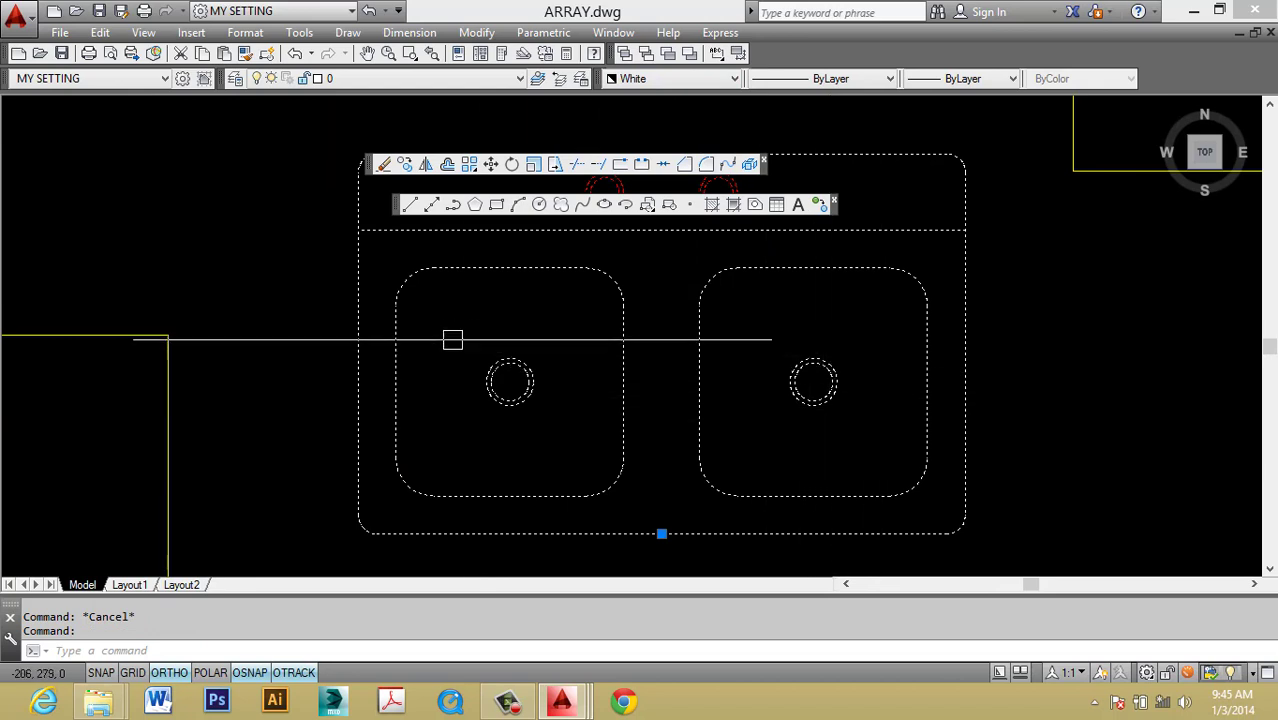
key("Escape")
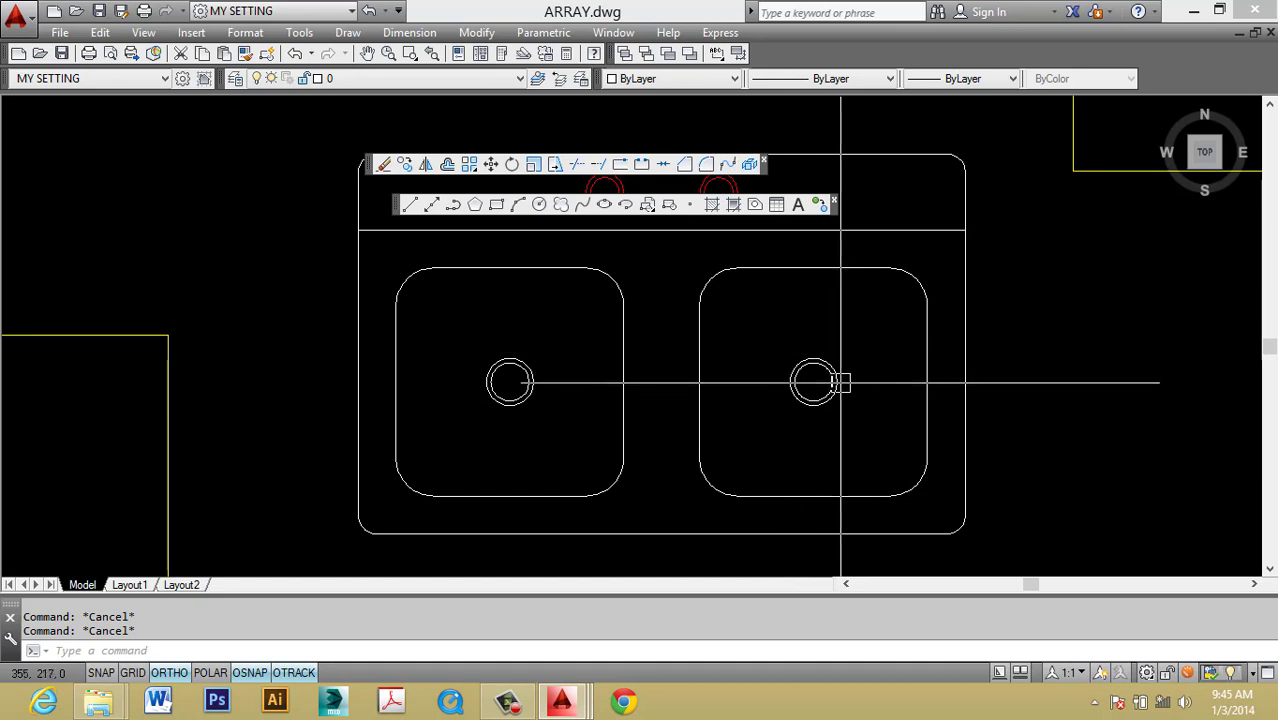
left_click(704, 86)
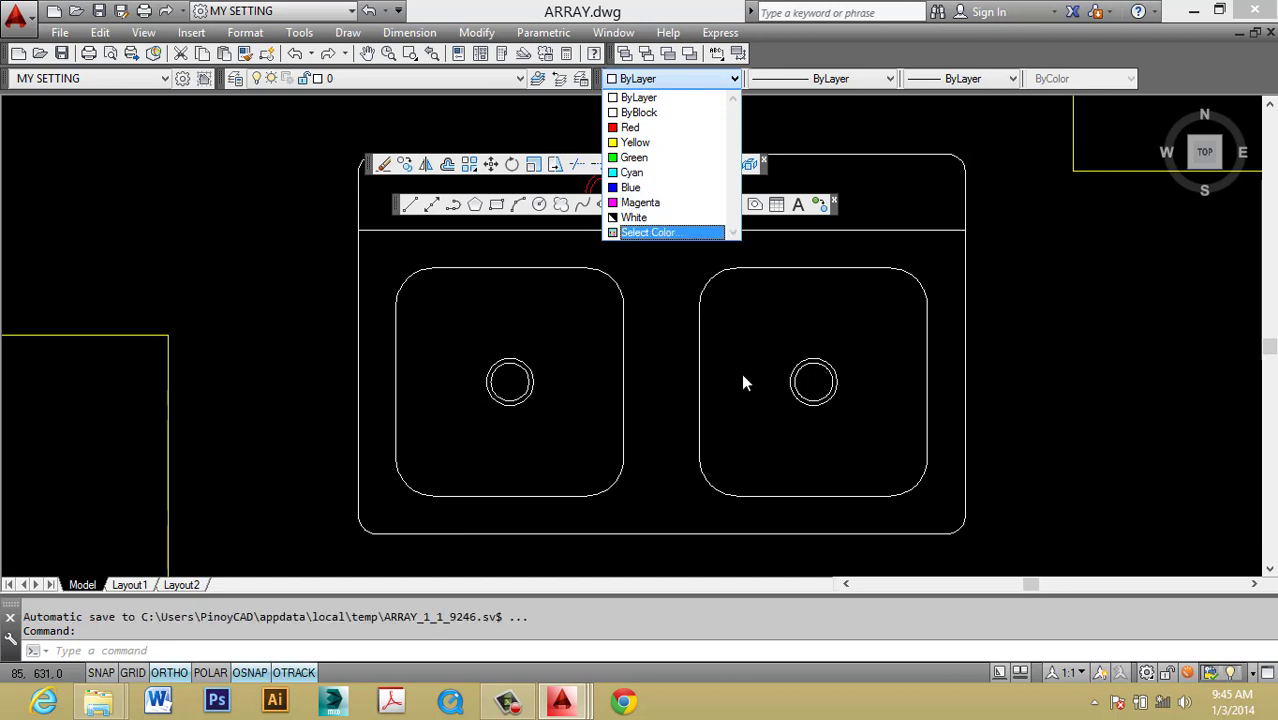
left_click(785, 342)
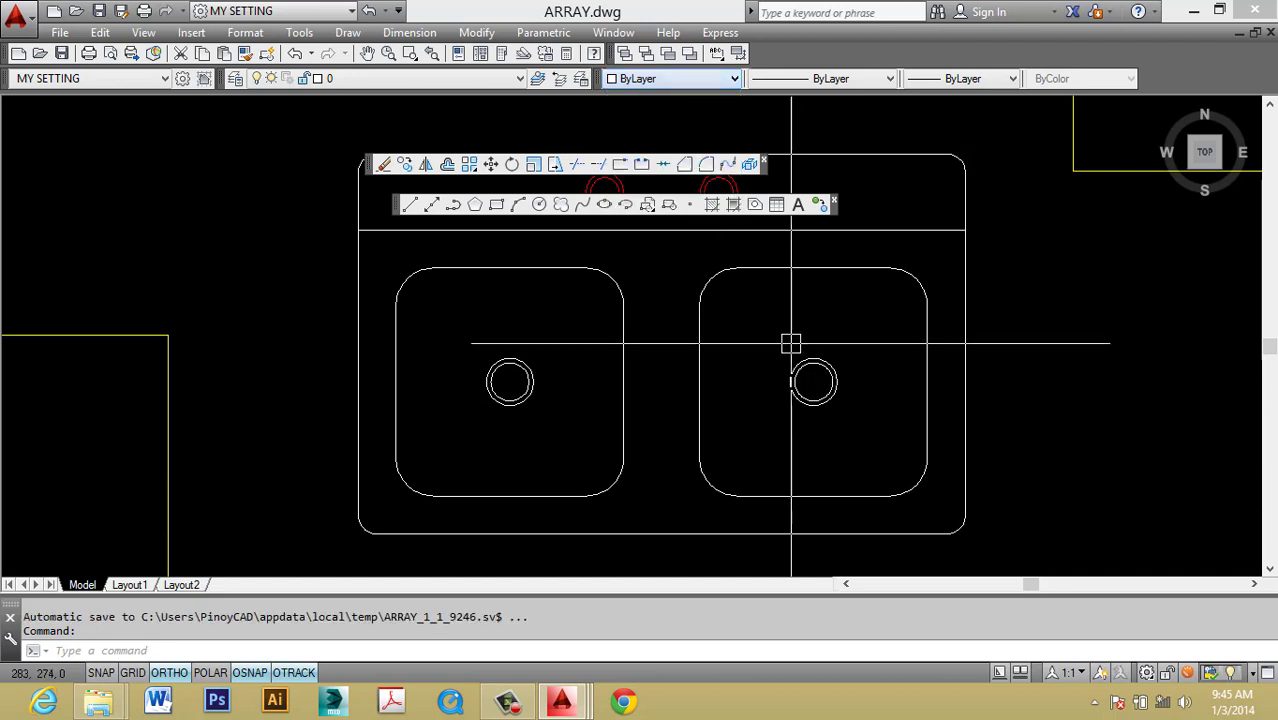
Zoom out to show the sink and rectangles and start a selection window around them.
middle_click_drag(785, 342, 770, 414)
scroll(794, 338, "up", 2)
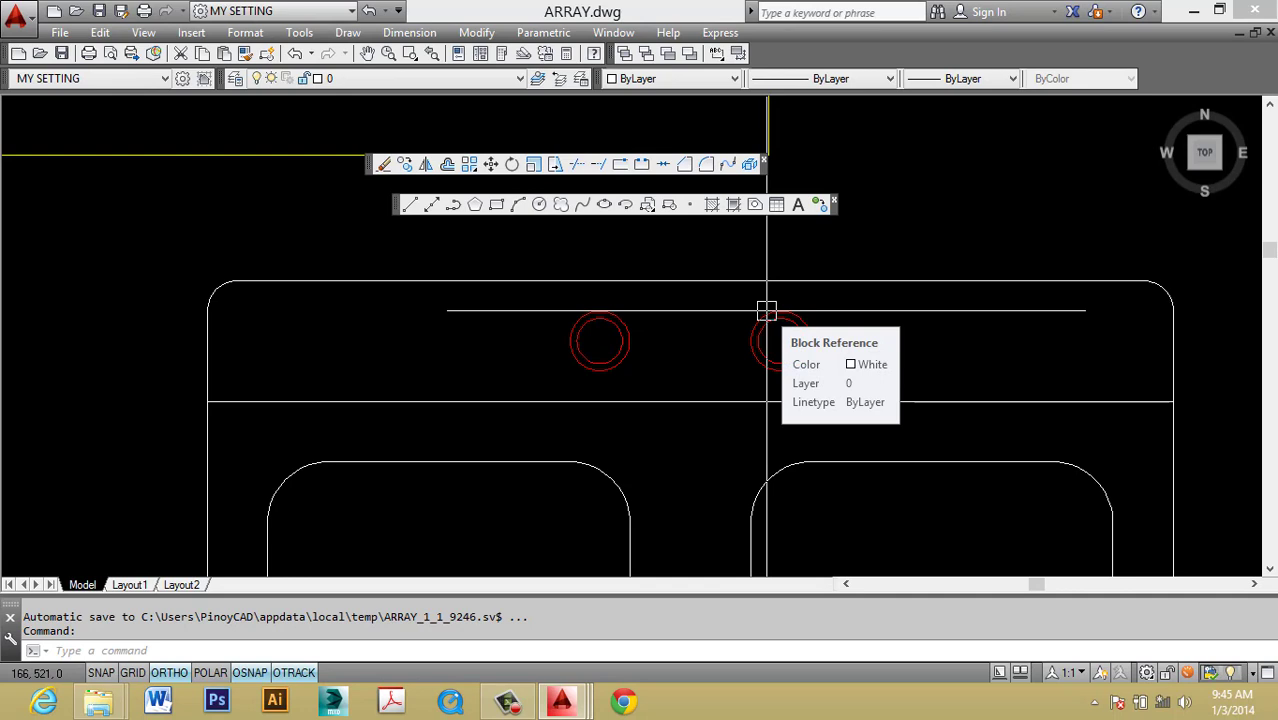
scroll(778, 337, "down", 2)
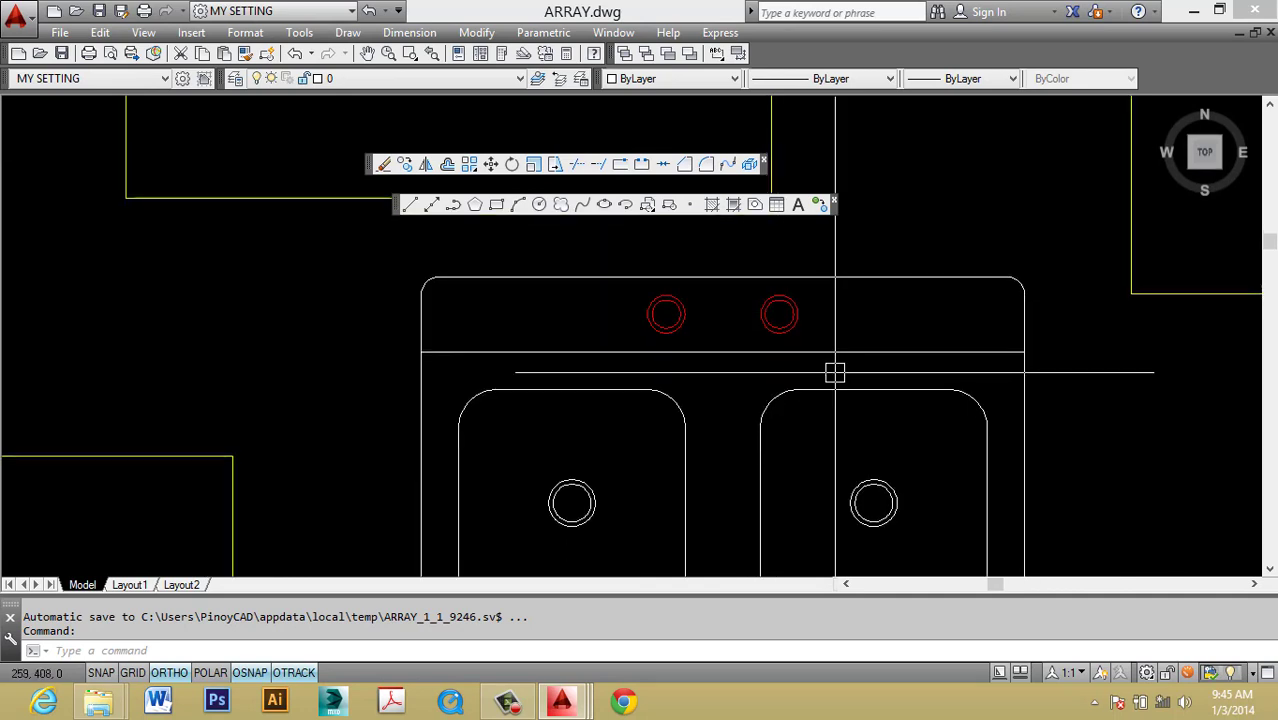
scroll(822, 365, "down", 2)
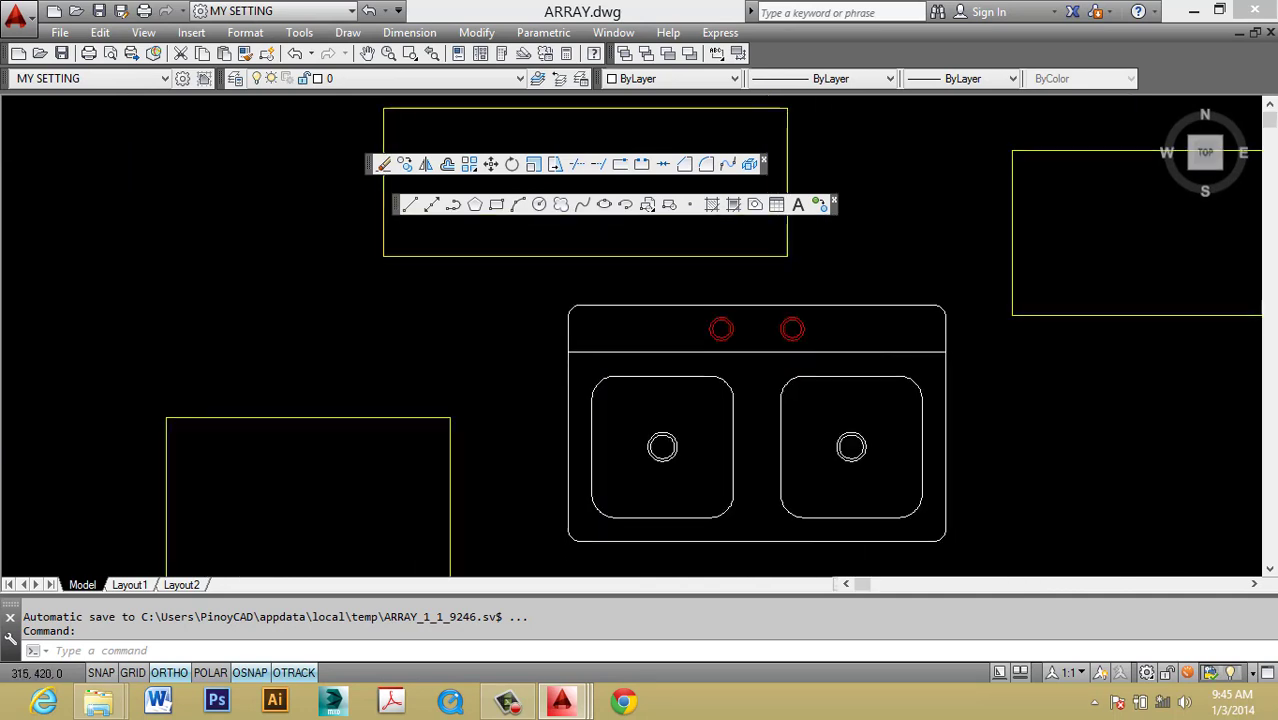
scroll(850, 360, "down", 5)
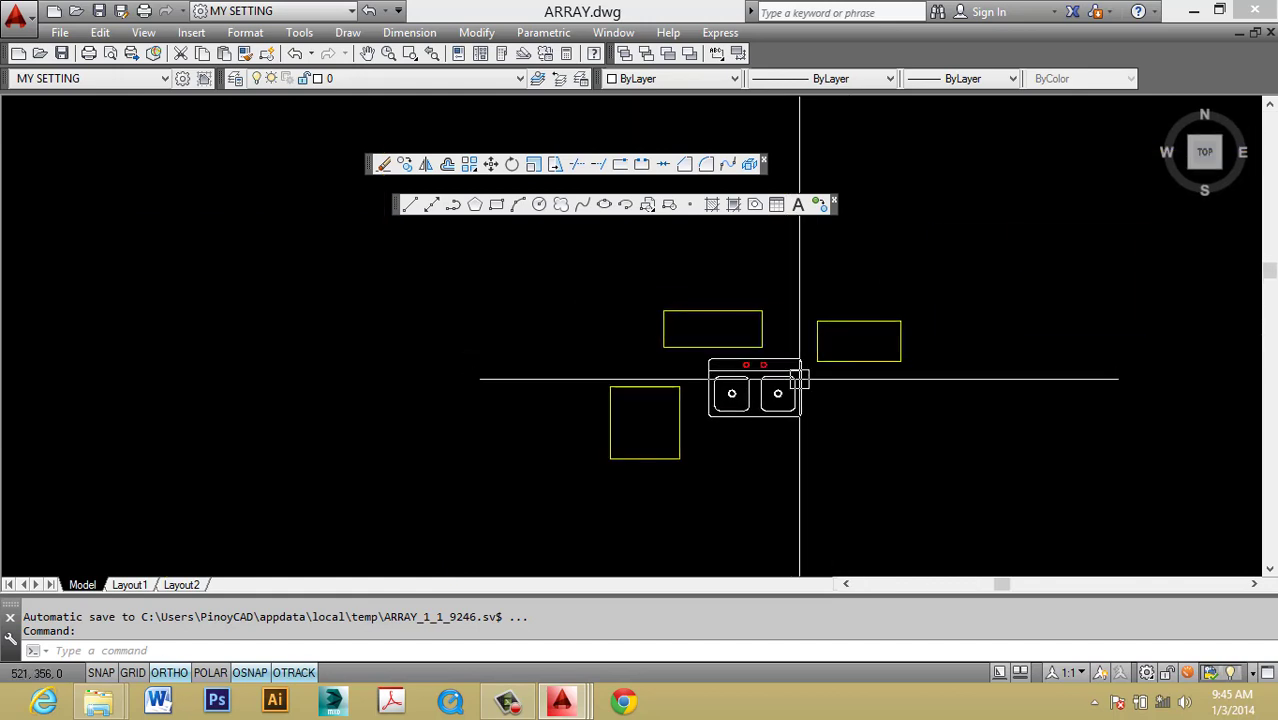
left_click(870, 389)
Erase the sink and the three rectangles from ARRAY.dwg.
left_click(619, 308)
type("e")
key("Return")
key("Escape")
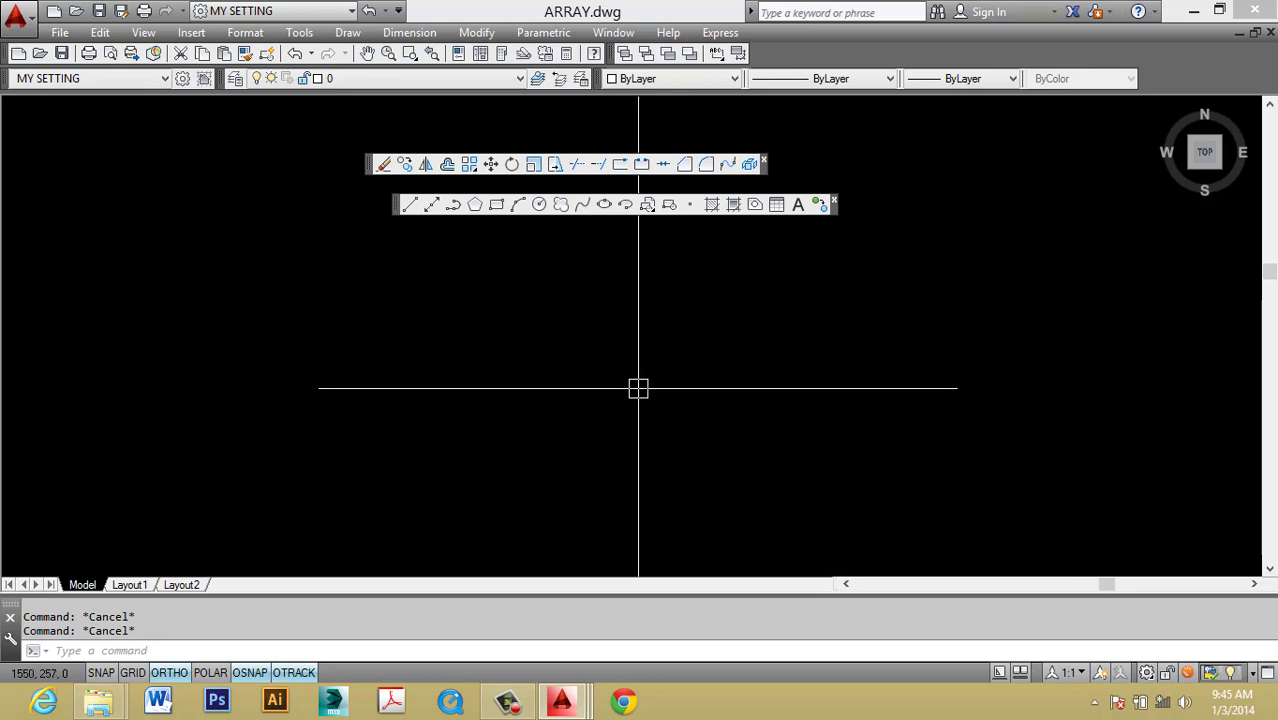
type("I")
Insert the SINK 1 block and place it in the empty model space.
key("Return")
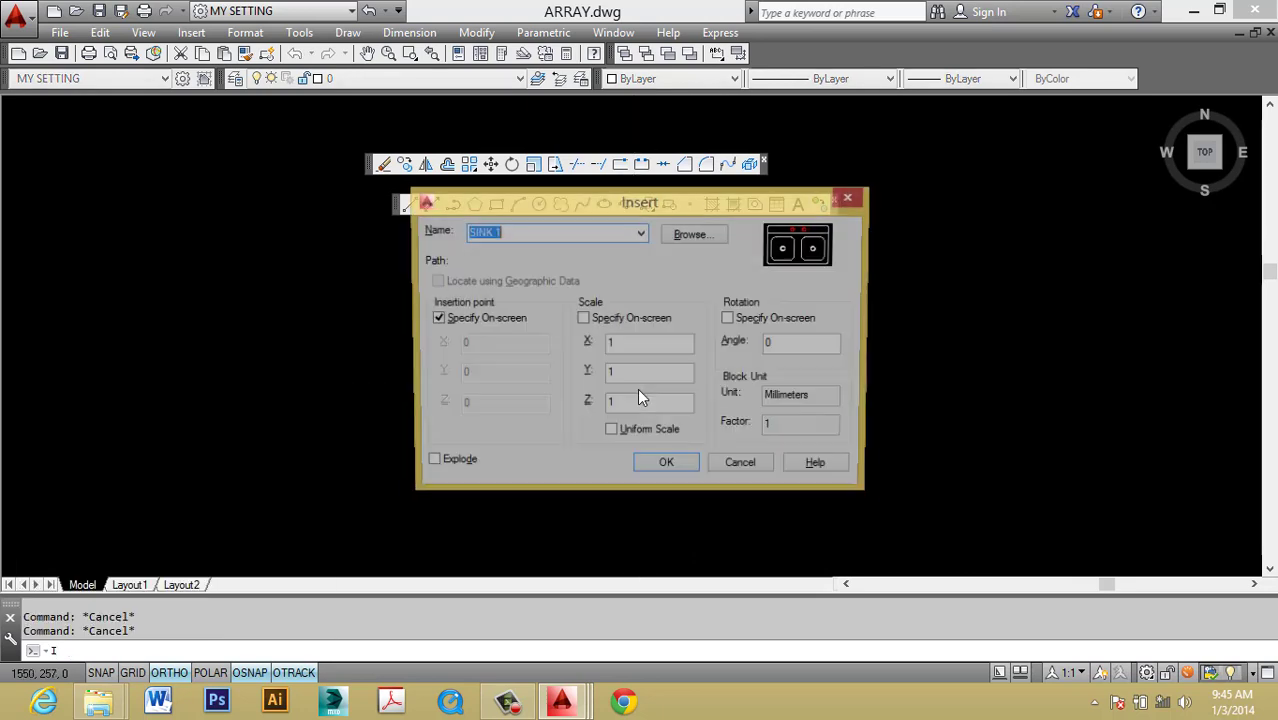
left_click(640, 238)
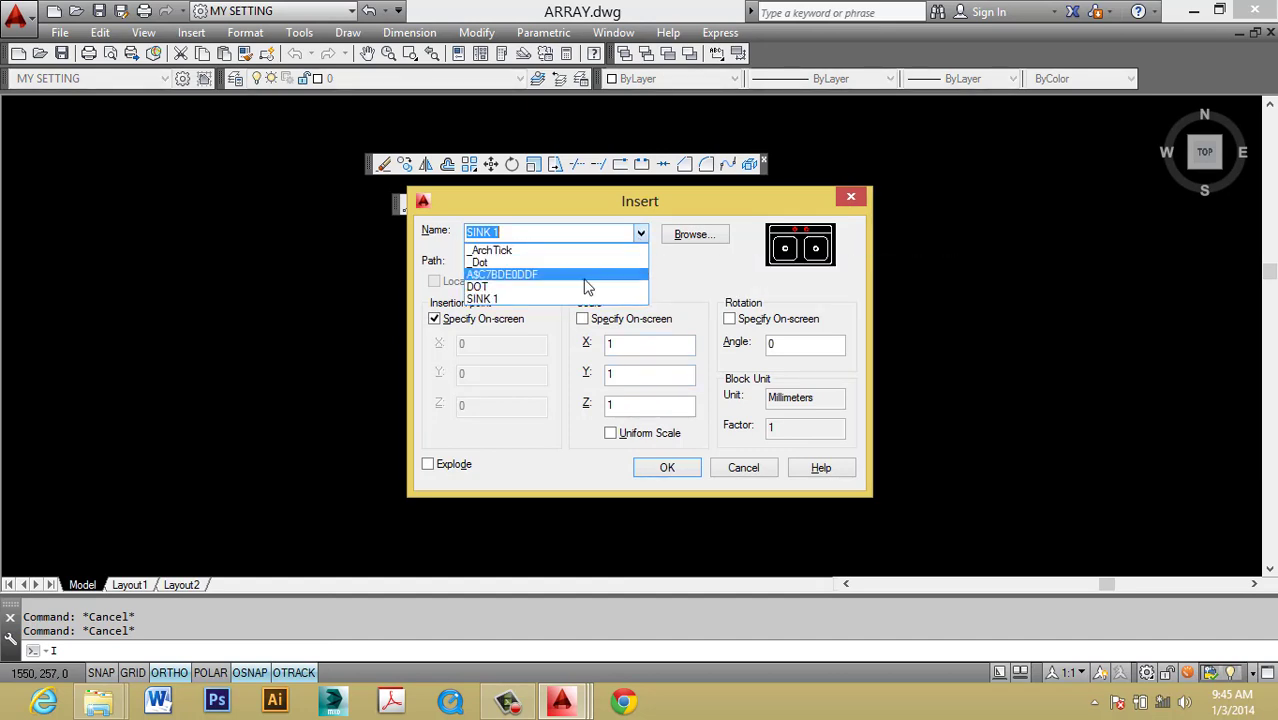
left_click(490, 300)
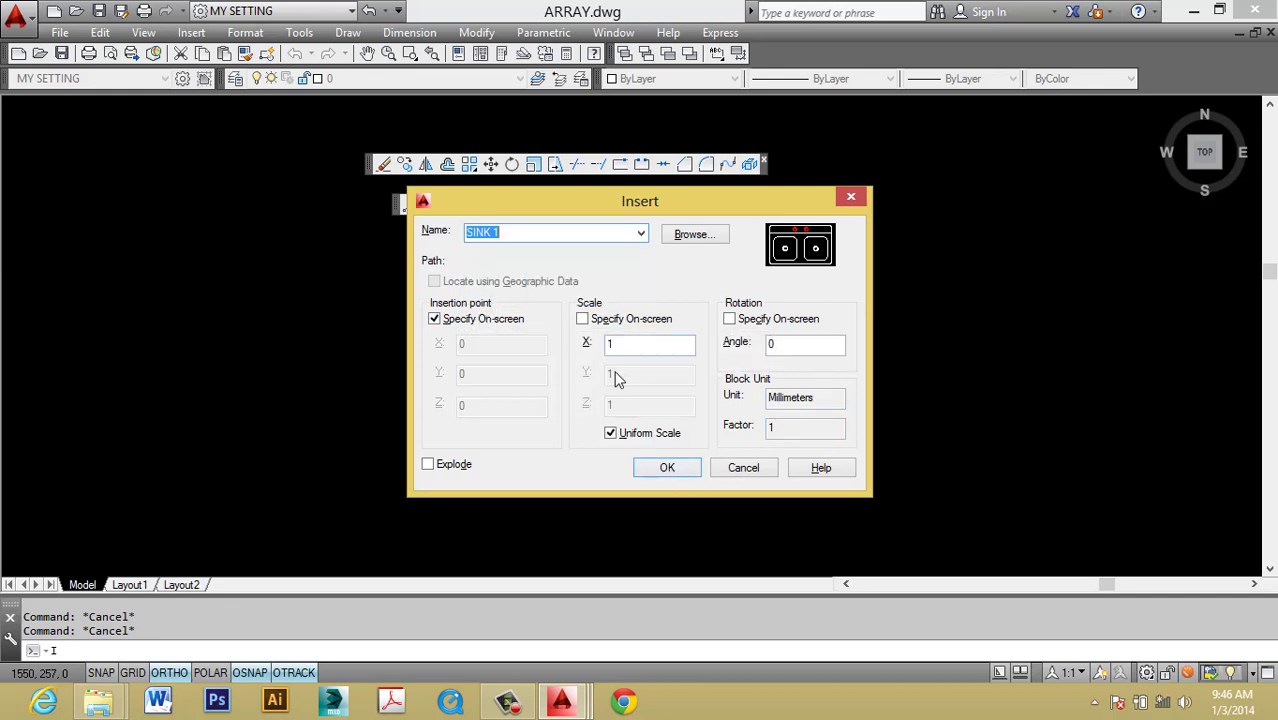
left_click(667, 468)
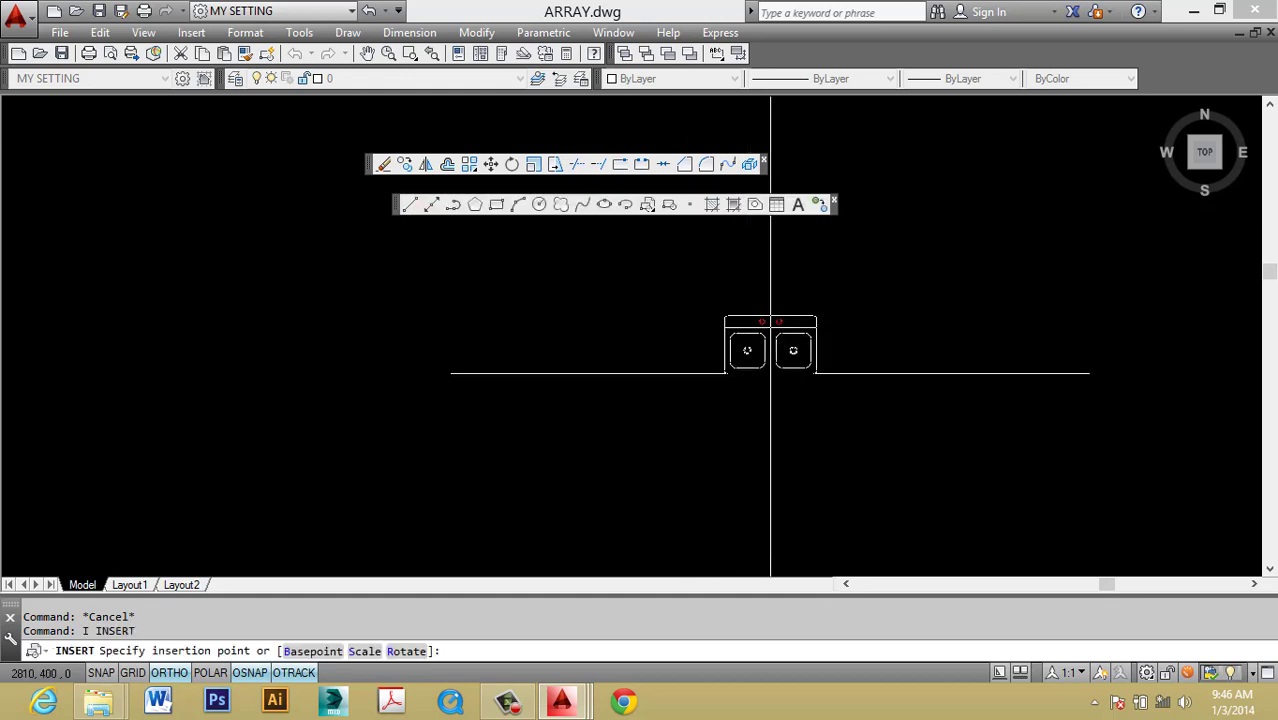
scroll(890, 369, "up", 1)
scroll(900, 366, "up", 1)
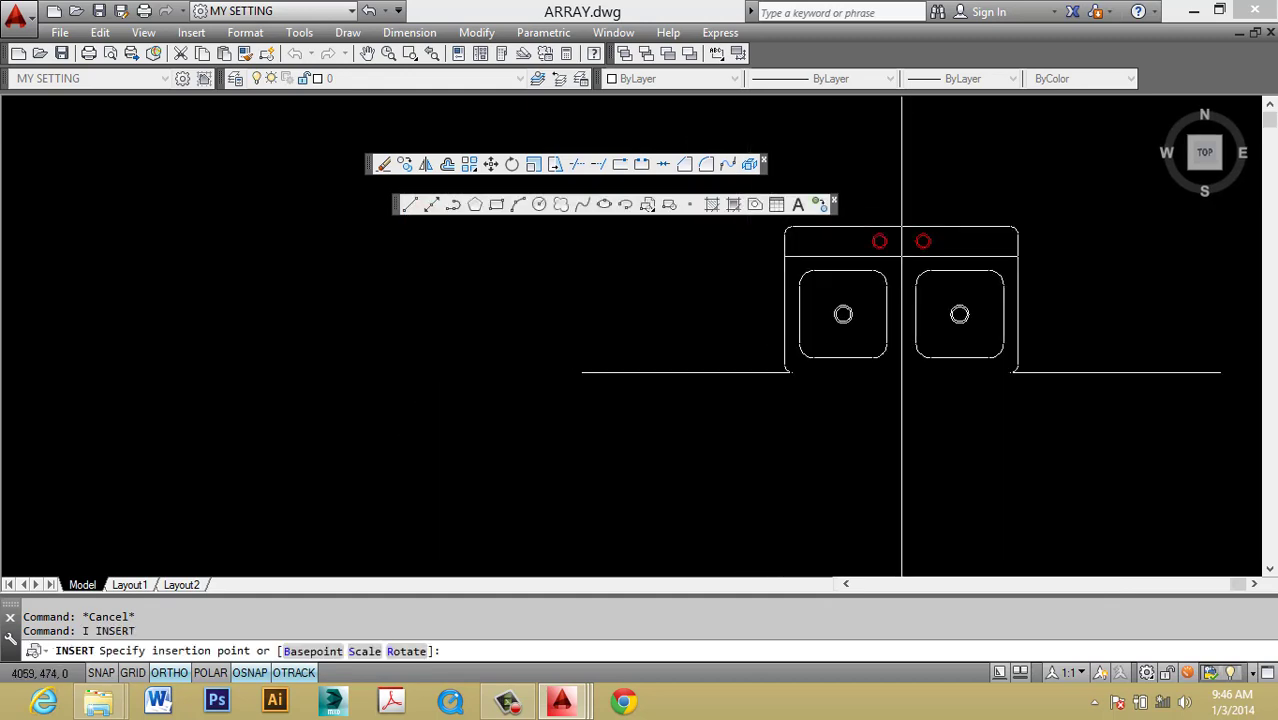
scroll(900, 371, "up", 1)
scroll(880, 375, "up", 2)
scroll(866, 378, "down", 2)
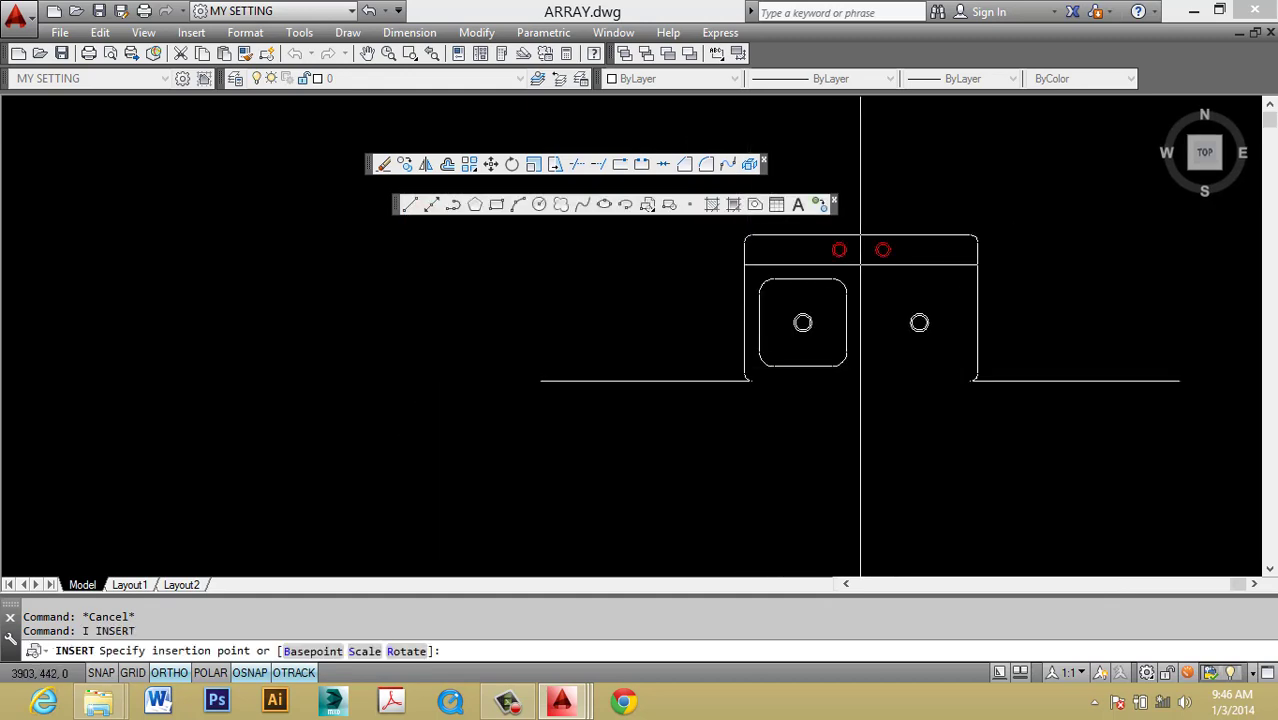
scroll(850, 376, "up", 2)
scroll(830, 389, "down", 2)
scroll(833, 389, "up", 1)
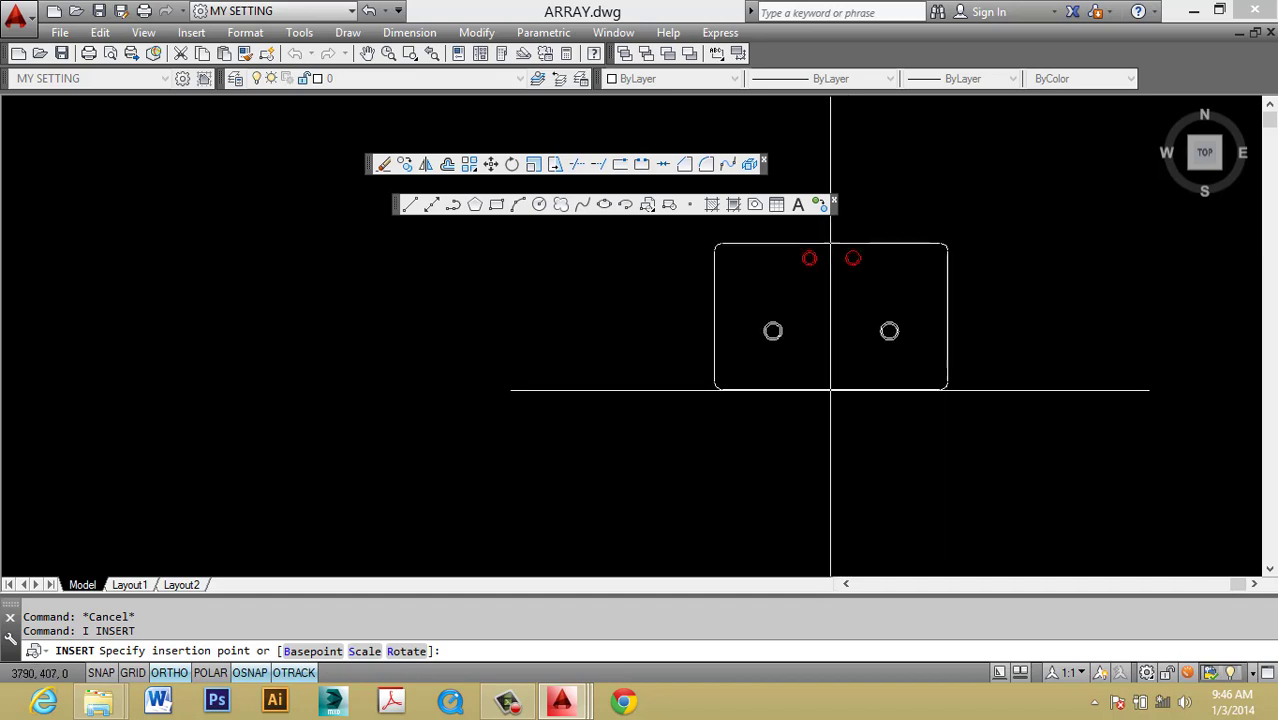
scroll(813, 395, "down", 1)
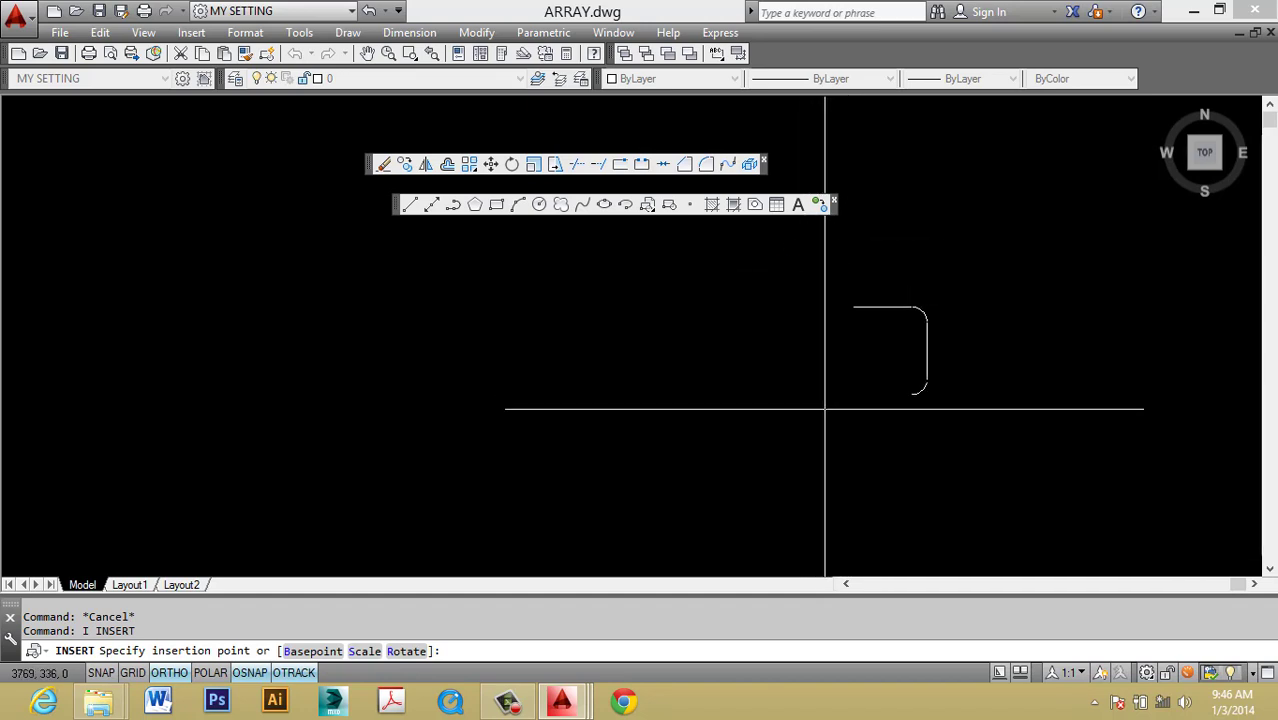
scroll(850, 407, "up", 1)
scroll(850, 407, "down", 1)
left_click(845, 407)
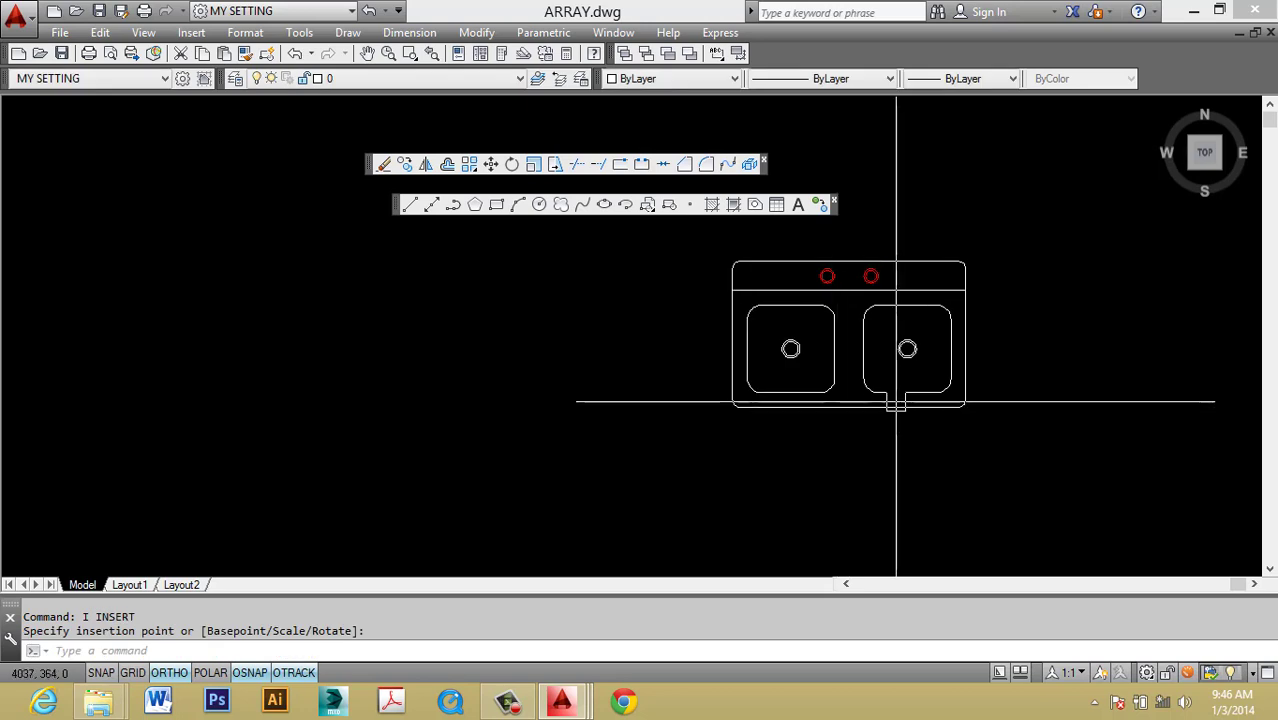
Select the placed sink block, deselect it, and begin a crossing selection around it.
middle_click_drag(893, 400, 820, 445)
left_click(882, 403)
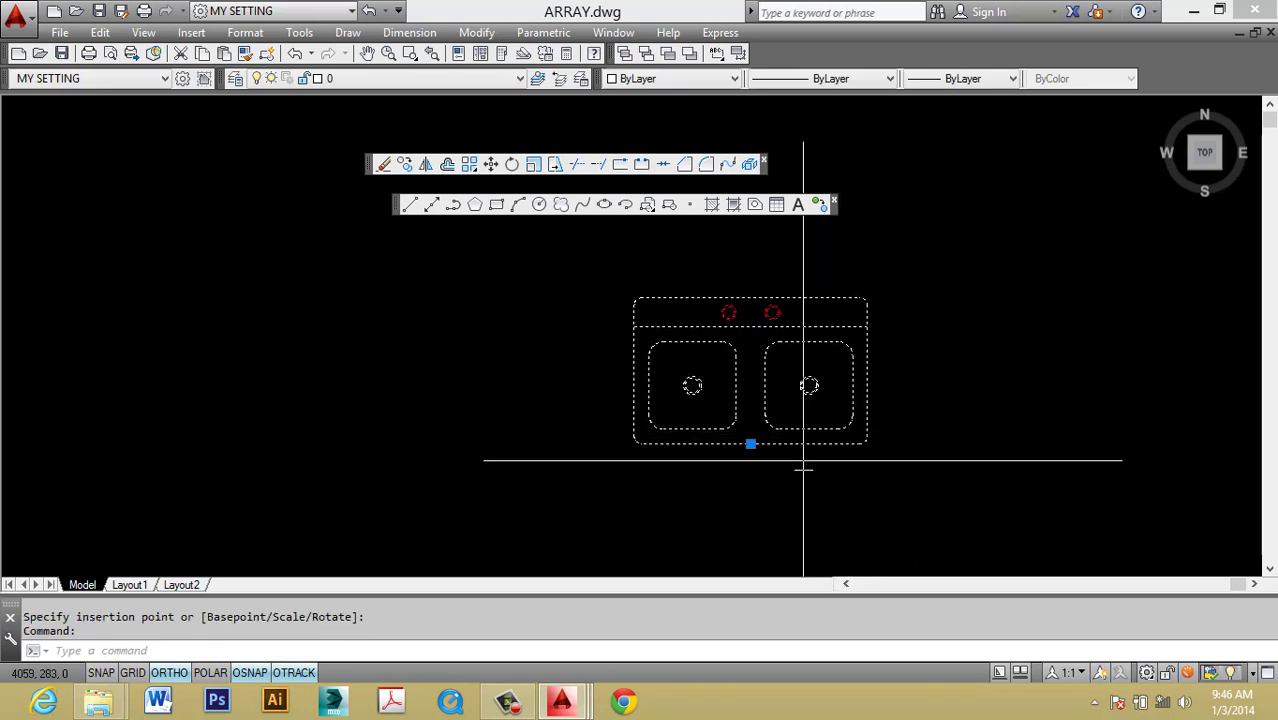
key("Escape")
scroll(624, 450, "down", 2)
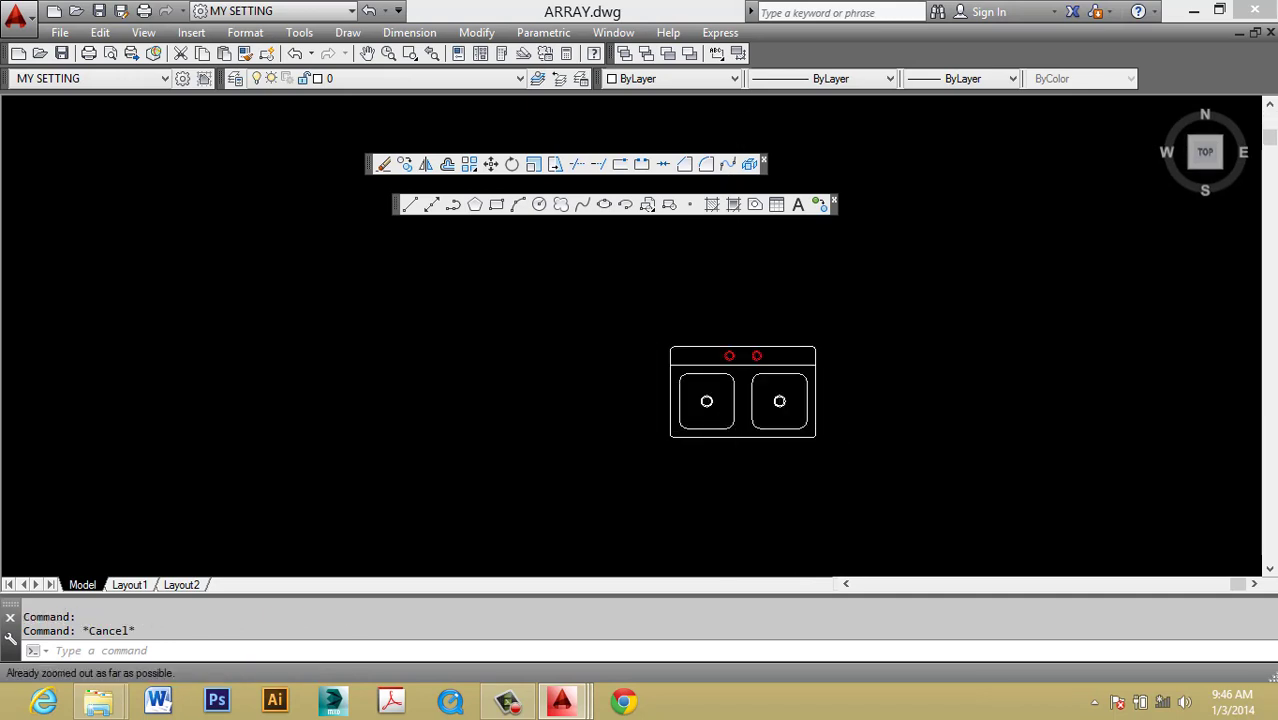
left_click(804, 466)
key("Escape")
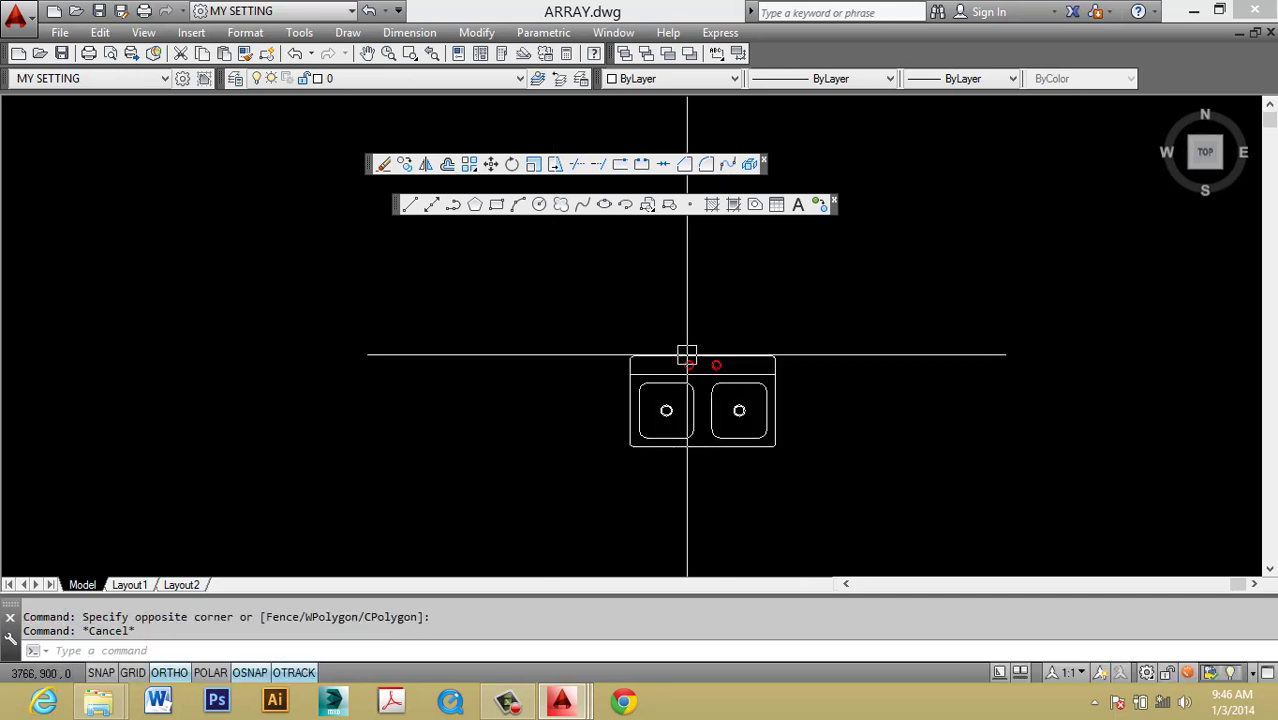
left_click(792, 464)
Erase the inserted SINK 1 block with E.
left_click(628, 358)
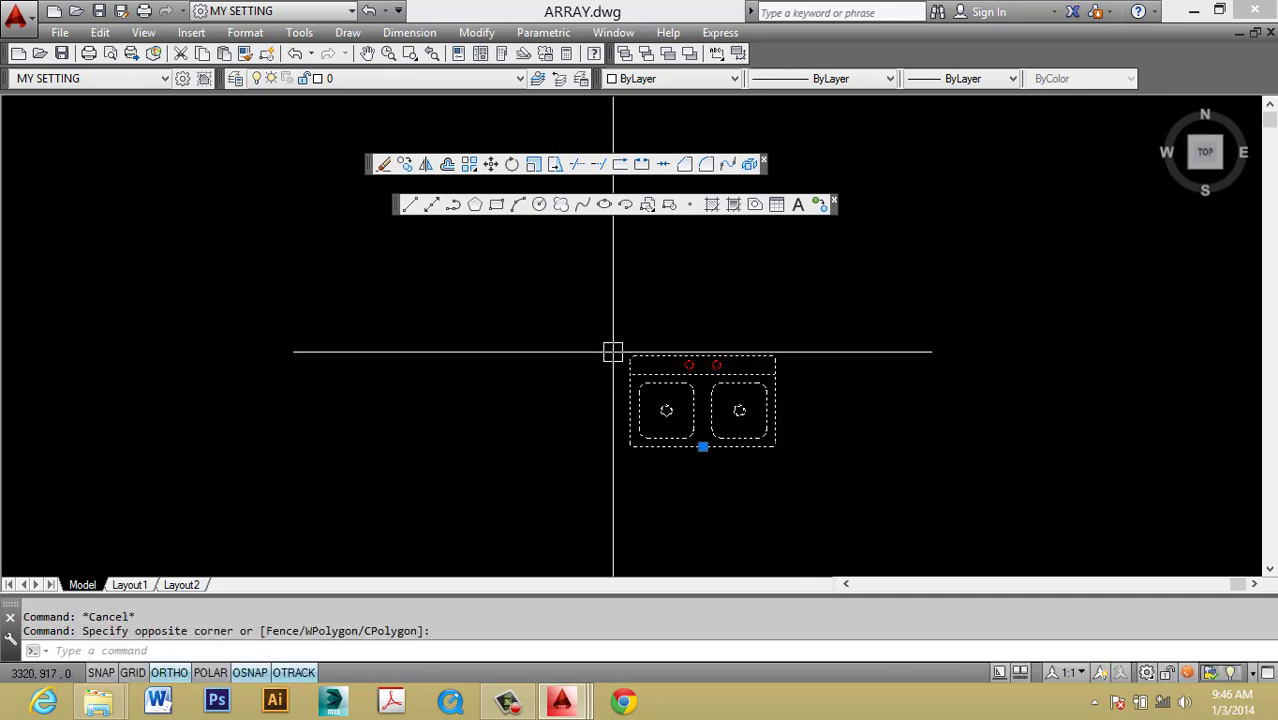
type("e")
key("Return")
scroll(600, 345, "down", 2)
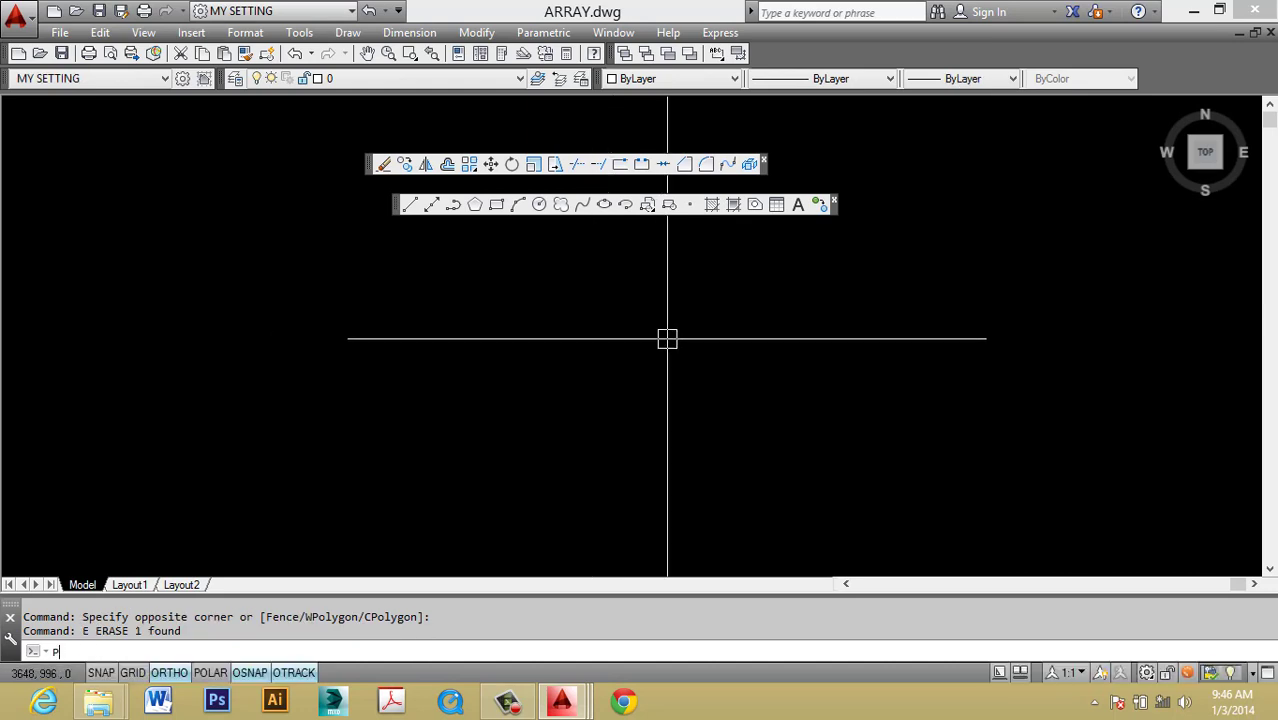
Purge all unused items from ARRAY.dwg without confirming each one.
type("u")
key("Return")
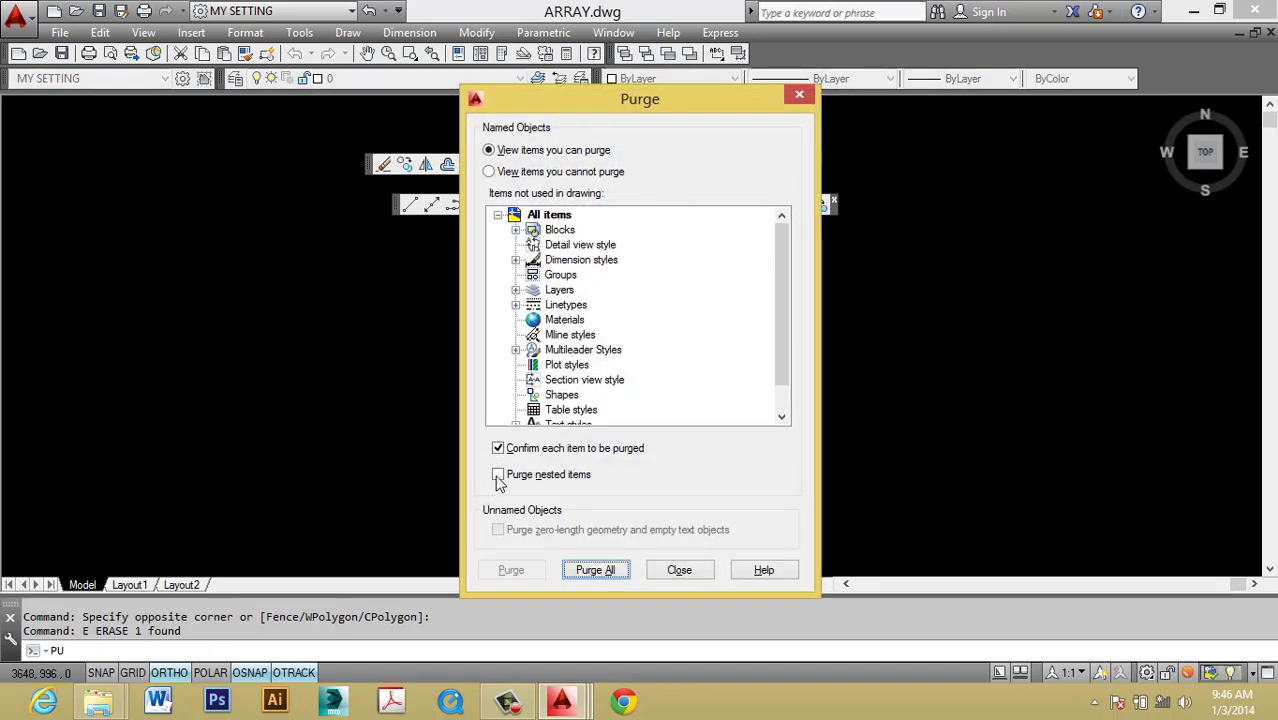
left_click(596, 570)
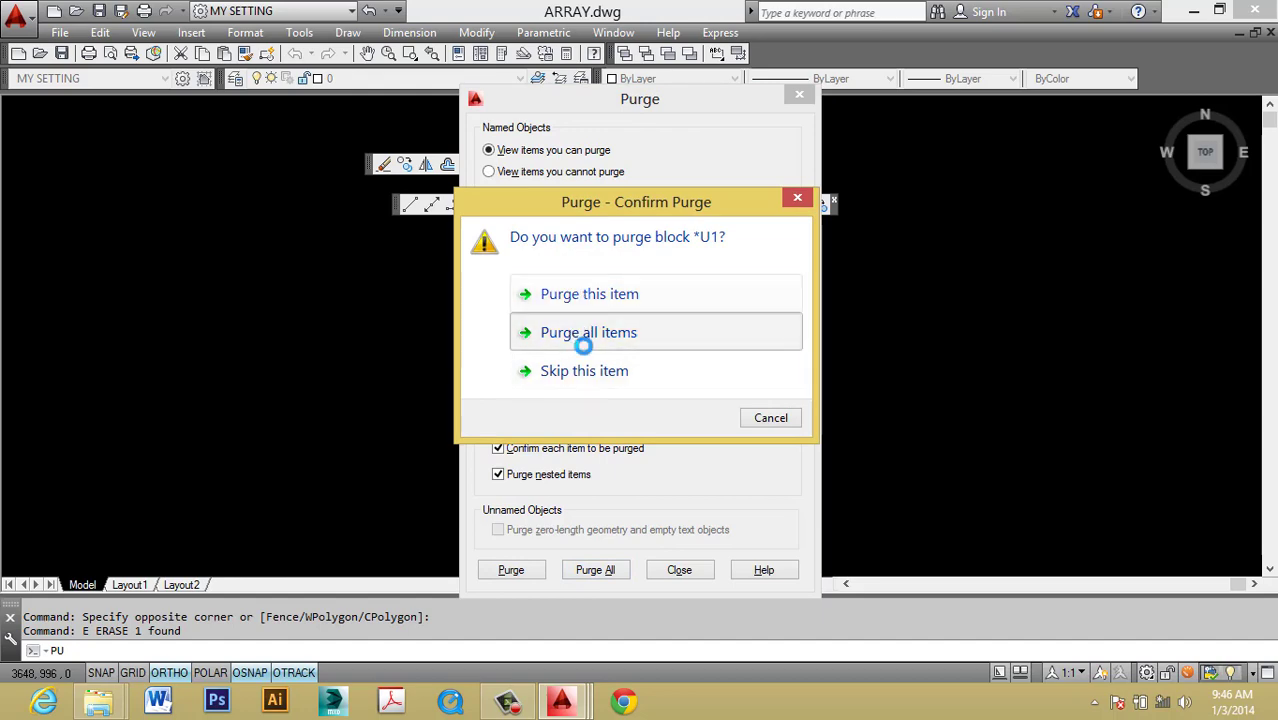
left_click(547, 333)
left_click(680, 572)
type("I")
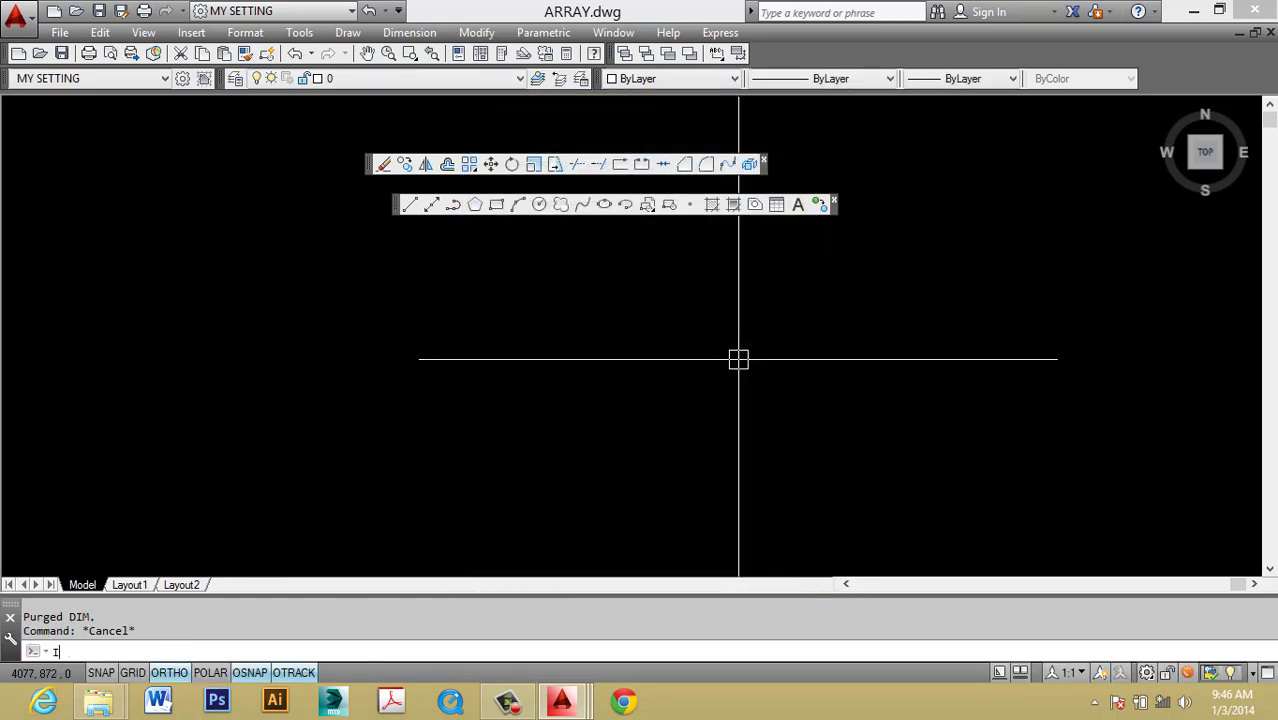
Reopen the block insertion settings and cancel them, keeping layer 0 current.
key("Return")
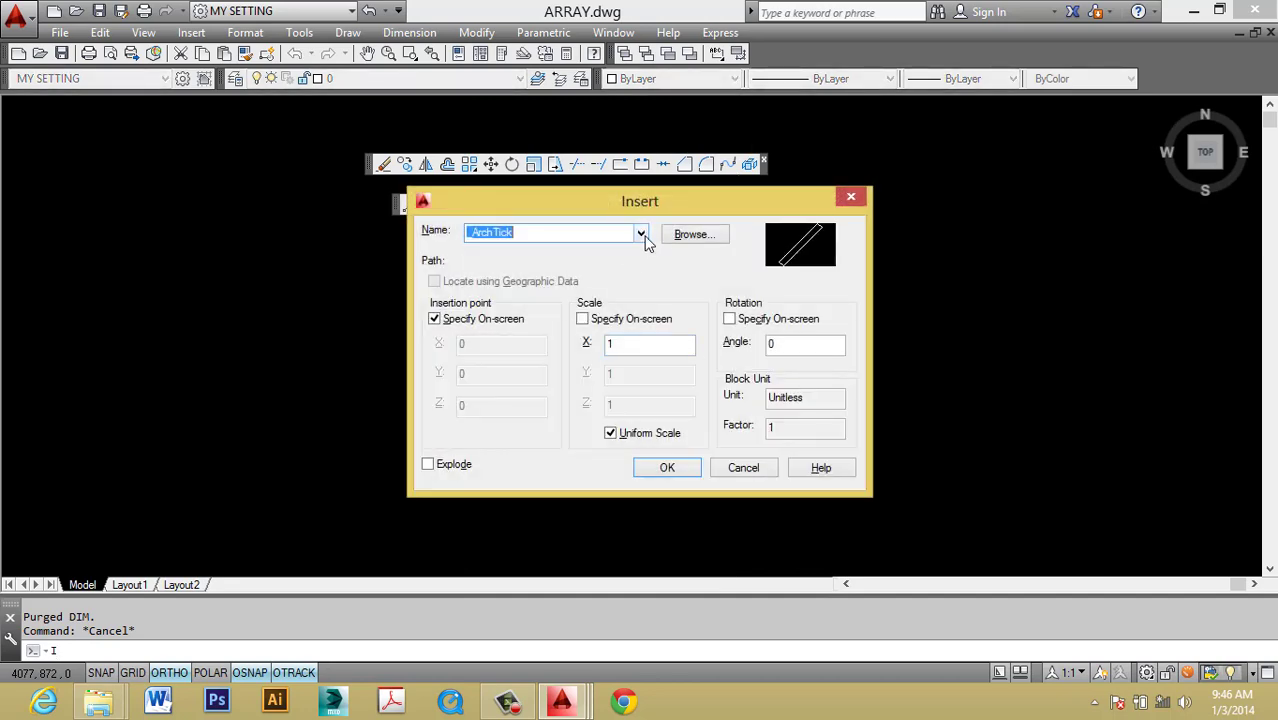
key("Return")
key("Return")
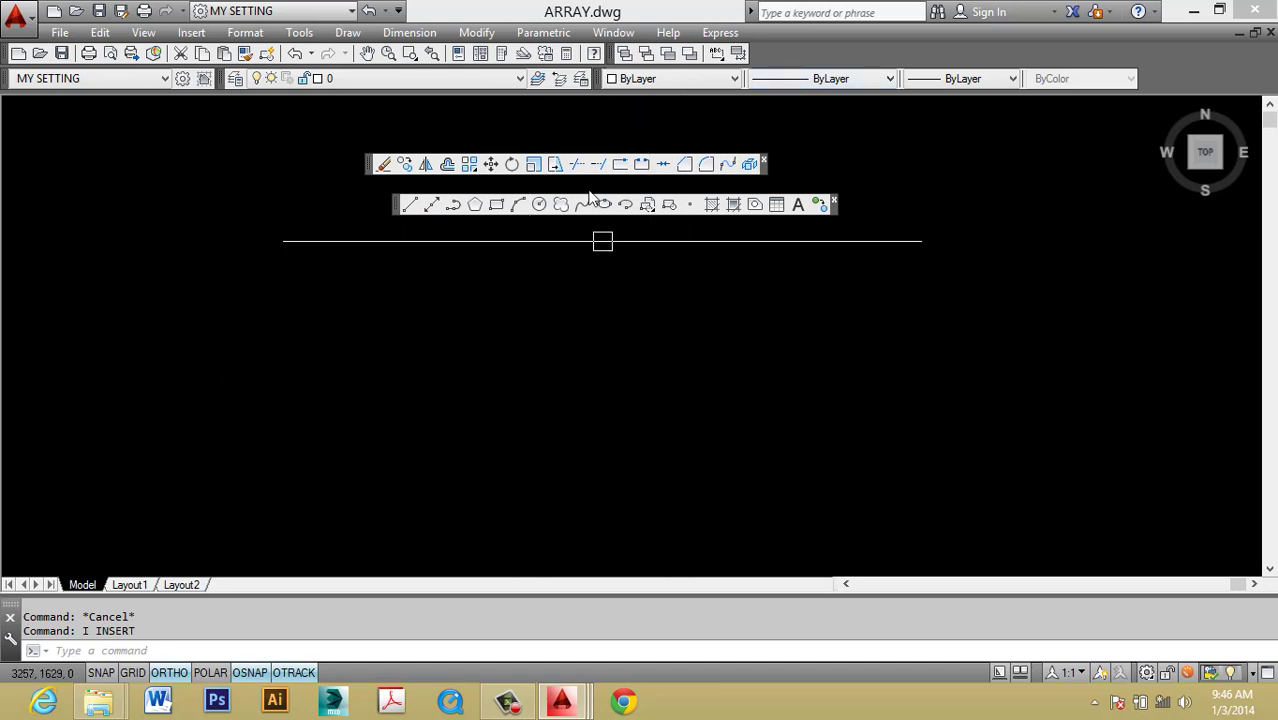
left_click(504, 76)
key("Escape")
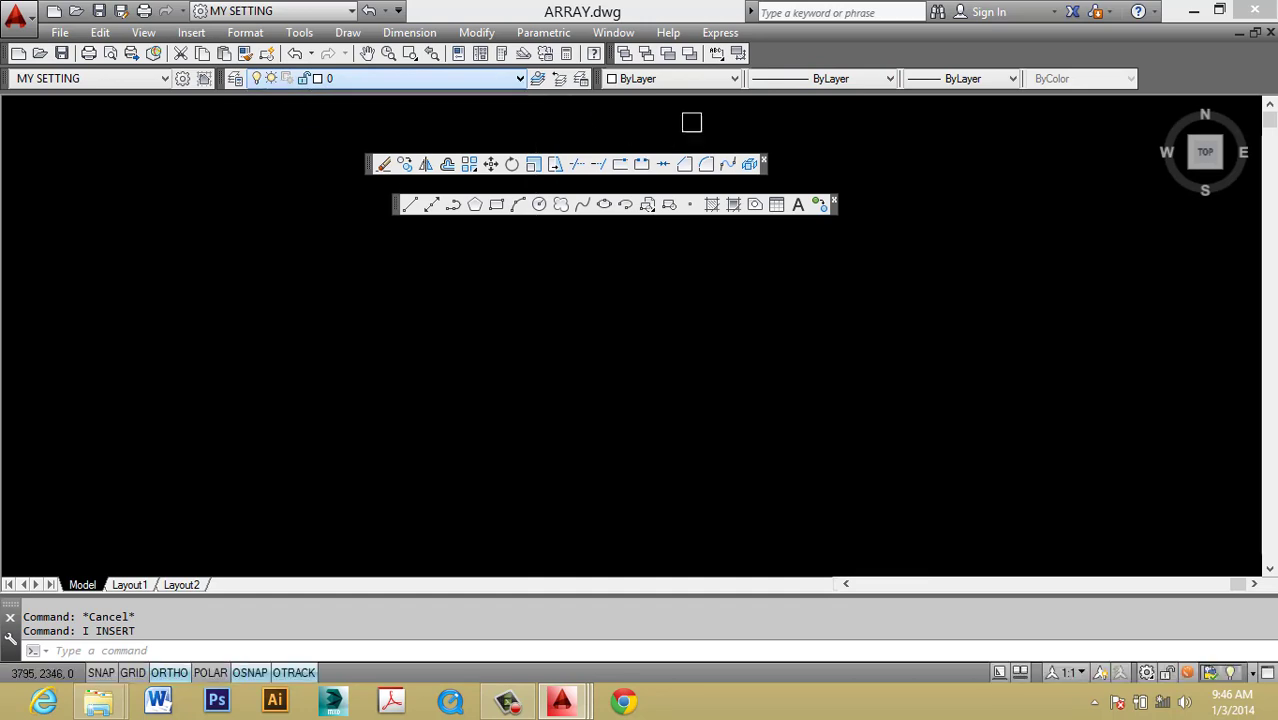
key("Escape")
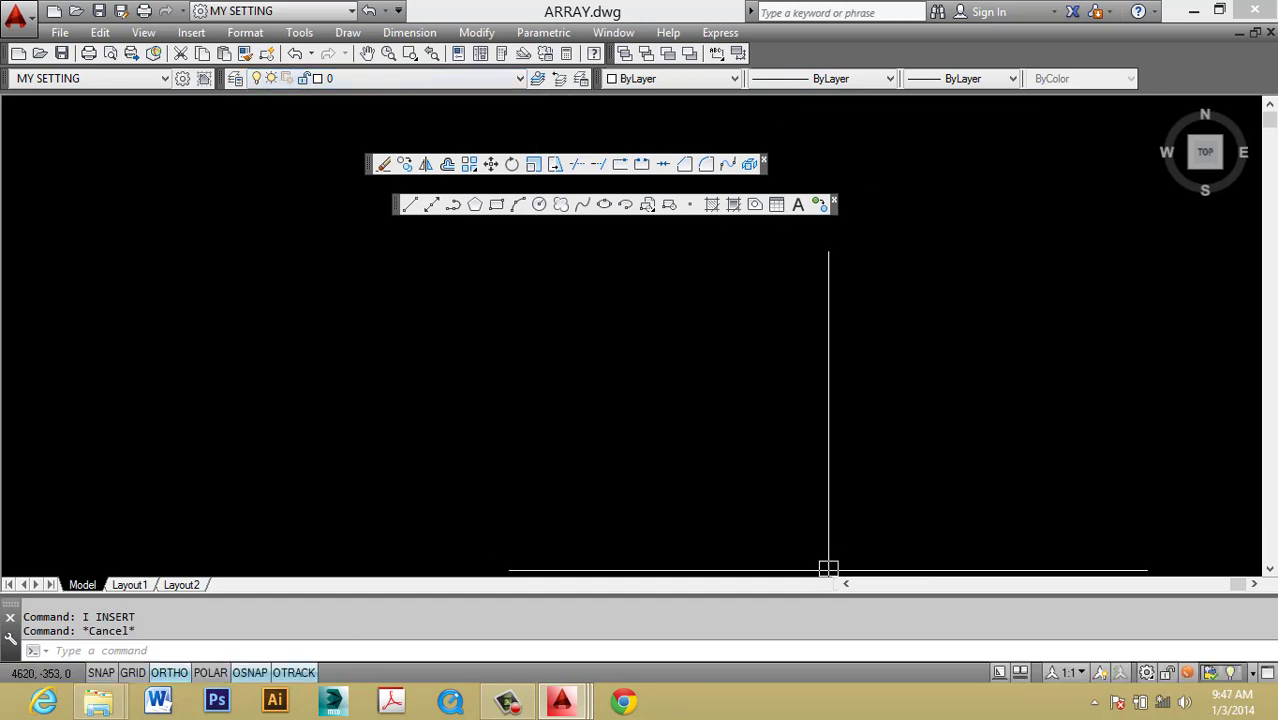
middle_click_drag(807, 489, 737, 487)
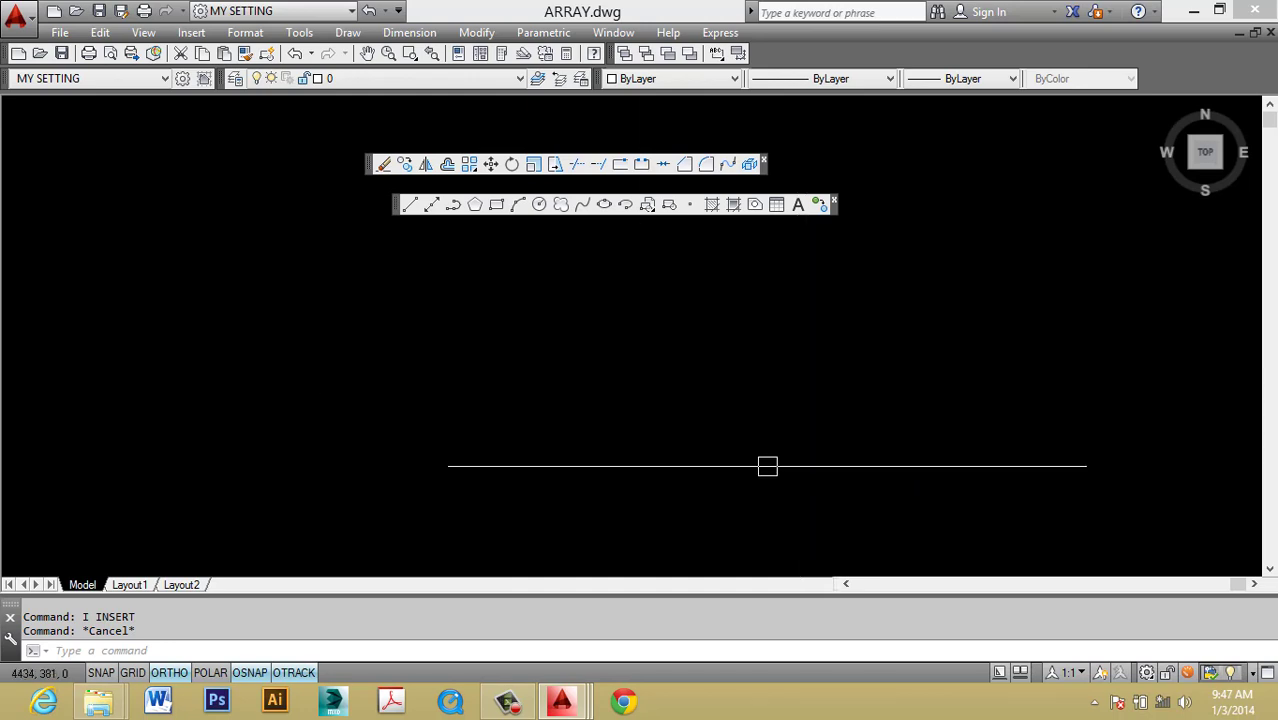
Draw four rectangles of different sizes across the drawing with REC.
type("RE")
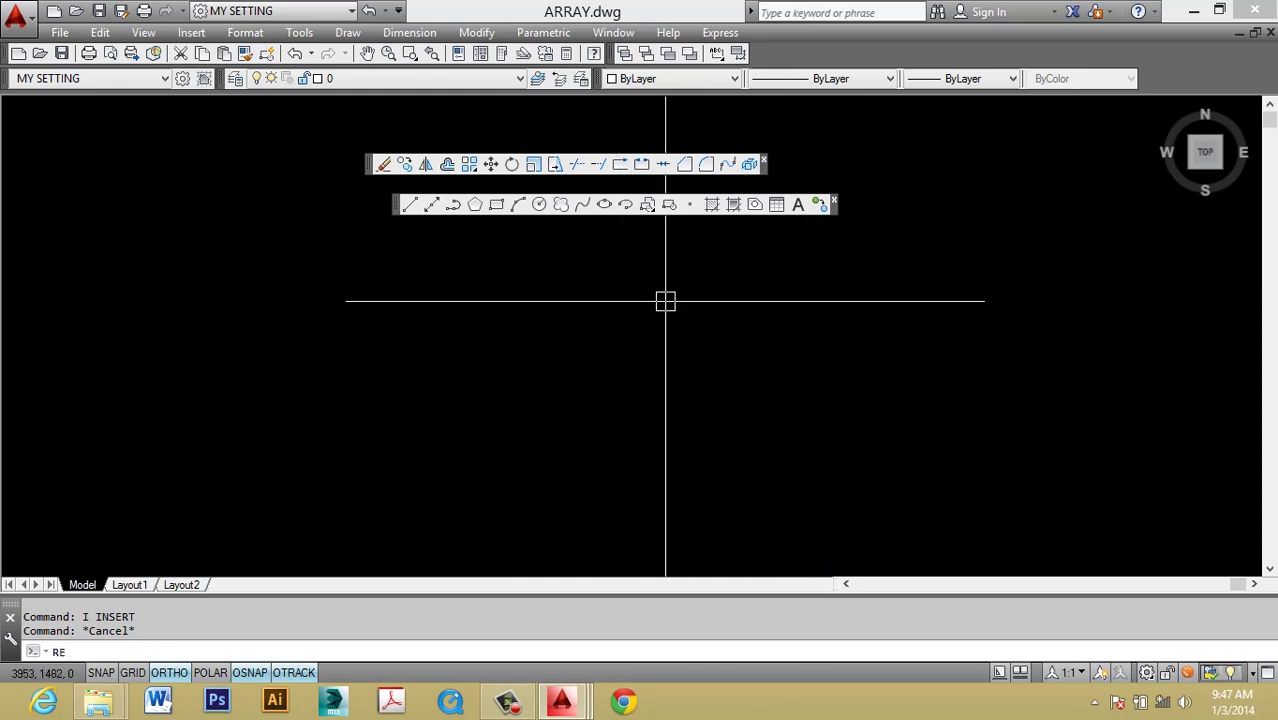
type("C")
key("Return")
left_click(489, 307)
left_click(633, 409)
left_click(705, 290)
left_click(877, 355)
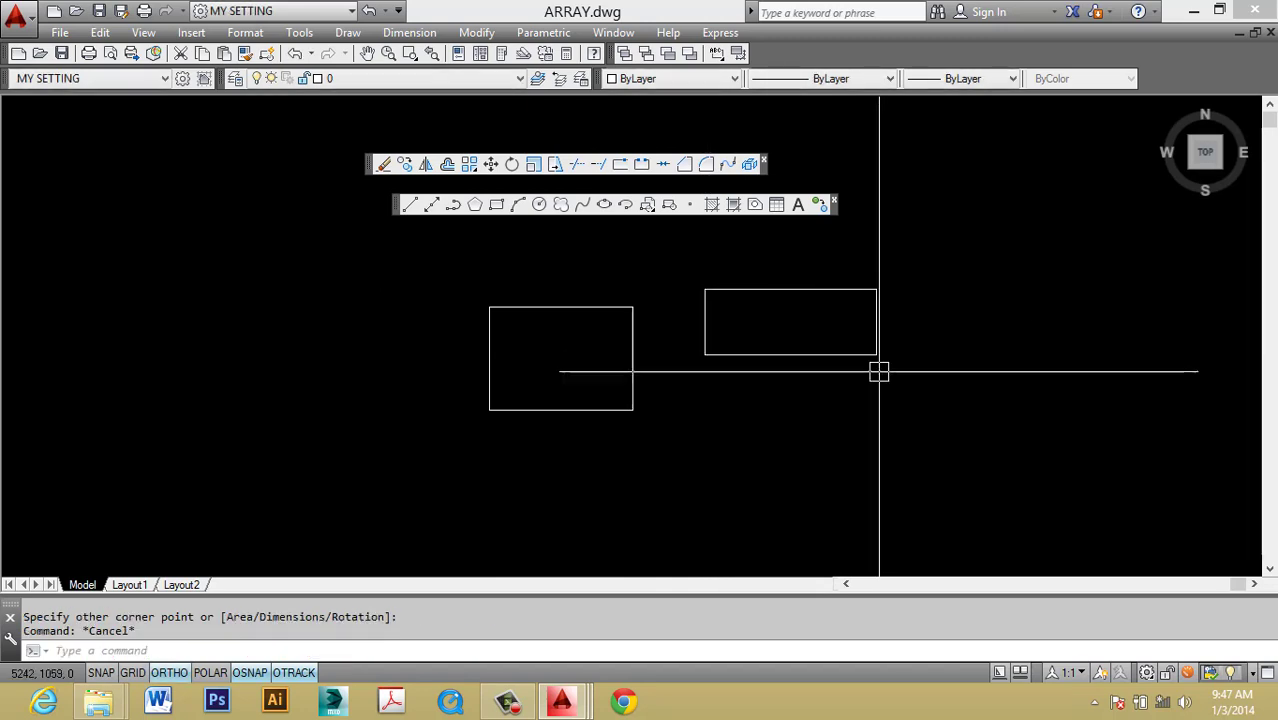
left_click(933, 340)
left_click(1033, 434)
left_click(1038, 231)
left_click(1087, 300)
key("Escape")
middle_click_drag(1125, 410, 961, 410)
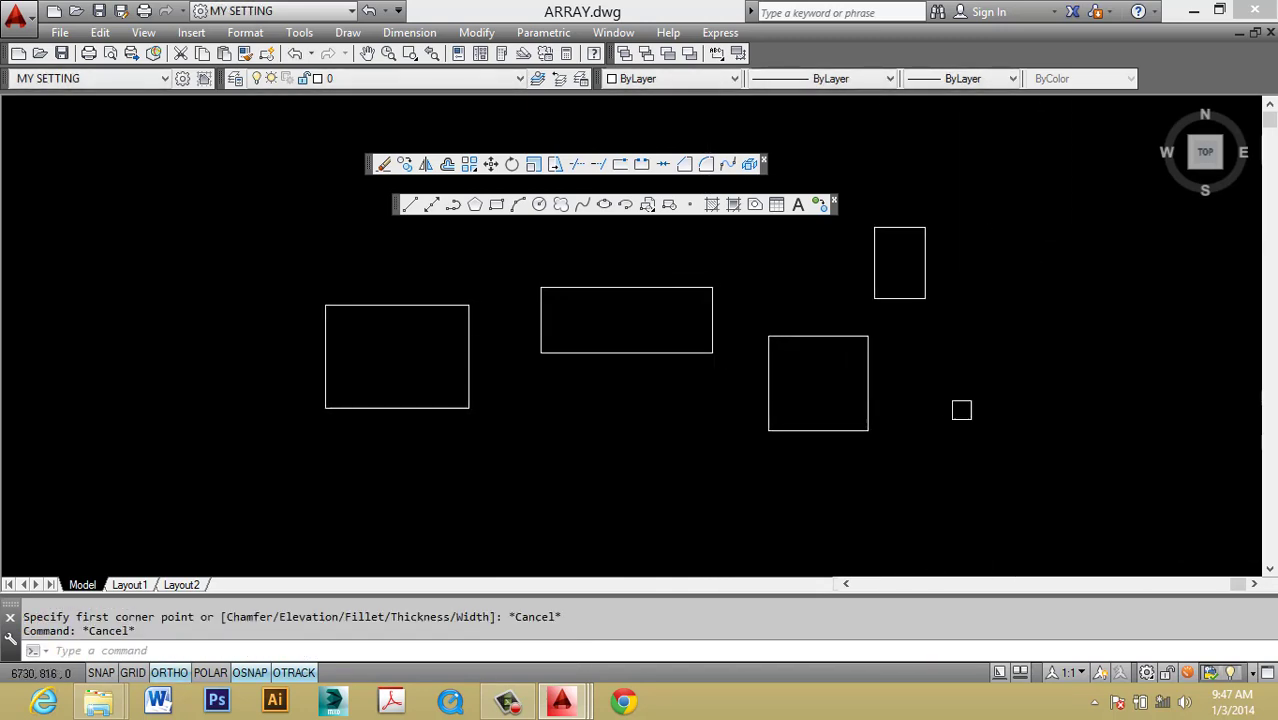
Select the two right-hand rectangles with a crossing window.
type("C")
key("Return")
left_click(511, 423)
left_click(680, 488)
key("Escape")
left_click(873, 487)
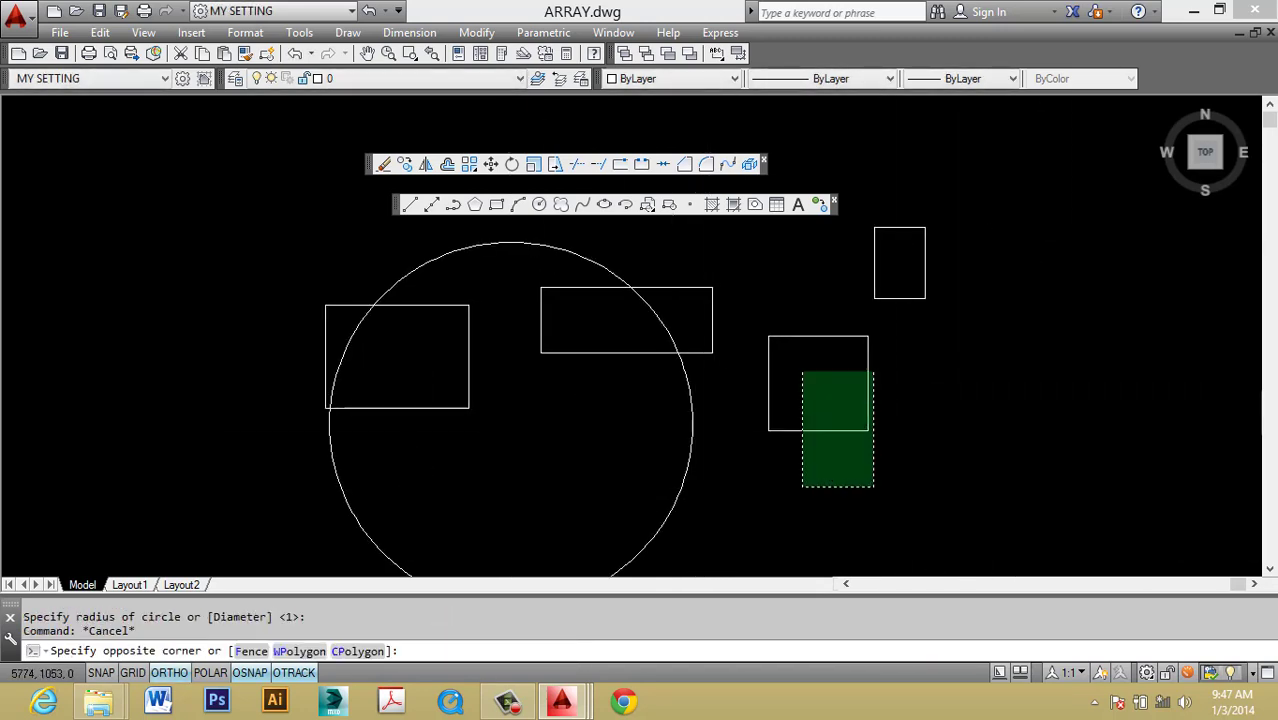
left_click(802, 372)
left_click(727, 357)
left_click(707, 228)
key("Escape")
key("Escape")
middle_click_drag(756, 408, 637, 352)
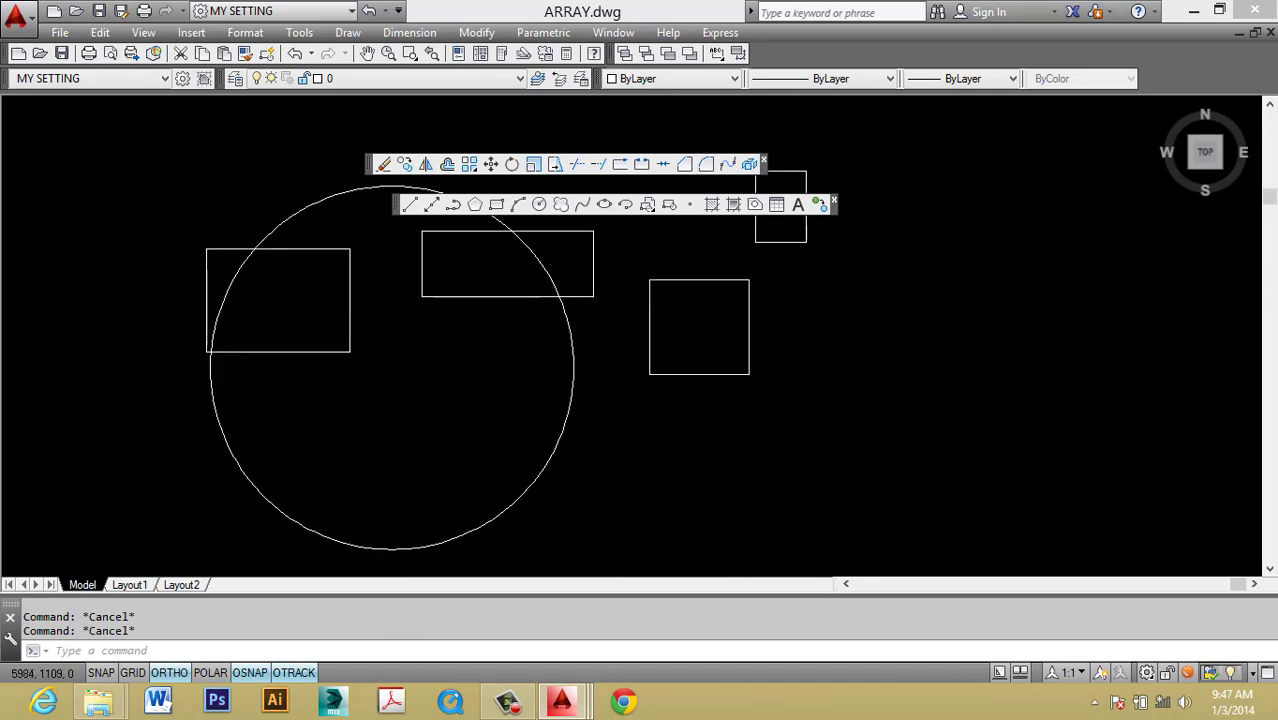
left_click(1048, 328)
left_click(594, 224)
Copy the two rectangles further to the right with CO.
type("co")
key("Return")
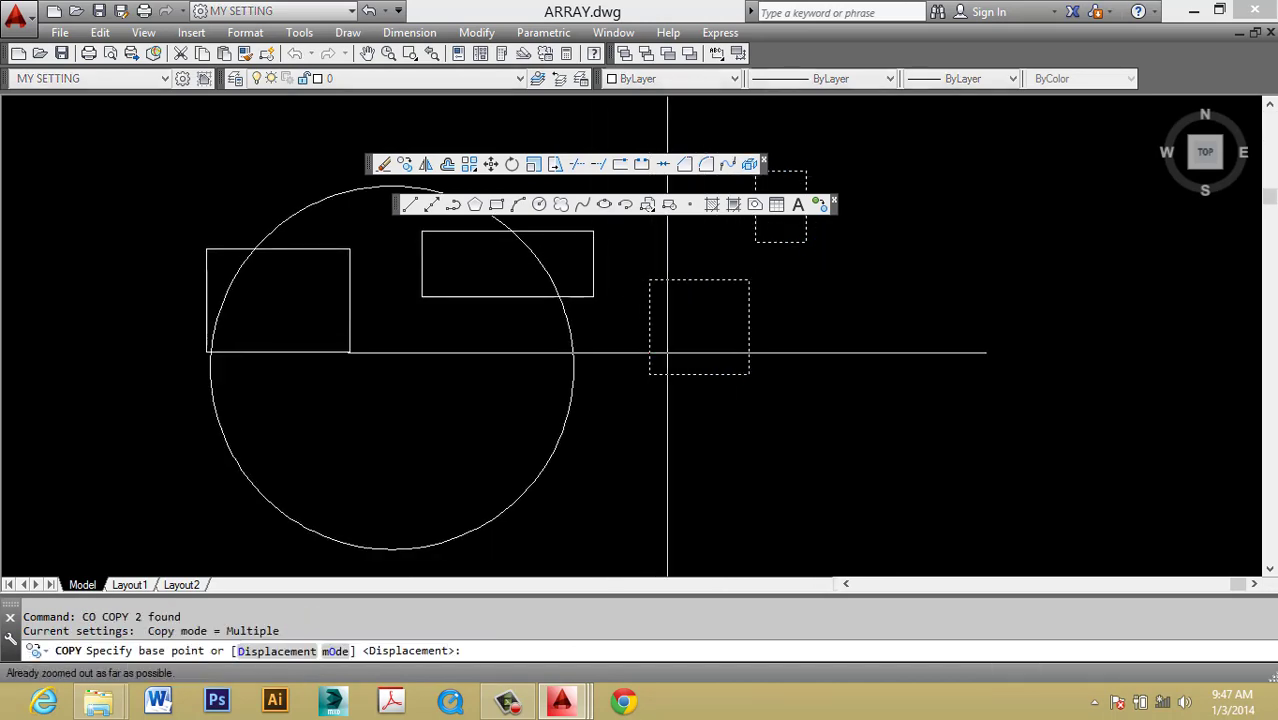
left_click(668, 352)
left_click(899, 352)
key("Escape")
middle_click_drag(1048, 355, 1036, 468)
left_click(1036, 468)
left_click(922, 313)
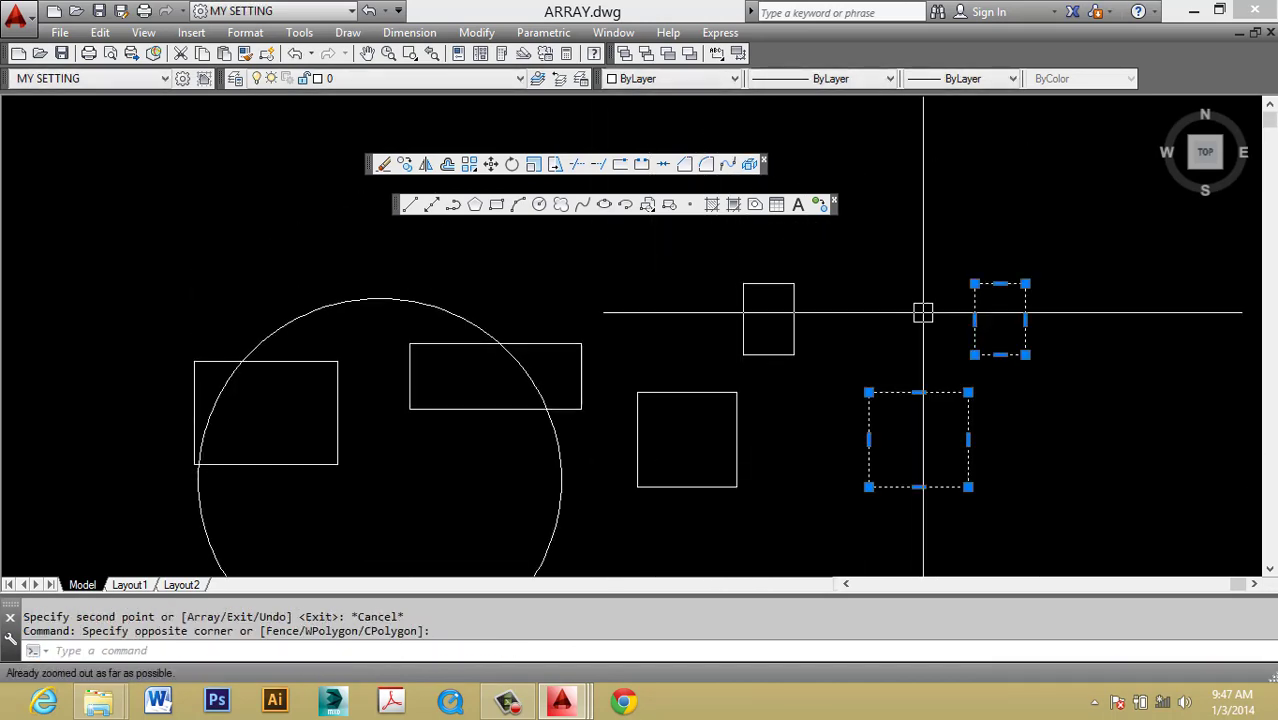
key("Escape")
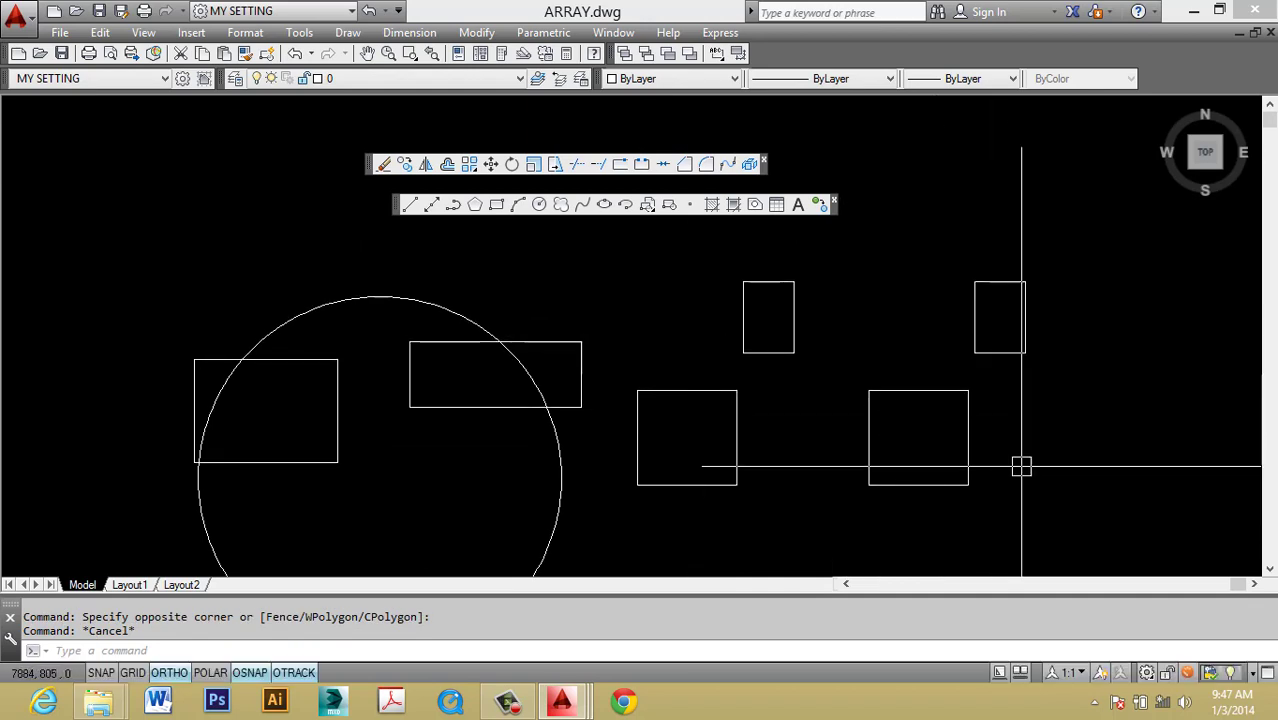
Select both right-hand rectangles and start a base-point copy, then cancel it.
middle_click_drag(1018, 462, 848, 423)
left_click(1055, 434)
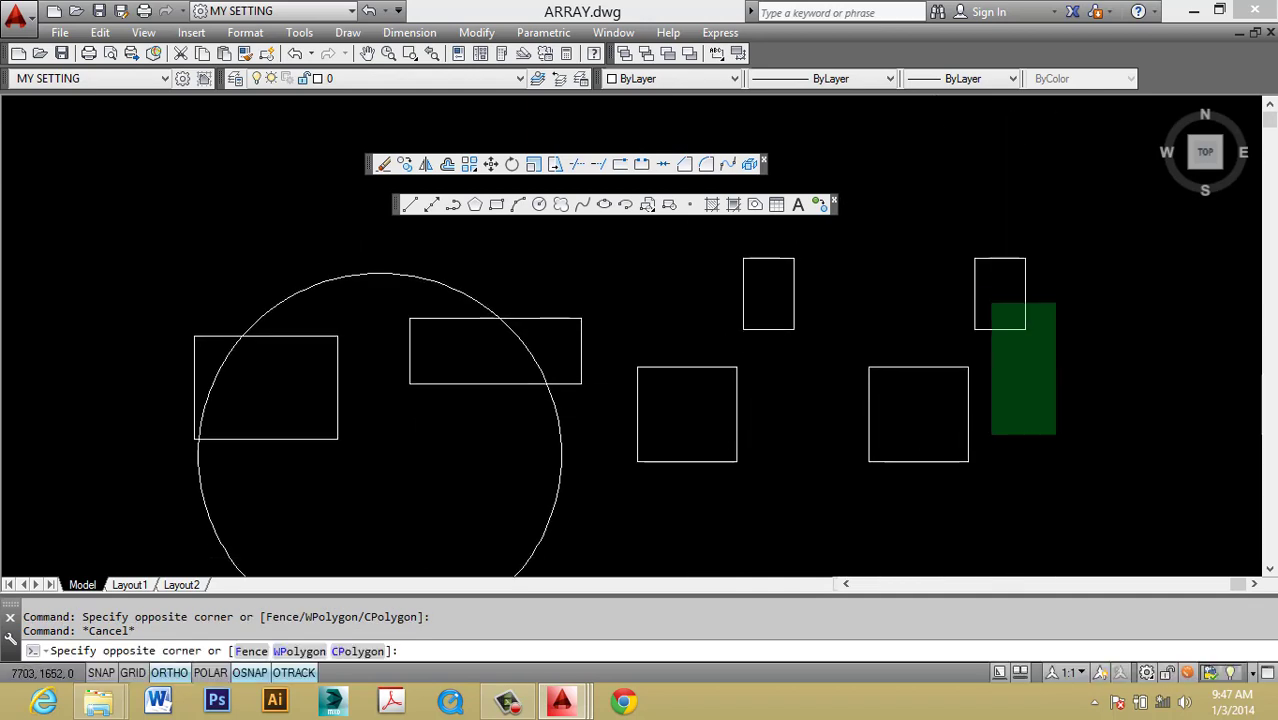
left_click(943, 278)
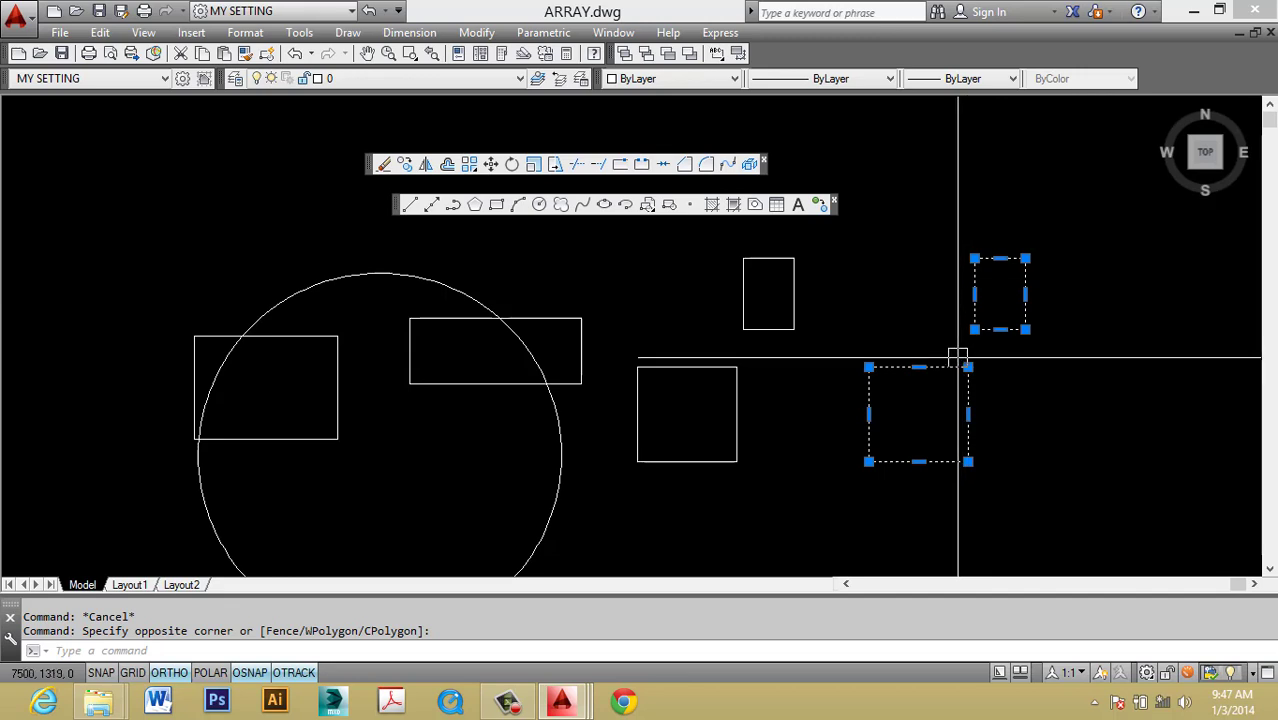
key("ctrl+shift+c")
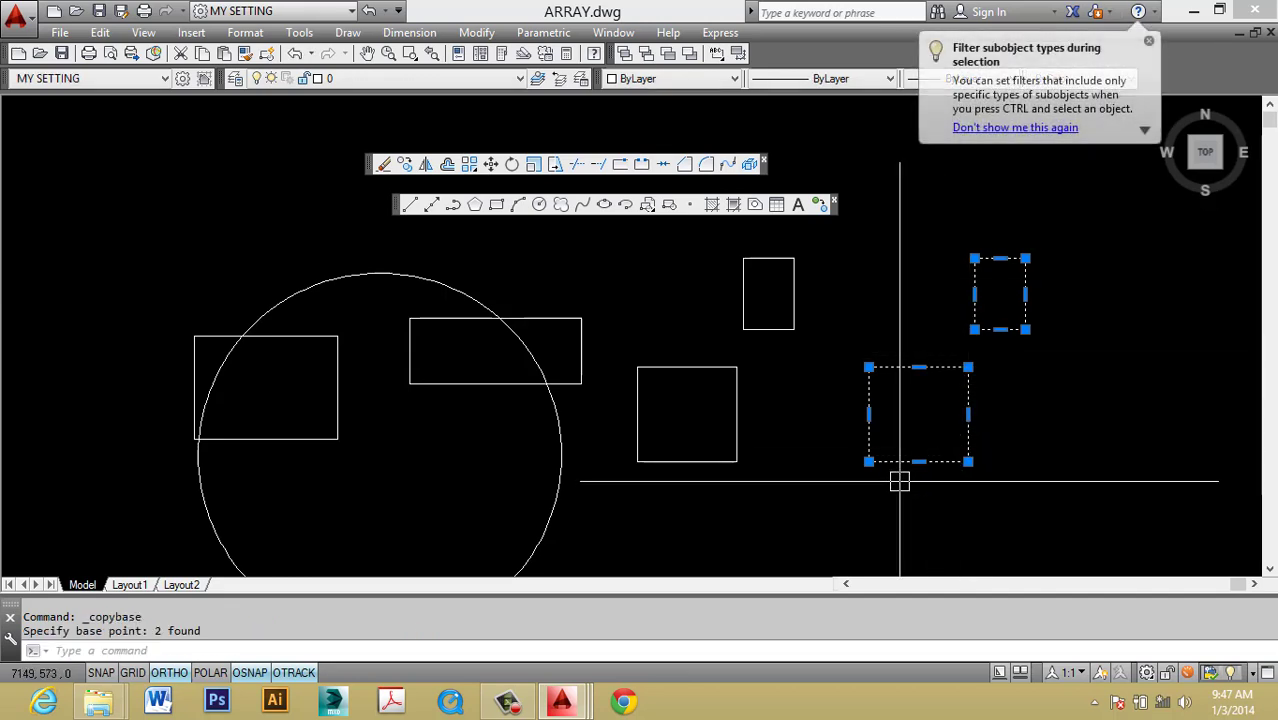
middle_click_drag(904, 557, 930, 430)
key("Escape")
key("Escape")
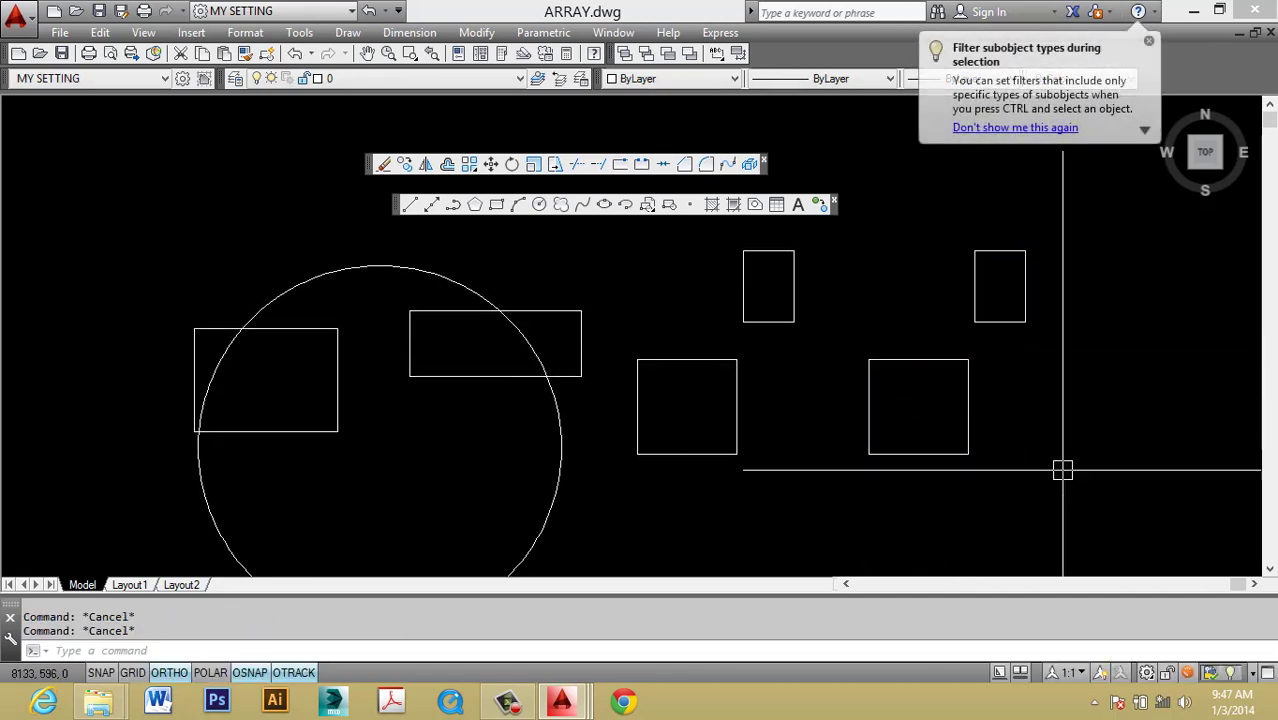
left_click(1058, 453)
key("Escape")
Move the small top-right rectangle onto the square so they overlap.
left_click(1009, 312)
left_click(990, 348)
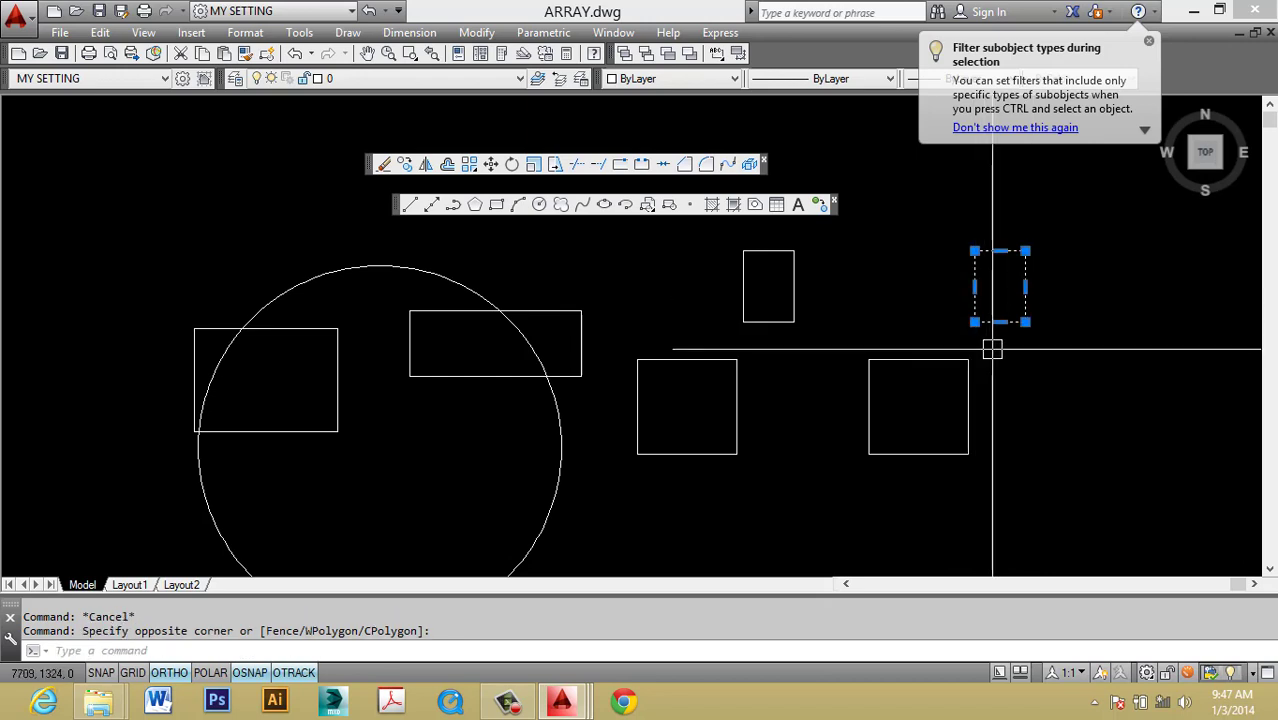
type("m")
key("Return")
left_click(997, 293)
key("F8")
left_click(918, 367)
key("Escape")
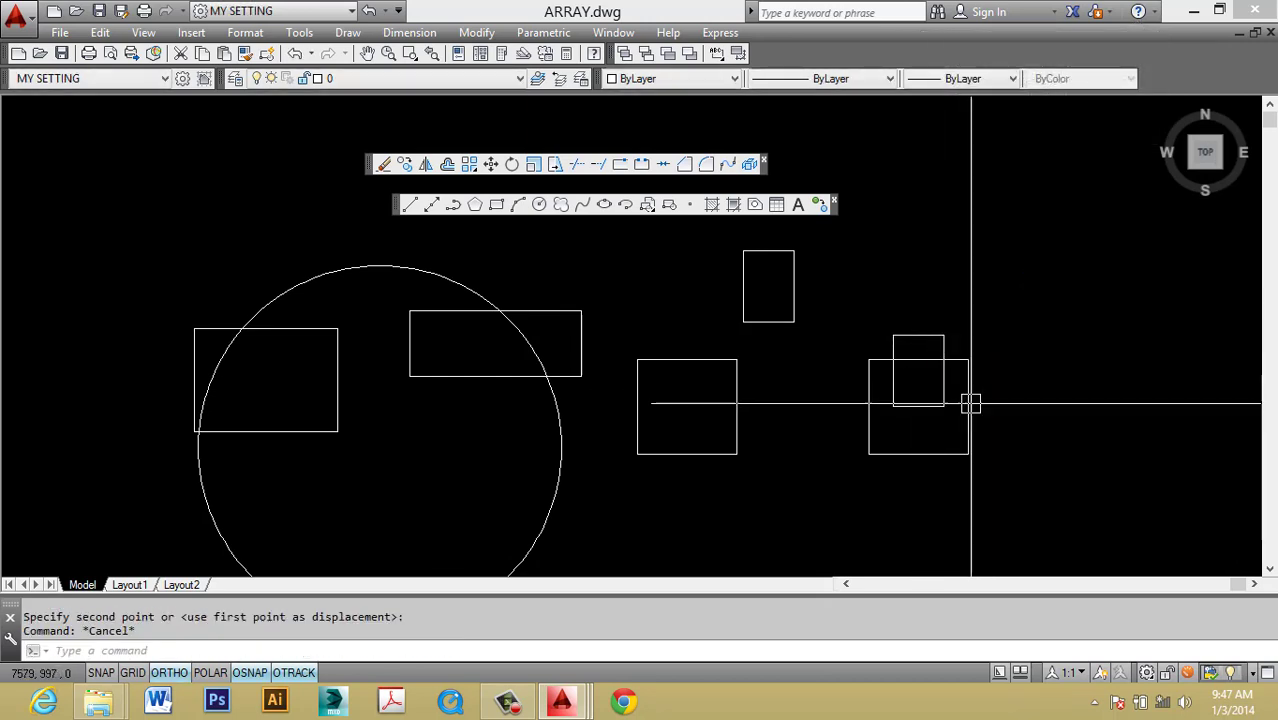
Copy the overlapping pair with its corner as base point and paste it as a block at lower right.
left_click(1004, 409)
left_click(900, 330)
key("Escape")
left_click(998, 434)
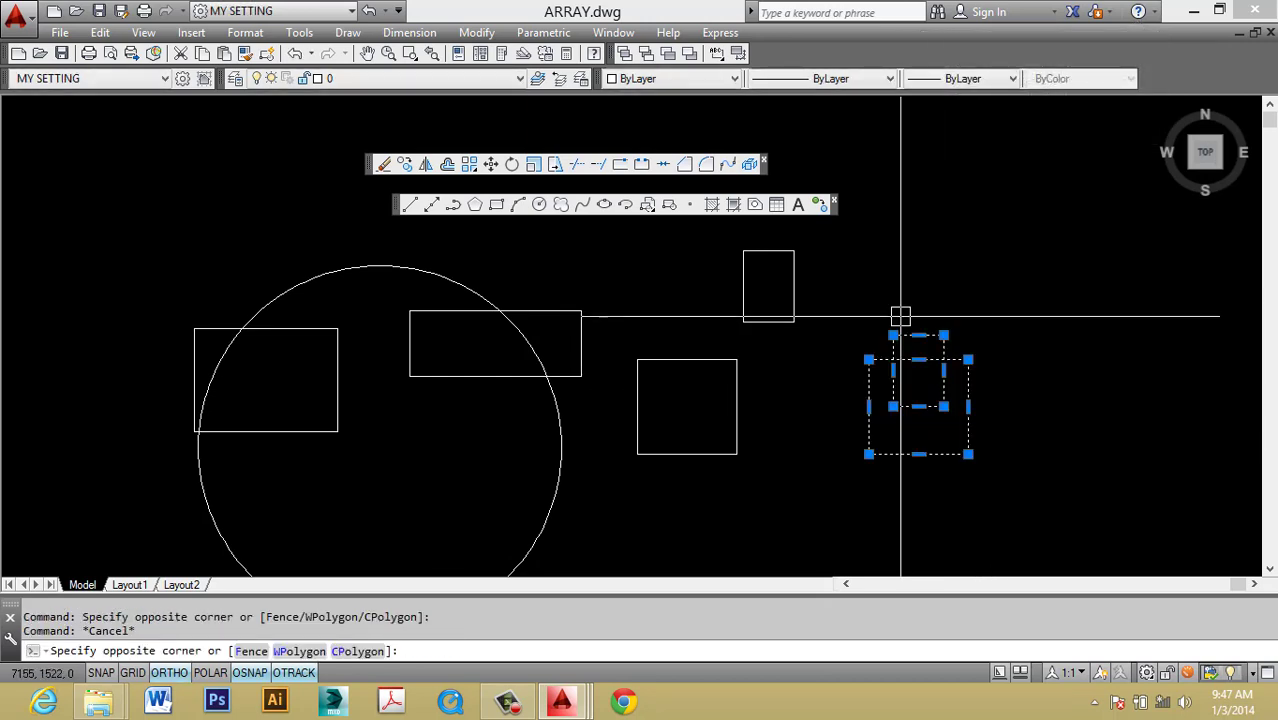
left_click(905, 322)
key("ctrl+shift+c")
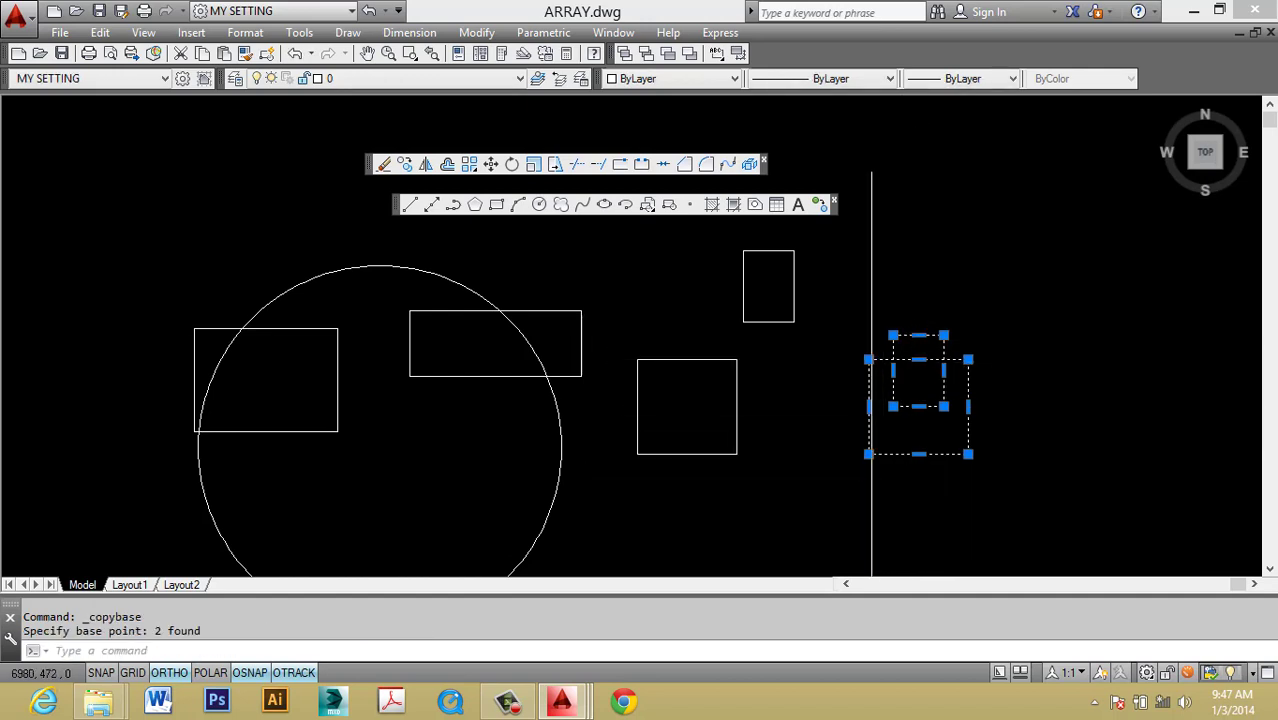
left_click(924, 516)
key("ctrl+shift+v")
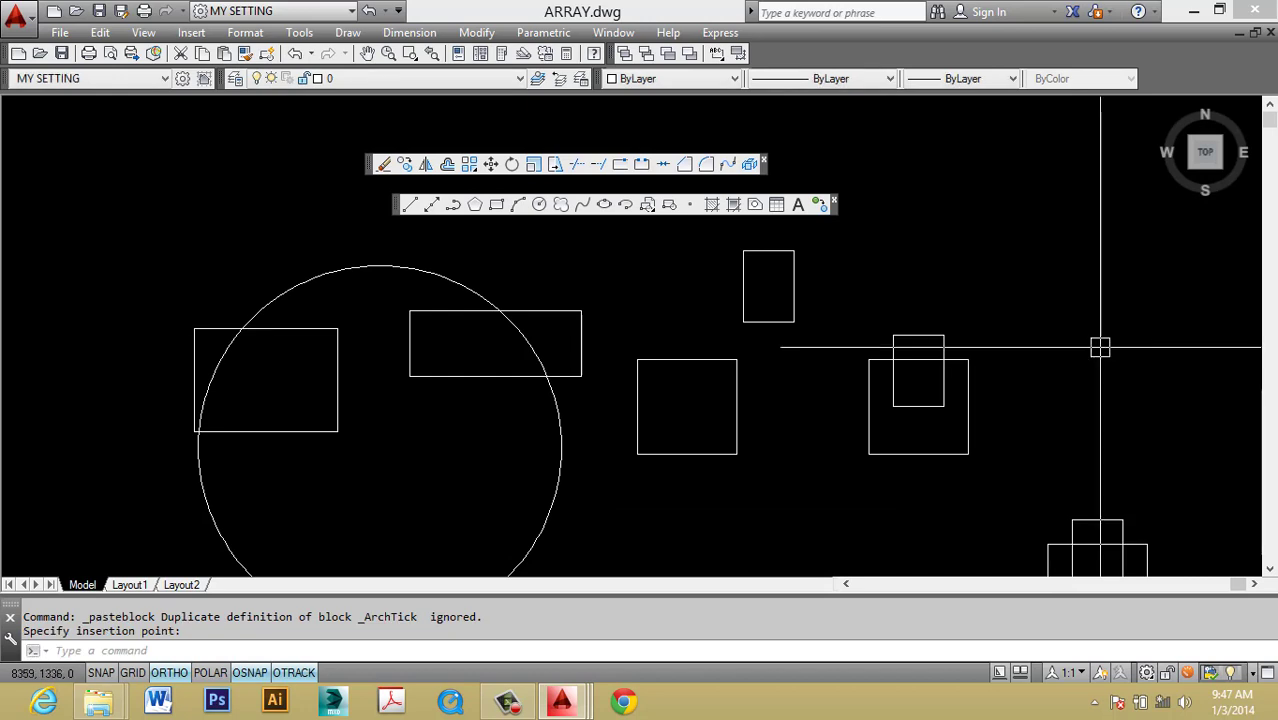
left_click(1100, 350)
Regenerate the display and erase the misplaced pasted block.
middle_click_drag(978, 402, 978, 314)
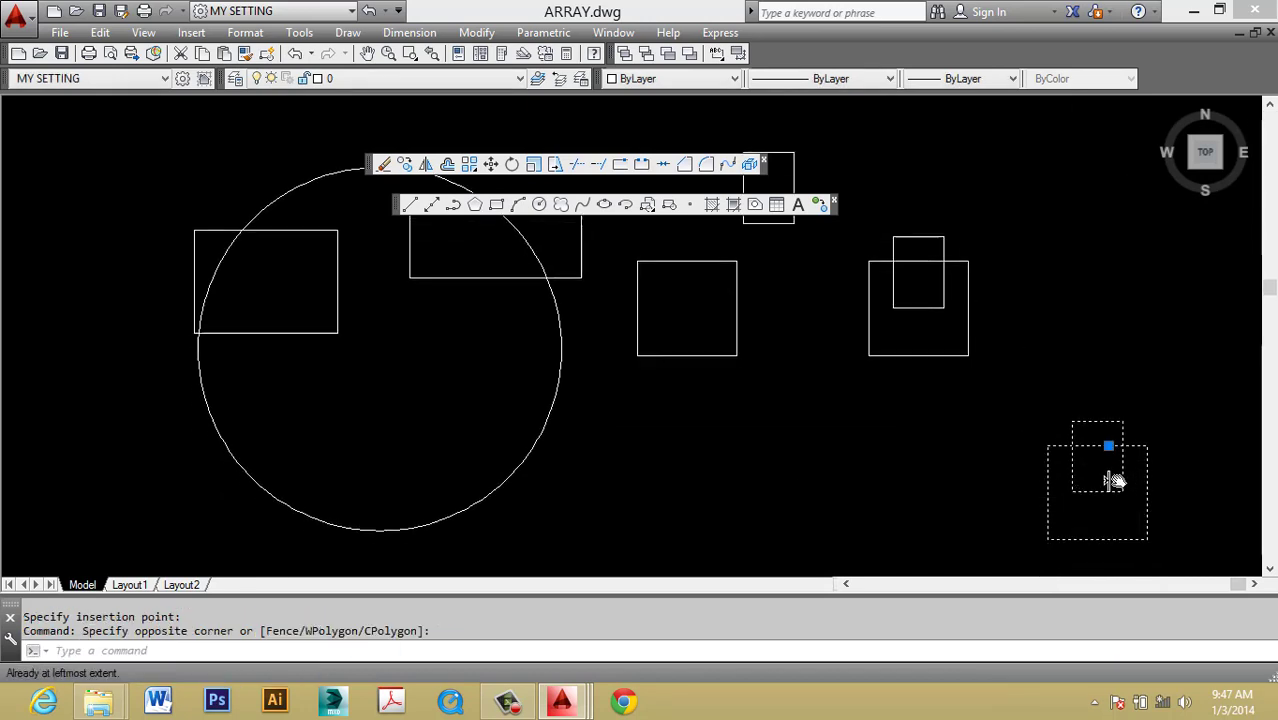
middle_click_drag(1130, 490, 1005, 435)
key("Escape")
key("Escape")
type("re")
key("Return")
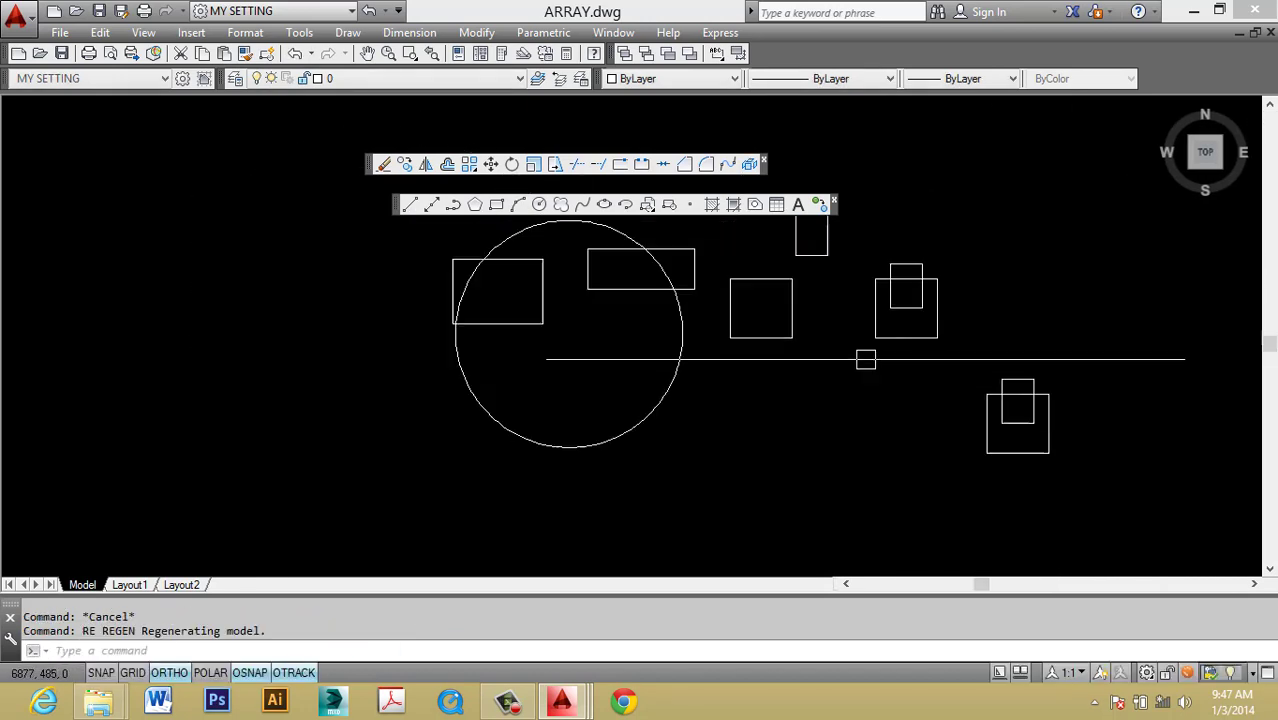
scroll(988, 427, "down", 3)
scroll(690, 466, "up", 3)
left_click(804, 442)
left_click(722, 498)
type("e")
key("Return")
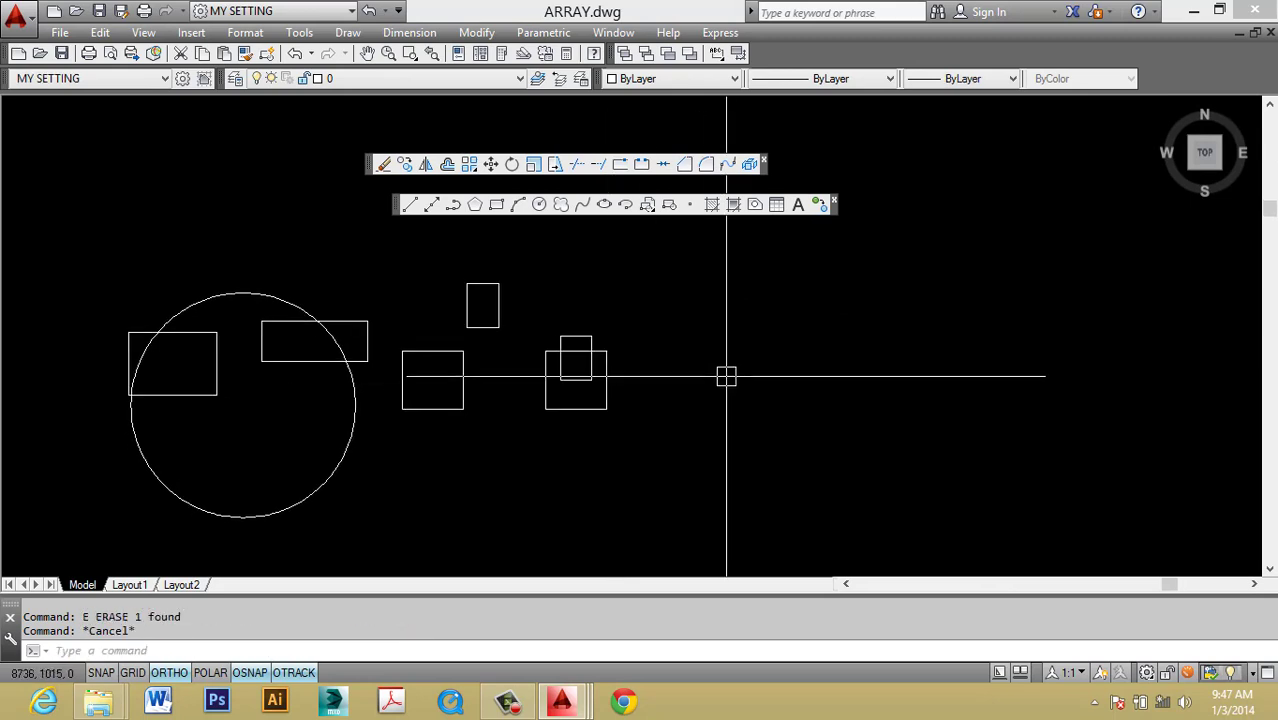
scroll(581, 359, "up", 2)
key("Escape")
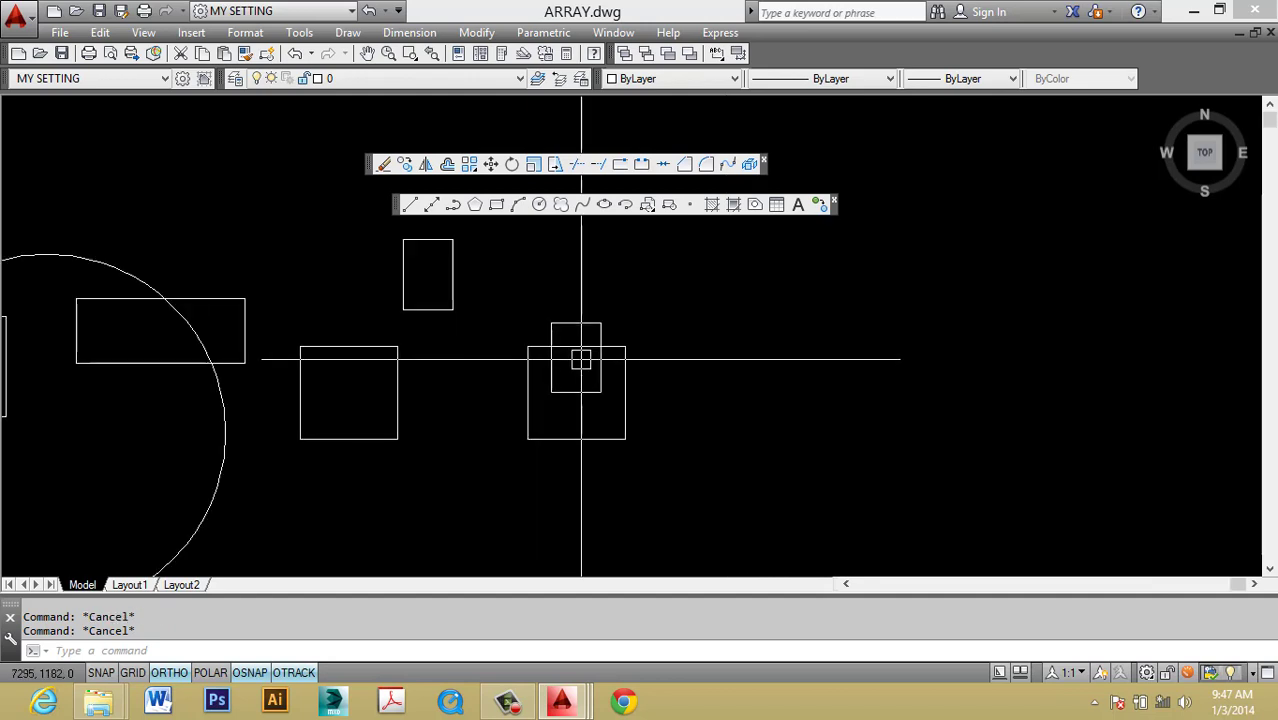
Paste the pair as a block right of the original and view its properties.
key("ctrl+shift+v")
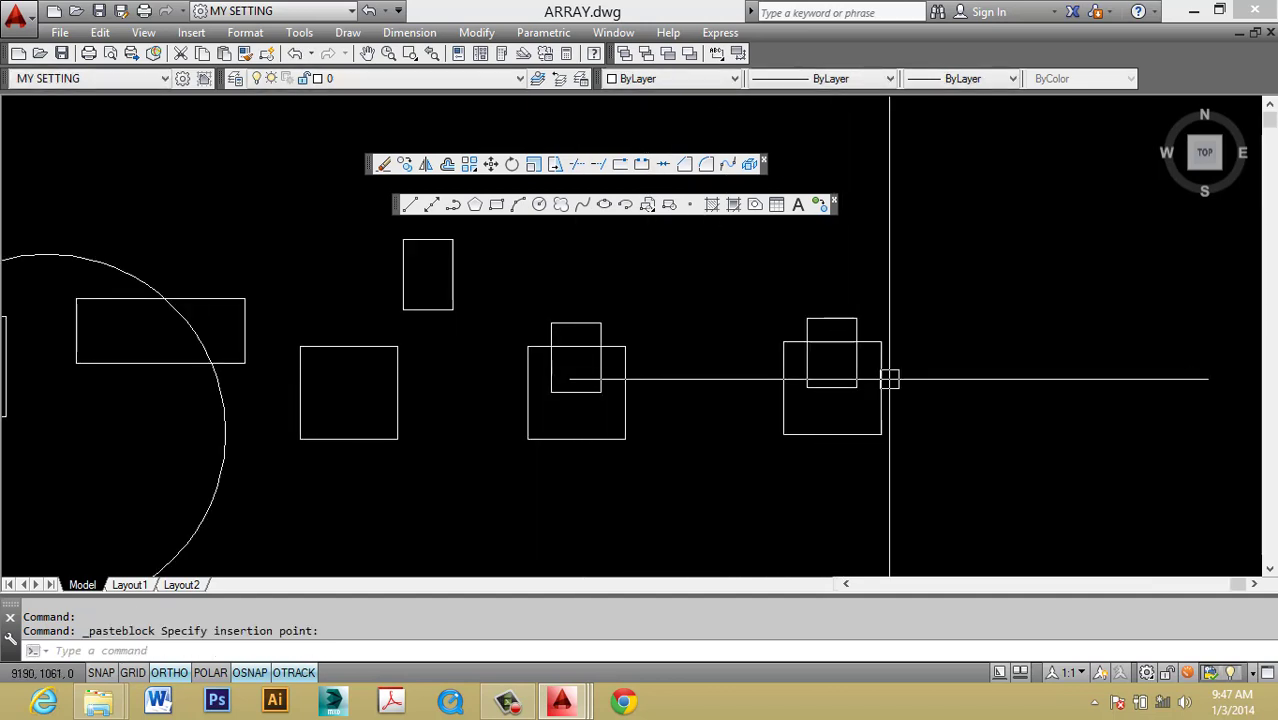
left_click(875, 360)
key("Escape")
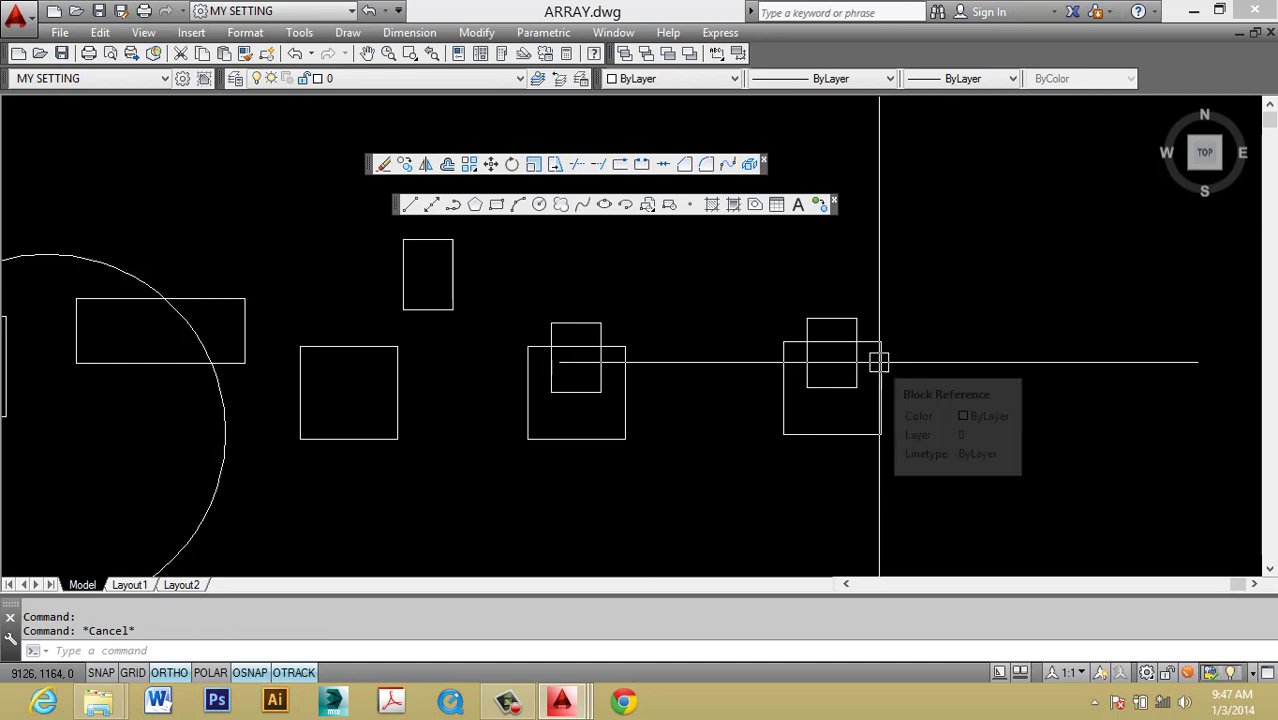
left_click(878, 361)
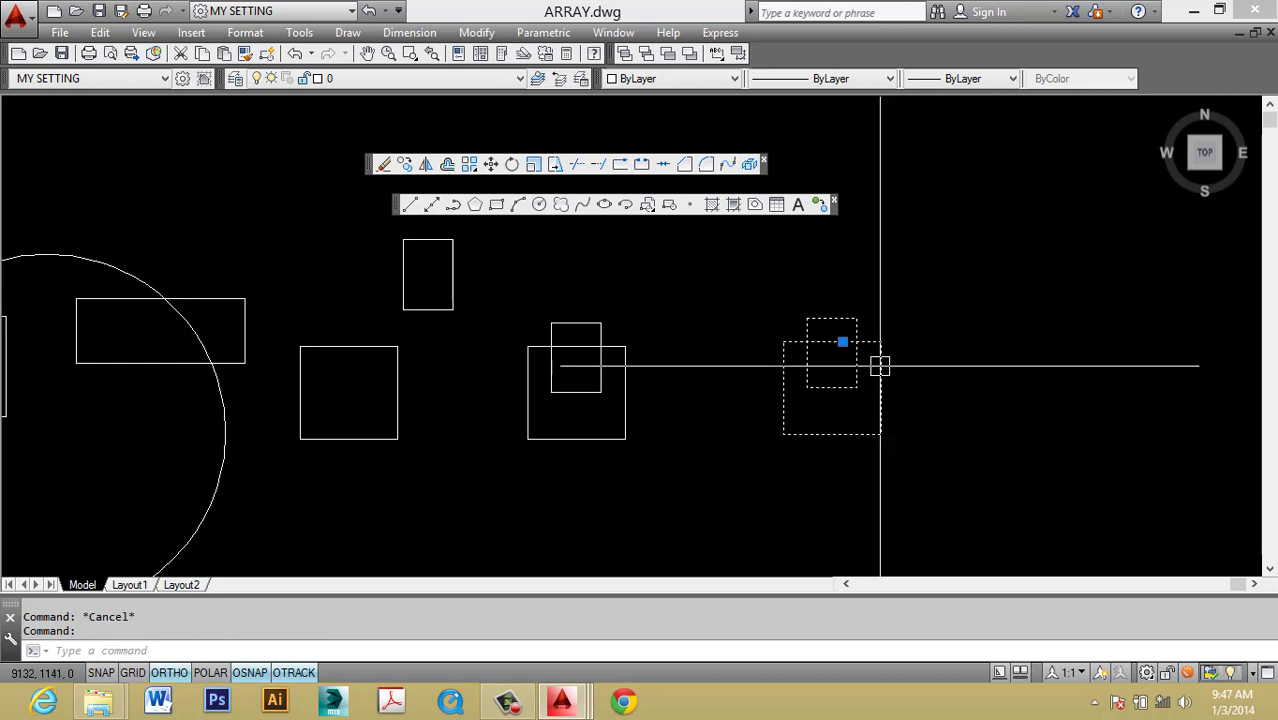
key("ctrl+1")
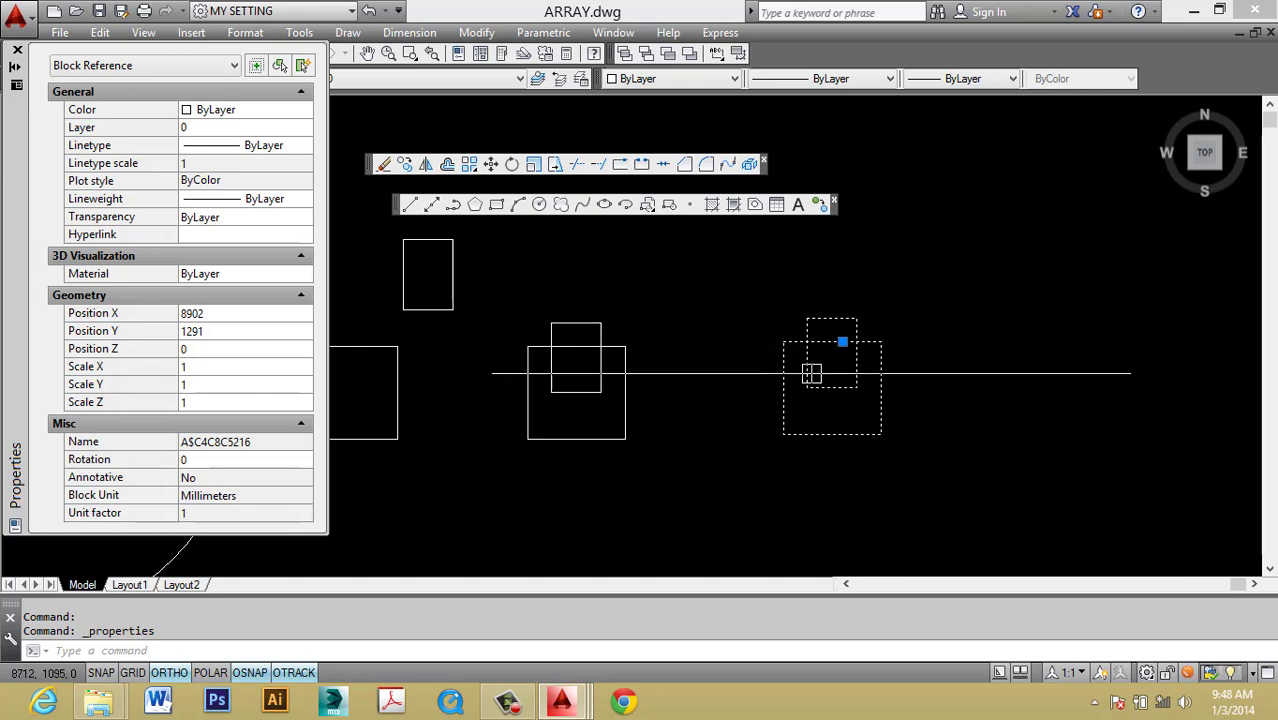
In the kitchen blocks drawing, explode the rectangular appliance block with X.
key("Escape")
scroll(831, 389, "down", 1)
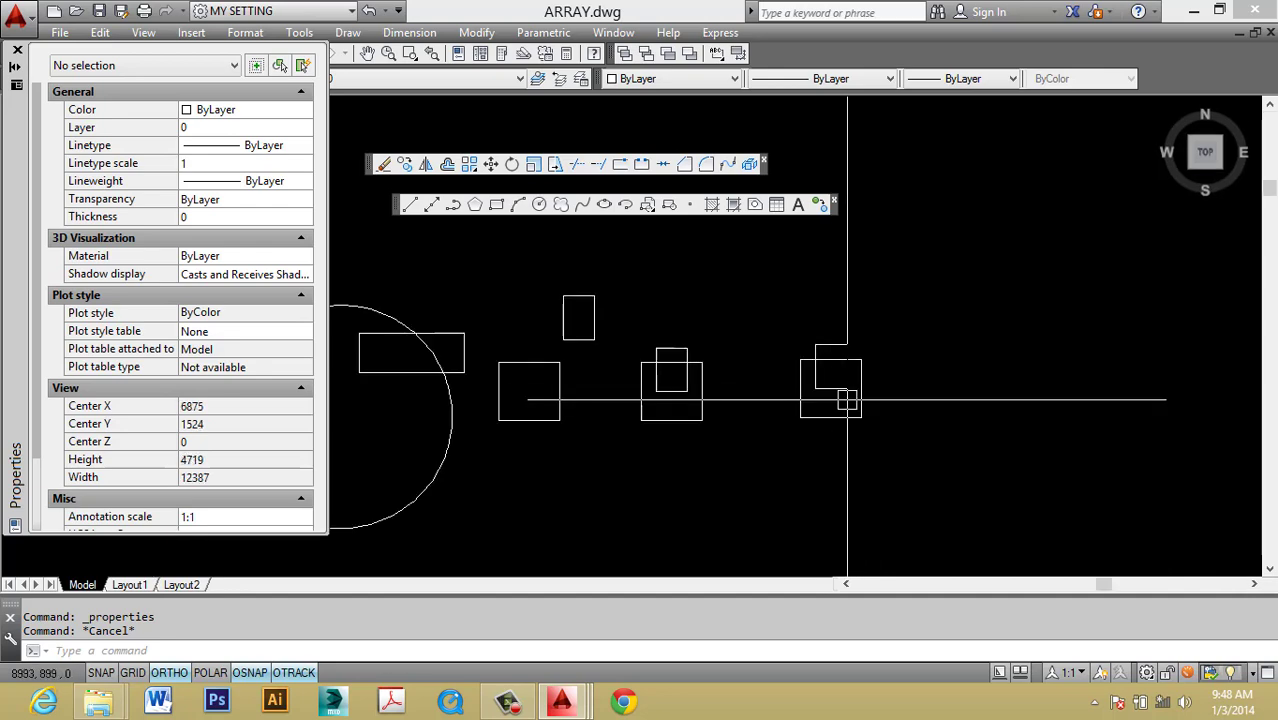
key("ctrl+Tab")
scroll(831, 389, "down", 3)
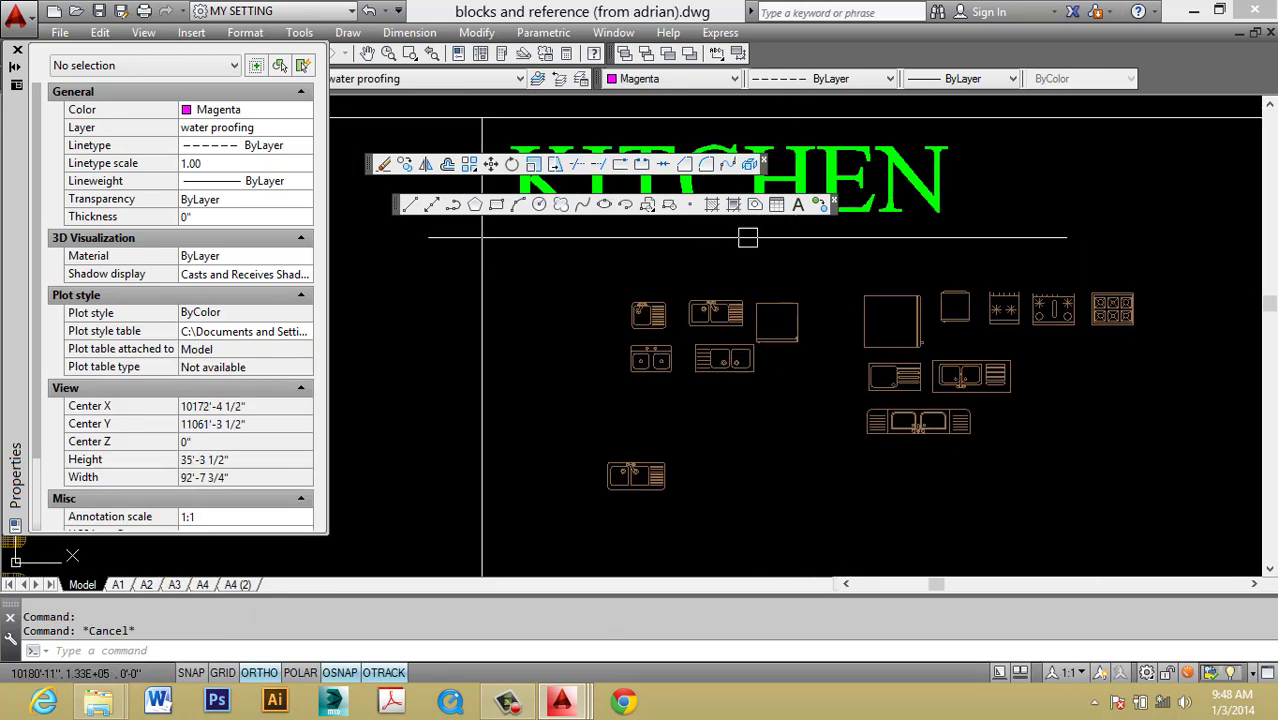
scroll(736, 360, "up", 3)
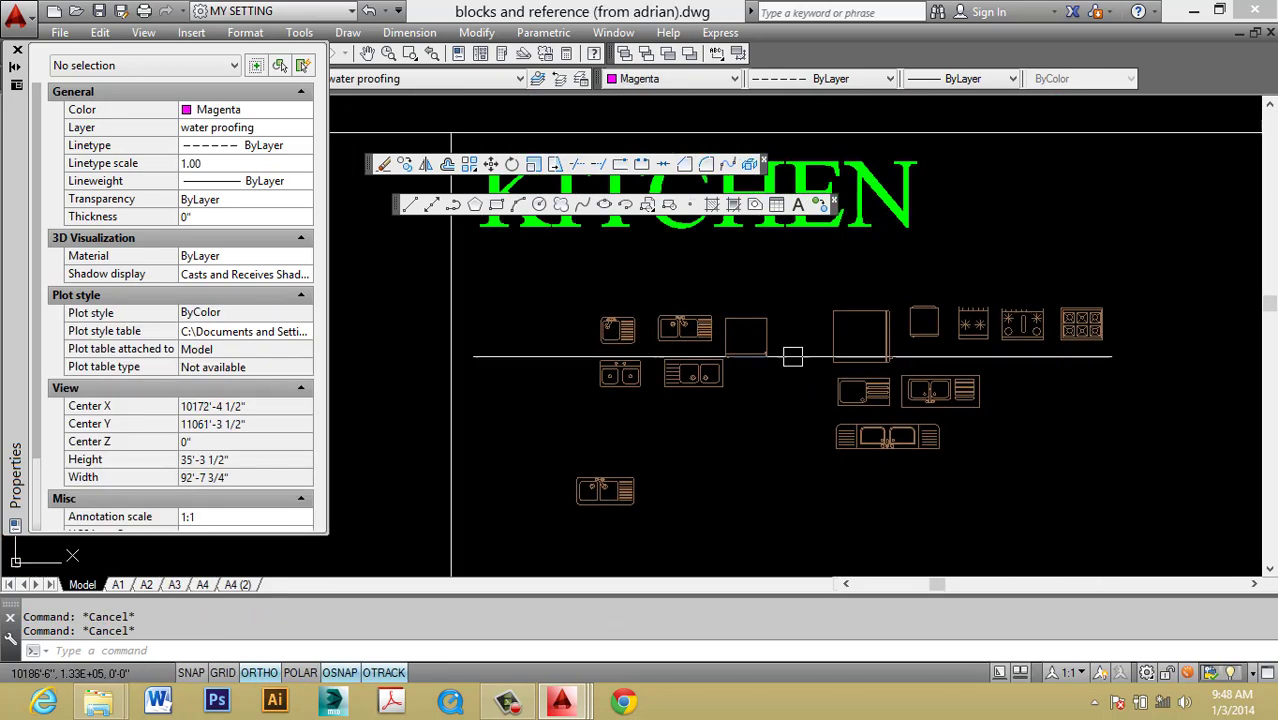
scroll(736, 330, "up", 3)
left_click(807, 382)
type("x")
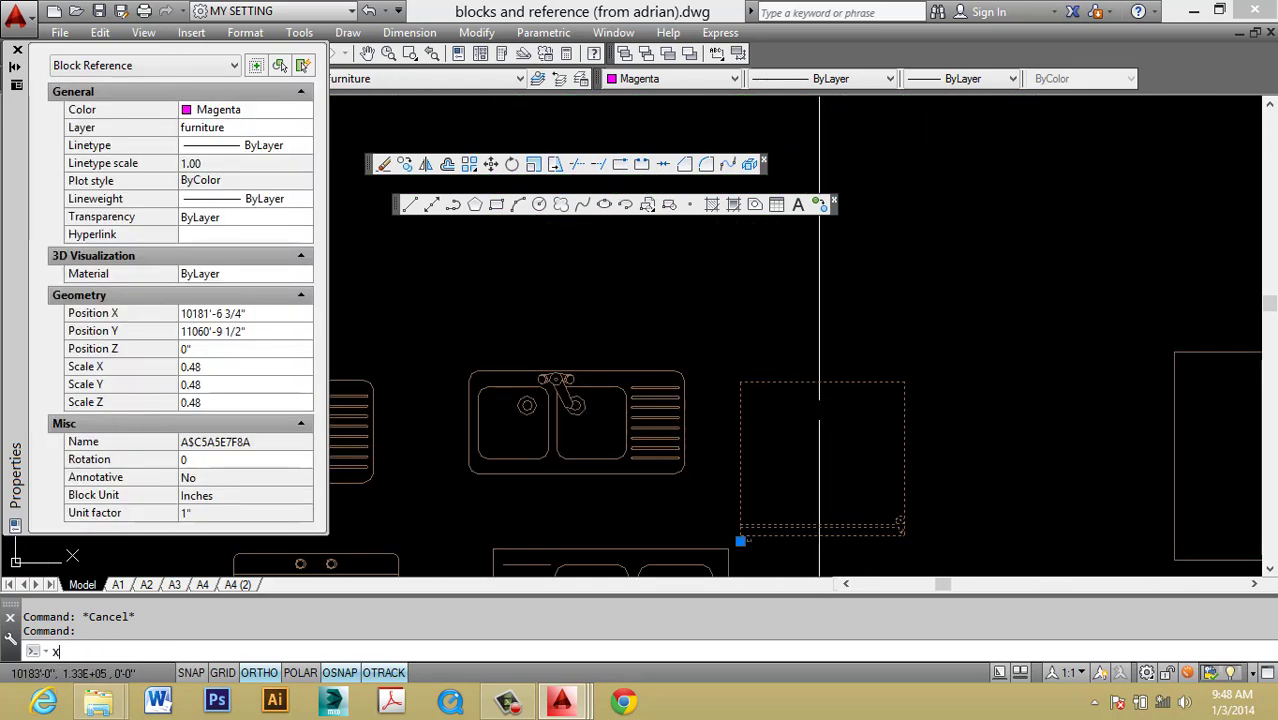
key("Return")
mouse_move(818, 412)
middle_mouse_down()
mouse_move(790, 374)
mouse_move(661, 340)
middle_mouse_up()
key("Escape")
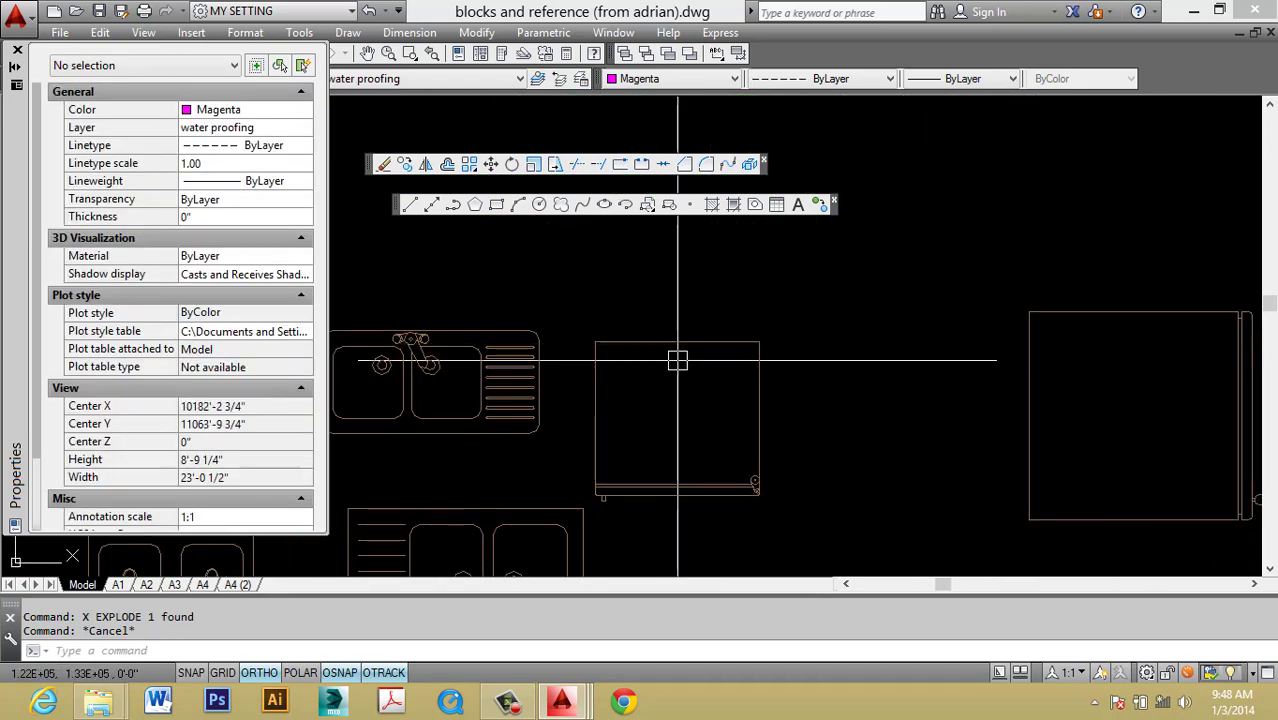
Close the properties palette and set the drawing's insertion scale to Millimeters.
type("un")
key("Return")
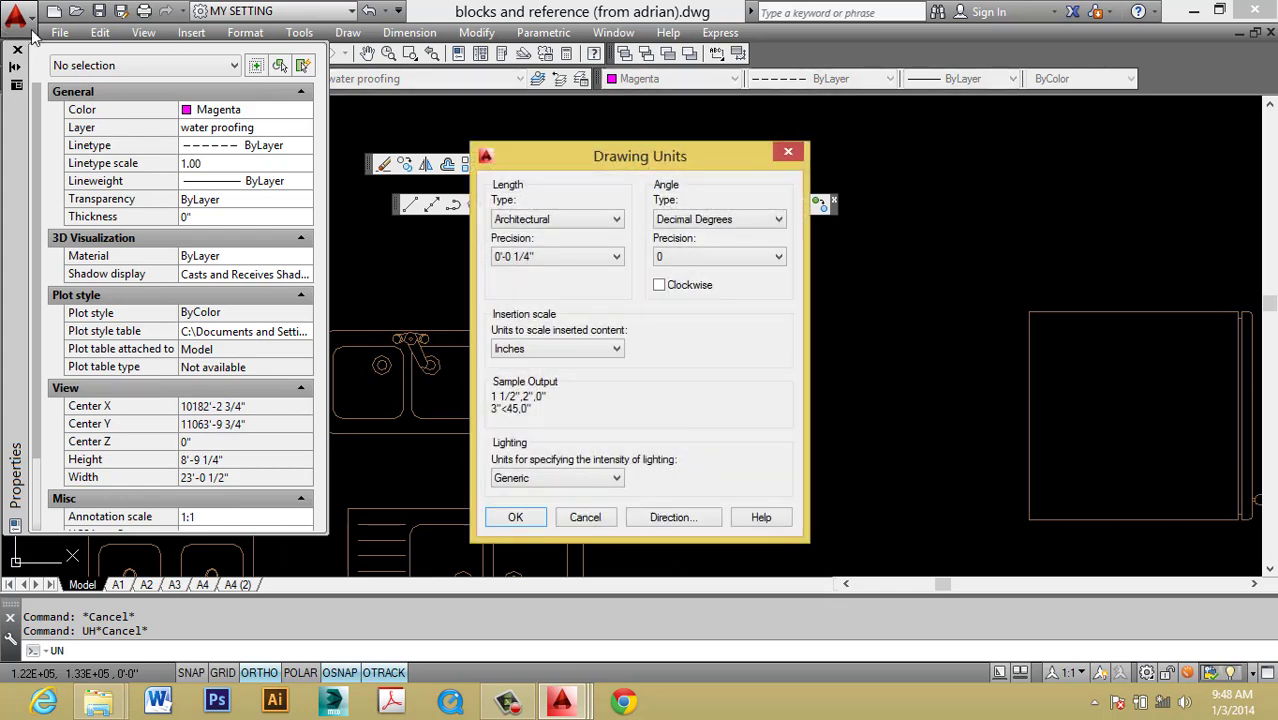
key("Escape")
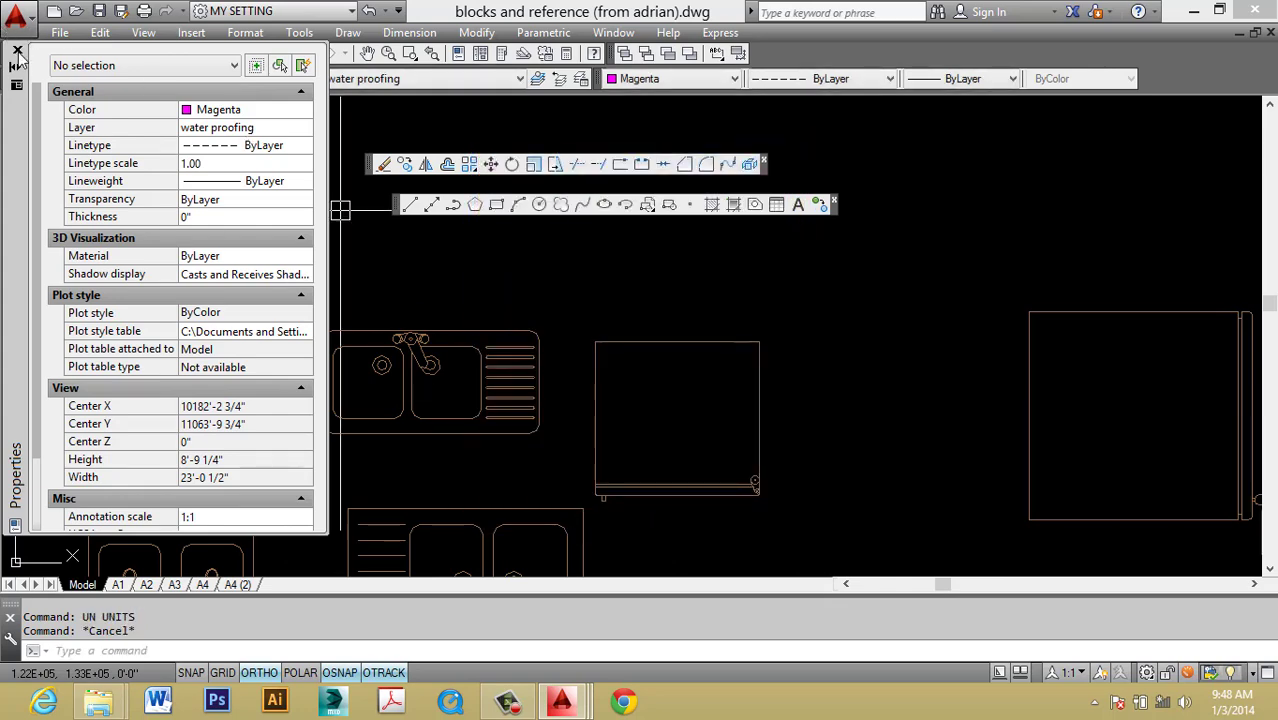
left_click(18, 50)
type("un")
key("Return")
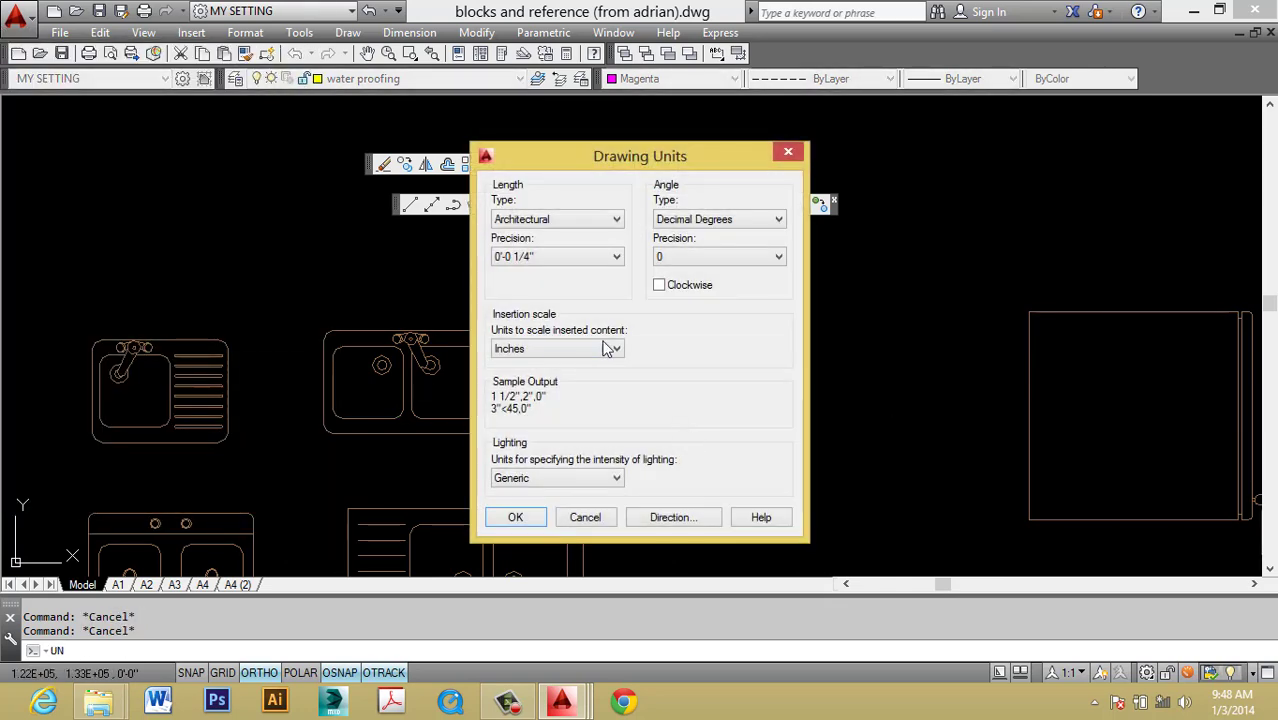
left_click(607, 348)
left_click(527, 414)
left_click(516, 517)
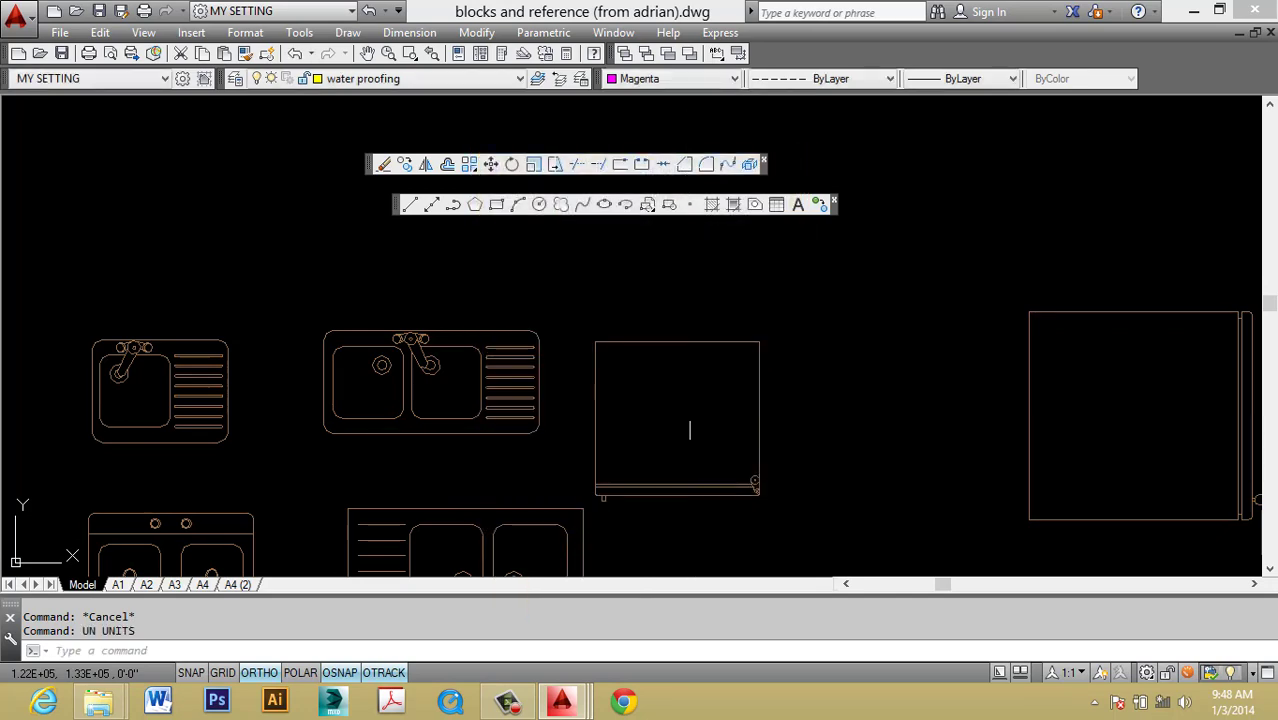
Pan to the square cabinet and start a crossing window around it.
key("Escape")
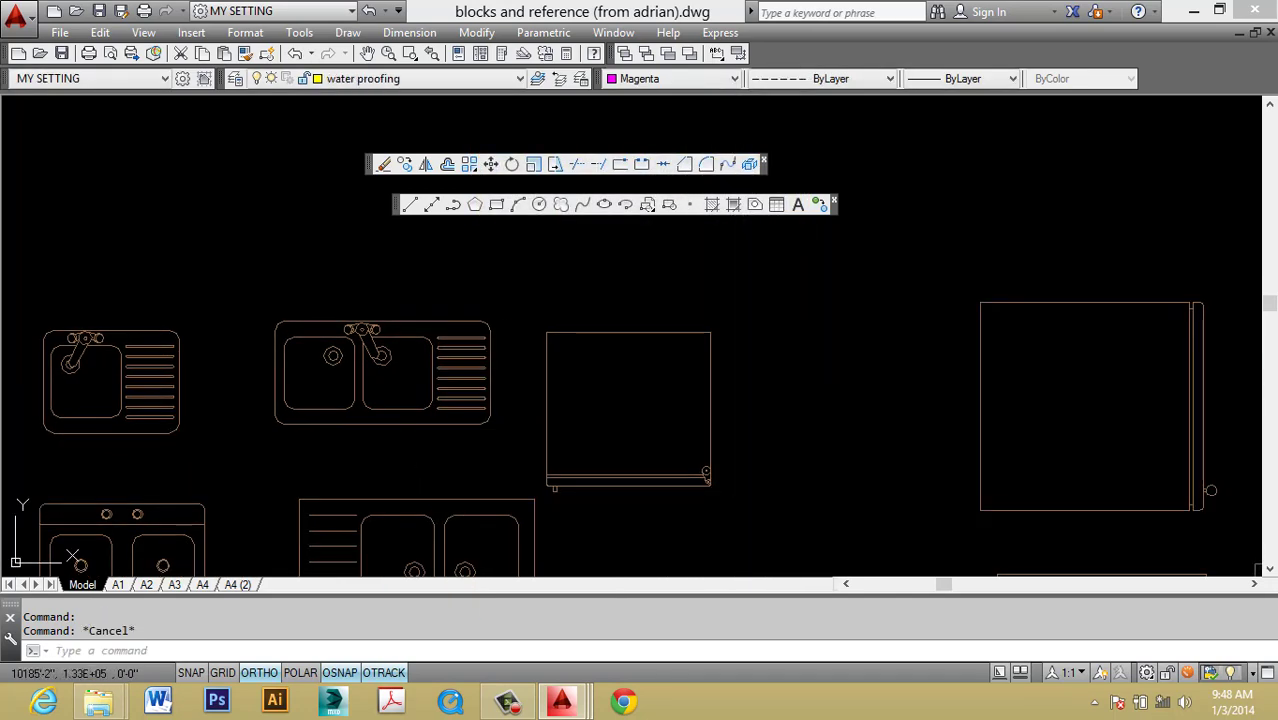
middle_click_drag(752, 417, 654, 476)
left_click(676, 491)
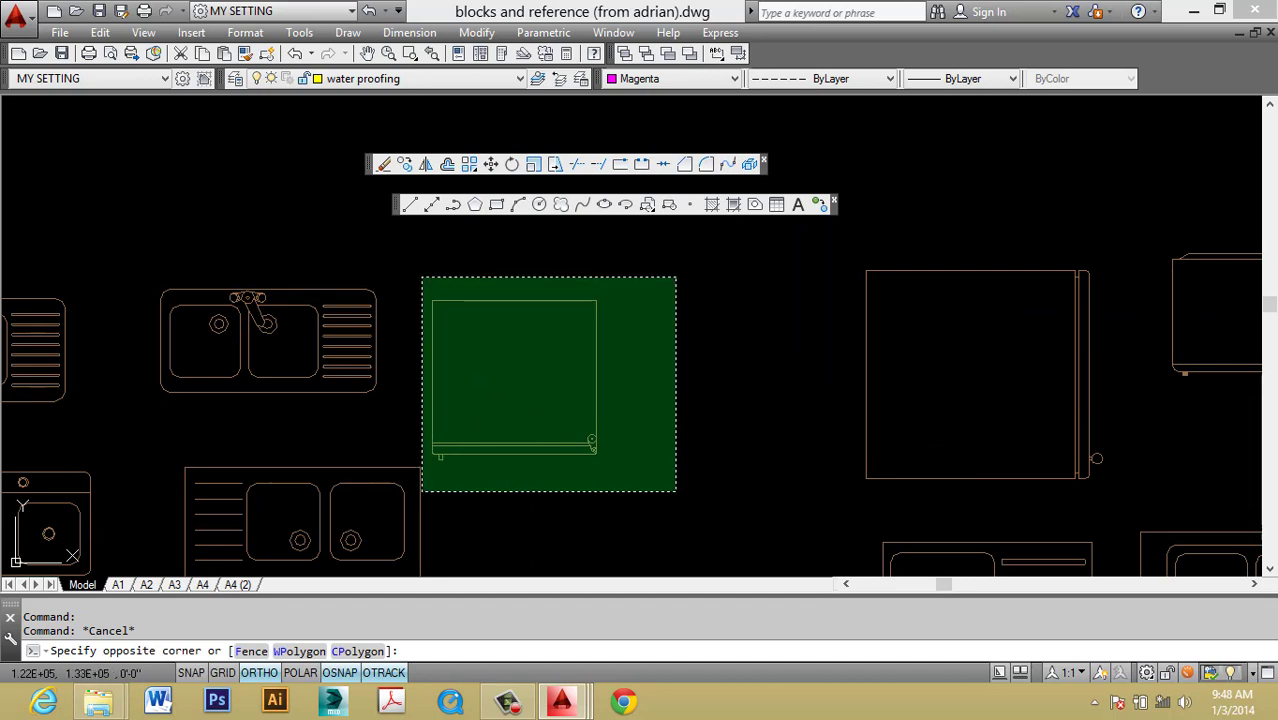
Copy the square cabinet to the clipboard with a picked base point.
left_click(422, 277)
key("ctrl+shift+c")
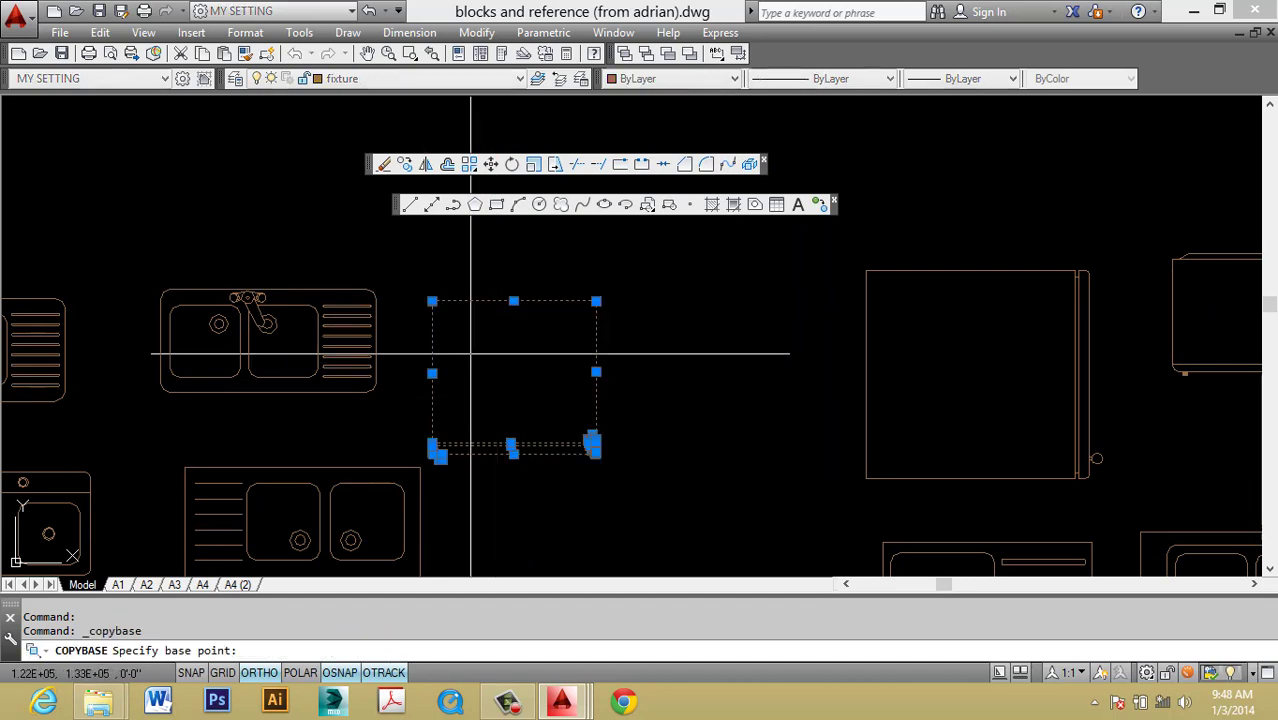
left_click(432, 301)
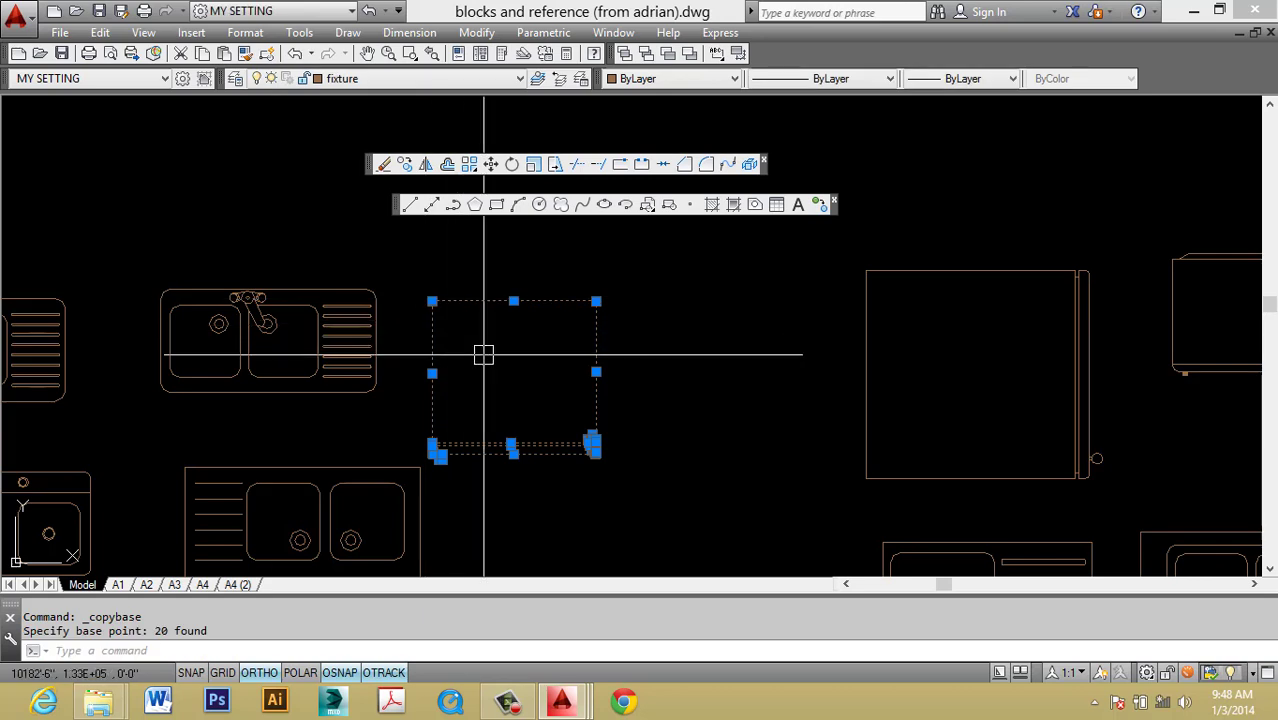
Paste the cabinet into ARRAY.dwg as a block.
key("ctrl+Tab")
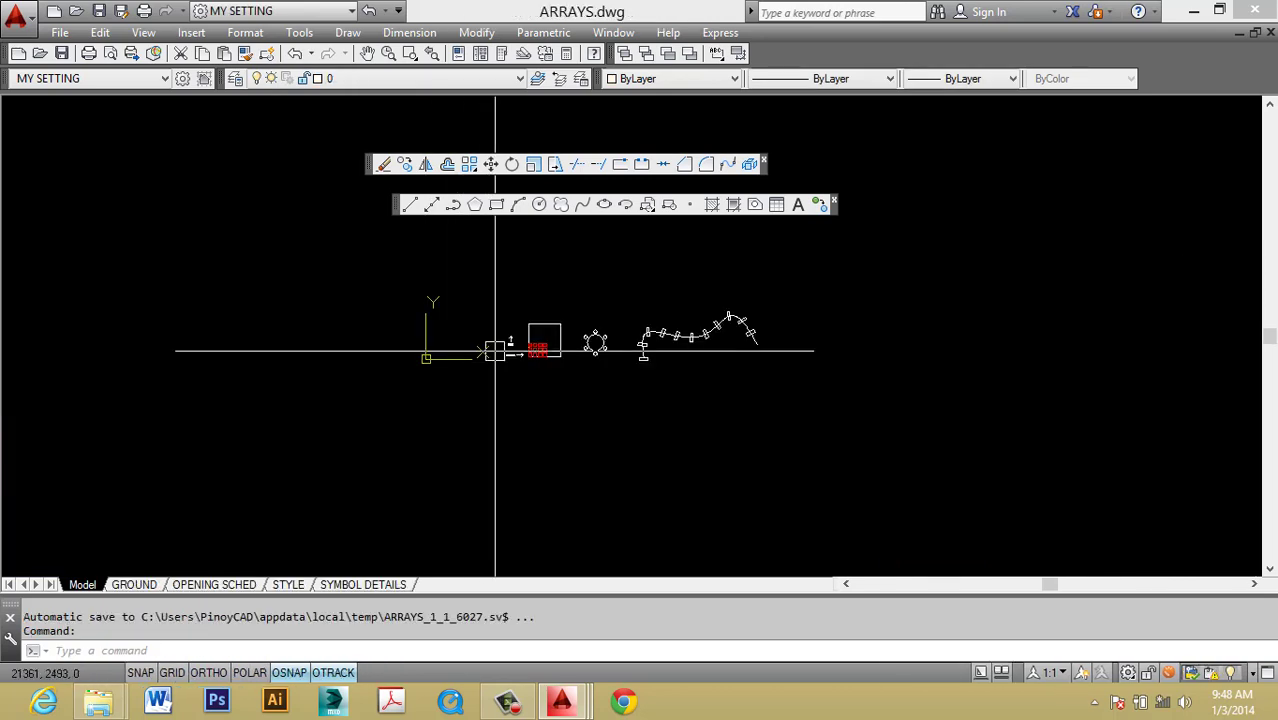
key("ctrl+Tab")
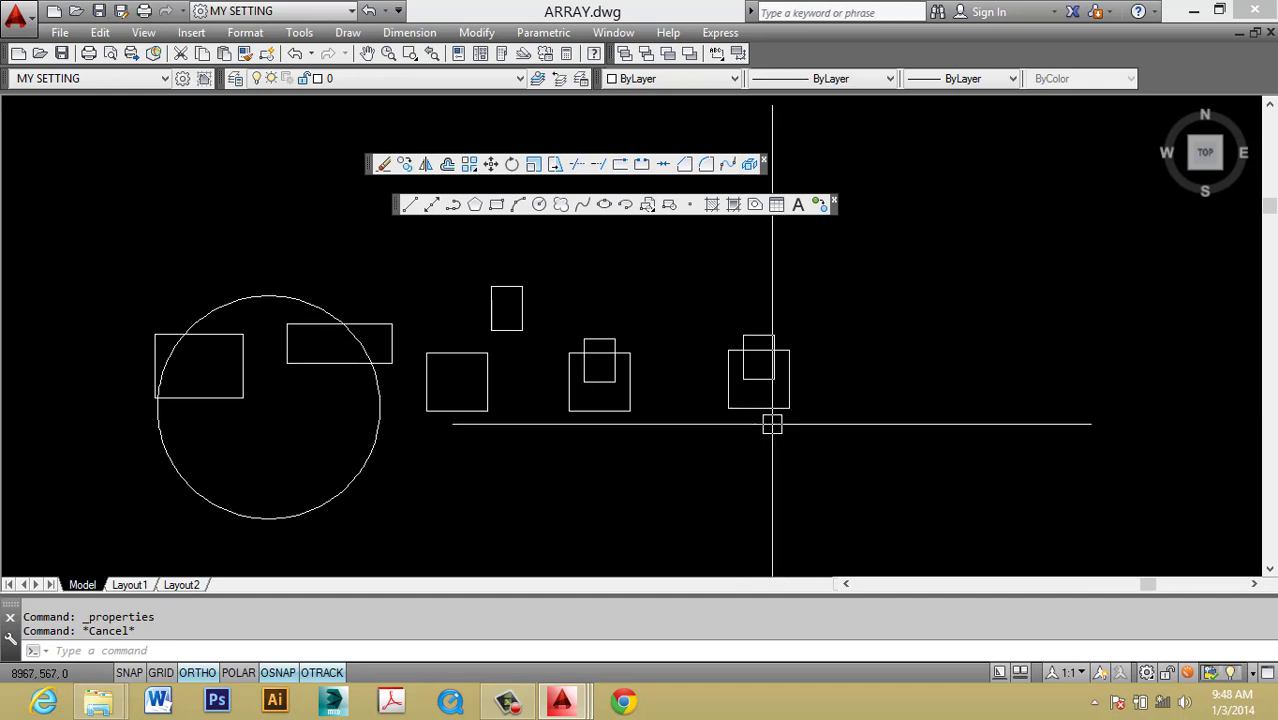
key("ctrl+shift+v")
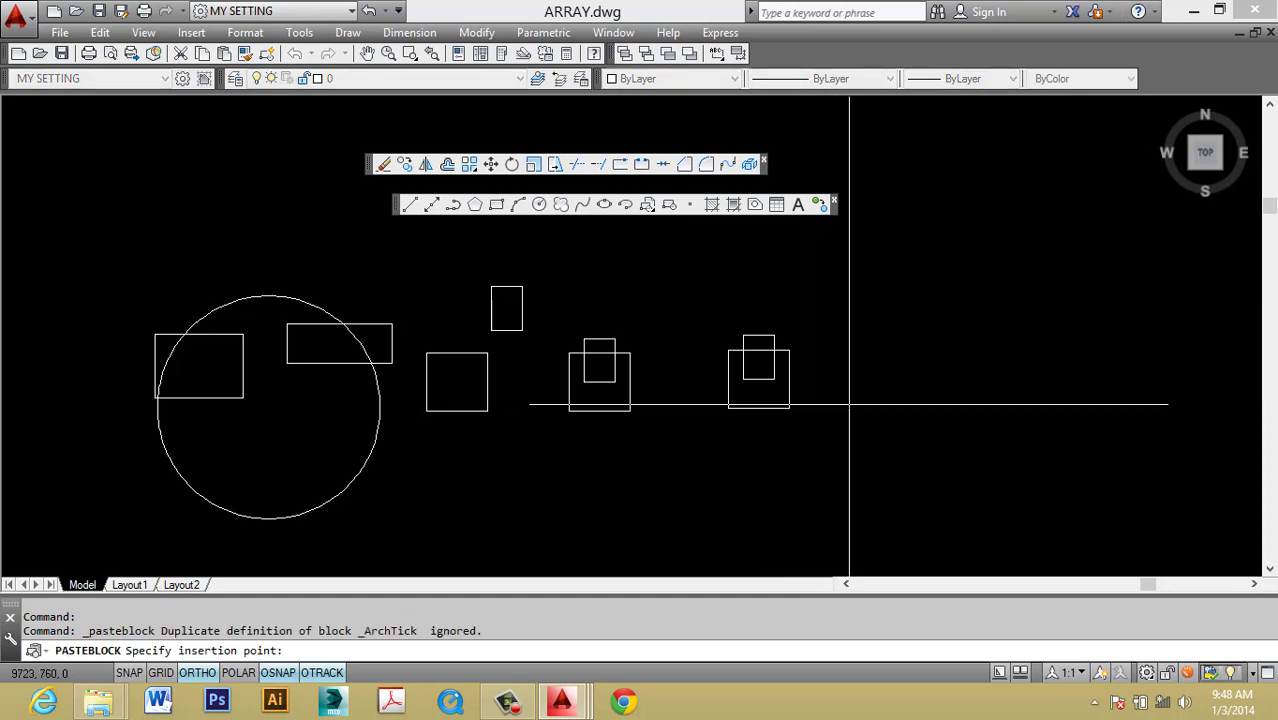
scroll(900, 380, "up", 5)
scroll(830, 310, "down", 5)
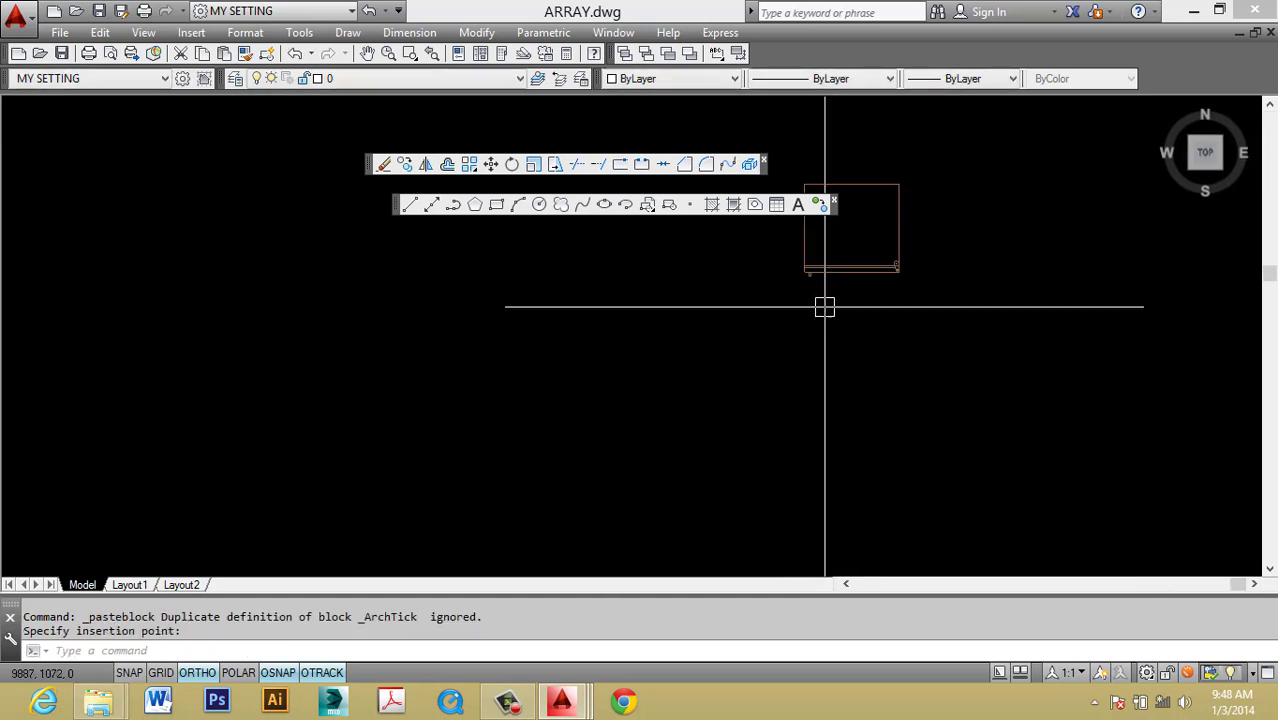
left_click(803, 427)
middle_click_drag(807, 431, 722, 447)
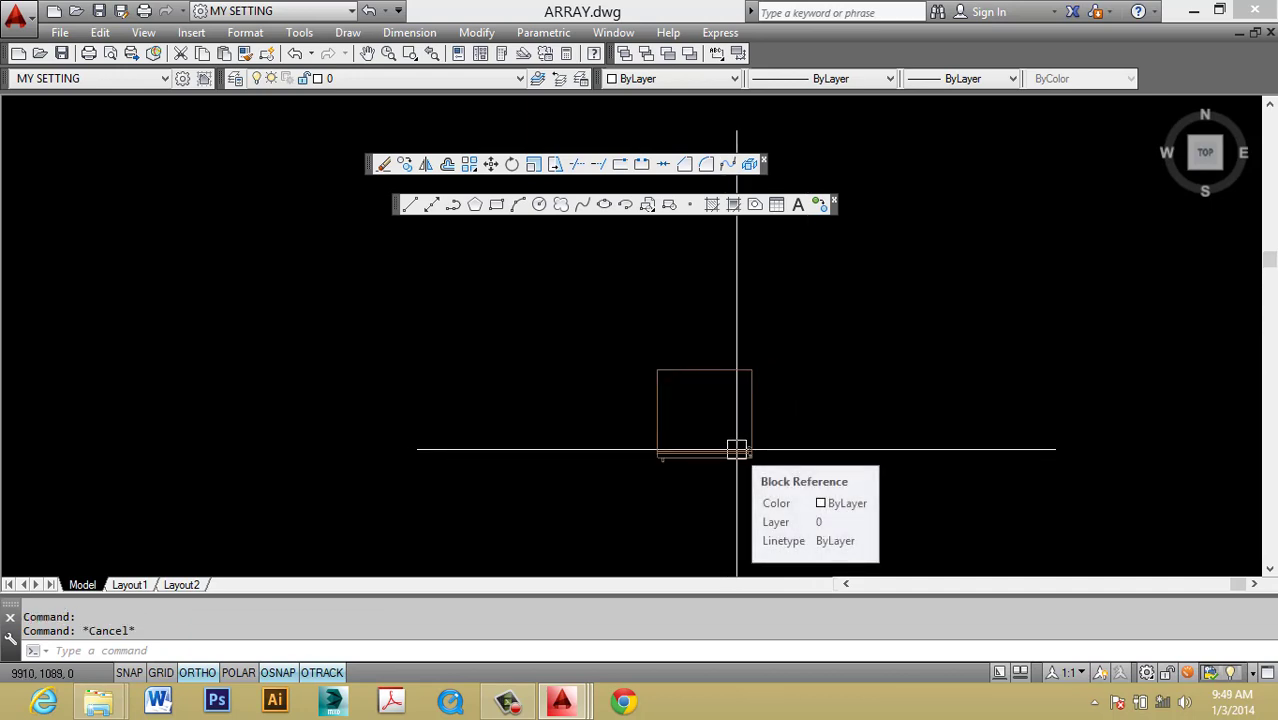
Paste a second copy of the cabinet to the right of the first.
left_click(737, 450)
middle_click_drag(716, 452, 712, 425)
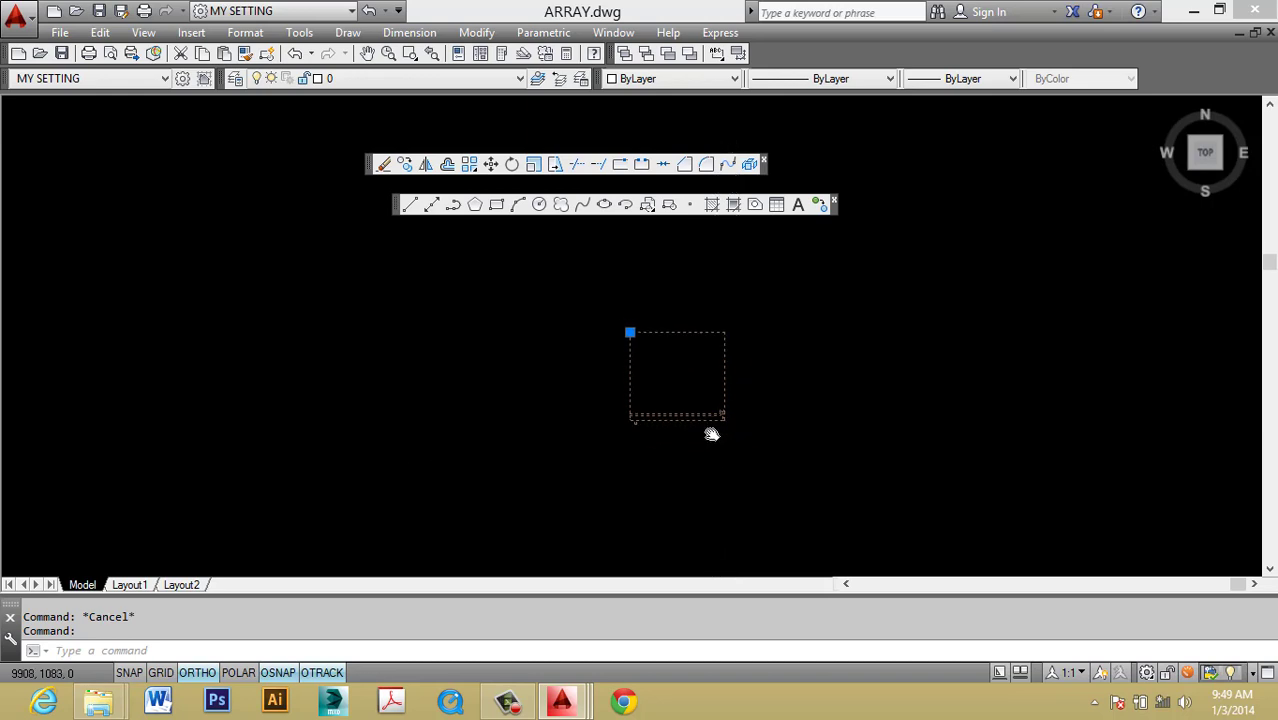
key("Escape")
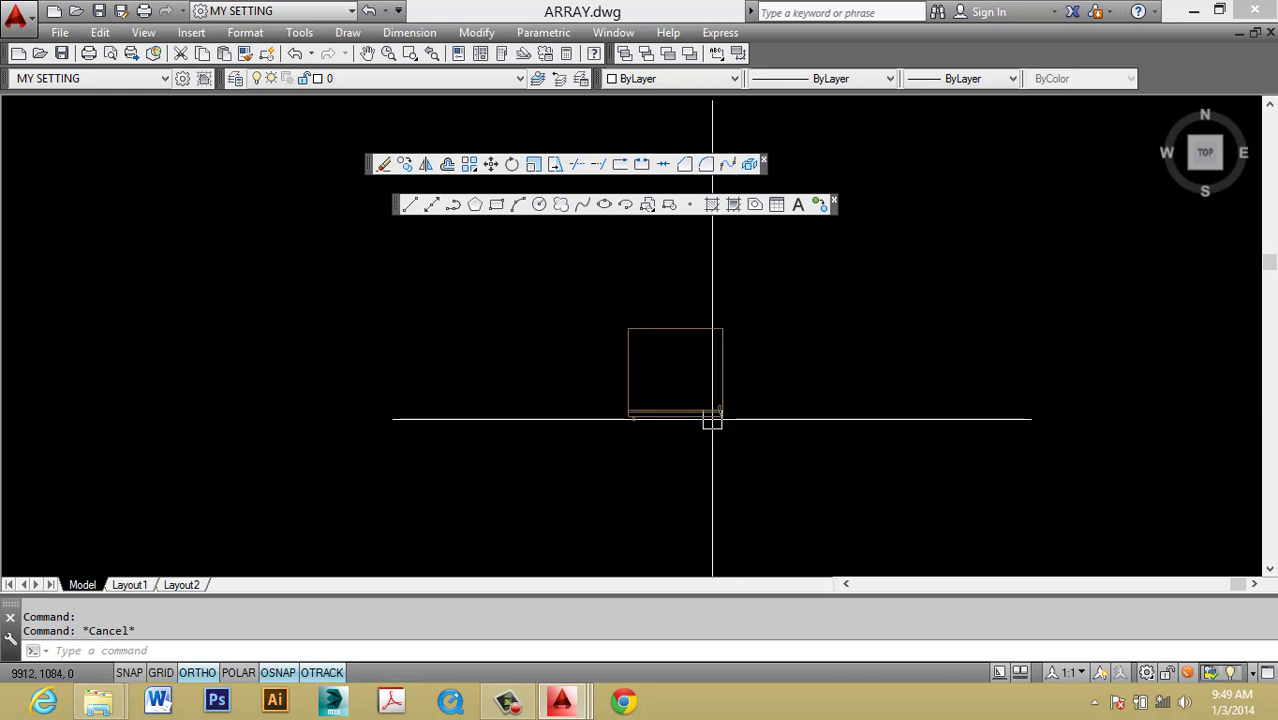
key("ctrl+v")
left_click(852, 391)
middle_click_drag(924, 492, 870, 479)
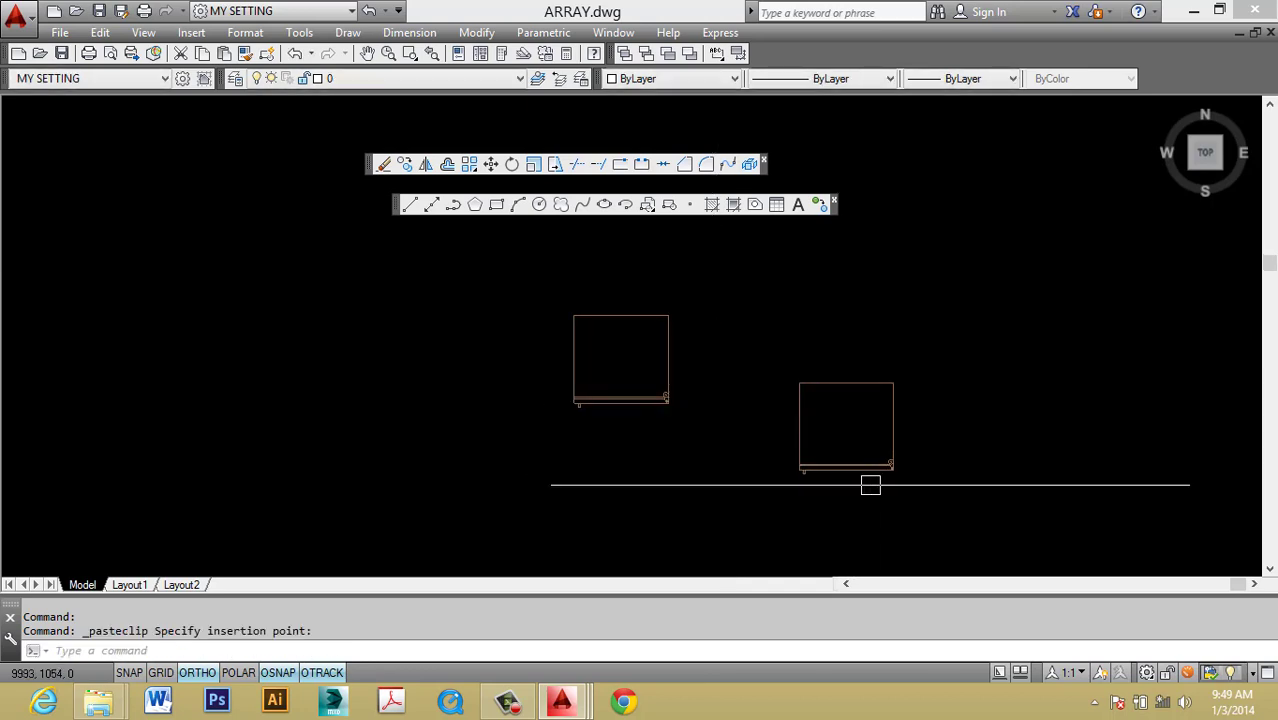
key("Escape")
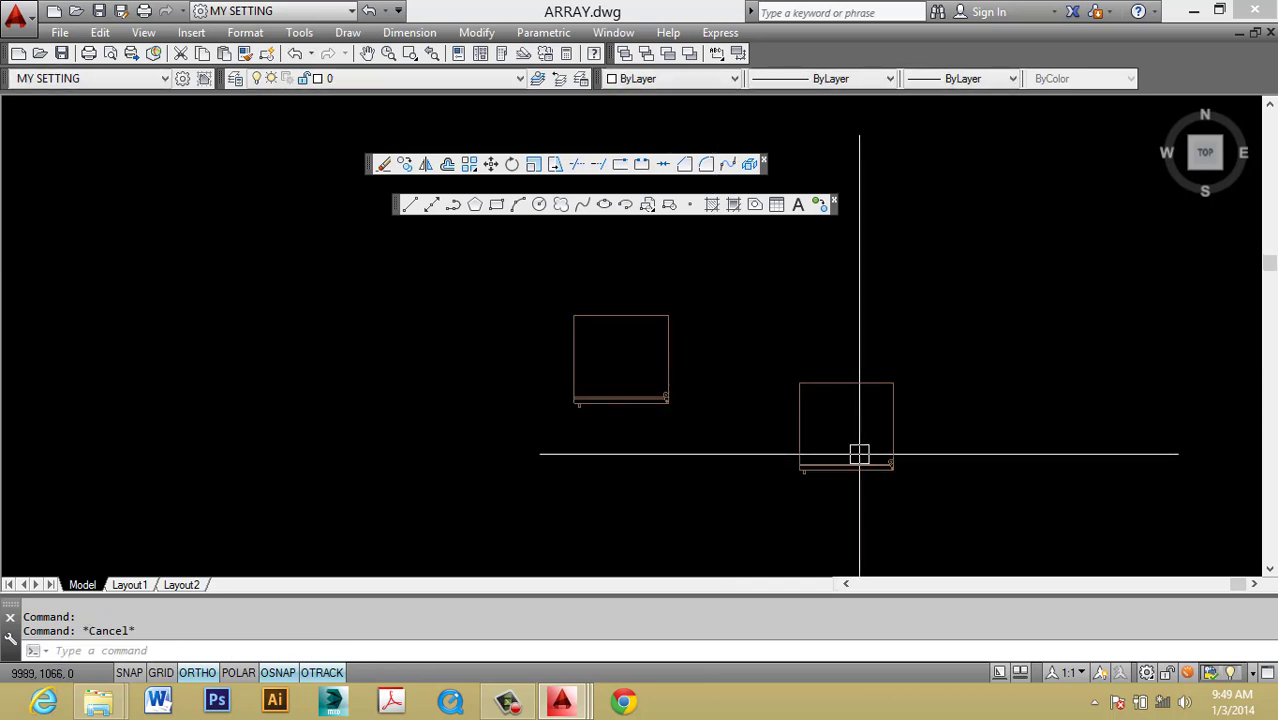
Select the left and right cabinet copies one at a time to check them.
left_click(827, 378)
middle_click_drag(893, 437, 870, 416)
scroll(869, 411, "up", 2)
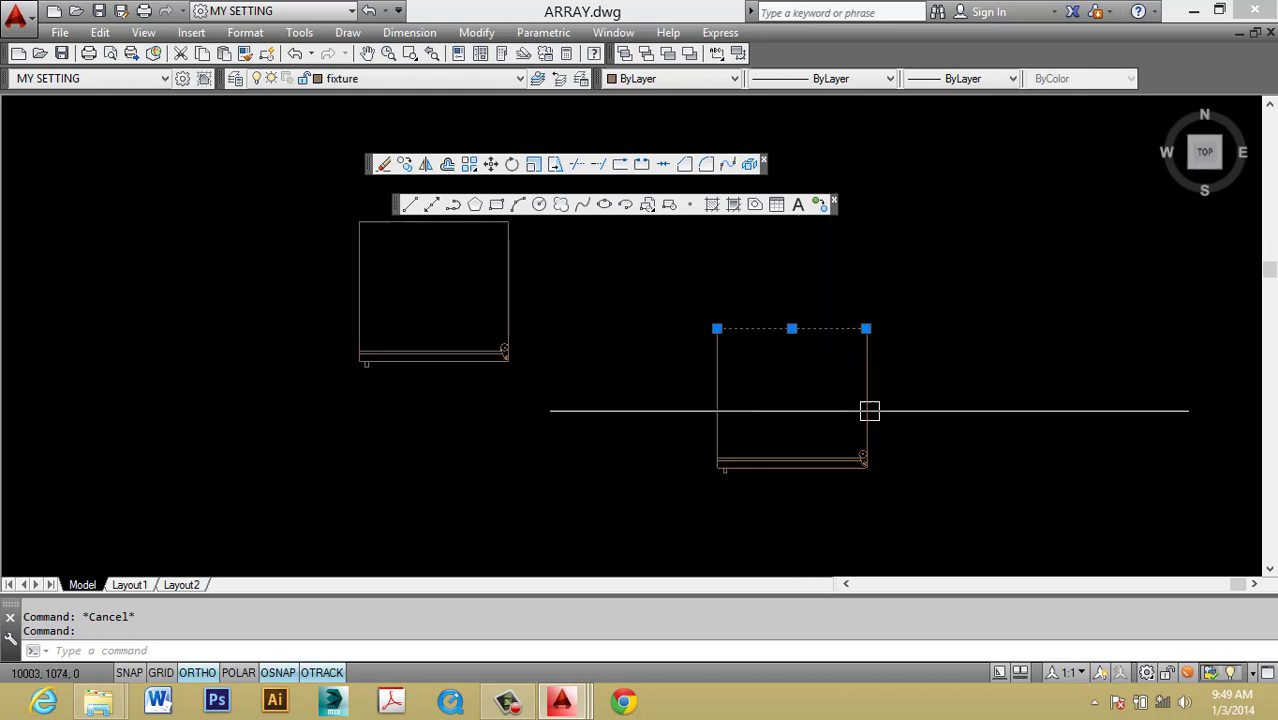
key("Escape")
left_click(463, 356)
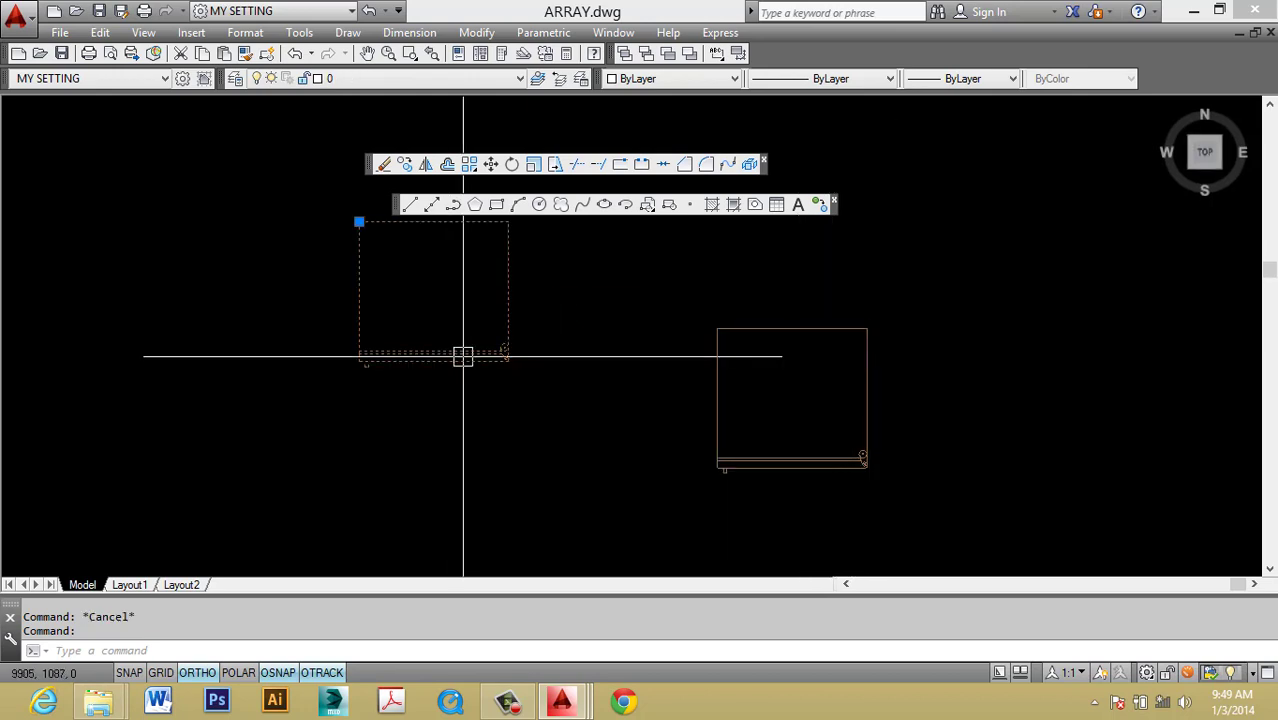
key("Escape")
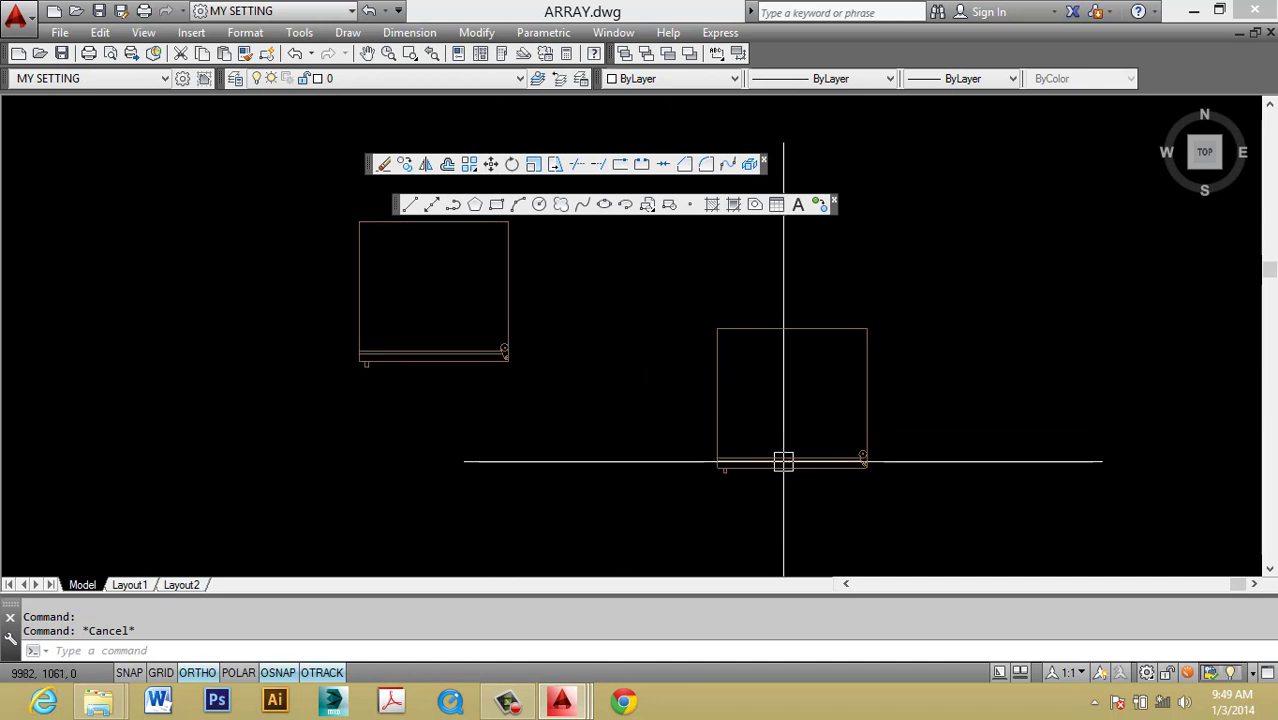
left_click(792, 467)
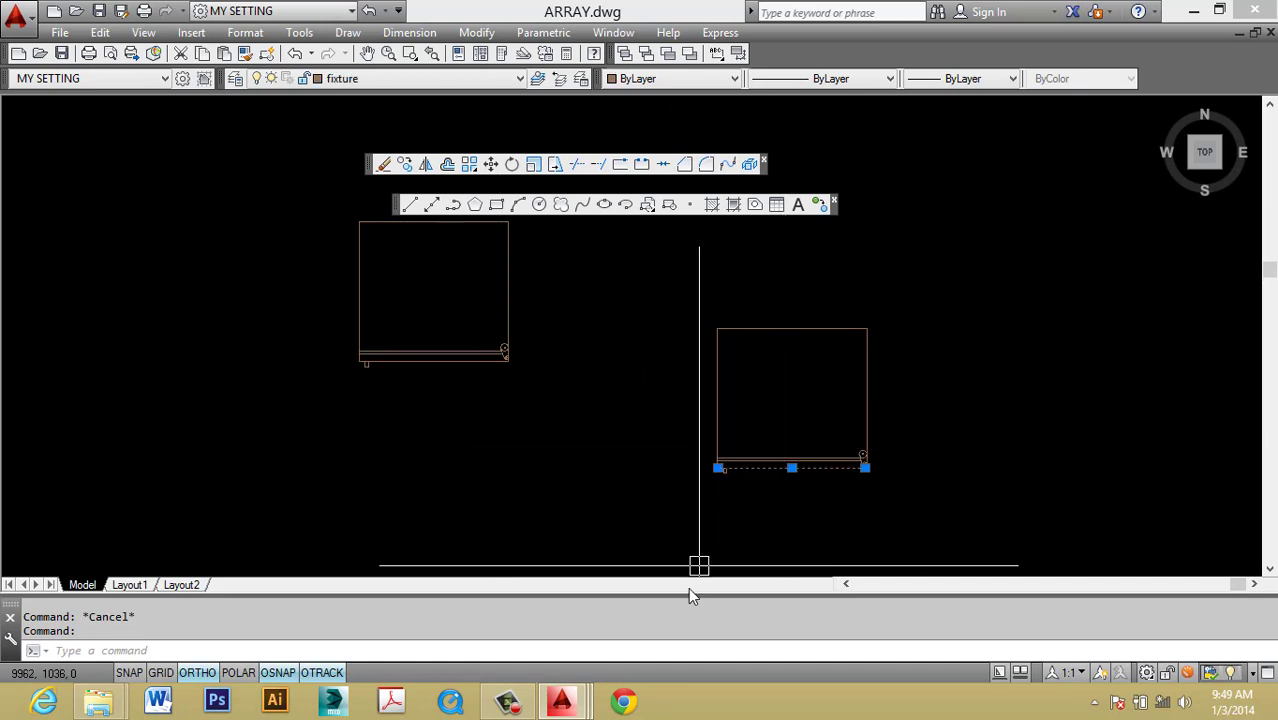
key("Escape")
scroll(764, 427, "down", 4)
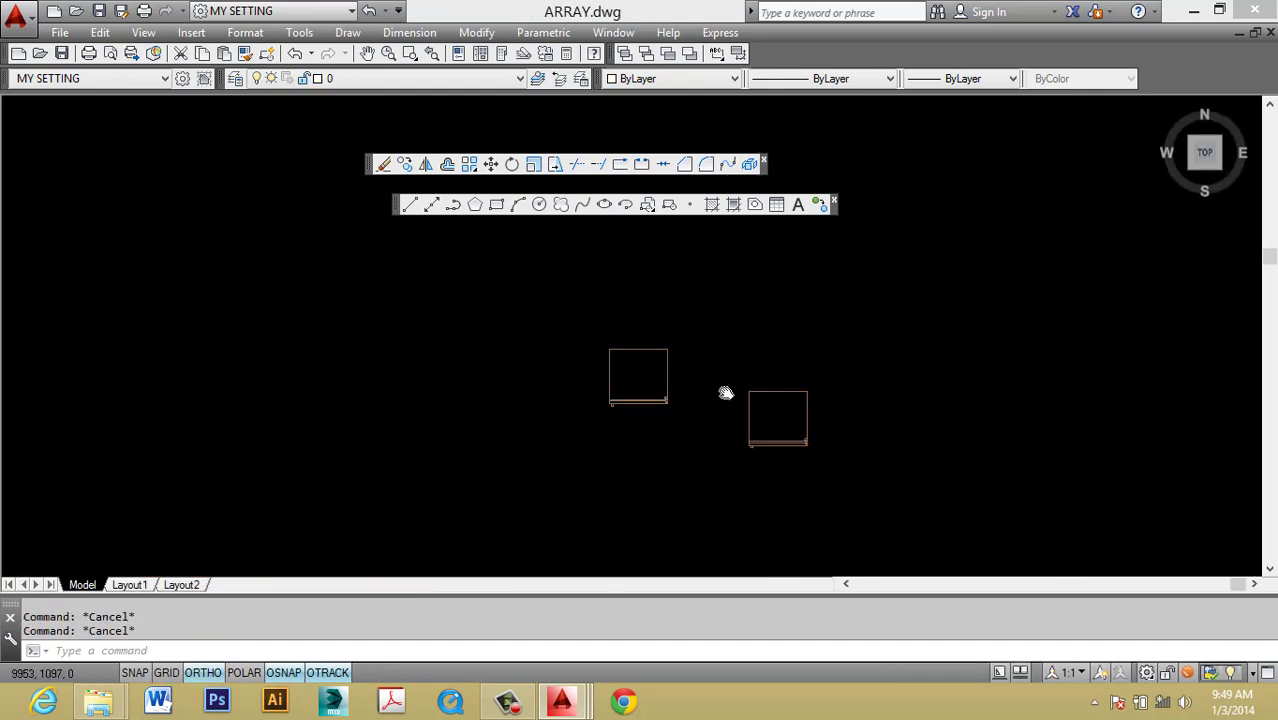
scroll(726, 393, "up", 2)
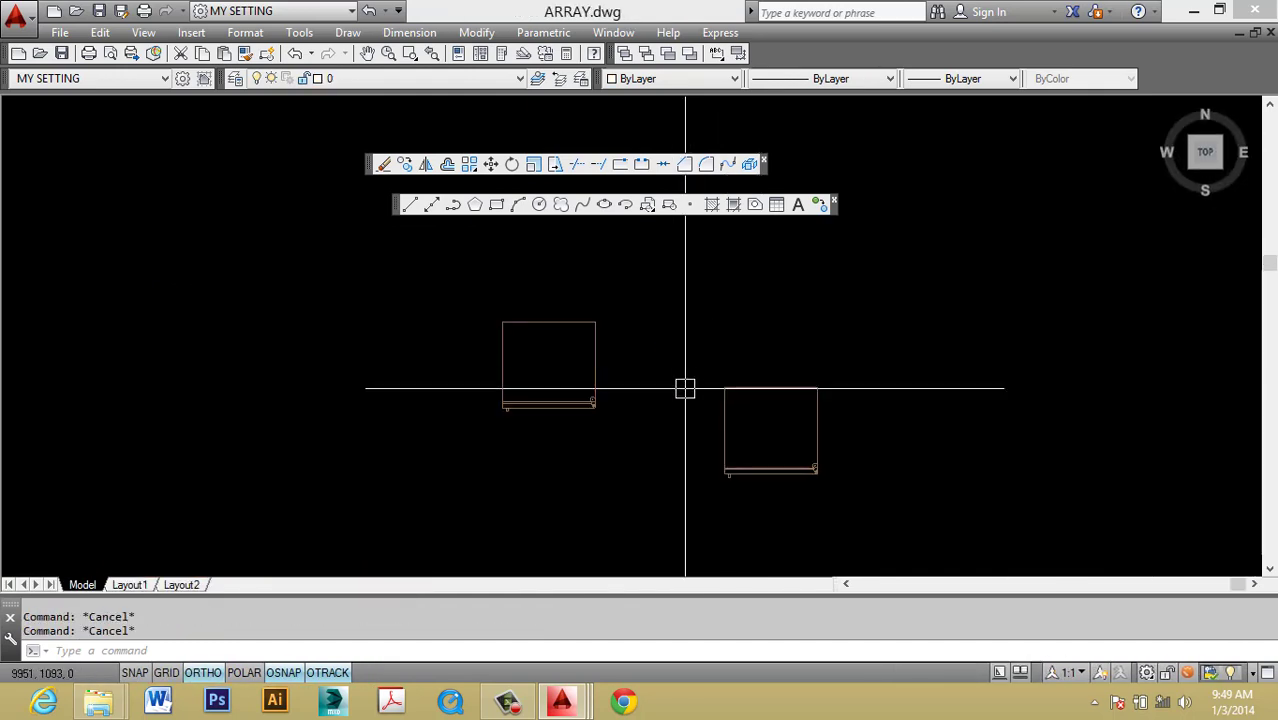
left_click(742, 402)
key("Escape")
scroll(689, 413, "down", 4)
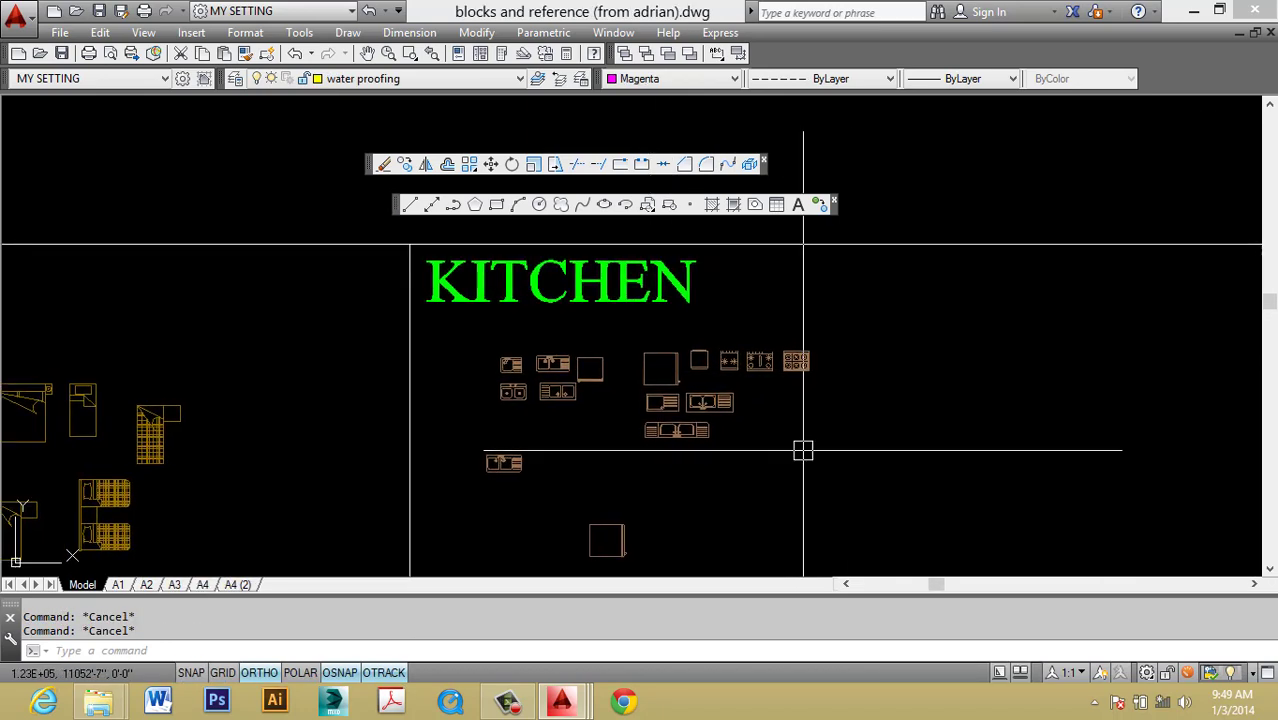
scroll(756, 421, "up", 2)
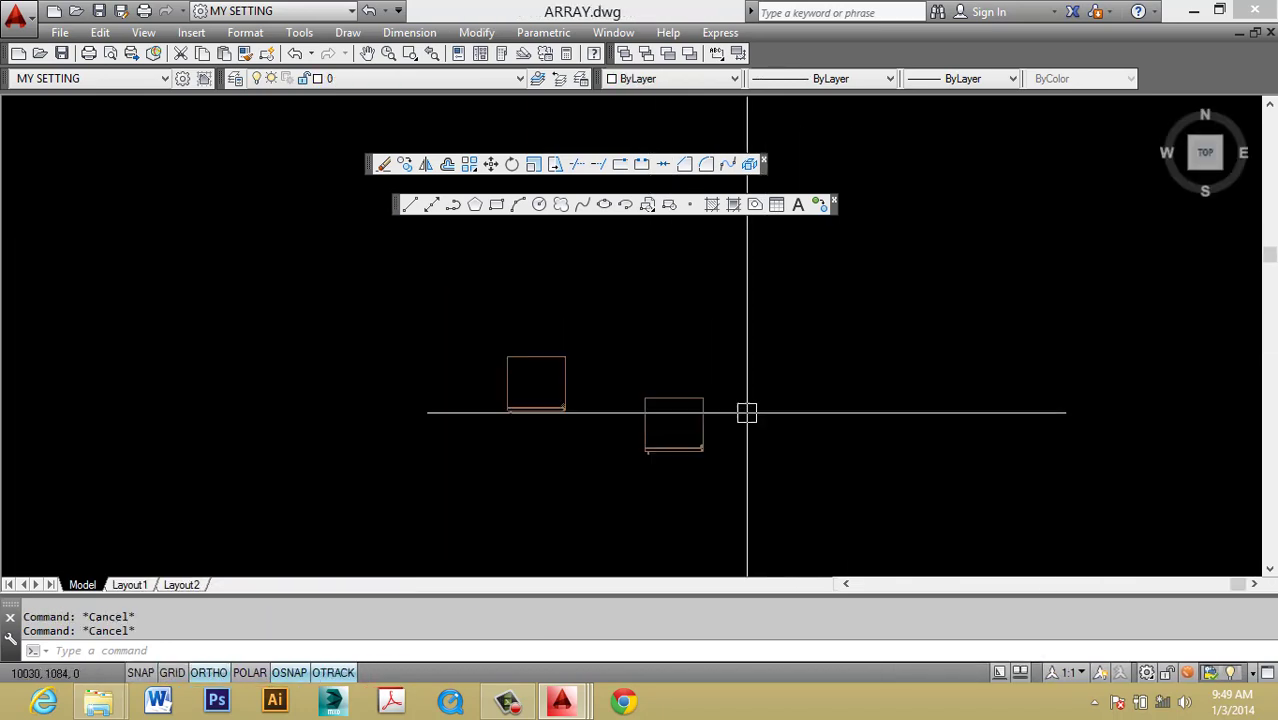
scroll(700, 410, "up", 2)
left_click(675, 408)
key("Escape")
type("w")
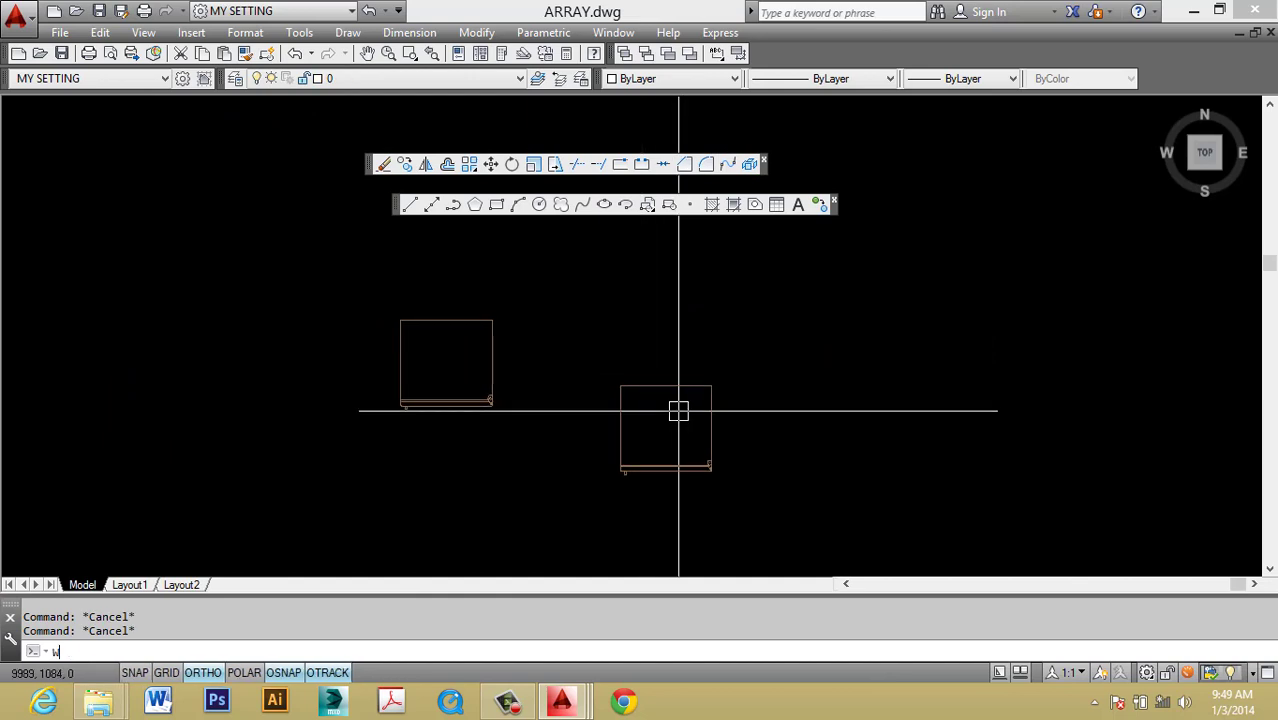
Open the Write Block dialog, set the source to Block, and close without saving.
type("block")
key("Return")
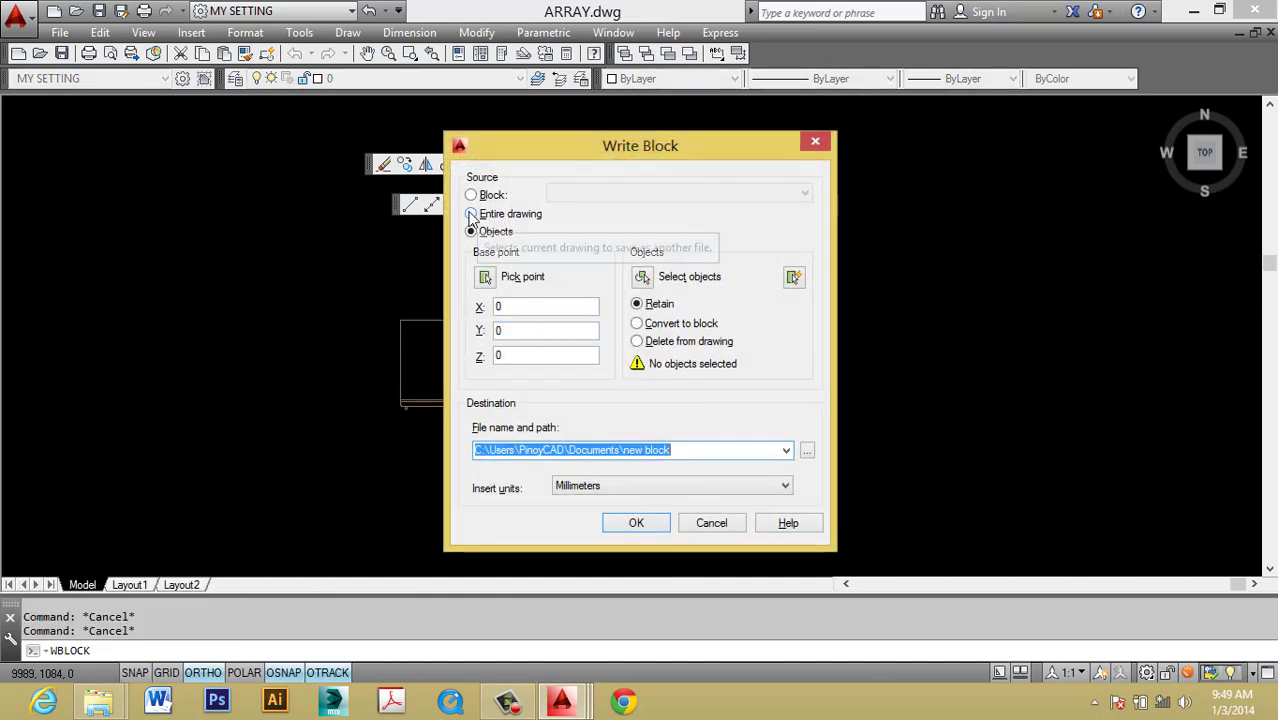
left_click(471, 195)
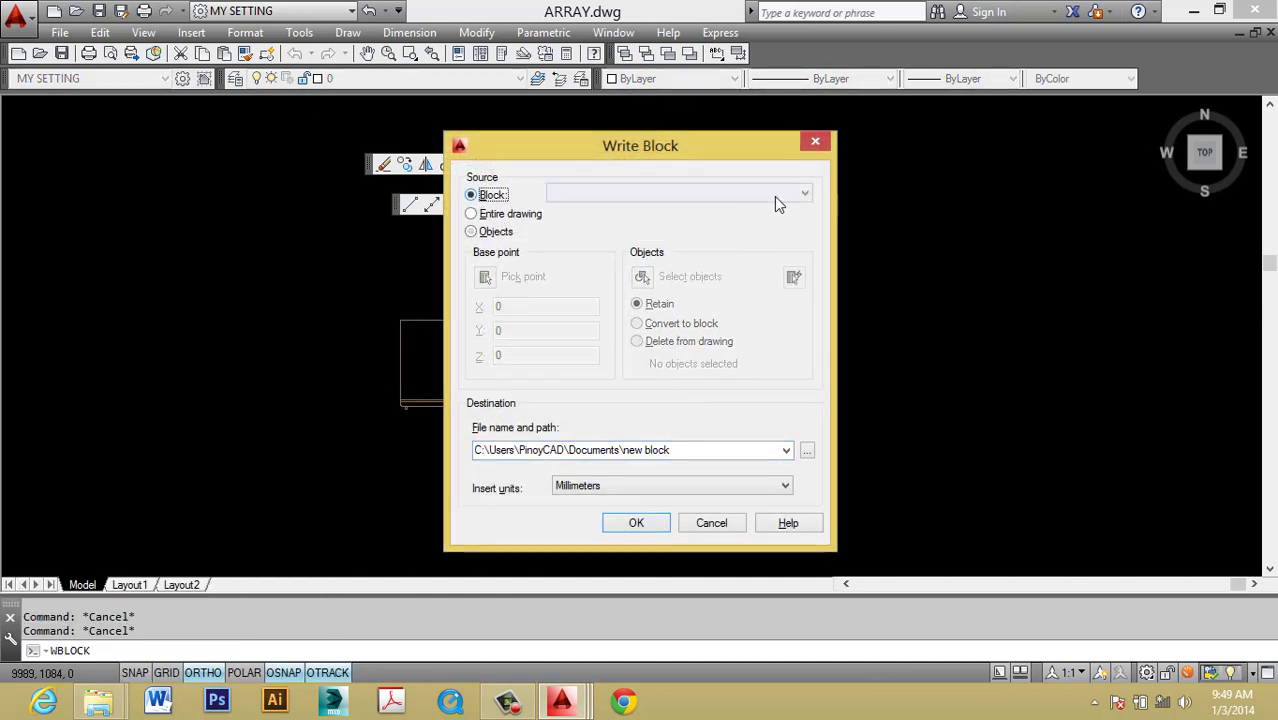
left_click(817, 142)
Window-select both pasted cabinets and erase them with E.
middle_click_drag(645, 342, 702, 331)
left_click(787, 520)
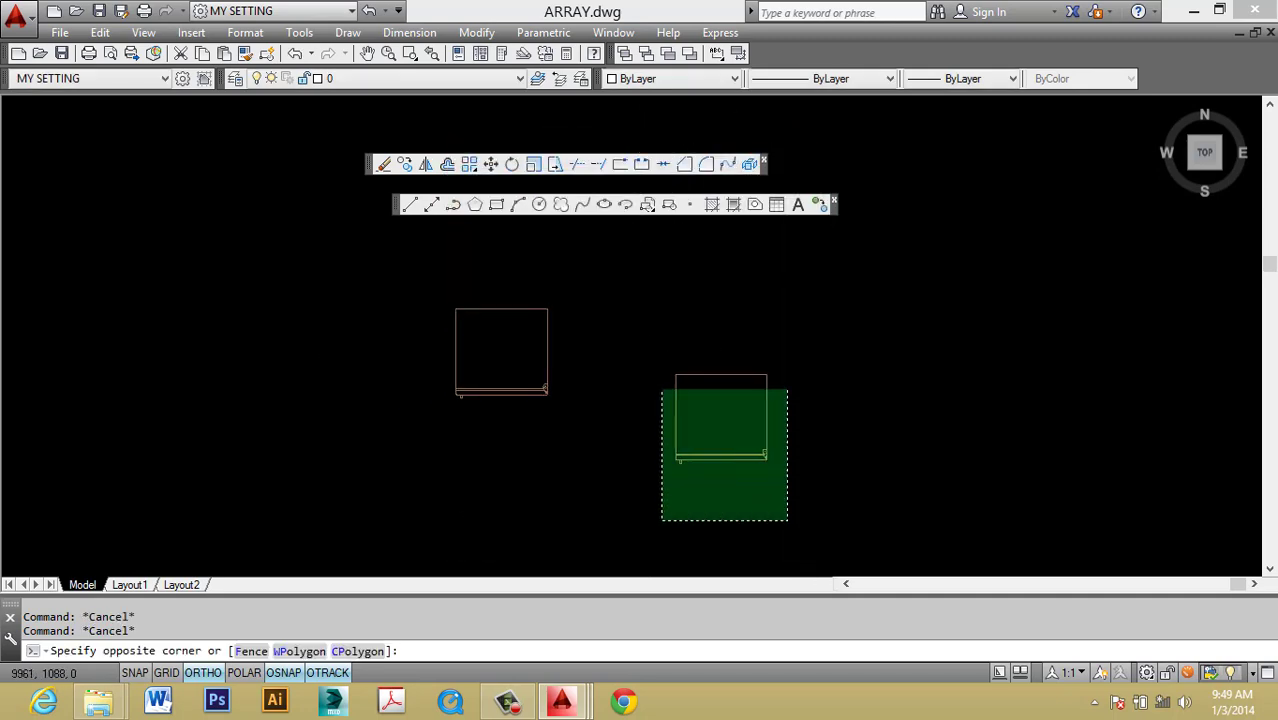
key("Escape")
left_click(547, 433)
left_click(428, 296)
left_click(375, 247)
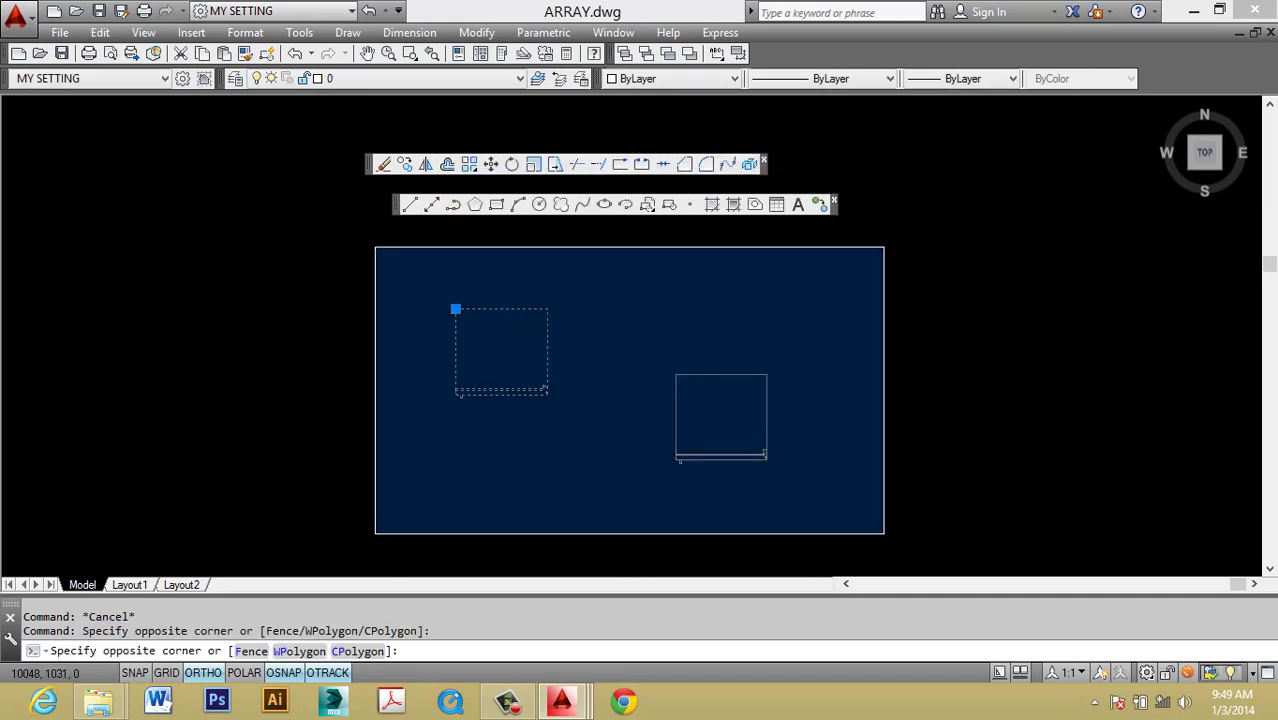
left_click(884, 534)
type("e")
key("Return")
key("Escape")
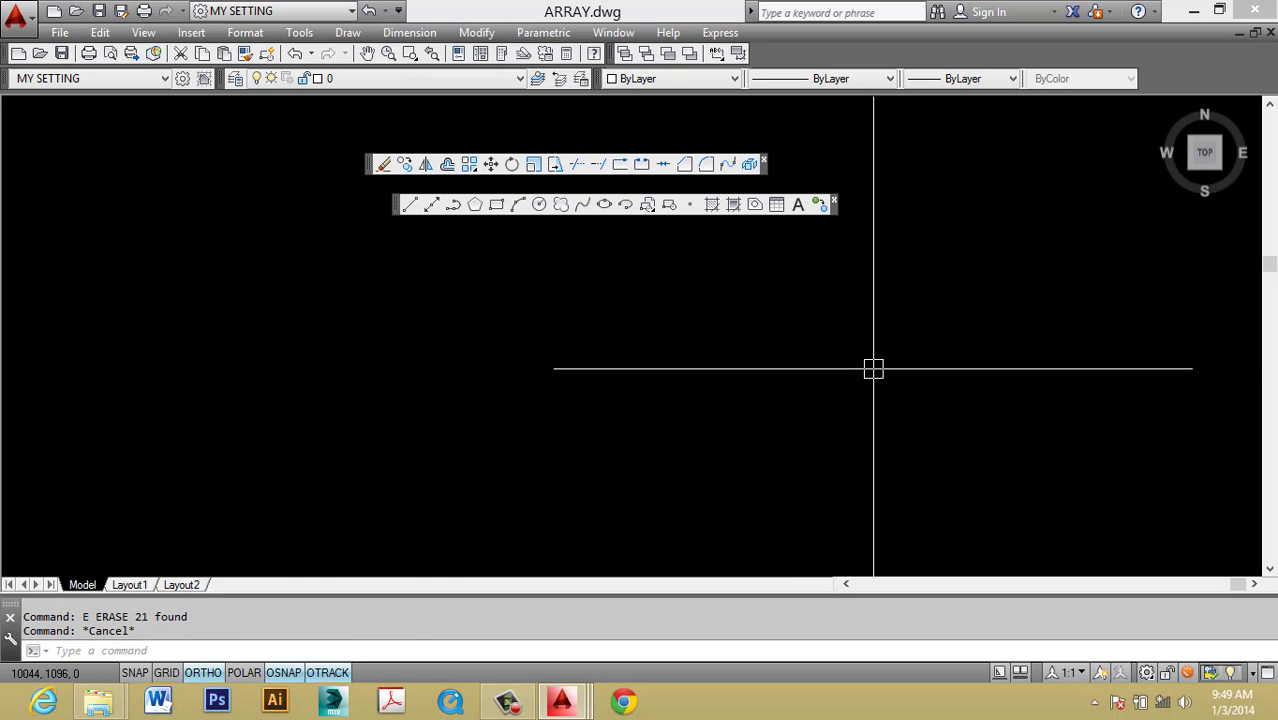
scroll(718, 305, "down", 2)
scroll(690, 322, "down", 1)
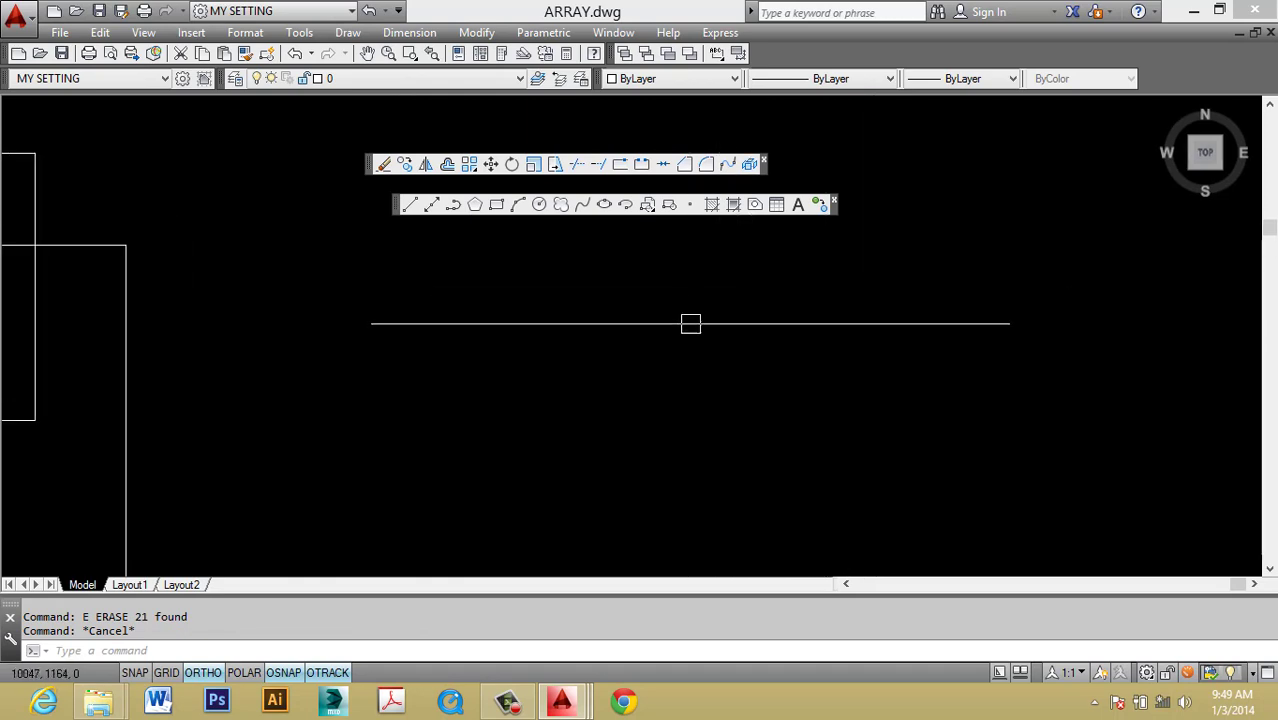
middle_click_drag(765, 278, 760, 296)
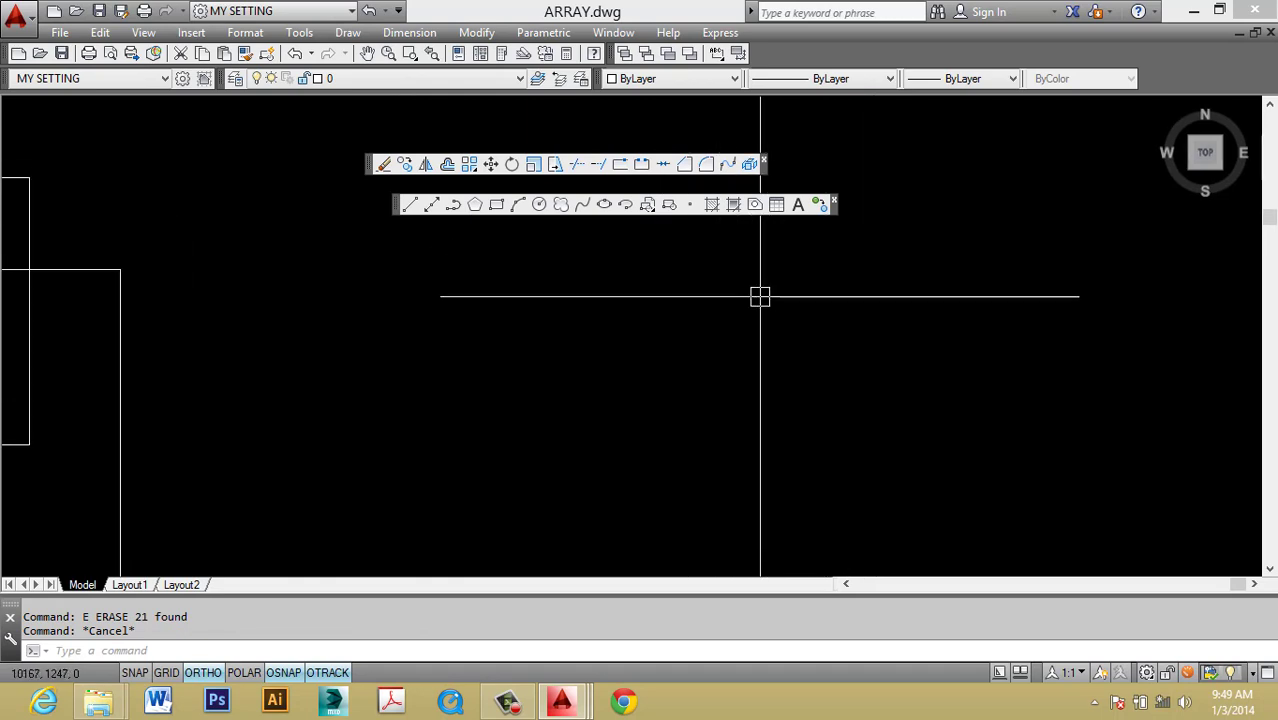
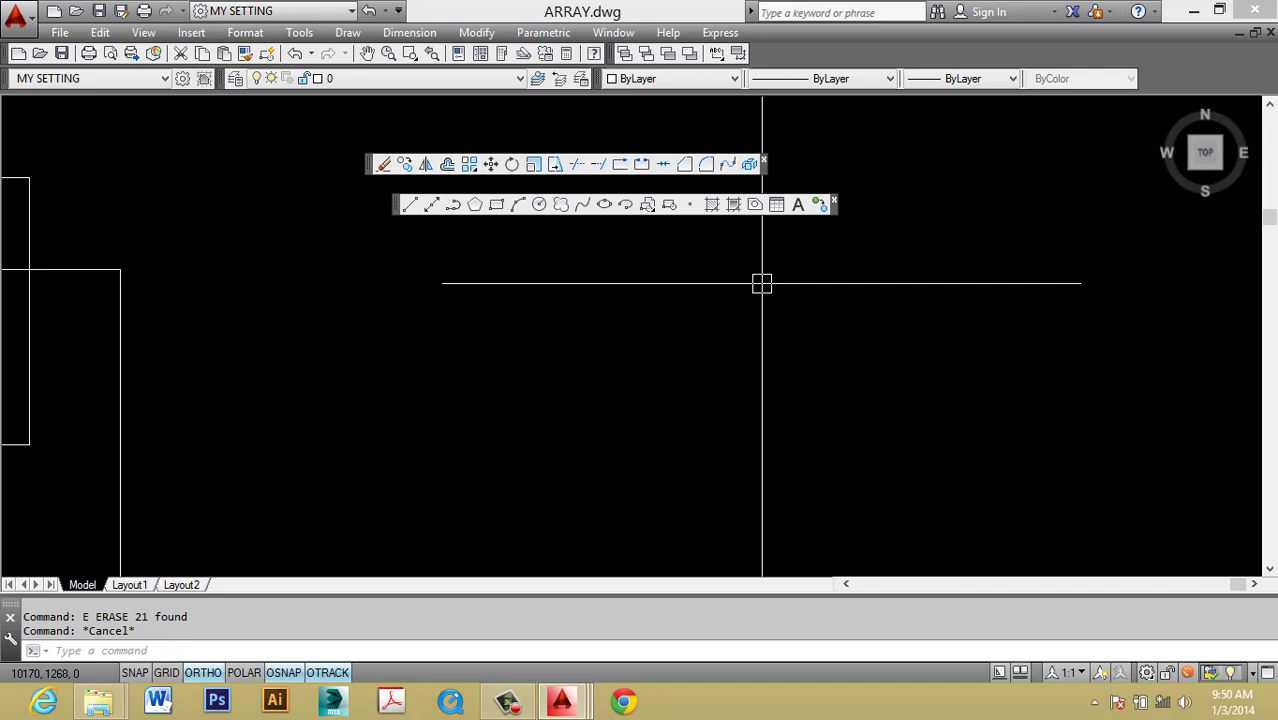
Zoom out, window-select the remaining eight objects and erase them with E.
scroll(762, 283, "down", 5)
scroll(784, 371, "down", 3)
left_click(847, 437)
left_click(484, 273)
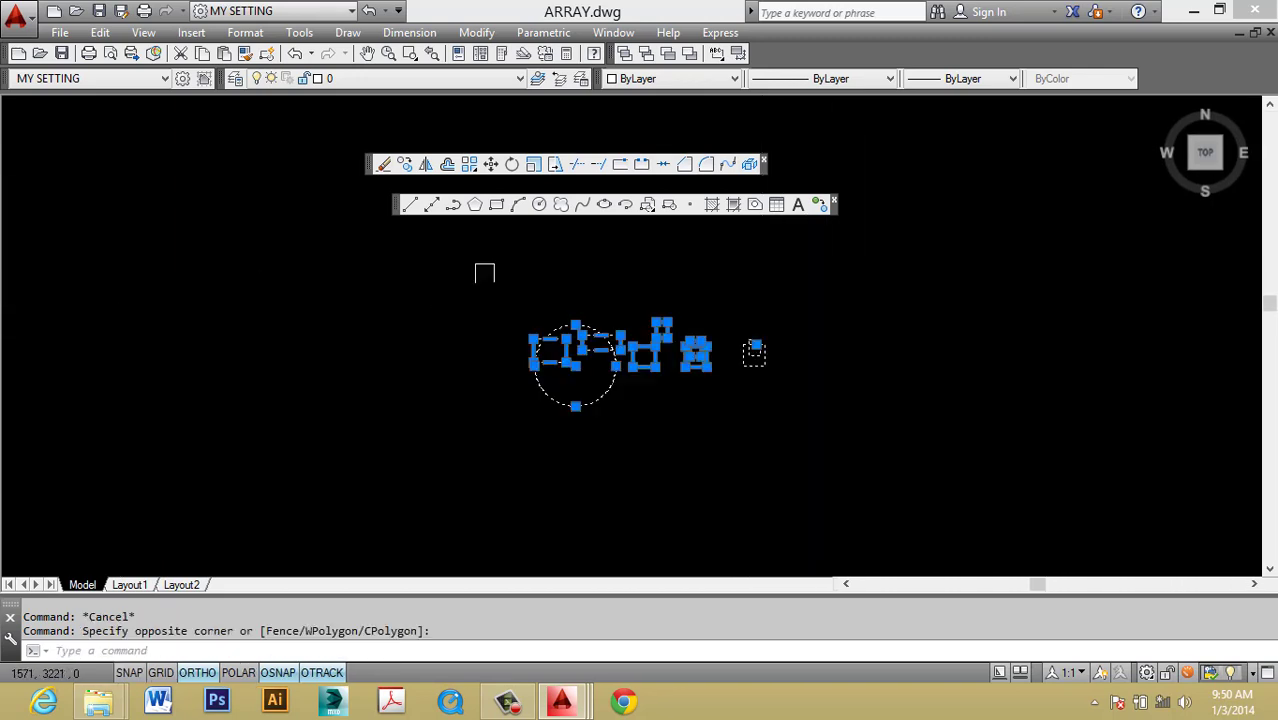
type("e")
key("Return")
key("Escape")
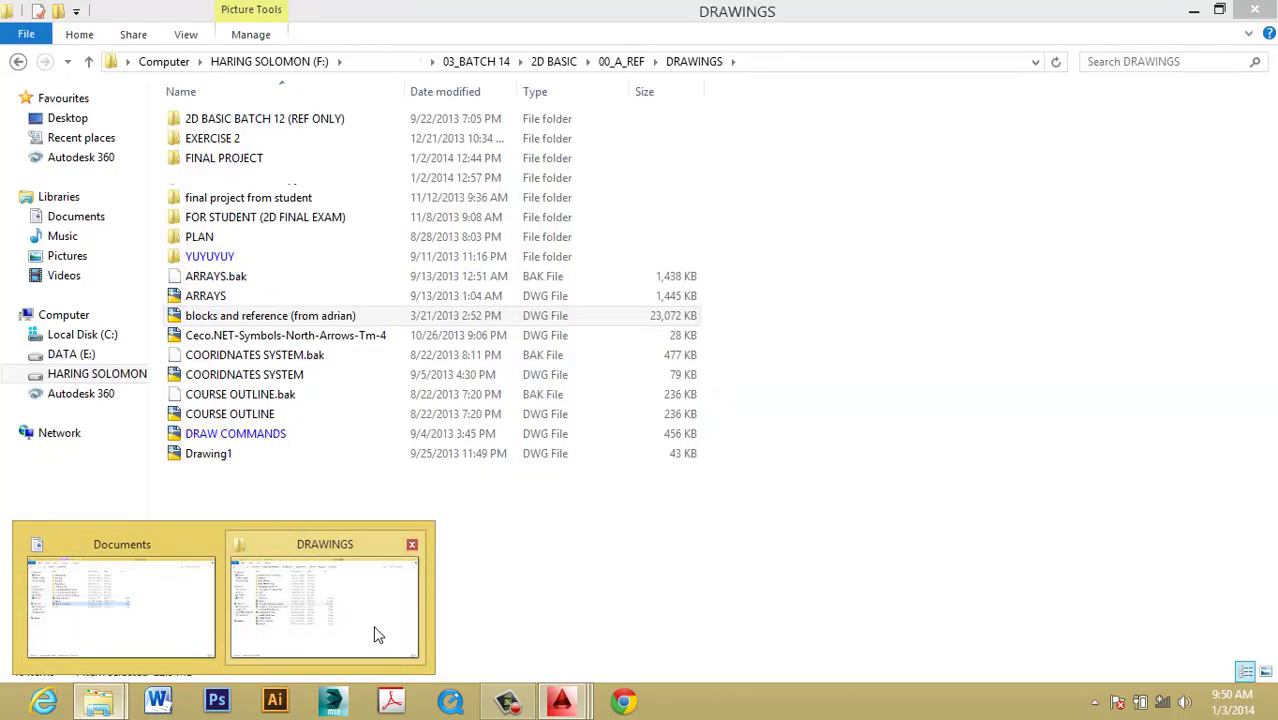
Step back twice to the Autocad 2d folder and open the 05_2D BASIC DAY 5 folder.
mouse_move(98, 701)
left_click(371, 634)
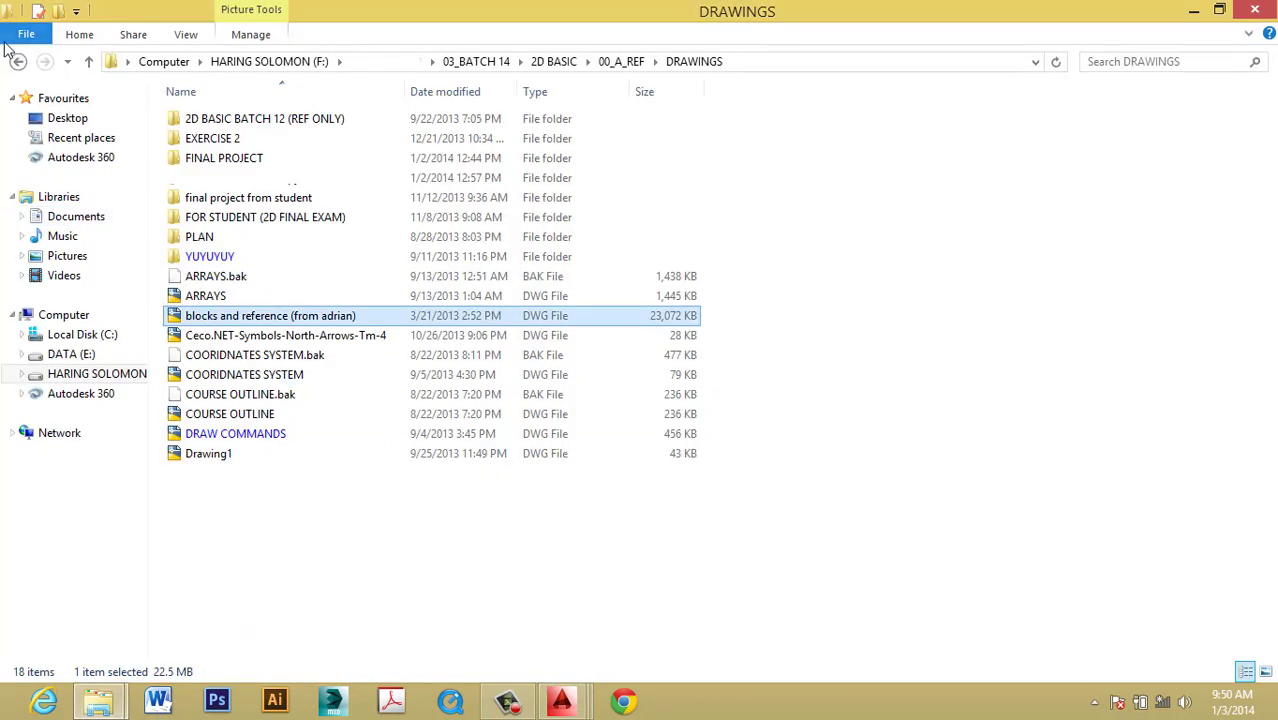
left_click(18, 62)
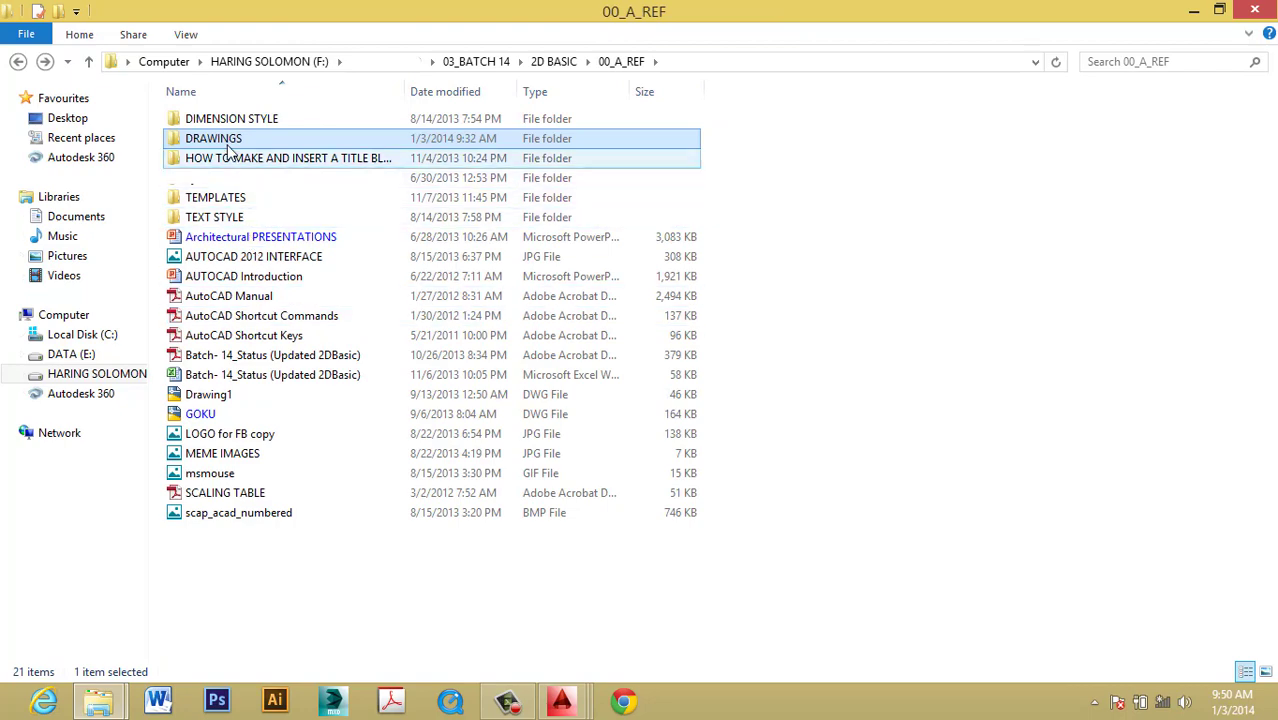
left_click(18, 62)
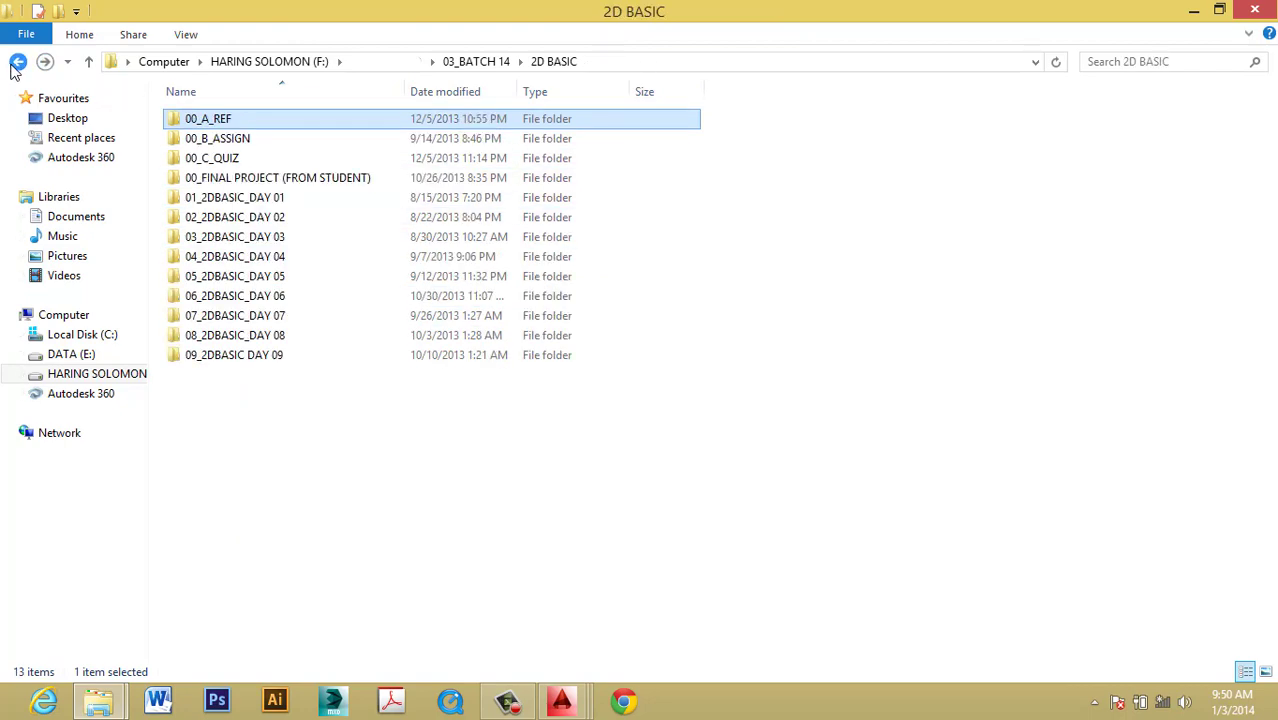
left_click(1195, 11)
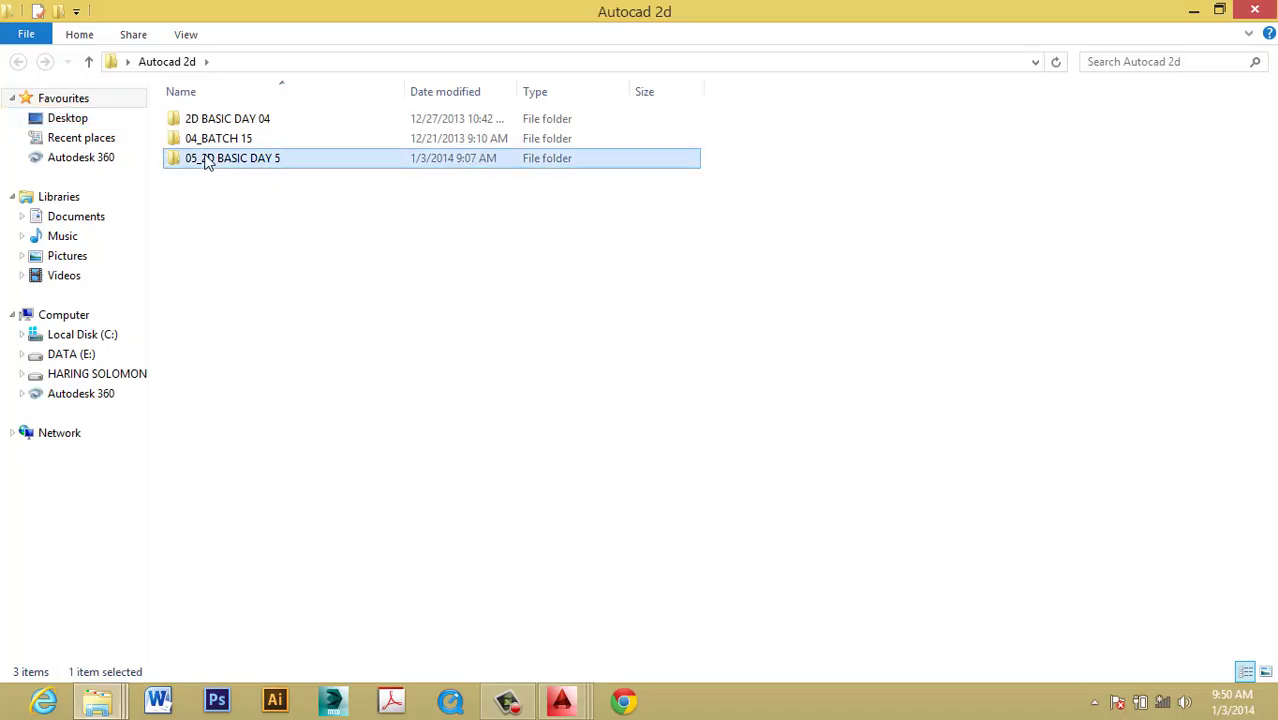
double_click(205, 160)
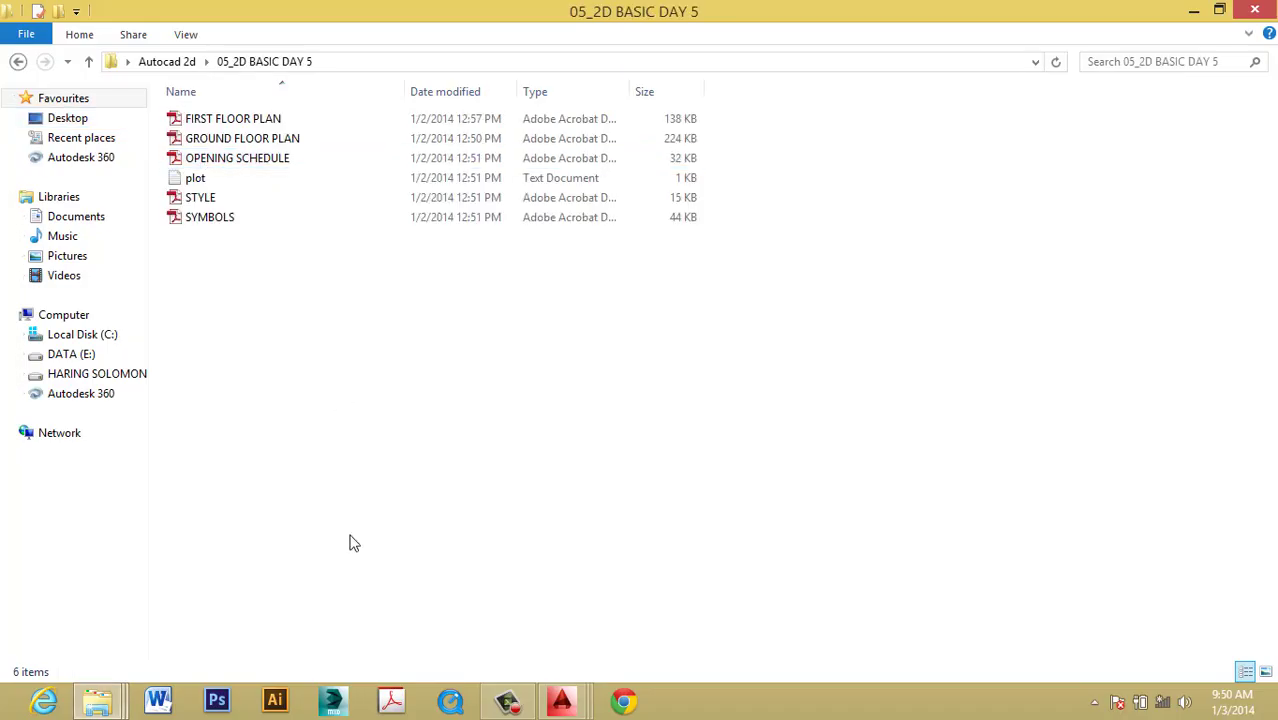
left_click(507, 700)
left_click(1198, 625)
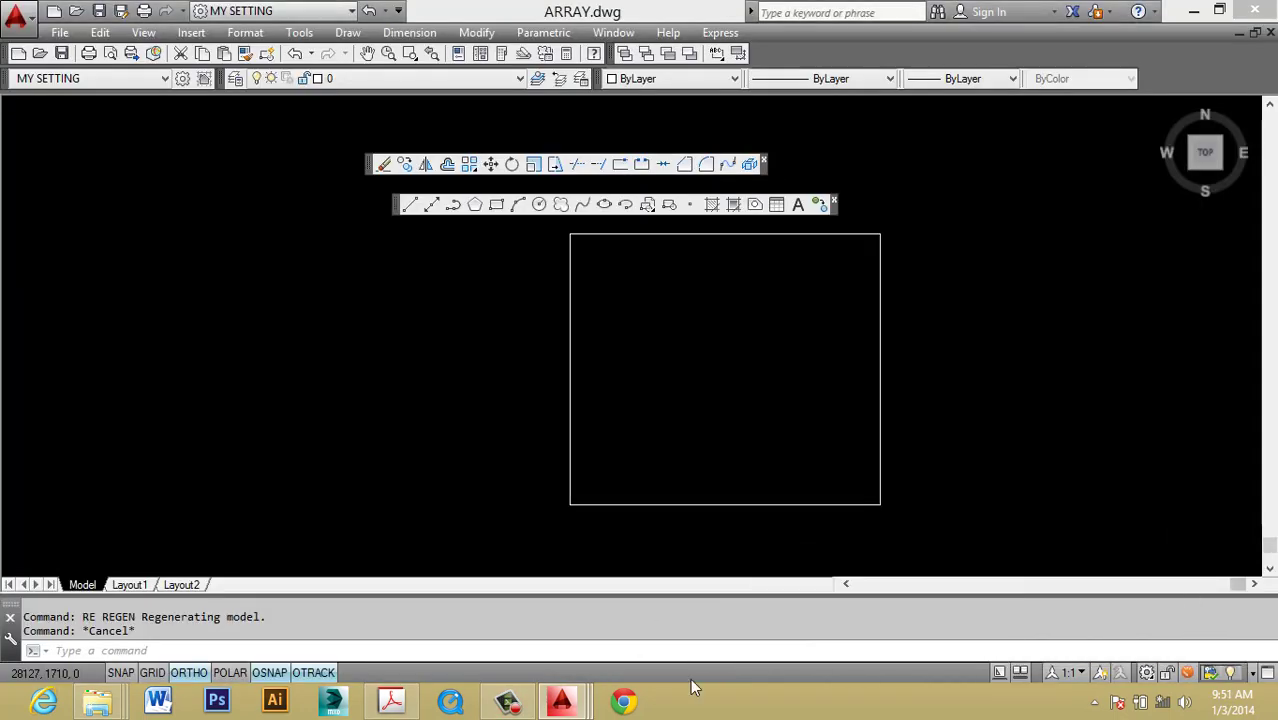
Pan the view to shift the rectangle over, dropping the accidental selection.
left_click(512, 706)
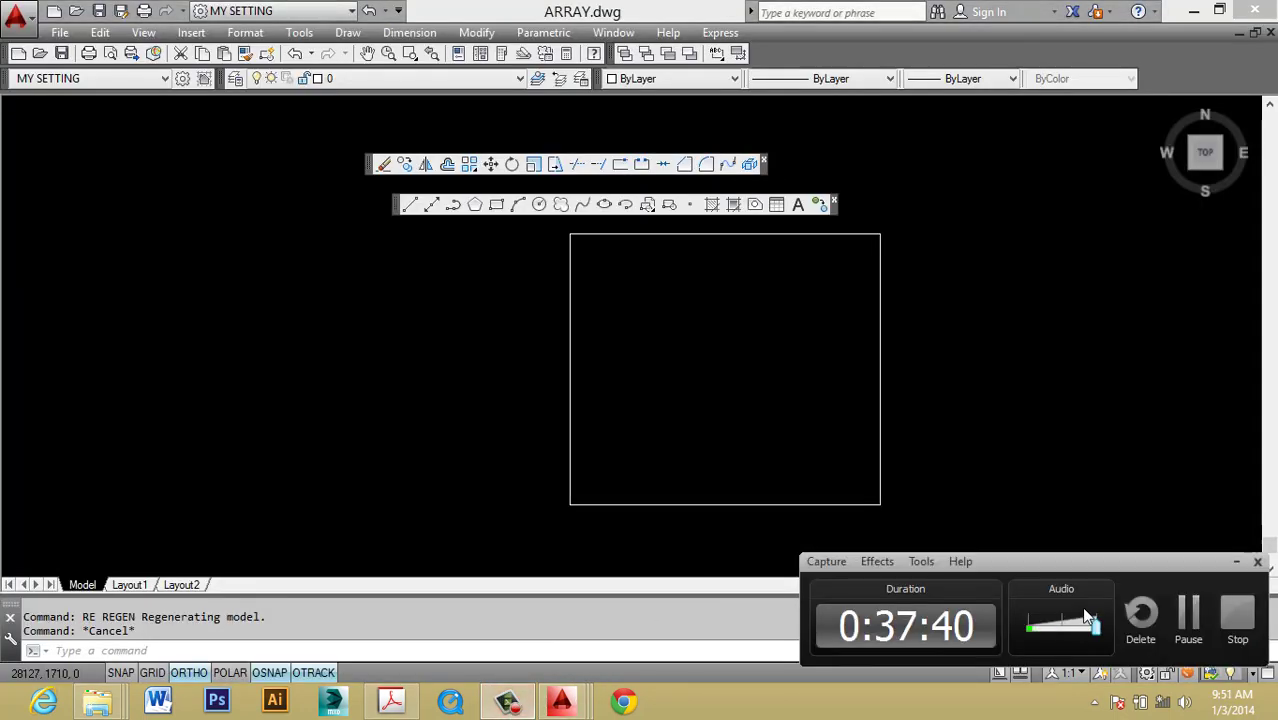
left_click(1236, 562)
scroll(800, 405, "down", 3)
middle_click_drag(810, 413, 730, 375)
left_click(722, 291)
key("Escape")
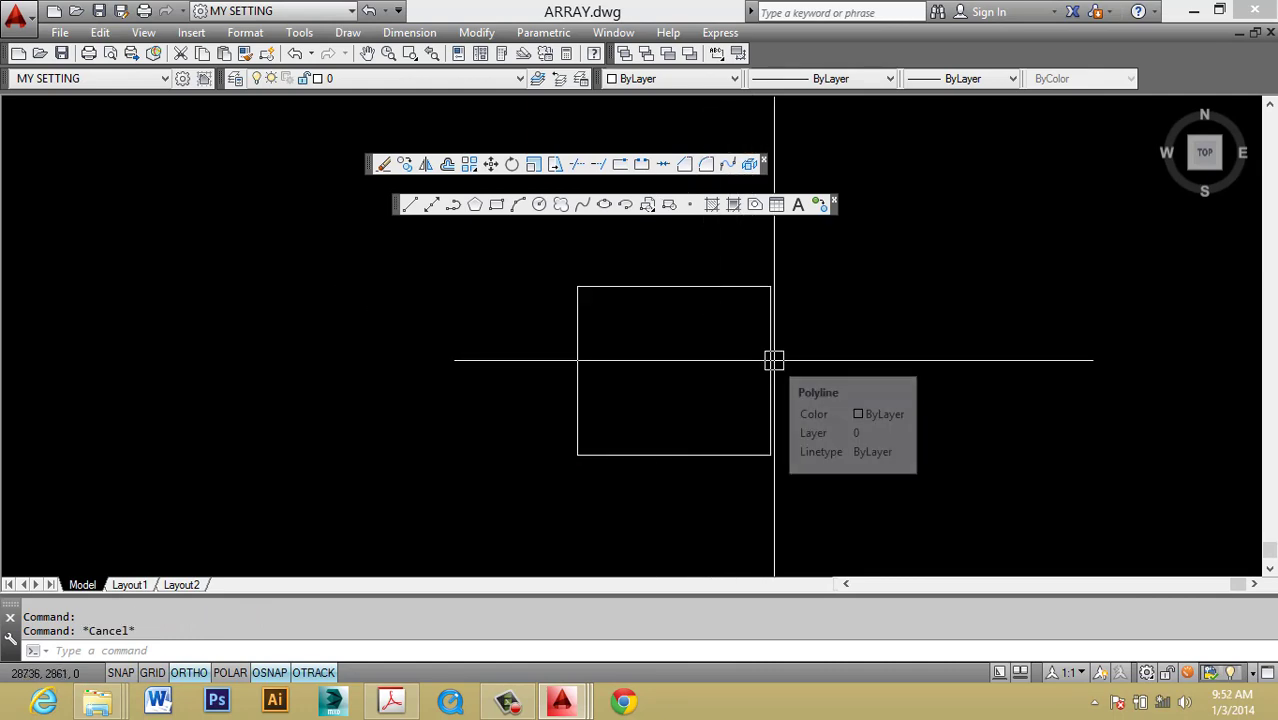
Cancel the stray erase command and zoom to extents with Z, E.
type("z")
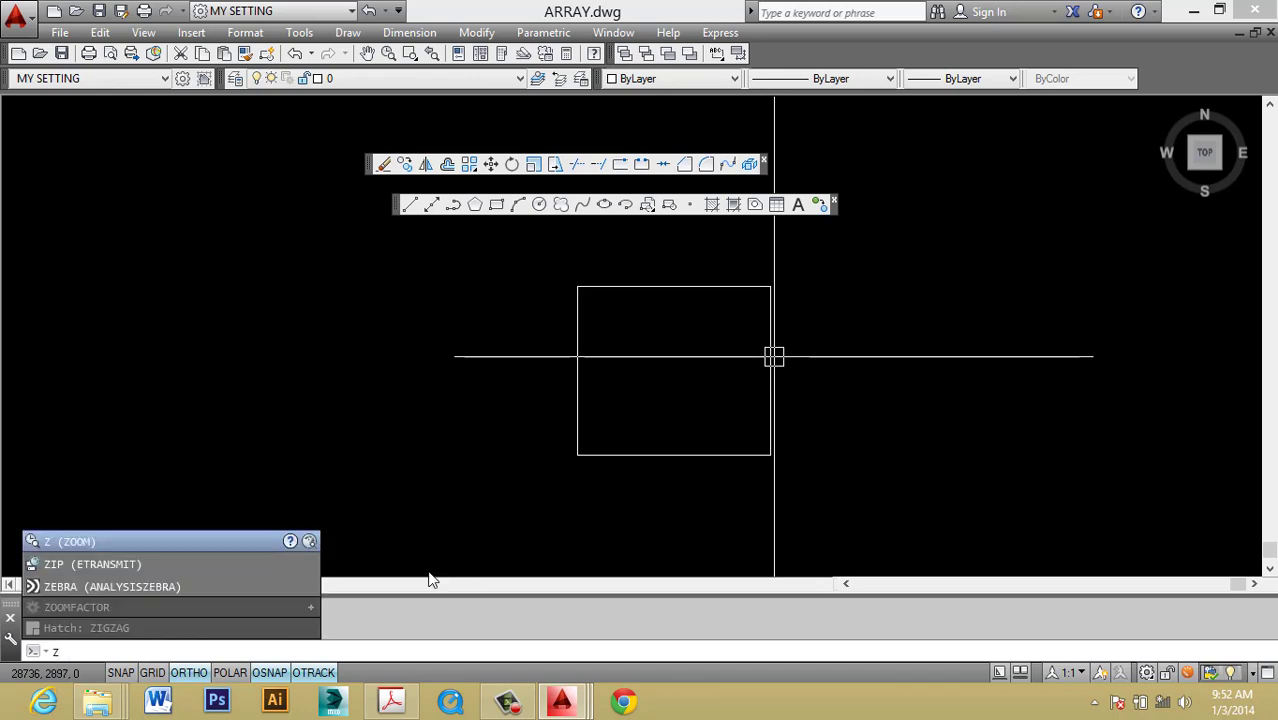
left_click(258, 588)
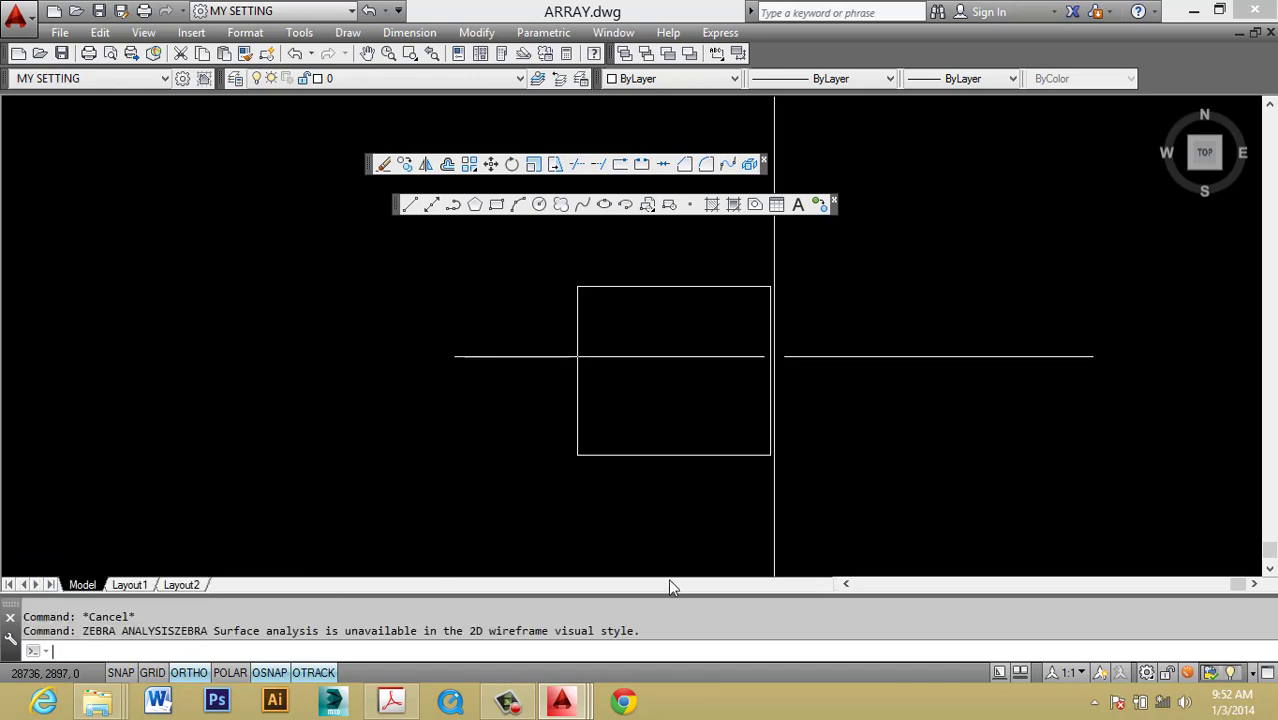
type("E")
key("Return")
key("Escape")
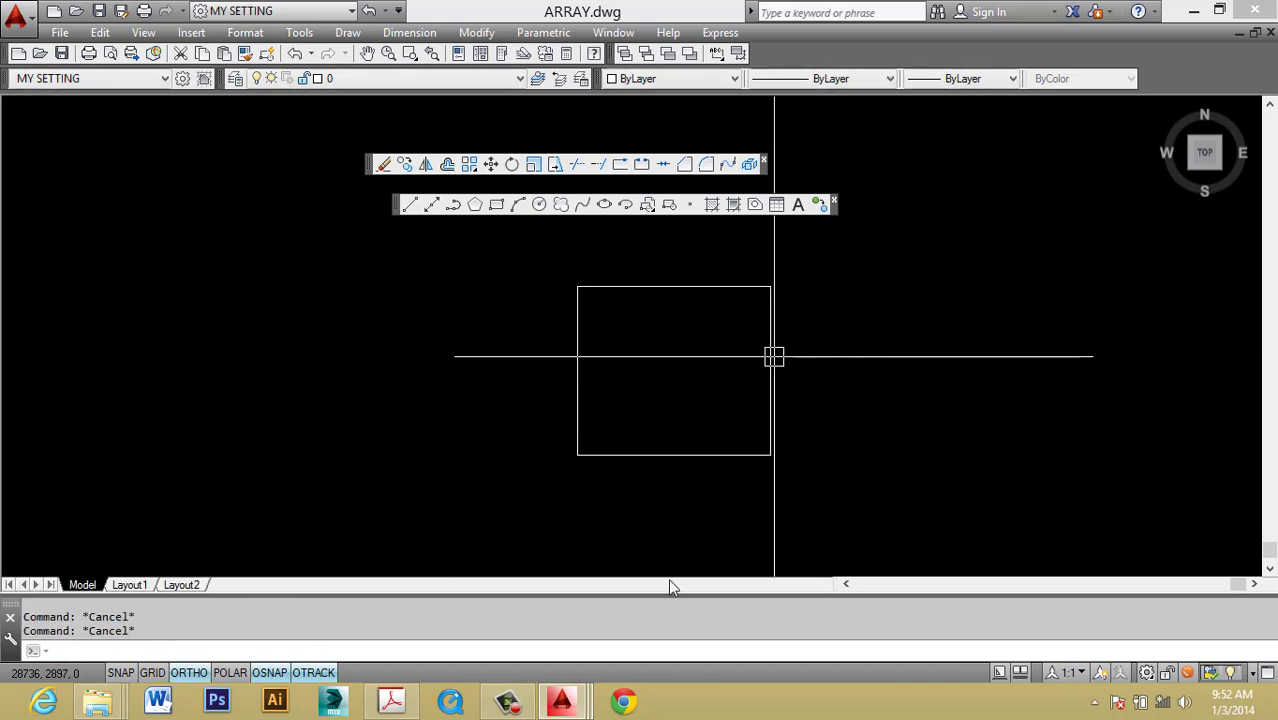
type("z")
key("Return")
type("e")
key("Return")
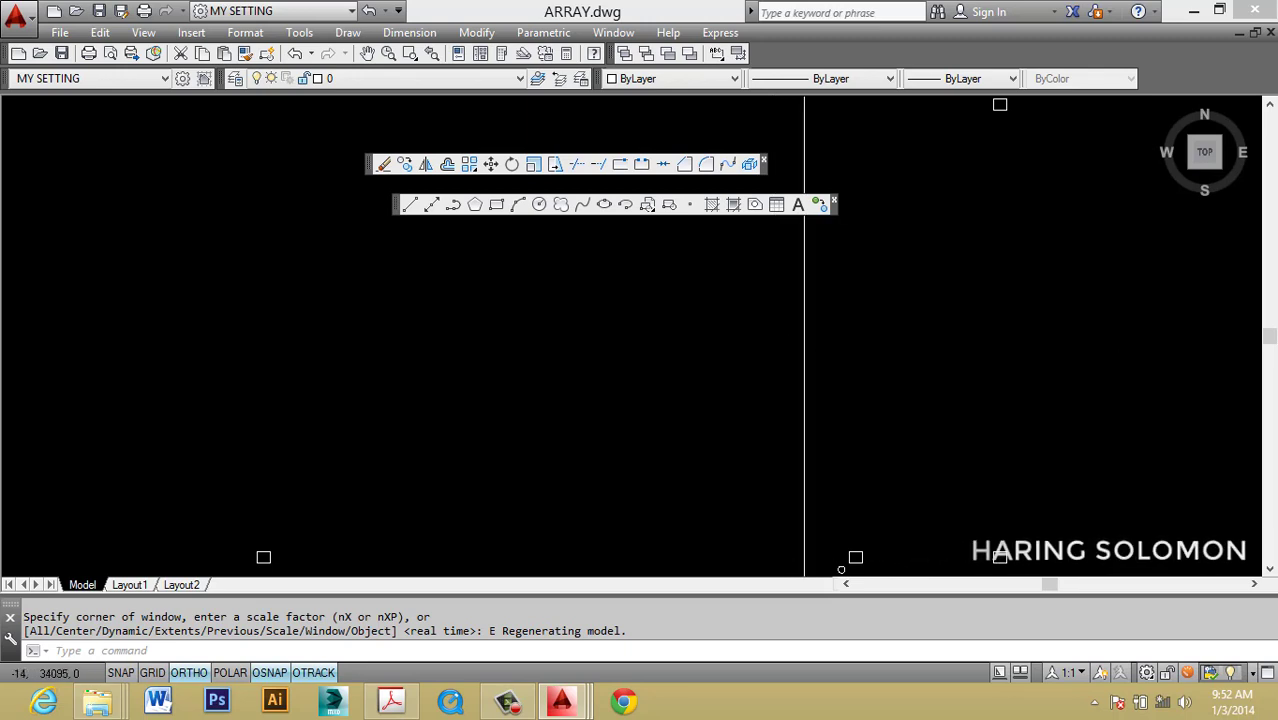
type("z")
key("Return")
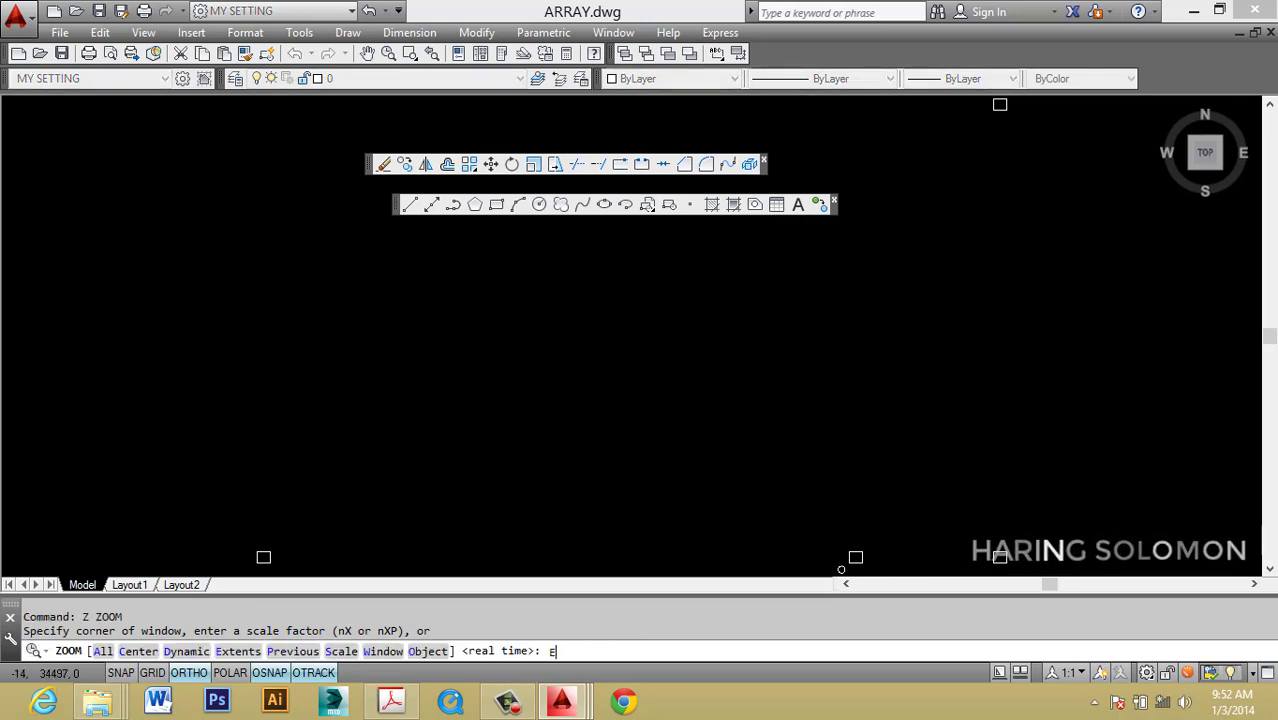
type("e")
key("Return")
key("Escape")
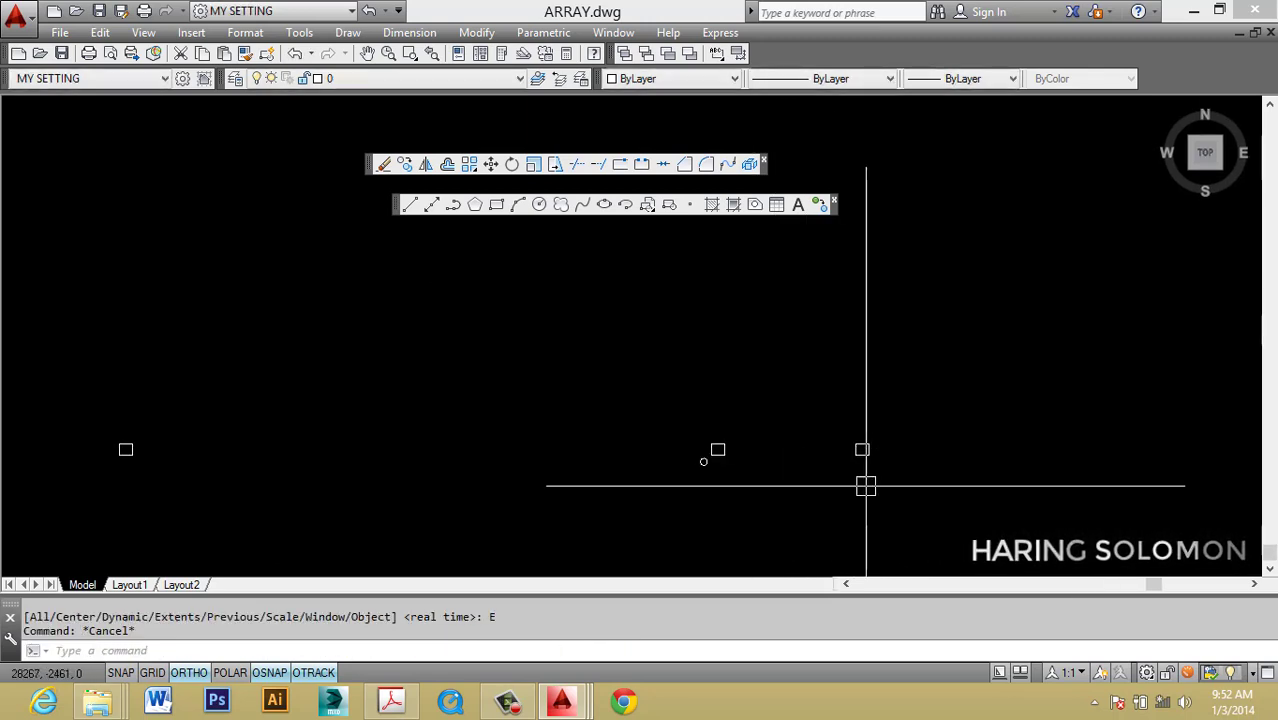
key("Escape")
type("z")
key("Return")
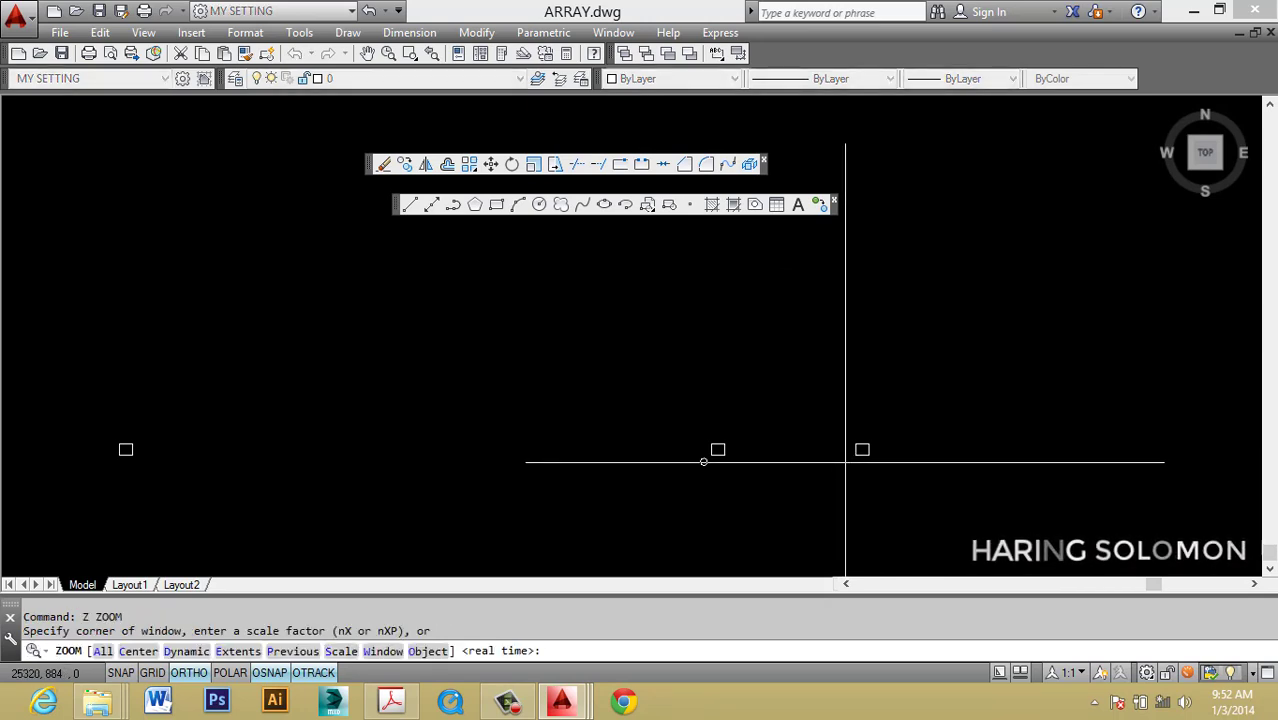
type("w")
key("Return")
left_click(450, 141)
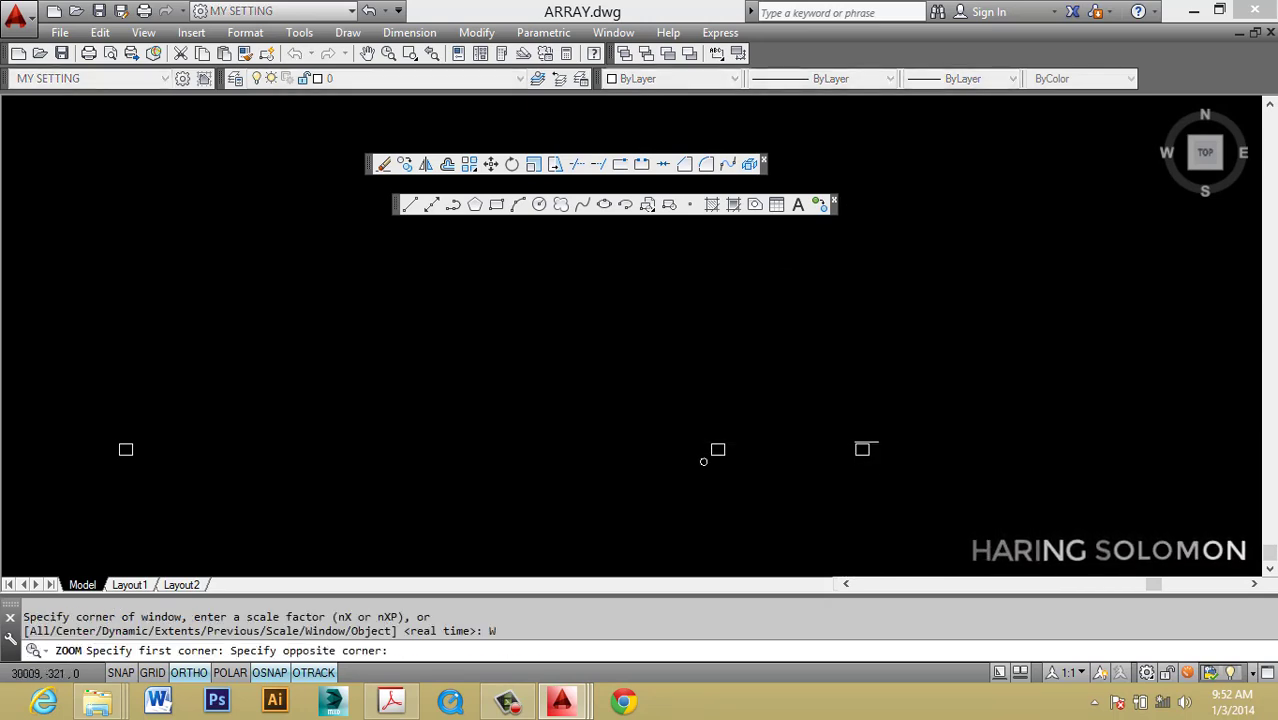
left_click(687, 347)
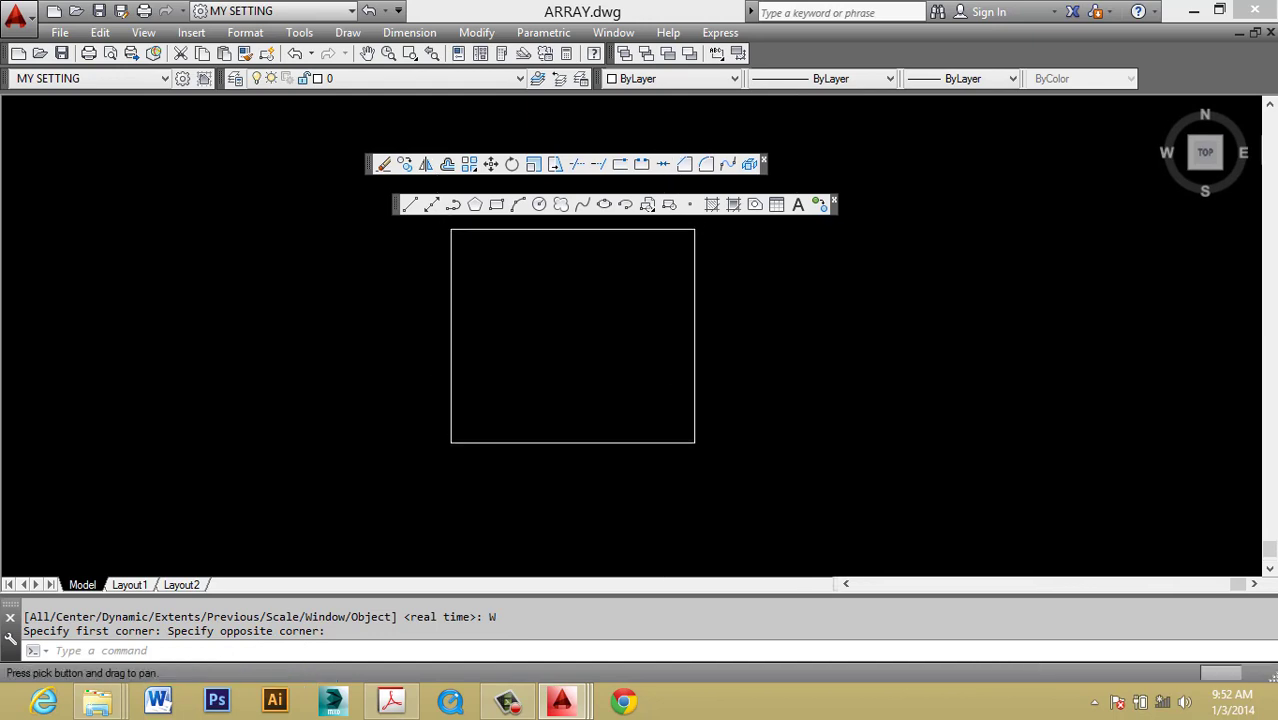
key("Escape")
key("Escape")
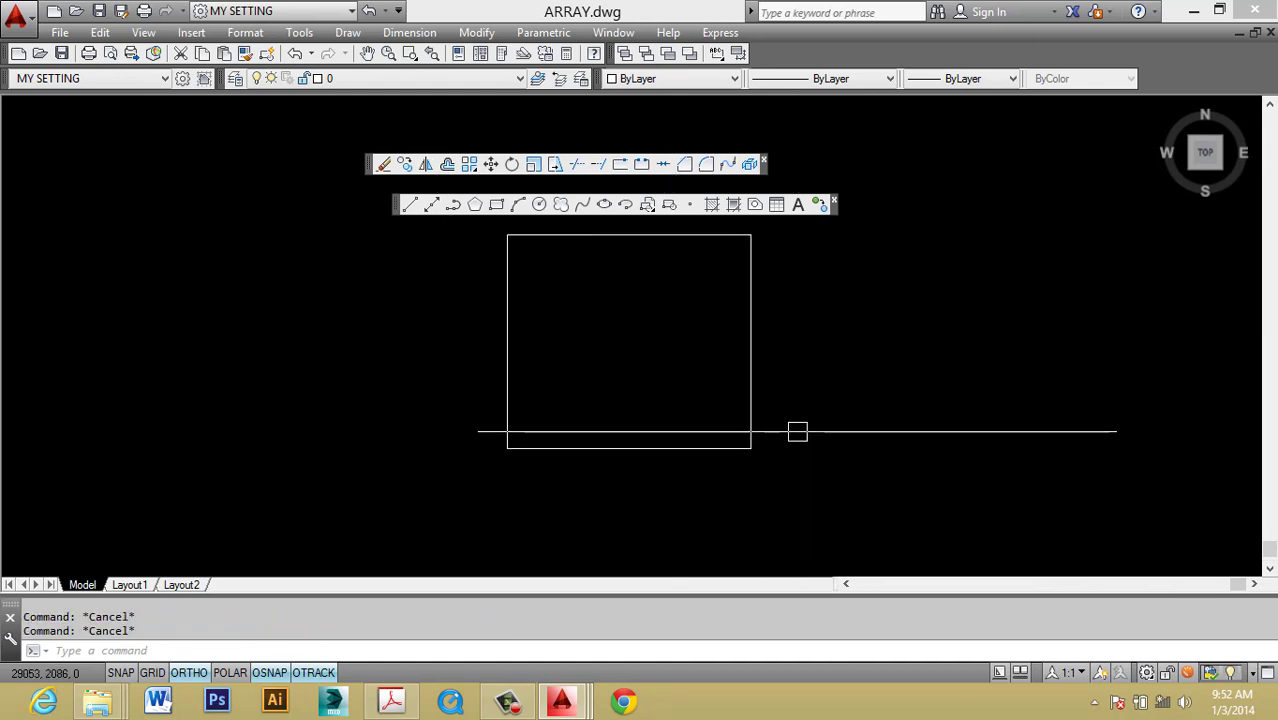
middle_click_drag(725, 394, 730, 386)
type("z")
key("Return")
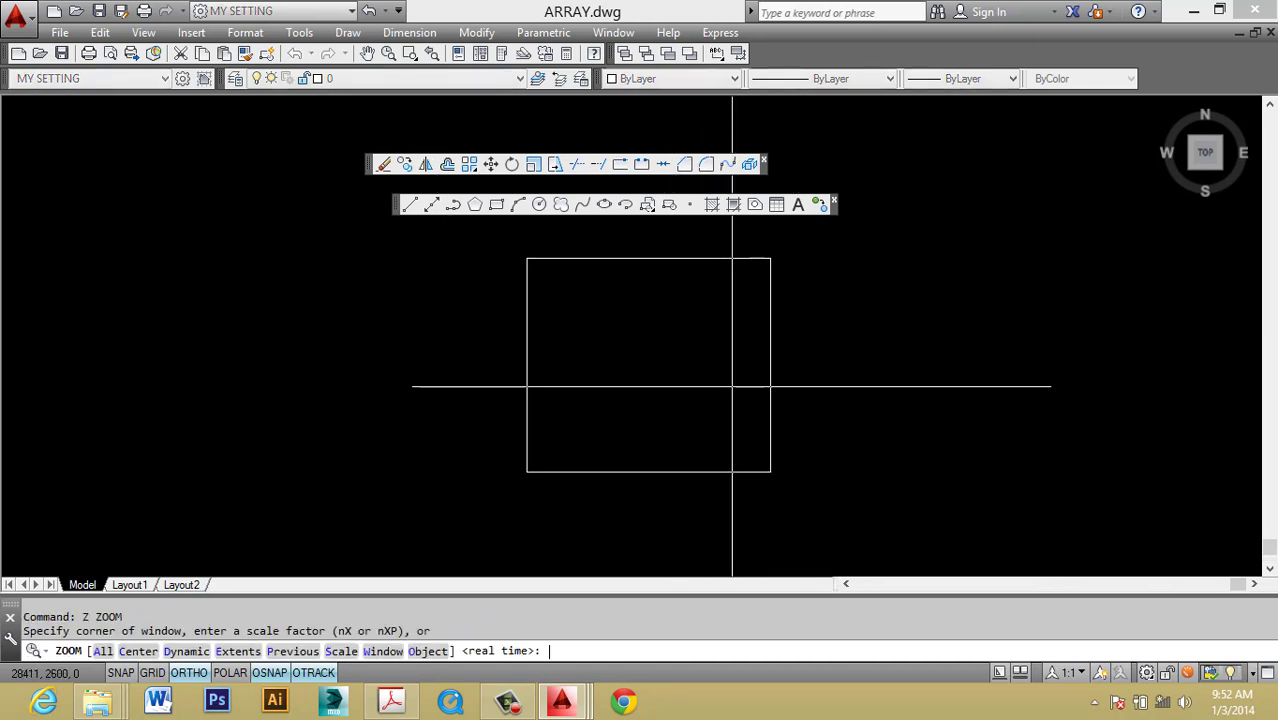
type("w")
key("Return")
left_click(753, 466)
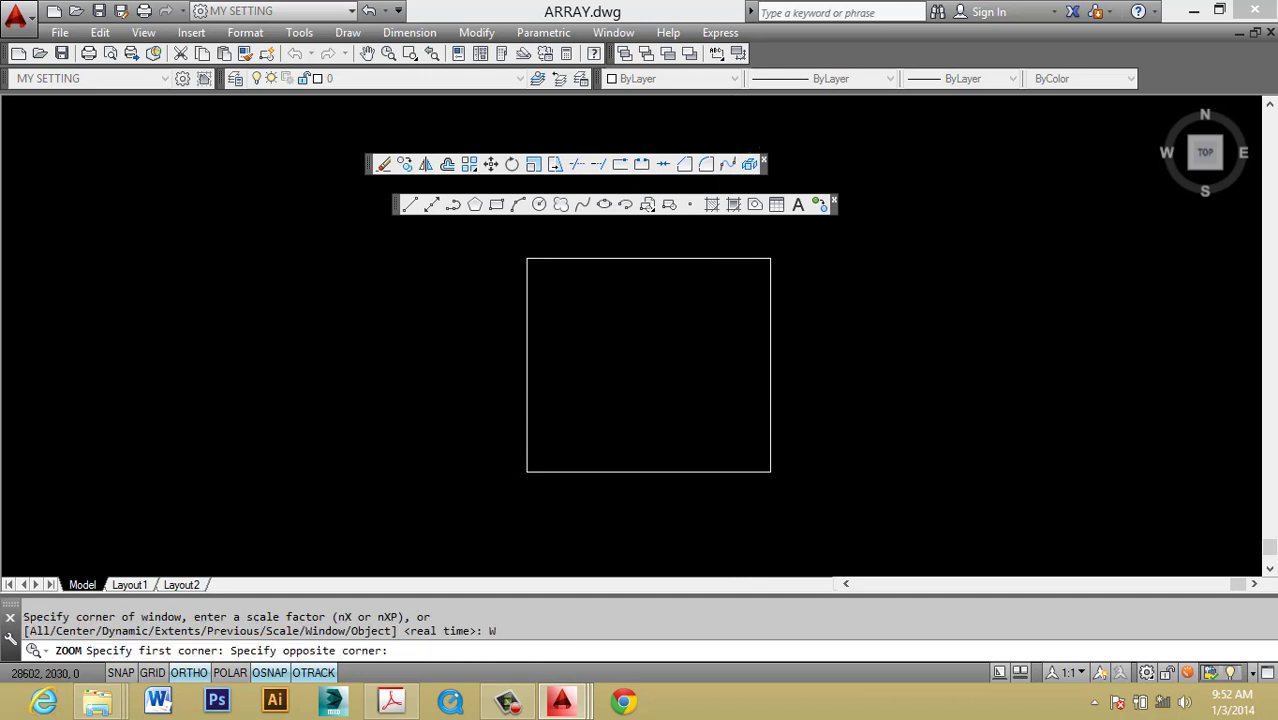
left_click(527, 258)
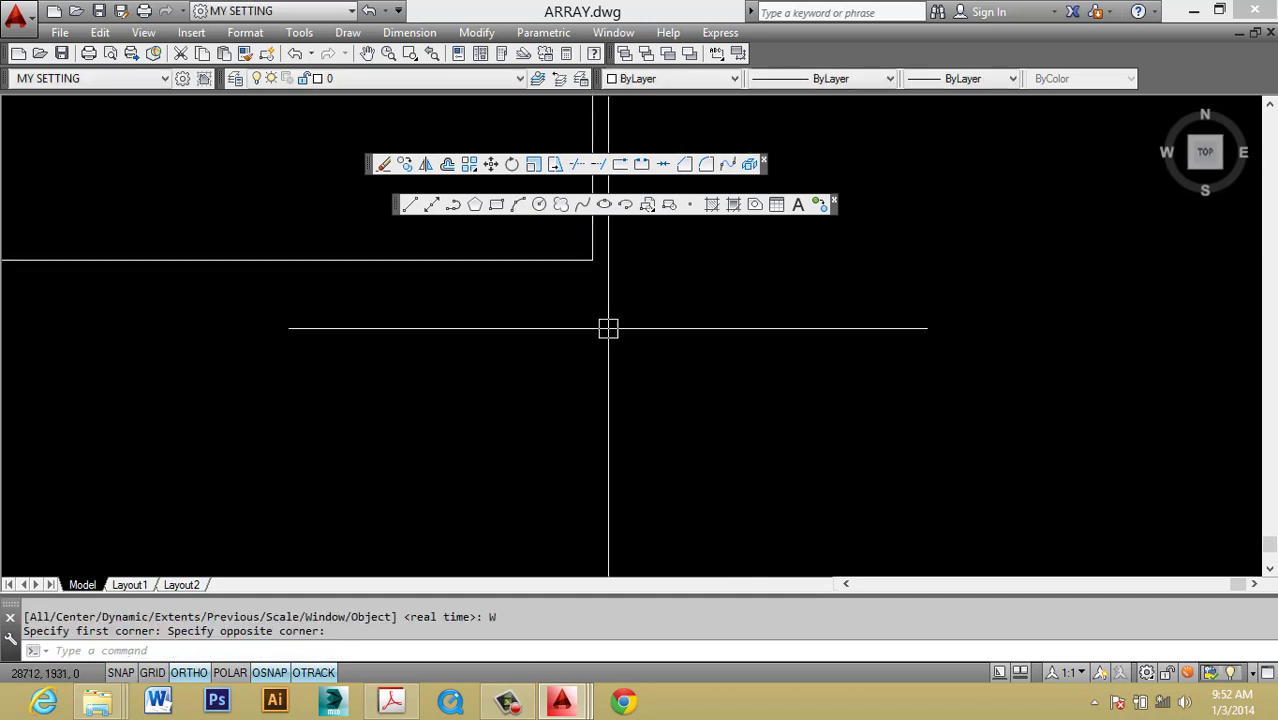
key("Escape")
key("Escape")
type("z")
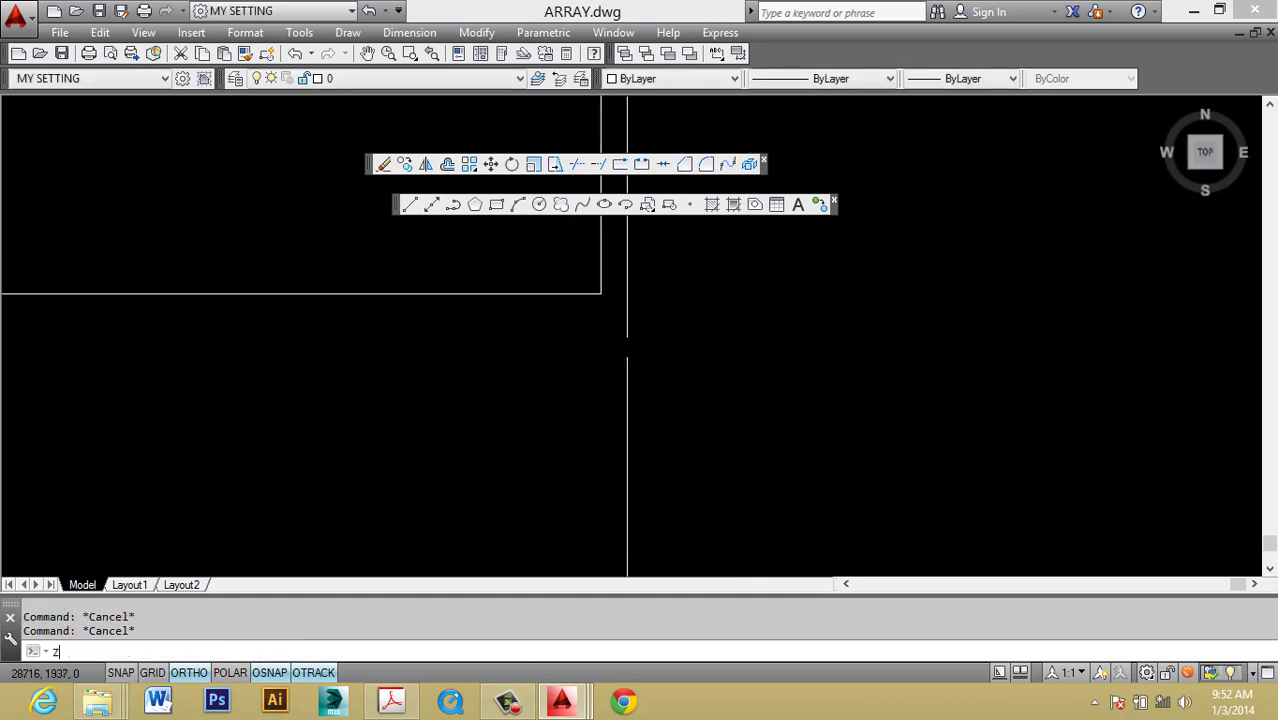
key("Return")
type("e")
key("Return")
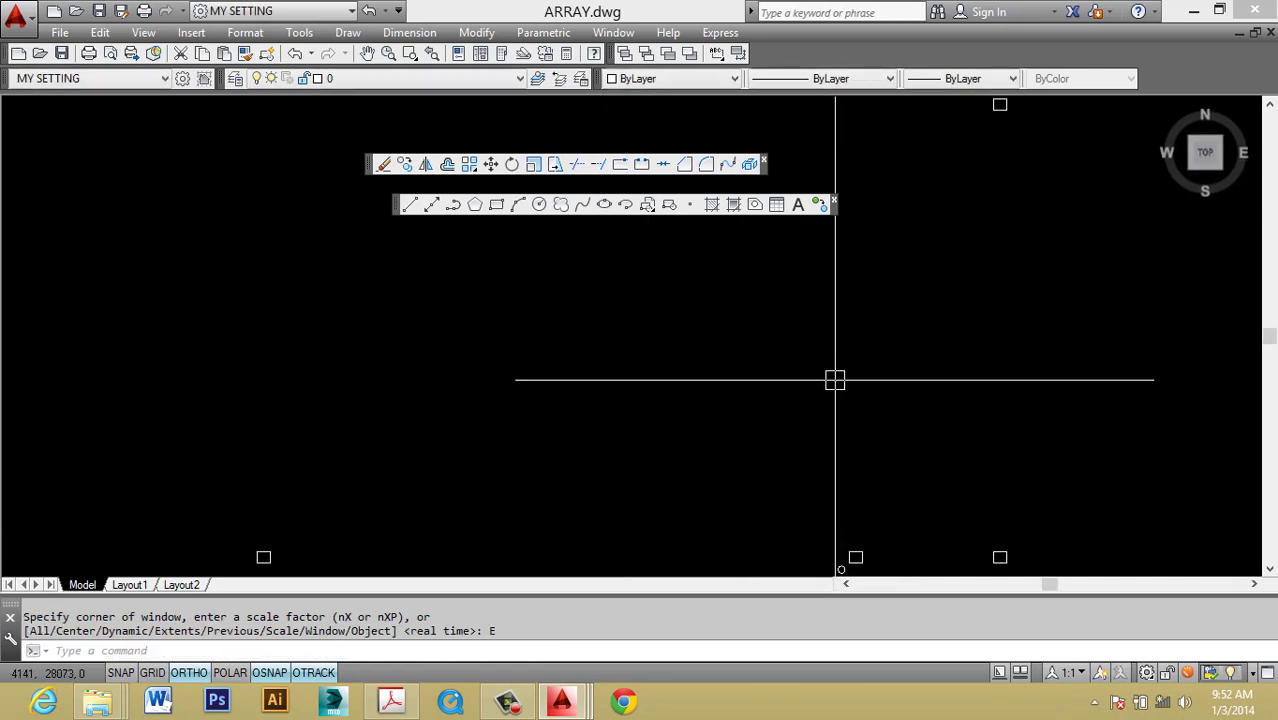
scroll(835, 379, "down", 4)
middle_click_drag(770, 365, 699, 362)
scroll(776, 380, "up", 4)
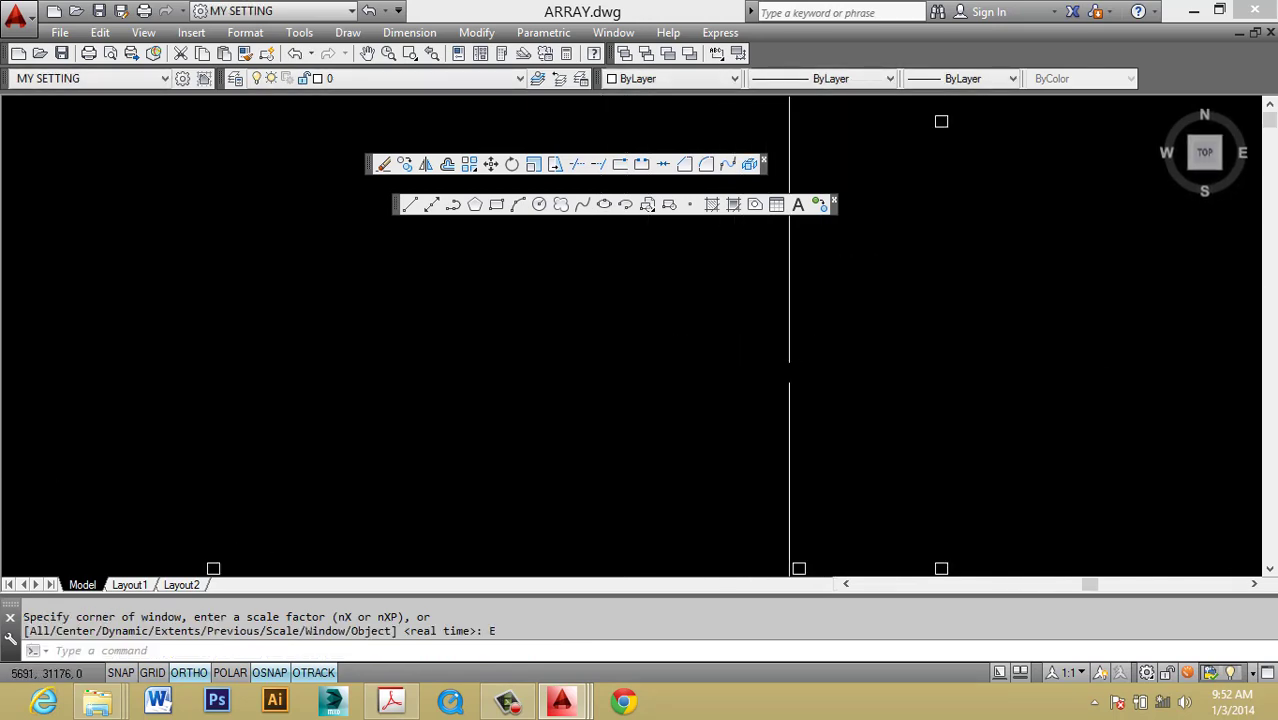
scroll(790, 370, "down", 2)
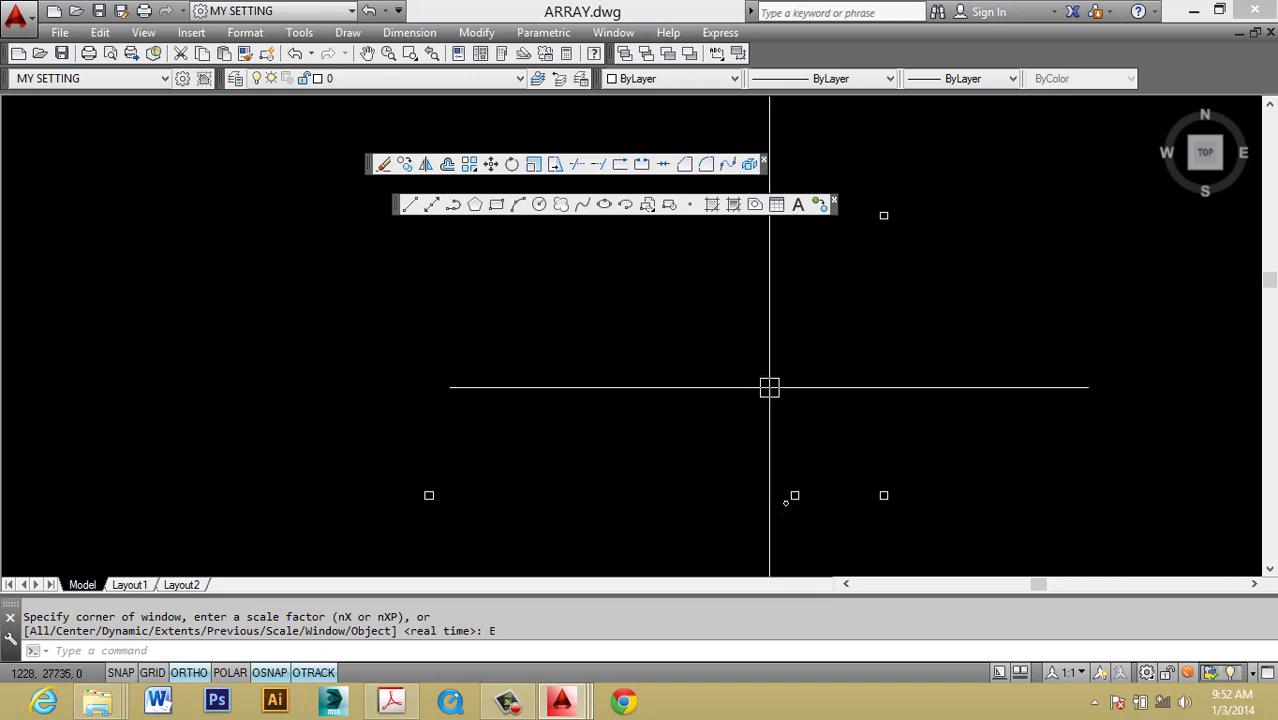
left_click(508, 704)
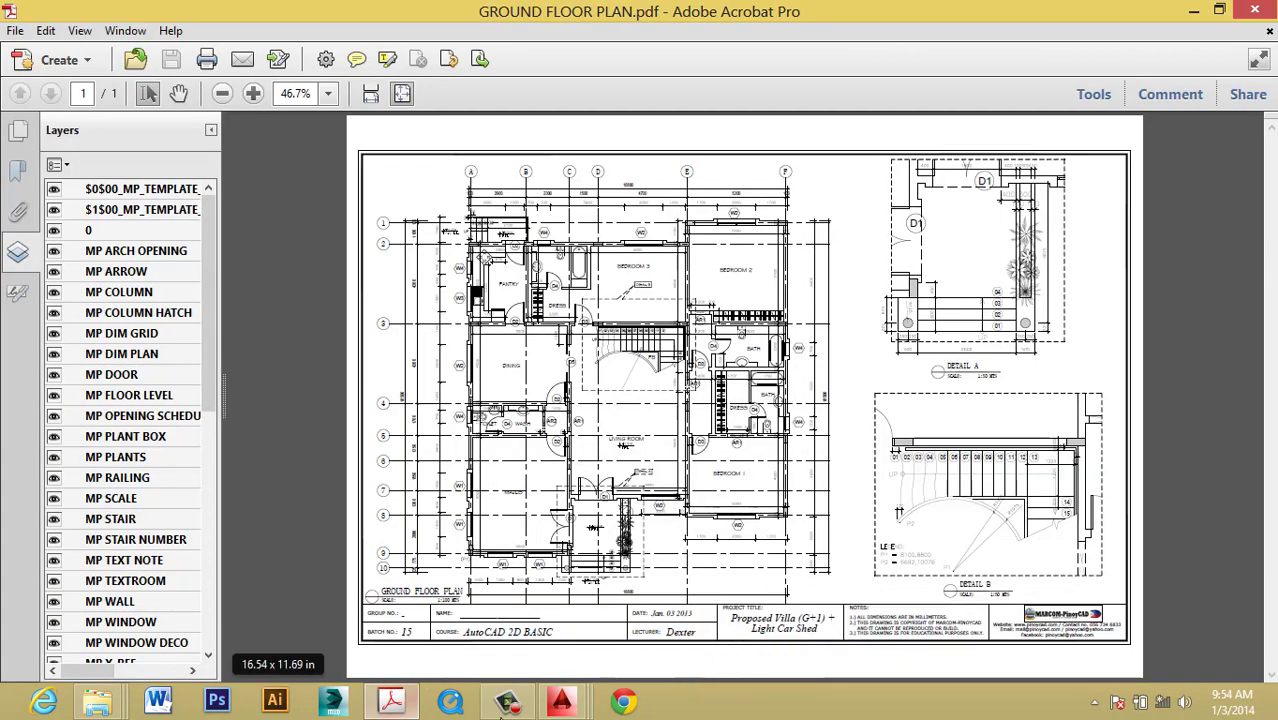
Switch from the ground floor plan PDF to the 05_2D BASIC DAY 5 folder window.
left_click(509, 706)
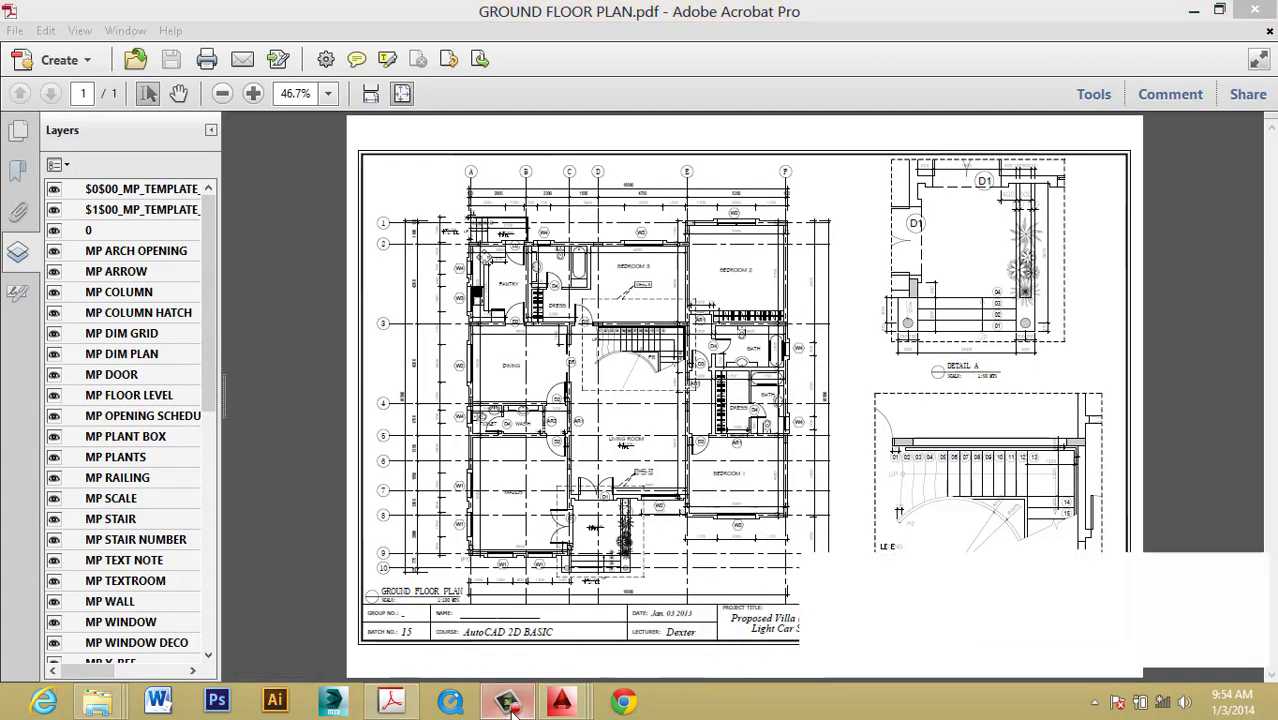
left_click(1156, 369)
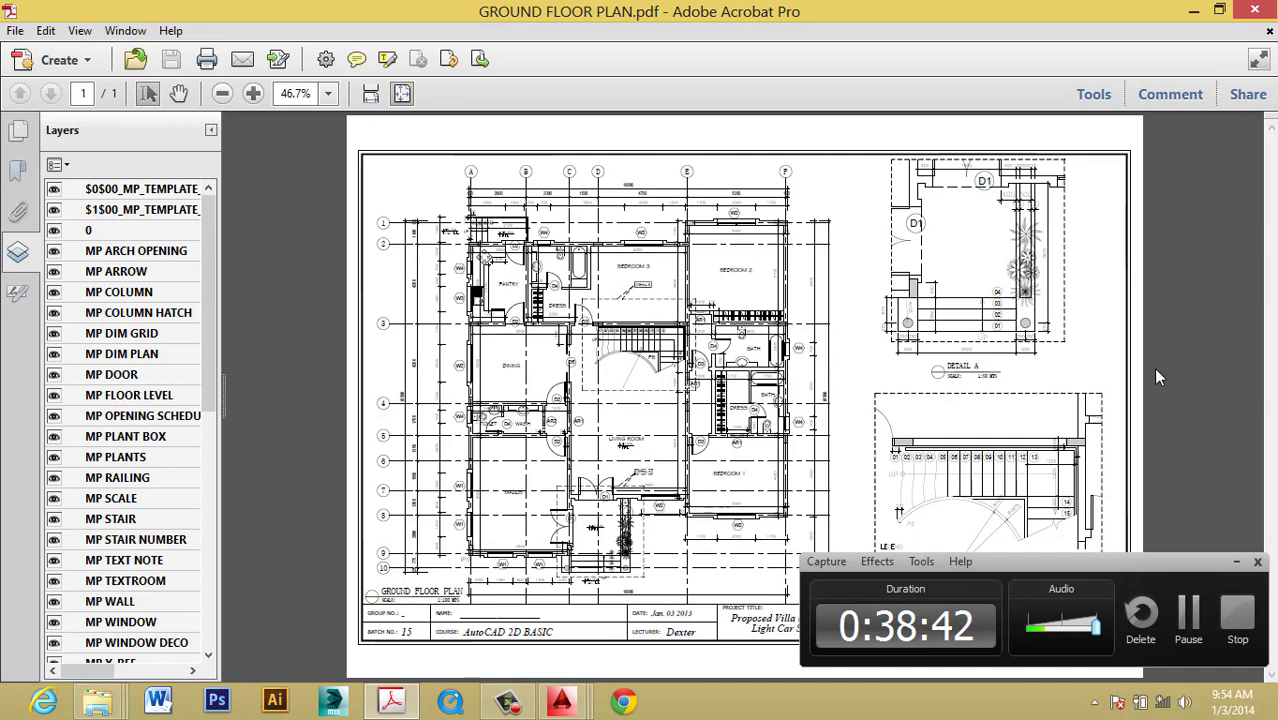
left_click(1238, 564)
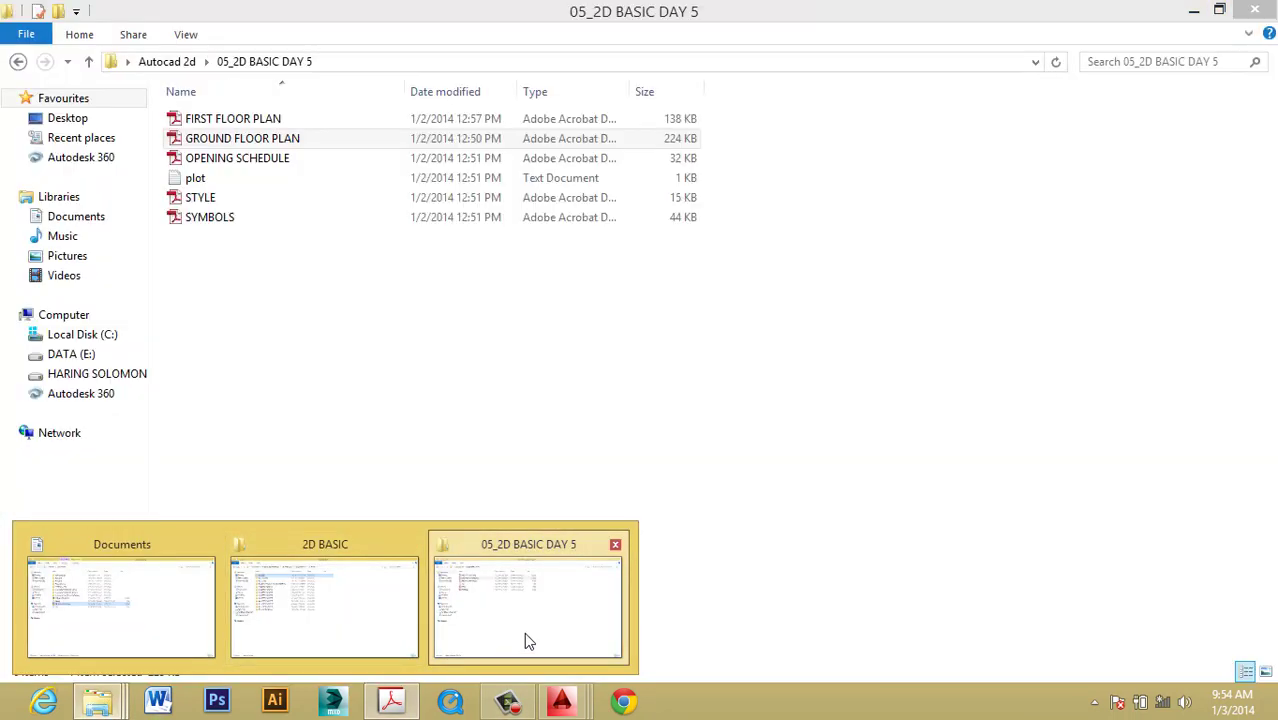
mouse_move(97, 700)
left_click(524, 632)
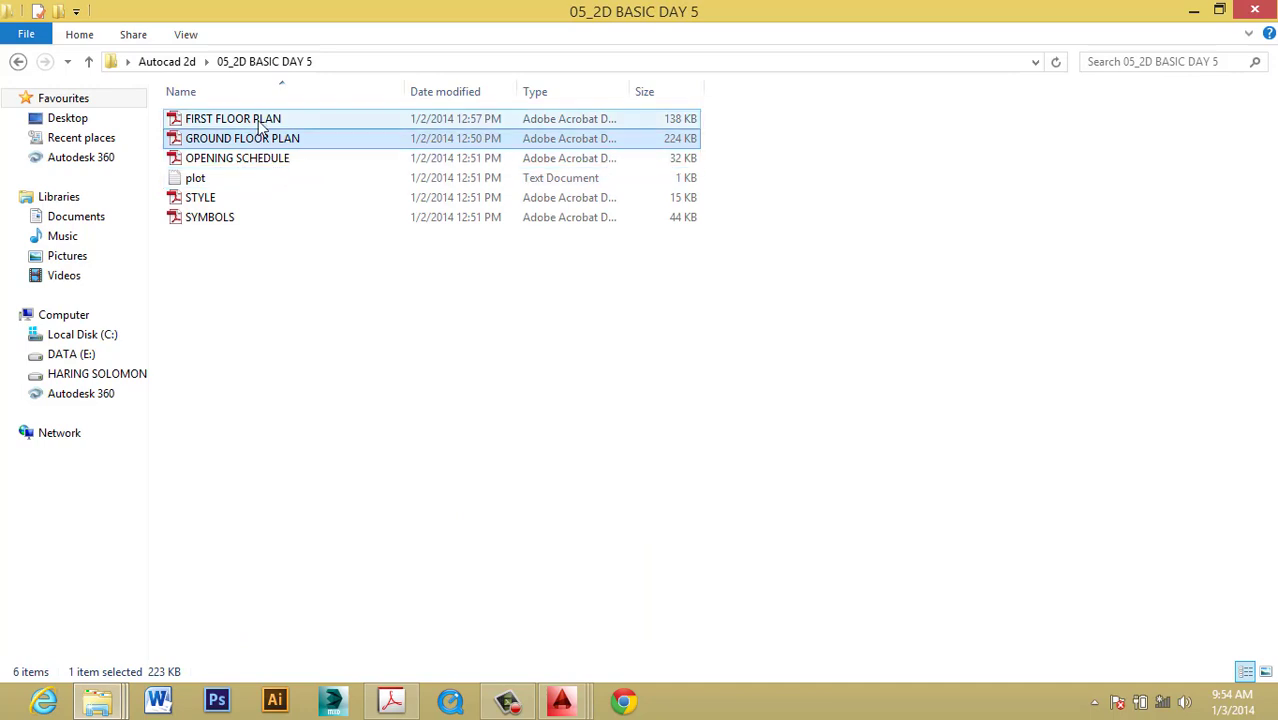
Drag the GROUND FLOOR PLAN file into Acrobat to view the plan again.
mouse_move(250, 140)
left_mouse_down()
mouse_move(380, 708)
mouse_move(928, 506)
left_mouse_up()
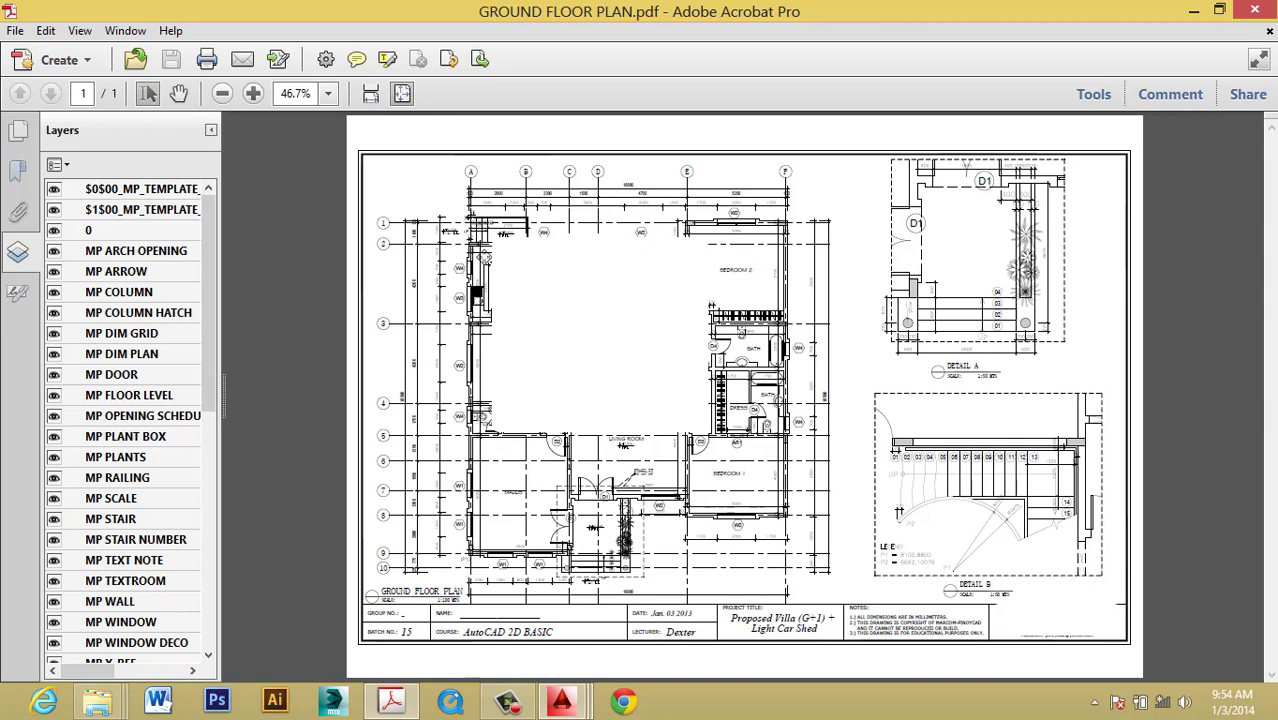
Marquee-zoom onto the stair, dress and bath area of the ground floor plan.
right_click(518, 264)
left_click(600, 344)
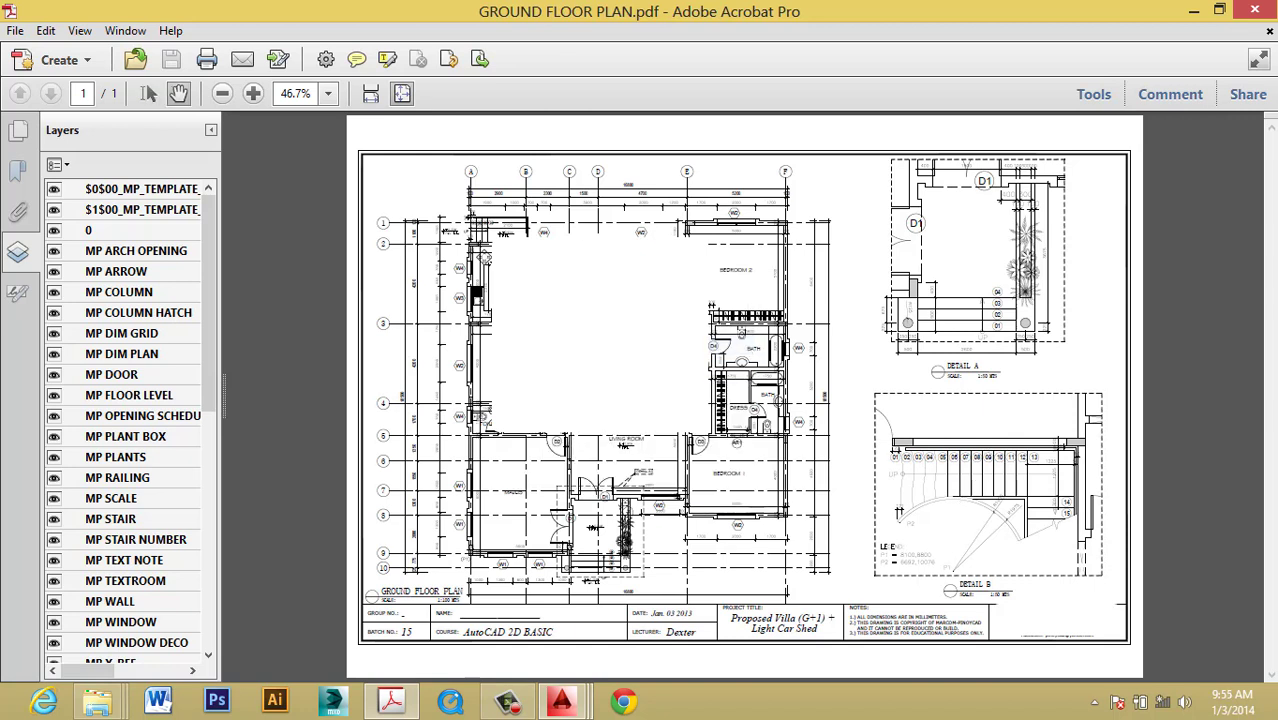
right_click(654, 356)
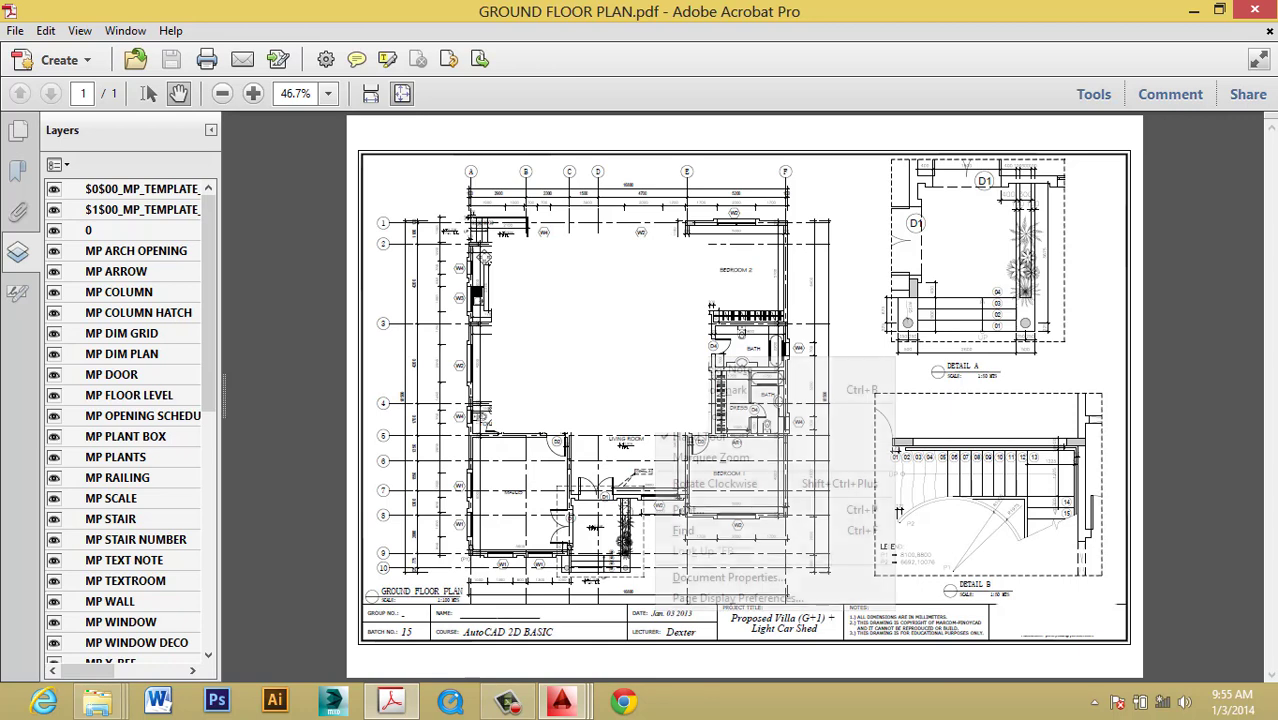
left_click(710, 460)
left_click_drag(712, 300, 740, 432)
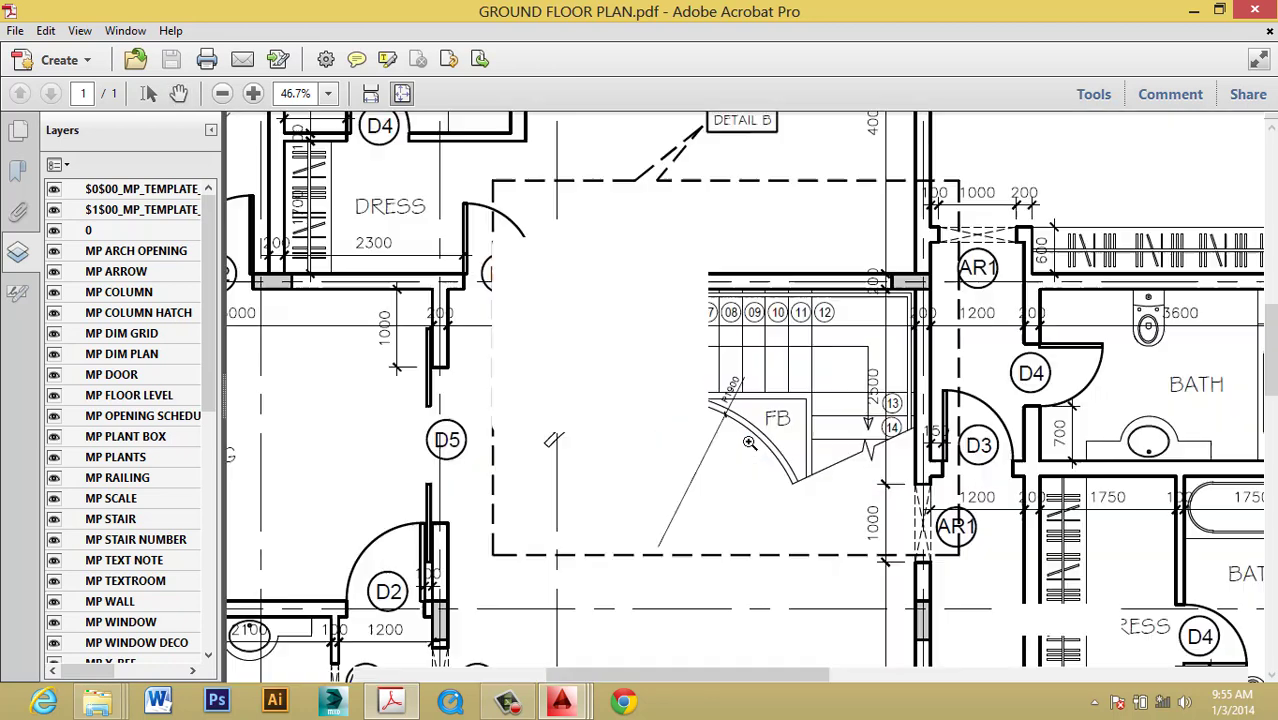
scroll(775, 169, "down", 1)
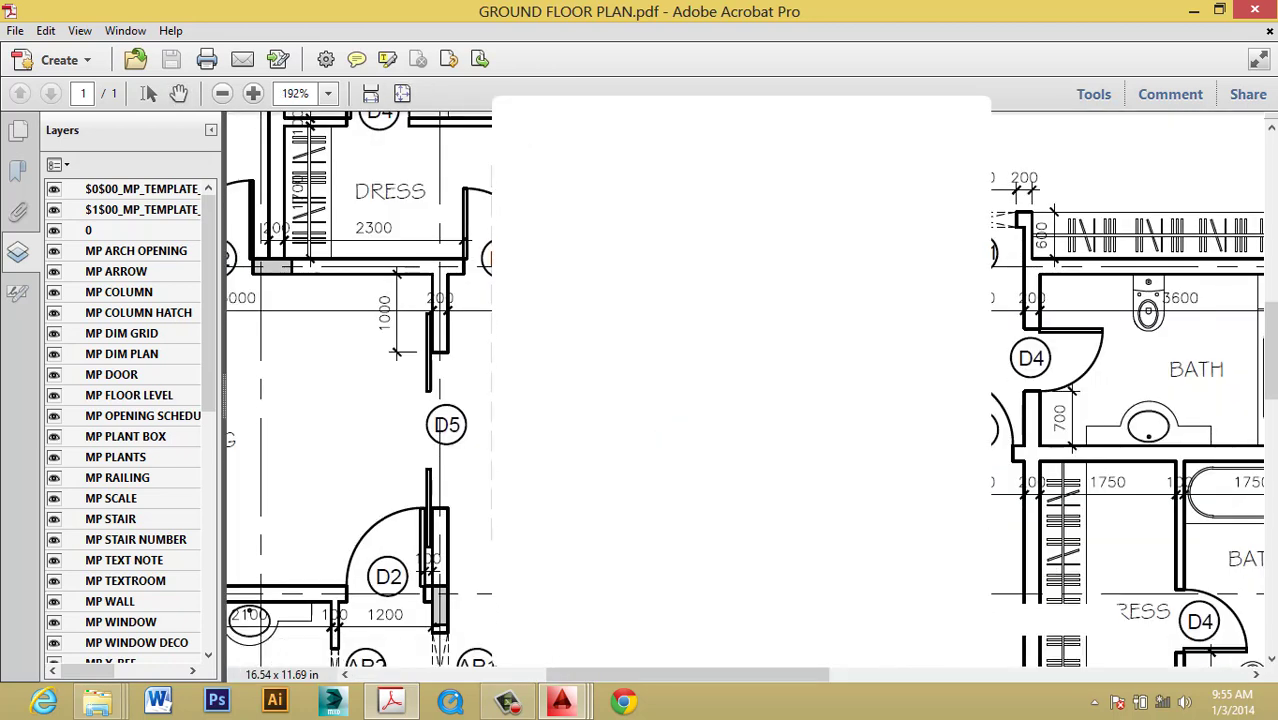
scroll(775, 169, "down", 3)
scroll(775, 169, "down", 1)
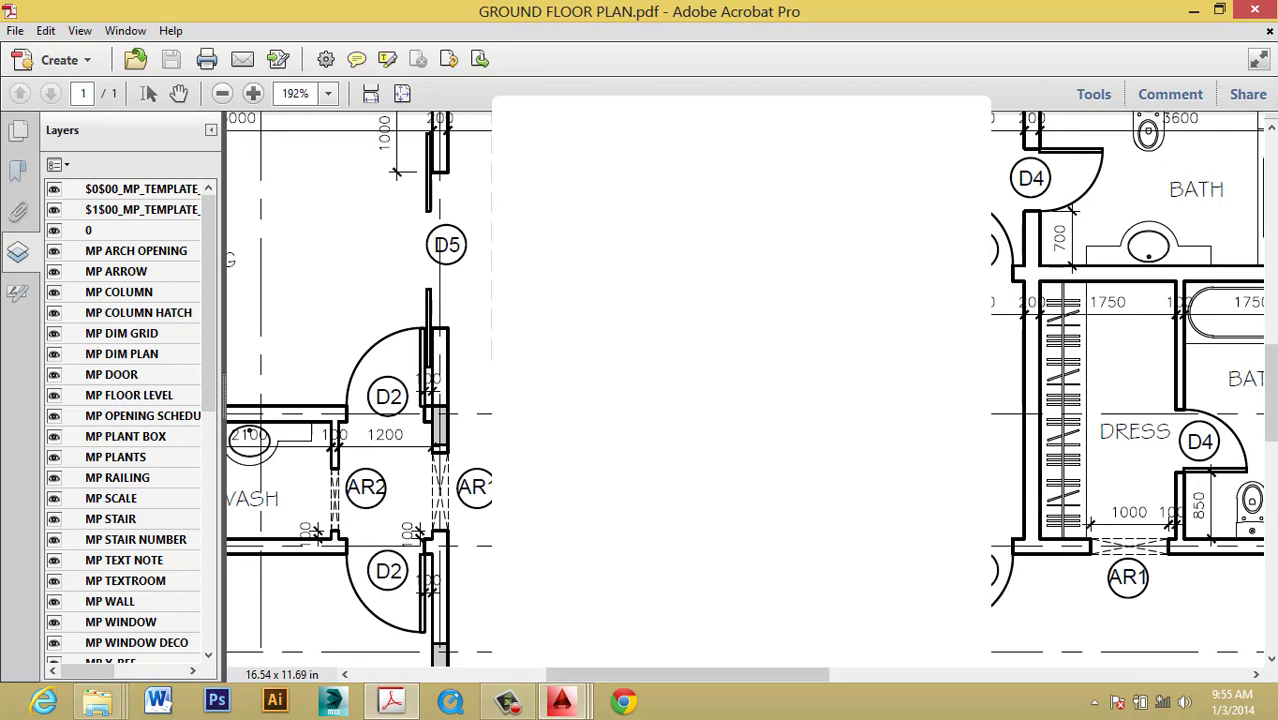
Set the view to Actual Size and pan around the plan's rooms, dimensions and grid lines.
left_click(331, 94)
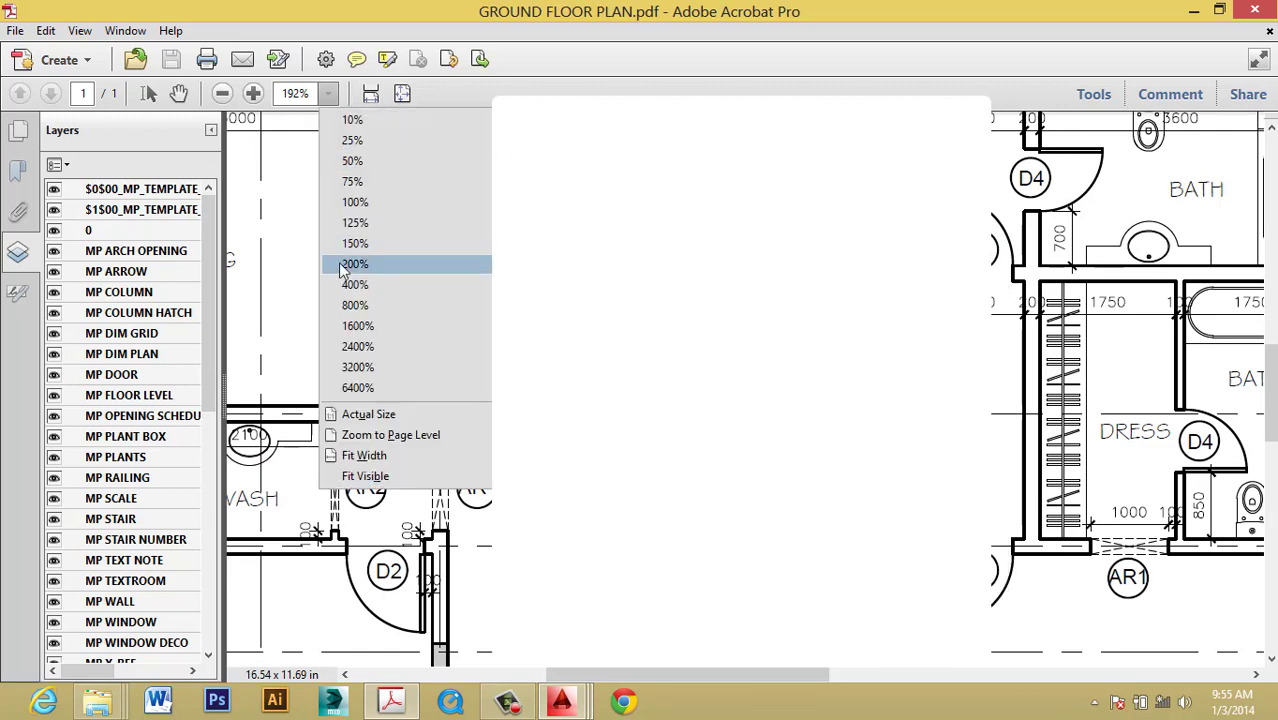
left_click(395, 415)
scroll(417, 331, "down", 1)
scroll(417, 331, "down", 2)
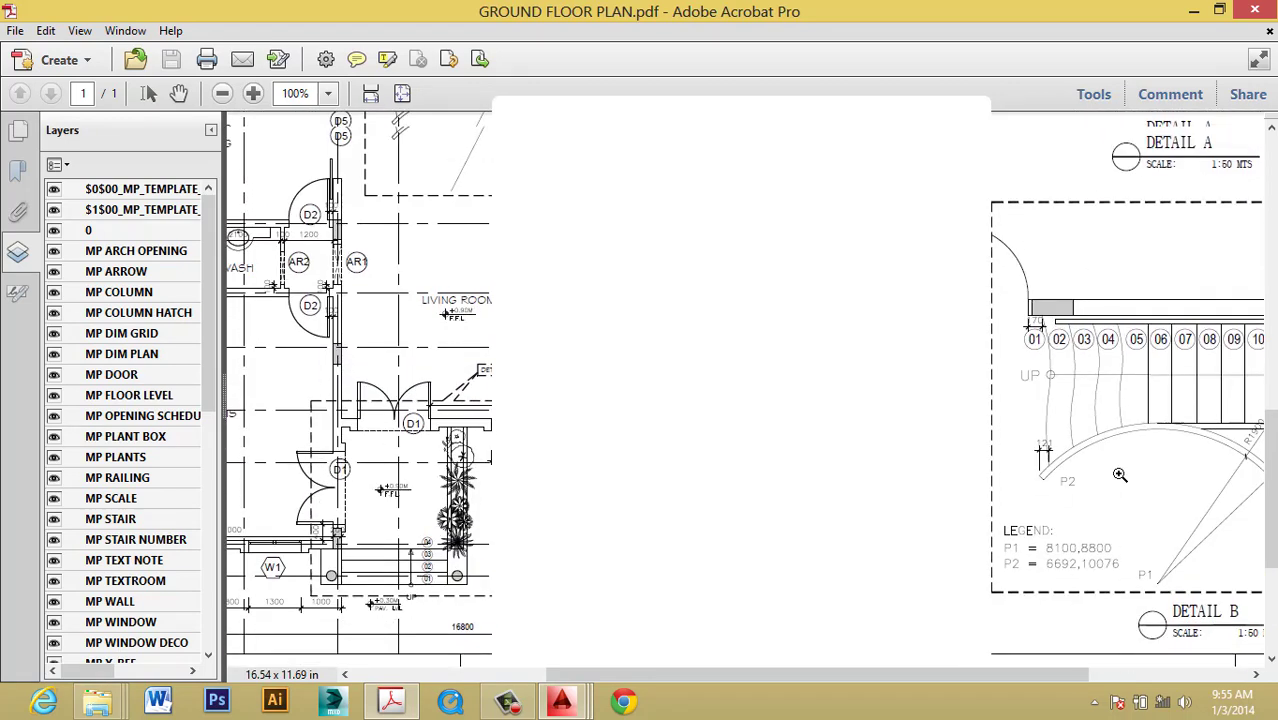
left_click_drag(768, 669, 902, 666)
scroll(1063, 208, "up", 4)
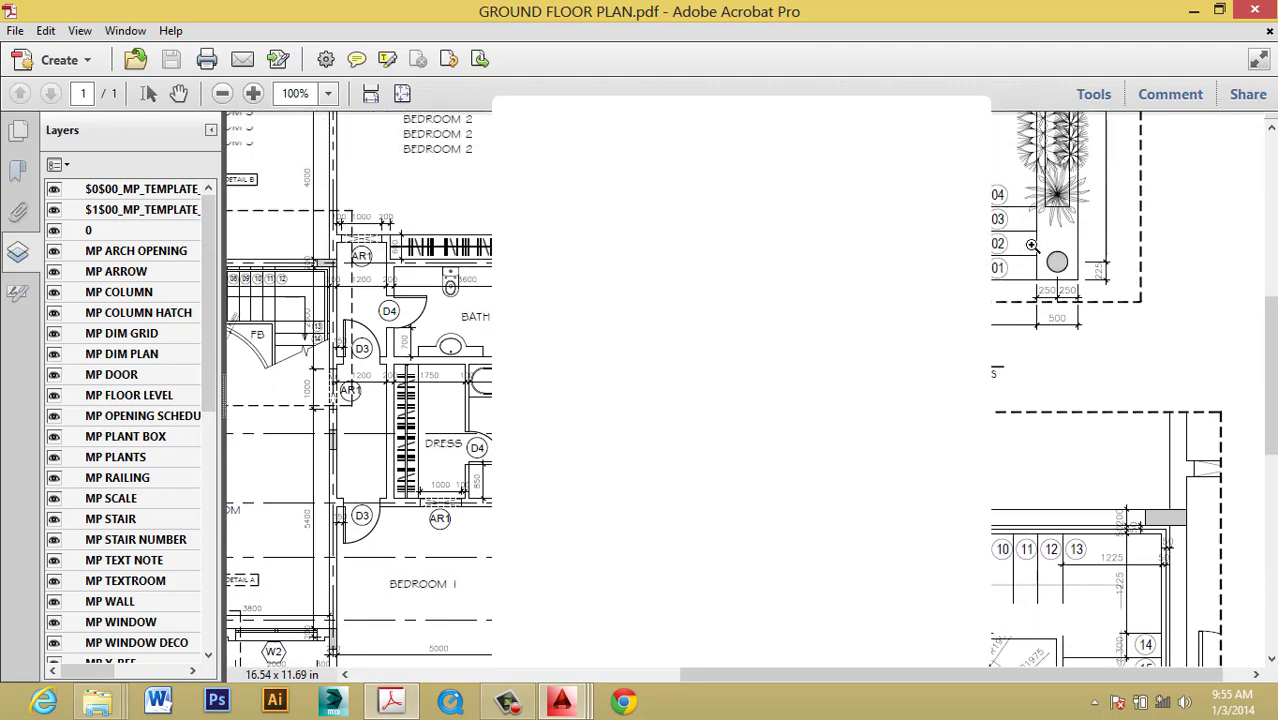
scroll(1063, 208, "up", 2)
scroll(1063, 208, "up", 2)
scroll(1063, 208, "up", 3)
scroll(1063, 208, "down", 3)
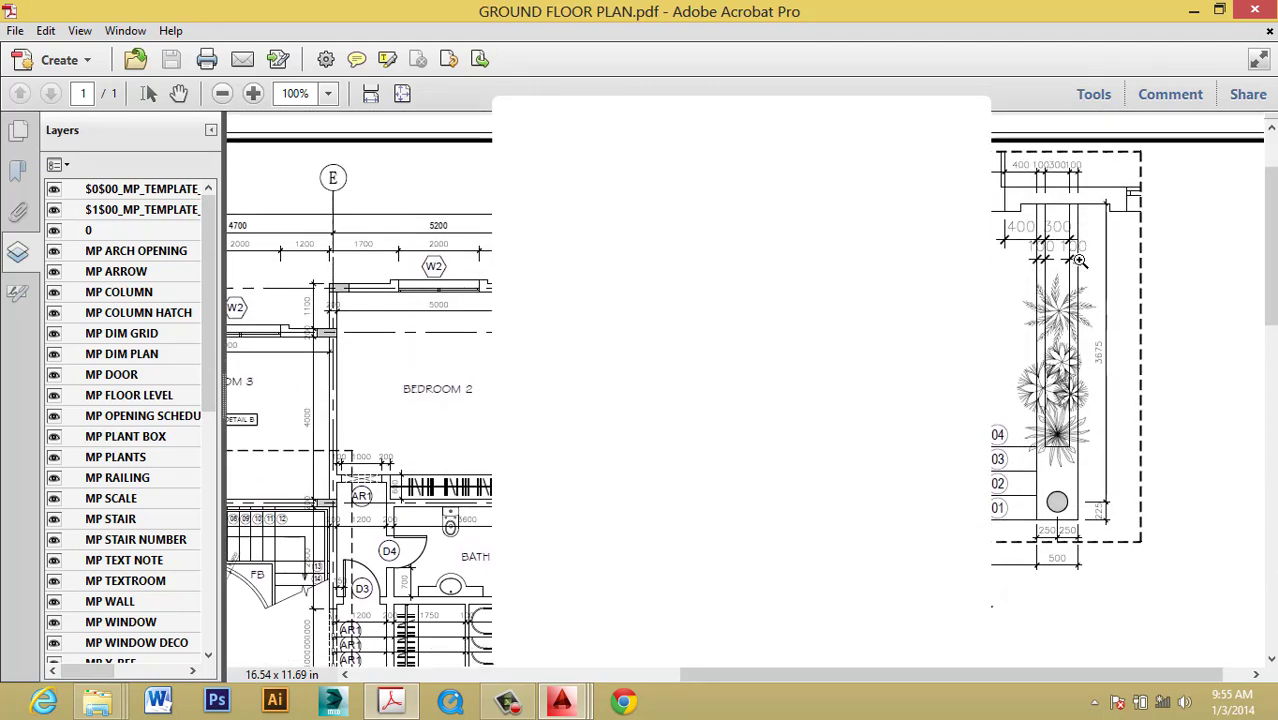
scroll(1063, 208, "down", 1)
scroll(1063, 208, "down", 4)
left_click_drag(921, 677, 756, 677)
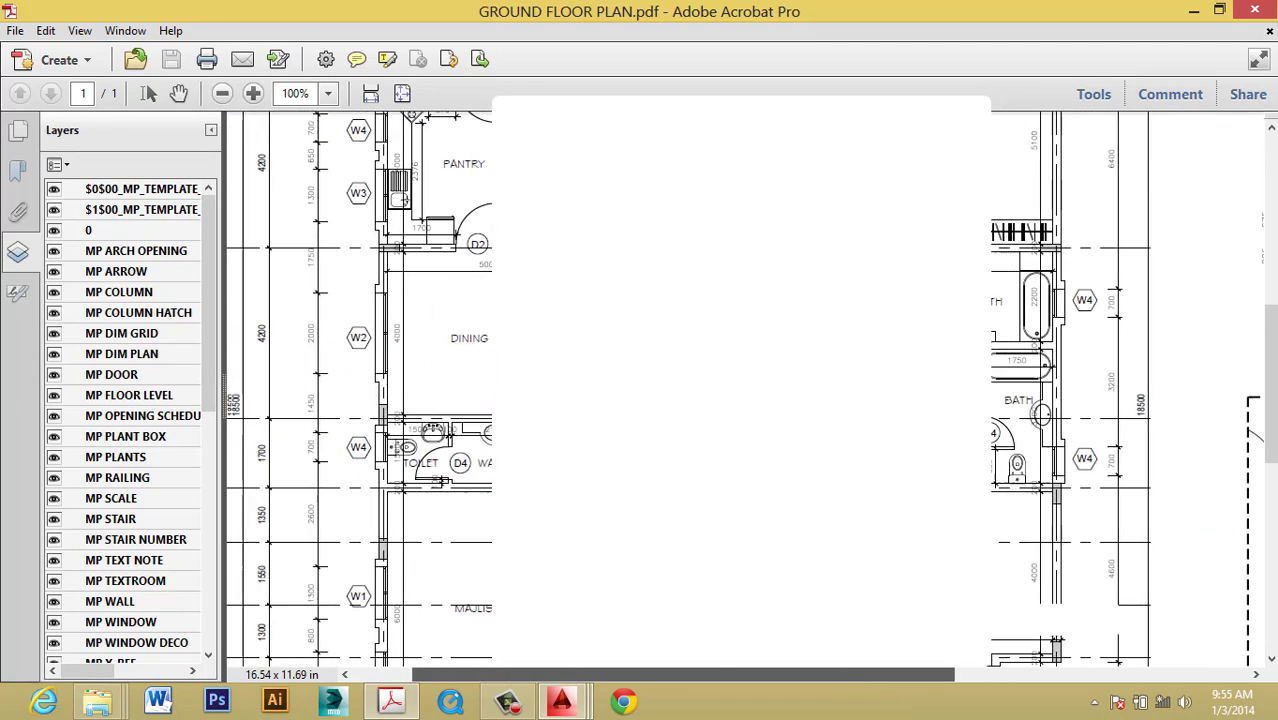
scroll(377, 420, "down", 3)
scroll(377, 420, "down", 4)
scroll(377, 420, "down", 2)
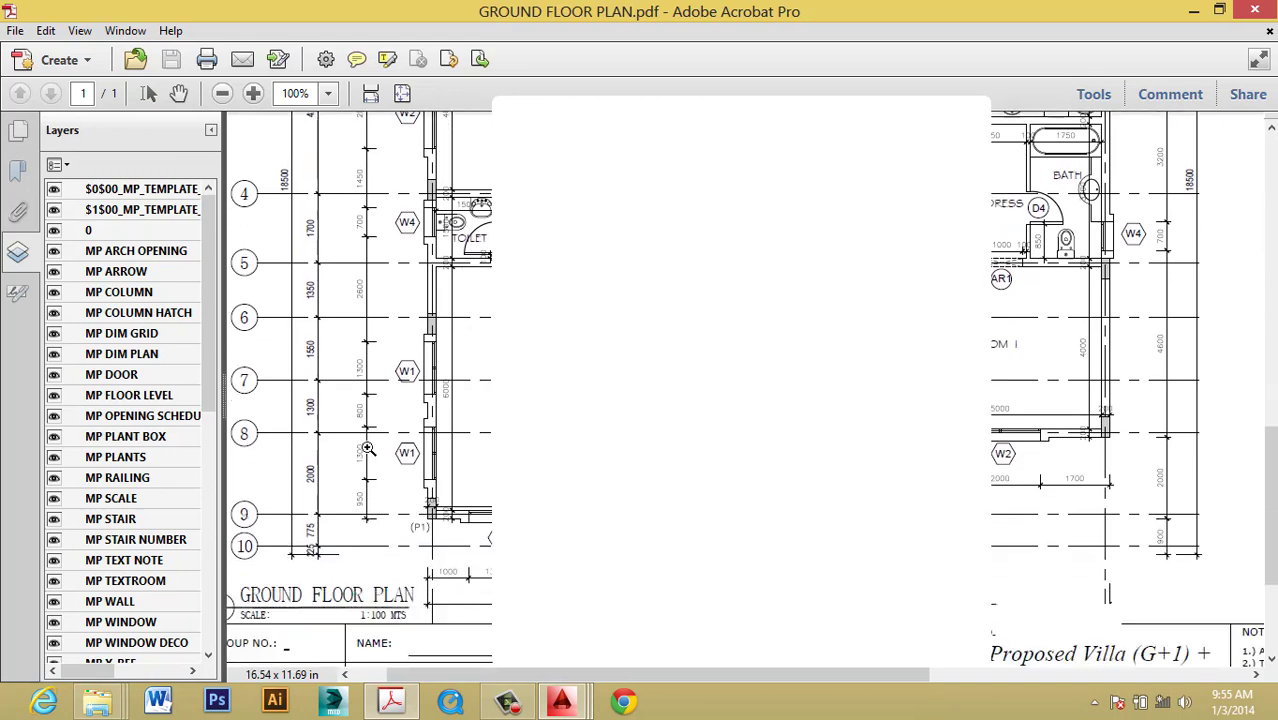
scroll(368, 447, "up", 1)
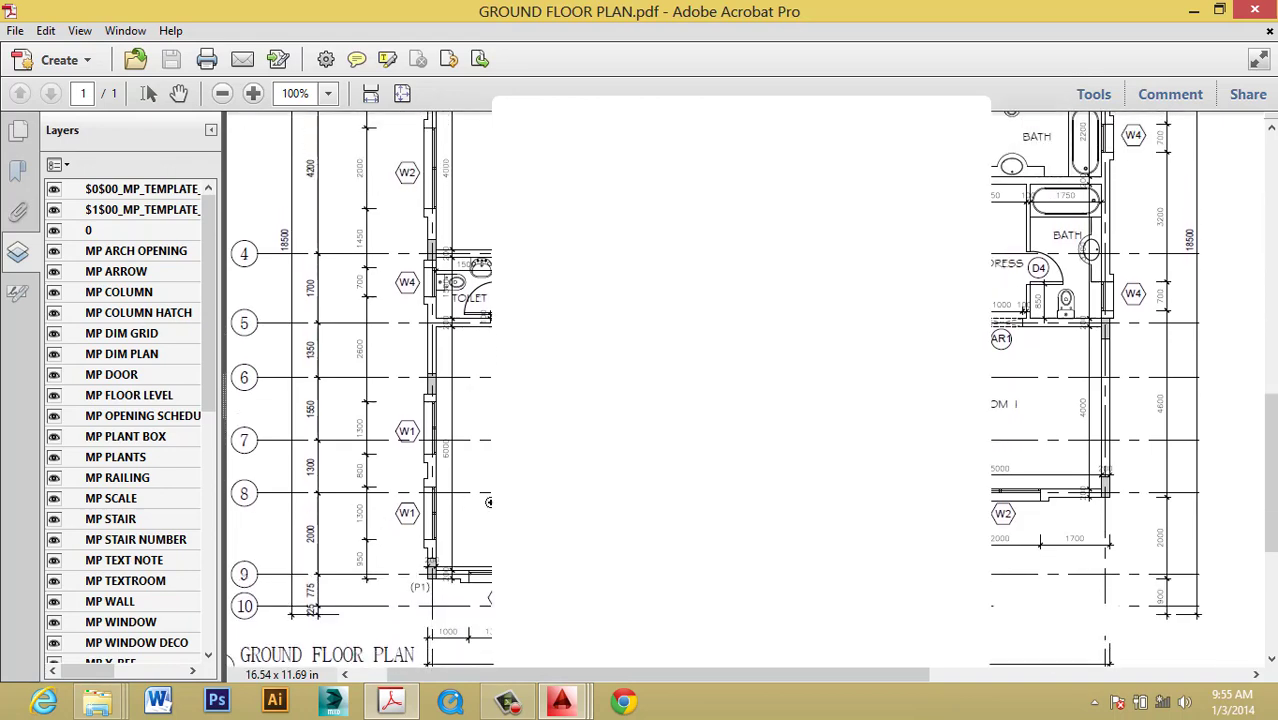
Close the ground floor plan, open OPENING SCHEDULE.pdf and marquee-zoom onto doors D1 and D2.
left_click(1255, 10)
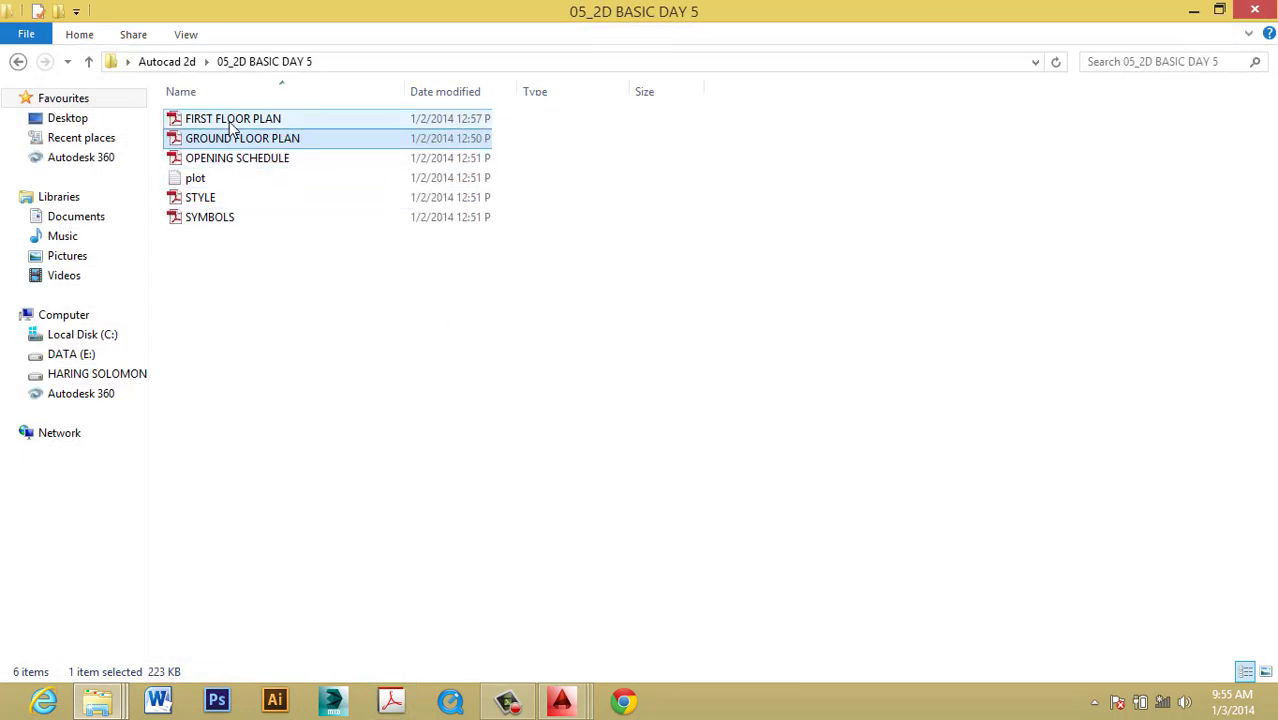
double_click(228, 163)
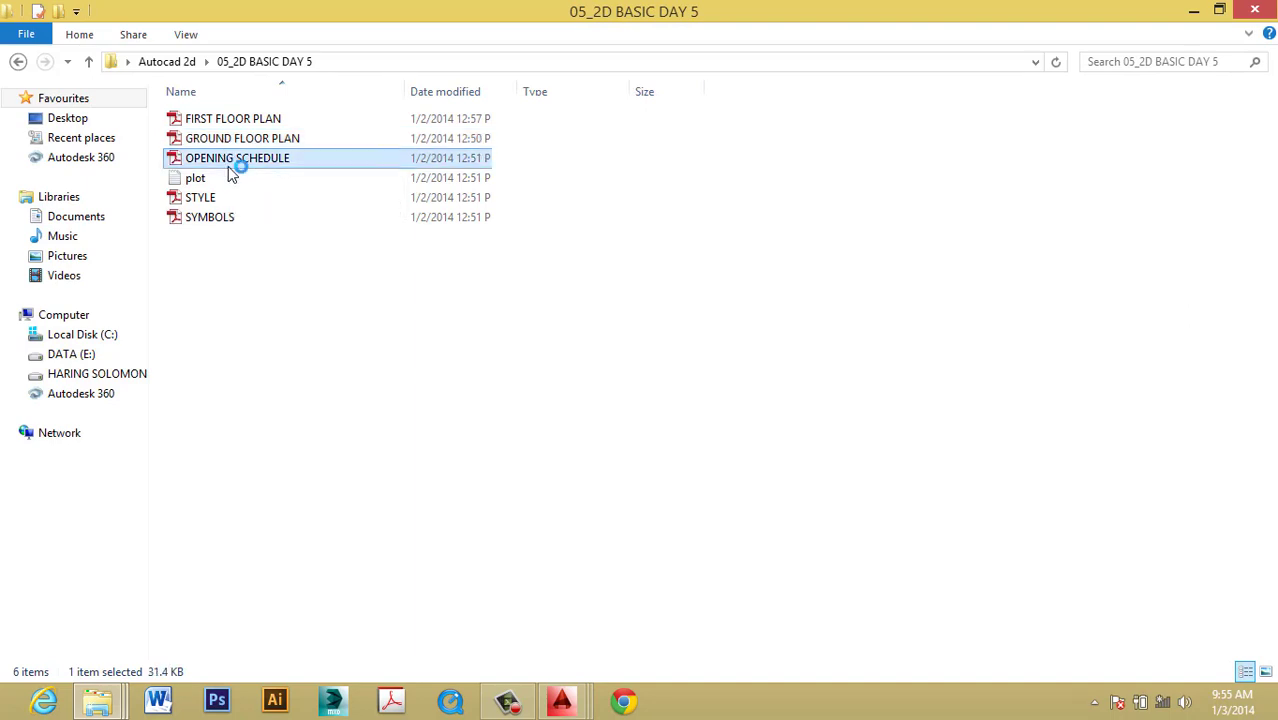
right_click(465, 221)
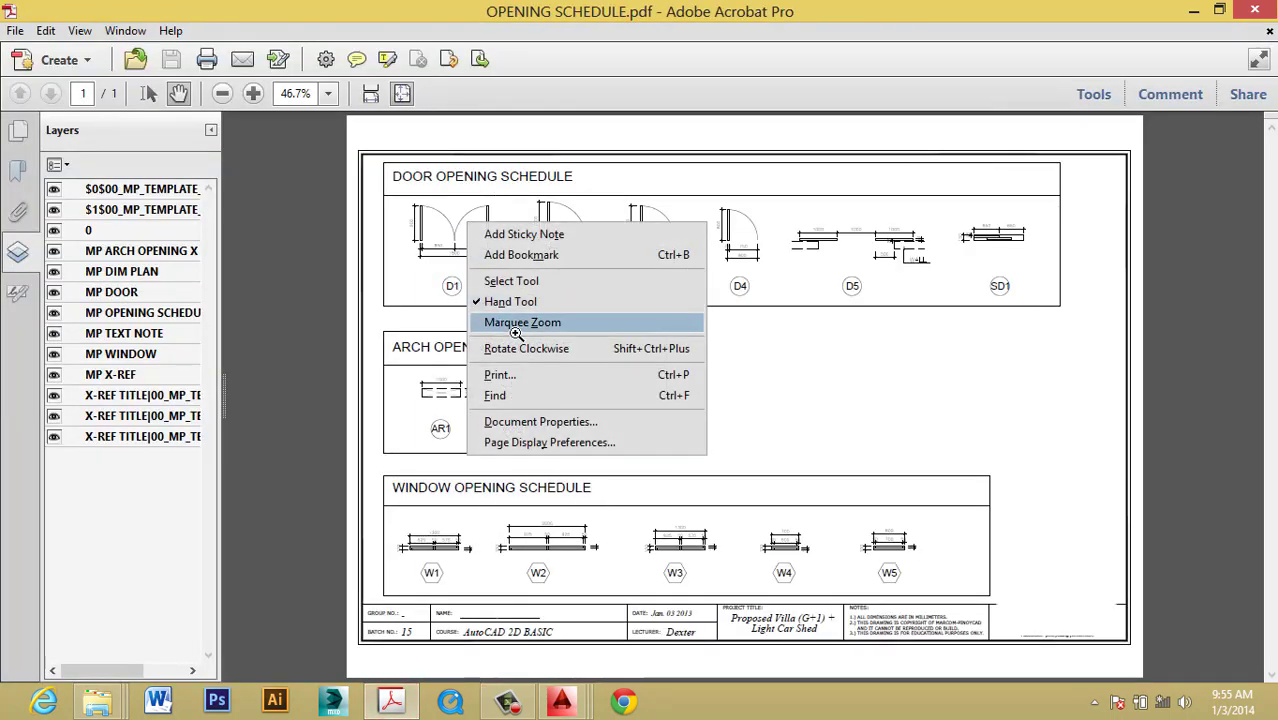
left_click(490, 322)
left_click_drag(385, 194, 650, 353)
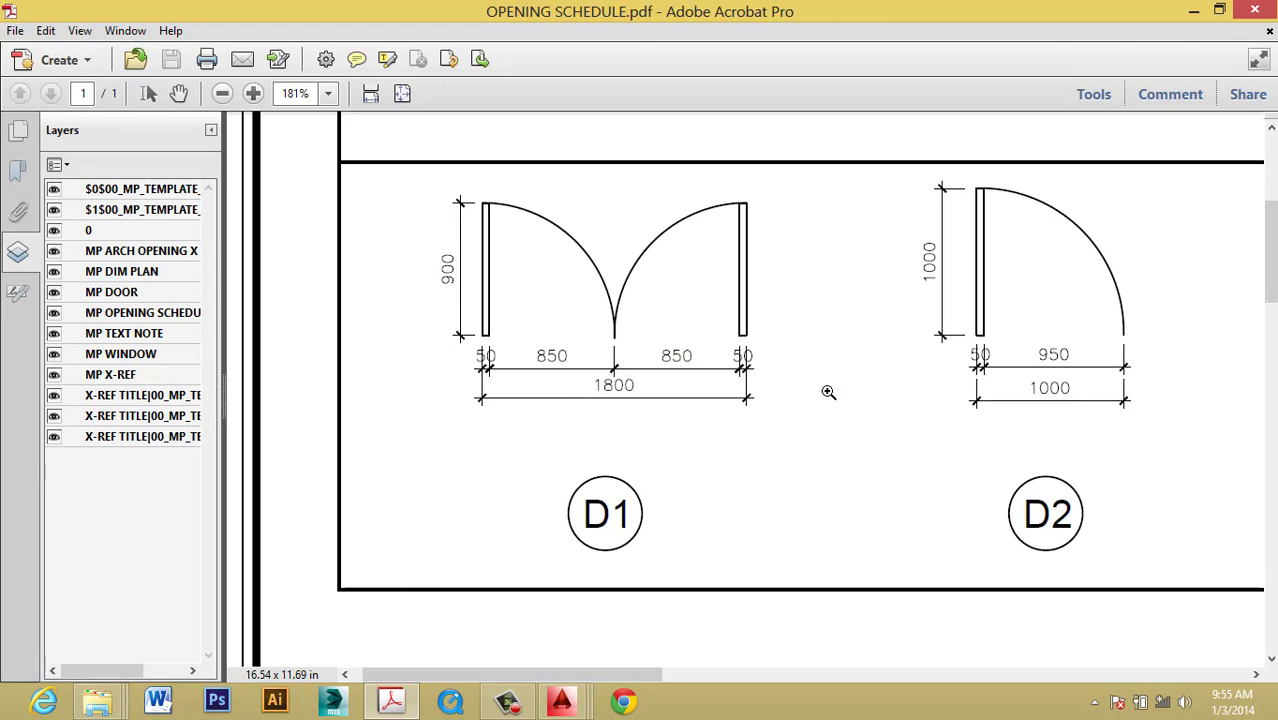
Scroll through the door, arch and window schedules, then close the PDF.
scroll(800, 420, "down", 1)
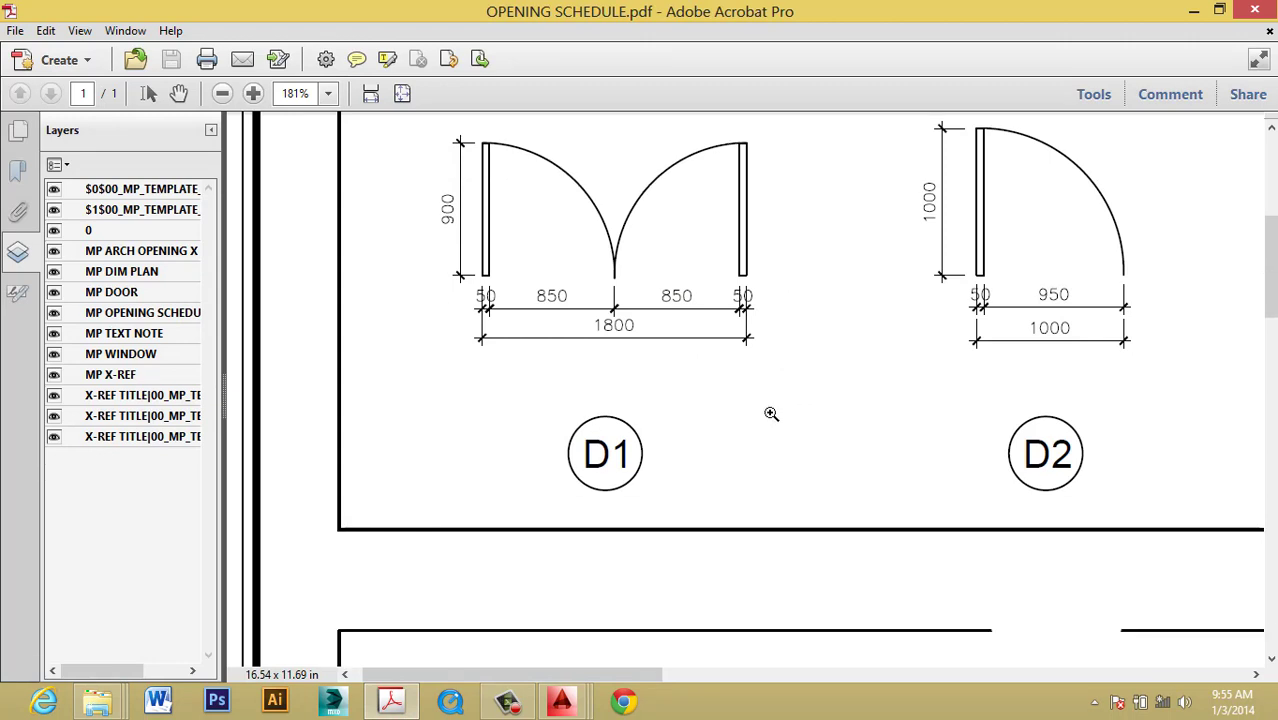
scroll(775, 400, "down", 2)
scroll(785, 370, "down", 2)
scroll(790, 352, "down", 2)
scroll(790, 352, "down", 1)
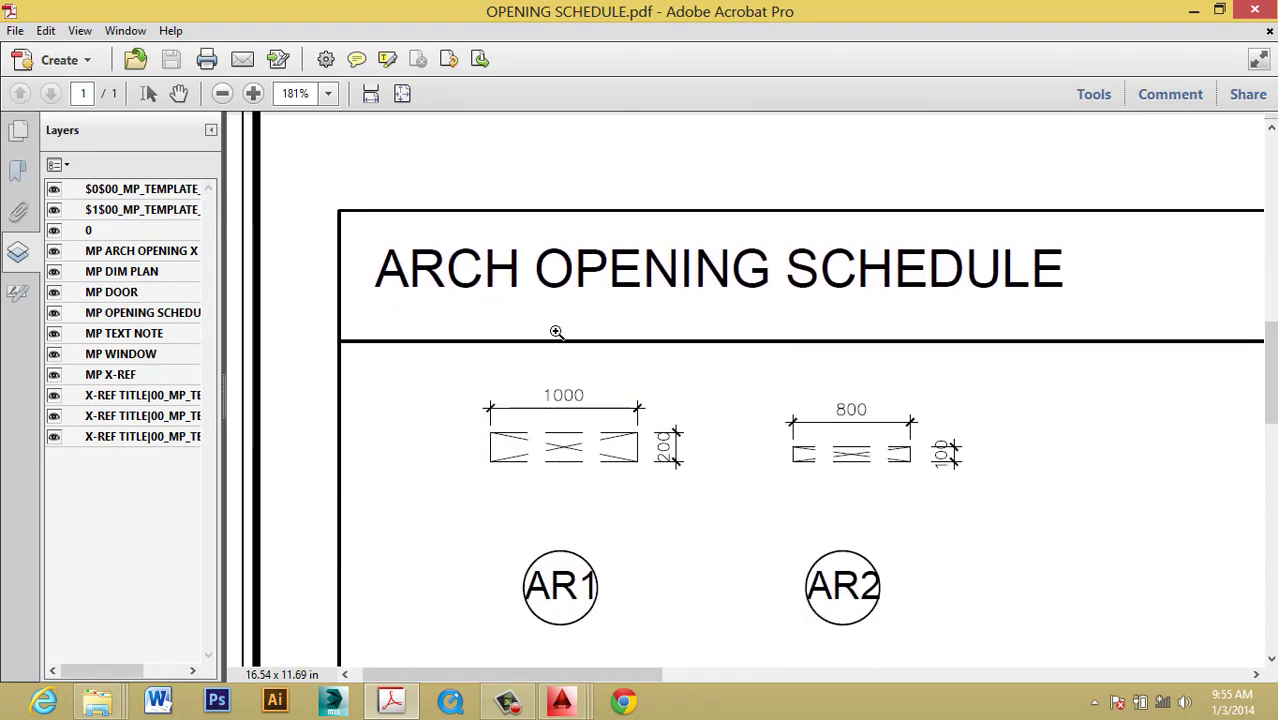
scroll(760, 314, "down", 1)
scroll(741, 408, "down", 2)
scroll(661, 368, "down", 2)
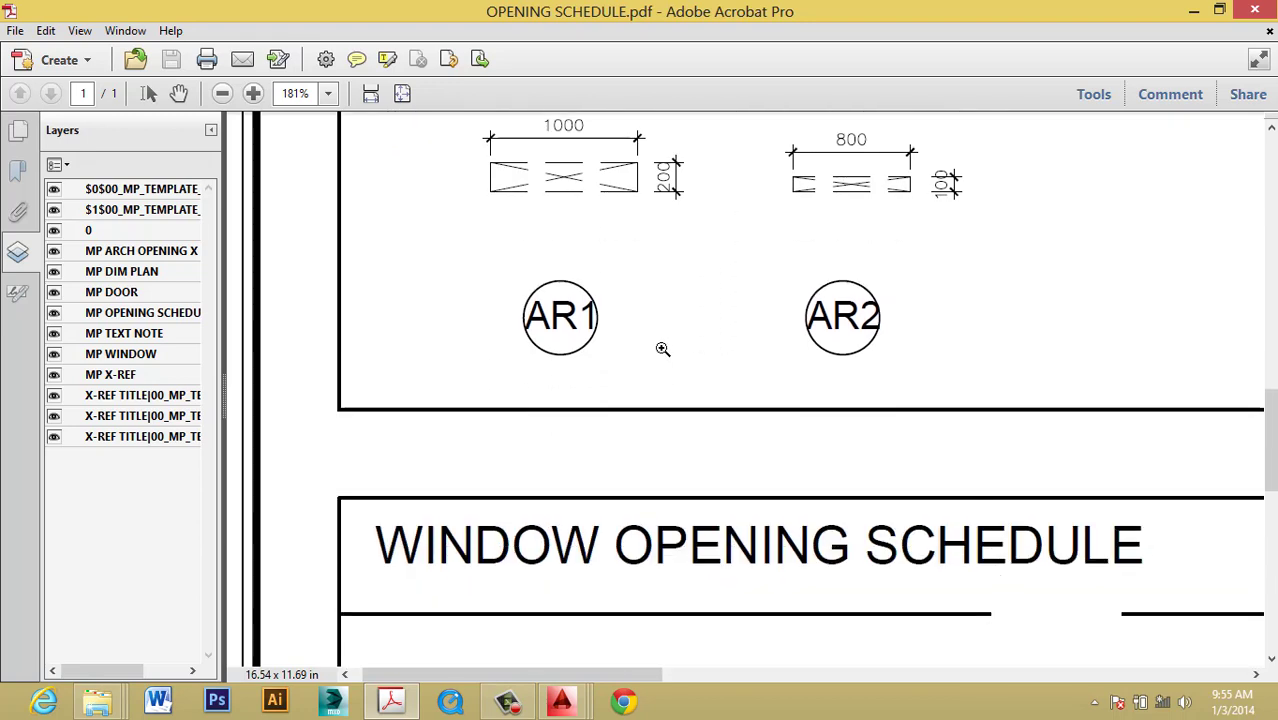
scroll(661, 345, "down", 2)
scroll(677, 330, "down", 2)
scroll(850, 305, "down", 2)
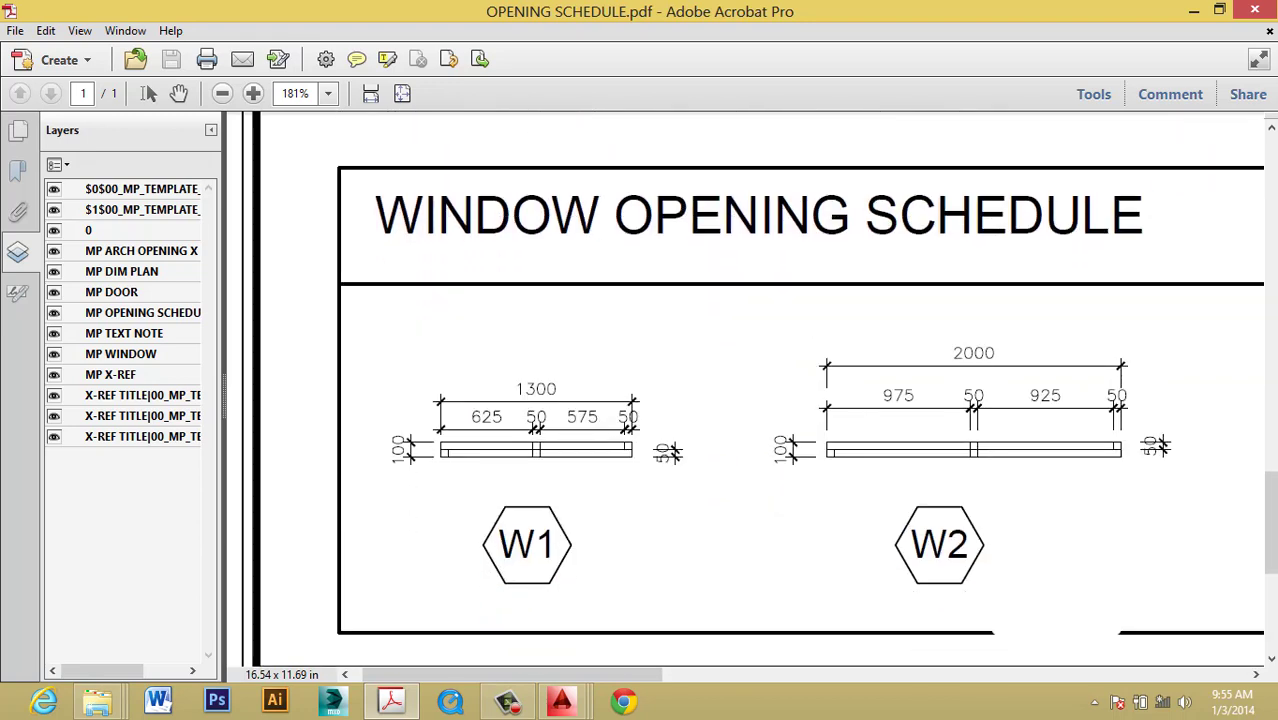
key("alt+F4")
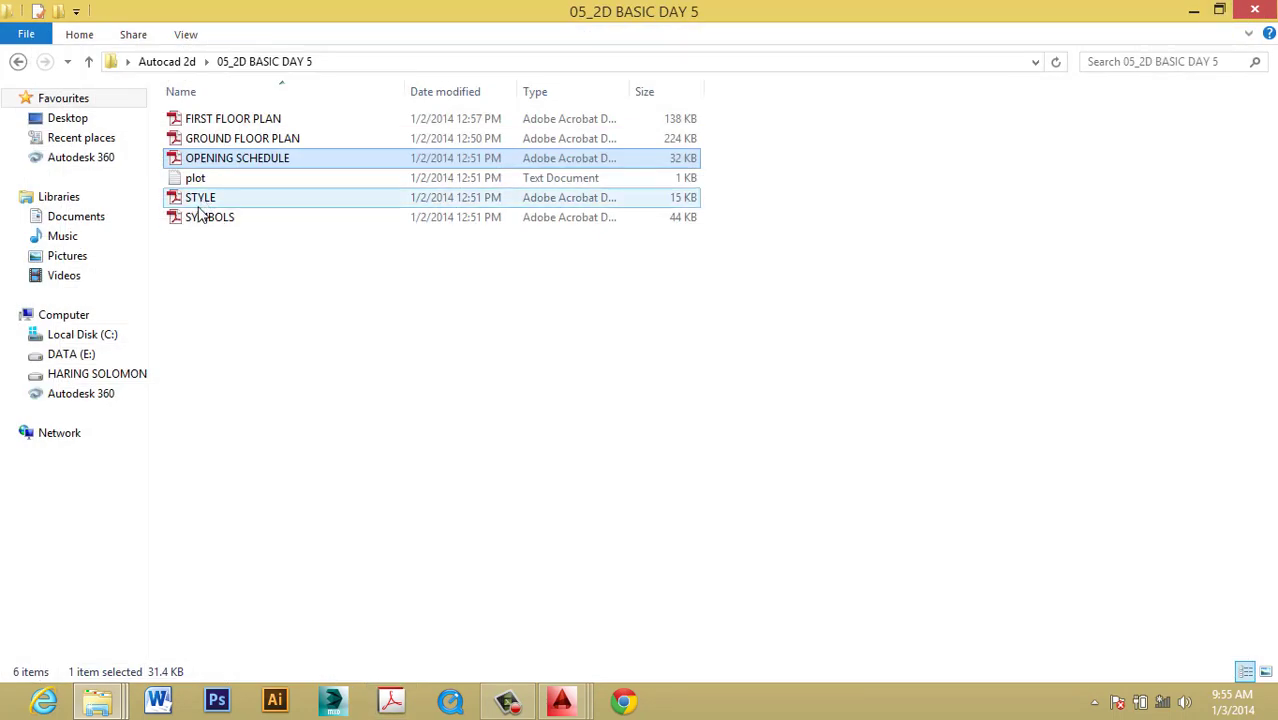
Look over the STYLE text style table, then open SYMBOLS.pdf.
double_click(203, 199)
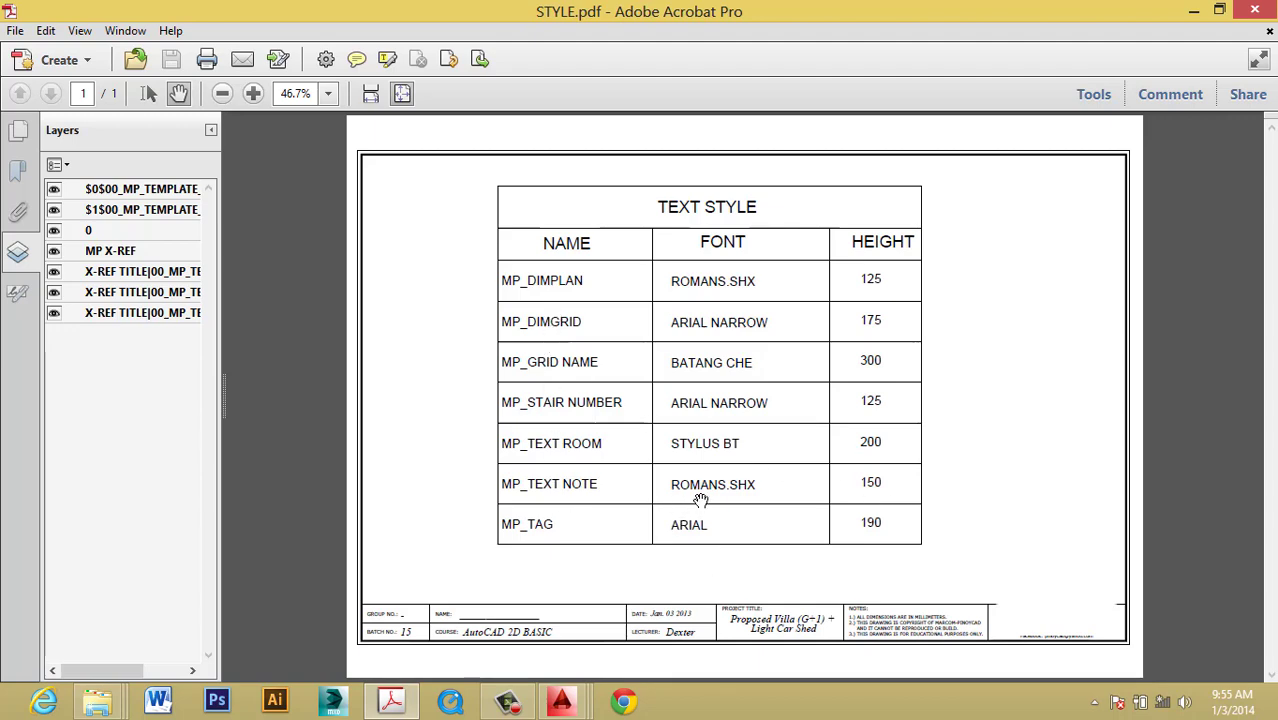
left_click(1254, 10)
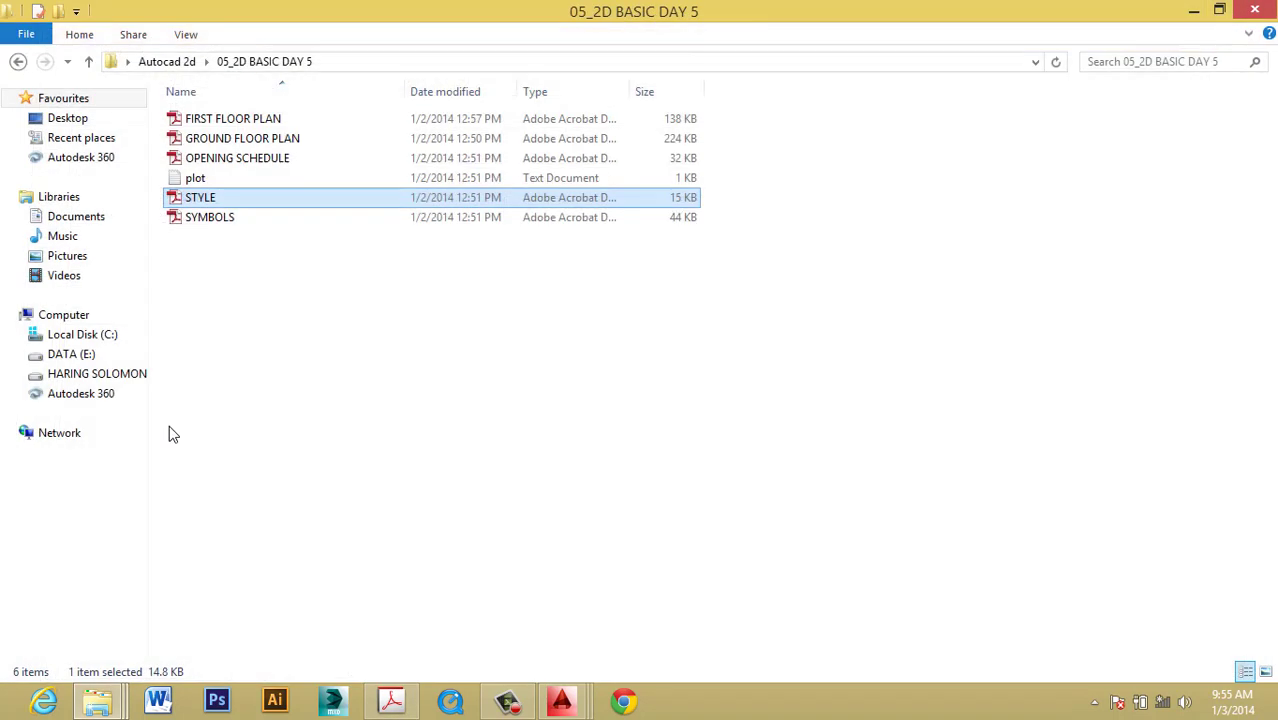
double_click(216, 219)
Marquee-zoom onto the SYMBOLS tag symbol table, review it, and close the PDF.
right_click(716, 382)
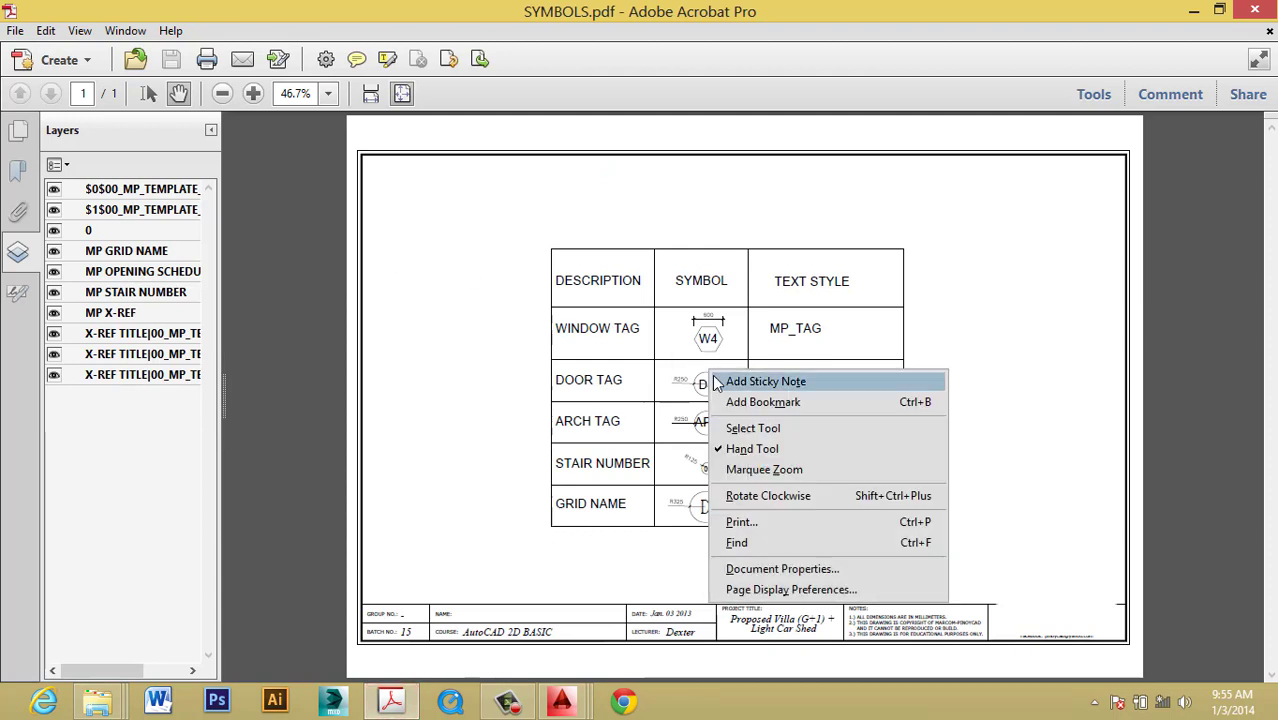
left_click(557, 272)
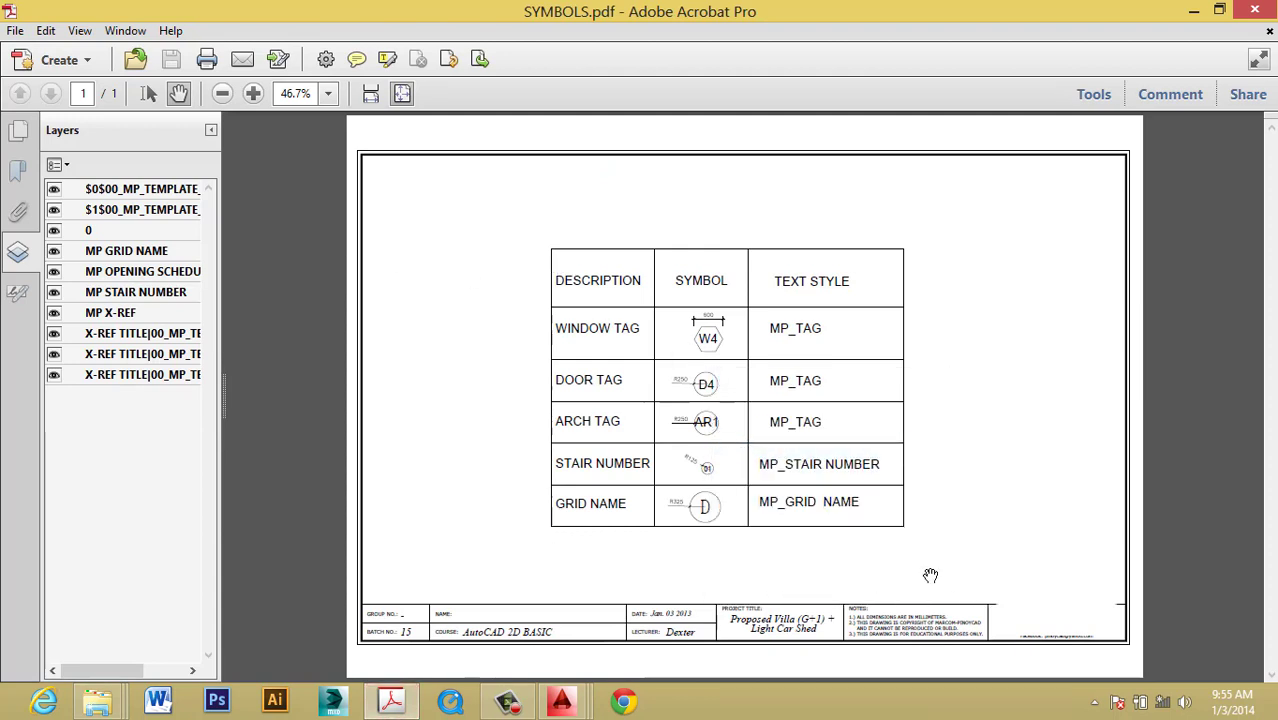
right_click(736, 396)
left_click(775, 489)
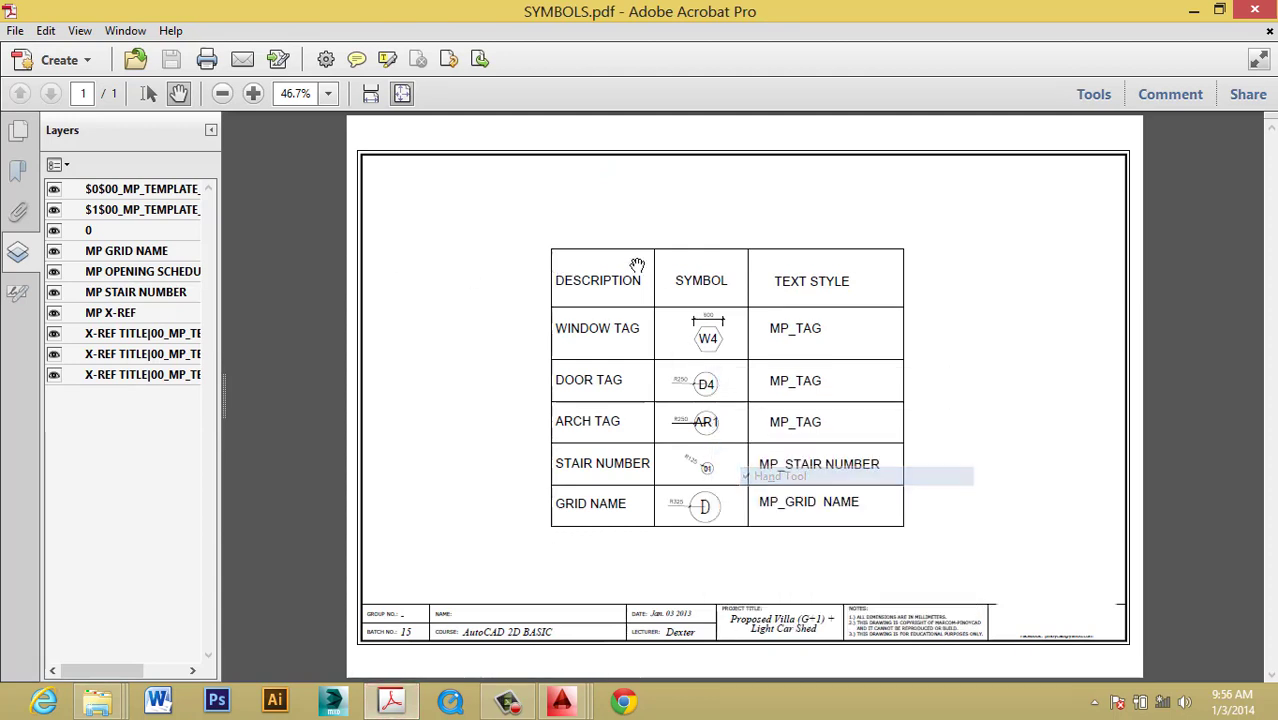
right_click(724, 364)
left_click(762, 465)
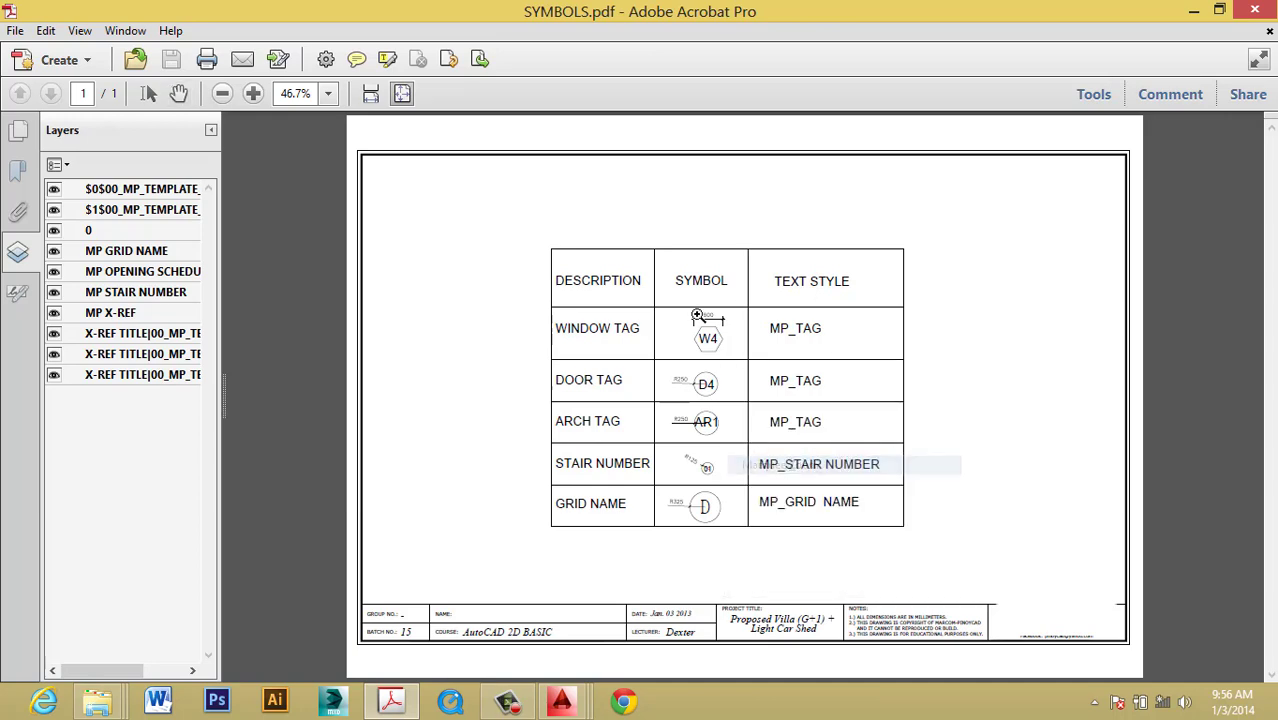
left_click_drag(614, 258, 800, 562)
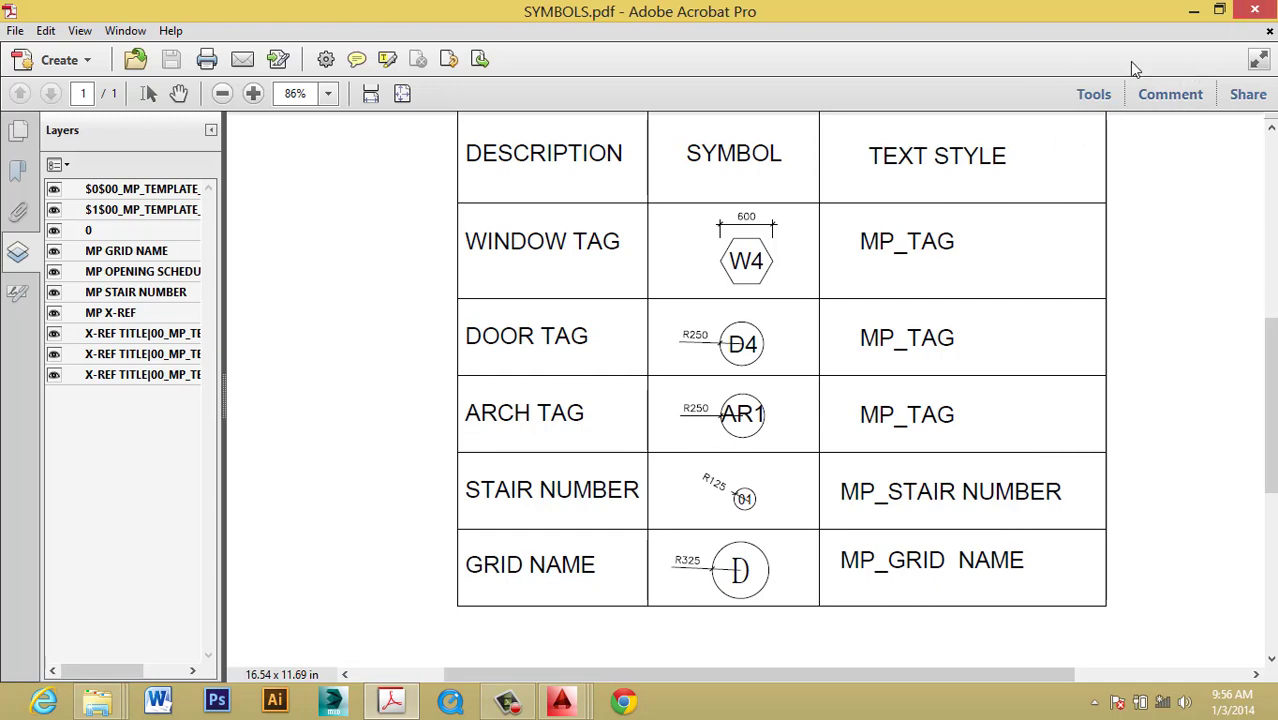
left_click(1255, 9)
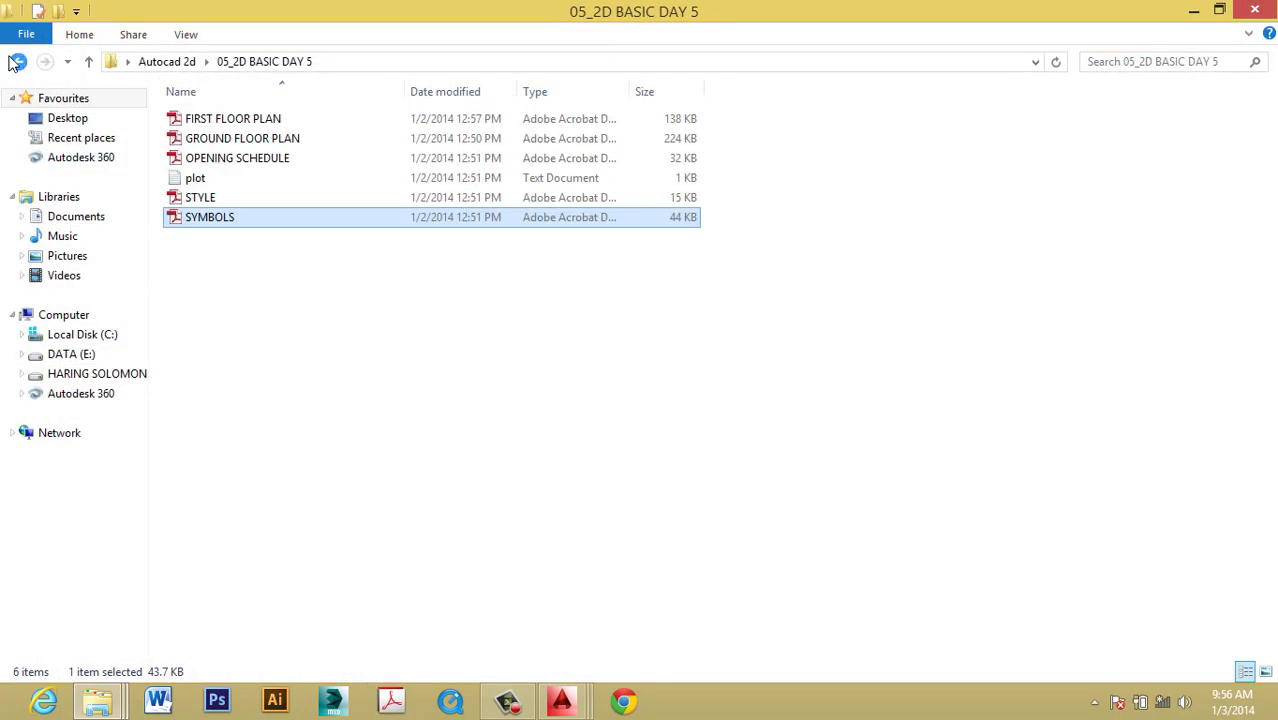
Return to the 05_2D BASIC DAY 5 folder and preview the open AutoCAD drawings.
left_click(17, 62)
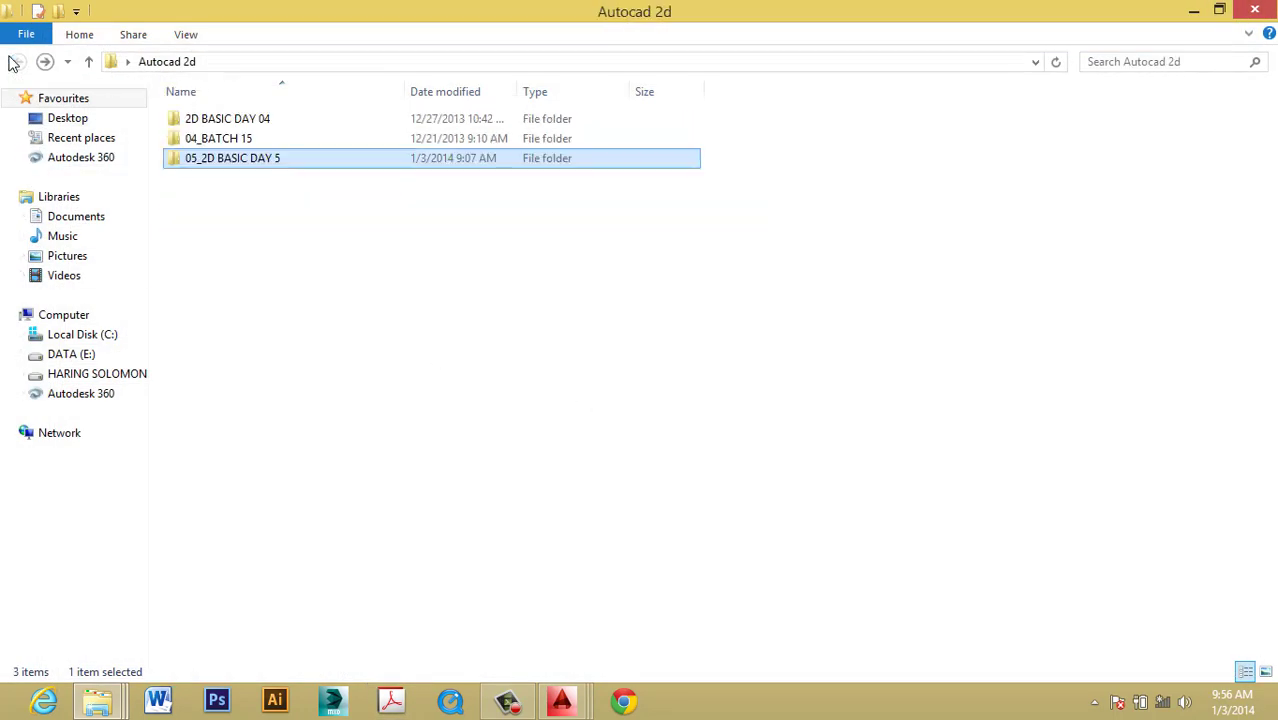
double_click(240, 168)
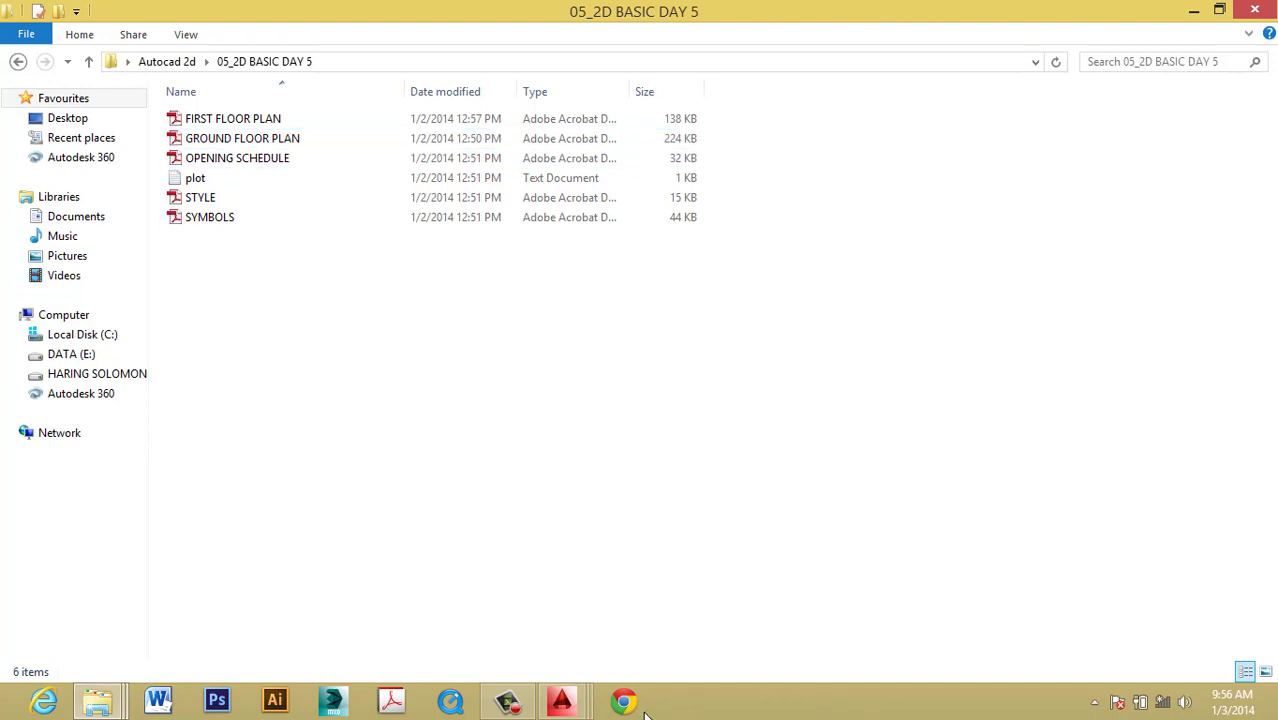
left_click(563, 702)
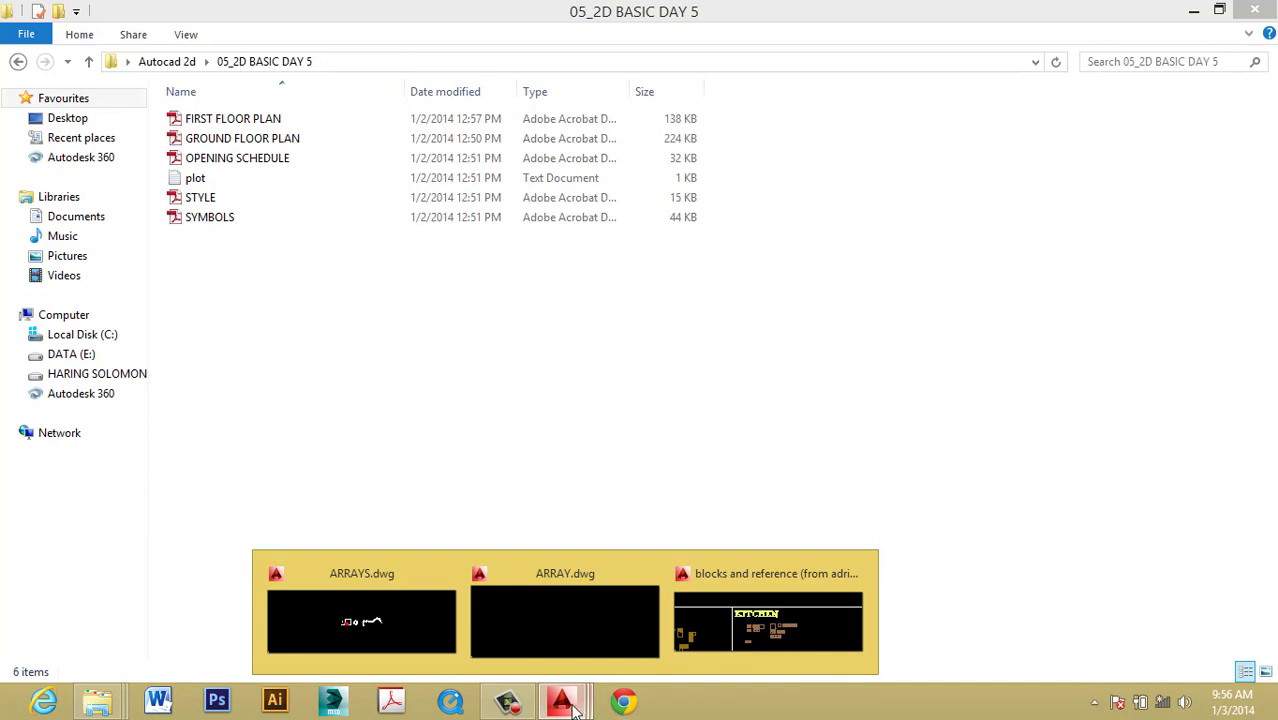
Browse F: > 04_BATCH 15 > 01_2D BASIC > 00_A_REF into the TEXT STYLE folder.
left_click(15, 62)
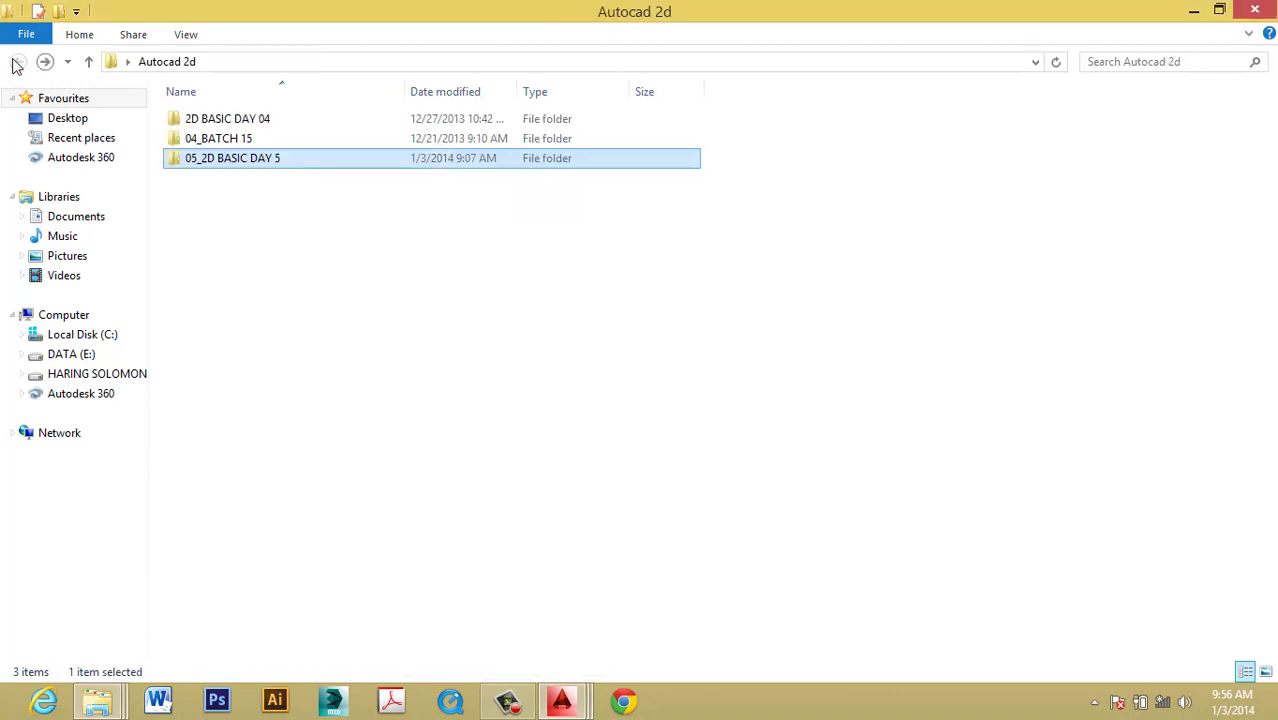
left_click(111, 376)
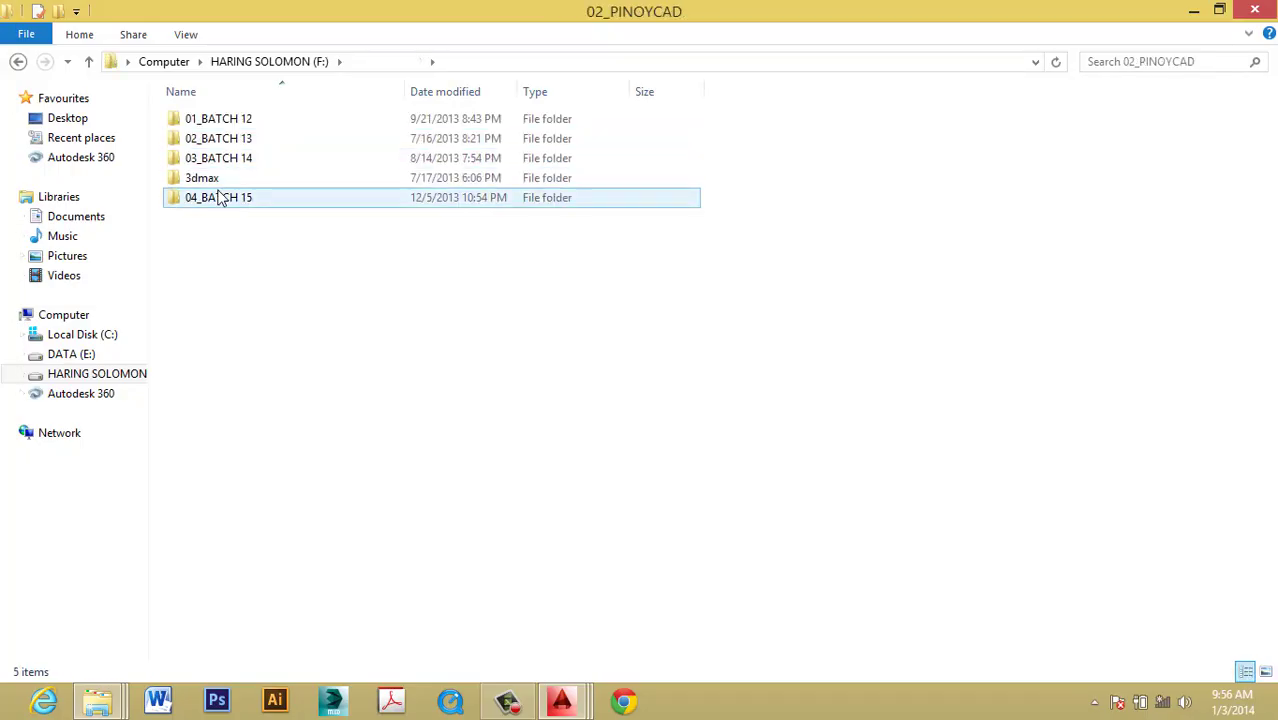
double_click(220, 196)
double_click(220, 120)
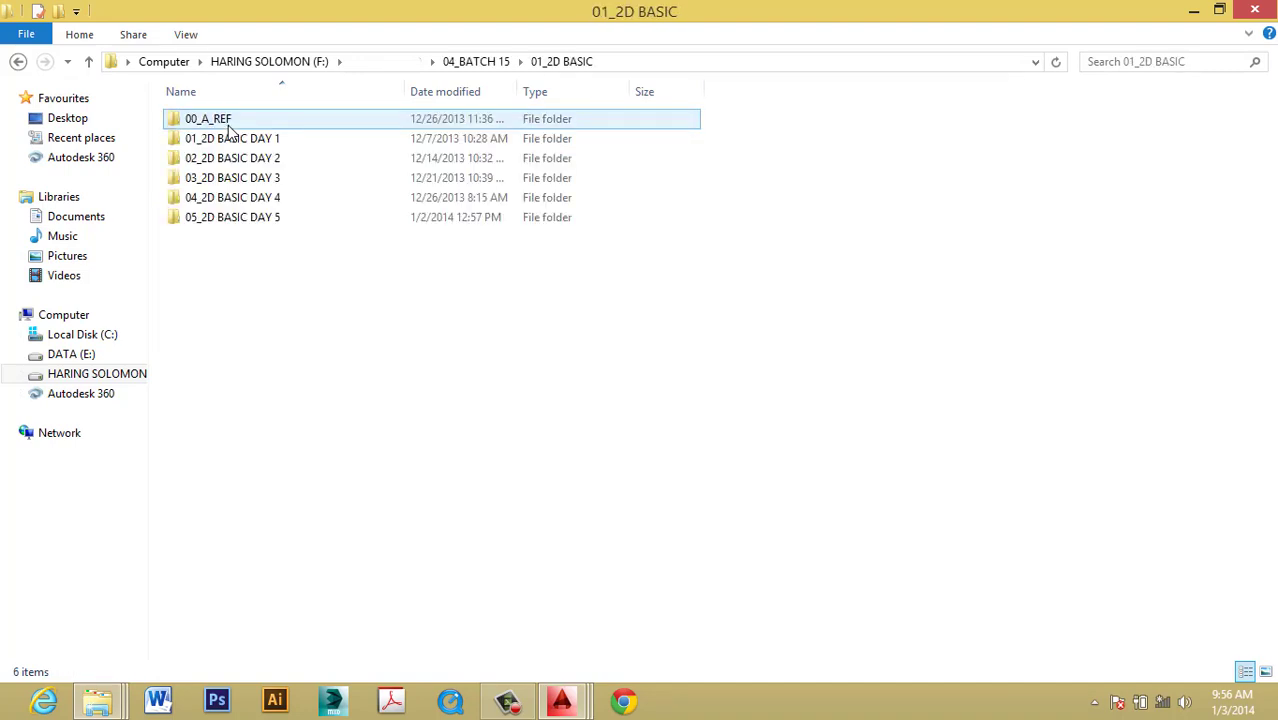
double_click(220, 124)
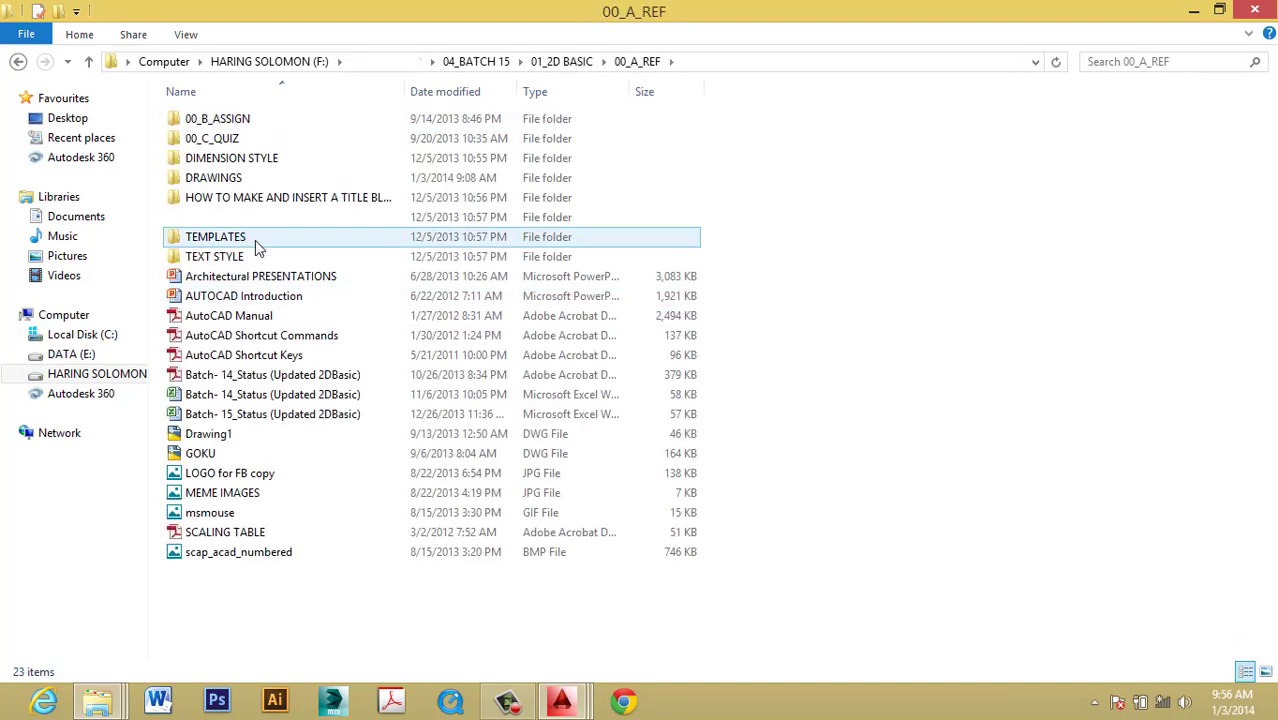
double_click(220, 256)
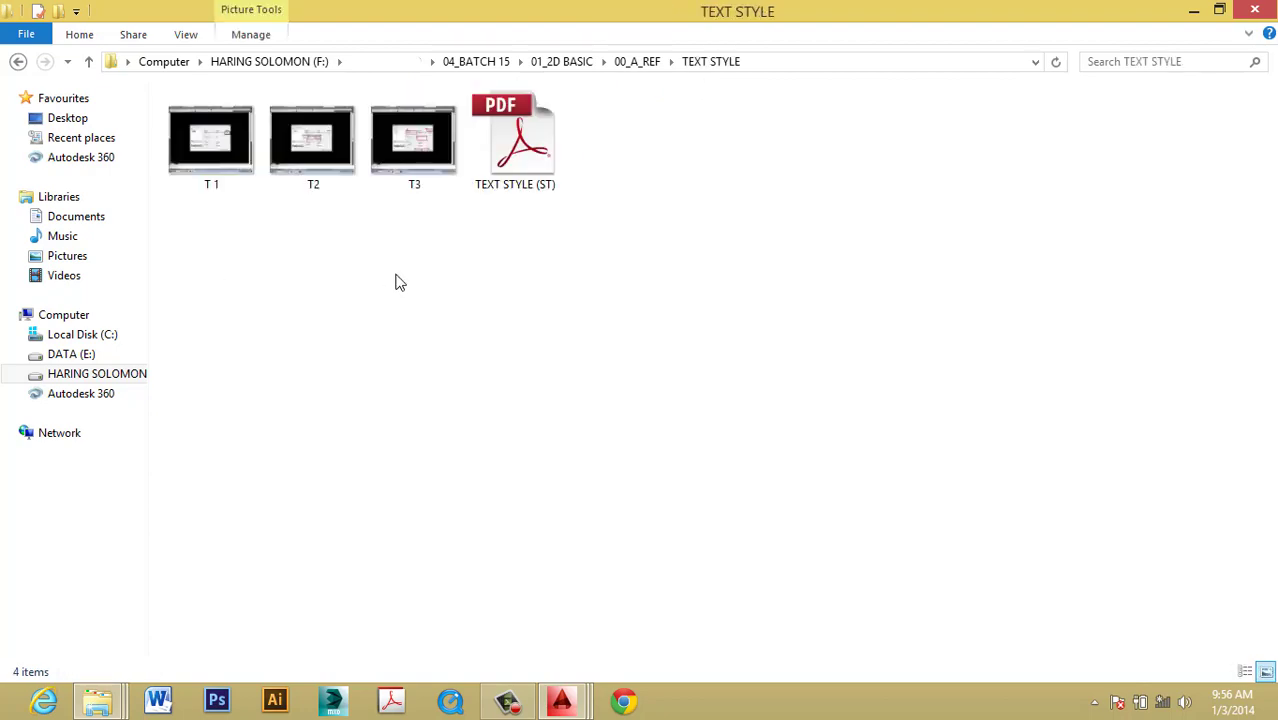
Open TEXT STYLE (ST).pdf, scroll between its pages 1 and 3, and close it.
double_click(515, 145)
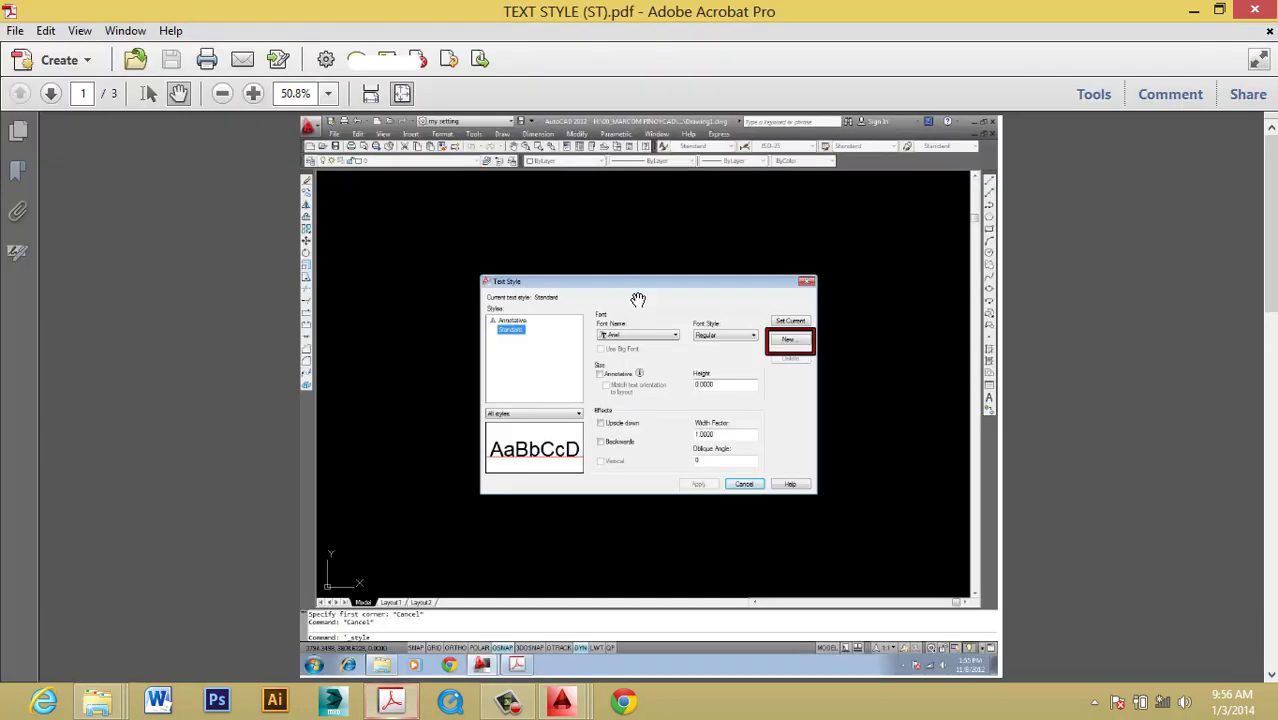
scroll(900, 360, "down", 3)
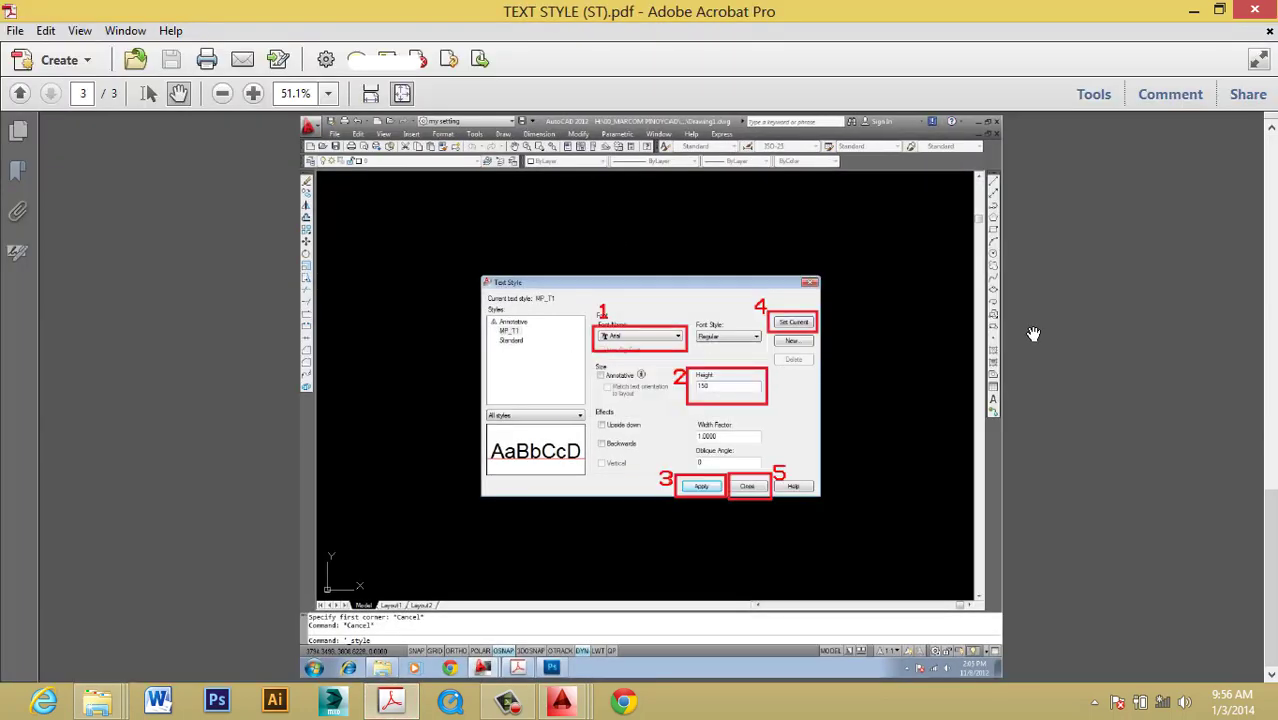
scroll(939, 354, "up", 3)
scroll(835, 345, "up", 3)
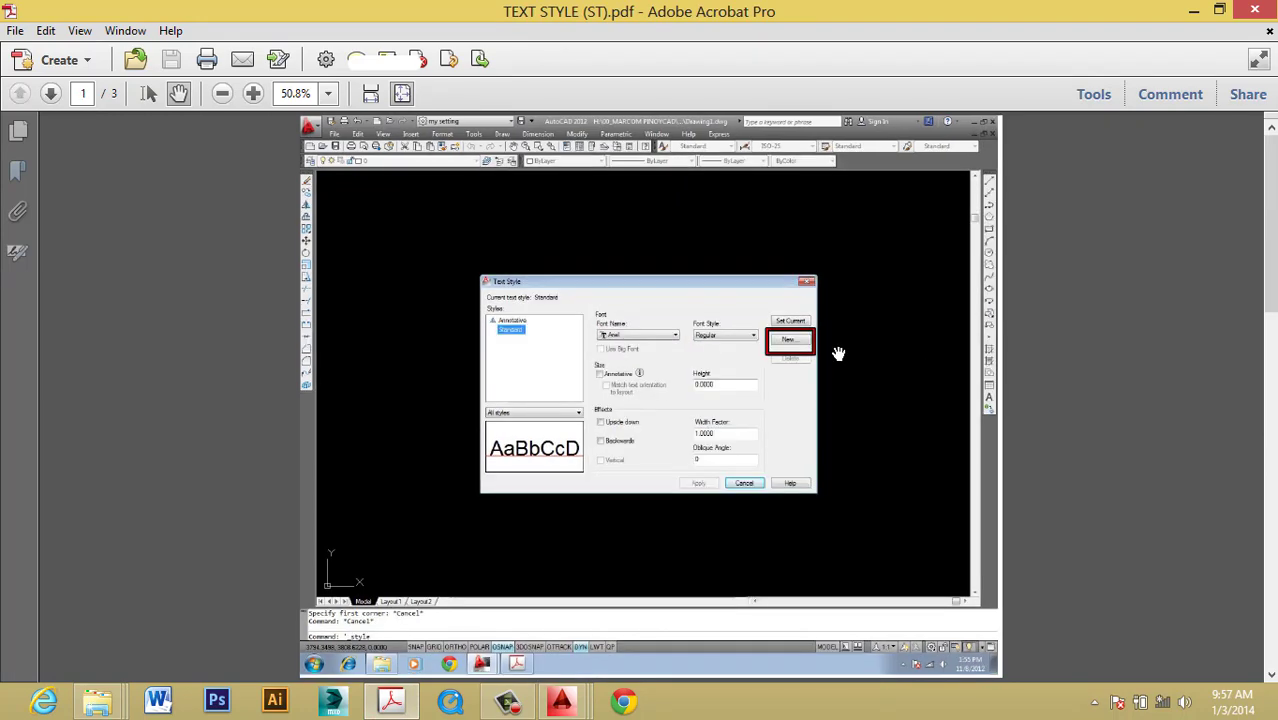
scroll(835, 343, "down", 6)
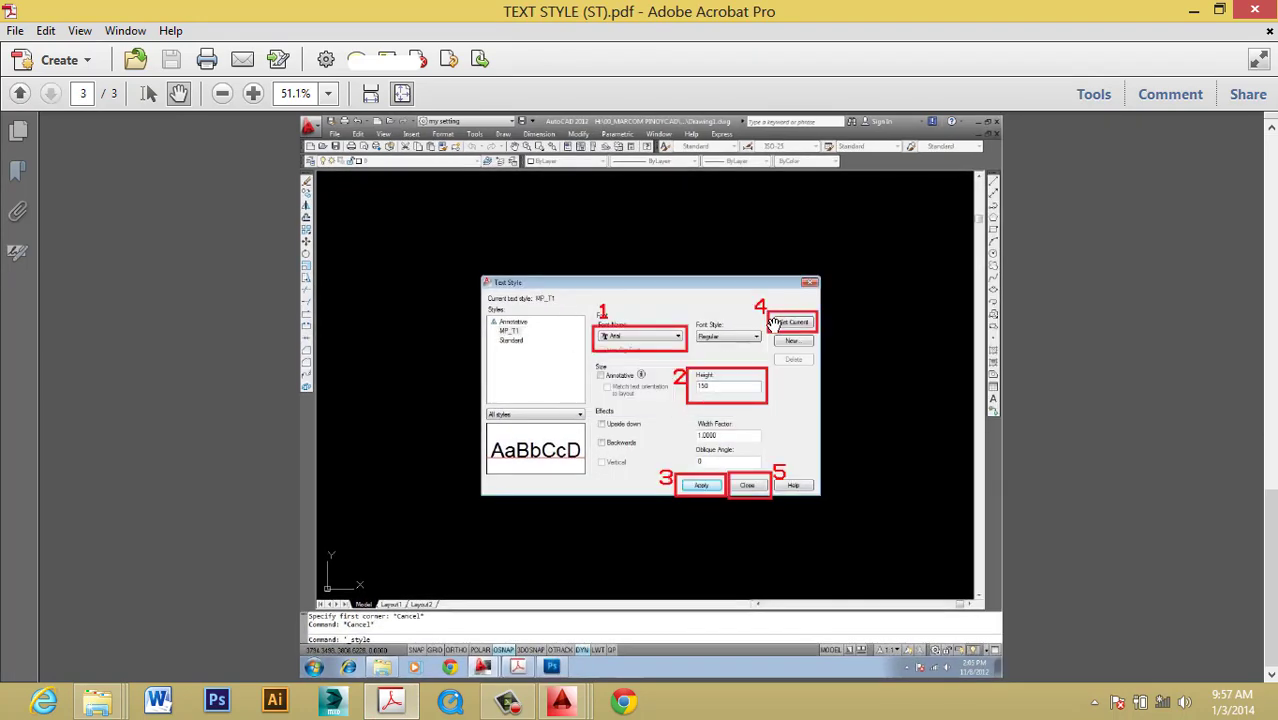
scroll(773, 323, "up", 3)
scroll(773, 323, "up", 3)
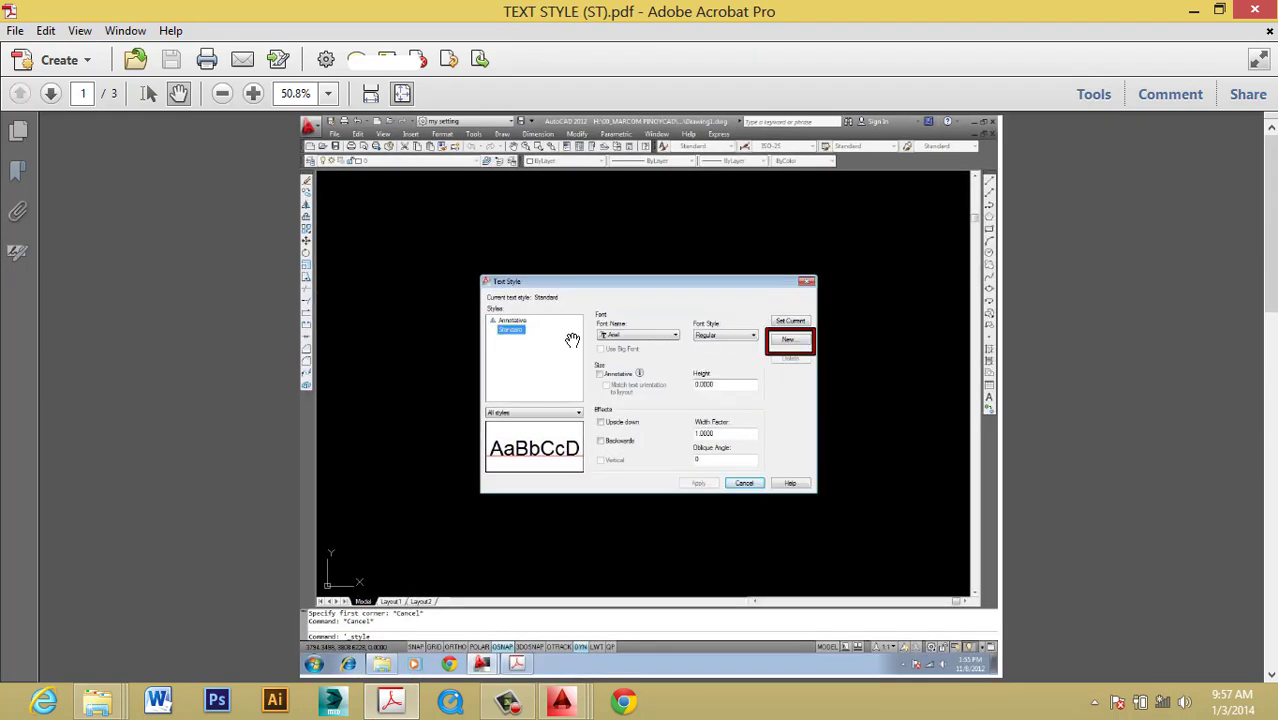
left_click(1255, 11)
Copy TEXT STYLE (ST).pdf and paste it into the 05_2D BASIC DAY 5 folder.
right_click(551, 159)
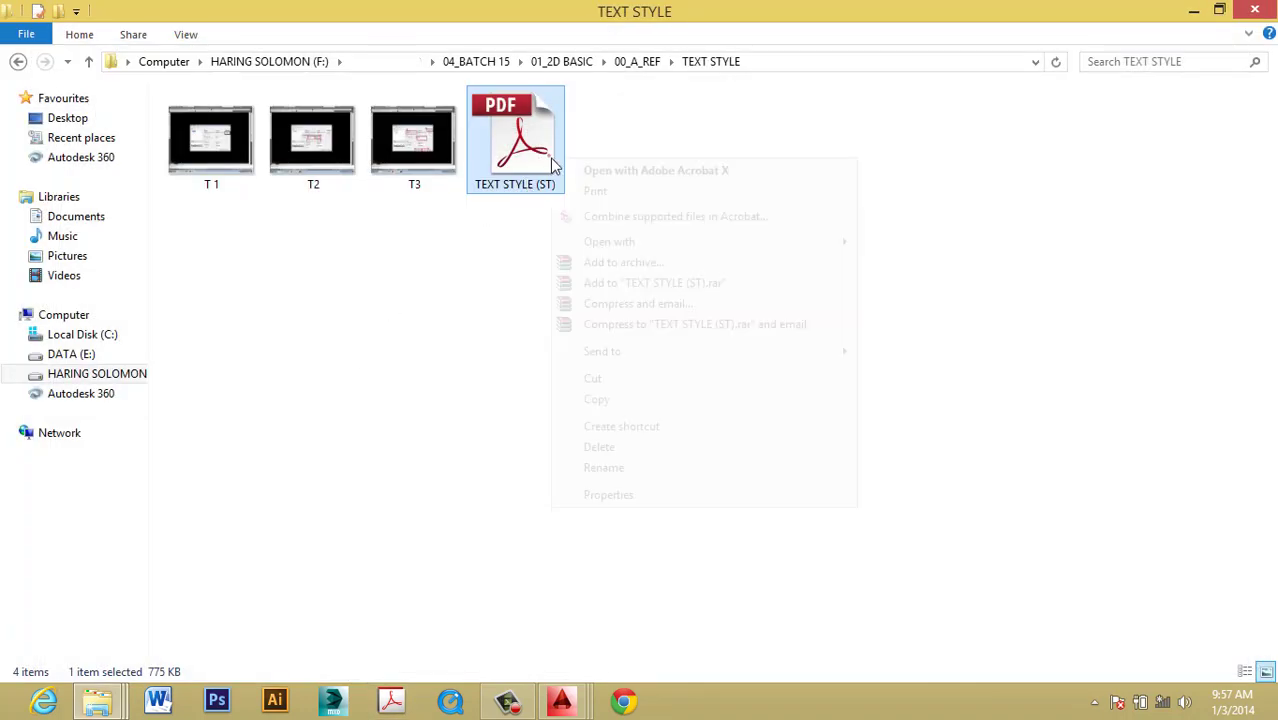
left_click(607, 402)
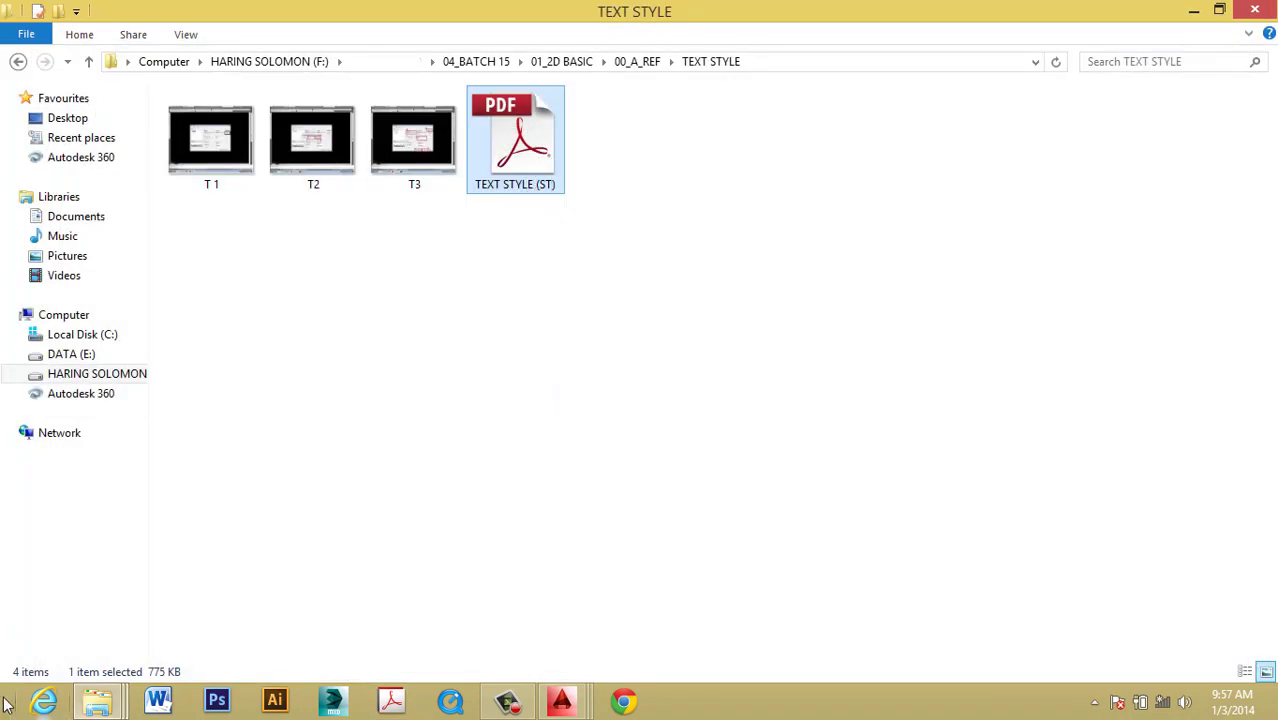
left_click(1194, 9)
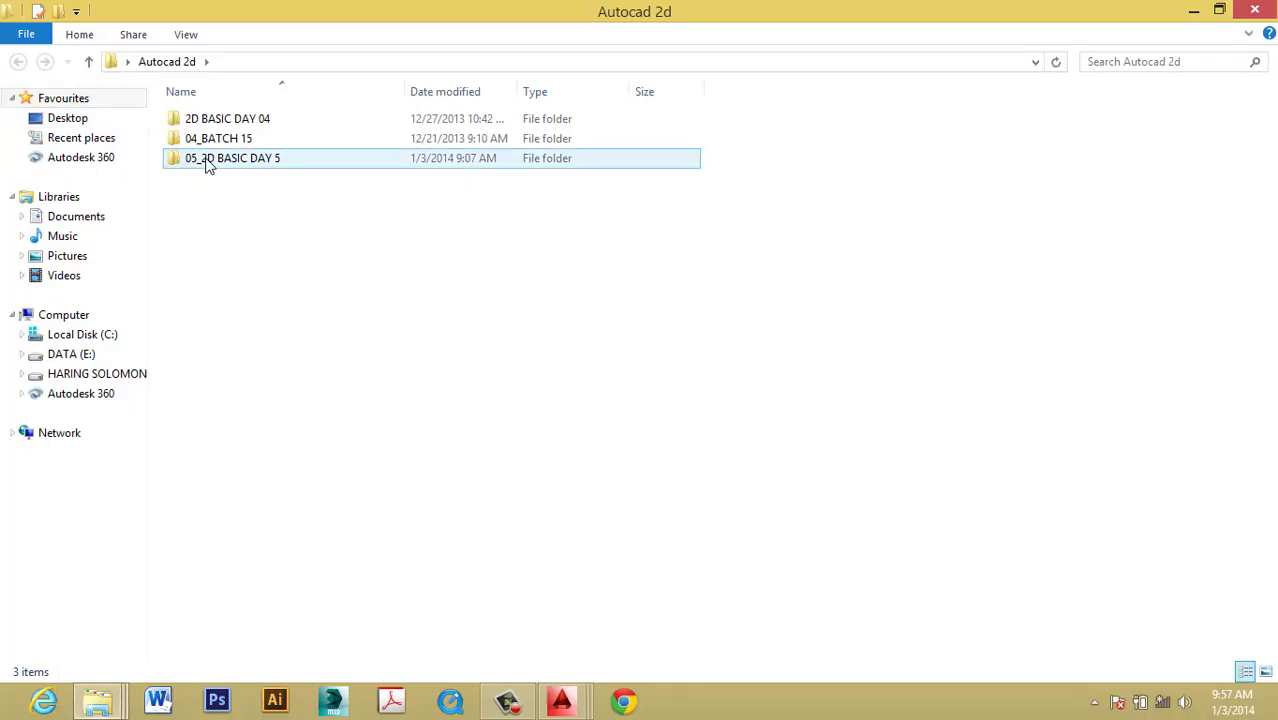
double_click(205, 163)
right_click(238, 293)
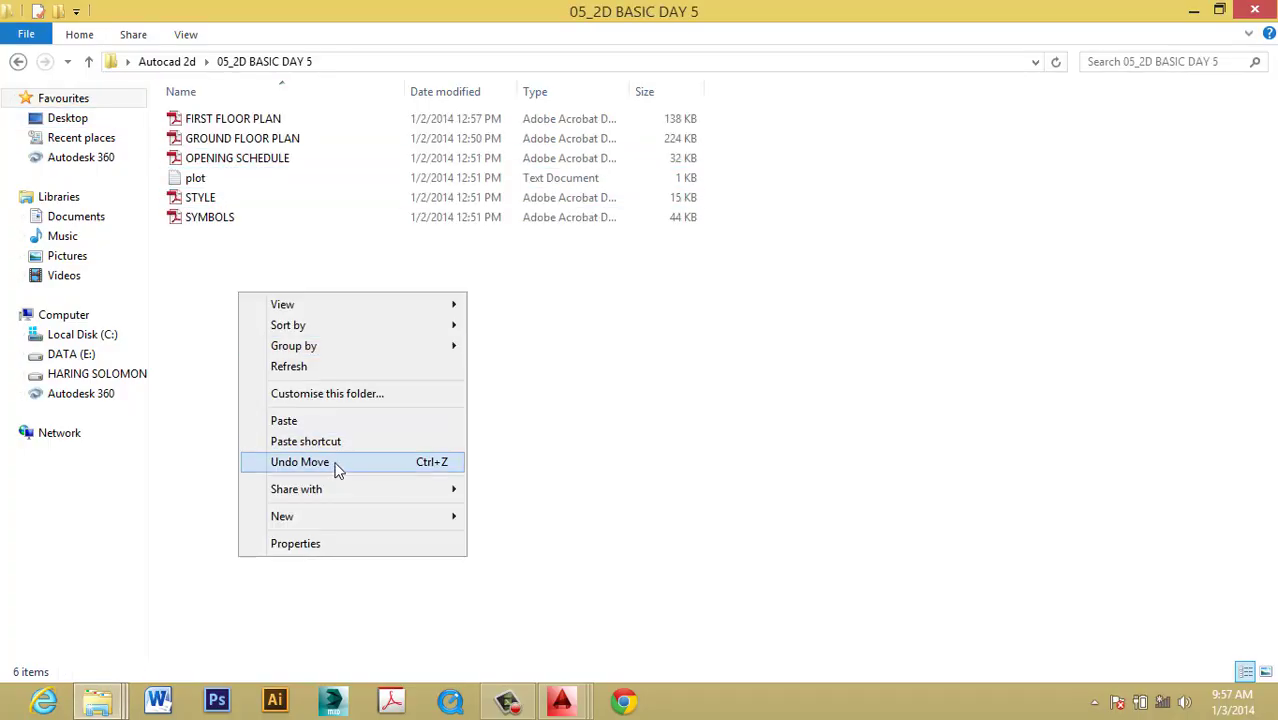
left_click(300, 421)
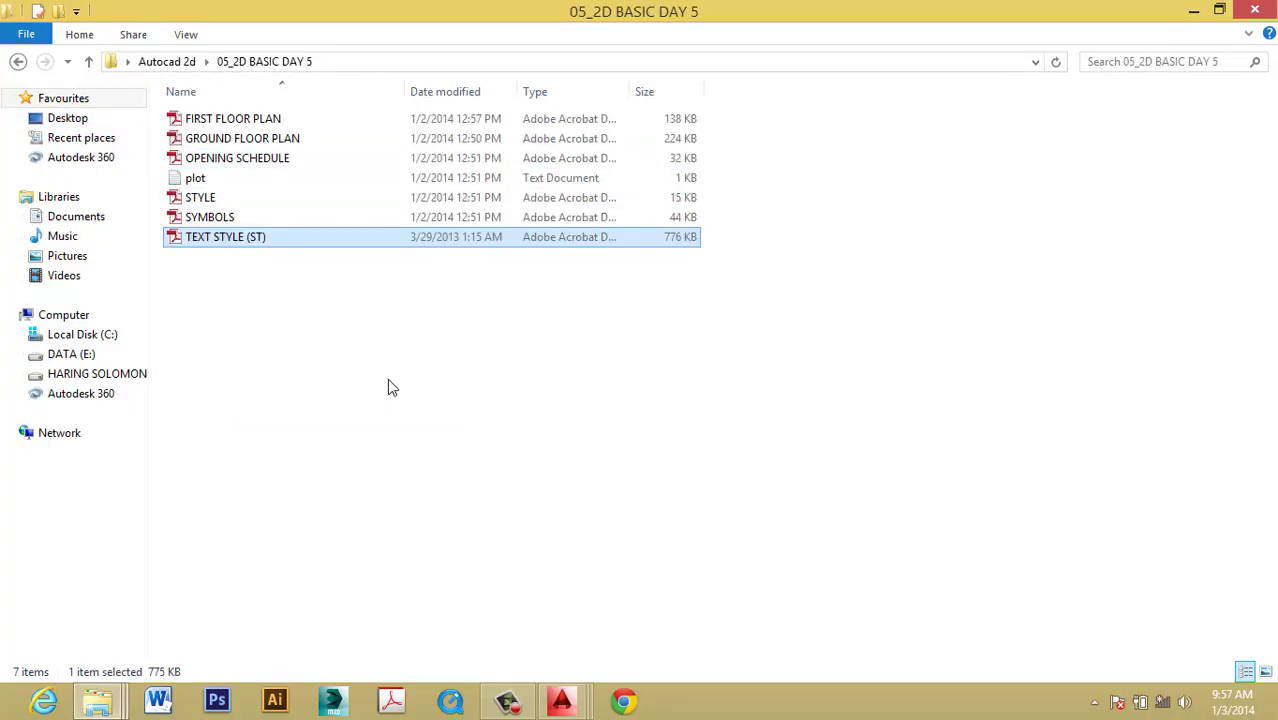
Deselect the pasted PDF and go back up to the Autocad 2d folder.
left_click(104, 697)
left_click(719, 651)
left_click(549, 354)
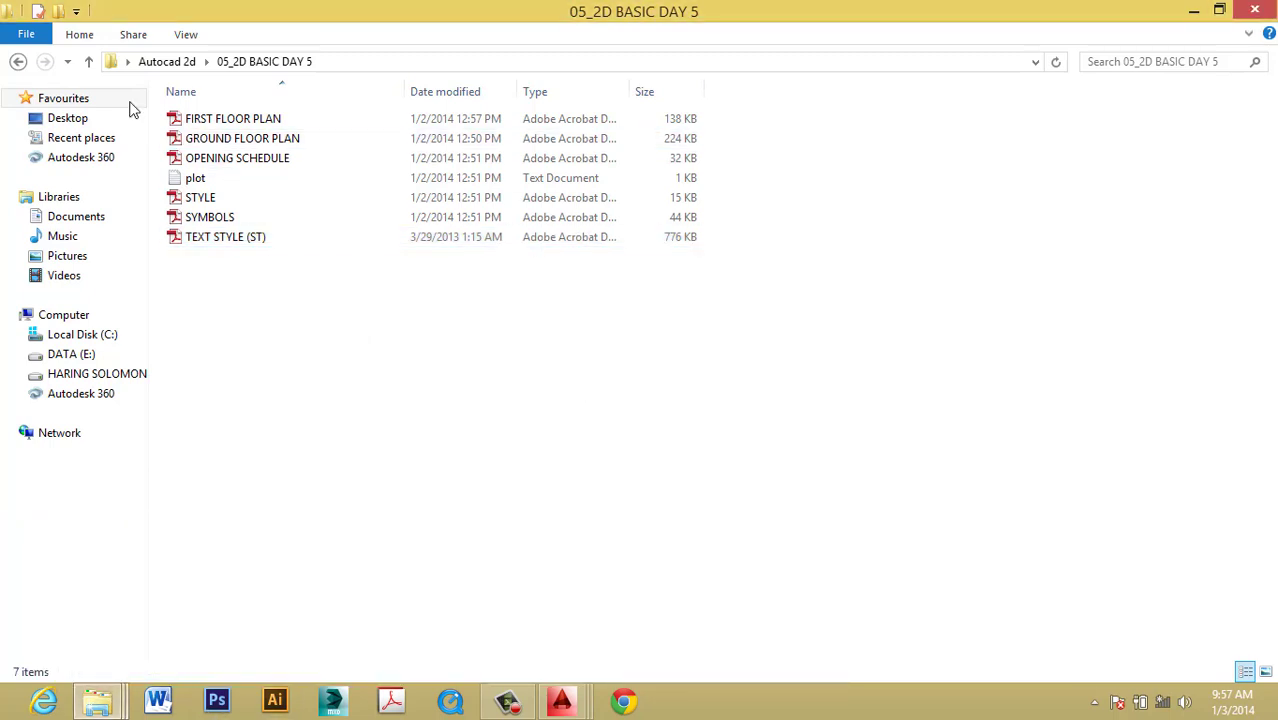
left_click(16, 63)
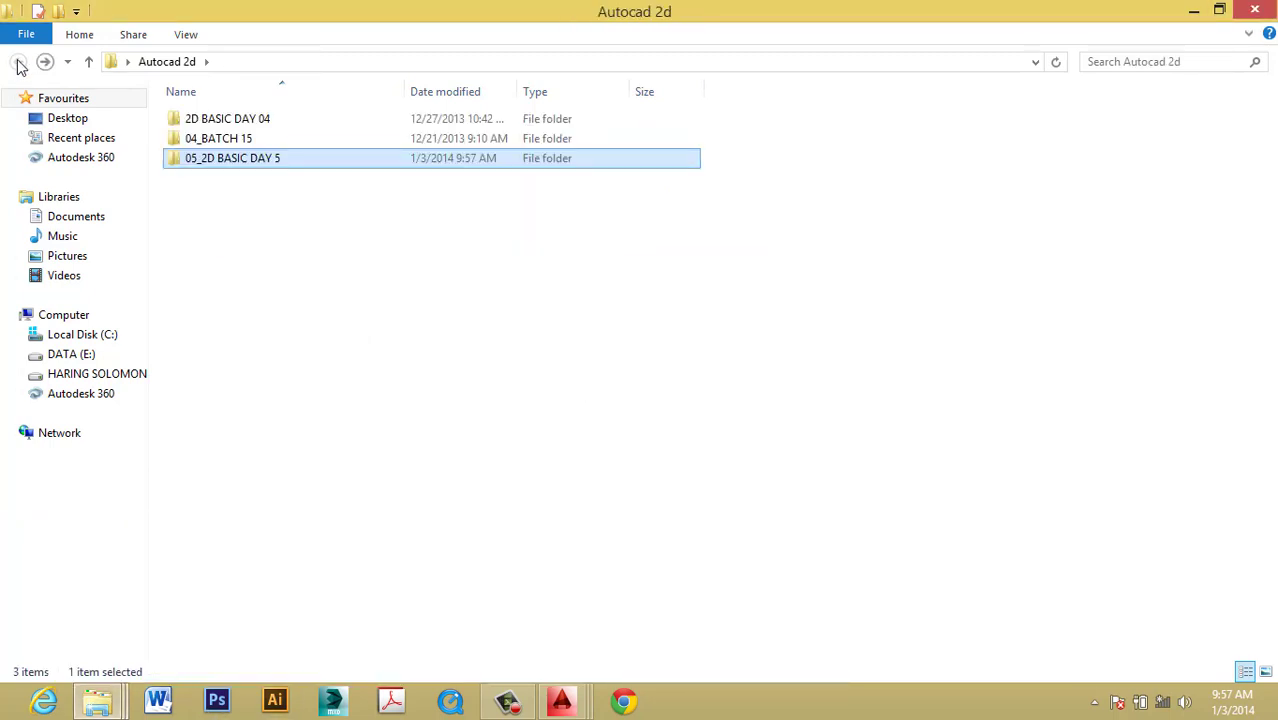
Switch to the TEXT STYLE window and navigate via 00_A_REF into the DIMENSION STYLE folder.
left_click(202, 190)
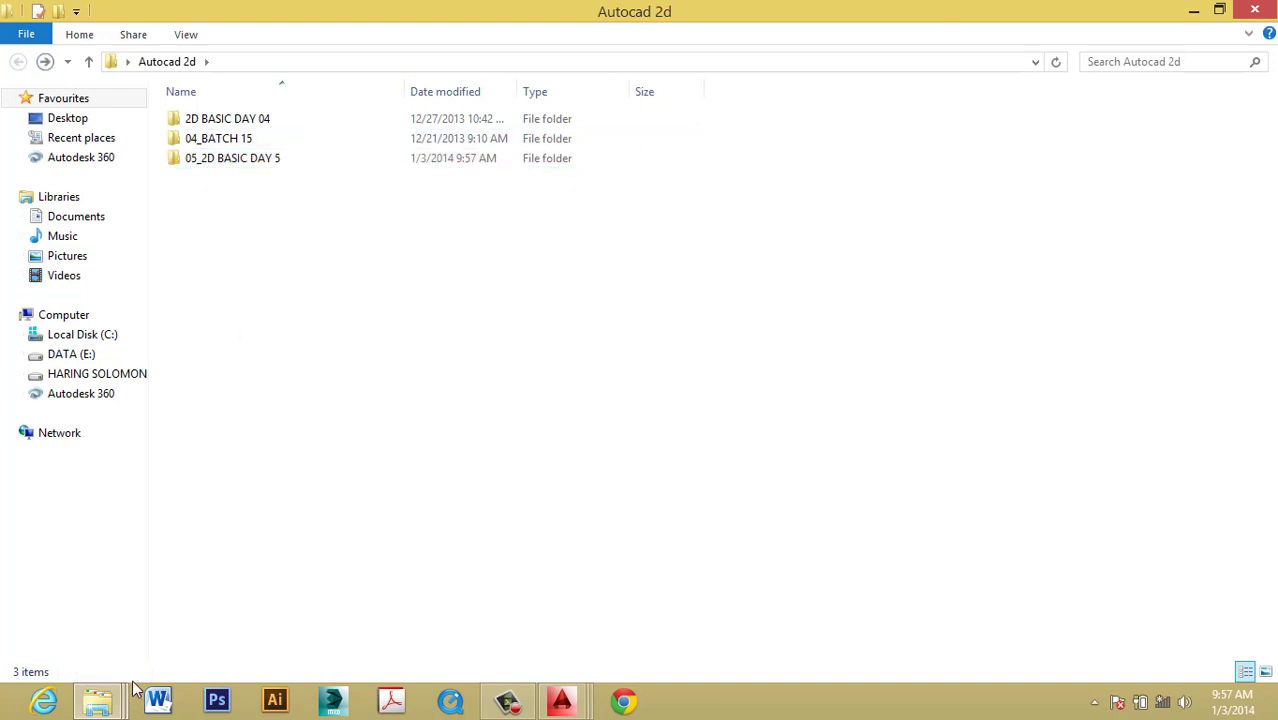
left_click(103, 712)
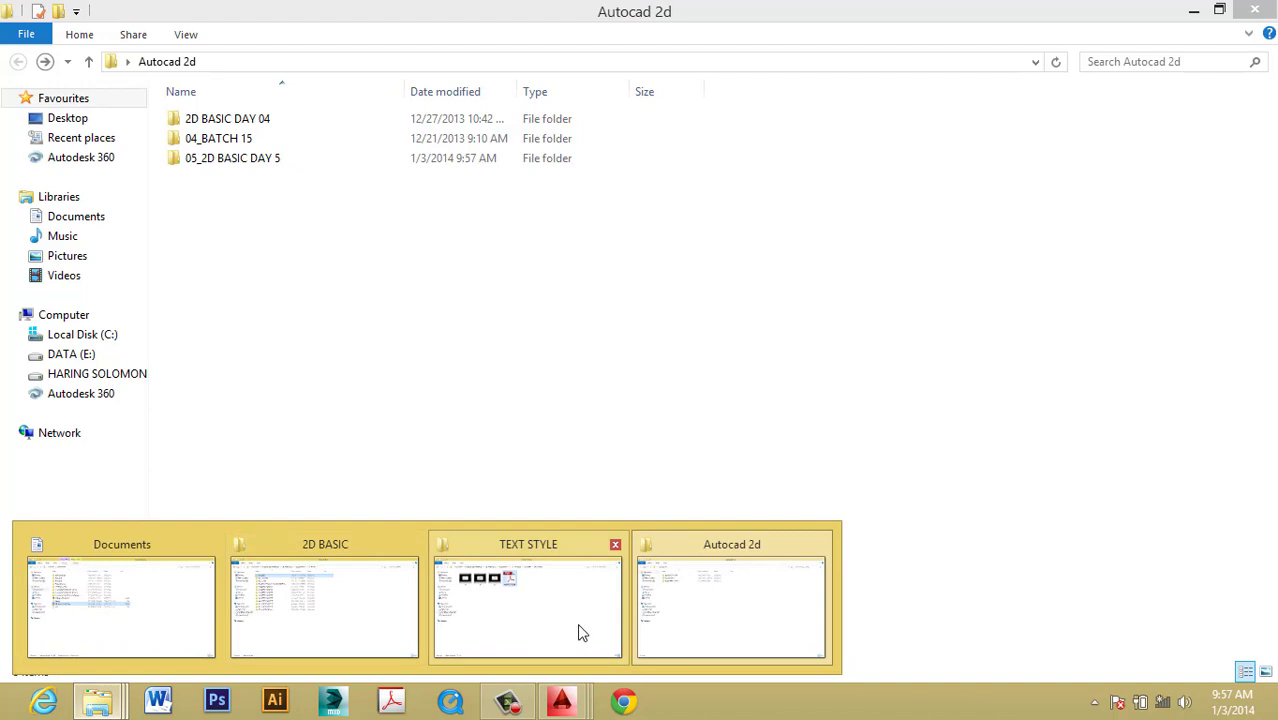
left_click(582, 633)
left_click(18, 61)
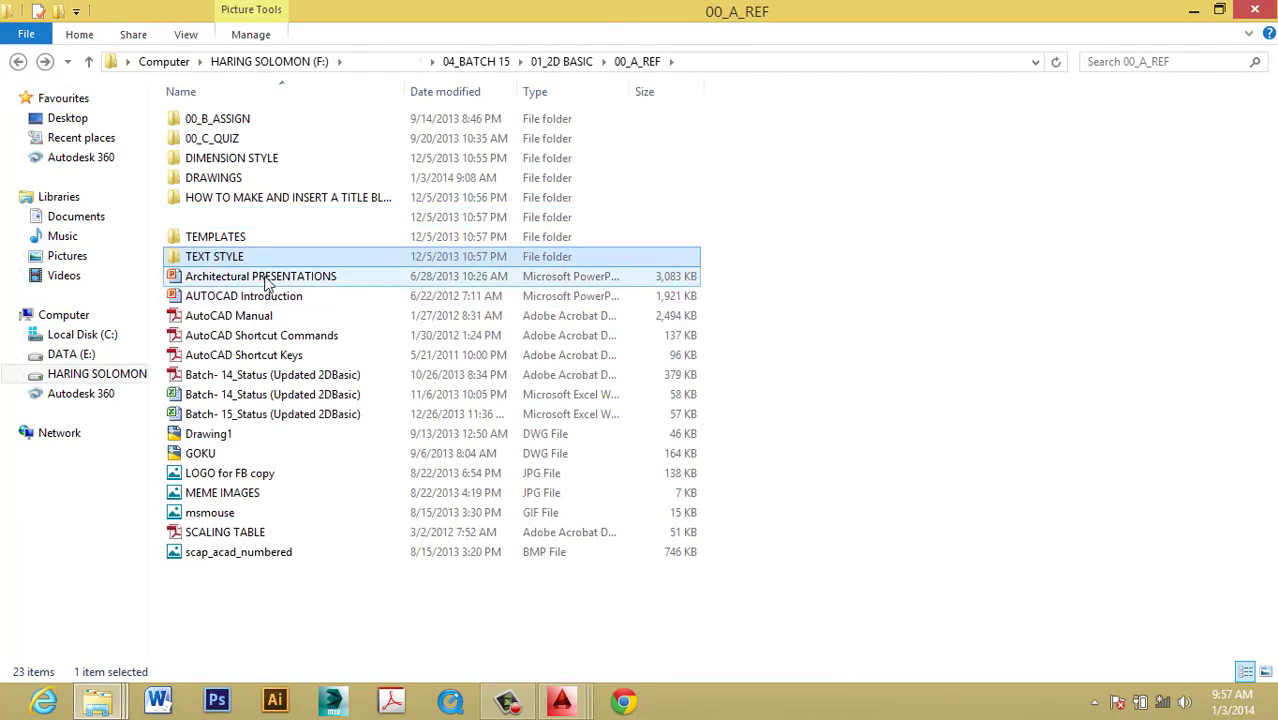
double_click(236, 162)
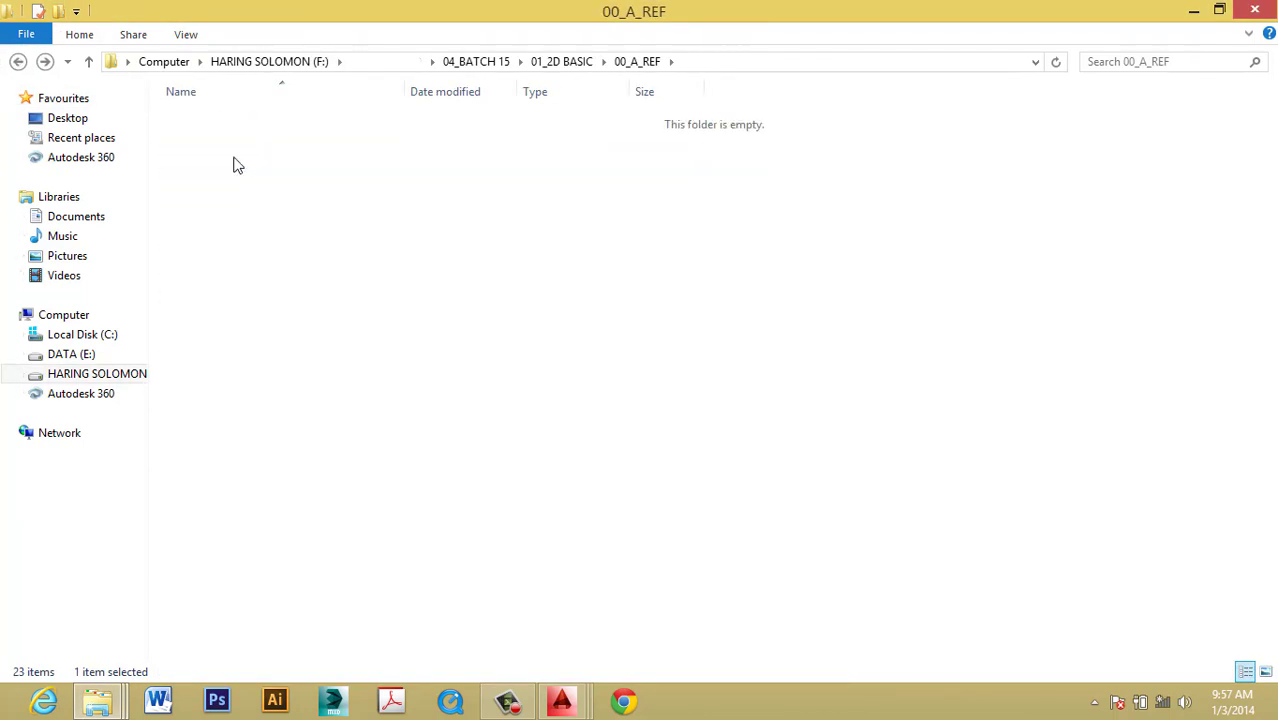
Page through DIMENSION STYLE (D).pdf fitted to the window, then close it.
double_click(960, 212)
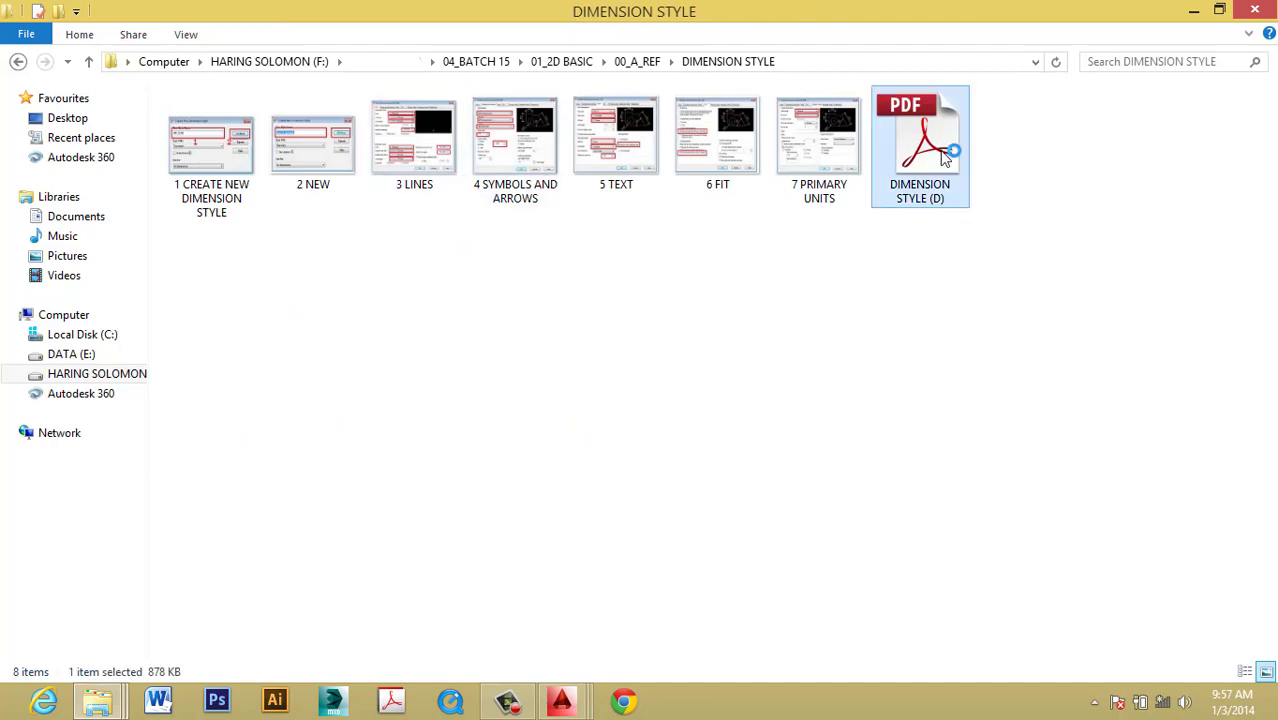
key("ctrl+0")
scroll(733, 237, "down", 5)
scroll(835, 236, "down", 1)
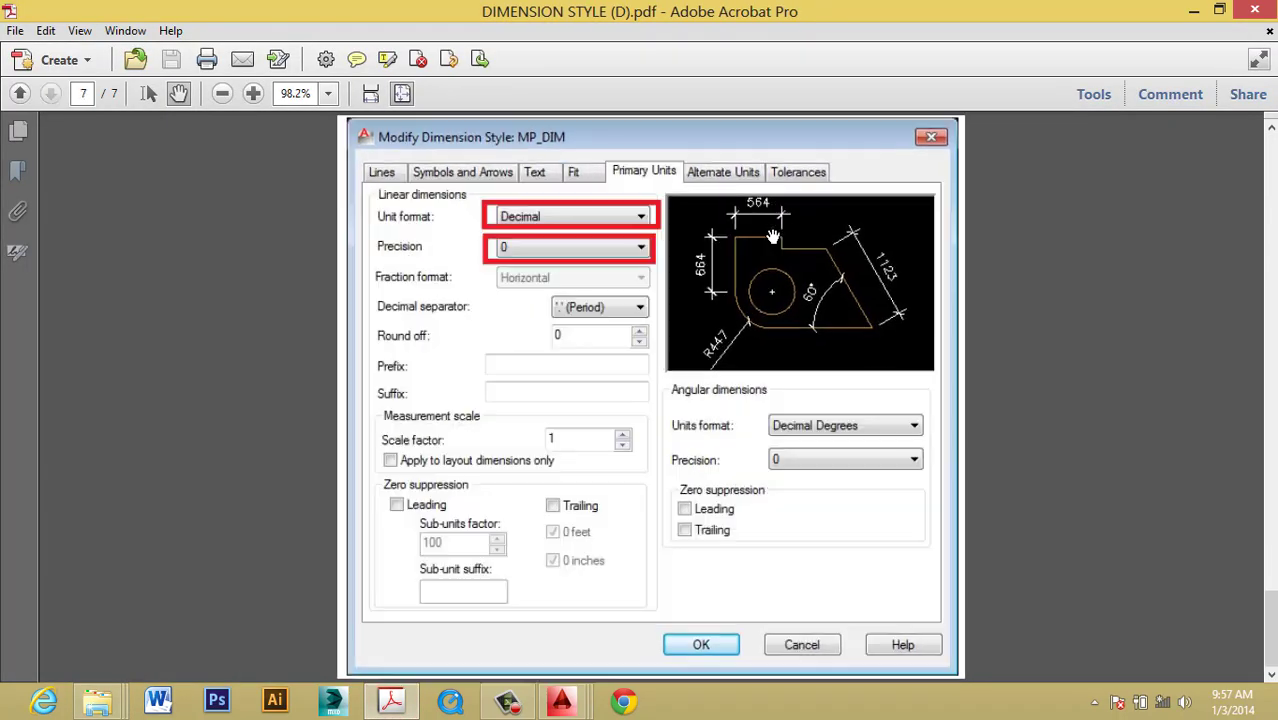
scroll(836, 268, "up", 1)
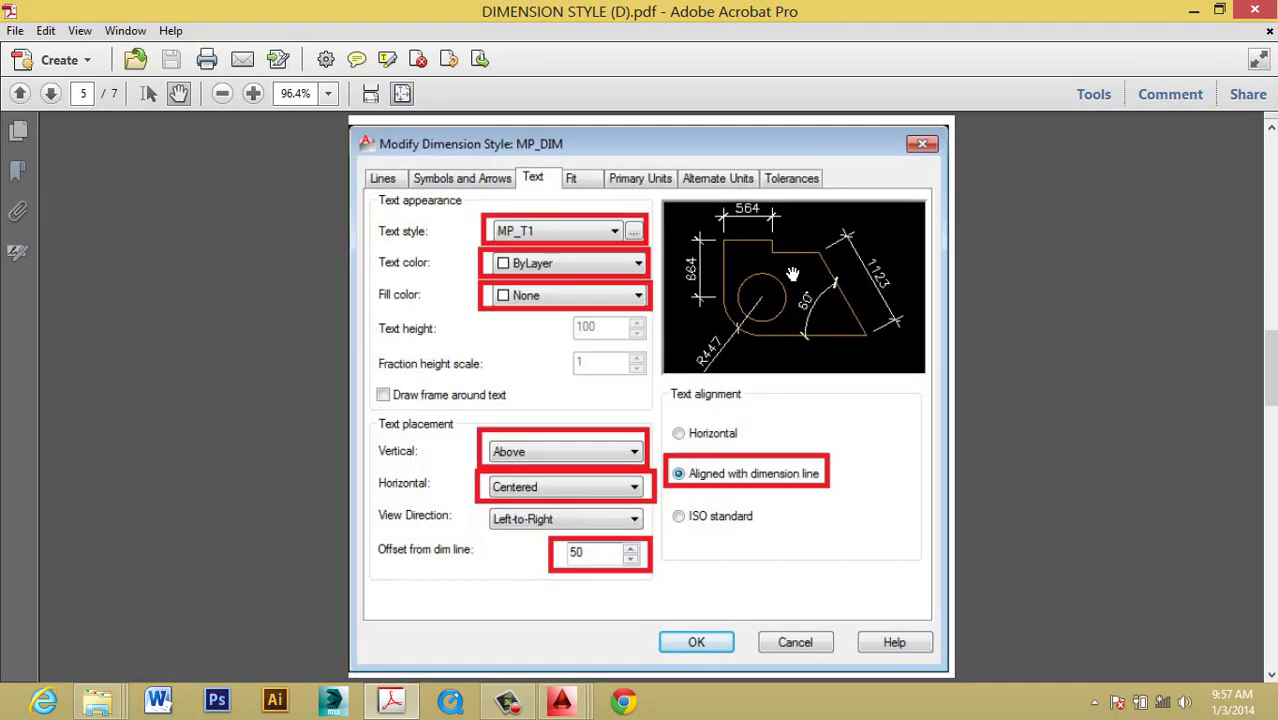
scroll(880, 250, "up", 4)
scroll(930, 224, "down", 2)
scroll(930, 224, "down", 2)
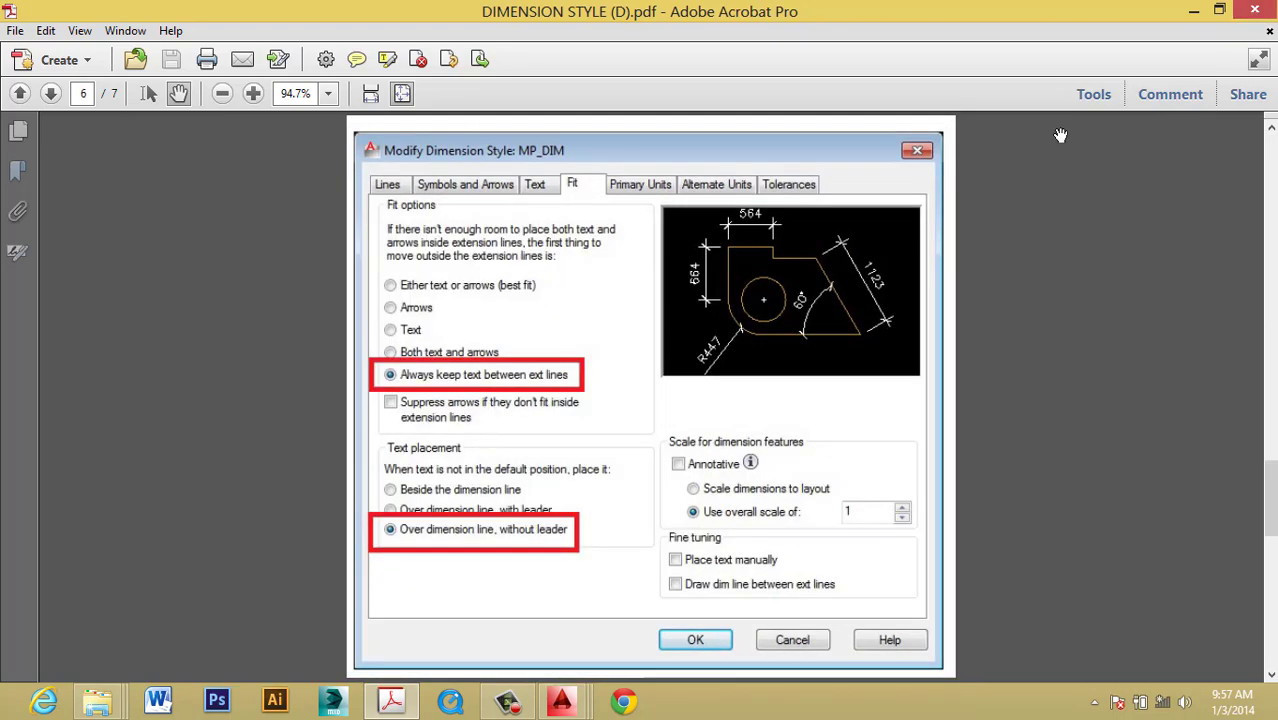
left_click(1270, 12)
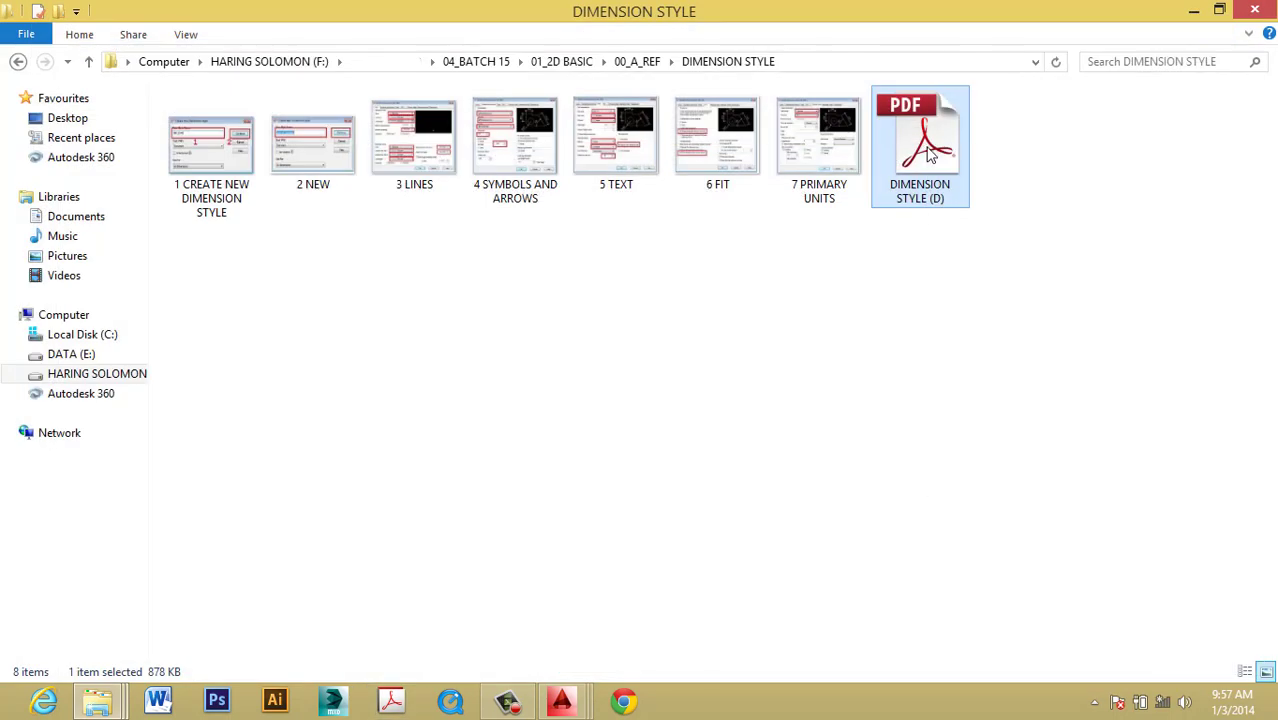
Copy the DIMENSION STYLE (D) PDF and return to the 00_A_REF folder.
right_click(926, 147)
left_click(978, 390)
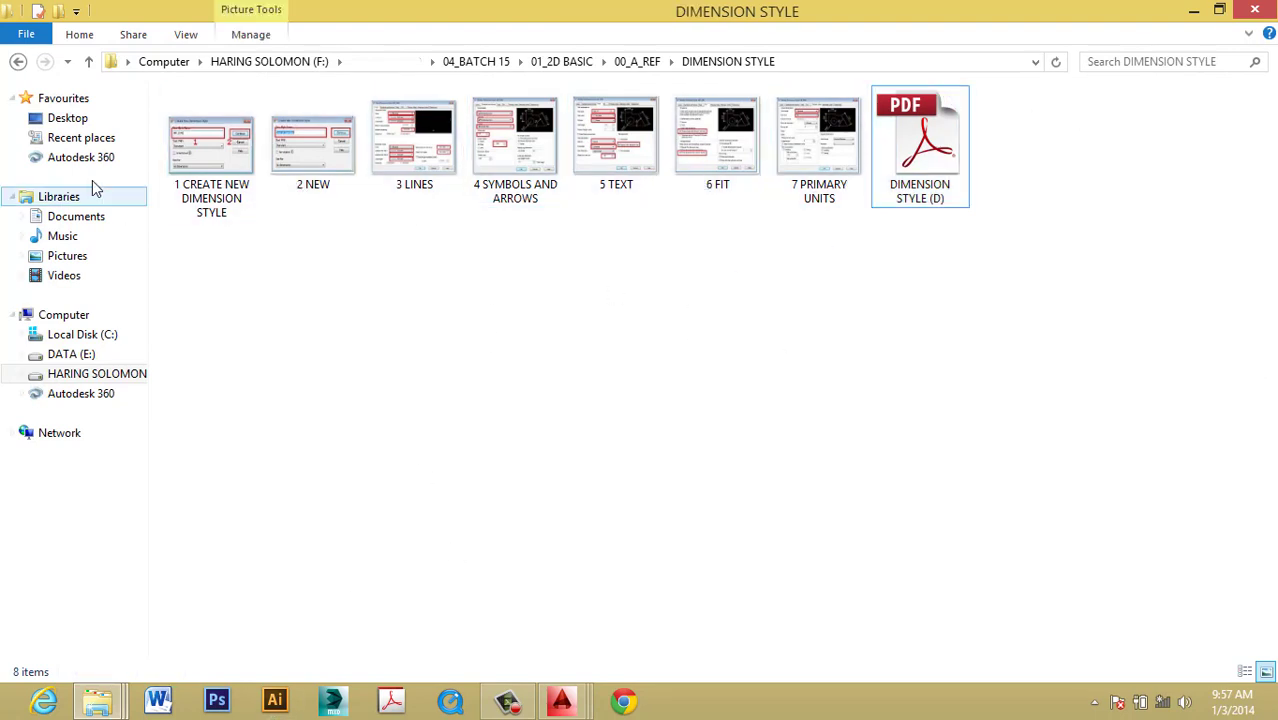
left_click(18, 61)
right_click(960, 330)
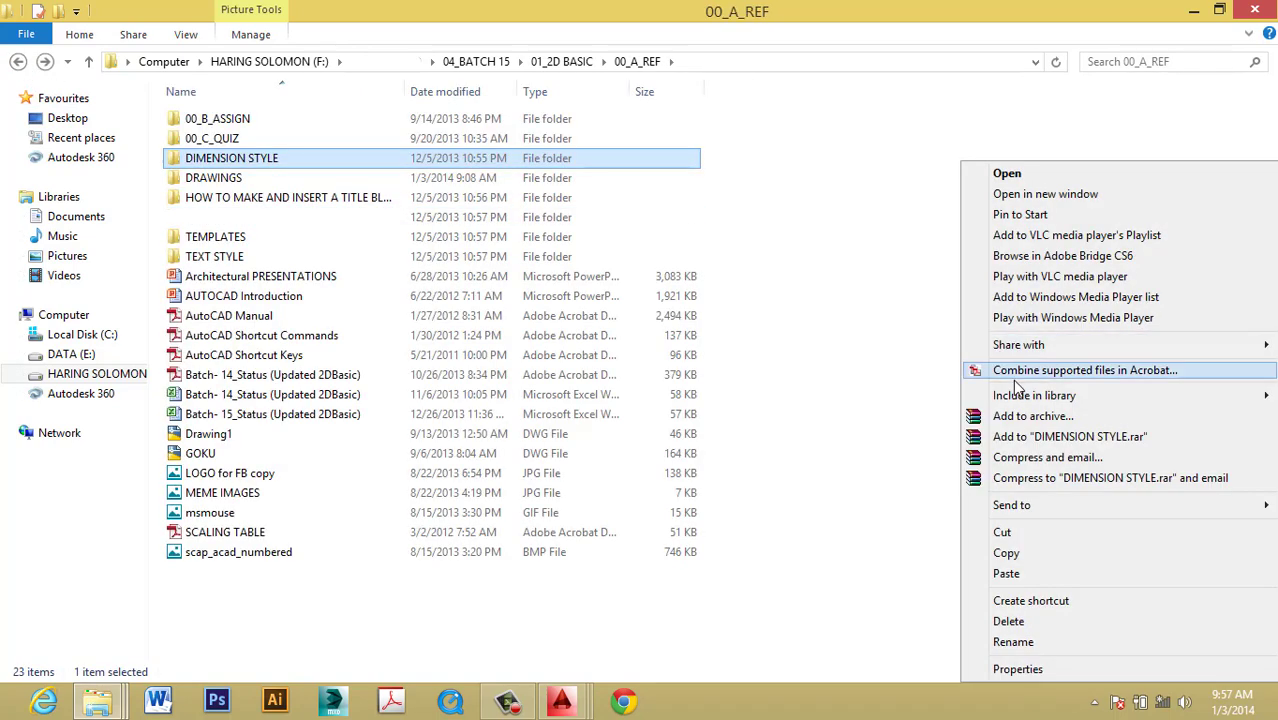
left_click(904, 556)
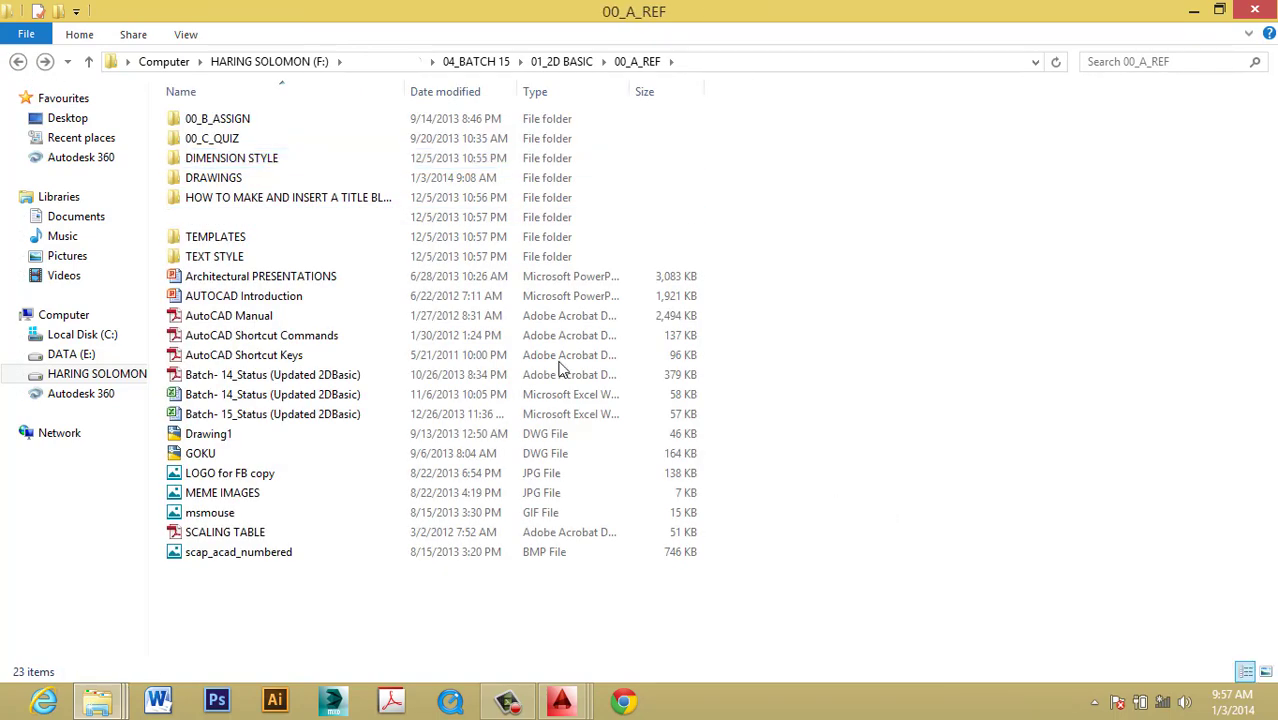
left_click(230, 181)
left_click(237, 199)
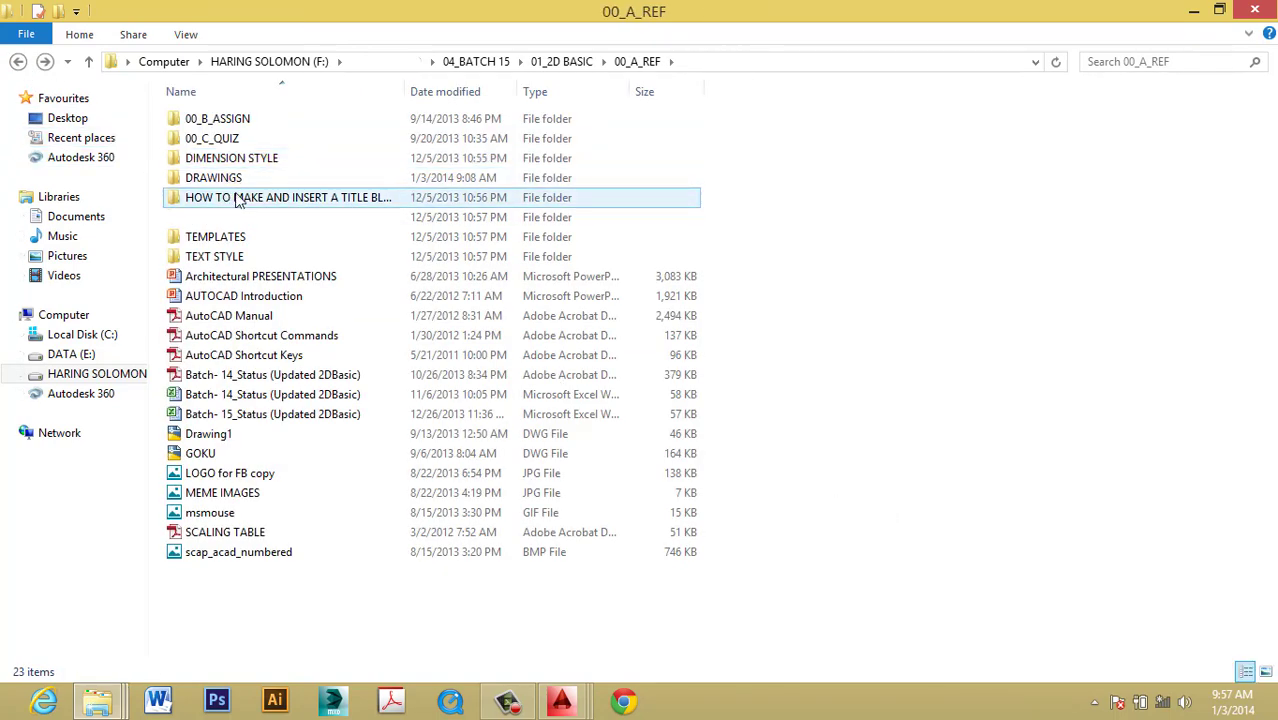
Copy the DIMENSION STYLE folder and paste it into 05_2D BASIC DAY 5.
right_click(229, 159)
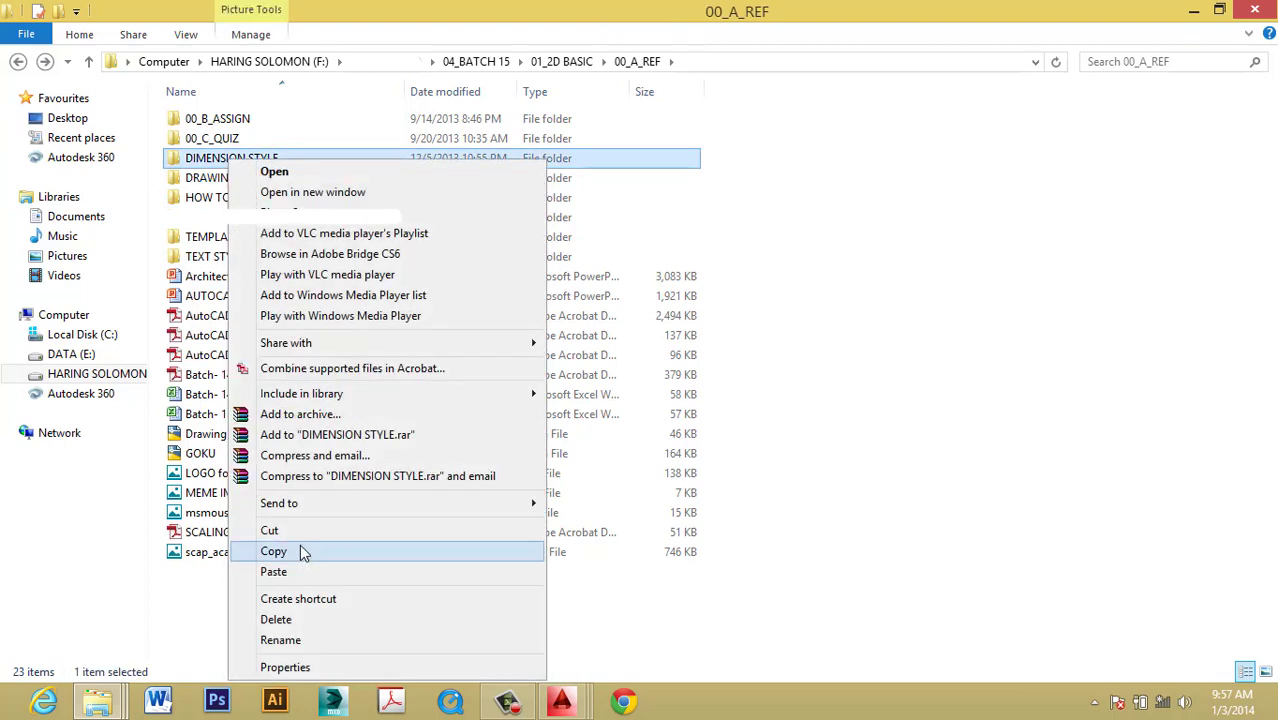
left_click(304, 553)
mouse_move(97, 701)
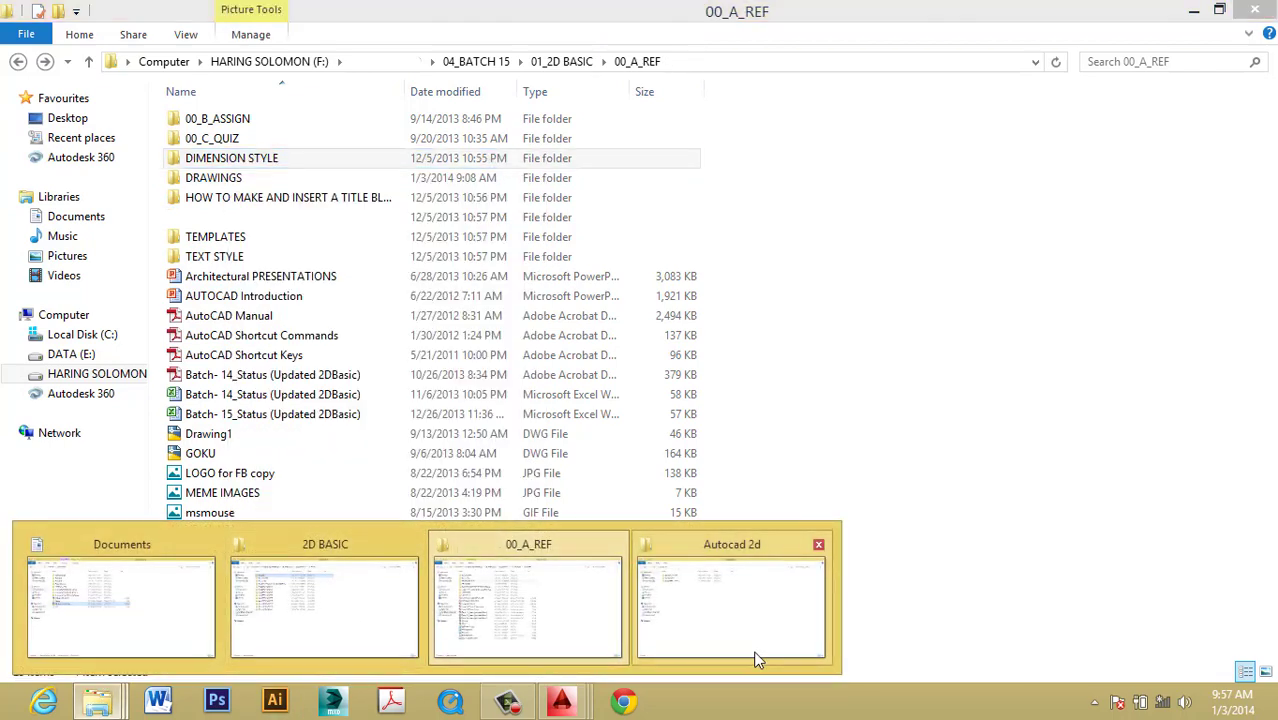
left_click(757, 660)
double_click(252, 159)
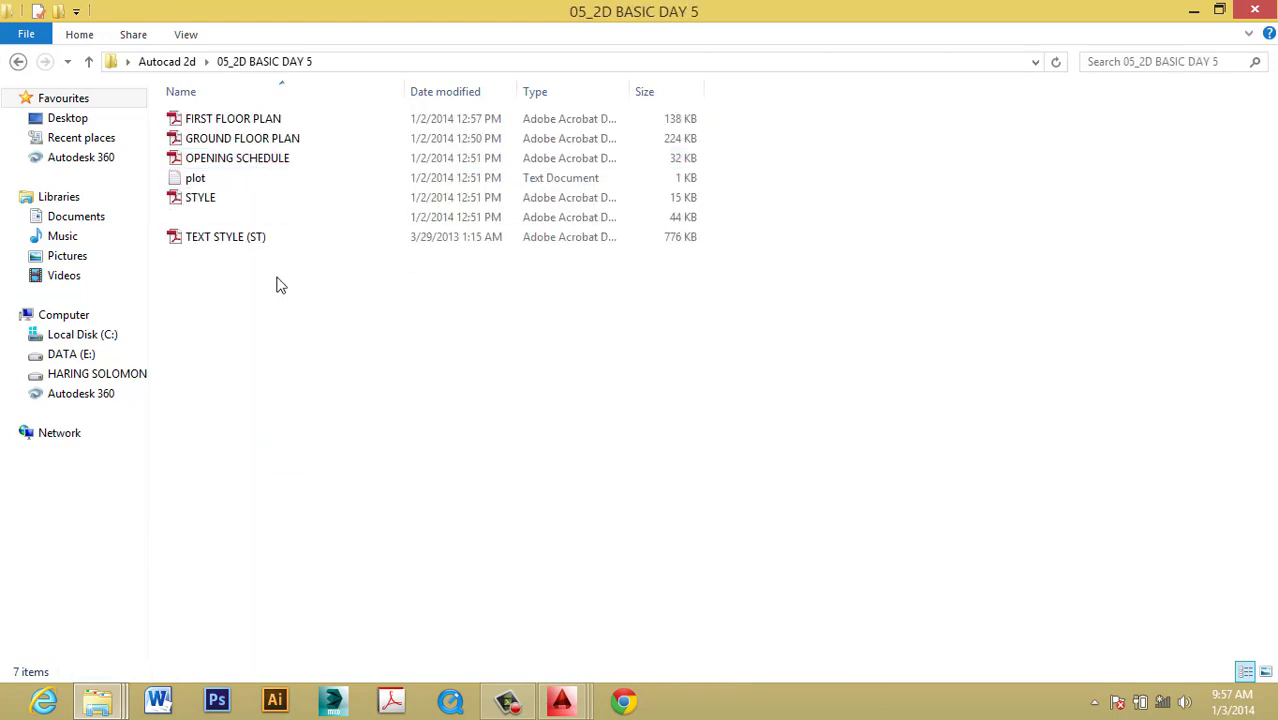
right_click(278, 340)
left_click(336, 470)
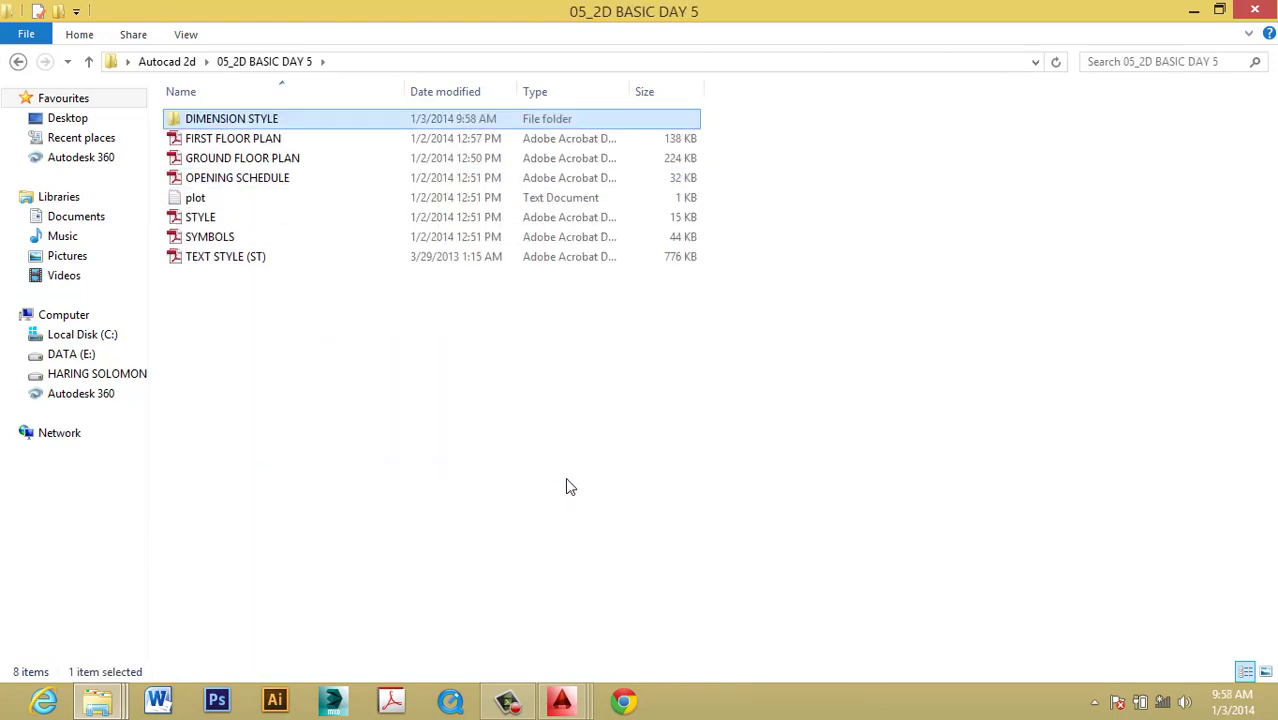
left_click(566, 486)
In the 00_A_REF window, look through the title block and TEXT STYLE folders, then enter DIMENSION STYLE.
left_click(100, 701)
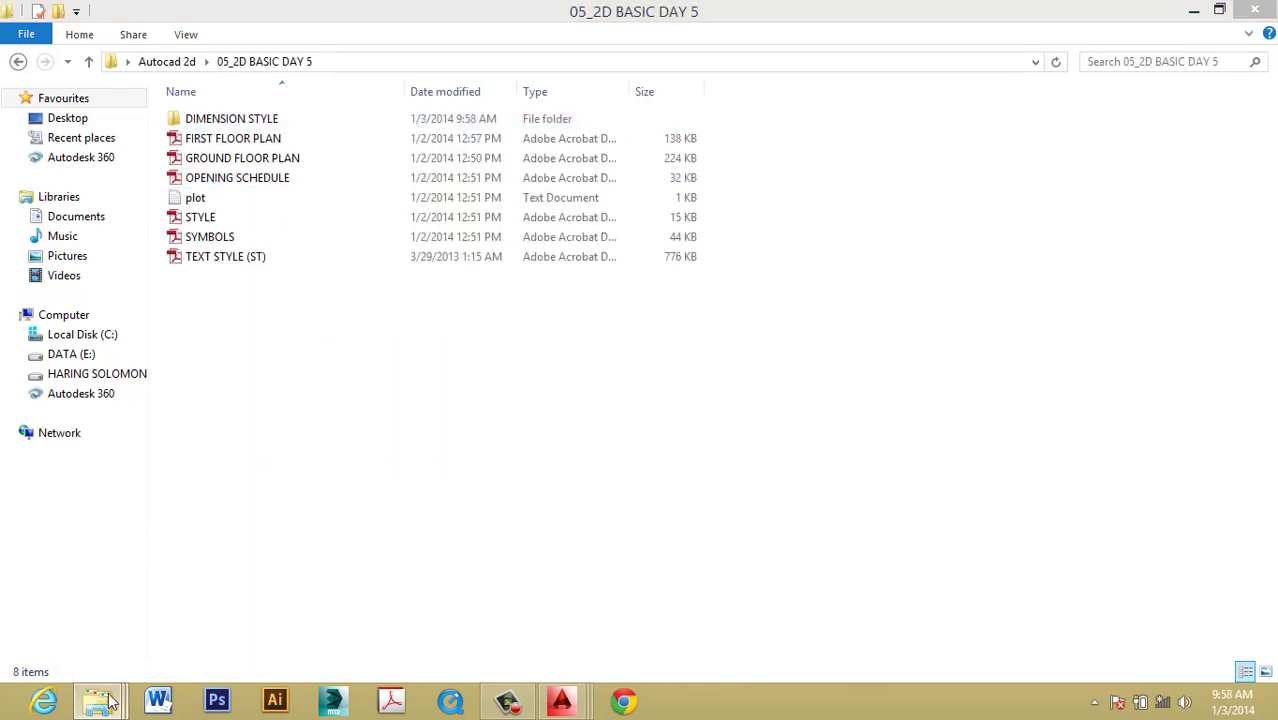
left_click(563, 562)
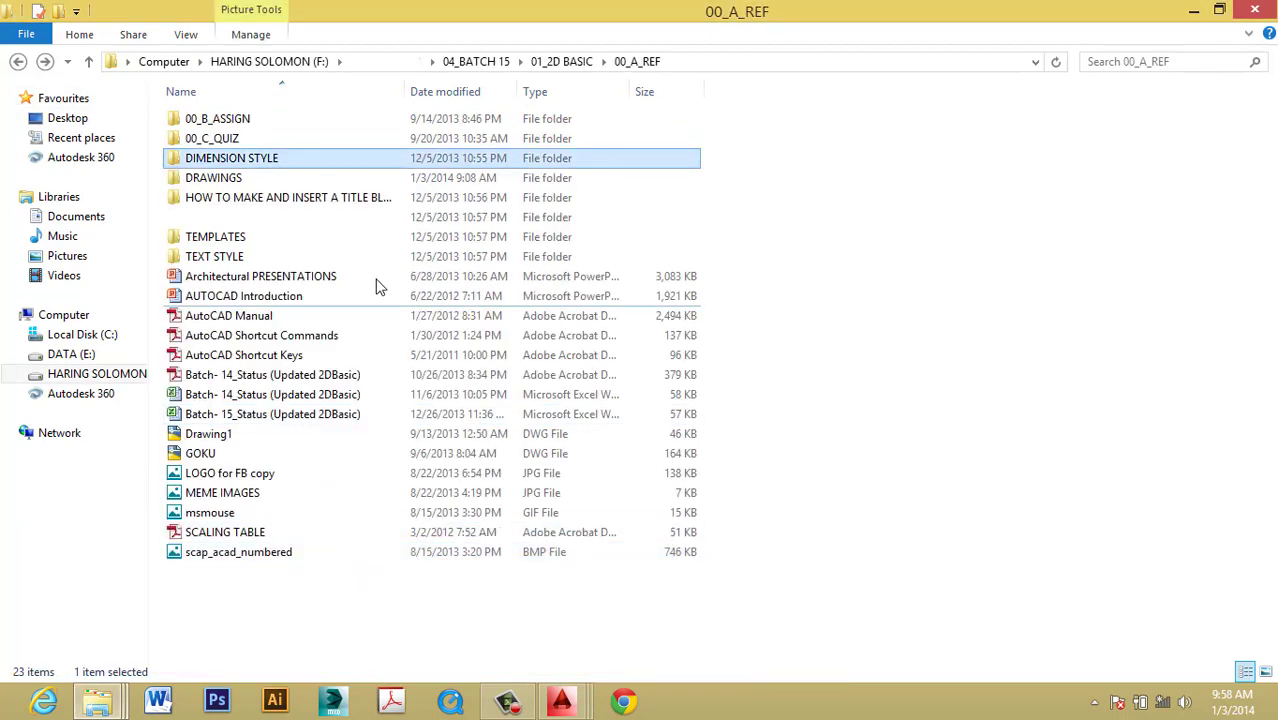
double_click(281, 200)
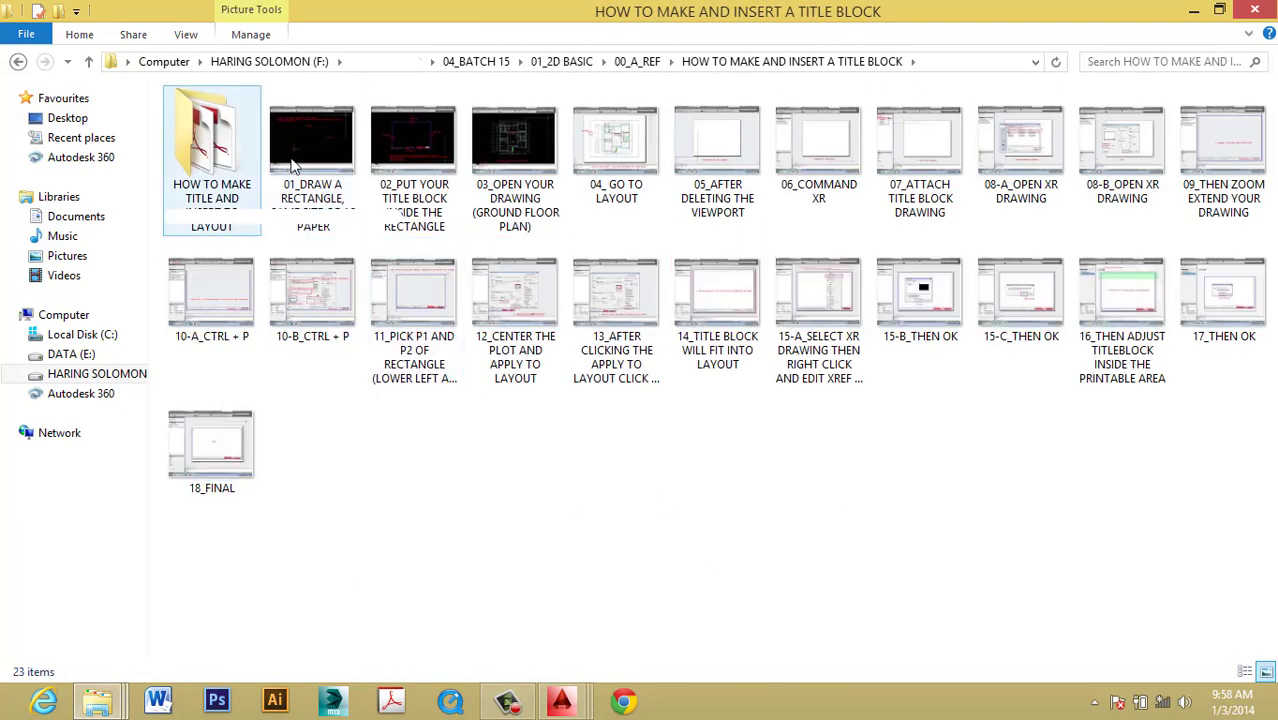
left_click(17, 61)
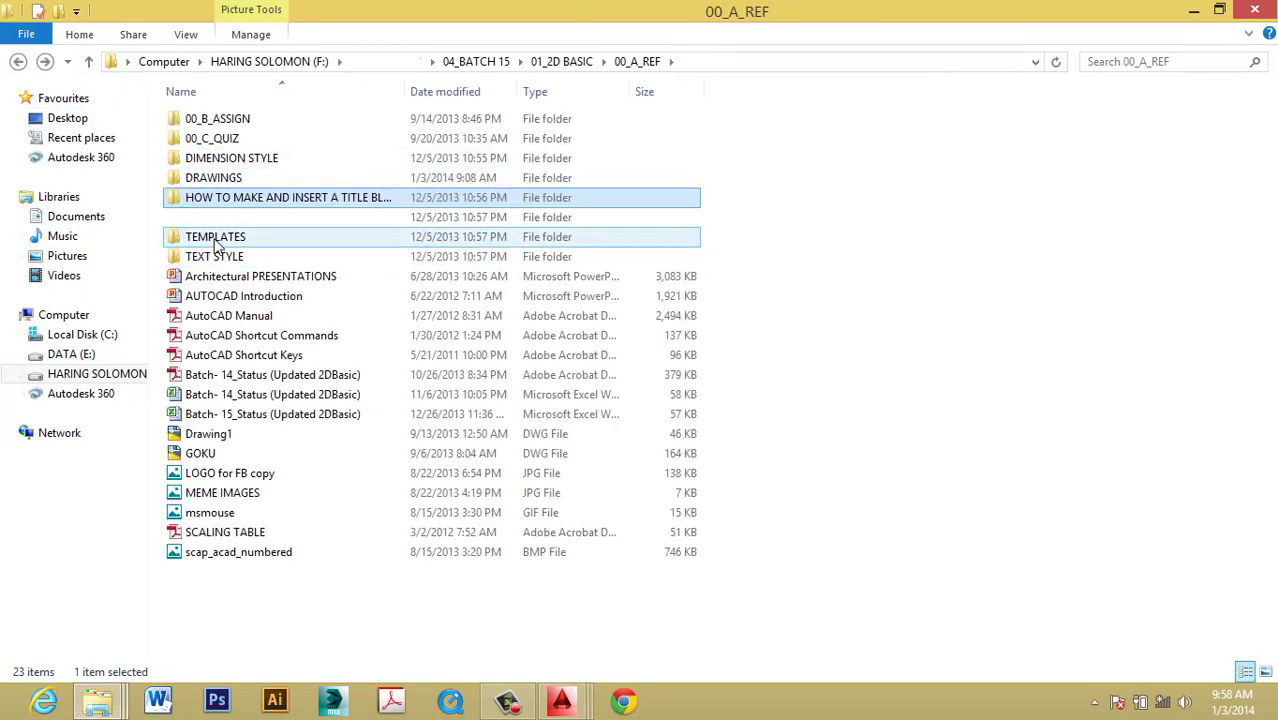
double_click(214, 256)
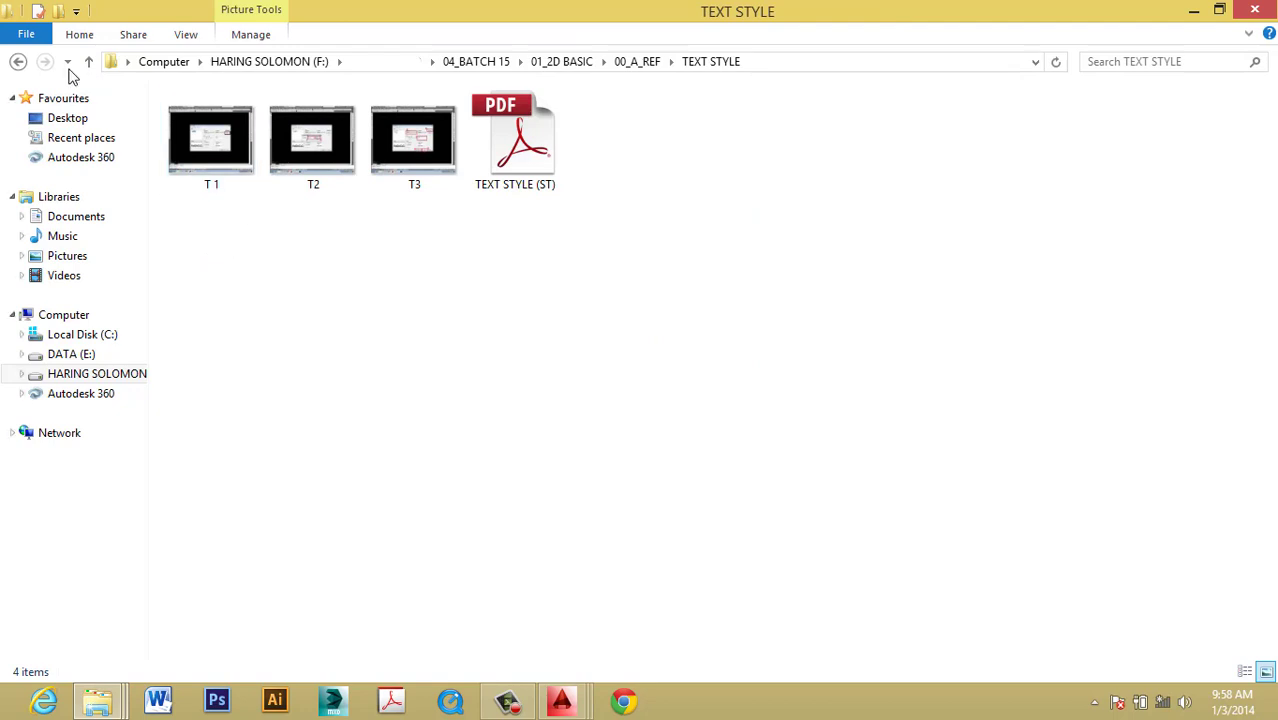
left_click(17, 61)
double_click(222, 160)
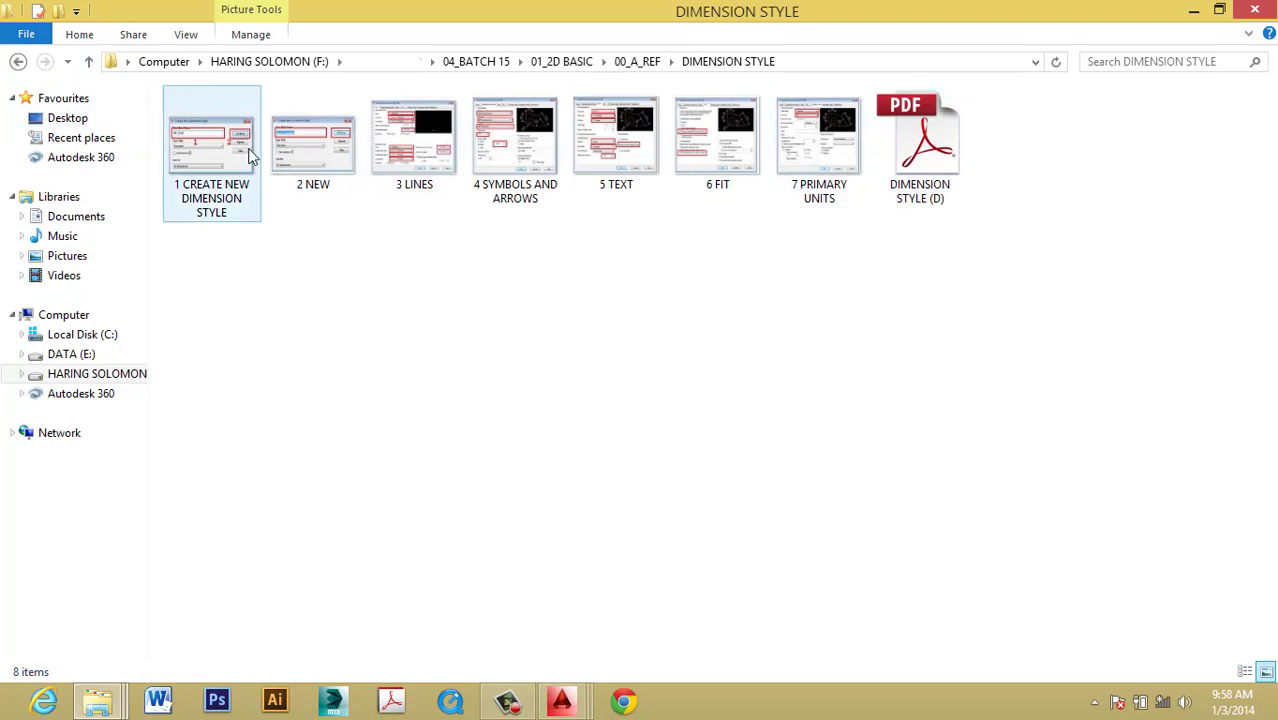
right_click(190, 134)
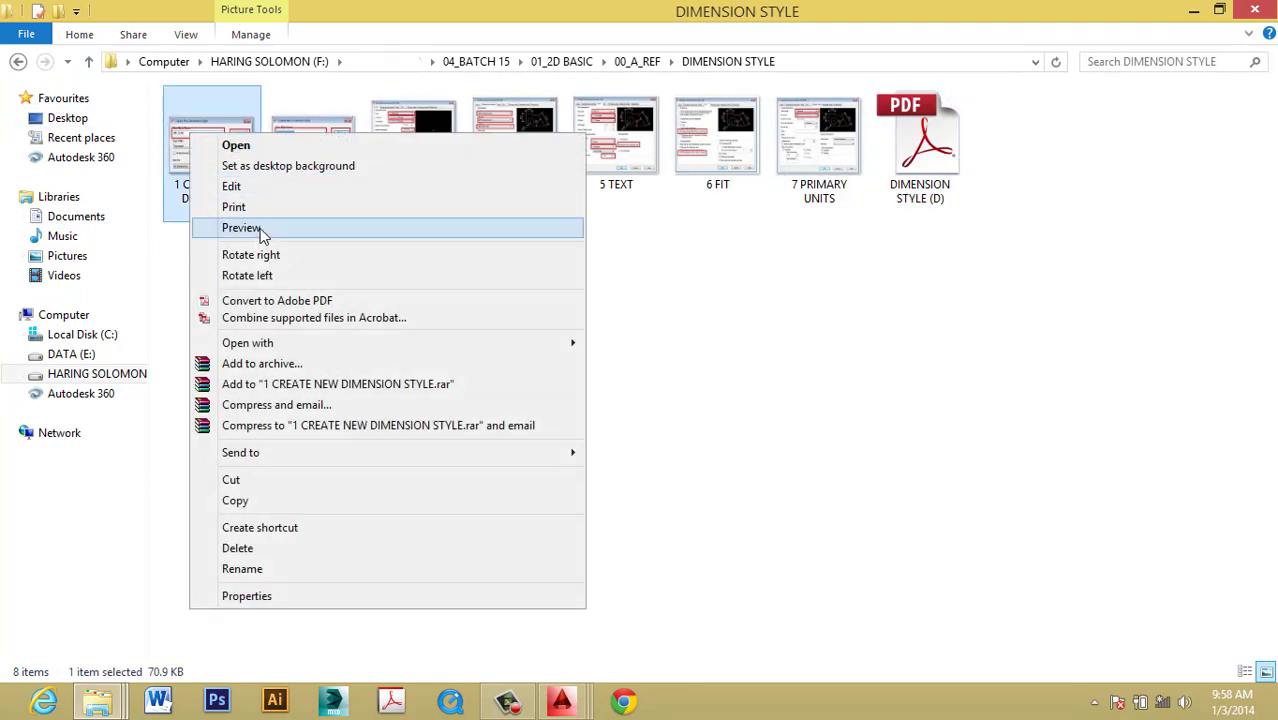
left_click(263, 231)
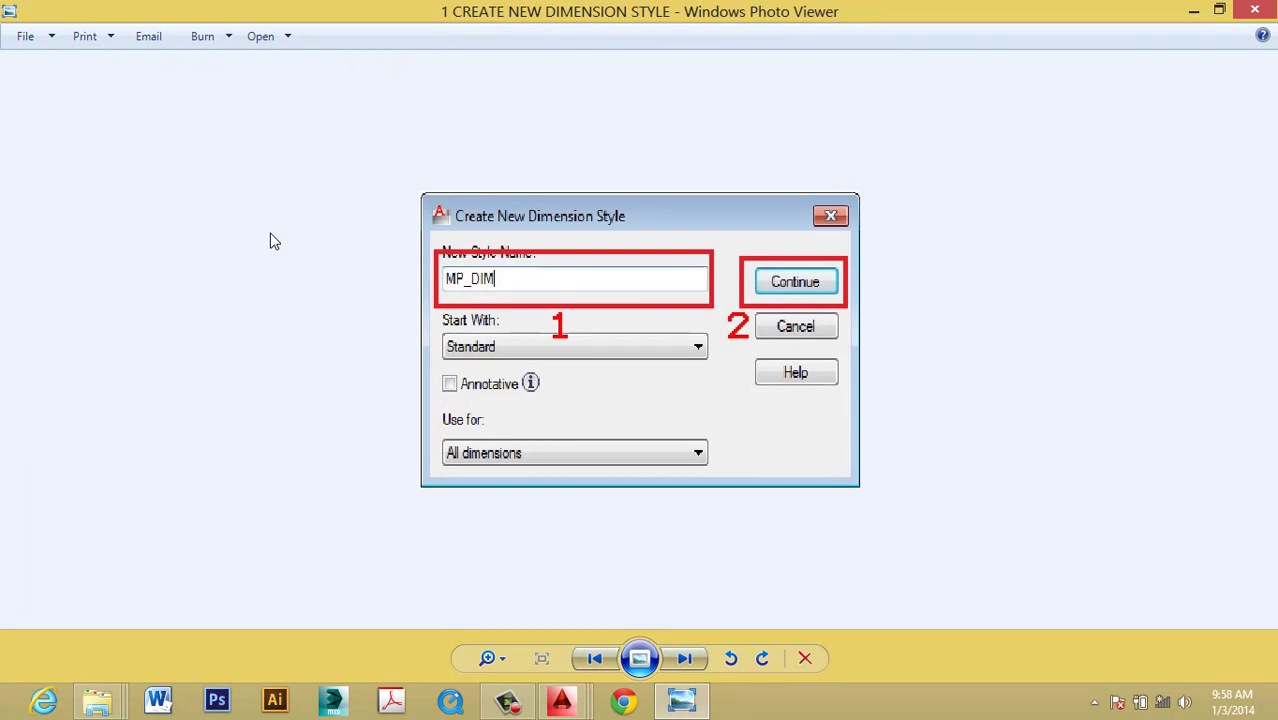
key("Right")
key("Left")
key("Left")
key("Right")
key("Right")
key("Right")
key("Right")
key("Right")
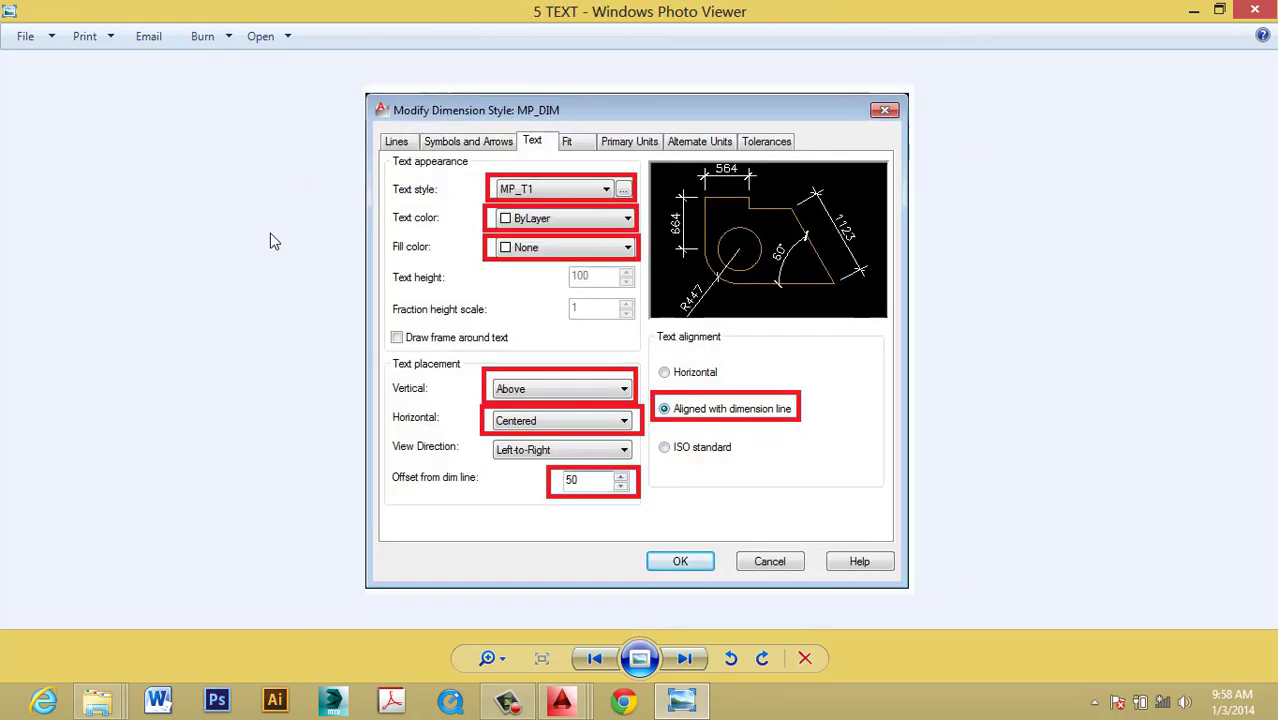
key("Right")
key("Right")
key("Right")
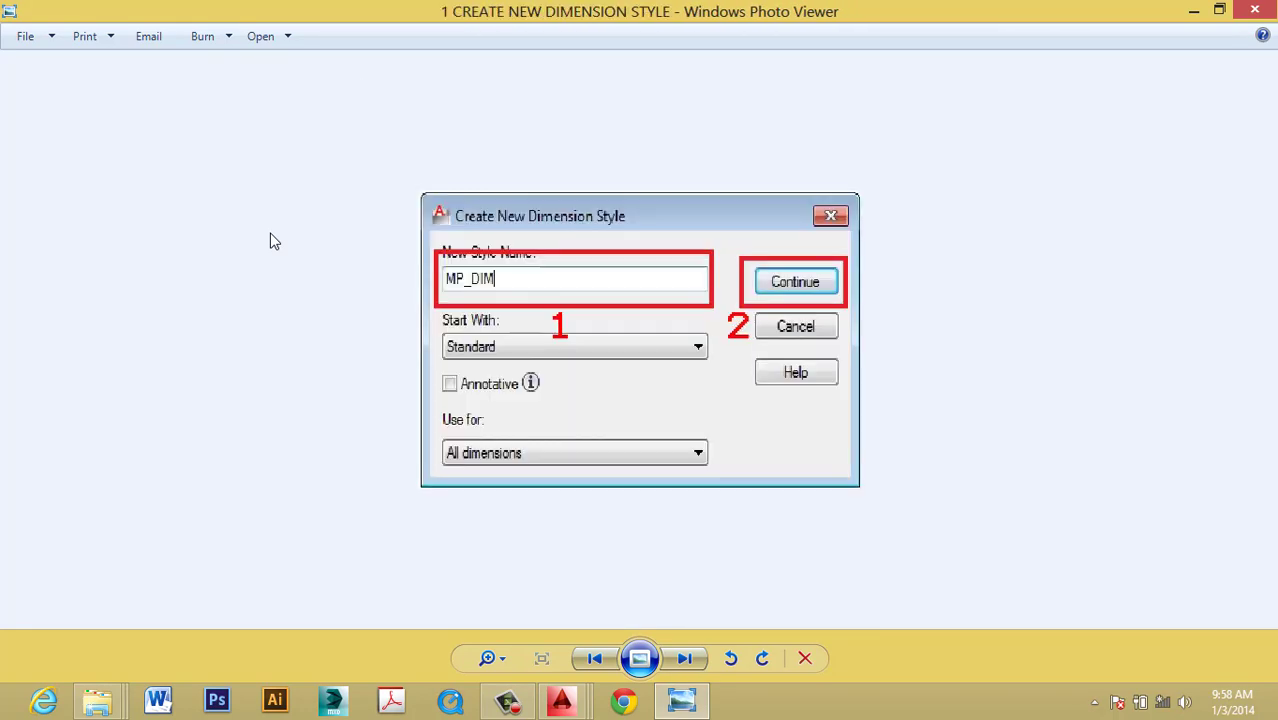
key("Left")
key("Left")
key("Left")
key("Left")
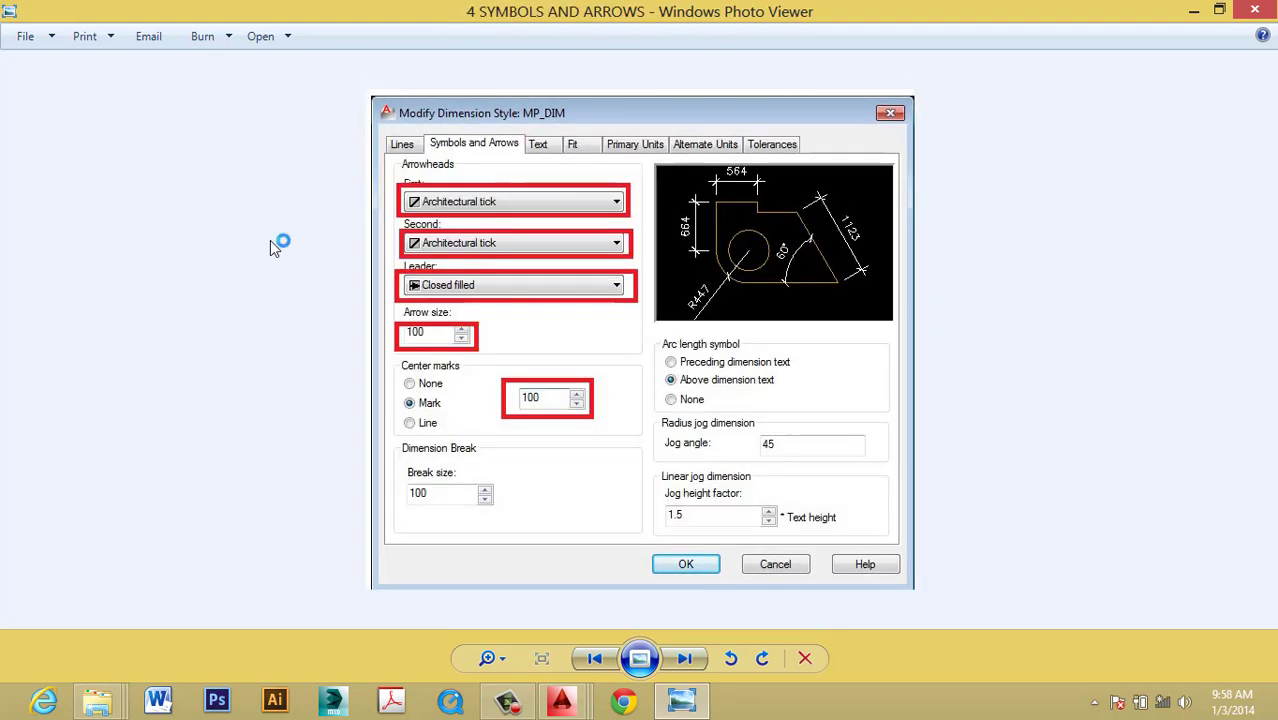
key("Left")
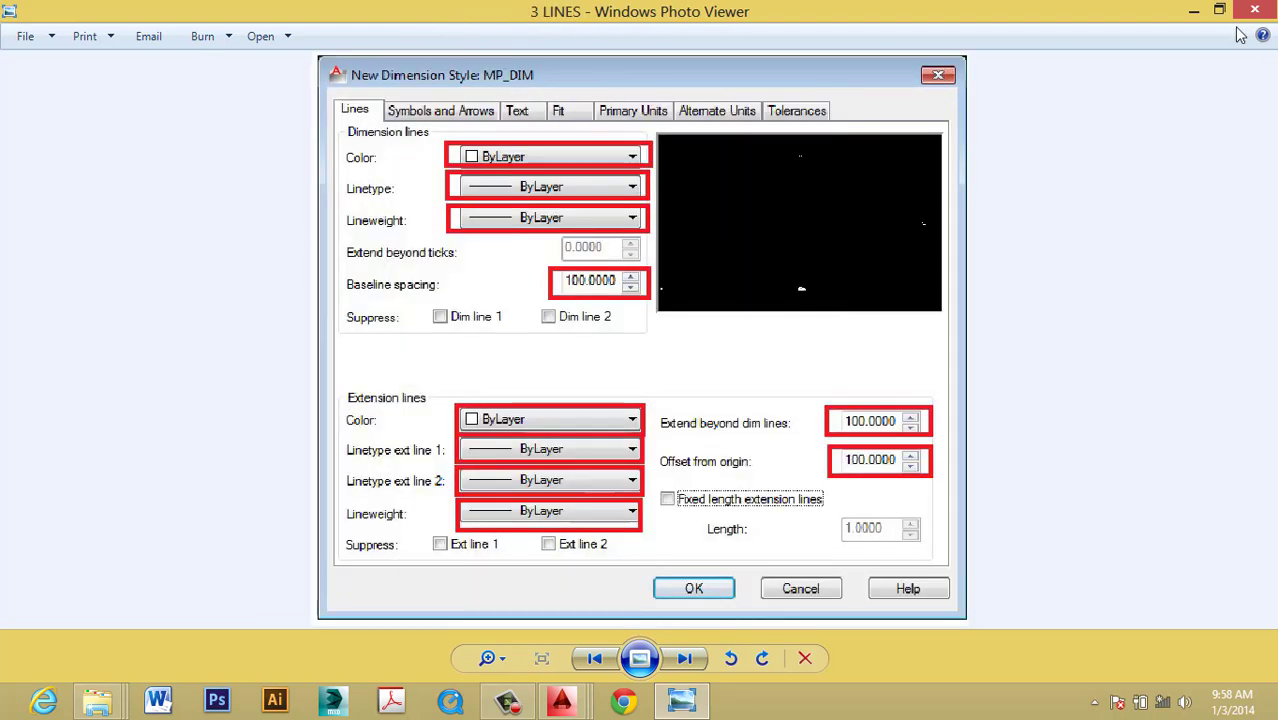
left_click(1193, 10)
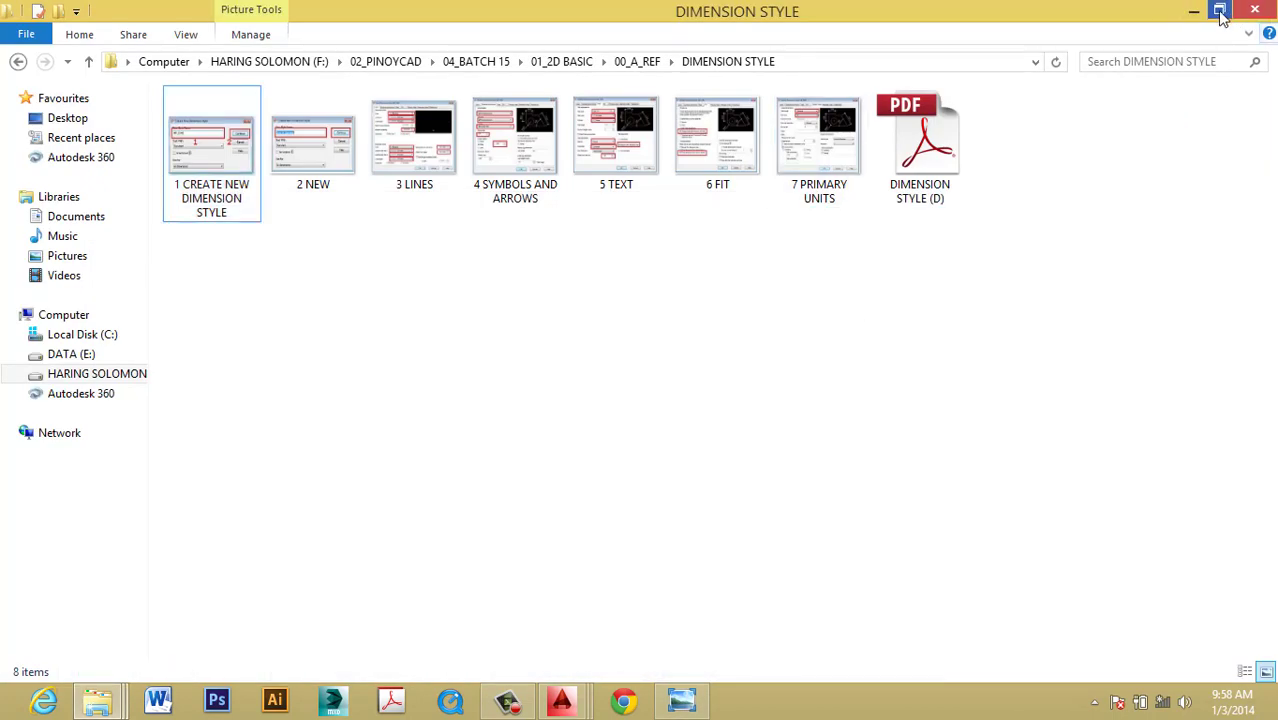
Close the blocks and reference drawing without saving, keep ARRAYS open, and show Drawing1 maximized.
left_click(1194, 10)
mouse_move(562, 700)
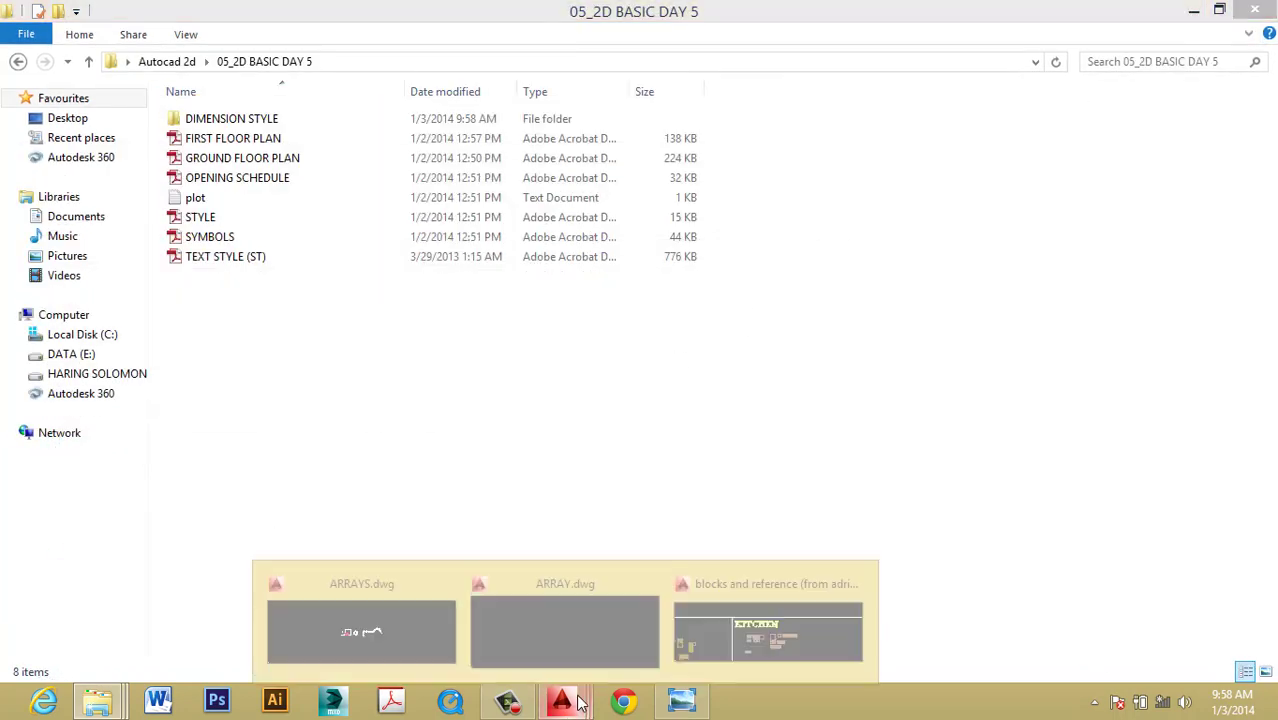
left_click(713, 605)
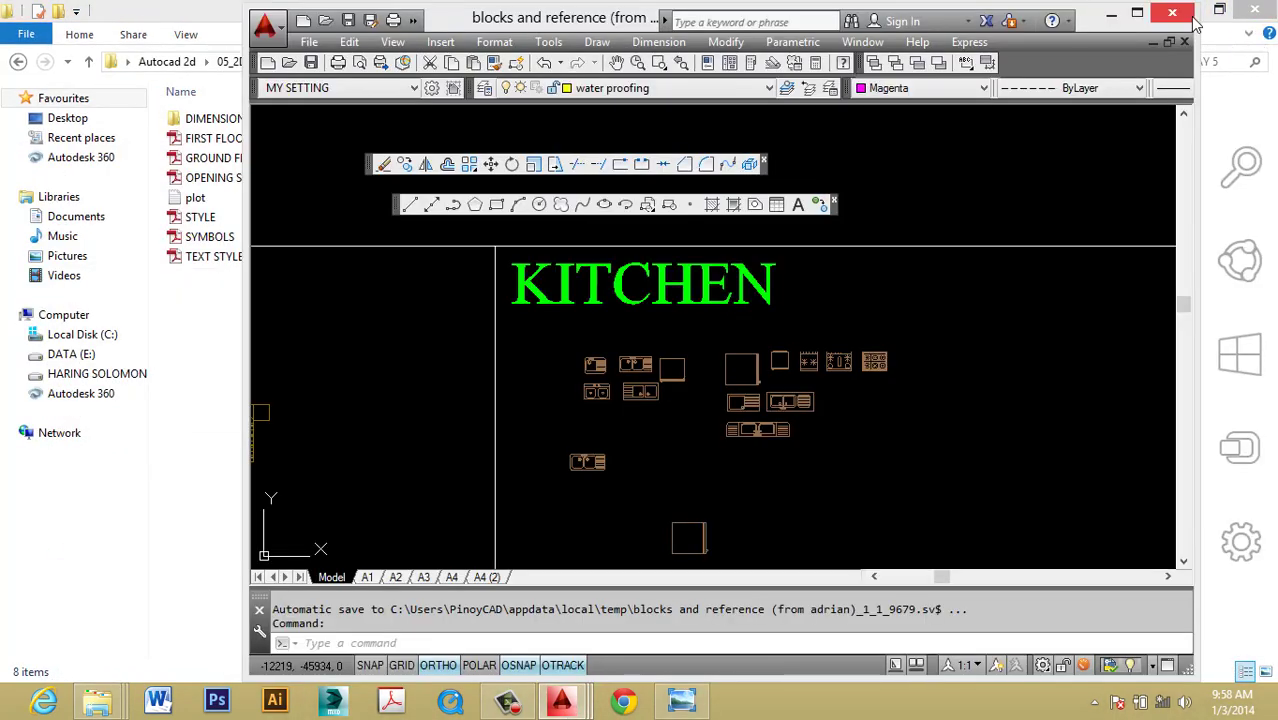
left_click(1172, 12)
left_click(826, 398)
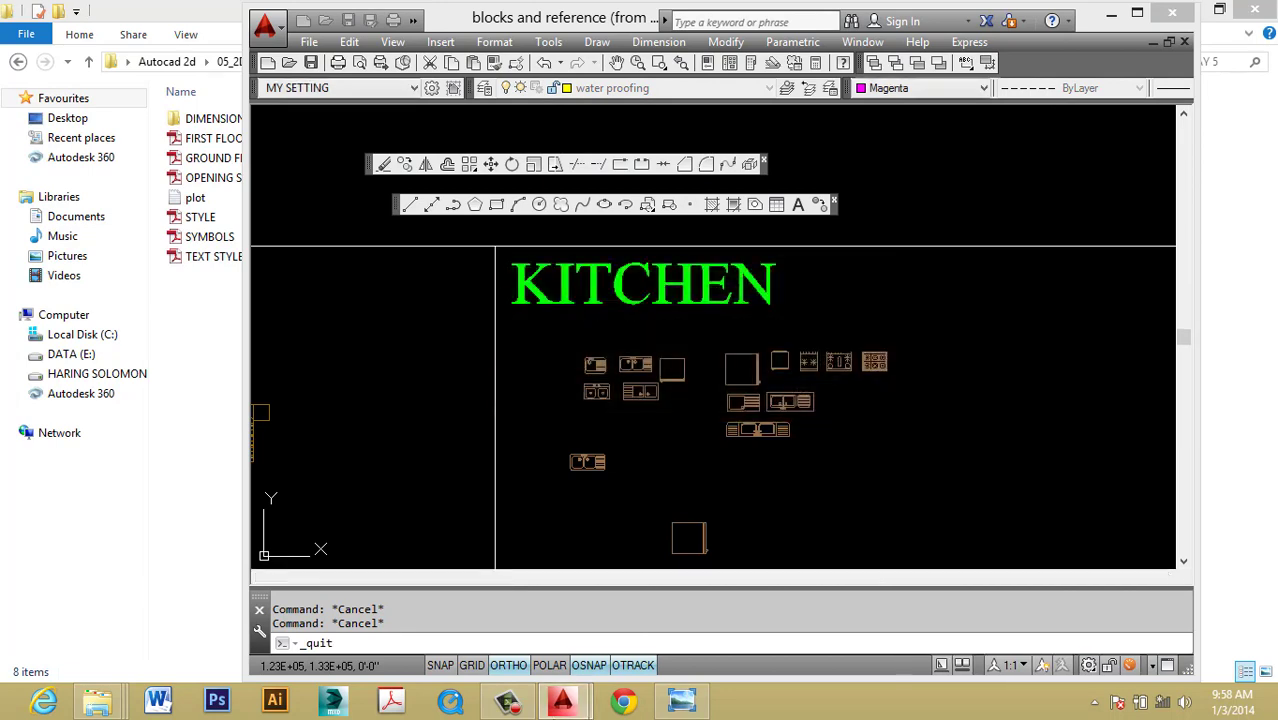
left_click(851, 396)
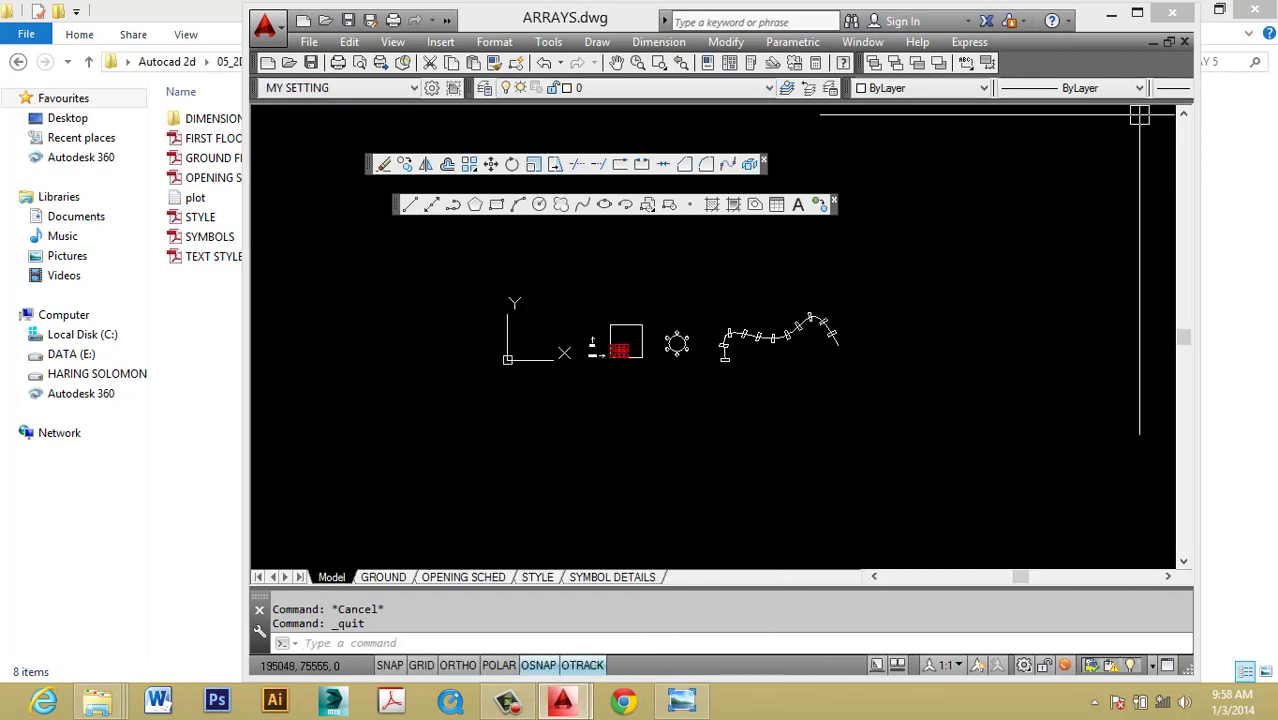
left_click(1137, 12)
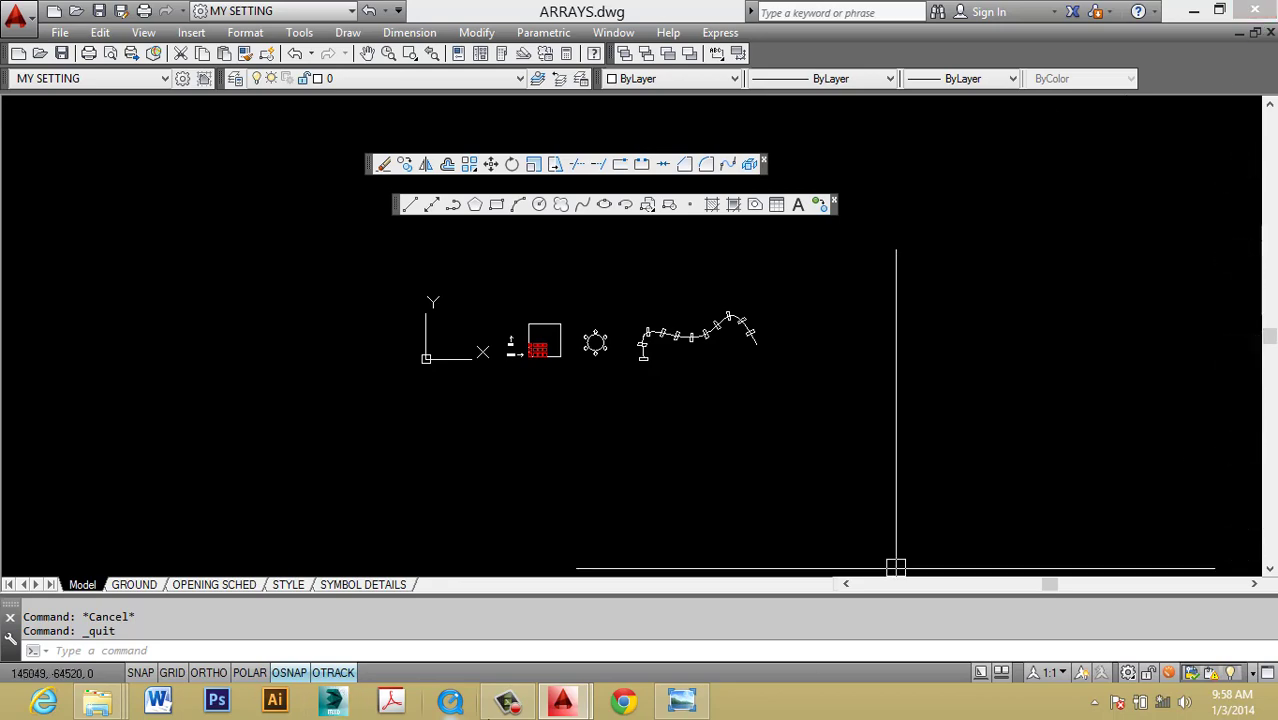
left_click(508, 700)
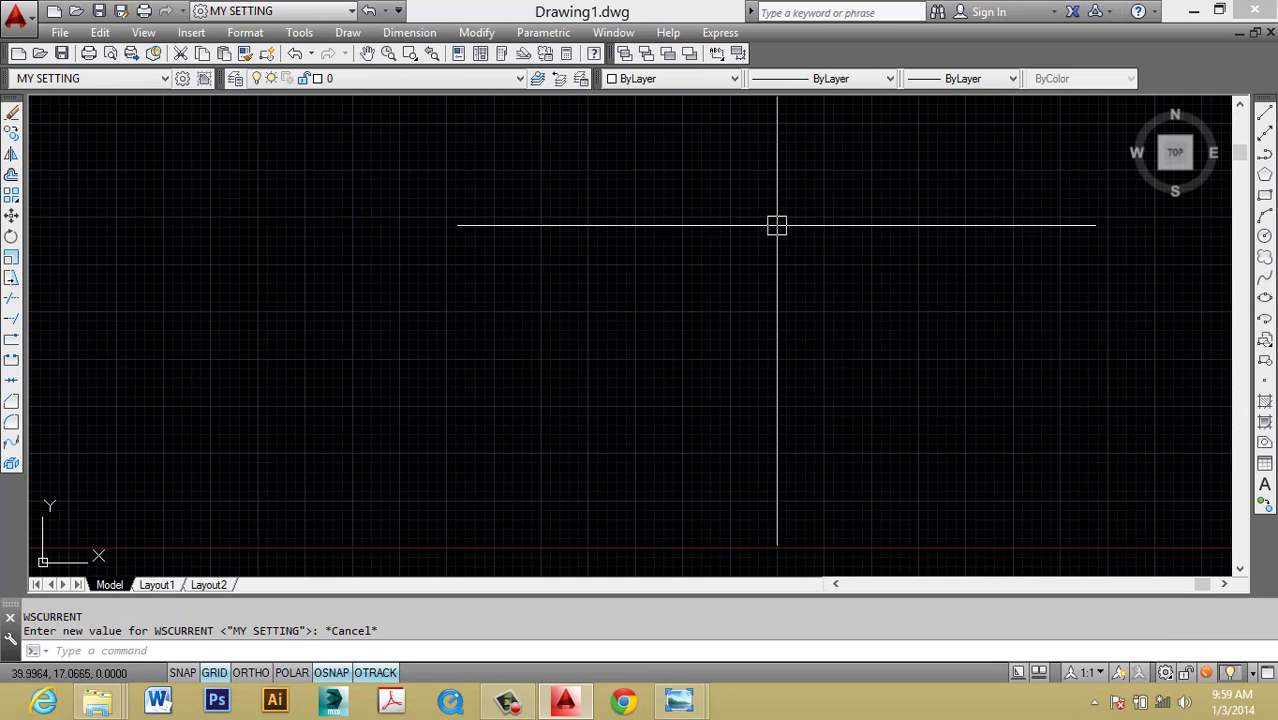
Use the ST command to create a new text style named DPLAN.
type("st")
key("Return")
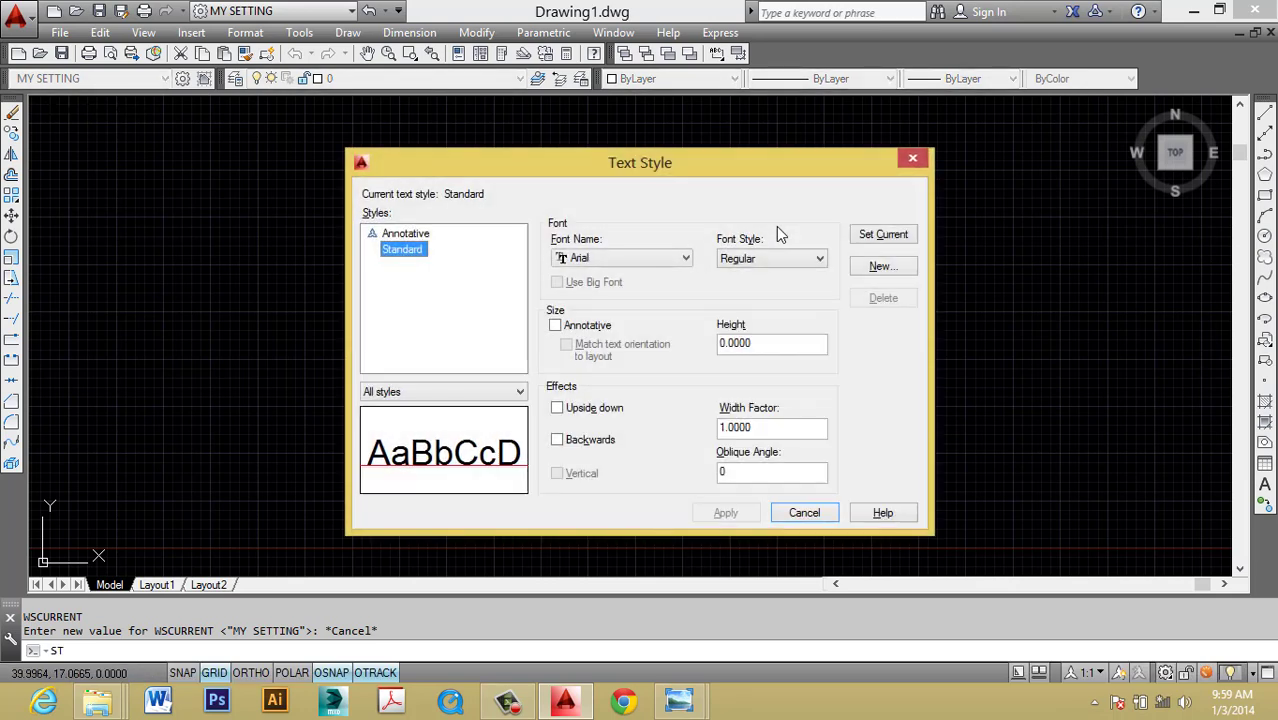
left_click(885, 268)
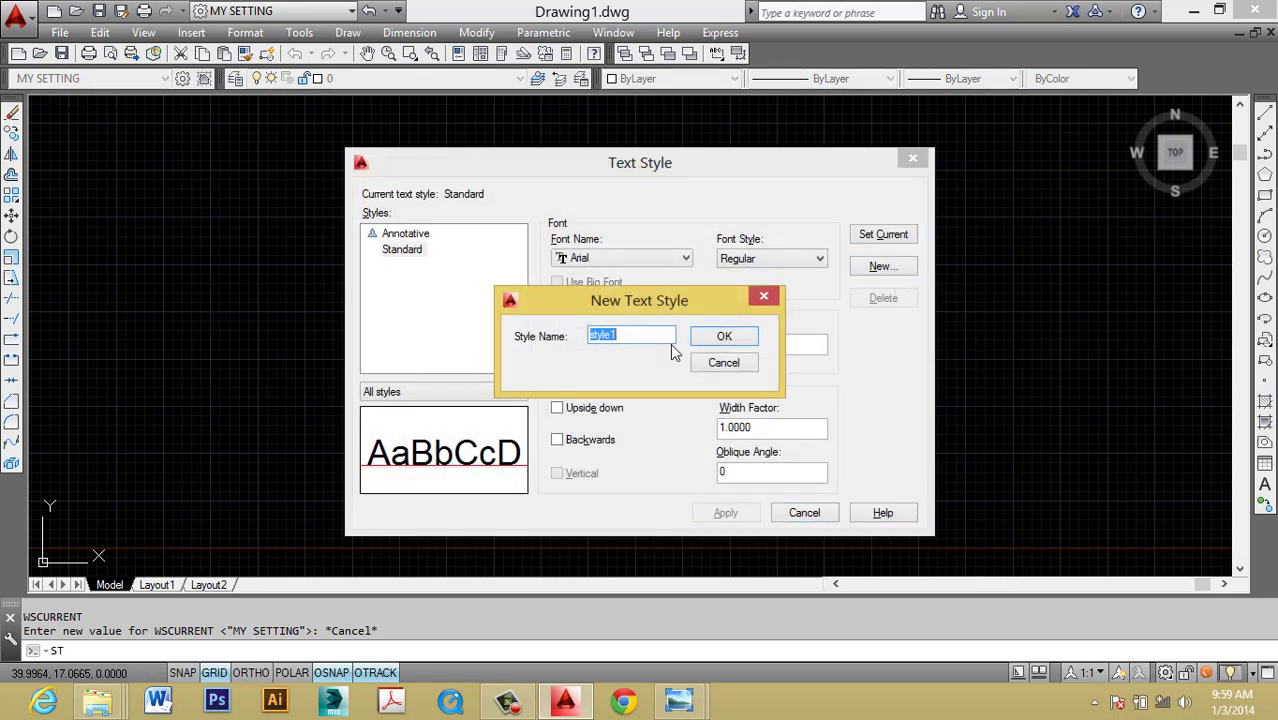
type("DPLAN")
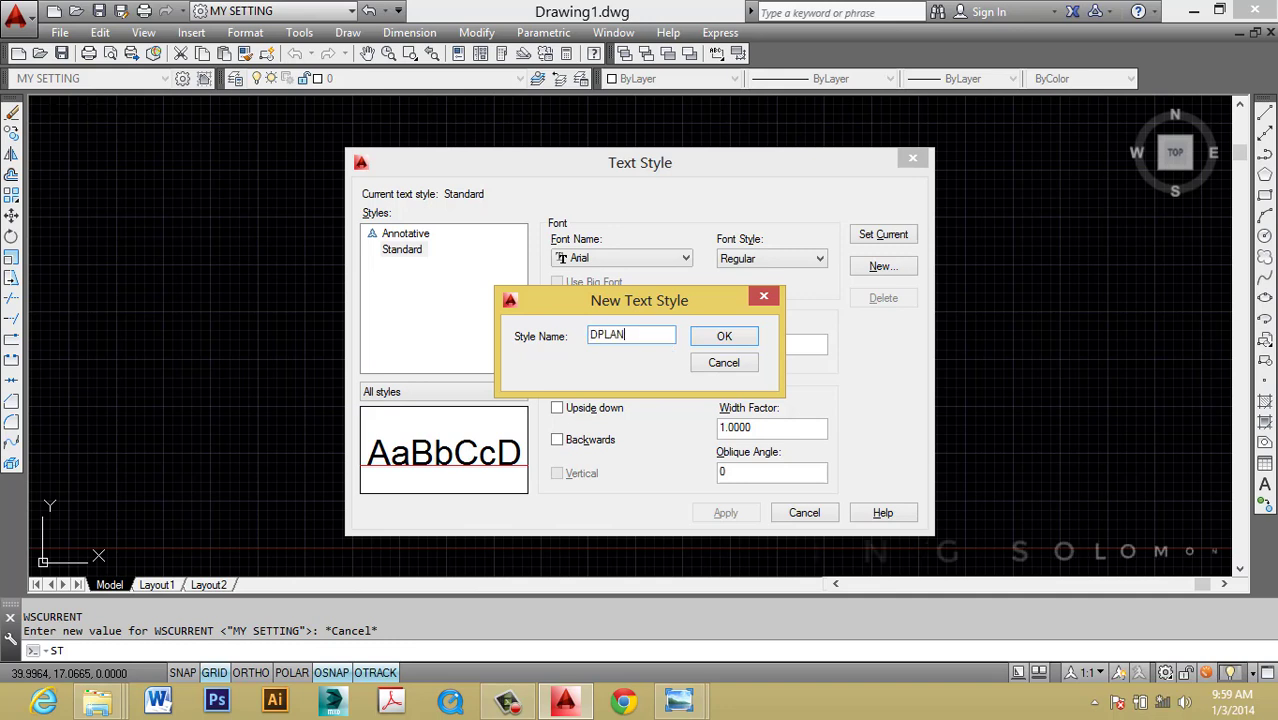
left_click(722, 338)
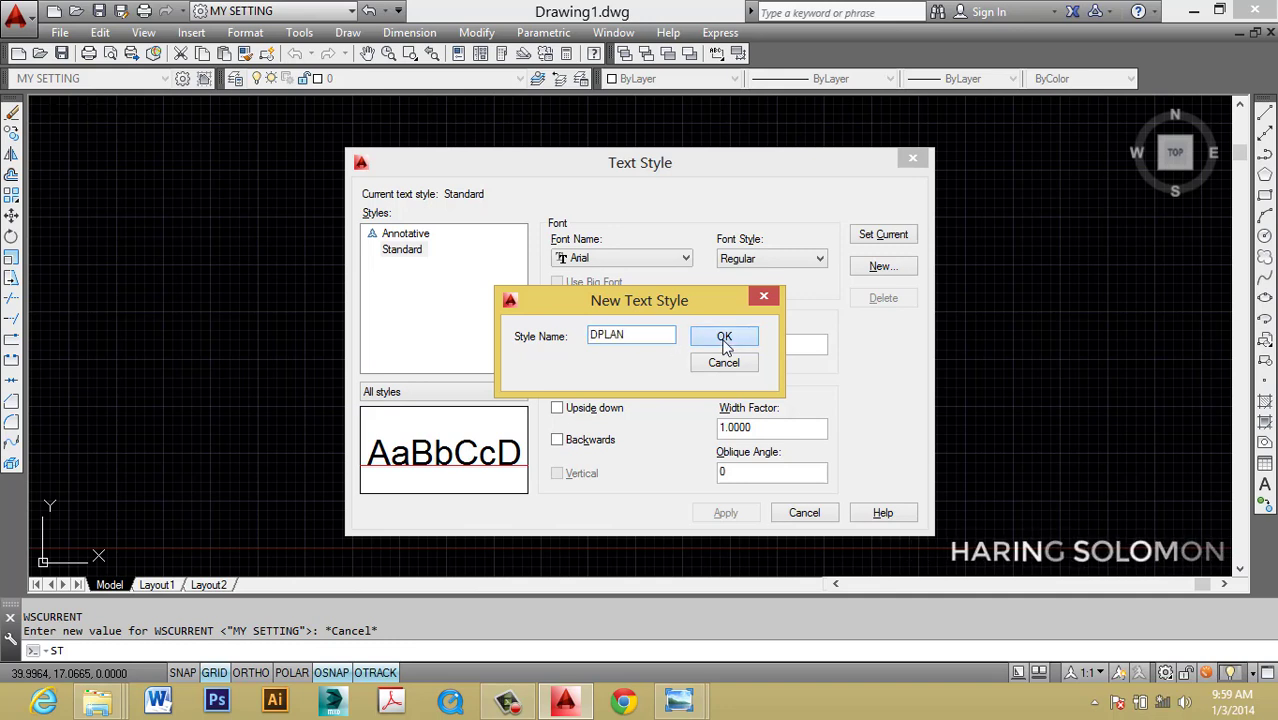
Give DPLAN the romans.shx font and a 120 text height, apply, and close.
left_click(670, 258)
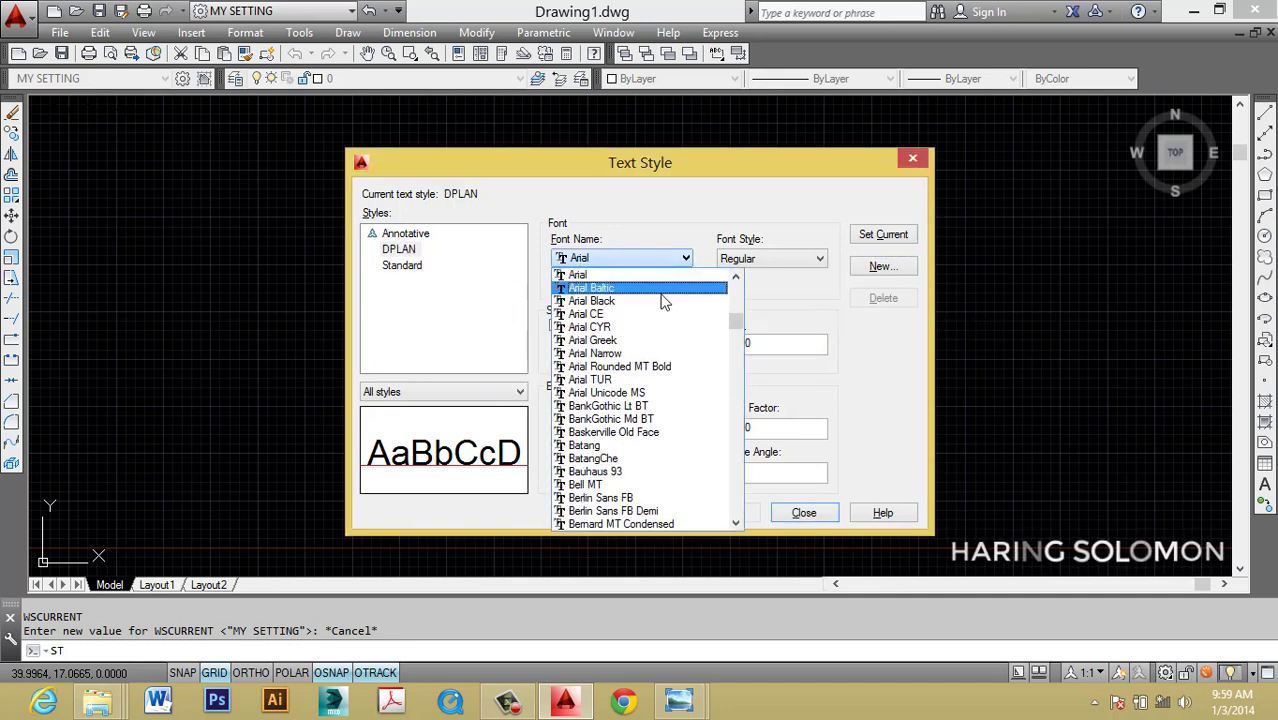
key("r")
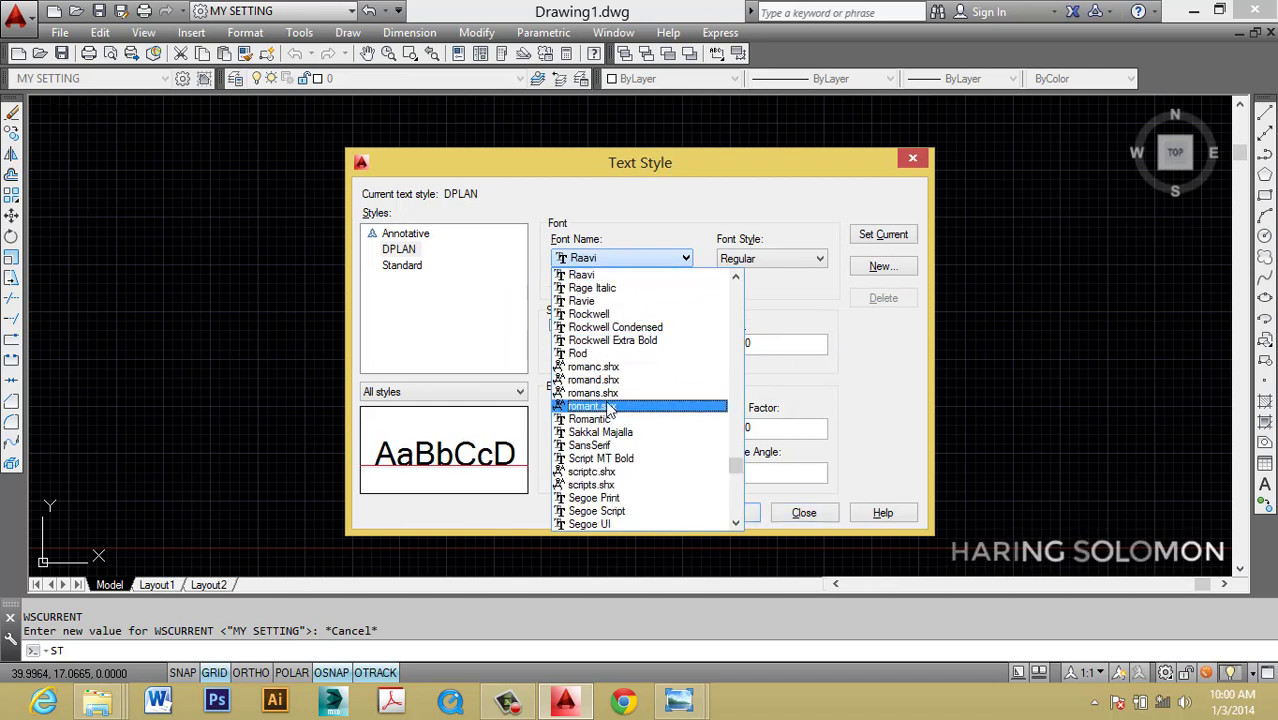
left_click(615, 393)
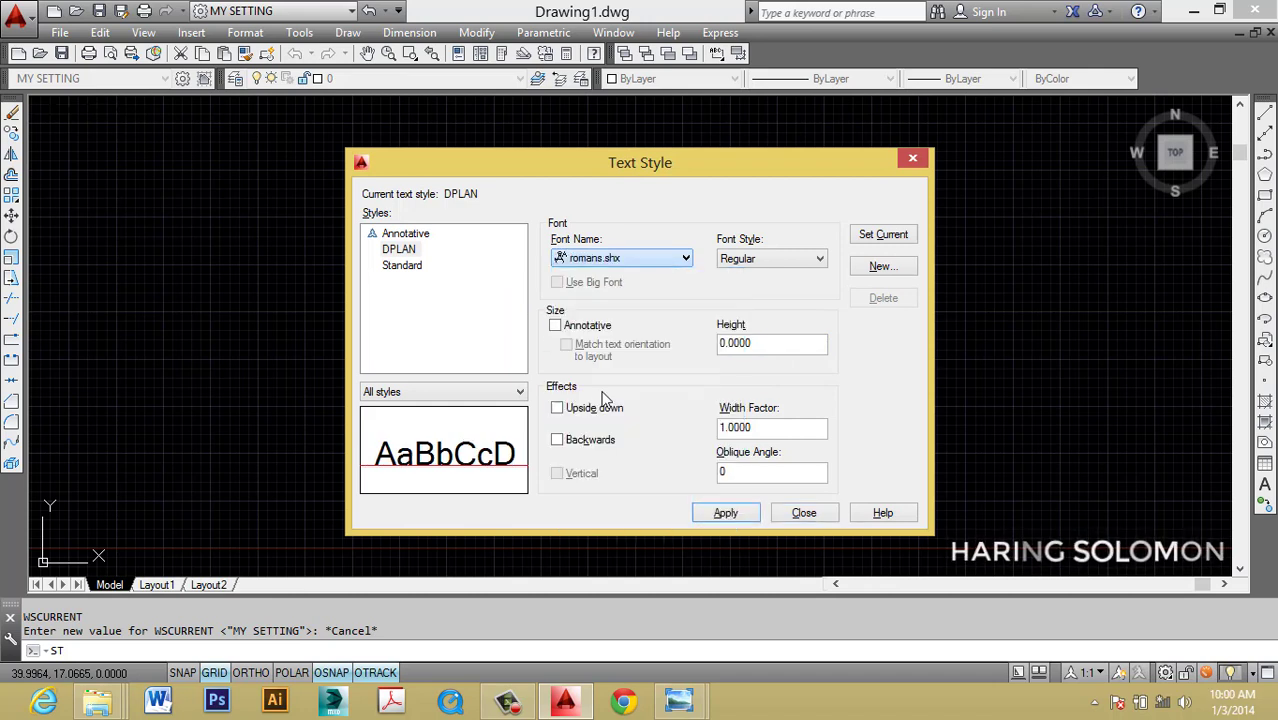
double_click(770, 344)
type("120")
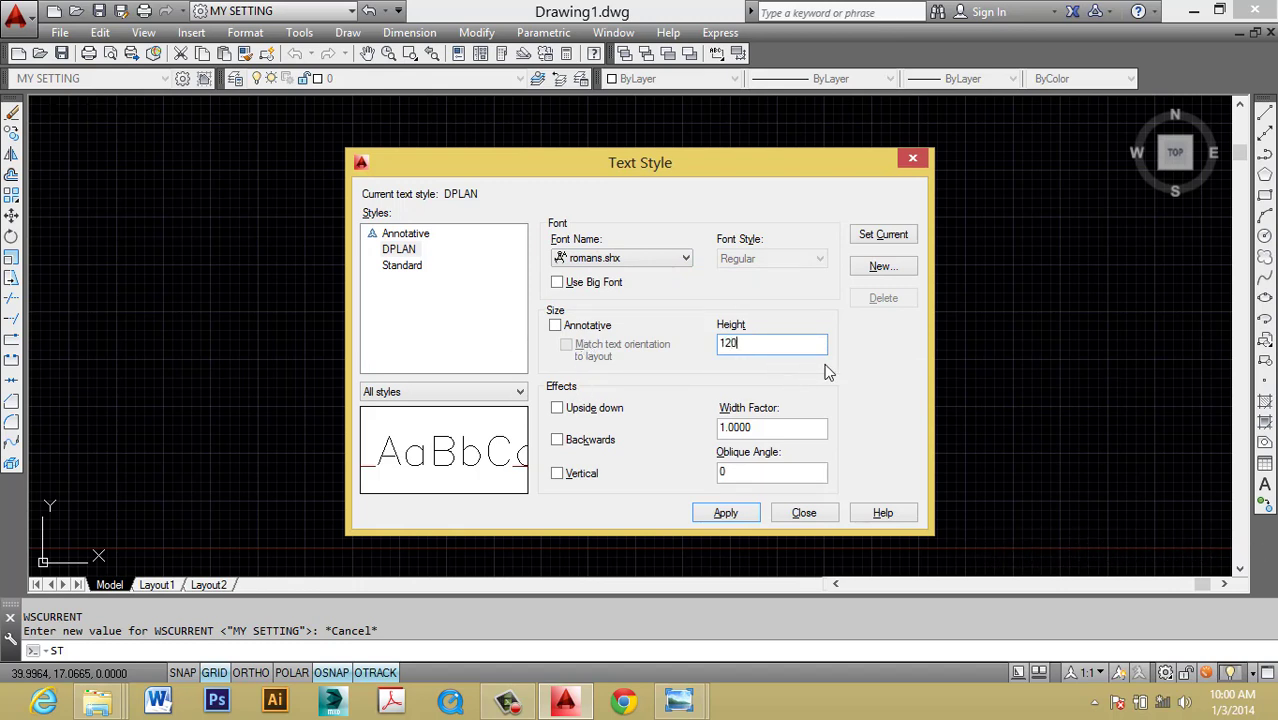
left_click(728, 526)
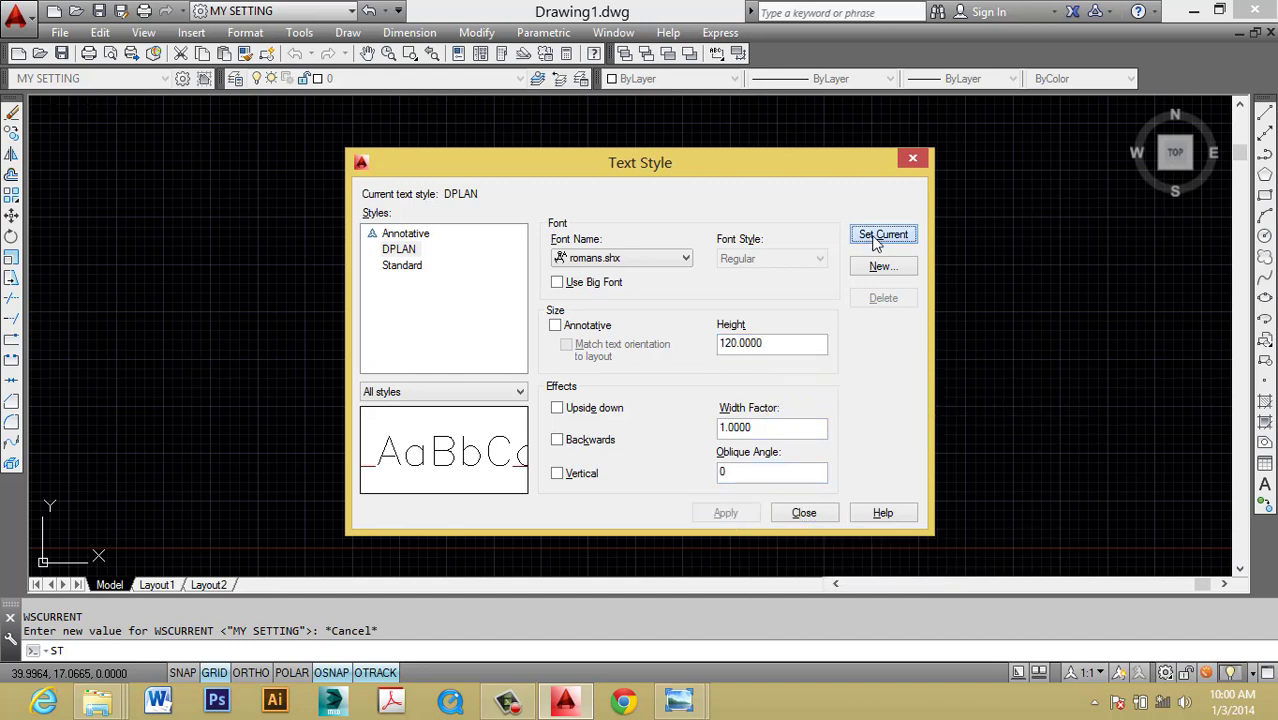
left_click(797, 518)
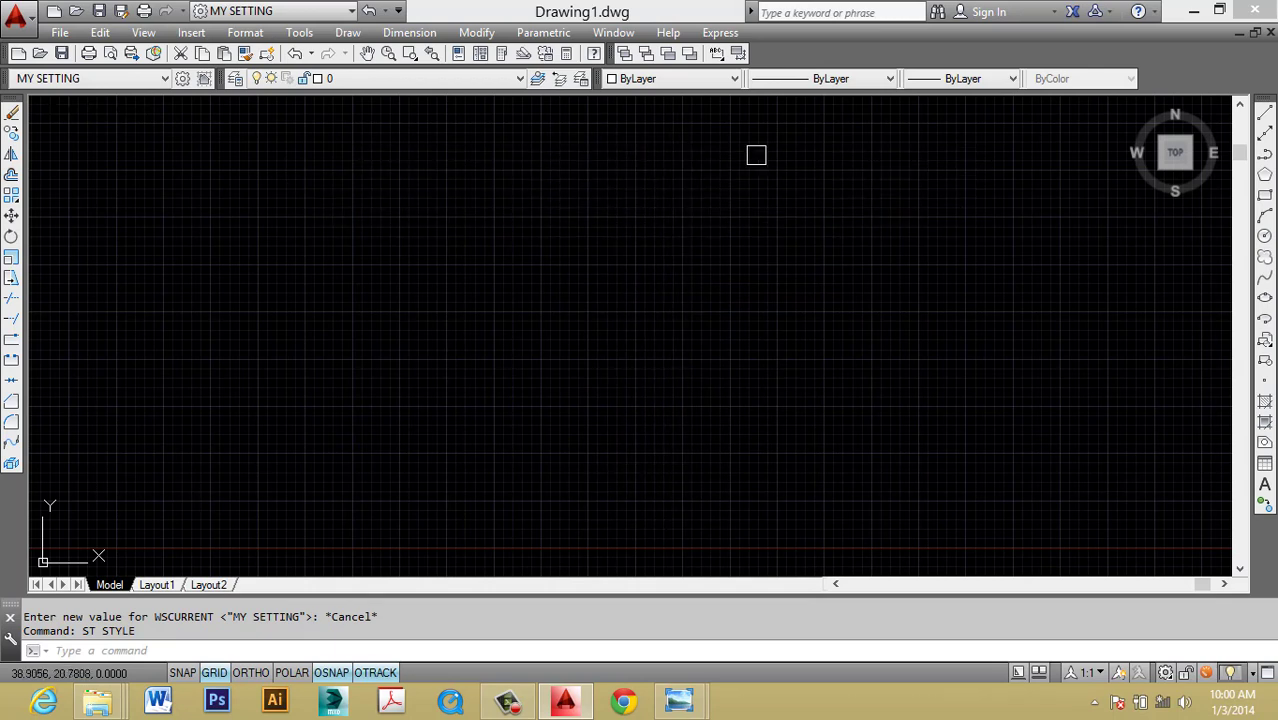
Show the Styles toolbar and check its text (DPLAN), table and dimension style lists.
right_click(855, 50)
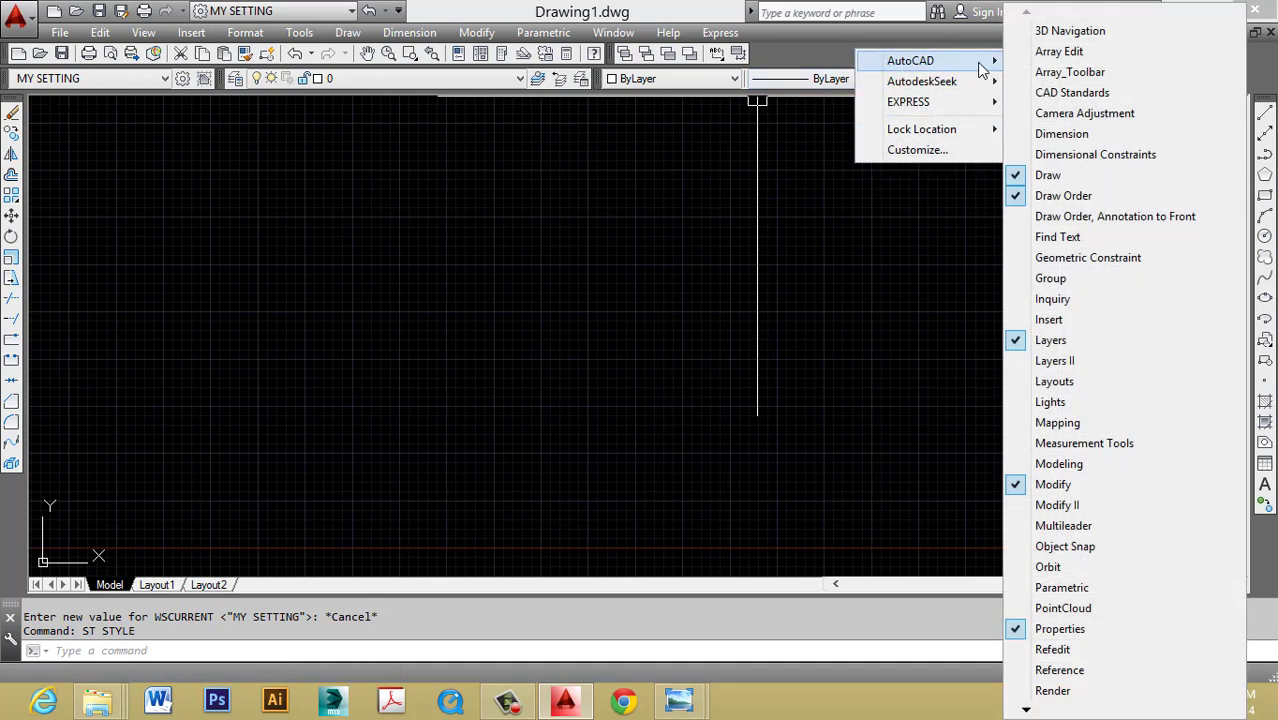
mouse_move(928, 61)
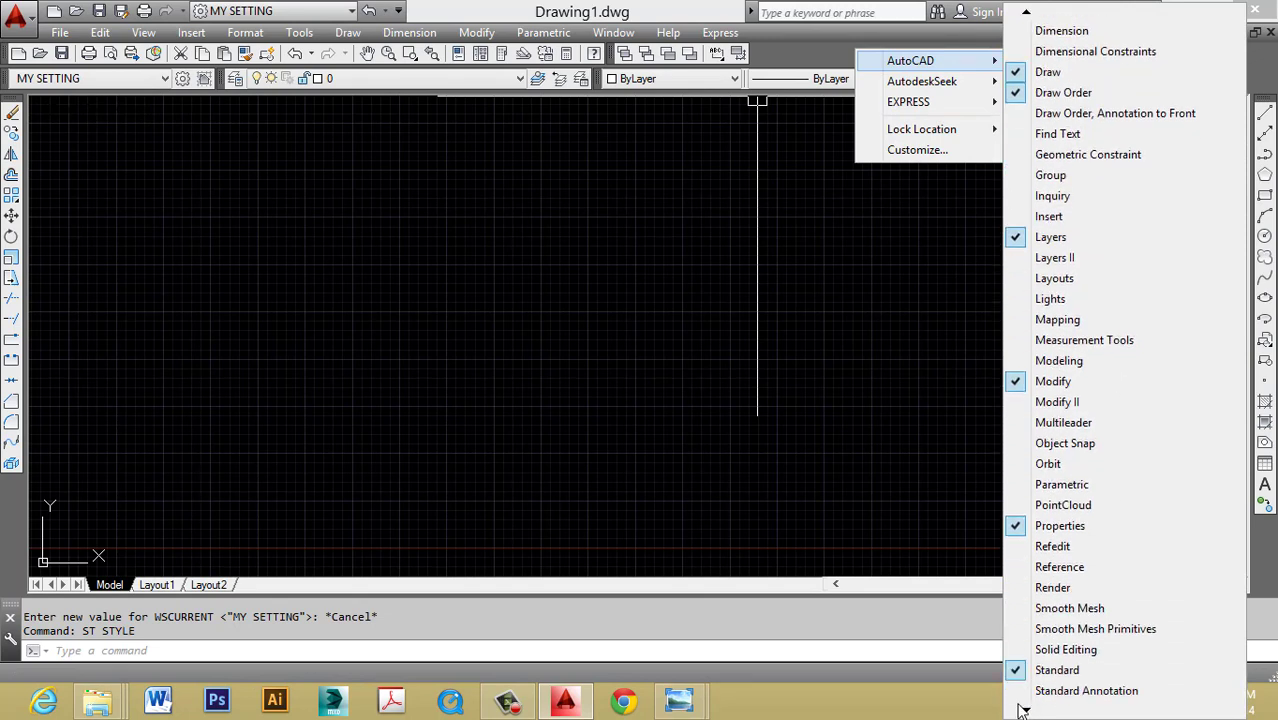
left_click(1049, 649)
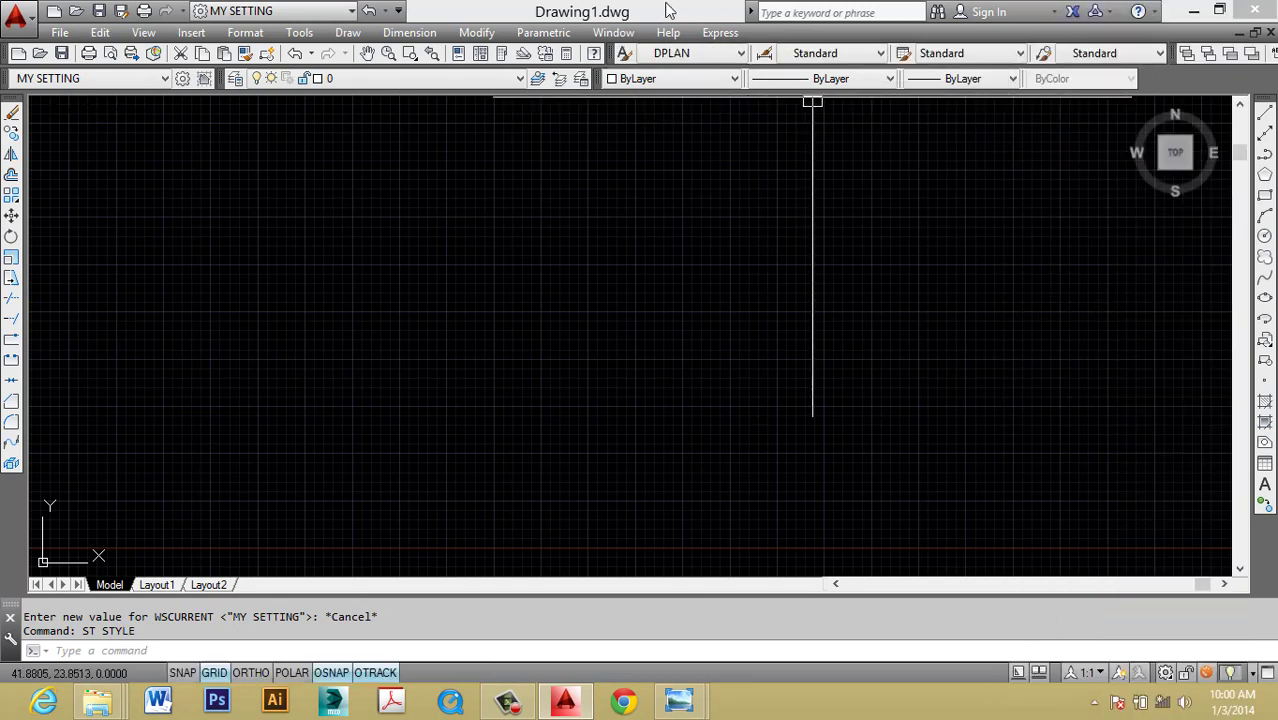
left_click(714, 54)
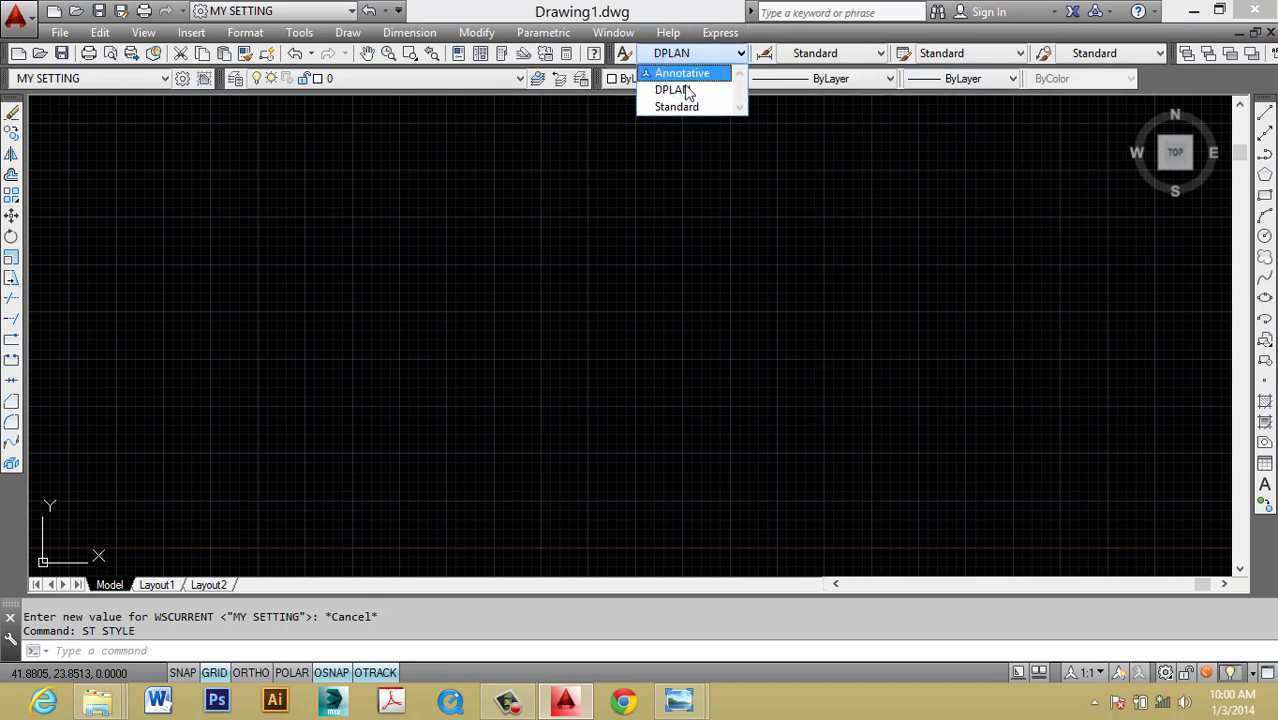
left_click(962, 56)
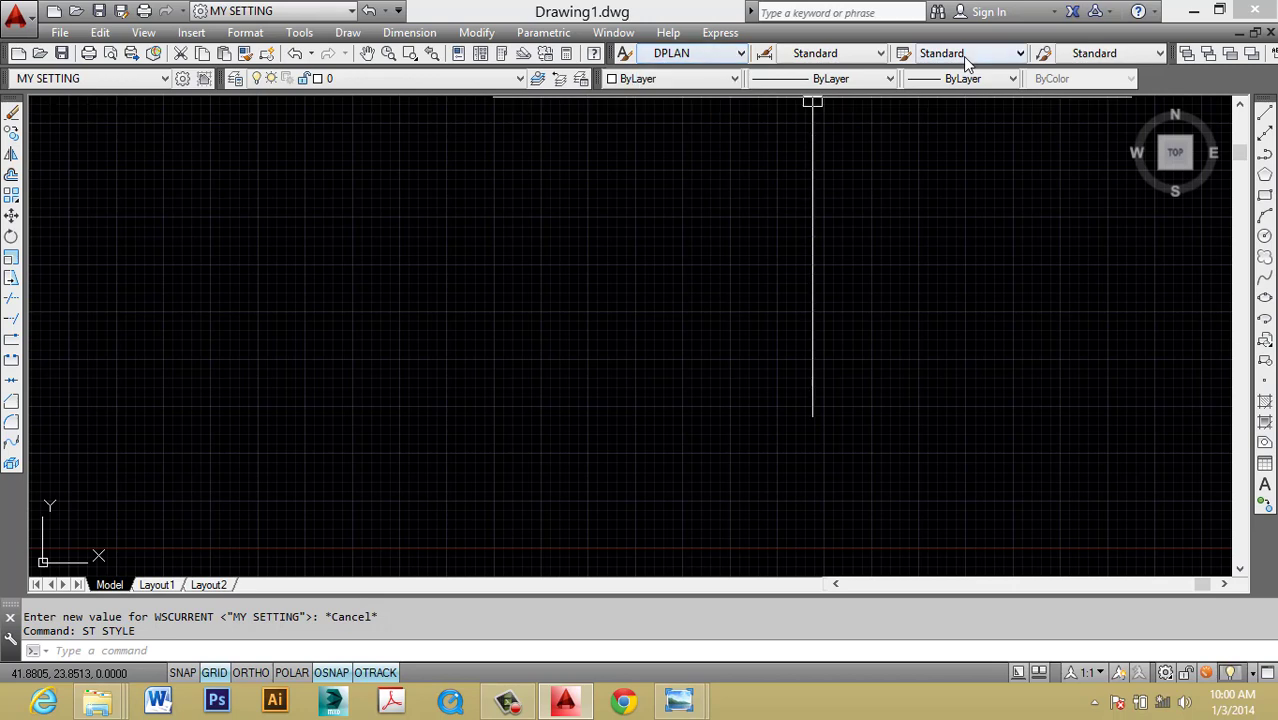
left_click(930, 55)
left_click(862, 56)
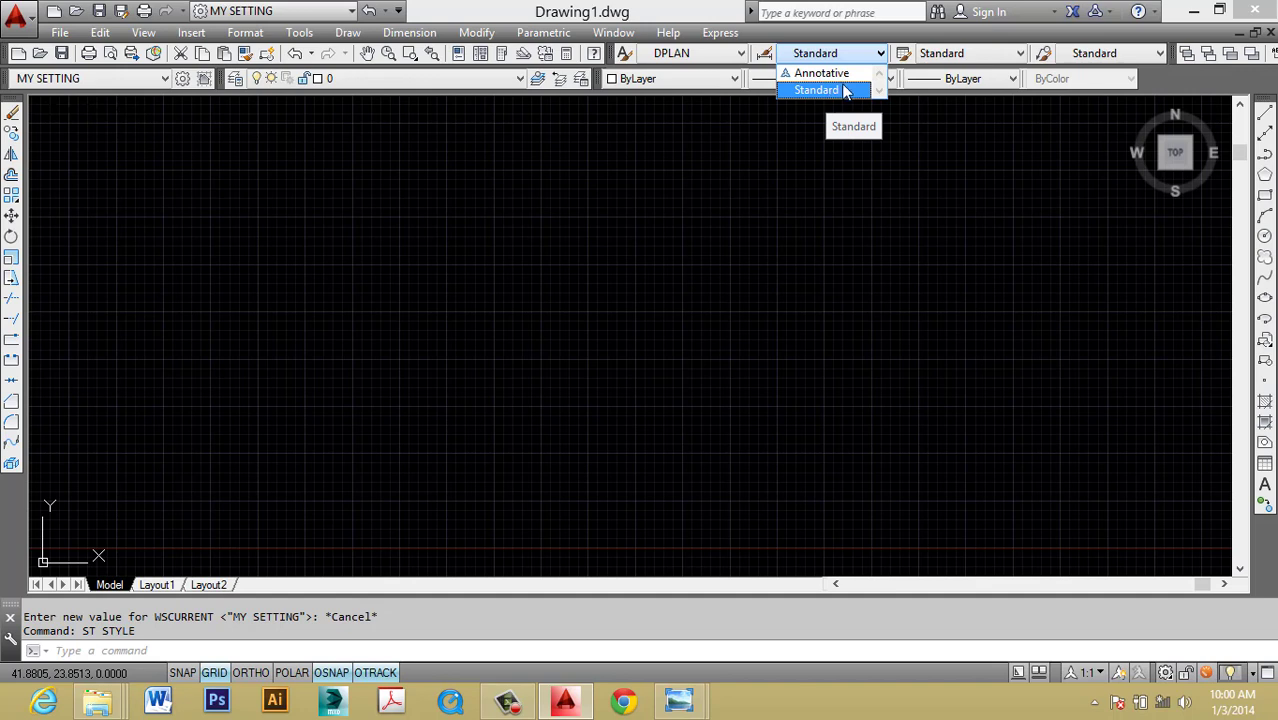
Via the D command, start a new DPLAN dimension style from Standard and continue to its settings.
key("Escape")
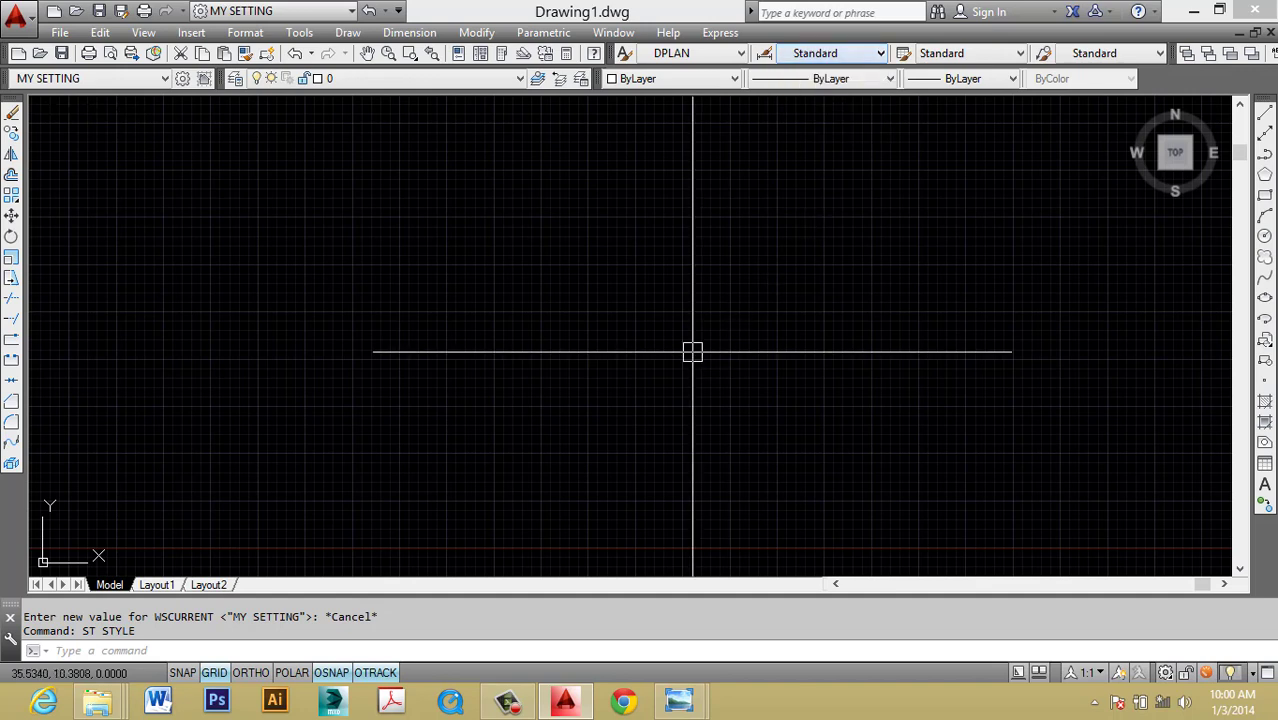
key("Escape")
type("d")
key("Return")
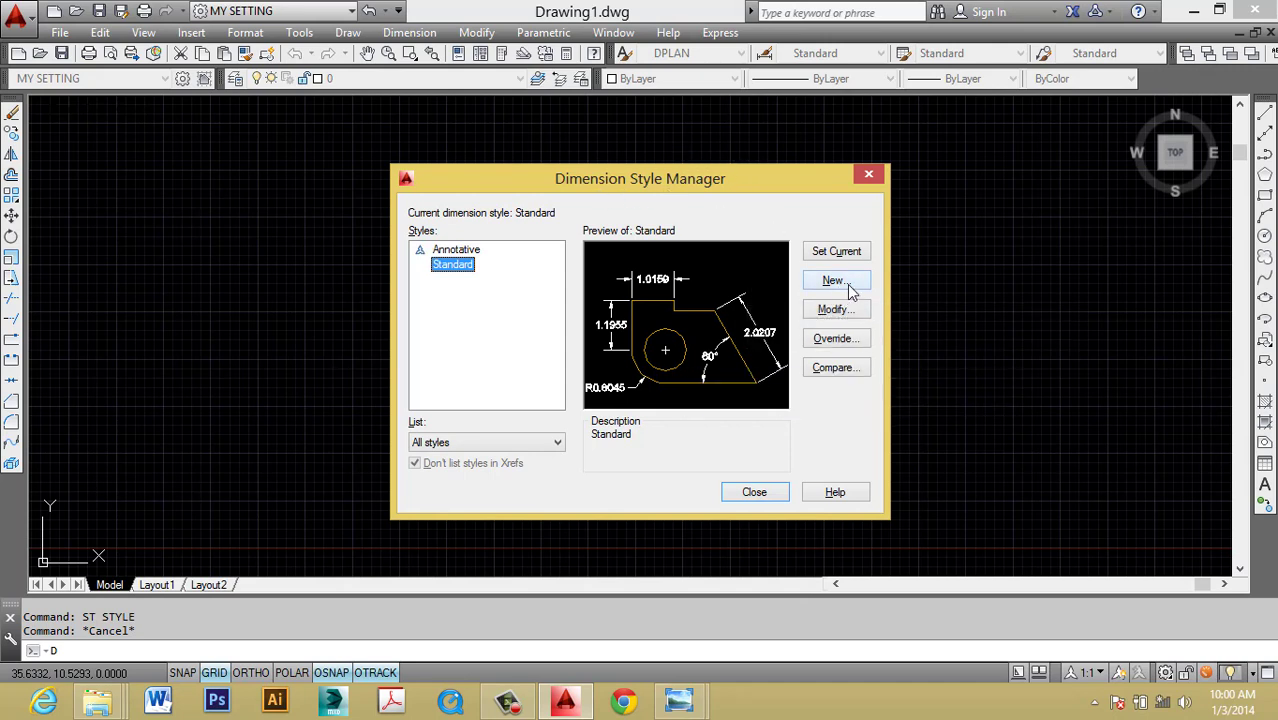
left_click(832, 284)
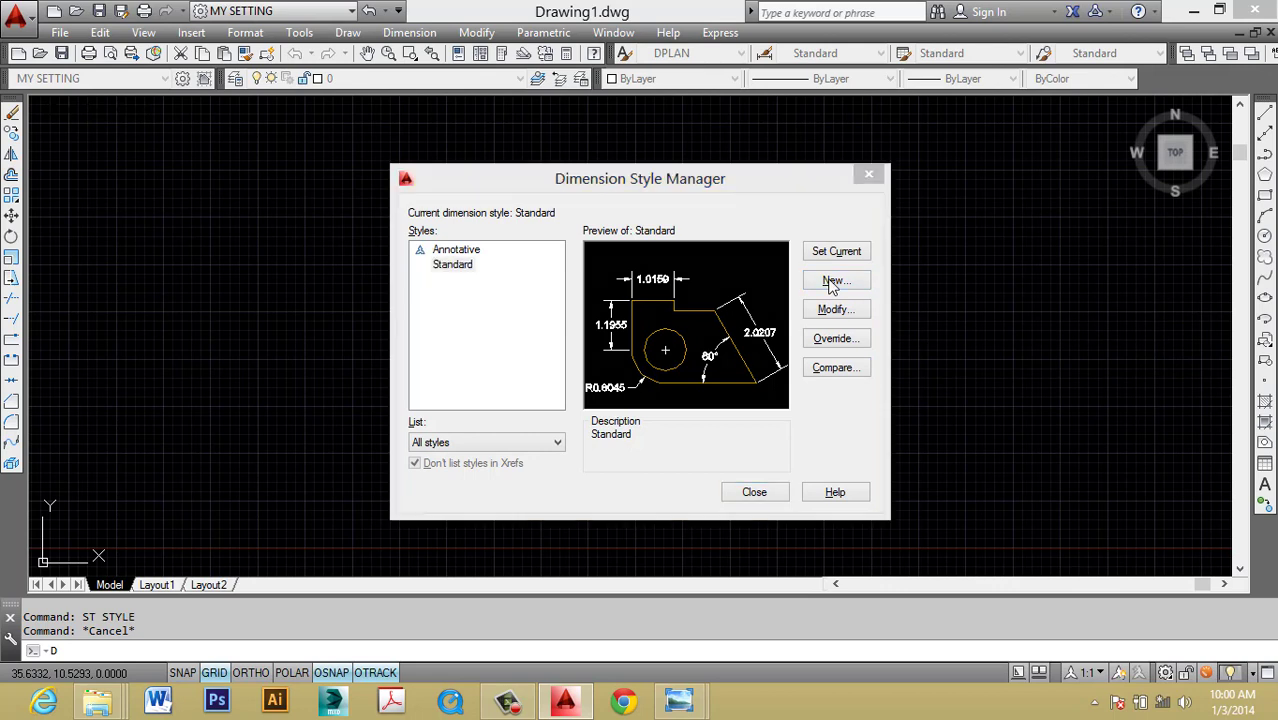
type("DPLAN")
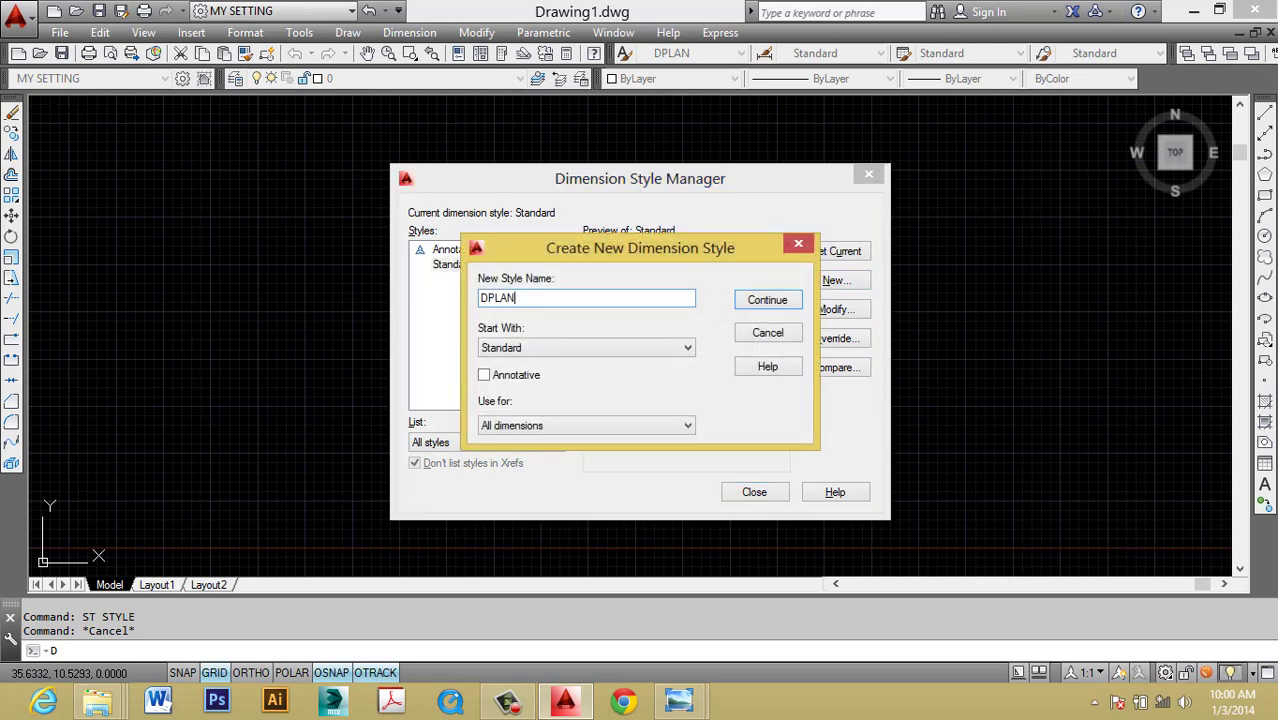
left_click(765, 301)
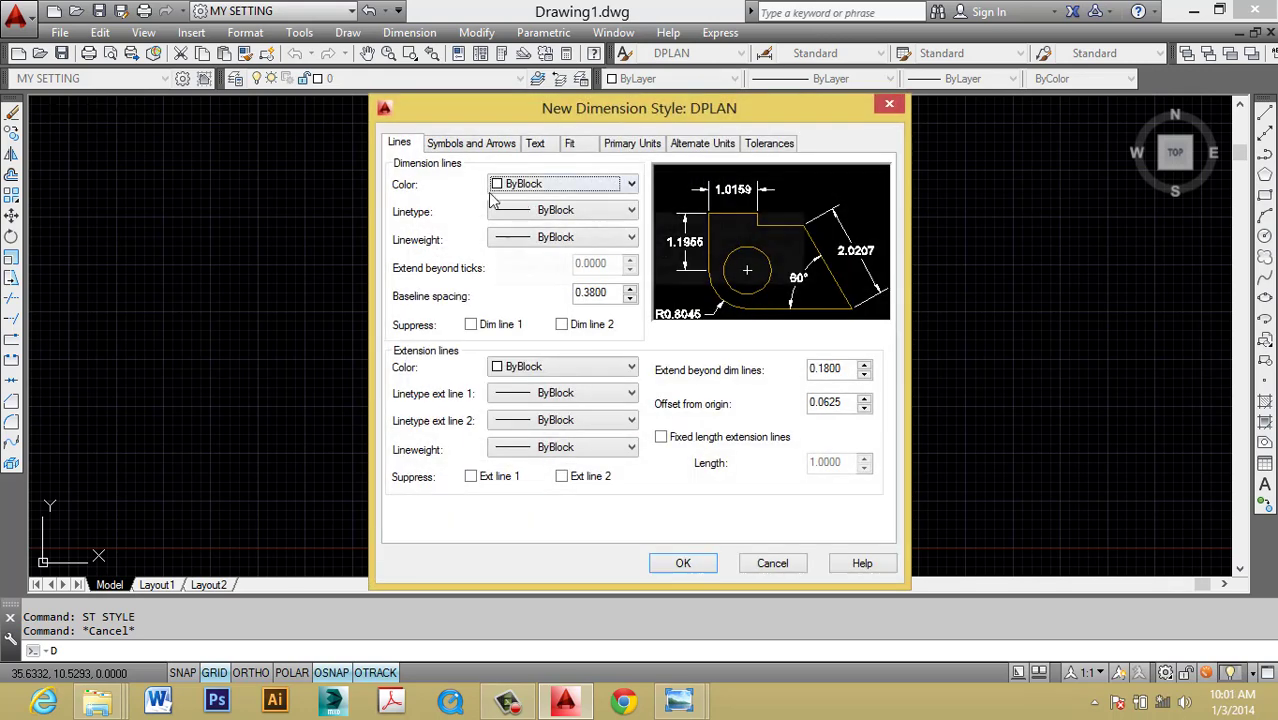
Set the dimension line colour, linetype and lineweight to ByLayer.
left_click(632, 184)
left_click(588, 198)
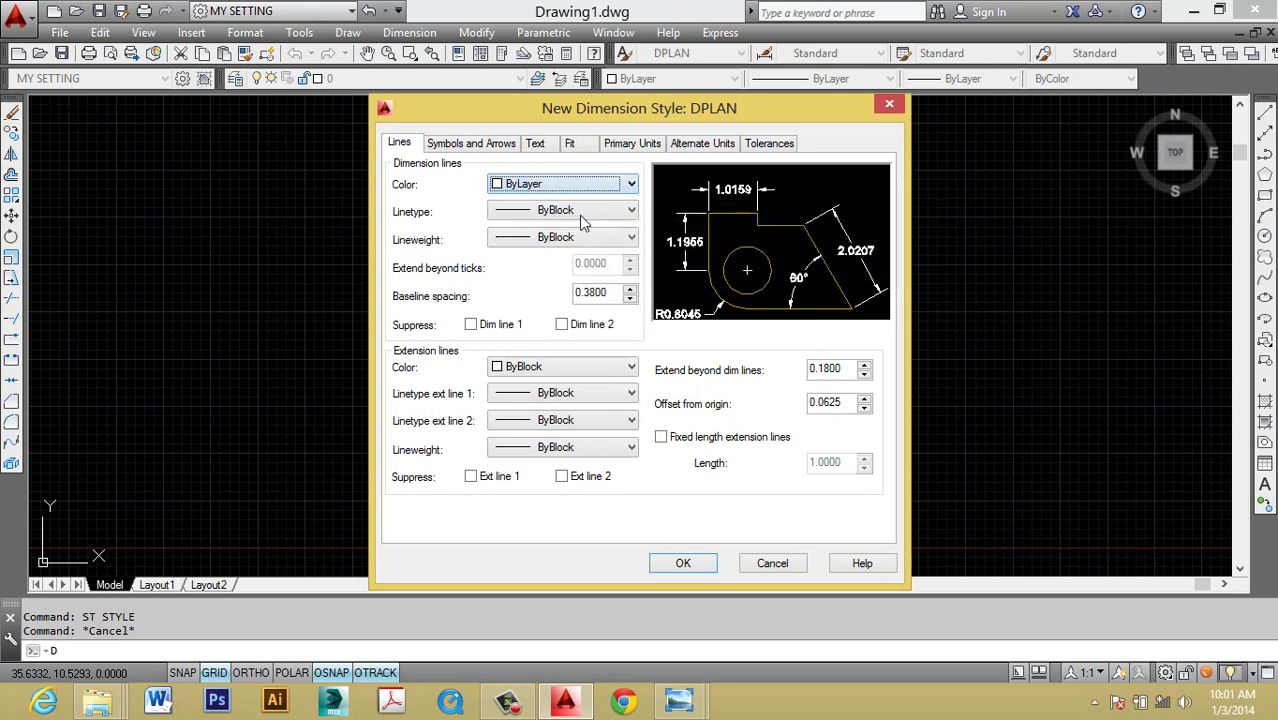
left_click(584, 211)
left_click(584, 224)
left_click(598, 240)
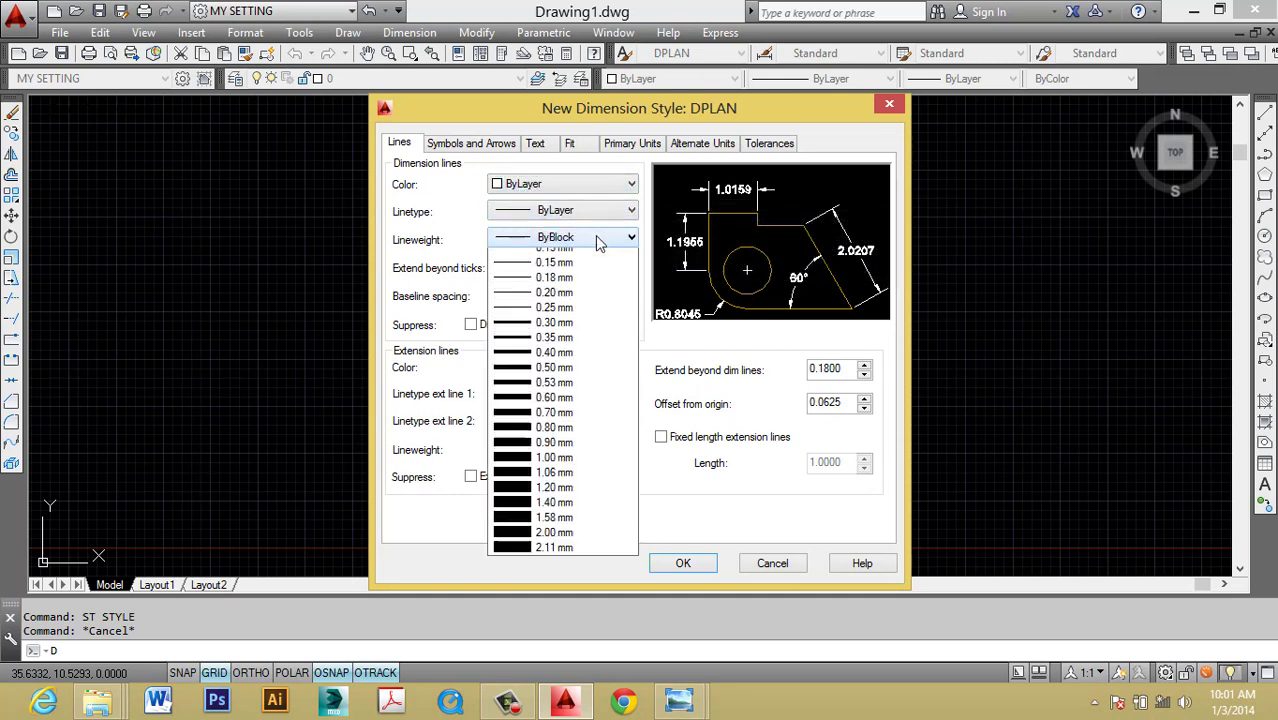
scroll(560, 260, "up", 2)
left_click(553, 252)
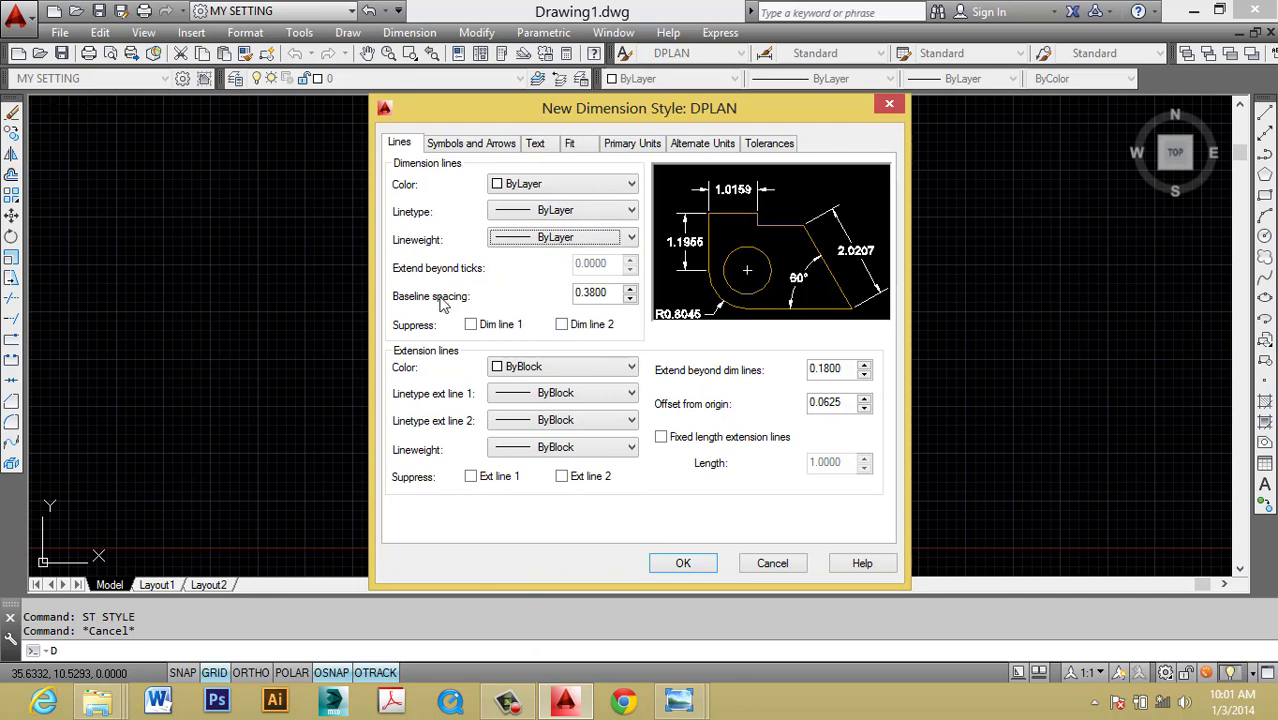
Enter 120 for baseline spacing, extend beyond dim lines, and offset from origin.
key("Tab")
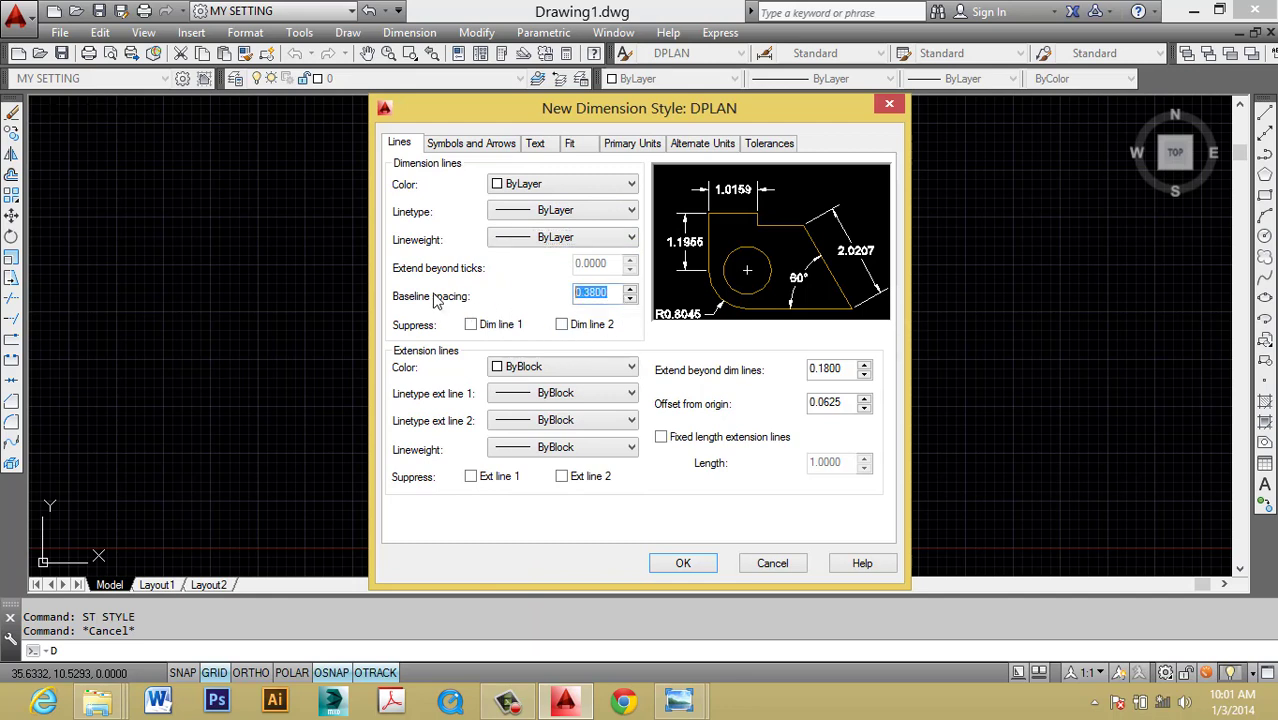
type("120")
double_click(830, 369)
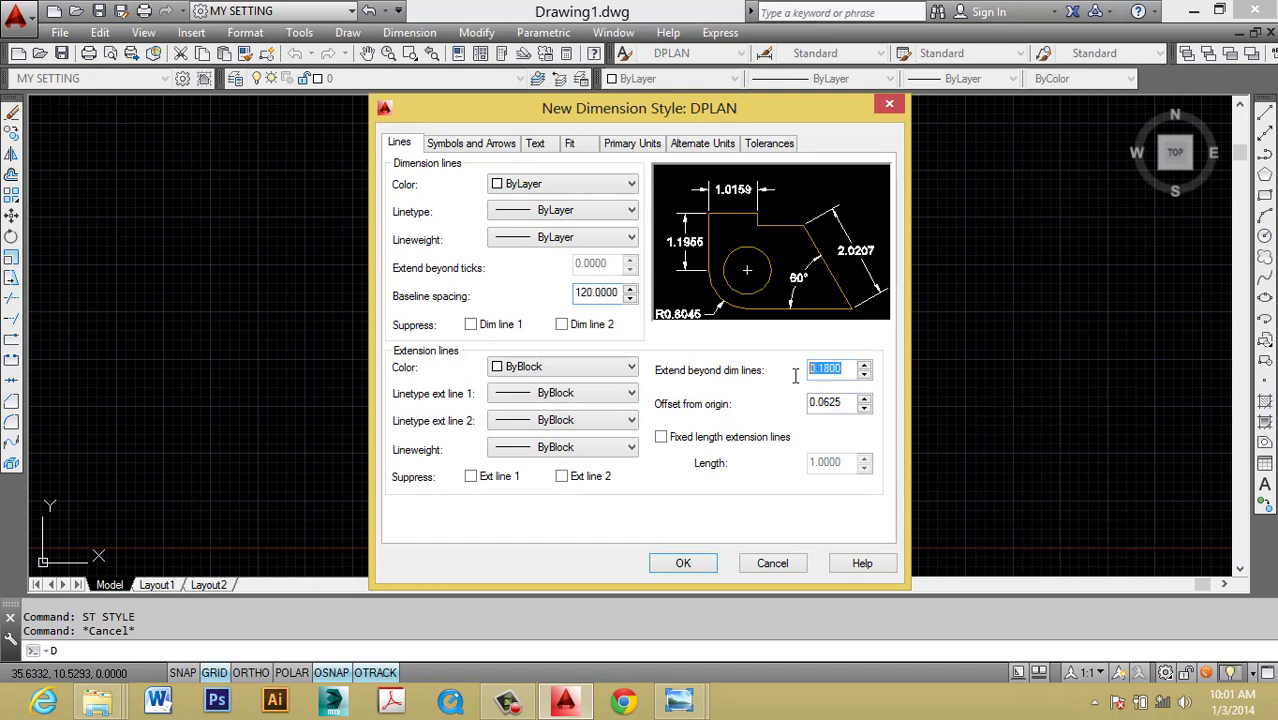
type("120")
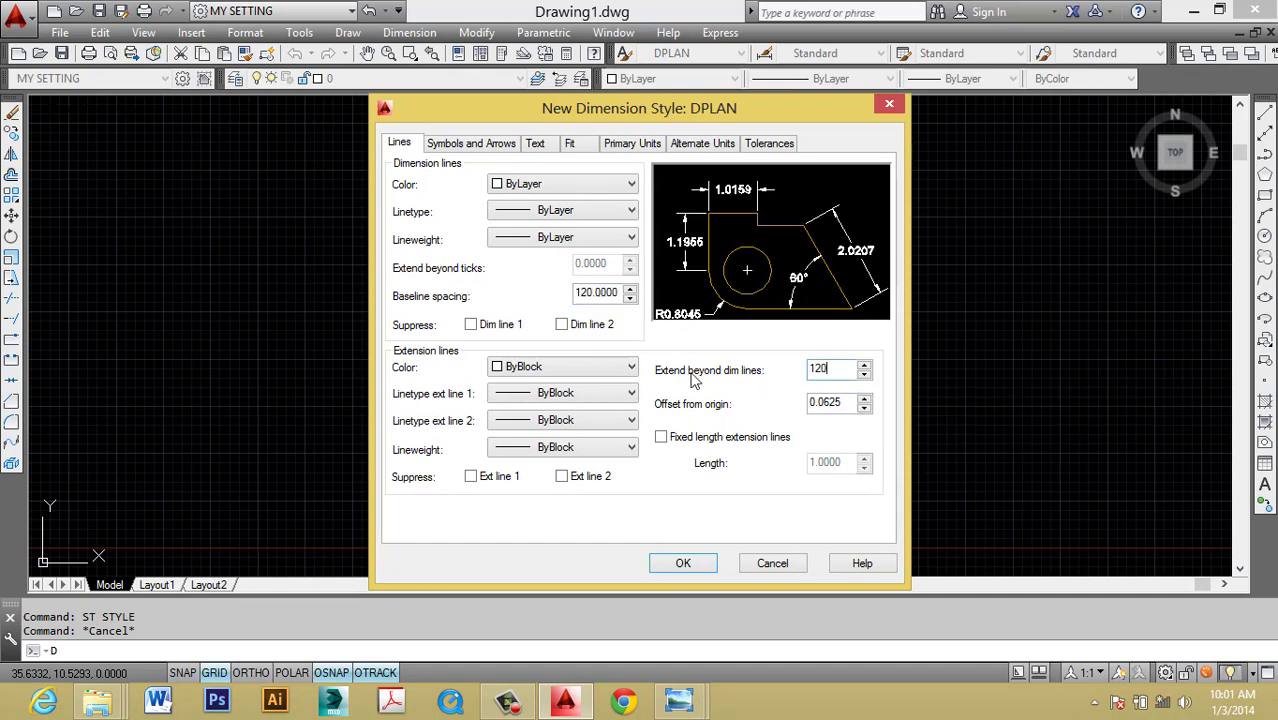
key("Tab")
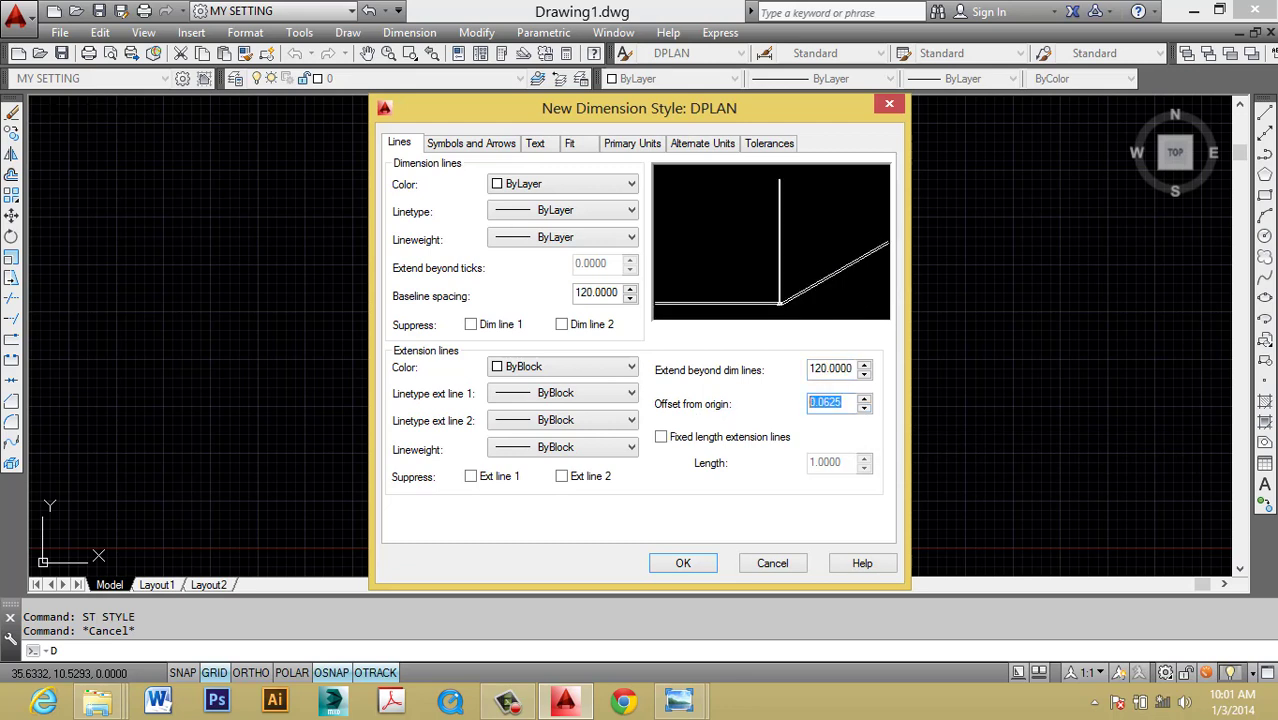
type("120")
Keep fixed-length extension lines off; set extension line colour, both linetypes and lineweight to ByLayer.
left_click(662, 440)
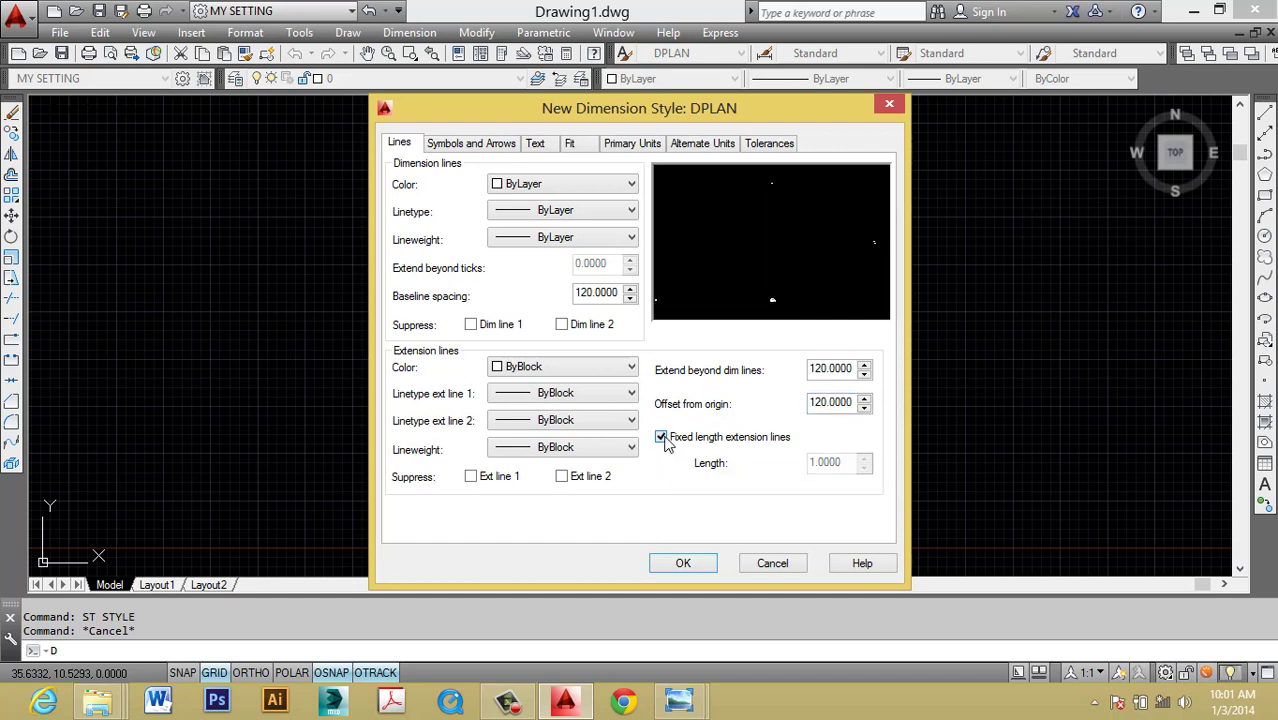
left_click(662, 440)
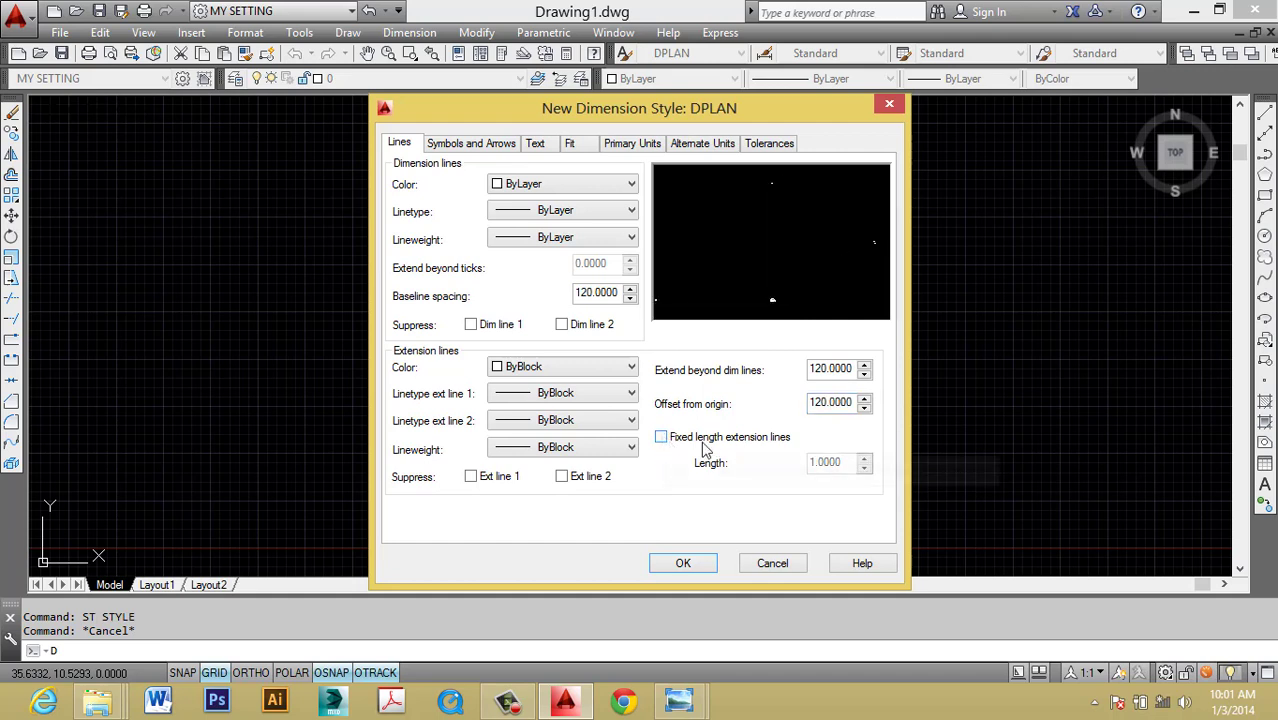
left_click(605, 367)
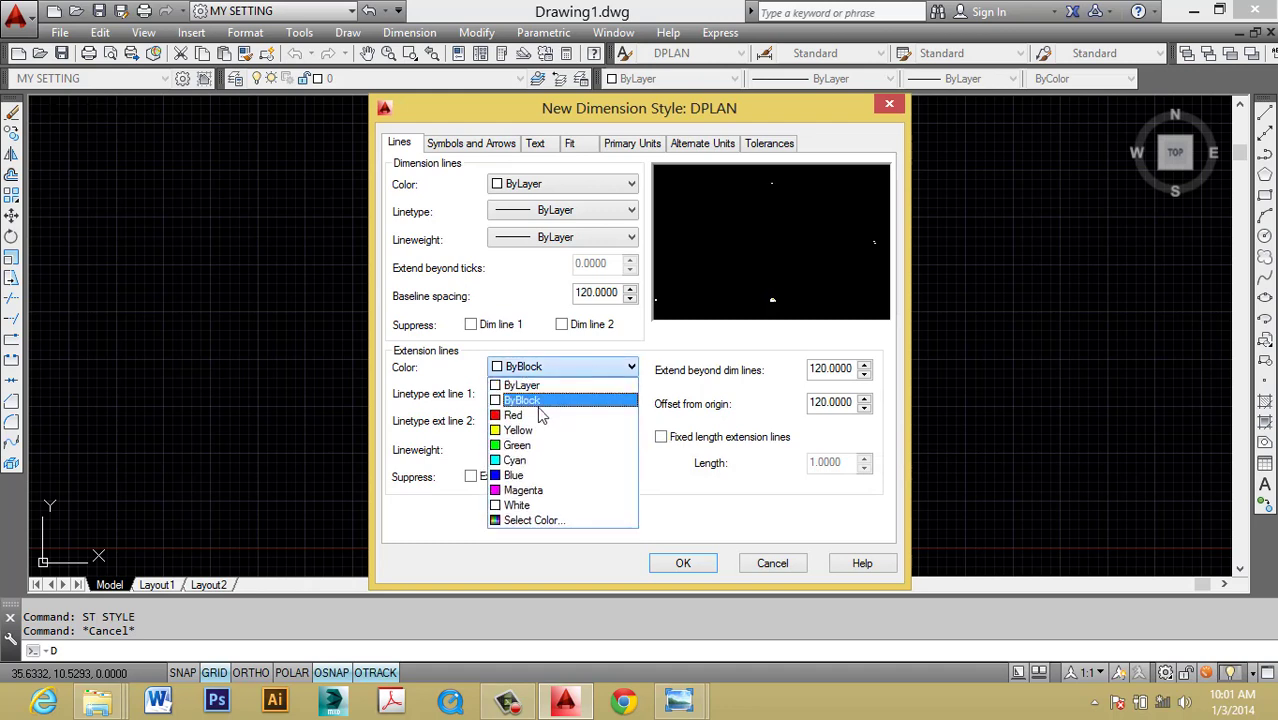
left_click(540, 382)
left_click(612, 393)
left_click(571, 417)
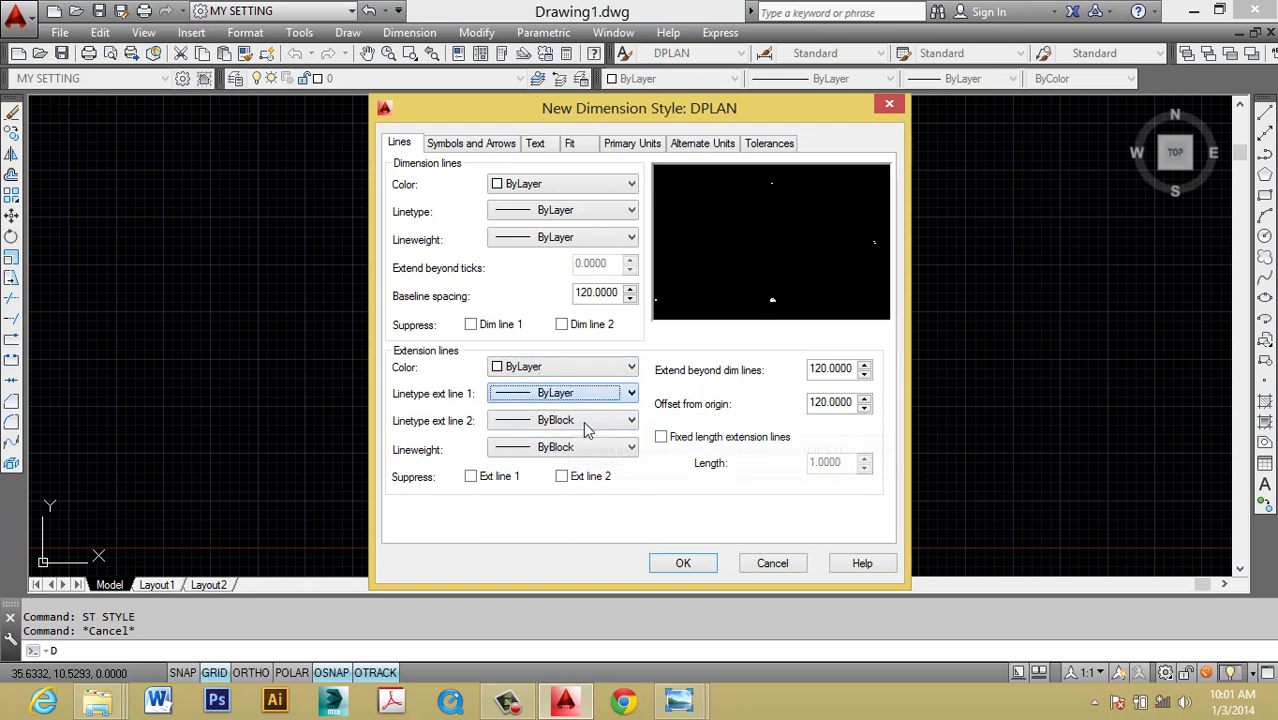
left_click(583, 421)
left_click(580, 439)
left_click(608, 450)
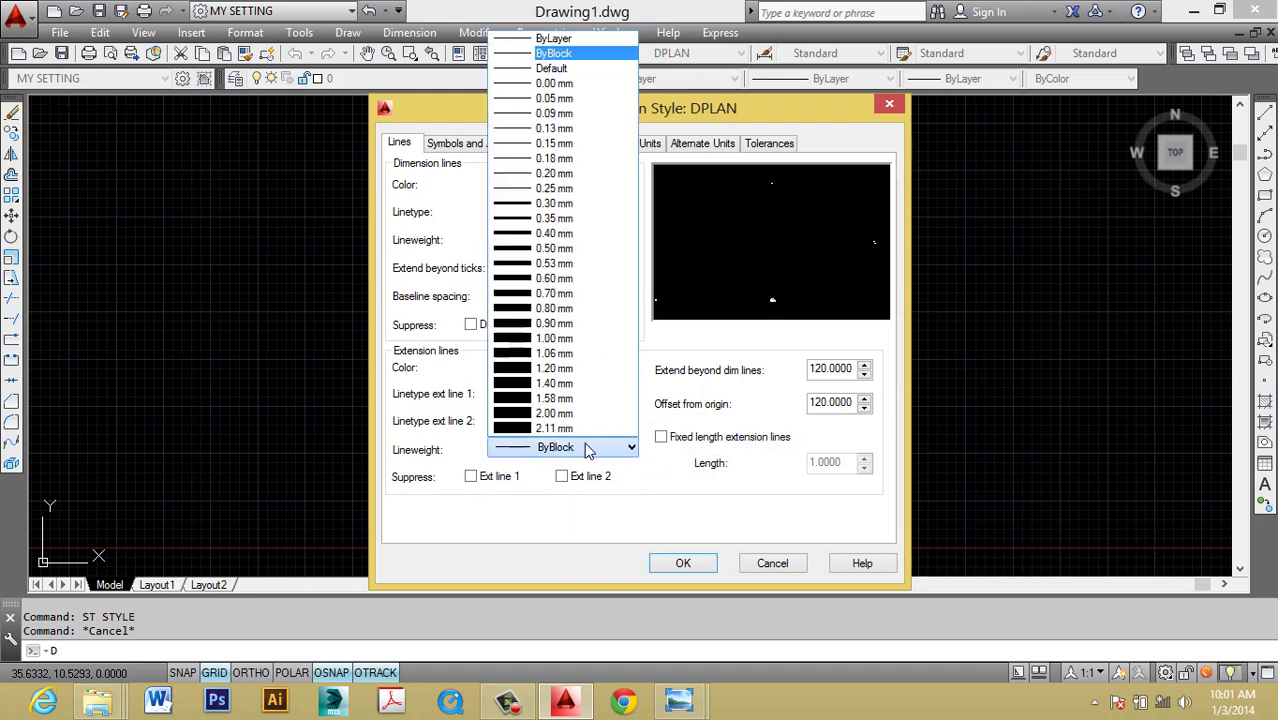
left_click(530, 32)
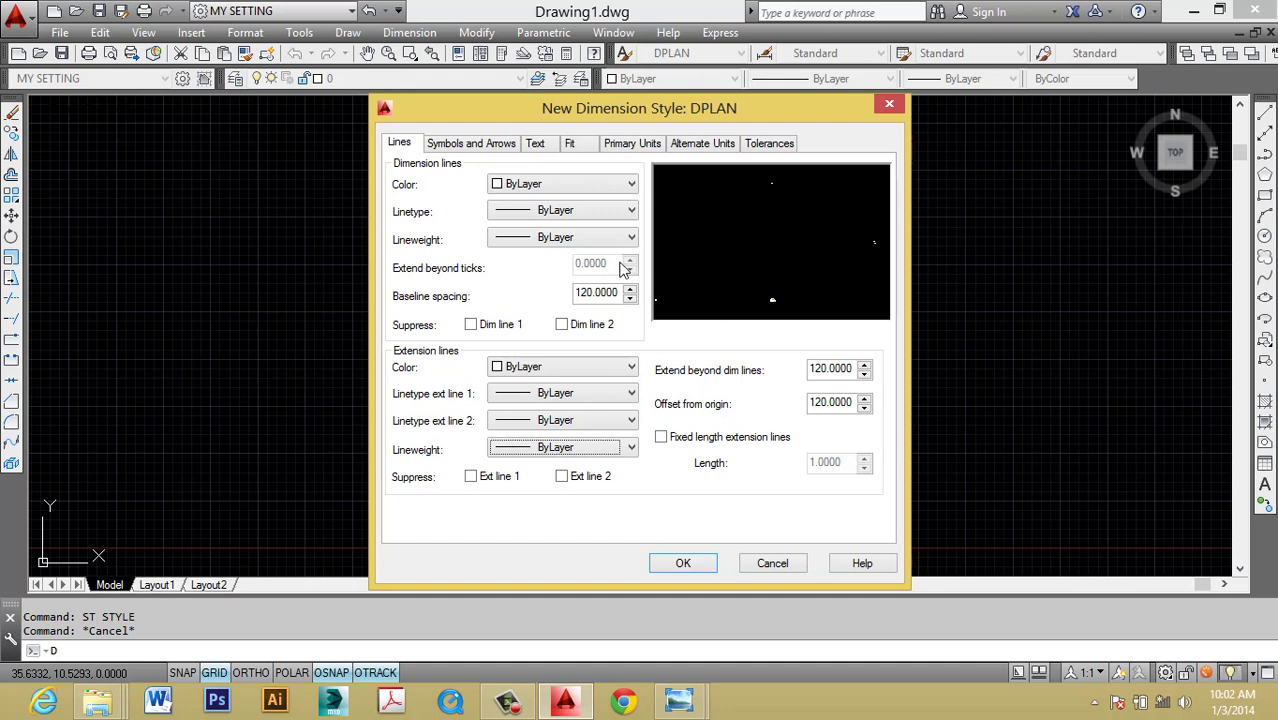
Use Architectural tick arrowheads at size 120 and place the arc length symbol above the text.
left_click(465, 145)
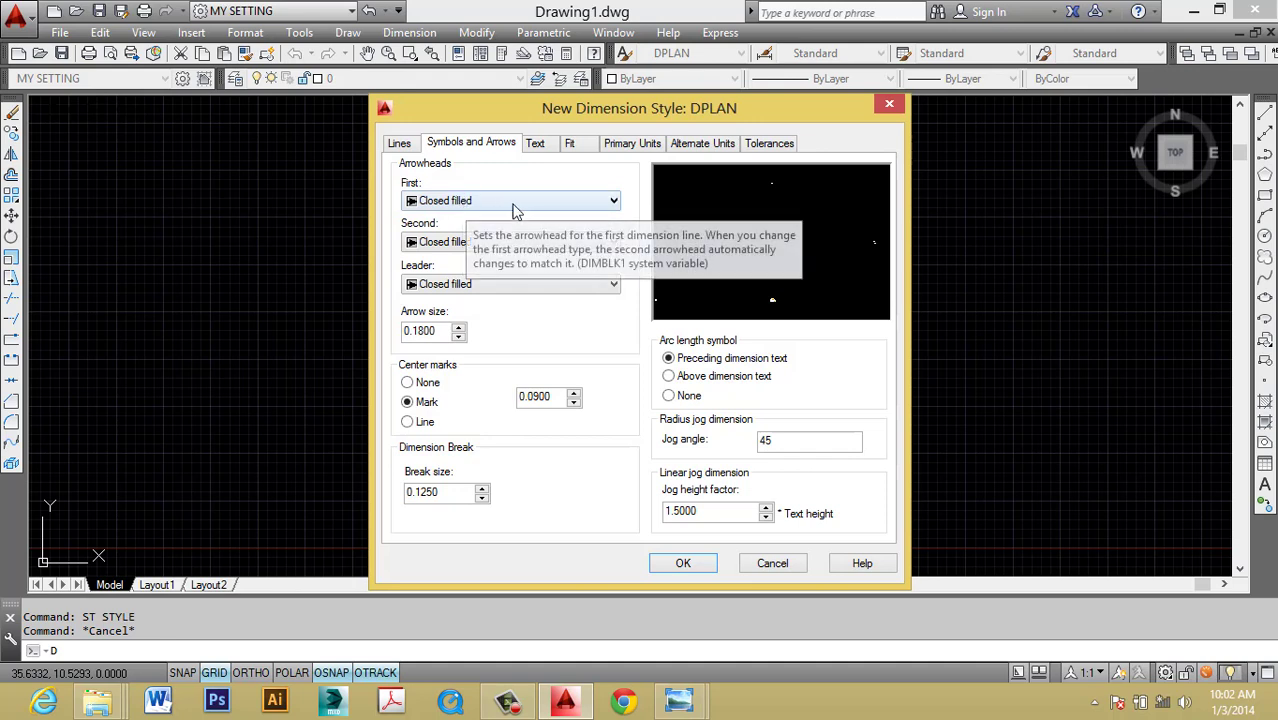
left_click(613, 201)
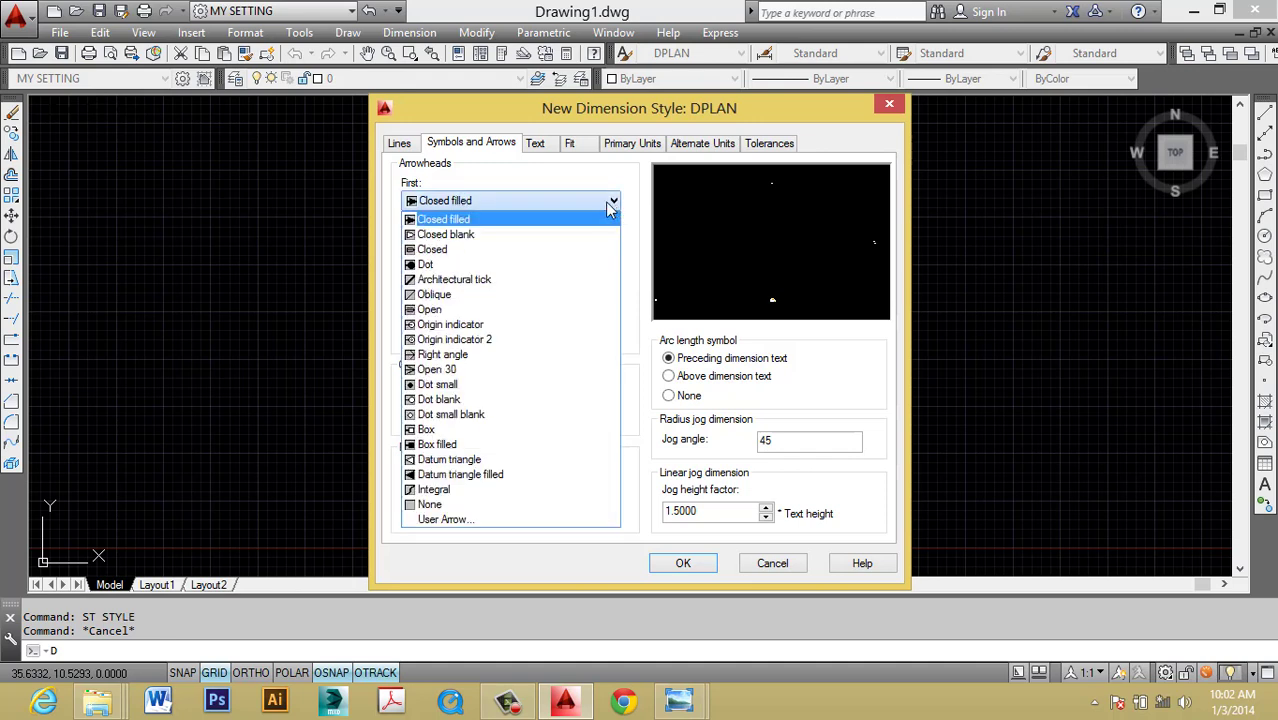
left_click(483, 281)
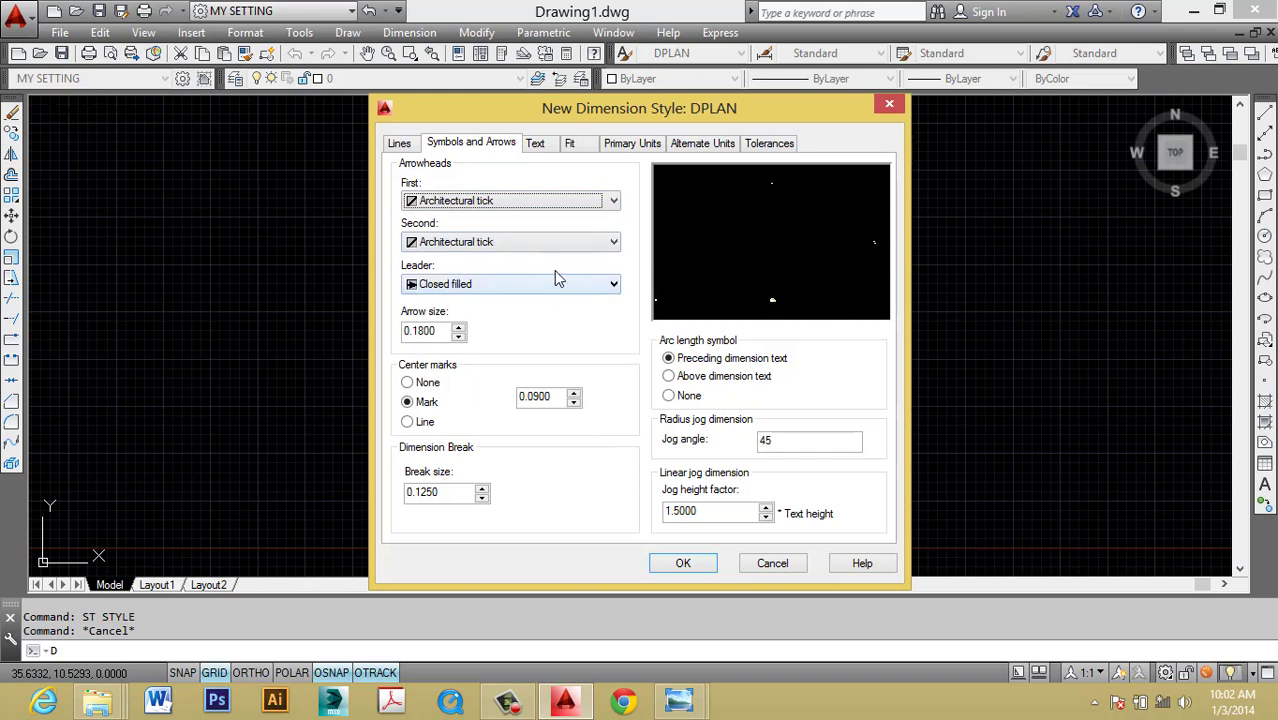
double_click(450, 332)
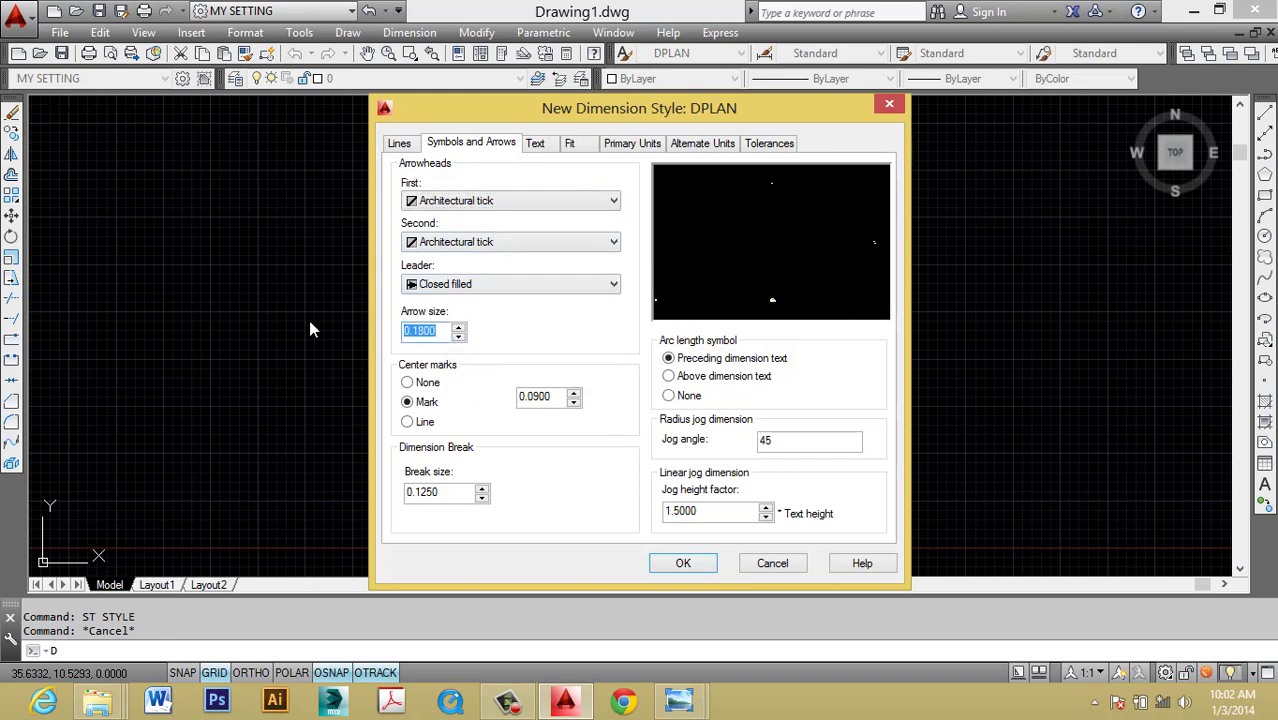
type("120")
left_click(668, 377)
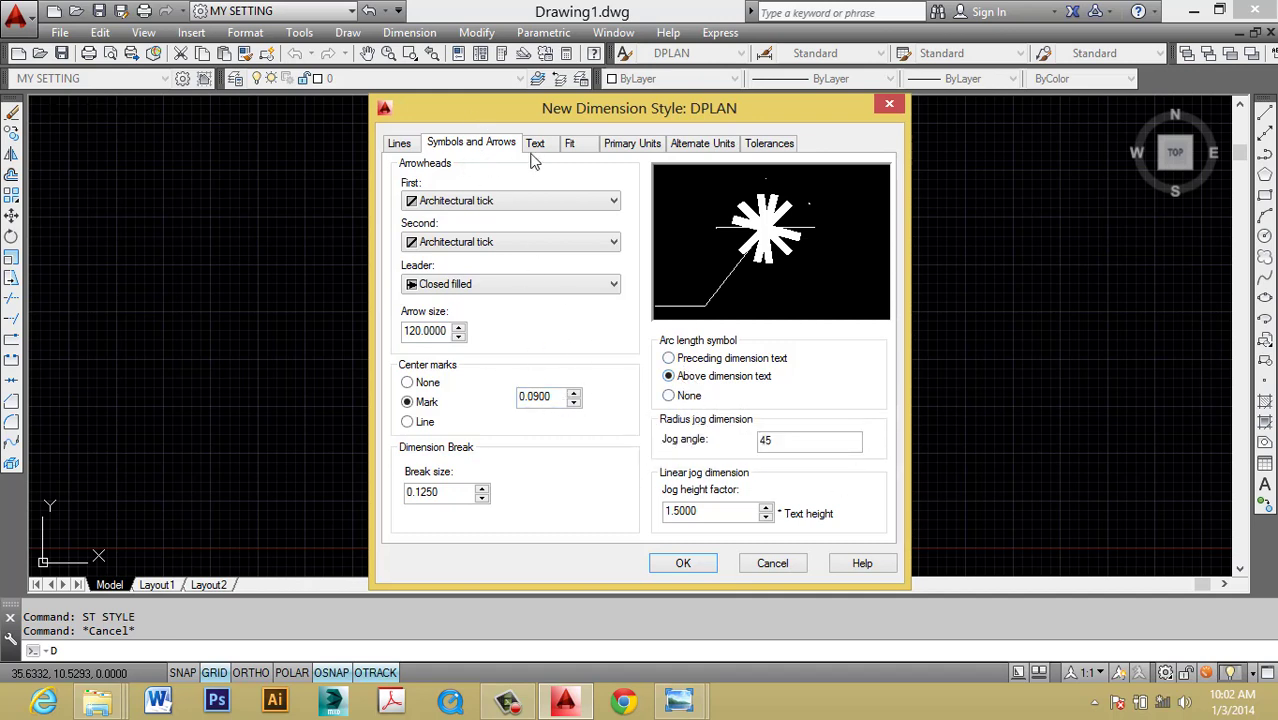
Make the dimension lines extend 120 beyond the ticks.
left_click(400, 145)
left_click_drag(617, 263, 492, 286)
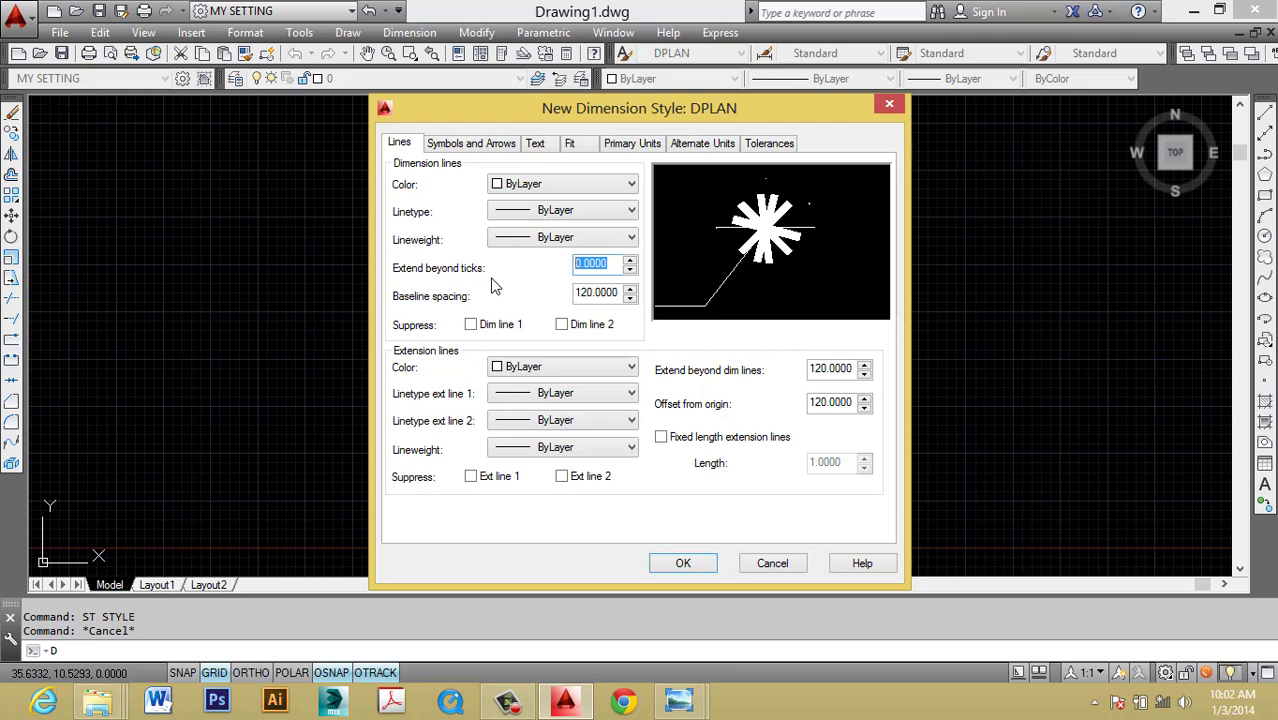
type("120")
left_click(481, 145)
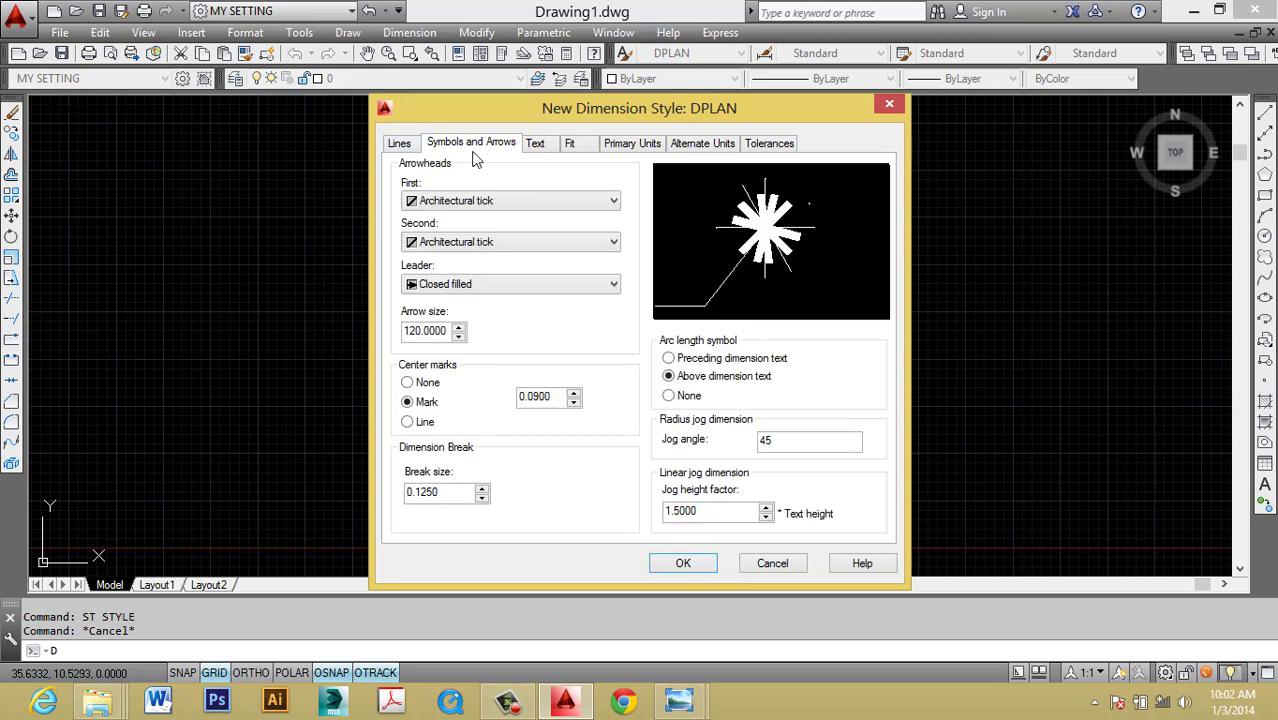
Set the dimension text style to DPLAN with ByLayer text colour.
left_click(538, 144)
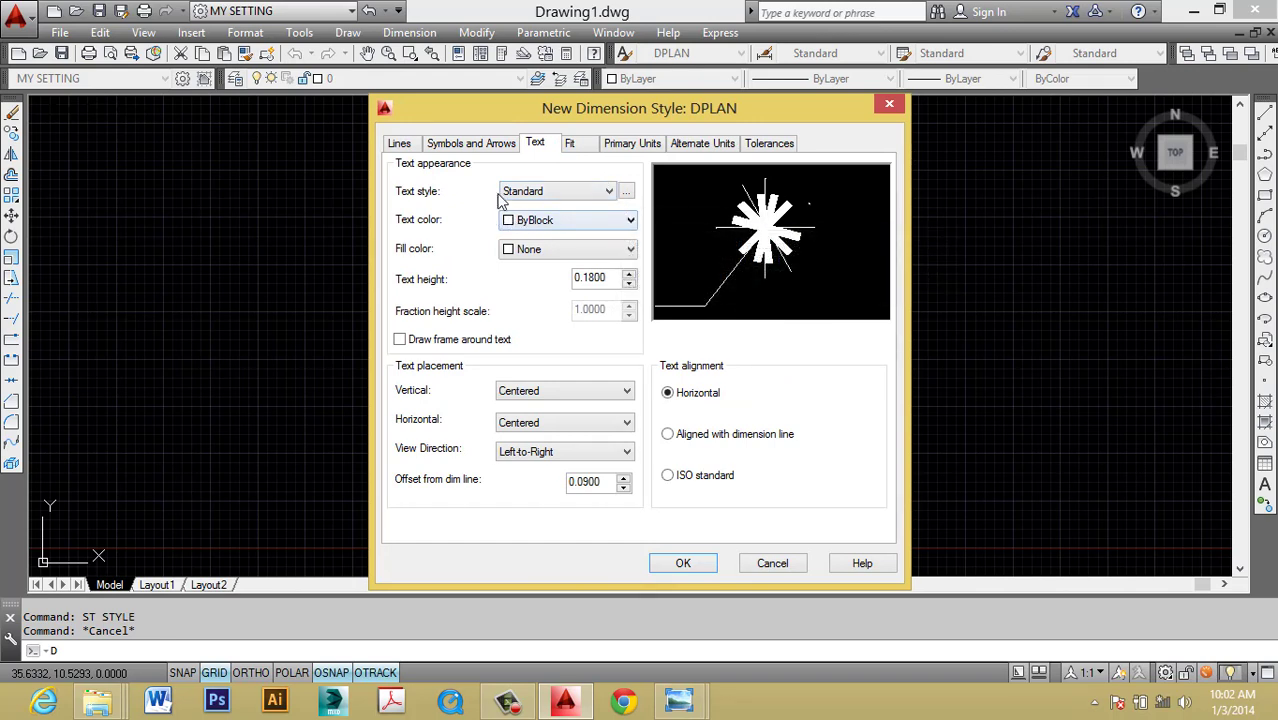
left_click(609, 191)
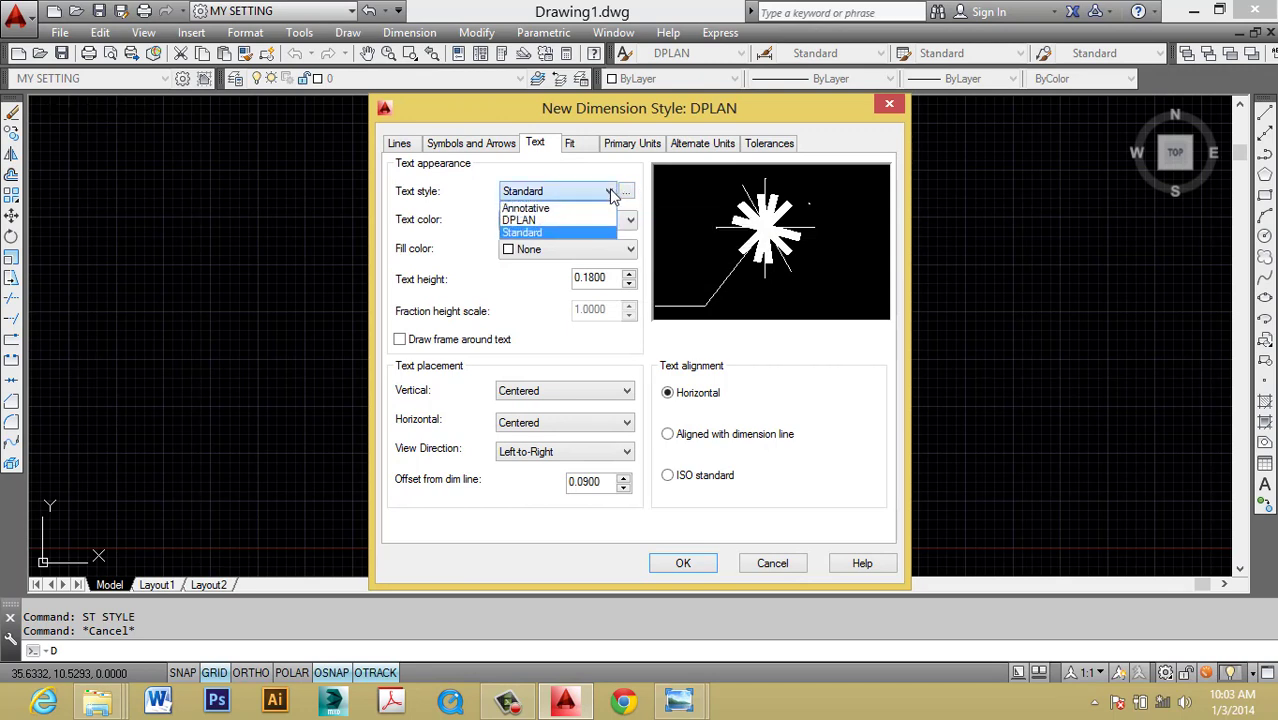
left_click(522, 220)
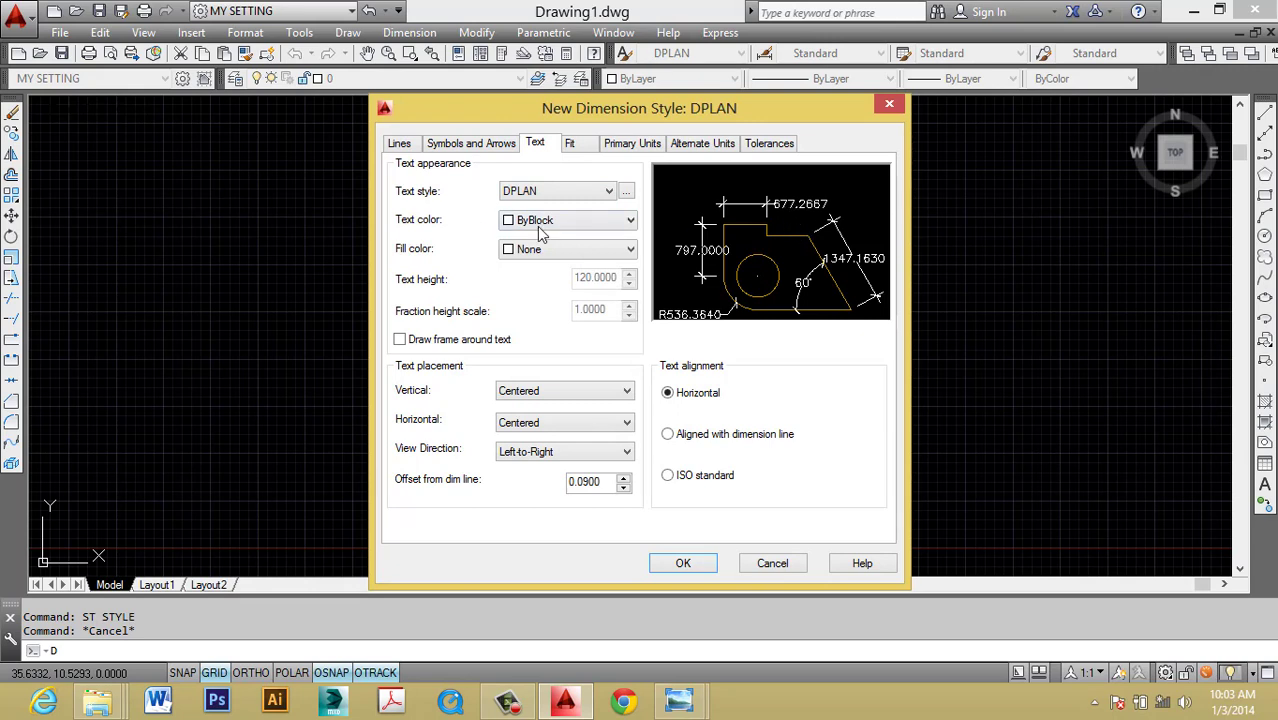
left_click(630, 222)
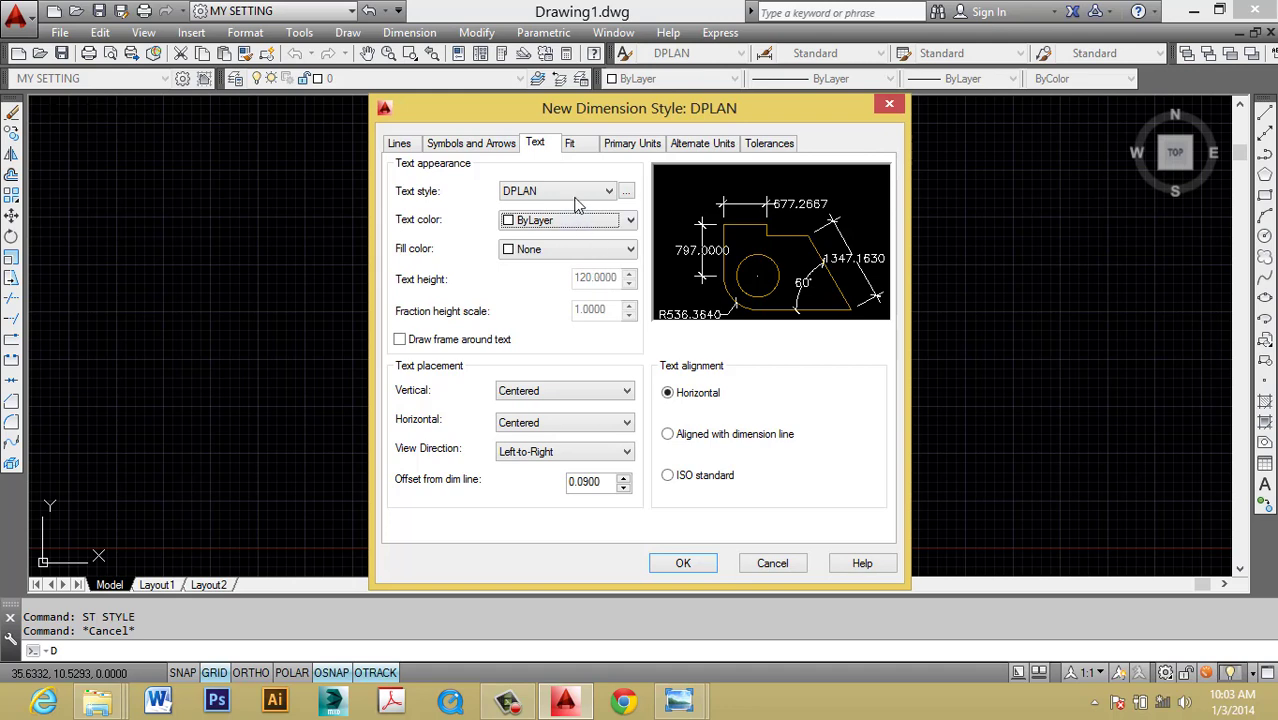
left_click(615, 220)
Place text Above the dimension line, left-to-right, with a 120 offset from the line.
left_click(618, 396)
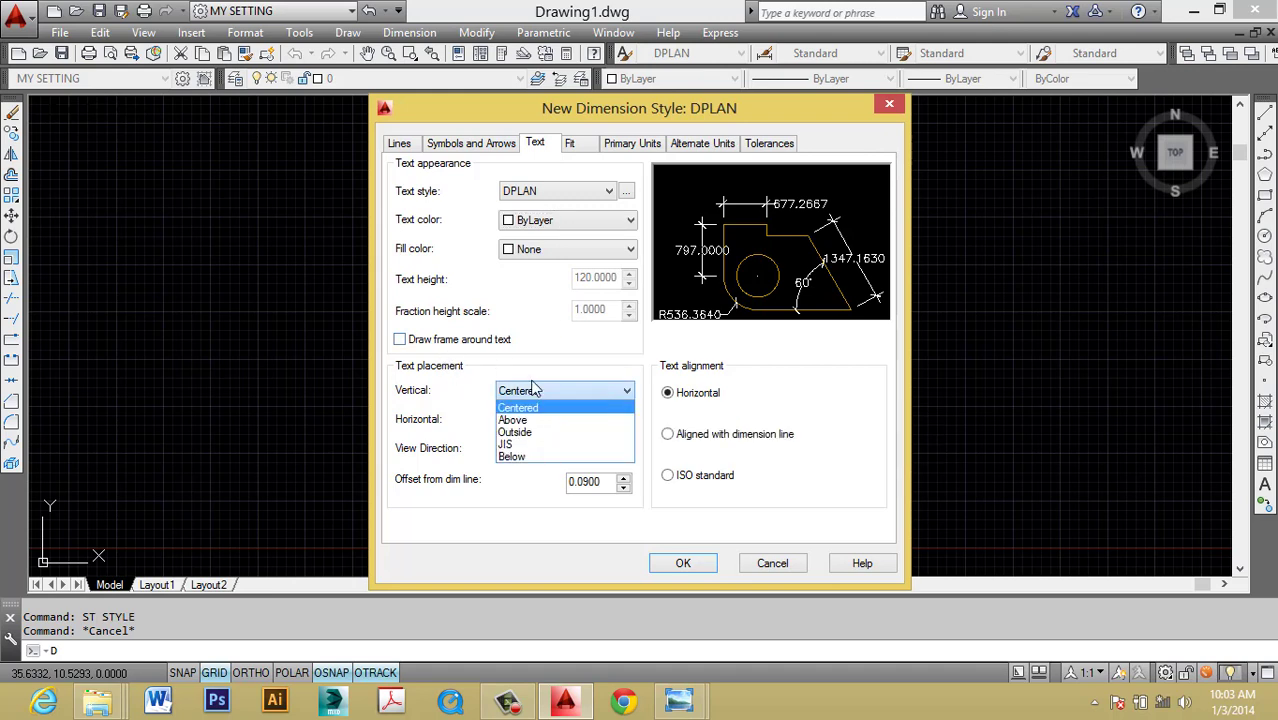
left_click(468, 368)
left_click(627, 428)
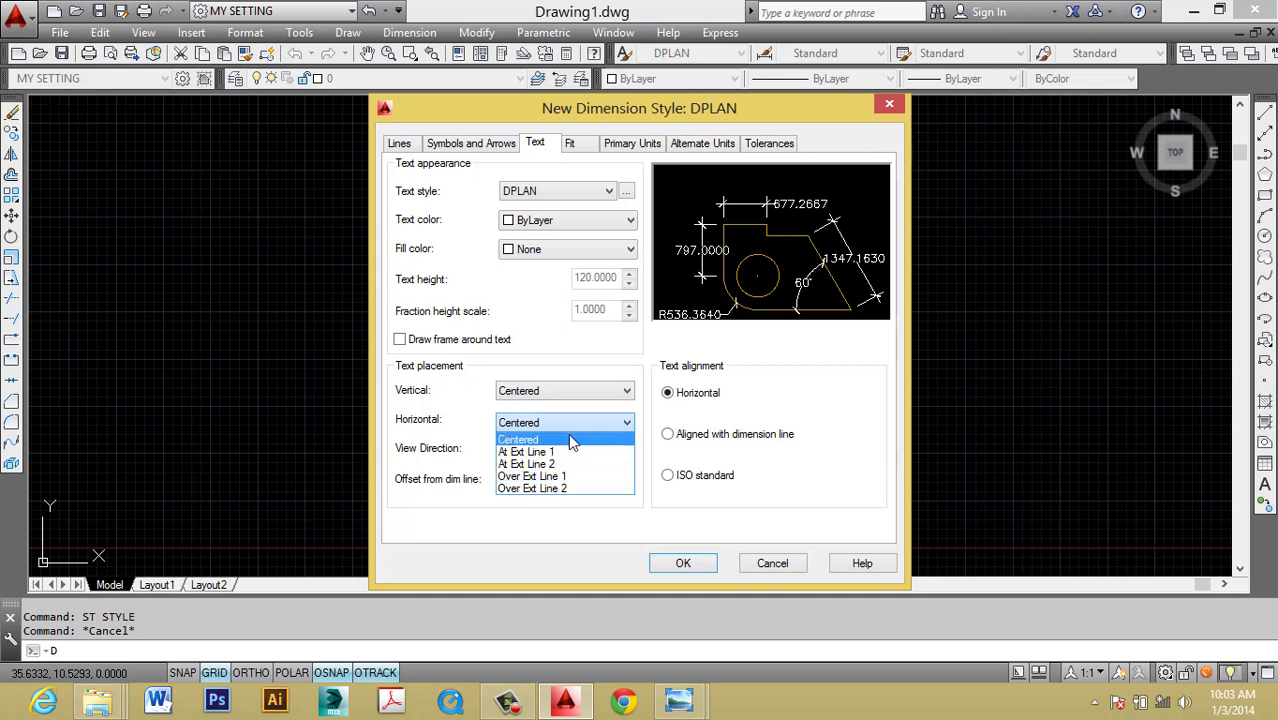
left_click(572, 396)
left_click(580, 391)
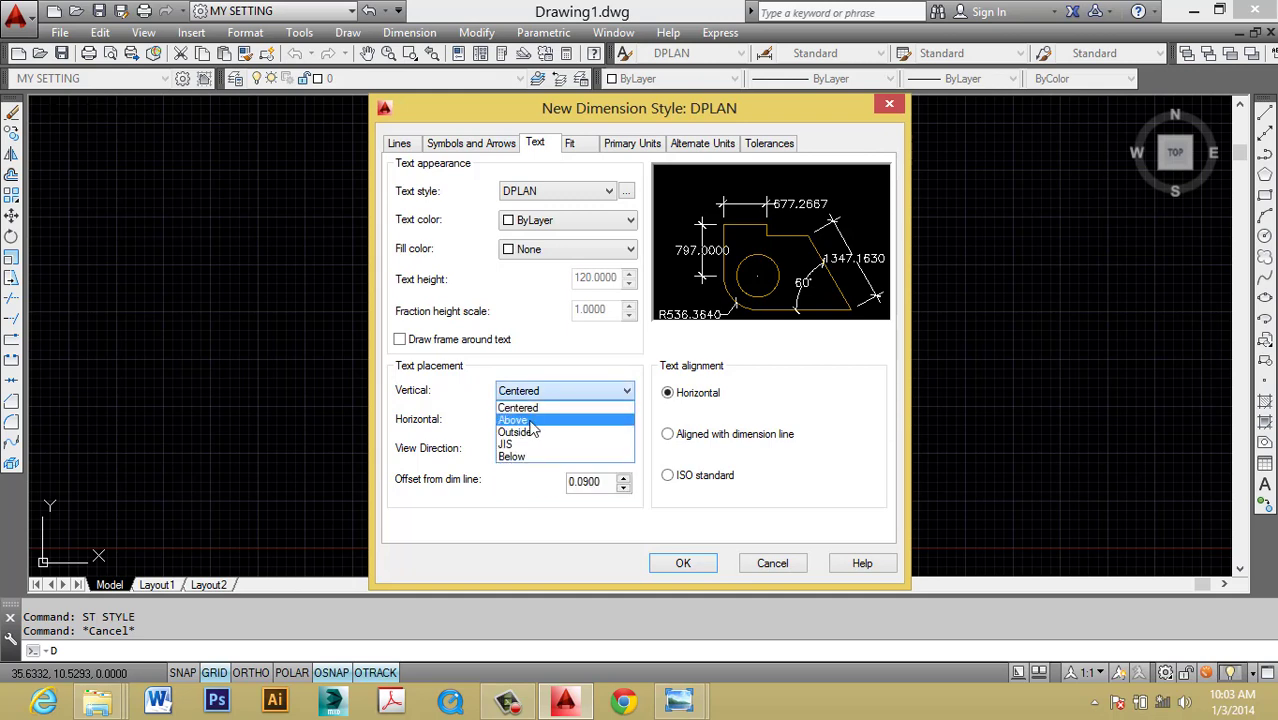
left_click(578, 421)
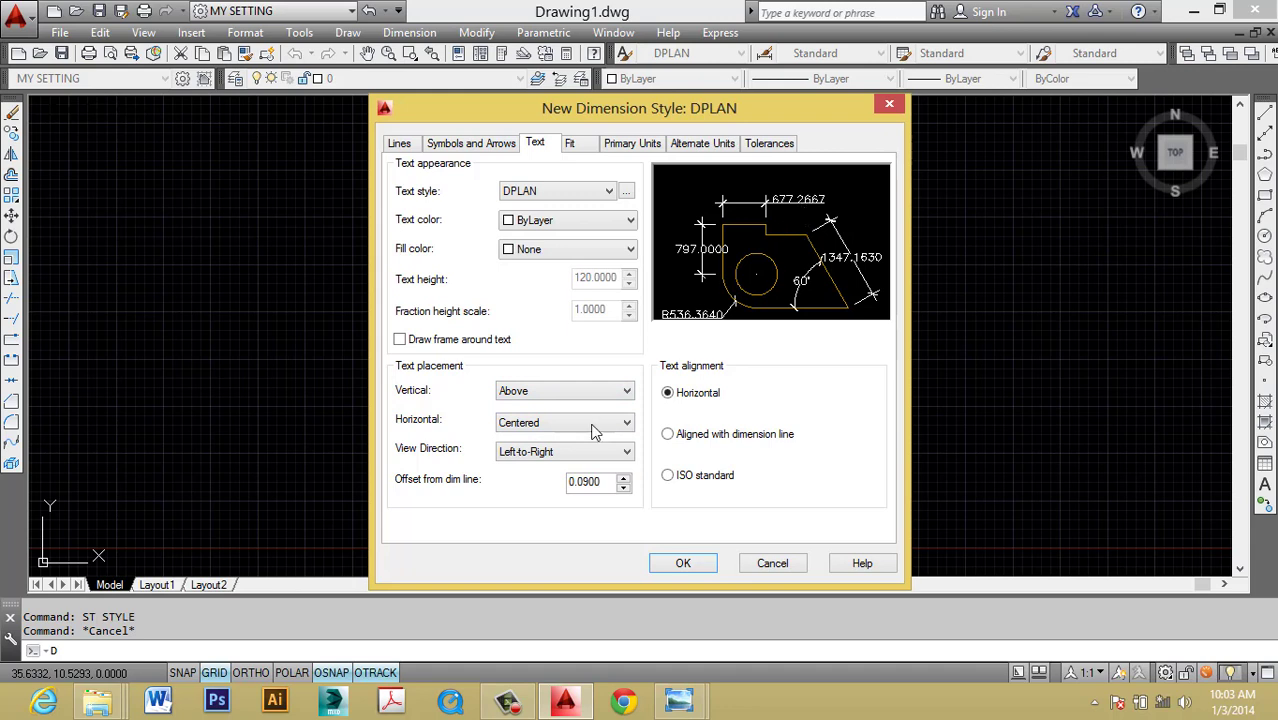
left_click(566, 455)
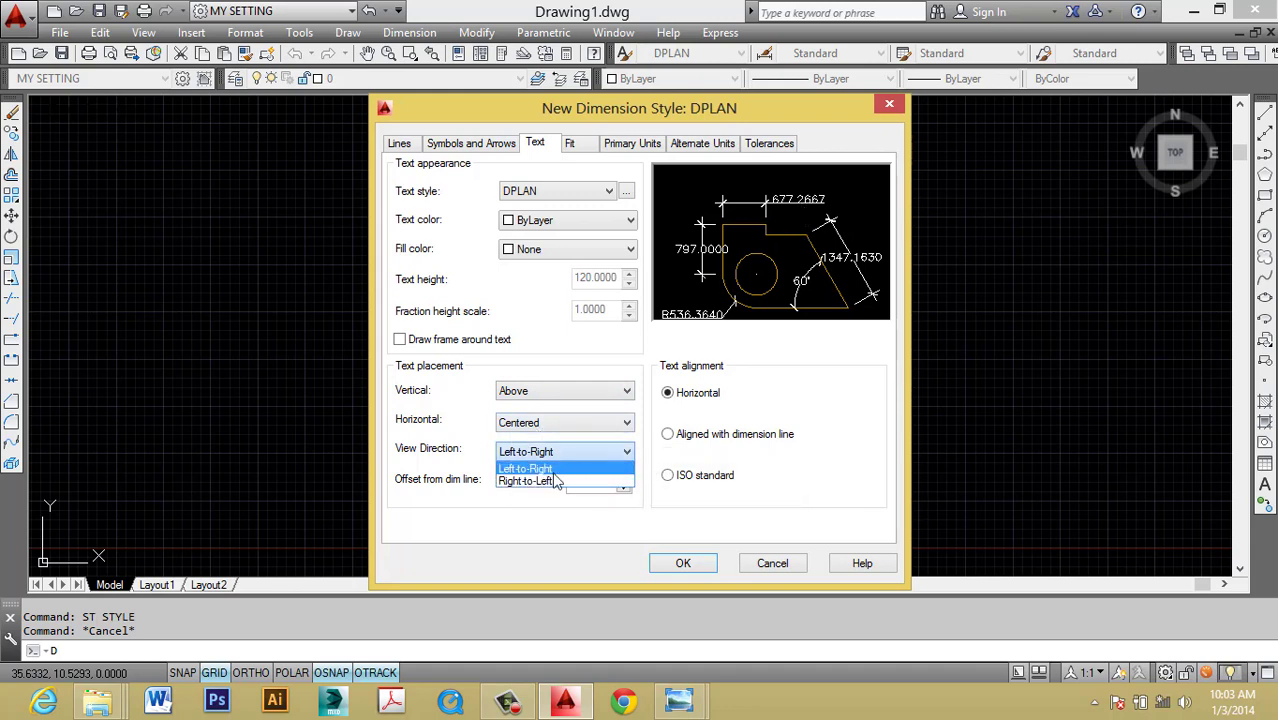
left_click(555, 474)
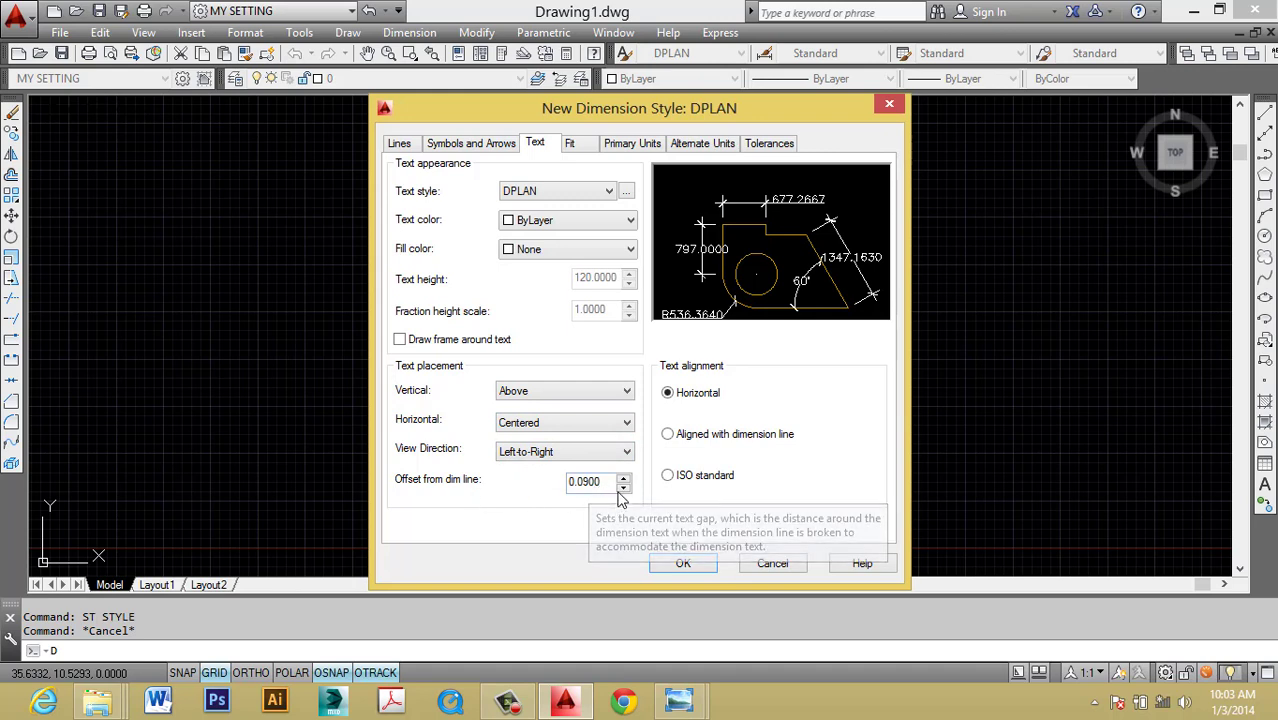
left_click_drag(605, 482, 472, 483)
type("120")
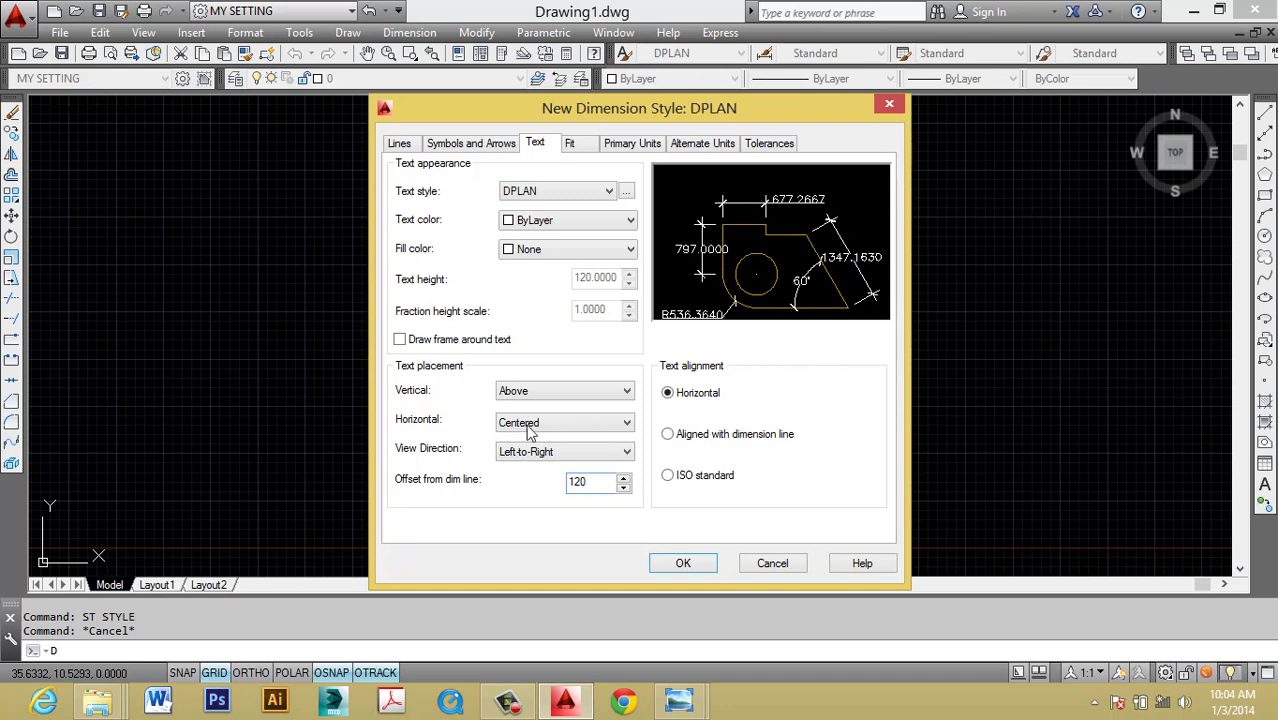
Set text alignment to Aligned with dimension line, then bring up the Fit options.
left_click(672, 441)
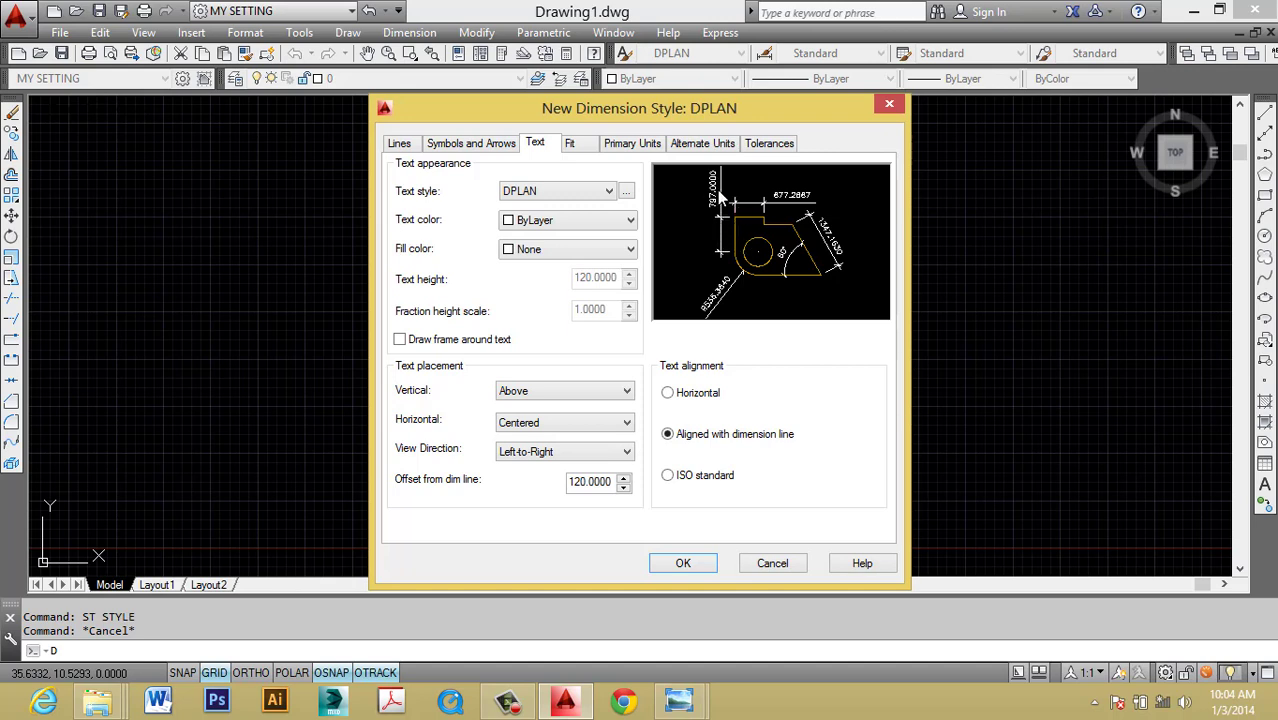
left_click(668, 394)
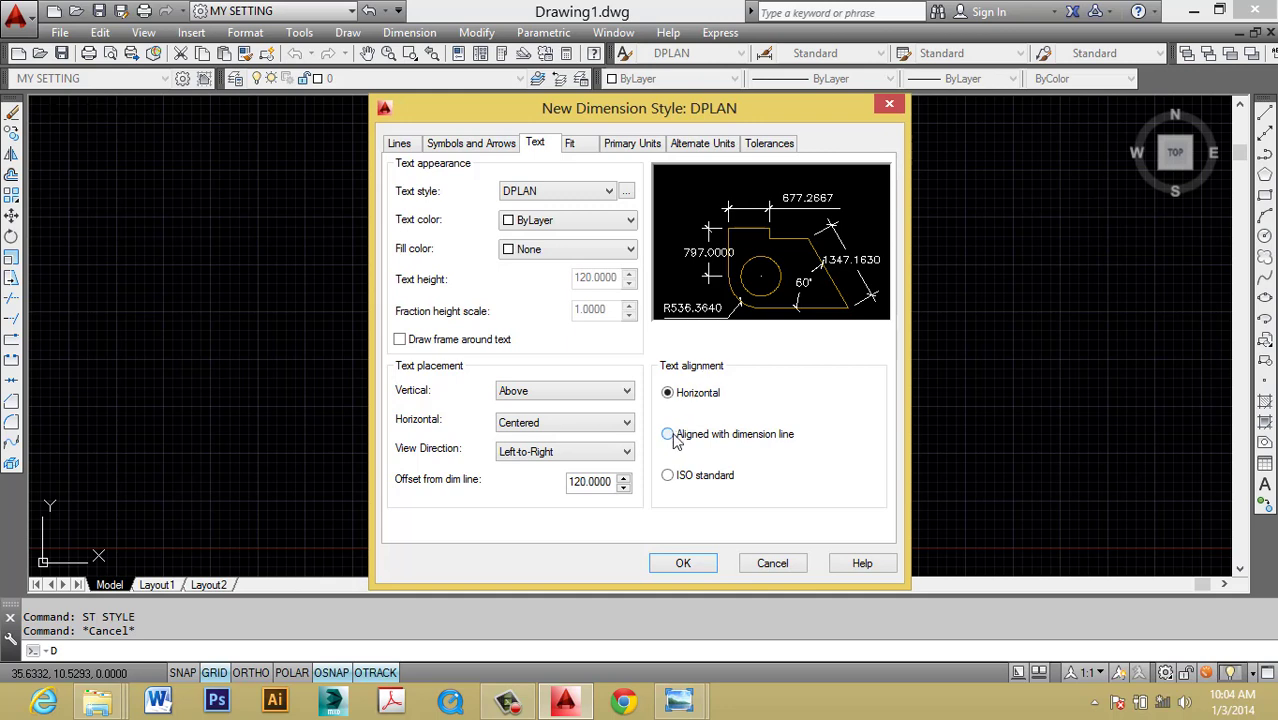
left_click(668, 434)
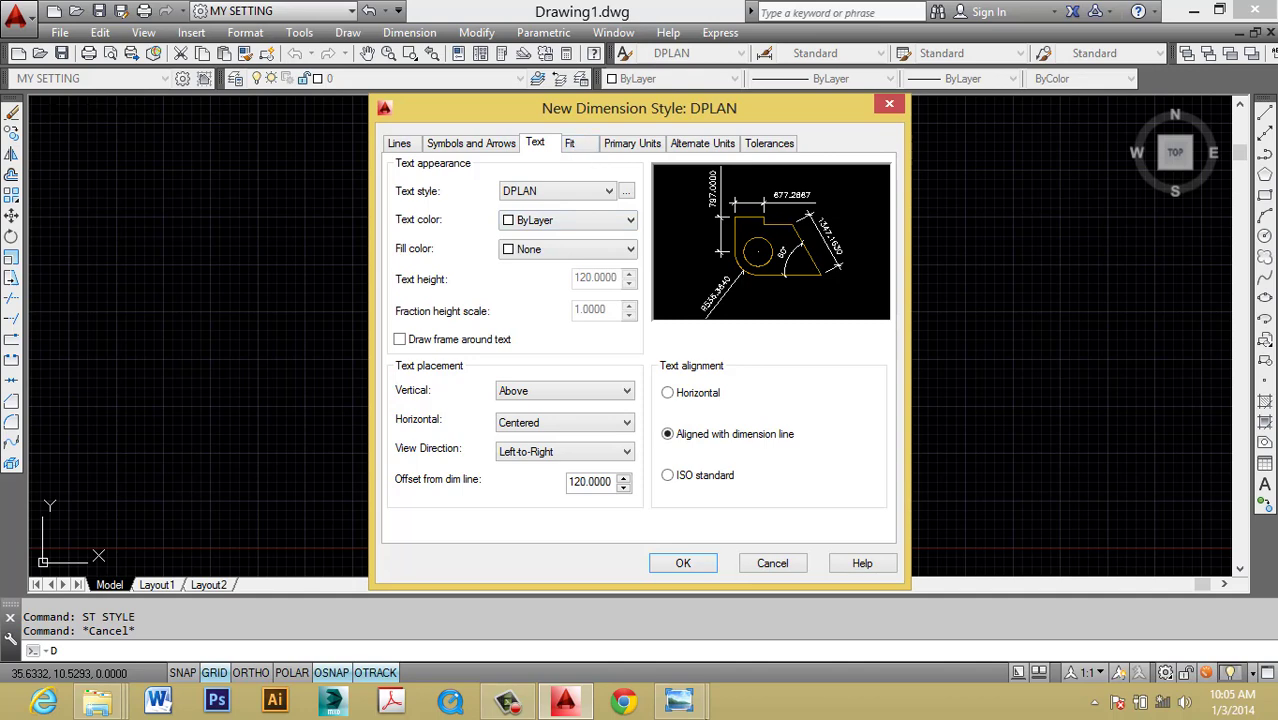
left_click(512, 700)
mouse_move(508, 701)
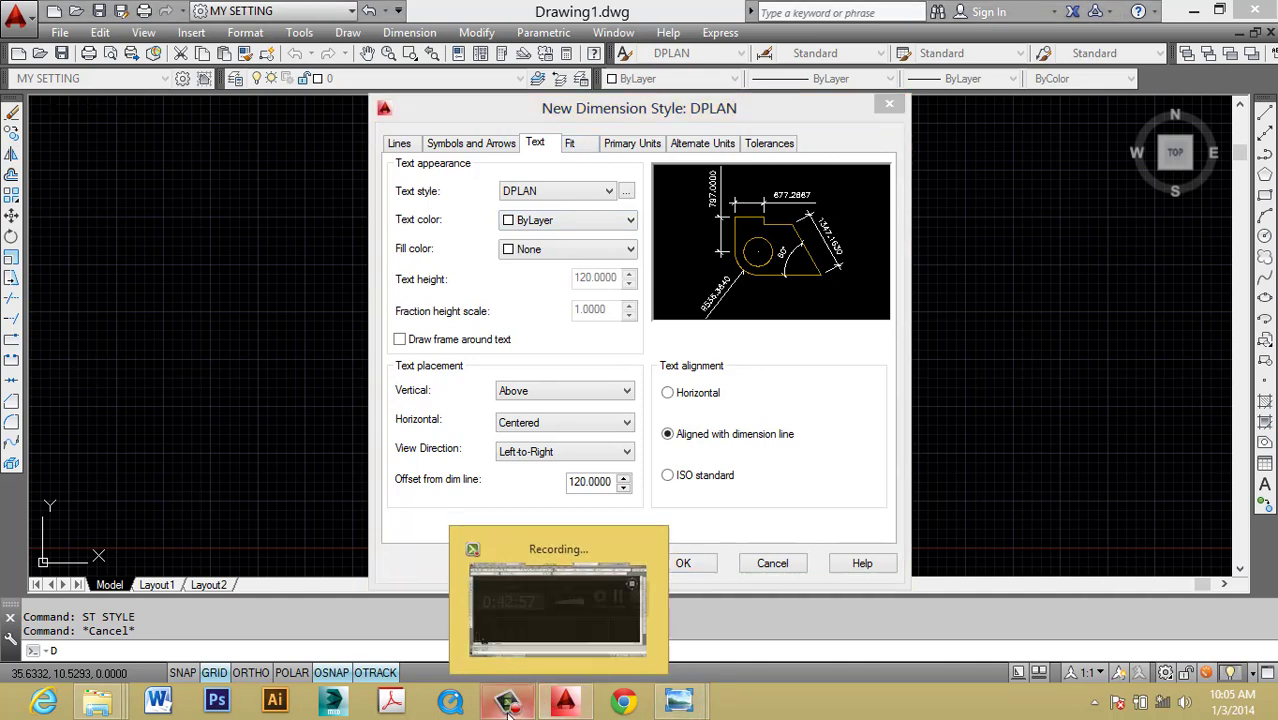
left_click(557, 570)
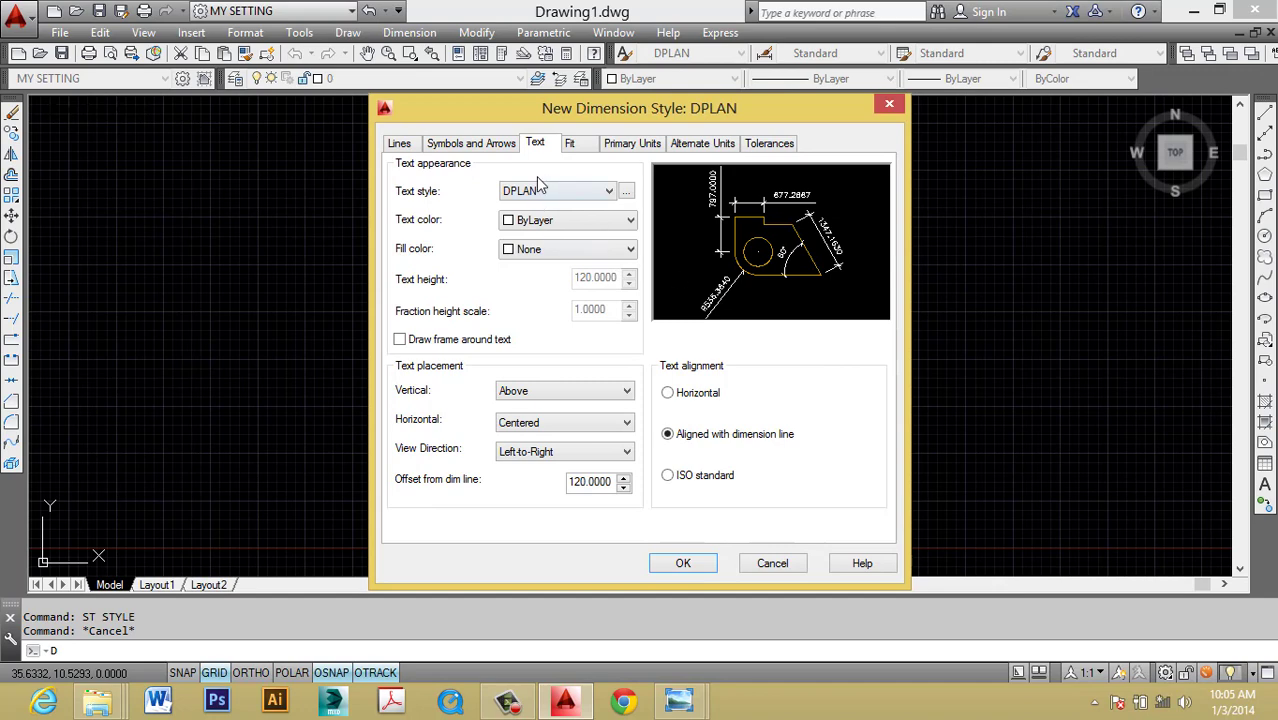
left_click(588, 146)
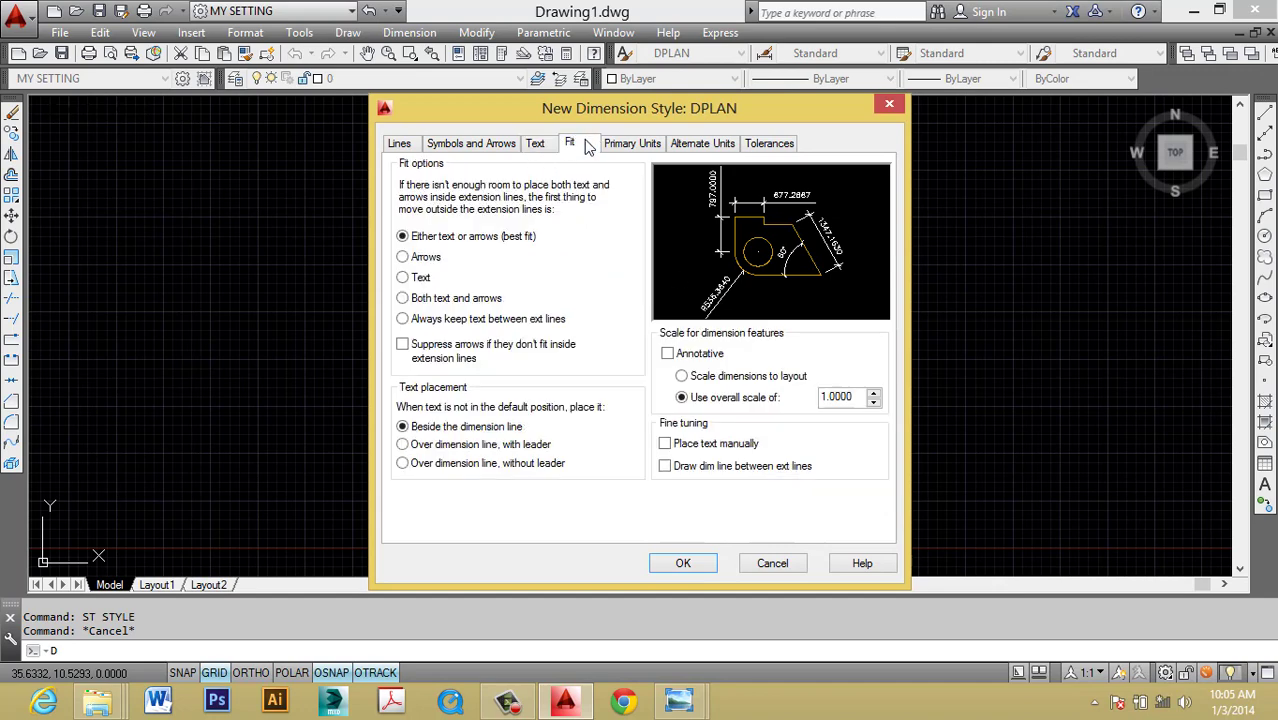
Choose Always keep text between ext lines, with moved text left beside the dimension line.
left_click(405, 320)
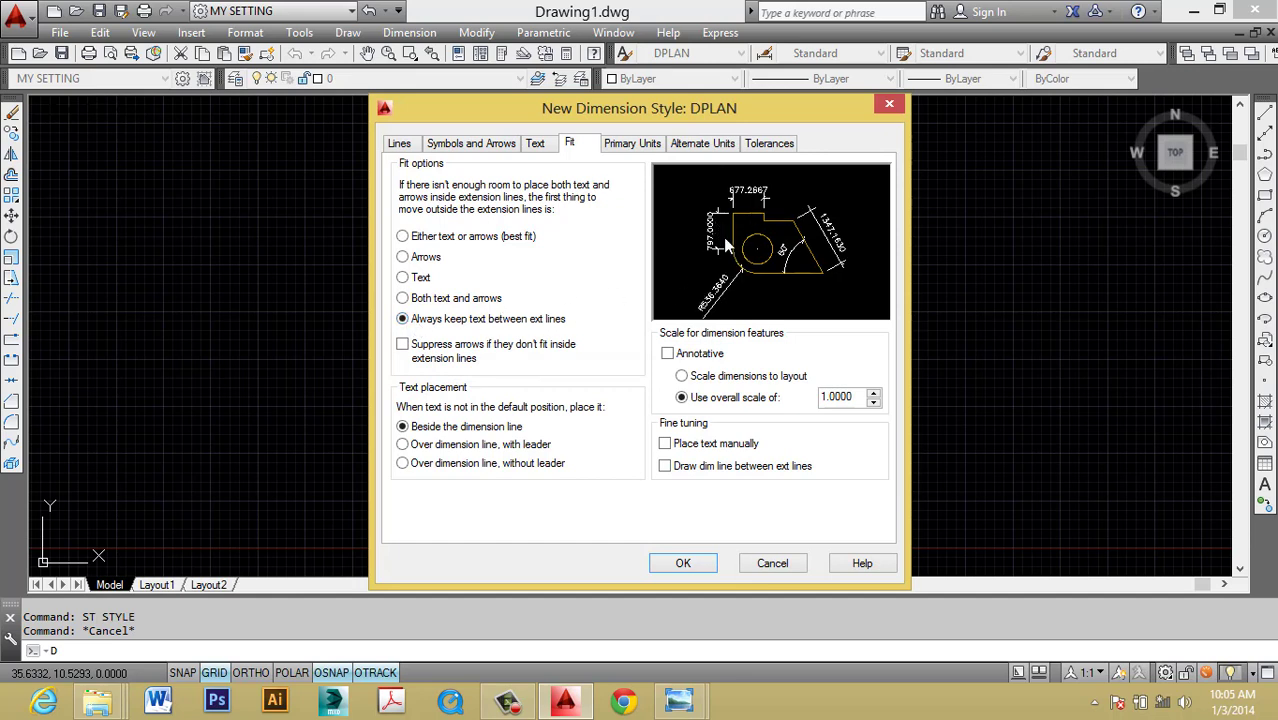
left_click(402, 445)
left_click(403, 426)
left_click(402, 463)
left_click(403, 426)
Set the DPLAN primary units to precision 0 and round-off 0.
left_click(630, 145)
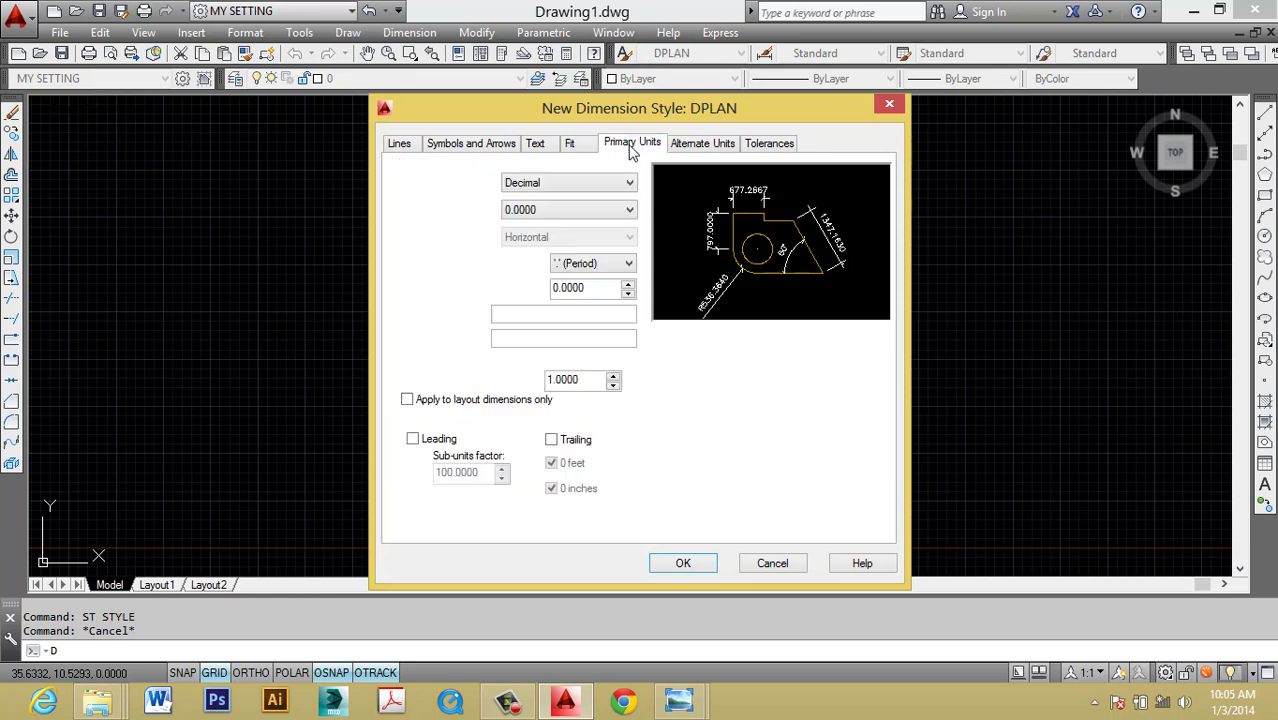
left_click(555, 211)
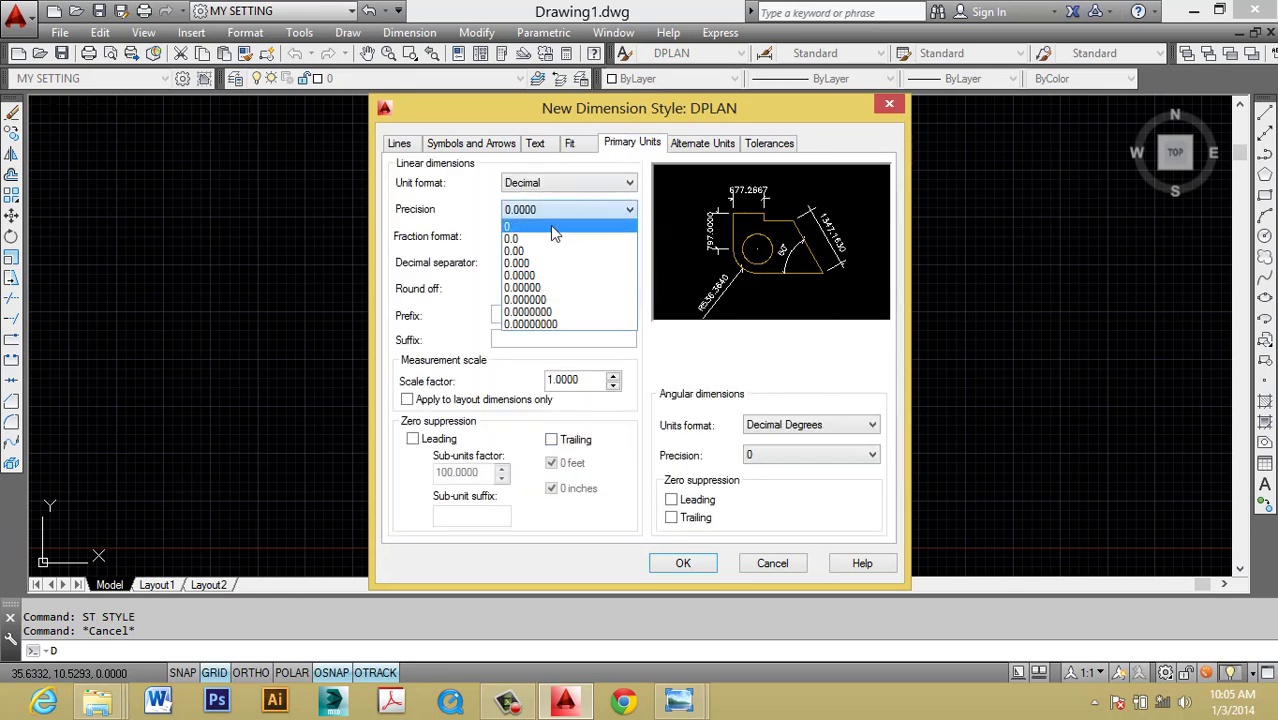
left_click(555, 228)
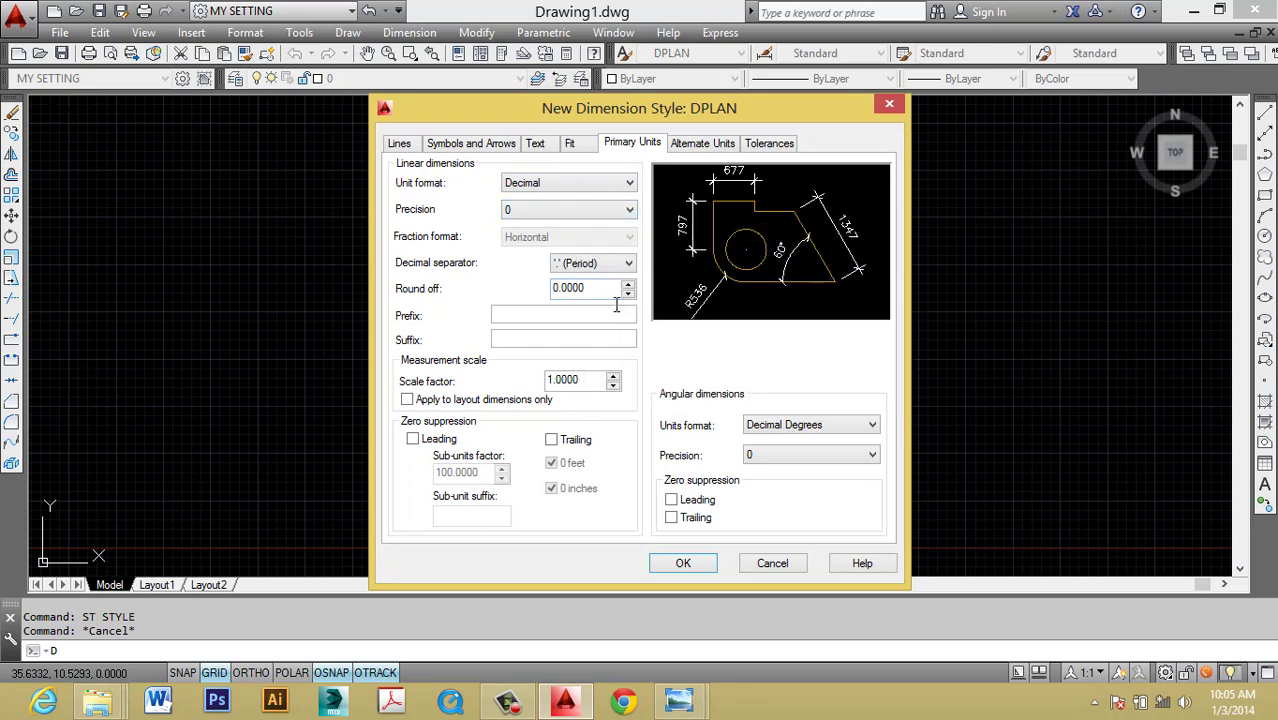
left_click_drag(615, 290, 471, 298)
type("0")
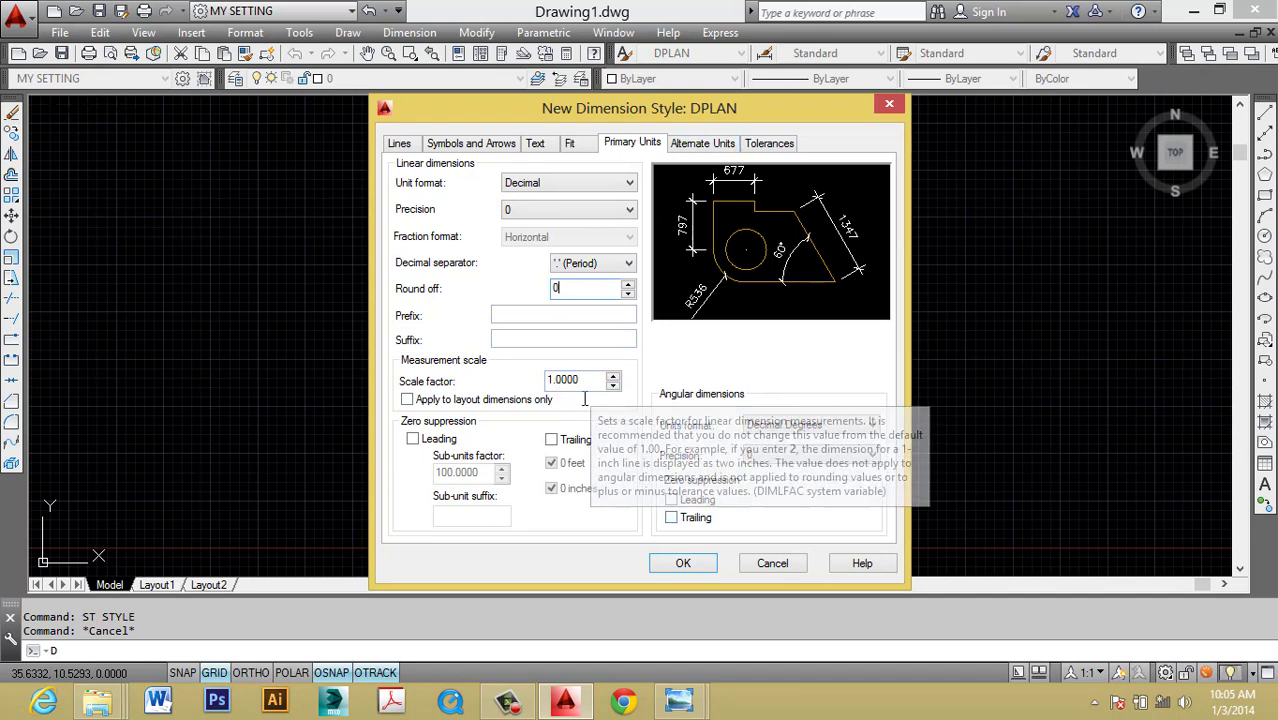
left_click(720, 150)
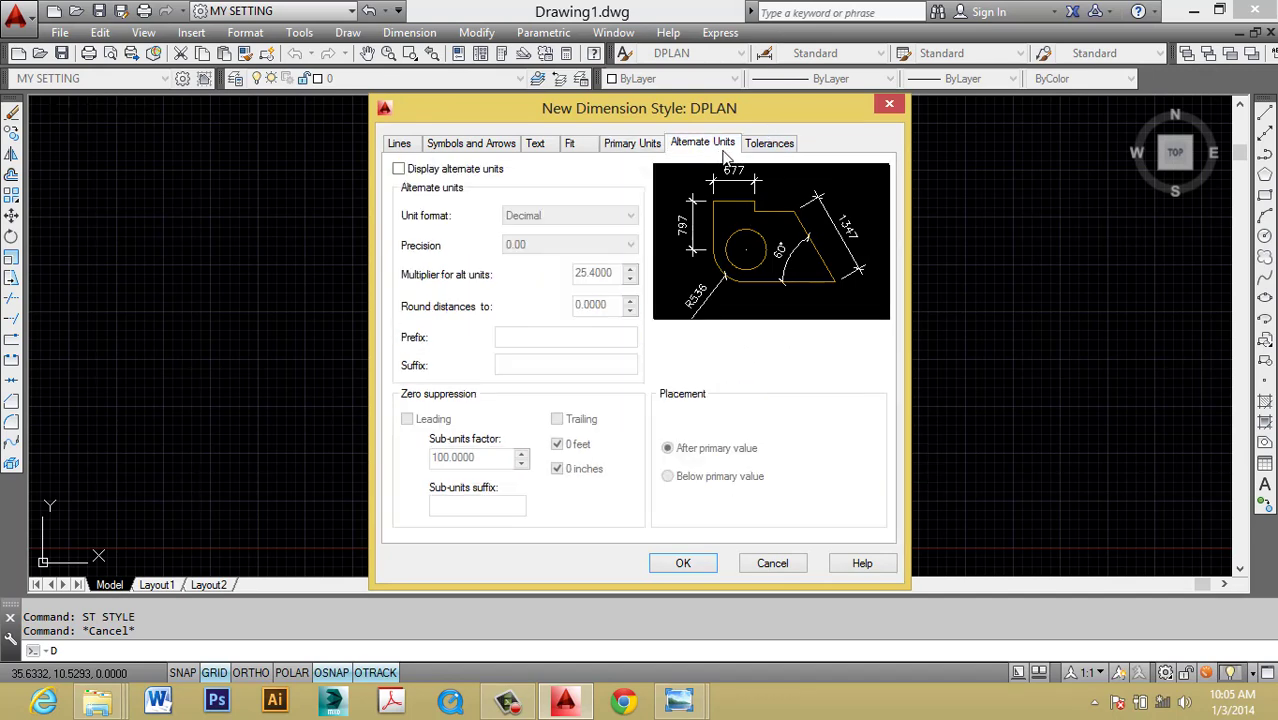
left_click(782, 145)
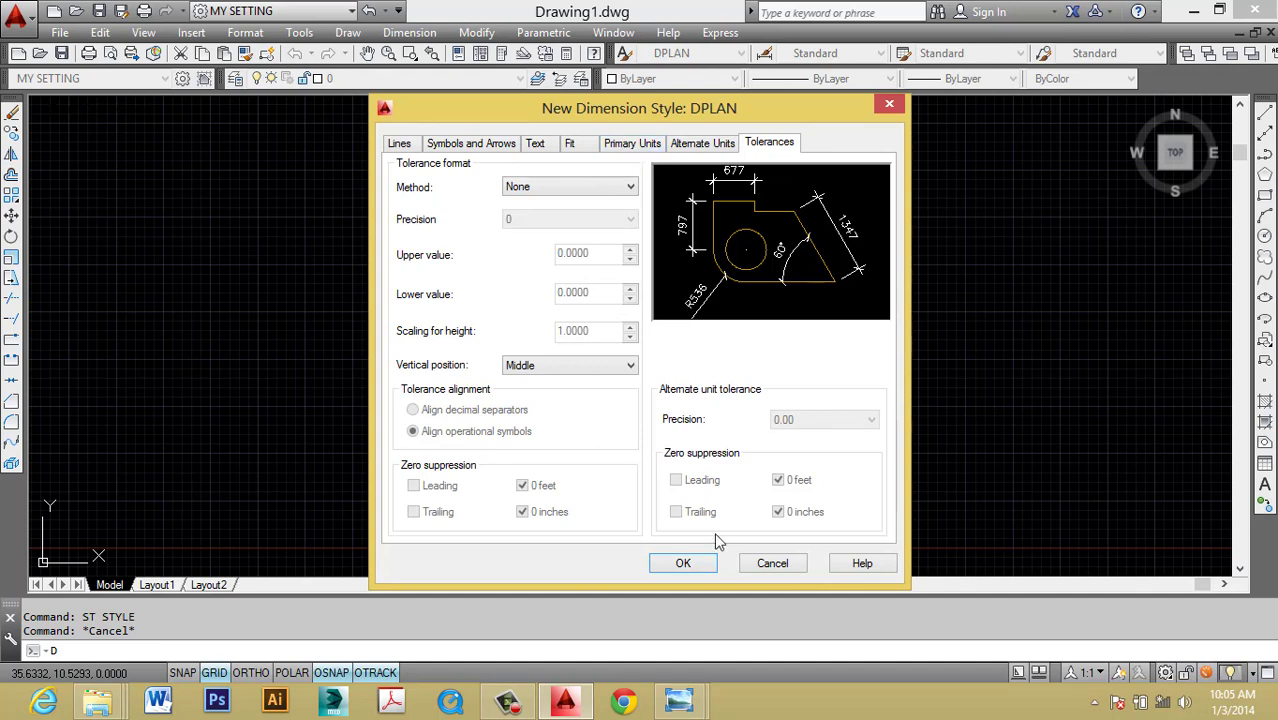
Save the DPLAN style, make it current, and close the Dimension Style Manager.
left_click(683, 563)
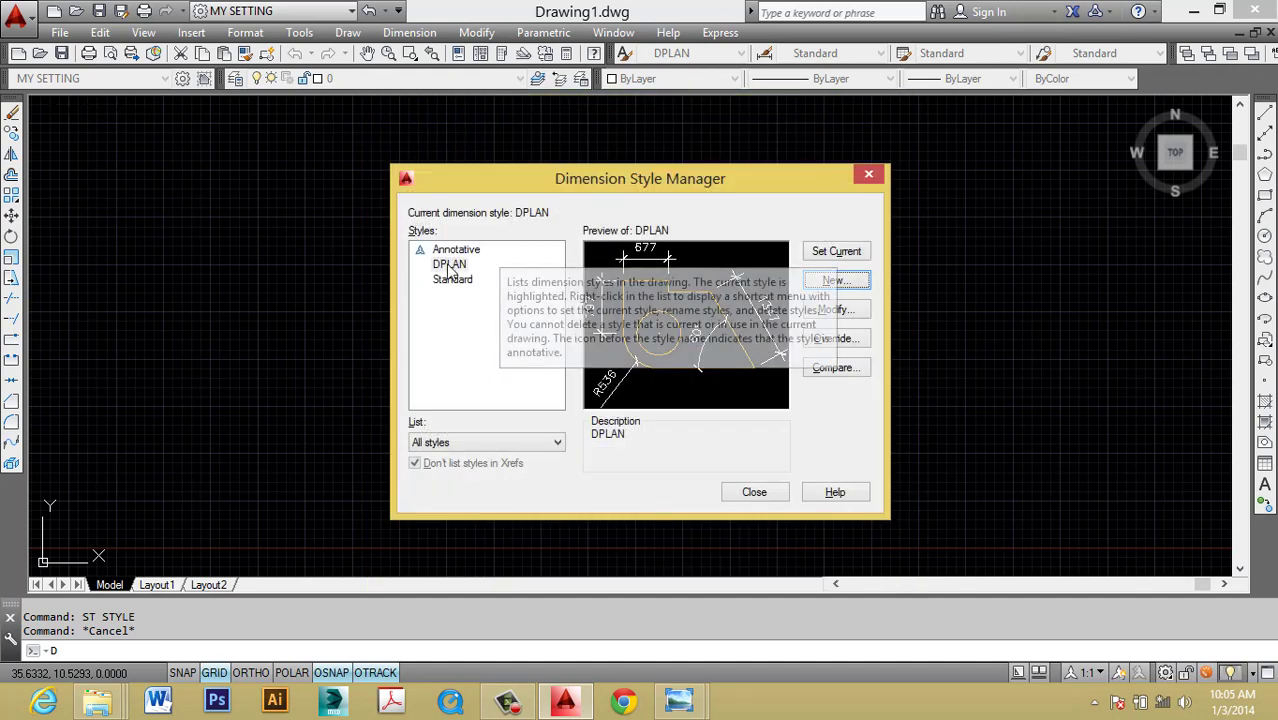
left_click(450, 264)
left_click(836, 251)
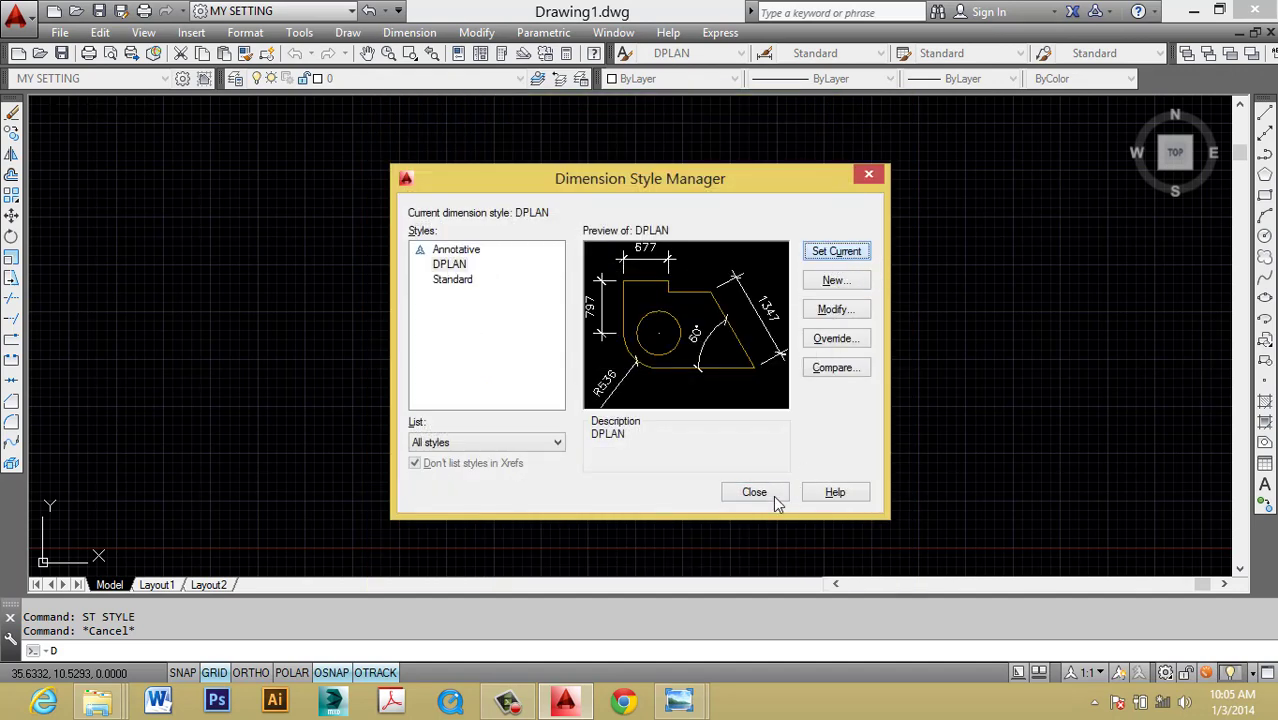
left_click(755, 493)
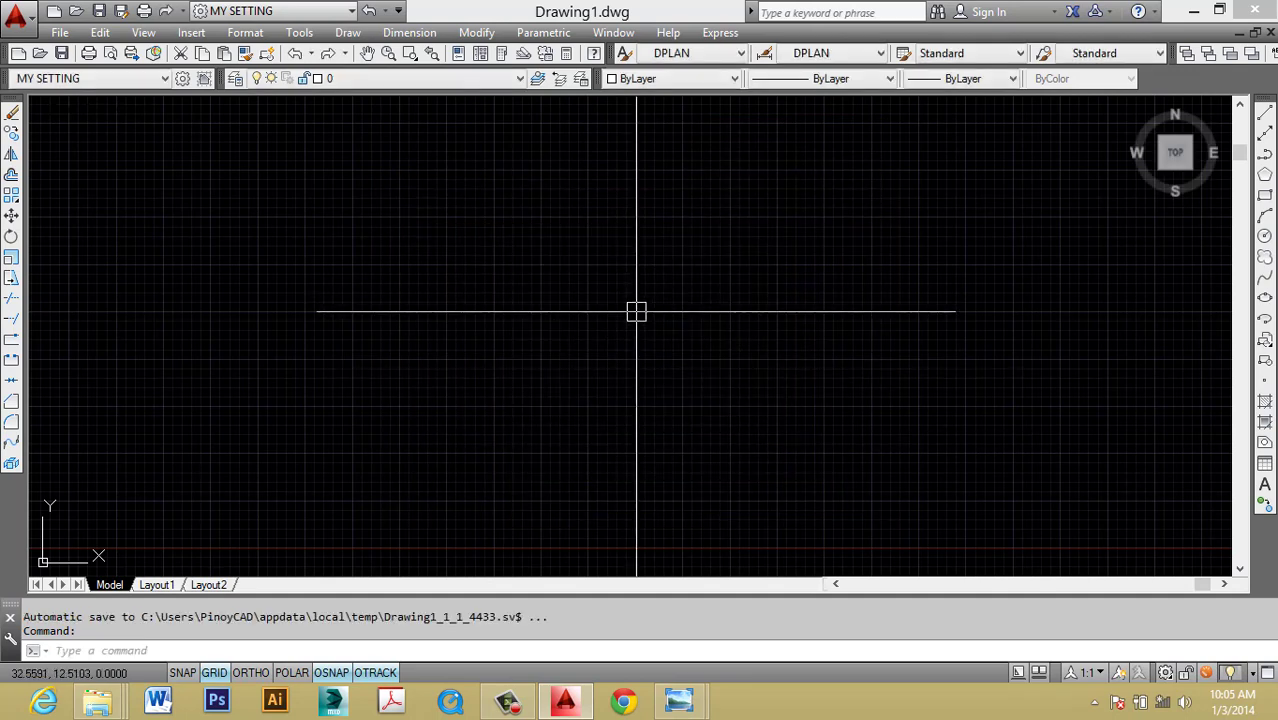
Draw a first test line of 1000 units from a picked start point.
type("L")
key("Return")
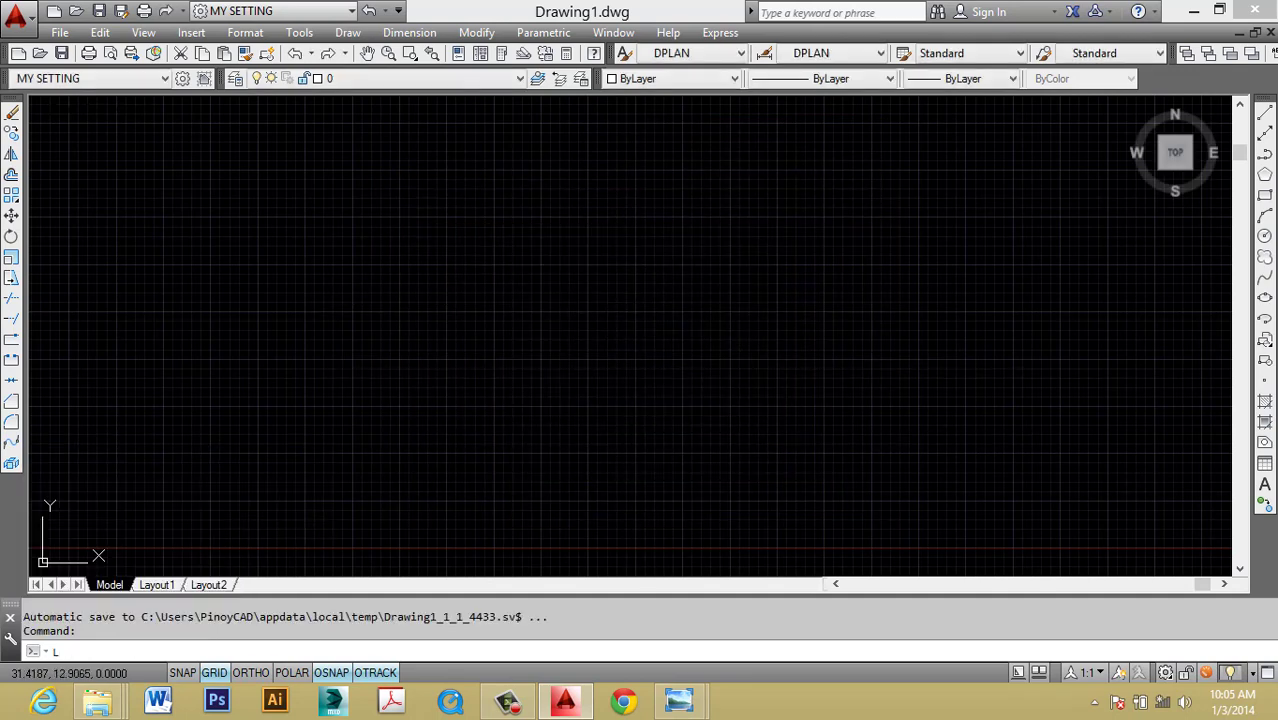
left_click(736, 308)
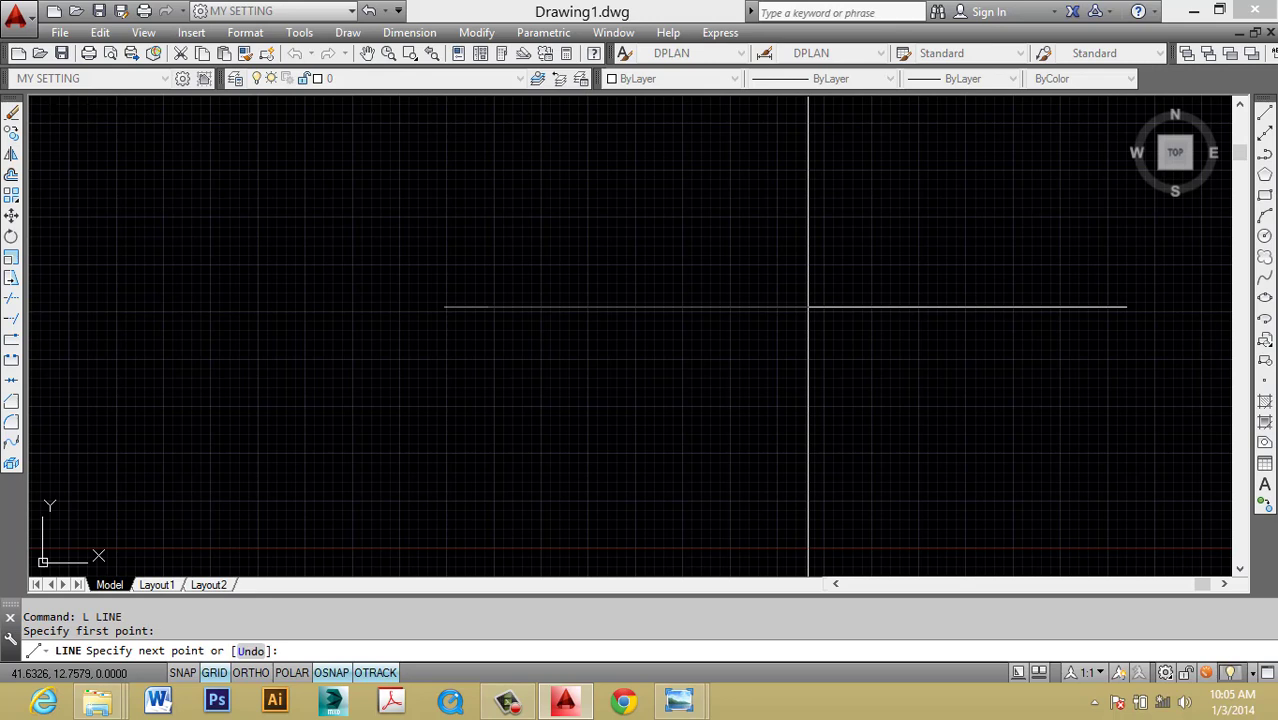
key("shift")
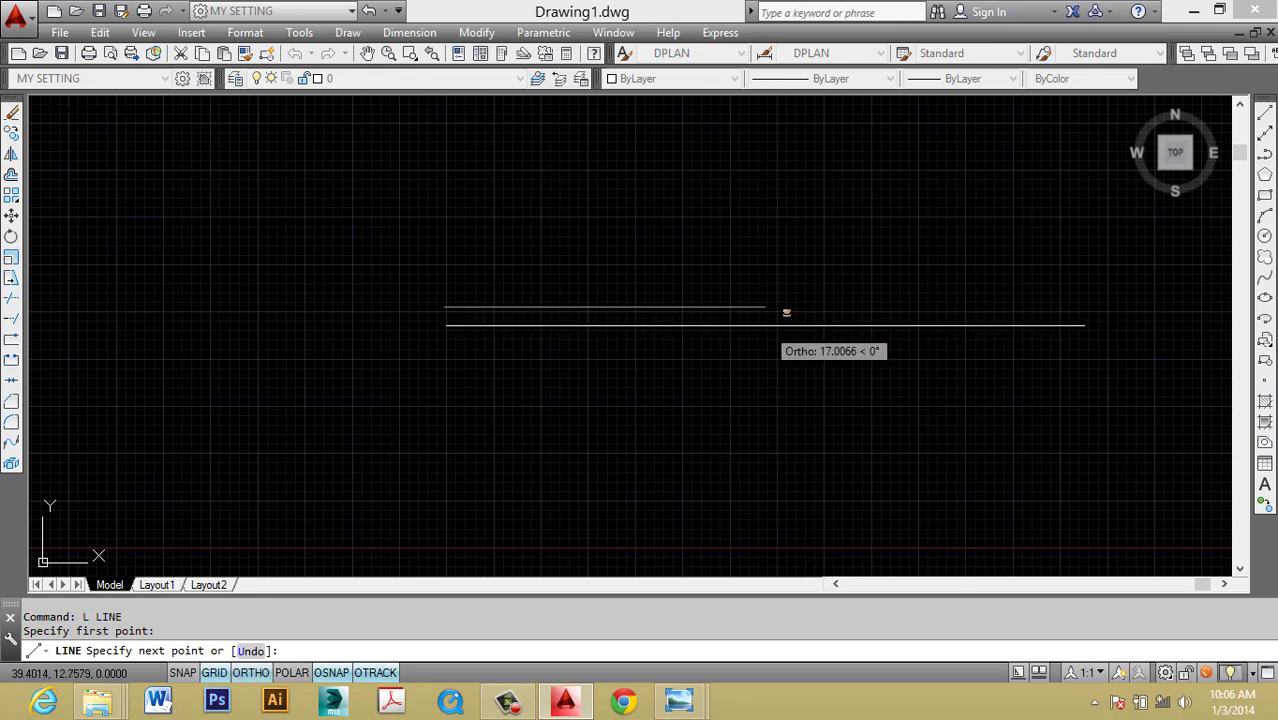
type("))")
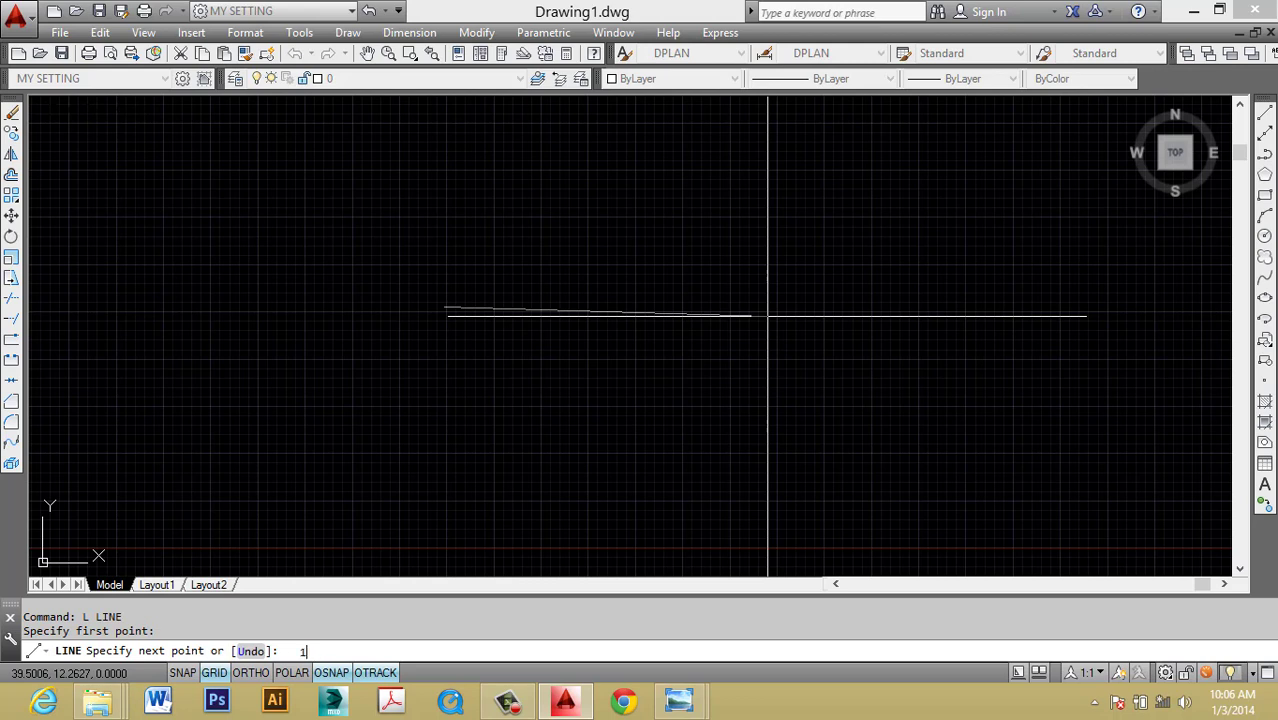
type("000")
key("Return")
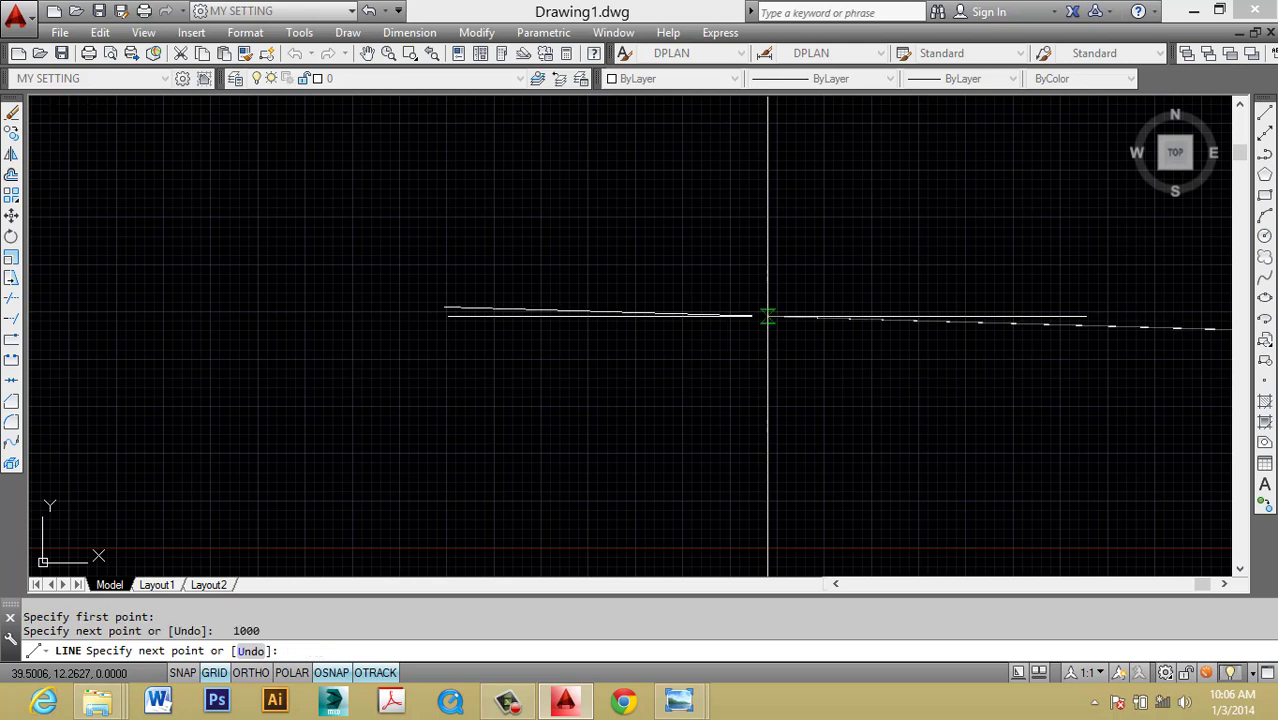
middle_click_drag(767, 316, 744, 246)
key("Escape")
Erase the slanted stray line using a selection window and E.
left_click(838, 188)
type("E")
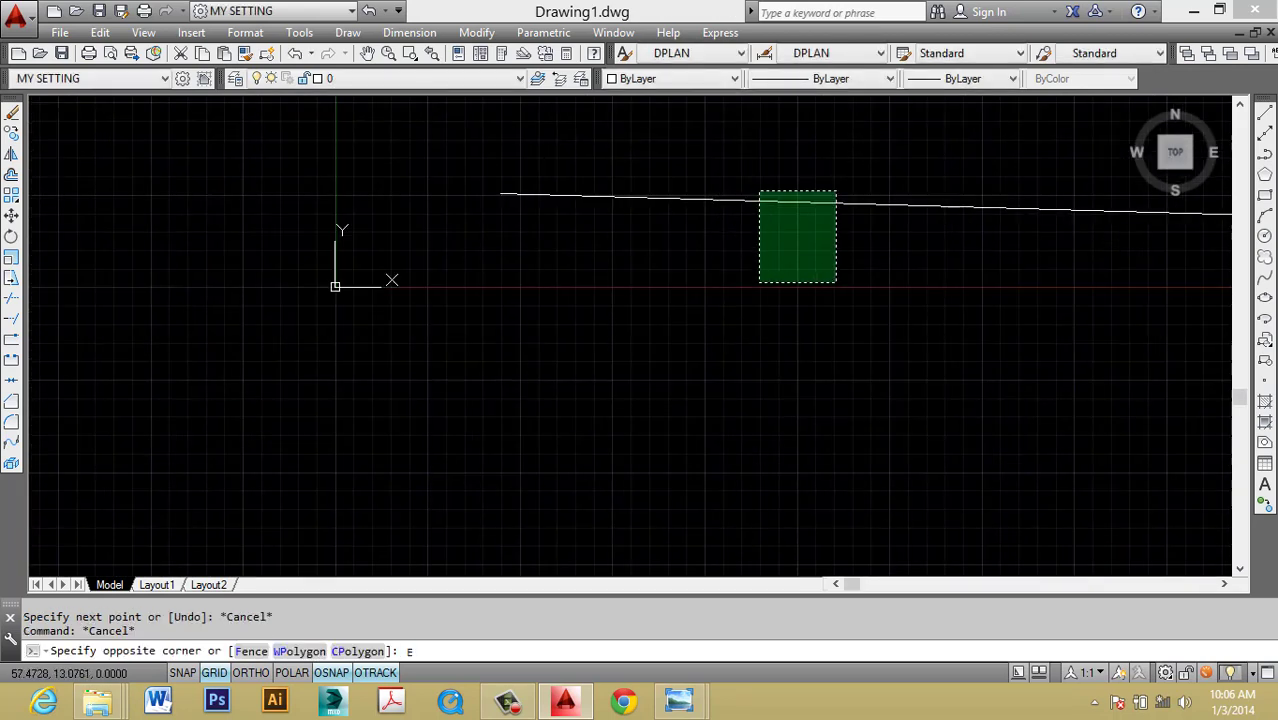
left_click(756, 286)
type("e")
key("Return")
key("Escape")
middle_click_drag(666, 236, 623, 264)
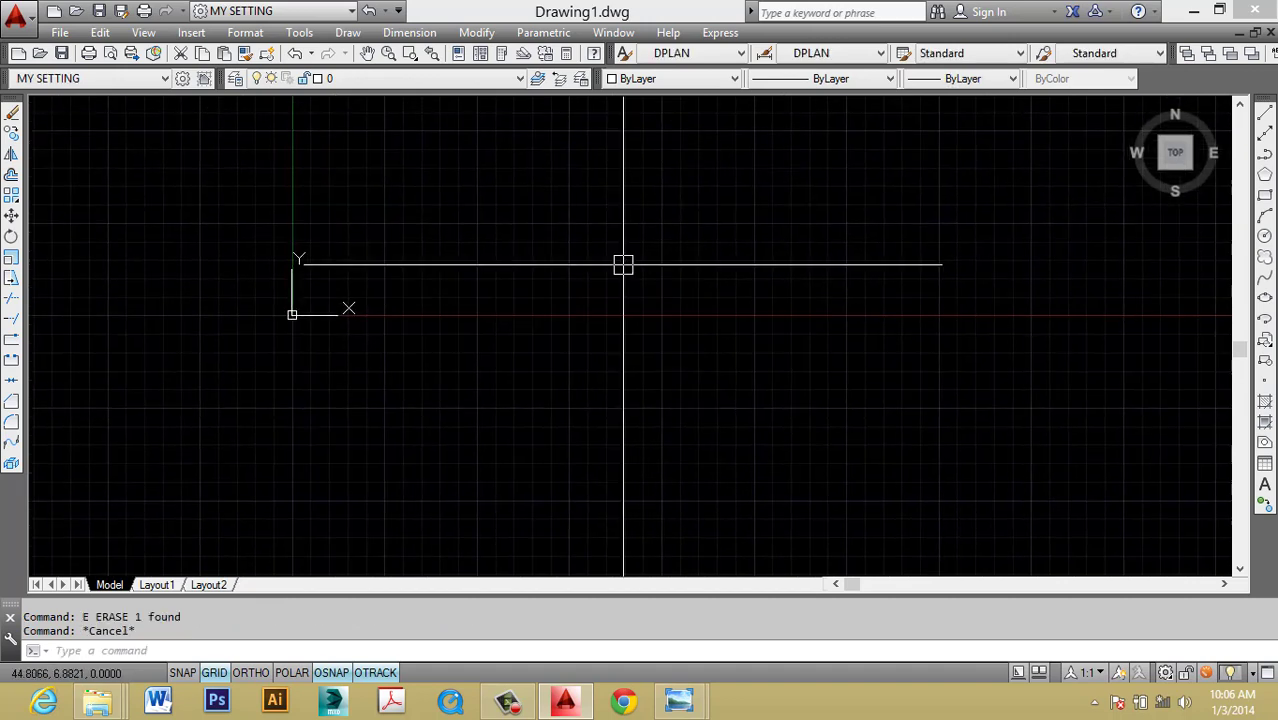
Turn on Ortho with F8 and draw a horizontal 1000-unit line.
key("F8")
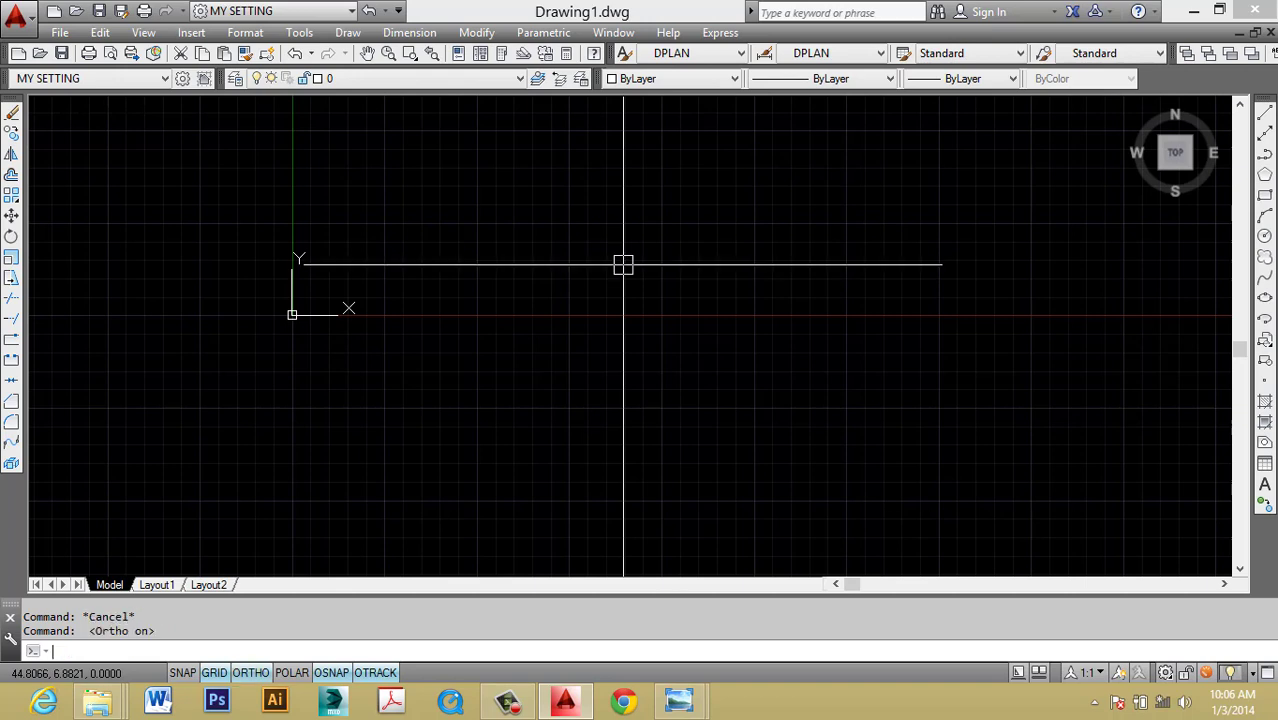
type("l")
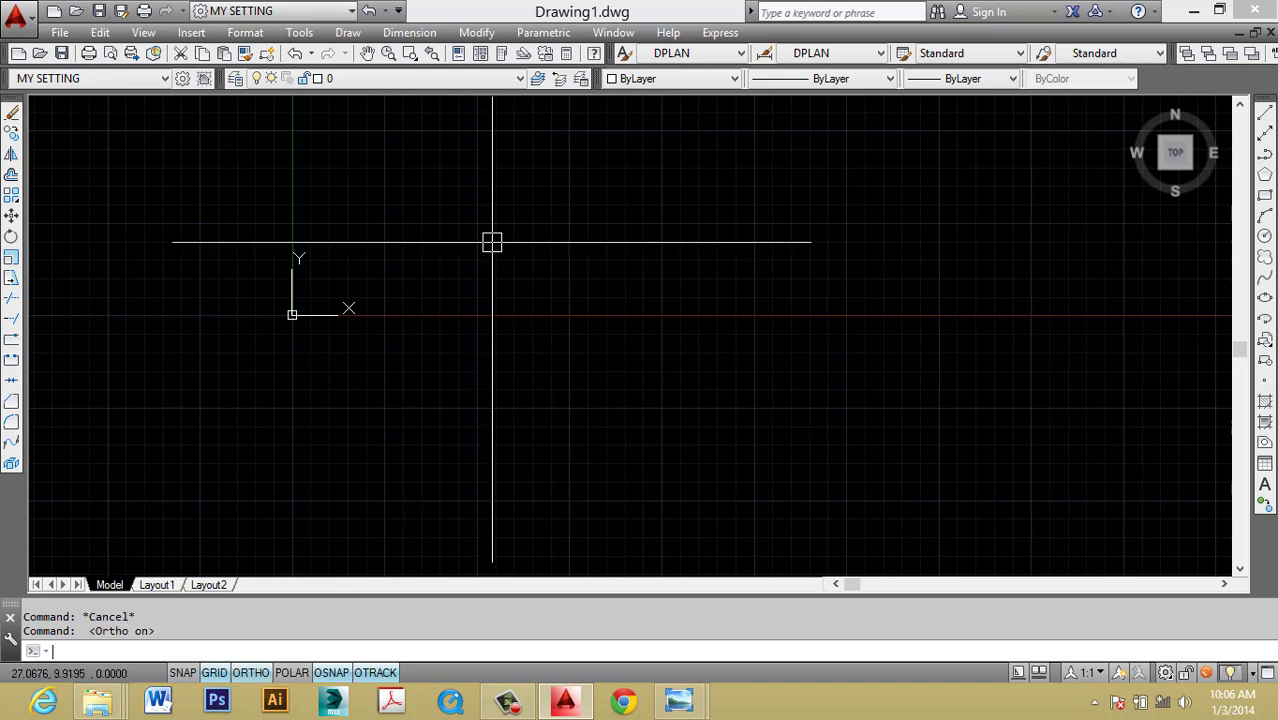
key("Return")
left_click(454, 227)
type("1000")
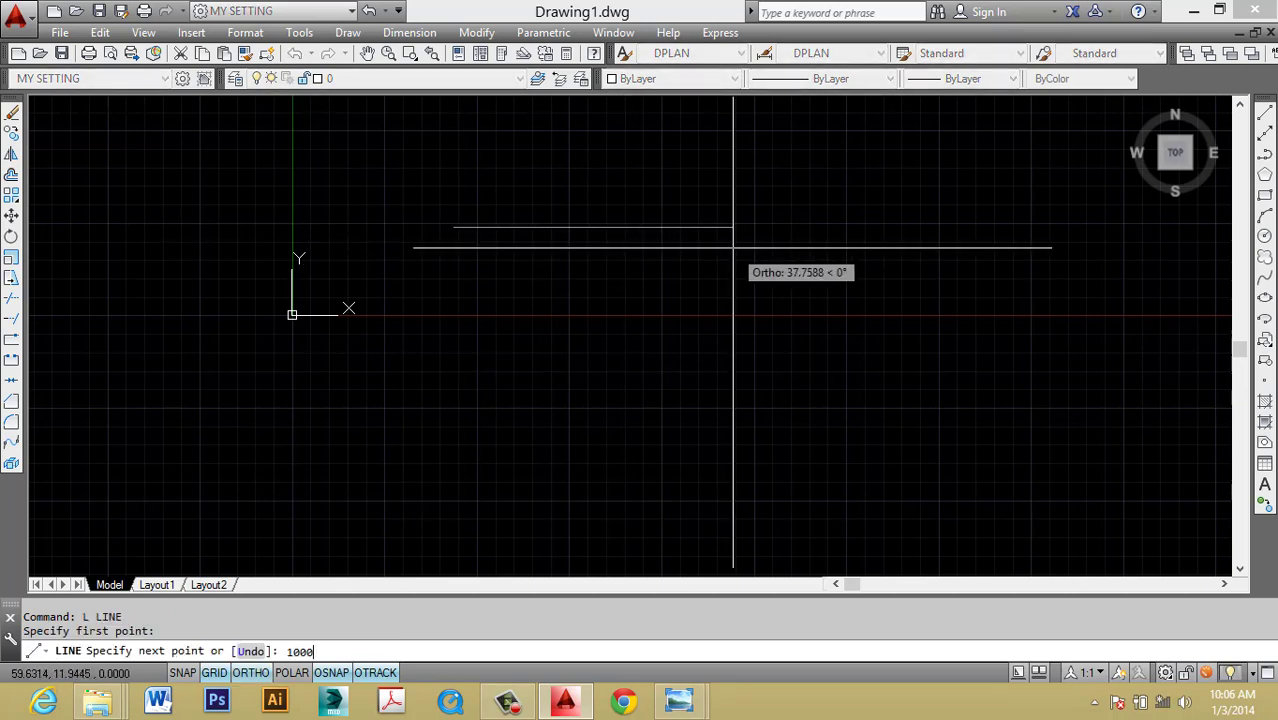
key("Return")
key("Escape")
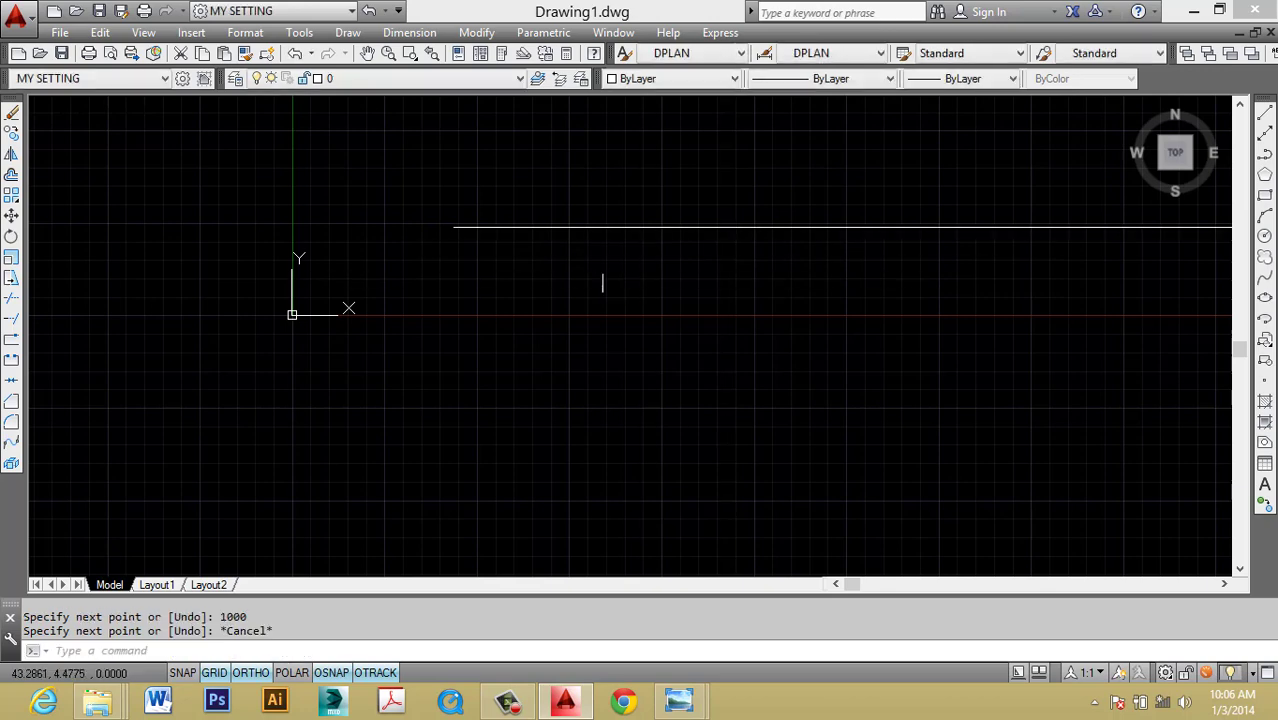
Regenerate the display and check the new test line with a selection window.
middle_click_drag(780, 265, 631, 330)
type("re")
key("Return")
middle_click_drag(314, 340, 676, 346)
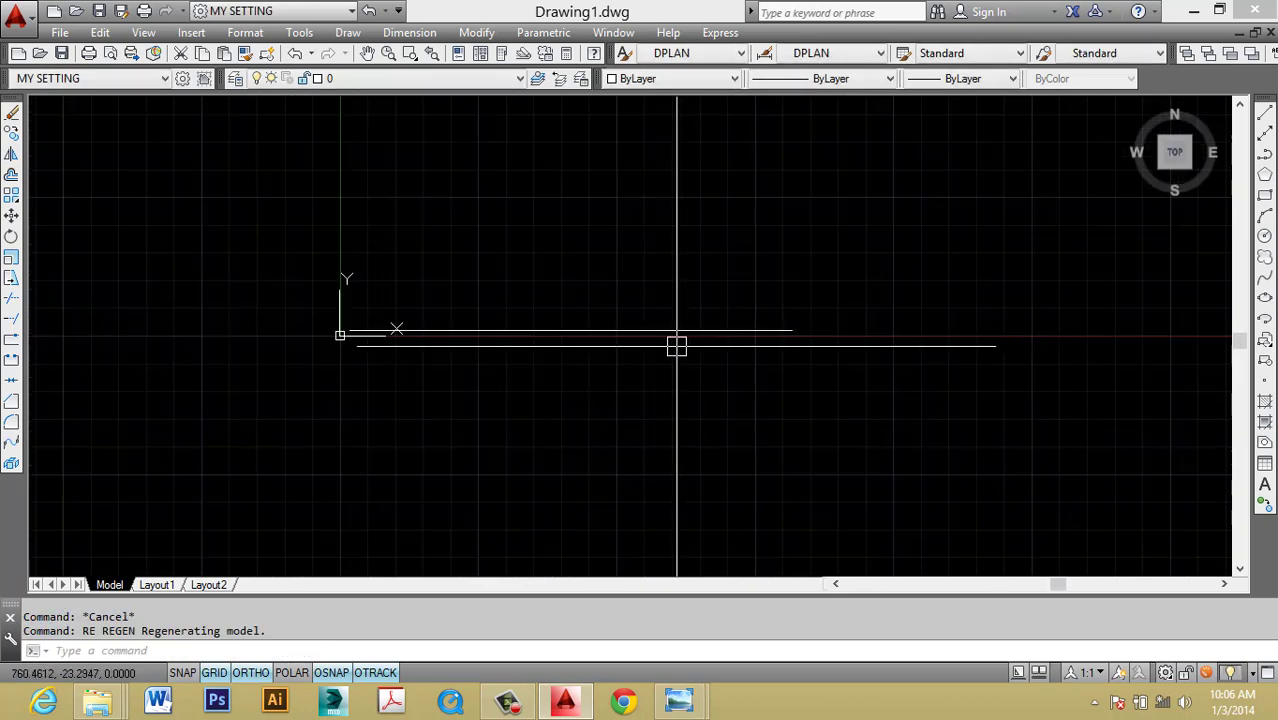
scroll(741, 345, "up", 2)
left_click(741, 345)
left_click(681, 259)
scroll(781, 339, "down", 2)
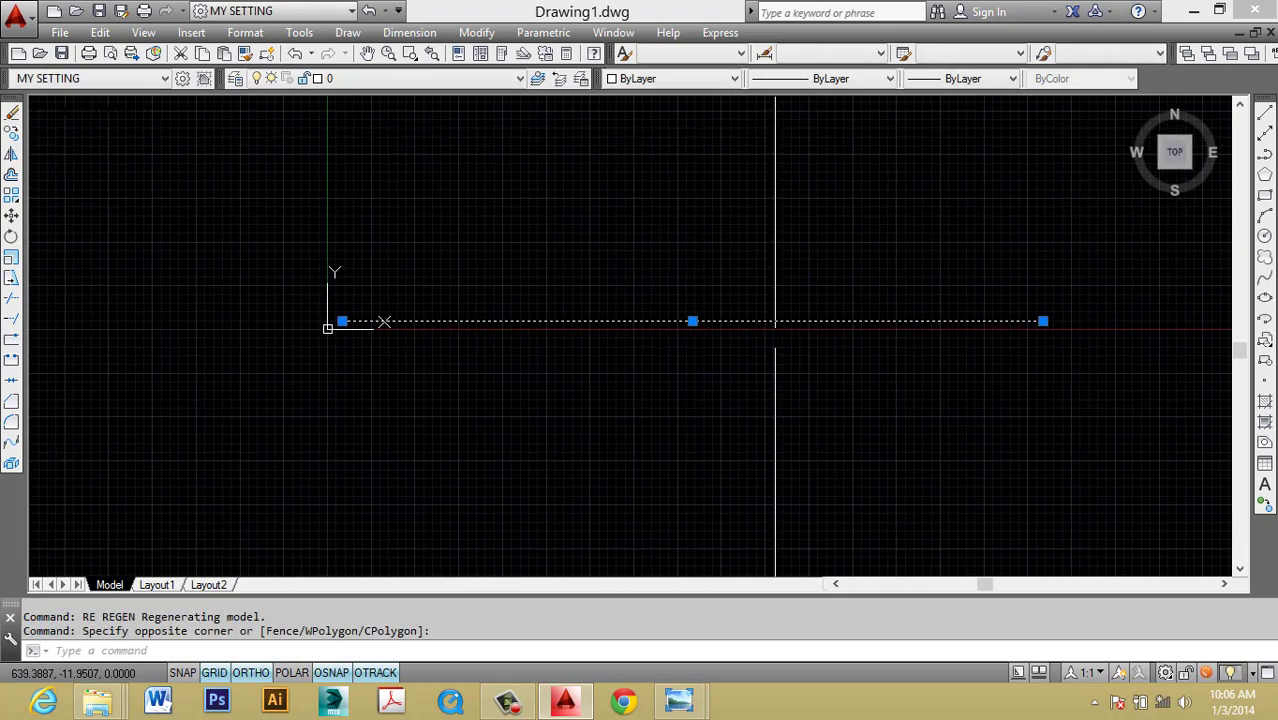
key("Escape")
key("Escape")
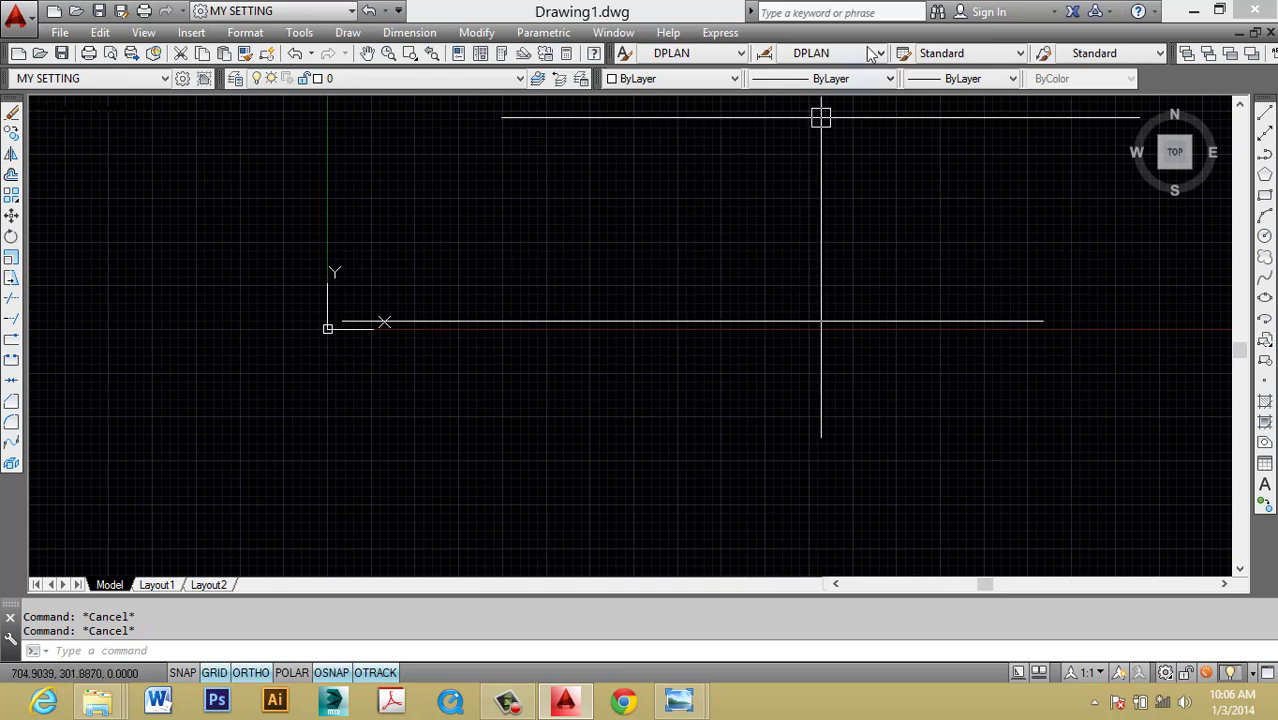
Switch the current dimension style to DPLAN in the style dropdown.
left_click(868, 57)
left_click(816, 102)
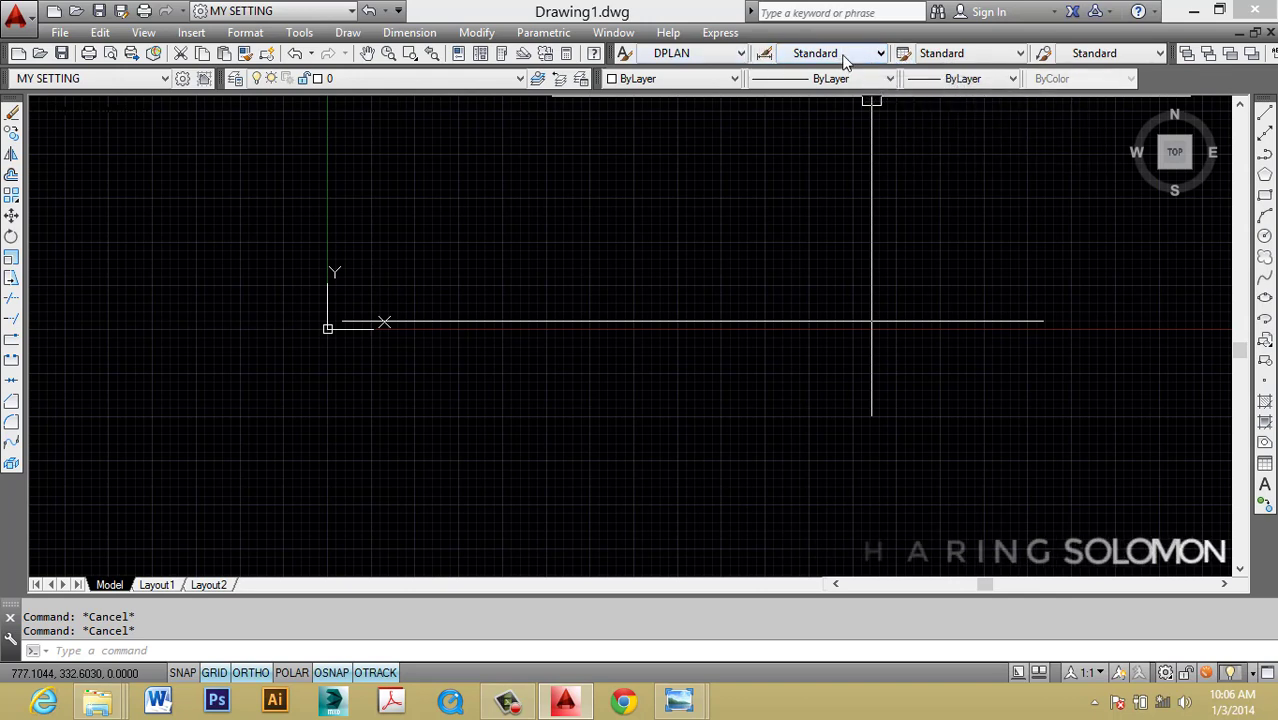
left_click(877, 58)
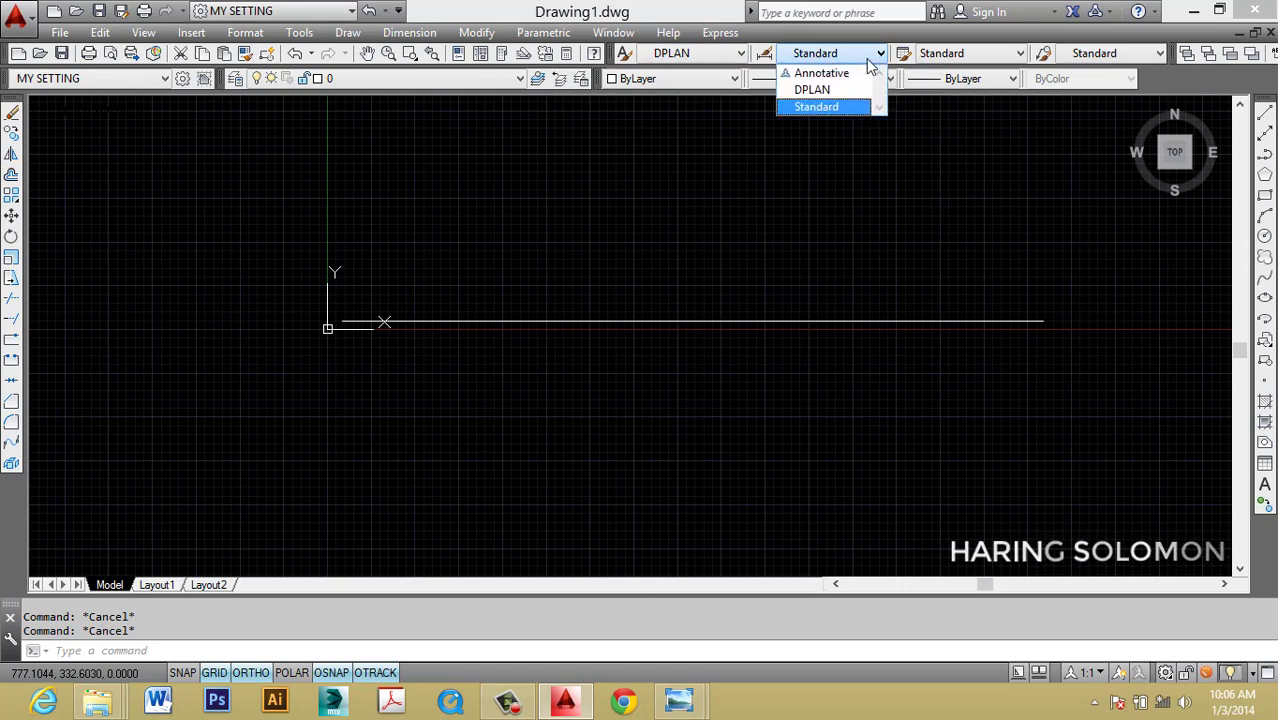
left_click(825, 91)
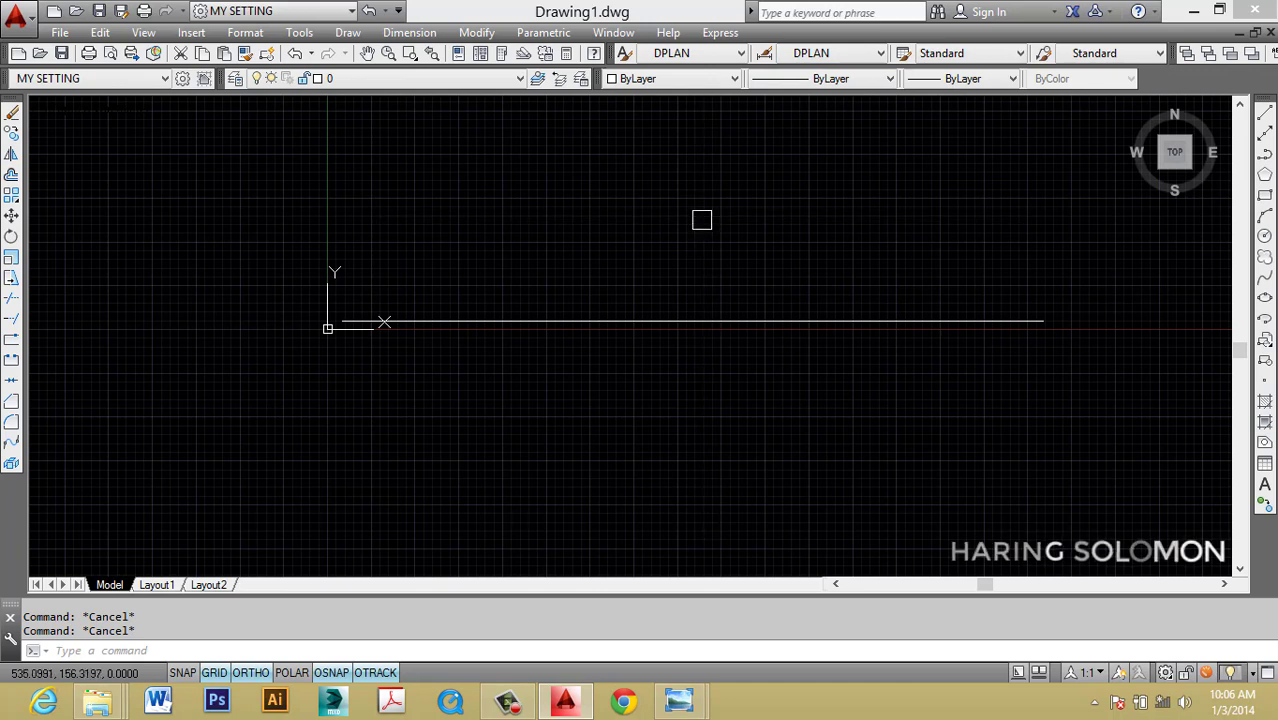
mouse_move(700, 220)
middle_mouse_down()
mouse_move(667, 267)
mouse_move(656, 263)
middle_mouse_up()
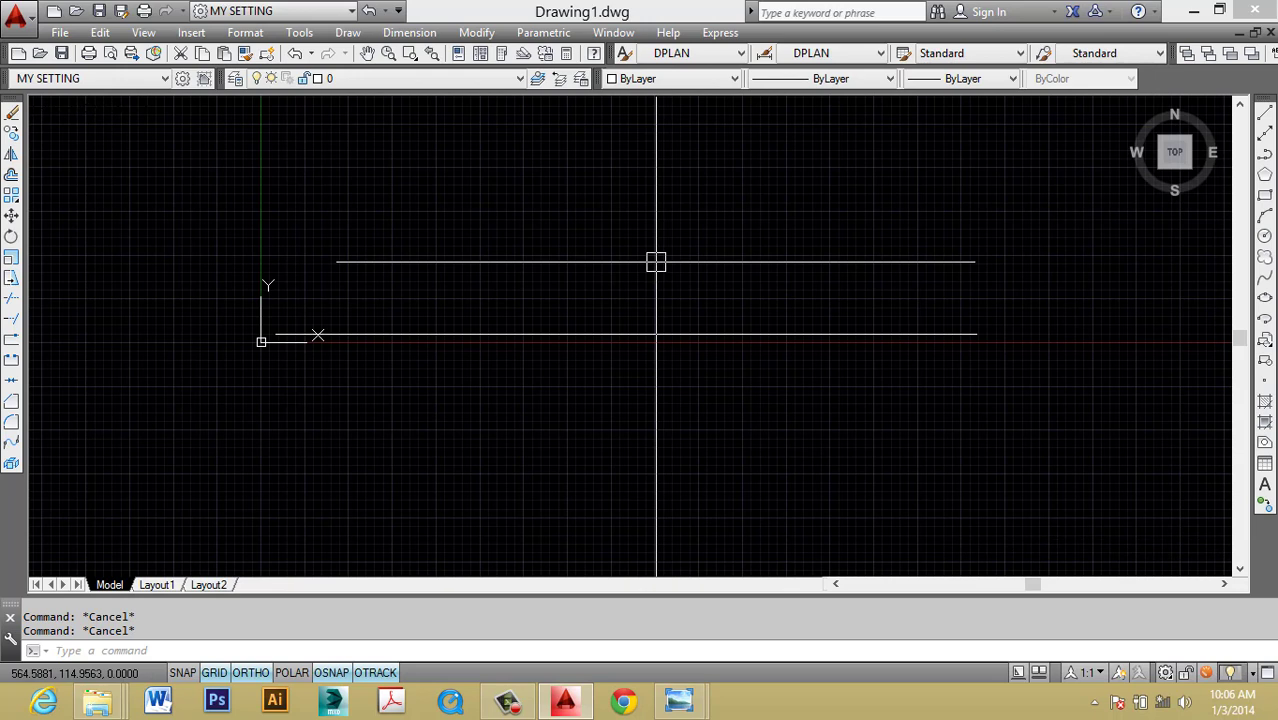
Add a DLI linear dimension of 1000 between the line's endpoints, placed above it.
type("DLI")
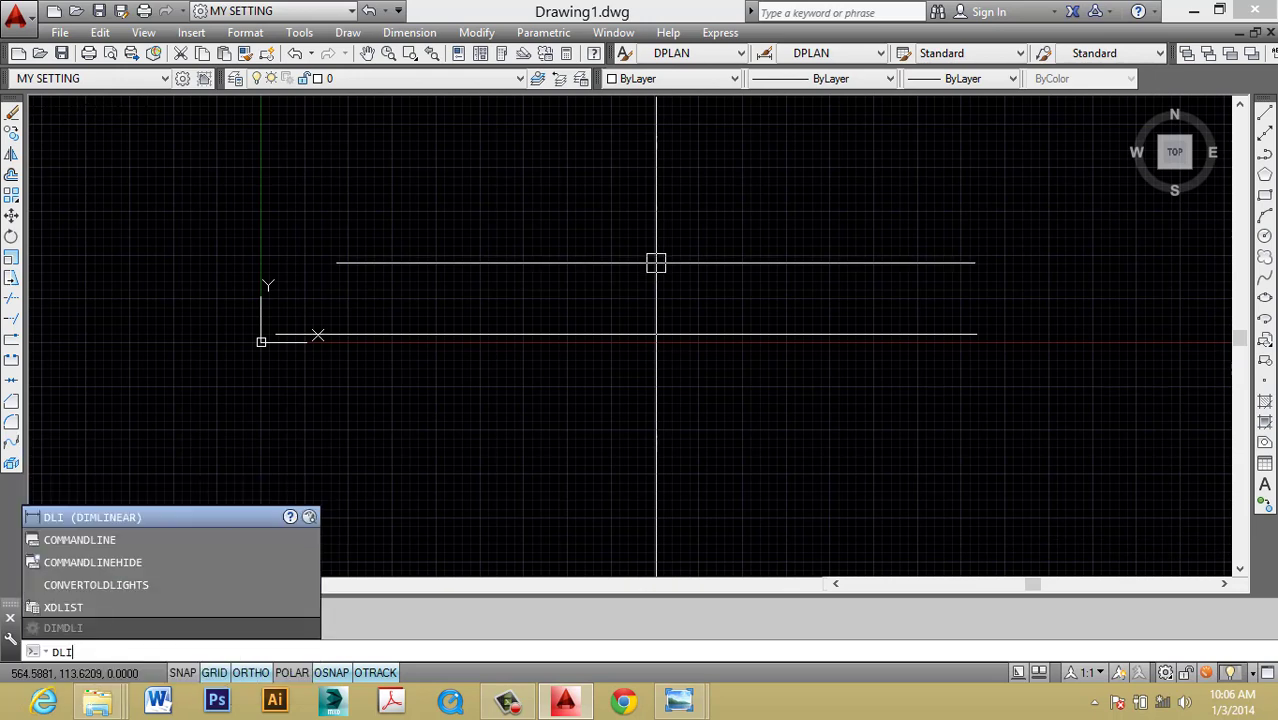
key("Return")
scroll(265, 356, "up", 2)
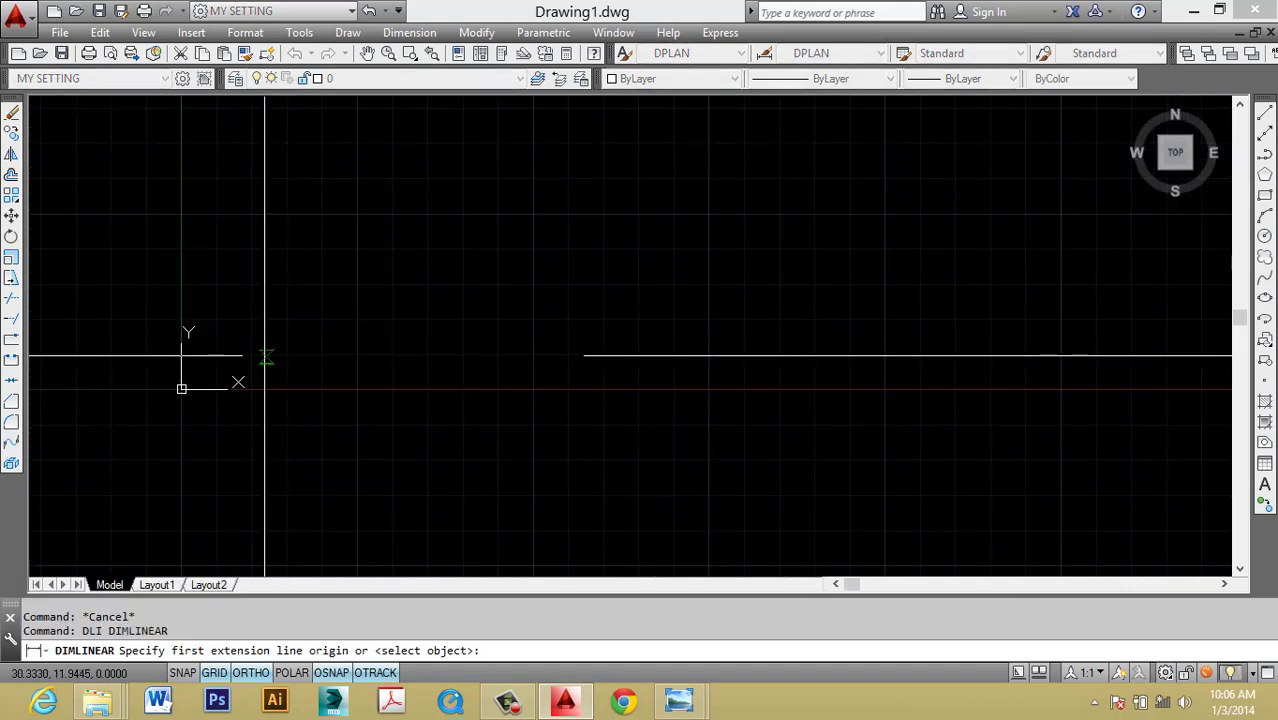
left_click(242, 356)
scroll(500, 345, "down", 2)
scroll(1180, 340, "up", 2)
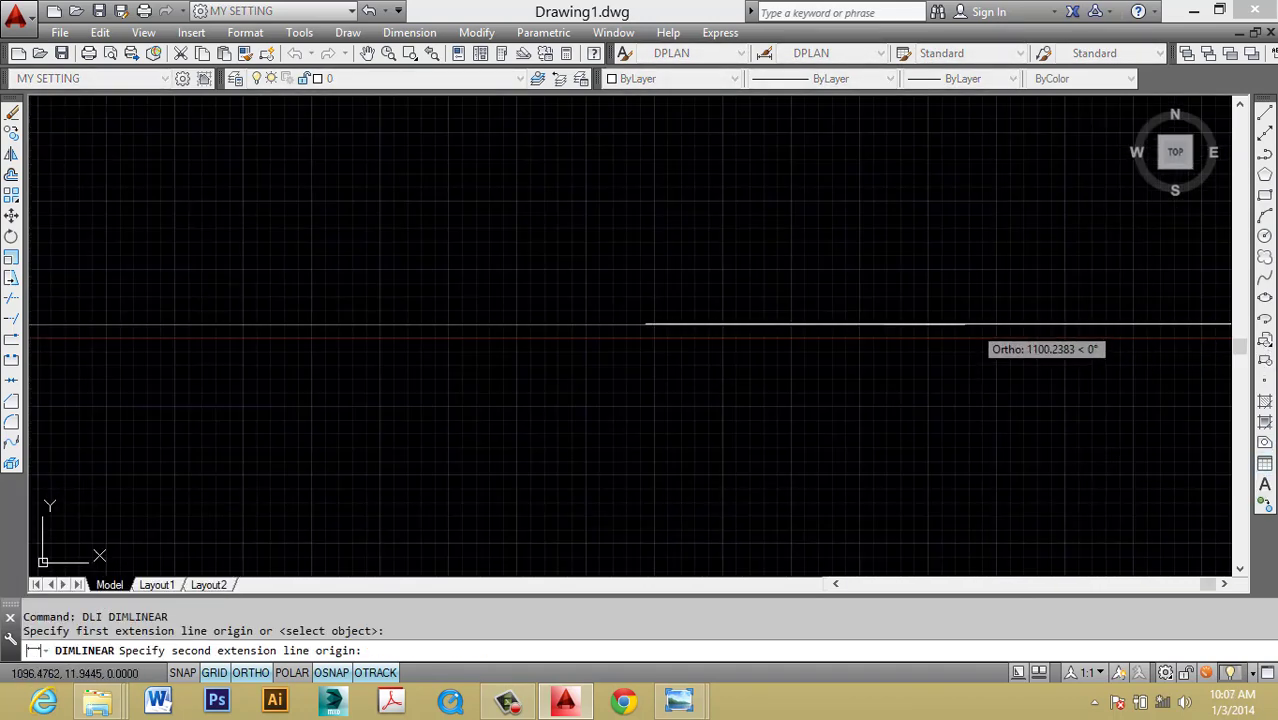
left_click(880, 324)
left_click(832, 156)
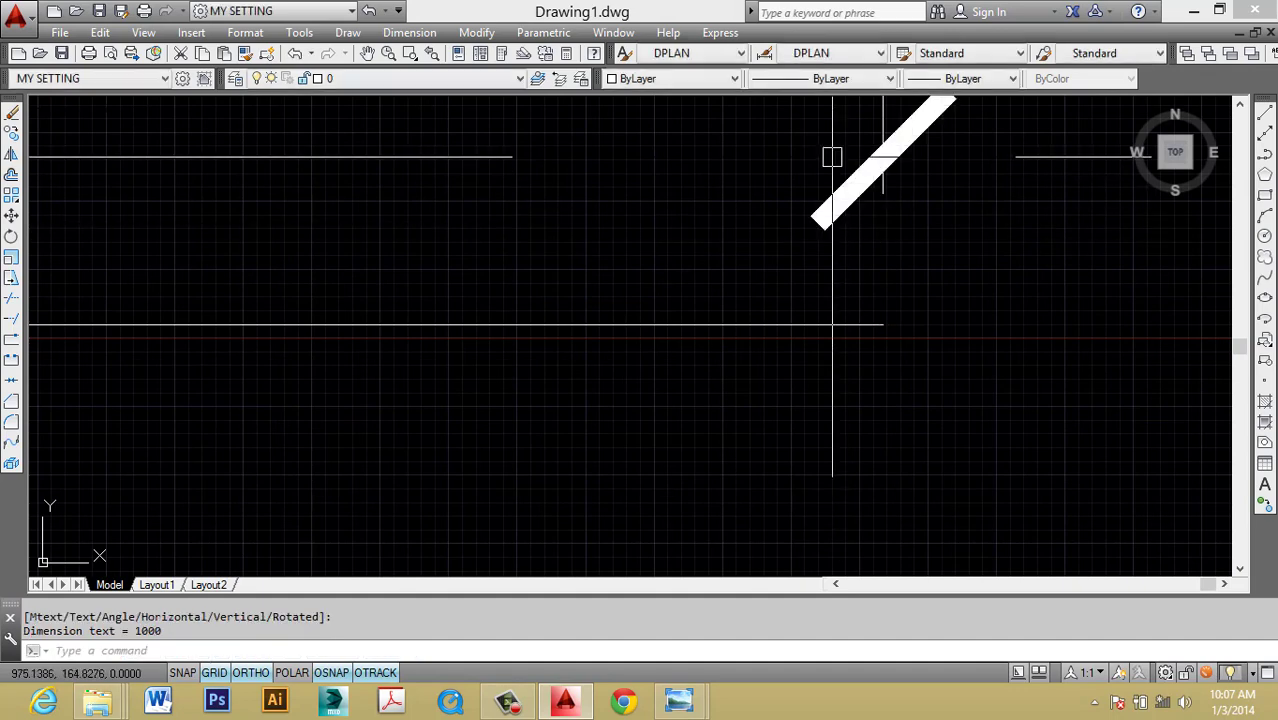
scroll(832, 156, "down", 3)
scroll(665, 264, "up", 2)
Stretch the 1000 dimension line further up using its grip.
left_click(665, 262)
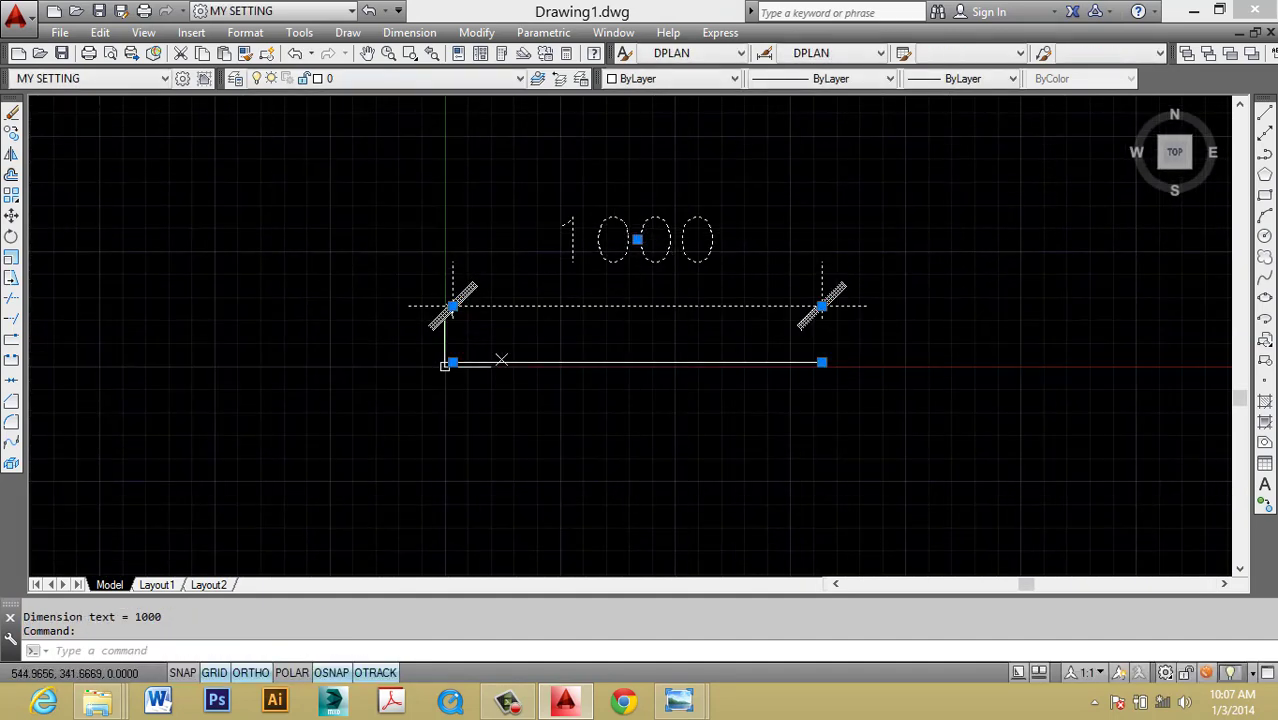
key("Escape")
left_click(666, 301)
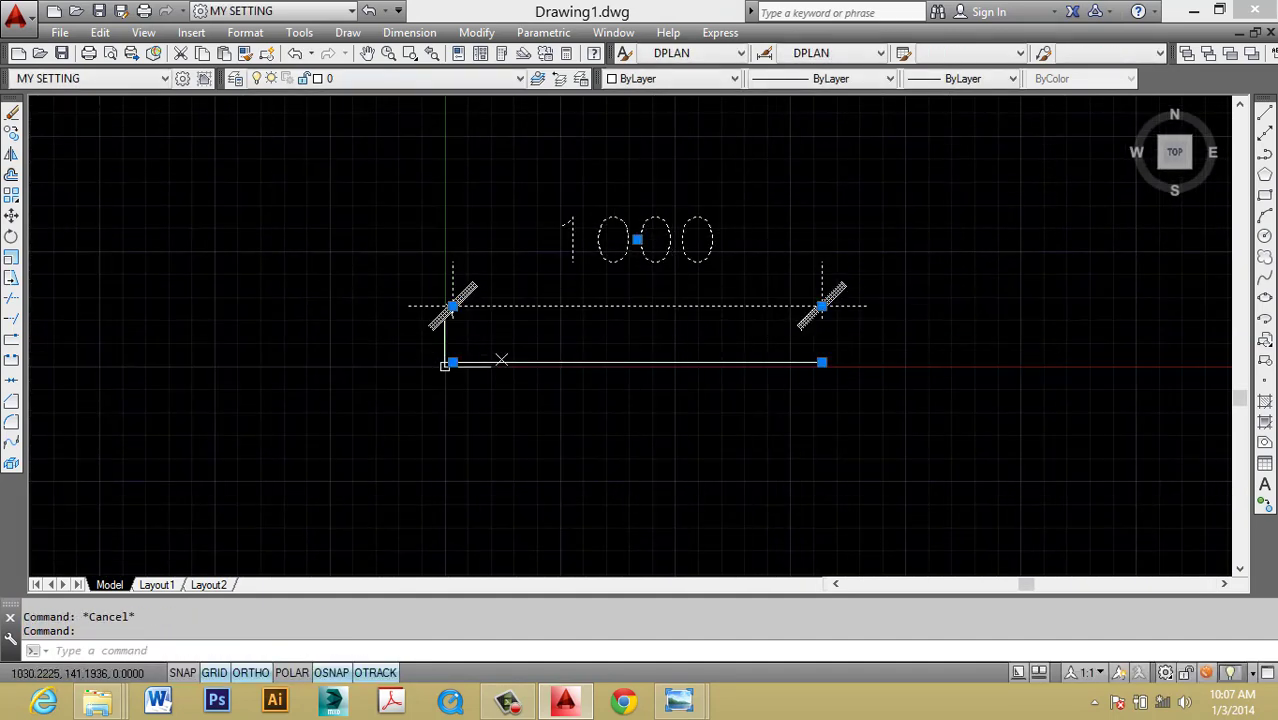
left_click(822, 305)
left_click(810, 252)
key("Escape")
middle_click_drag(766, 323, 738, 392)
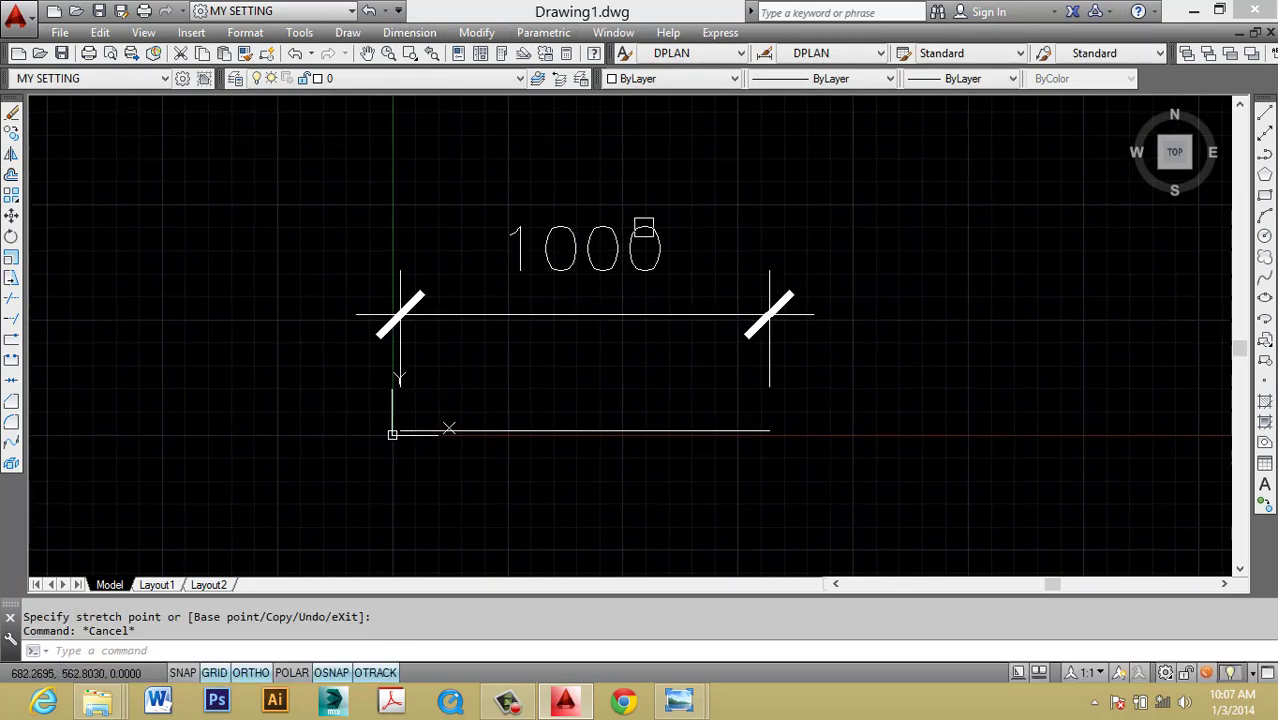
left_click(410, 33)
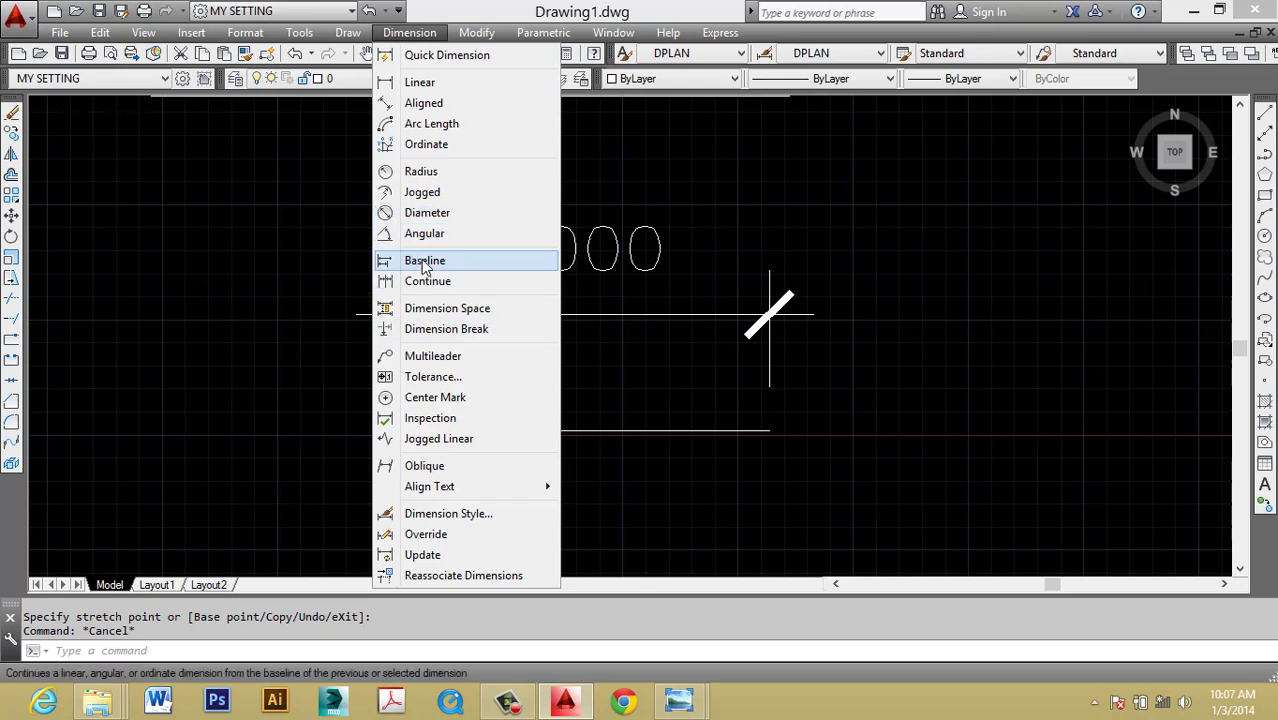
Draw a diagonal test line between two picked points.
key("Escape")
left_click(747, 380)
key("Escape")
type("L")
key("Return")
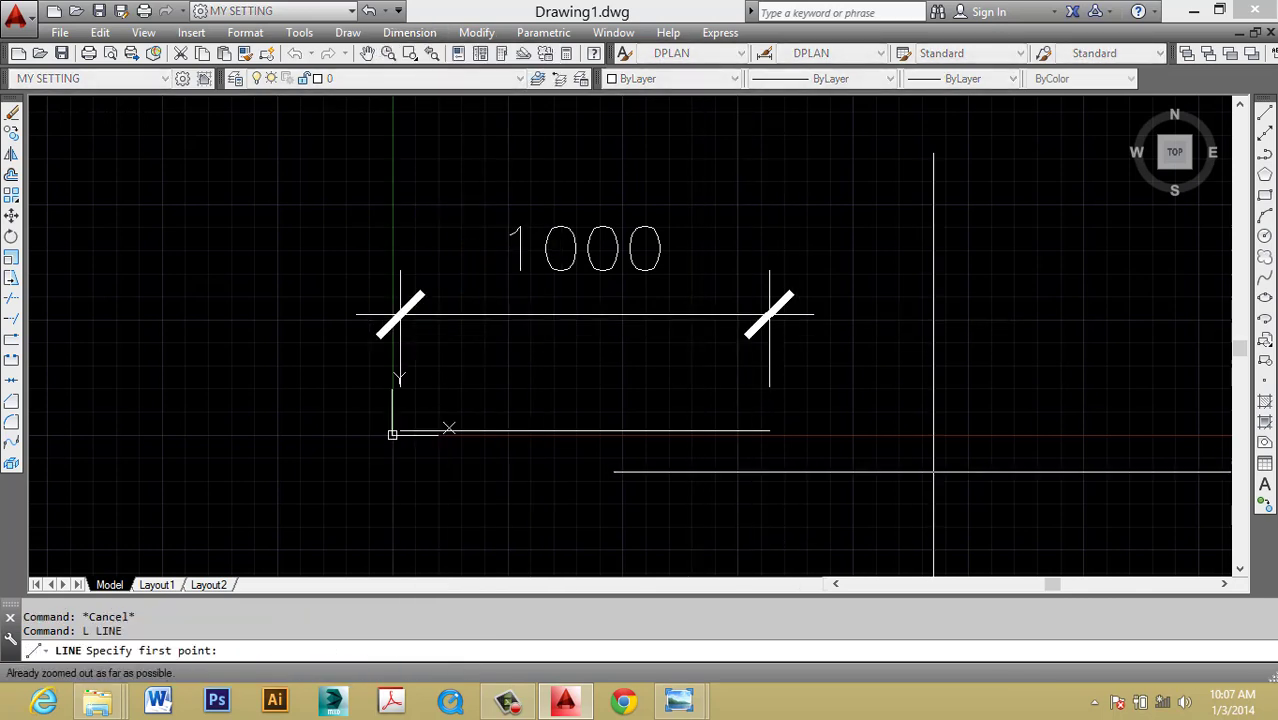
left_click(921, 470)
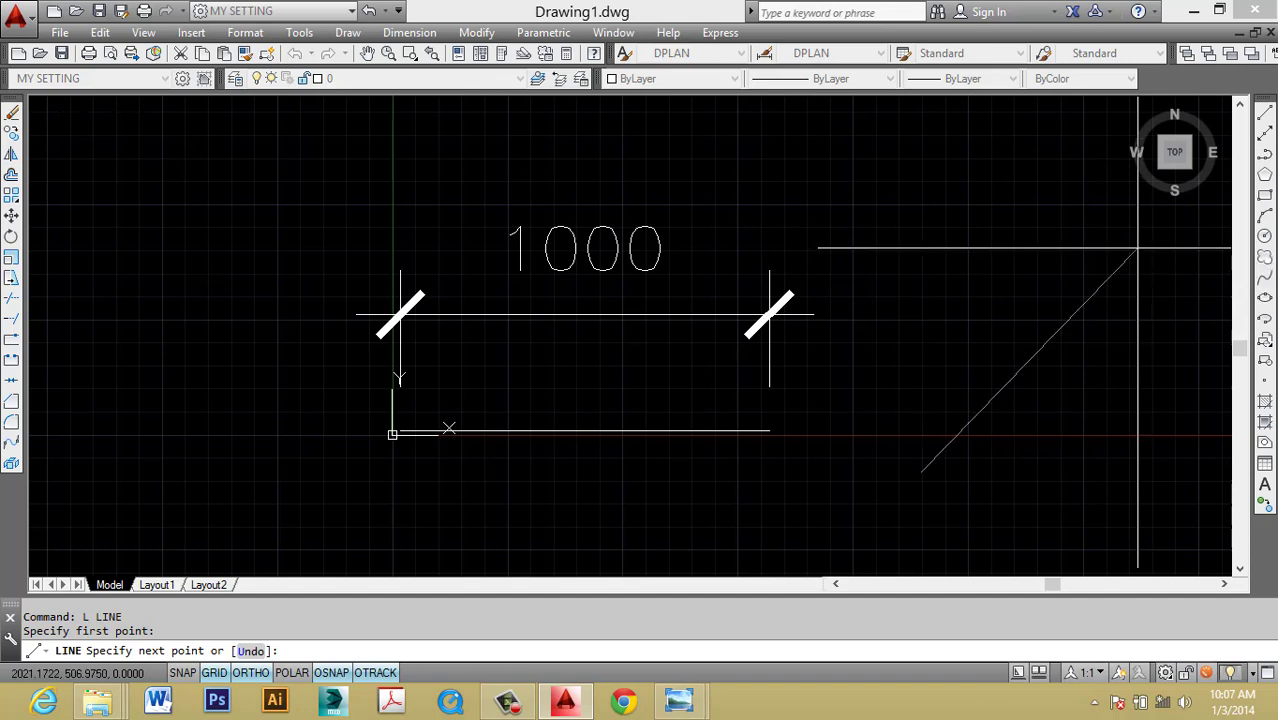
left_click(1137, 244, "shift")
key("Escape")
key("Escape")
Regenerate the display and recentre the view on the test lines.
middle_click_drag(1039, 344, 781, 347)
type("RE")
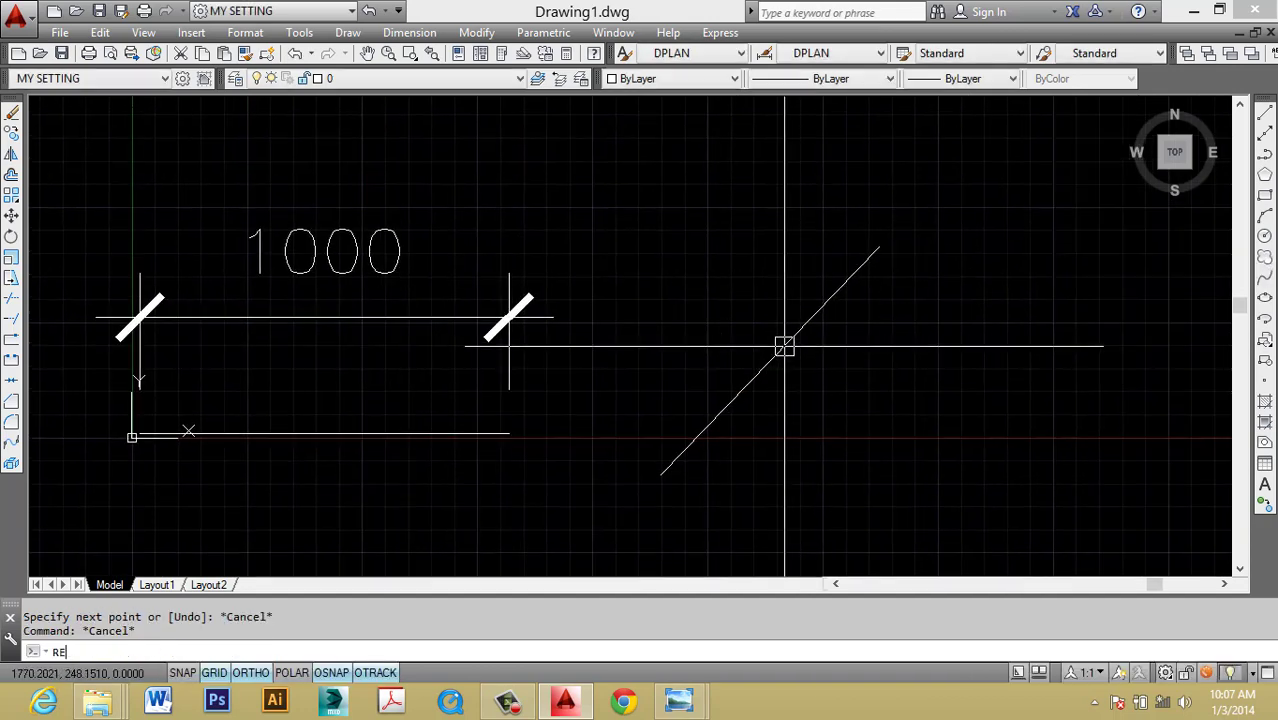
key("Return")
scroll(900, 310, "down", 4)
scroll(751, 289, "up", 4)
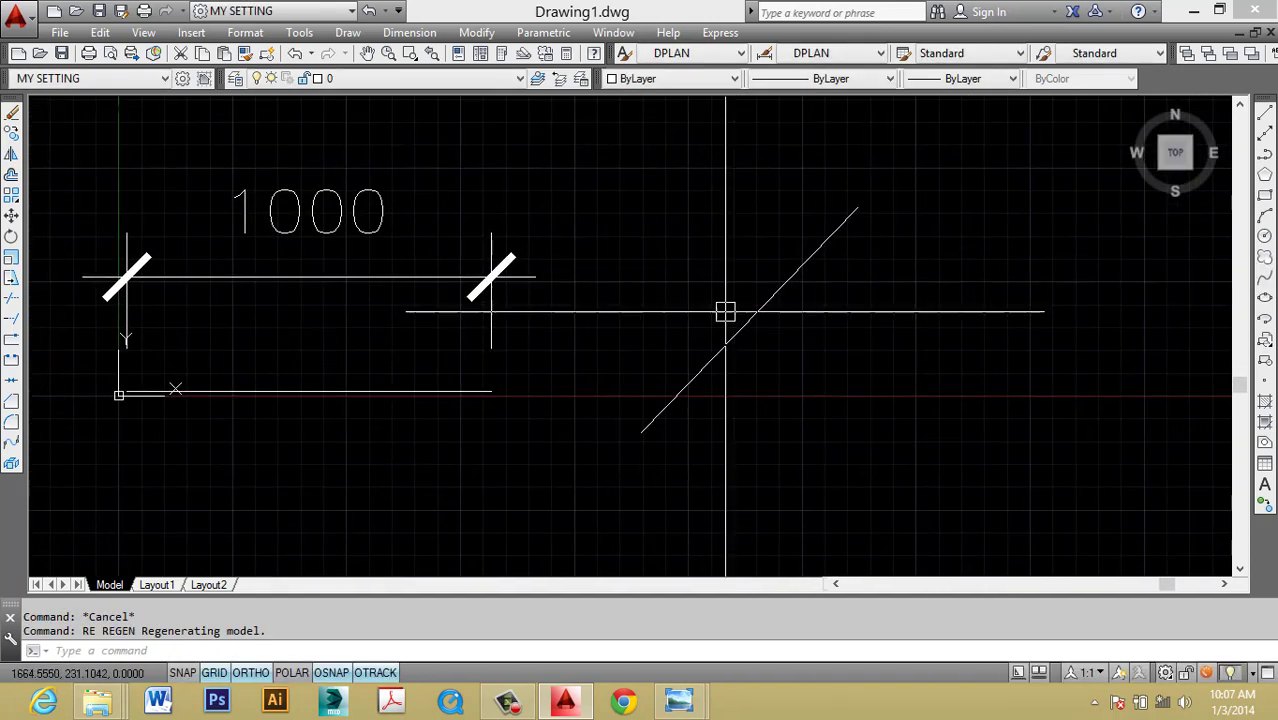
key("Escape")
middle_click_drag(220, 268, 286, 260)
Select the 1000 dimension, test line and diagonal, then try MOVE and cancel.
left_click(363, 218)
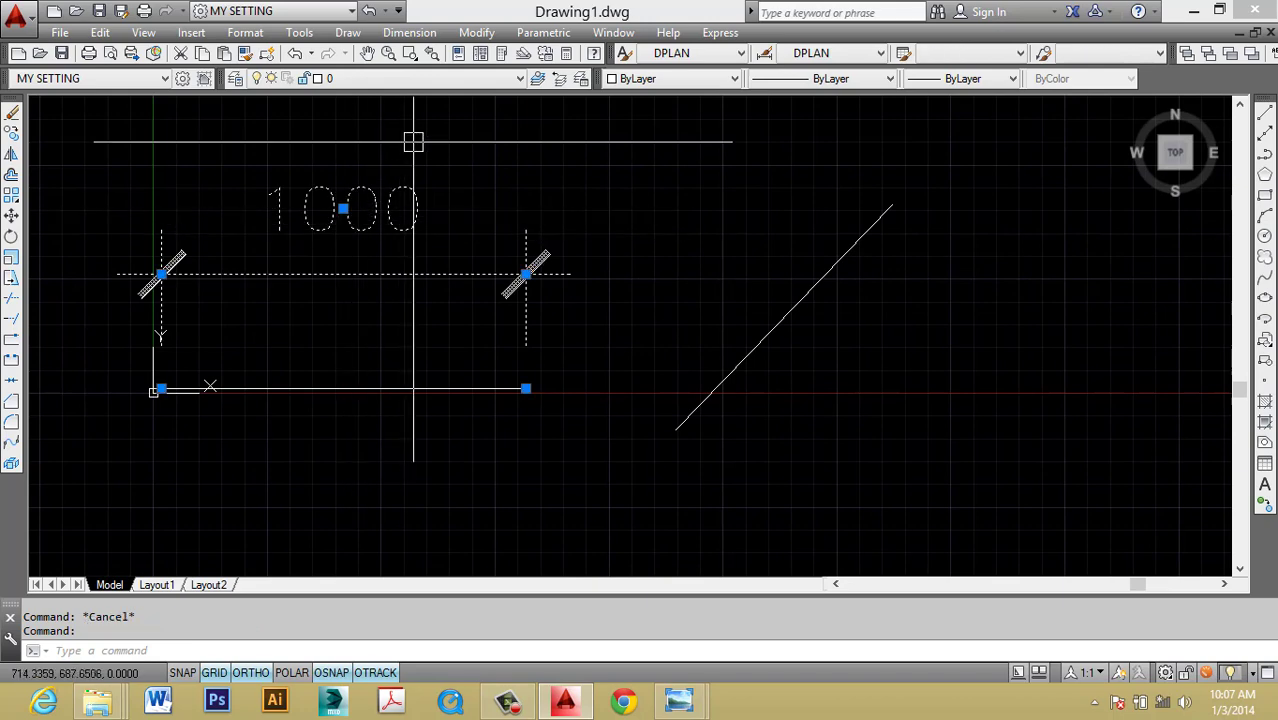
middle_click_drag(528, 183, 352, 183)
left_click(608, 320)
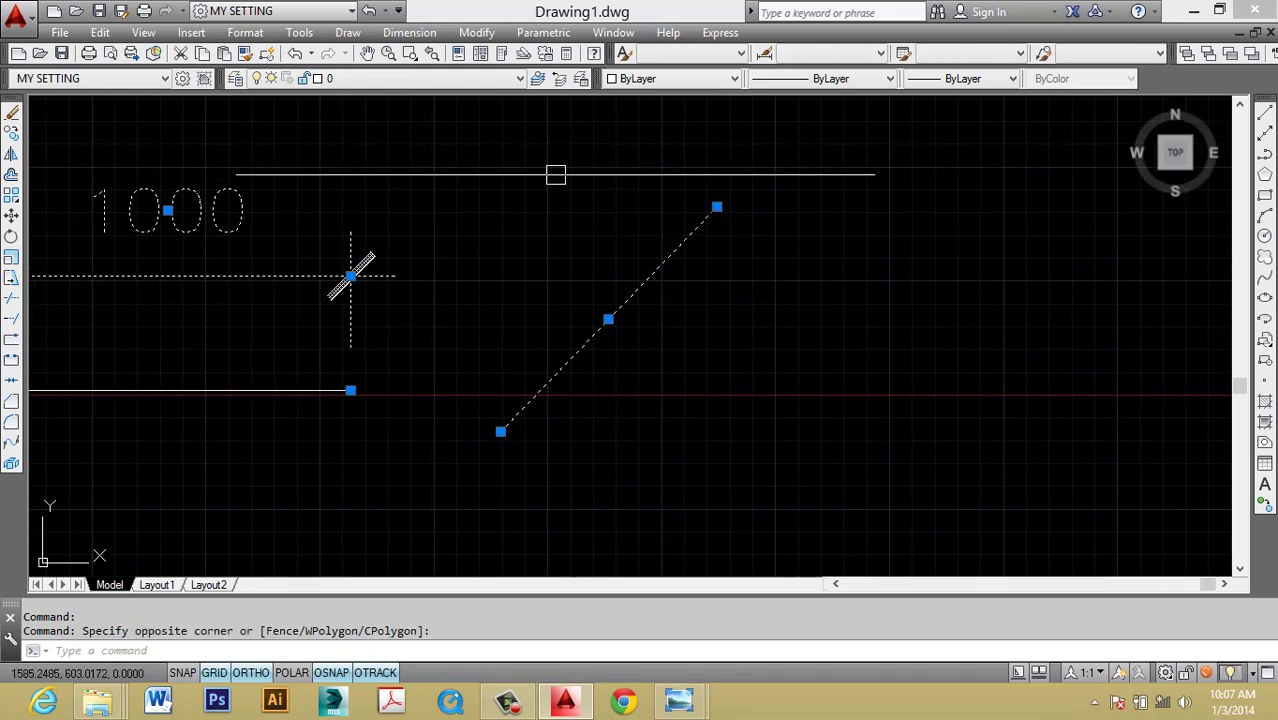
scroll(556, 174, "down", 3)
type("m")
key("Return")
left_click(536, 237)
key("Escape")
Reselect the diagonal with a crossing window, abandon the move, and start a DLI linear dimension.
left_click(700, 285)
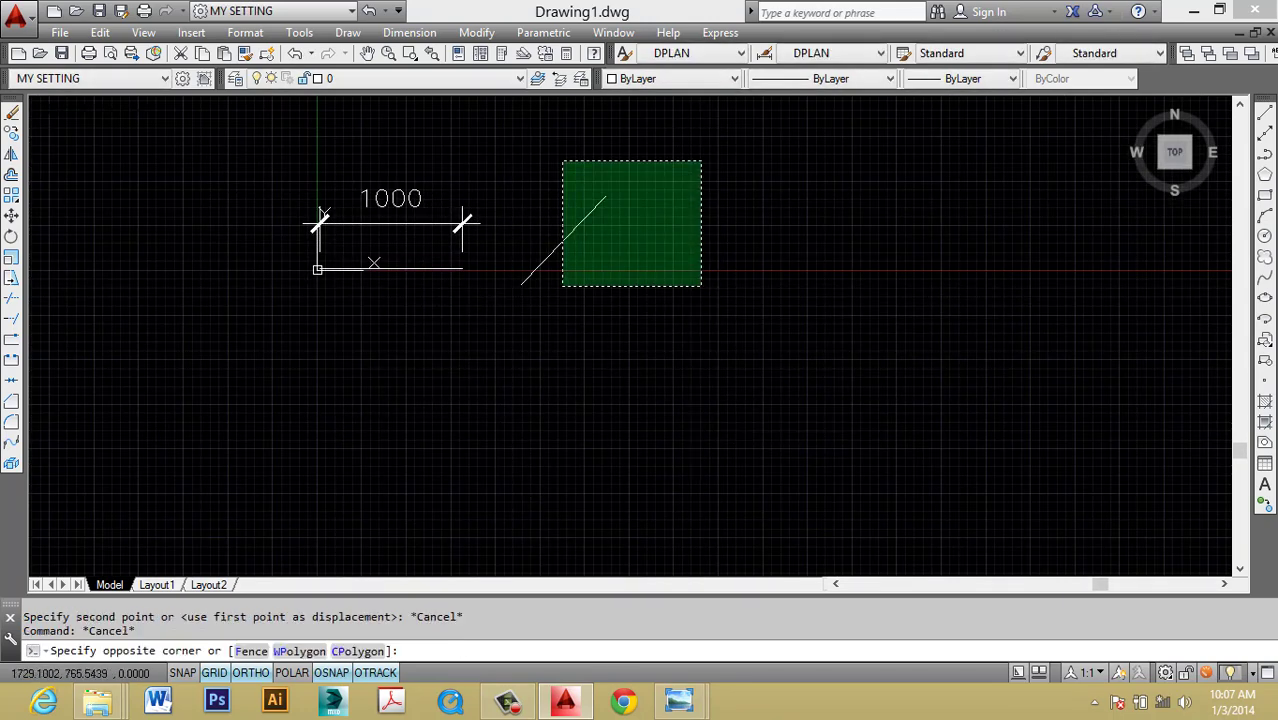
left_click(562, 160)
type("m")
key("Return")
left_click(612, 200)
key("Escape")
middle_click_drag(804, 295, 736, 308)
key("Escape")
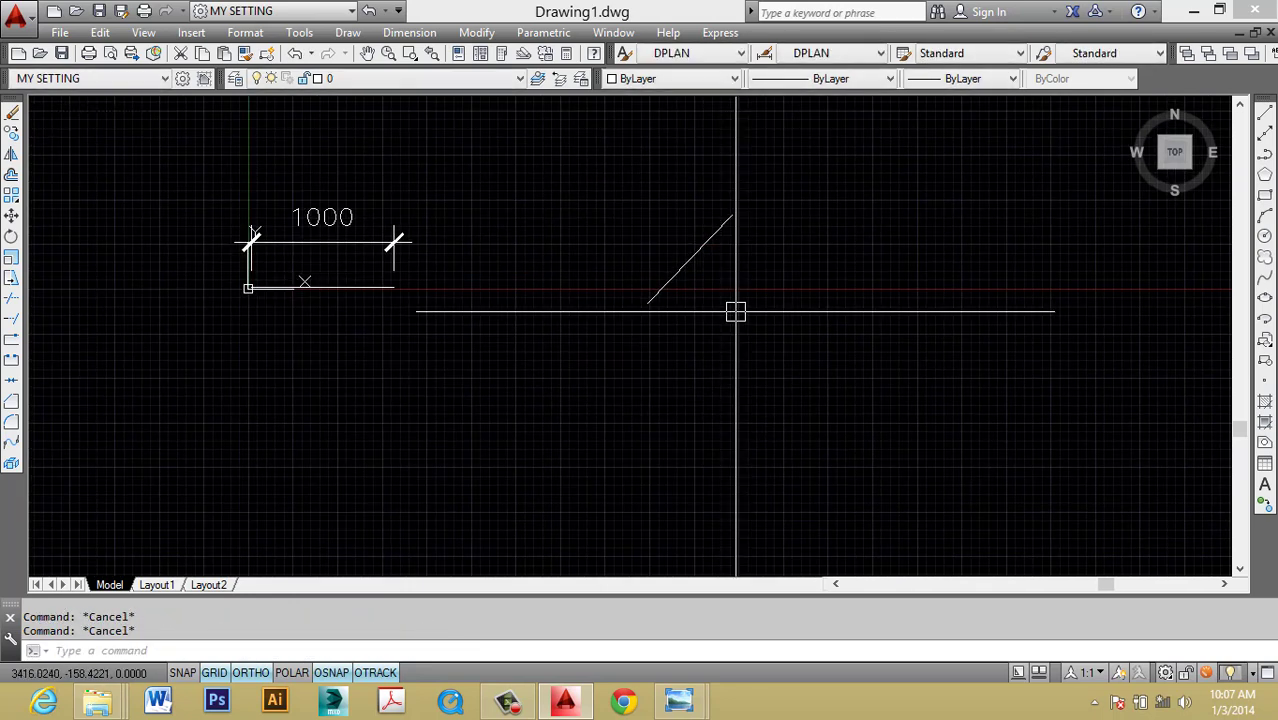
type("dli")
key("Return")
Try a linear dimension on the diagonal's endpoints, then cancel the misplaced attempt.
left_click(648, 302)
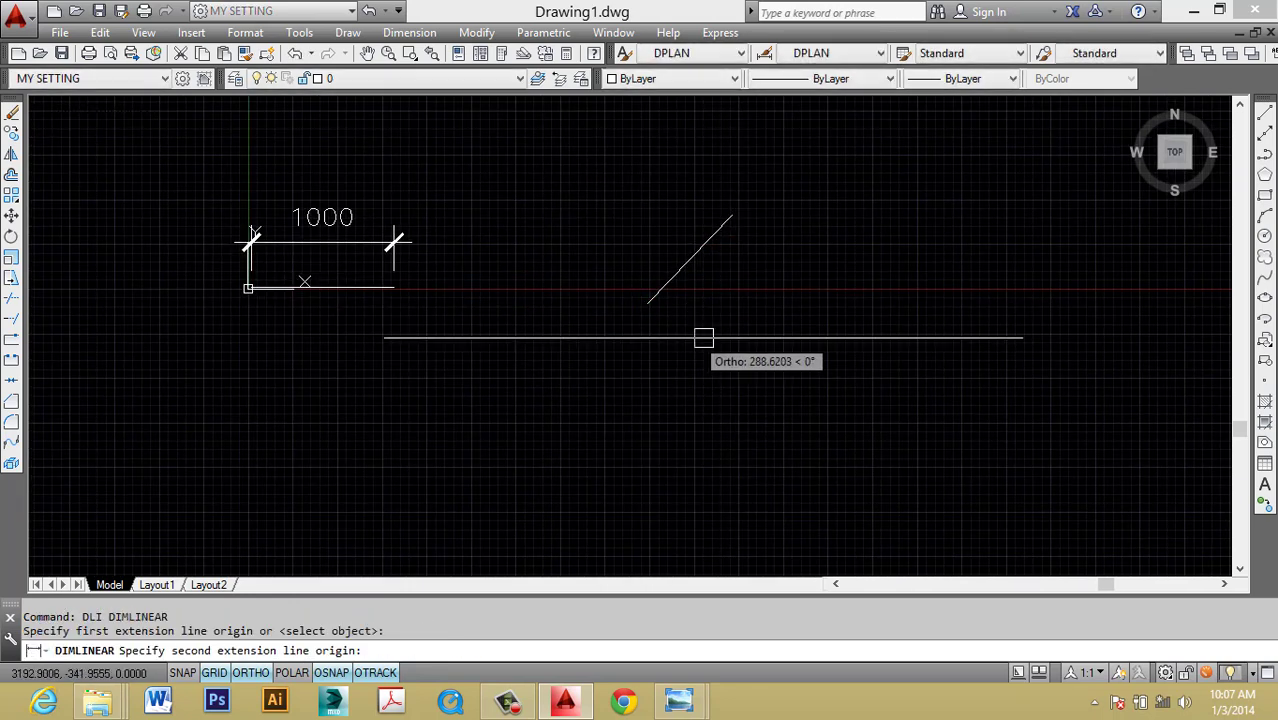
key("Escape")
scroll(696, 319, "up", 4)
key("Return")
left_click(636, 349)
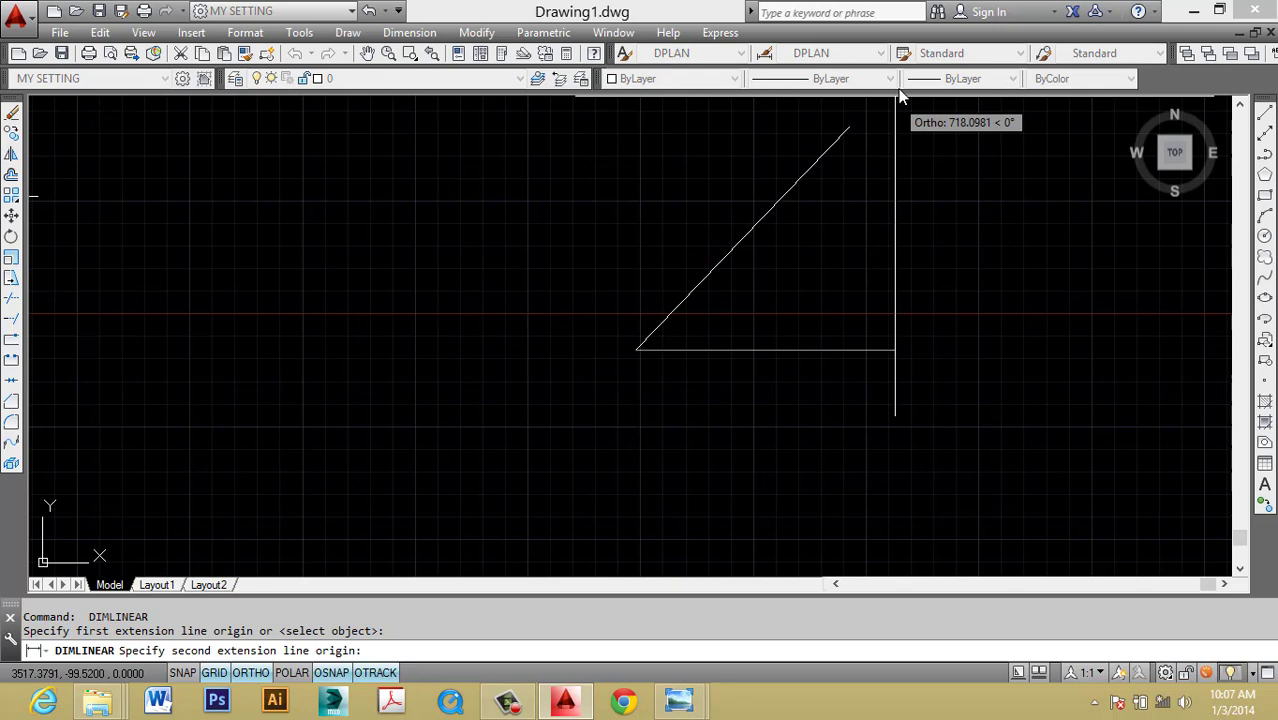
left_click(848, 128)
middle_click_drag(842, 110, 762, 321)
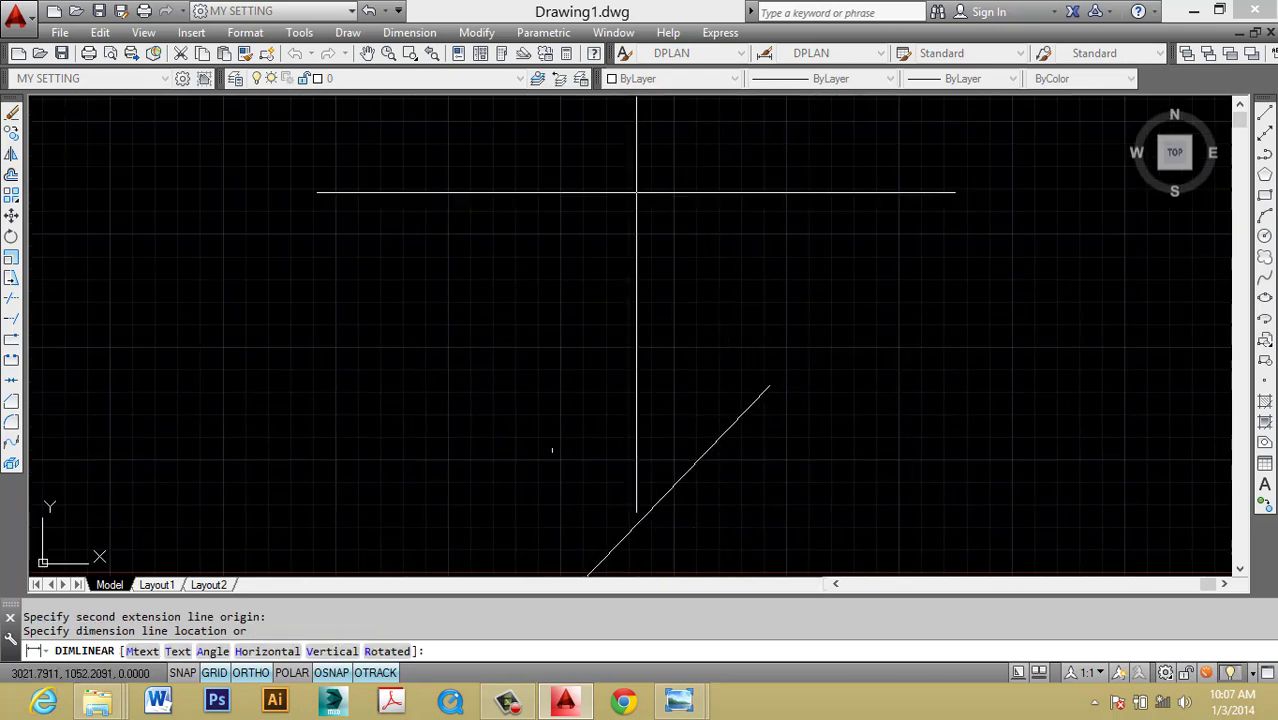
key("Escape")
scroll(655, 192, "down", 3)
scroll(680, 255, "up", 2)
key("Escape")
key("Escape")
Add the horizontal 592 linear dimension above the diagonal line.
type("p")
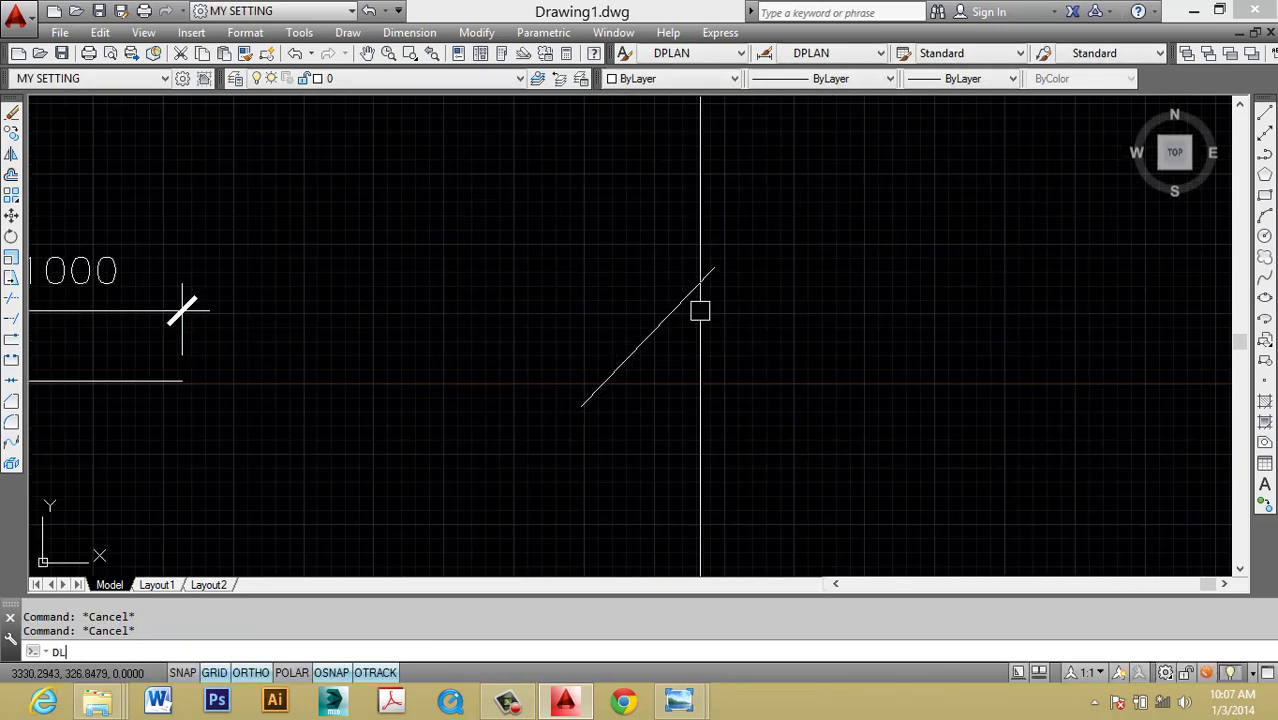
type("i")
key("Return")
left_click(582, 405)
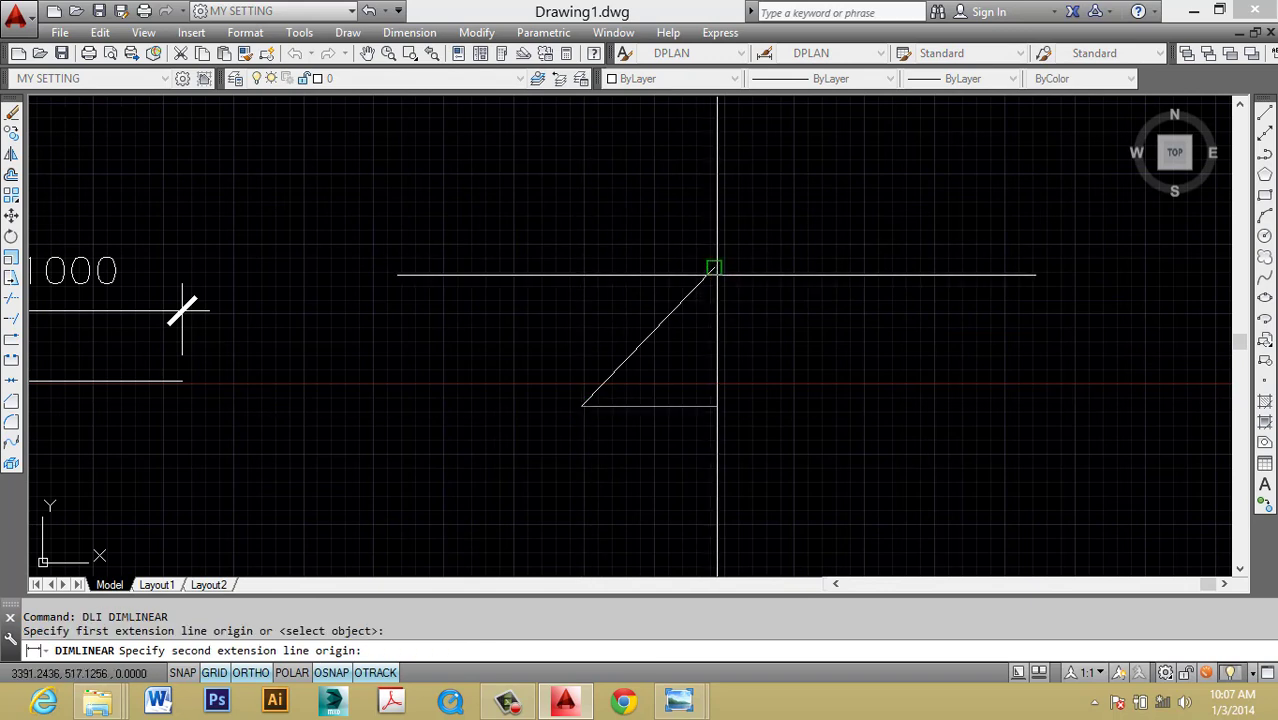
left_click(717, 268)
left_click(722, 177)
key("Escape")
Add the vertical 617 linear dimension with DLI, placed left of the diagonal.
middle_click_drag(683, 221, 733, 214)
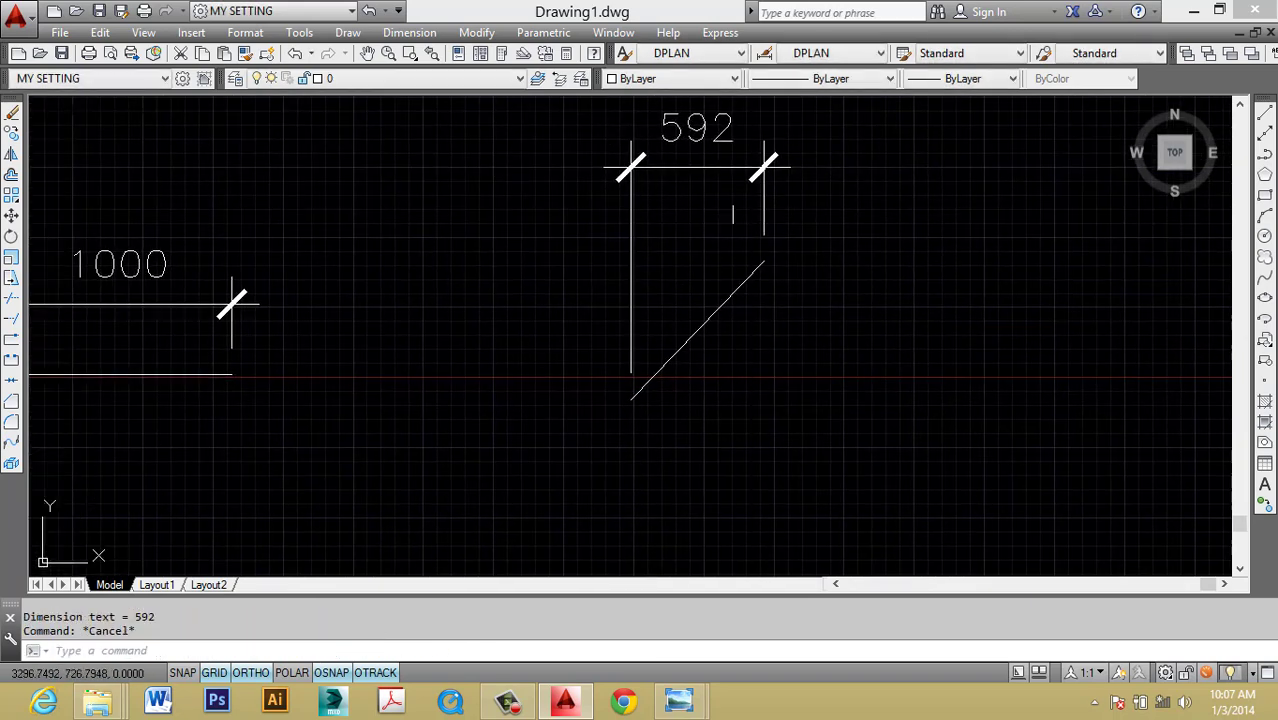
mouse_move(708, 281)
middle_mouse_down()
mouse_move(768, 280)
mouse_move(799, 257)
middle_mouse_up()
key("Escape")
type("d")
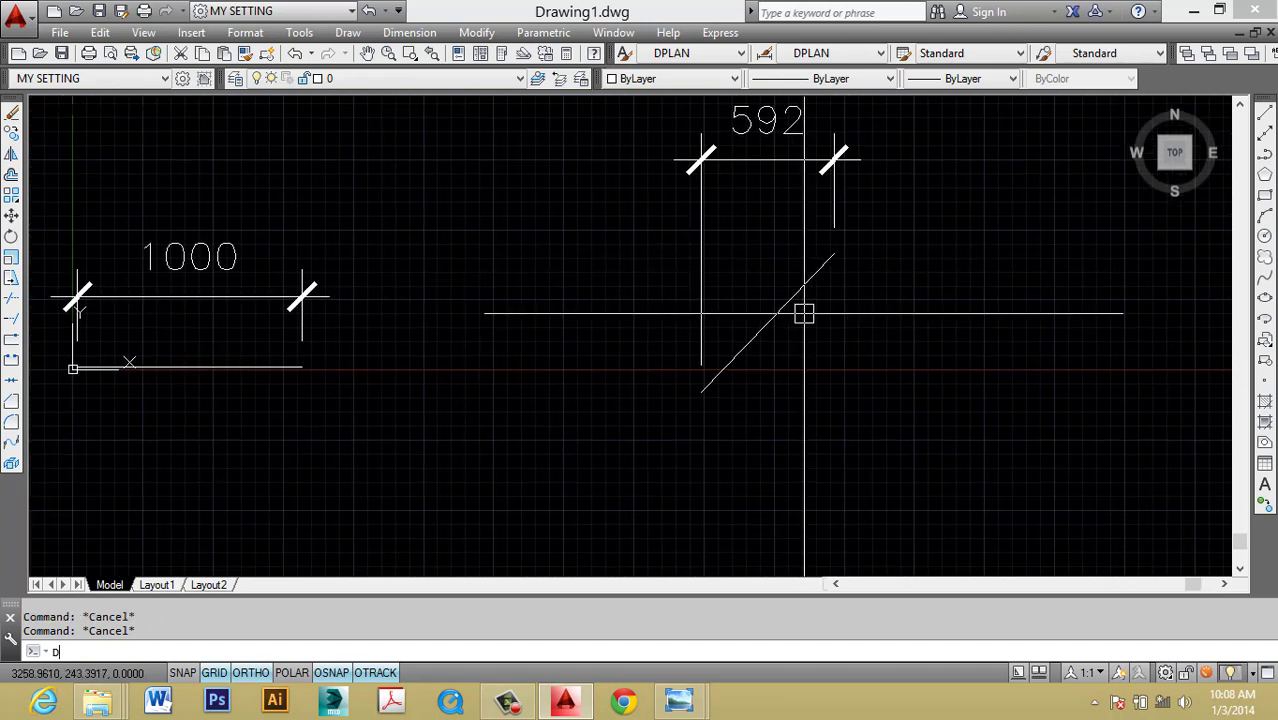
type("li")
key("Return")
left_click(701, 392)
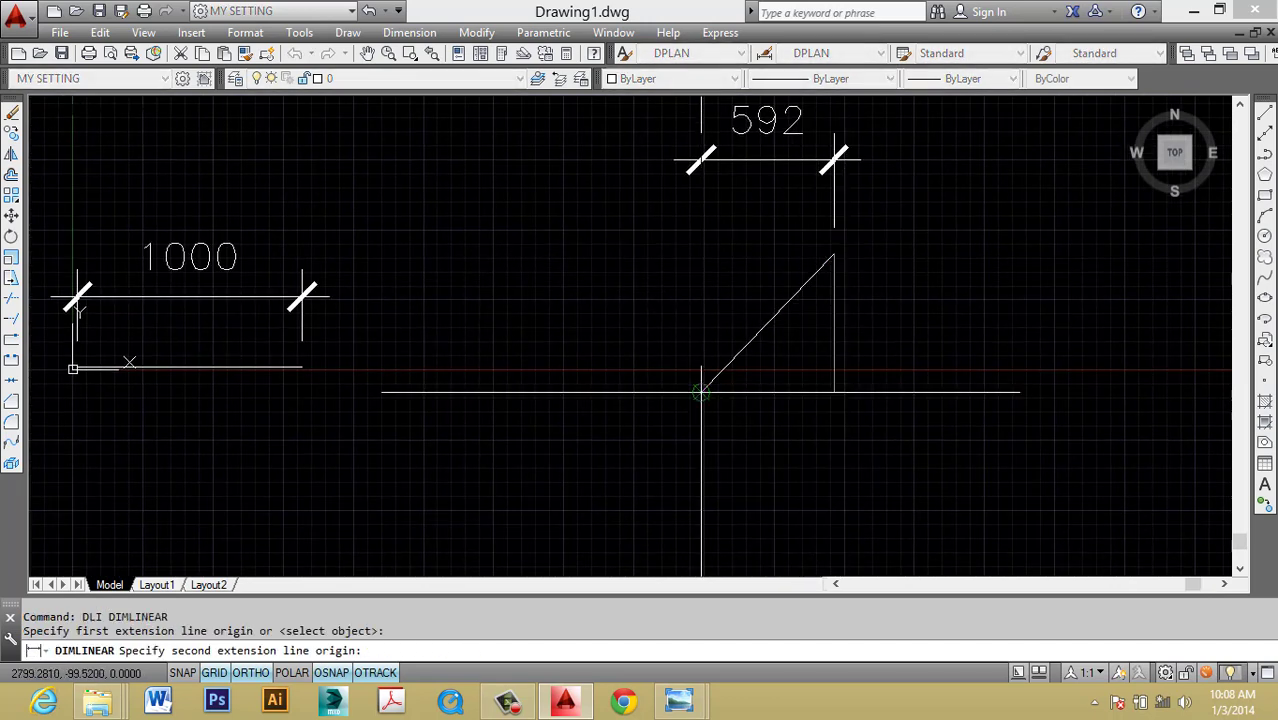
left_click(834, 257)
left_click(616, 325)
scroll(565, 320, "down", 2)
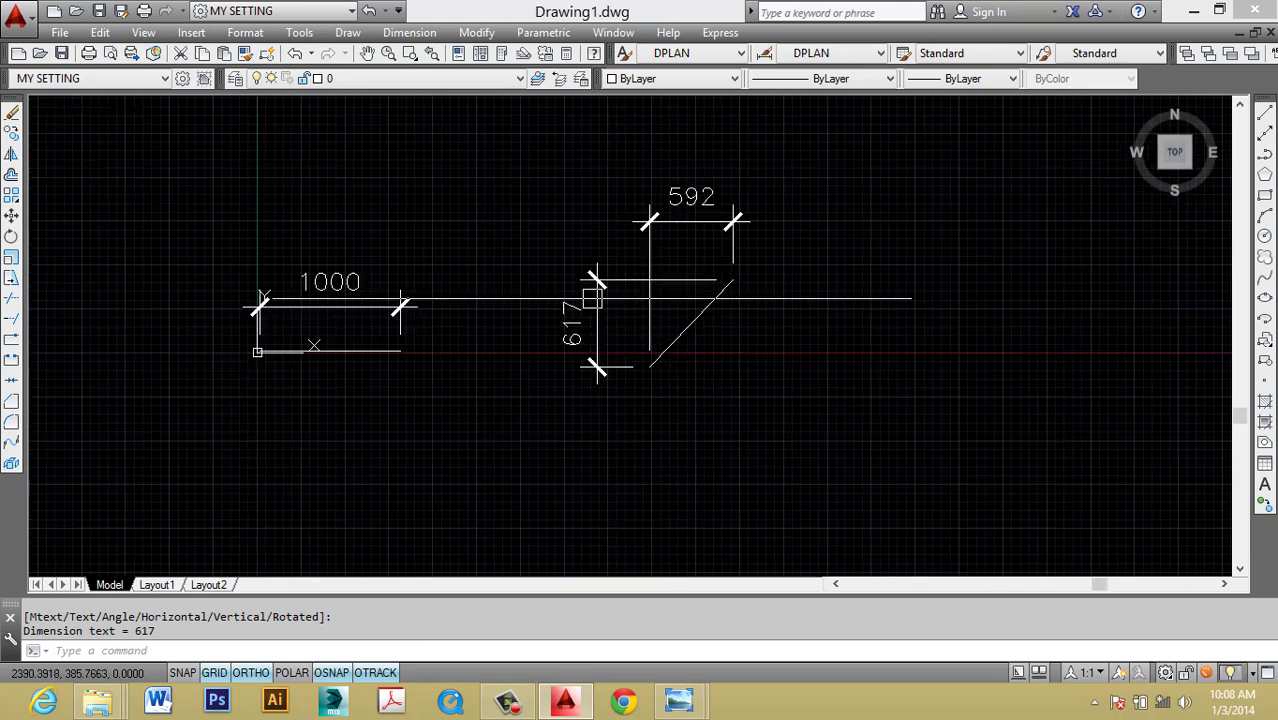
key("Escape")
Copy the diagonal line to a spot on its right.
middle_click_drag(585, 306, 546, 306)
left_click(698, 334)
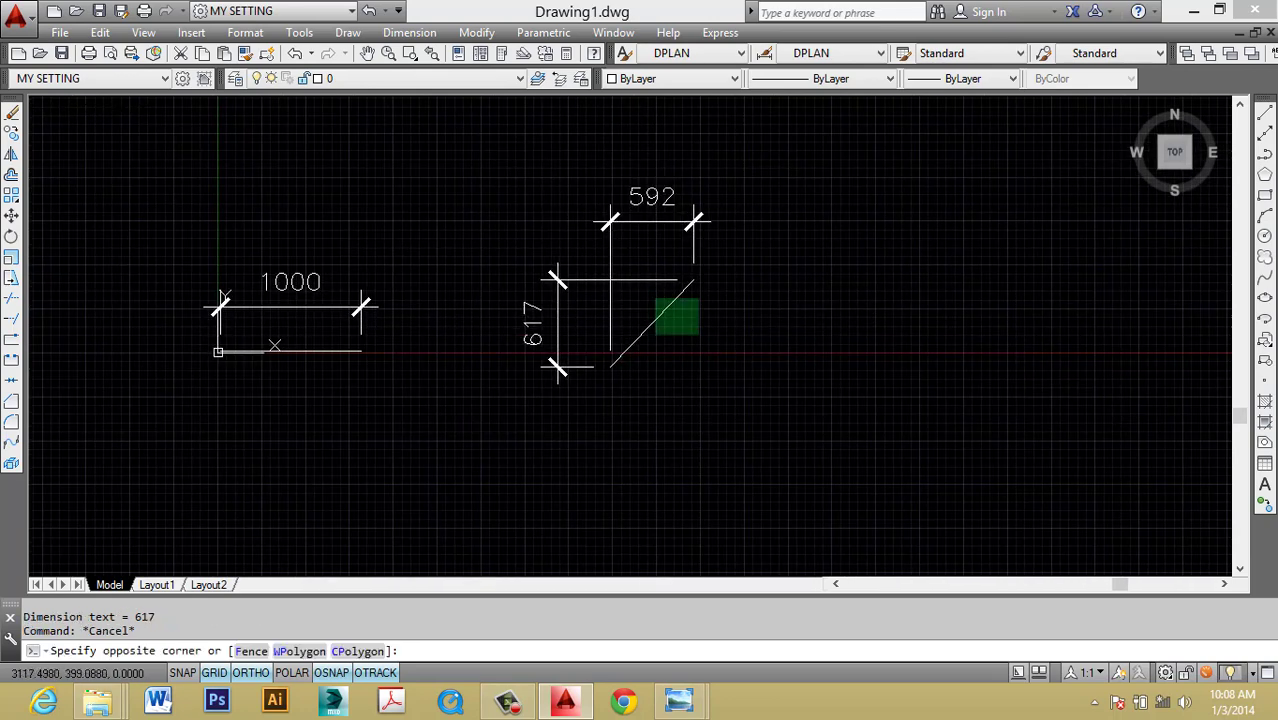
left_click(655, 298)
type("co")
key("Return")
left_click(611, 366)
left_click(866, 366)
key("Escape")
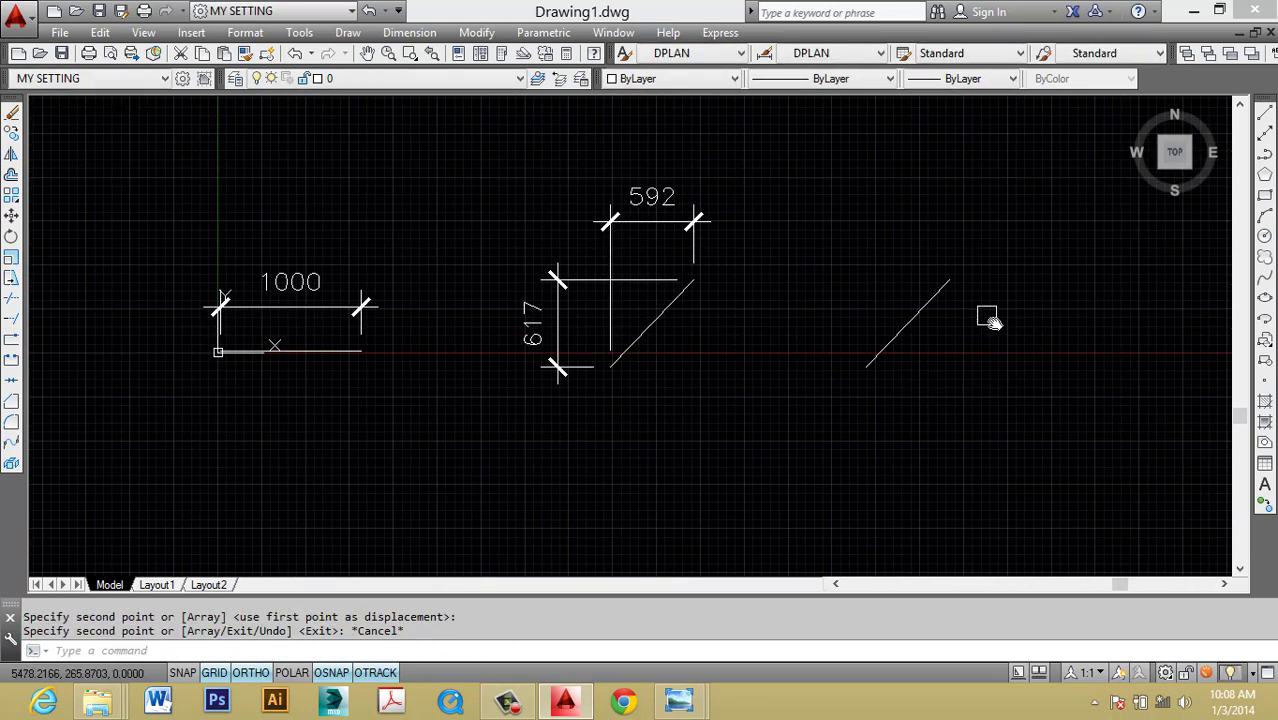
key("Escape")
key("Escape")
middle_click_drag(926, 323, 832, 342)
type("DA")
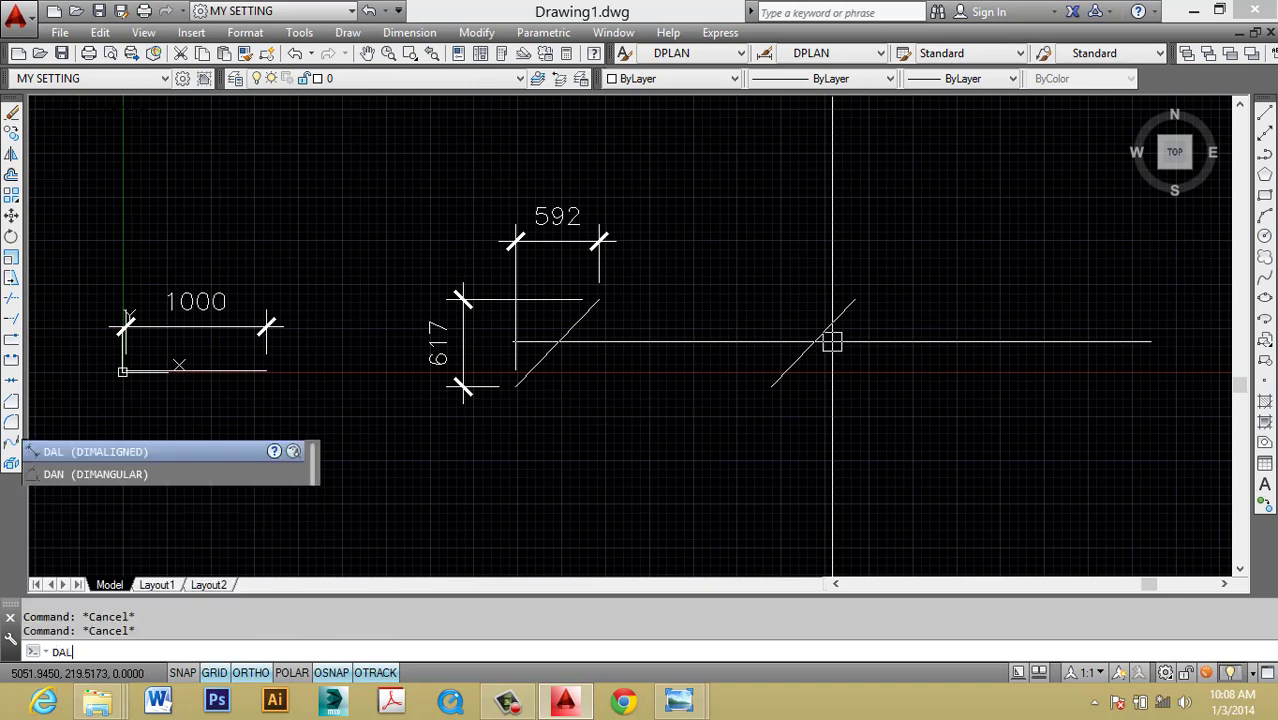
Dimension the copied diagonal with an 855 aligned dimension.
type("L")
key("Return")
left_click(771, 386)
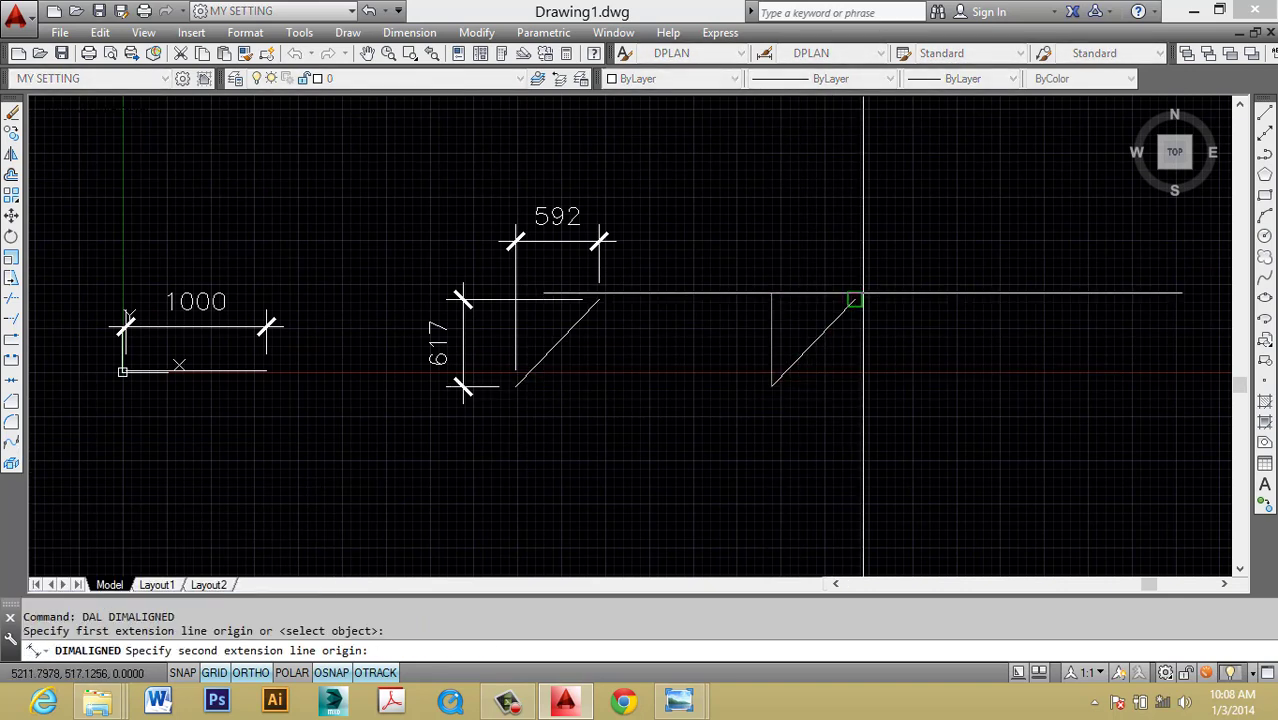
left_click(855, 300)
left_click(872, 323)
key("Escape")
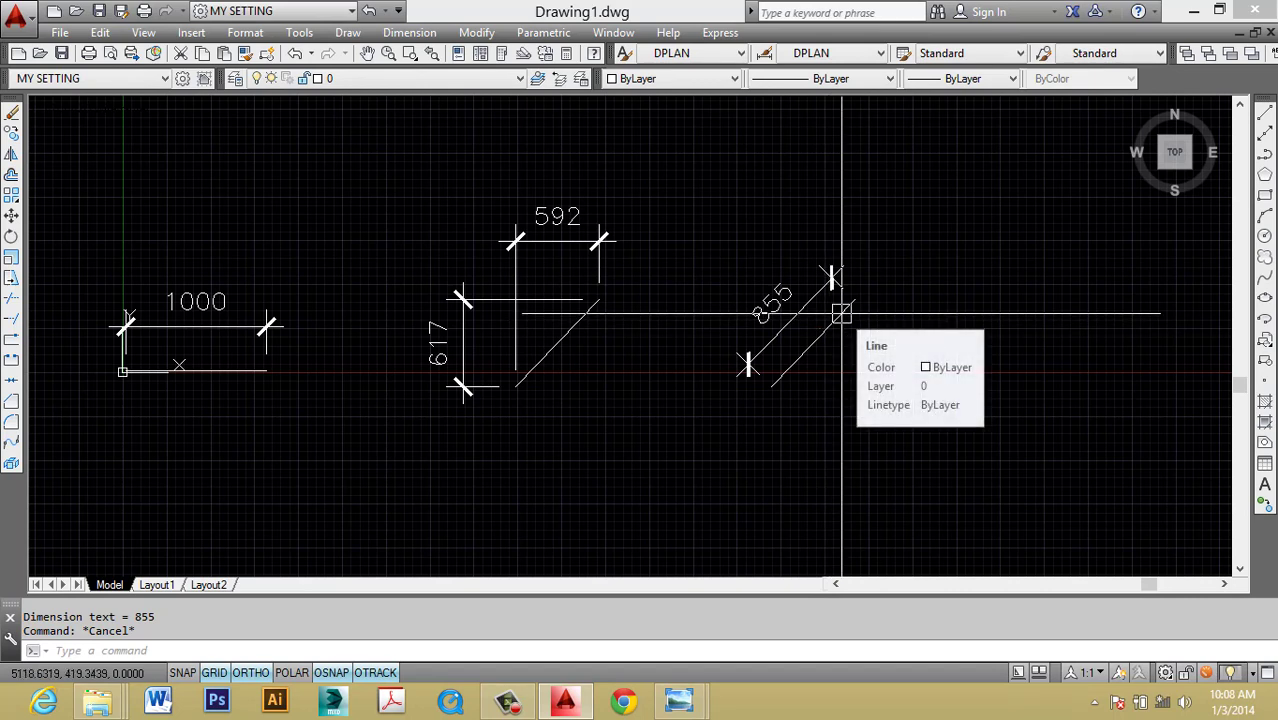
Check the 1000, 592, 617 and 855 dimensions across the drawing.
scroll(765, 297, "up", 4)
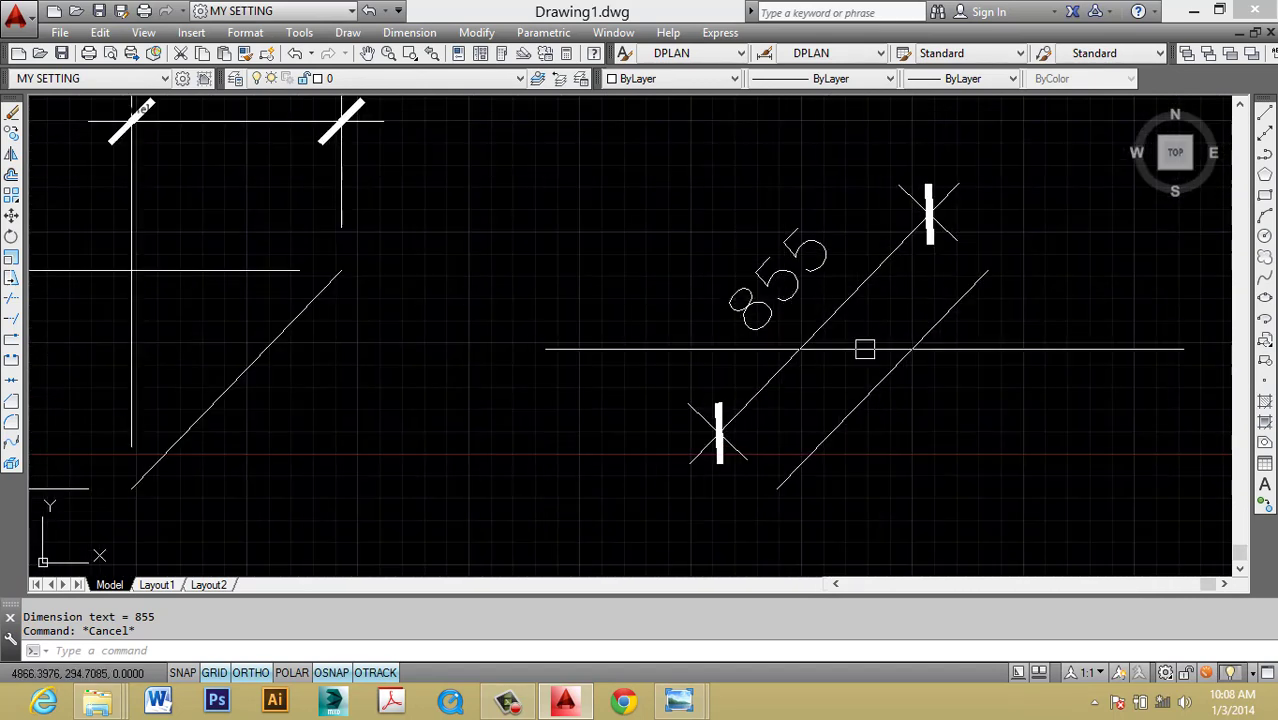
left_click(926, 390)
left_click(879, 364)
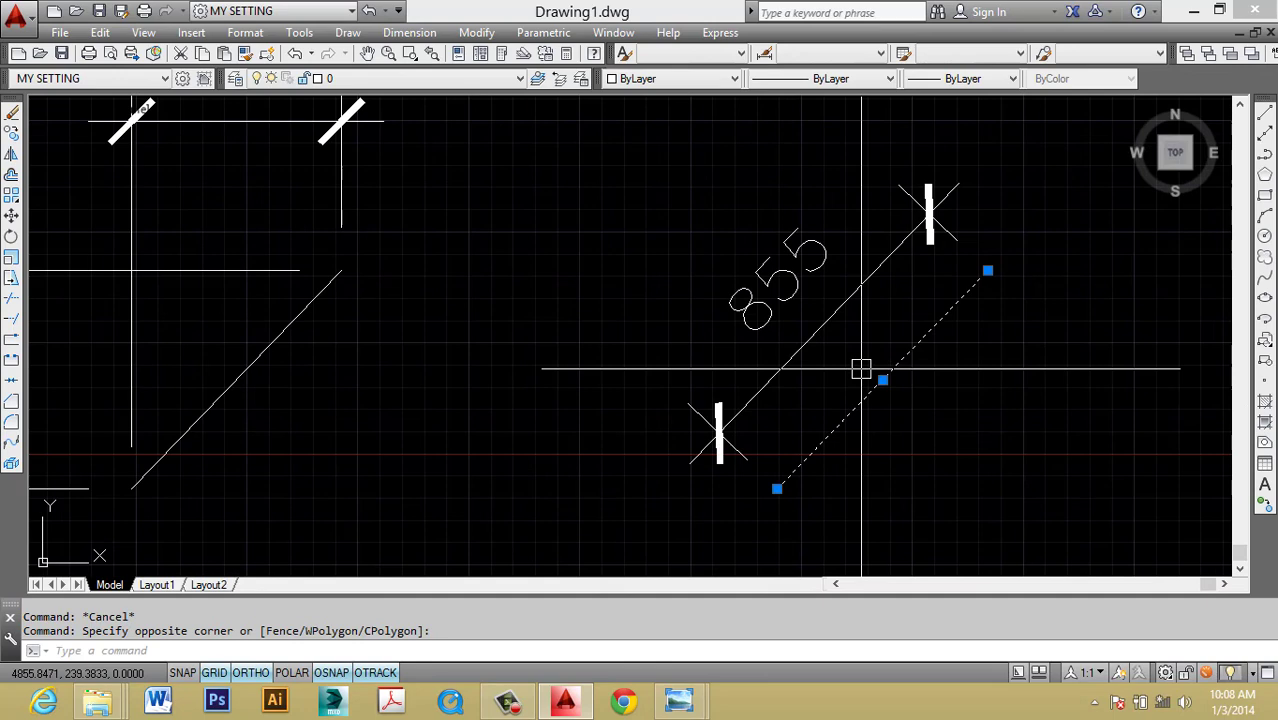
key("Escape")
scroll(873, 351, "down", 2)
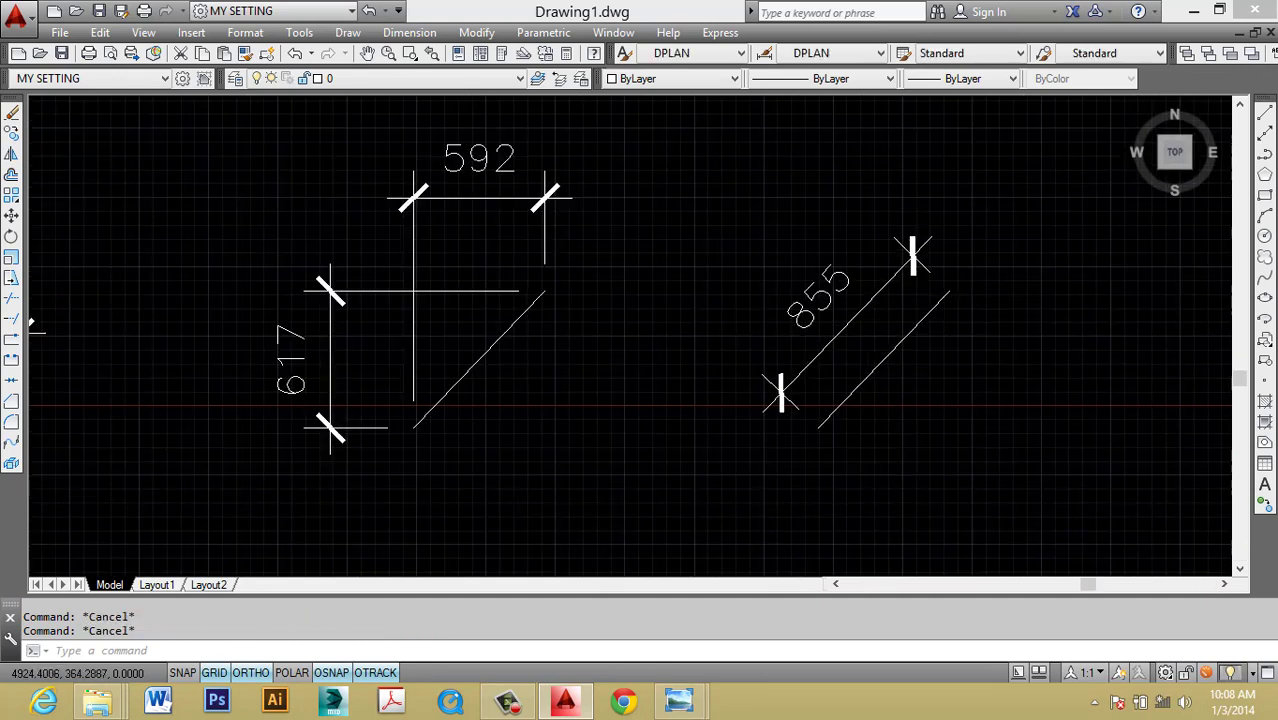
mouse_move(487, 258)
middle_mouse_down()
mouse_move(625, 288)
mouse_move(827, 265)
middle_mouse_up()
scroll(766, 285, "down", 2)
middle_click_drag(909, 287, 766, 323)
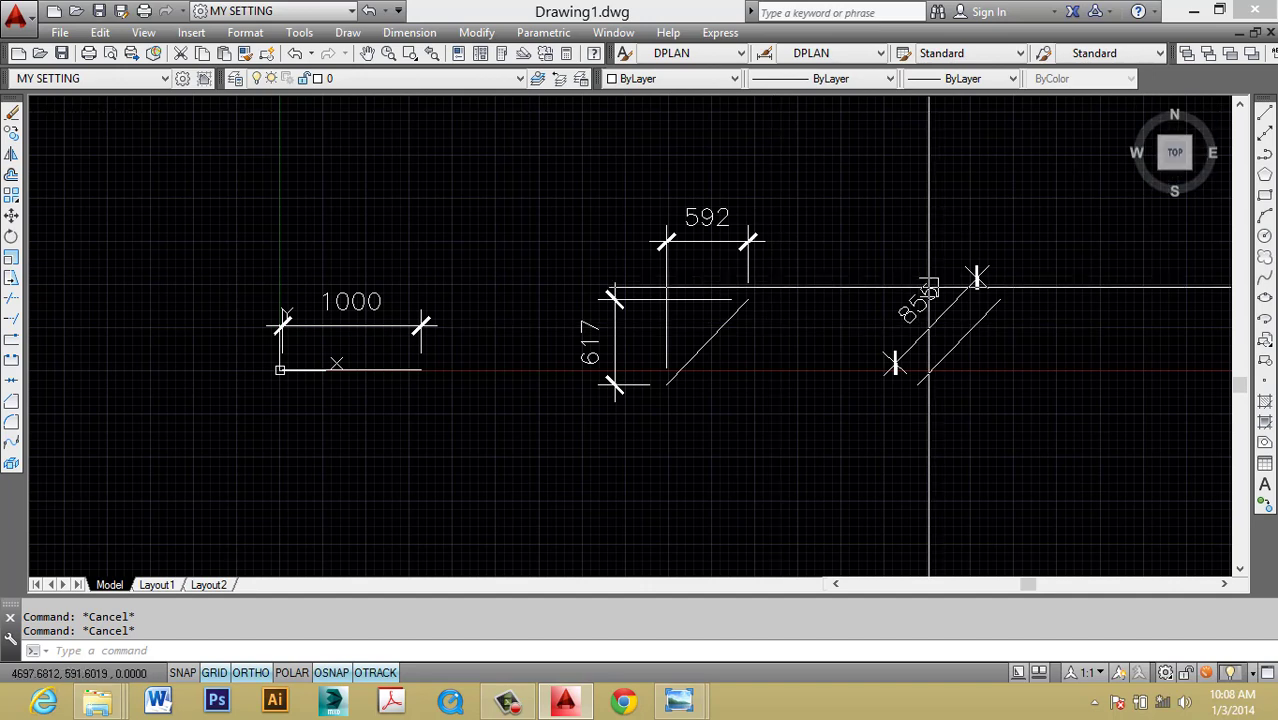
middle_click_drag(984, 336, 910, 340)
scroll(907, 325, "up", 2)
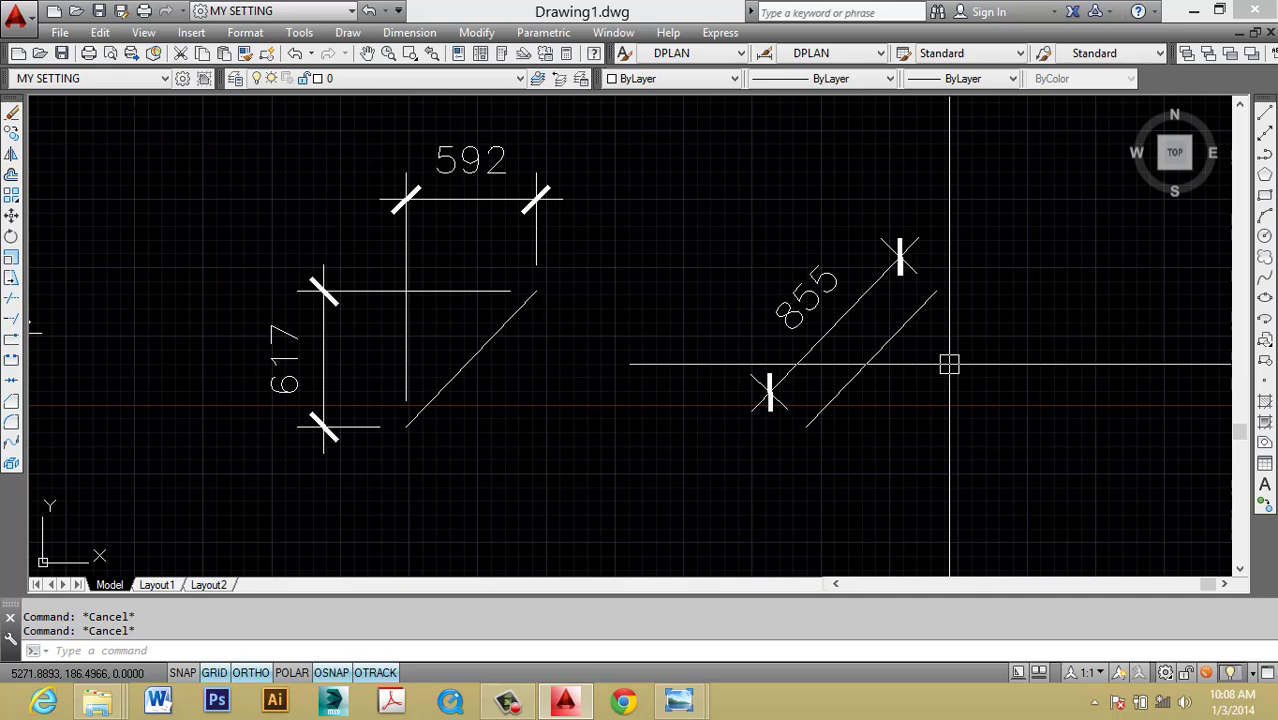
scroll(949, 365, "down", 2)
scroll(1010, 345, "down", 2)
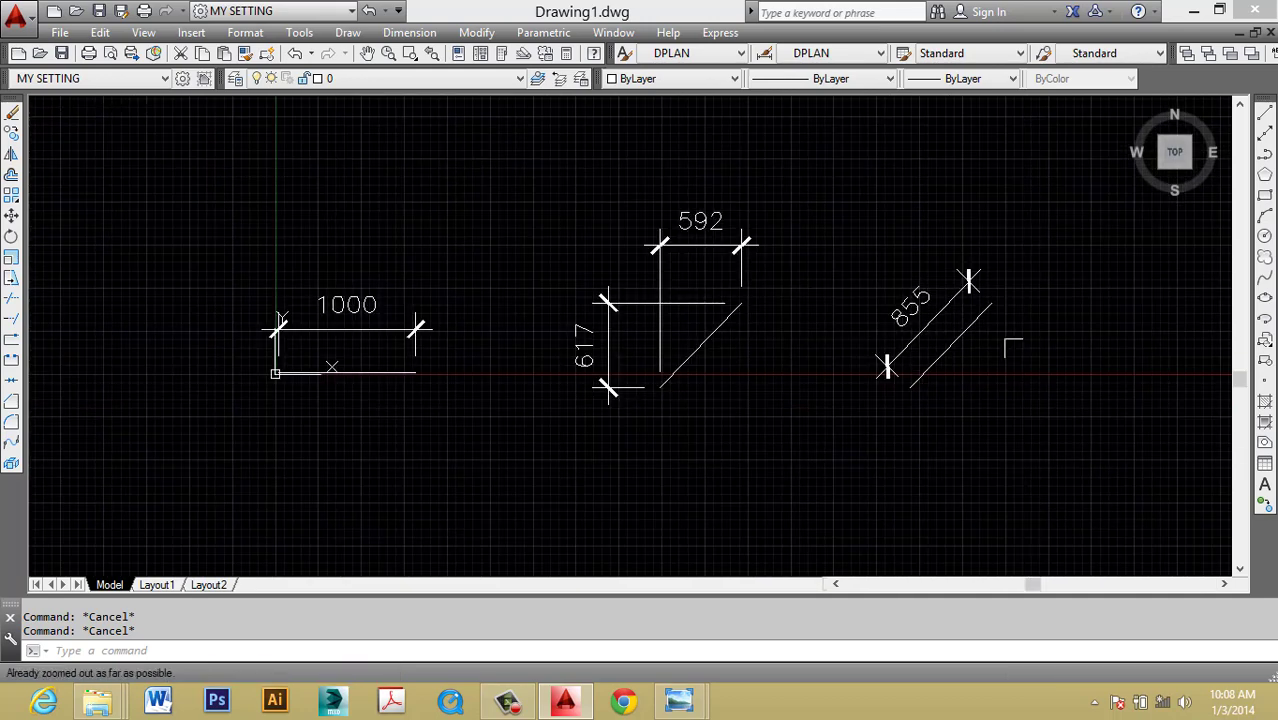
Open the Dimension menu and close it without choosing a command.
left_click(407, 33)
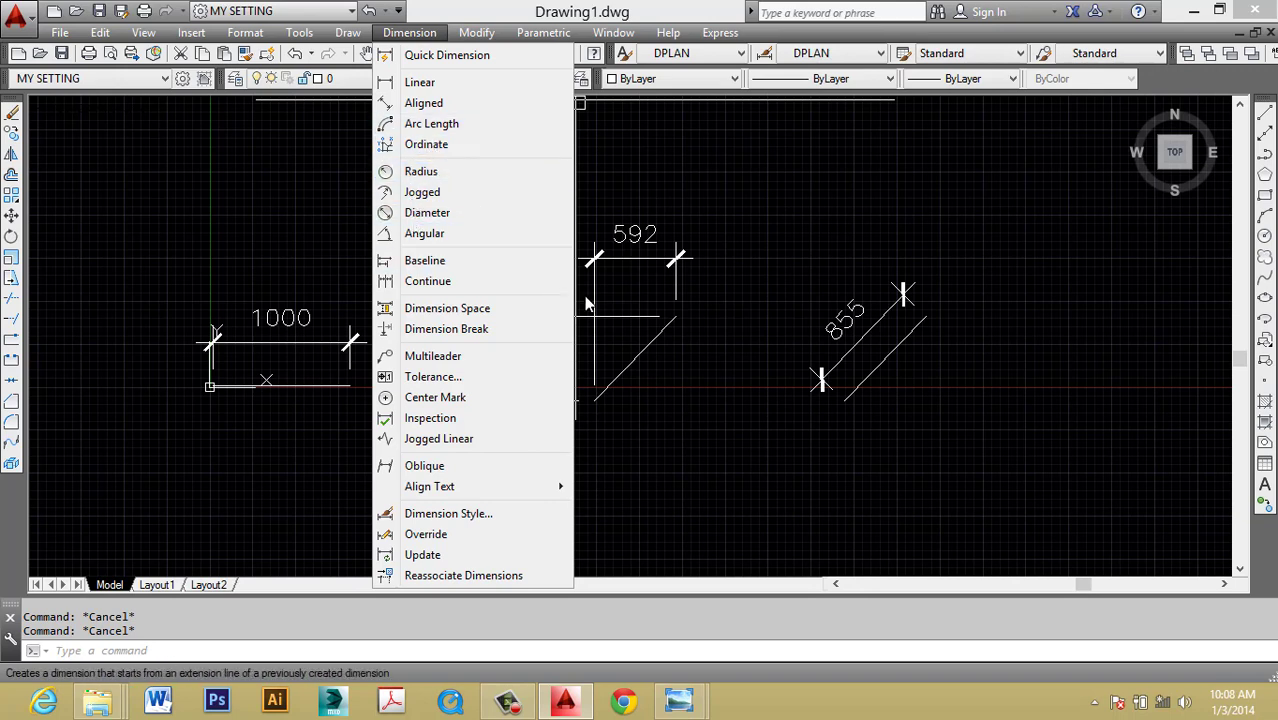
left_click(764, 396)
key("Escape")
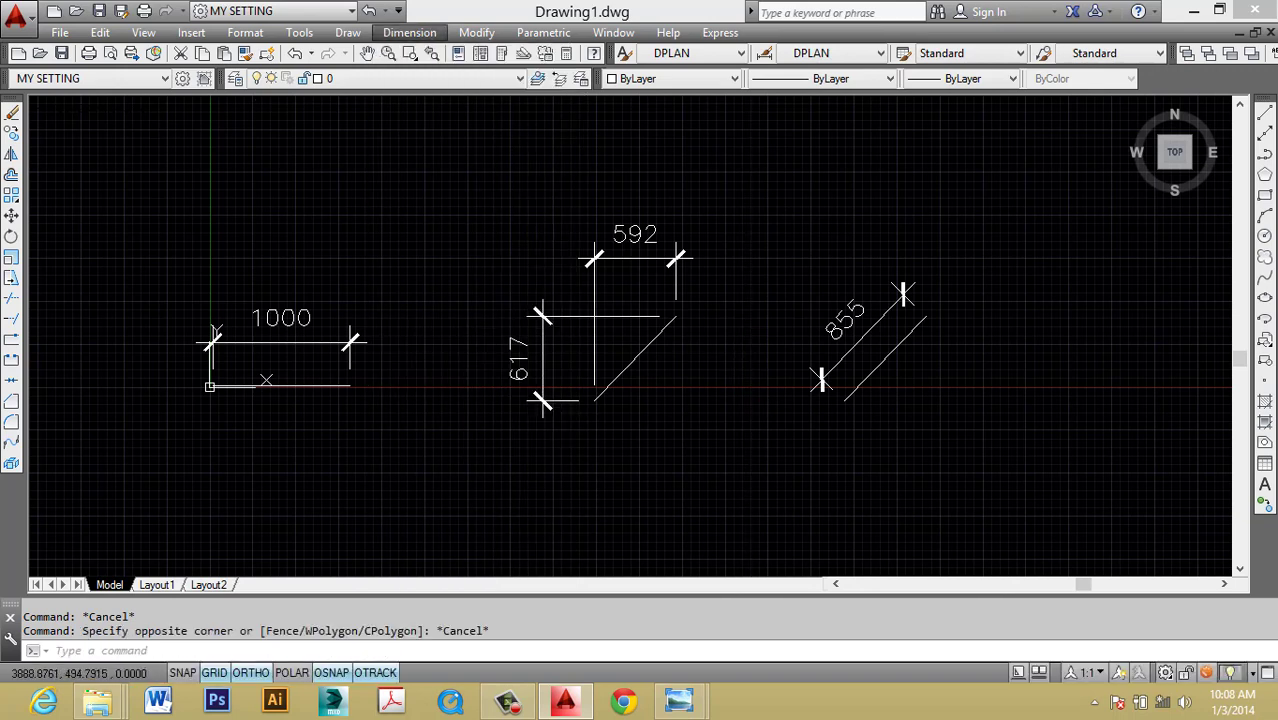
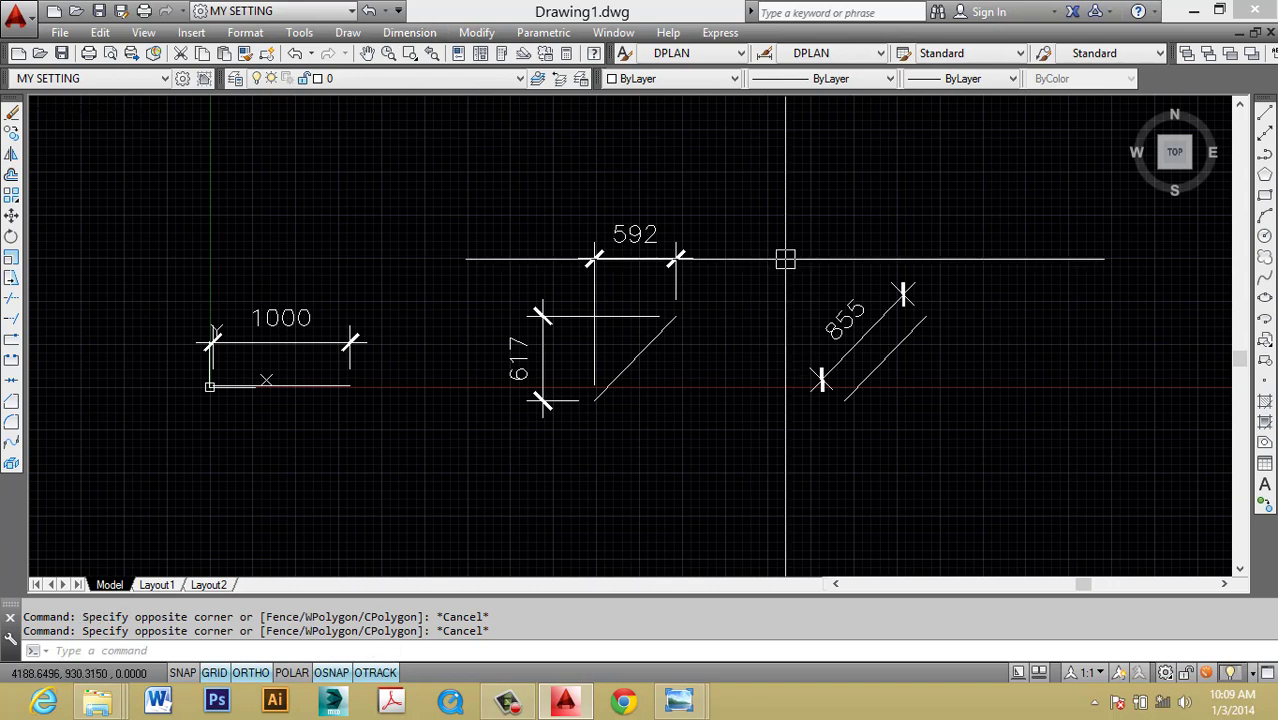
Draw a circle with the C command above the existing dimensions.
key("Escape")
type("c")
key("Return")
left_click(775, 187)
key("Escape")
middle_click_drag(830, 192, 780, 253)
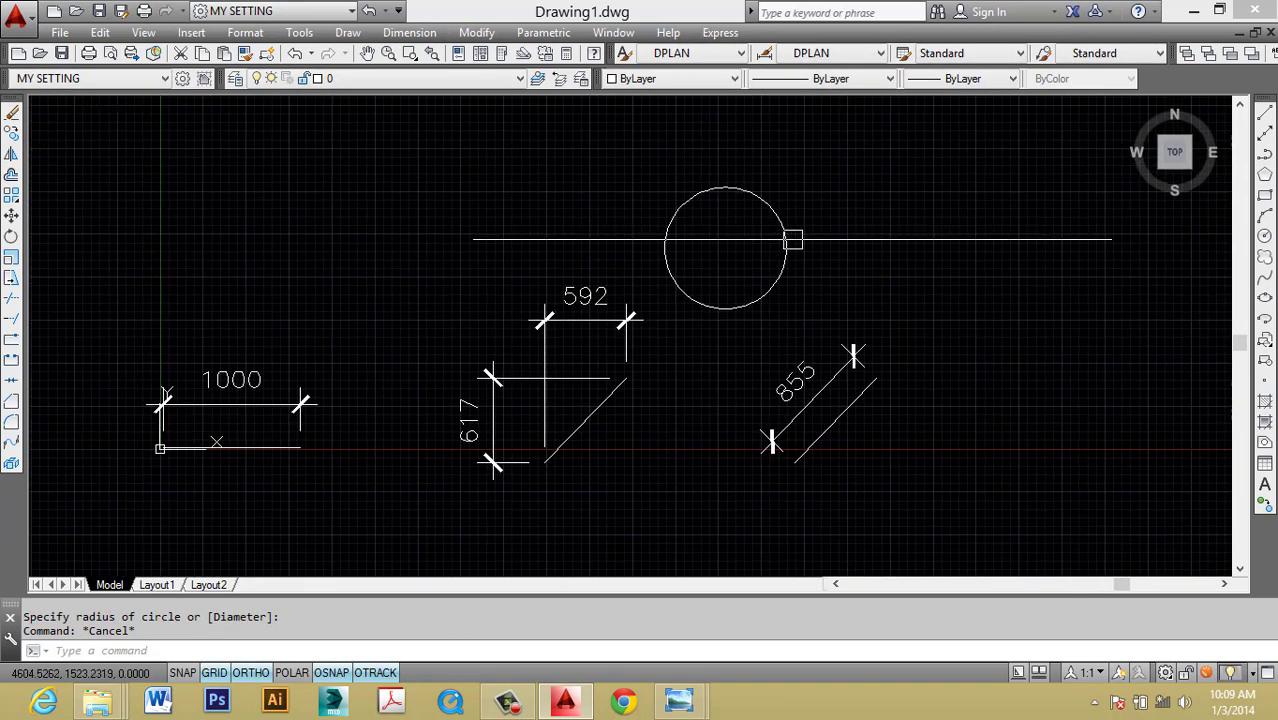
Dimension the circle's radius with DRA, placing the R443 label.
key("Escape")
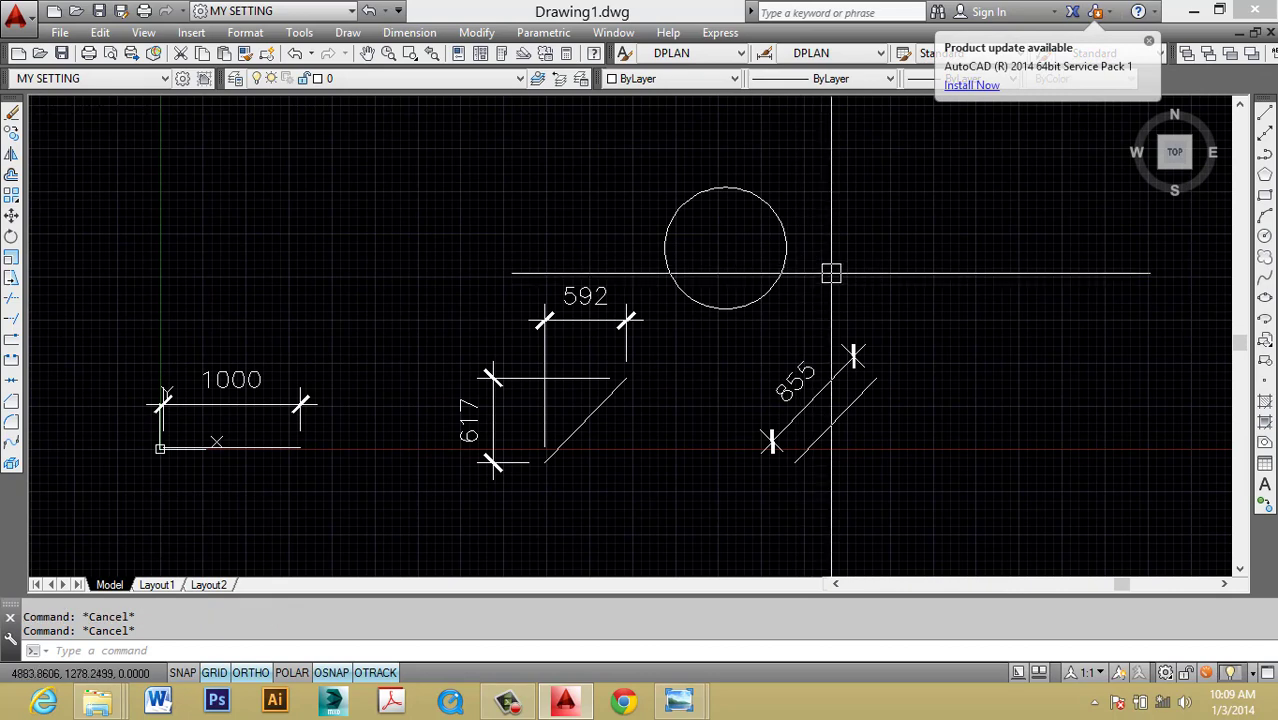
type("DRA")
key("Return")
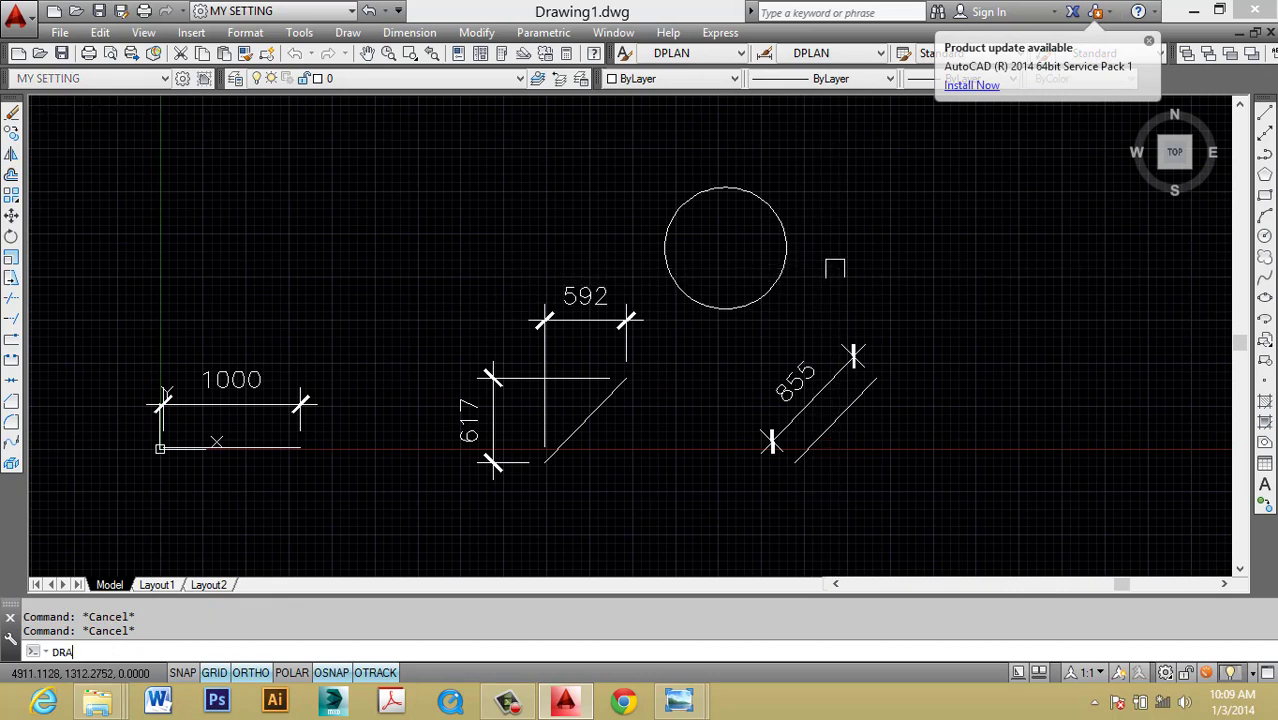
left_click(772, 214)
scroll(845, 215, "up", 2)
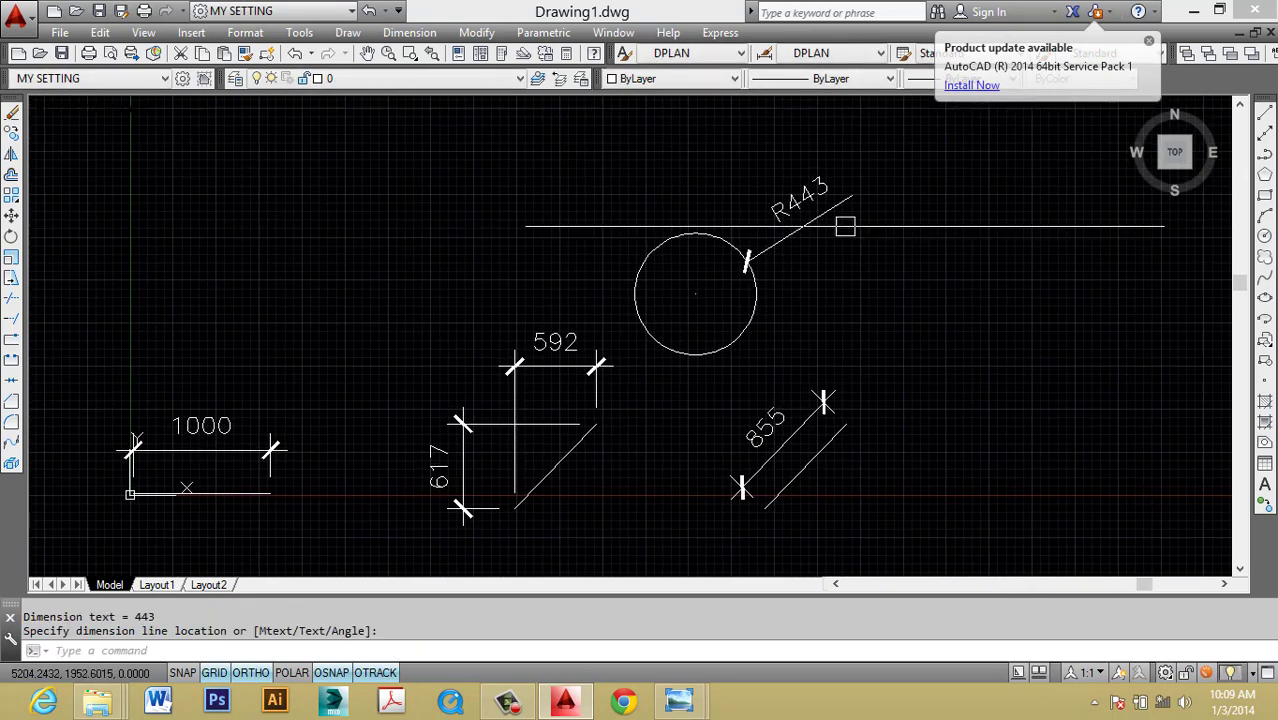
scroll(845, 215, "up", 3)
left_click(875, 183)
Select the R443 radius dimension and view its properties.
left_click(886, 213)
left_click(748, 318)
scroll(742, 205, "down", 2)
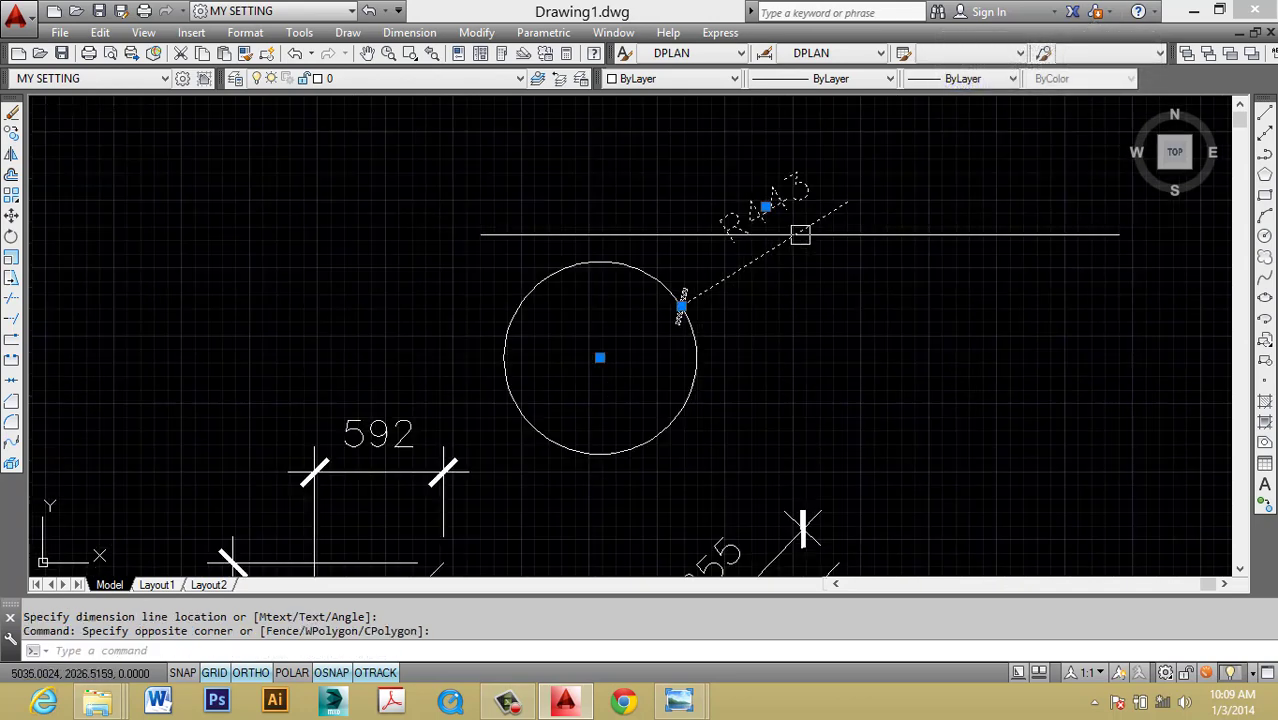
scroll(799, 231, "down", 2)
key("Escape")
left_click(888, 226)
left_click(832, 289)
key("Escape")
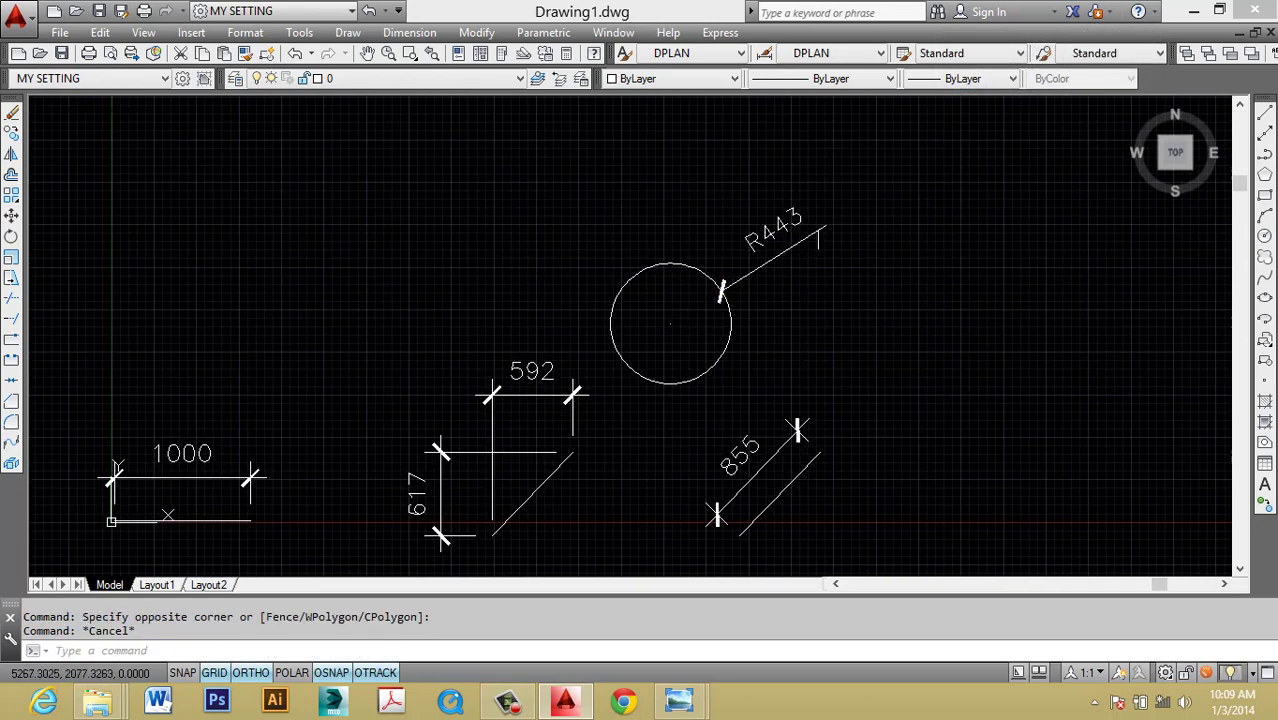
left_click(821, 223)
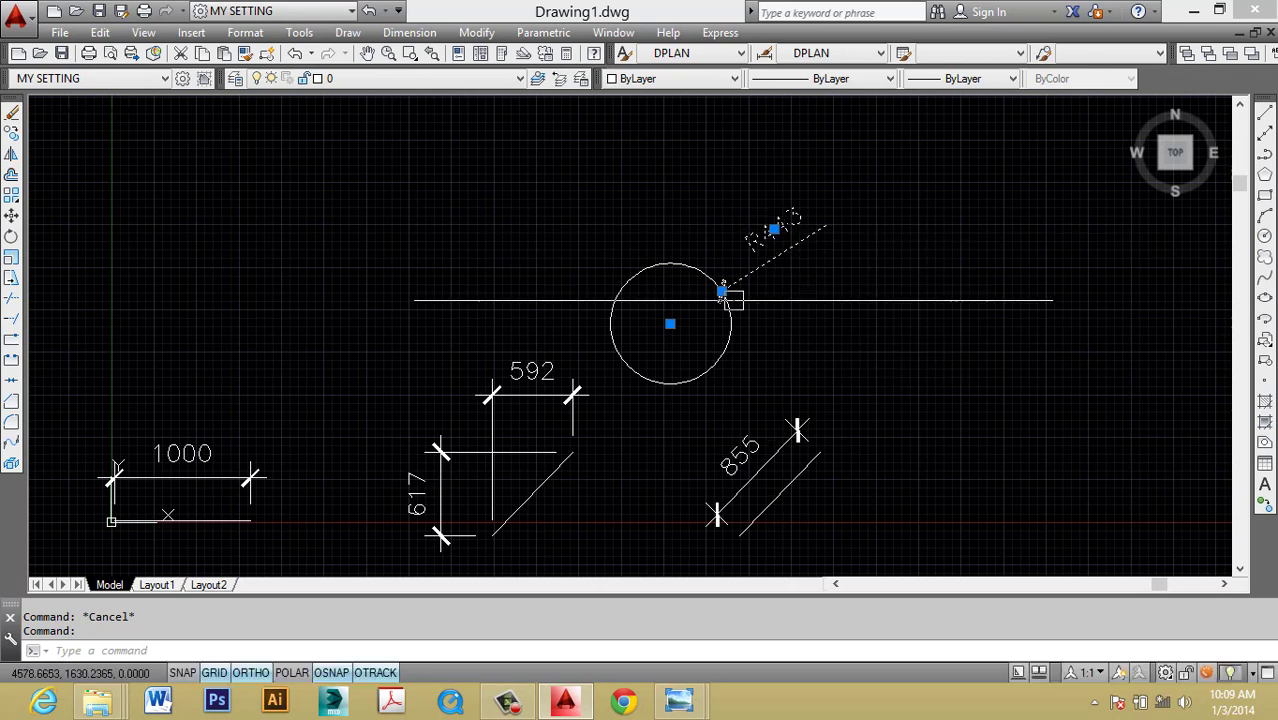
key("Escape")
left_click(772, 240)
double_click(781, 240)
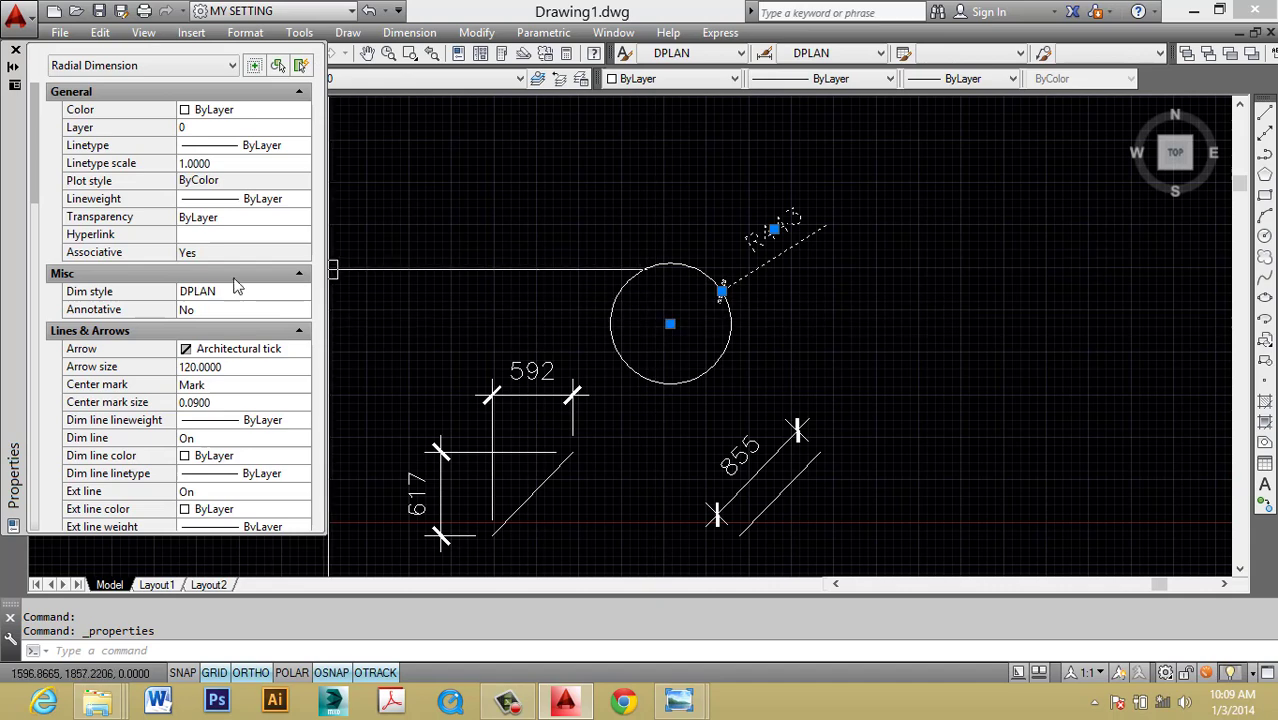
Check the 592 dimension, close the properties list, and centre the 1000 dimension.
left_click_drag(32, 167, 29, 336)
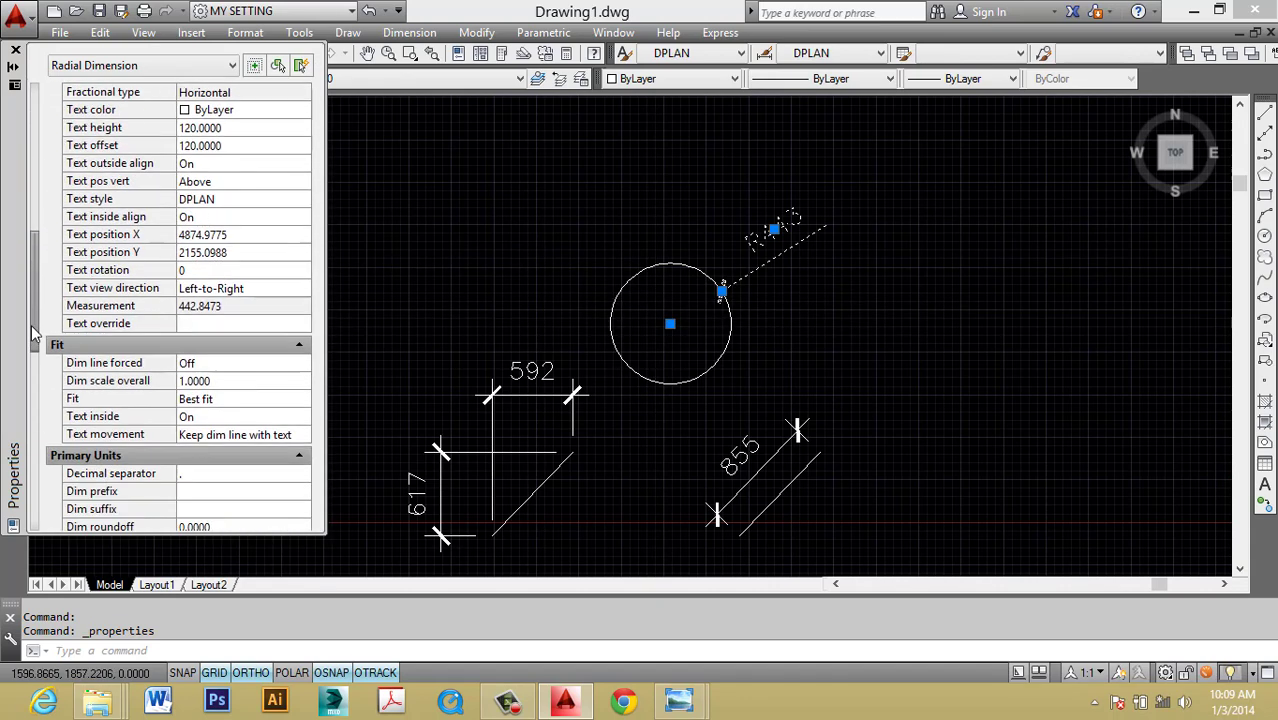
left_click(812, 336)
key("Escape")
mouse_move(563, 412)
middle_mouse_down()
mouse_move(649, 374)
mouse_move(920, 370)
middle_mouse_up()
scroll(920, 370, "up", 4)
left_click(828, 277)
key("Escape")
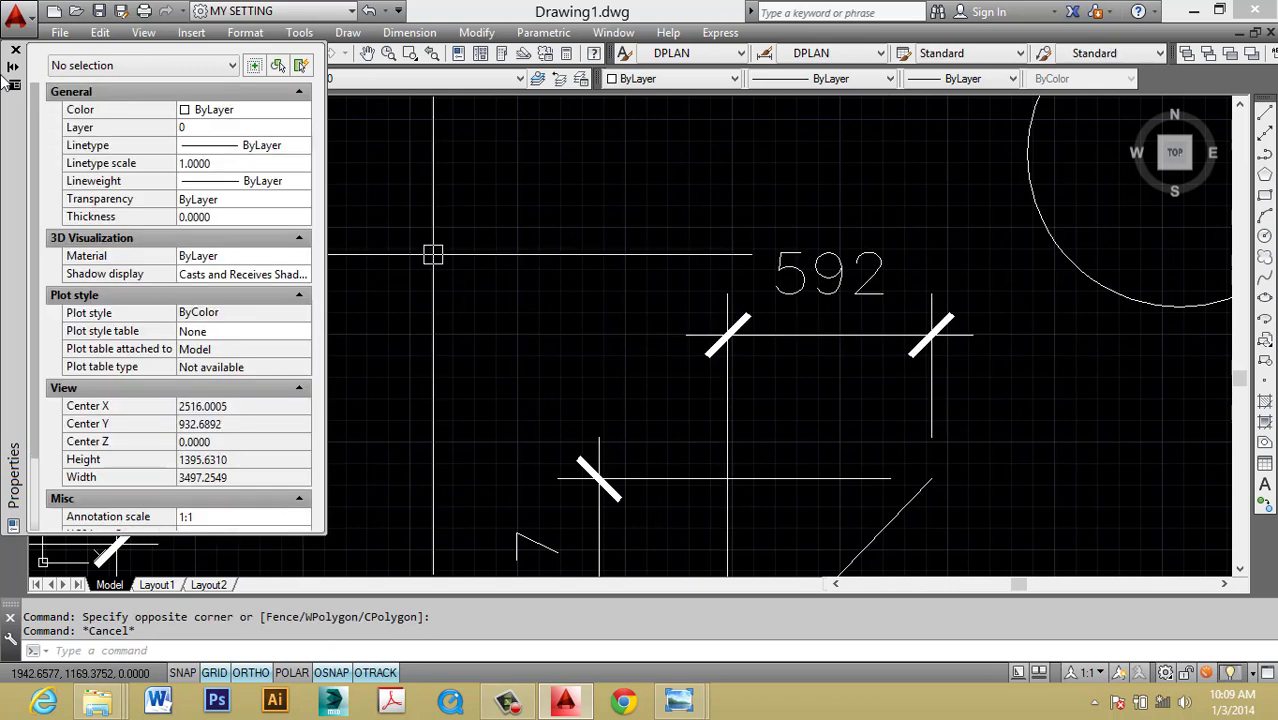
left_click(15, 48)
key("Escape")
scroll(747, 340, "down", 3)
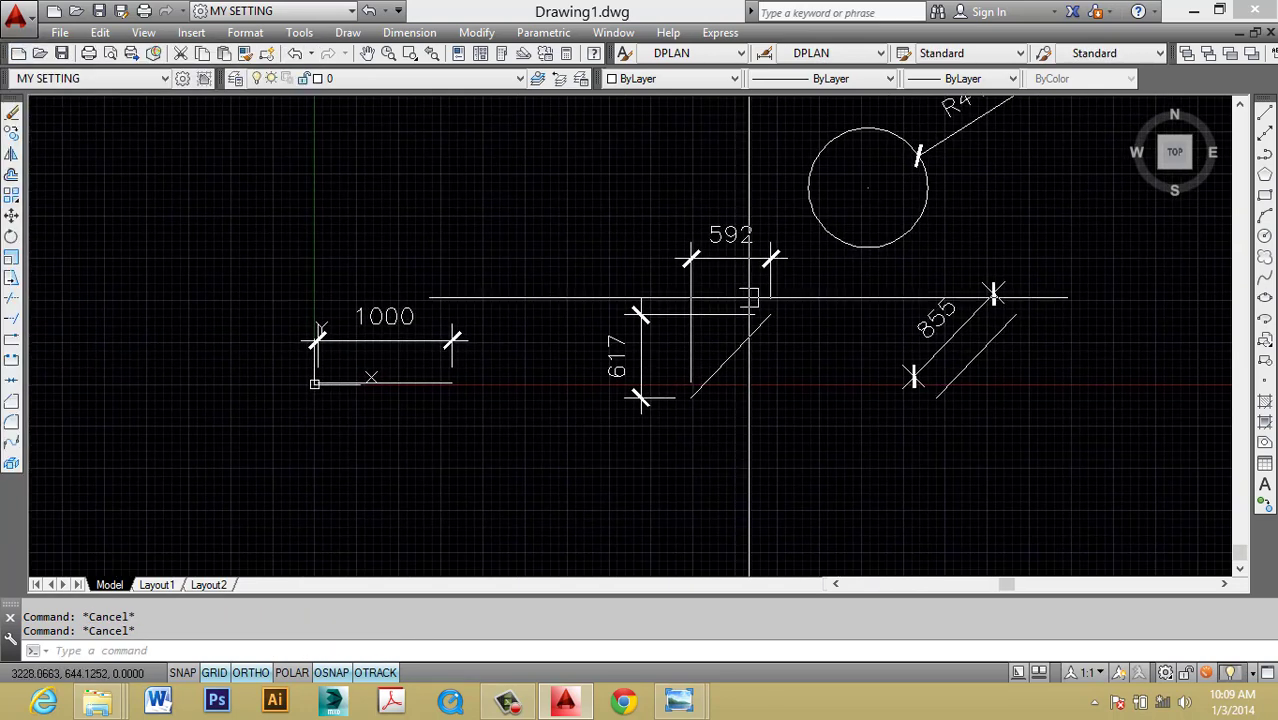
scroll(484, 330, "up", 4)
middle_click_drag(484, 330, 627, 334)
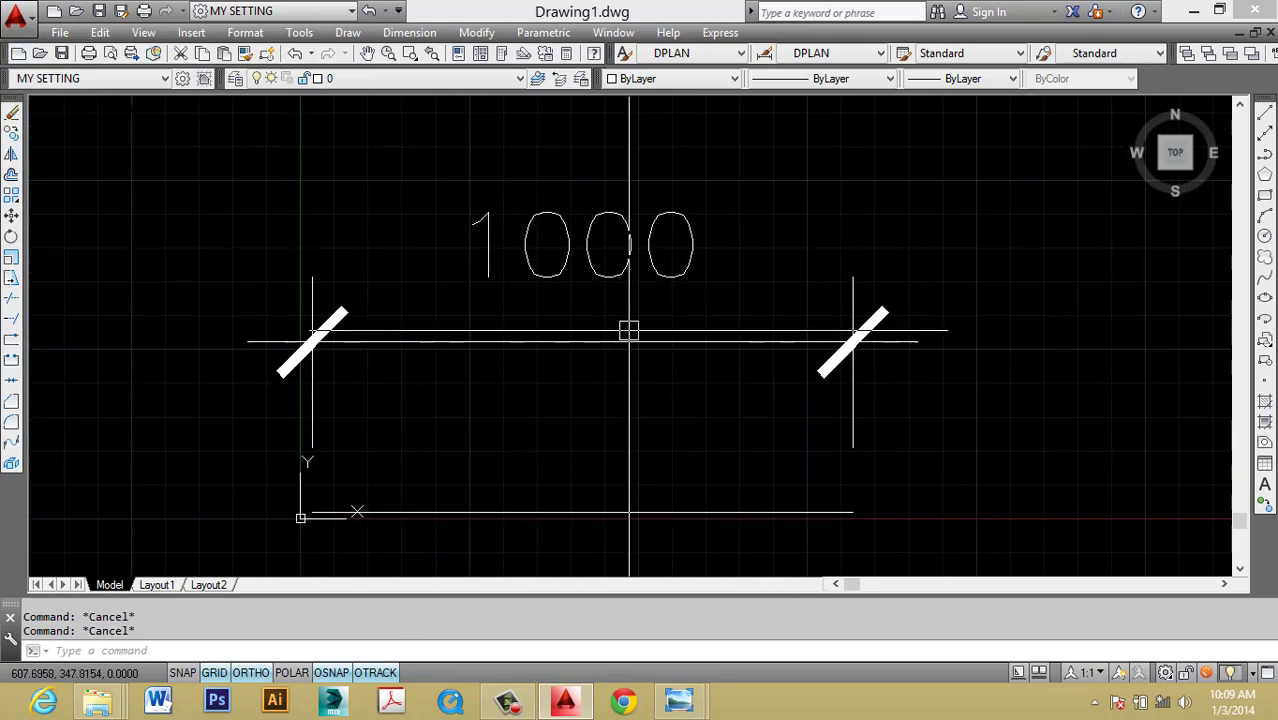
Set the DPLAN style's primary units scale factor to 0.5, making the 1000 dimension read 500.
left_click(763, 56)
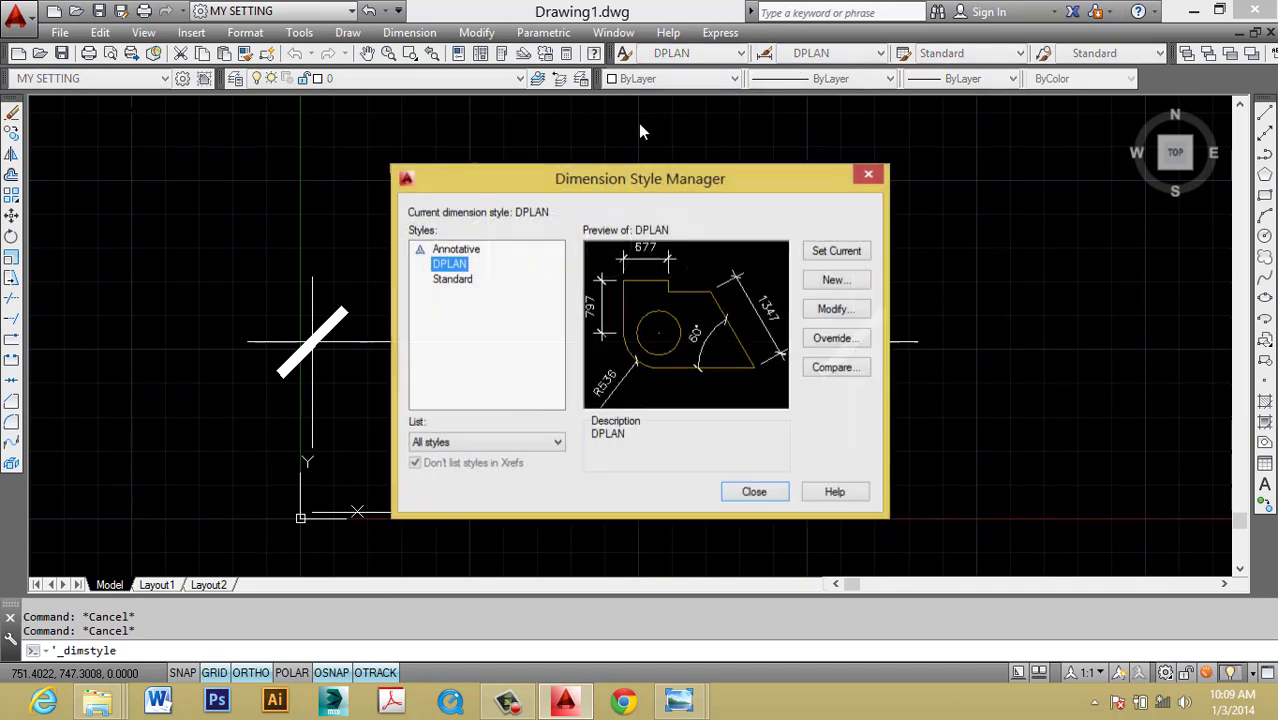
left_click(833, 318)
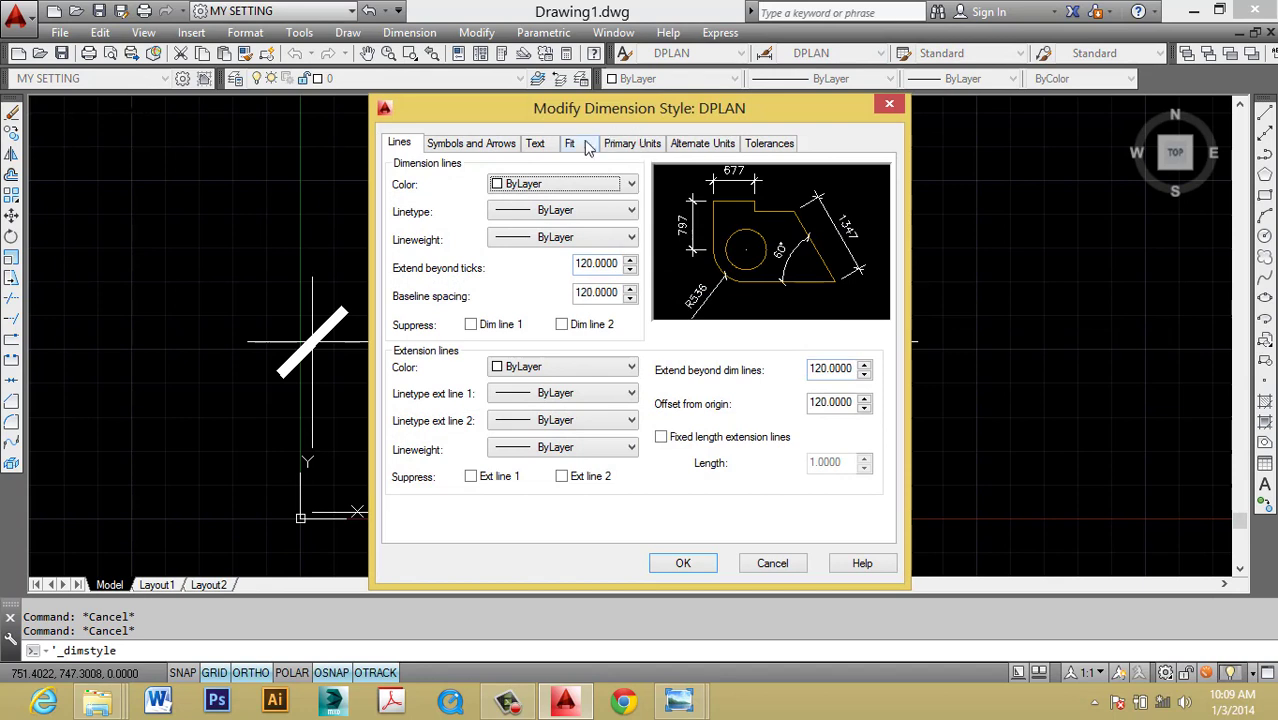
left_click(631, 147)
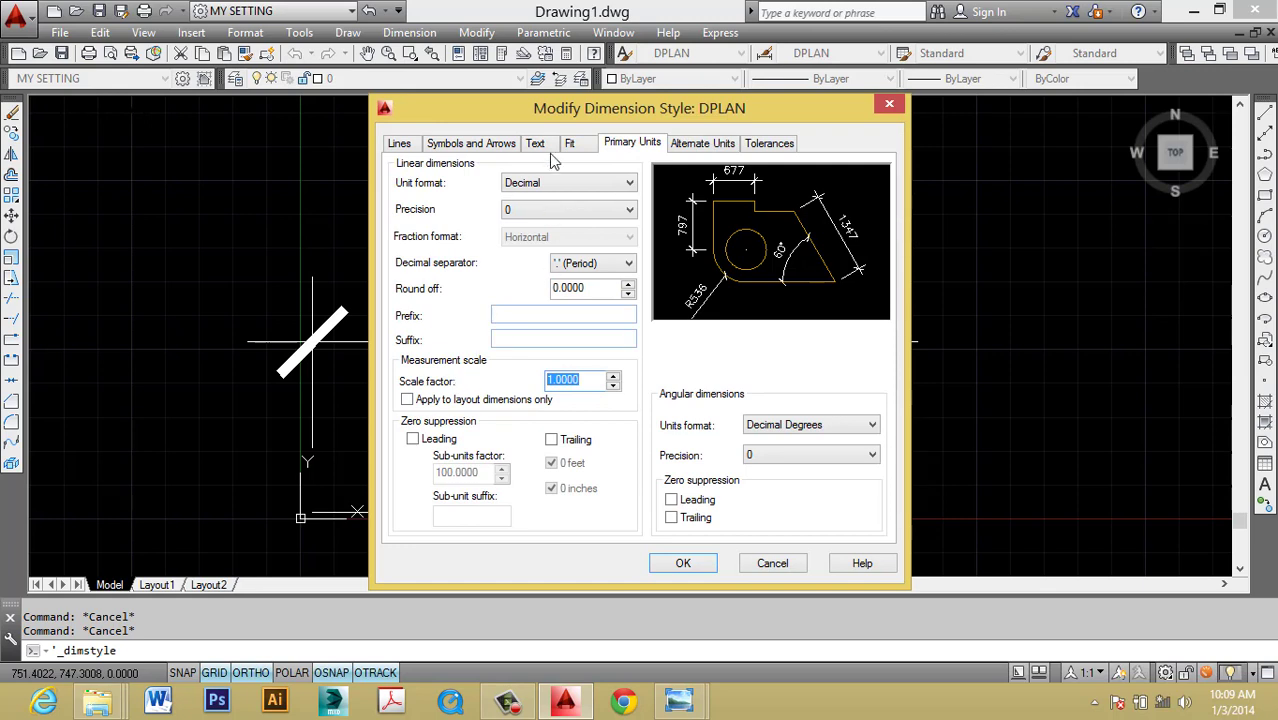
key("BackSpace")
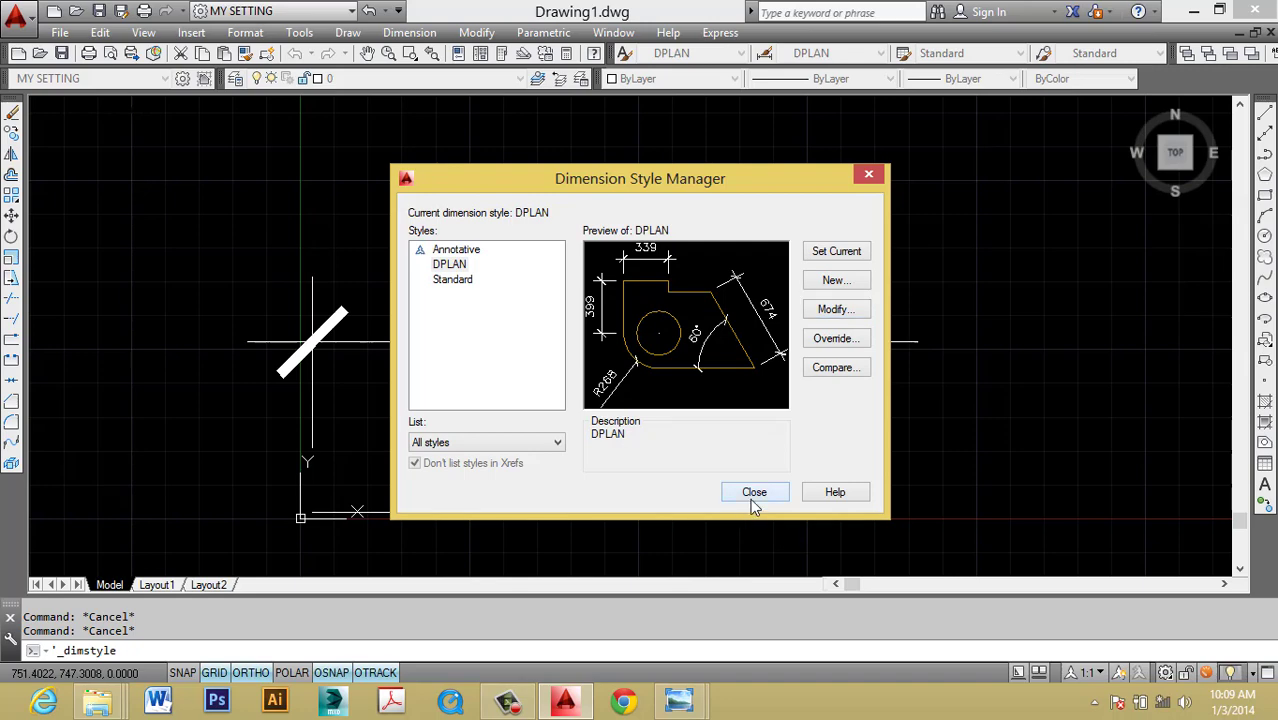
left_click(754, 492)
middle_click_drag(797, 375, 860, 371)
left_click_drag(860, 371, 665, 267)
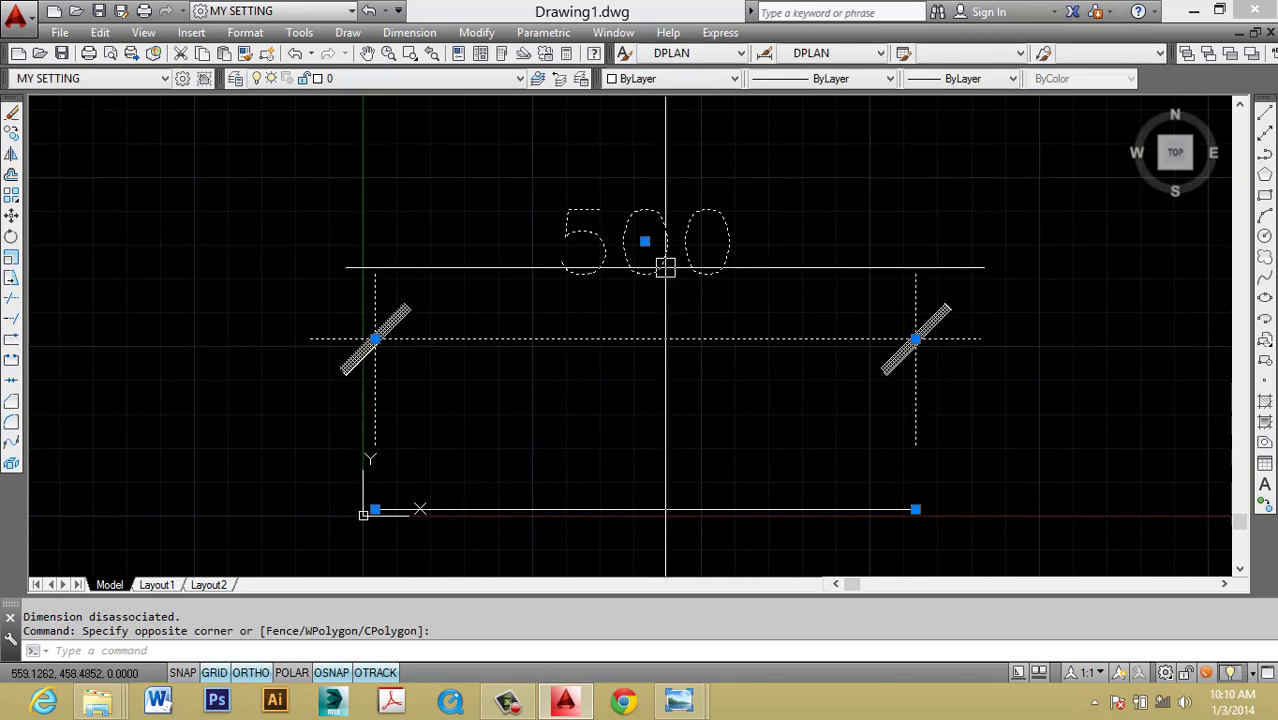
key("Escape")
key("Escape")
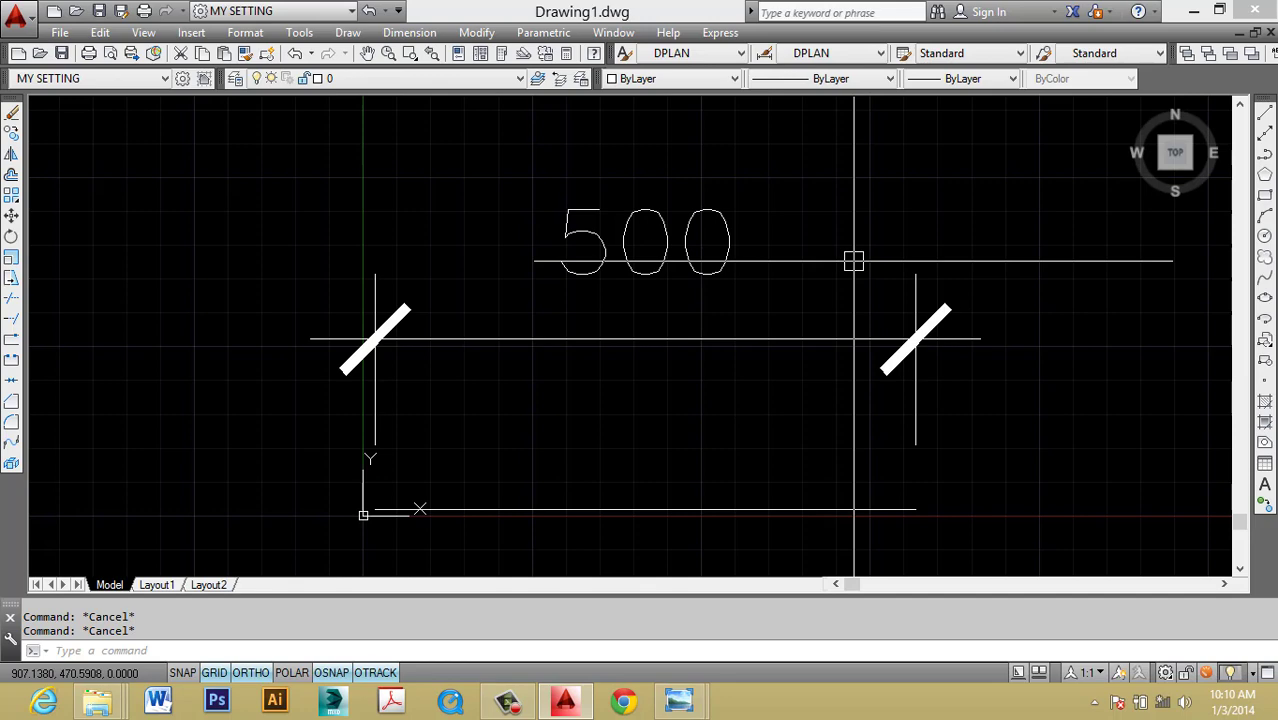
Change the DPLAN style's scale factor to 2 so the dimension reads 2000.
left_click(768, 56)
left_click(828, 309)
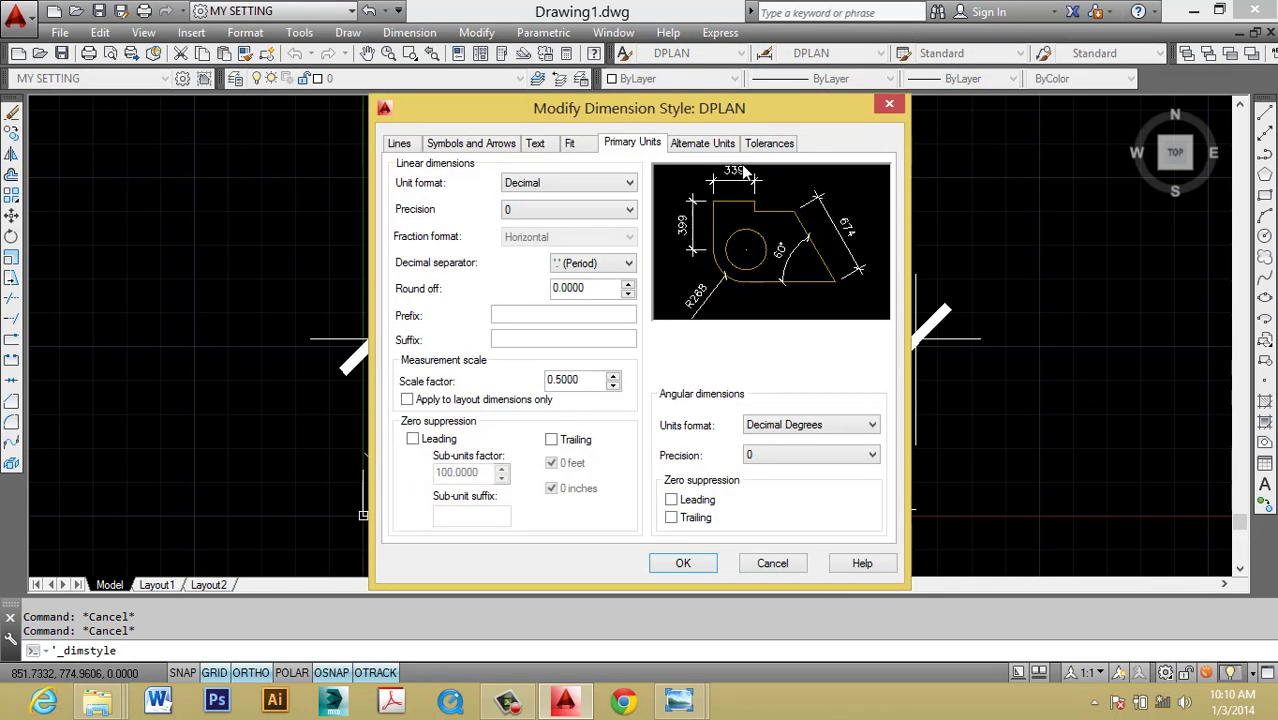
left_click_drag(745, 107, 1205, 117)
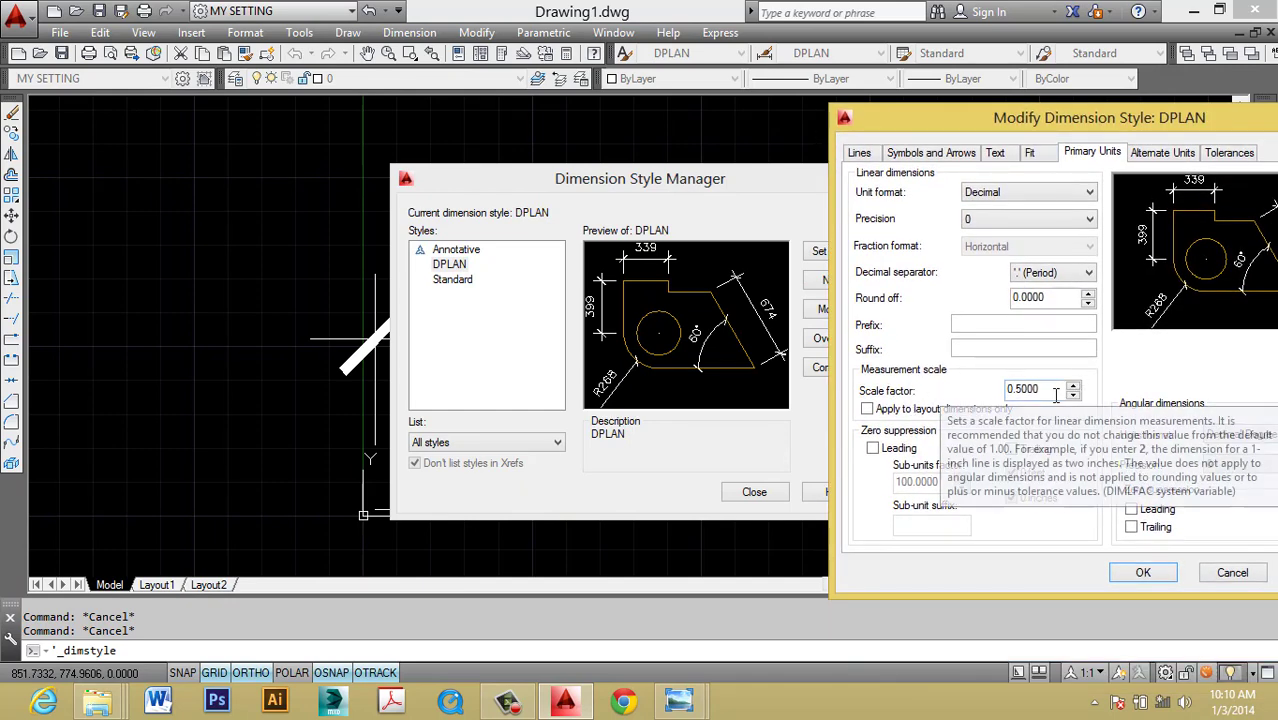
left_click(1055, 395)
type("2")
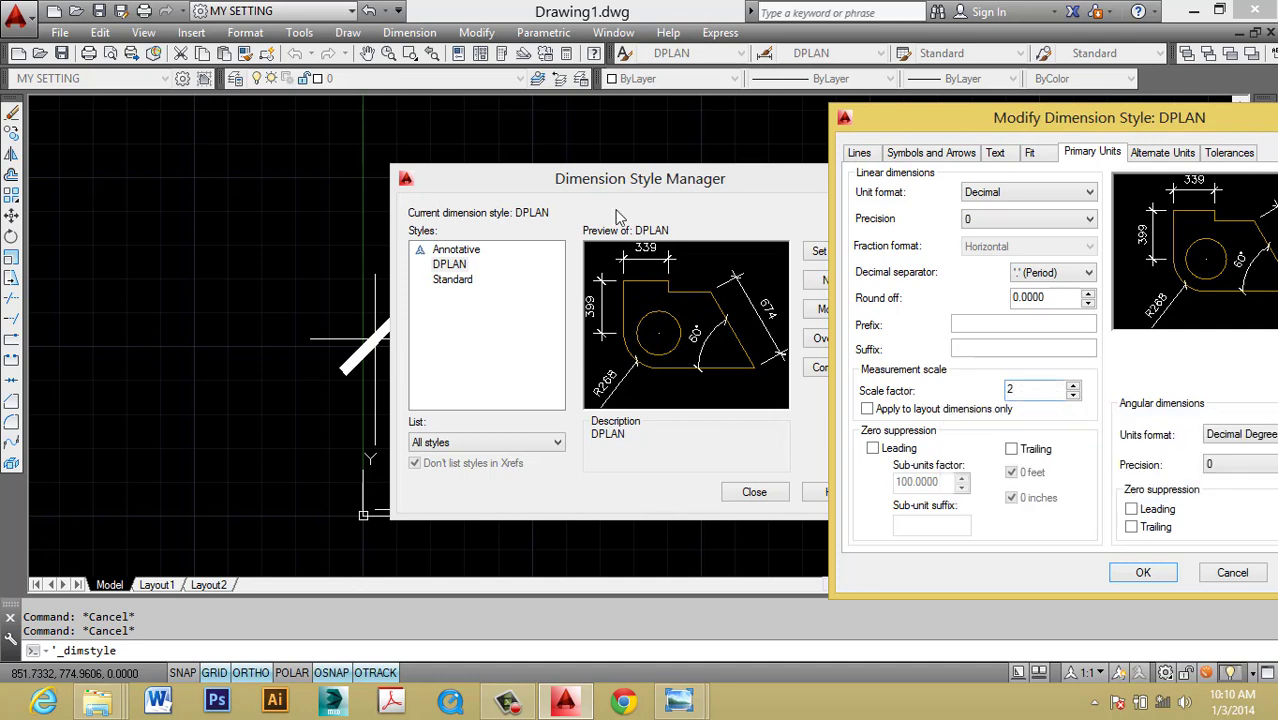
left_click(1143, 572)
left_click(753, 493)
Select the 2000 dimension and erase it with E.
left_click(762, 414)
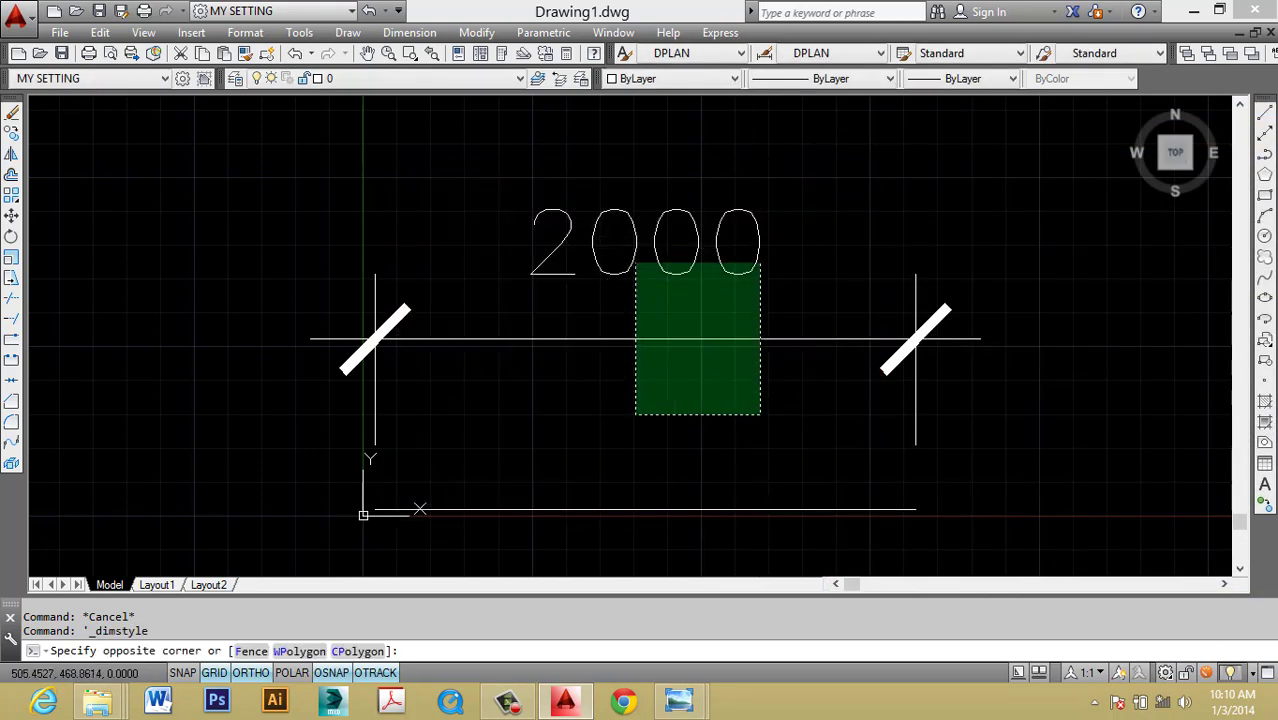
left_click(637, 266)
key("Escape")
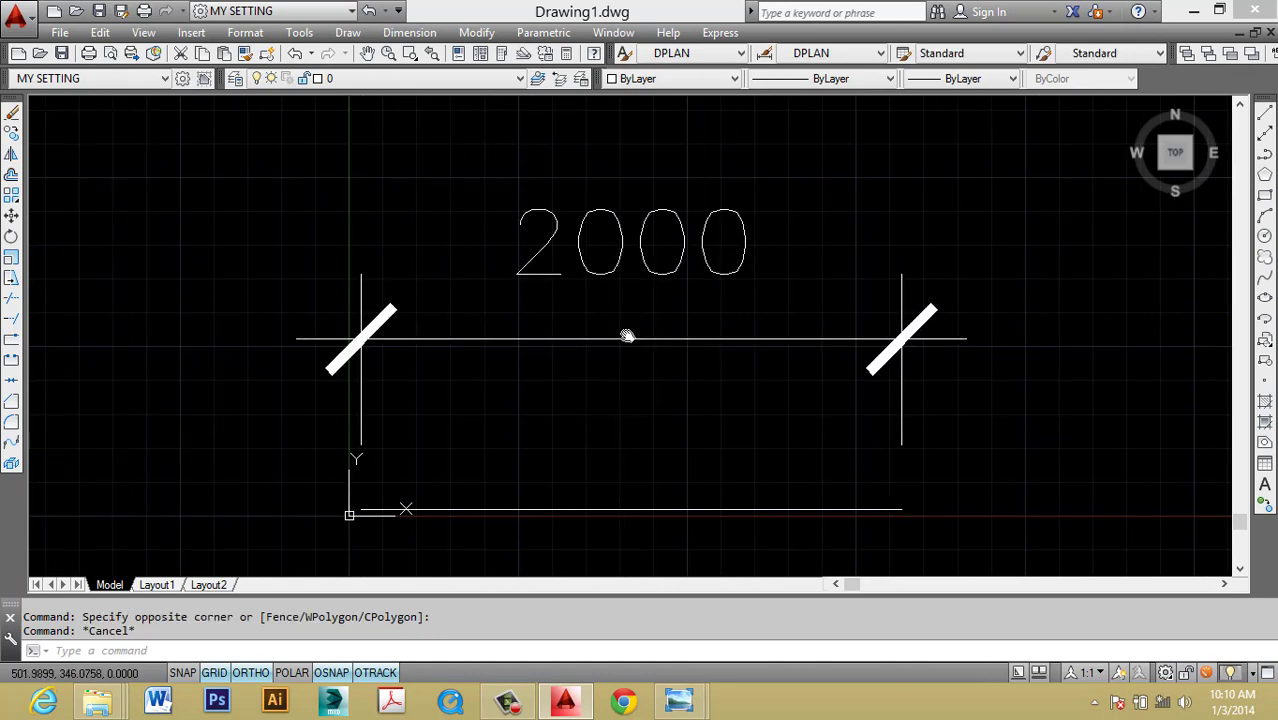
middle_click_drag(624, 333, 590, 279)
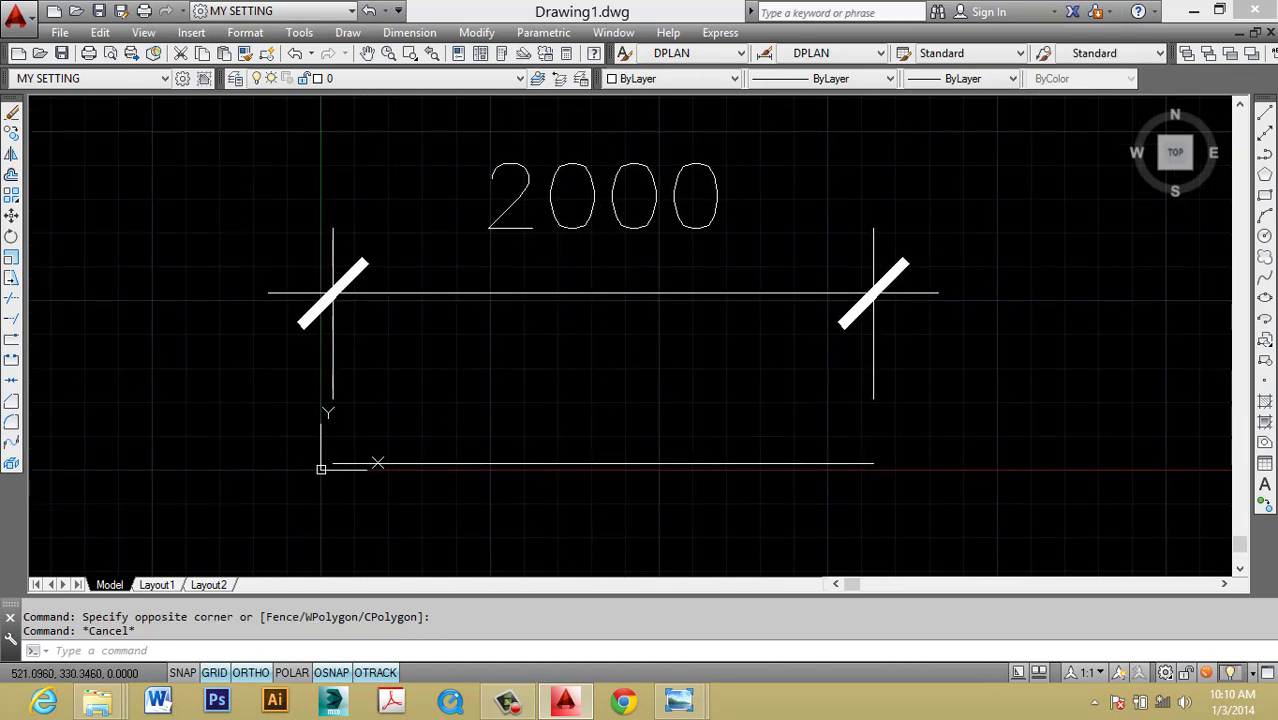
left_click(601, 293)
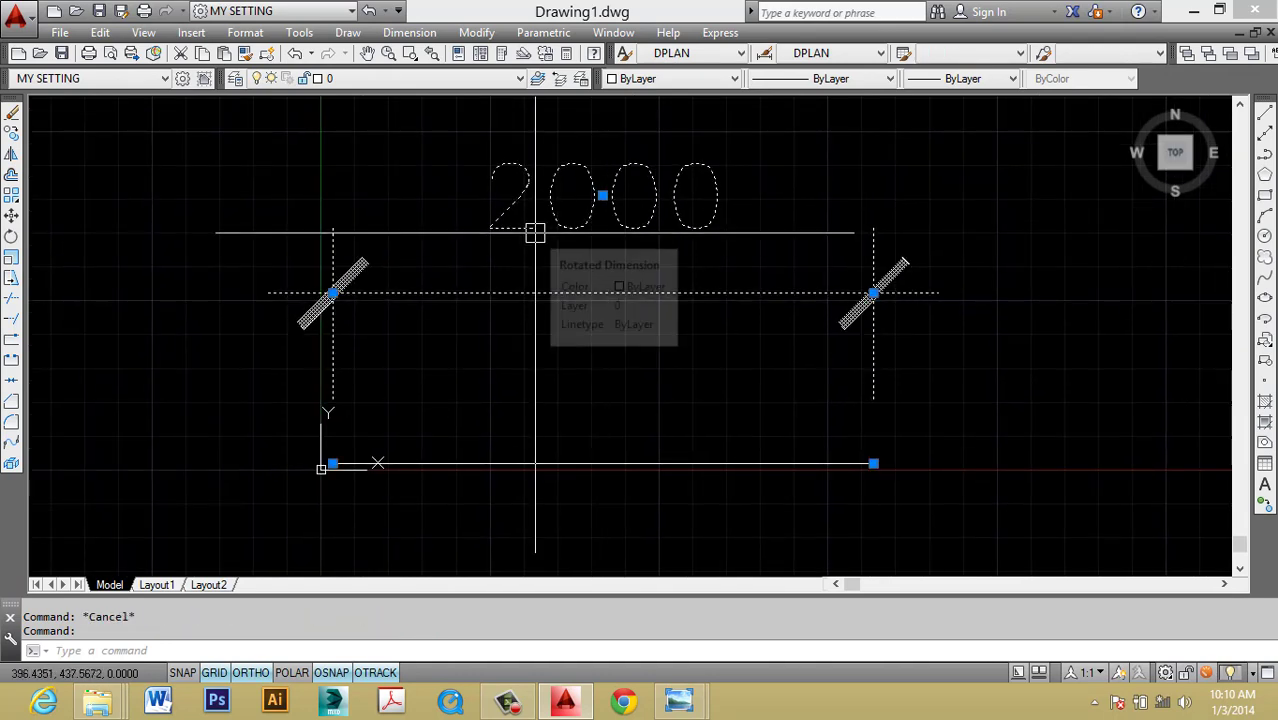
key("Escape")
left_click(585, 308)
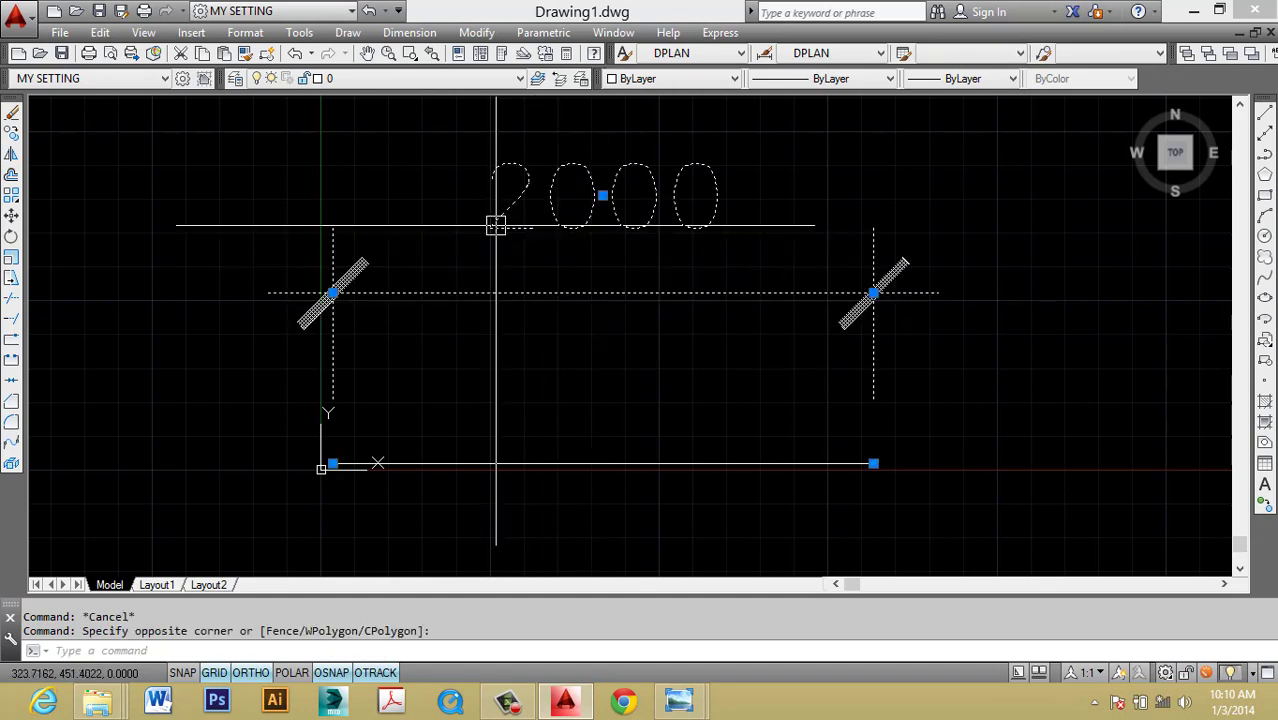
left_click(496, 223)
type("e")
key("Return")
key("Escape")
middle_click_drag(798, 370, 742, 379)
key("Escape")
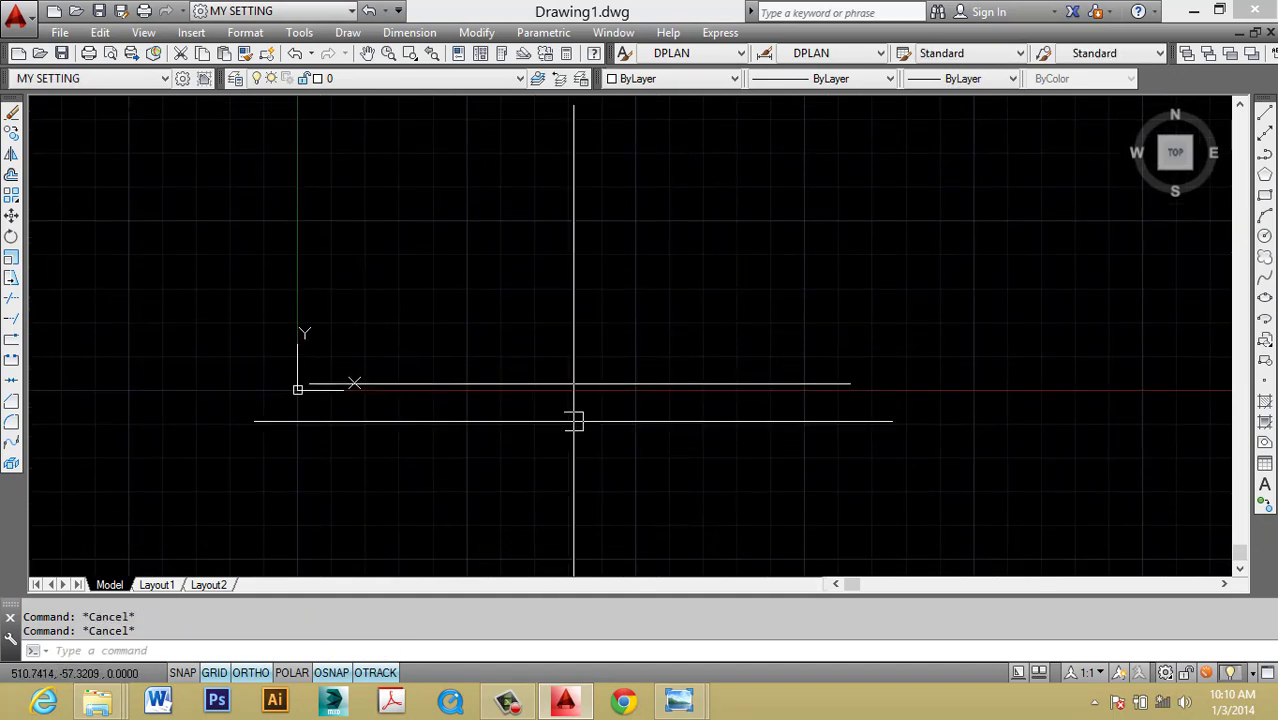
Select the horizontal line and view its properties.
left_click(699, 383)
key("Escape")
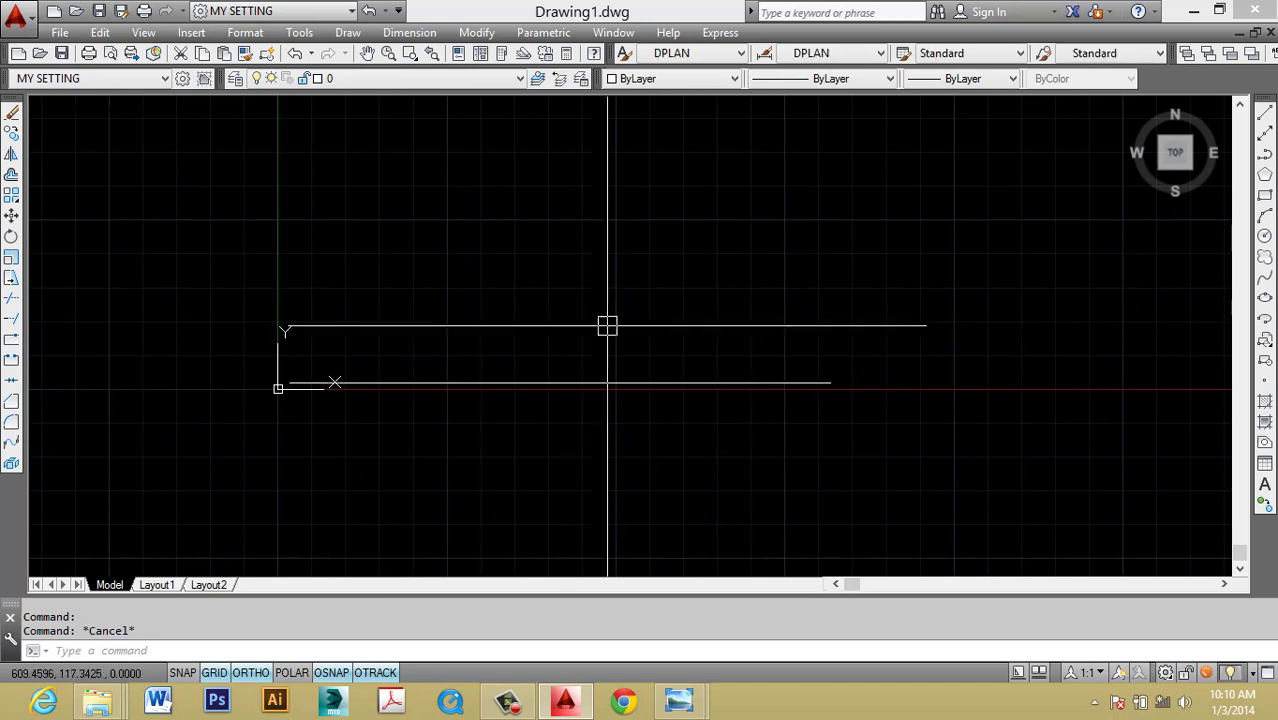
left_click(560, 383)
left_click(544, 366)
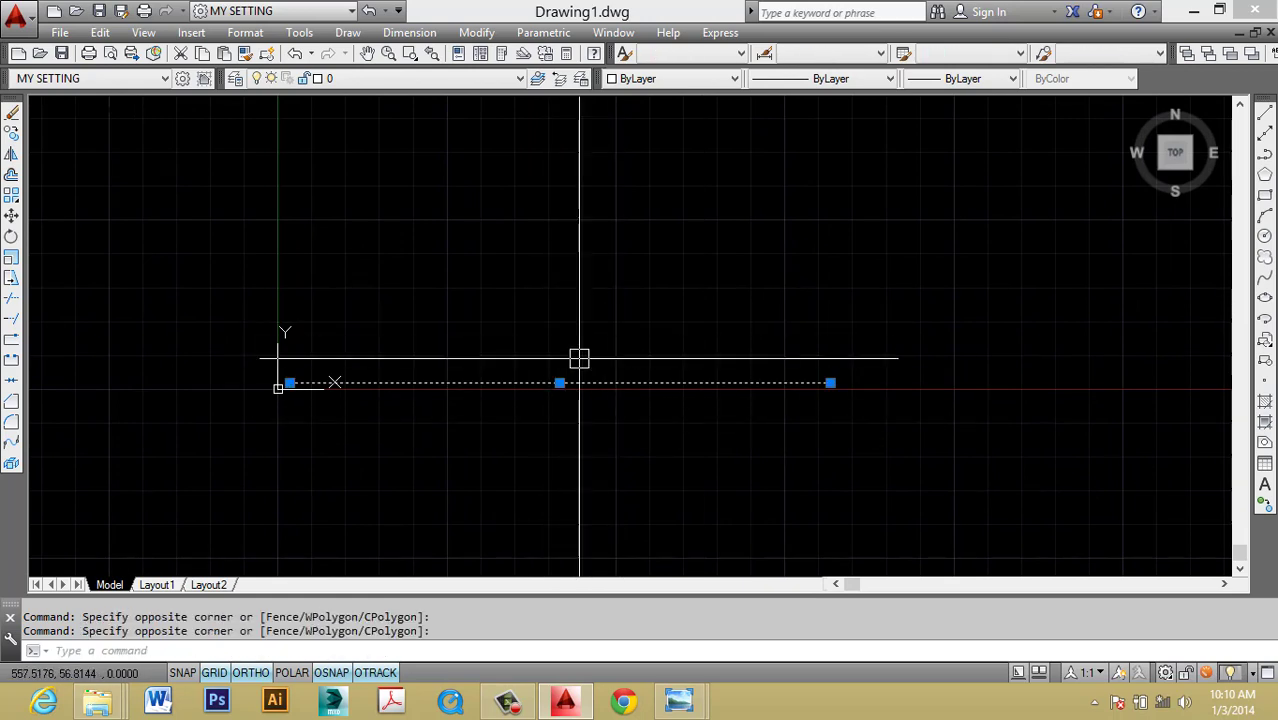
key("ctrl+1")
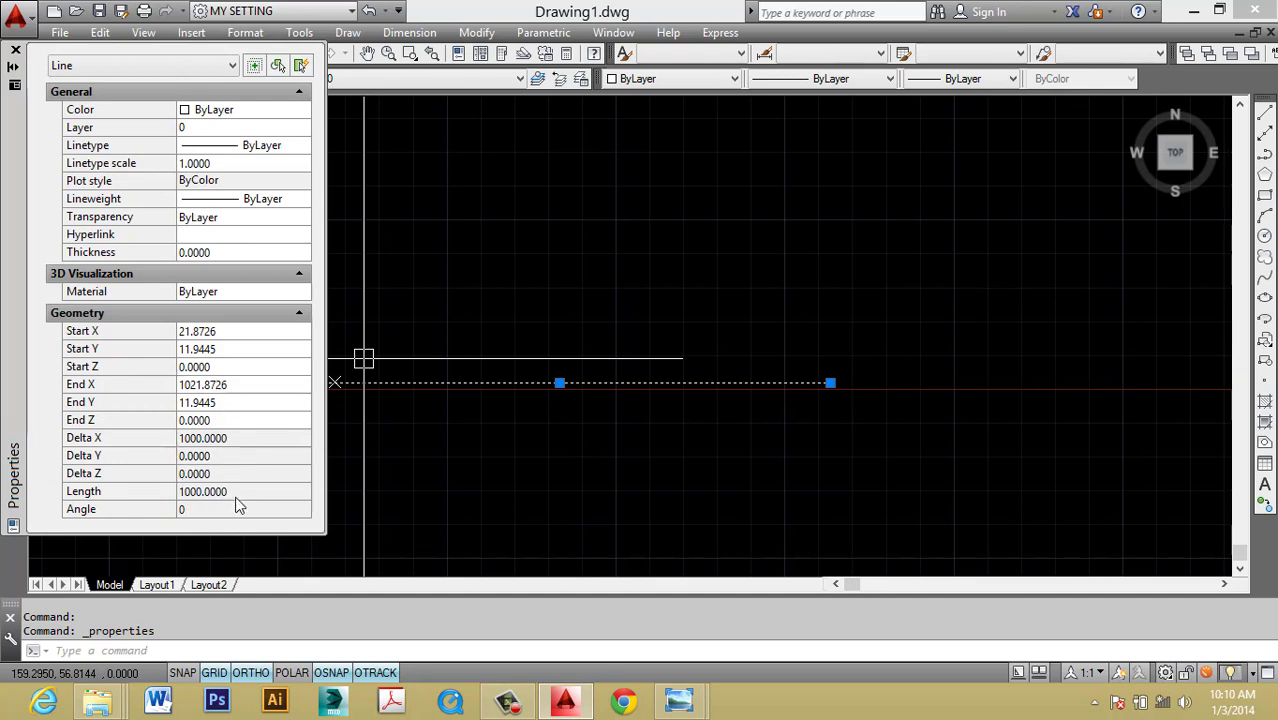
middle_click_drag(580, 404, 679, 393)
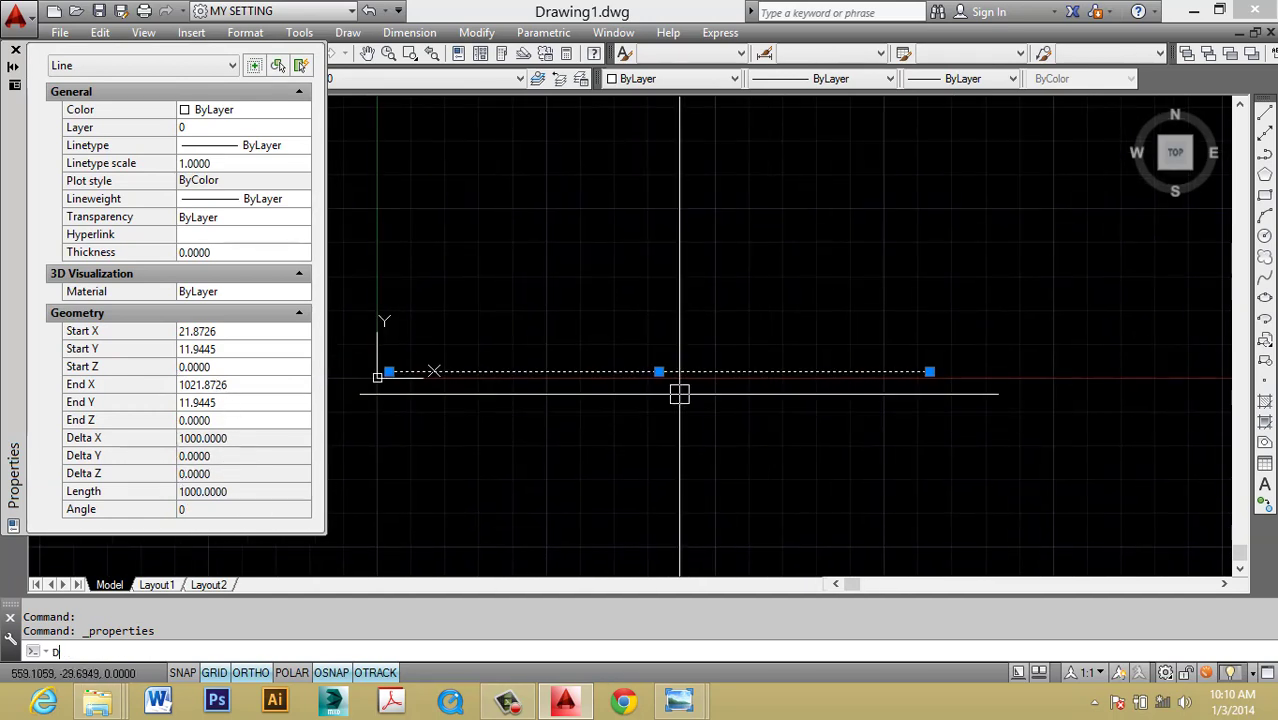
Add a linear dimension between the line's endpoints, placed above it.
type("I")
key("Return")
left_click(389, 372)
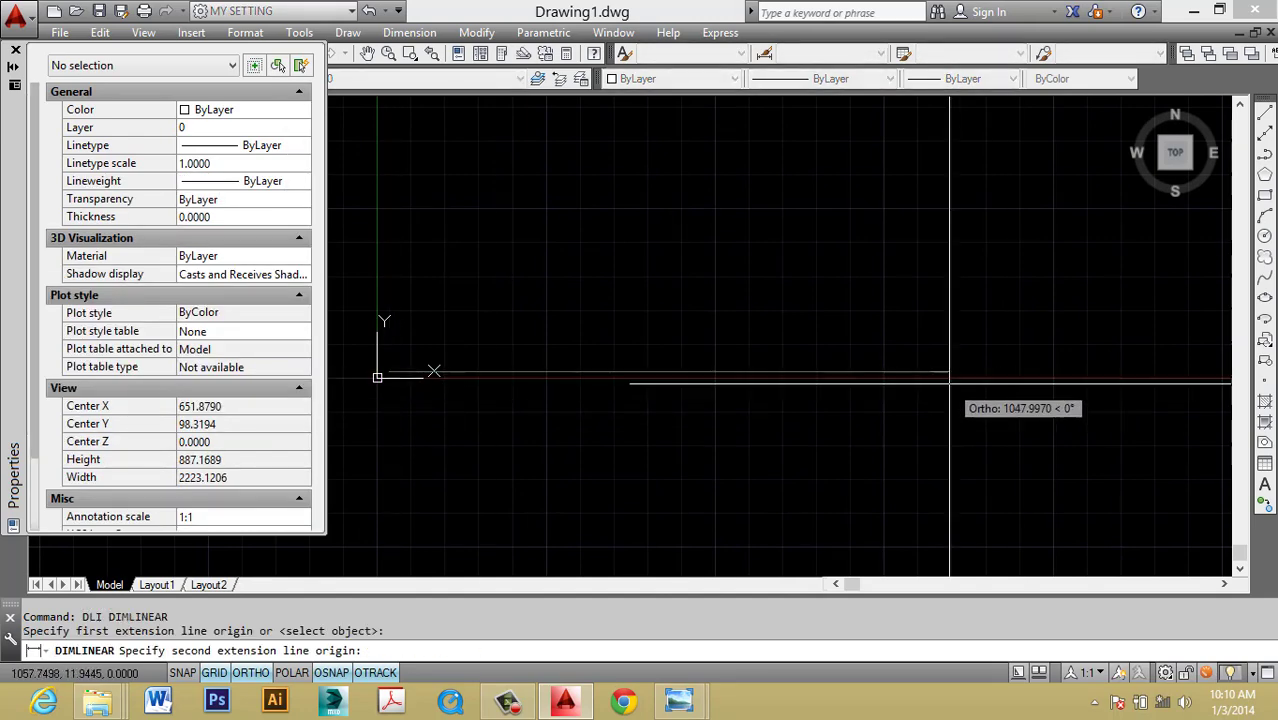
left_click(928, 372)
left_click(890, 313)
left_click(822, 290)
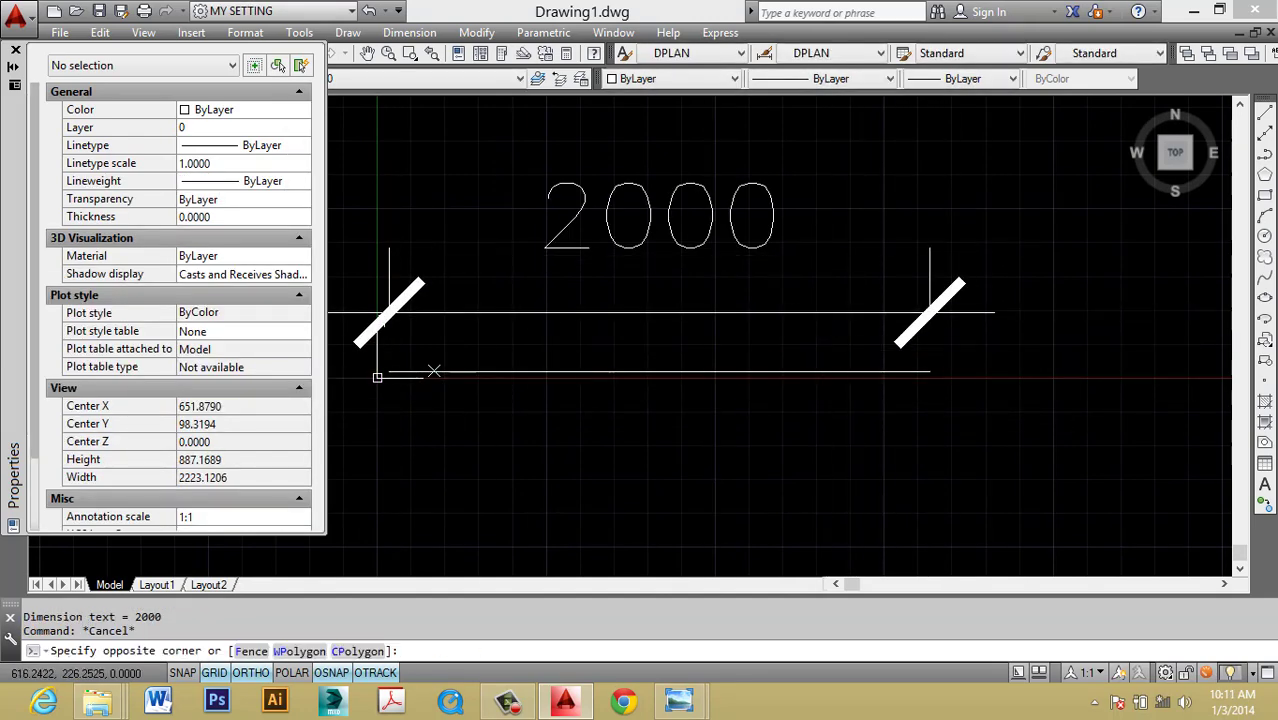
key("Escape")
key("Escape")
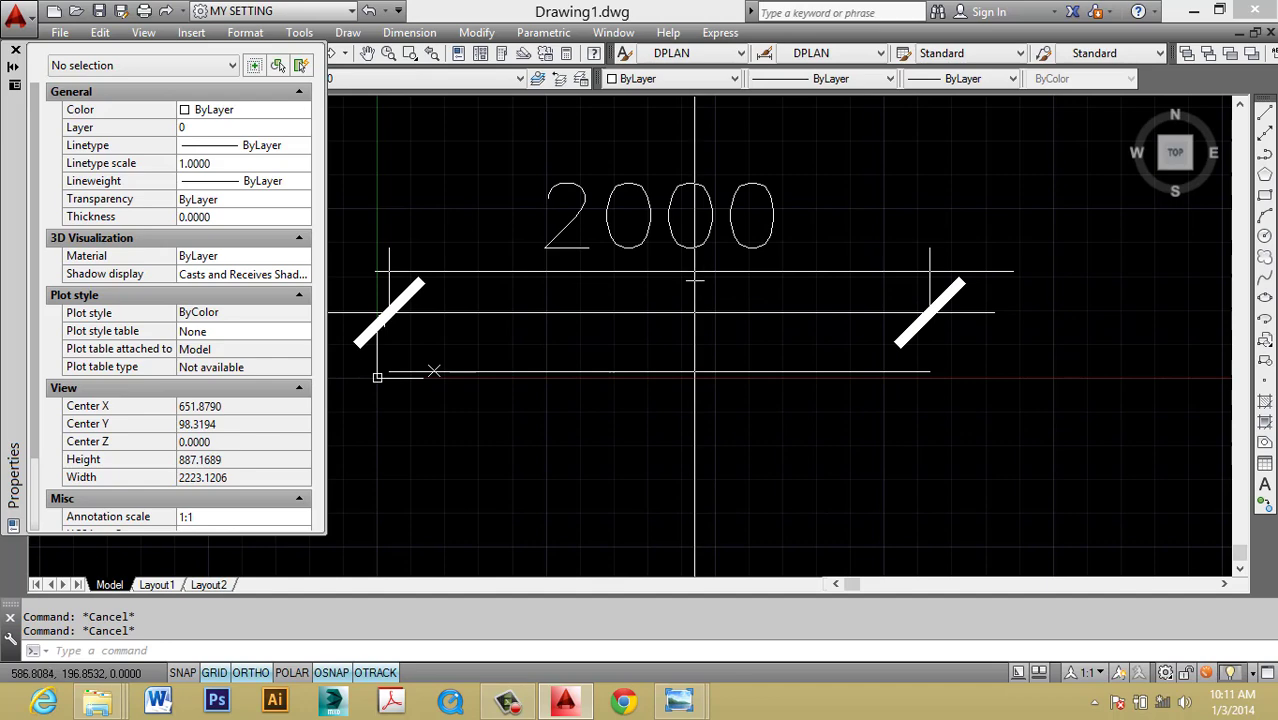
Set the DPLAN style's scale factor back to 1.
left_click(766, 54)
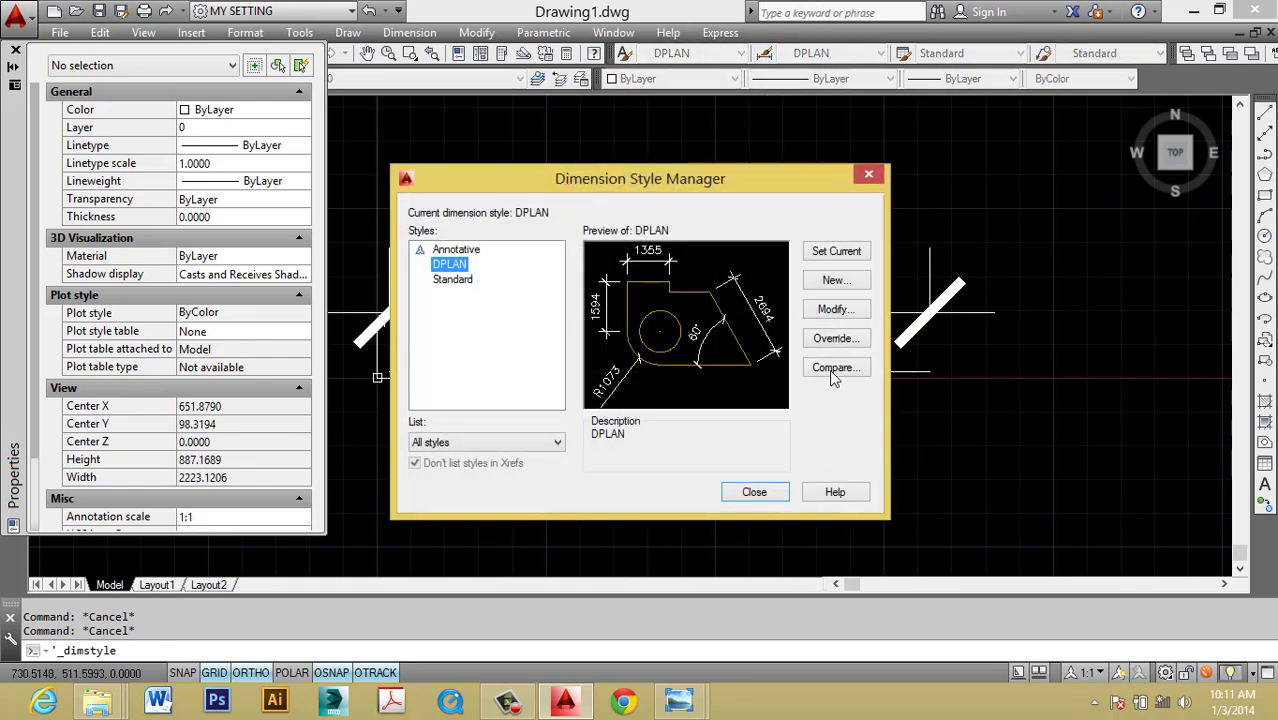
left_click(834, 310)
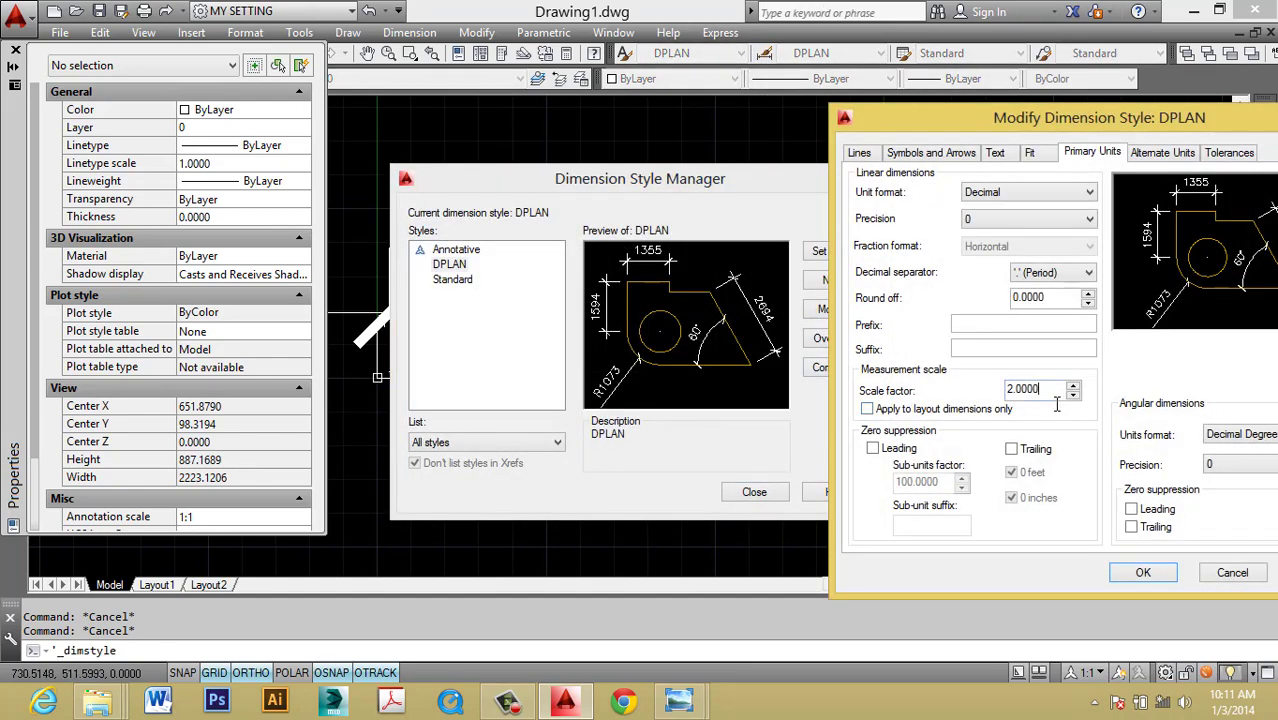
mouse_move(944, 409)
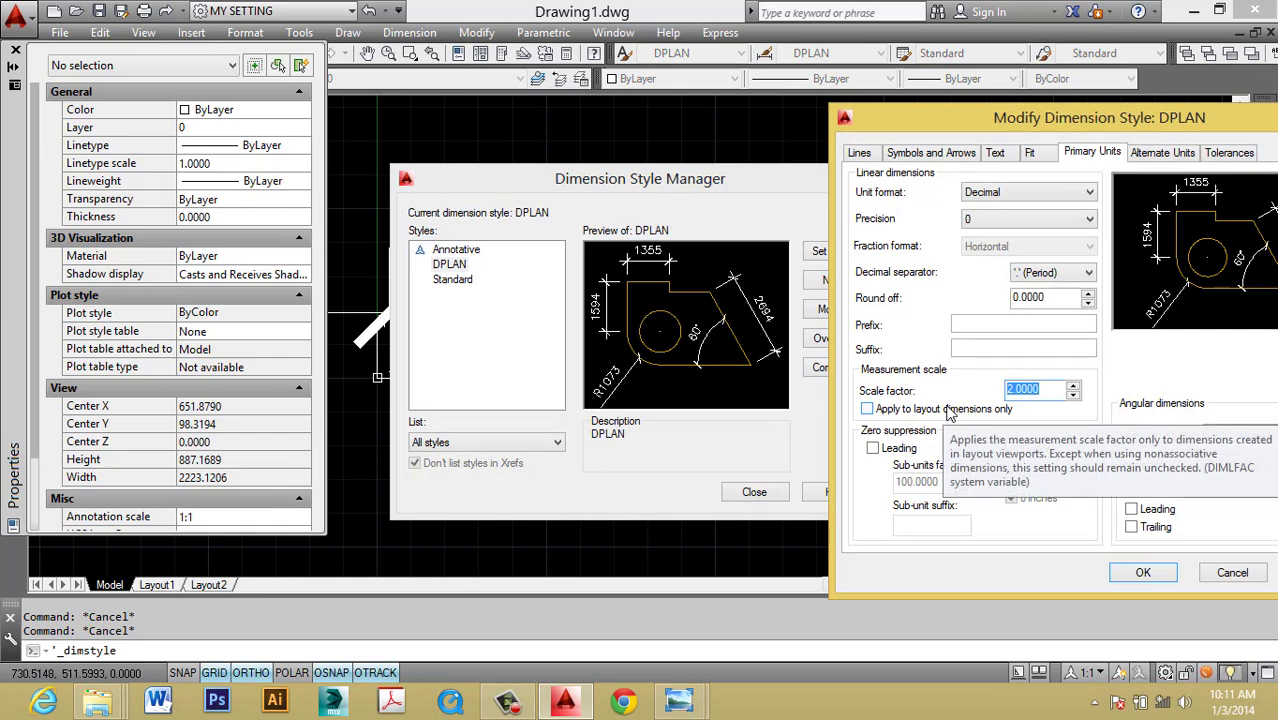
type("1")
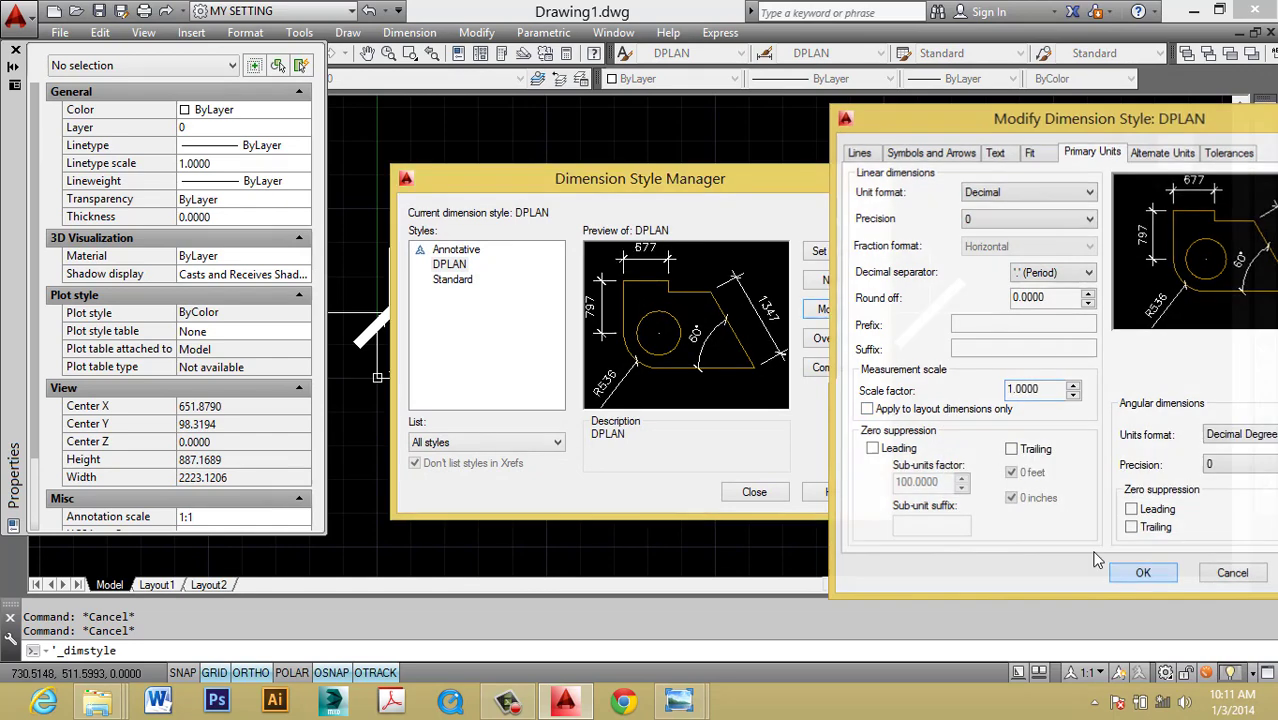
left_click(1143, 572)
left_click(754, 492)
Select the 1000 dimension and erase it with E.
middle_click_drag(760, 480, 825, 480)
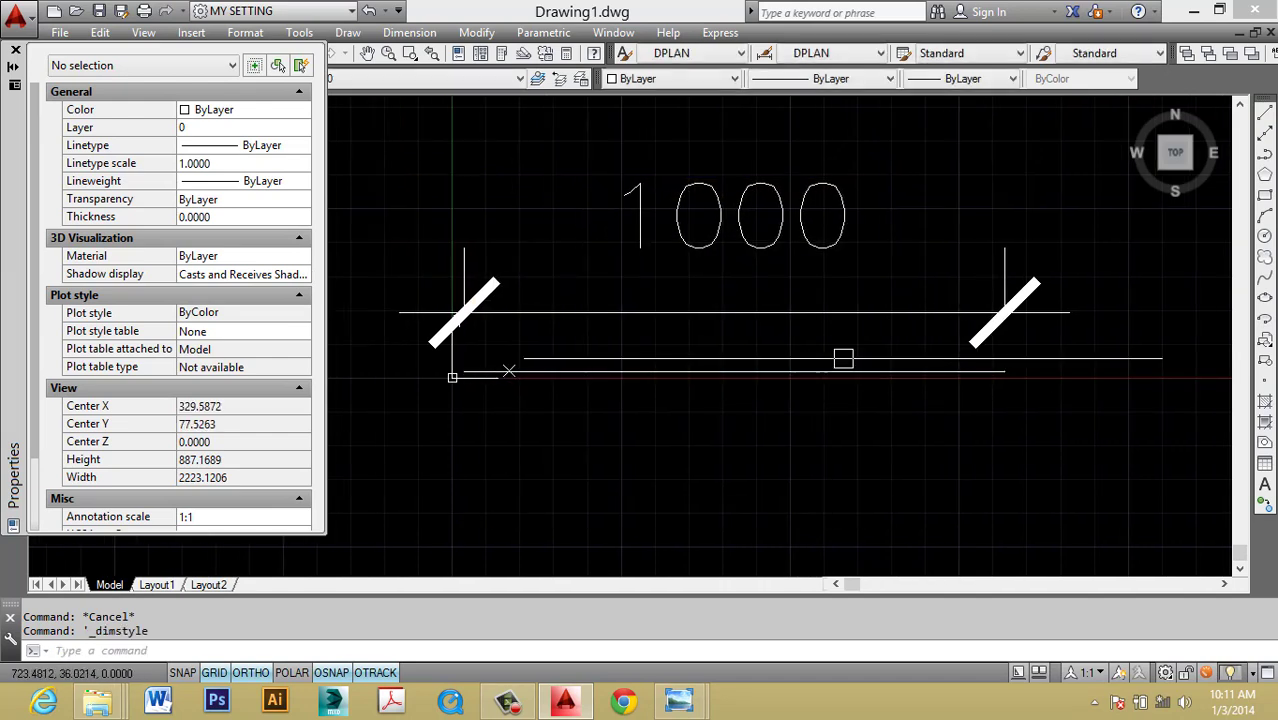
left_click_drag(848, 356, 665, 402)
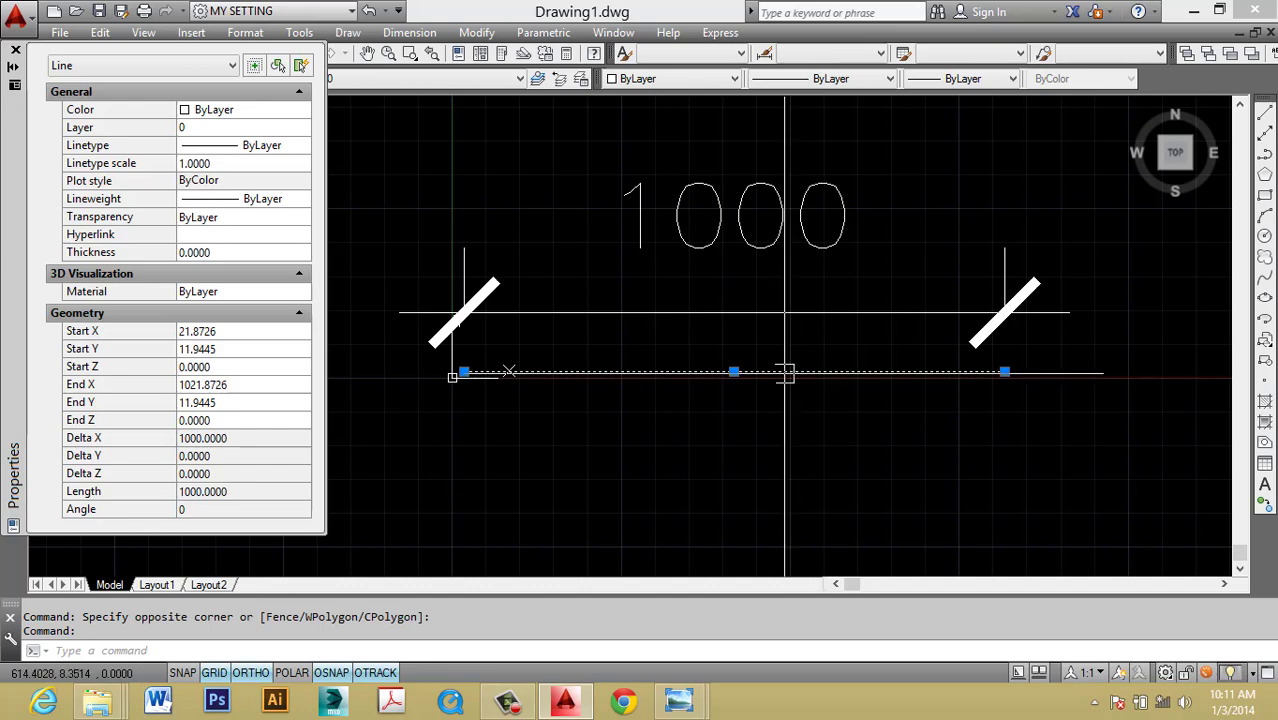
key("Escape")
key("Escape")
left_click(702, 237)
type("e")
key("Return")
key("Escape")
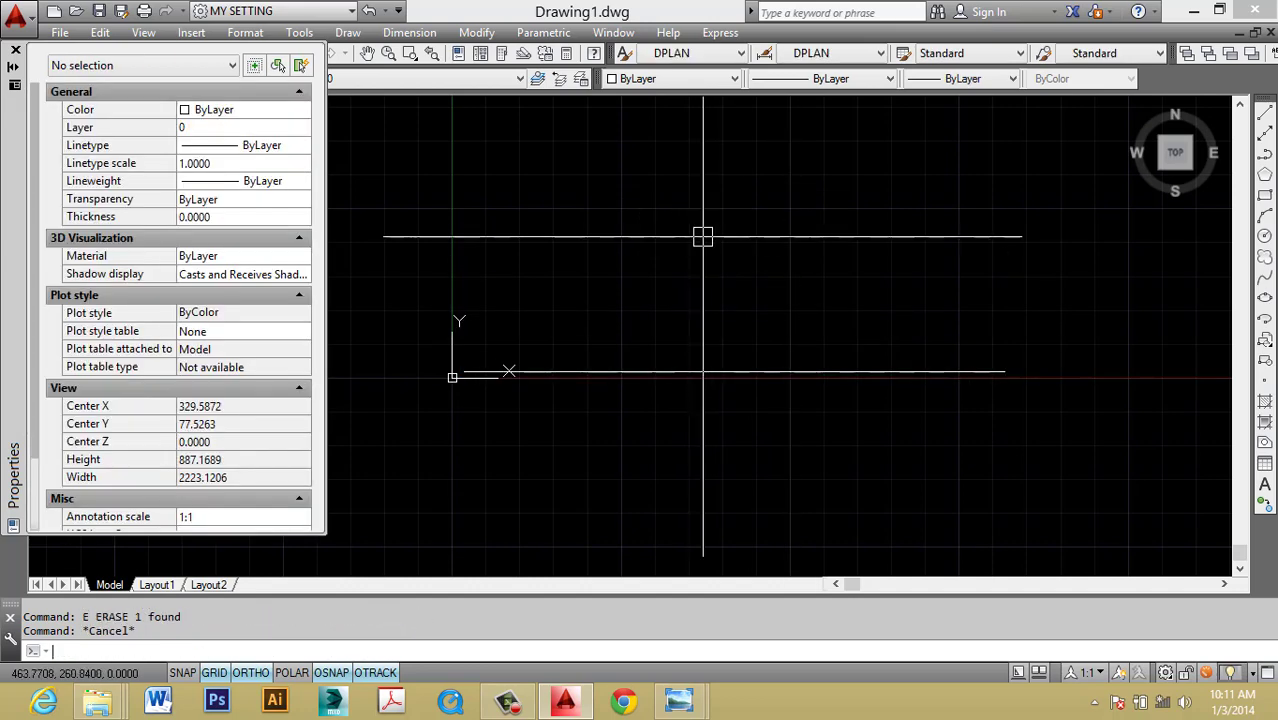
Undo the erase, then set the DPLAN primary units precision to 0.0000.
type("u")
key("Return")
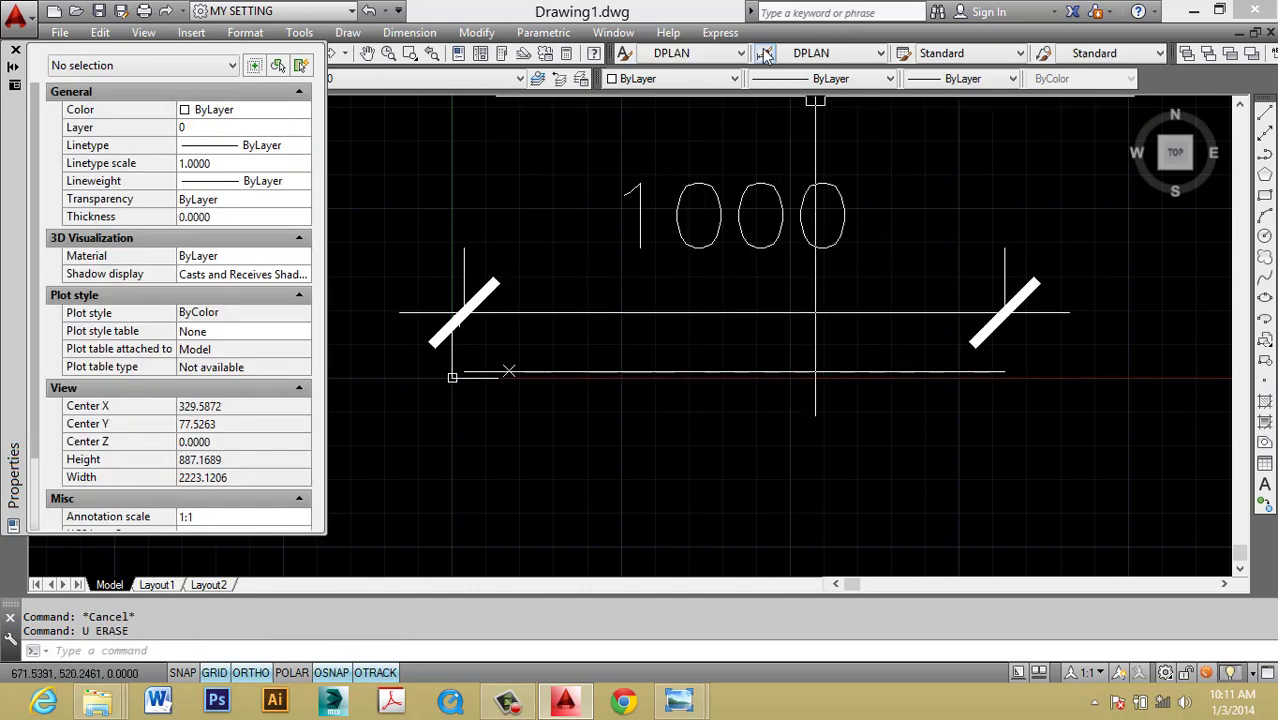
left_click(763, 52)
left_click(833, 309)
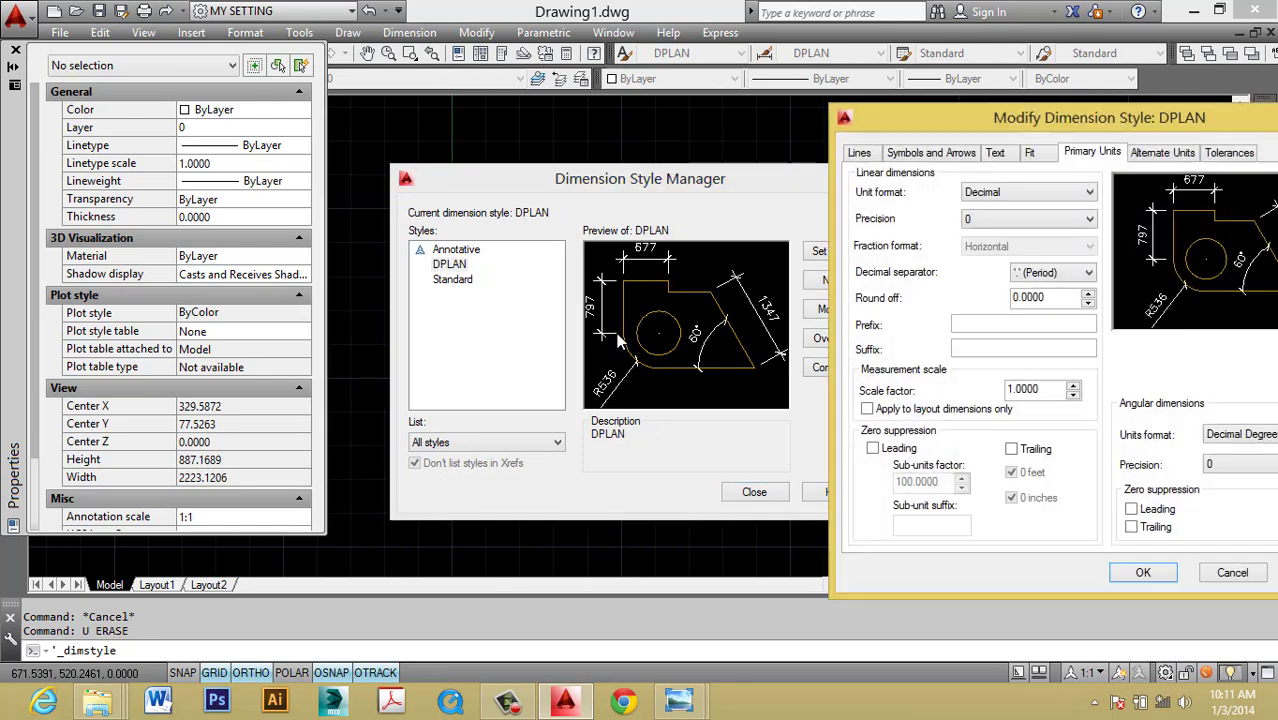
left_click(1040, 224)
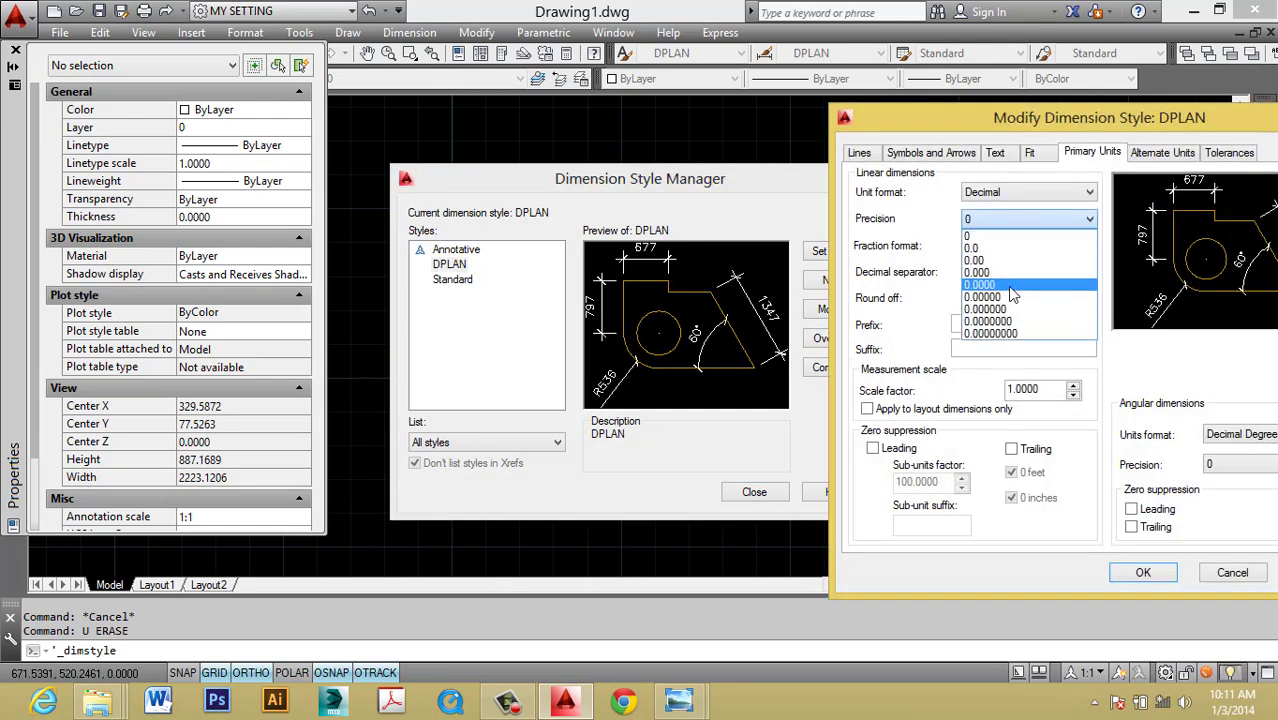
left_click(1010, 295)
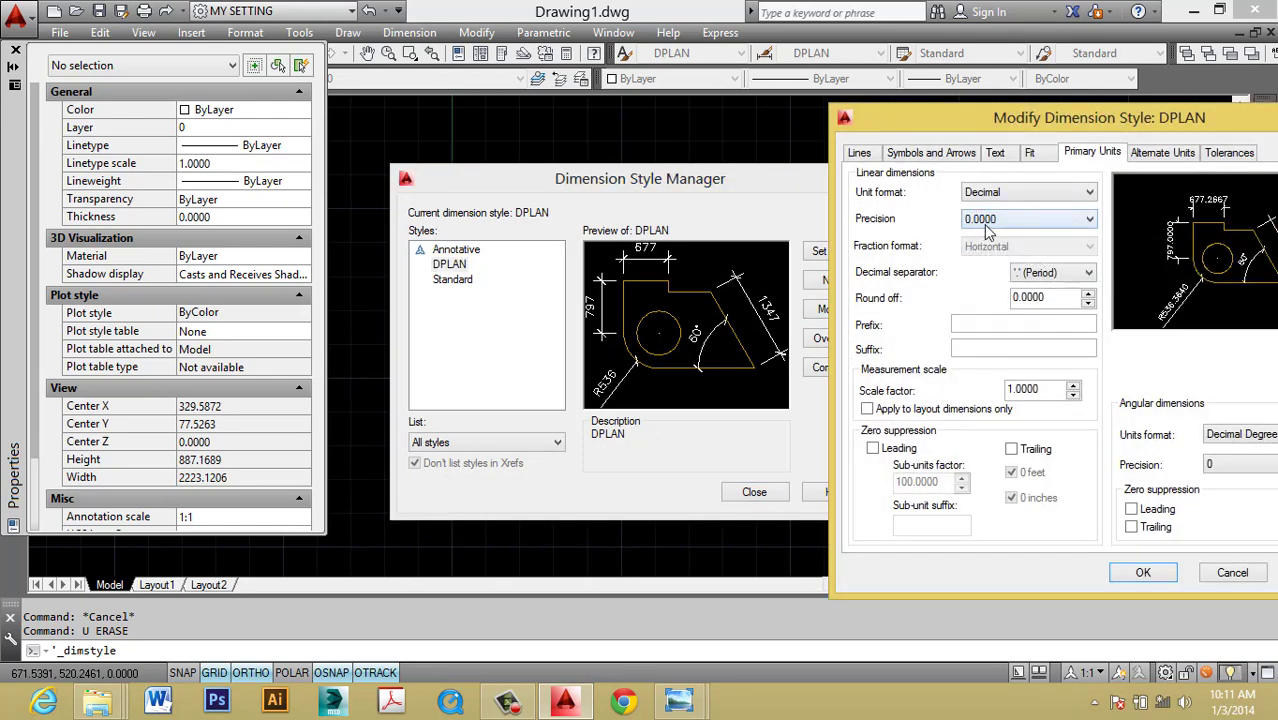
left_click(1145, 573)
left_click(754, 492)
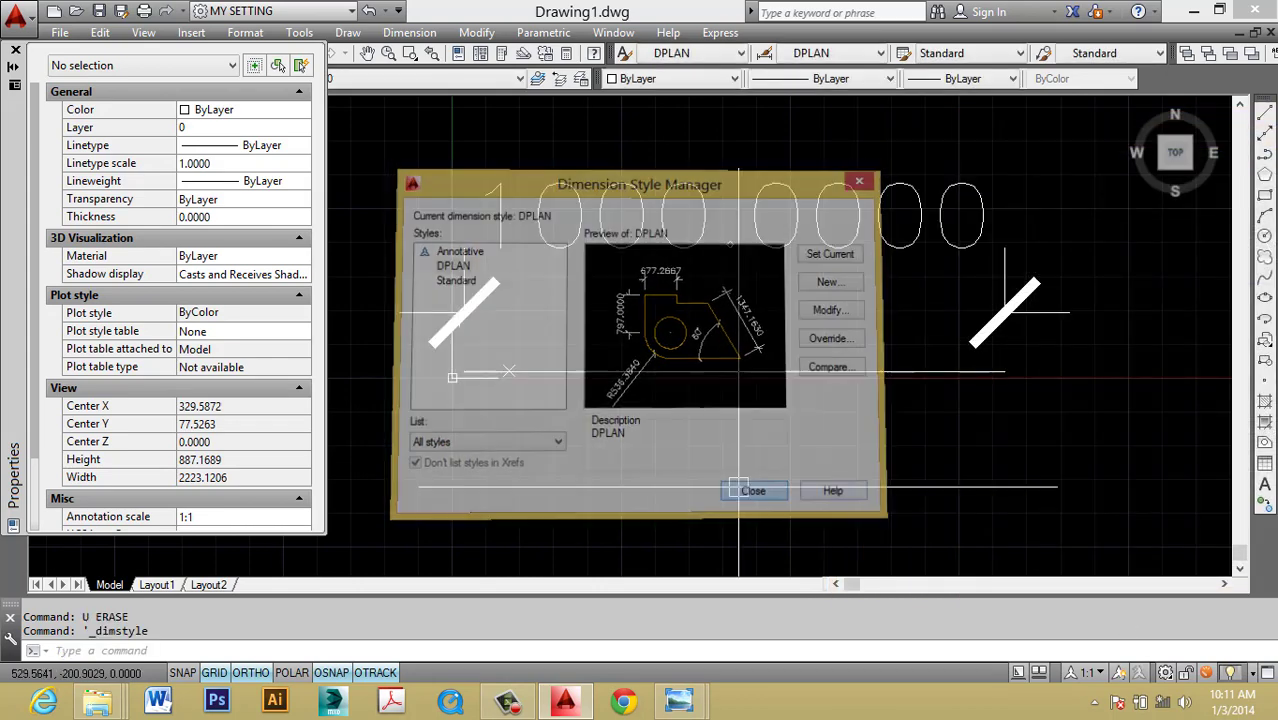
scroll(848, 245, "up", 5)
Inspect the 1000.0000 dimension, then undo the precision change so it reads 1000.
scroll(765, 251, "down", 1)
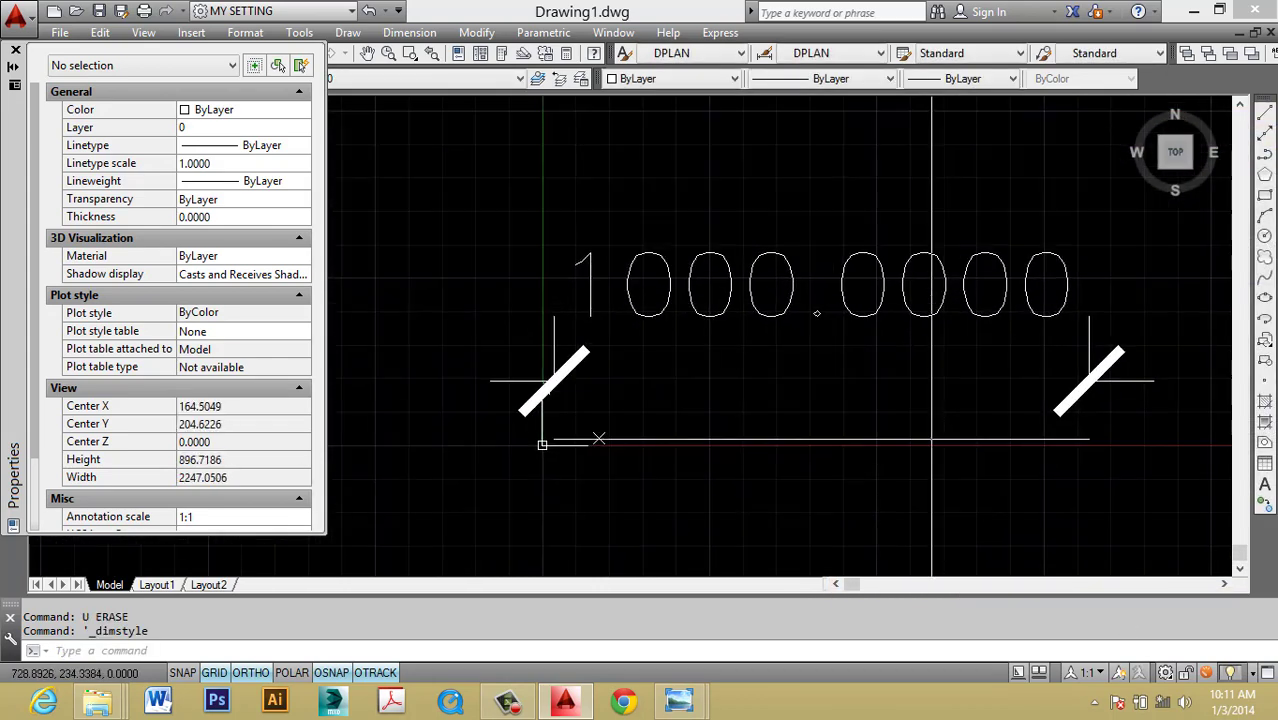
middle_click_drag(980, 308, 954, 308)
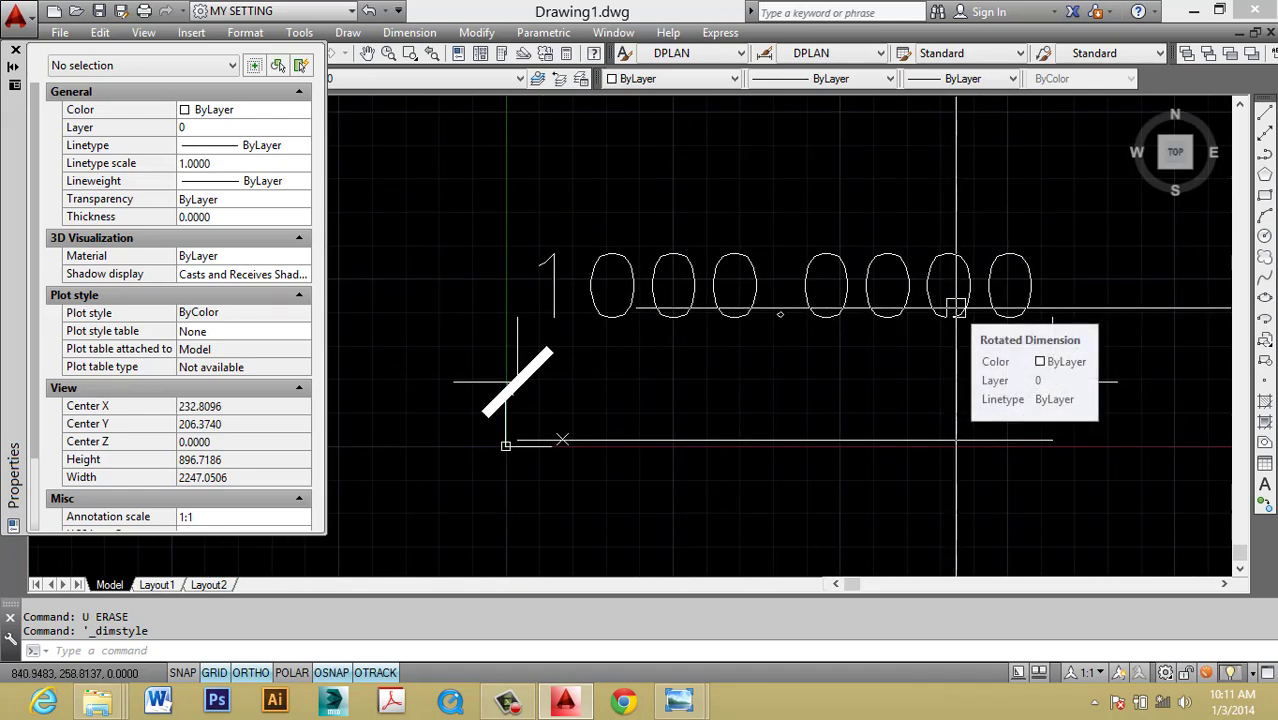
scroll(956, 308, "down", 2)
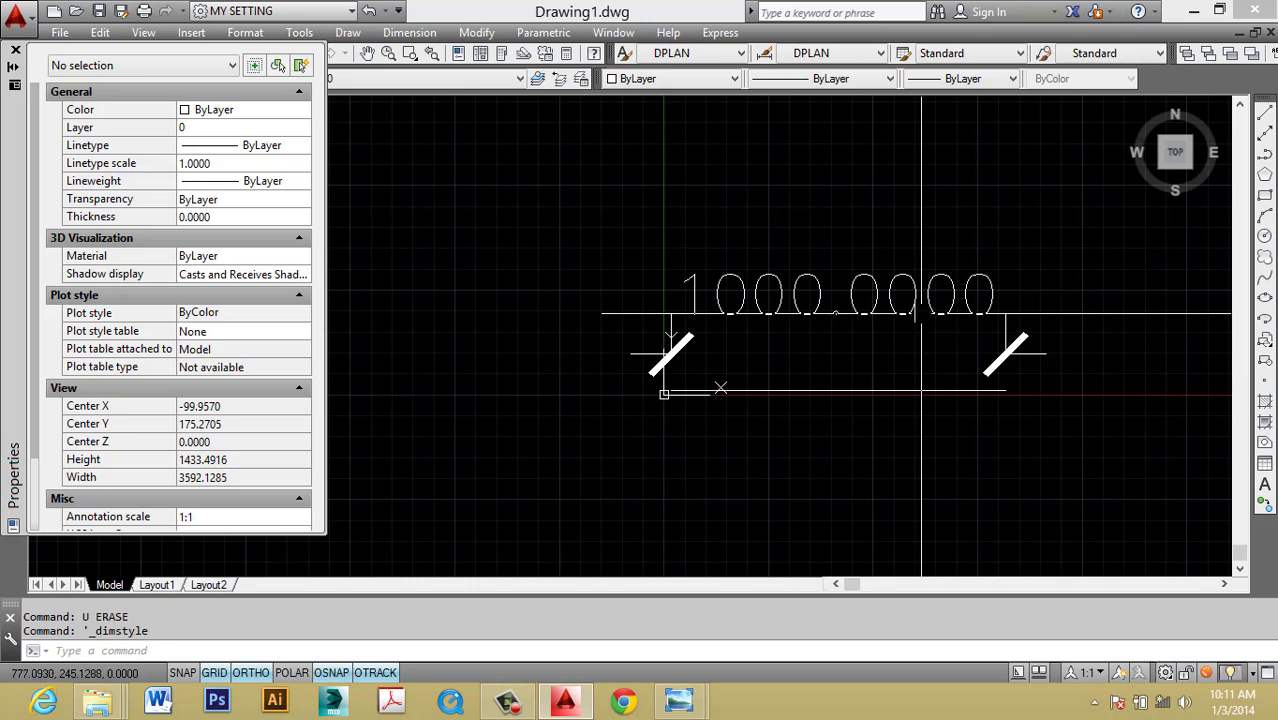
left_click(918, 318)
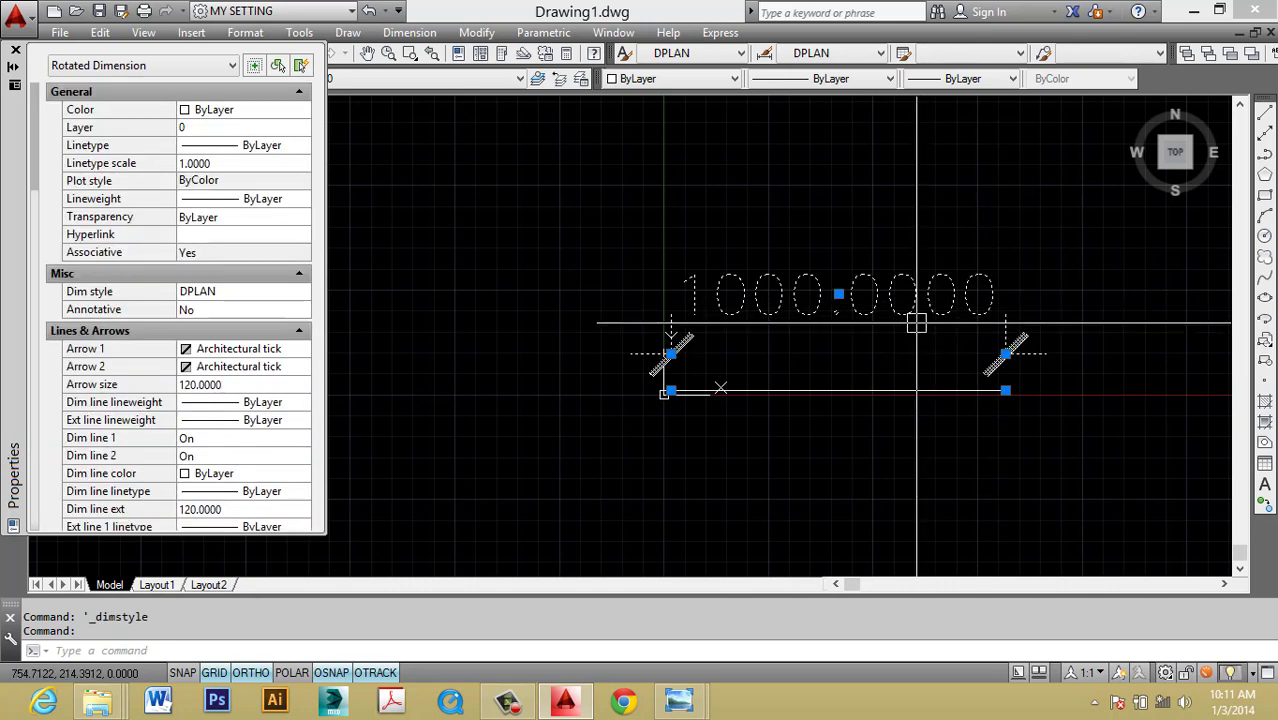
scroll(895, 326, "up", 2)
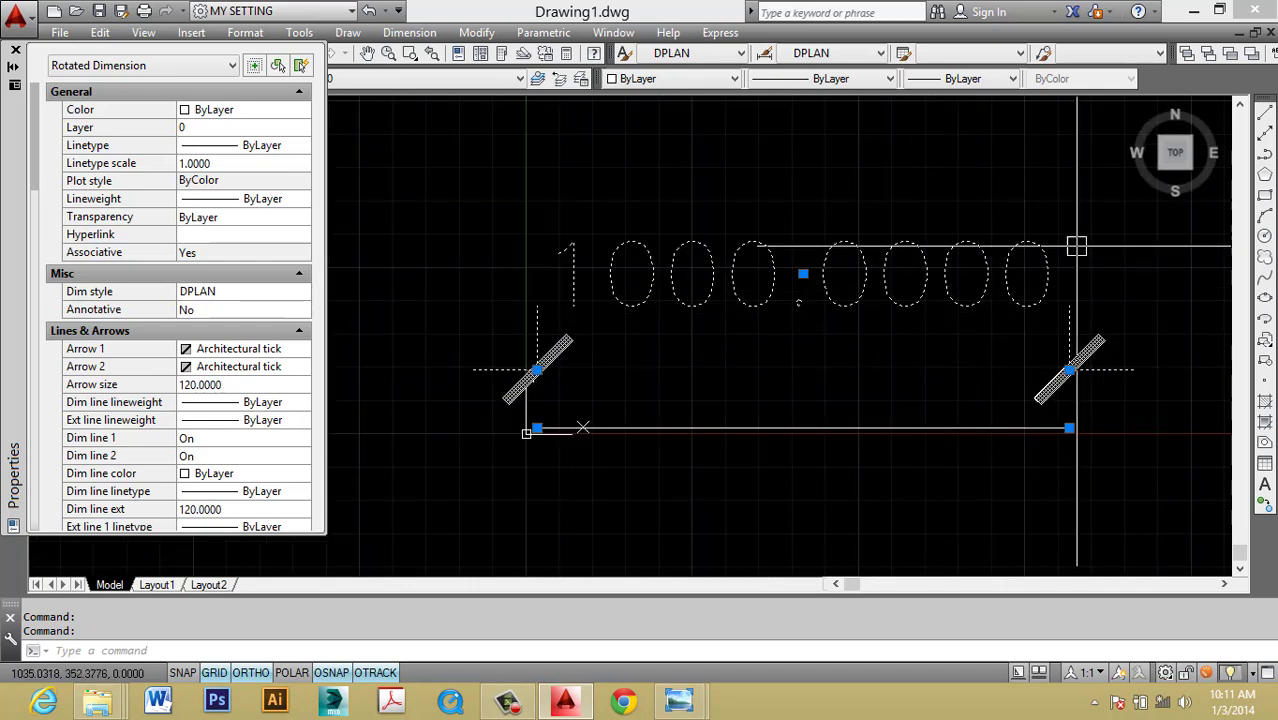
type("u")
key("Return")
key("ctrl+z")
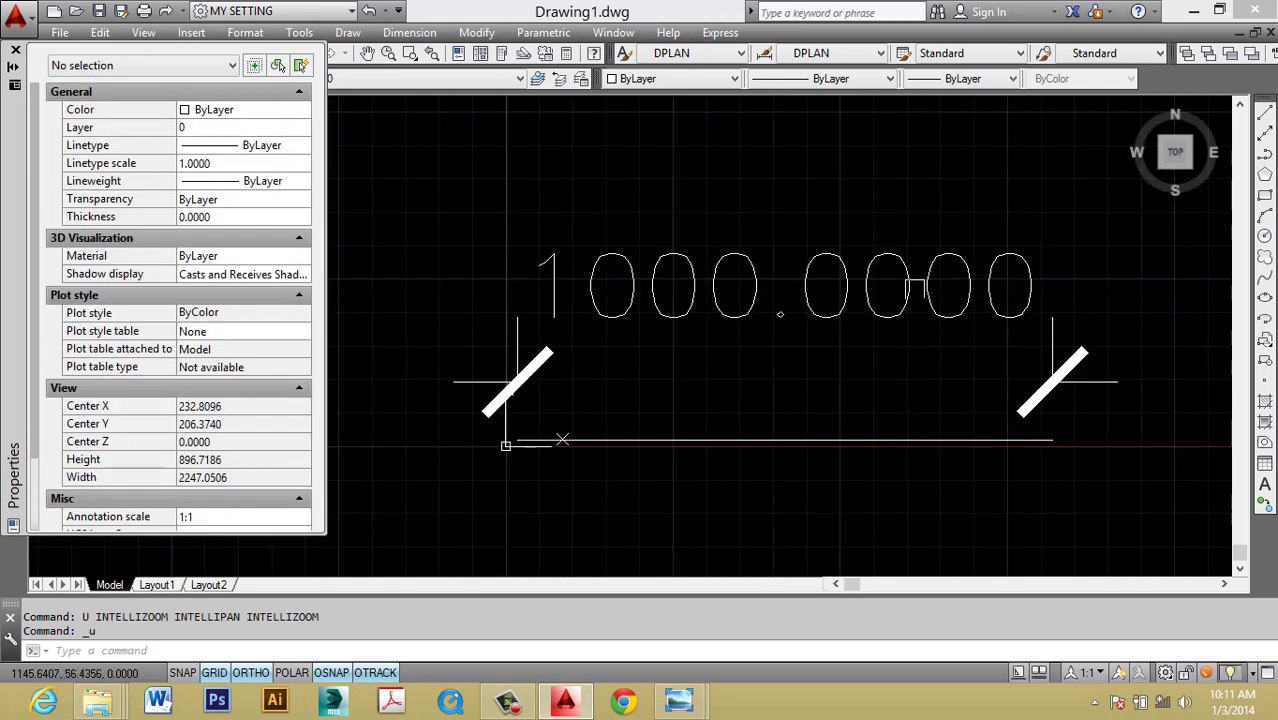
key("ctrl+z")
key("ctrl+z")
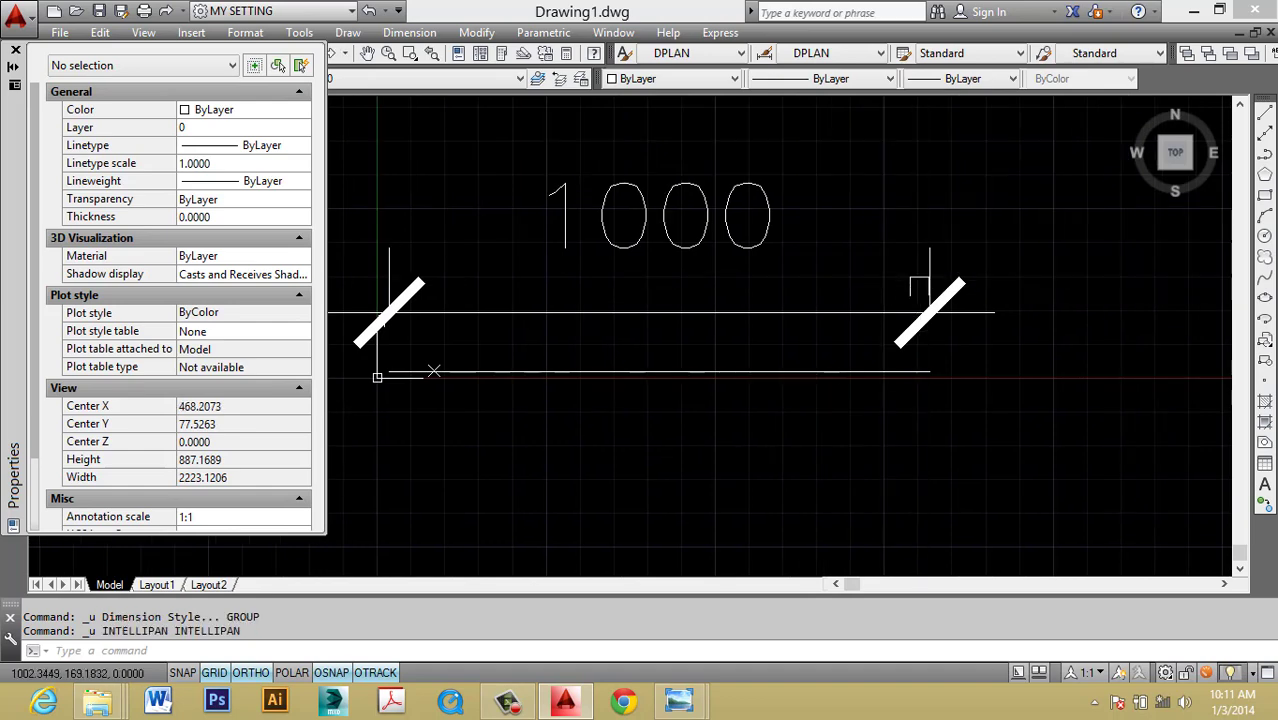
scroll(890, 322, "down", 3)
key("Escape")
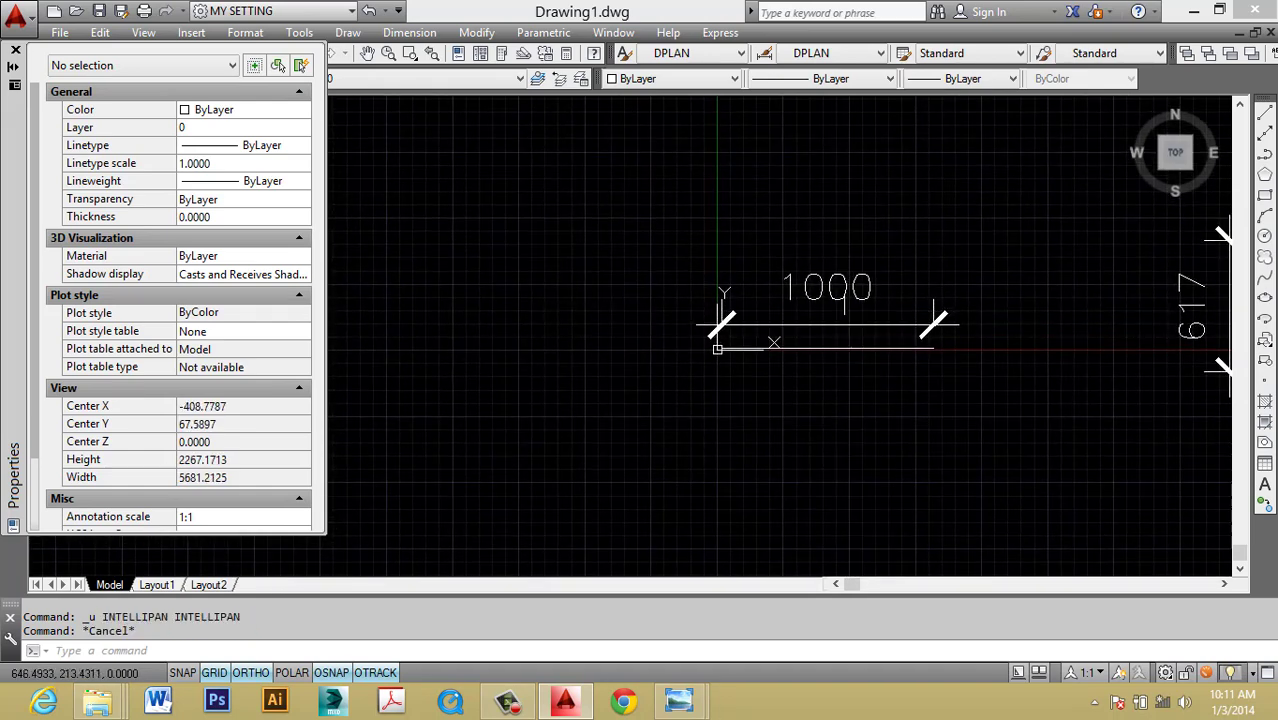
Delete the dimensions caught in a crossing window and regenerate the display with RE.
left_click(850, 322)
key("Escape")
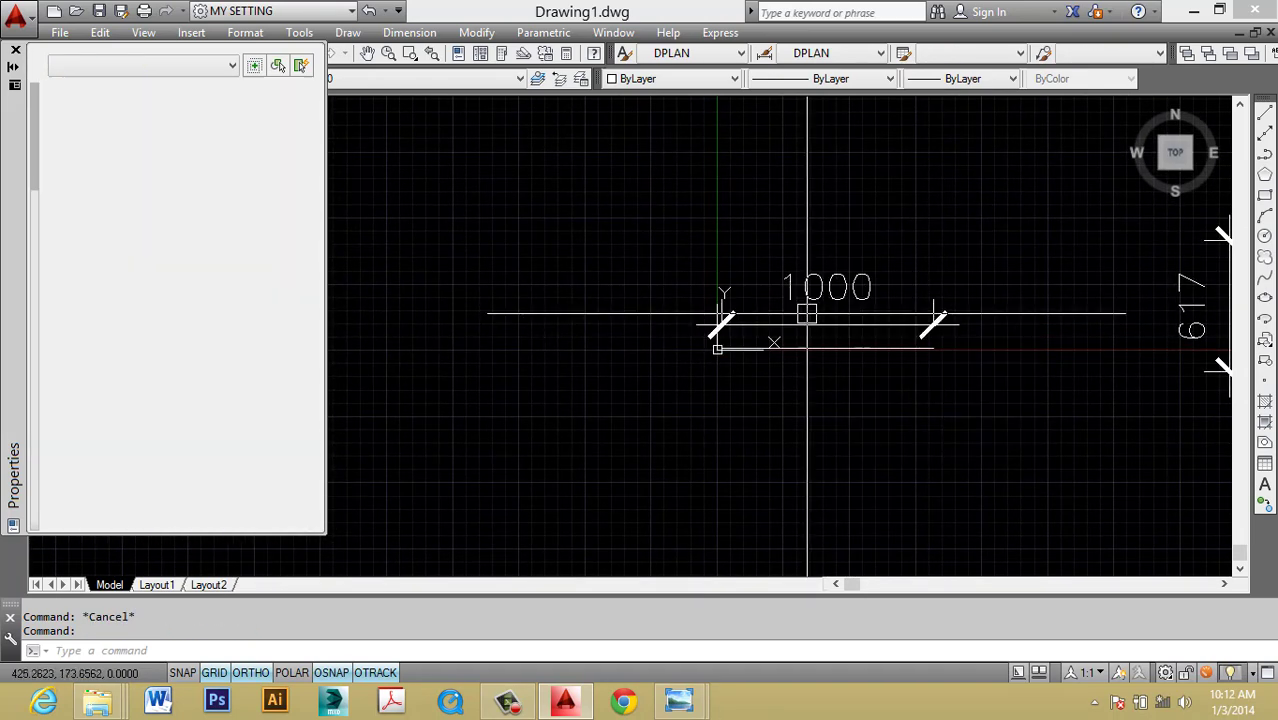
left_click(829, 290)
key("Escape")
scroll(770, 364, "down", 1)
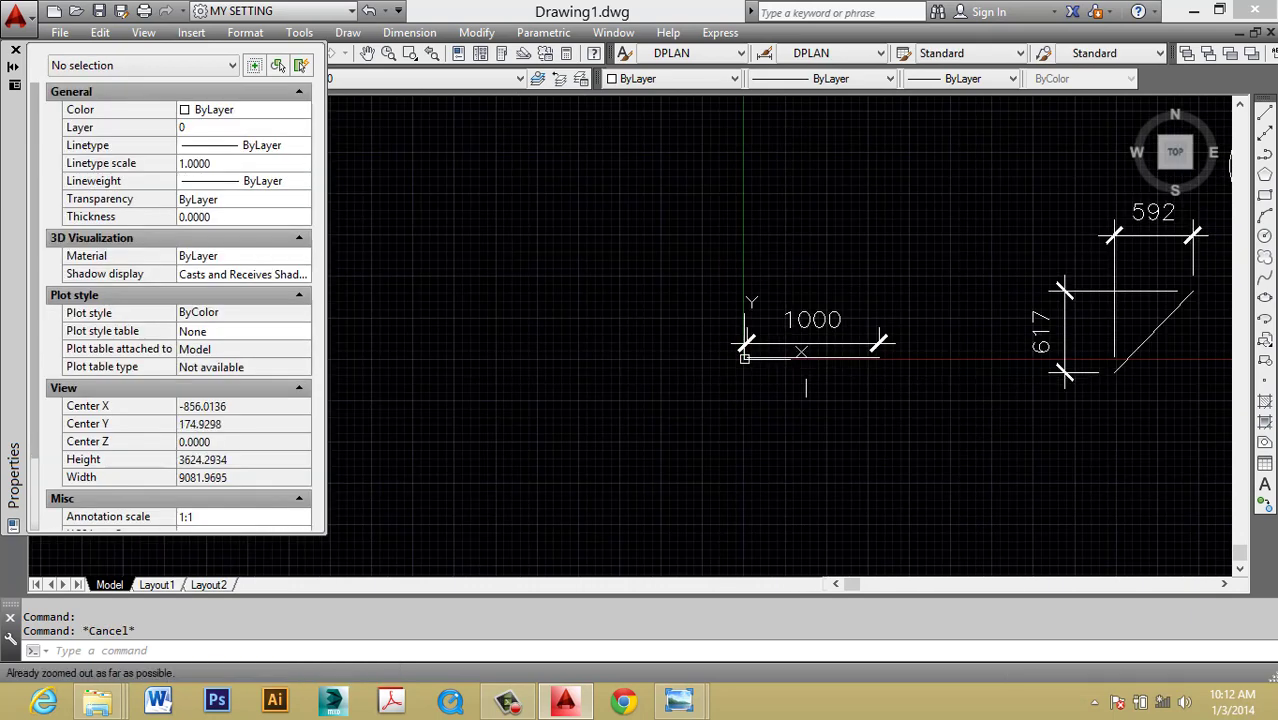
middle_click_drag(1222, 445, 1127, 480)
left_click(1136, 476)
left_click(630, 218)
key("Delete")
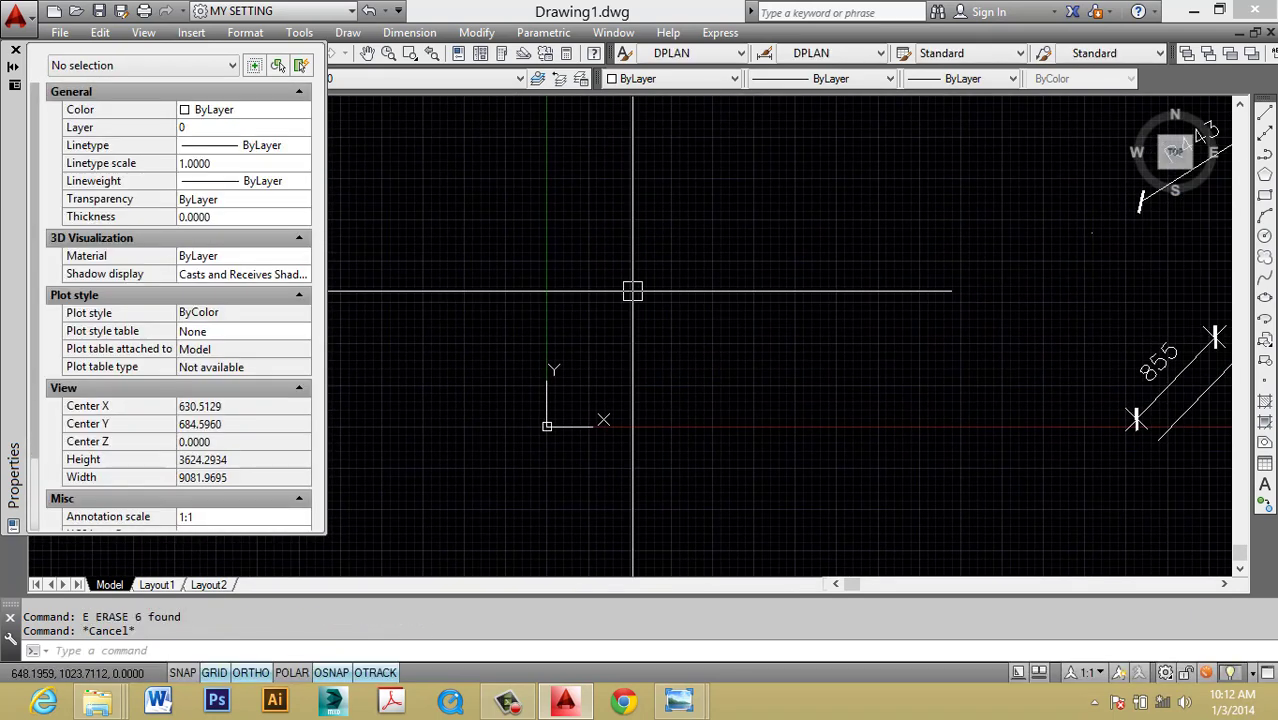
key("Escape")
type("re")
key("Return")
Window-select the three remaining old dimensions, including R443 and 855, and erase them.
left_click(15, 50)
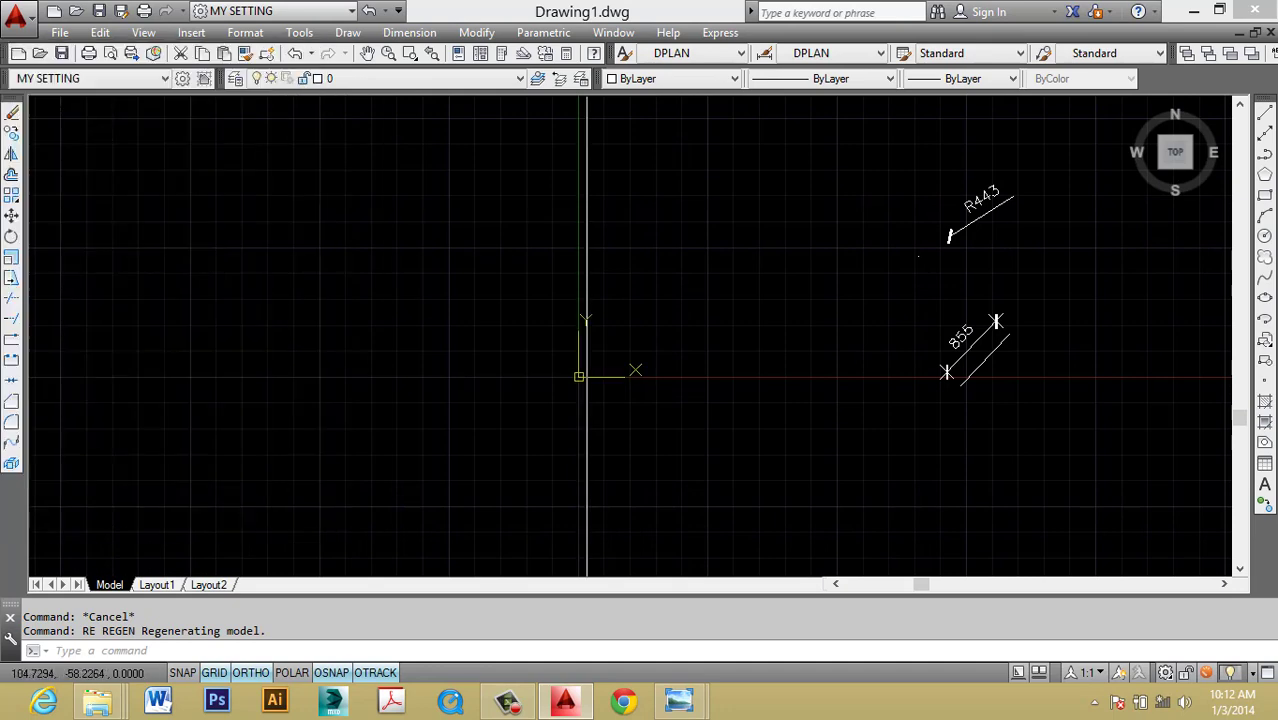
middle_click_drag(1030, 420, 950, 449)
left_click(950, 449)
left_click(787, 140)
type("e")
key("Return")
middle_click_drag(613, 327, 563, 293)
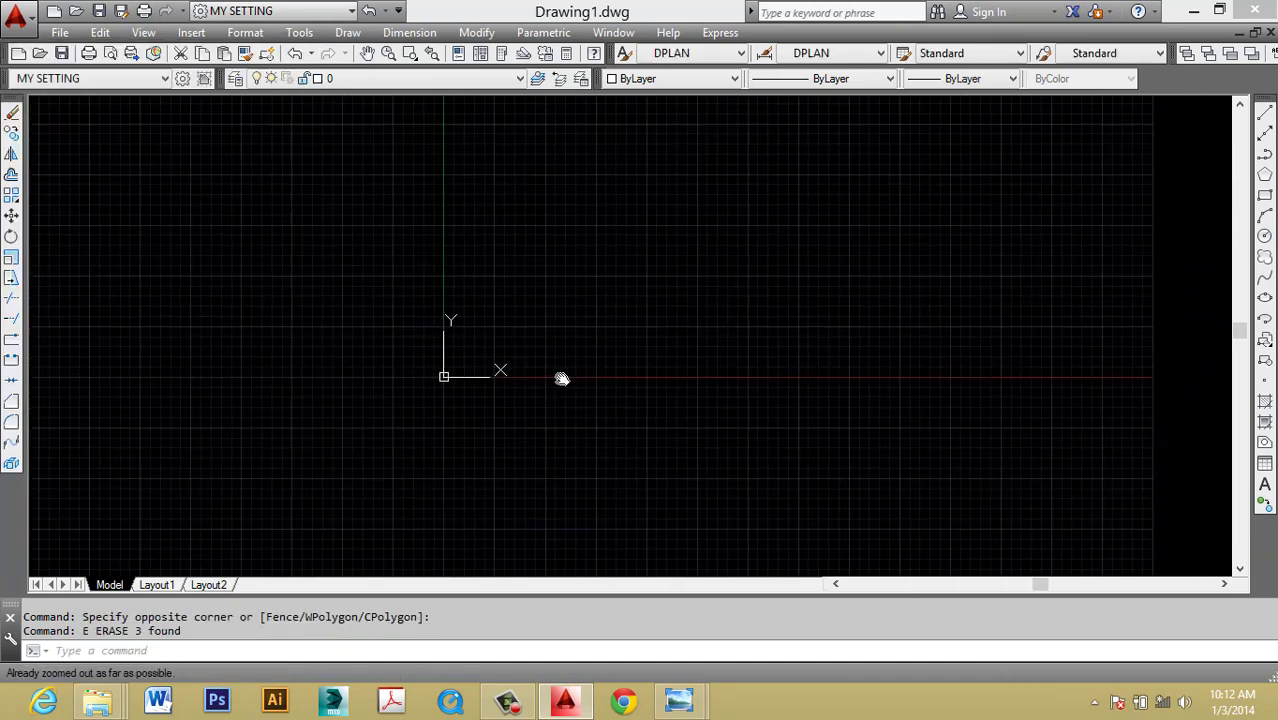
key("Escape")
Review the DPLAN dimension style settings and close the style windows unchanged.
left_click(408, 32)
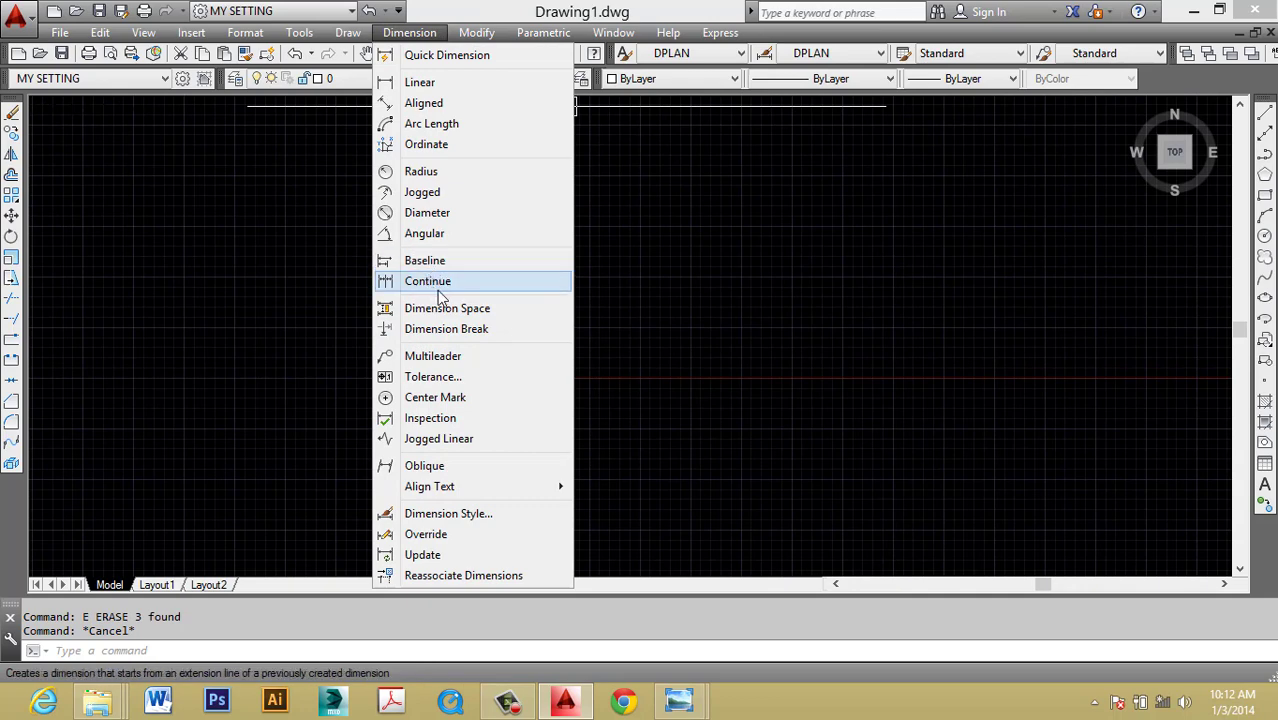
left_click(660, 330)
key("Escape")
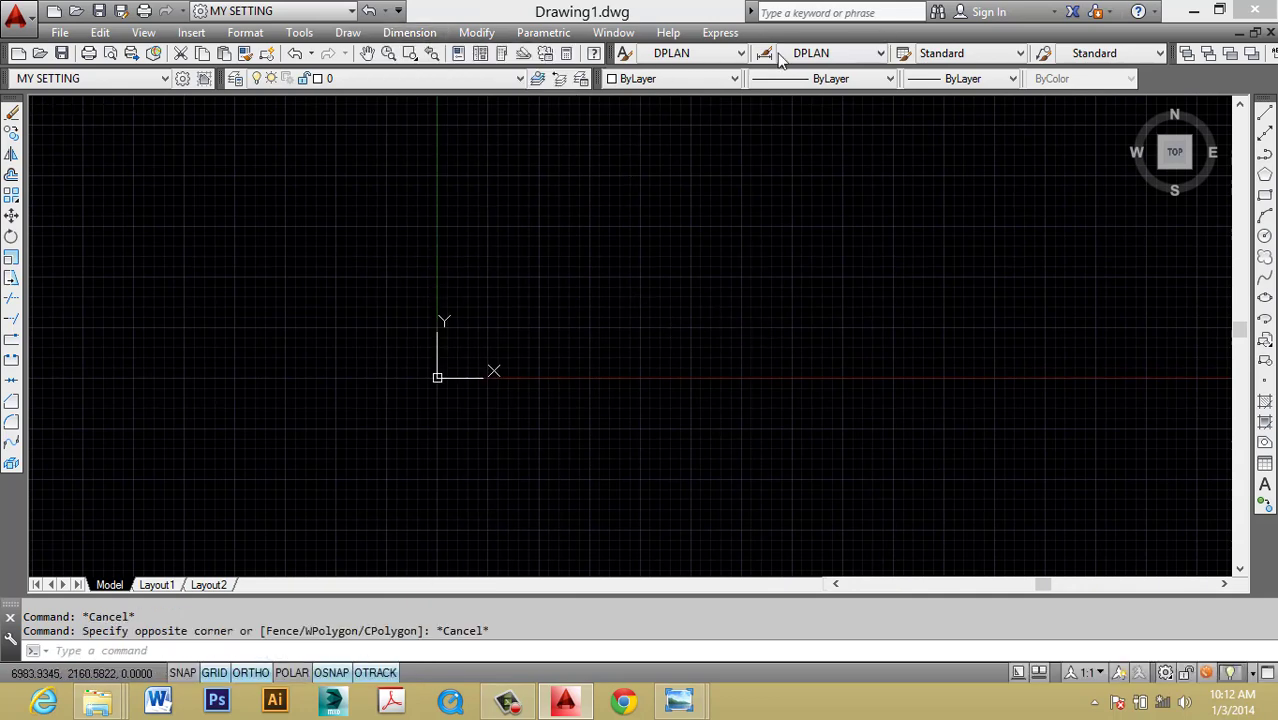
left_click(840, 316)
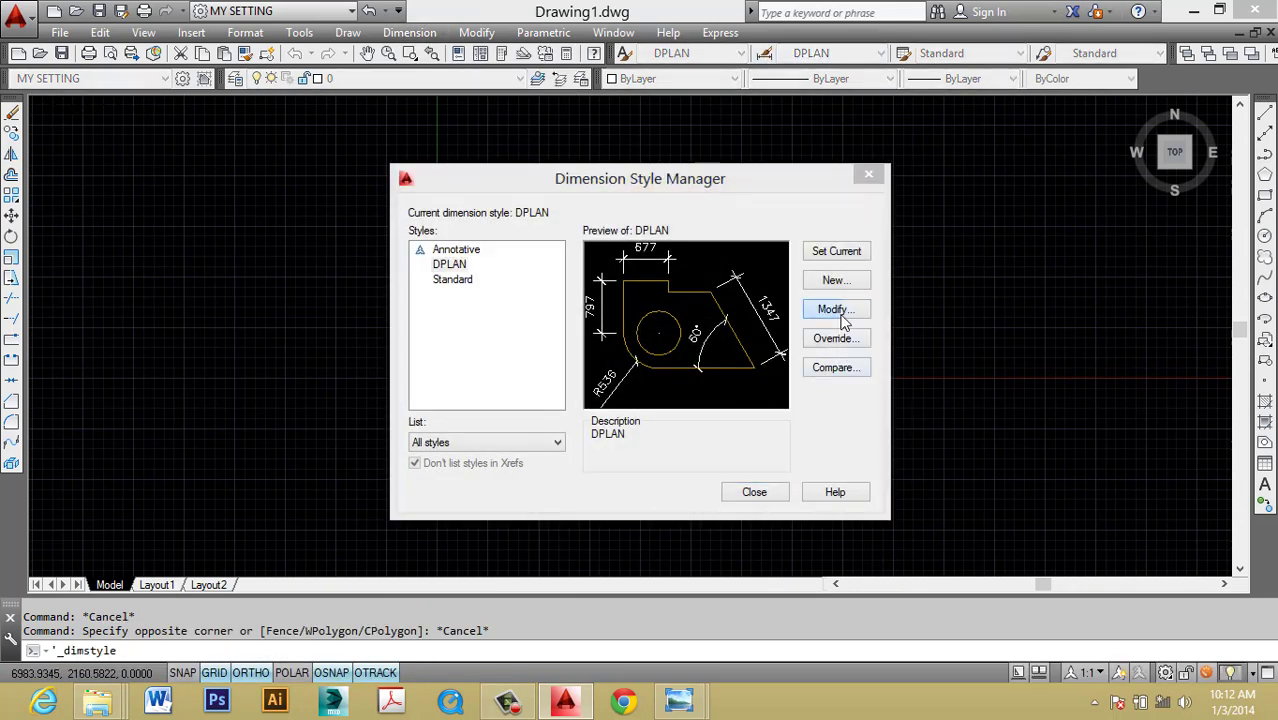
left_click_drag(1072, 115, 754, 119)
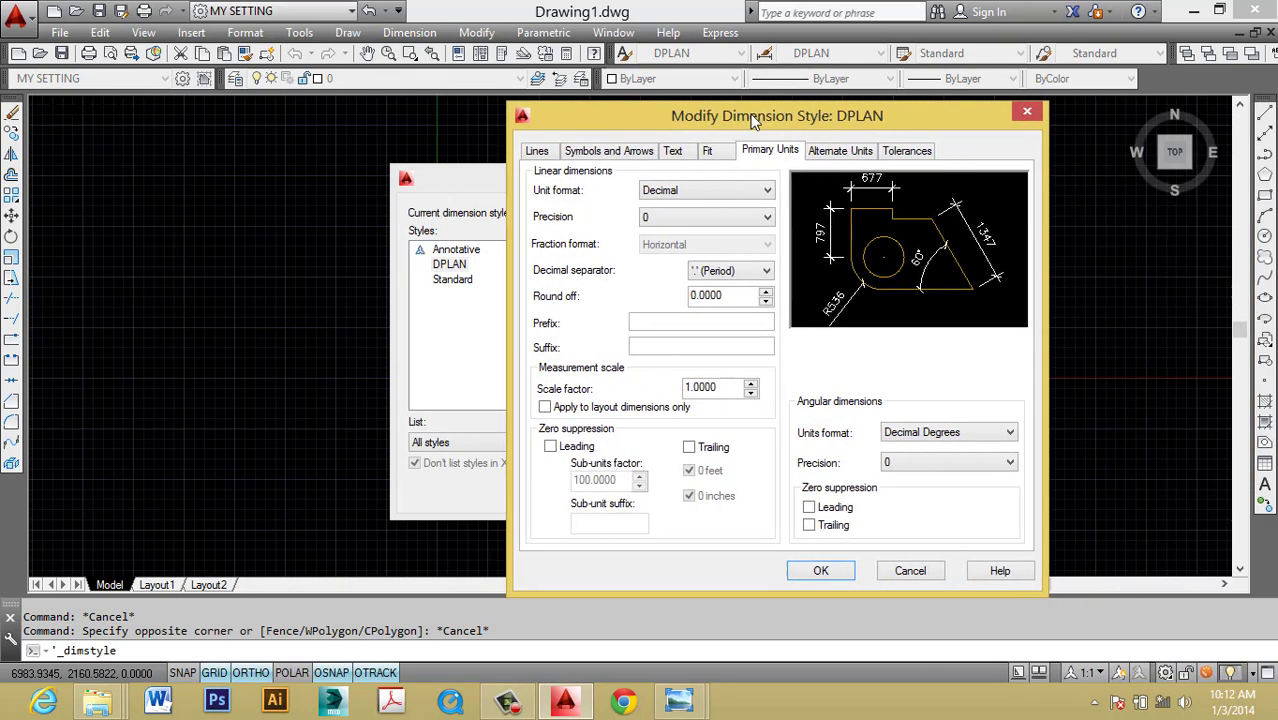
key("Escape")
key("Escape")
Draw a 1000-long horizontal line and zoom in on it.
type("l")
key("Return")
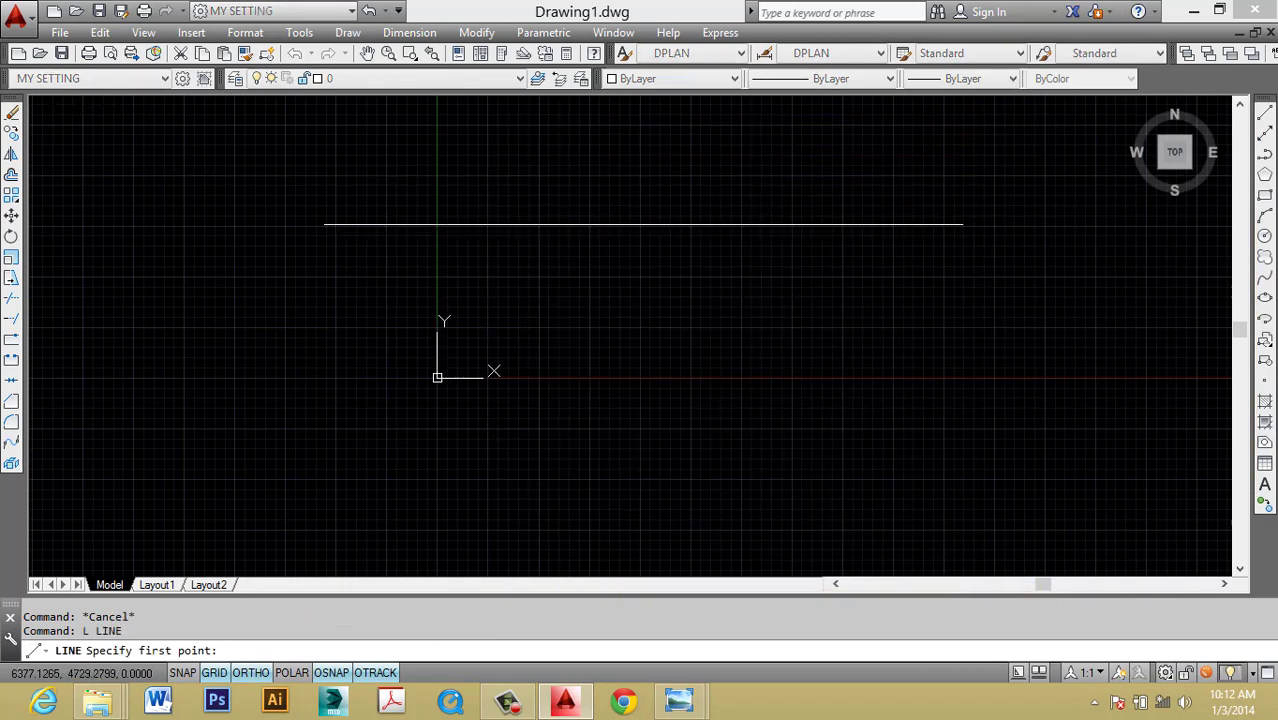
left_click(563, 238)
type("1000")
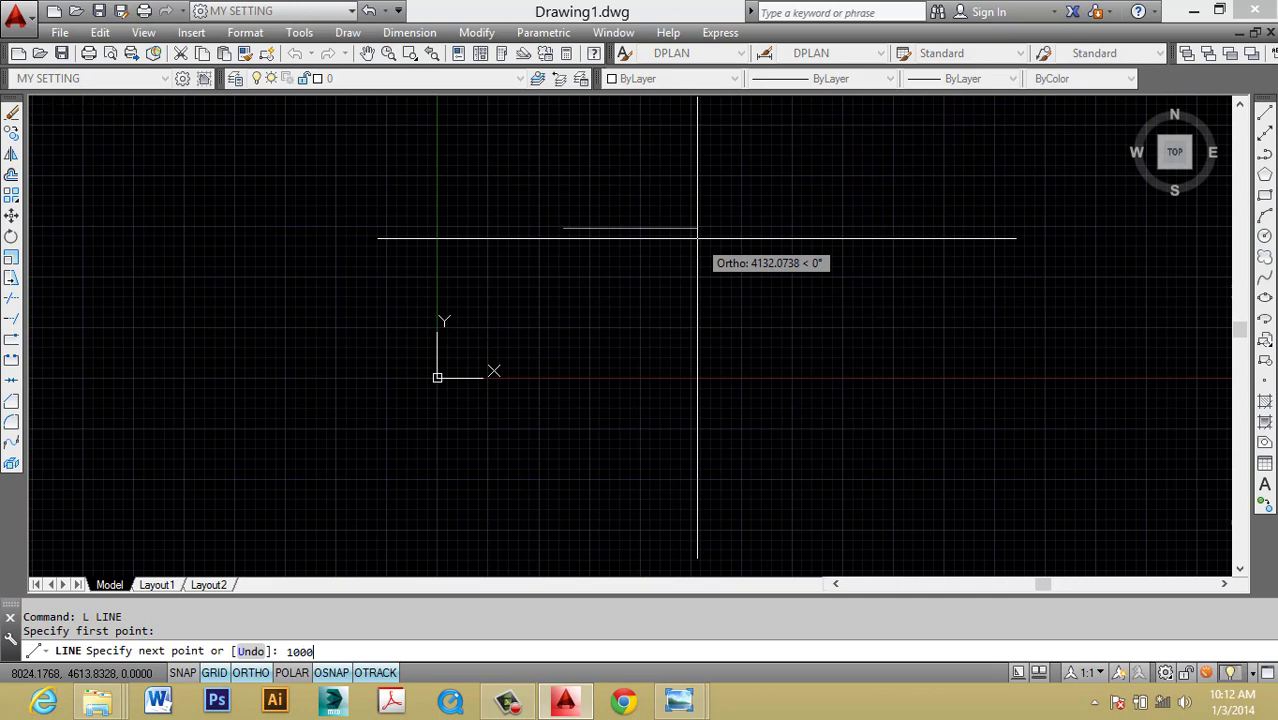
key("Return")
Place a linear dimension reading 1000 between the line's endpoints, just above it.
key("Return")
scroll(473, 208, "up", 2)
scroll(582, 205, "up", 4)
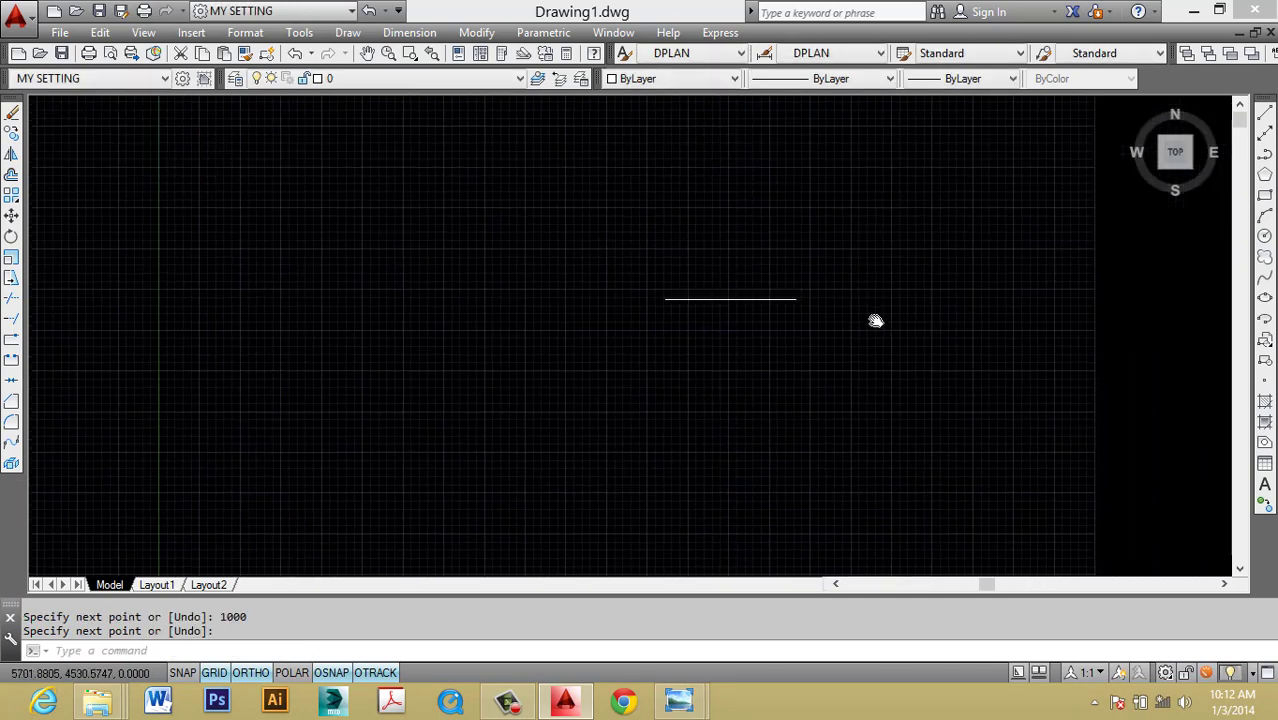
scroll(664, 299, "up", 7)
middle_click_drag(664, 299, 662, 324)
type("i")
key("Return")
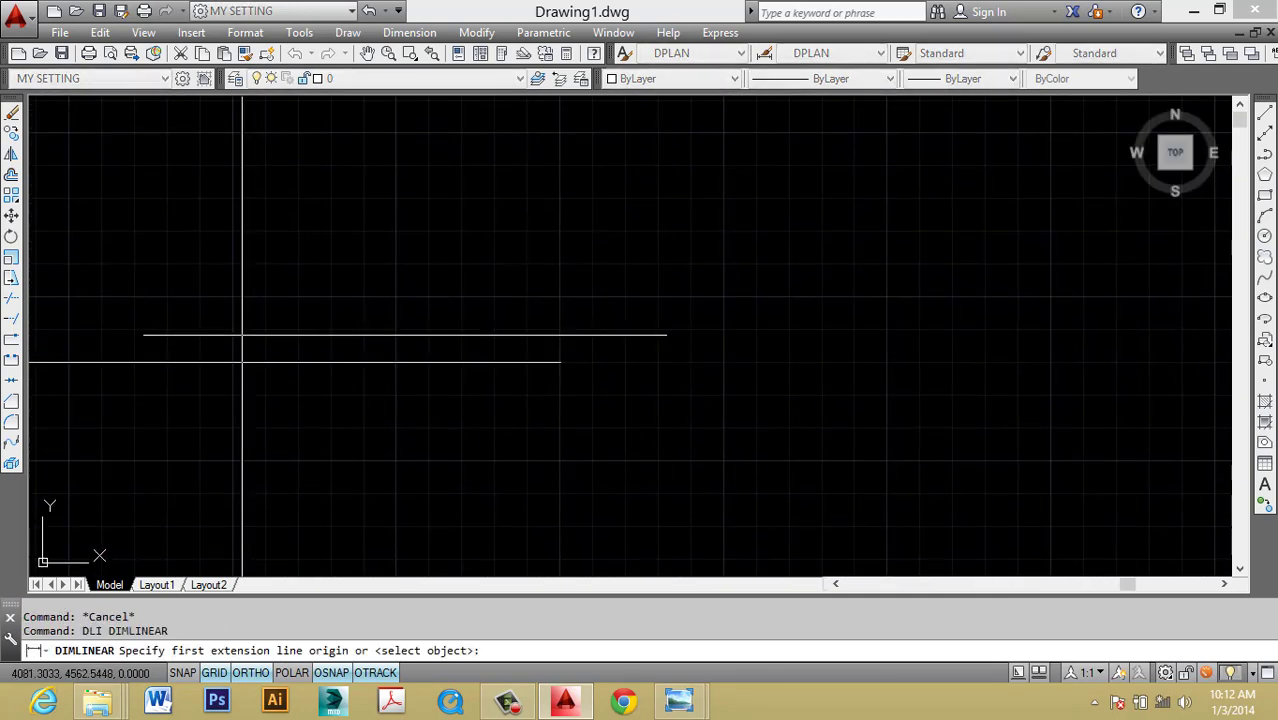
left_click(143, 335)
left_click(666, 335)
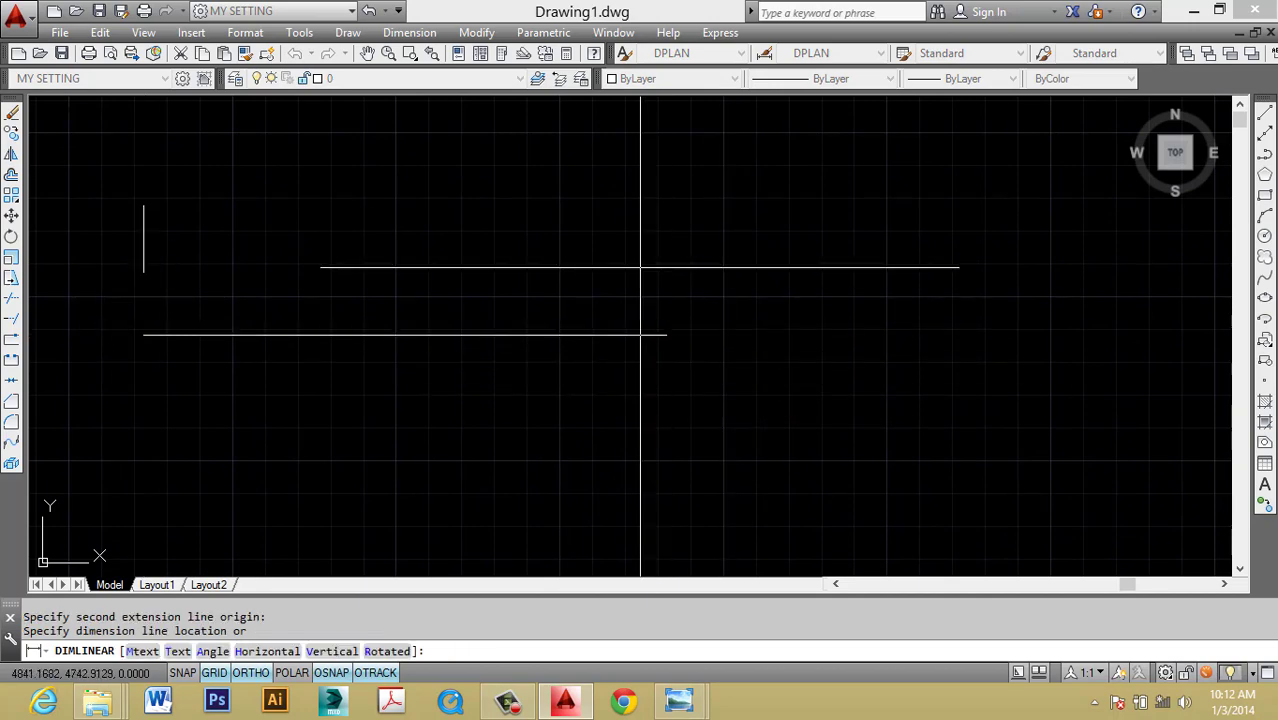
left_click(638, 255)
scroll(700, 320, "down", 6)
scroll(690, 310, "up", 4)
Stretch the 1000 dimension line higher above the line, then bring up the Dimension Style Manager.
left_click_drag(690, 385, 605, 309)
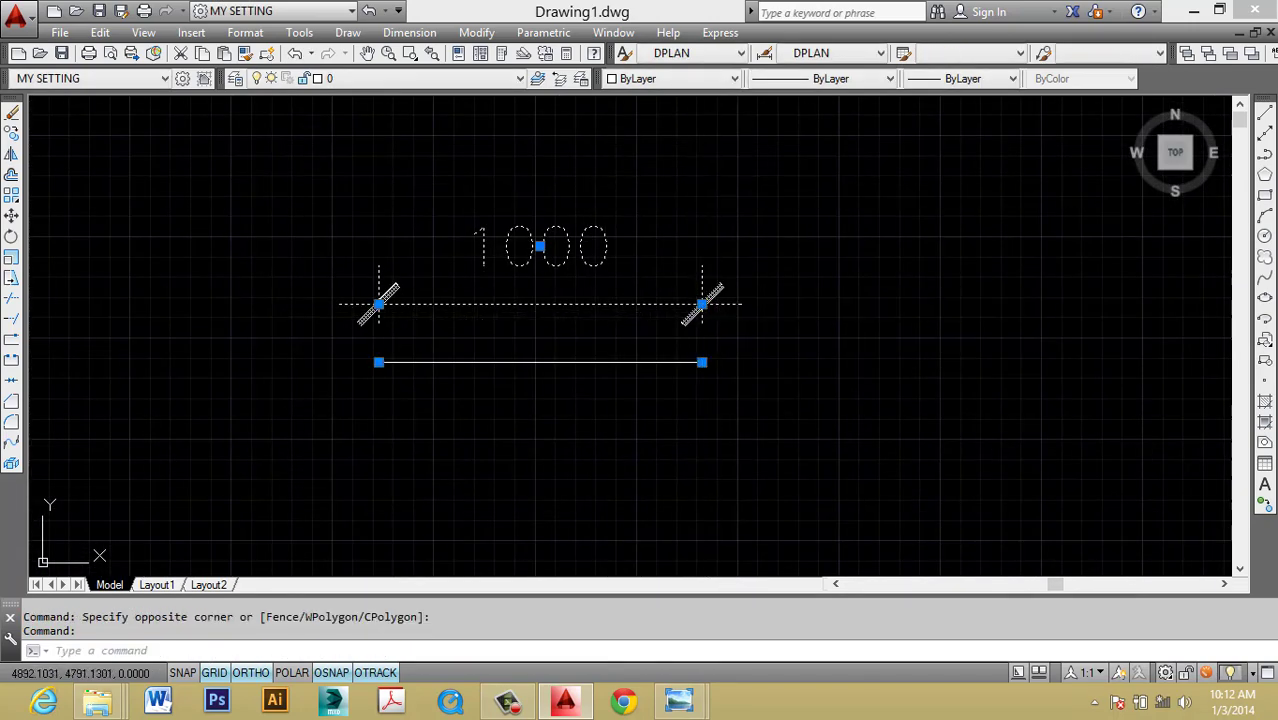
left_click(702, 304)
left_click(702, 236)
key("Escape")
key("Escape")
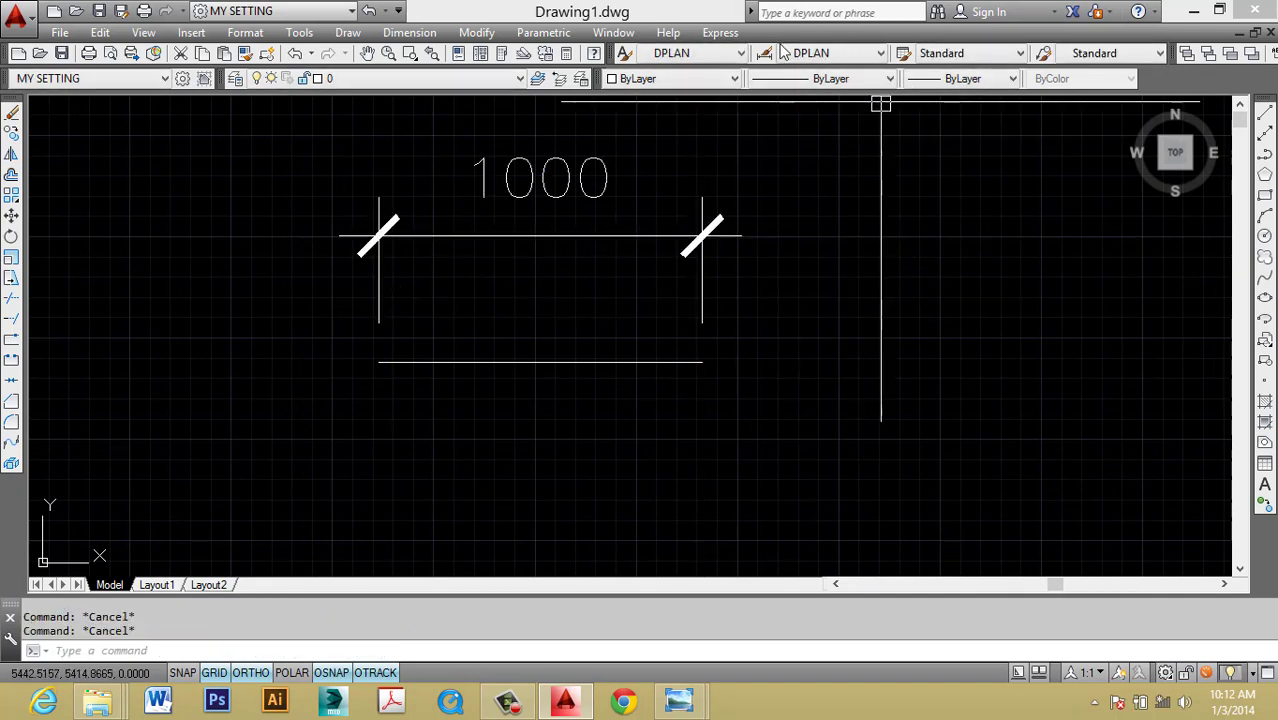
left_click(764, 53)
left_click_drag(777, 177, 1121, 170)
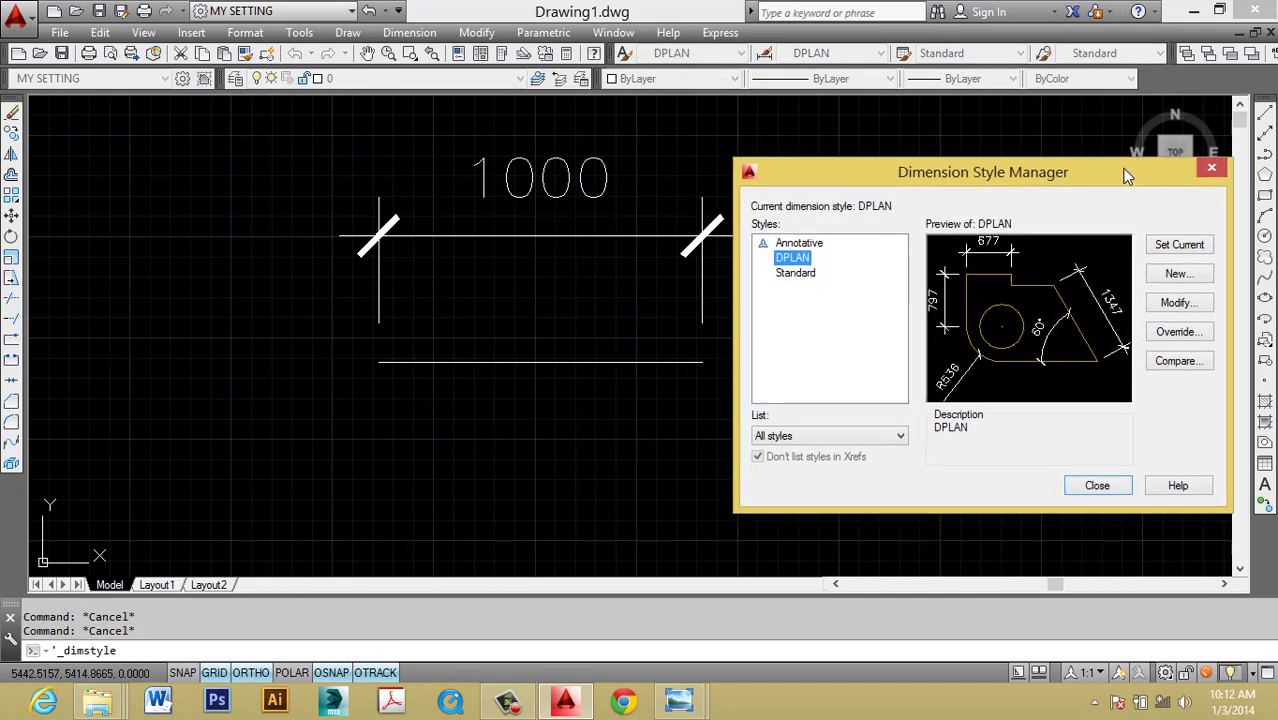
Open the DPLAN style for editing, close it unchanged, and pan the dimension left.
left_click(1176, 296)
left_click_drag(1037, 111, 1054, 201)
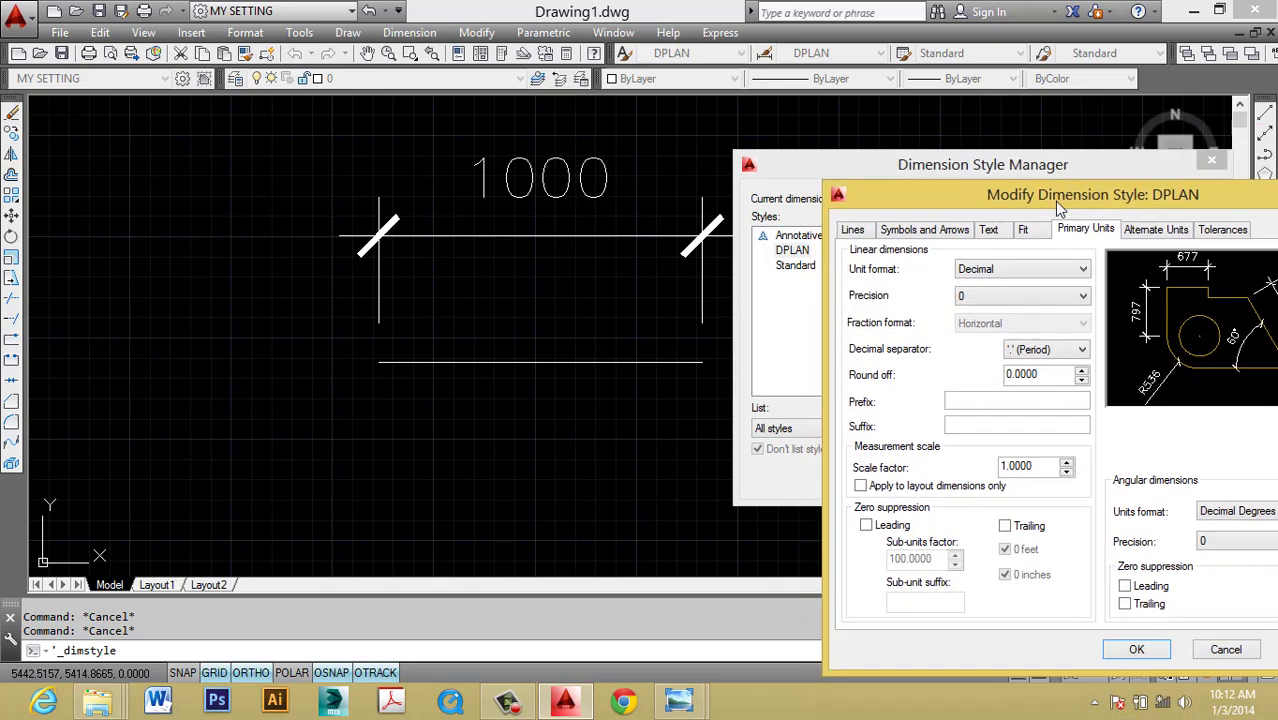
key("Return")
key("Return")
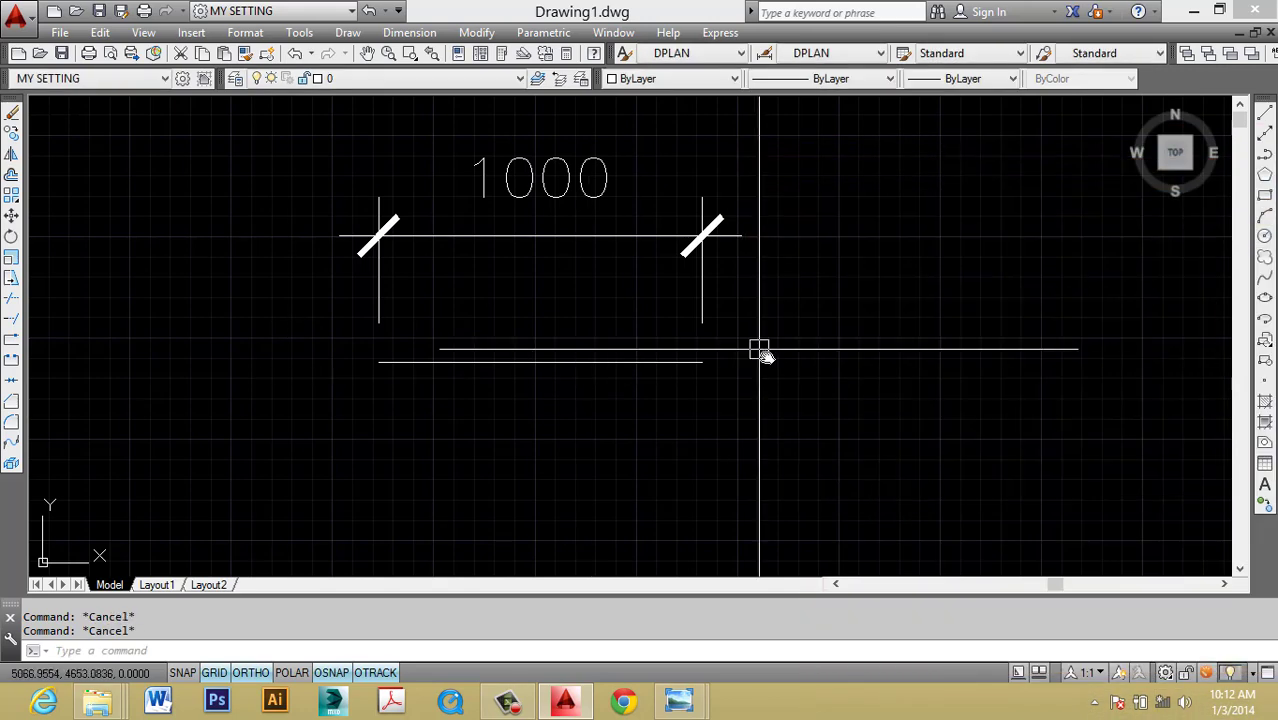
middle_click_drag(760, 350, 490, 373)
Set the DPLAN style's dimension line colour to Red on the Lines tab.
left_click(764, 54)
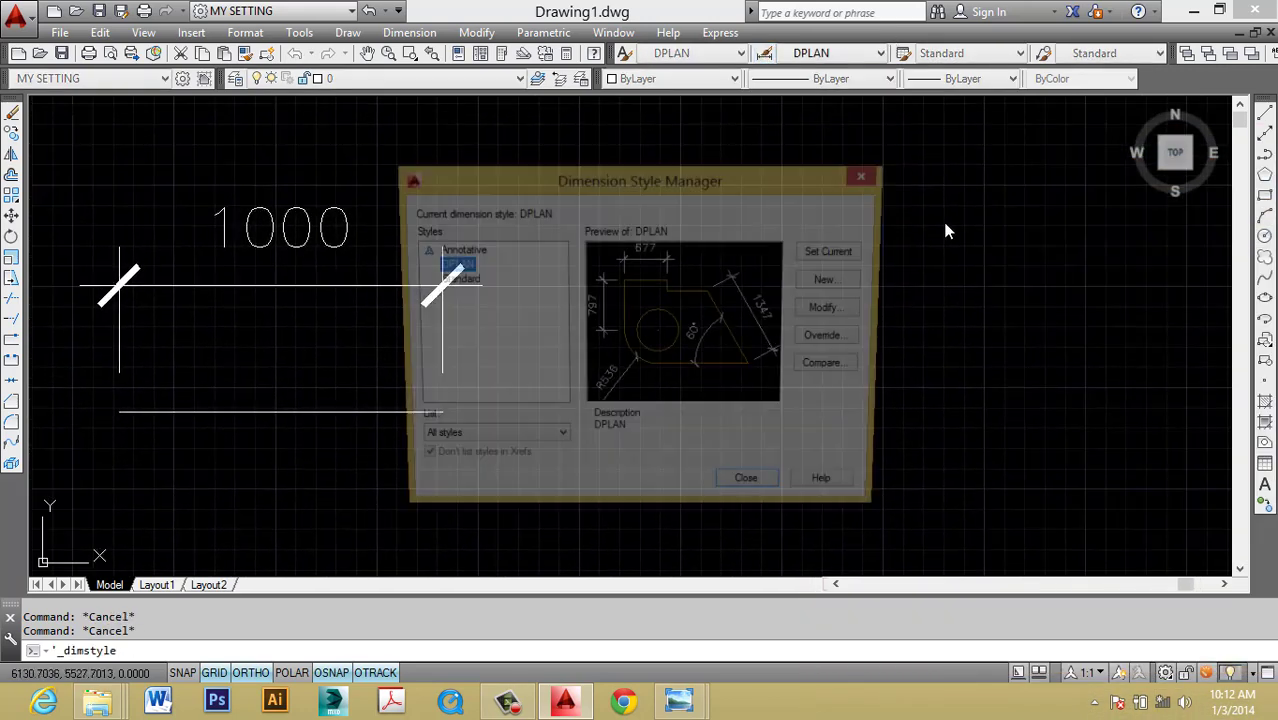
left_click_drag(745, 182, 1063, 142)
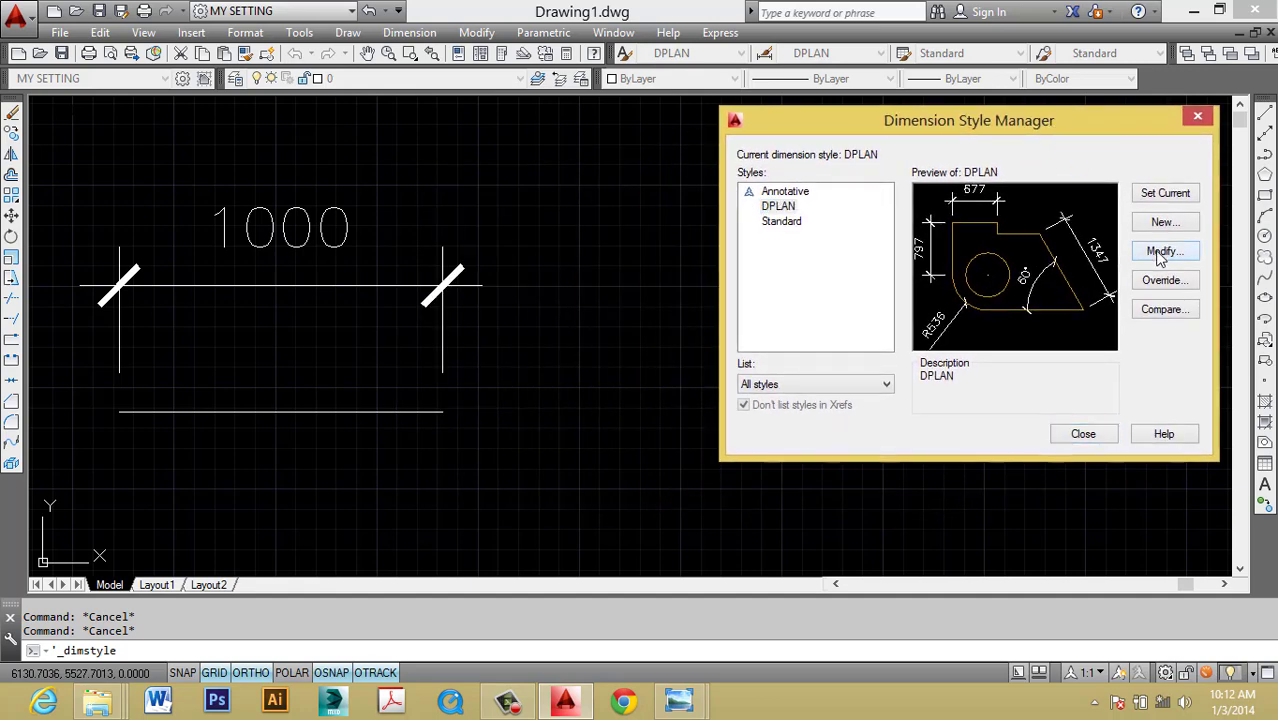
left_click(1161, 254)
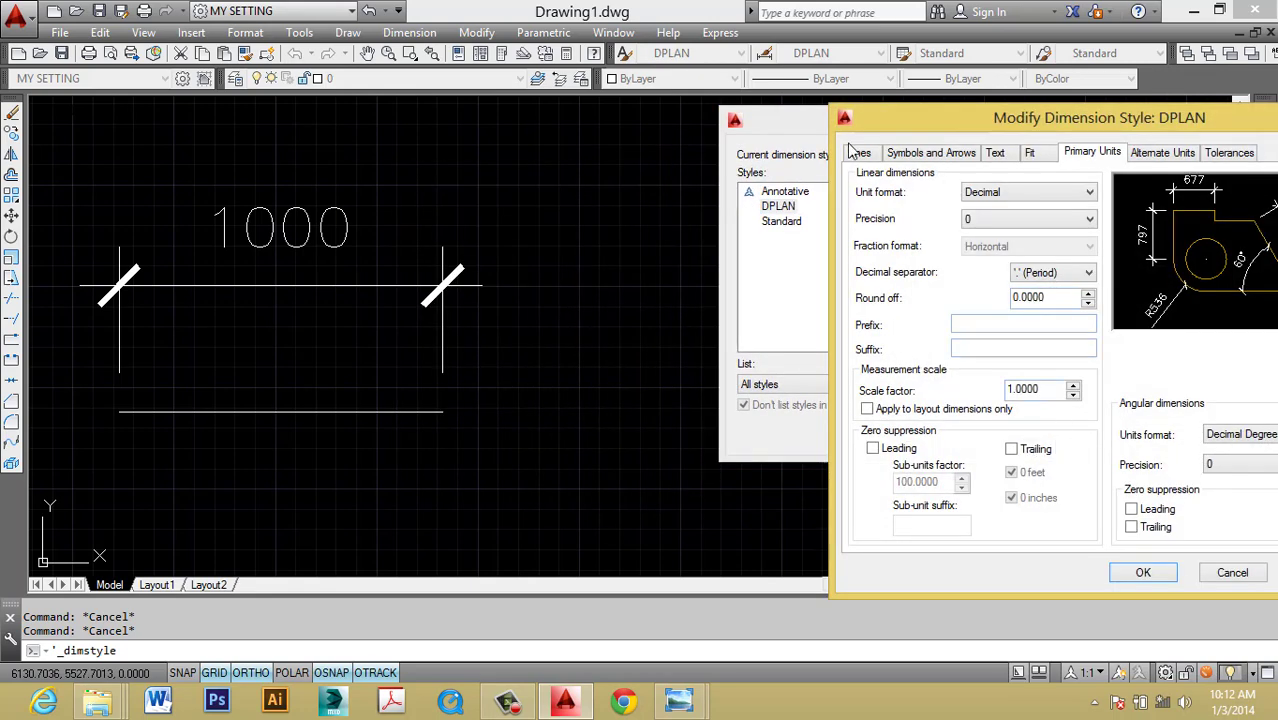
left_click(858, 152)
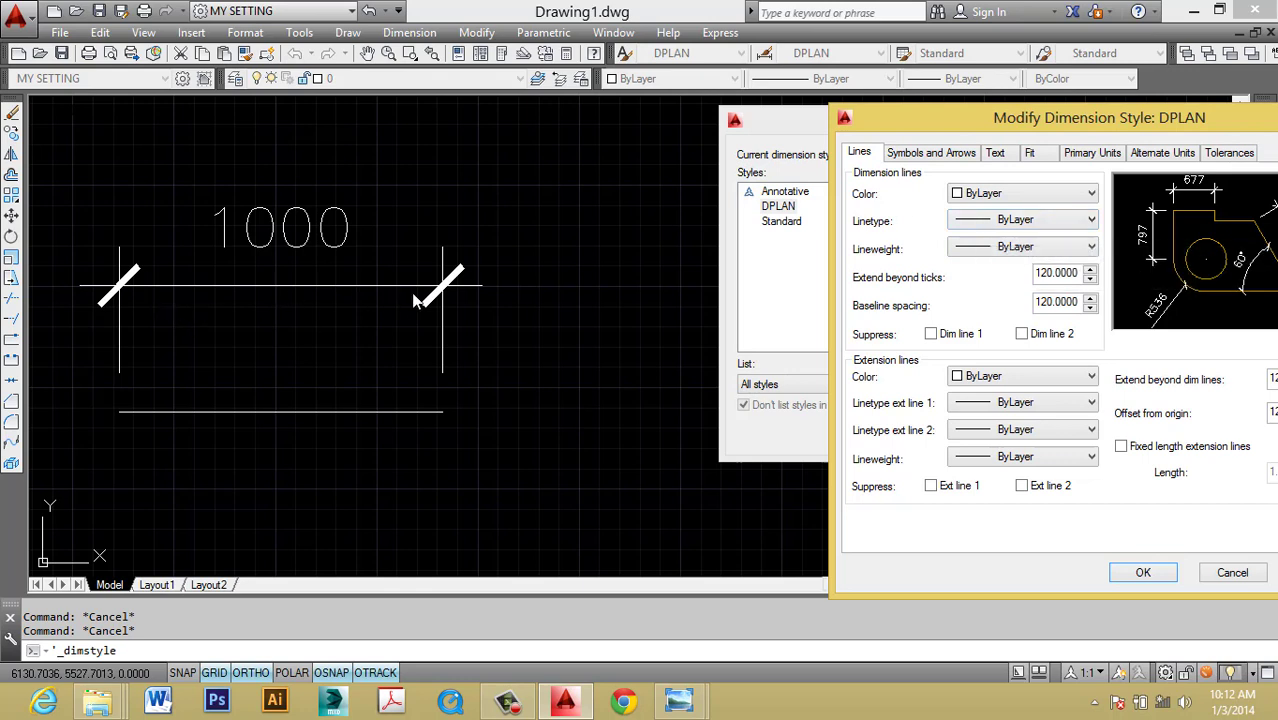
left_click(1090, 193)
left_click(975, 237)
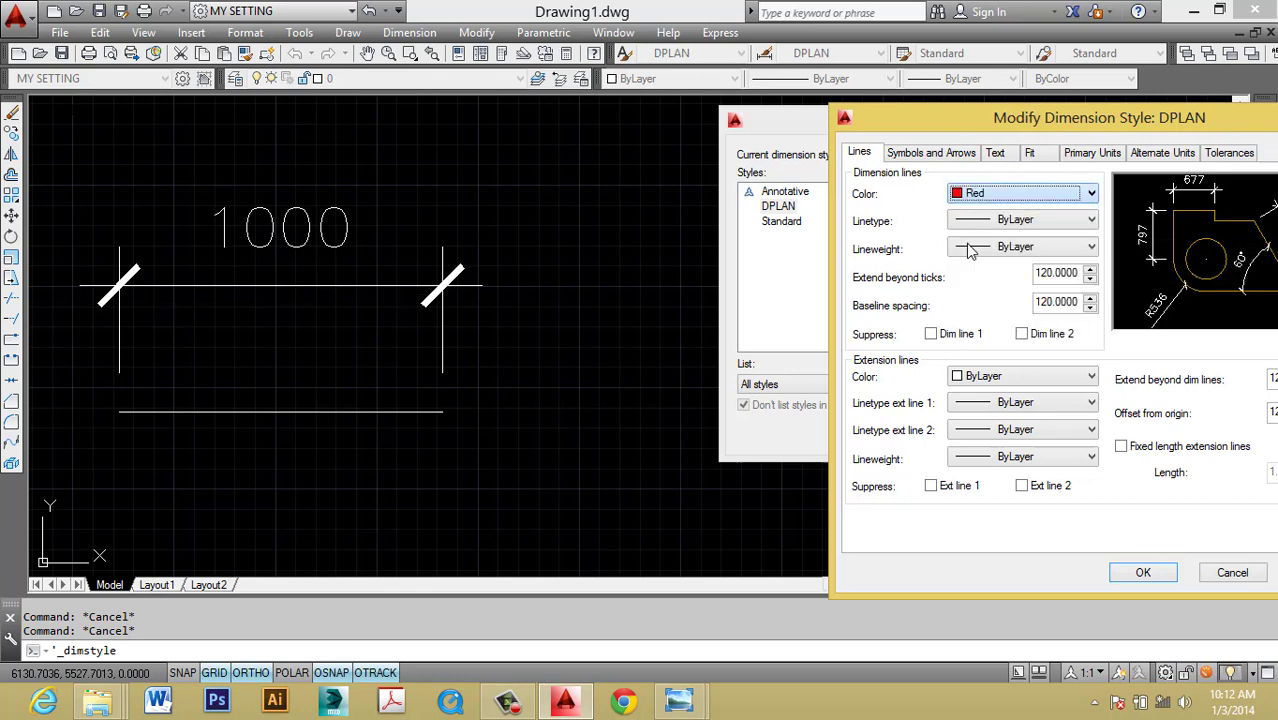
left_click(1131, 575)
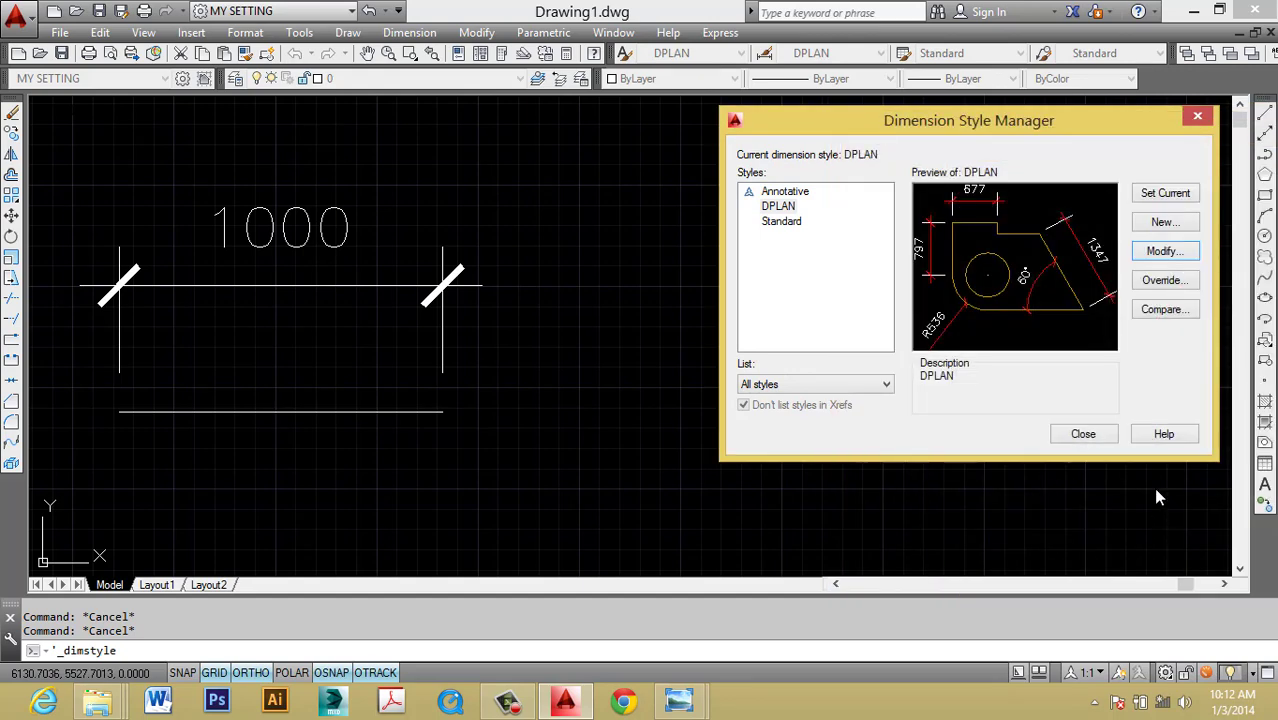
left_click(1081, 431)
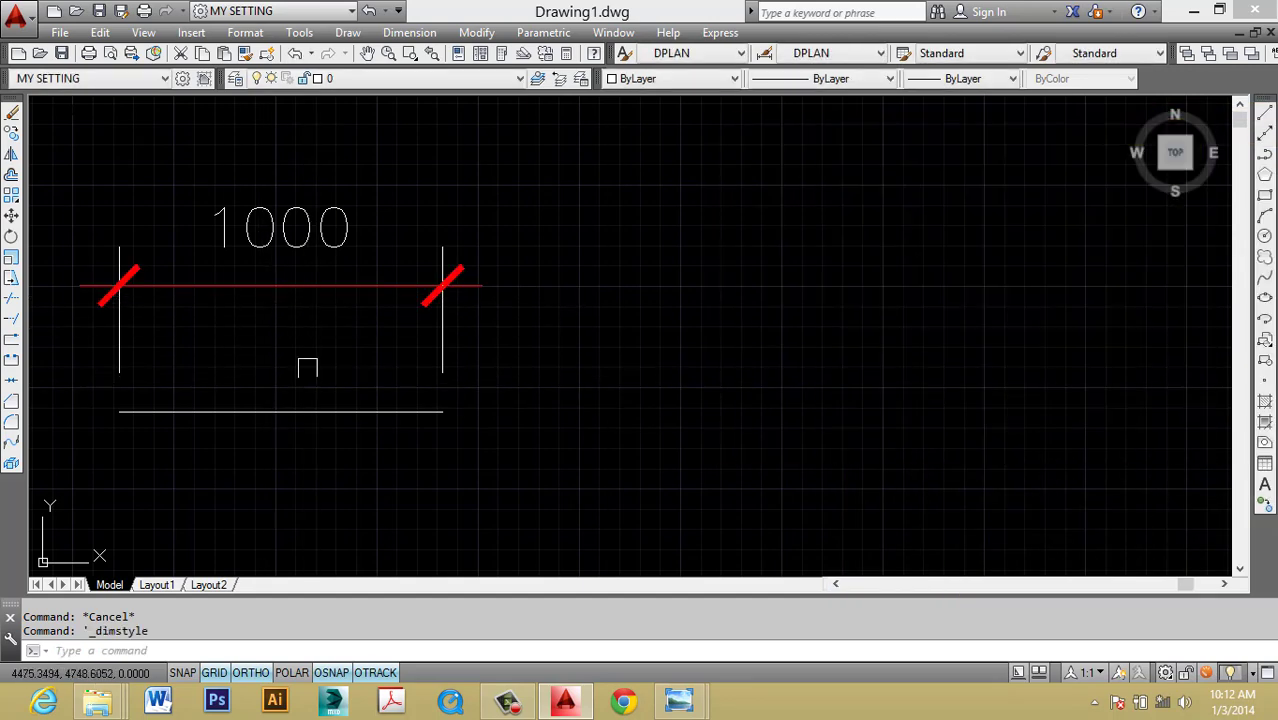
Change DPLAN's dimension line colour back to ByLayer and extension line colour to Yellow.
left_click(768, 56)
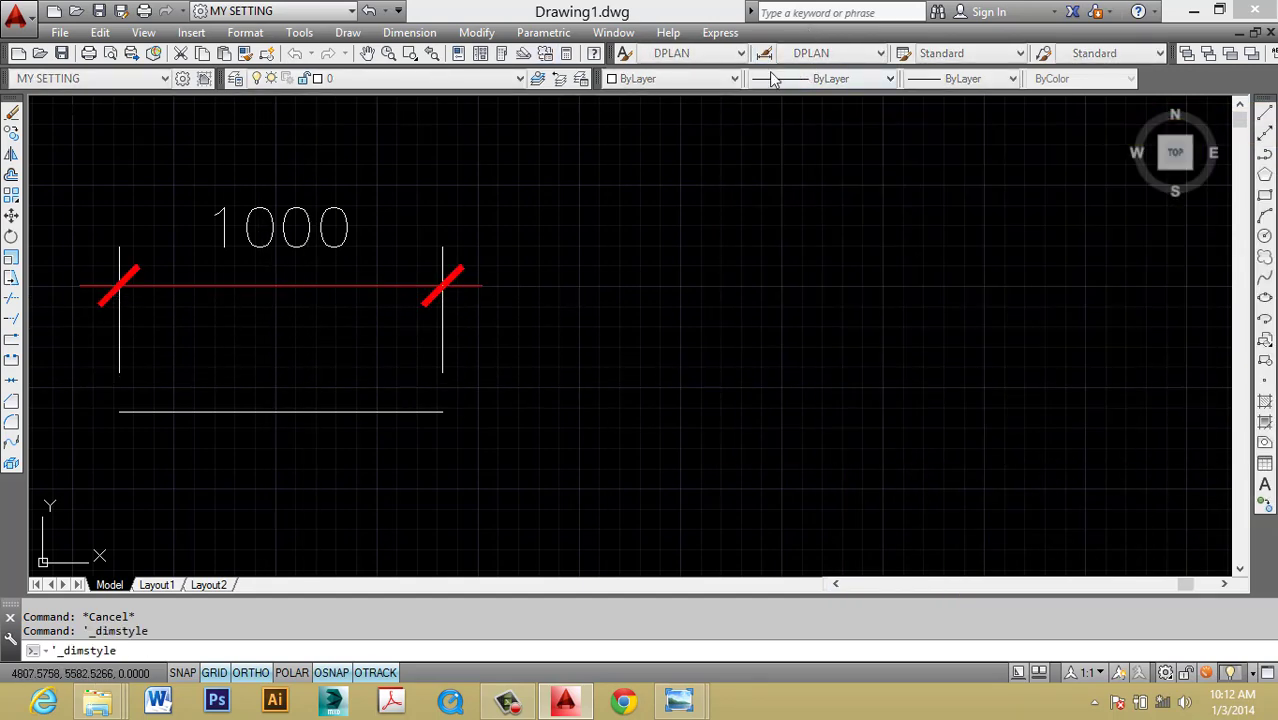
left_click(813, 312)
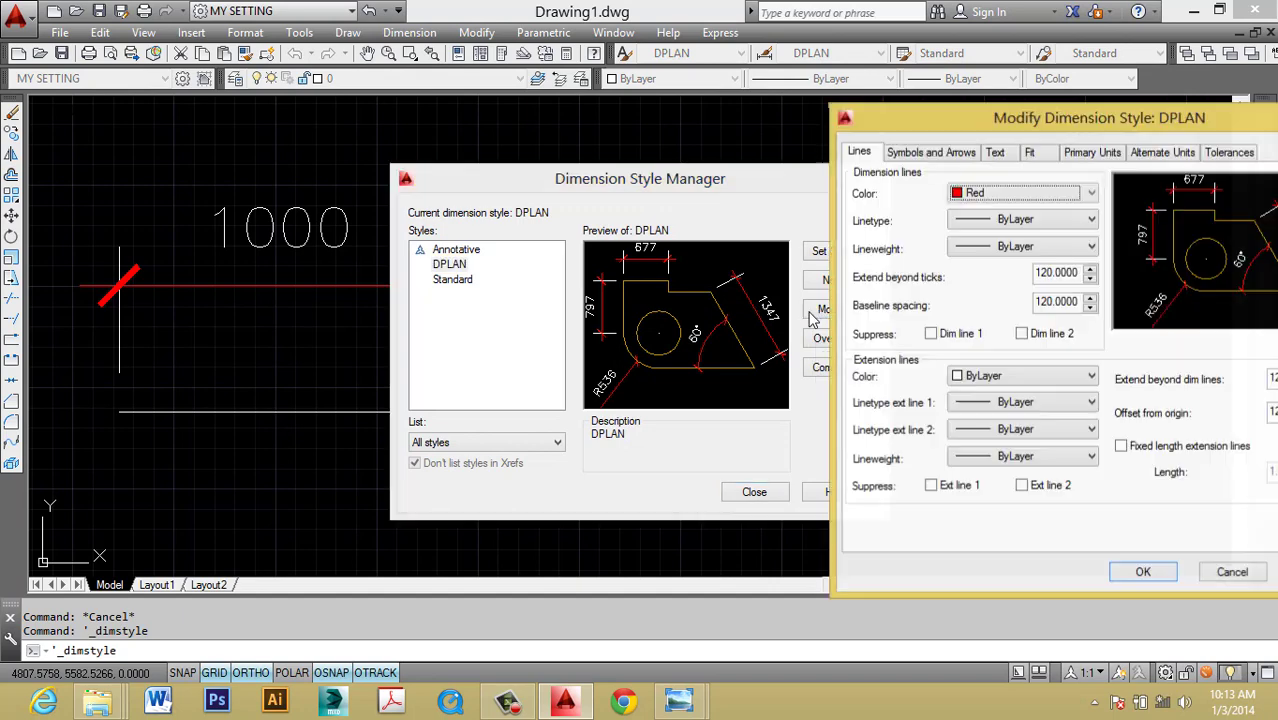
left_click(1045, 194)
left_click(989, 213)
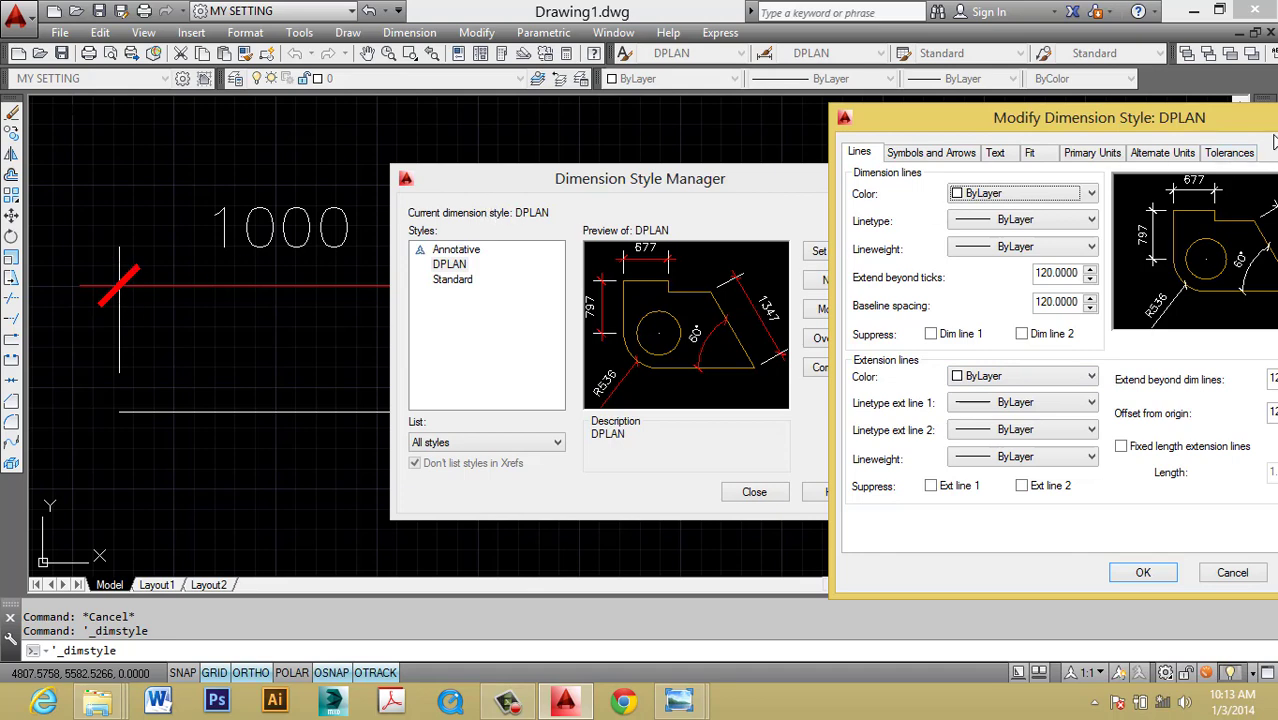
left_click_drag(1189, 118, 1008, 101)
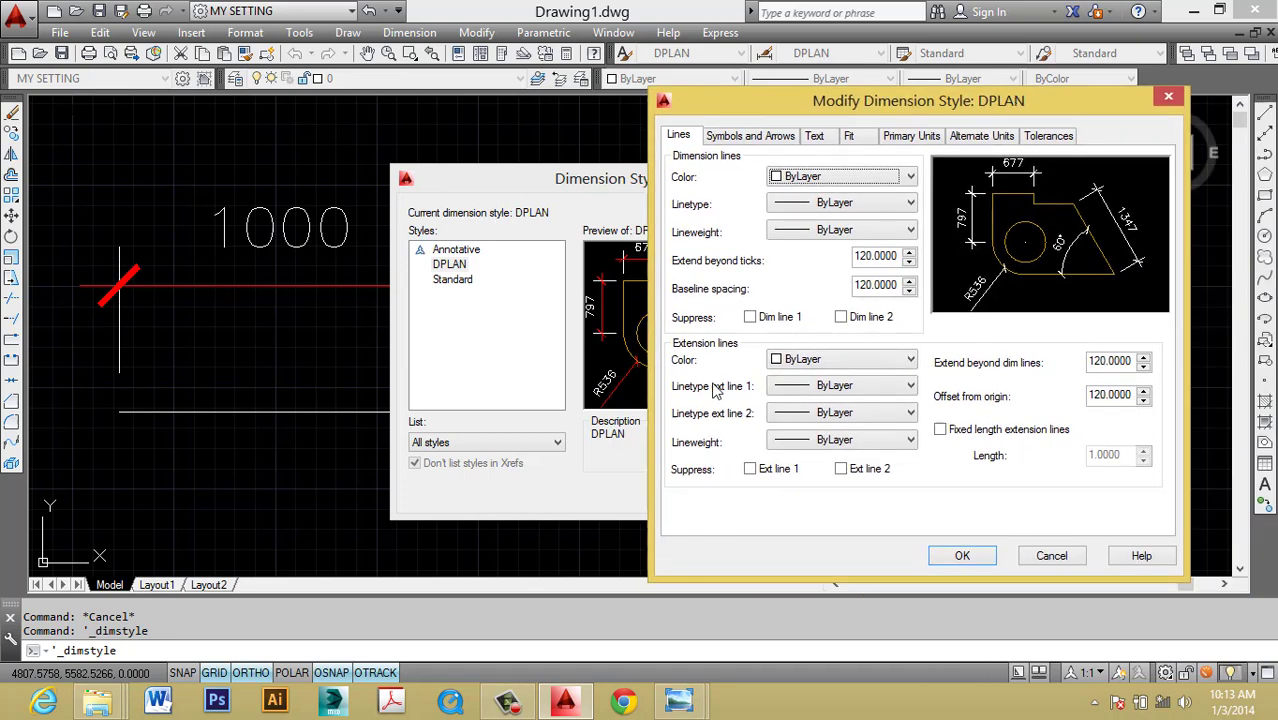
left_click(855, 360)
left_click(806, 428)
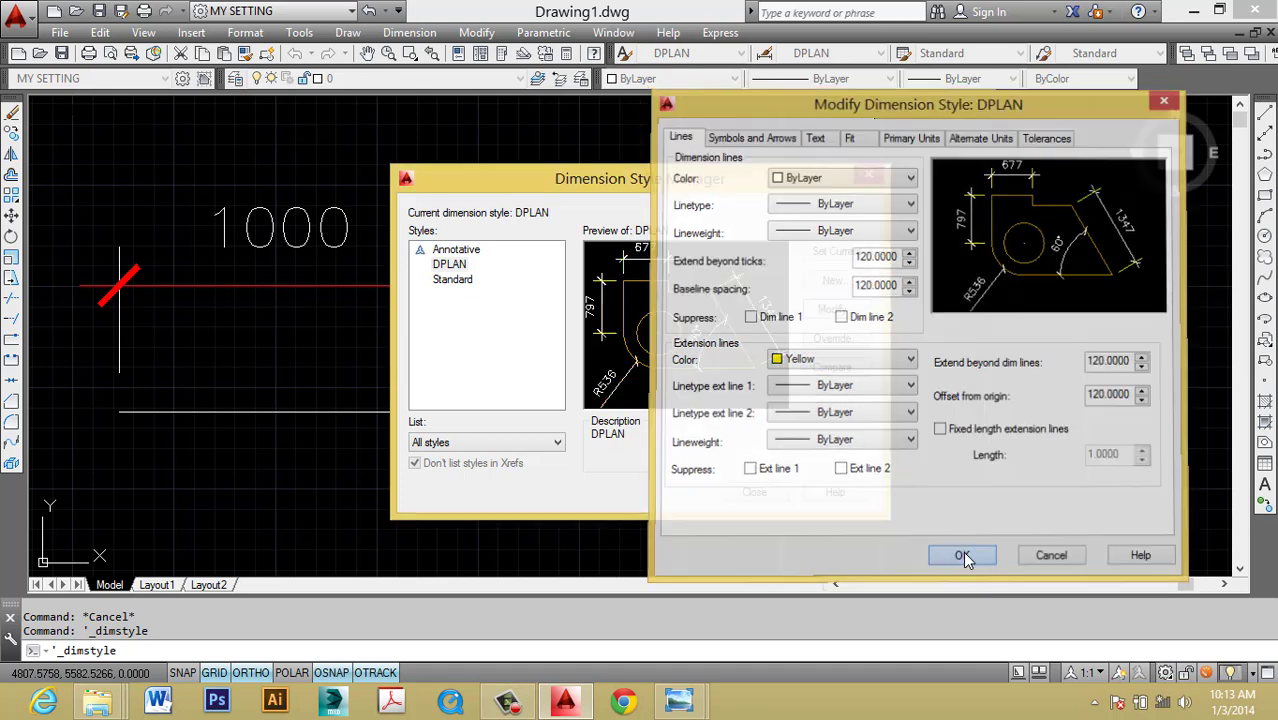
left_click(962, 556)
left_click(770, 489)
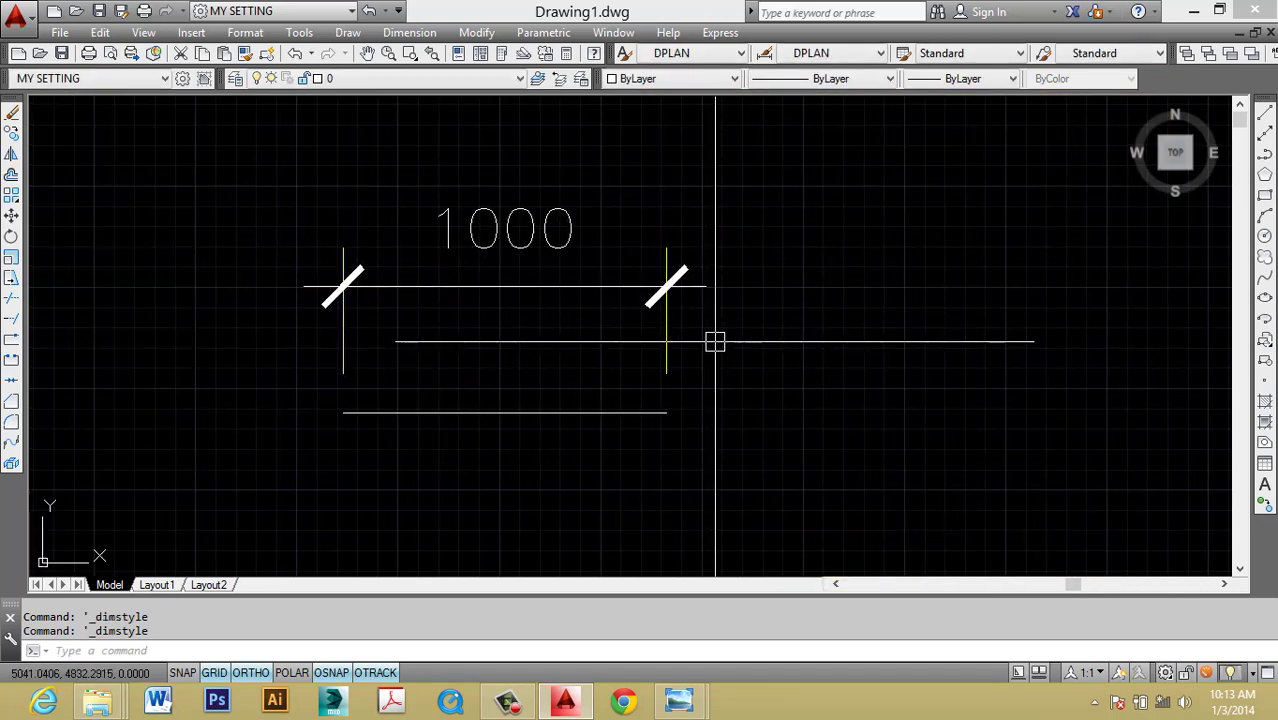
left_click_drag(714, 342, 716, 286)
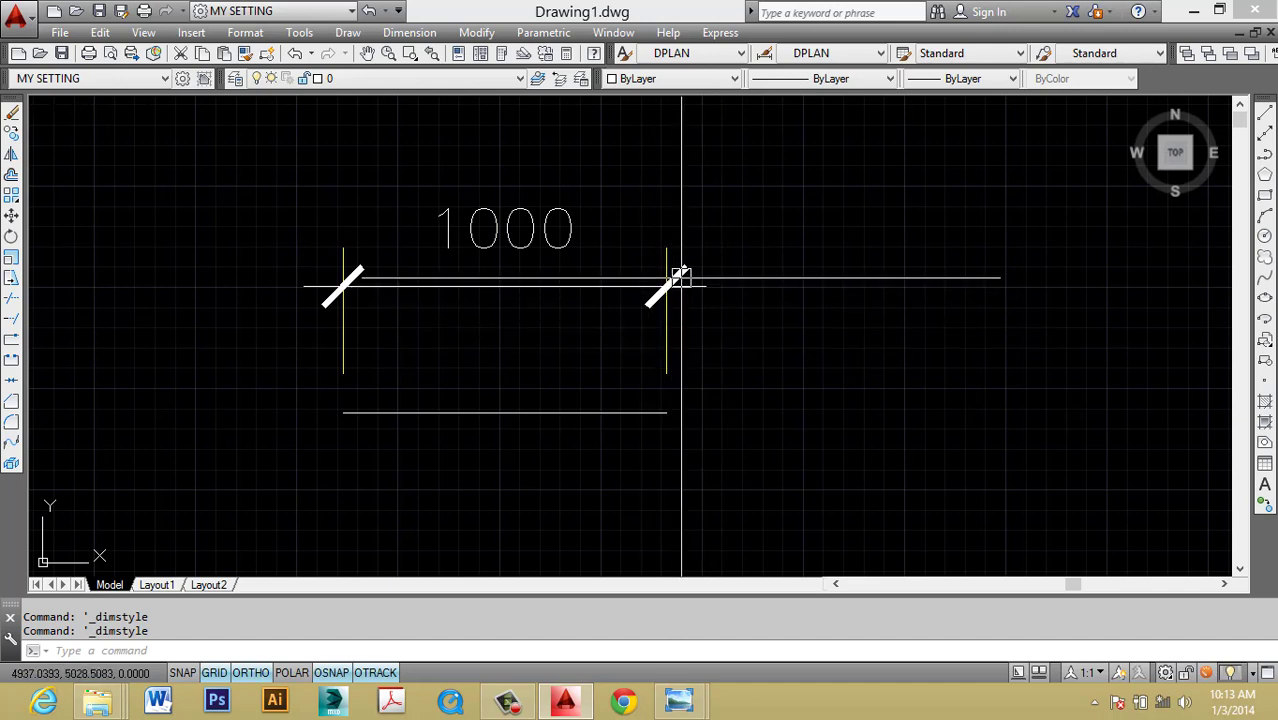
left_click(690, 293)
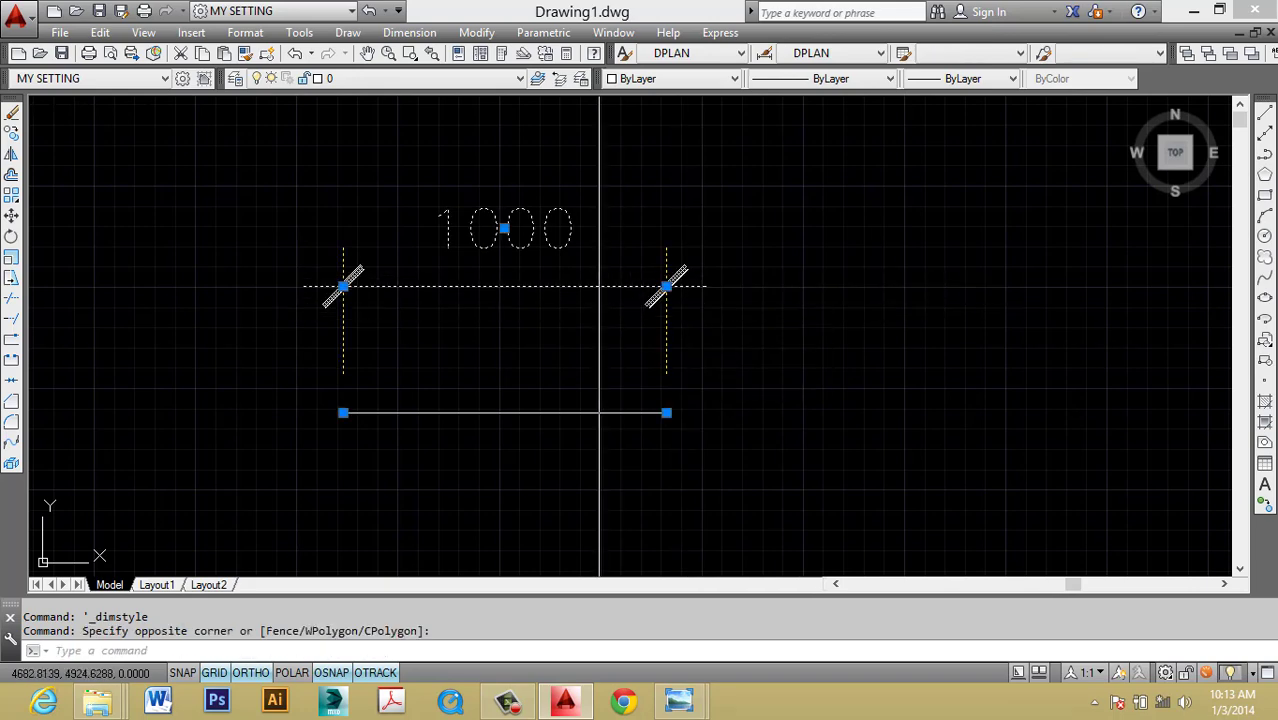
scroll(515, 298, "down", 5)
scroll(542, 368, "up", 2)
key("Escape")
key("Escape")
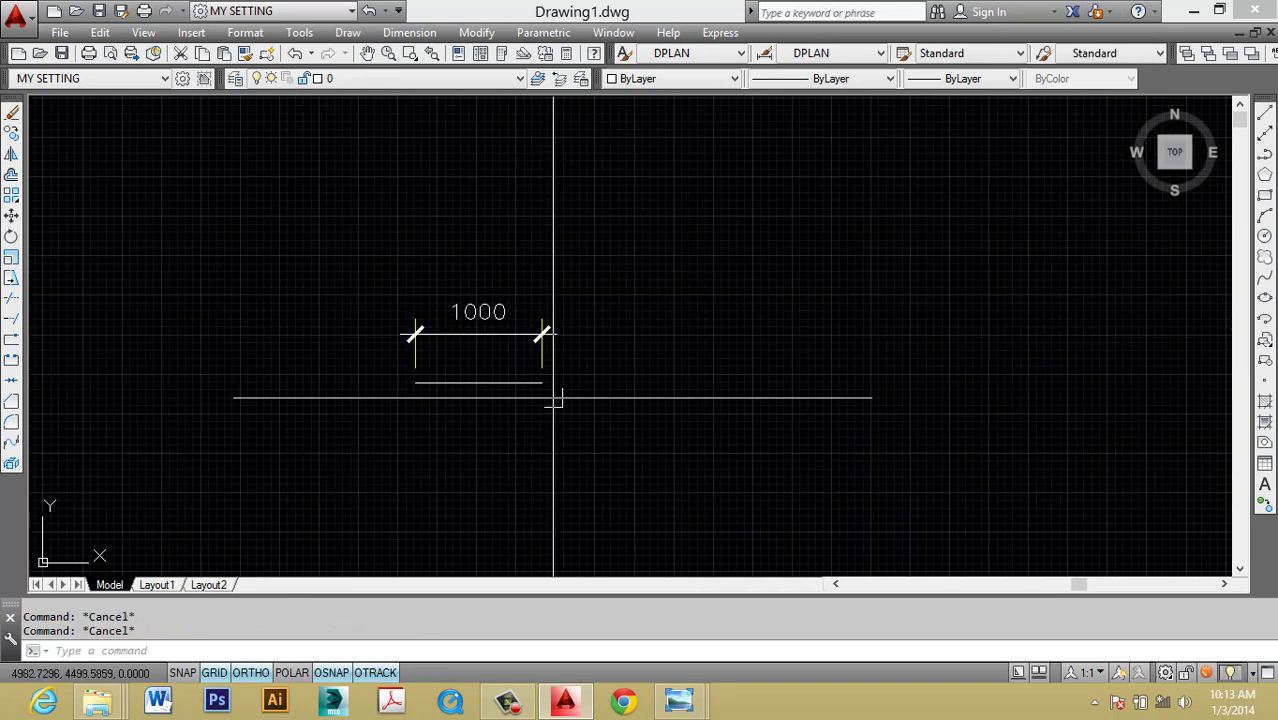
left_click(494, 340)
scroll(501, 344, "up", 5)
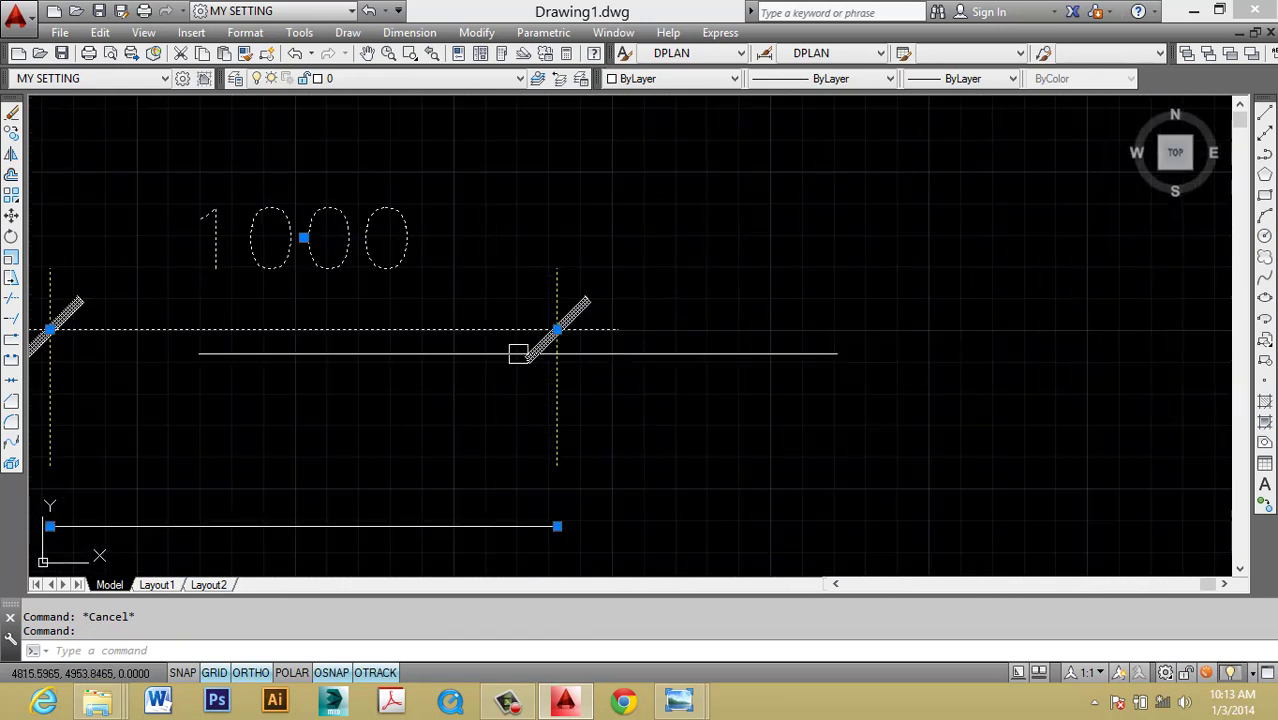
scroll(516, 351, "down", 2)
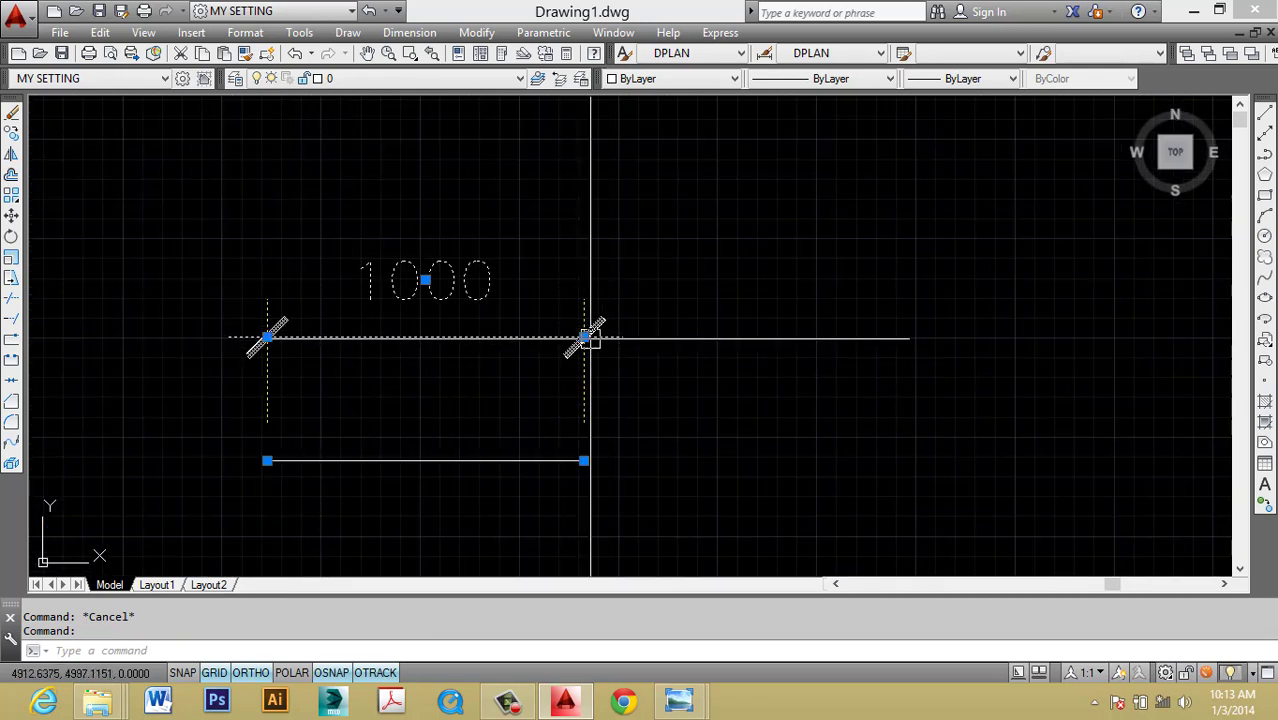
key("Escape")
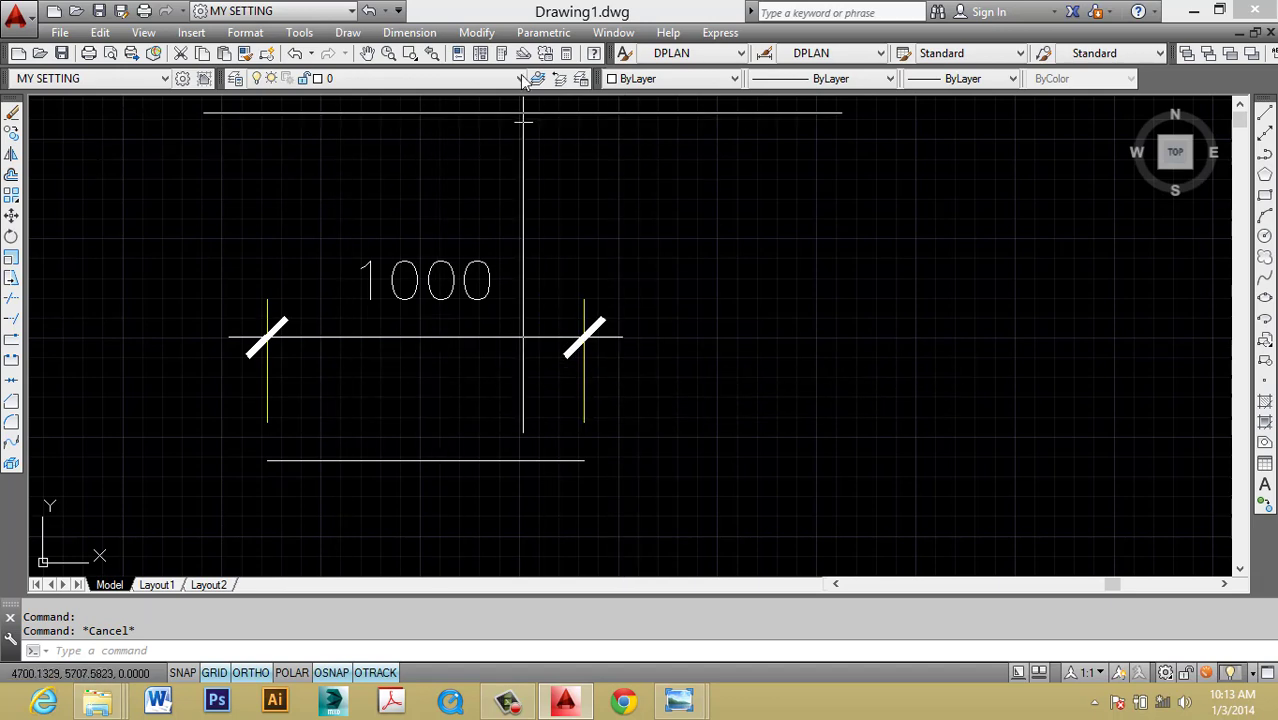
scroll(406, 302, "down", 4)
left_click(470, 364)
Draw a new vertical line.
type("l")
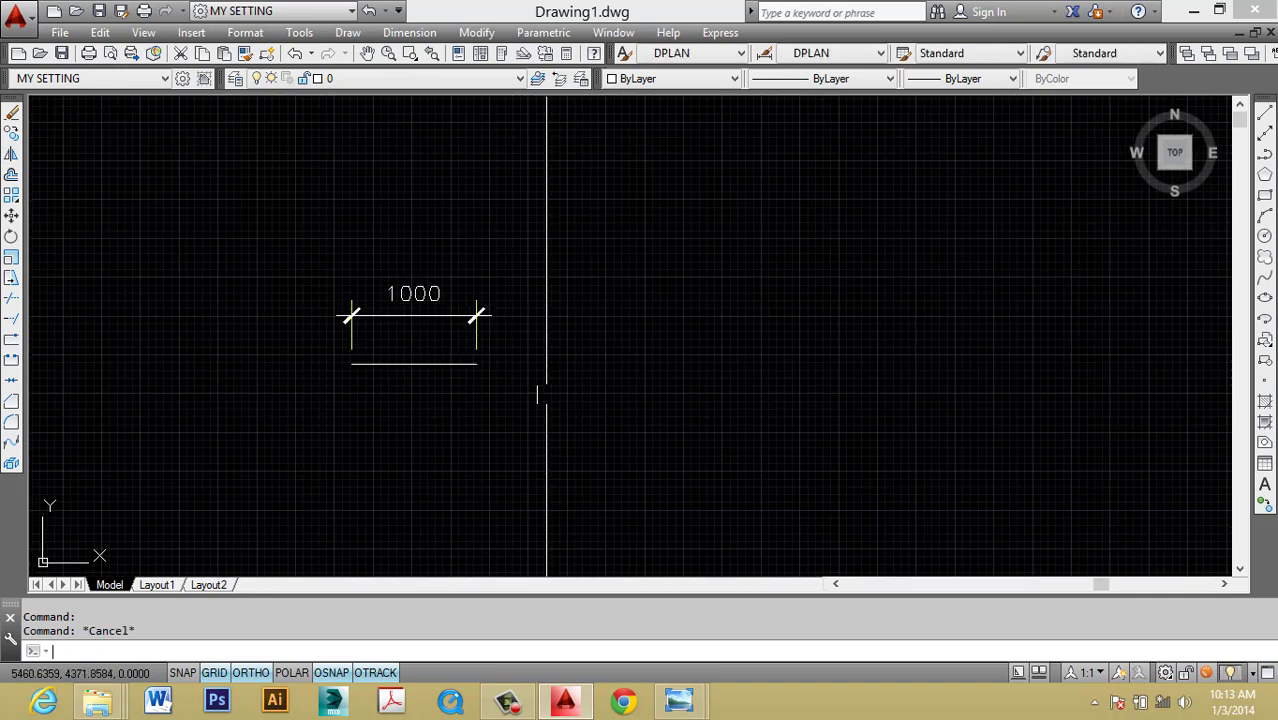
key("Return")
left_click(567, 352)
left_click(566, 483)
key("Escape")
Copy the vertical line three times to the right with COPY.
left_click(622, 371)
left_click(542, 394)
type("c")
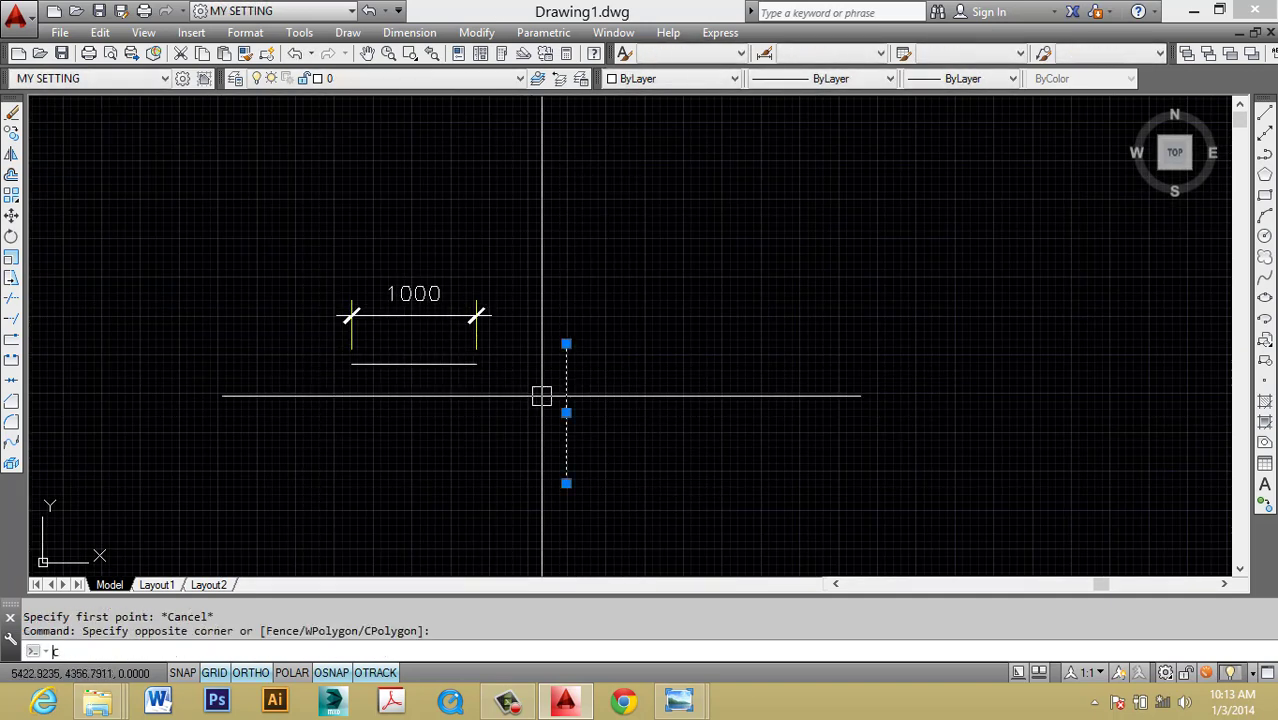
type("o")
key("Return")
left_click(495, 440)
left_click(590, 455)
left_click(698, 455)
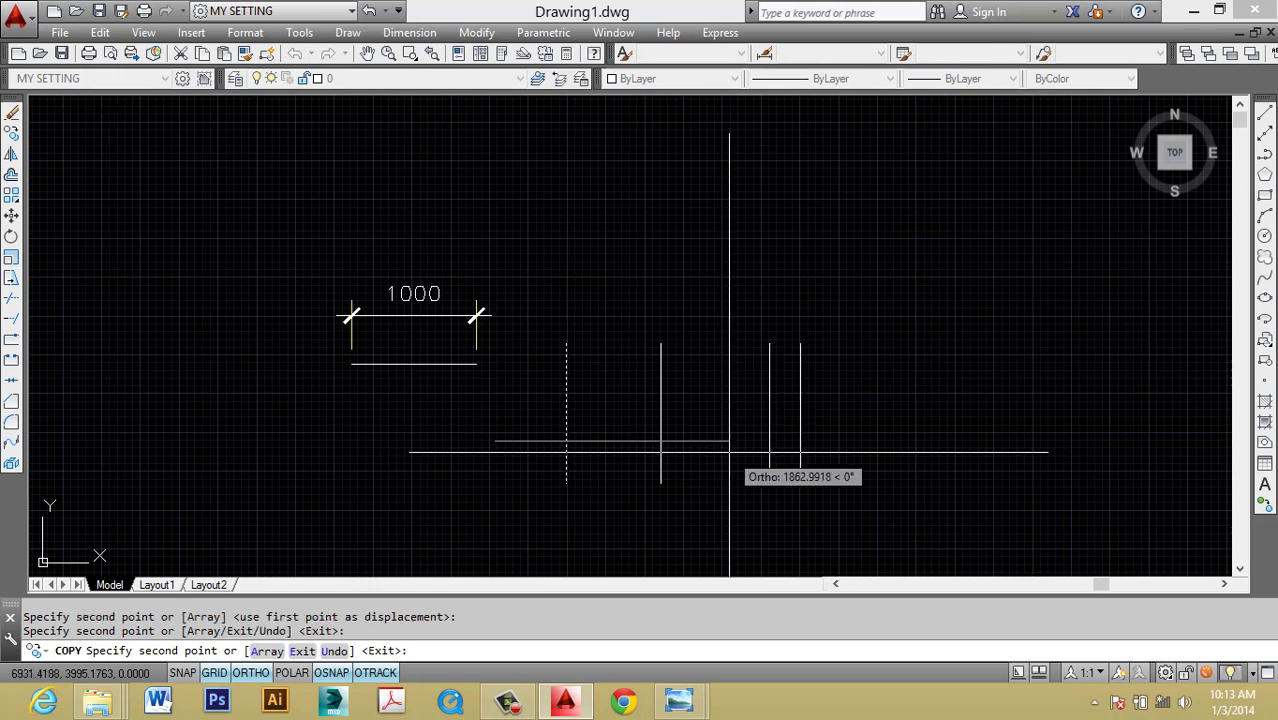
left_click(829, 458)
key("Escape")
Erase the old 1000 dimension and its horizontal line.
scroll(785, 428, "down", 3)
left_click(571, 420)
left_click(602, 314)
type("E")
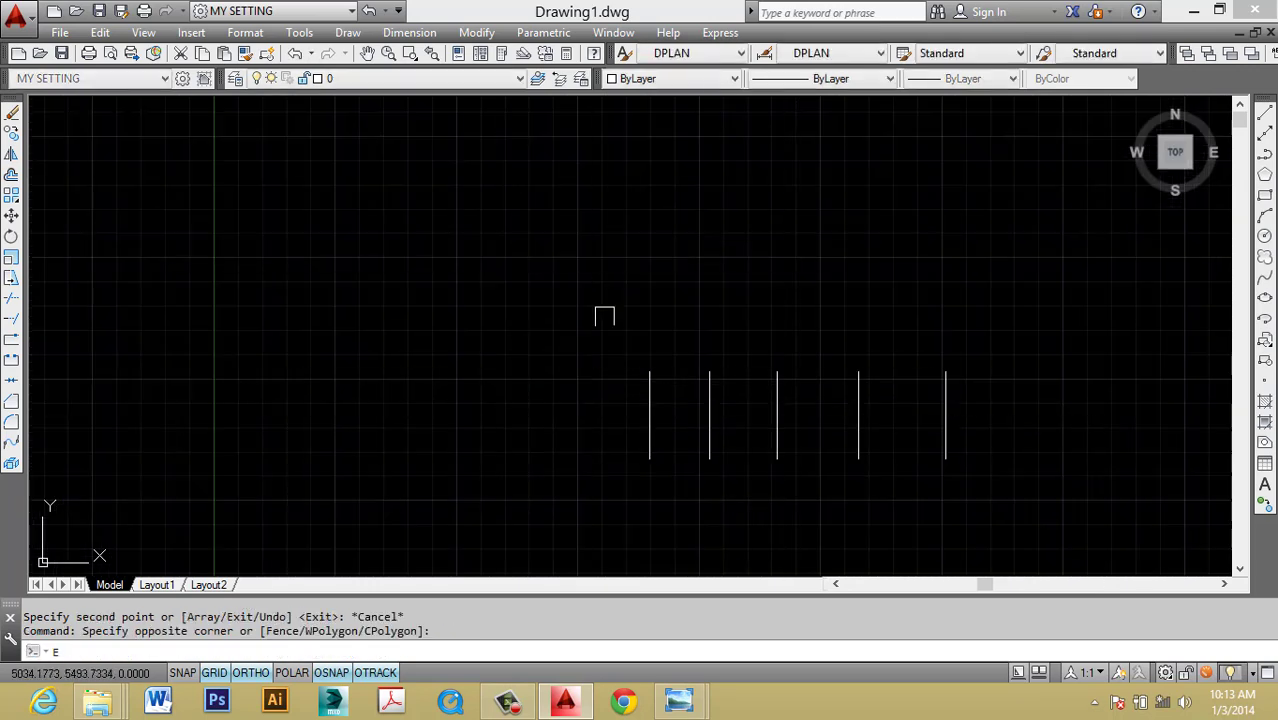
type("e")
key("Return")
Dimension the gap between the first two vertical lines with DLI, reading 762.
type("dli")
key("Return")
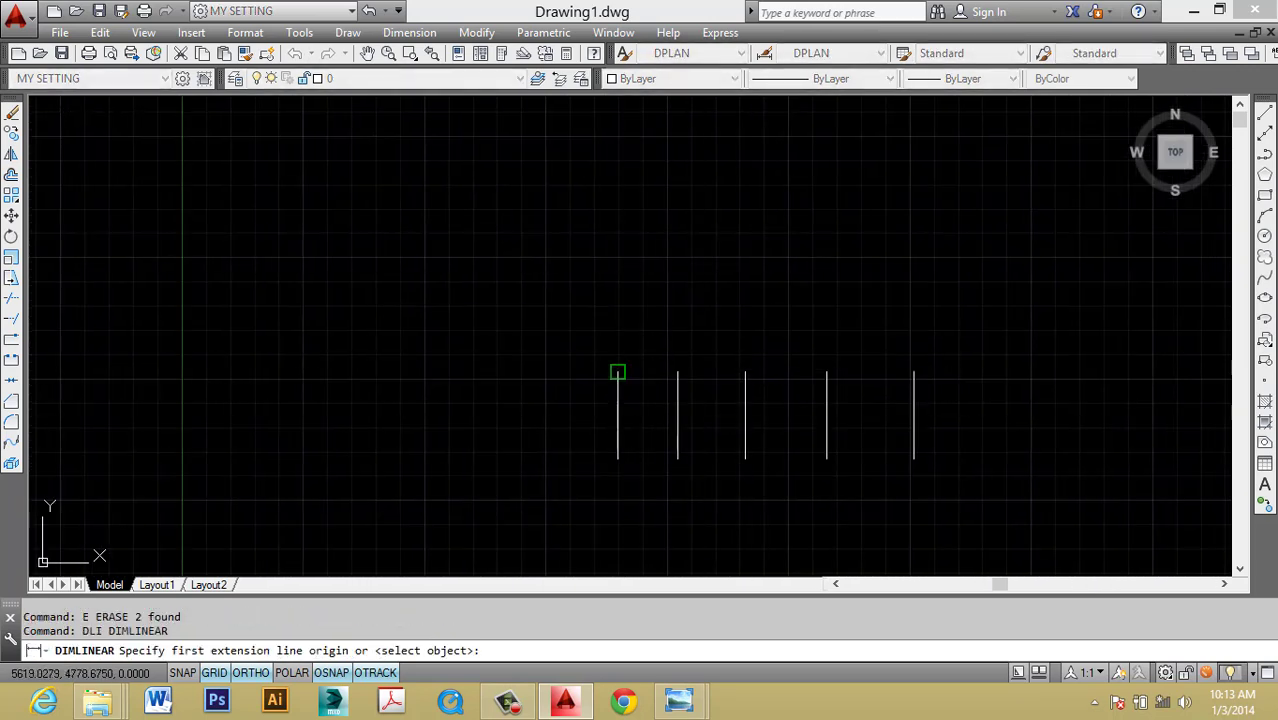
left_click(618, 372)
left_click(678, 374)
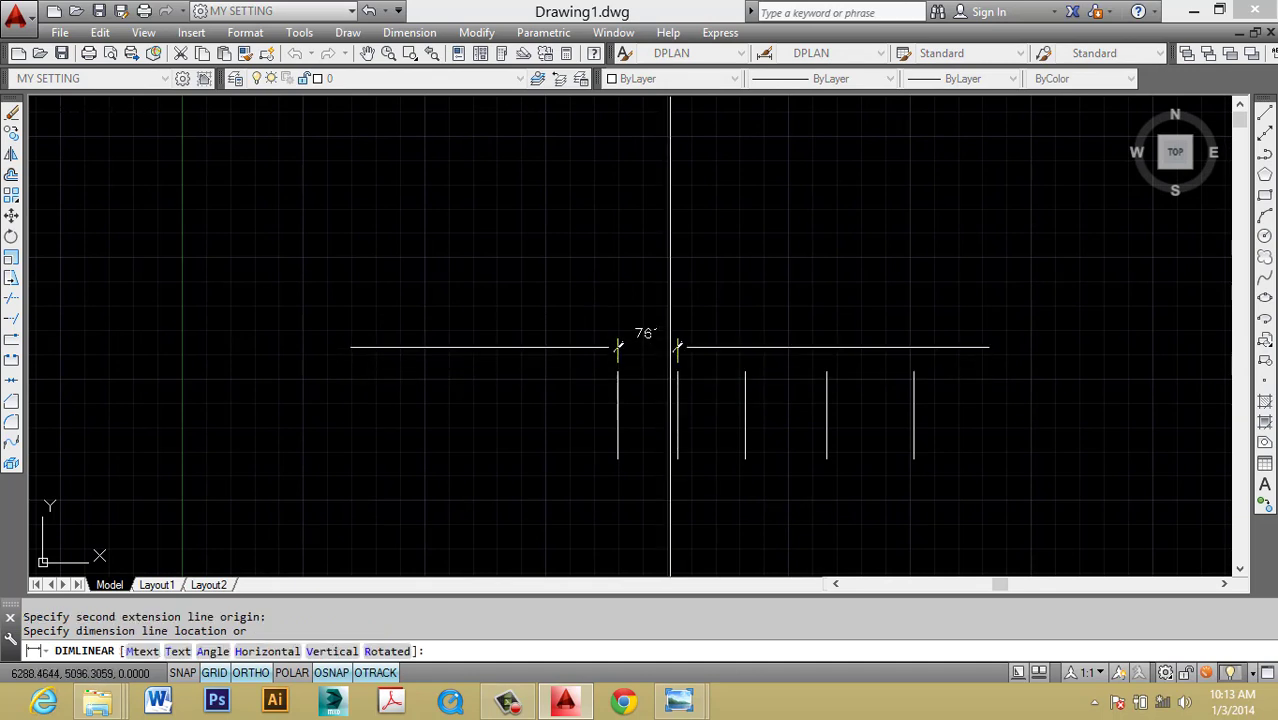
left_click(677, 347)
key("Escape")
middle_click_drag(676, 349, 555, 349)
Continue the dimension chain with 875, 1048 and 1116.
left_click(409, 32)
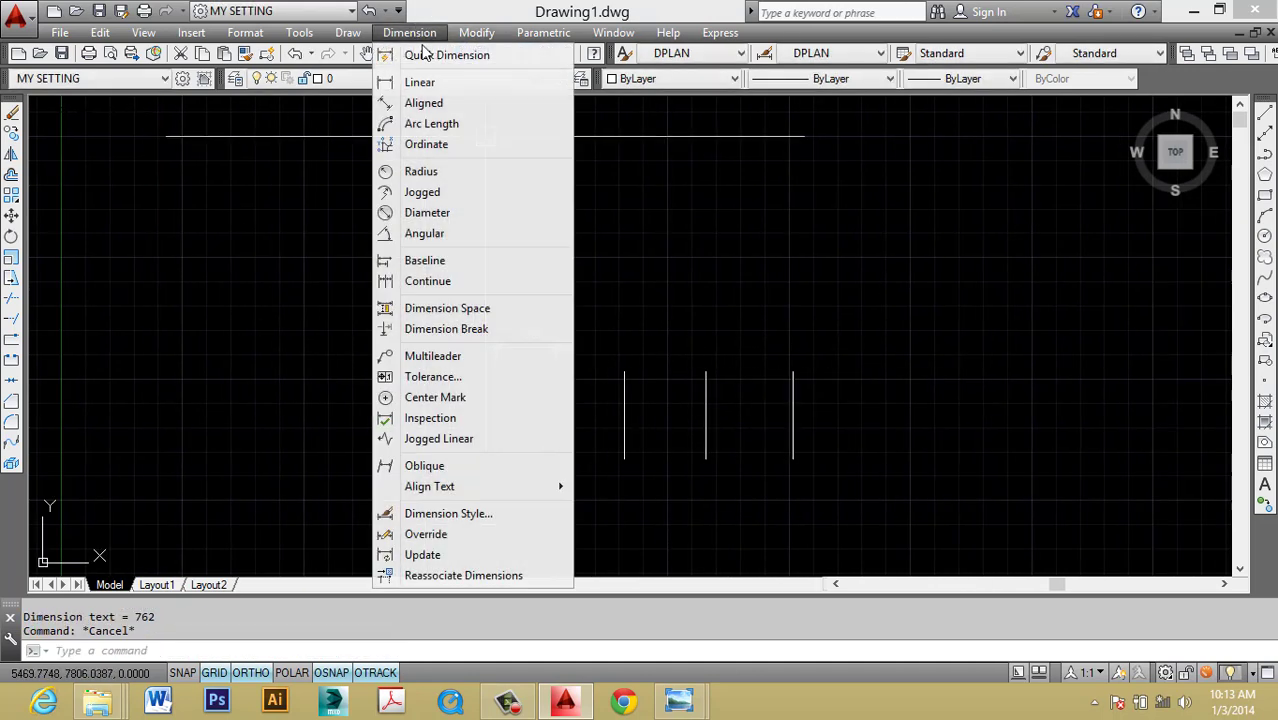
left_click(445, 286)
left_click(624, 372)
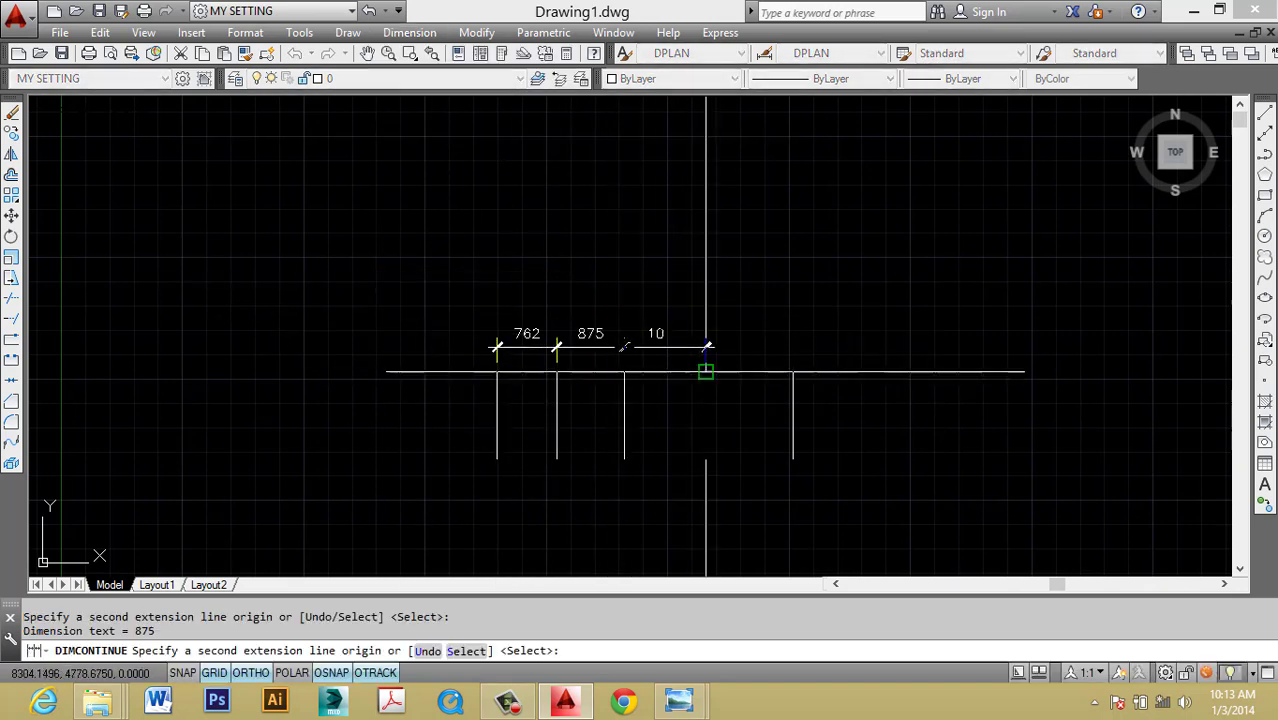
left_click(706, 372)
left_click(793, 372)
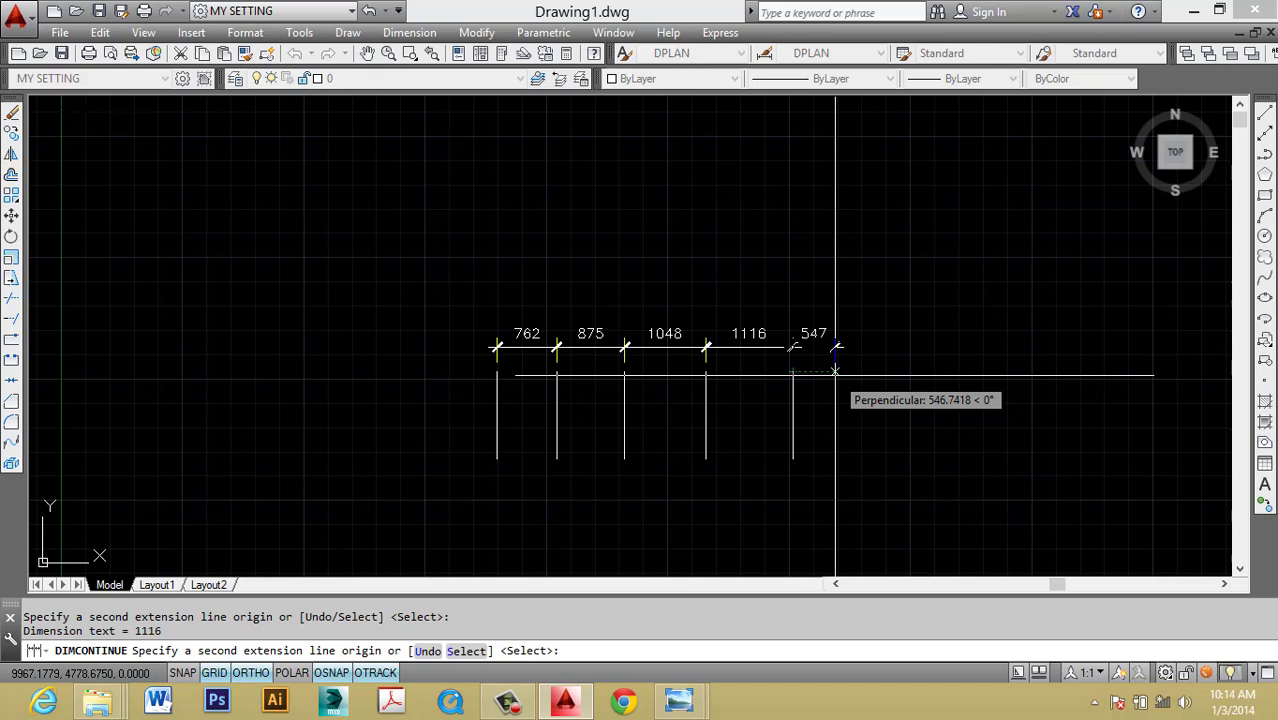
key("Return")
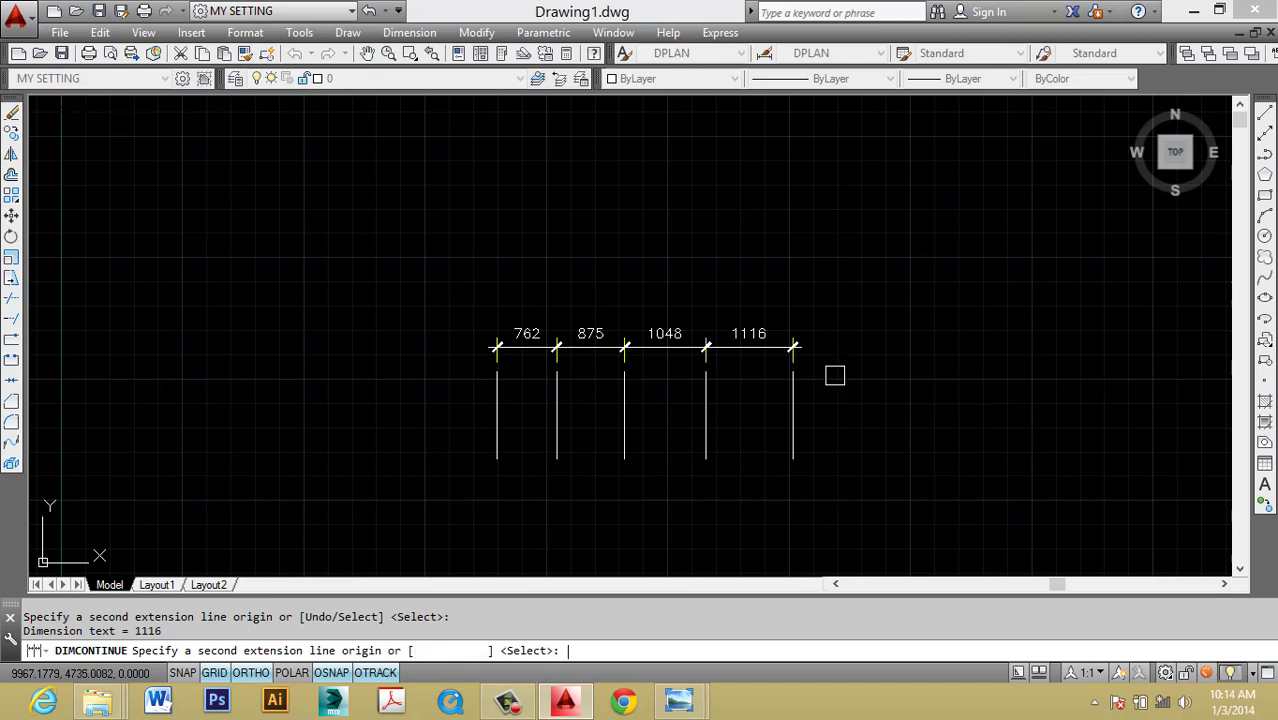
key("Escape")
scroll(790, 362, "up", 4)
middle_click_drag(675, 343, 748, 343)
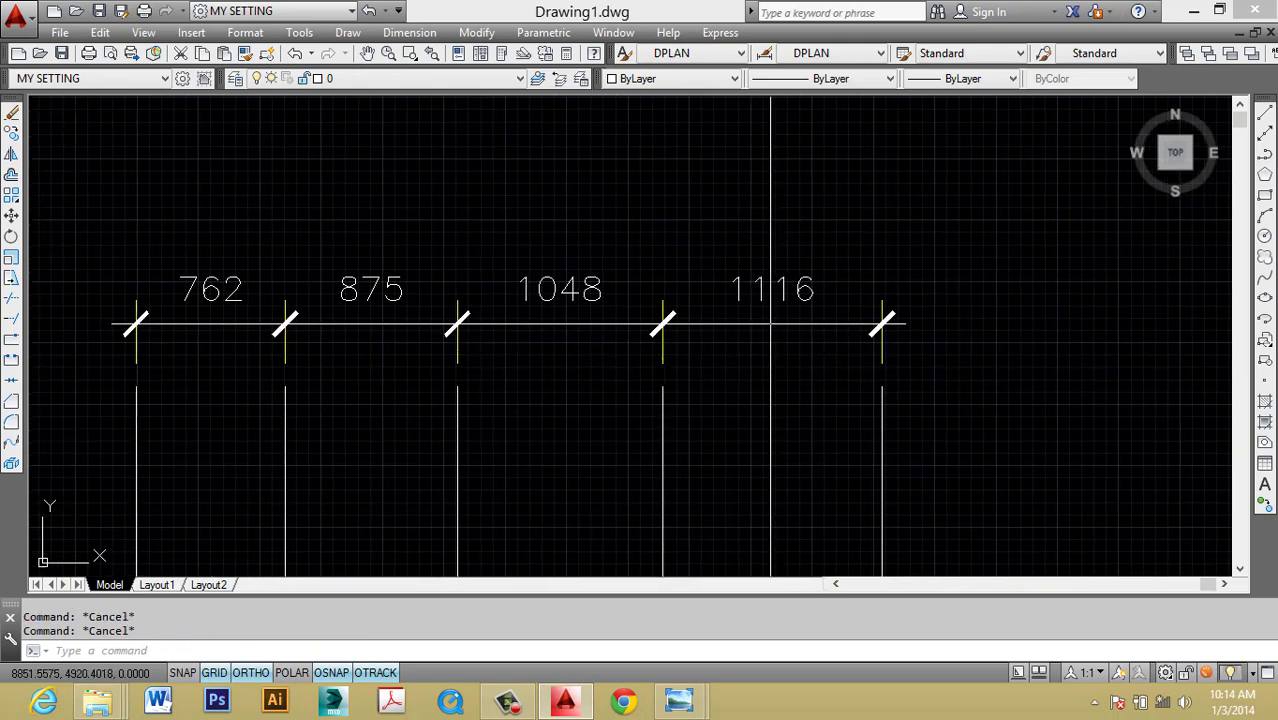
left_click(771, 330)
key("Escape")
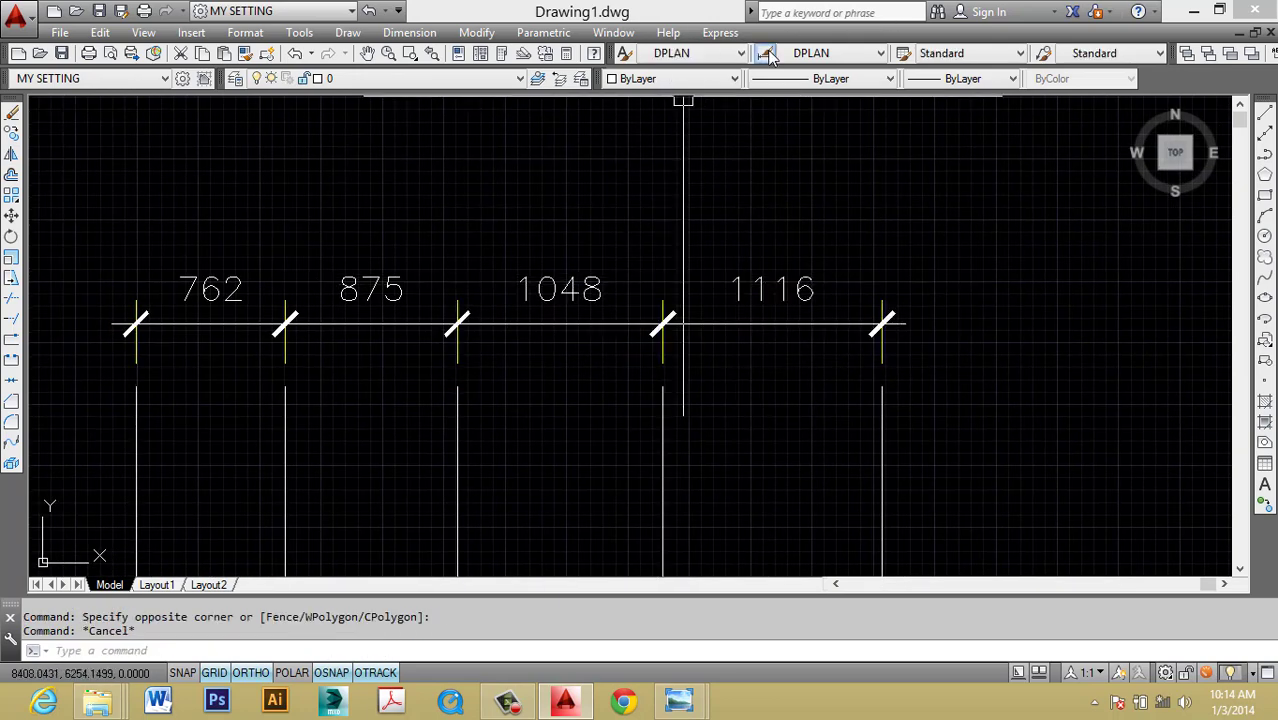
Set the DPLAN style's fixed extension line length to 10.
left_click(767, 54)
left_click(855, 318)
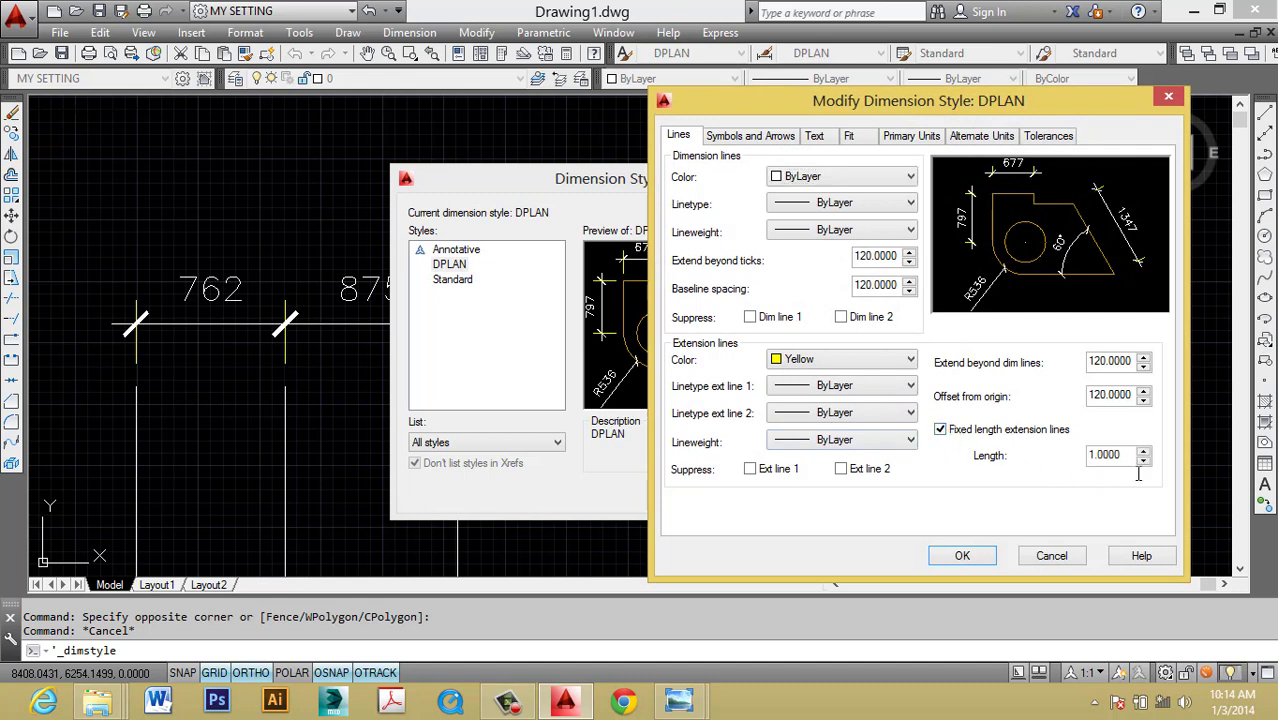
double_click(1110, 456)
type("10")
left_click(958, 556)
left_click(762, 490)
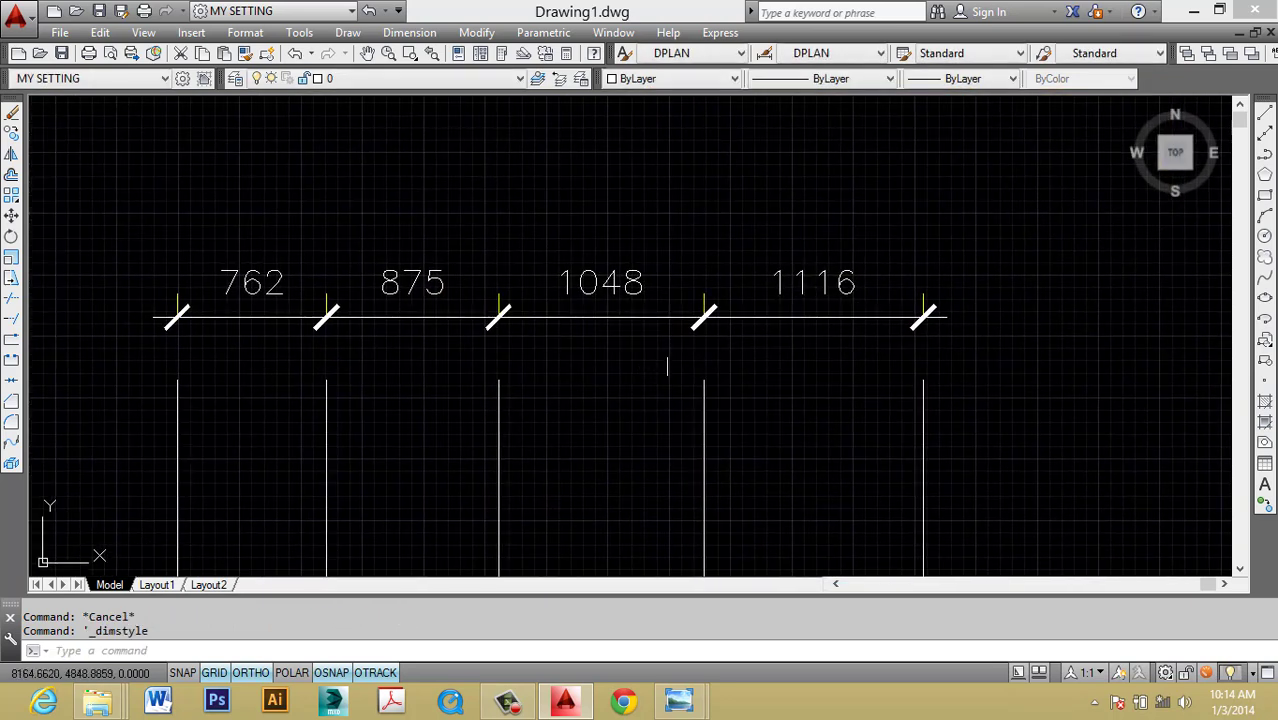
Stretch the 1116 dimension line higher, then bring up the Dimension Style Manager again.
scroll(900, 335, "up", 4)
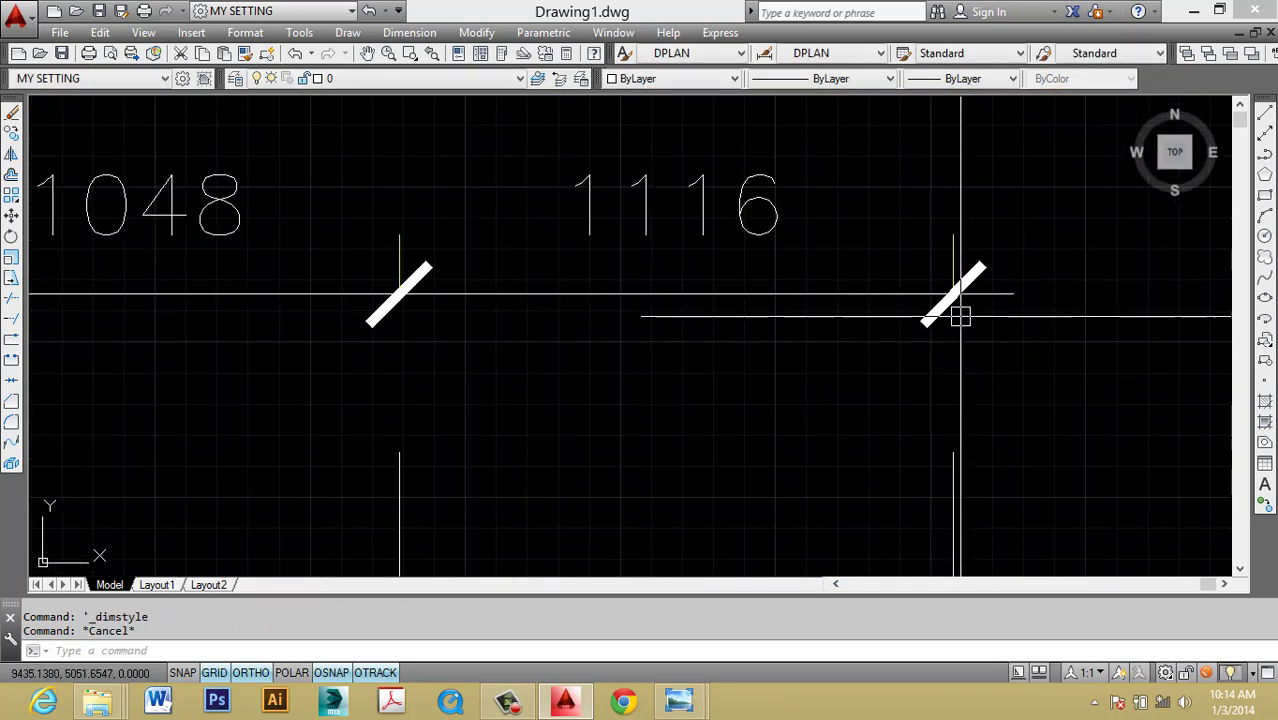
scroll(930, 305, "down", 2)
left_click(918, 297)
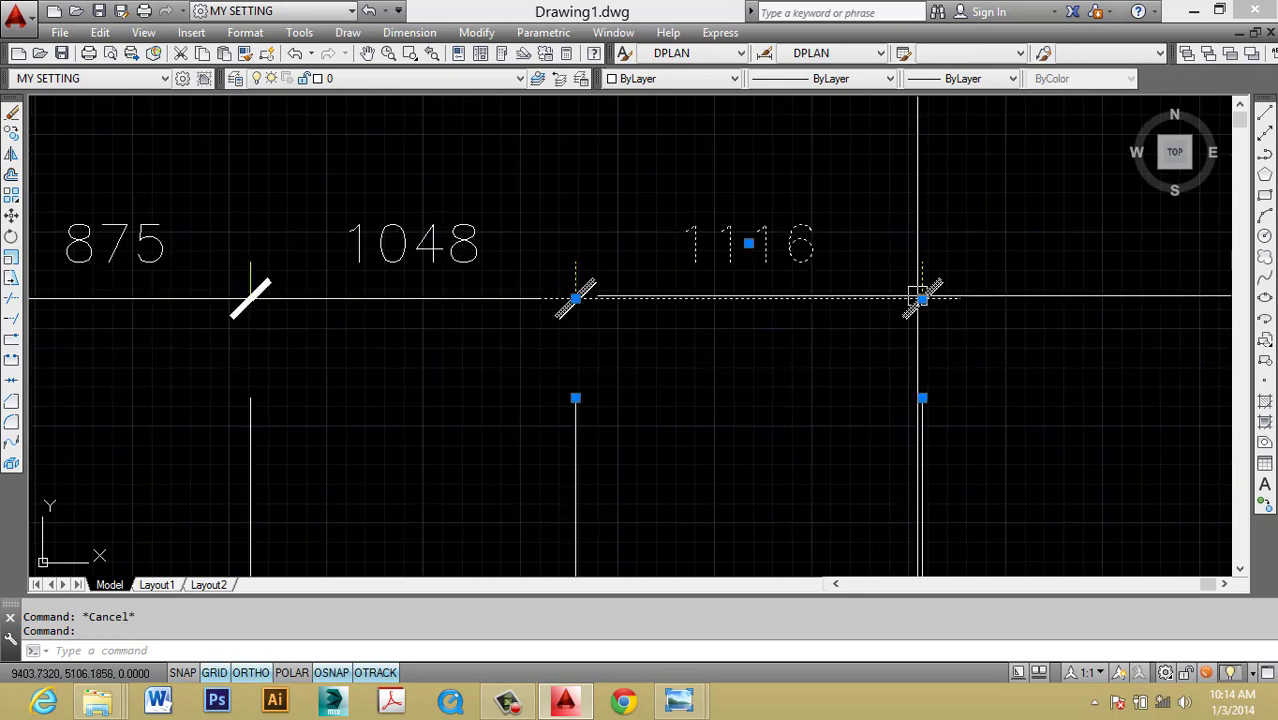
left_click(922, 297)
left_click(950, 265)
key("Escape")
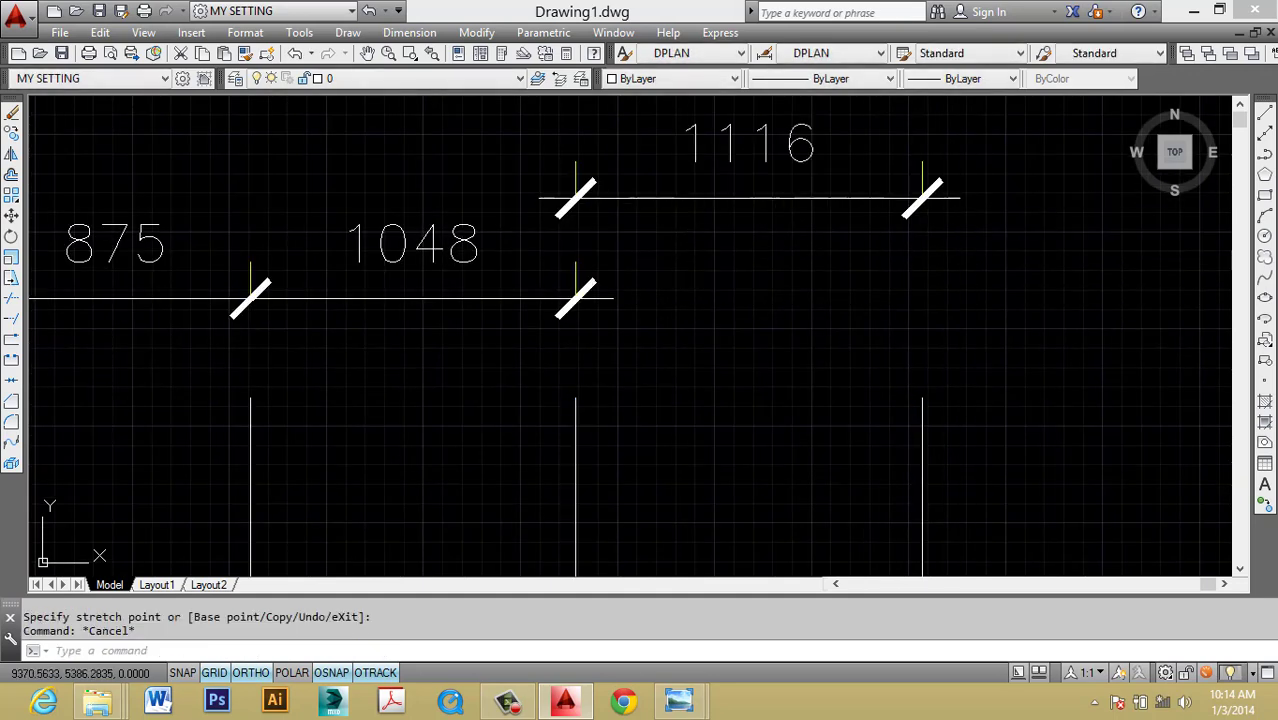
key("Escape")
left_click(765, 55)
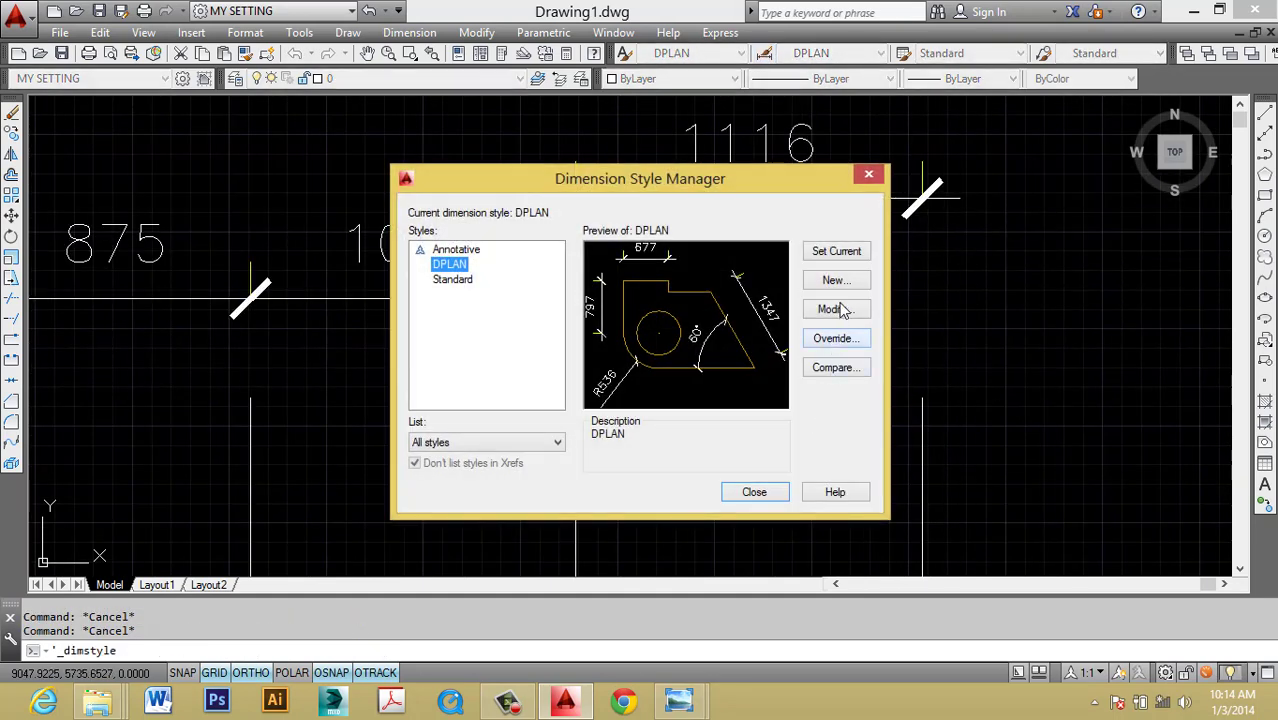
Confirm the DPLAN style changes, then grab the 1116 dimension's grip and cancel.
left_click(838, 309)
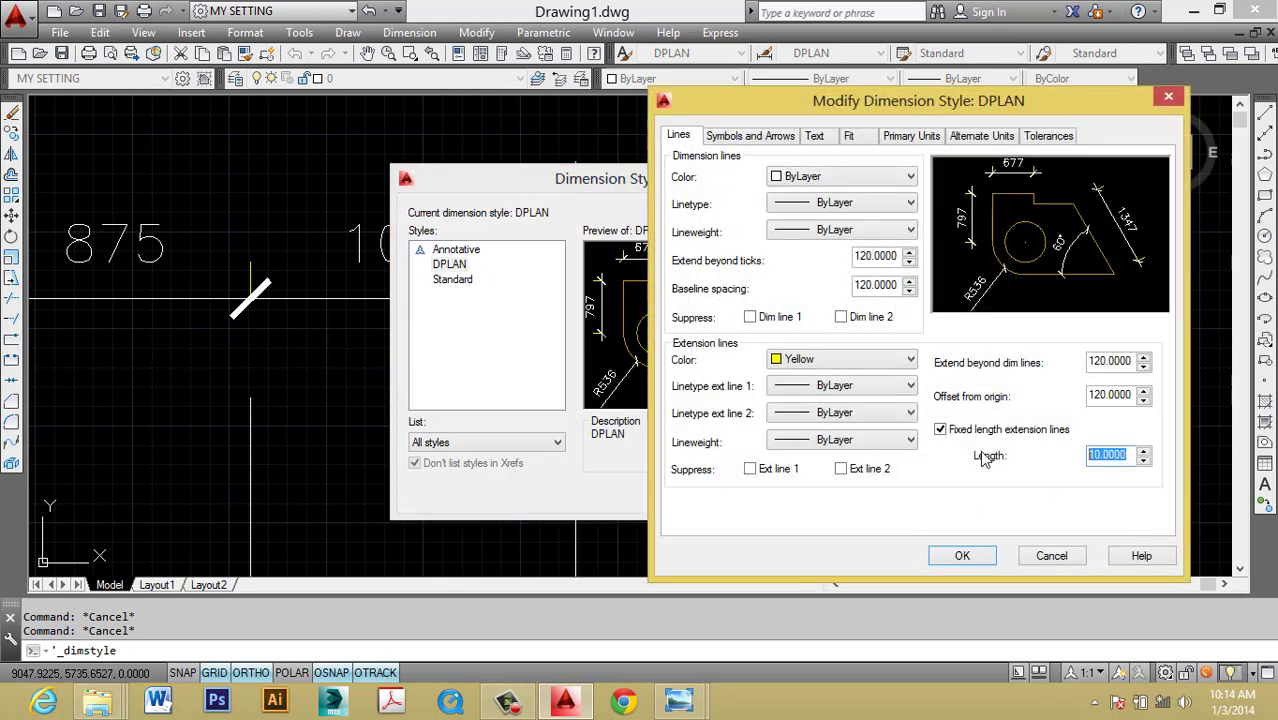
left_click(962, 556)
left_click(754, 492)
scroll(839, 374, "down", 2)
scroll(830, 340, "down", 2)
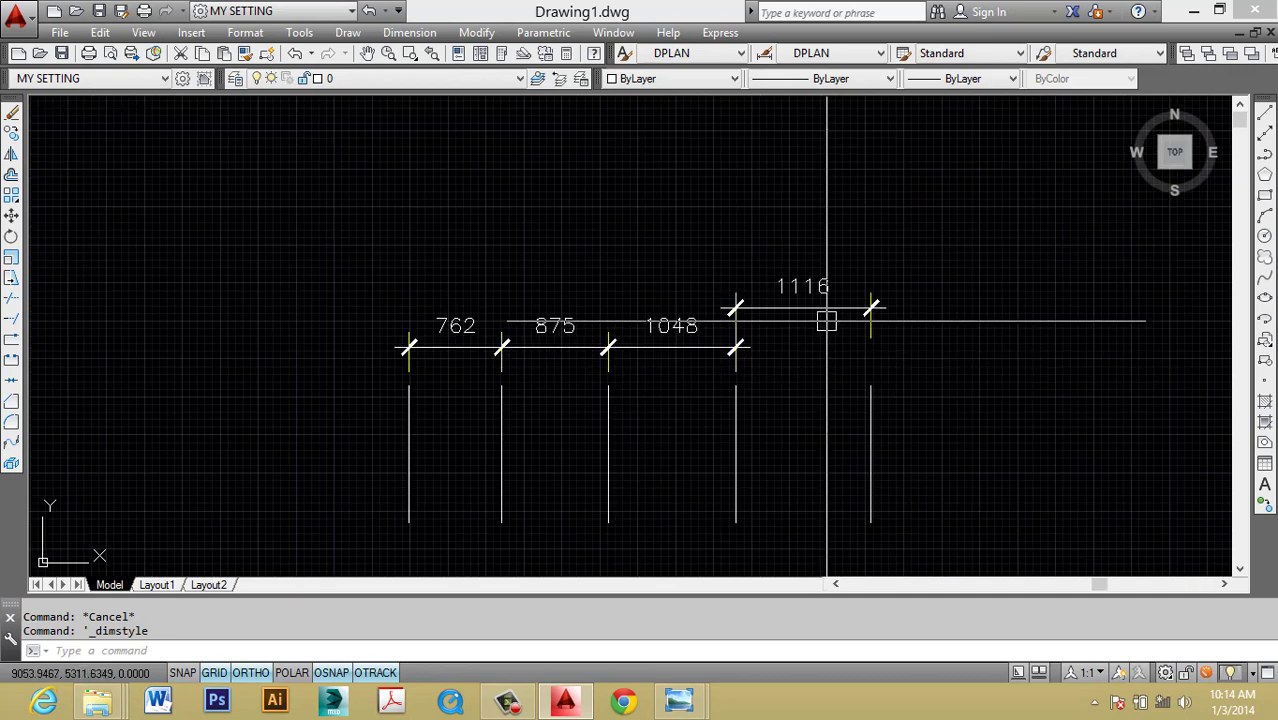
left_click(845, 308)
left_click(870, 308)
key("Escape")
scroll(844, 251, "up", 4)
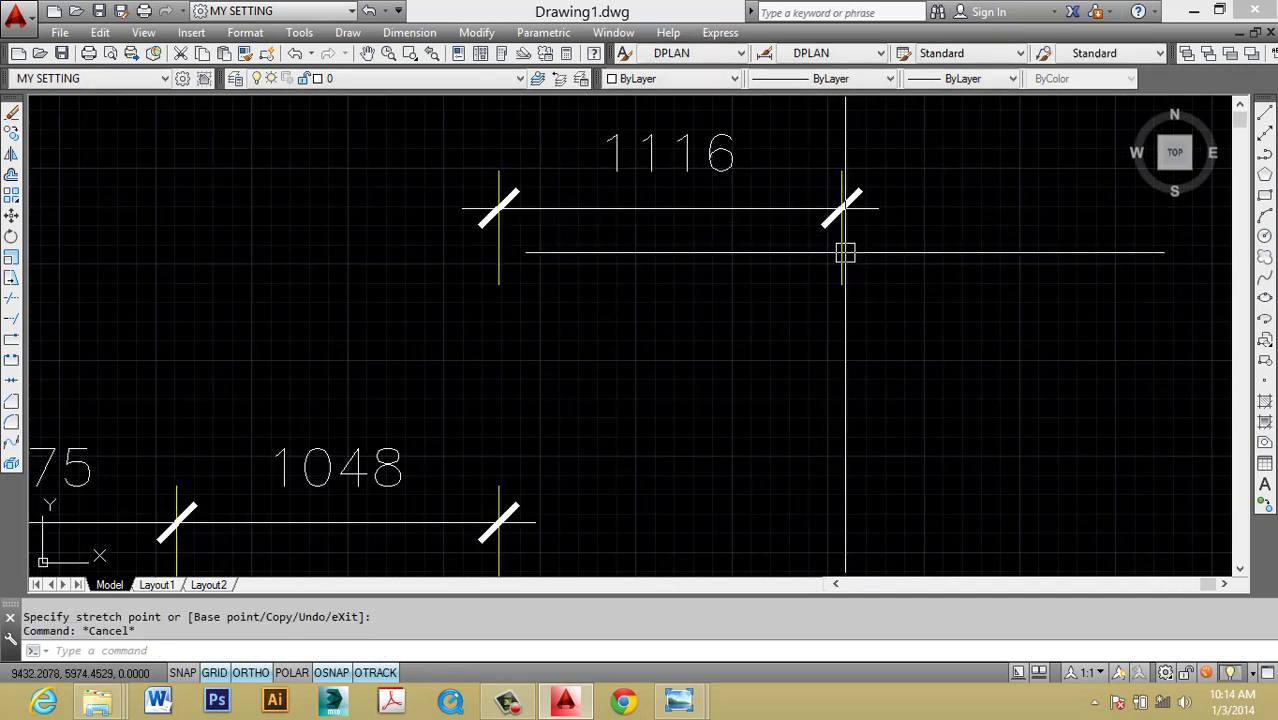
scroll(838, 247, "down", 2)
key("Escape")
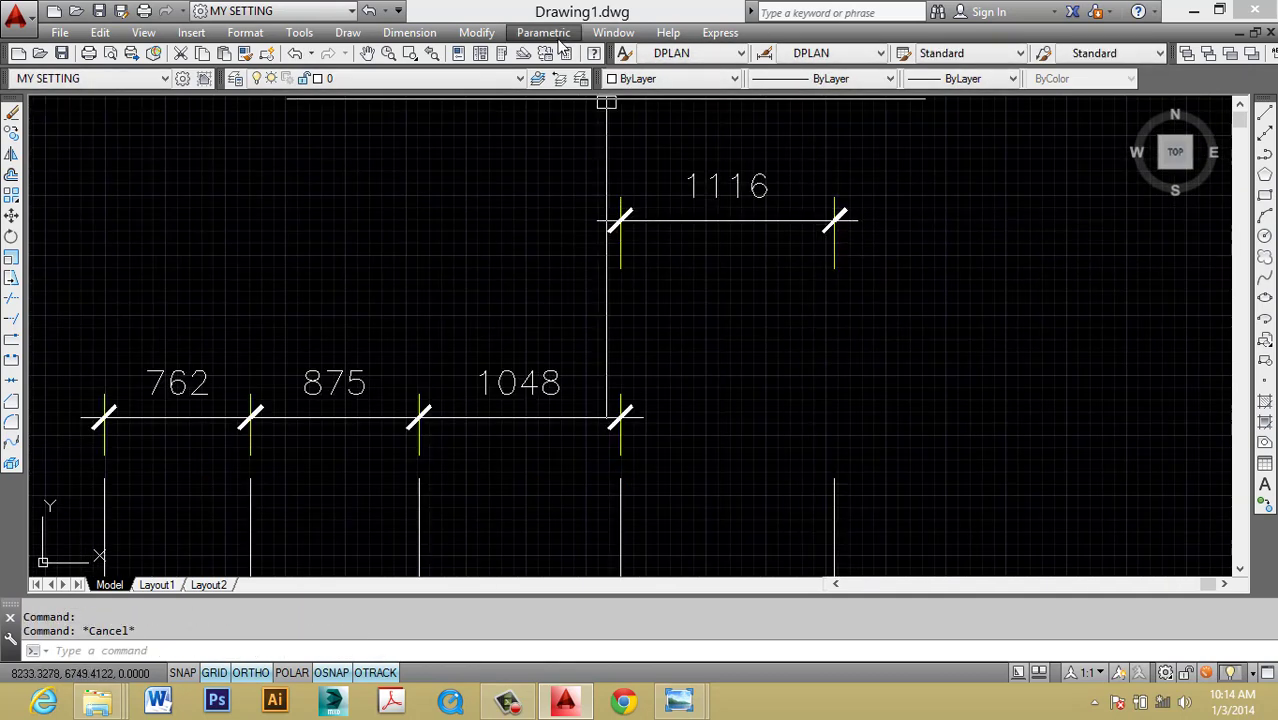
Reopen the DPLAN style, accept it unchanged, and close the style manager.
left_click(765, 54)
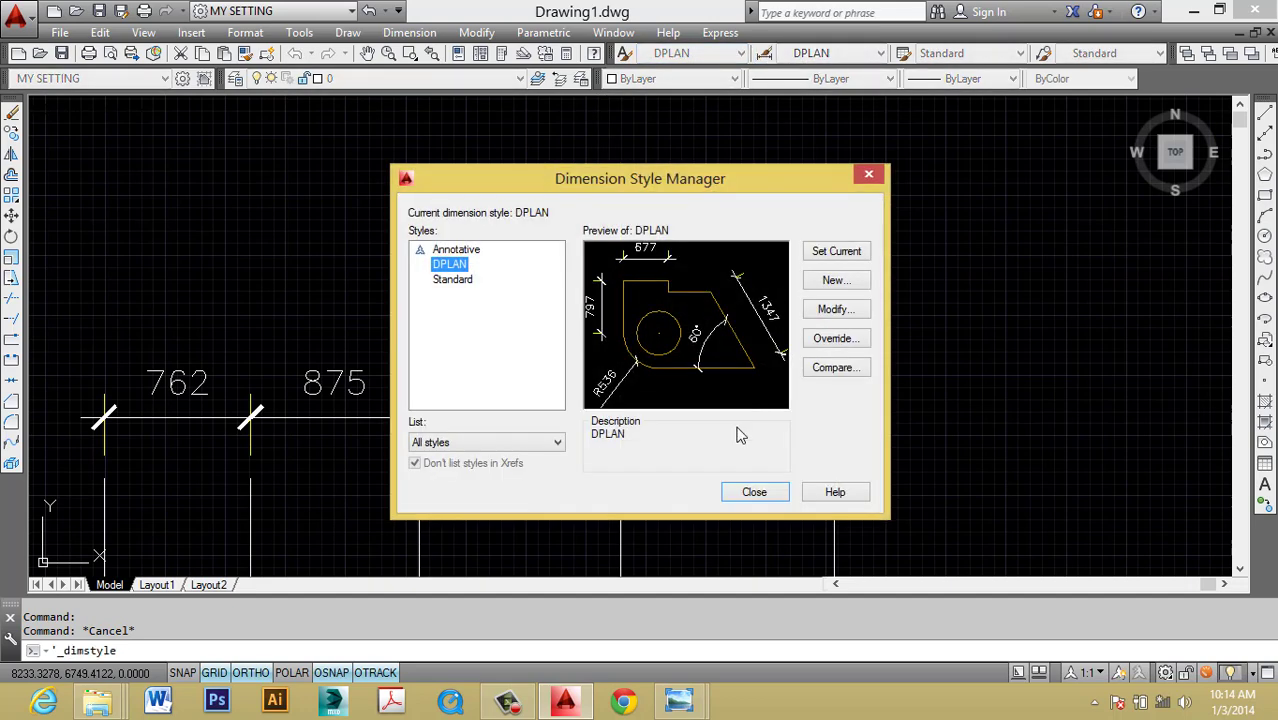
left_click(836, 310)
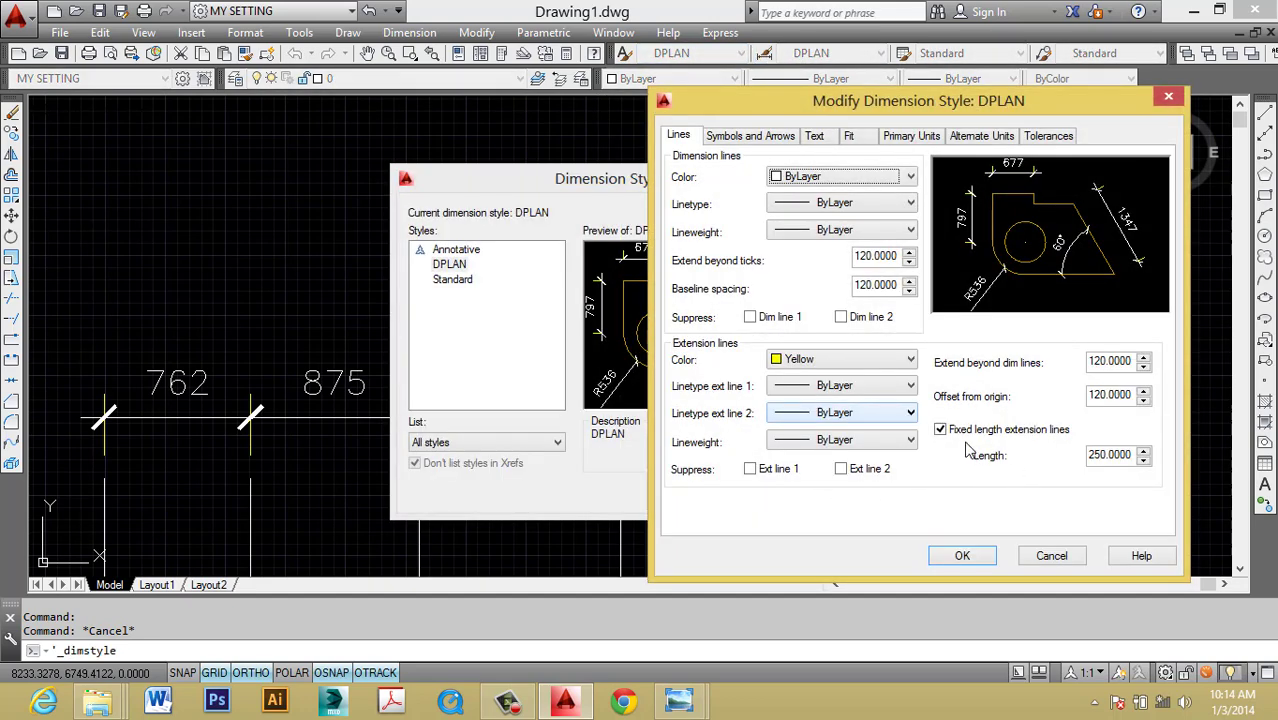
left_click(957, 557)
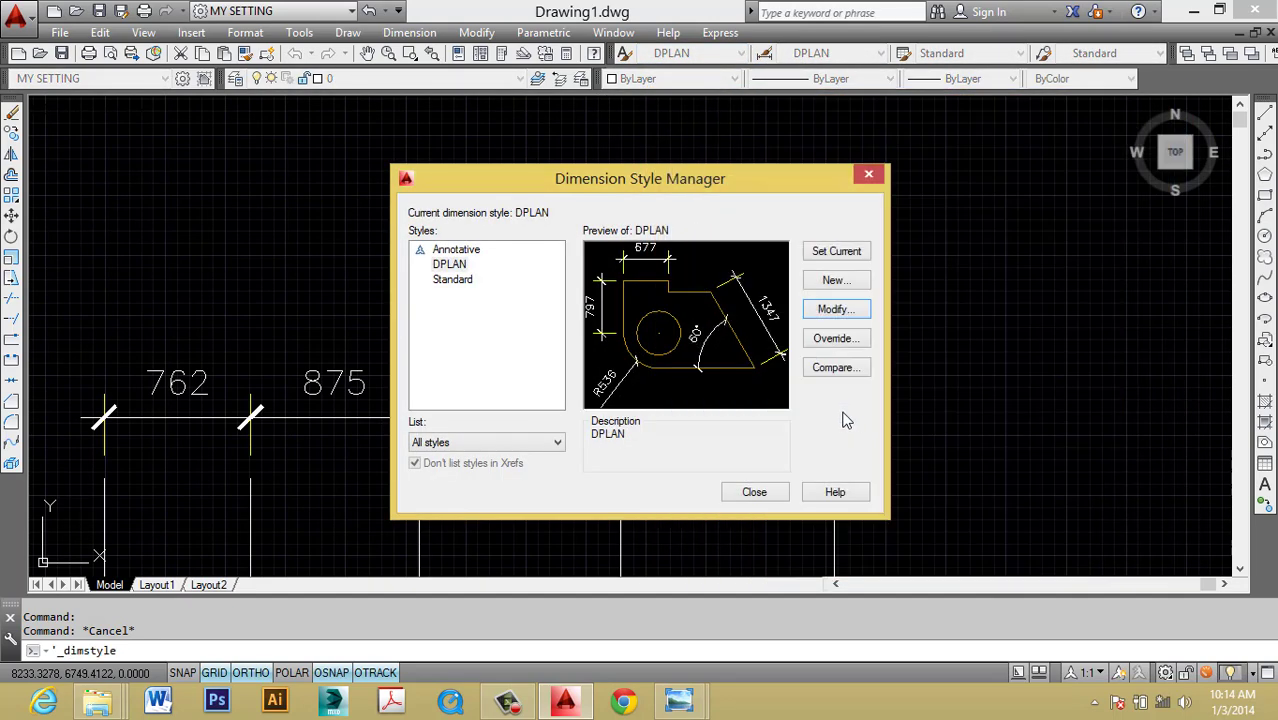
left_click(754, 492)
scroll(790, 422, "down", 3)
scroll(790, 422, "up", 5)
left_click(1090, 345)
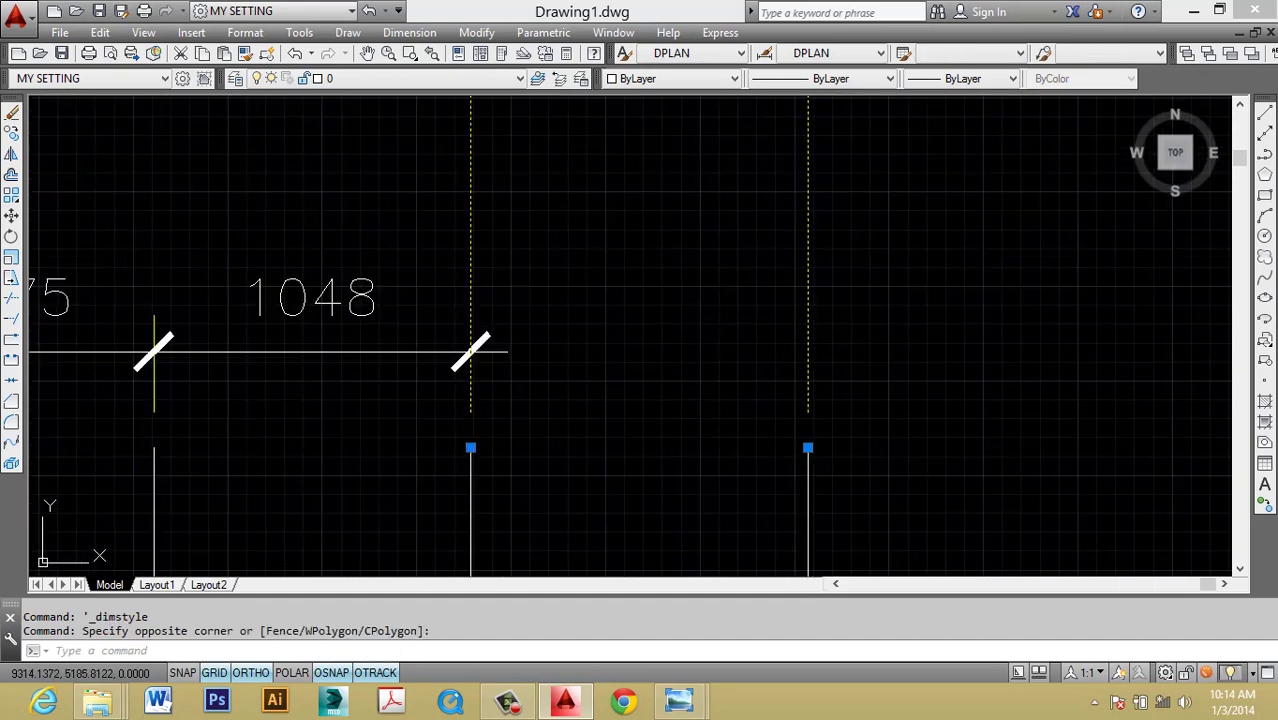
scroll(801, 323, "down", 2)
key("Escape")
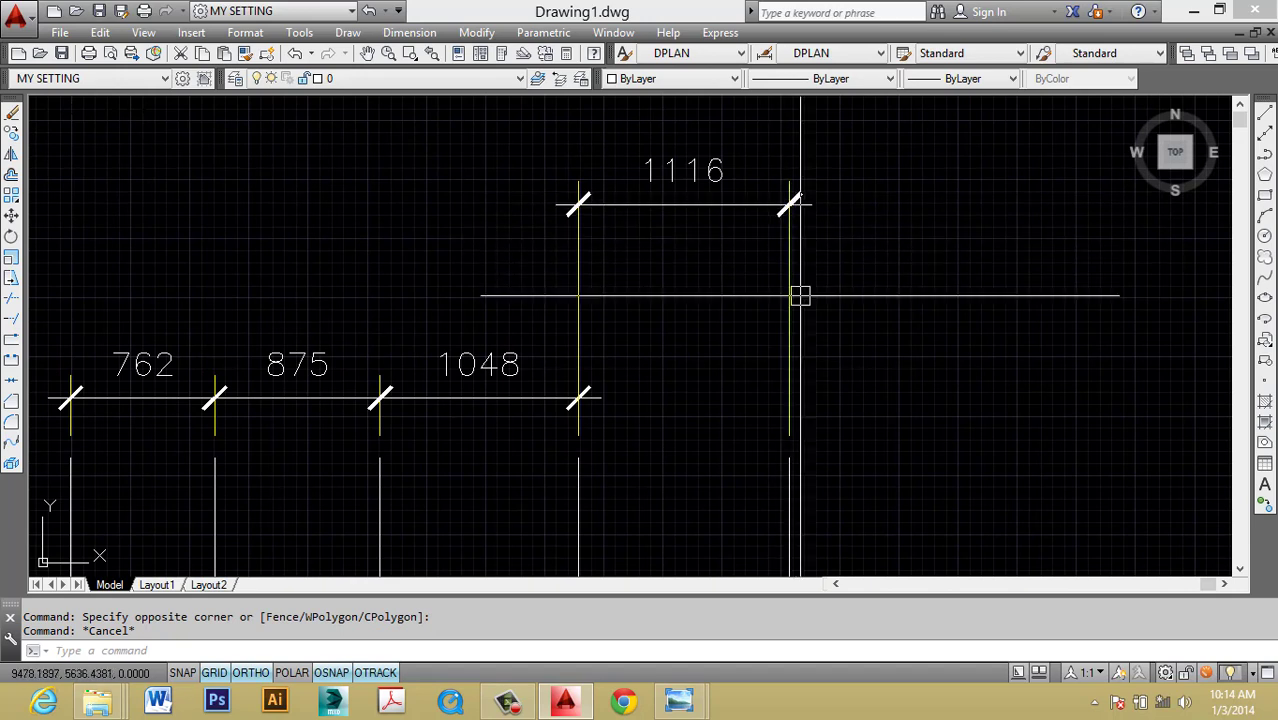
Zoom and pan to frame the dimension chain, then bring up the Dimension Style Manager.
scroll(815, 440, "up", 2)
left_click(818, 423)
scroll(760, 423, "up", 2)
left_click(778, 442)
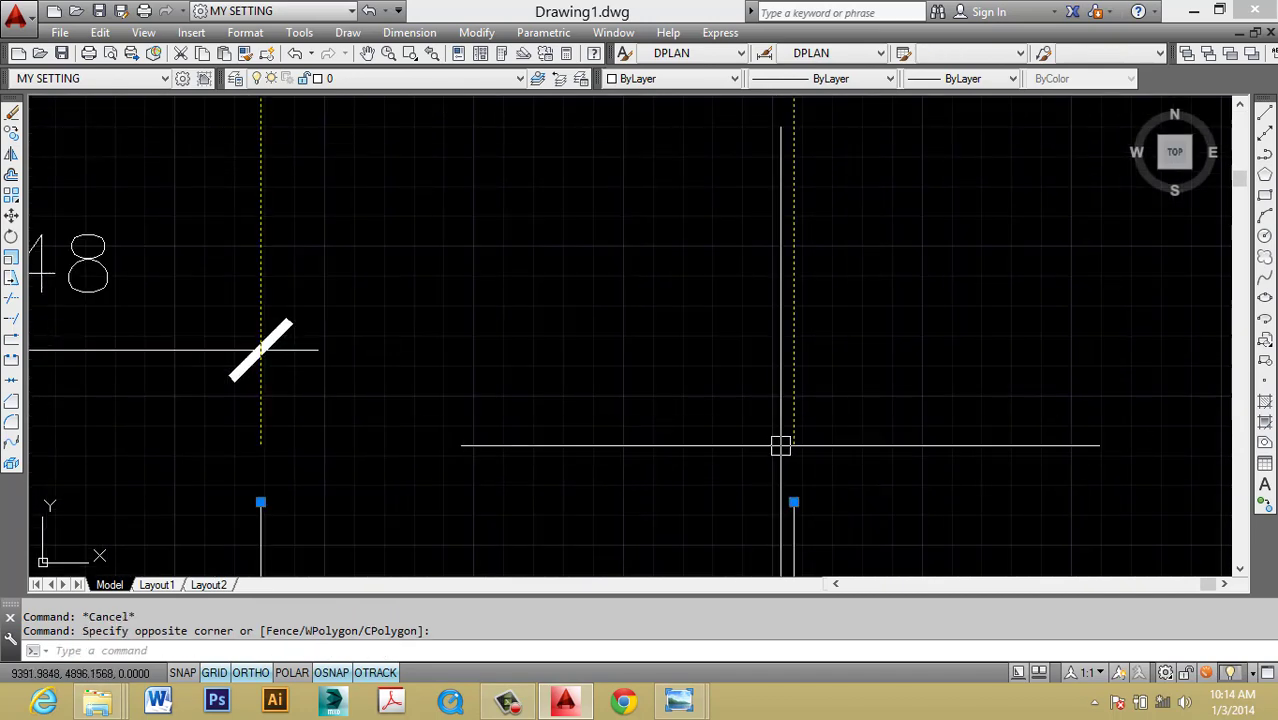
key("Escape")
scroll(817, 459, "down", 2)
middle_click_drag(784, 449, 700, 402)
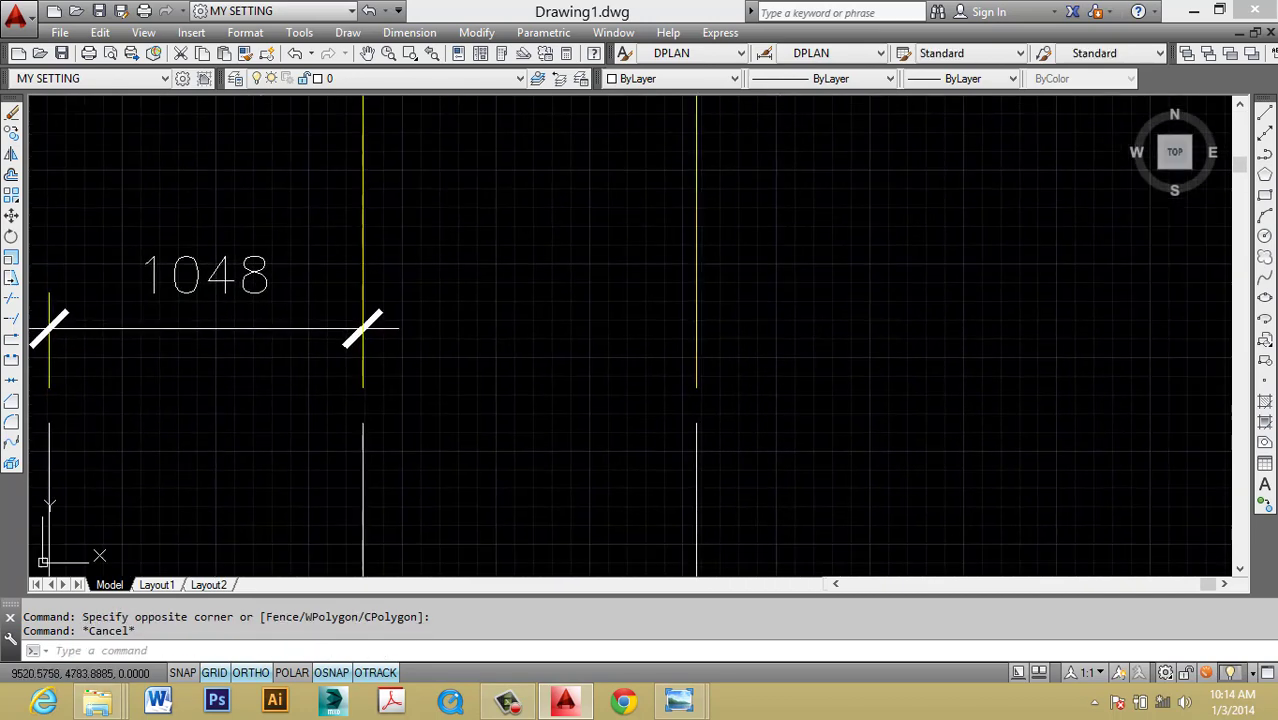
scroll(708, 377, "down", 2)
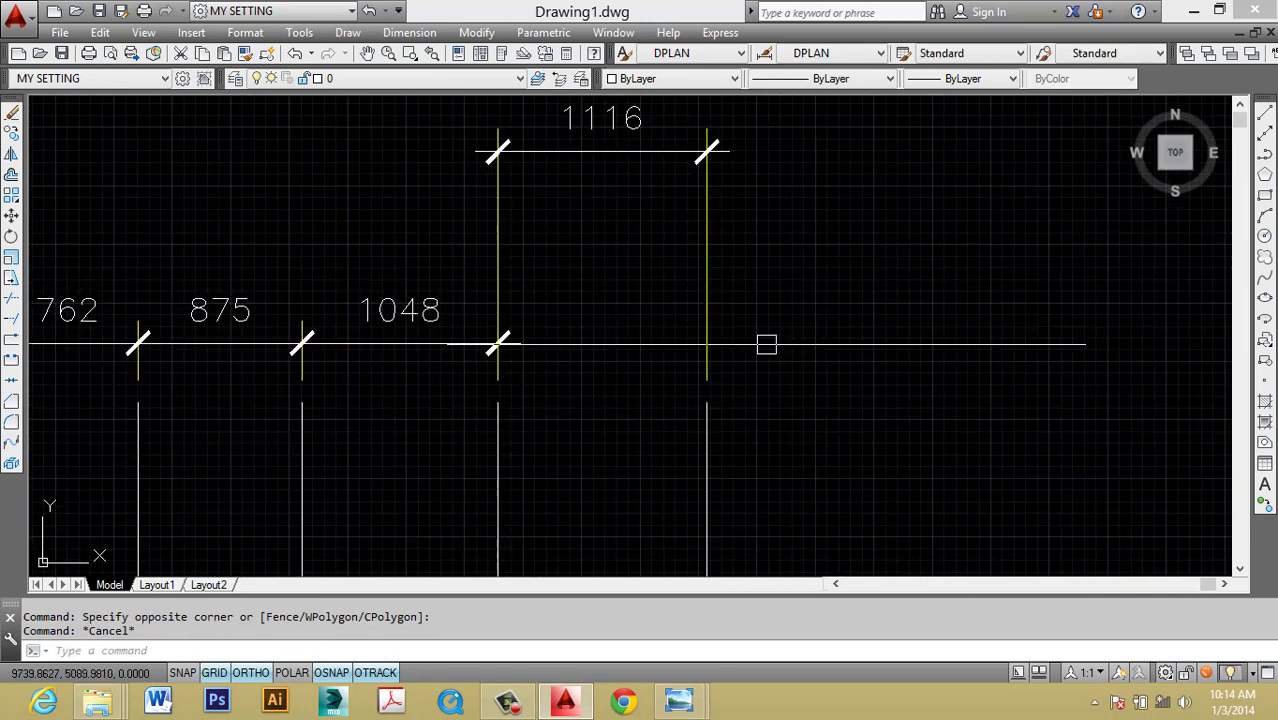
left_click(761, 55)
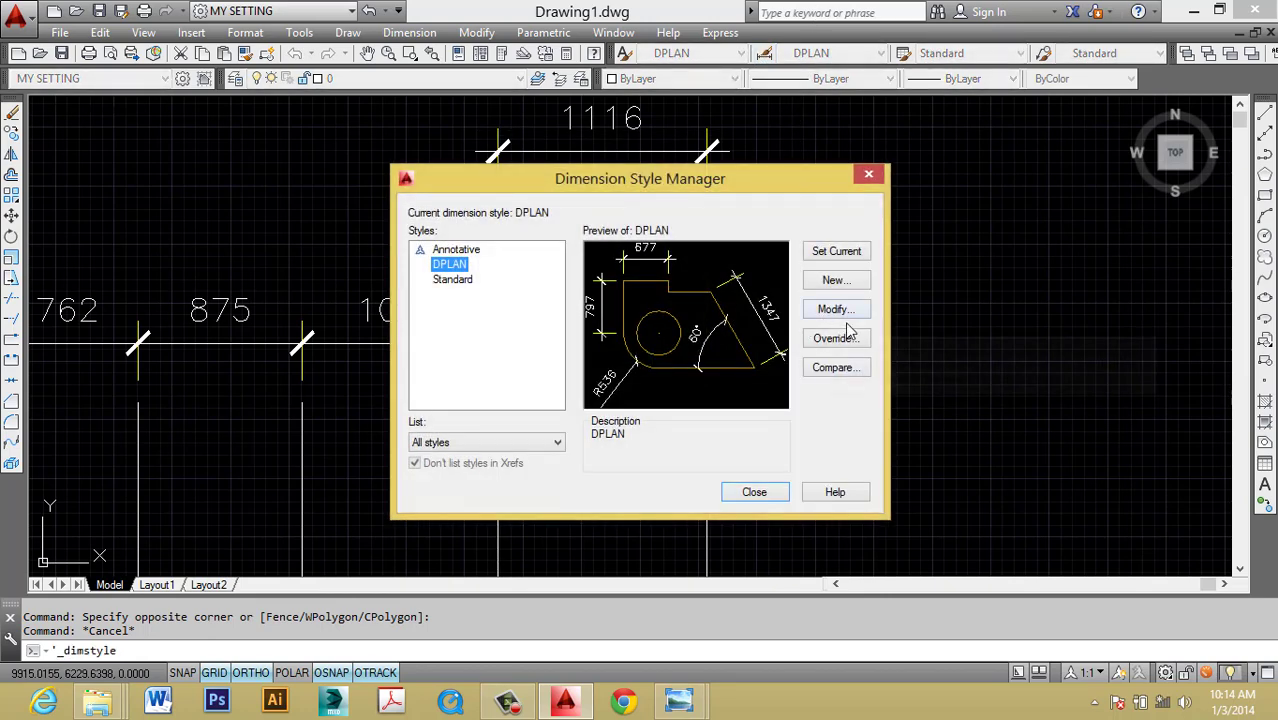
Open the DPLAN style for editing, then dismiss the dialogs with Escape.
left_click(833, 310)
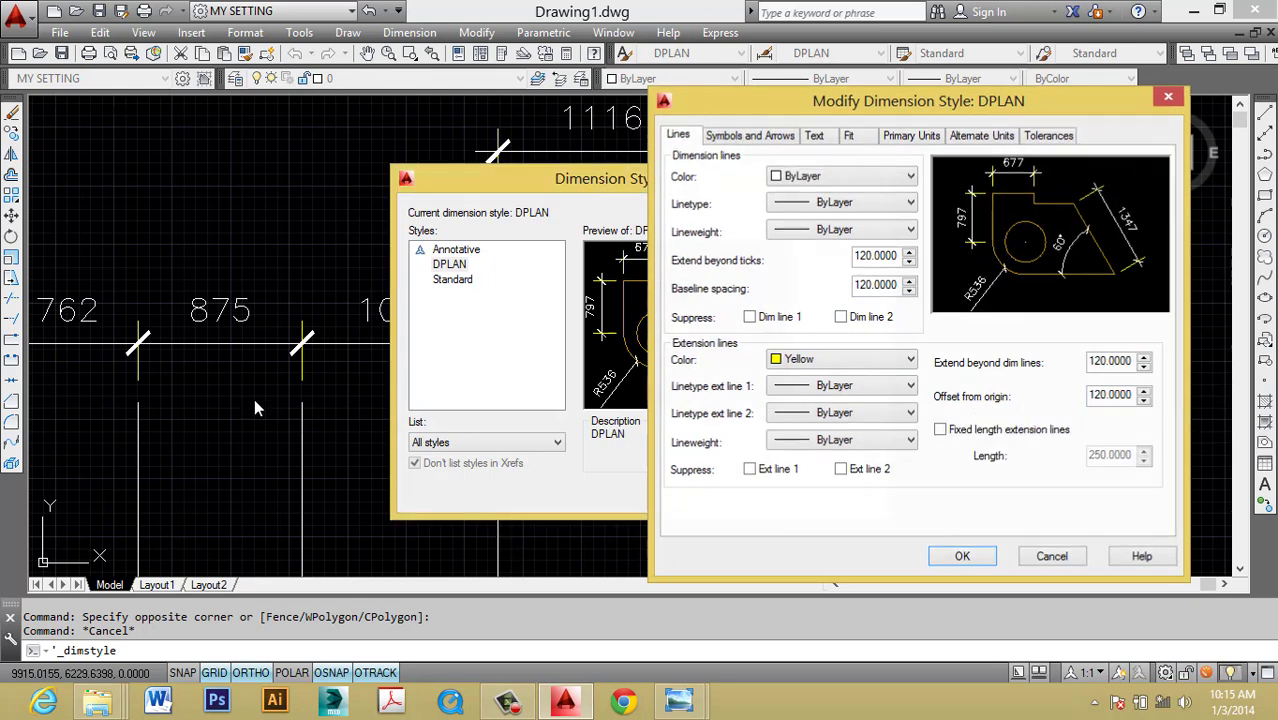
key("Escape")
key("Escape")
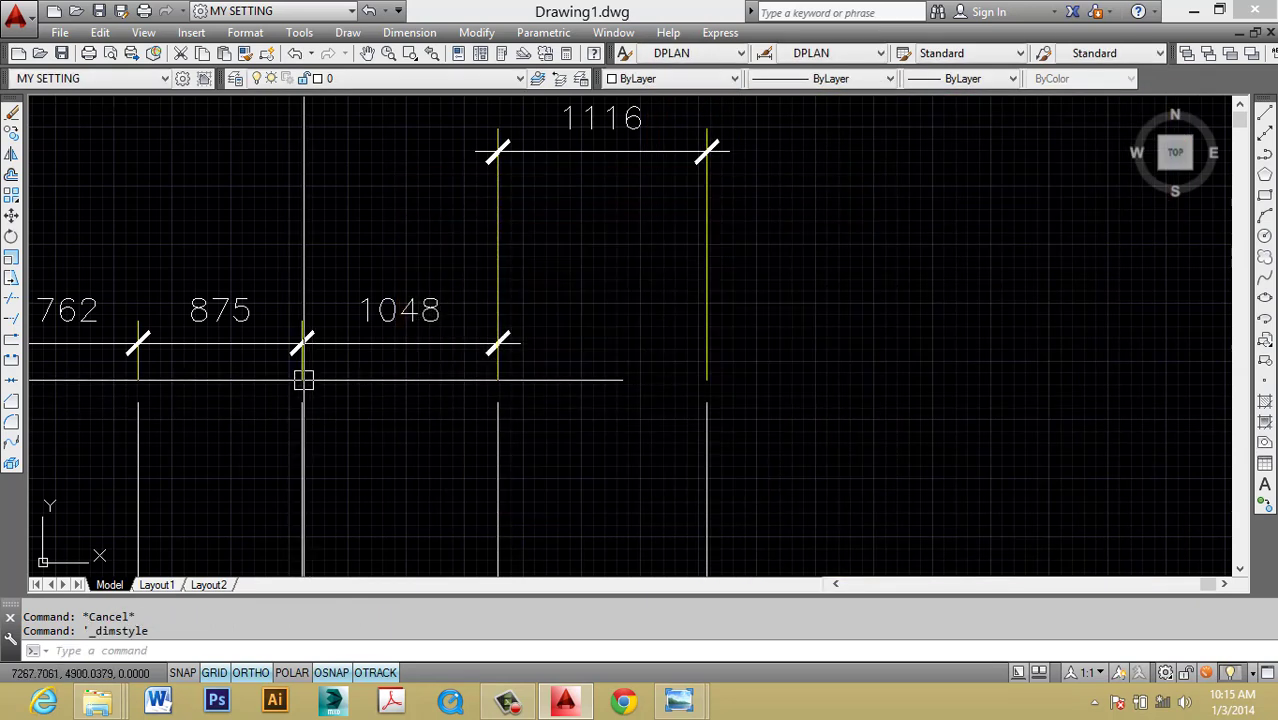
key("Escape")
scroll(667, 352, "down", 2)
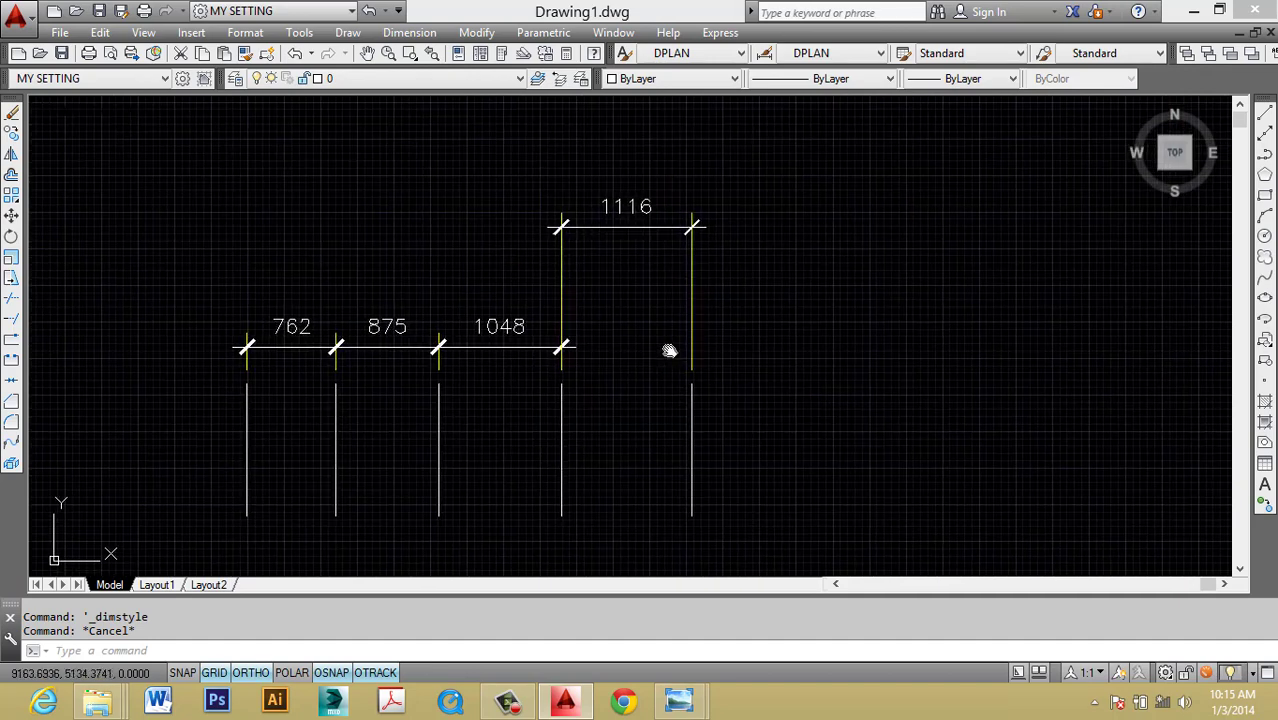
Browse DPLAN's Text, Fit and Primary Units tabs, then close both style dialogs.
left_click(766, 56)
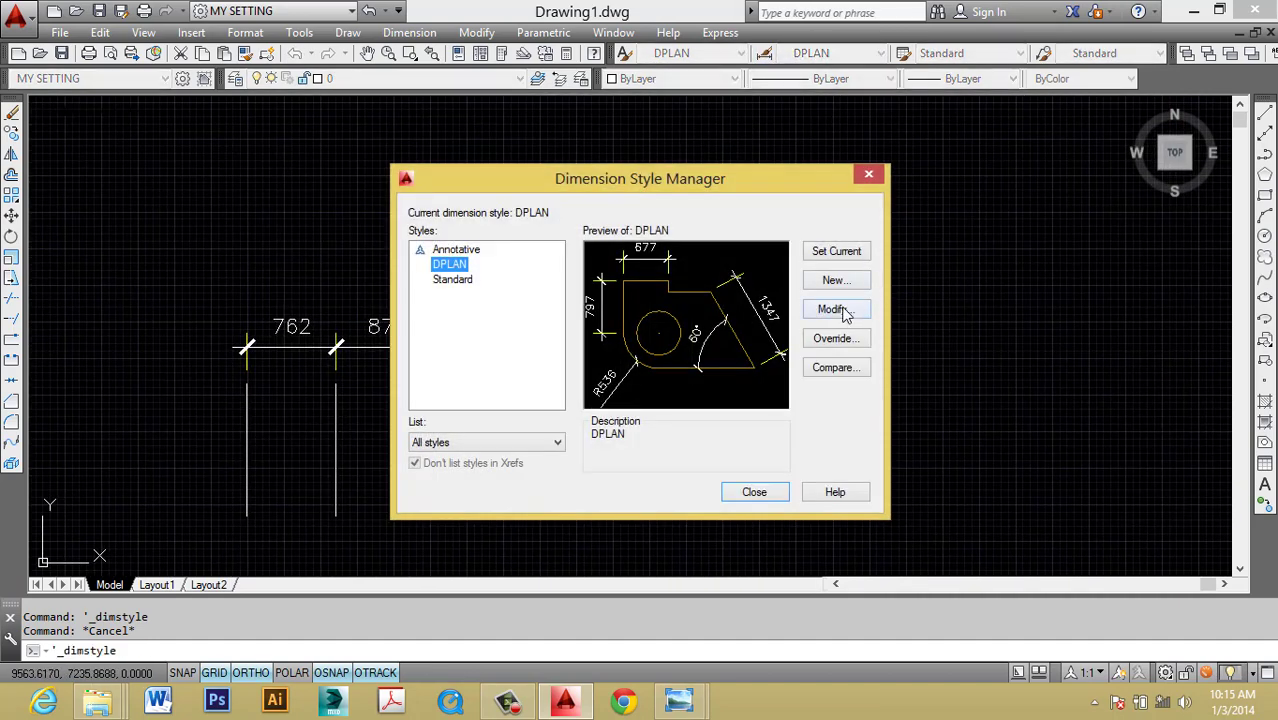
left_click(843, 312)
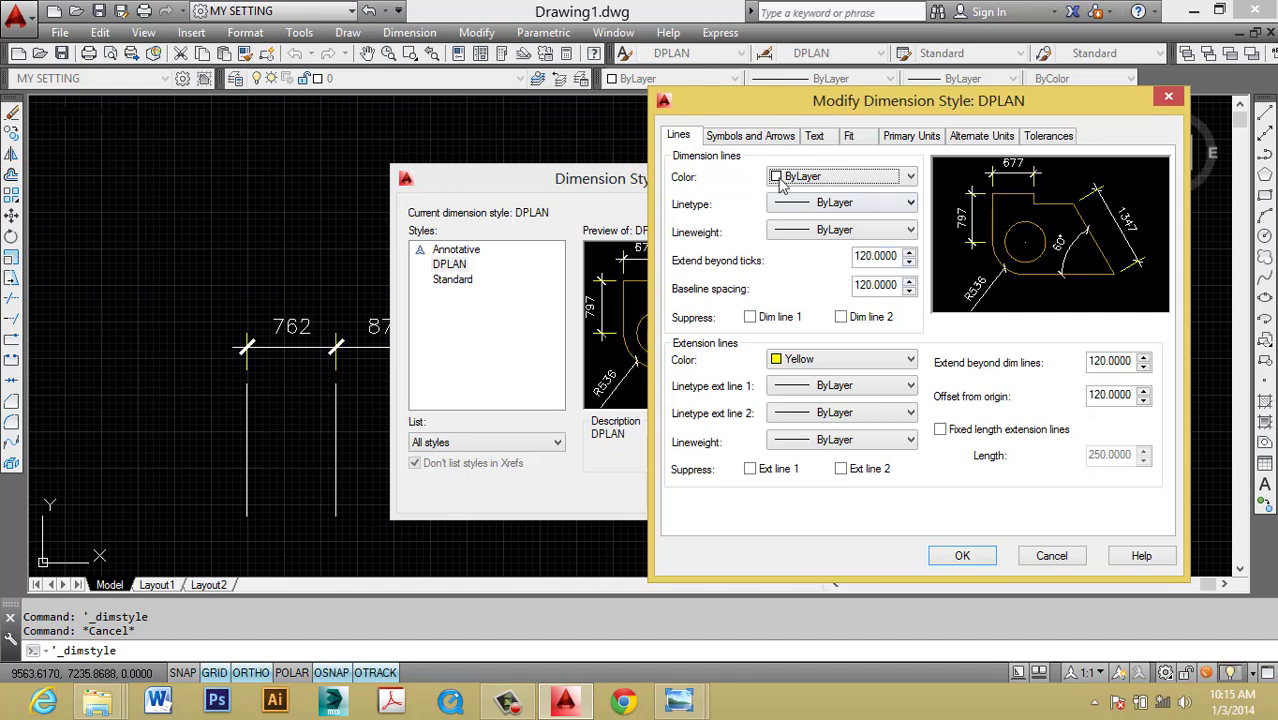
left_click(816, 138)
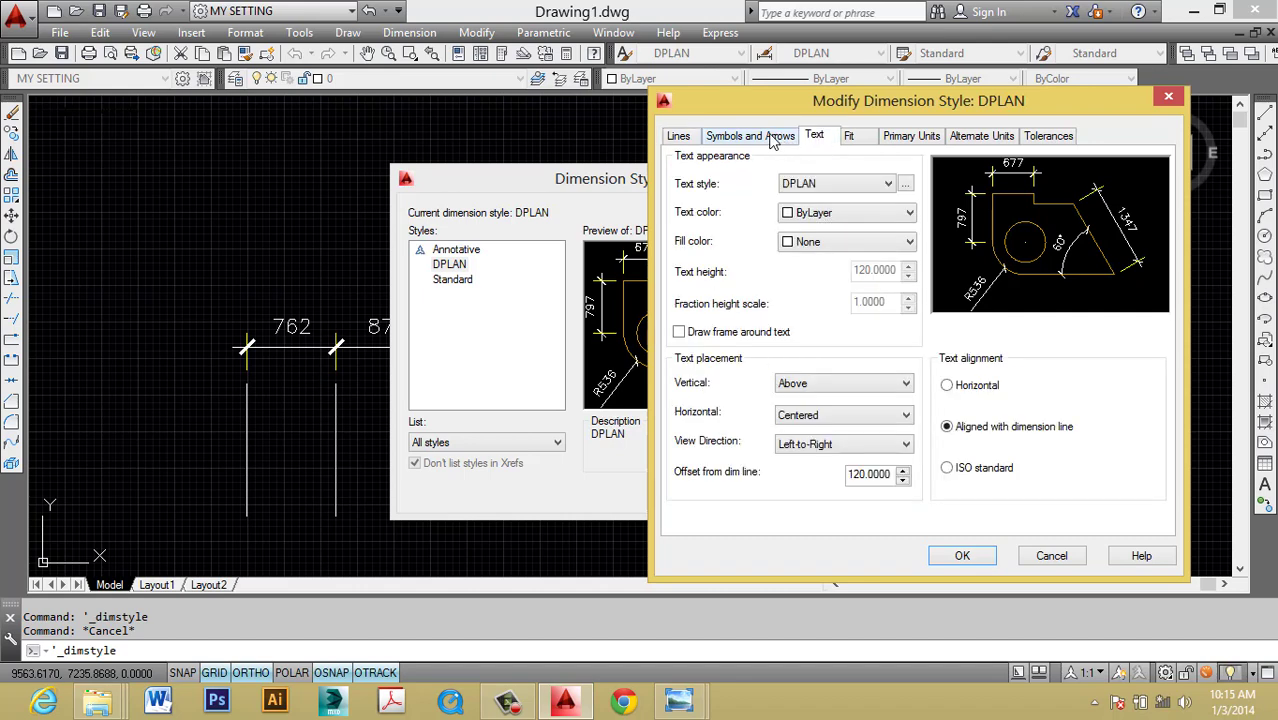
left_click(852, 140)
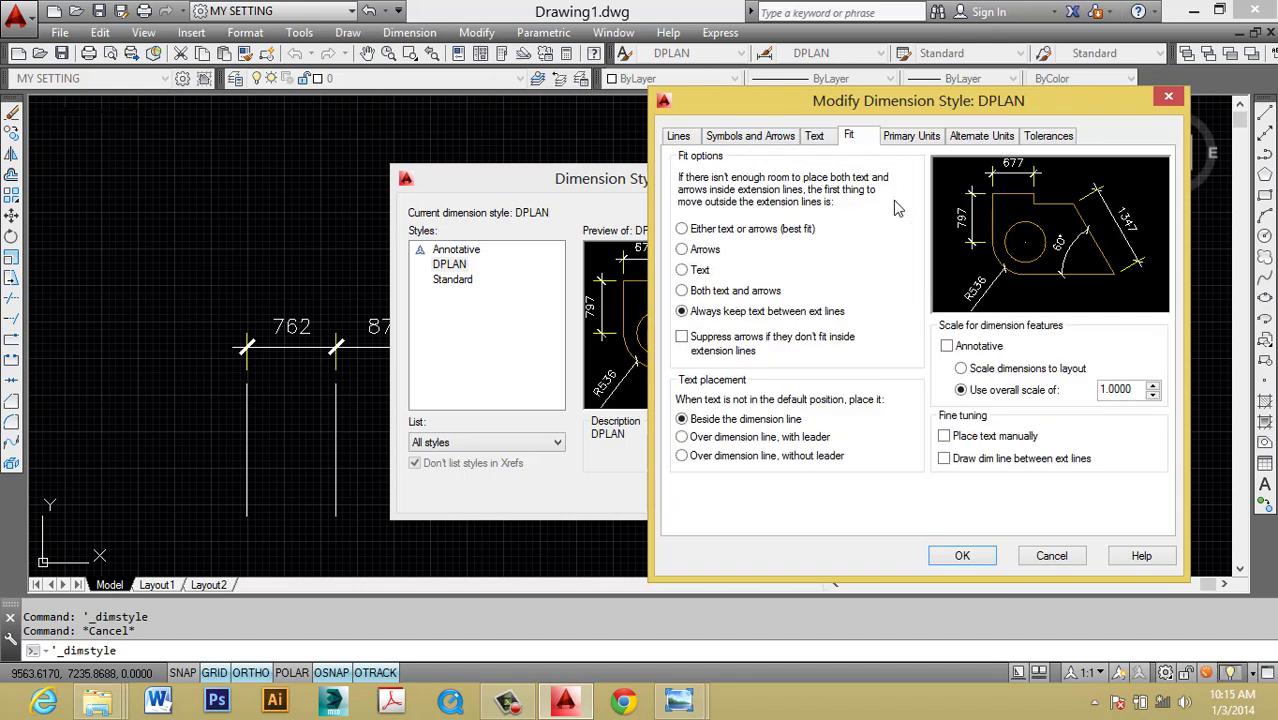
left_click(911, 140)
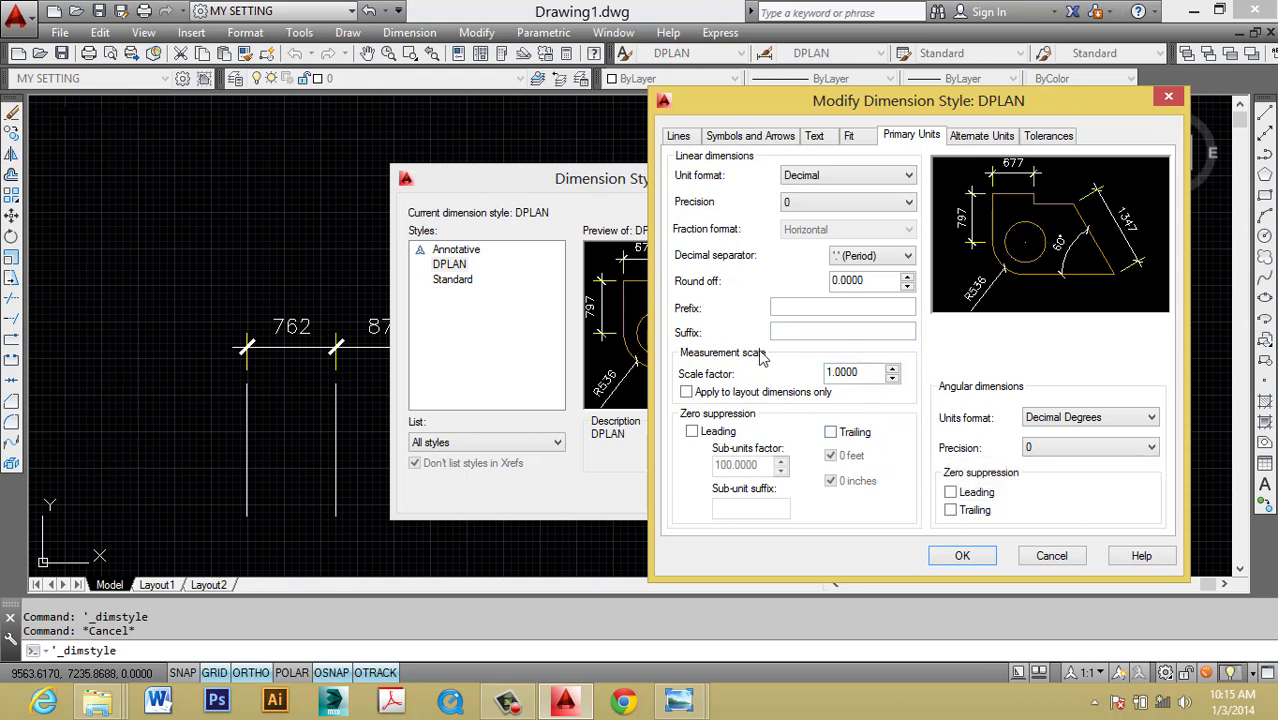
left_click(990, 558)
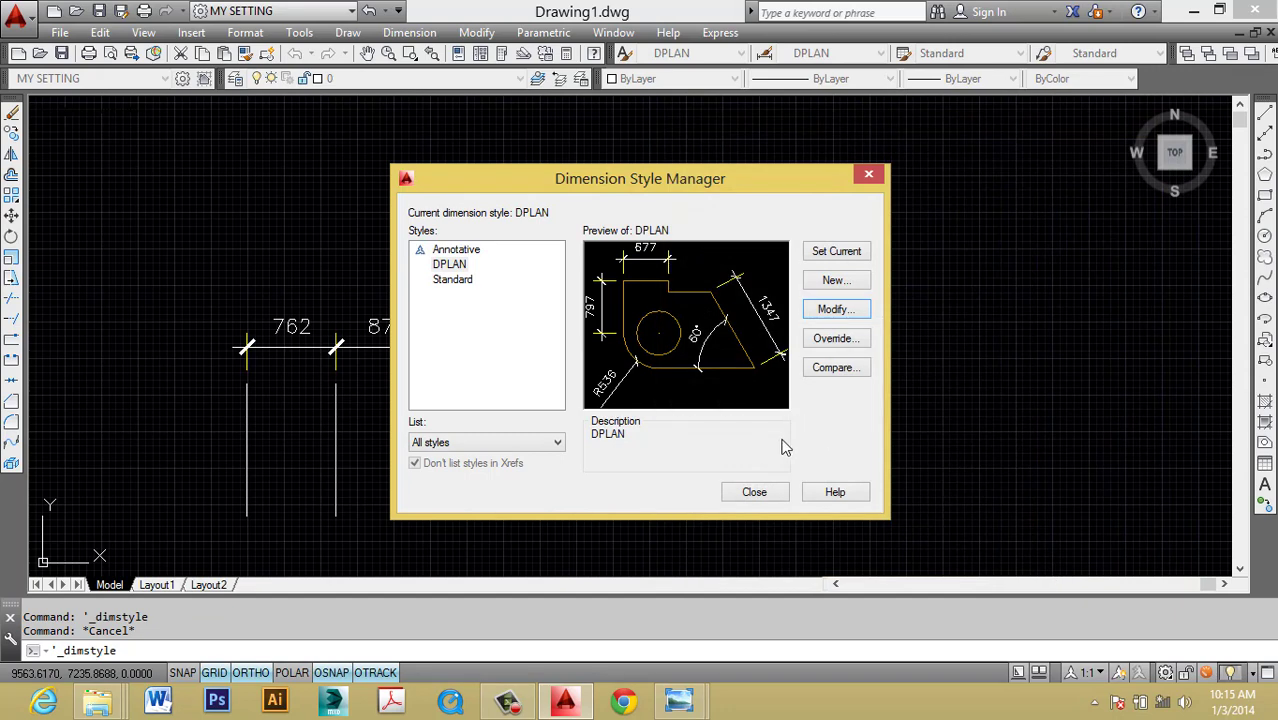
left_click(770, 494)
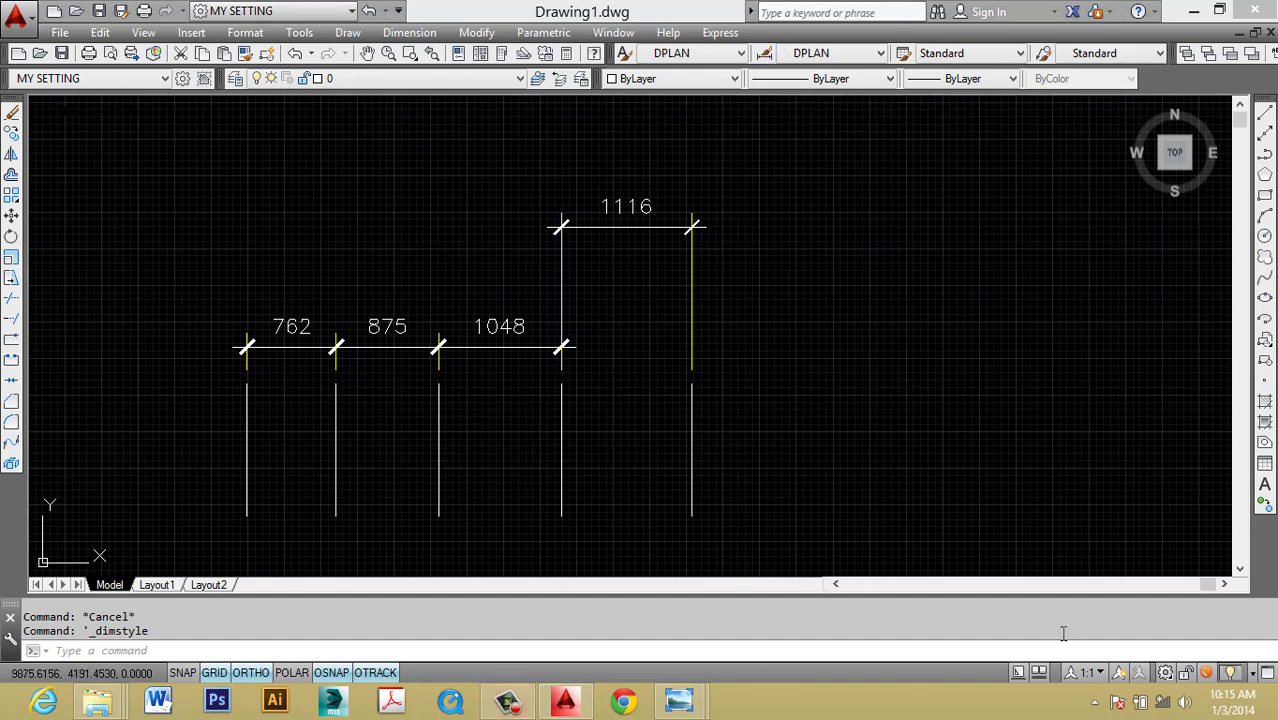
Set the DPLAN text style height to 0 and apply it.
left_click(505, 705)
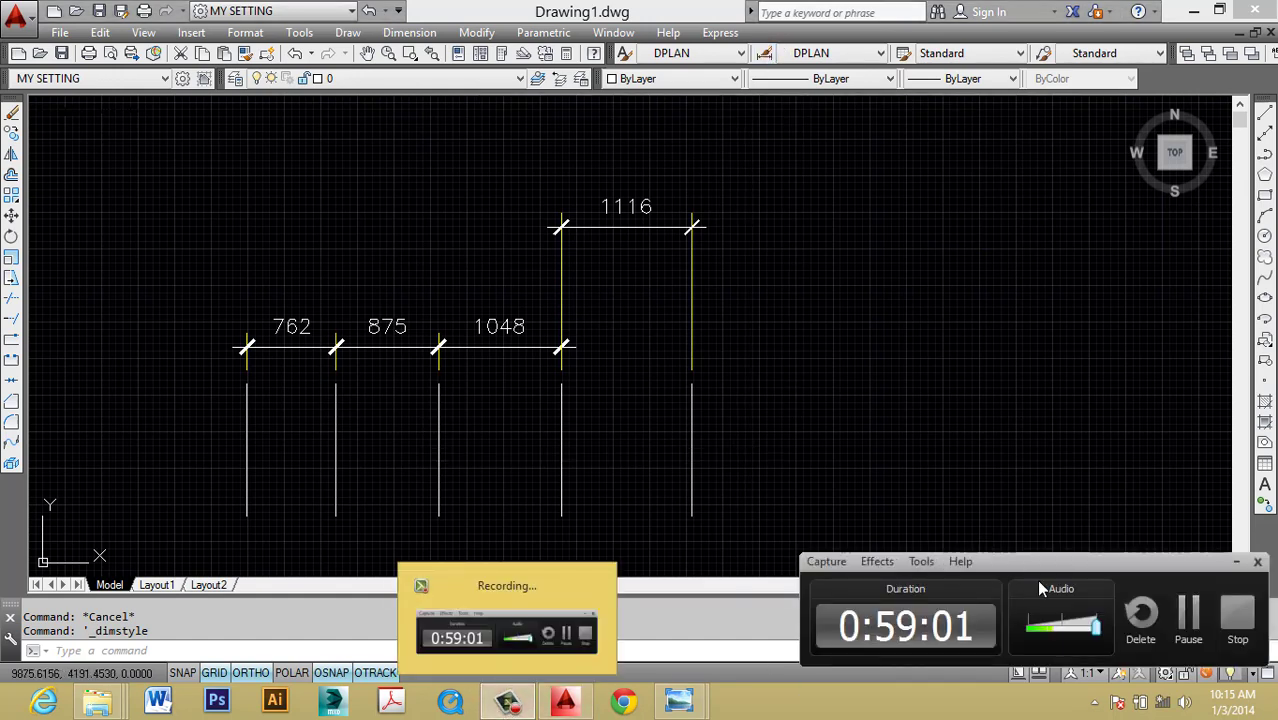
left_click(1186, 640)
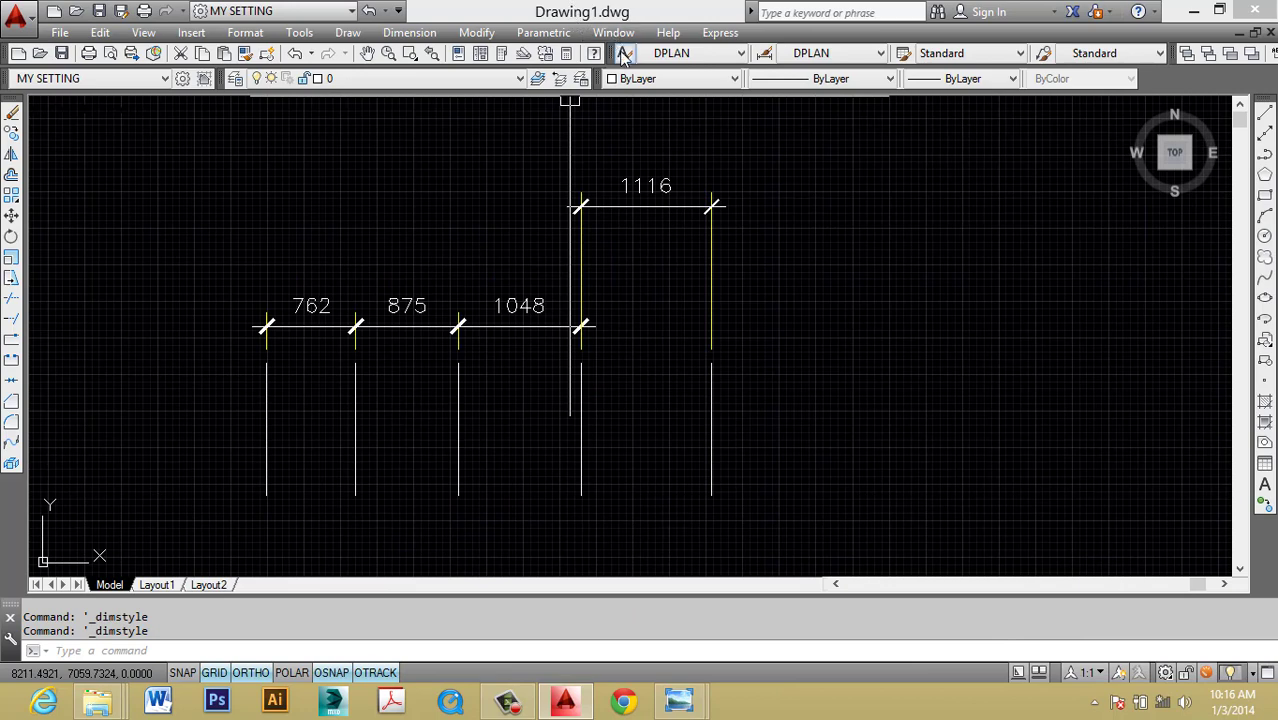
left_click(623, 55)
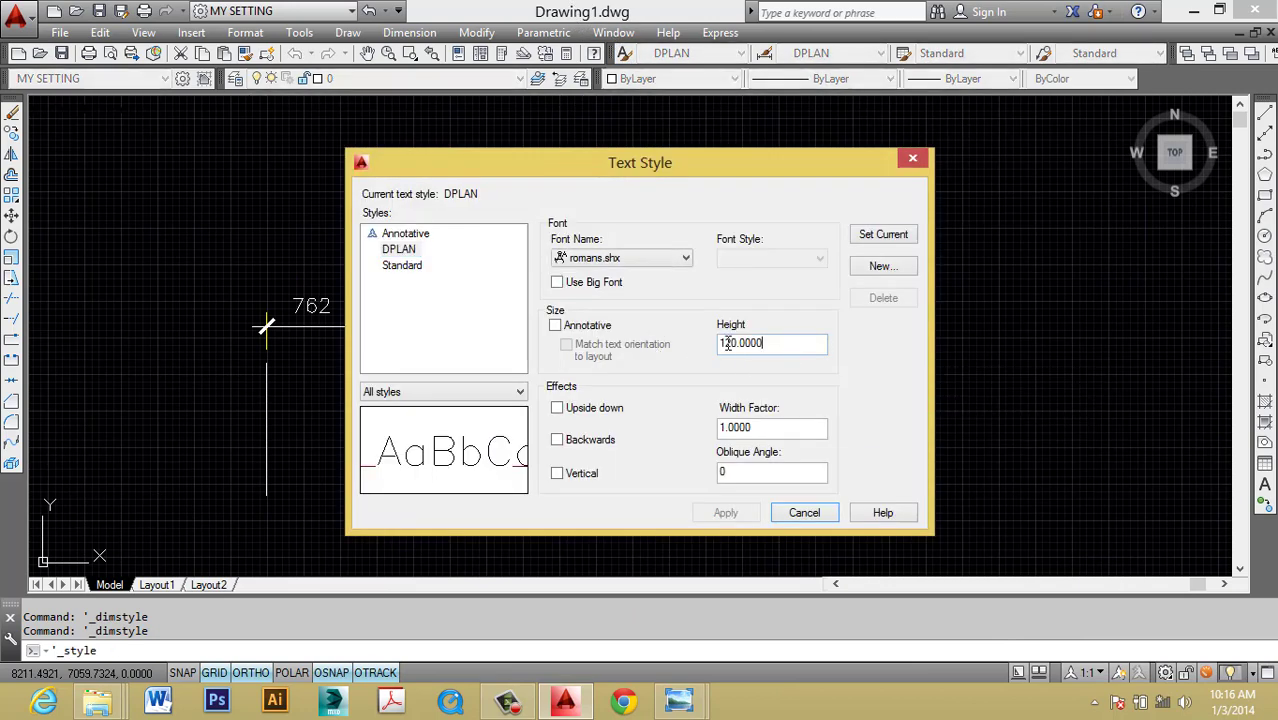
mouse_move(772, 344)
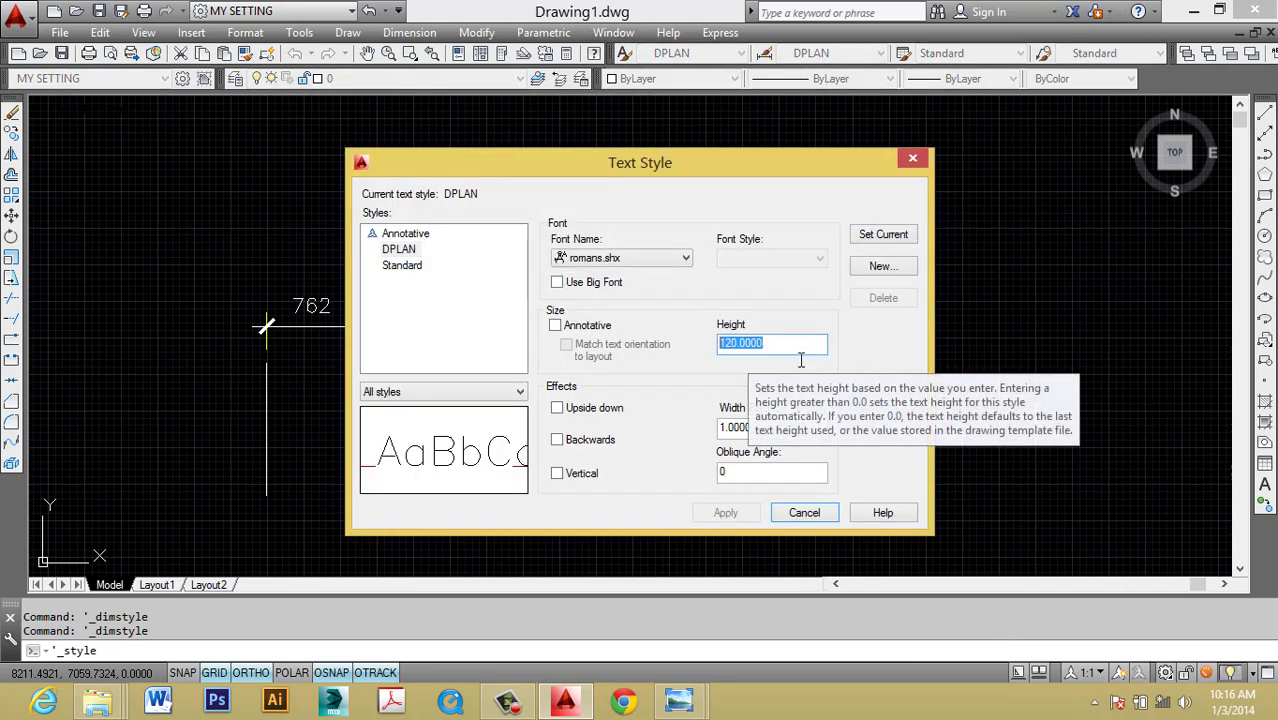
type("0")
left_click(757, 518)
left_click(804, 513)
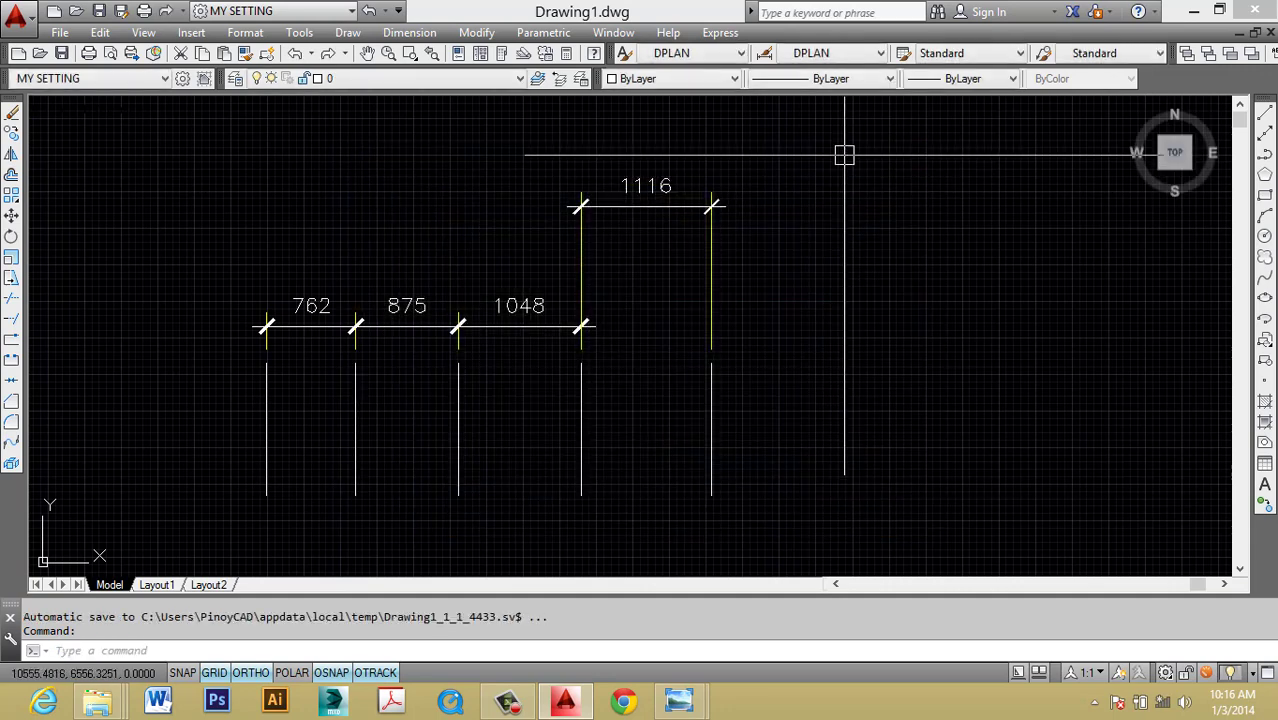
Give the DPLAN dimension style a text height of 200.
left_click(764, 55)
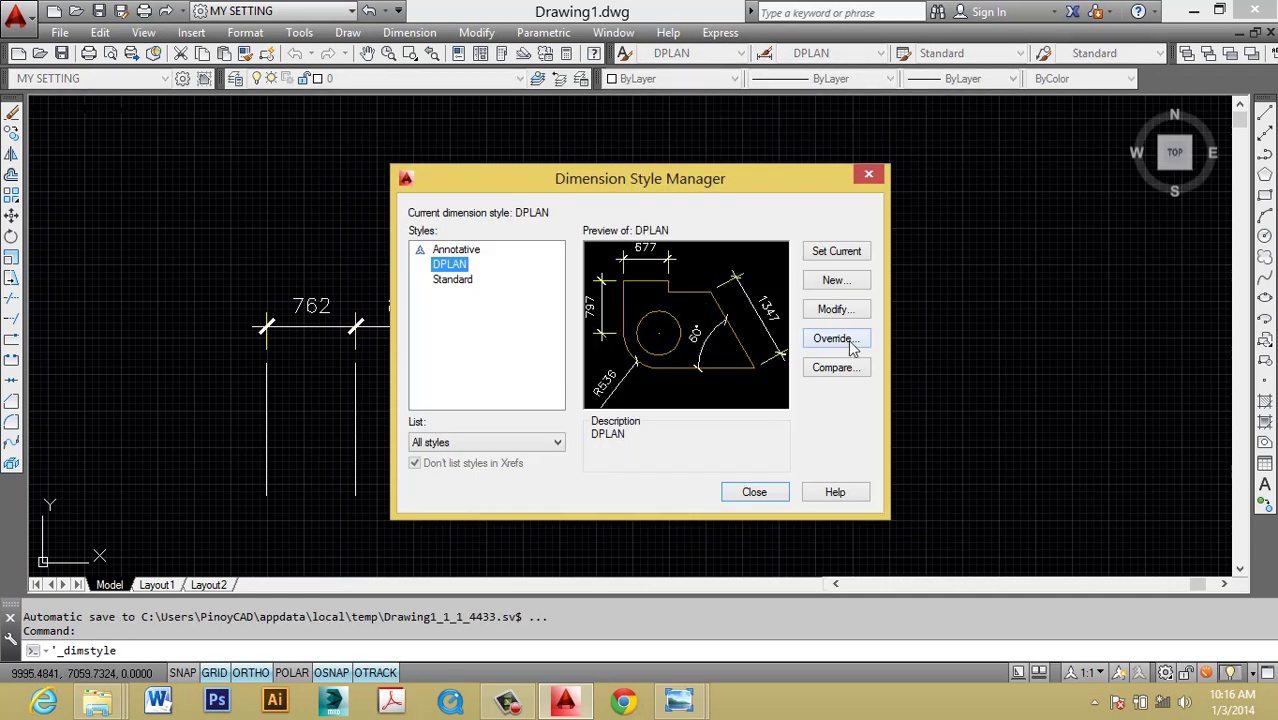
left_click(838, 309)
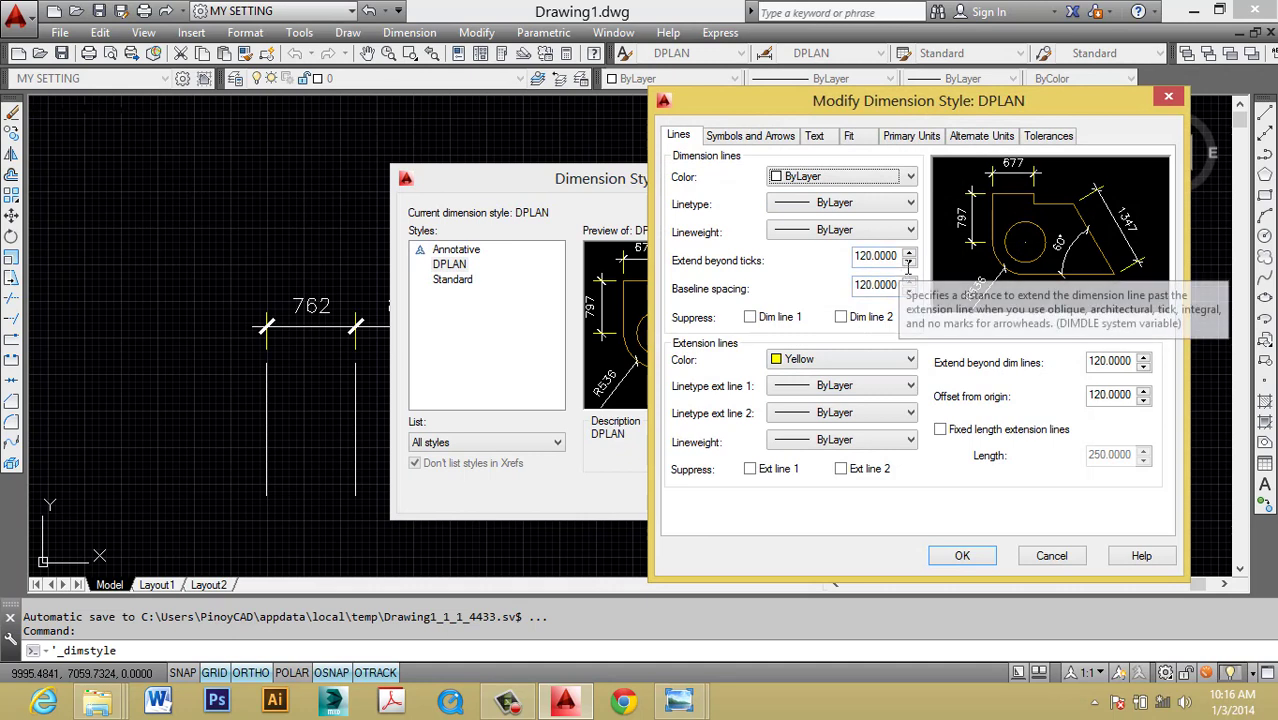
left_click(905, 257)
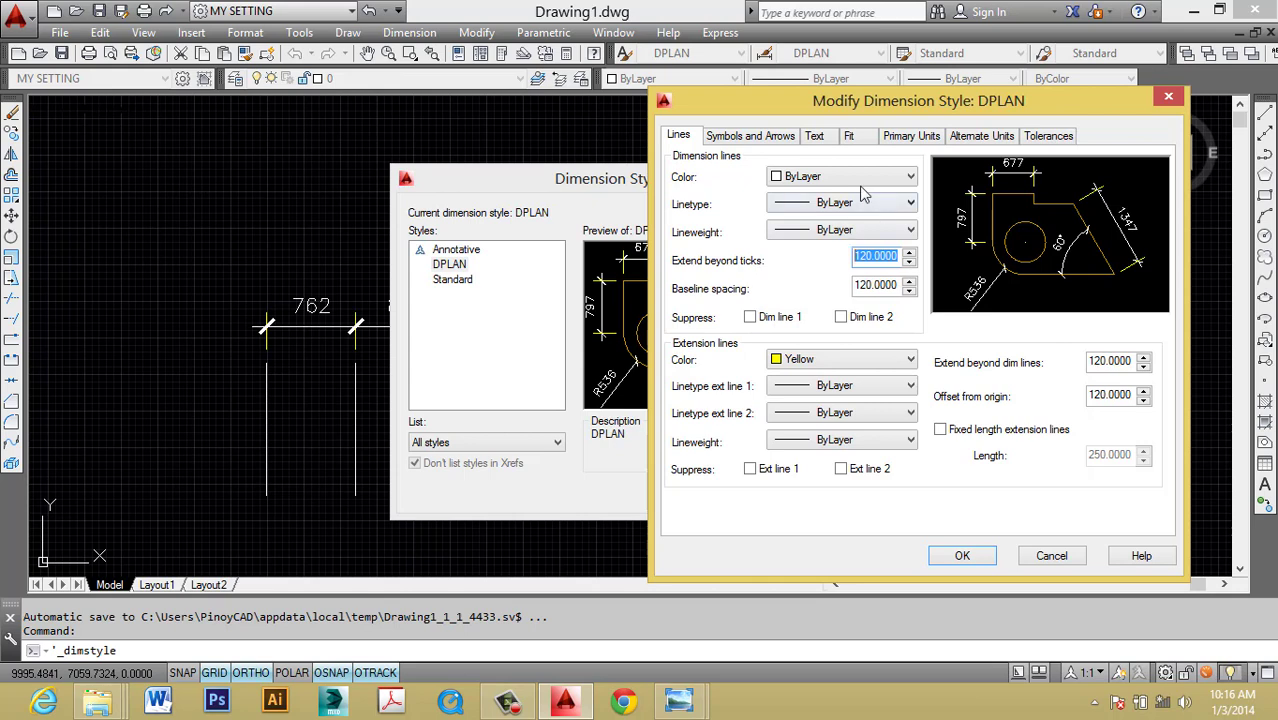
left_click(813, 137)
type("200")
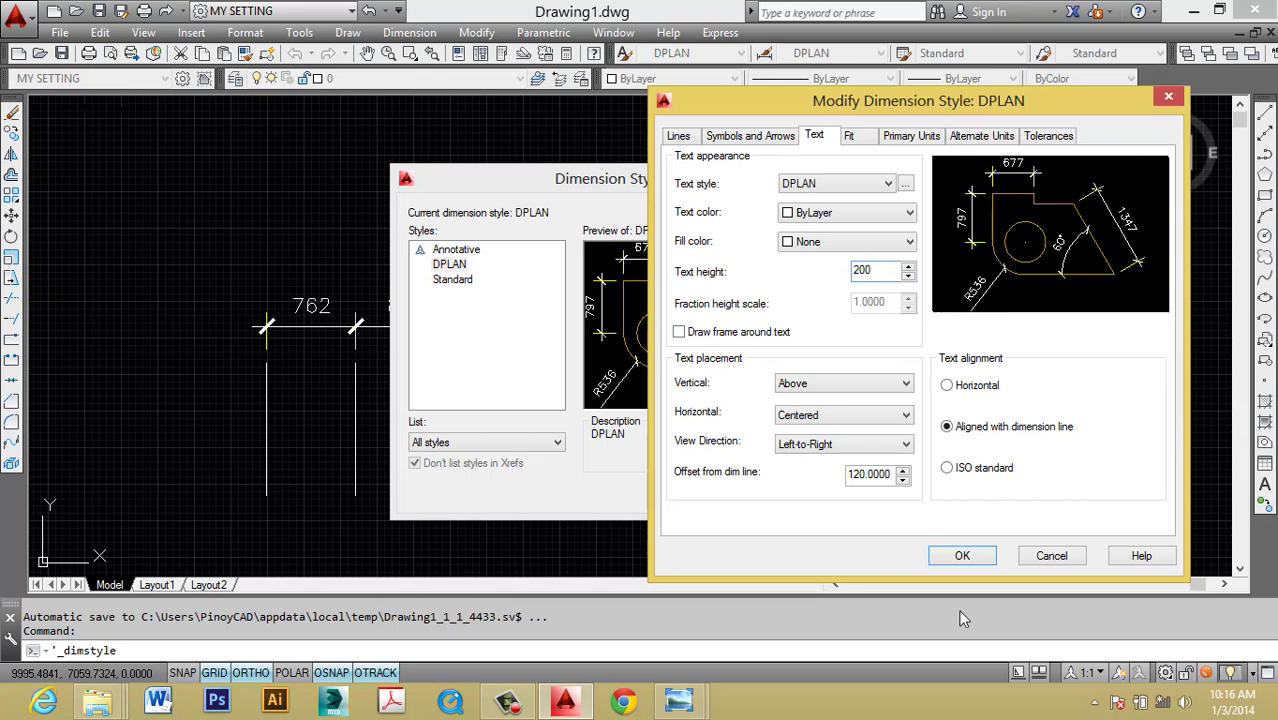
left_click(960, 562)
left_click(754, 492)
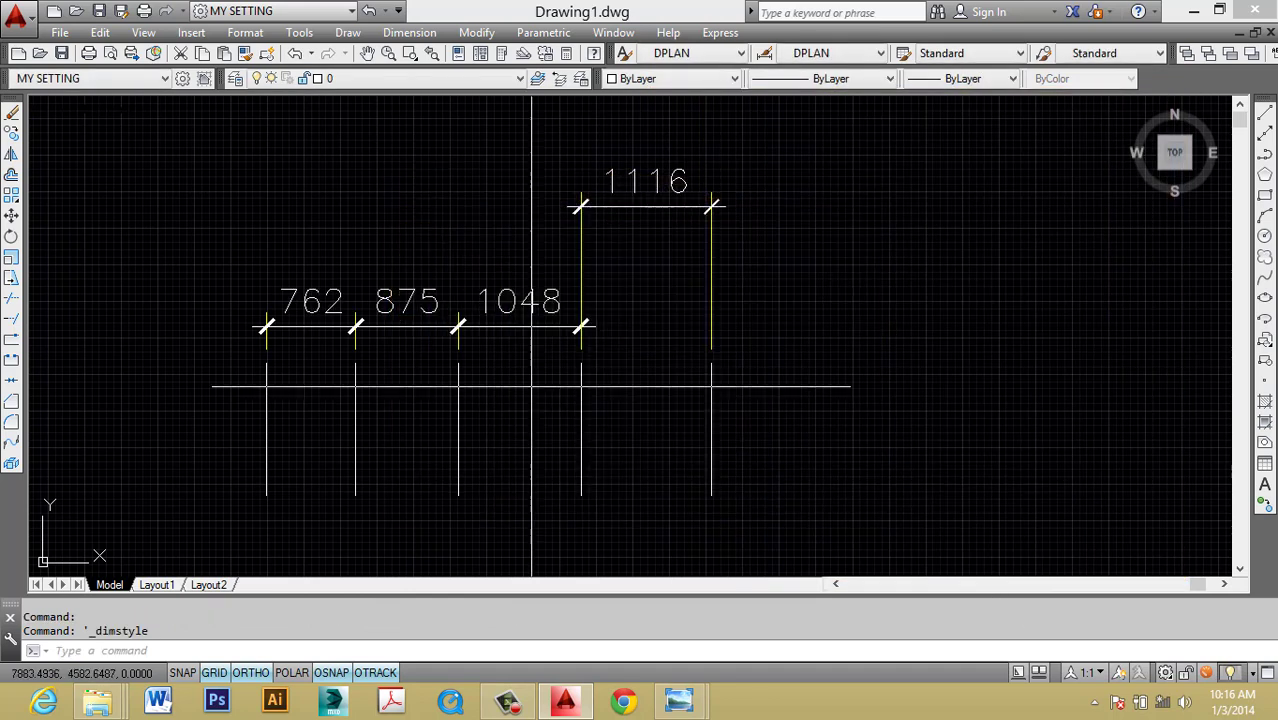
Override the 762 dimension's text in Properties so it displays 800.
scroll(759, 289, "up", 3)
scroll(501, 424, "up", 3)
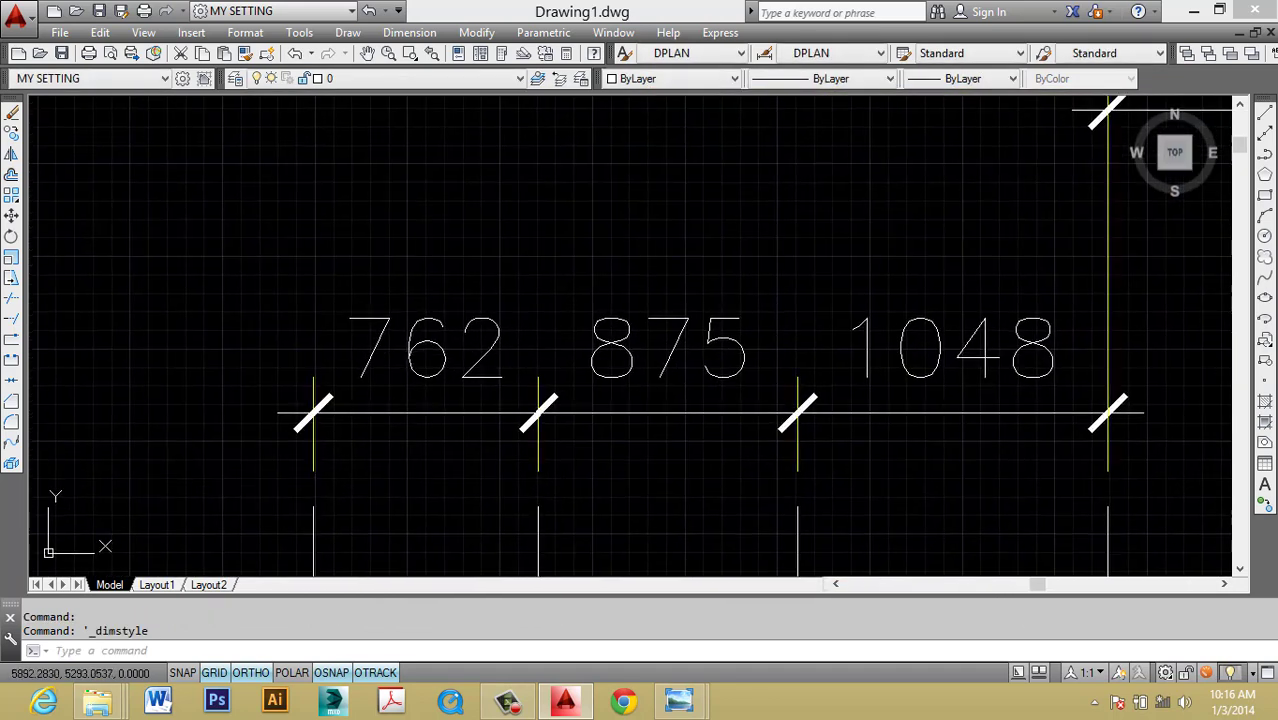
left_click(371, 340)
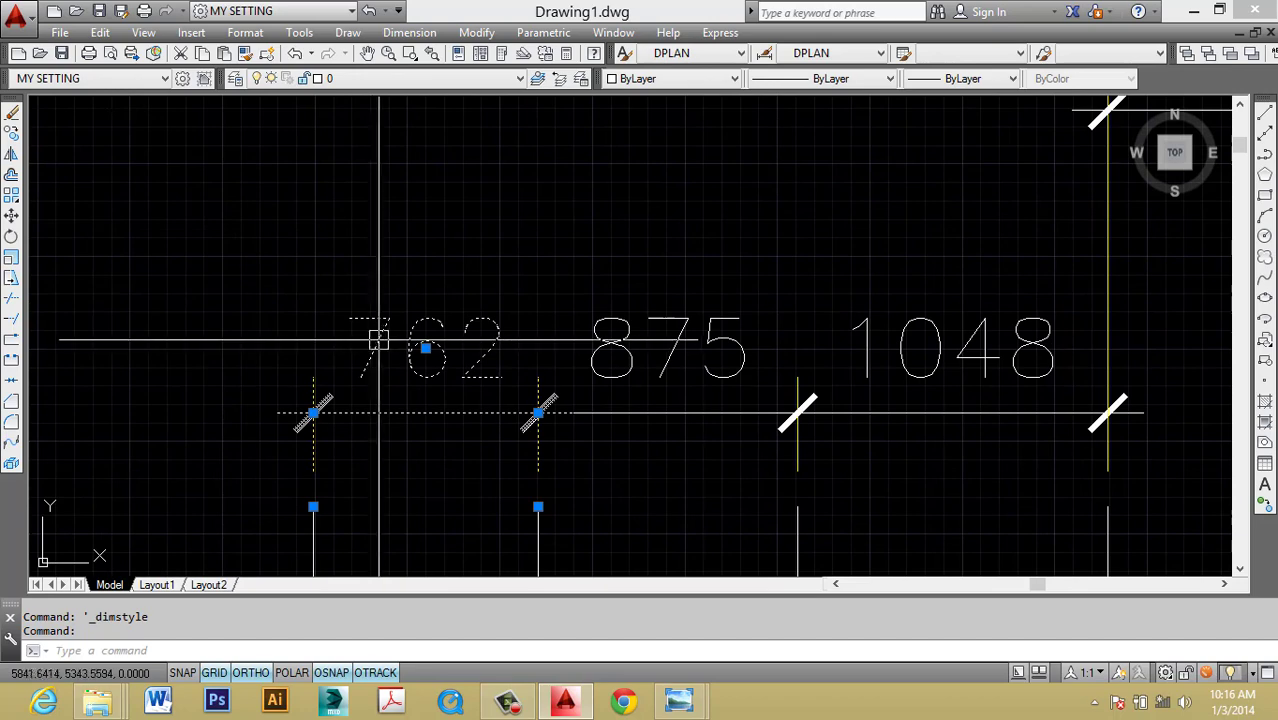
double_click(371, 340)
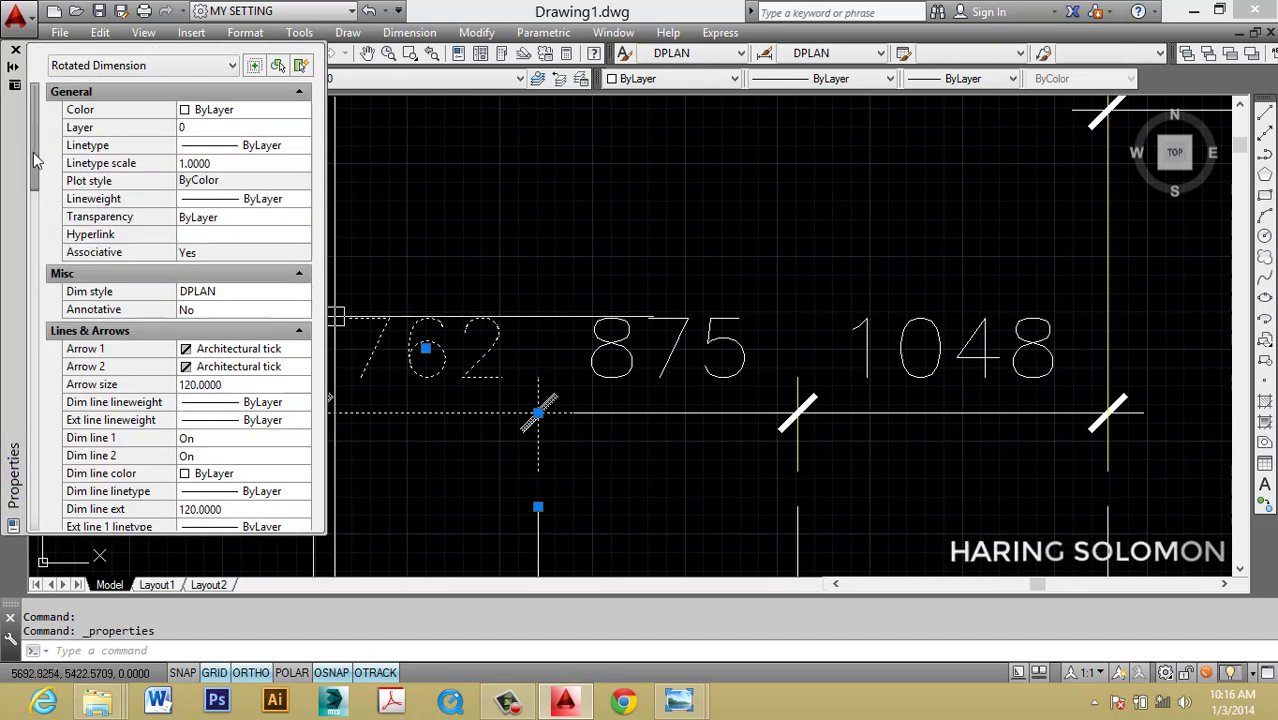
left_click_drag(33, 152, 29, 292)
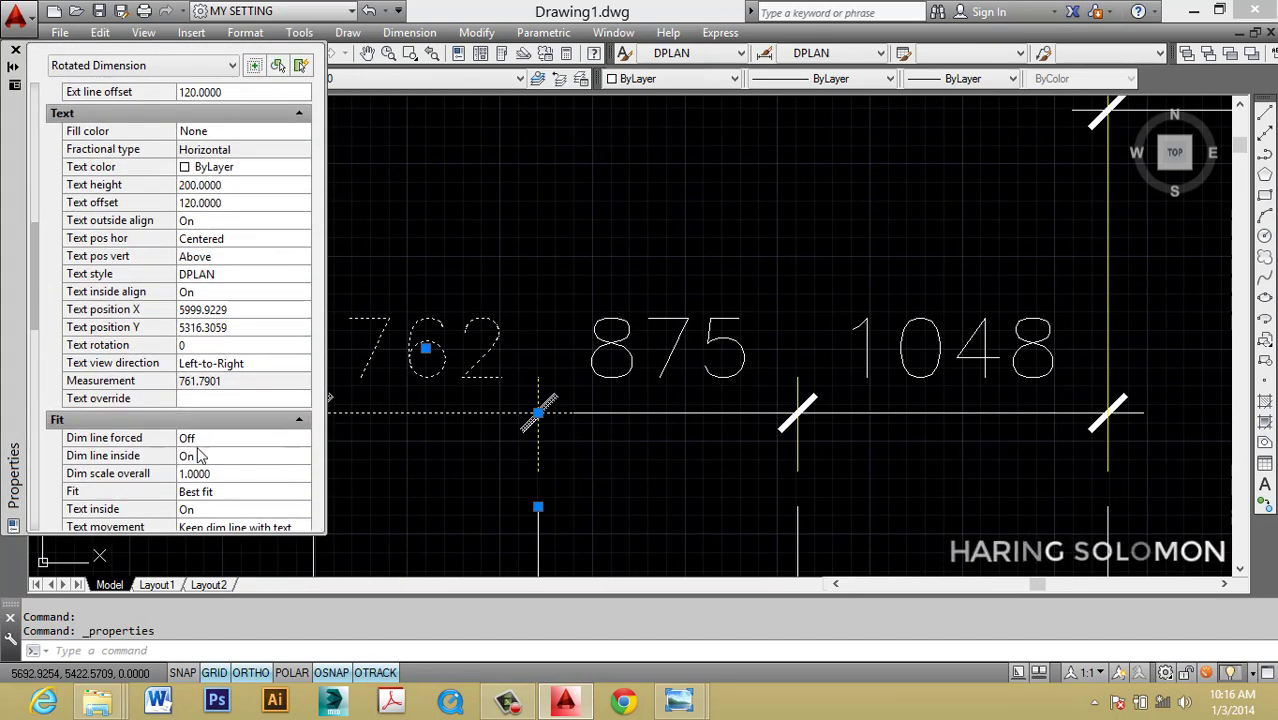
middle_click_drag(464, 370, 654, 370)
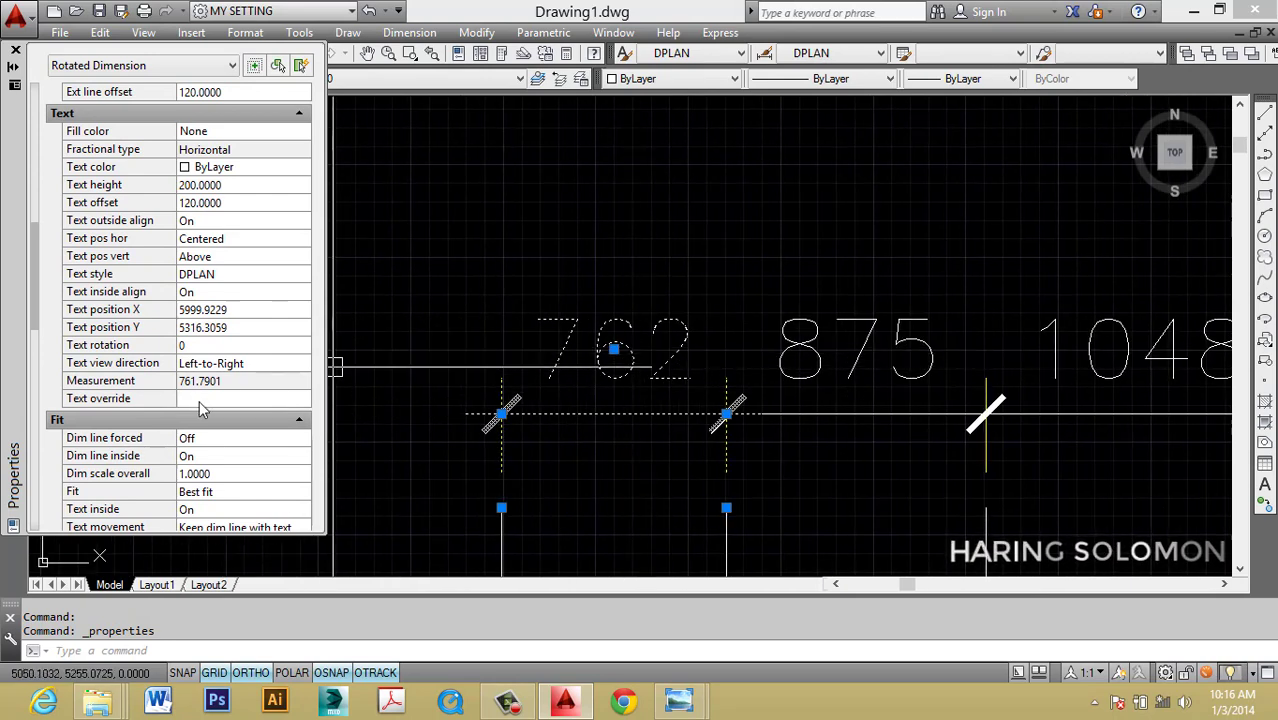
scroll(40, 275, "up", 7)
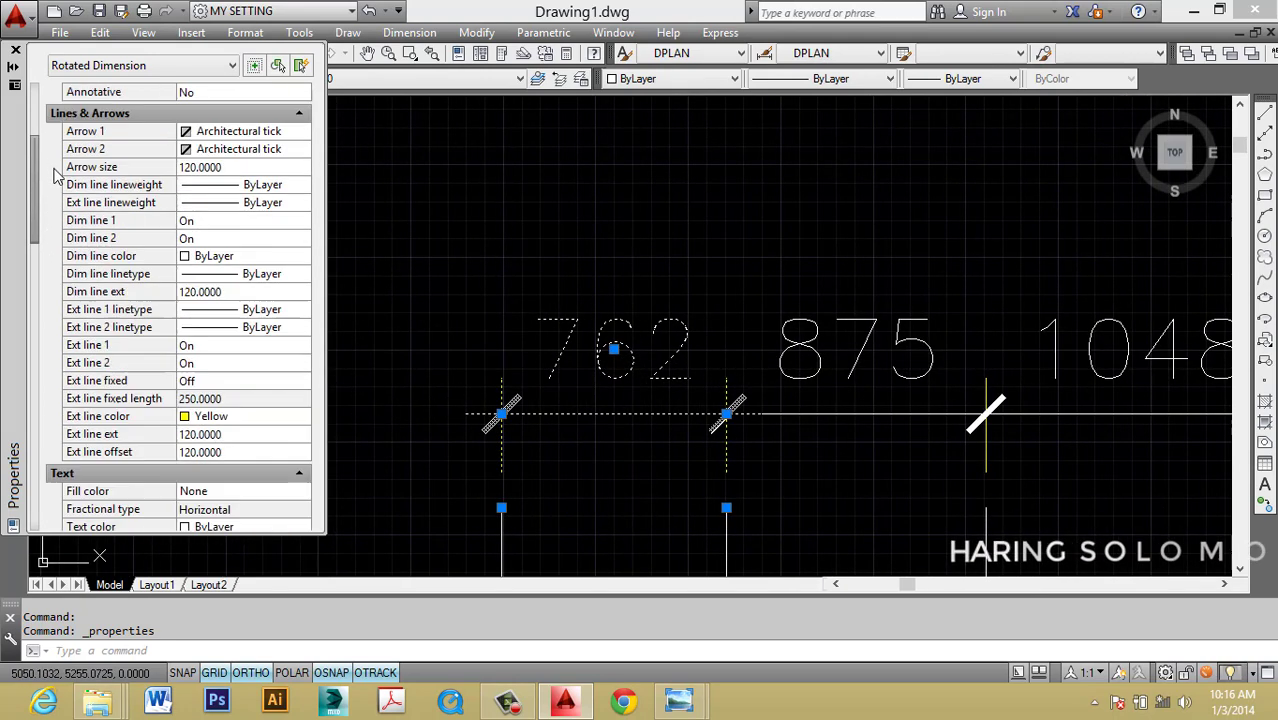
scroll(45, 280, "down", 5)
scroll(52, 287, "down", 3)
type("800")
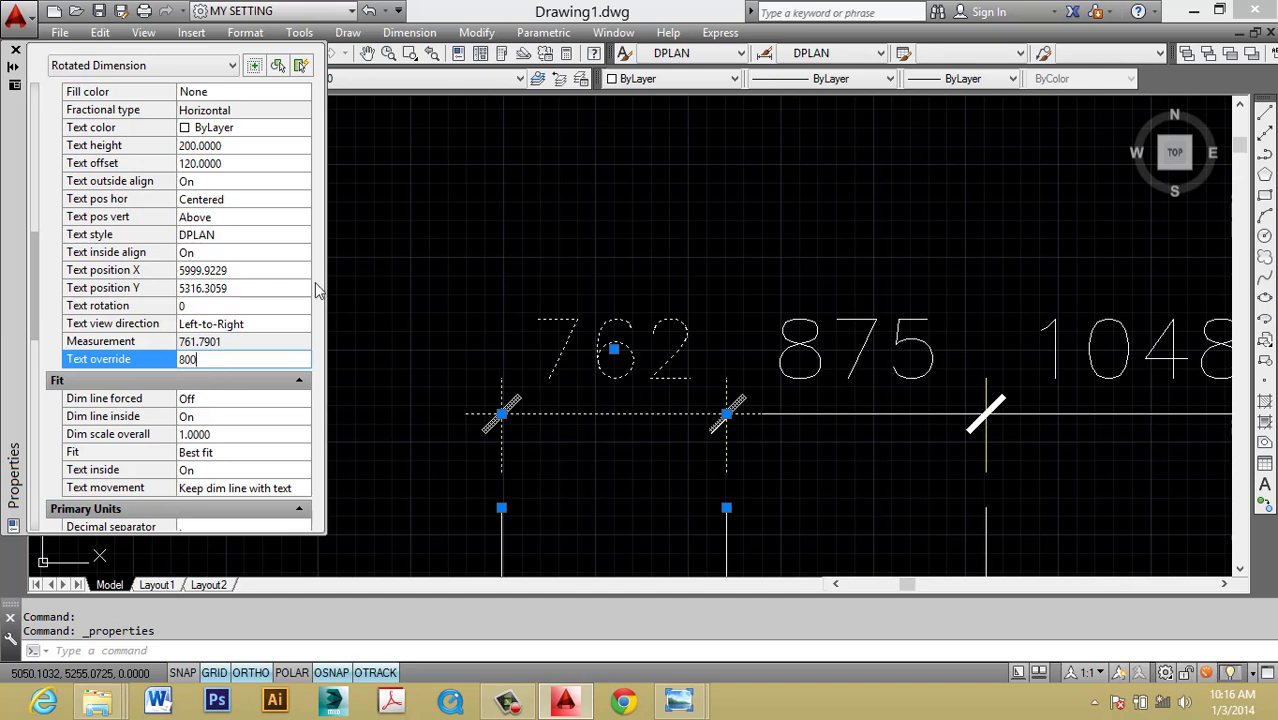
key("Return")
middle_click_drag(700, 371, 760, 363)
key("Escape")
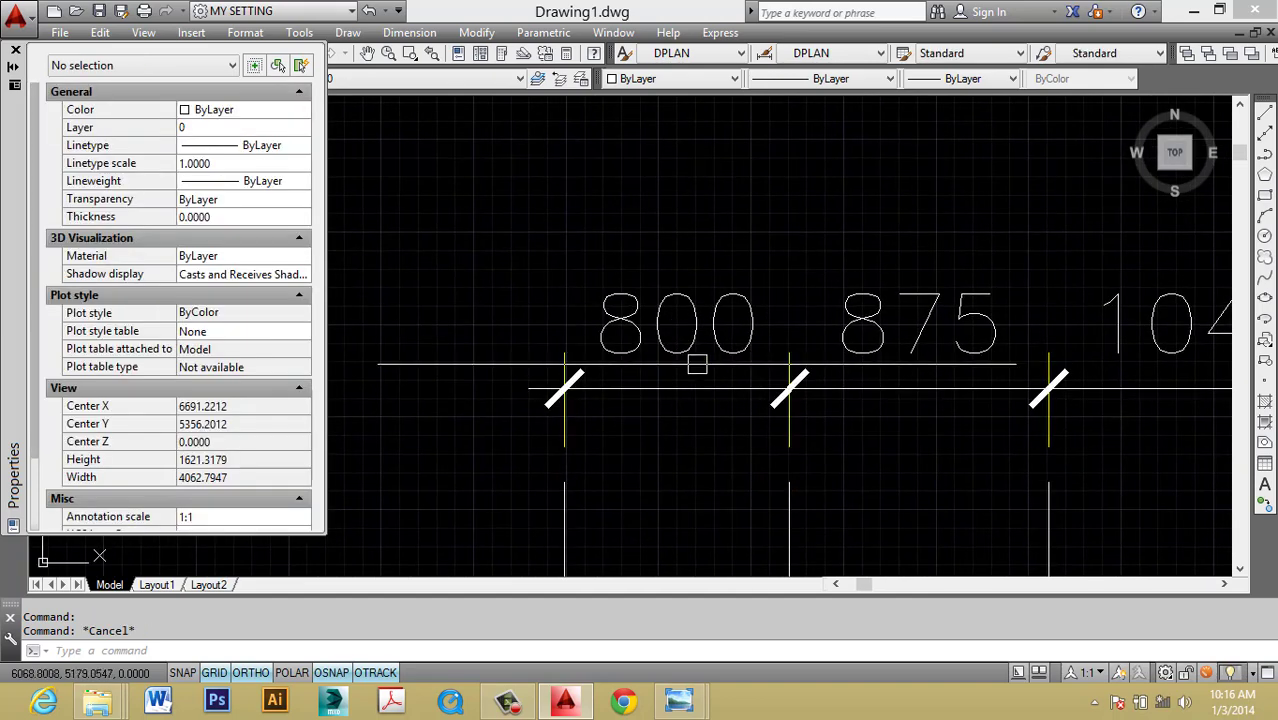
Draw a check line between the 800 dimension's left and right extension lines.
left_click(635, 330)
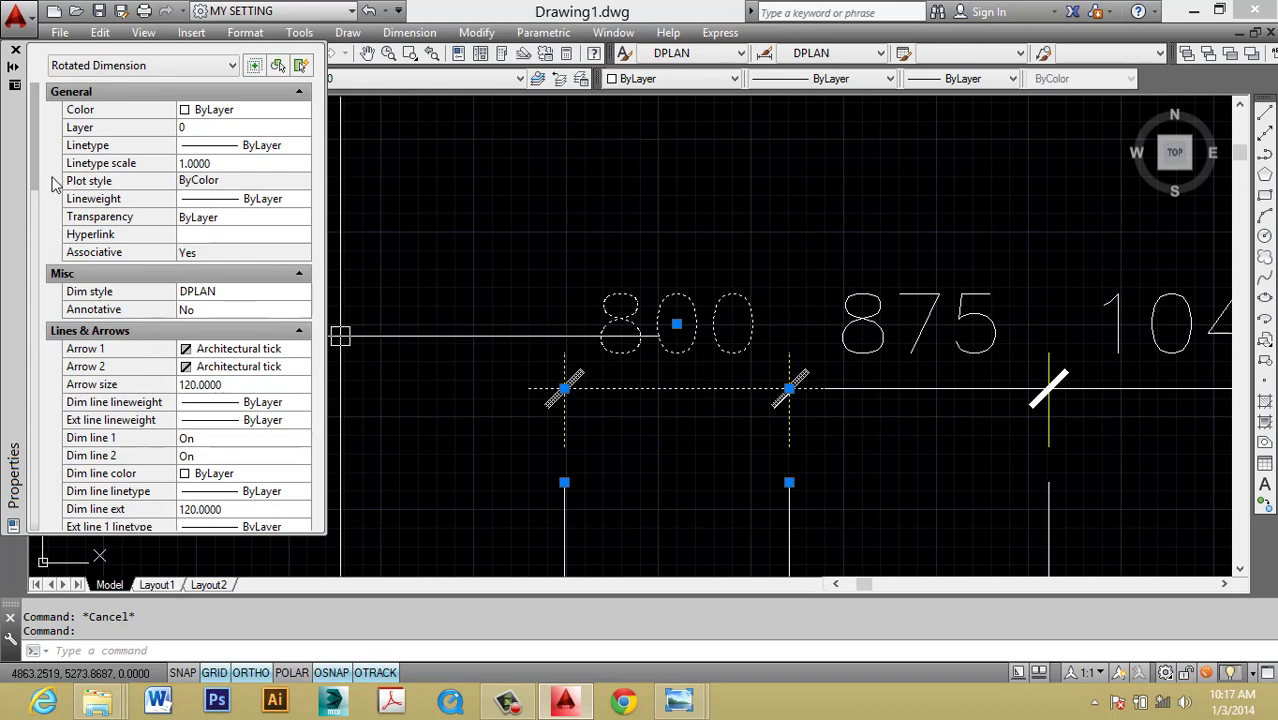
left_click_drag(36, 155, 36, 245)
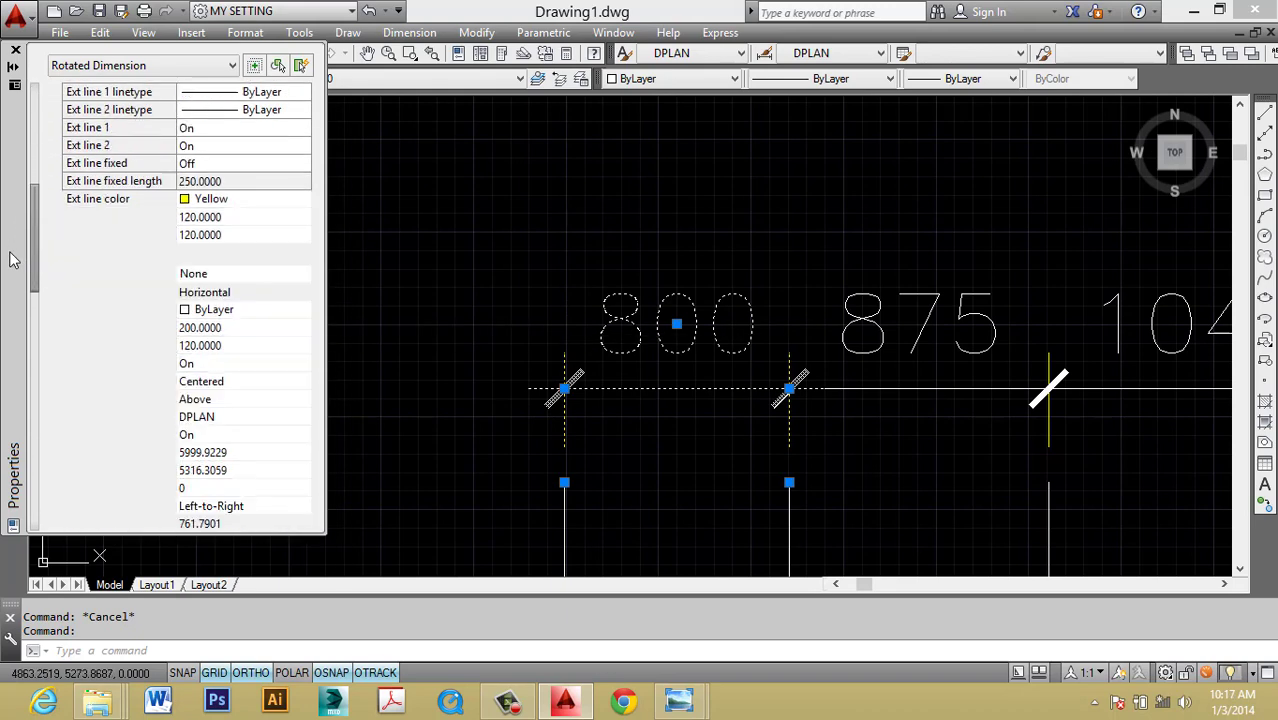
middle_click_drag(845, 536, 921, 400)
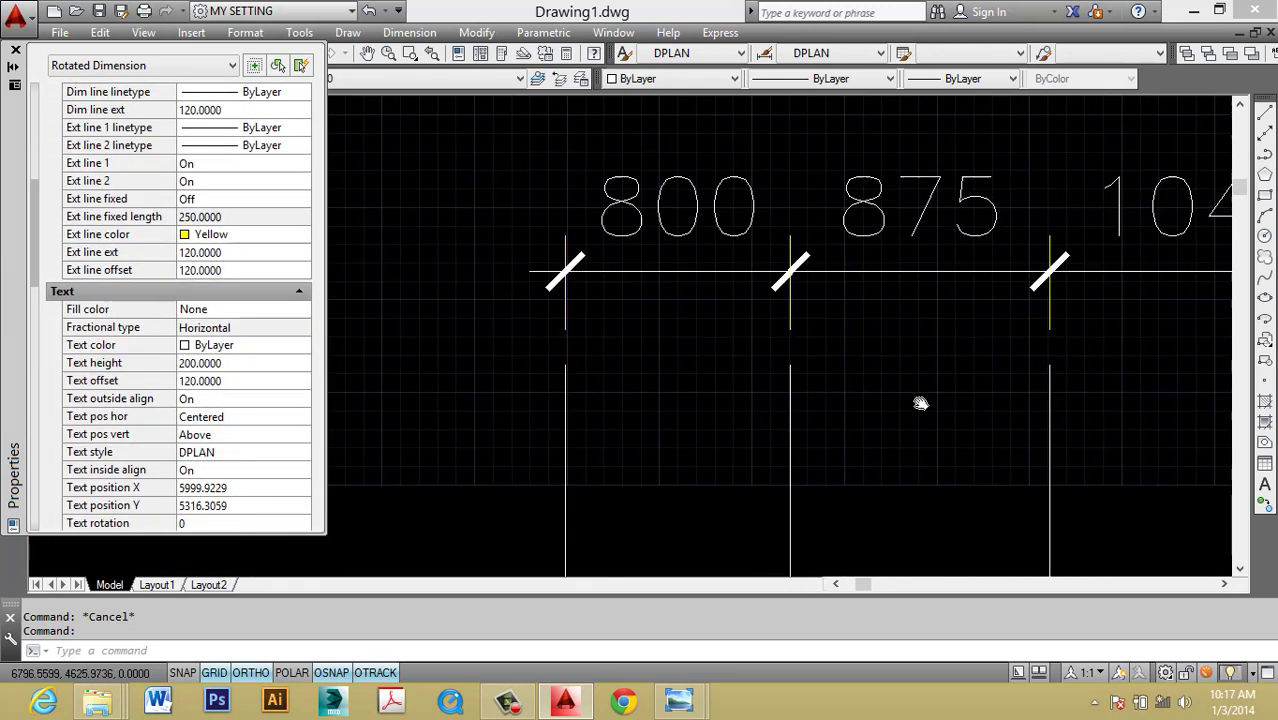
scroll(777, 379, "down", 2)
middle_click_drag(777, 379, 776, 343)
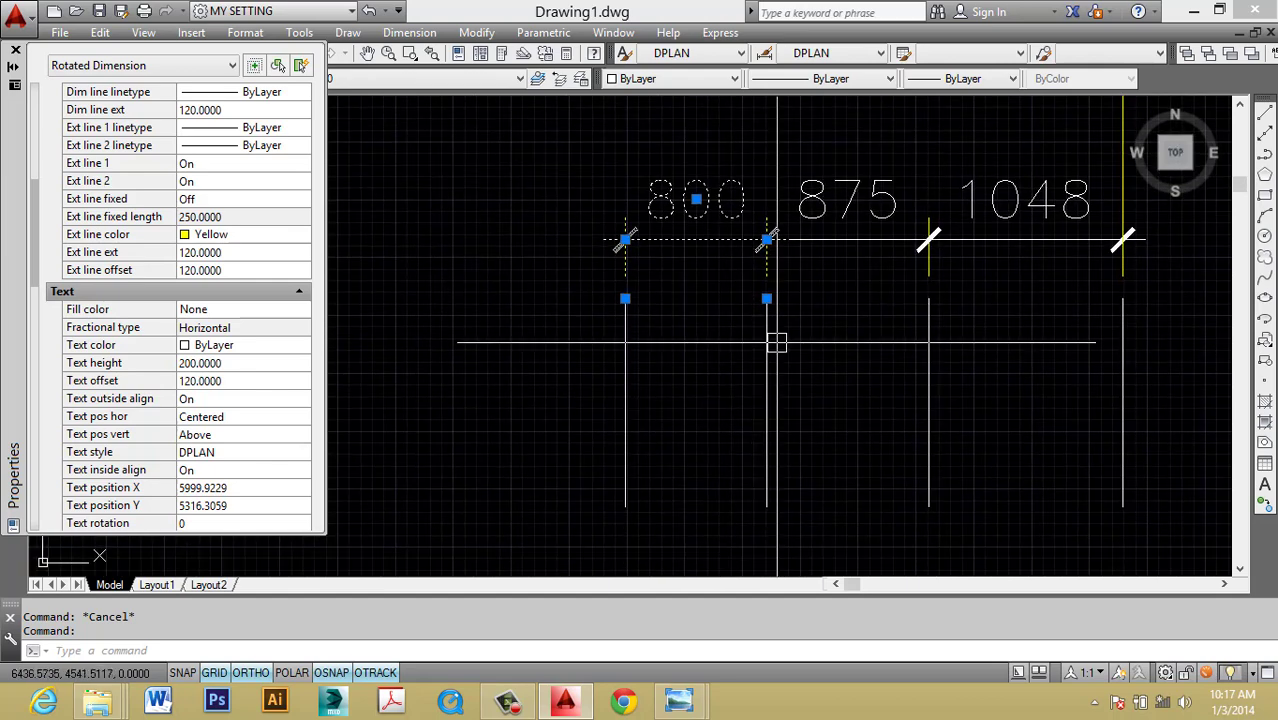
key("Escape")
type("l")
key("Return")
left_click(625, 355)
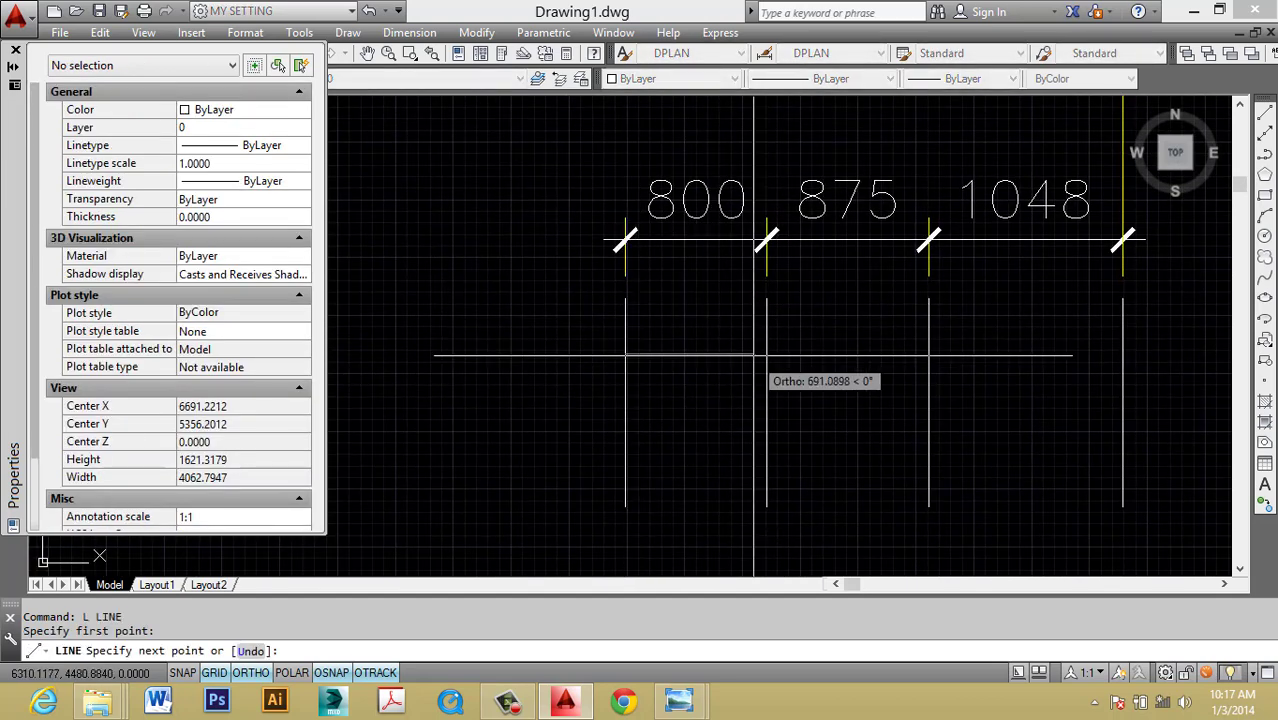
left_click(766, 354)
key("Escape")
left_click(707, 353)
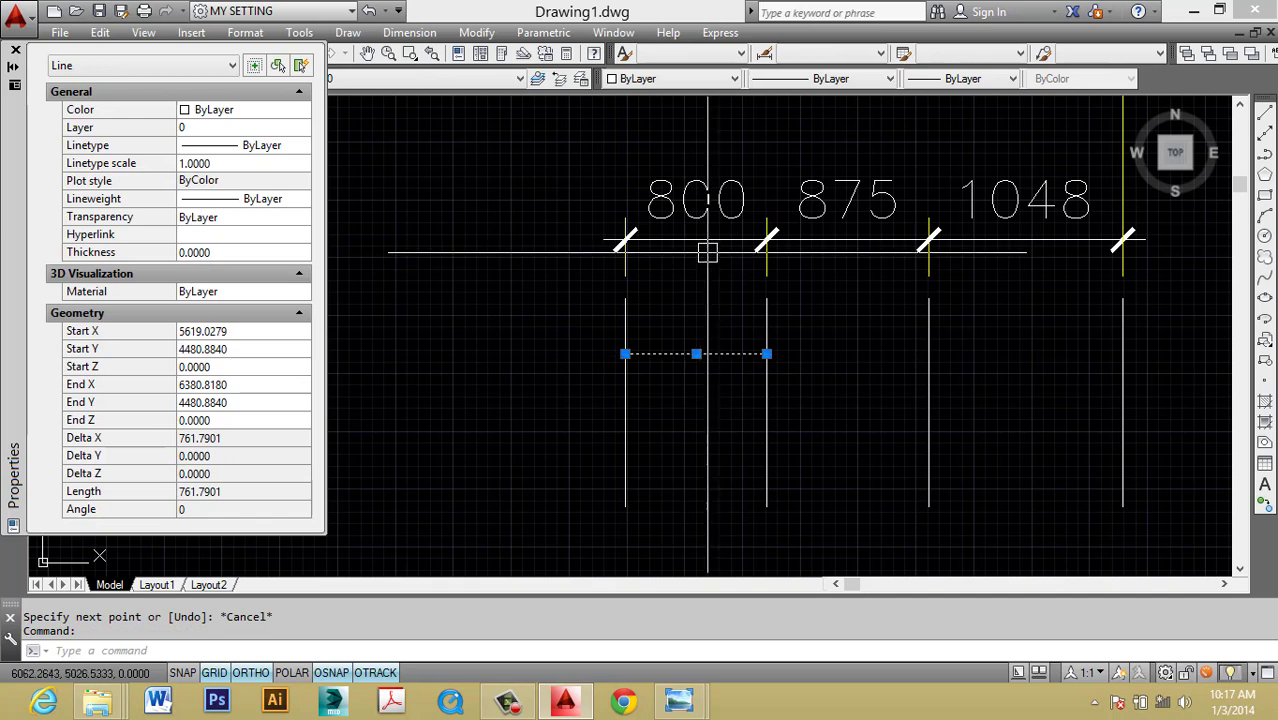
scroll(630, 377, "down", 2)
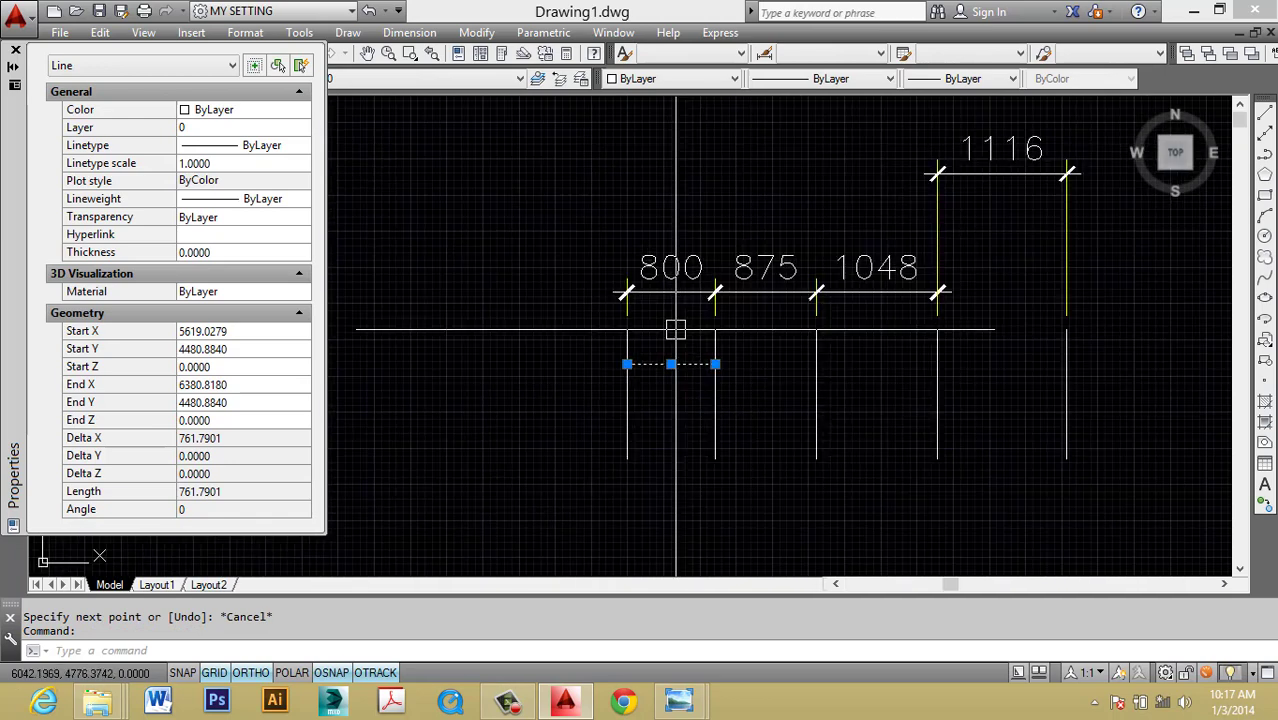
key("Escape")
Reselect the 800 dimension and review its properties and text.
left_click(660, 288)
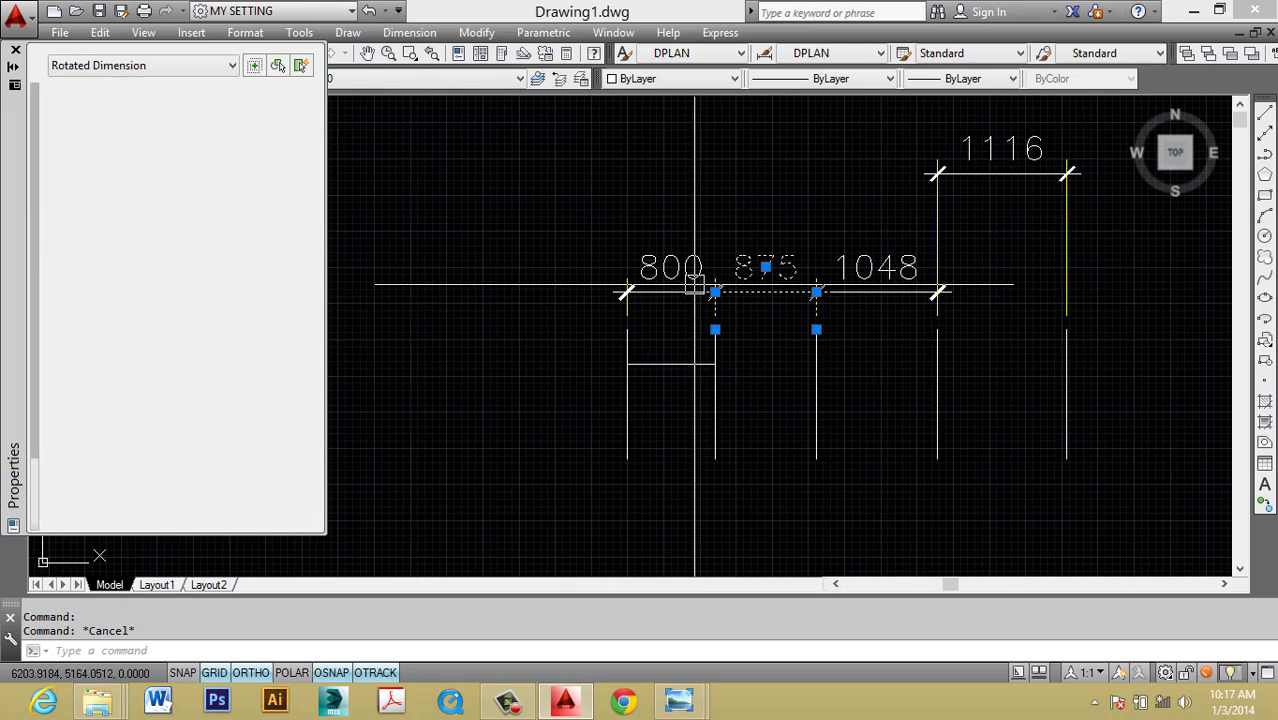
key("ctrl+1")
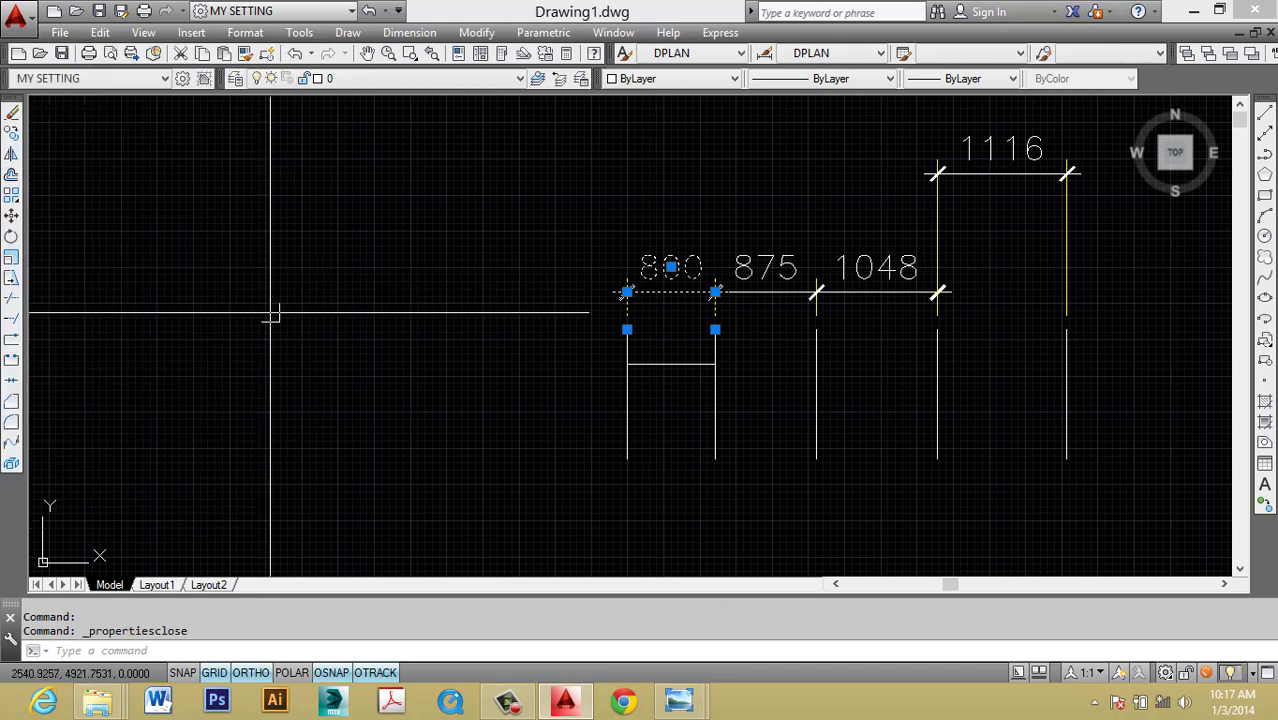
key("ctrl+1")
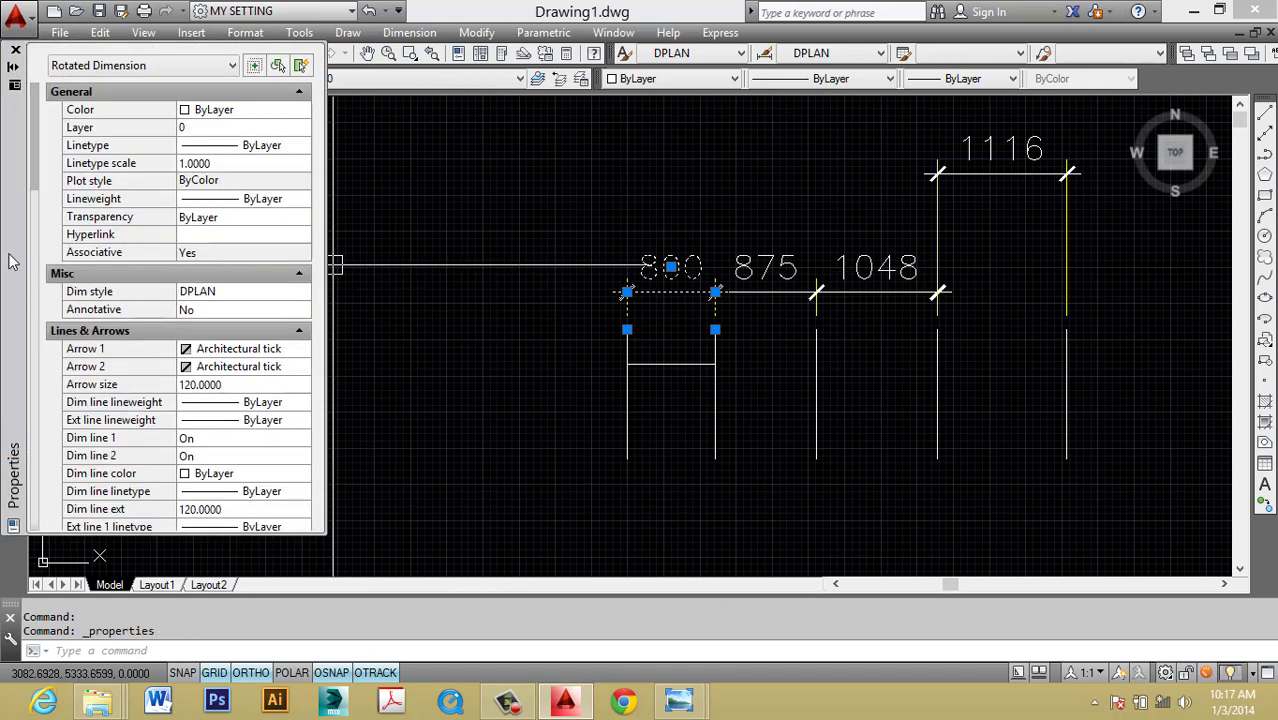
left_click_drag(35, 187, 38, 378)
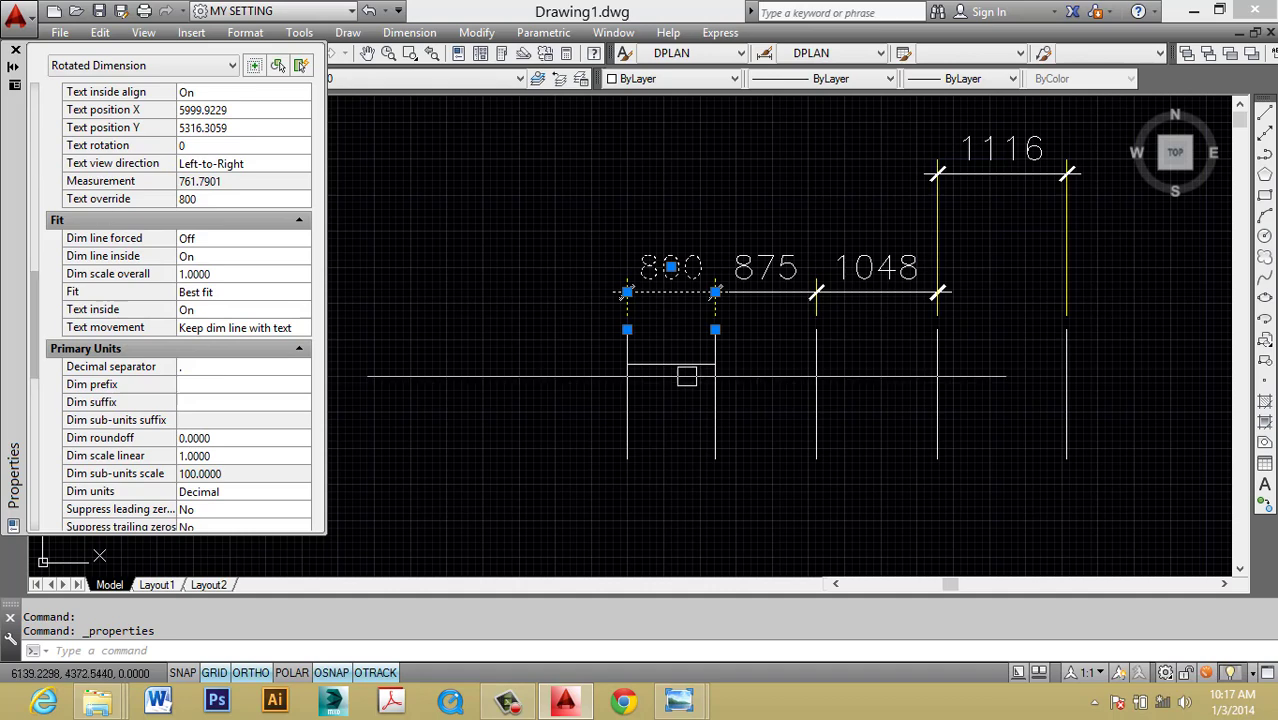
scroll(650, 268, "up", 1)
scroll(610, 262, "up", 2)
scroll(636, 250, "up", 1)
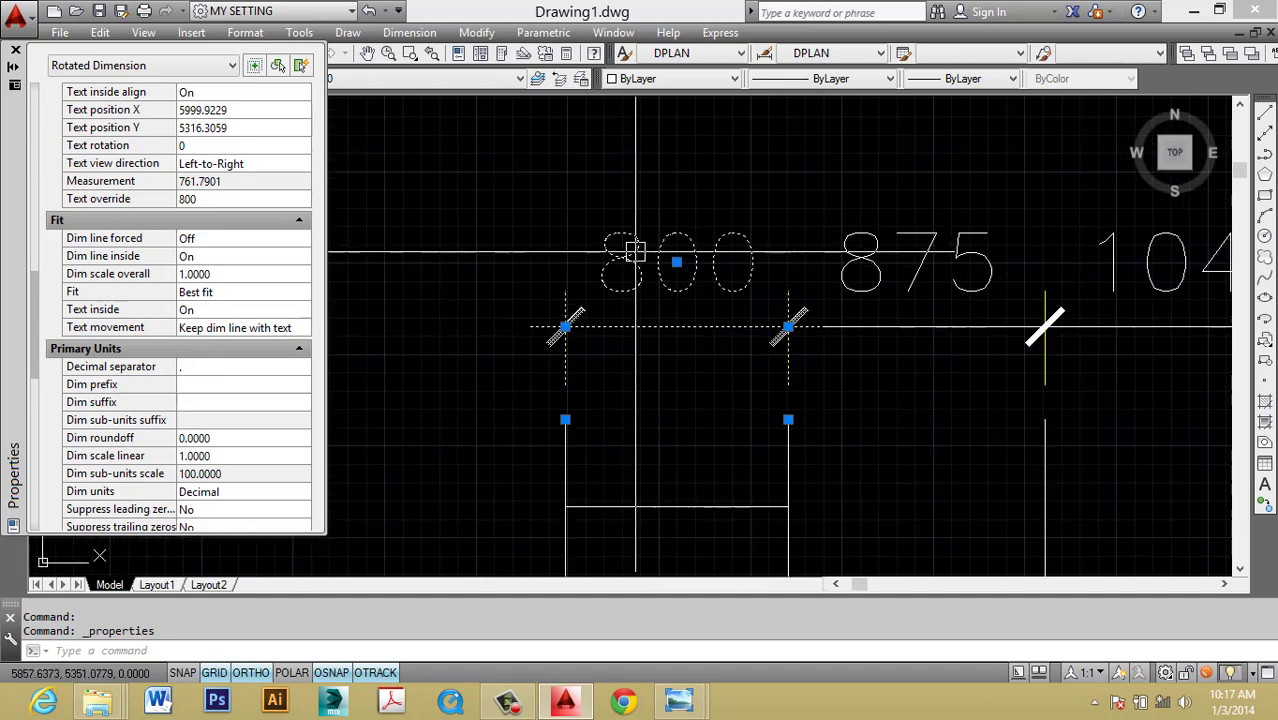
scroll(636, 250, "down", 3)
scroll(690, 300, "up", 2)
scroll(720, 325, "up", 1)
middle_click_drag(720, 325, 738, 326)
key("Escape")
double_click(697, 303)
key("Escape")
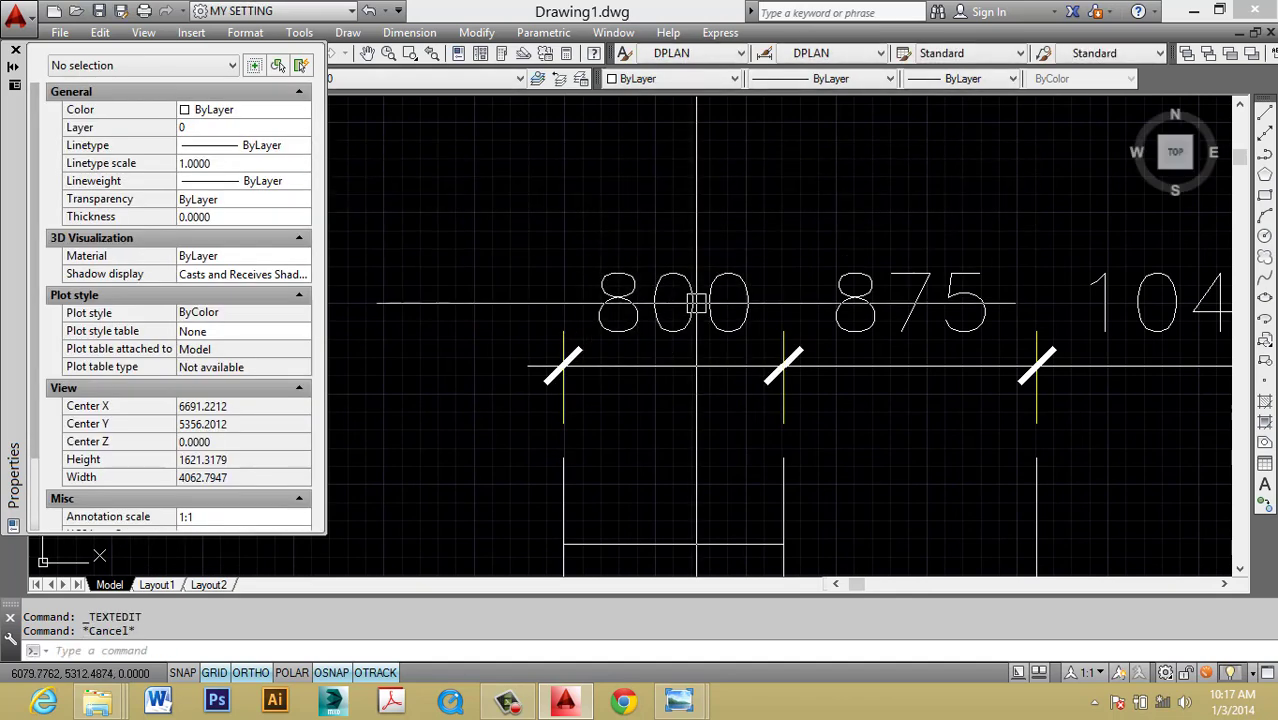
Replace the 800 dimension text with 'AS PER SITE', fixing the typo.
double_click(697, 303)
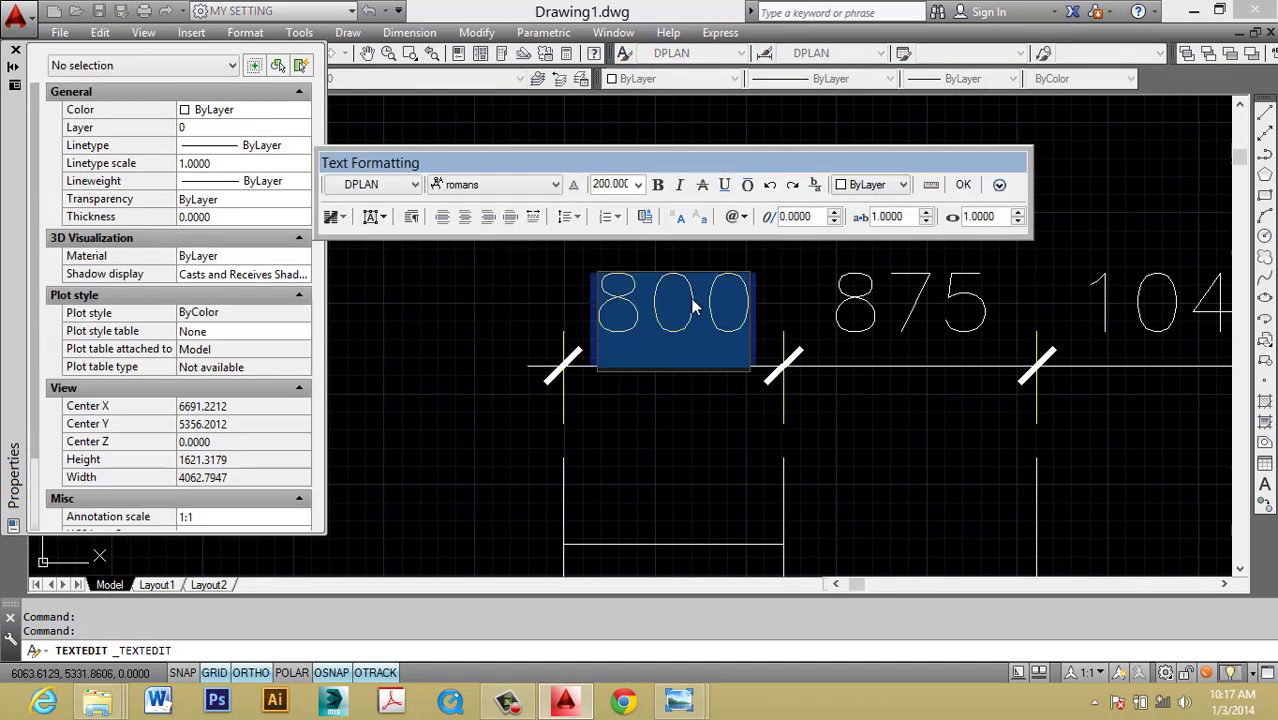
type("AS PER")
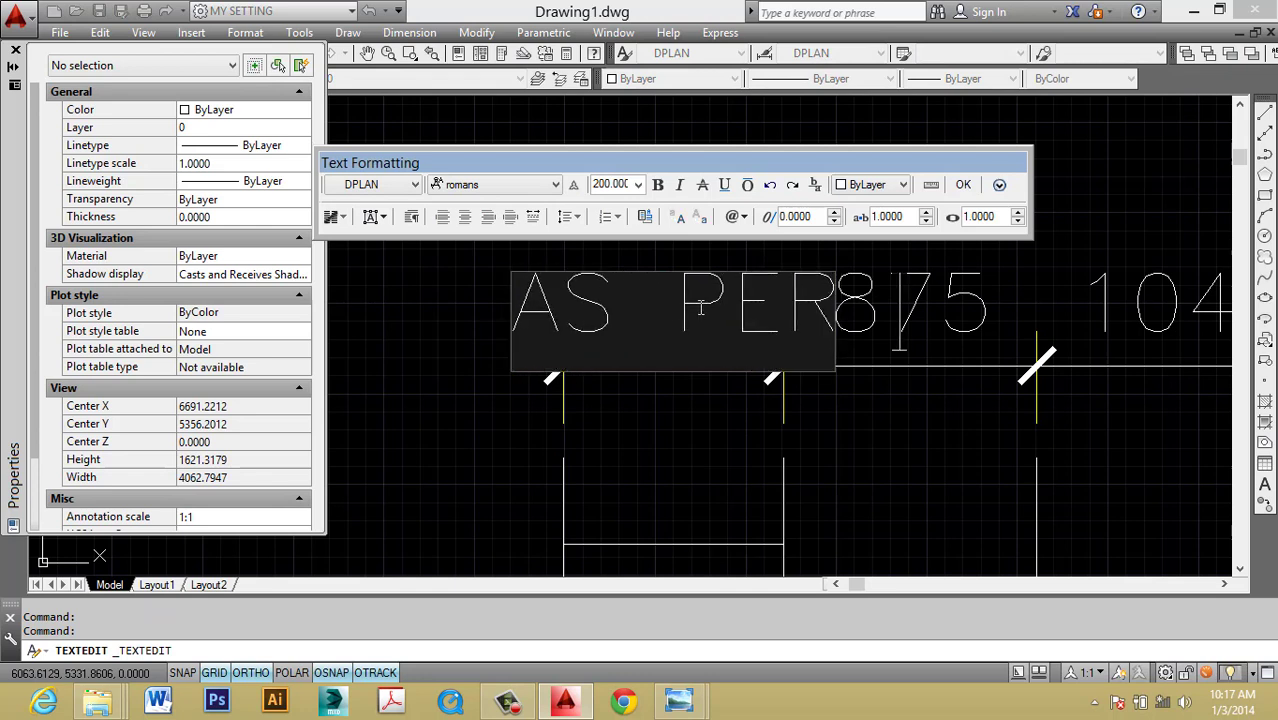
type(" SITTE")
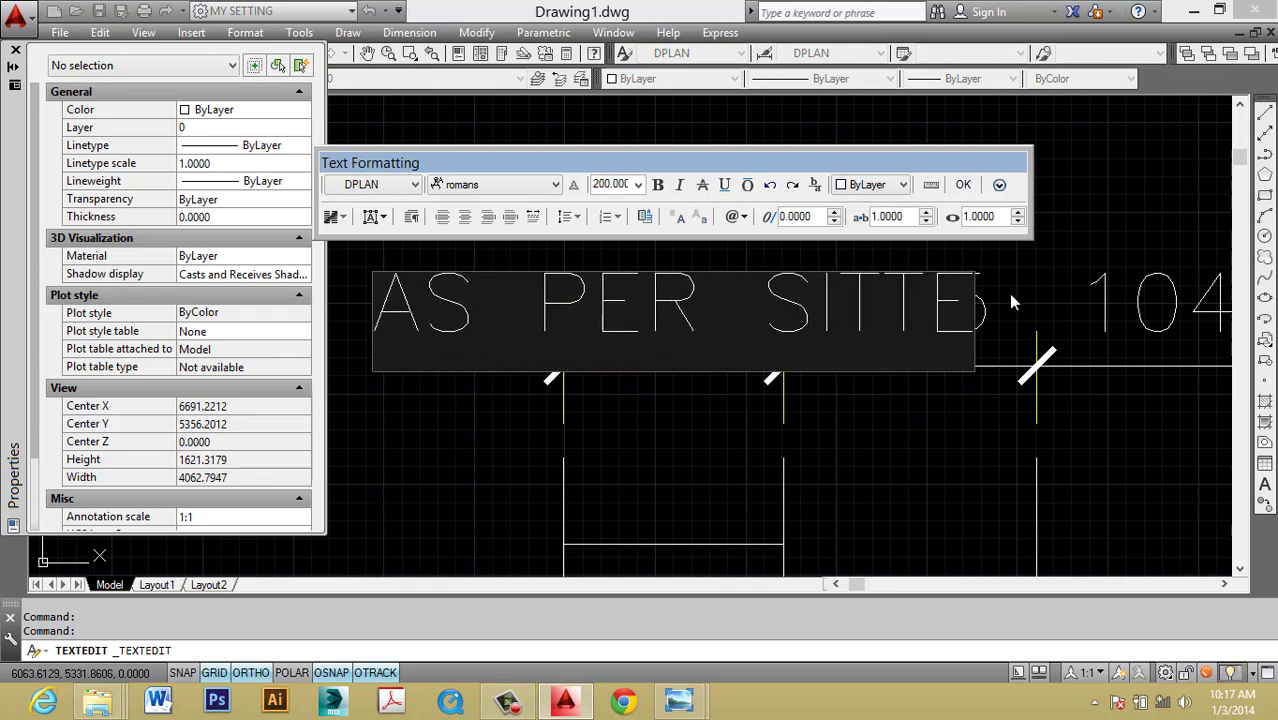
key("BackSpace")
key("BackSpace")
type("E")
left_click(835, 410)
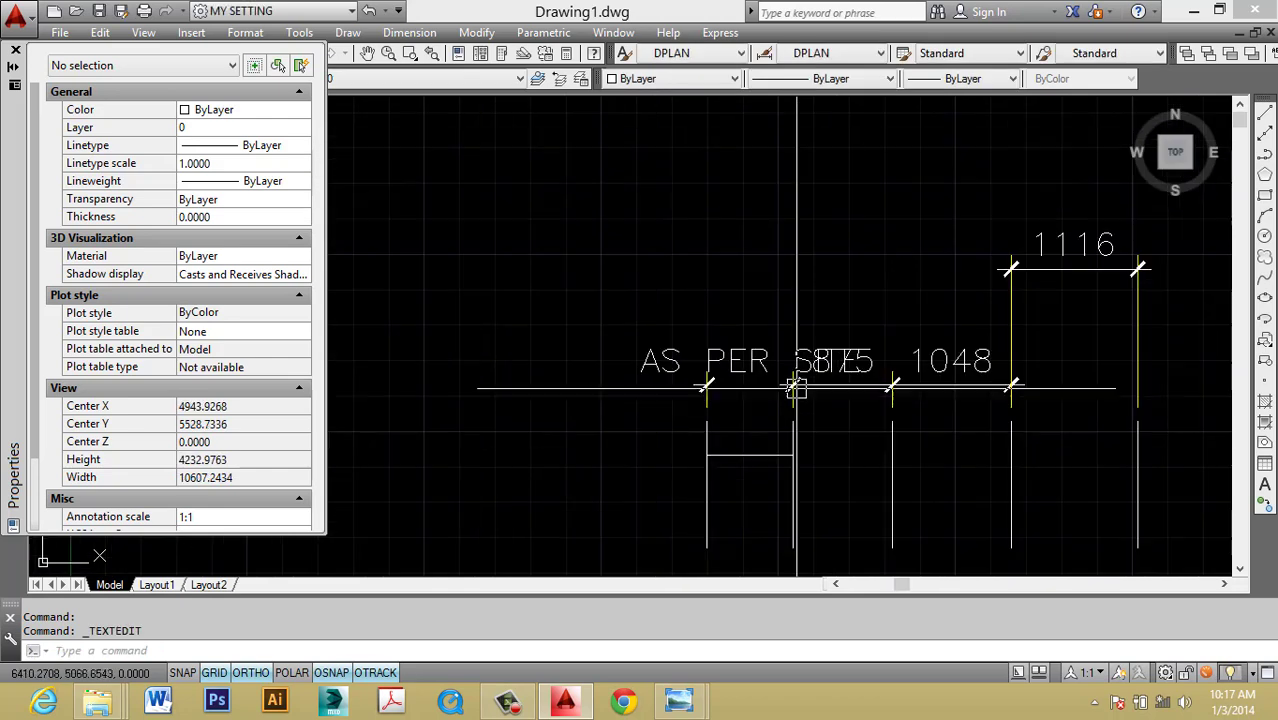
scroll(835, 410, "down", 3)
Erase the lines and dimensions on the right side of the chain.
left_click(673, 538)
key("Escape")
scroll(655, 260, "down", 4)
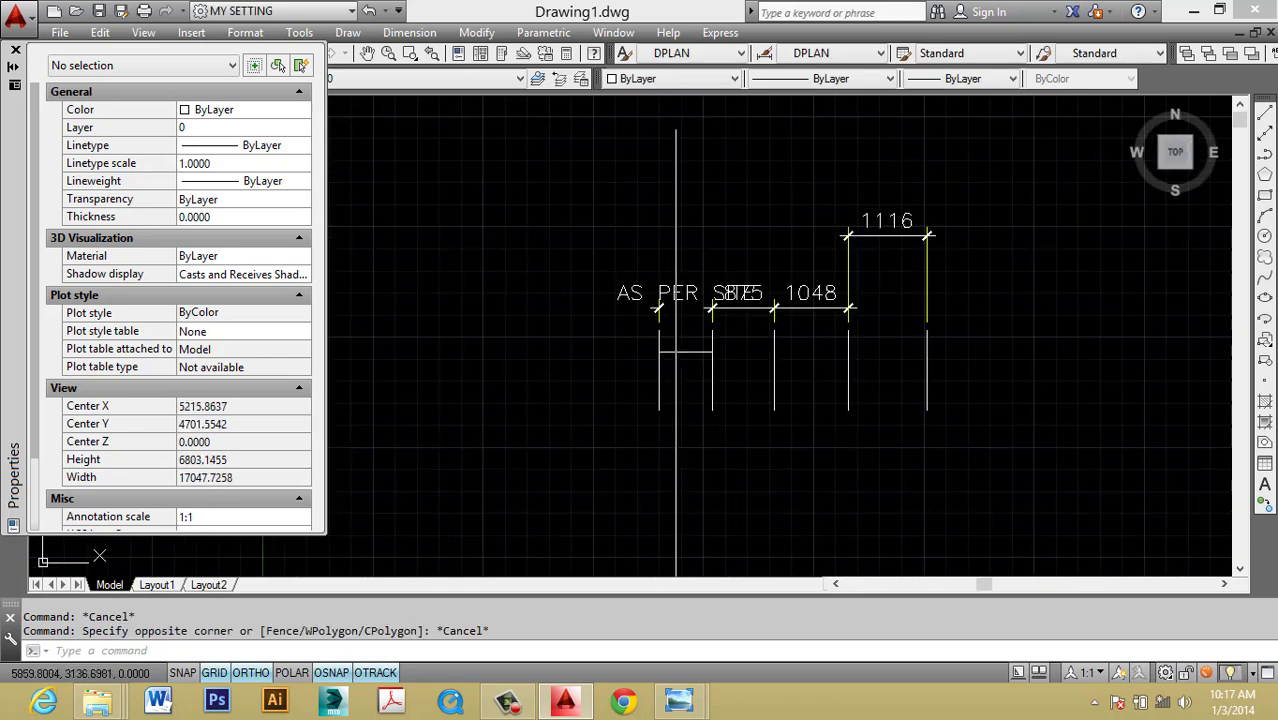
left_click(796, 442)
left_click(797, 442)
key("Escape")
left_click(836, 427)
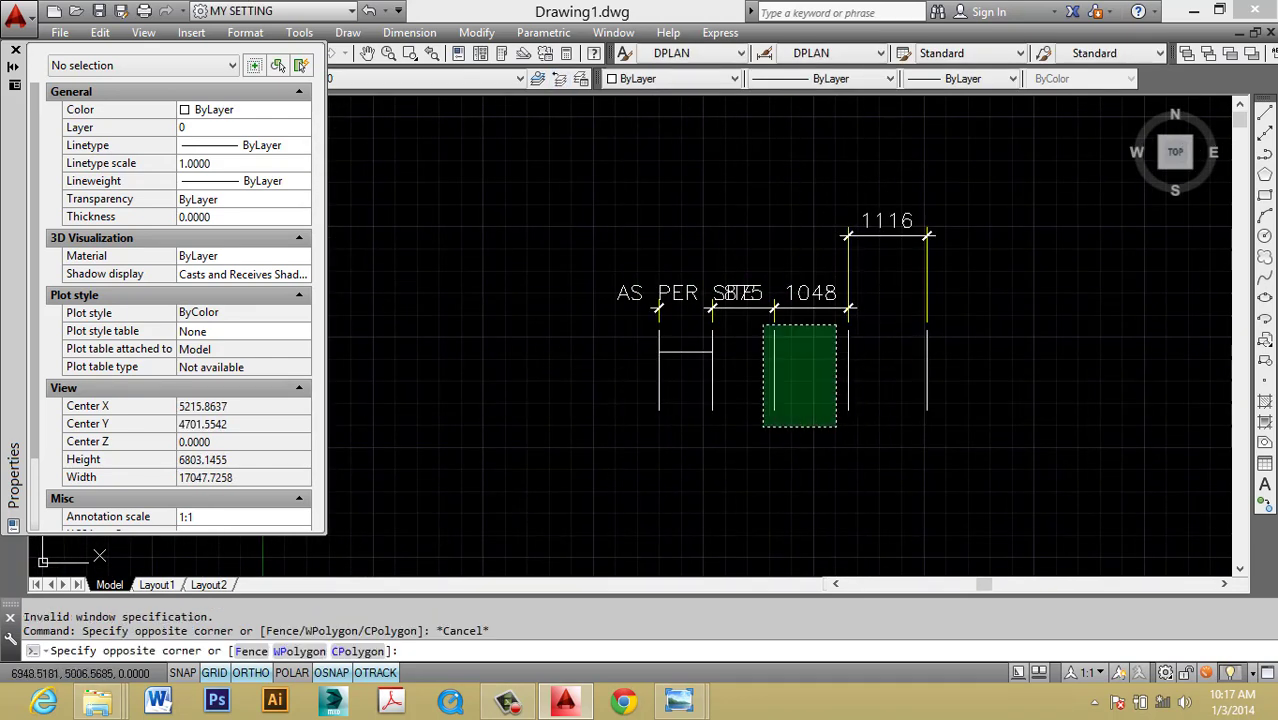
left_click(764, 290)
type("e")
key("Return")
Stretch the right line and 1116 dimension so the dimension spans 5041.
scroll(836, 434, "up", 3)
left_click(799, 499)
left_click(713, 228)
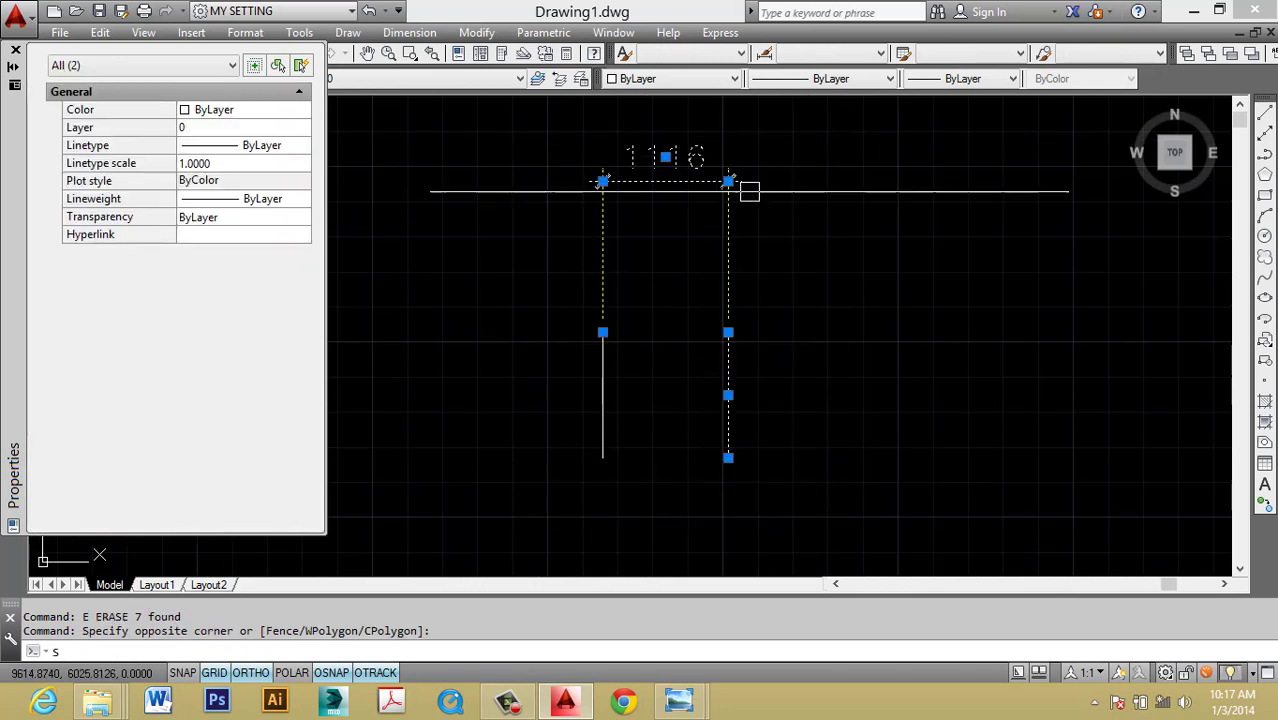
key("Return")
left_click(728, 182)
left_click(1010, 271)
key("Escape")
key("Escape")
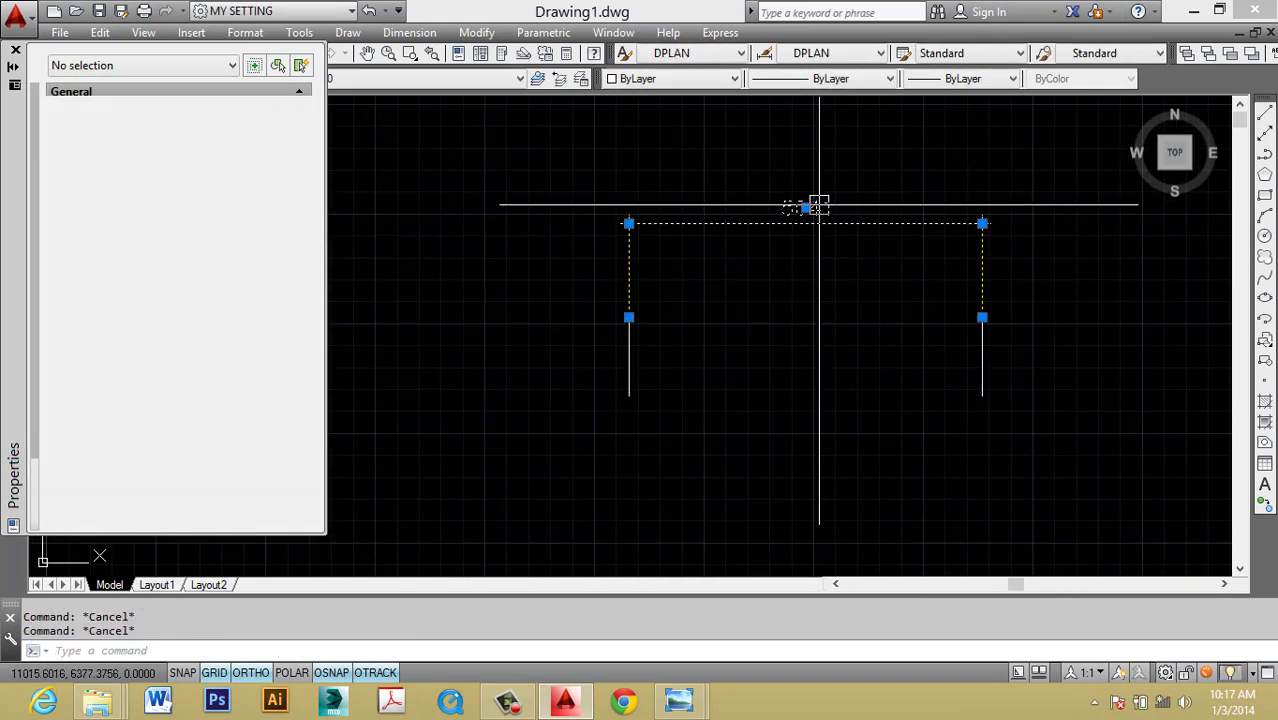
Inspect the 5041 dimension text, then cancel any pending commands.
double_click(807, 206)
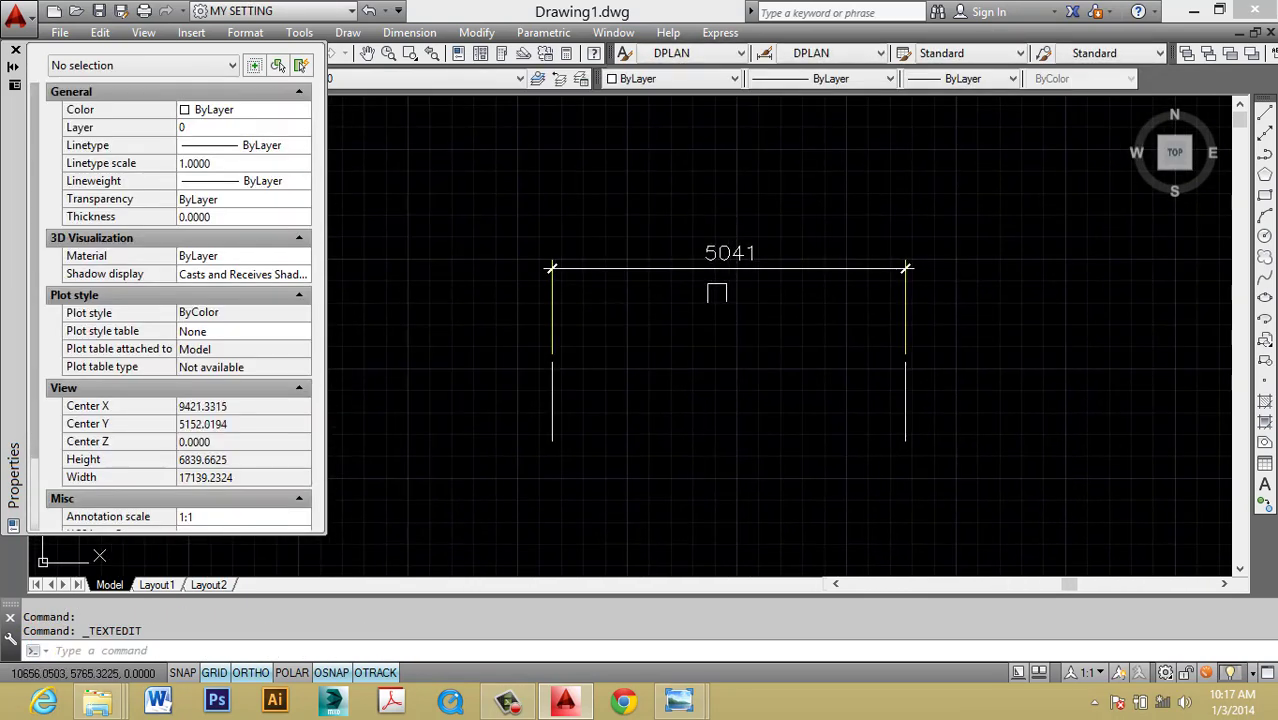
key("Escape")
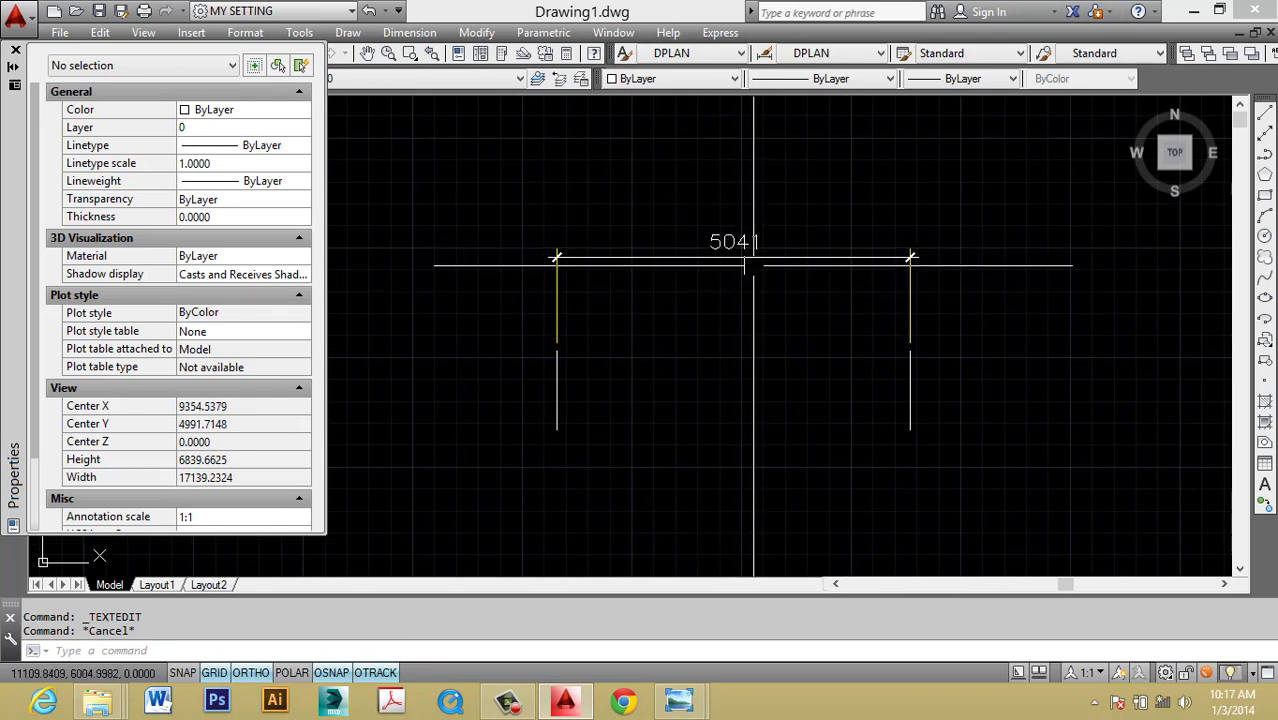
key("Escape")
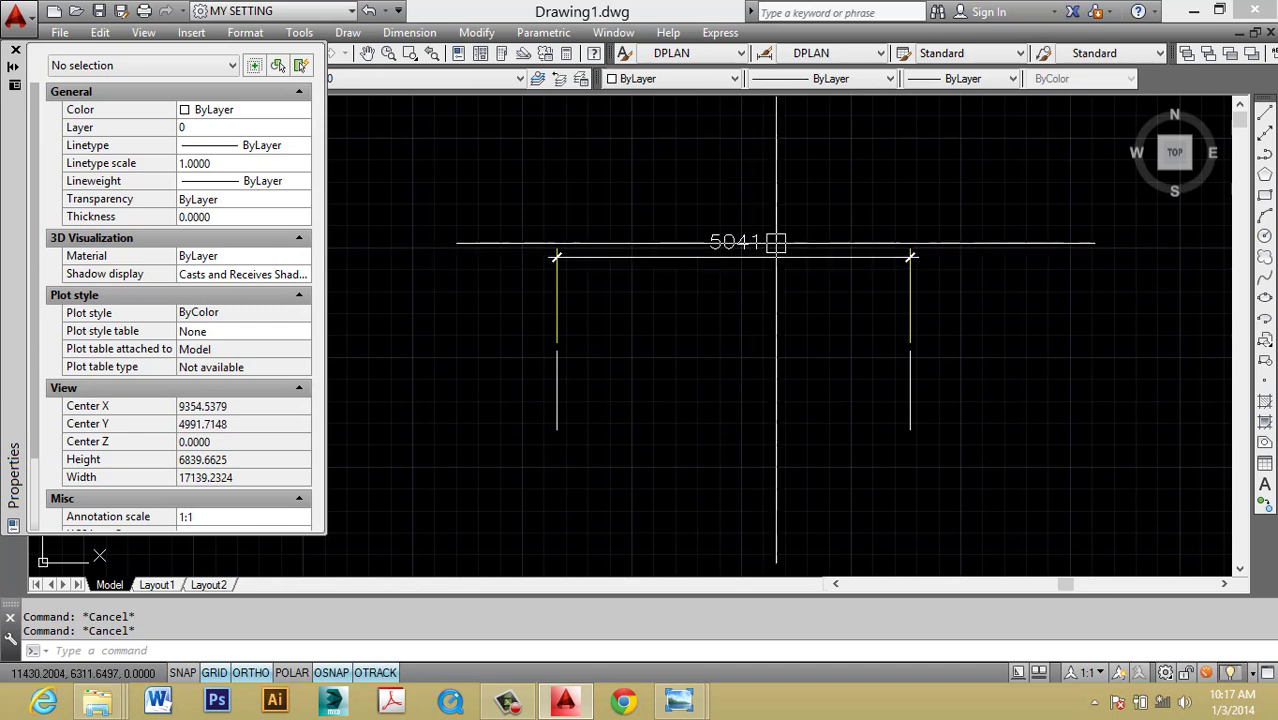
middle_click_drag(781, 253, 773, 244)
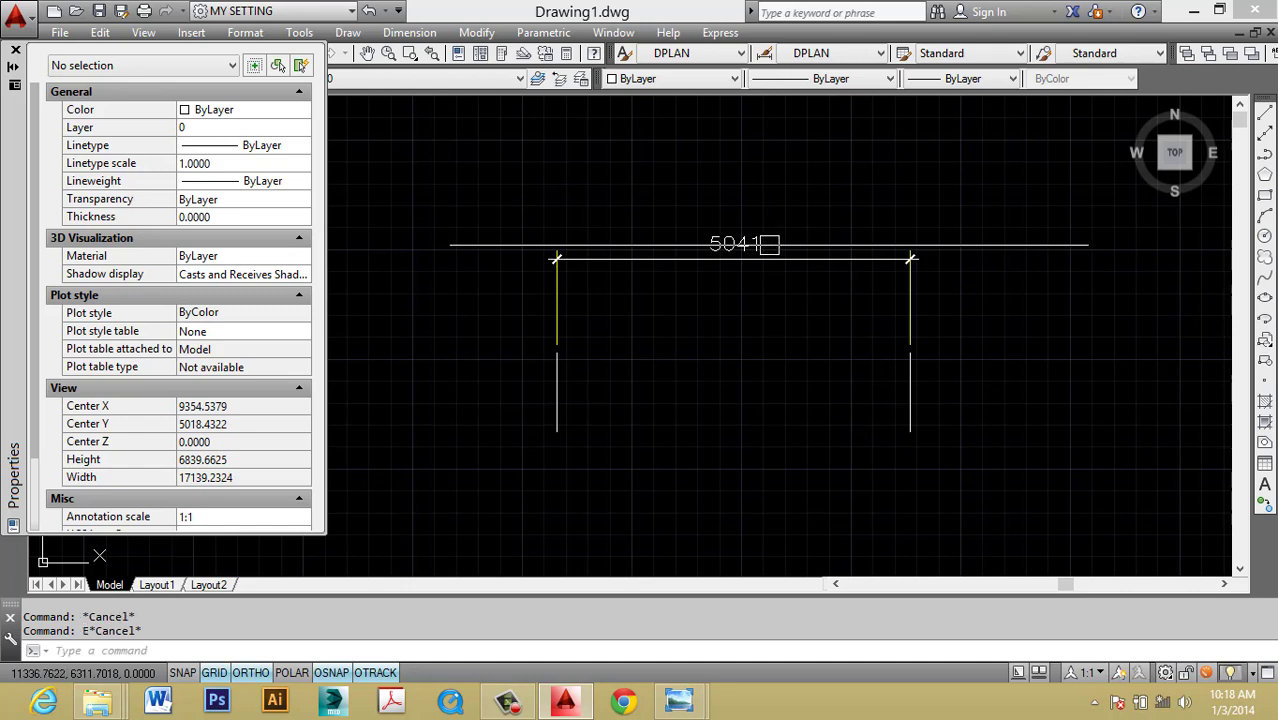
key("Escape")
type("ED")
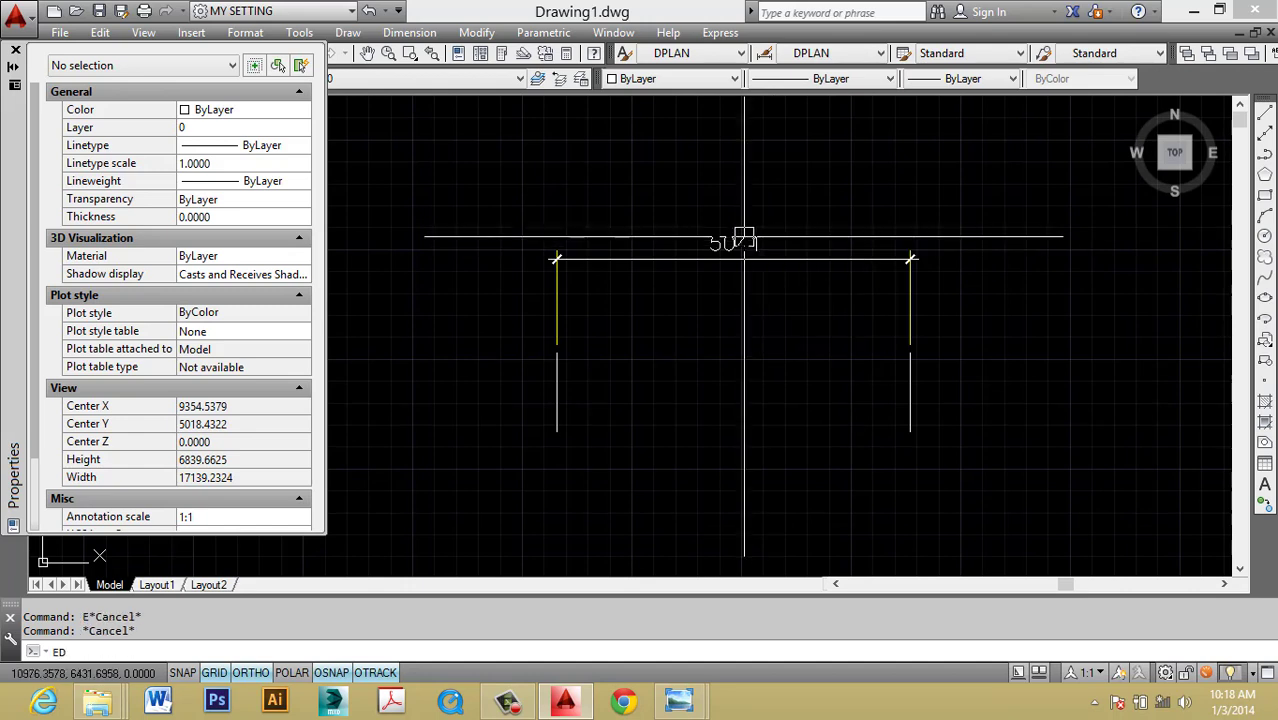
key("Escape")
Edit the 5041 dimension text with ED so it reads 'AS PER SITE'.
type("D")
key("Return")
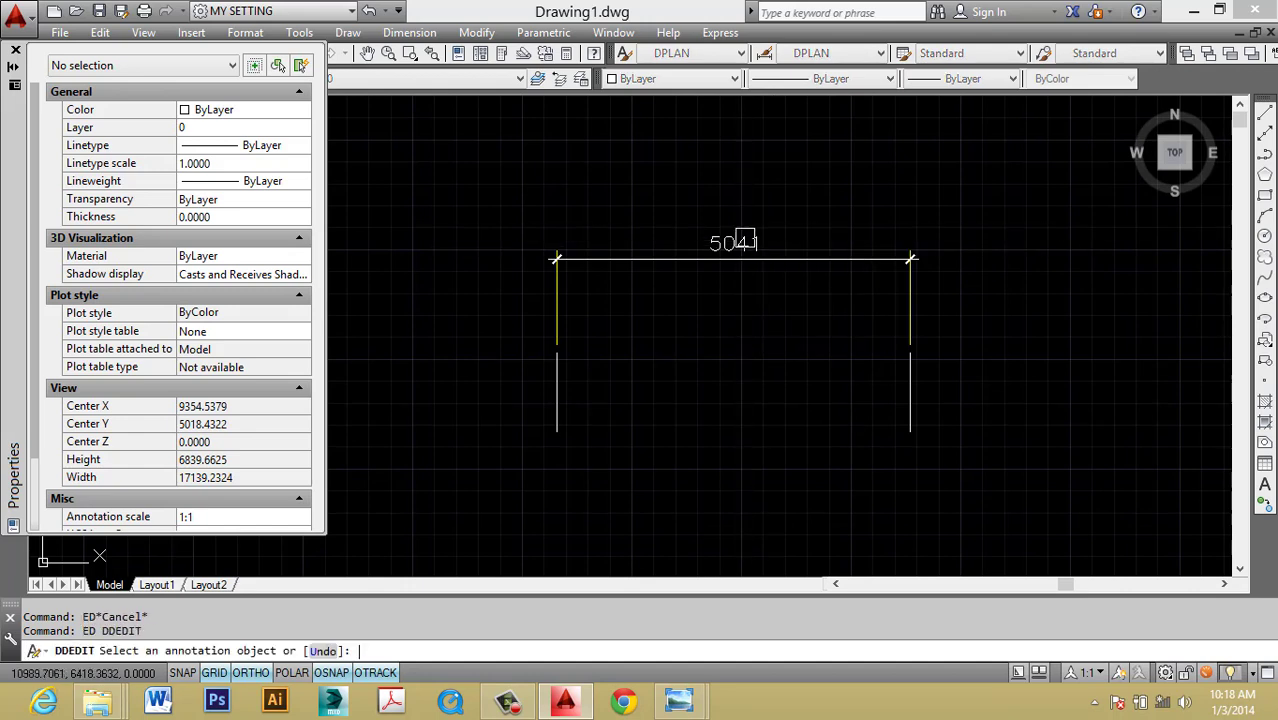
left_click(747, 252)
type("AS PER SITE")
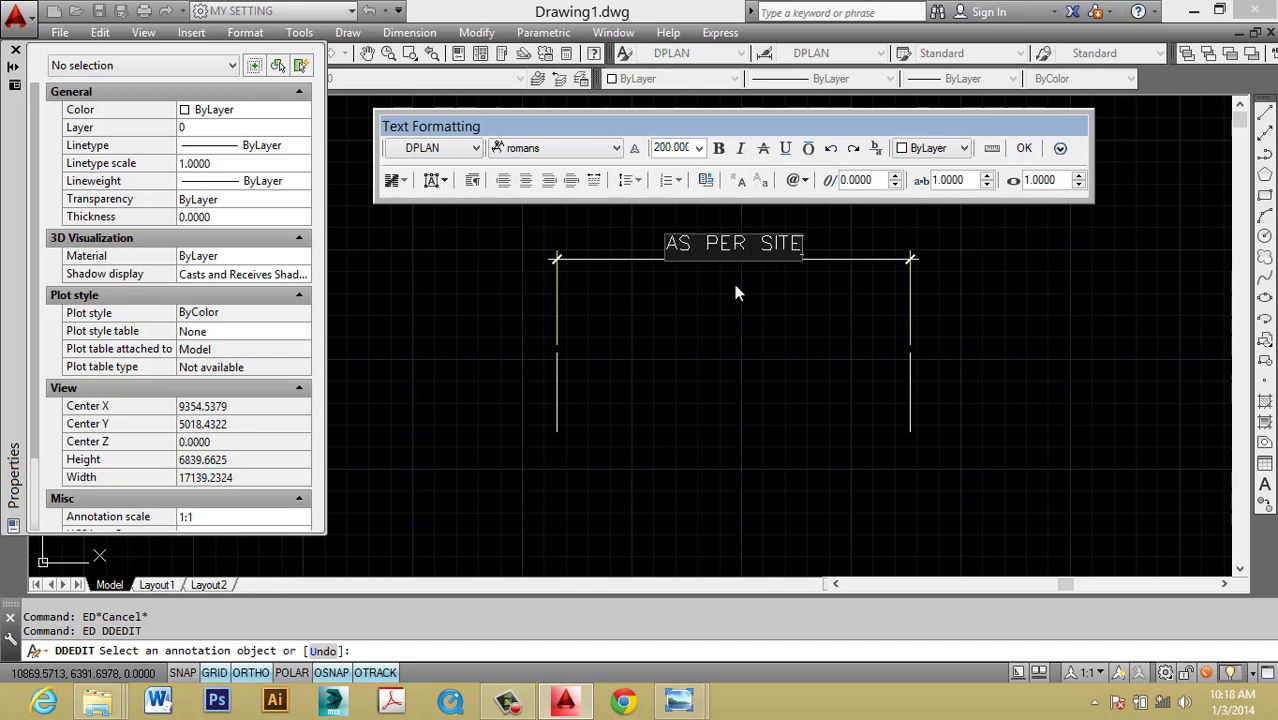
left_click(735, 292)
key("Escape")
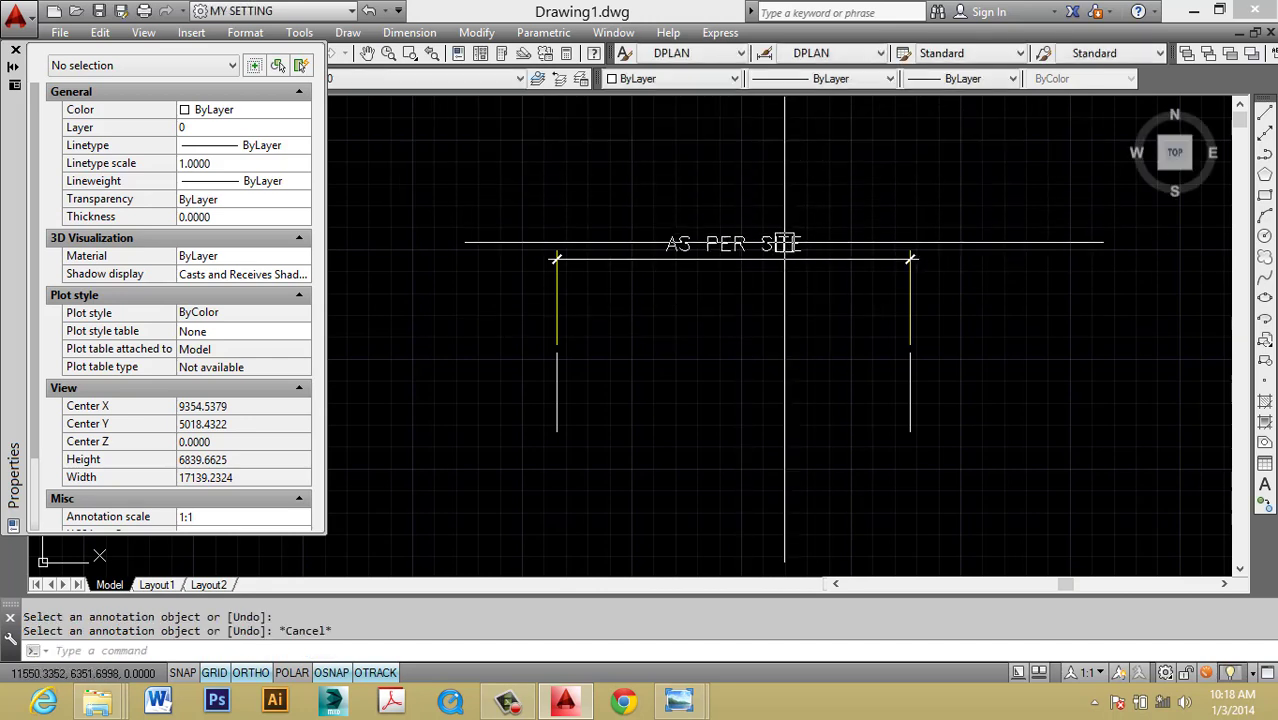
Recentre the view and reopen the AS PER SITE text to verify it.
middle_click_drag(785, 243, 757, 285)
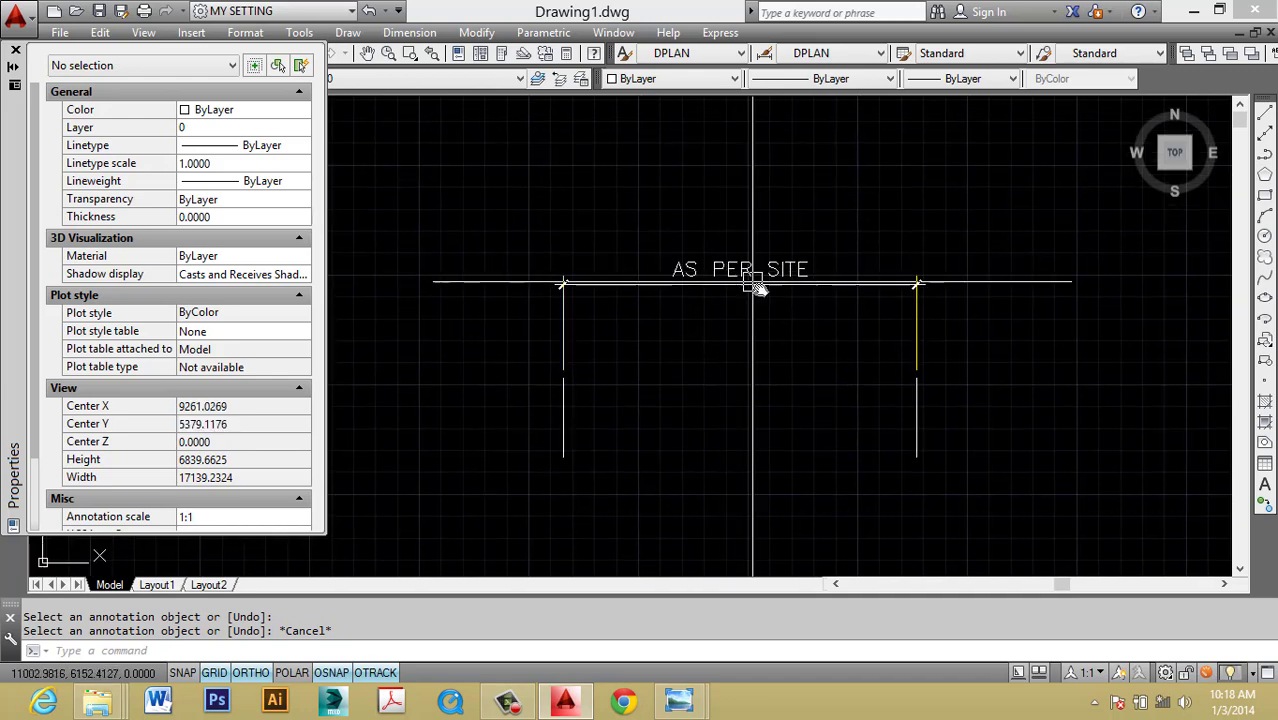
middle_click_drag(757, 287, 771, 276)
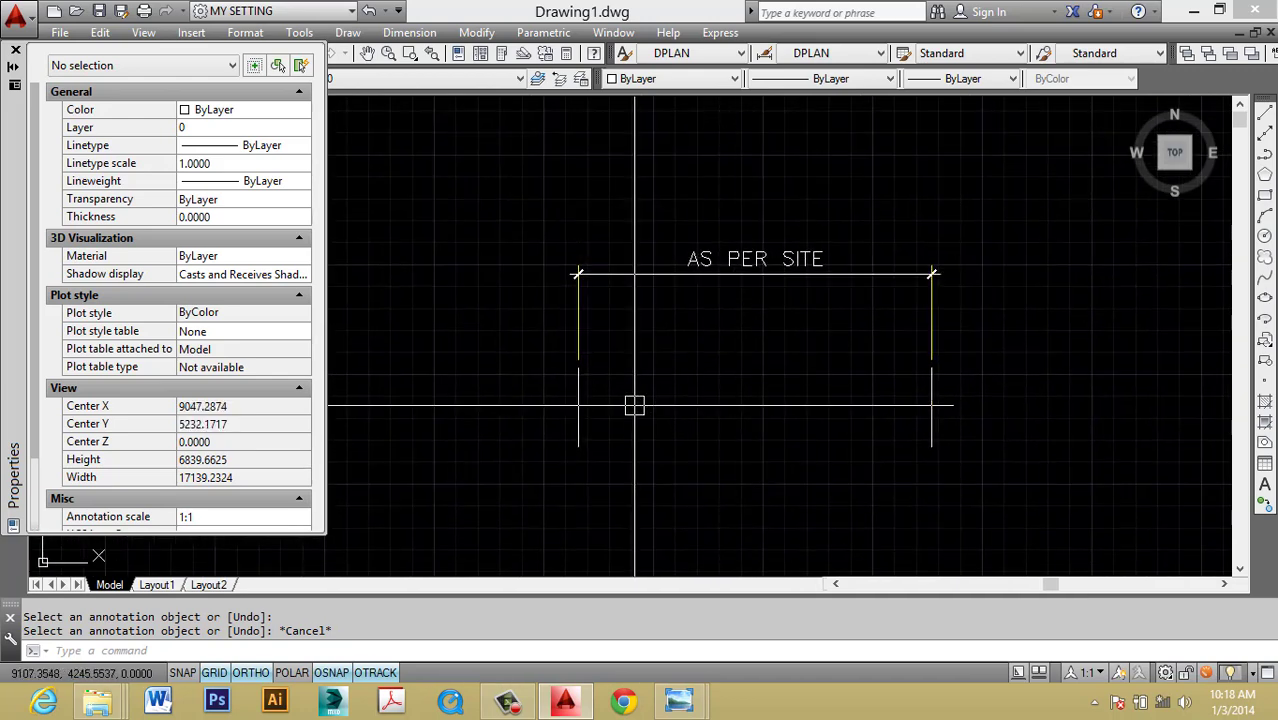
middle_click_drag(634, 405, 679, 391)
left_click_drag(841, 365, 770, 270)
key("Escape")
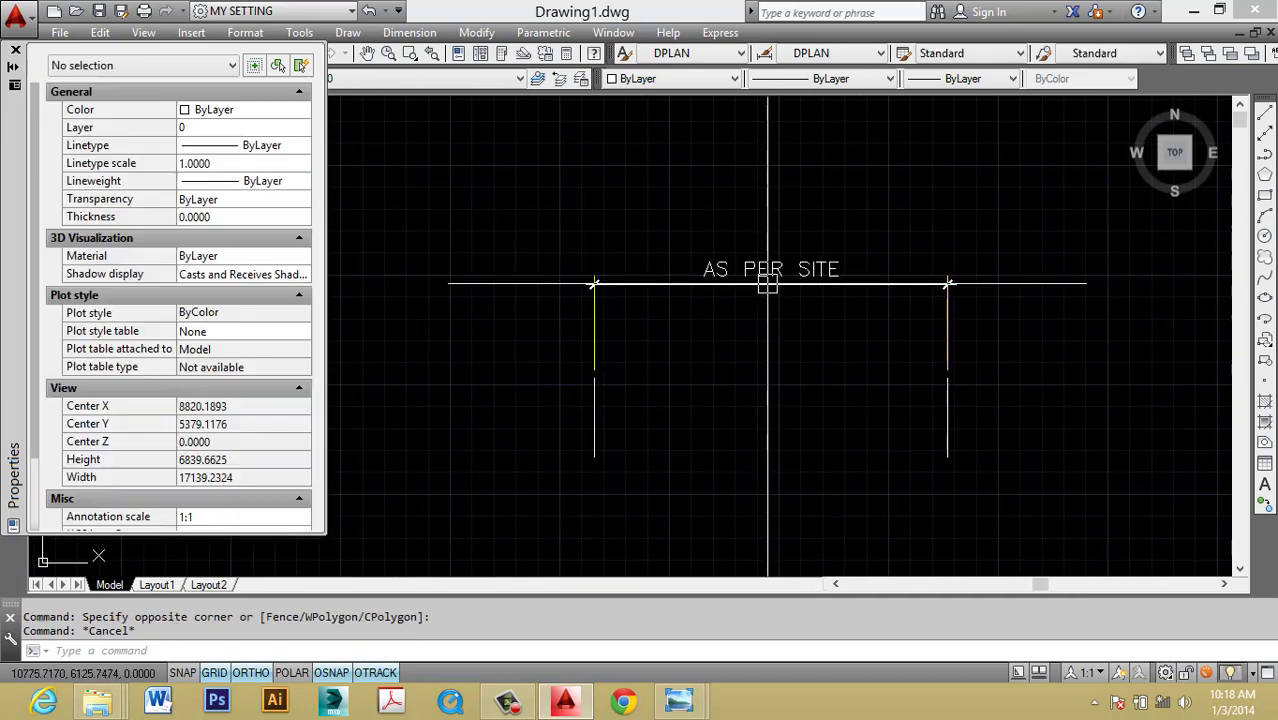
left_click(767, 284)
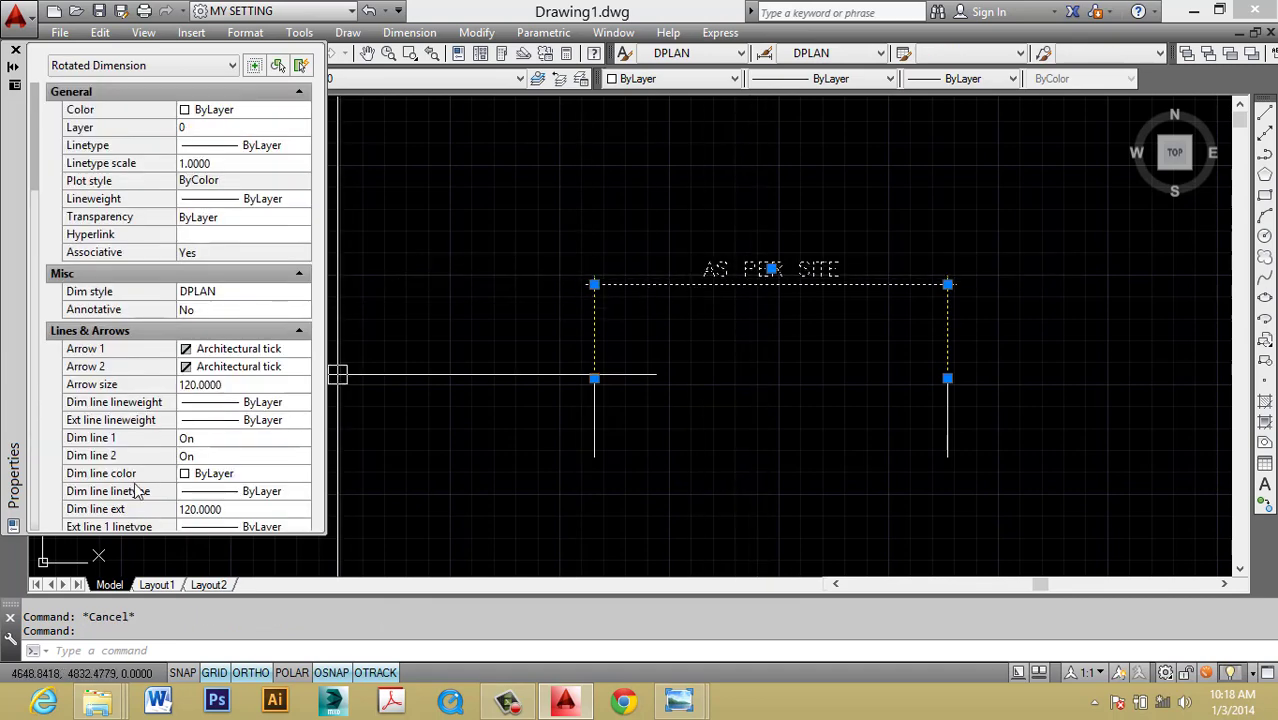
key("Escape")
type("ed")
key("Return")
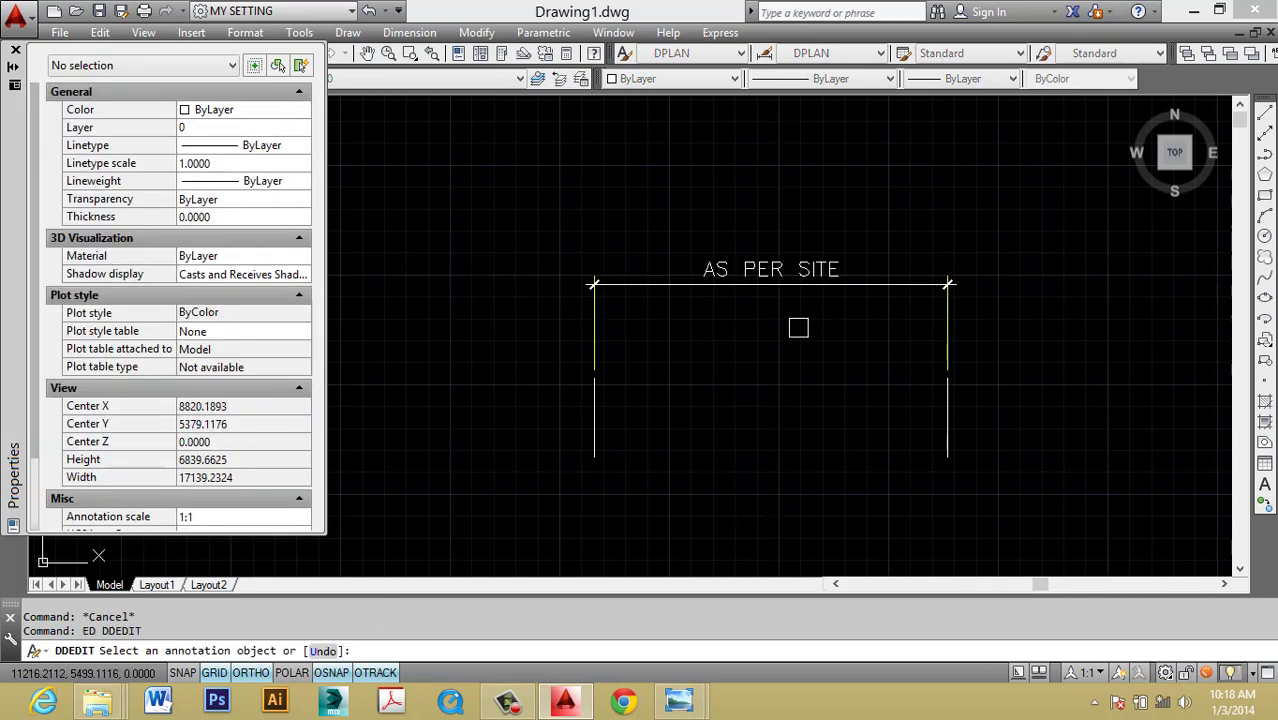
left_click(767, 268)
key("Escape")
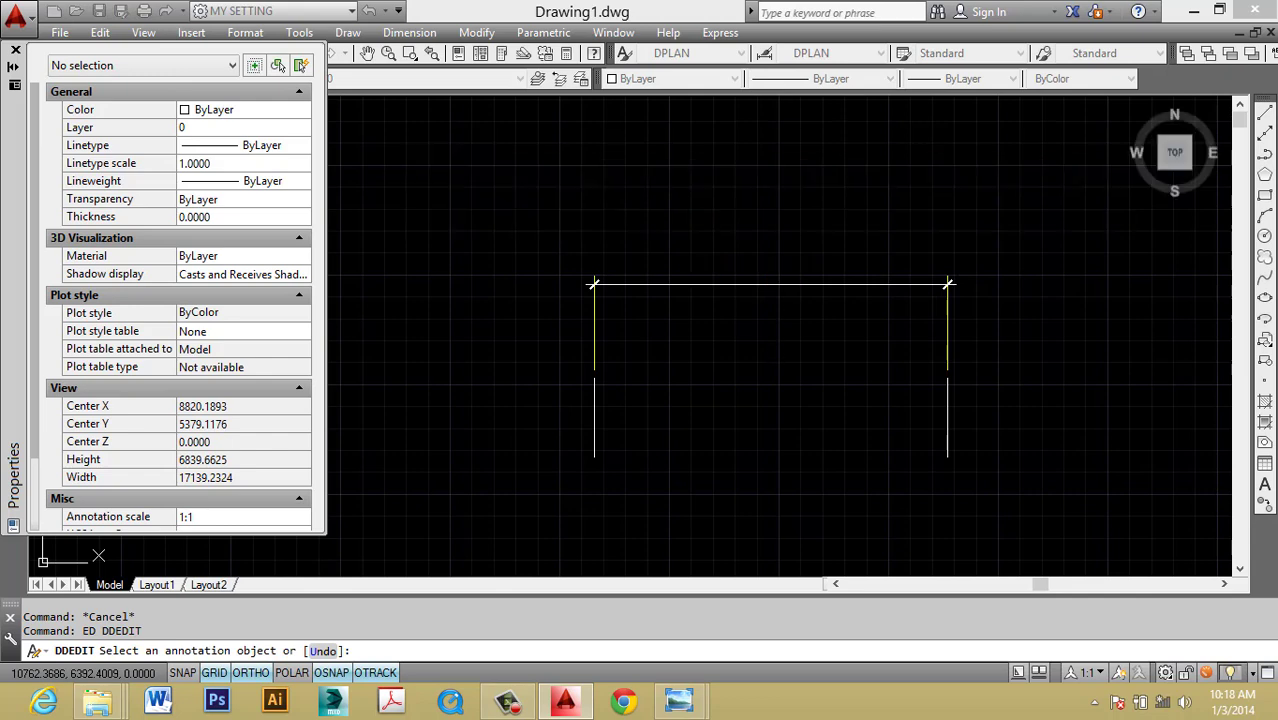
key("Escape")
key("Escape")
Start single-line text (DT) below the dimension, accepting the default height.
scroll(760, 360, "down", 1)
scroll(751, 401, "down", 1)
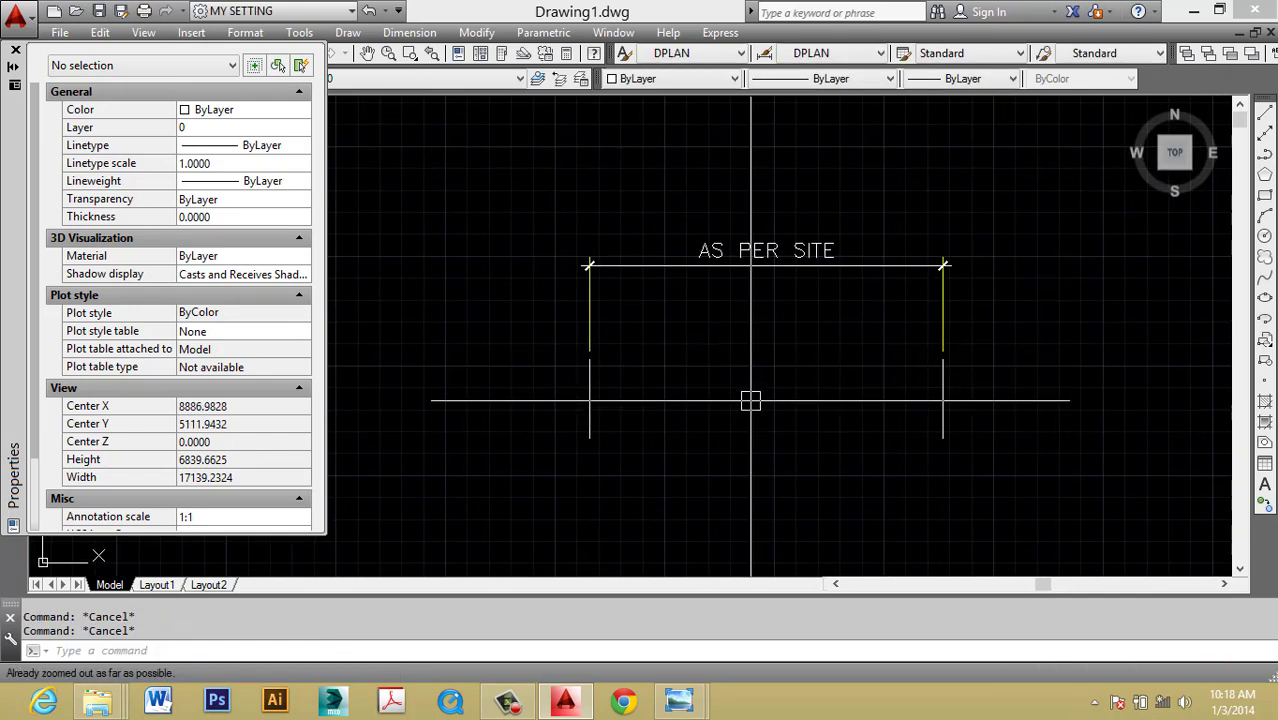
type("dt")
key("Return")
left_click(760, 490)
key("Return")
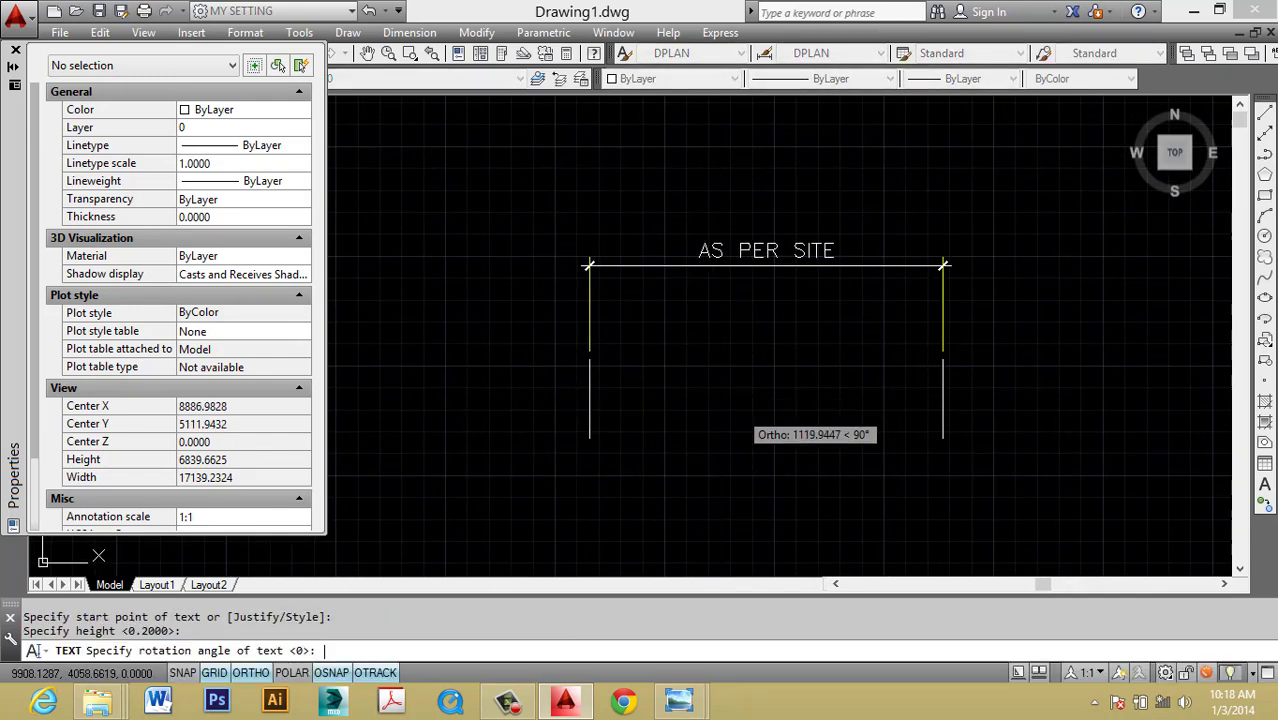
Accept the default rotation and enter the single-line text RGJRHRH.
key("Return")
type("EGRGJR")
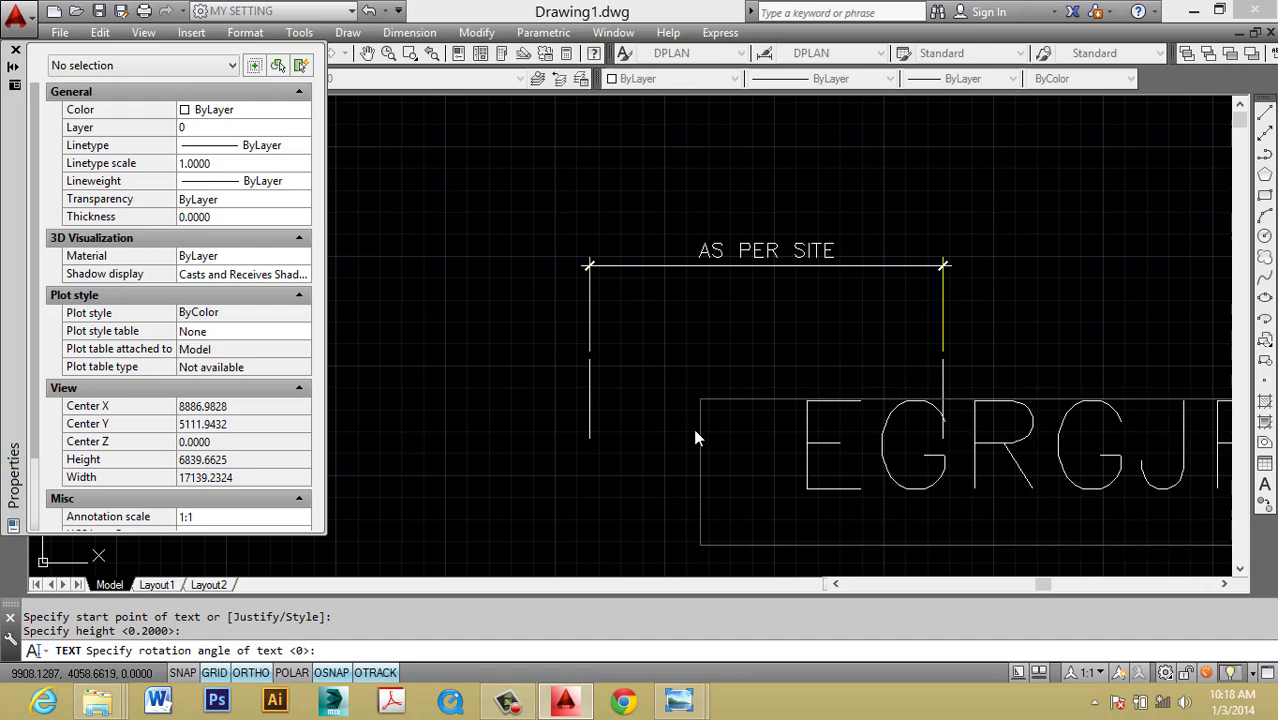
type("HRH")
key("Escape")
key("Escape")
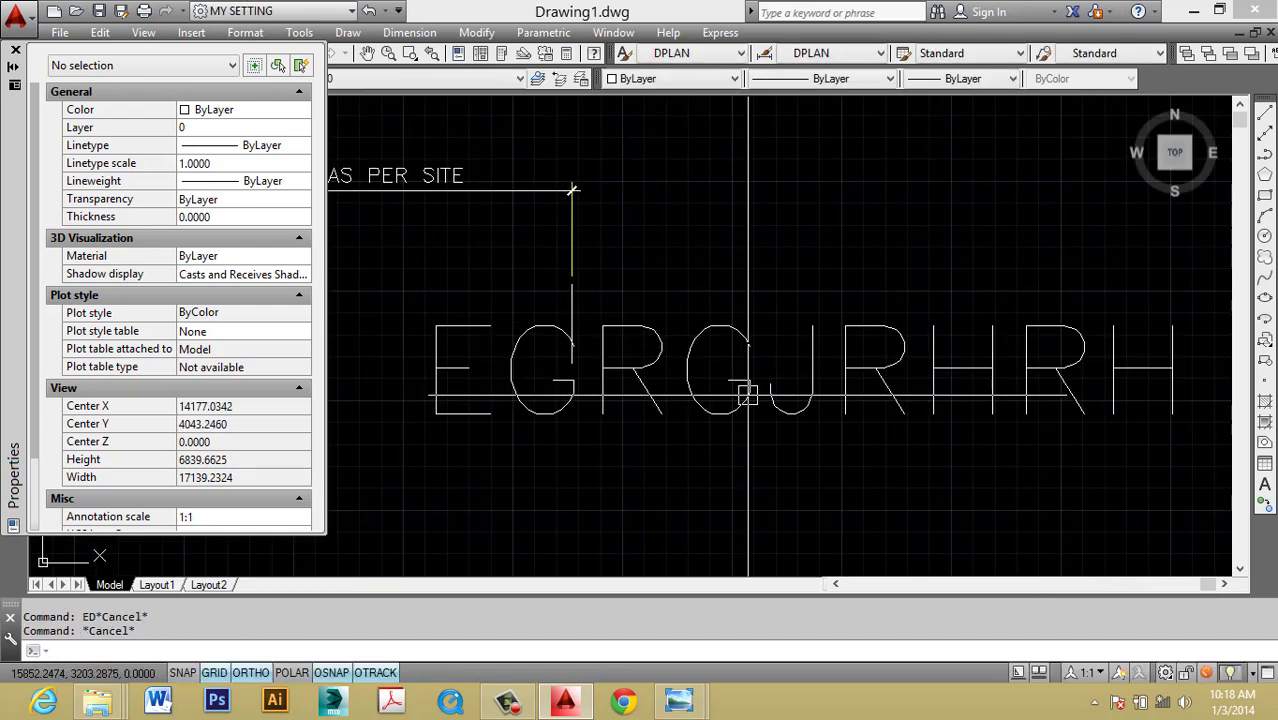
Change the large text to 'LDKHGLDFGDF' and close the Properties palette.
type("ed")
key("Return")
left_click(750, 405)
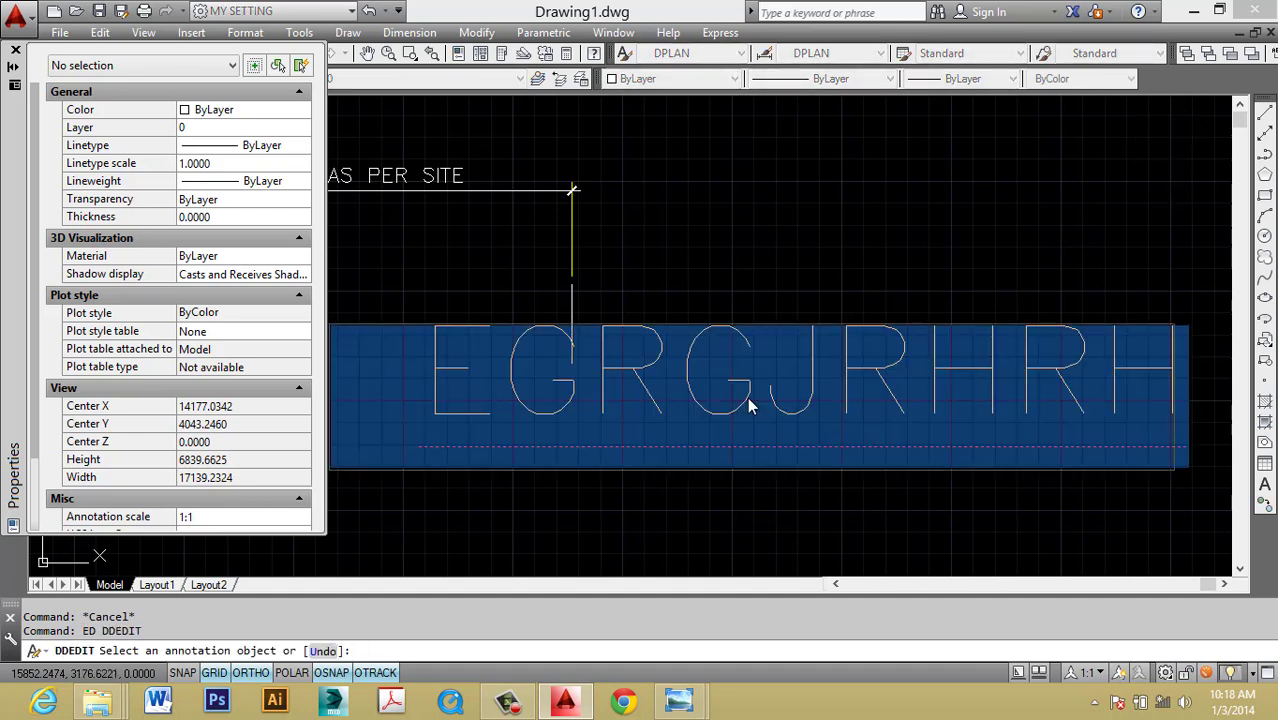
type("LDKHGLDFGDF")
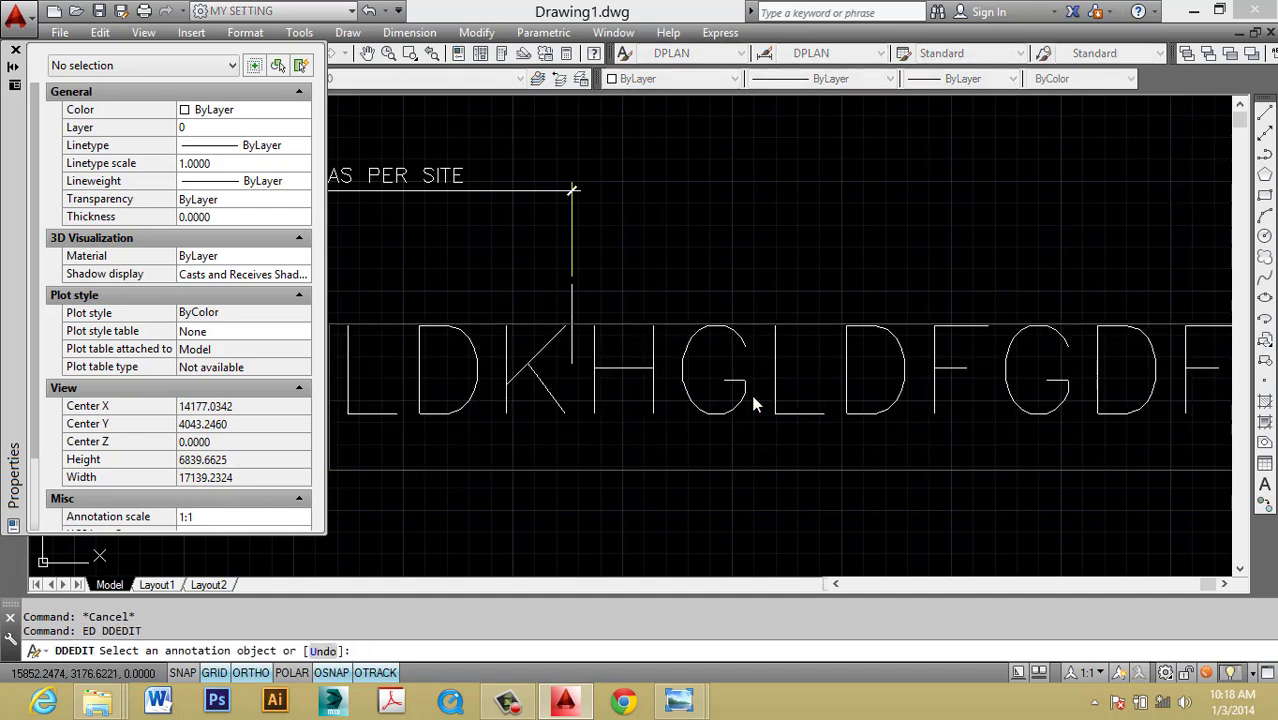
key("Escape")
key("Escape")
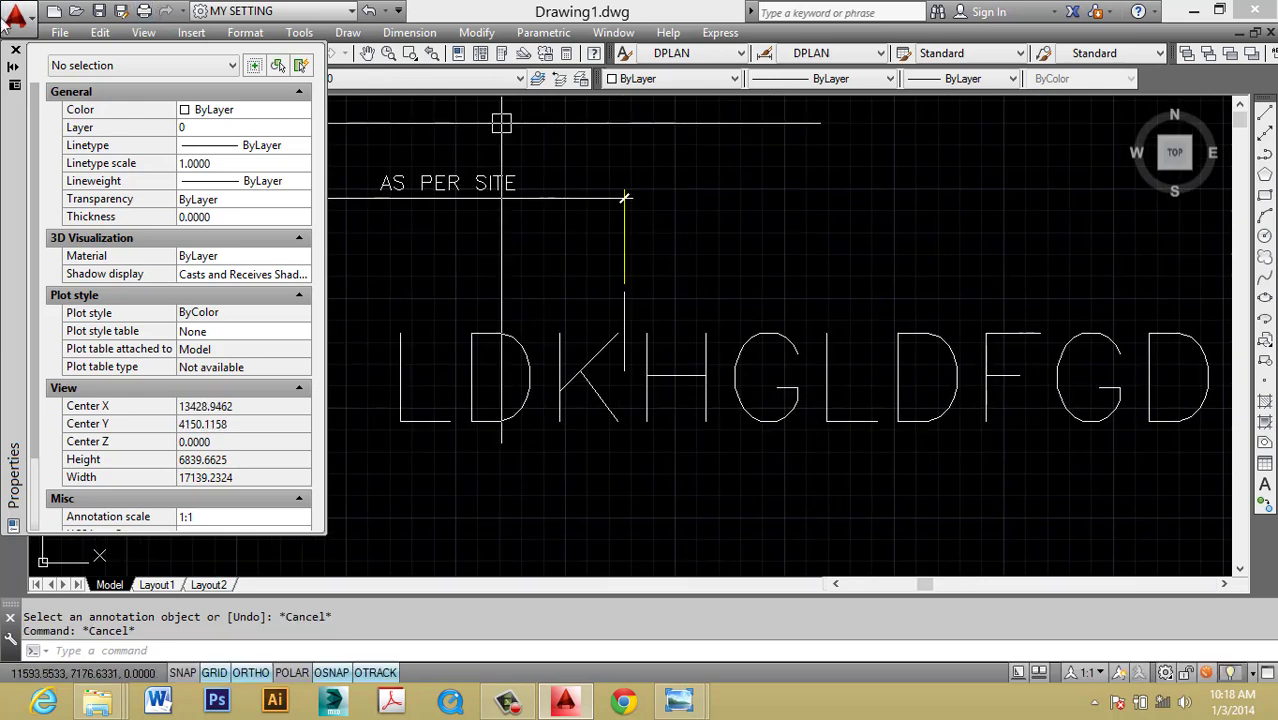
left_click(15, 50)
scroll(842, 471, "down", 2)
middle_click_drag(842, 471, 736, 437)
type("R")
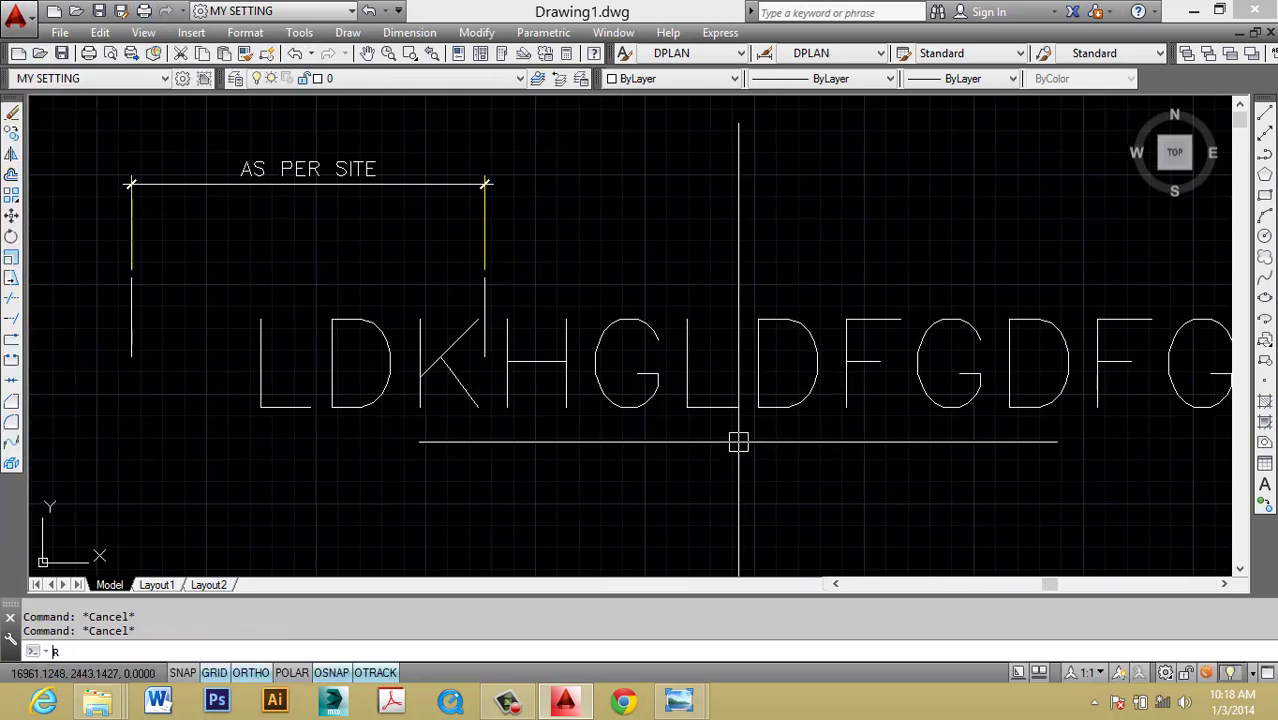
type("re")
key("Return")
scroll(720, 322, "down", 3)
key("ctrl+s")
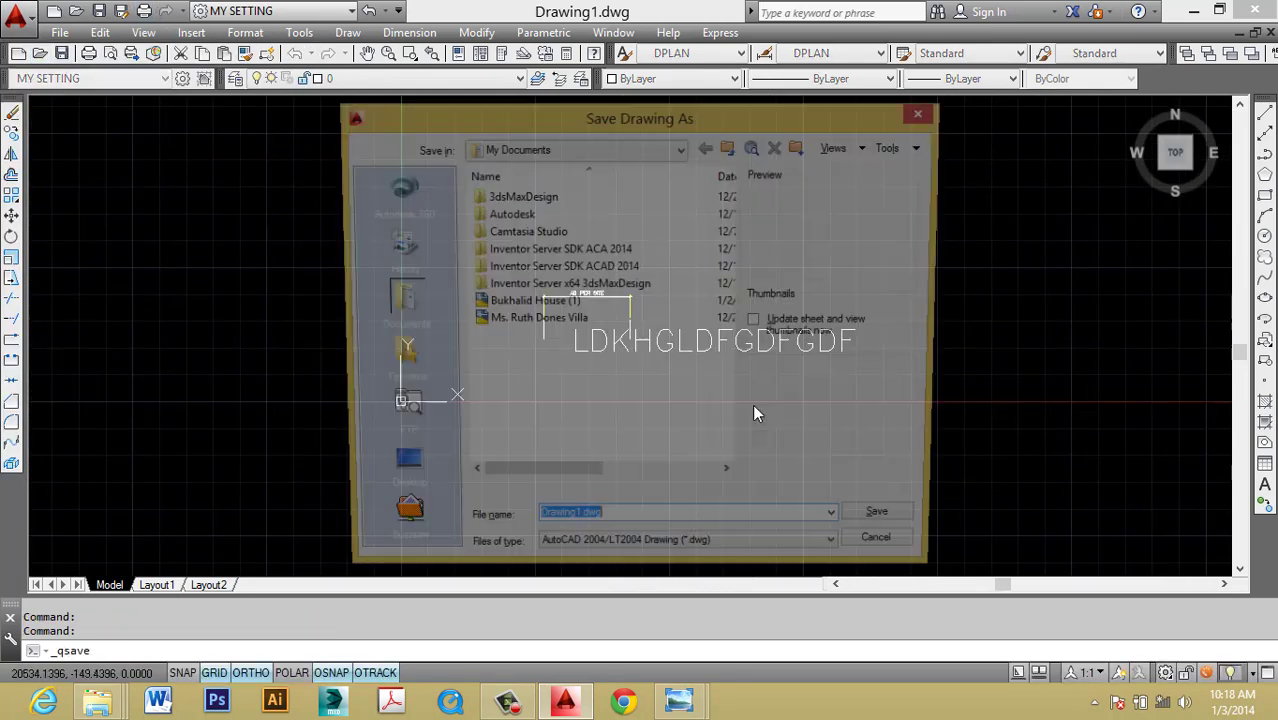
key("Escape")
middle_click_drag(761, 321, 713, 322)
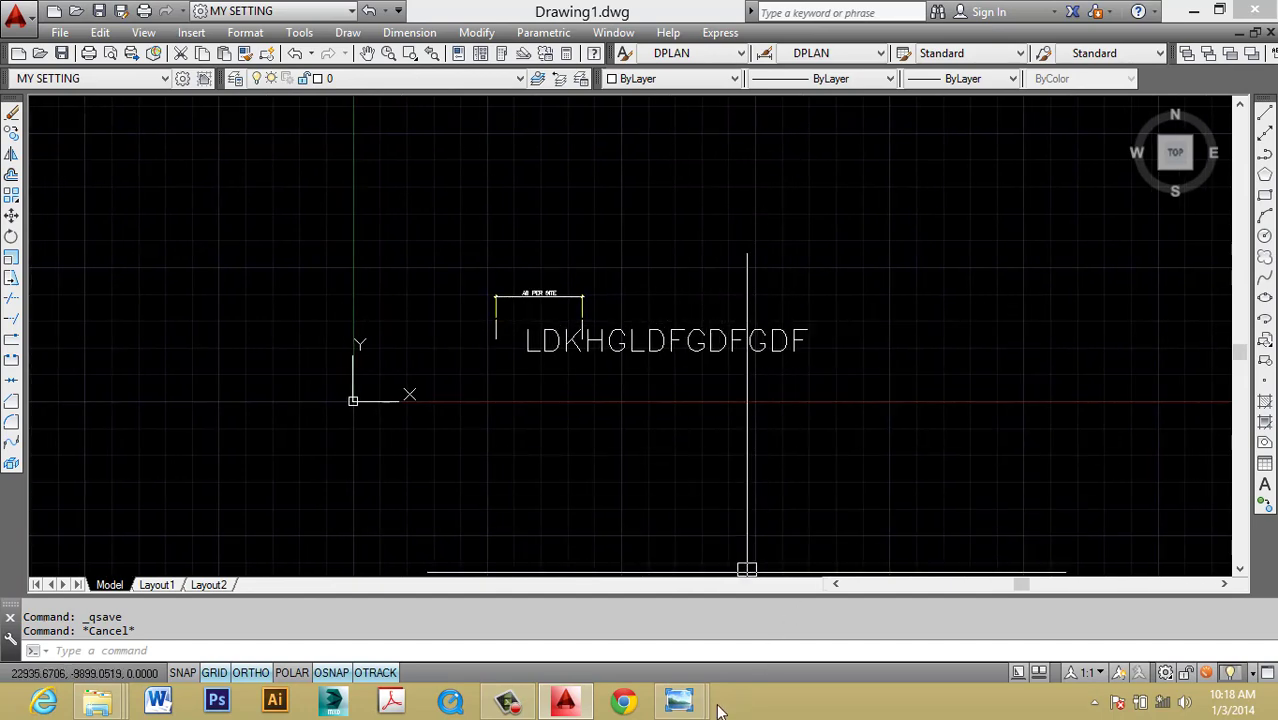
scroll(607, 430, "up", 3)
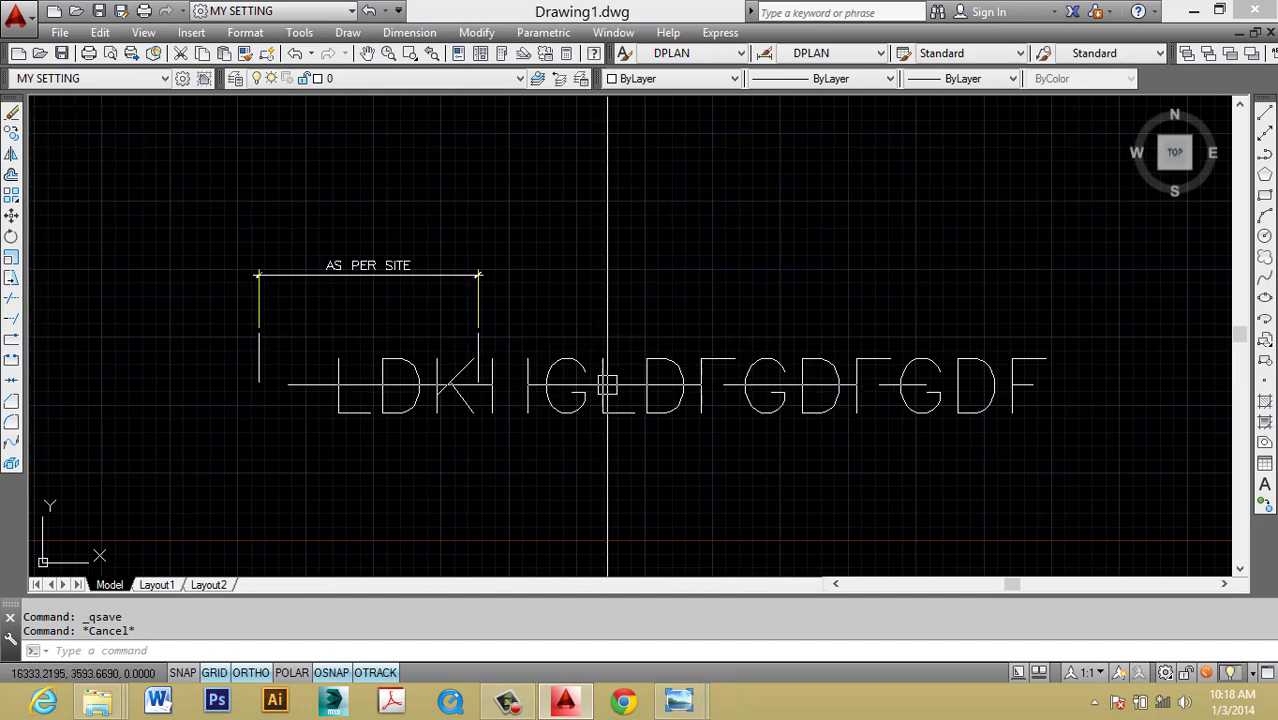
scroll(677, 323, "up", 1)
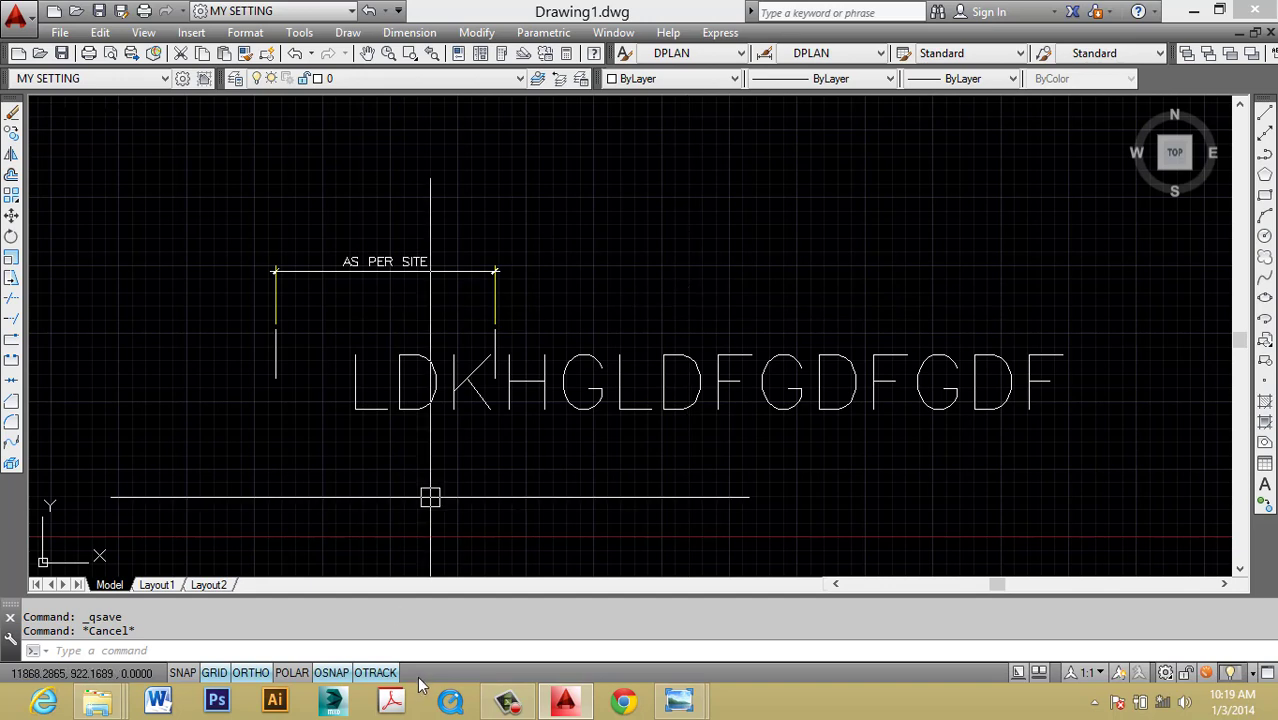
left_click(507, 700)
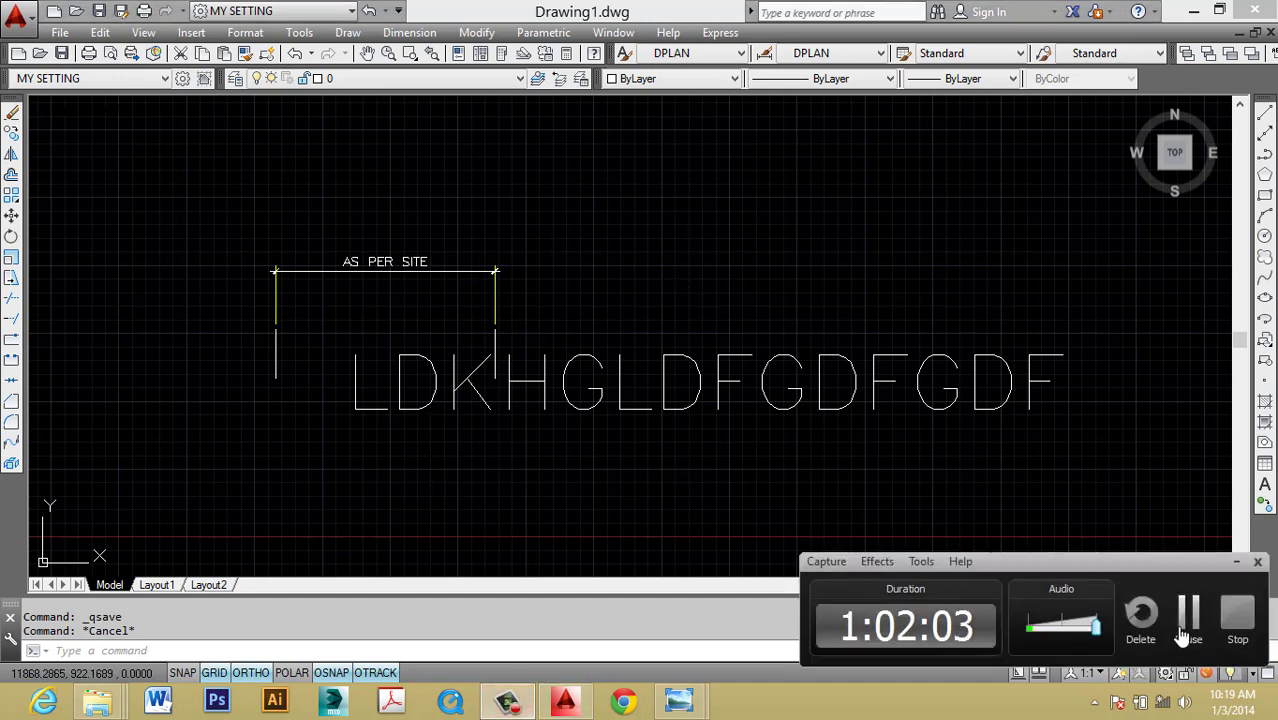
Stop the capture from the Camtasia Recorder control panel.
left_click(1240, 625)
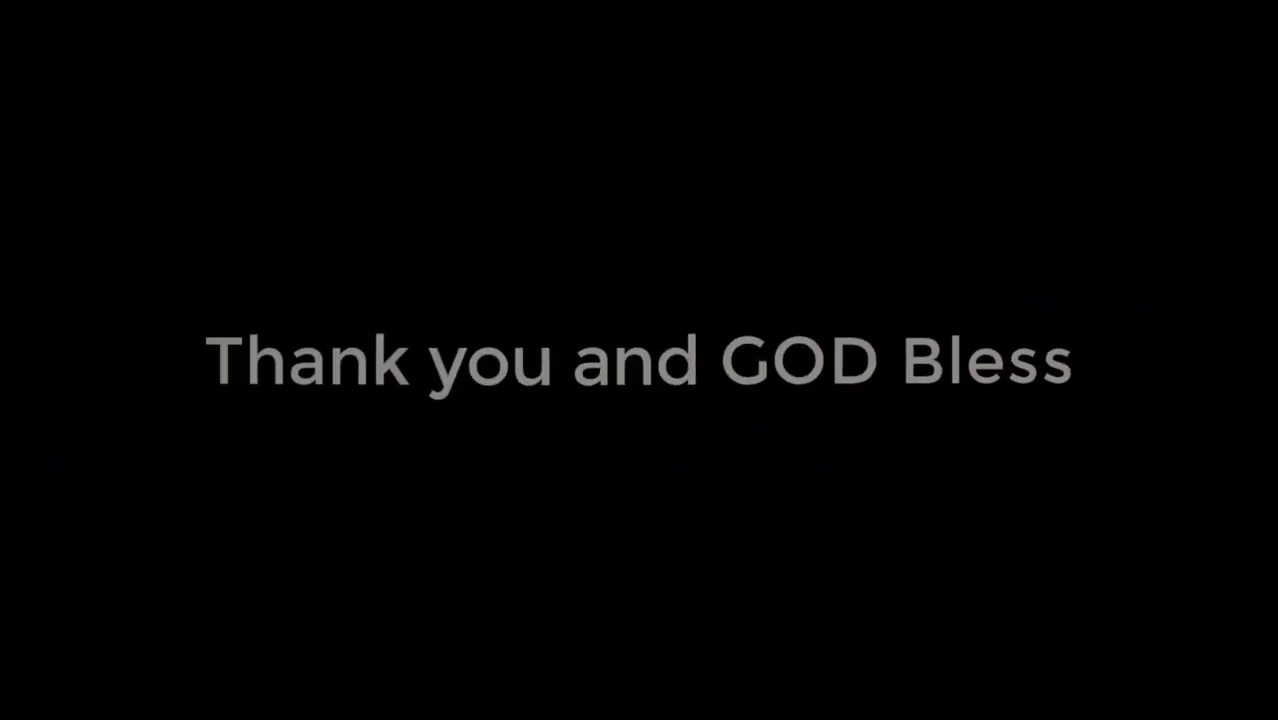